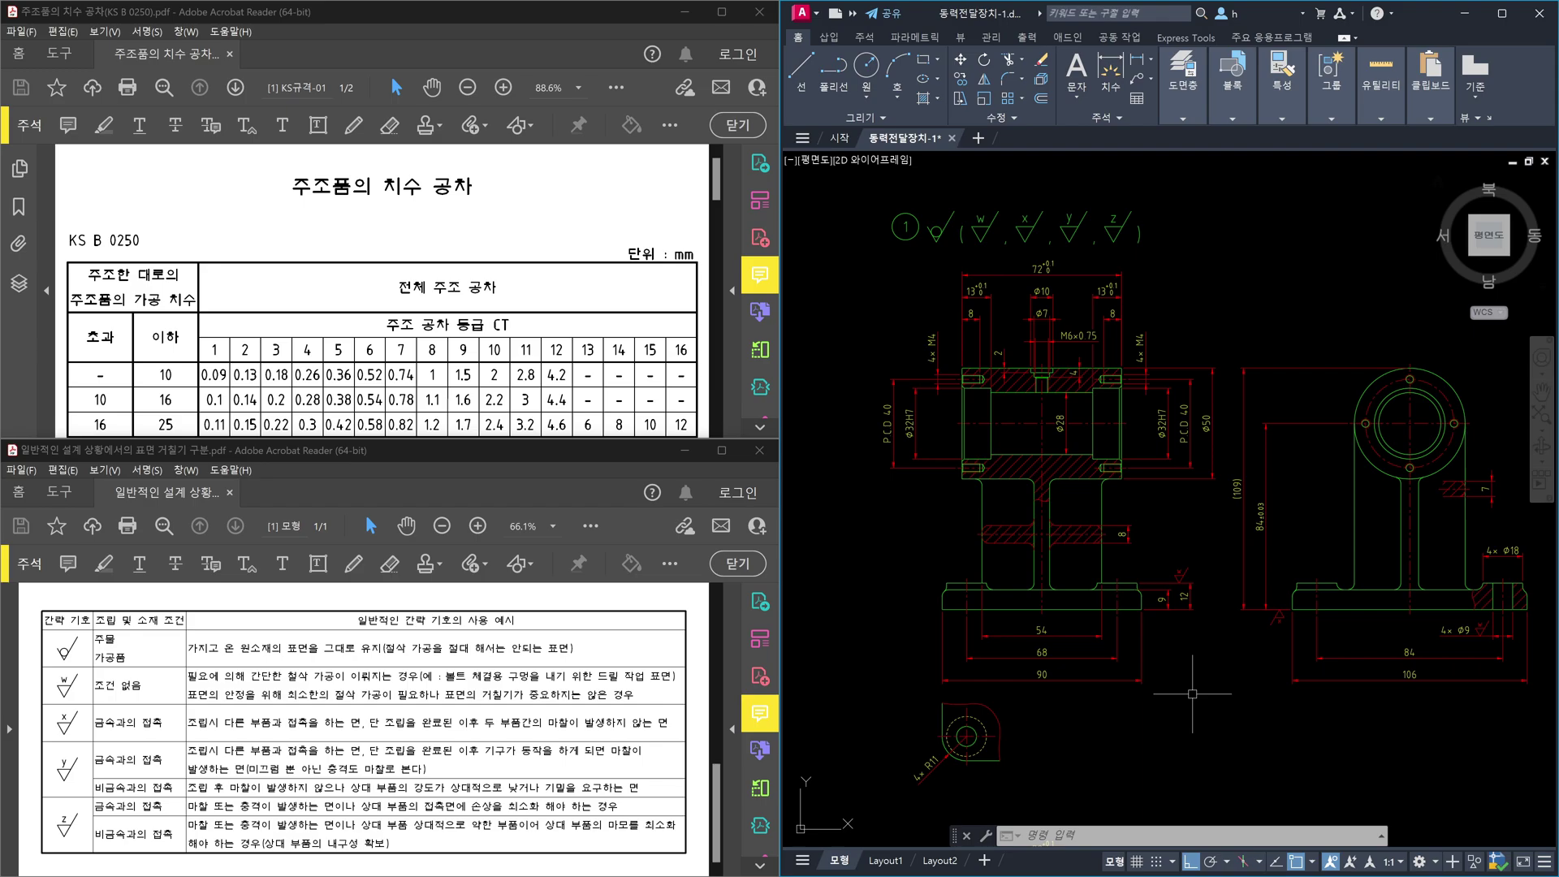
Step: Highlight the two vertical web edges and three upper fillet arcs below the cylinder in the part's front section view, and clear the selection
scroll(1192, 694, up, 3)
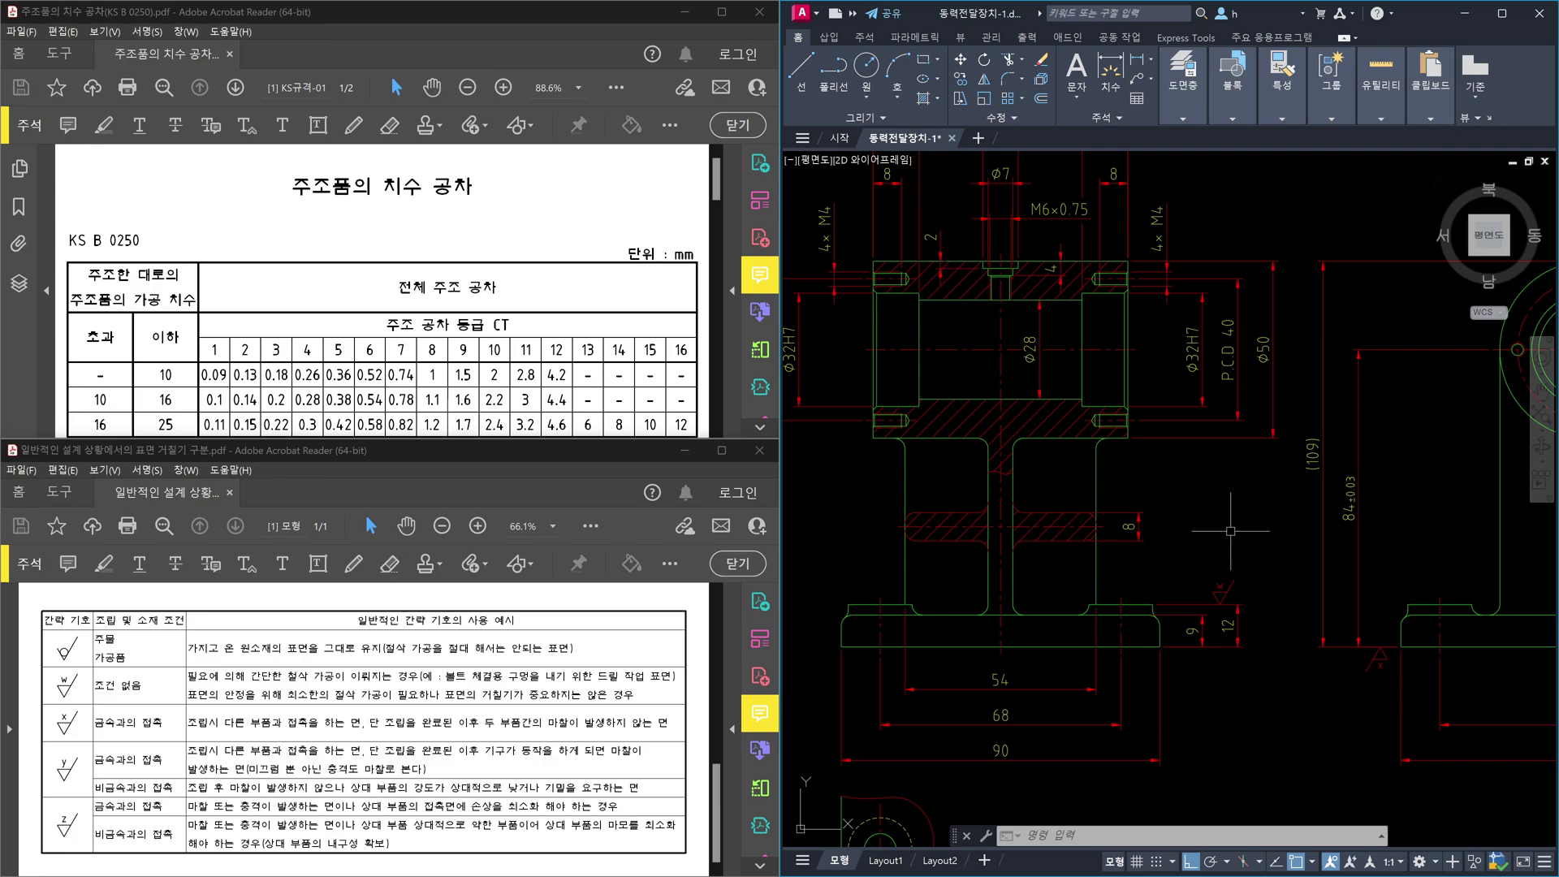
middle_drag(1204, 525, 1225, 542)
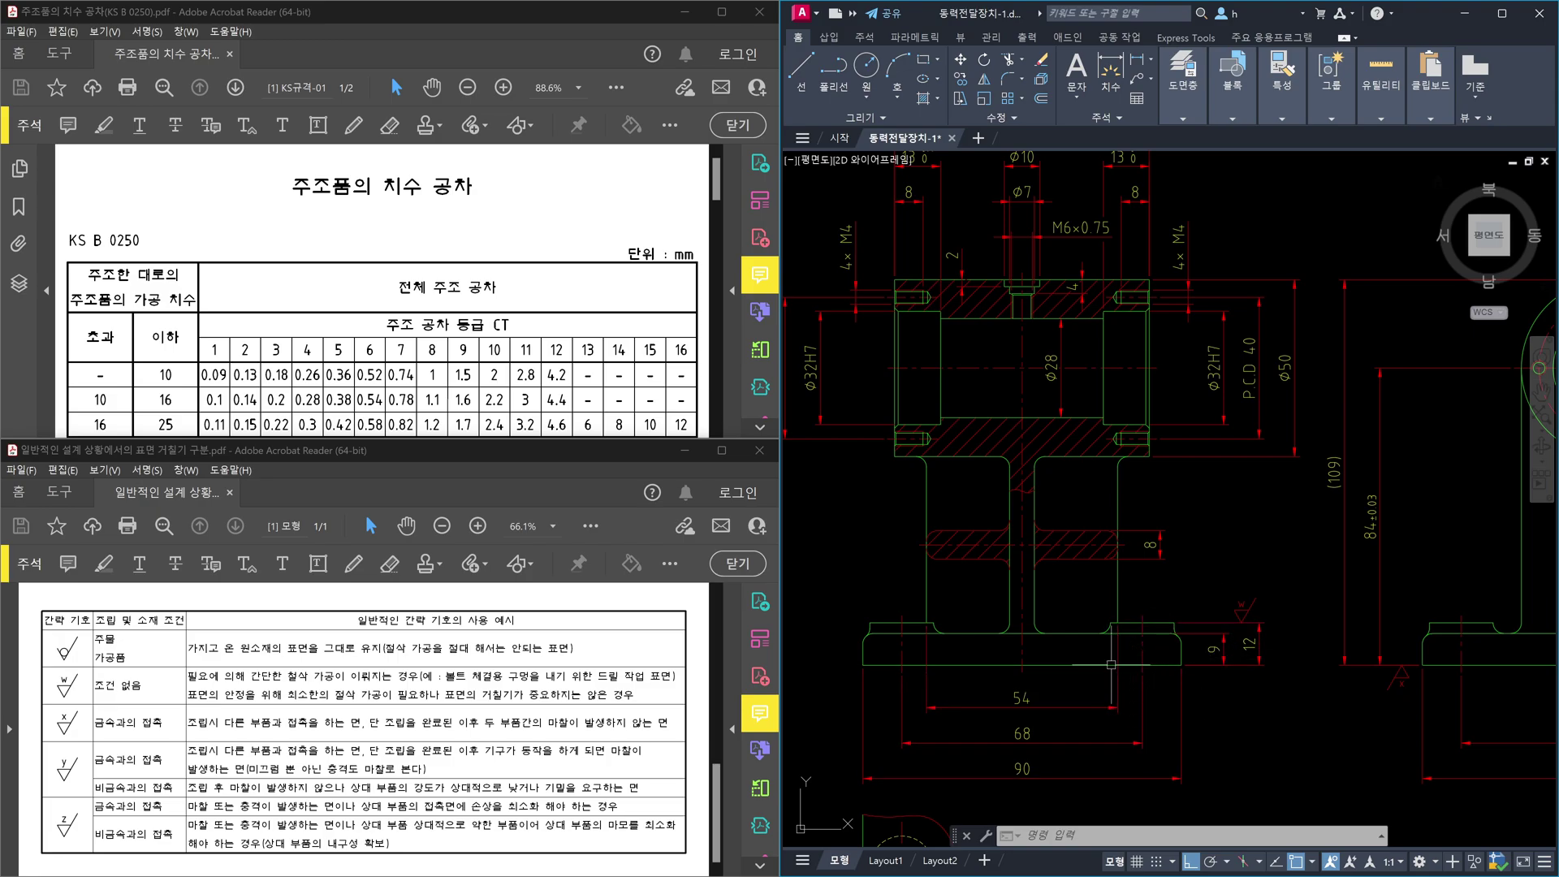
scroll(1138, 684, up, 2)
click(1296, 623)
click(1235, 617)
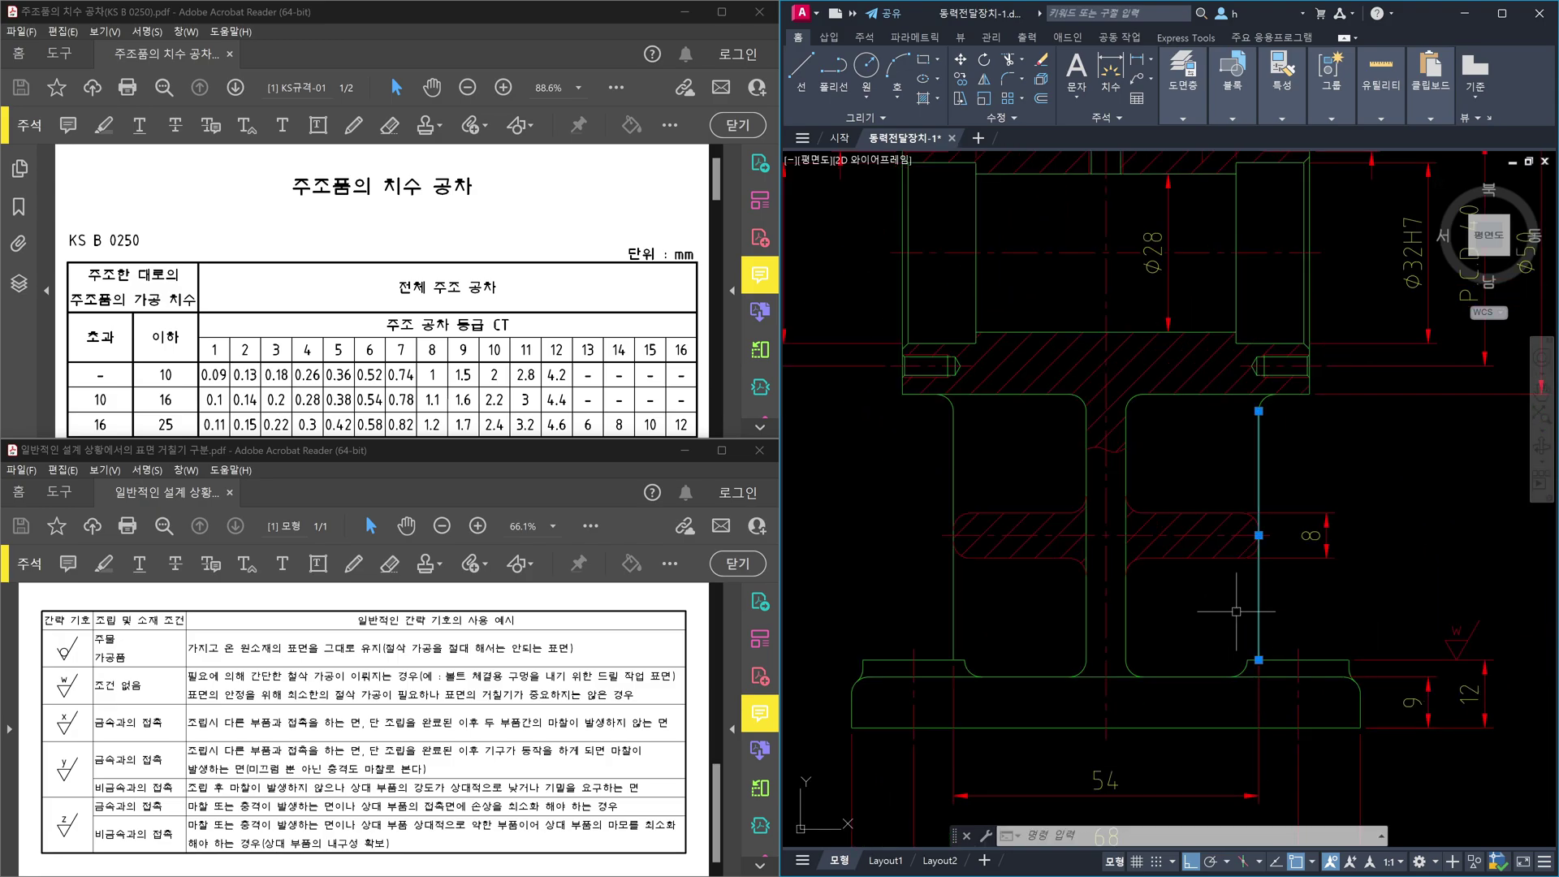
click(1004, 488)
click(919, 471)
scroll(960, 413, up, 2)
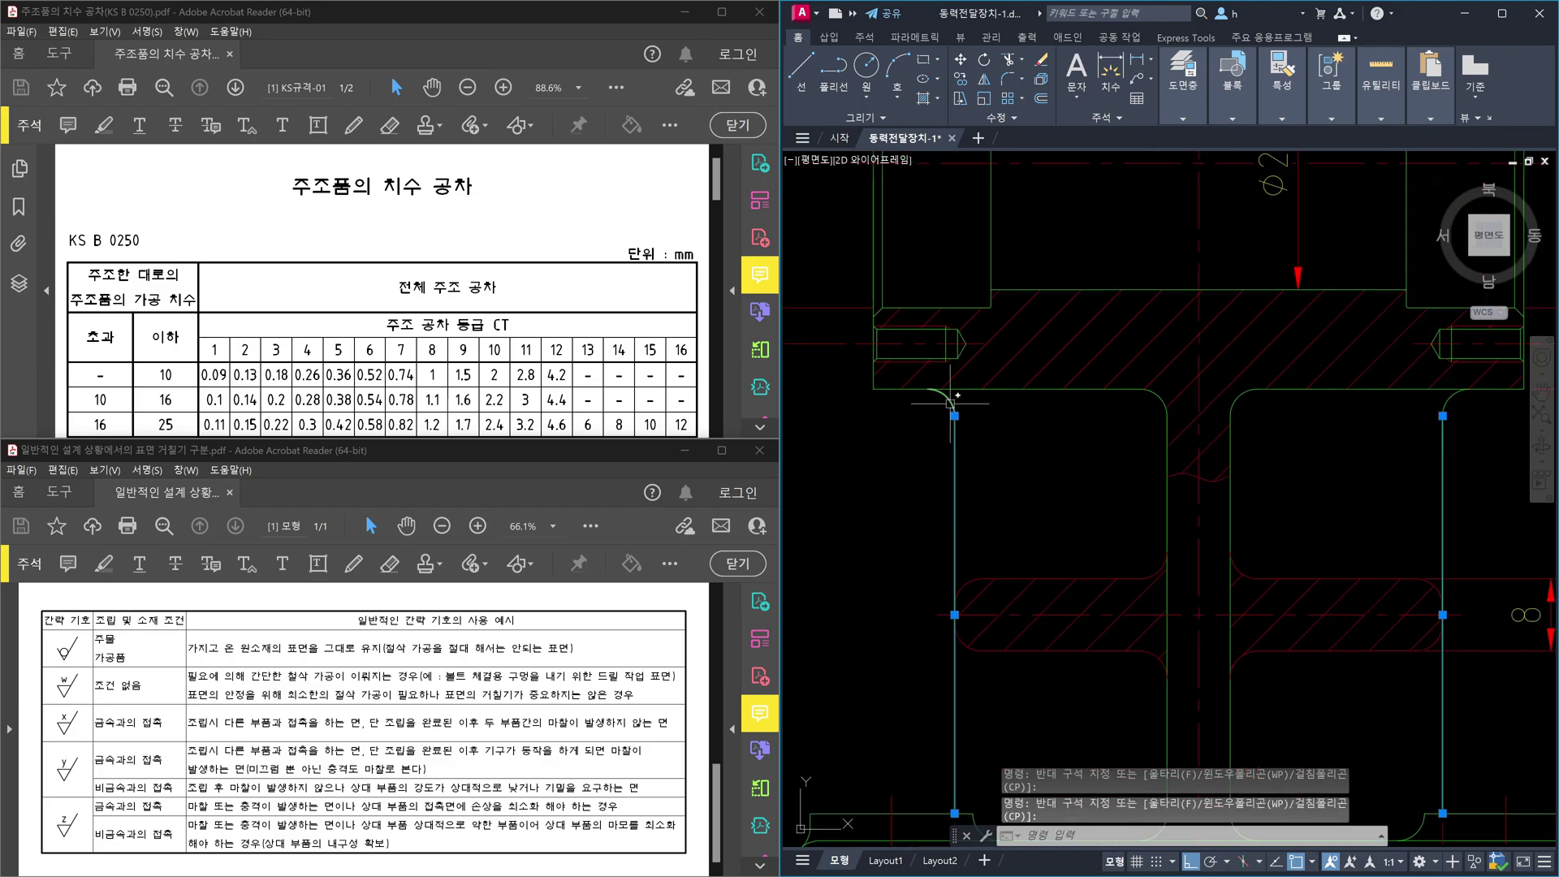
click(945, 396)
click(1160, 396)
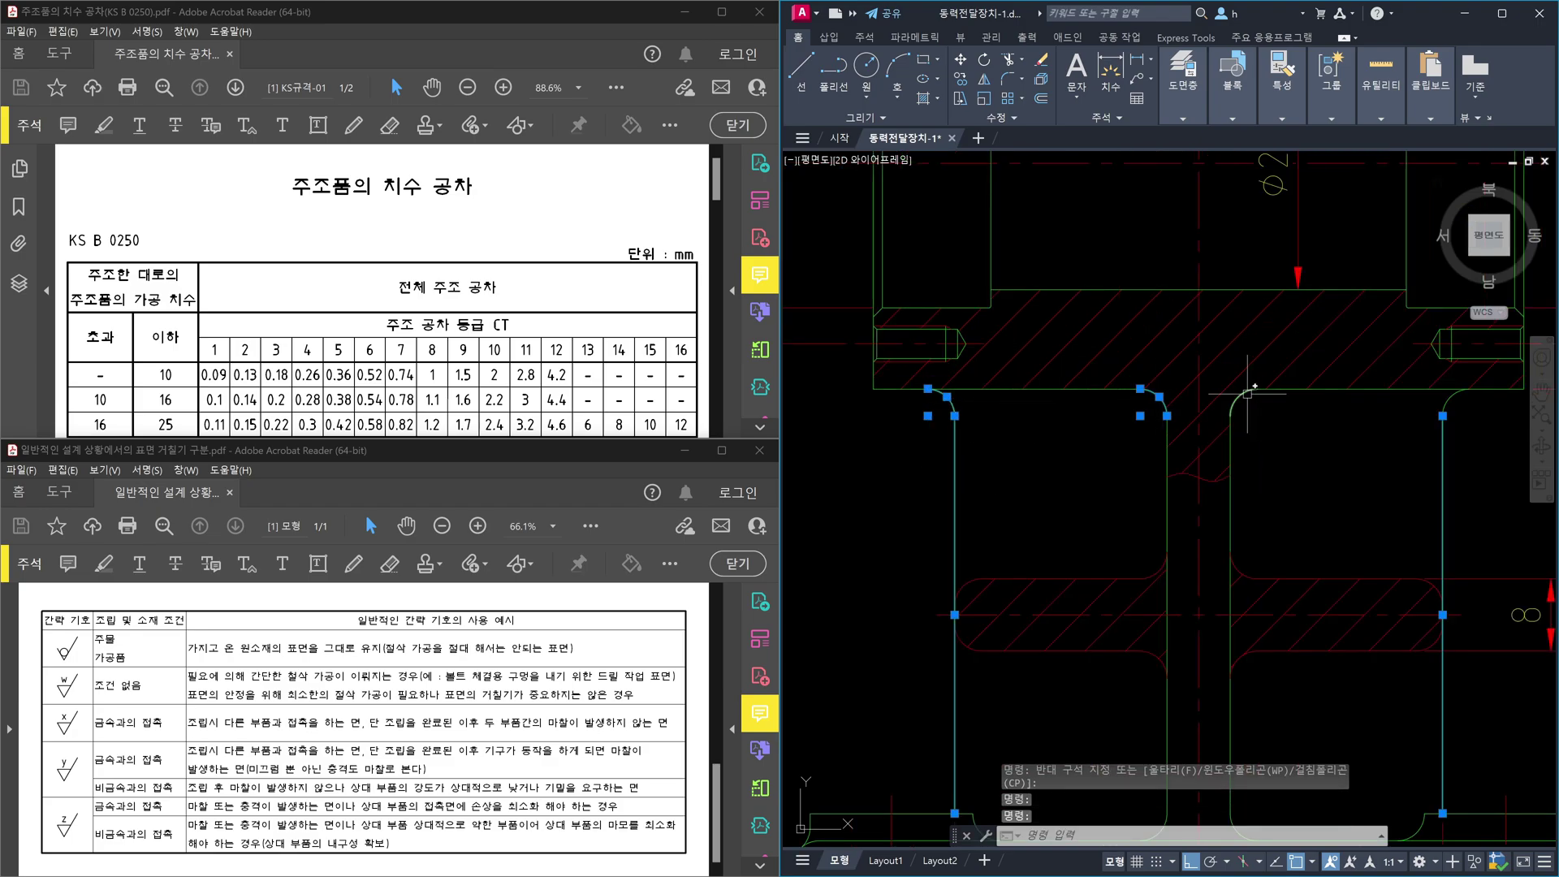
click(1241, 397)
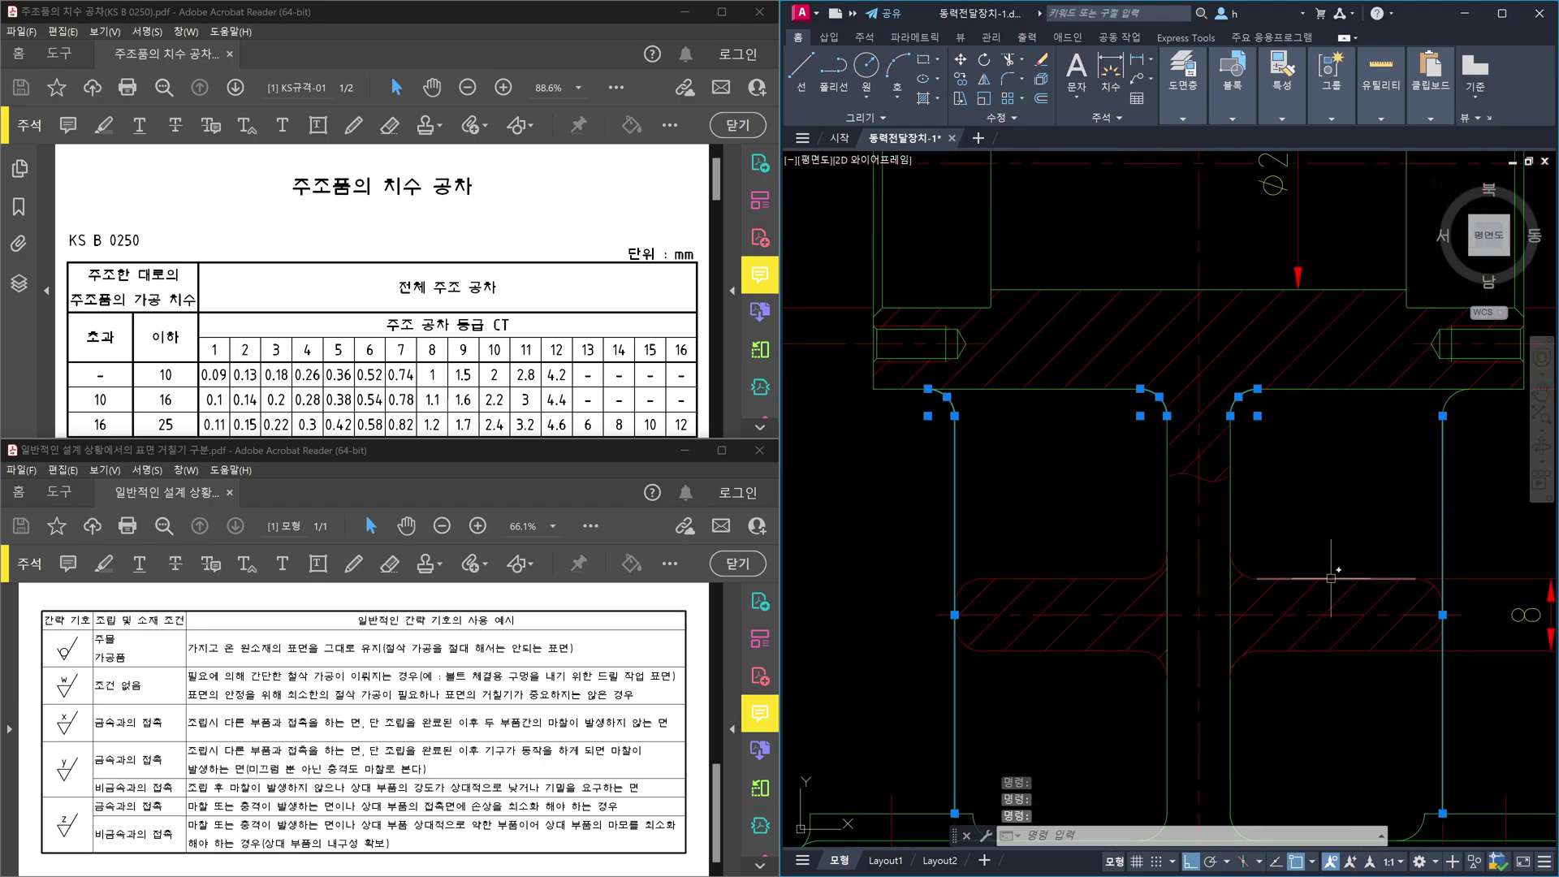
mouse_move(1331, 578)
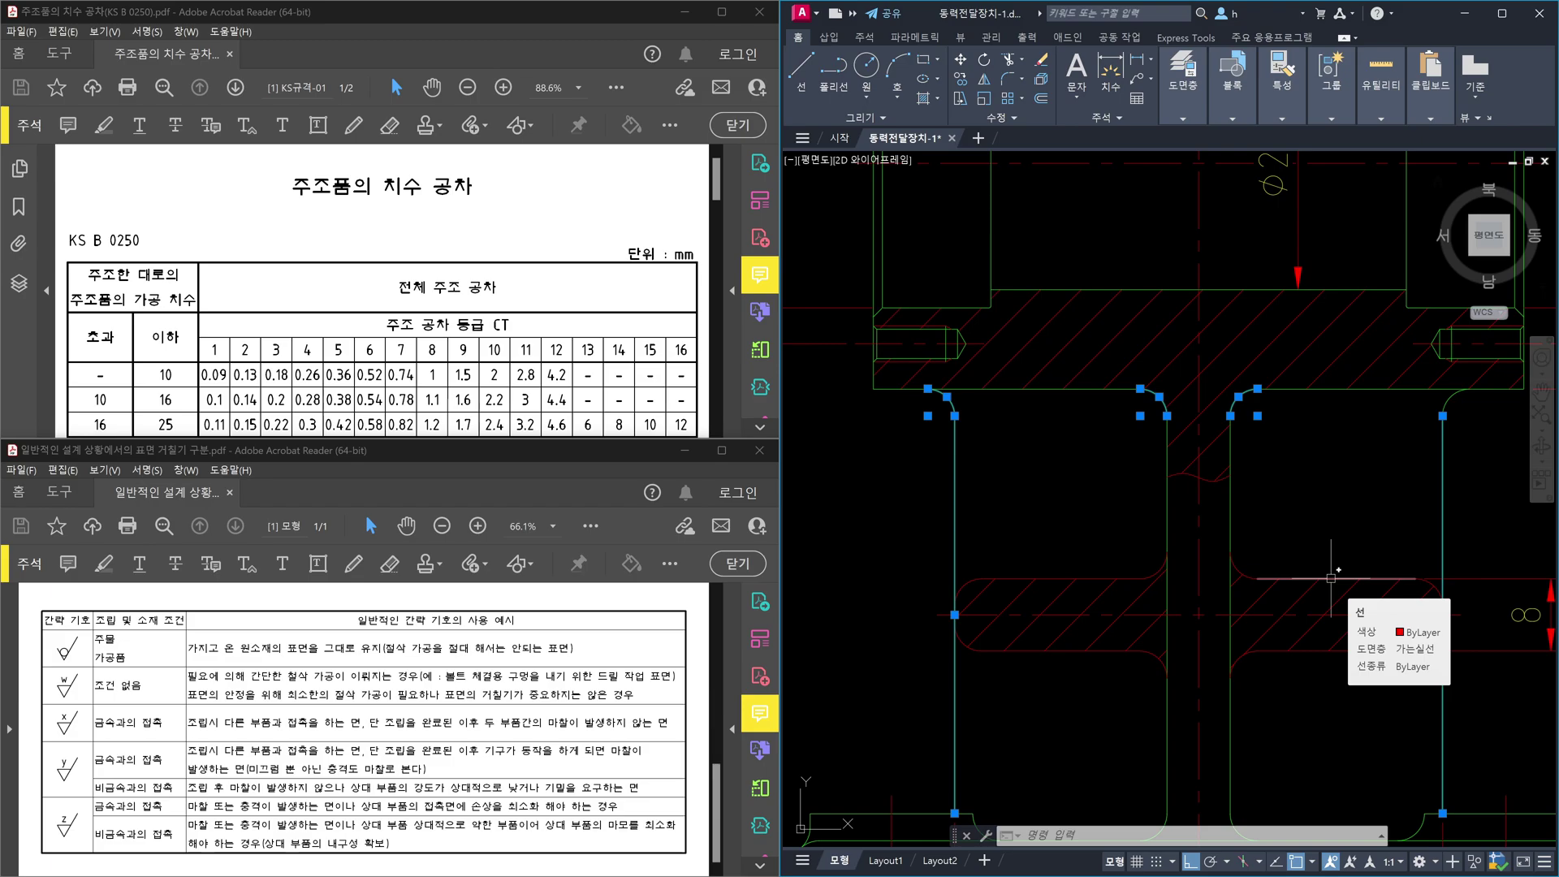
key(Escape)
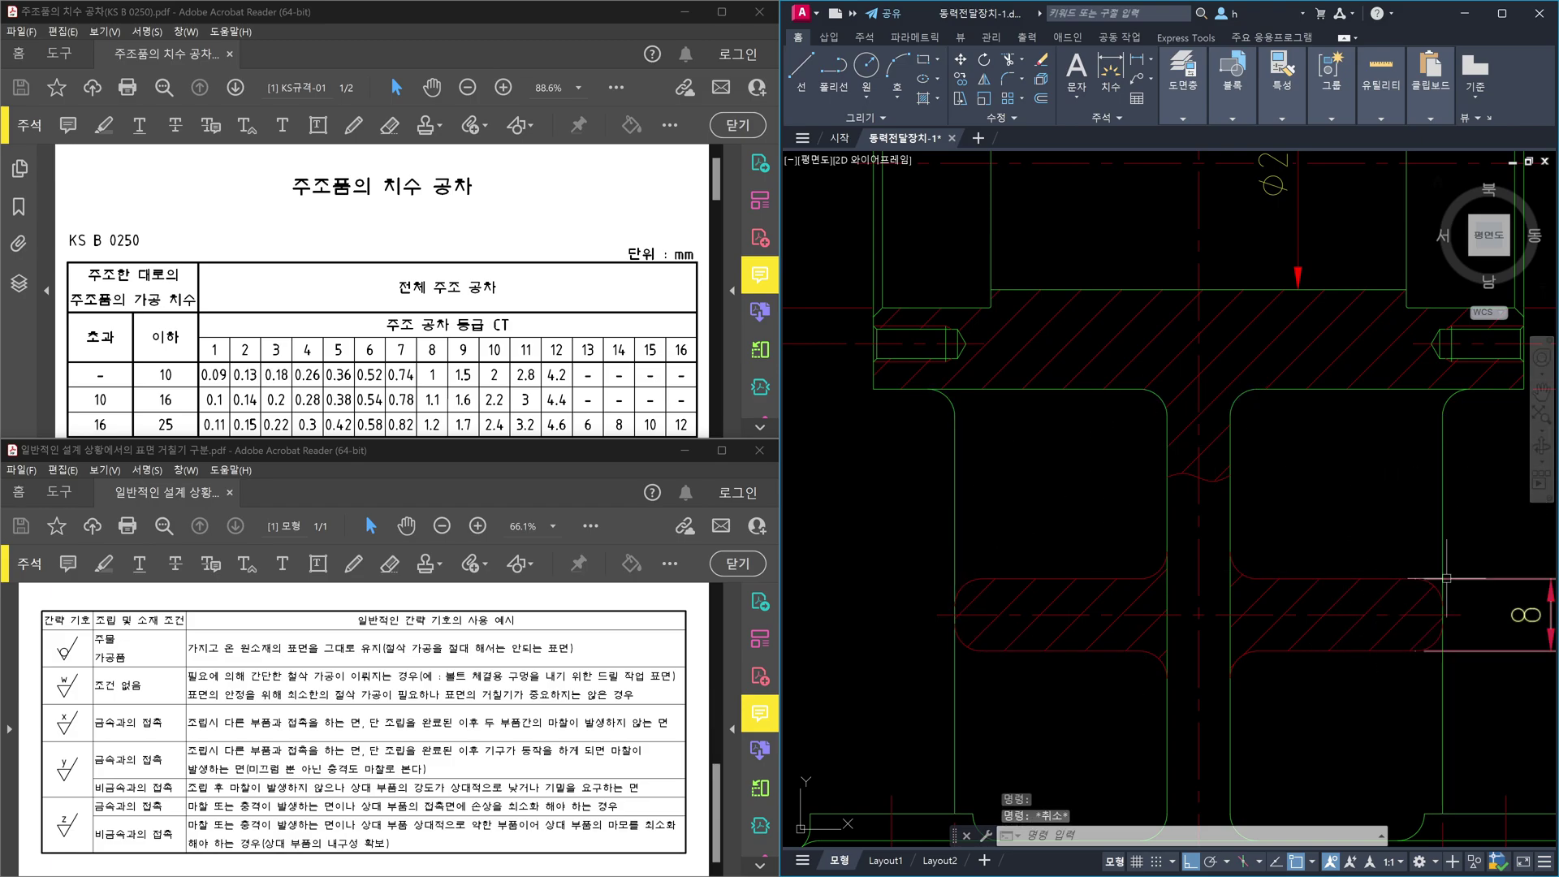
Step: Highlight the upper and lower outer lines of the cylindrical housing in the part's front section view
mouse_move(1447, 578)
scroll(1397, 487, down, 2)
middle_drag(1380, 552, 1346, 675)
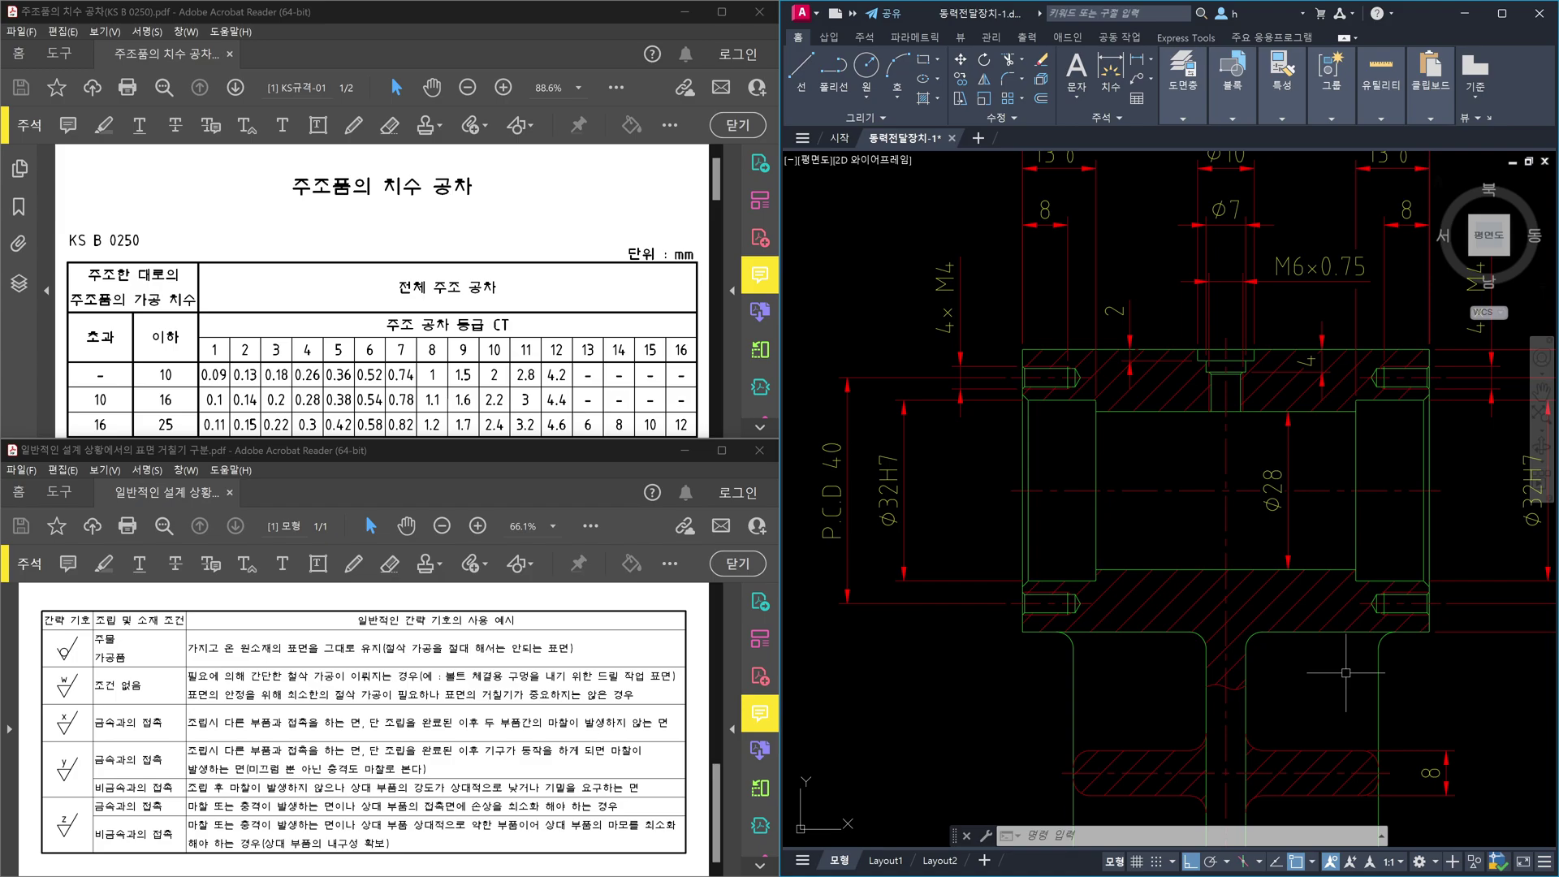
click(1363, 631)
click(1359, 350)
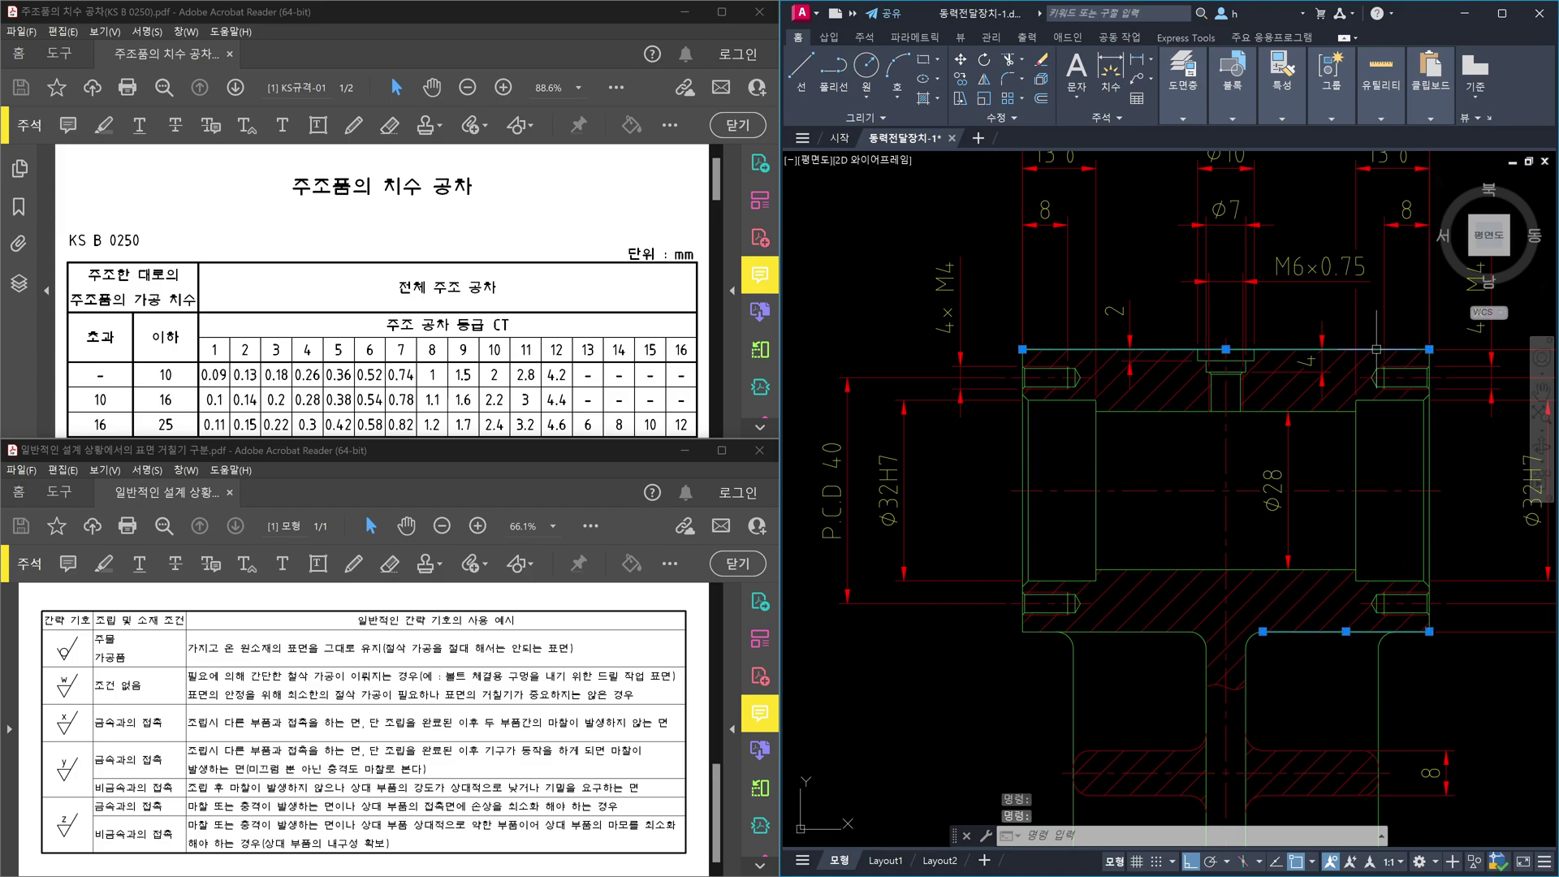
scroll(1312, 355, down, 5)
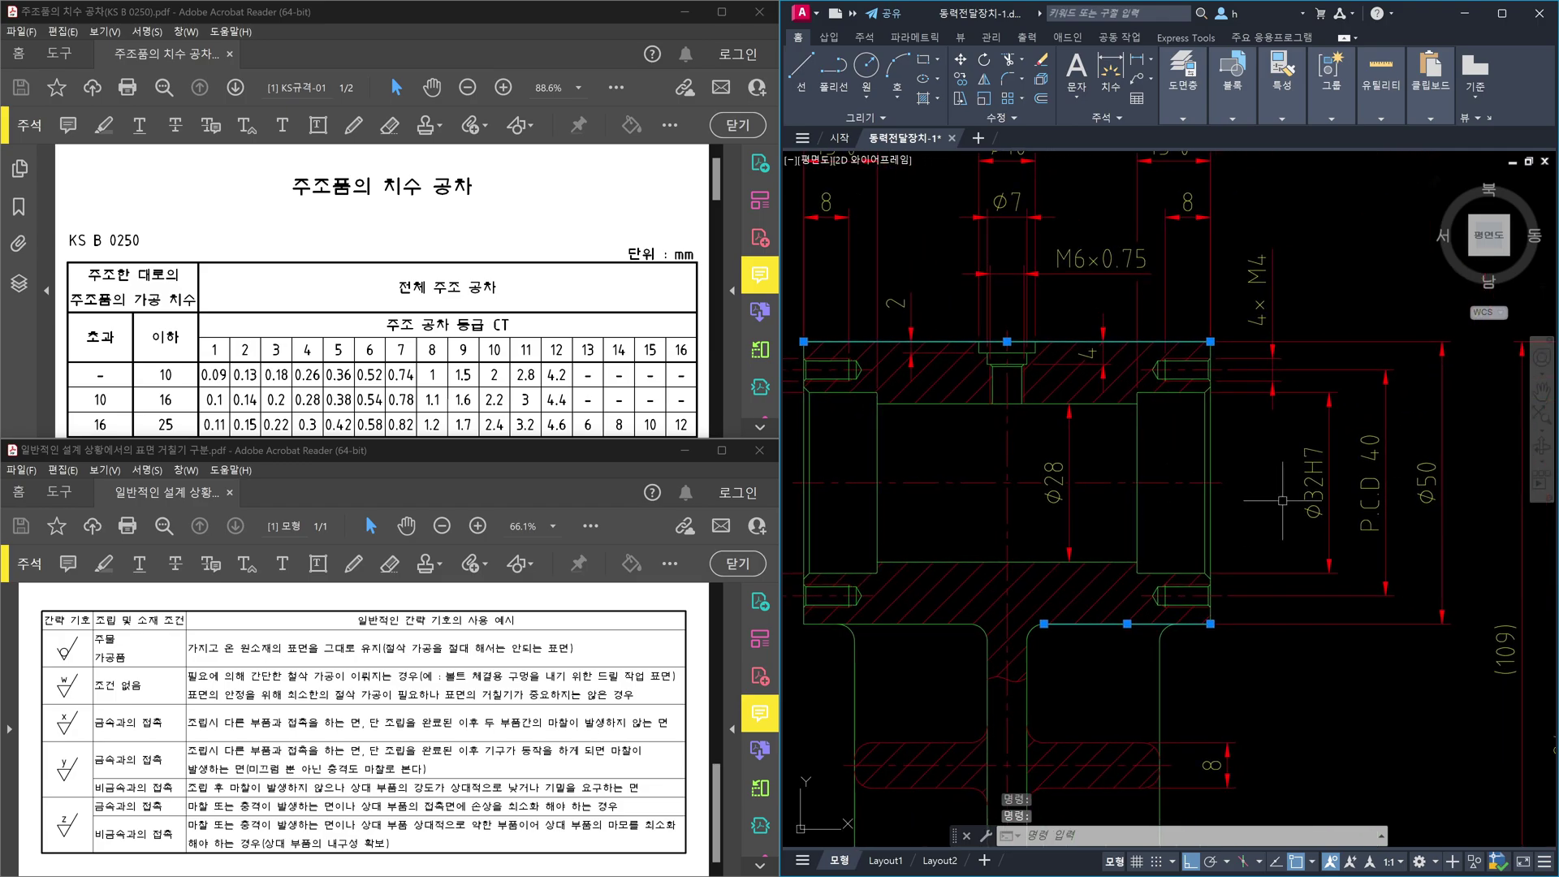
Step: Highlight the housing's lower outer line beside the 0.5 gap dimension in the assembly drawing, and clear the selection
scroll(1312, 355, down, 3)
scroll(1218, 372, up, 8)
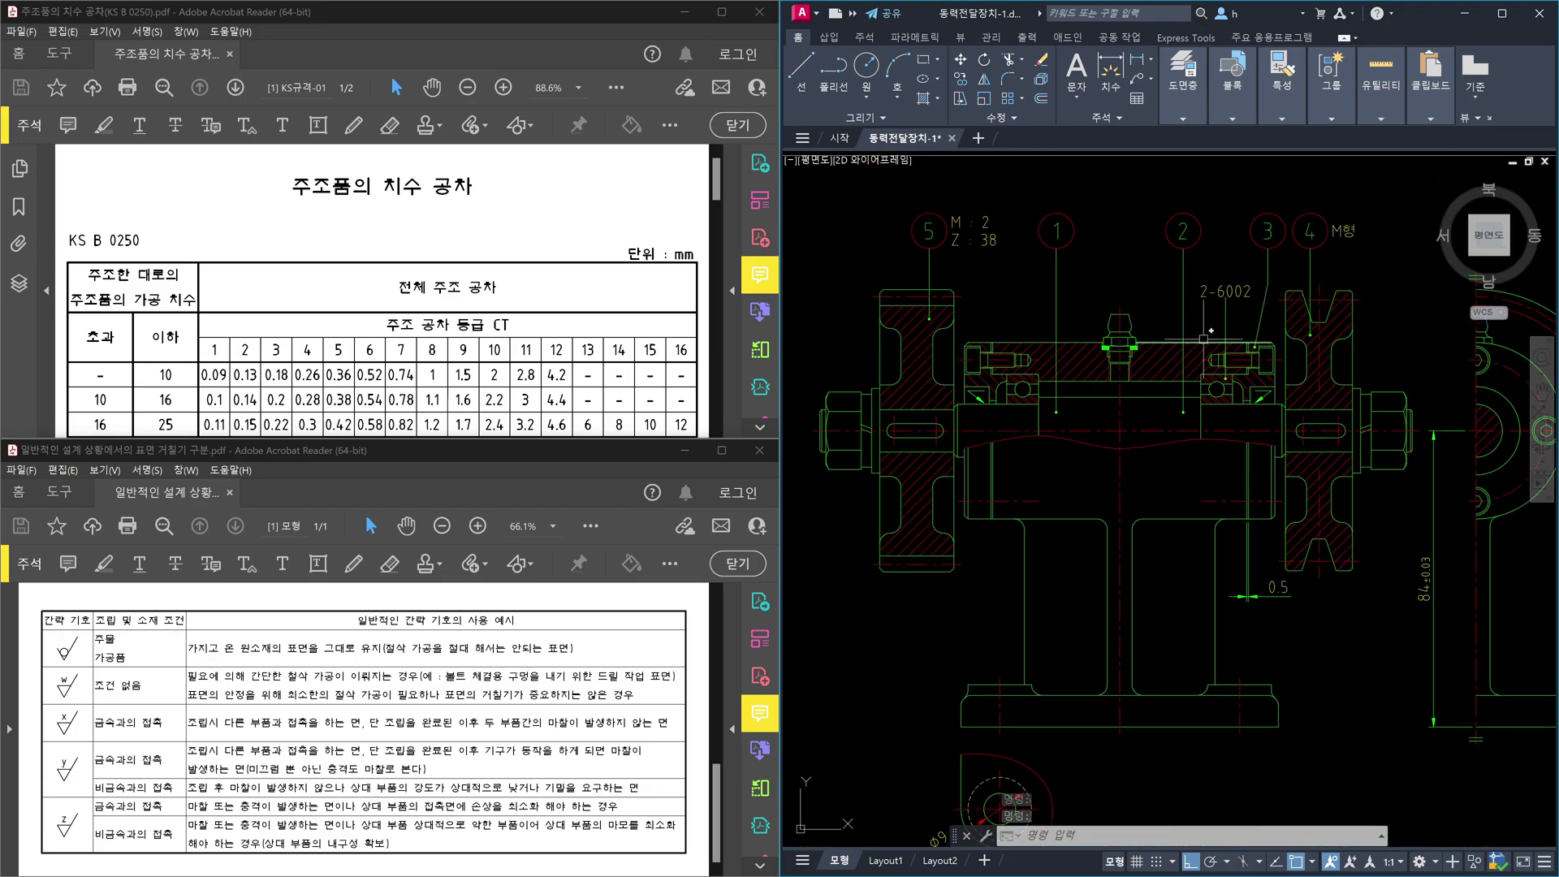
scroll(1214, 510, up, 4)
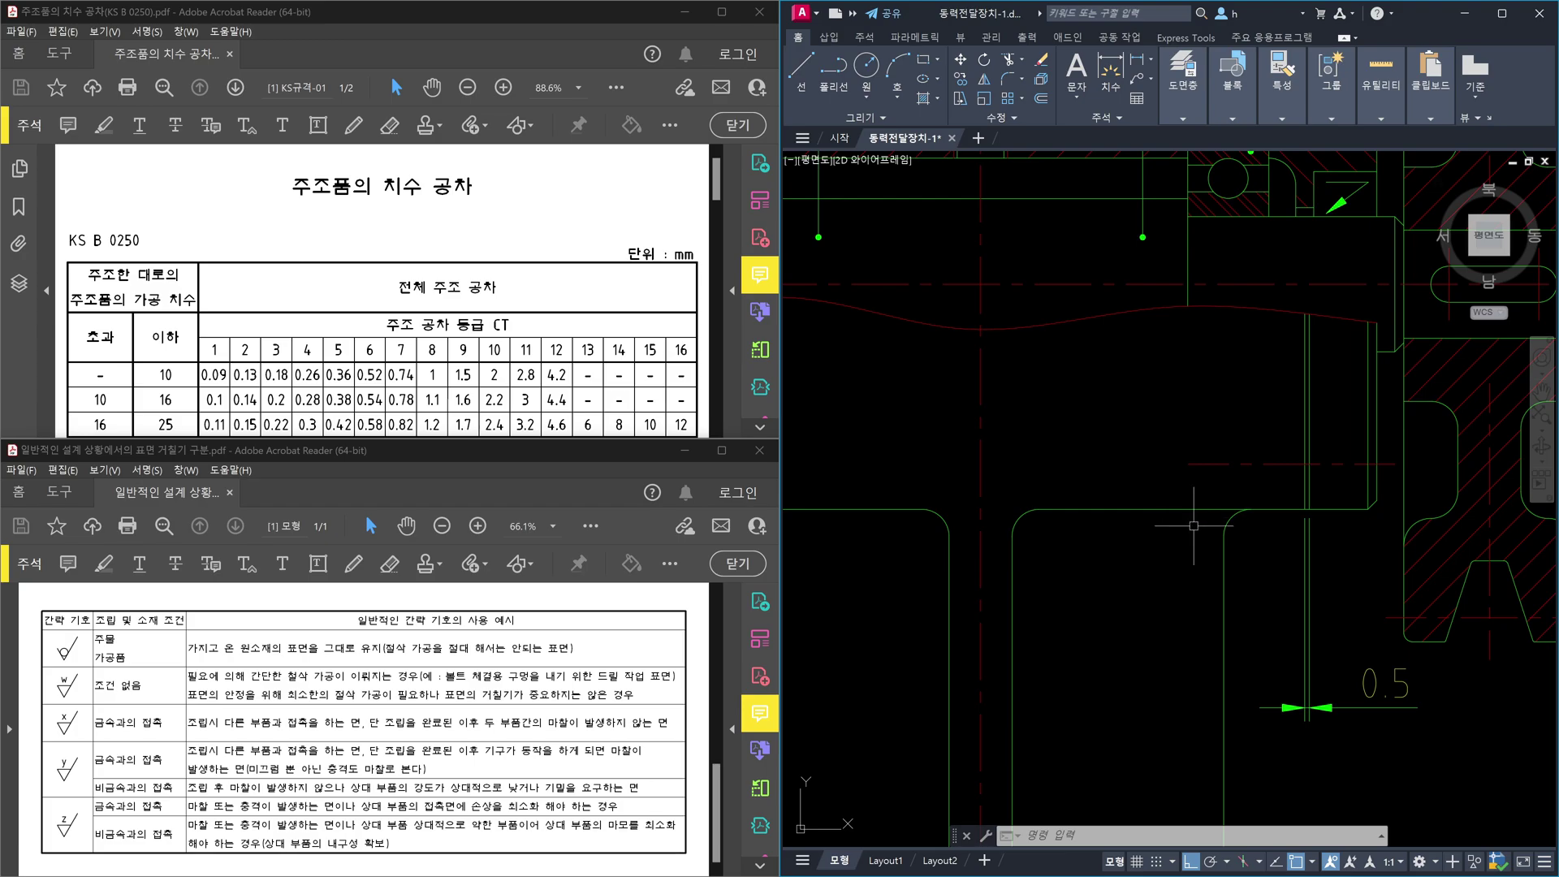
click(1218, 509)
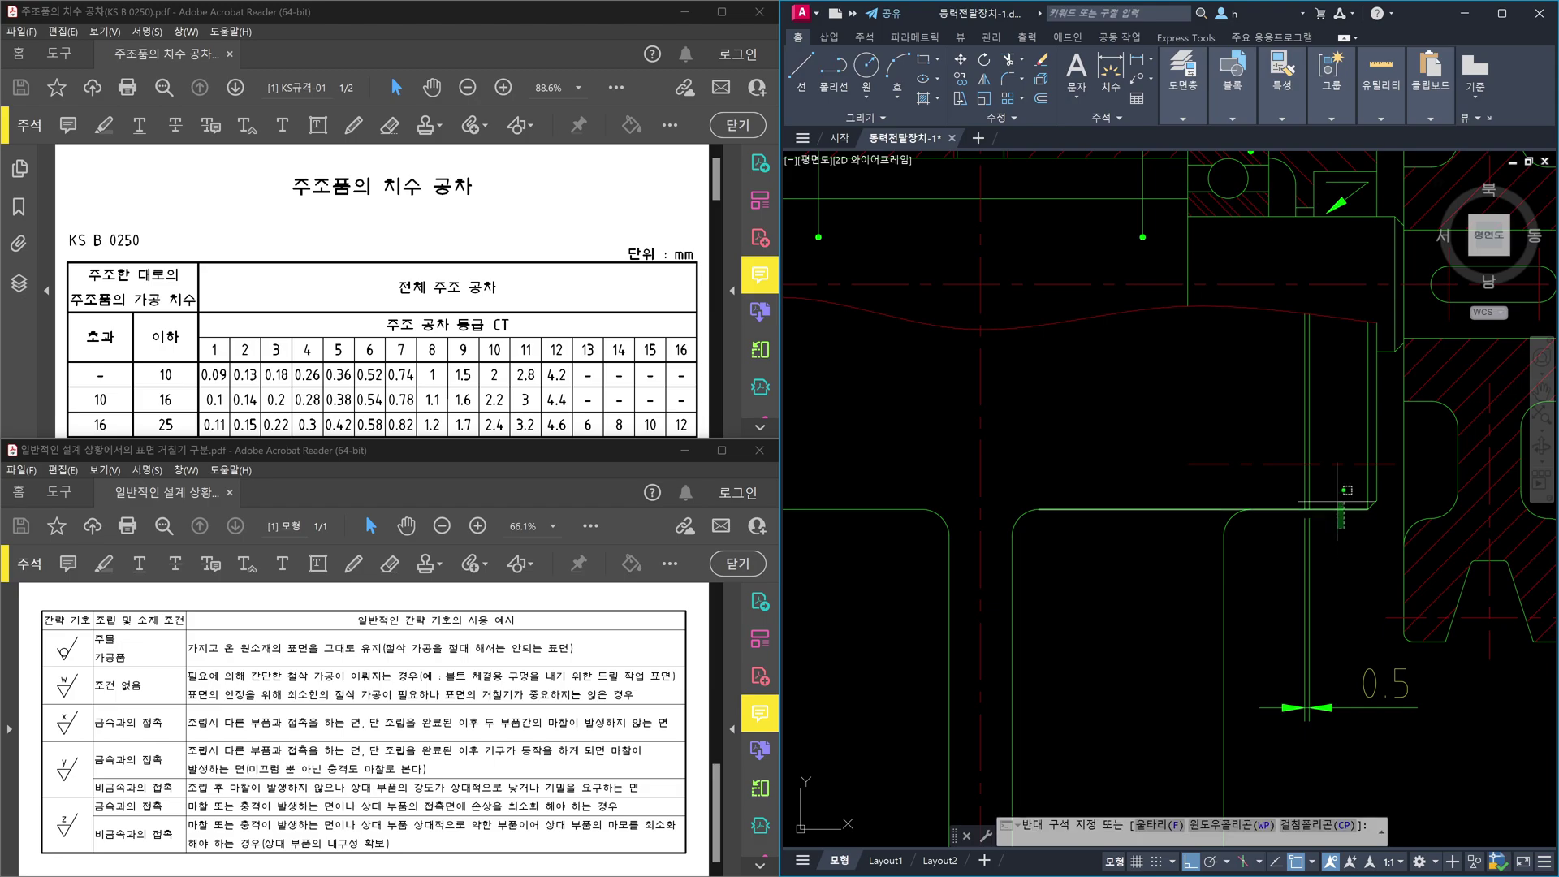
click(1247, 526)
scroll(1339, 489, down, 2)
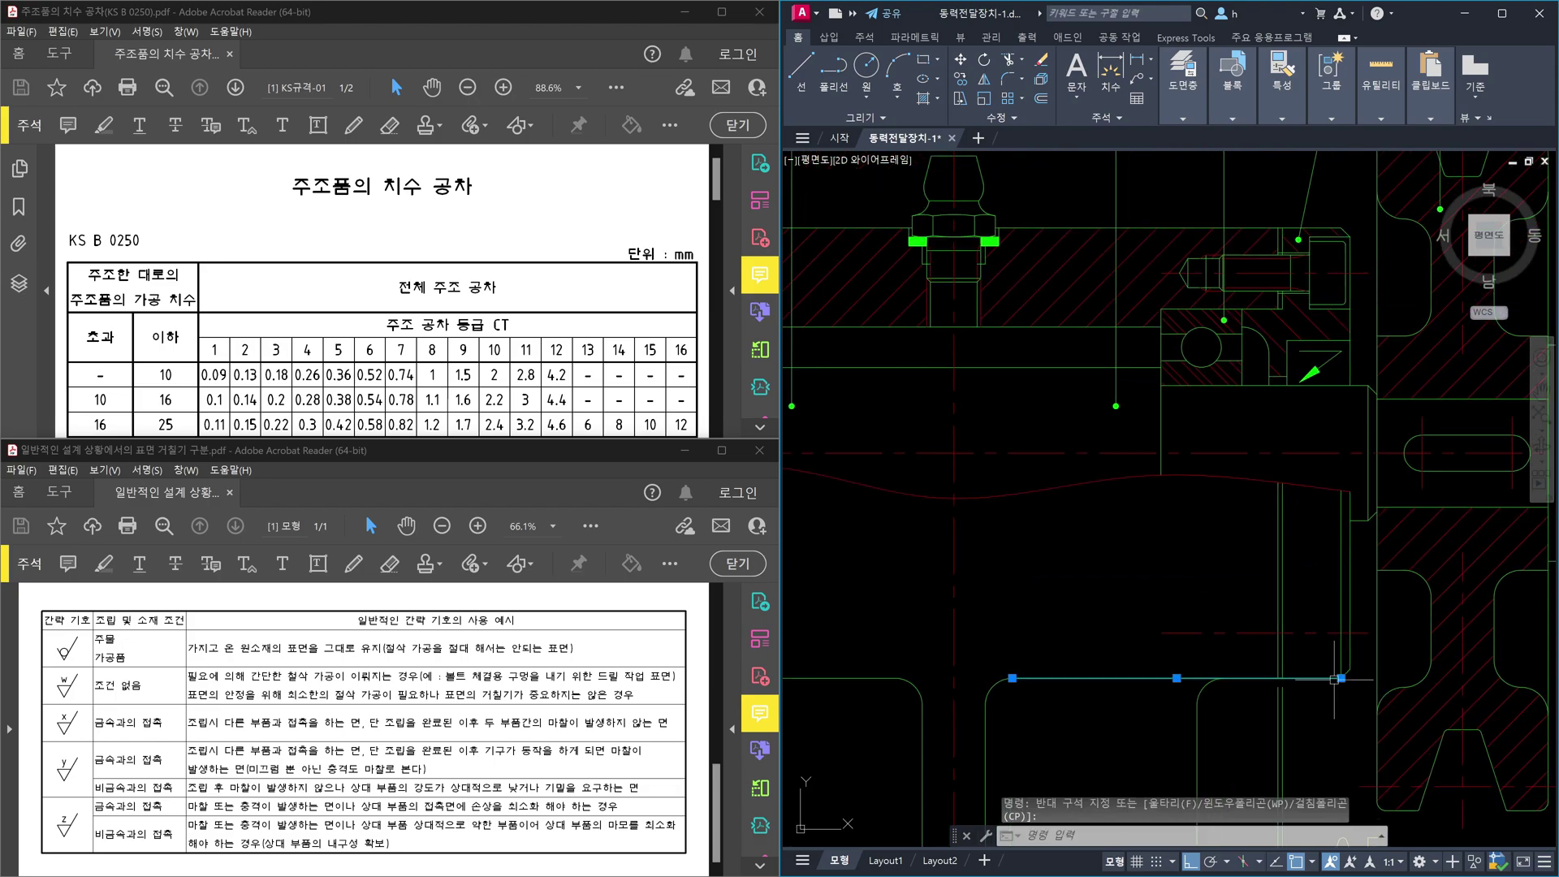
key(Escape)
Step: Highlight the cover's chamfer and the upper outer line beside the screw in the assembly drawing, and clear the selection
scroll(1390, 410, up, 5)
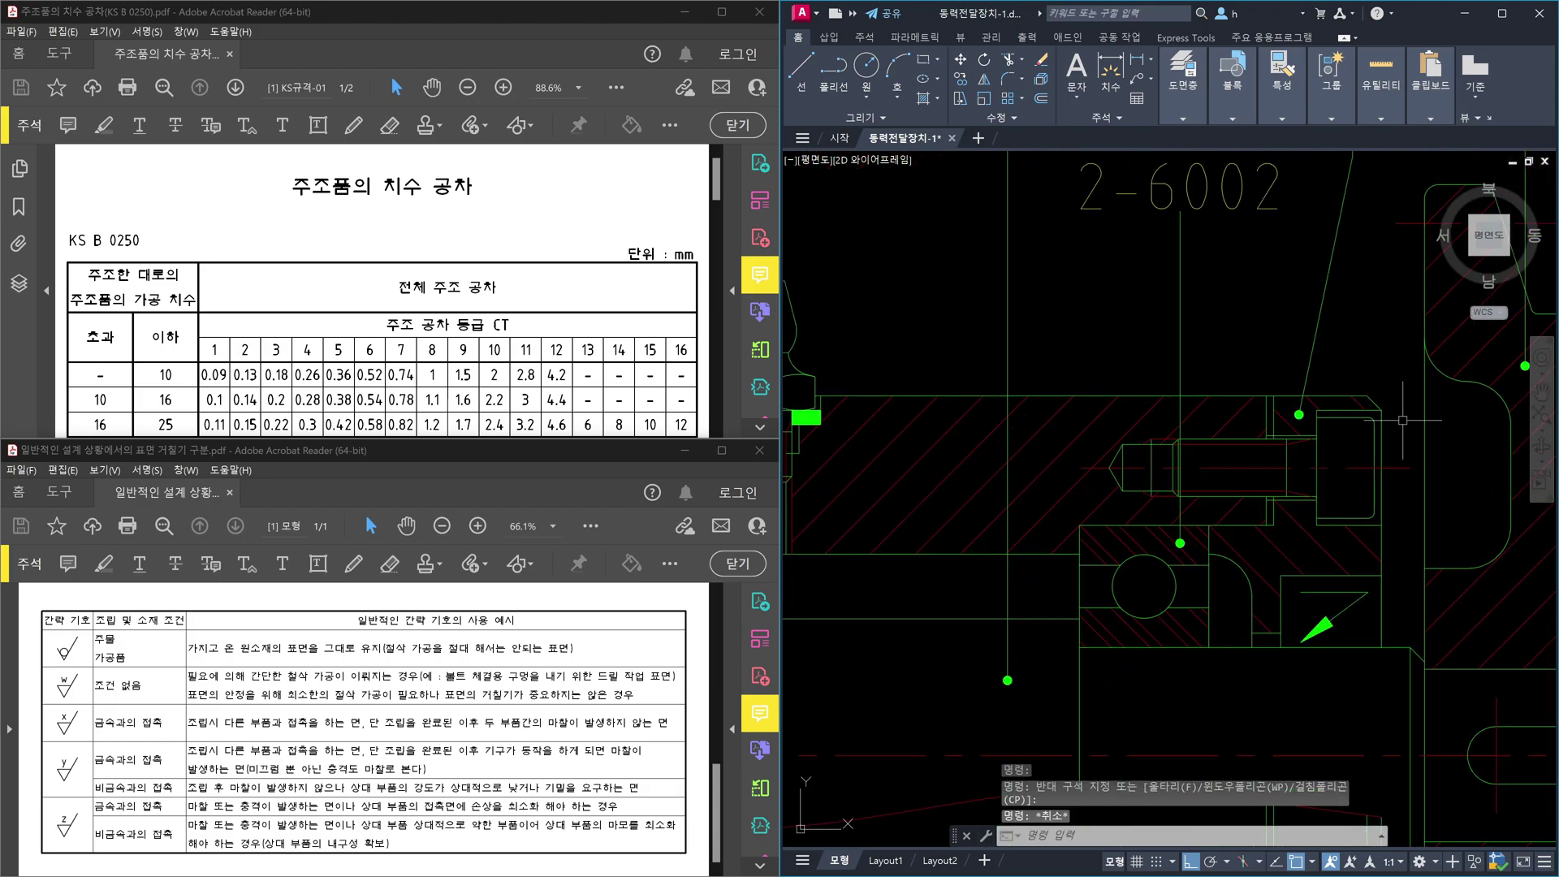
click(1365, 398)
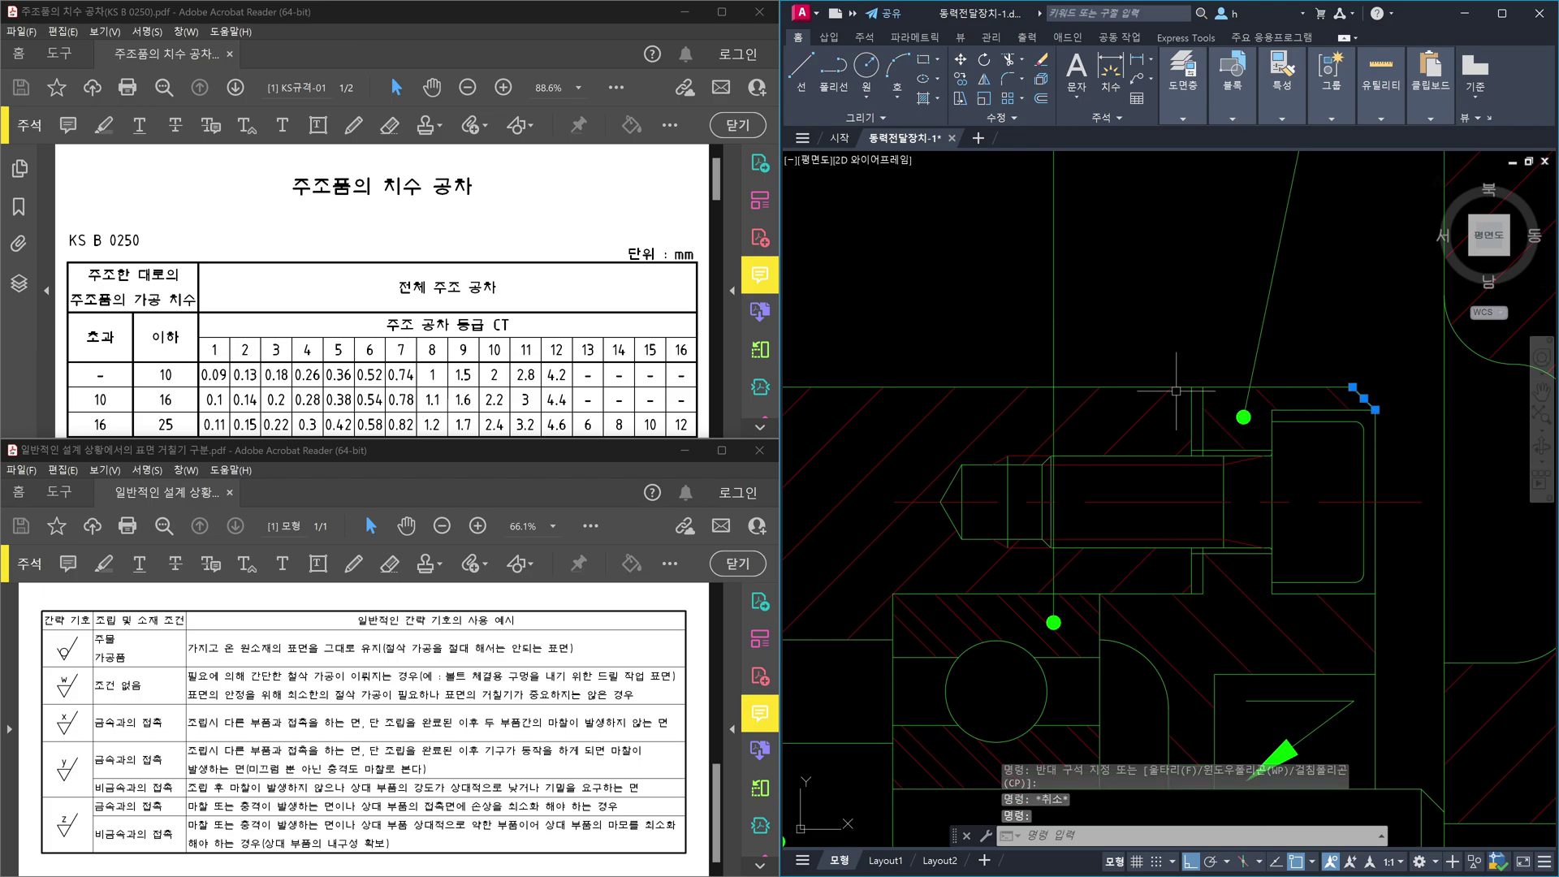
click(1151, 387)
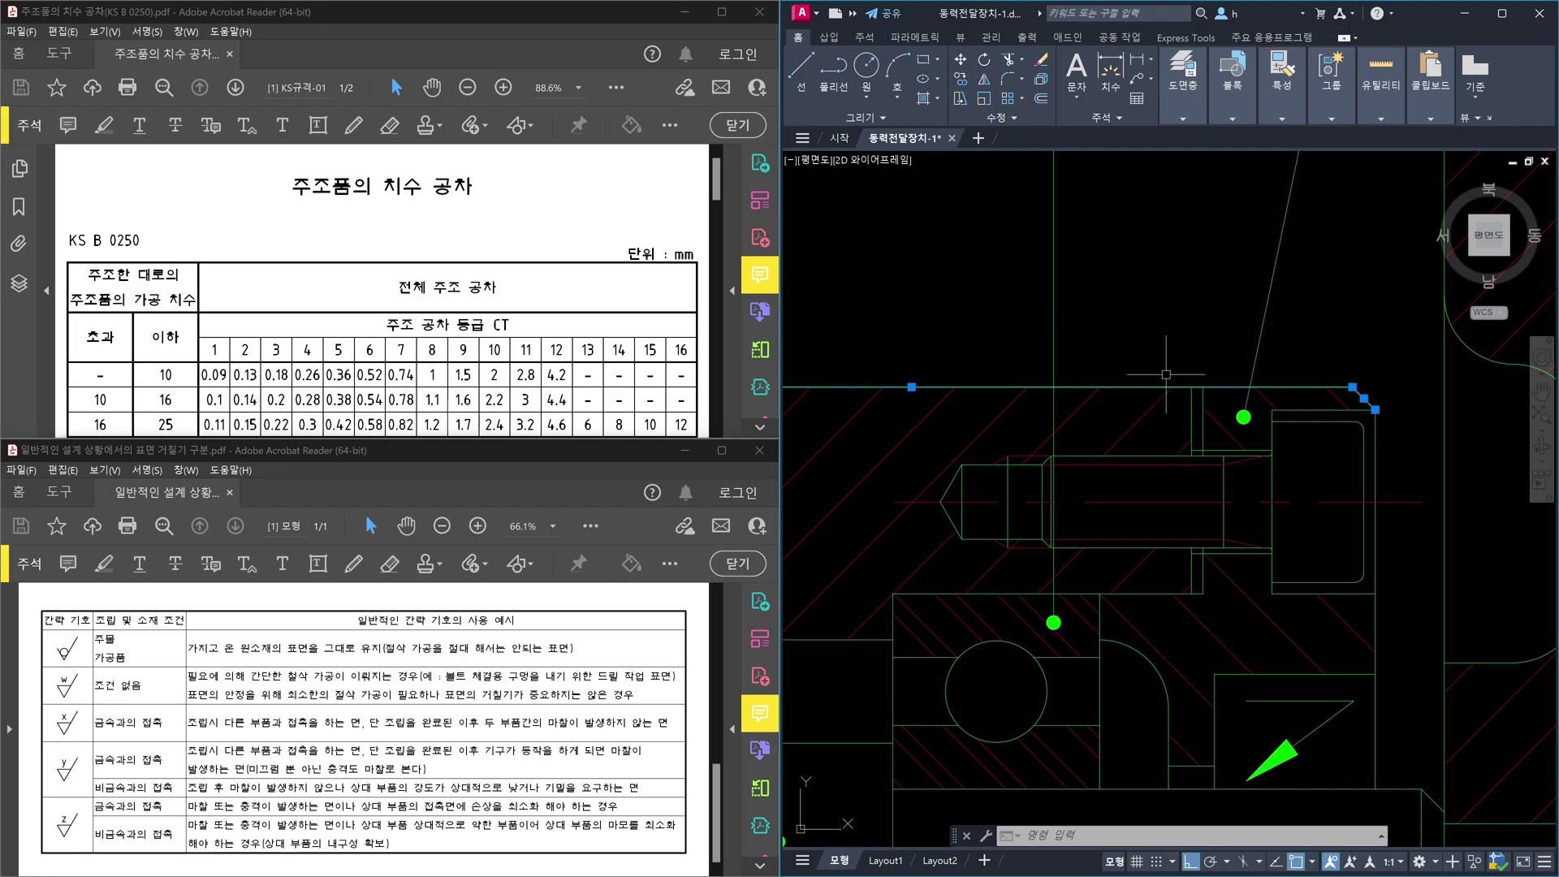
click(1293, 402)
key(Escape)
click(1293, 349)
key(Escape)
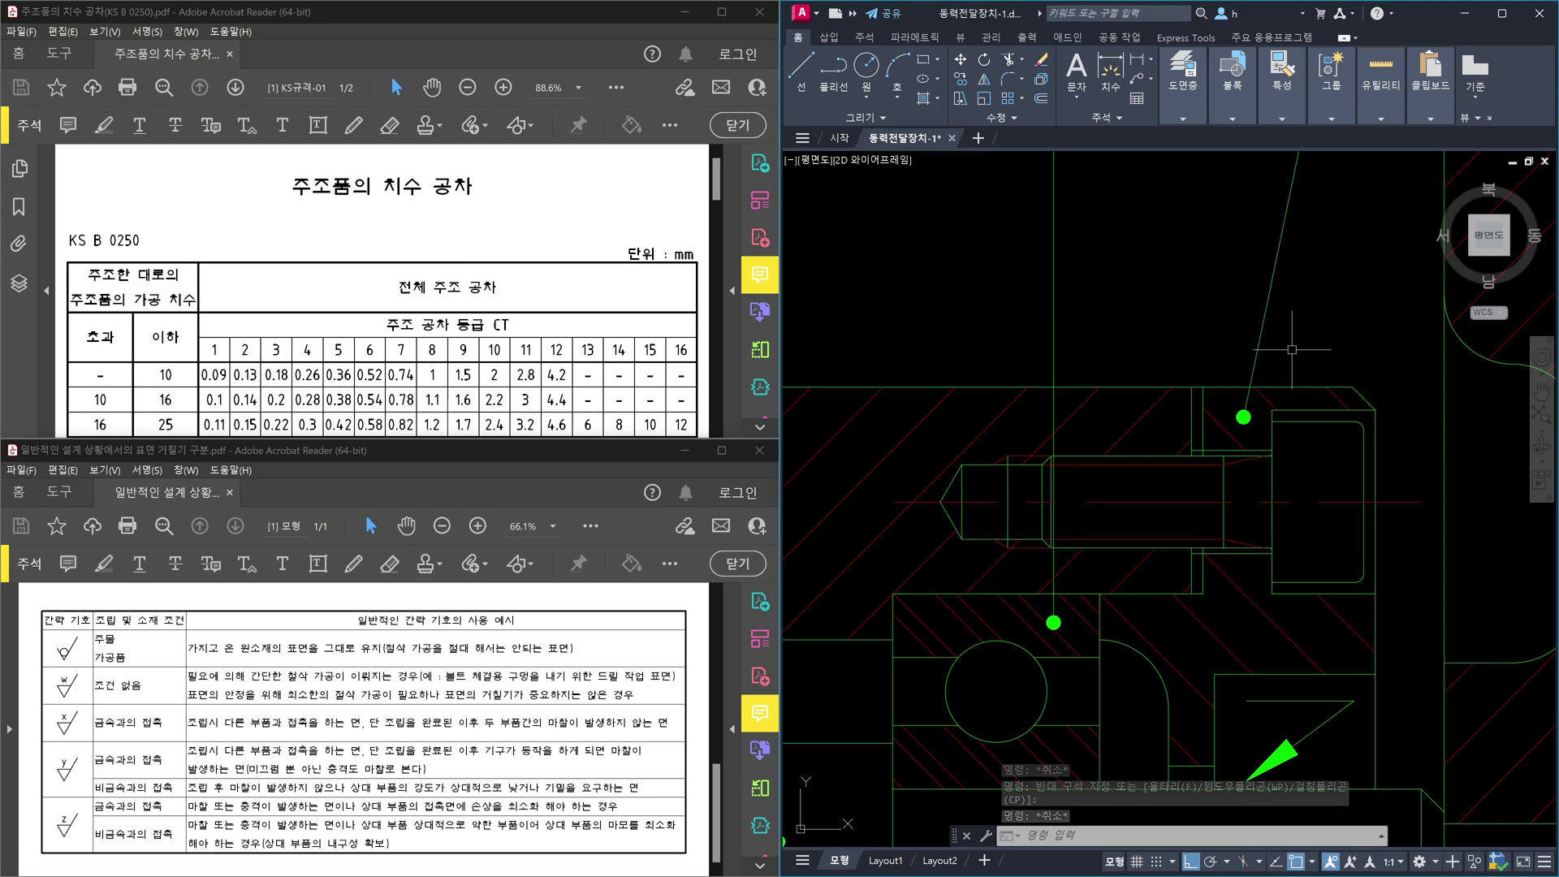
Step: Highlight the housing's upper outer line beside the grease nipple in the assembly drawing, and clear the selection
click(1138, 393)
click(1115, 380)
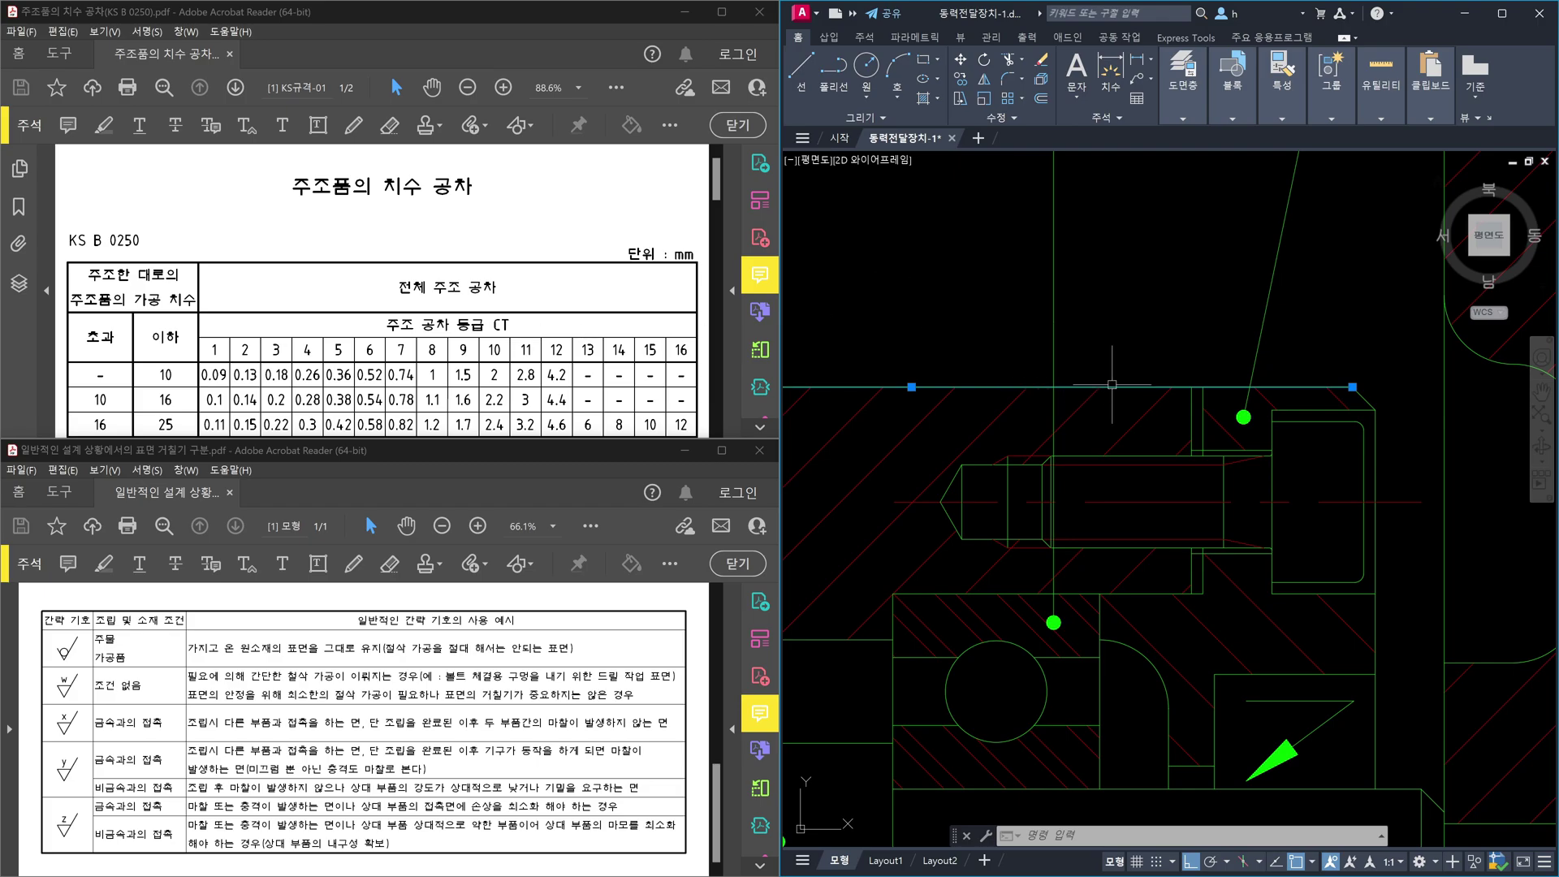
scroll(1129, 398, down, 2)
middle_drag(1124, 468, 1164, 329)
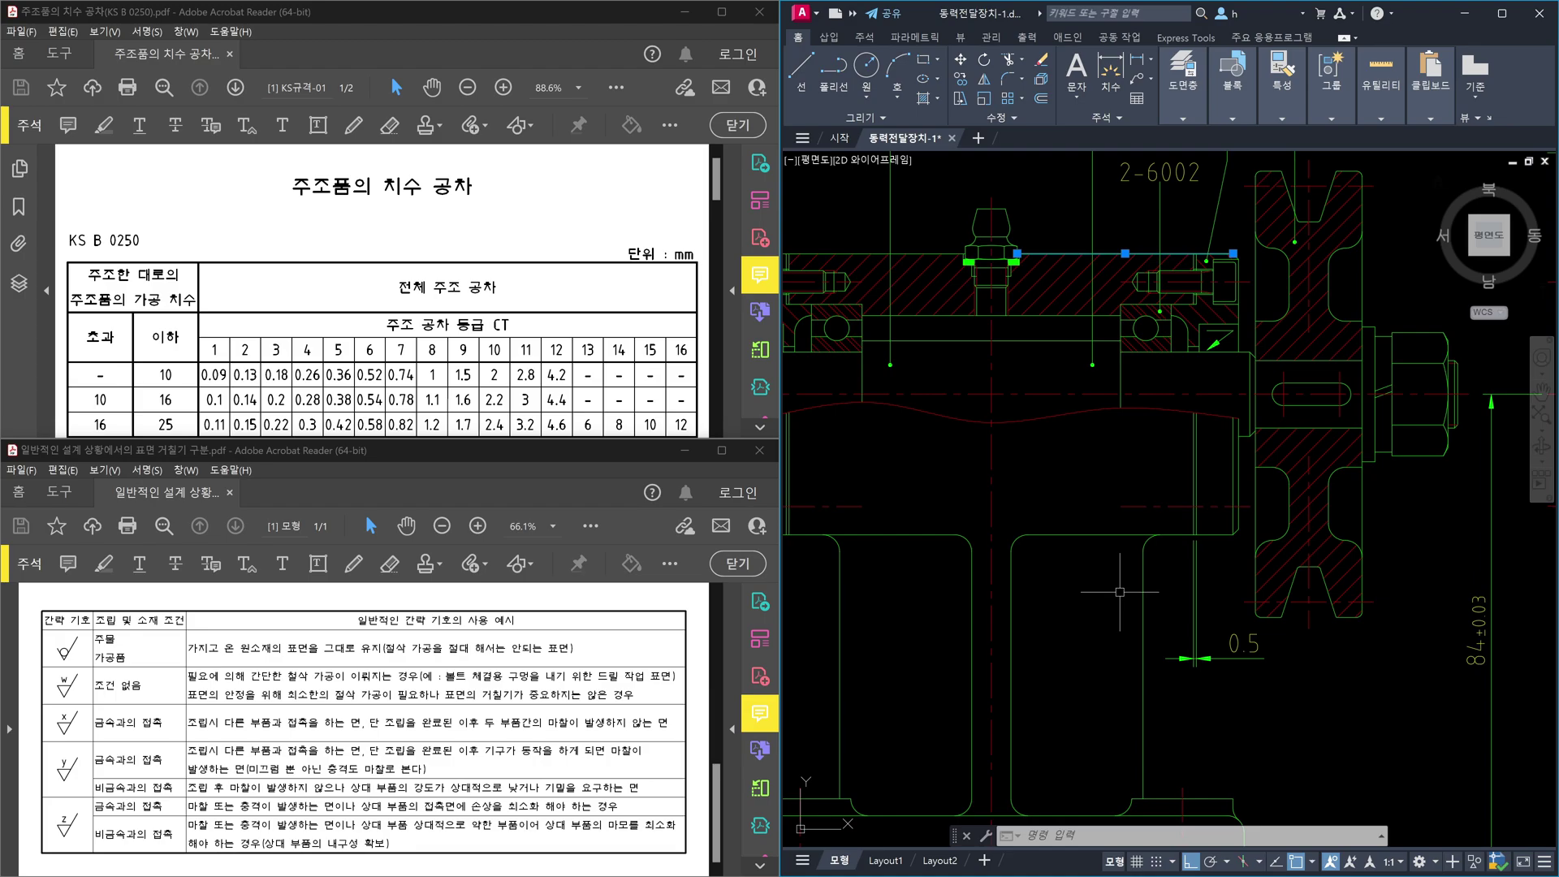
key(Escape)
Step: Return to the part drawing's front section view and highlight the cylinder's ø50 dimension, clearing the selection
scroll(1232, 577, down, 4)
middle_drag(1237, 670, 1240, 595)
scroll(1241, 595, up, 6)
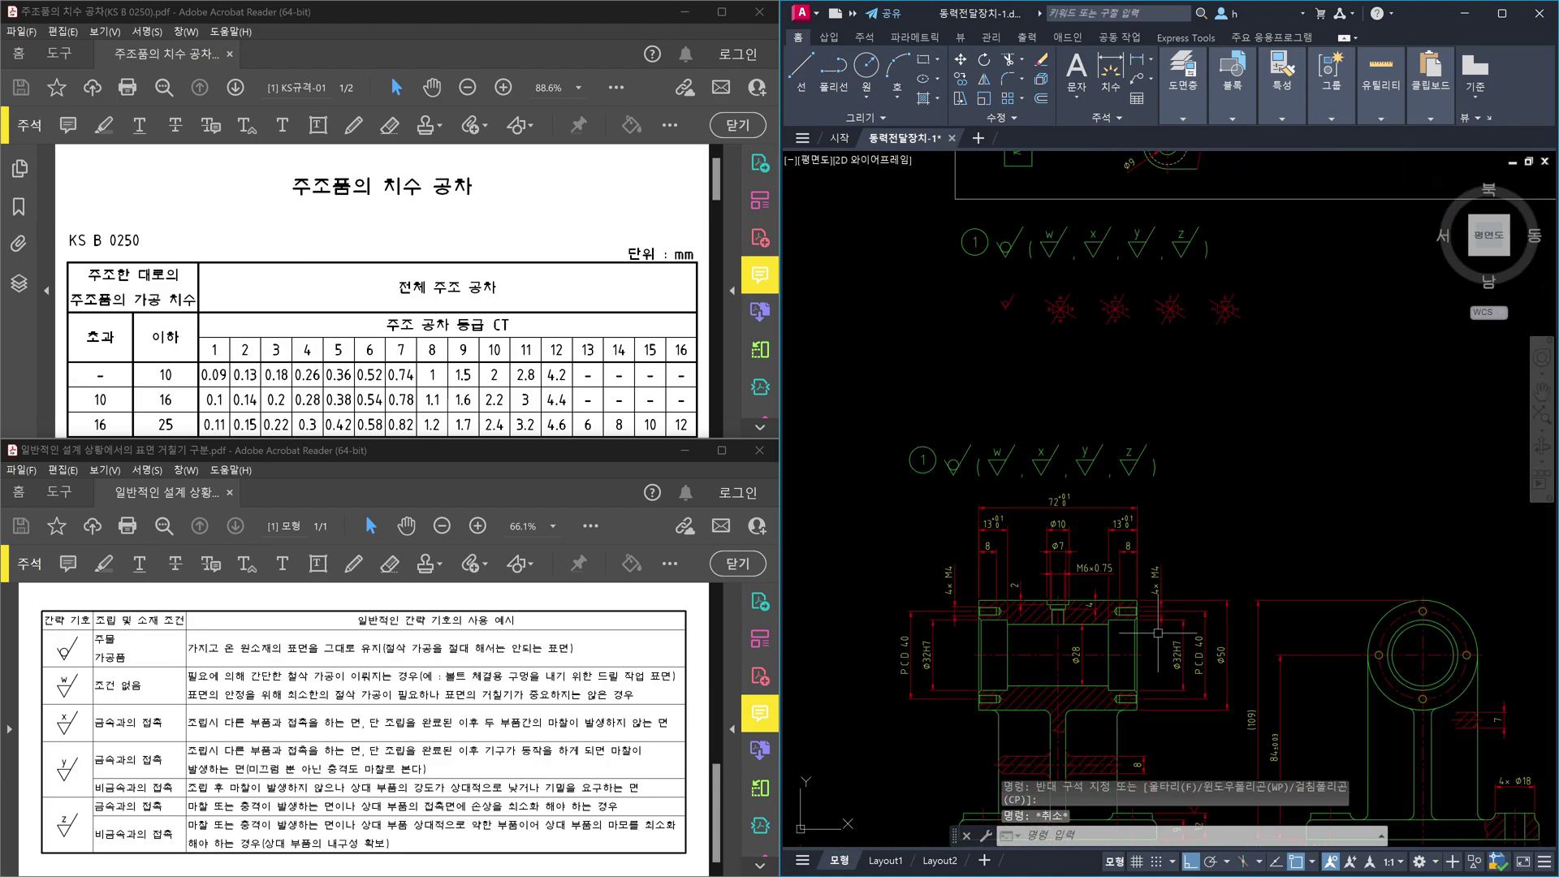
middle_drag(1079, 644, 1206, 566)
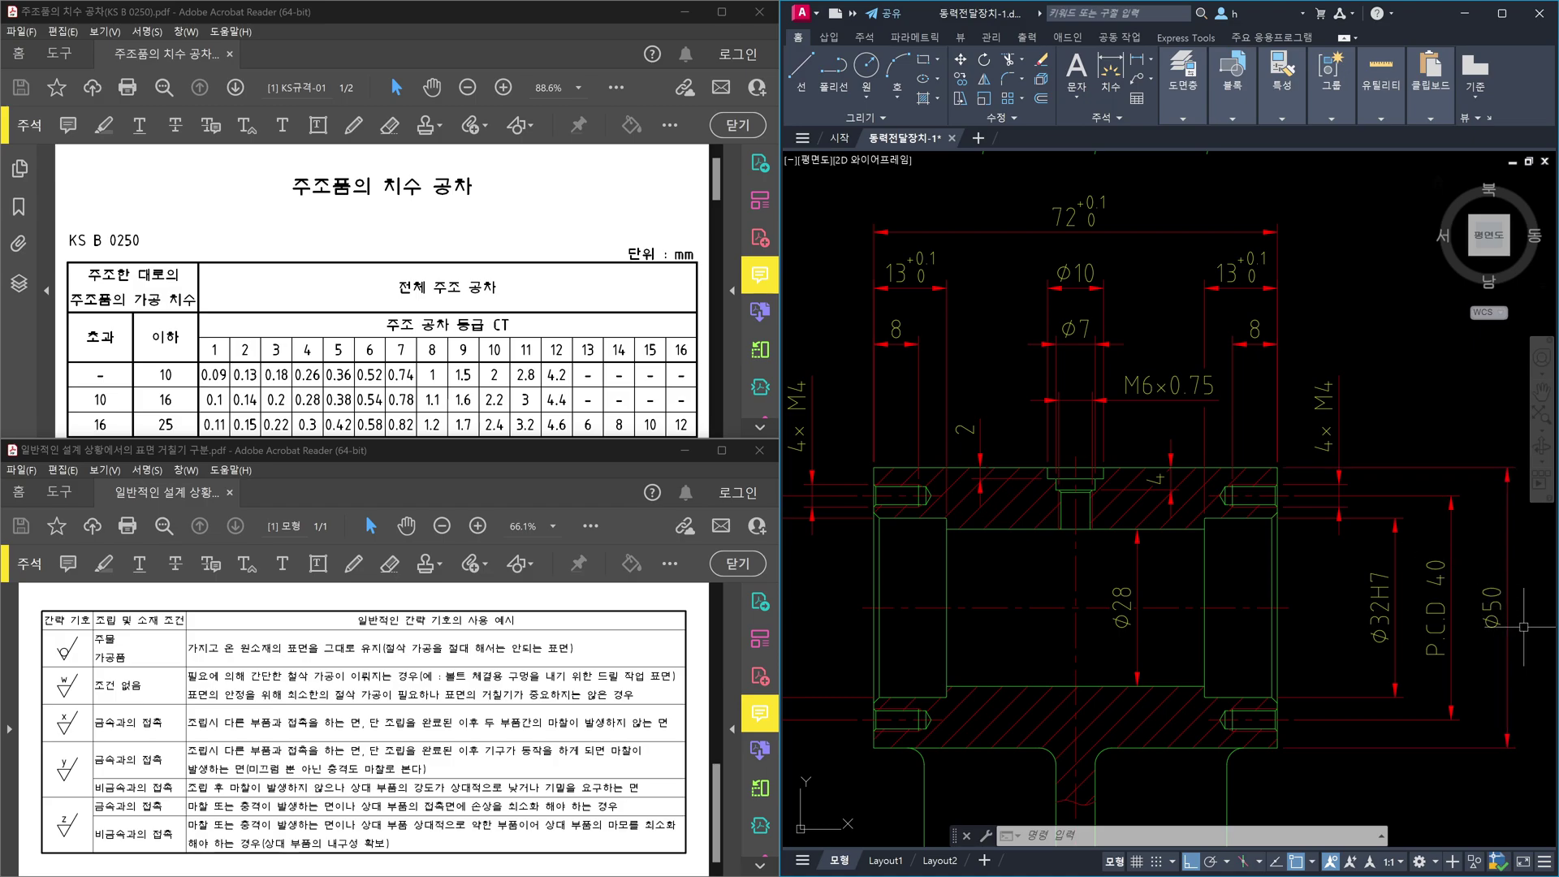
click(1484, 575)
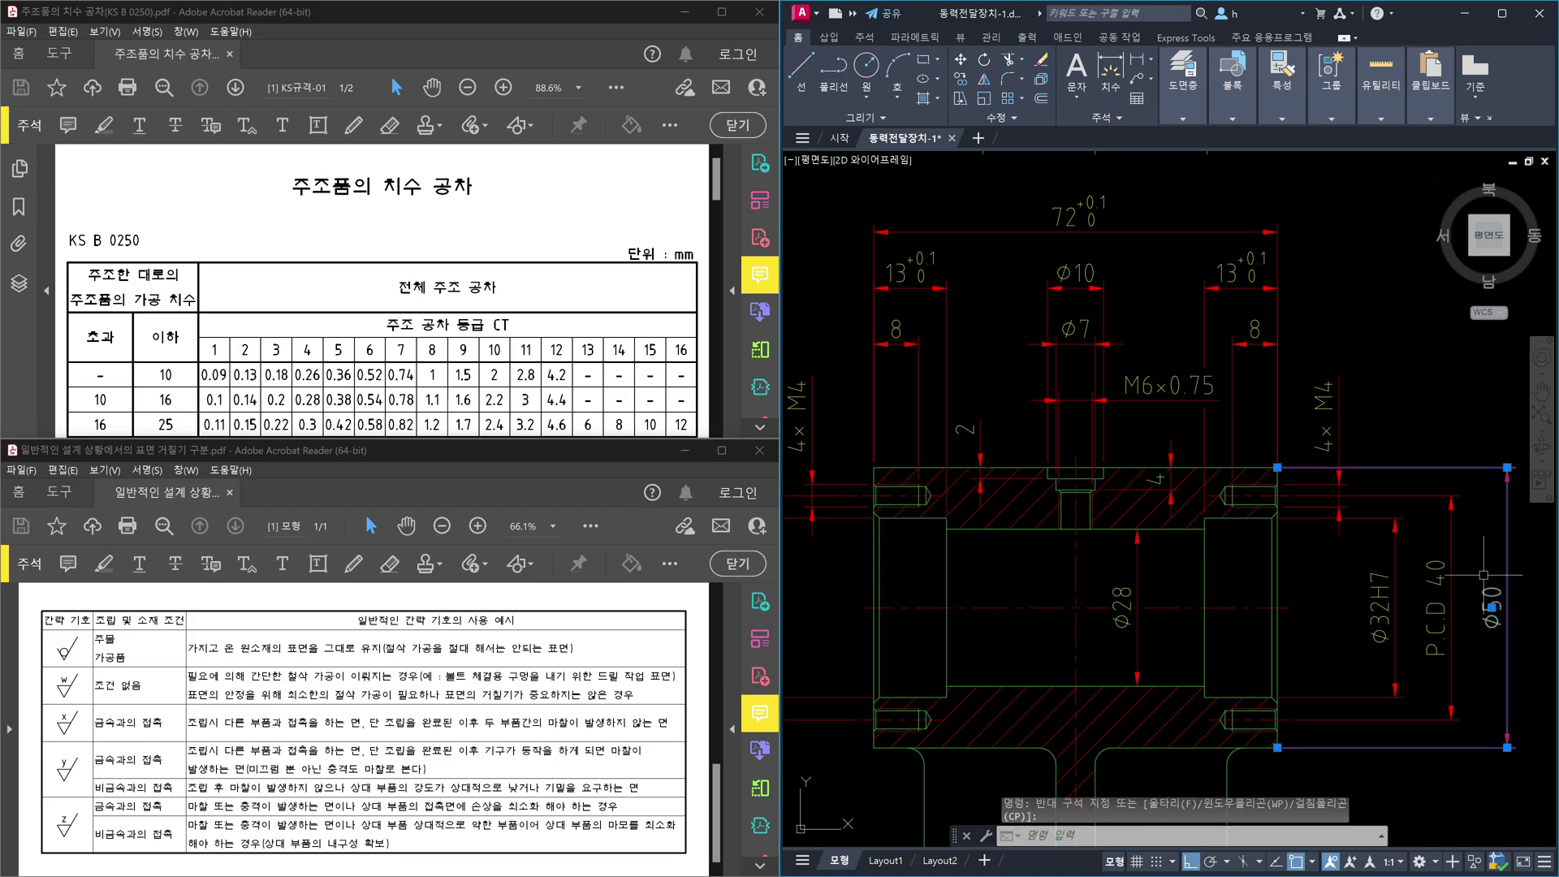
key(Escape)
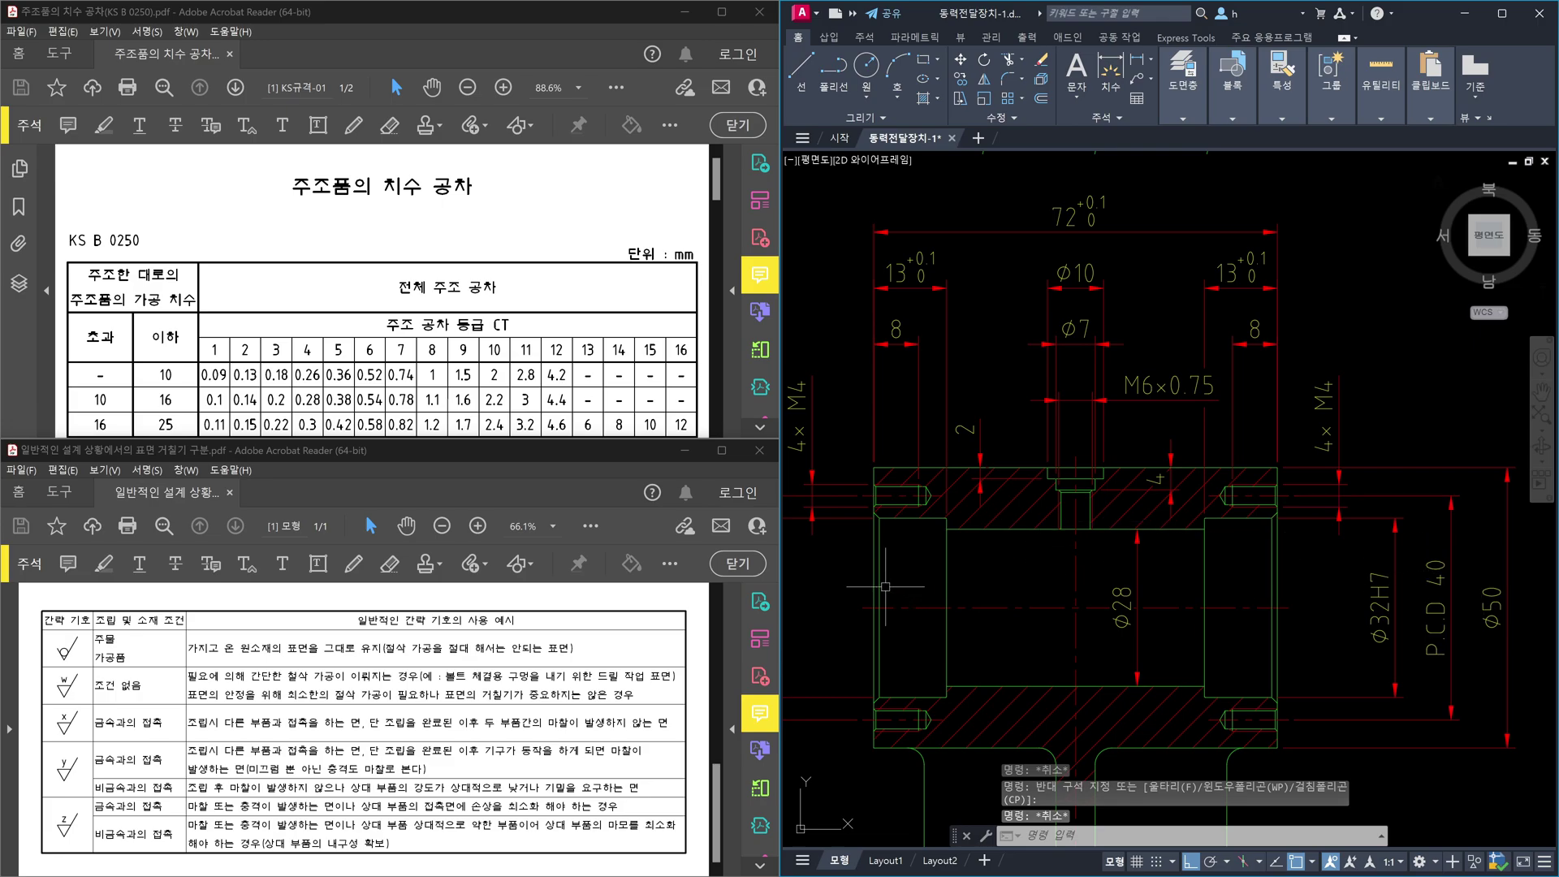
Step: Highlight both end faces of the cylinder and look up the matching size range in the KS B 0250 casting tolerance table in Acrobat Reader
click(872, 571)
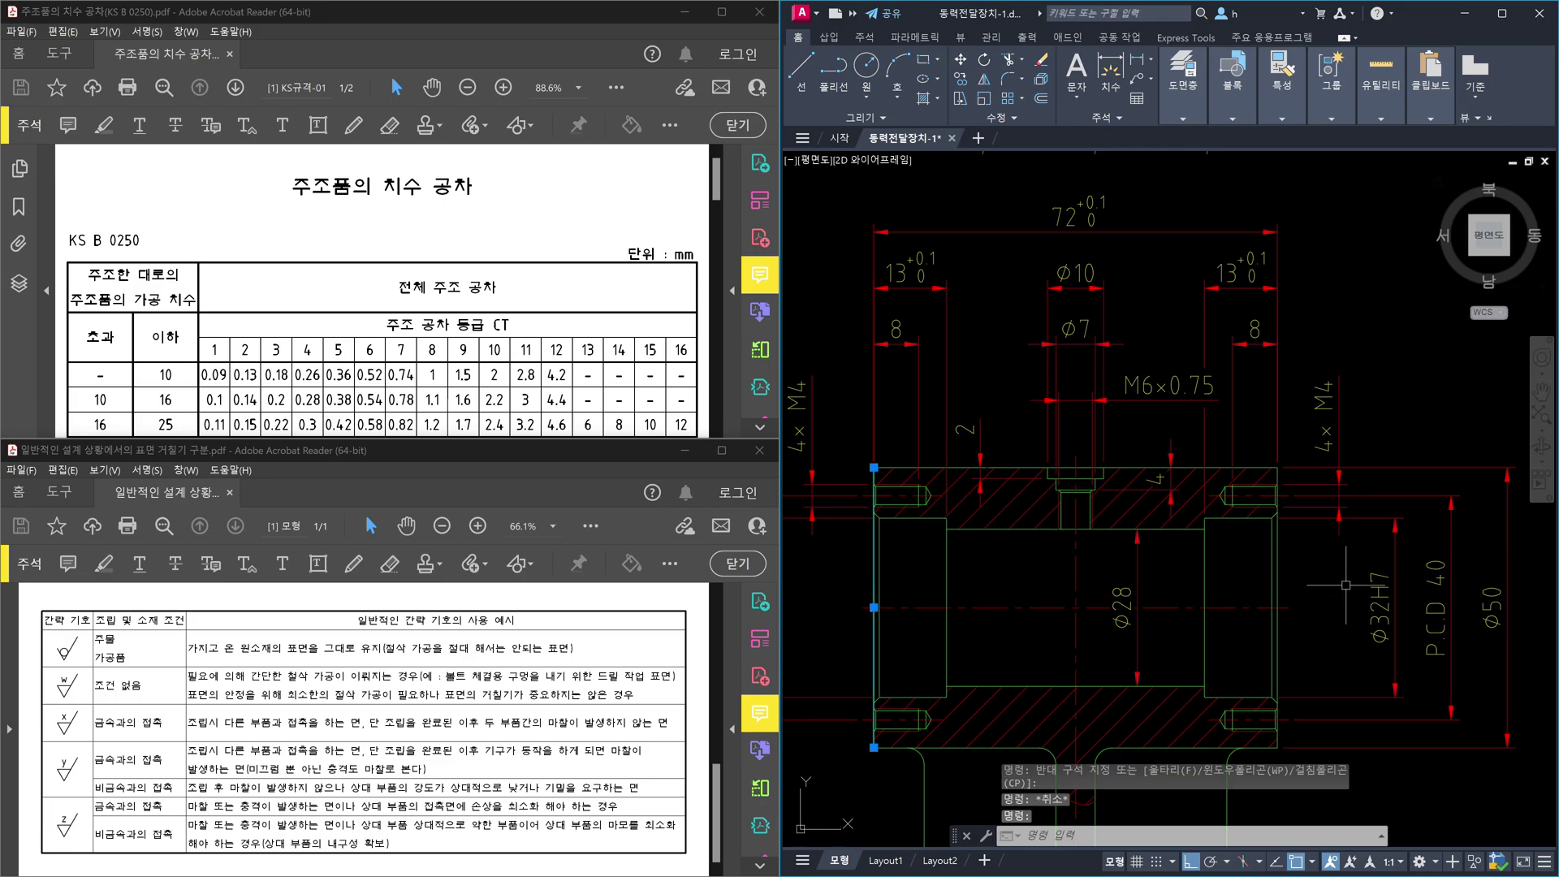
click(1278, 575)
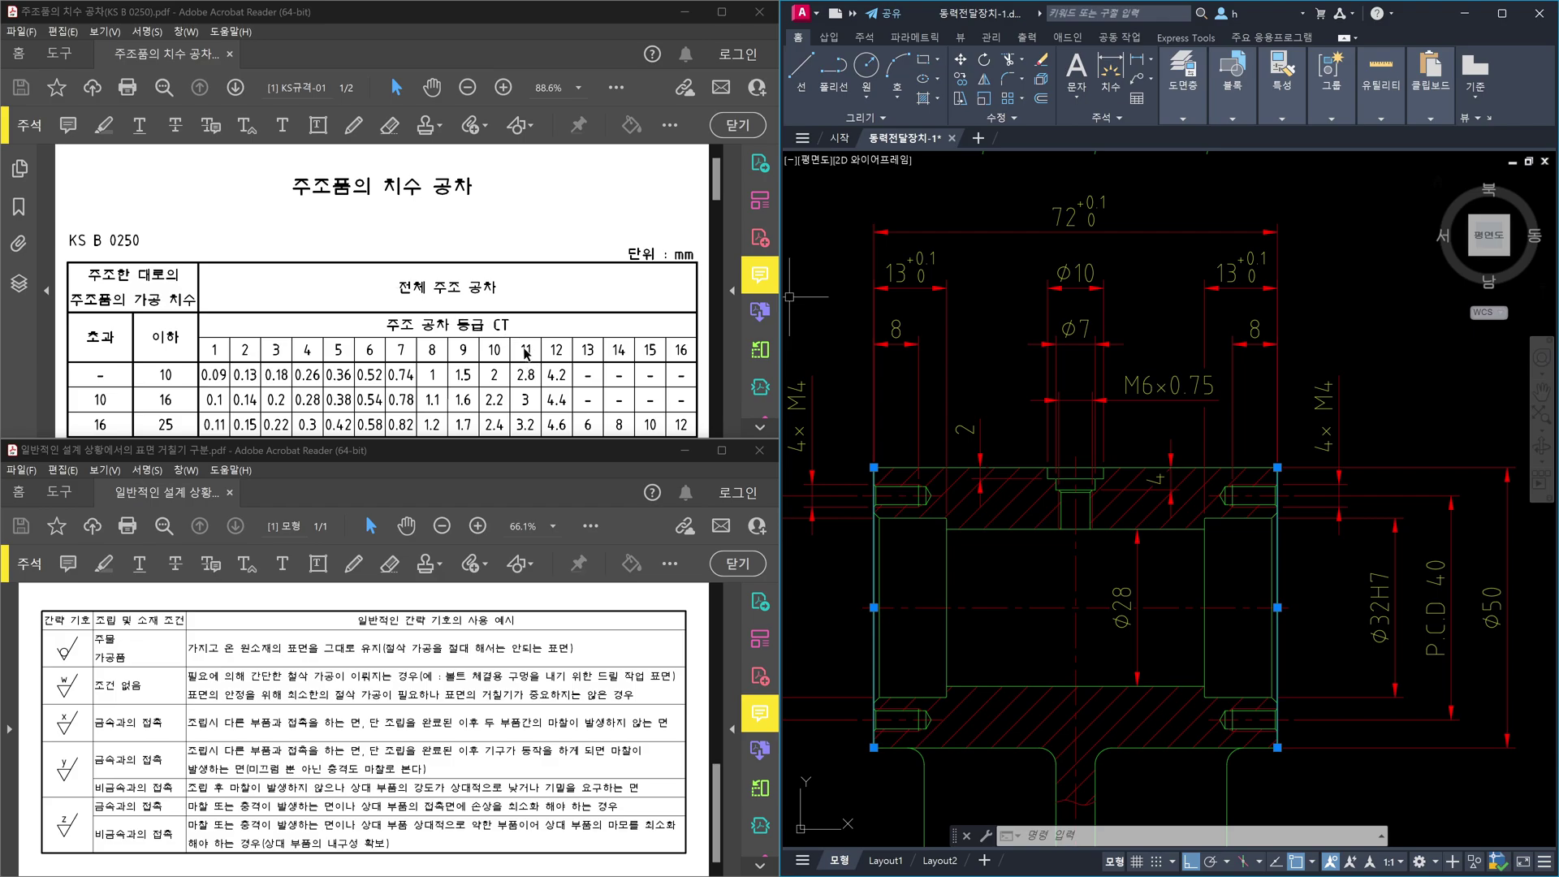
click(180, 410)
scroll(180, 410, down, 1)
scroll(180, 410, down, 3)
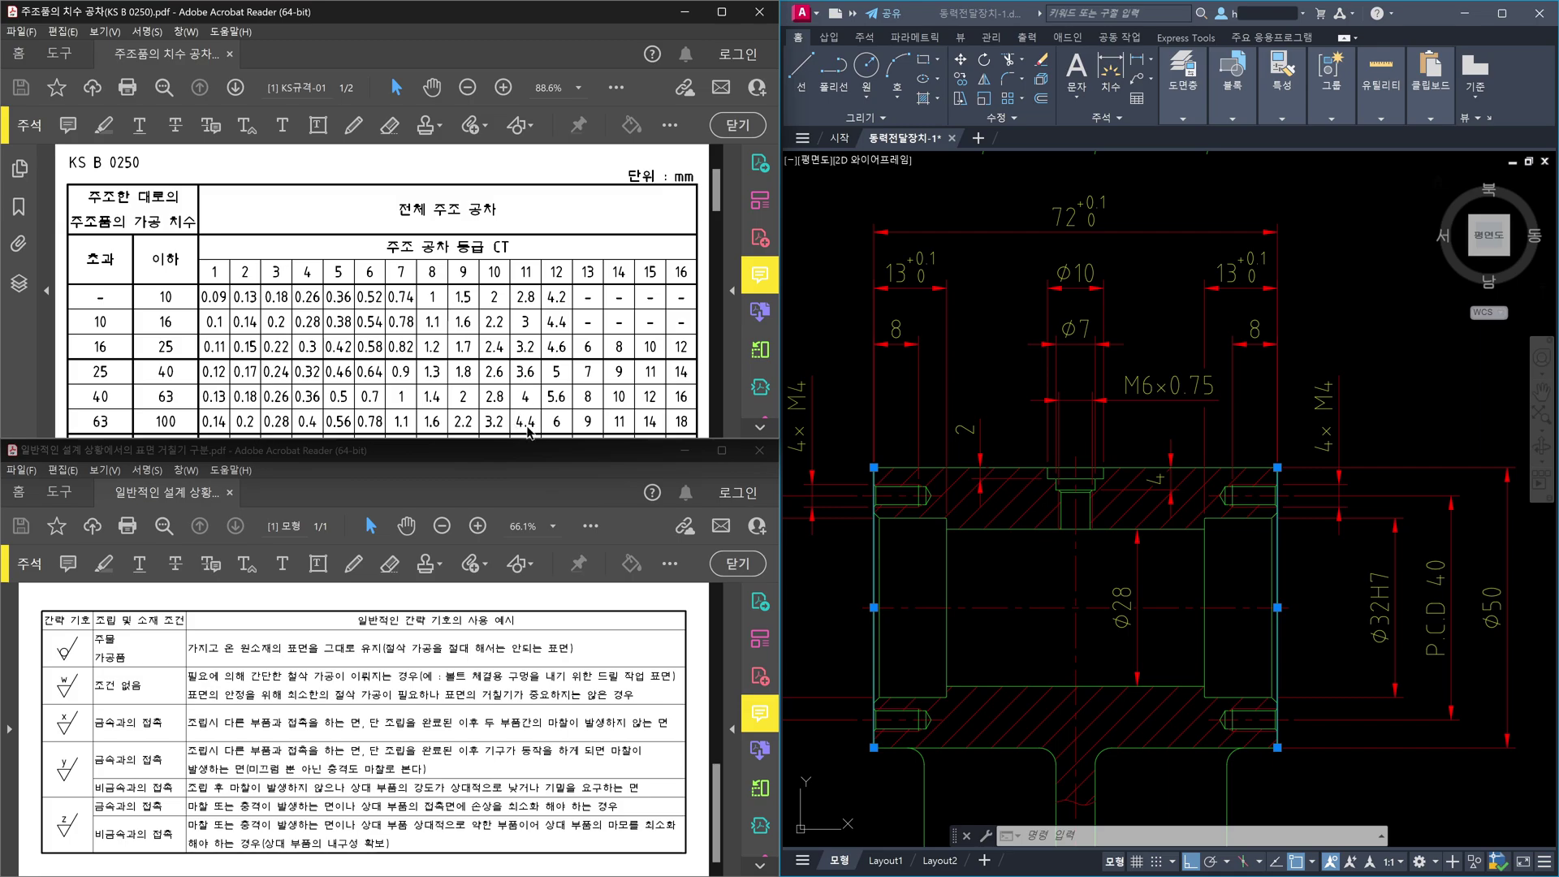
Step: In AutoCAD, offset the cylinder's right end-face line outward by 1.1 mm as a trial and delete the offset line
click(1310, 577)
key(Escape)
key(Escape)
text(o)
key(Return)
text(1.1)
key(Return)
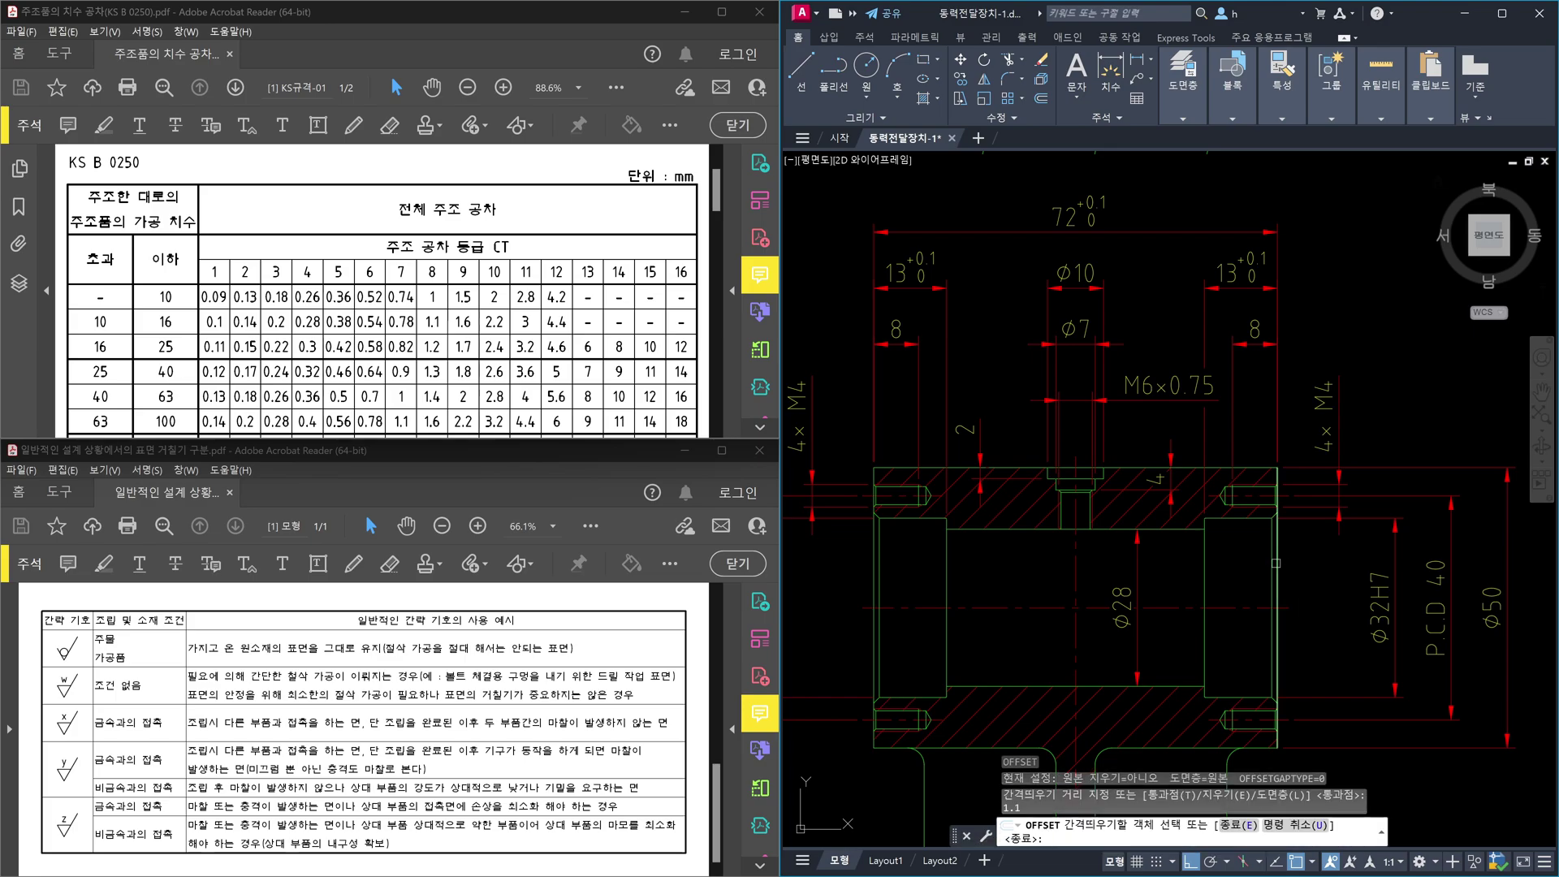
click(1277, 571)
click(1311, 566)
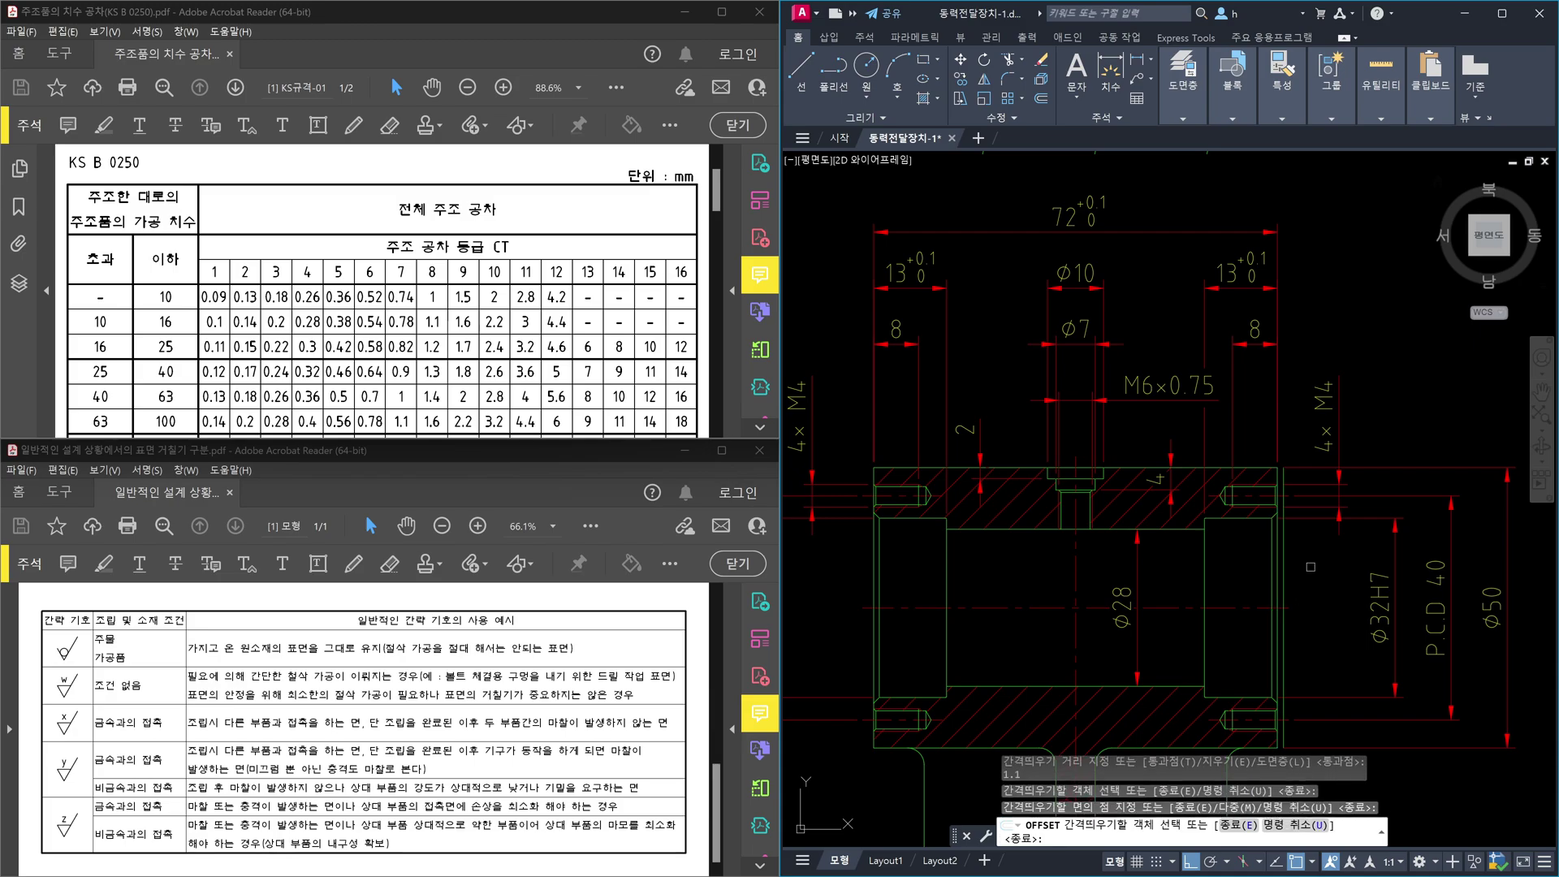
key(Escape)
click(1284, 559)
key(Delete)
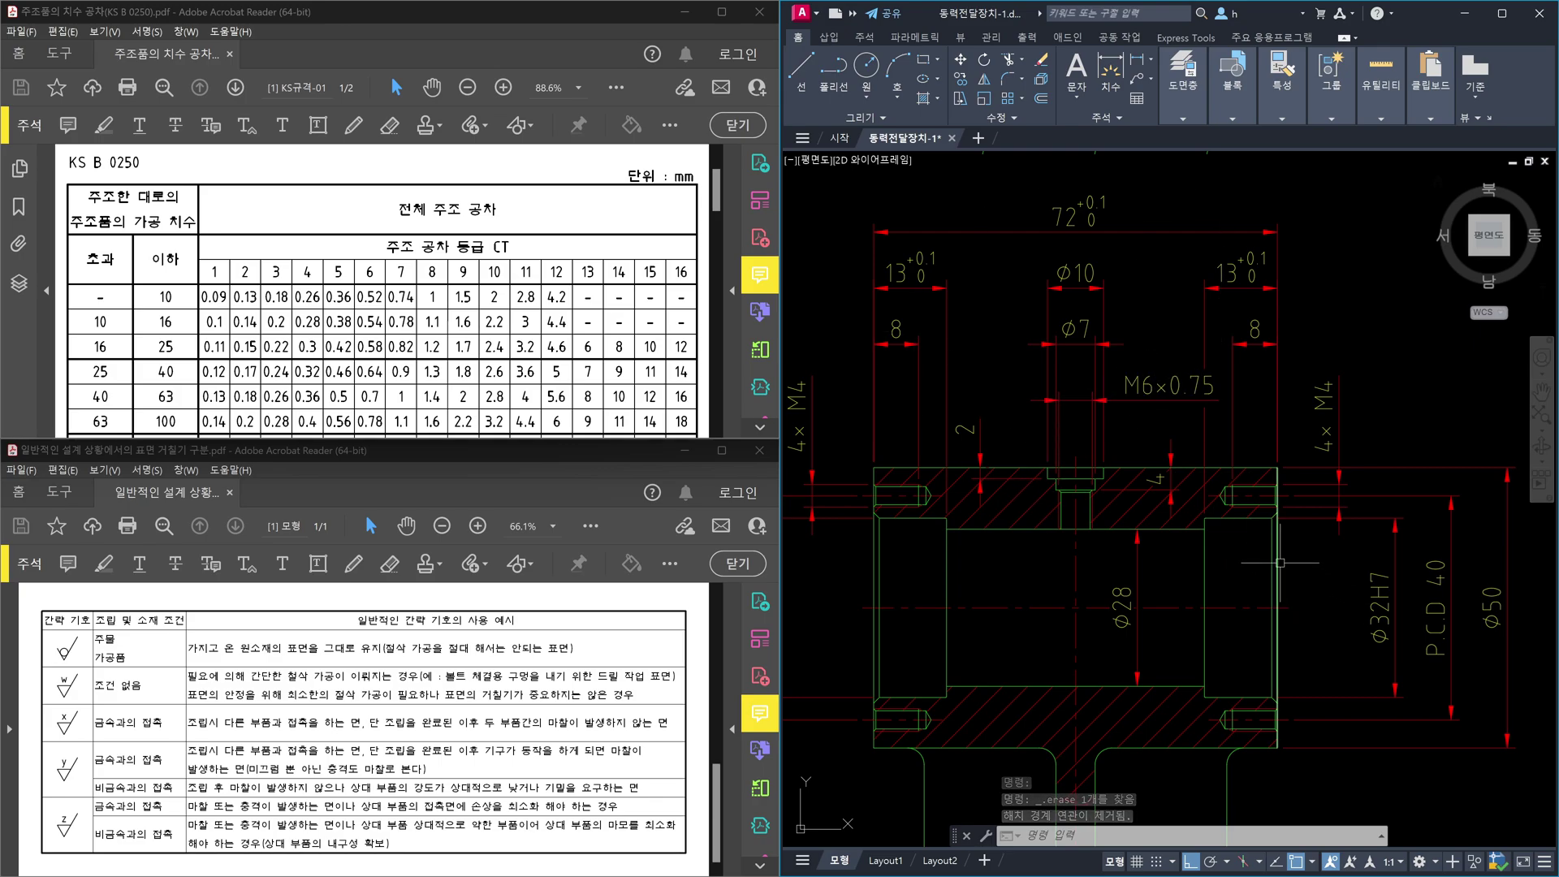
Step: Highlight the cylinder's two end-face lines in the part's section view, and clear the selection
click(1278, 568)
click(874, 579)
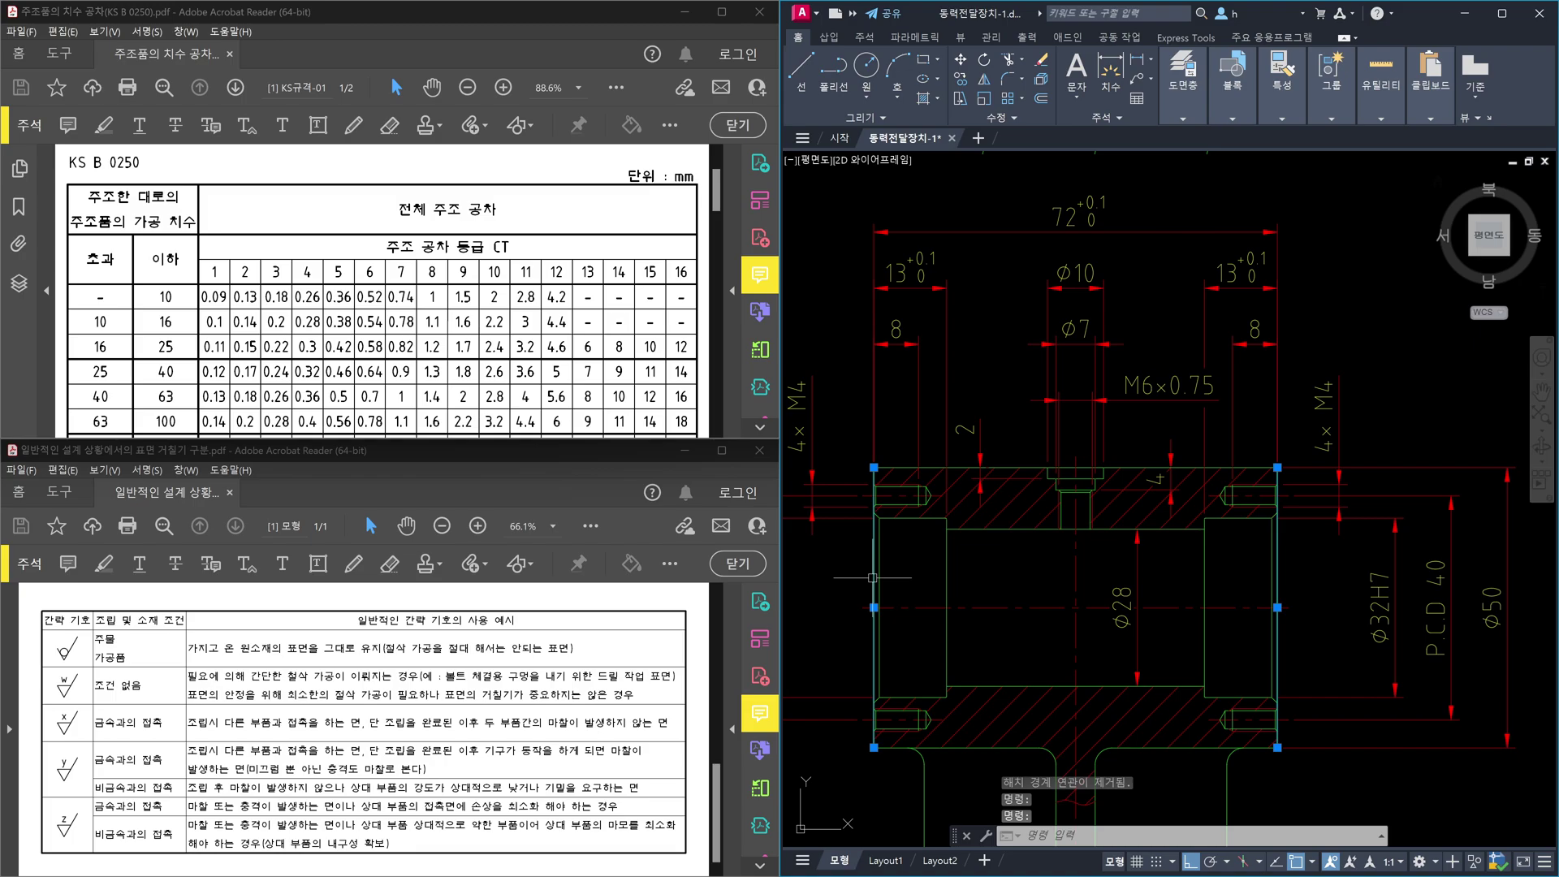
key(Escape)
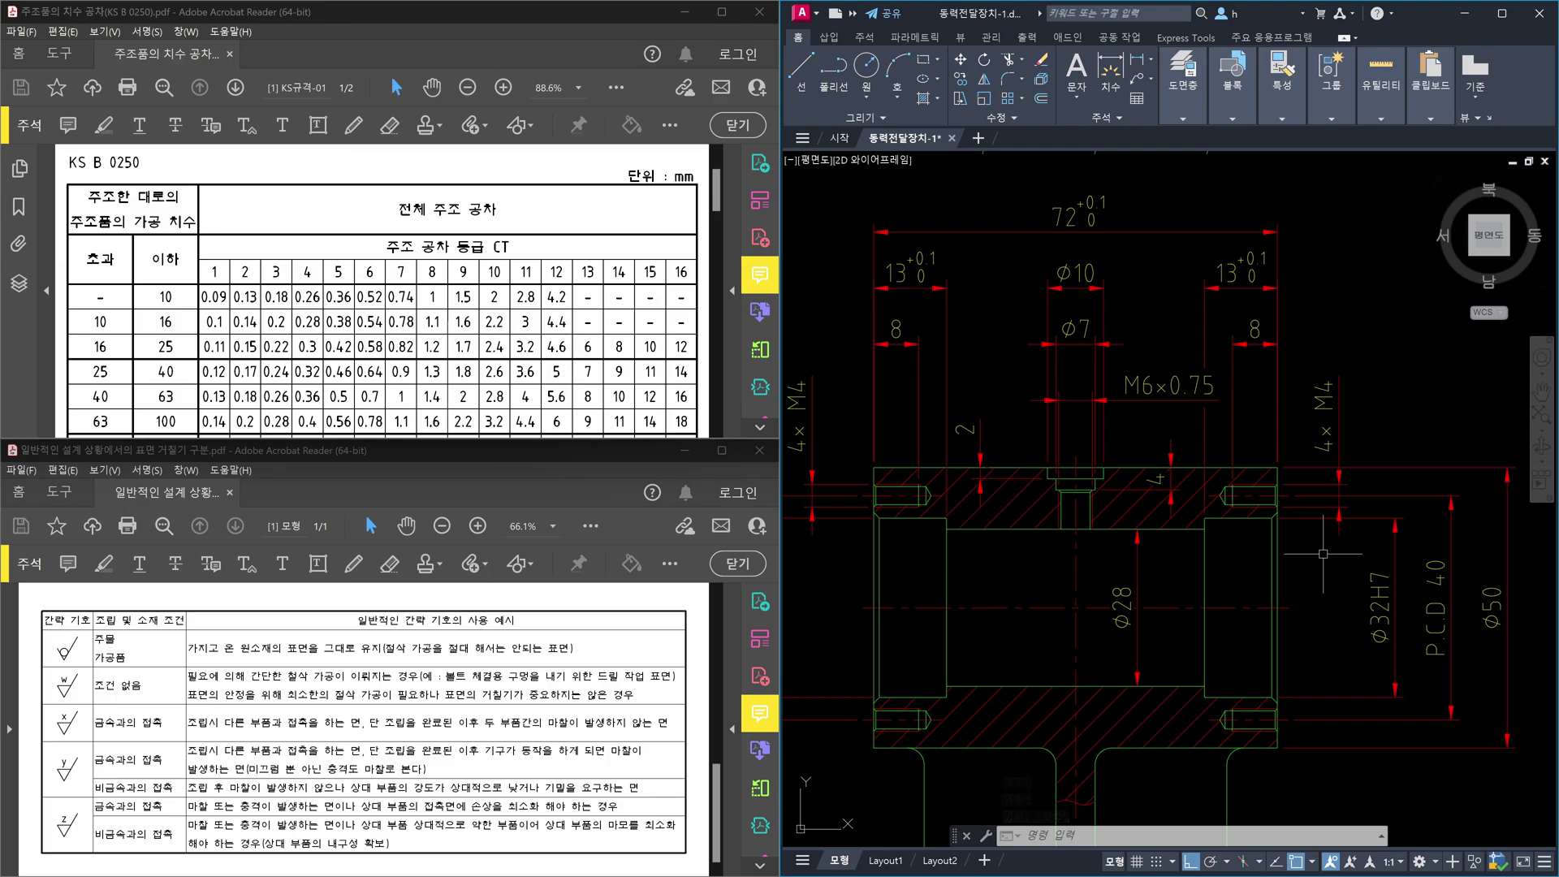
Step: Examine the bolted joint between the housing and the cover beside the right bearing in the assembly drawing's section view
scroll(1324, 554, down, 3)
mouse_move(1323, 554)
middle_down()
mouse_move(1232, 651)
mouse_move(1253, 461)
mouse_move(1307, 560)
middle_up()
scroll(1362, 471, up, 5)
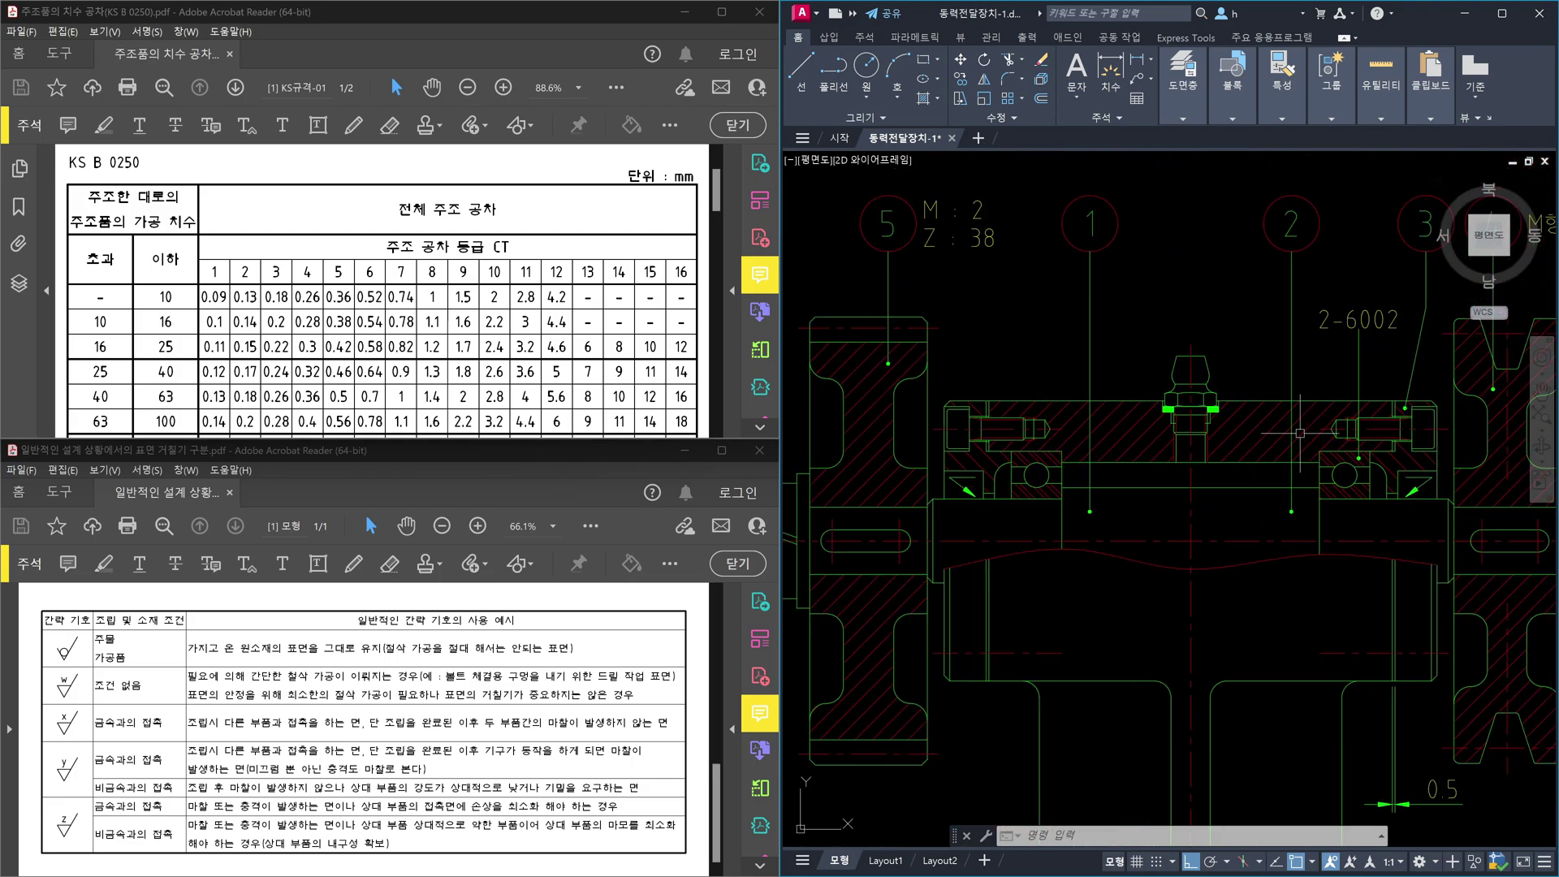
scroll(1362, 471, down, 1)
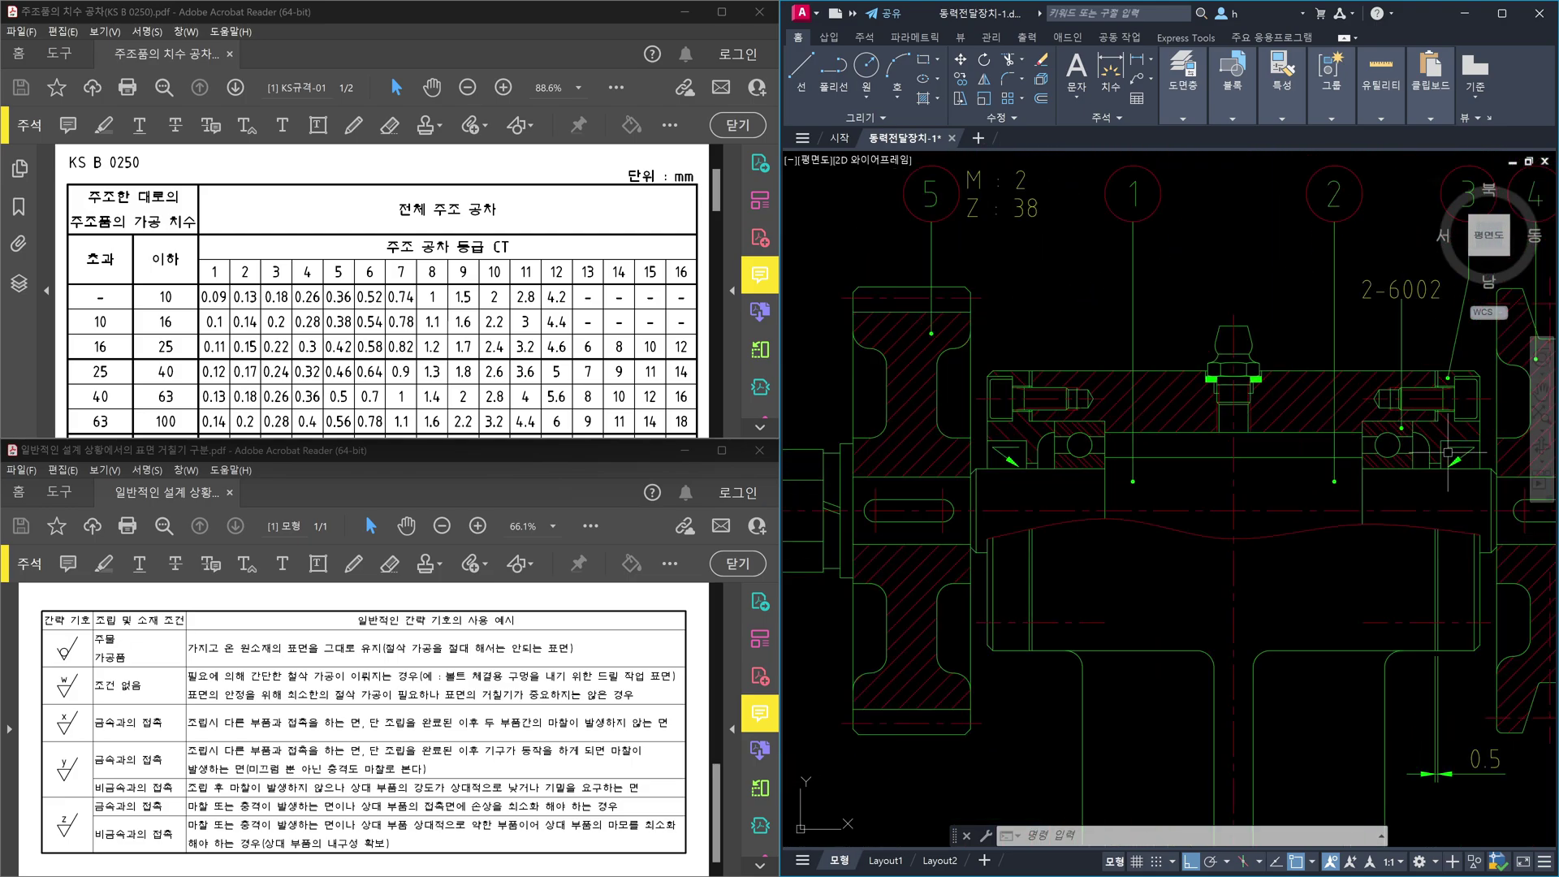
scroll(1438, 396, up, 1)
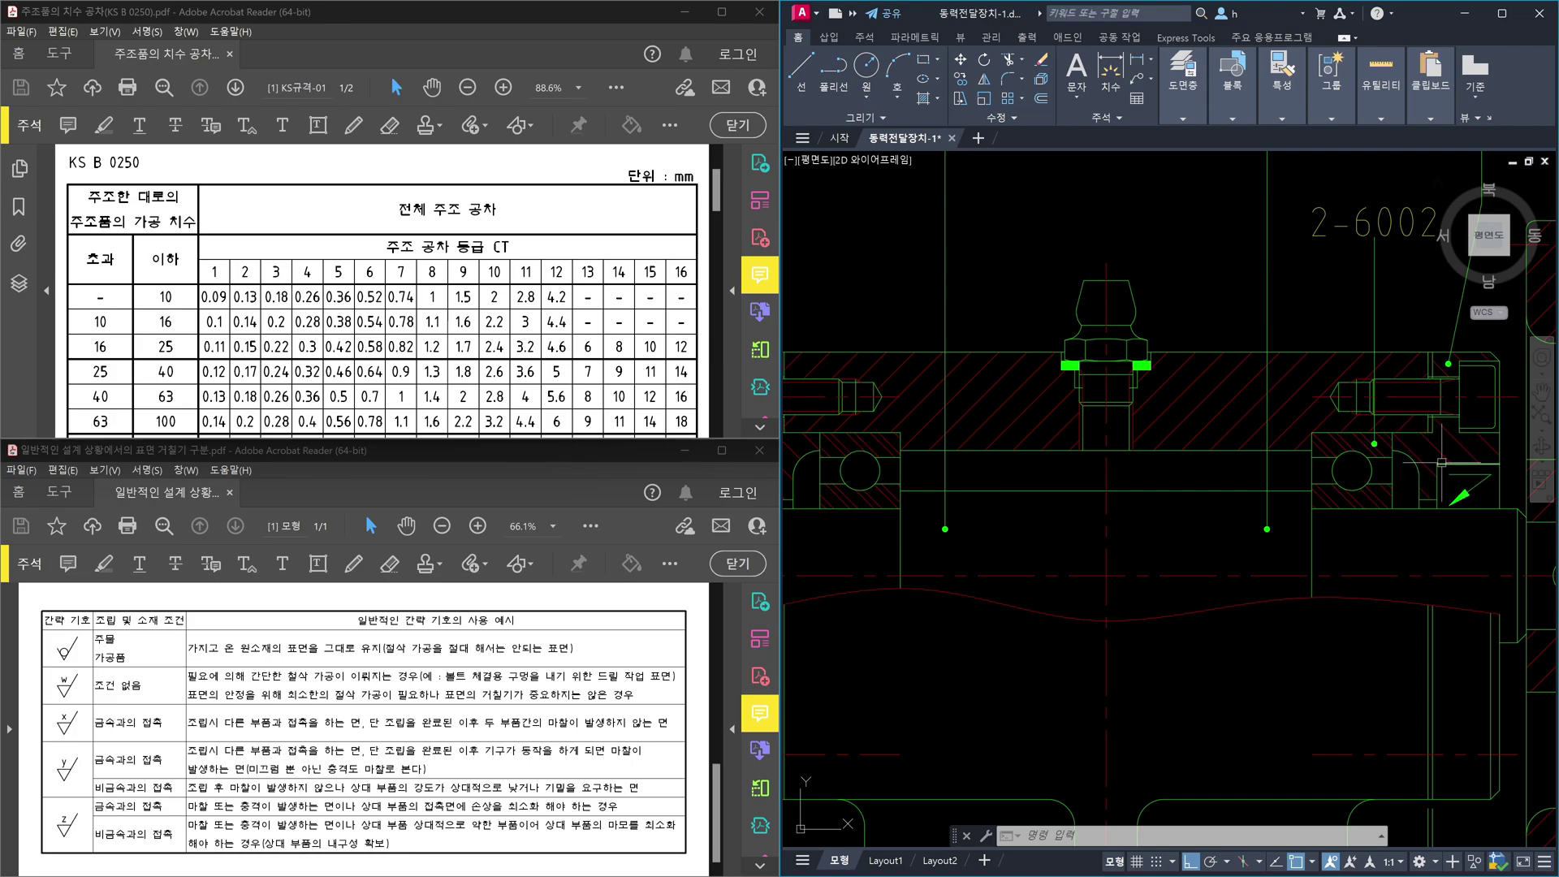
middle_drag(1499, 447, 1444, 437)
scroll(1444, 437, up, 3)
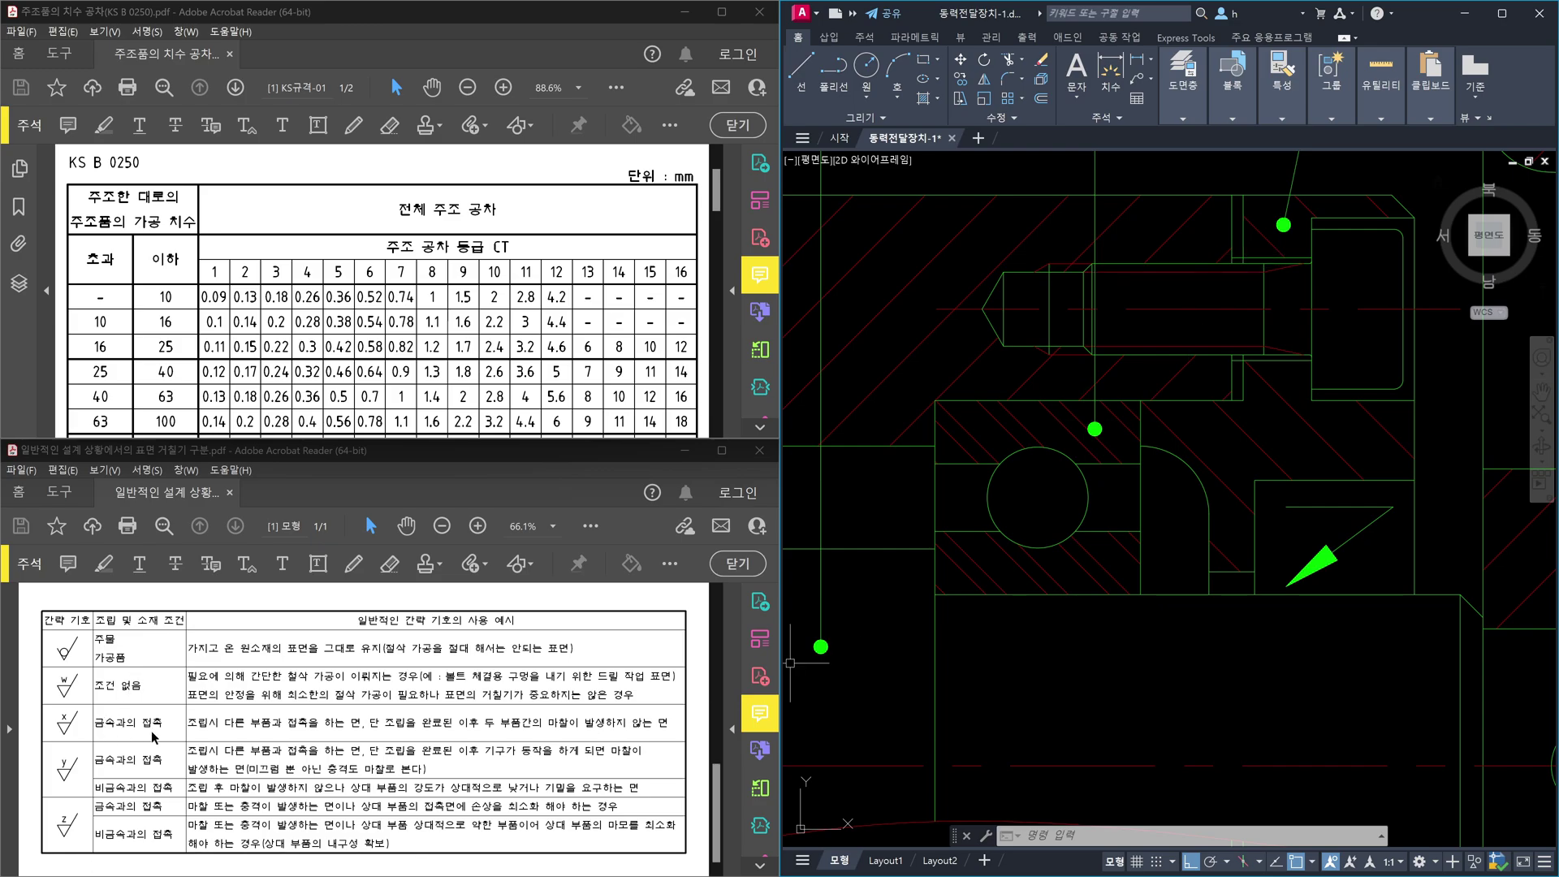
middle_drag(1167, 336, 1158, 437)
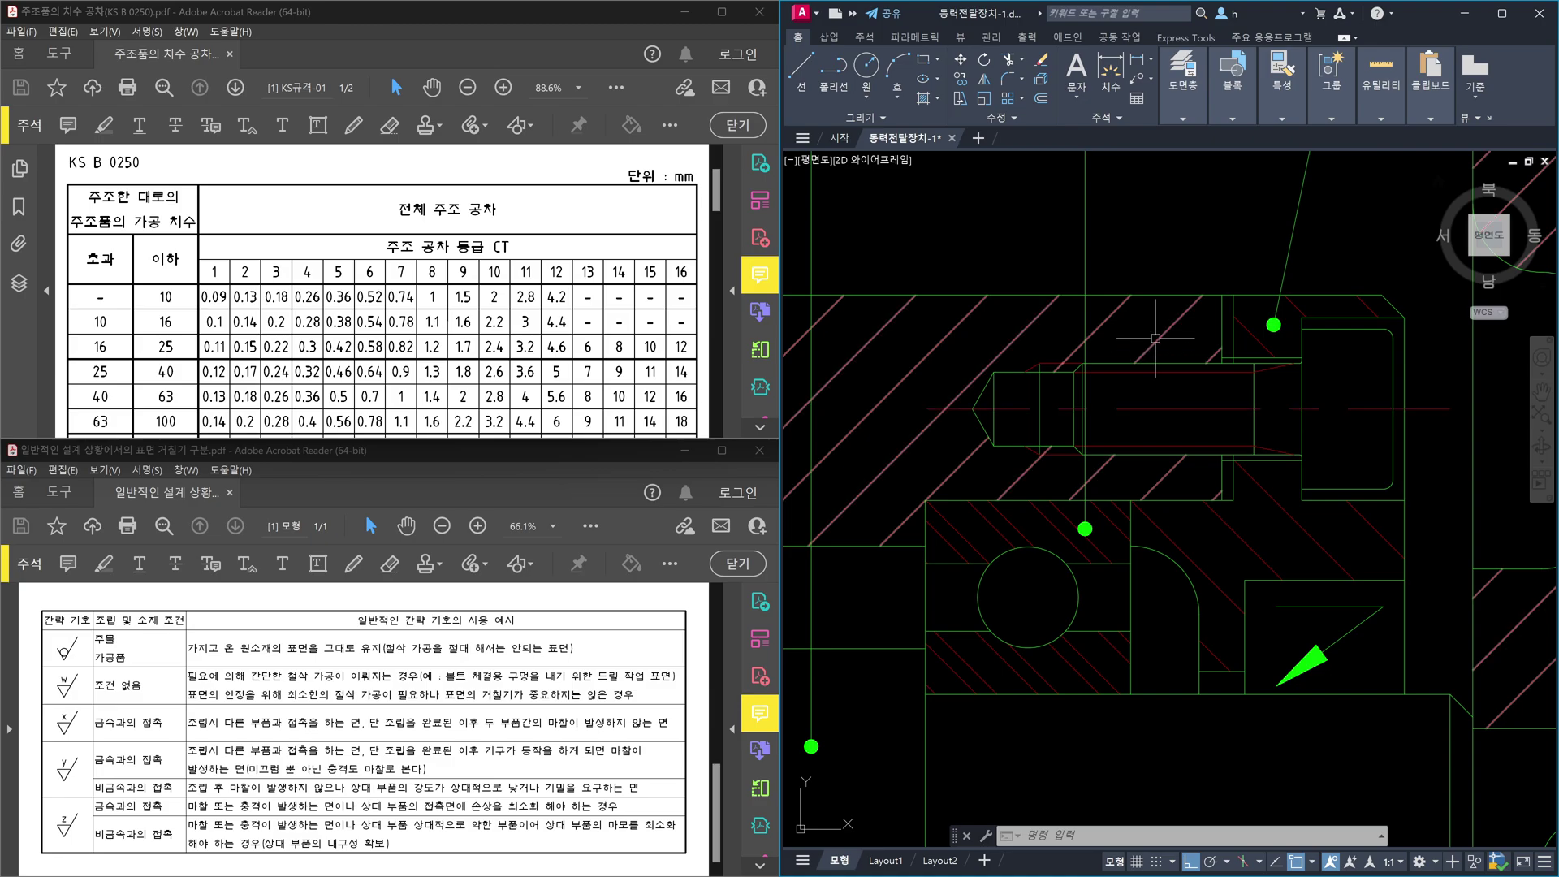
Step: Highlight the housing's upper outline, the joint lines between housing and cover, and the 0.5 gap dimension, and clear the selection
click(1146, 295)
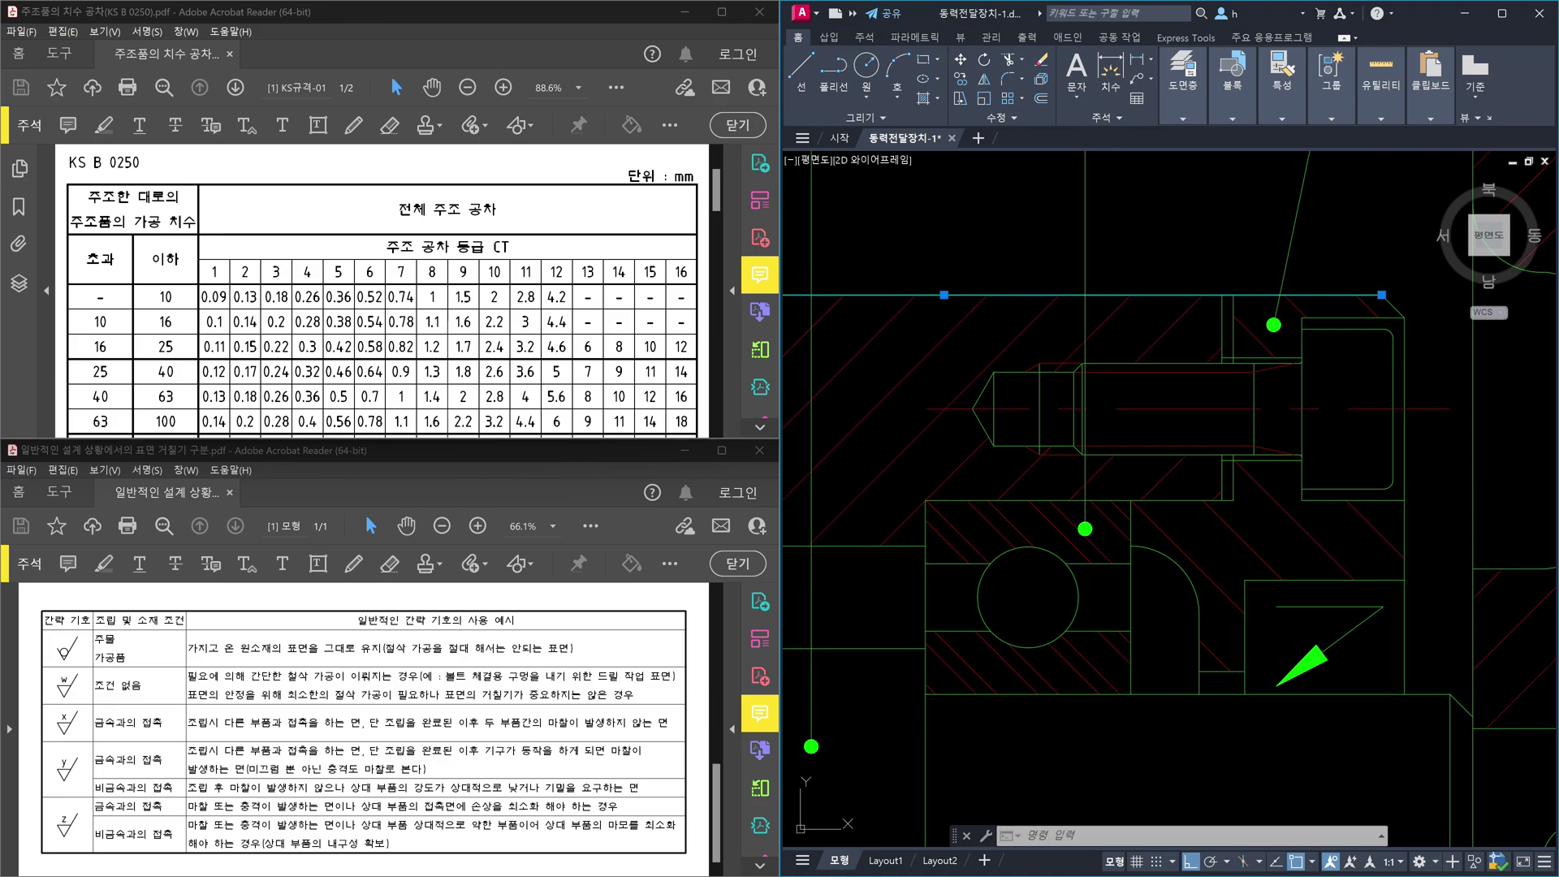
scroll(1300, 390, down, 4)
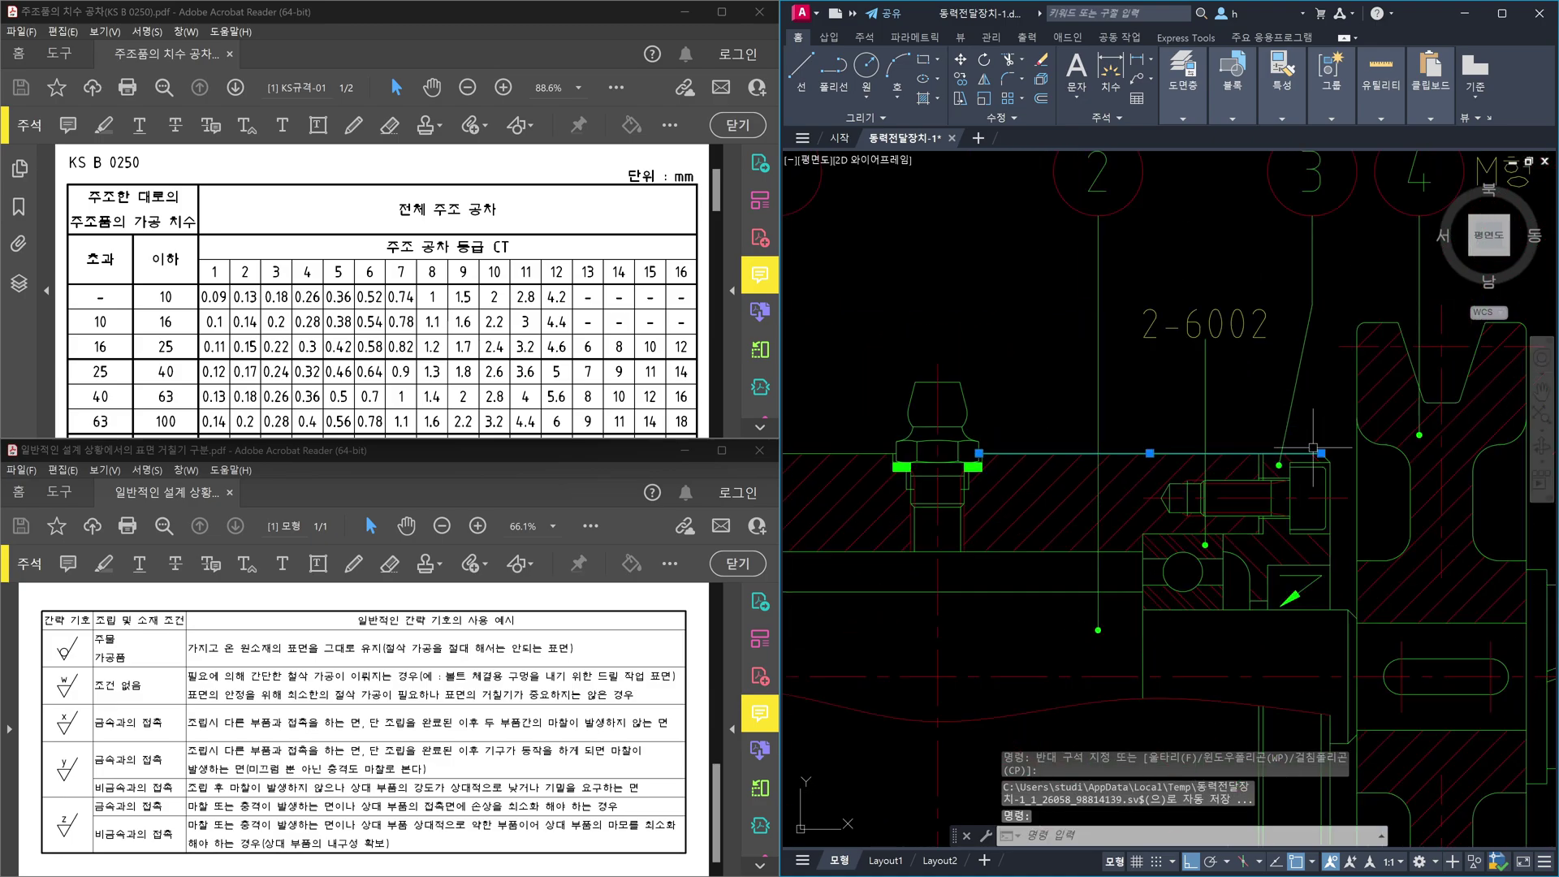
scroll(1267, 463, up, 4)
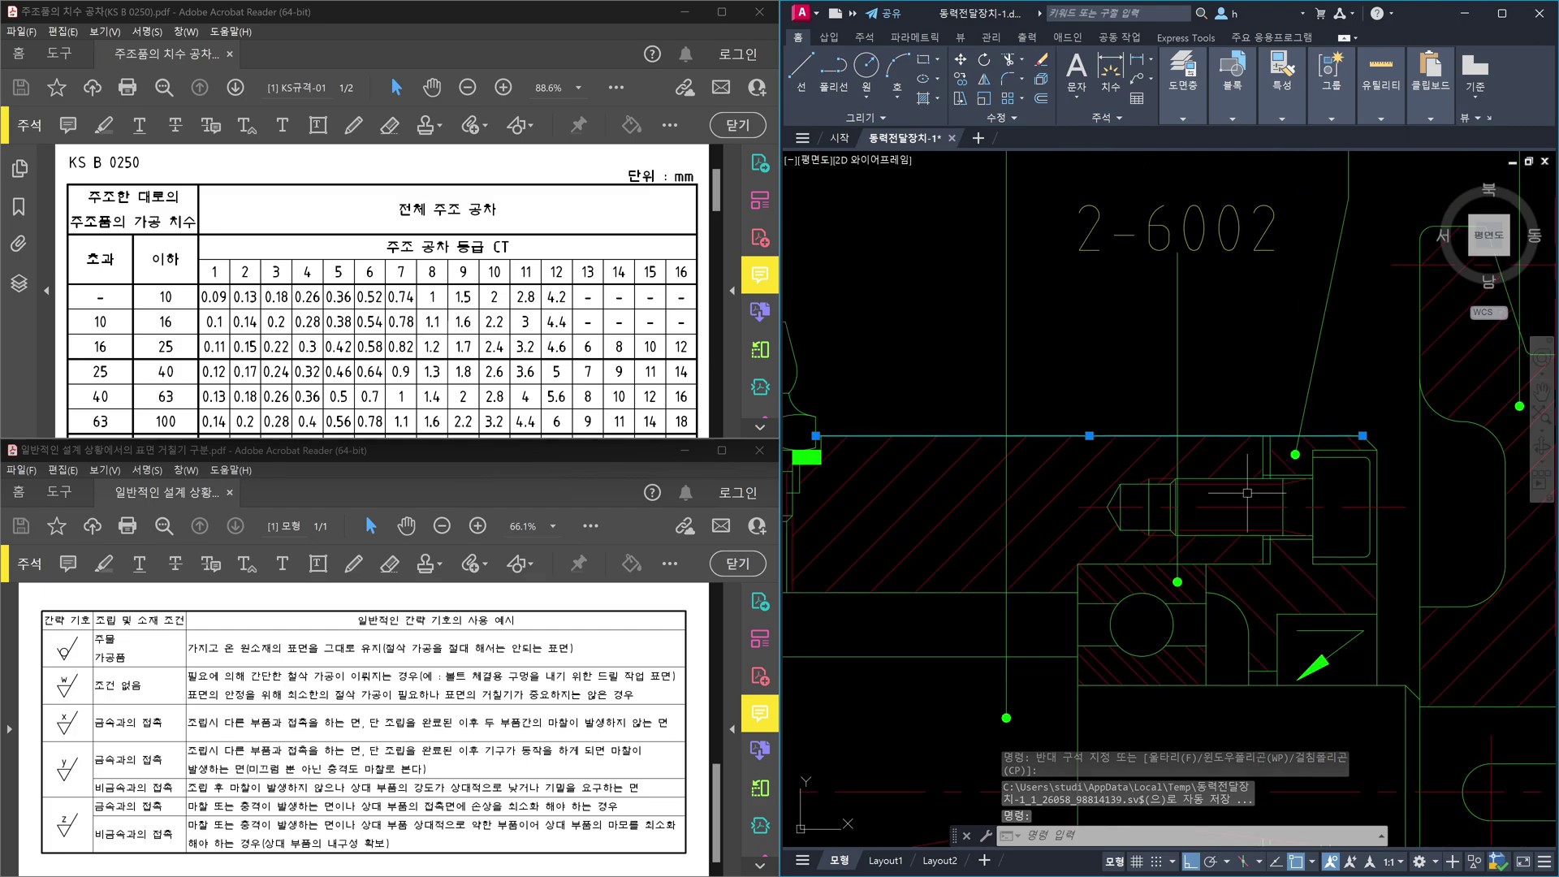
scroll(1291, 416, up, 3)
click(1245, 455)
click(1297, 421)
click(1297, 421)
click(1219, 422)
scroll(1271, 438, down, 6)
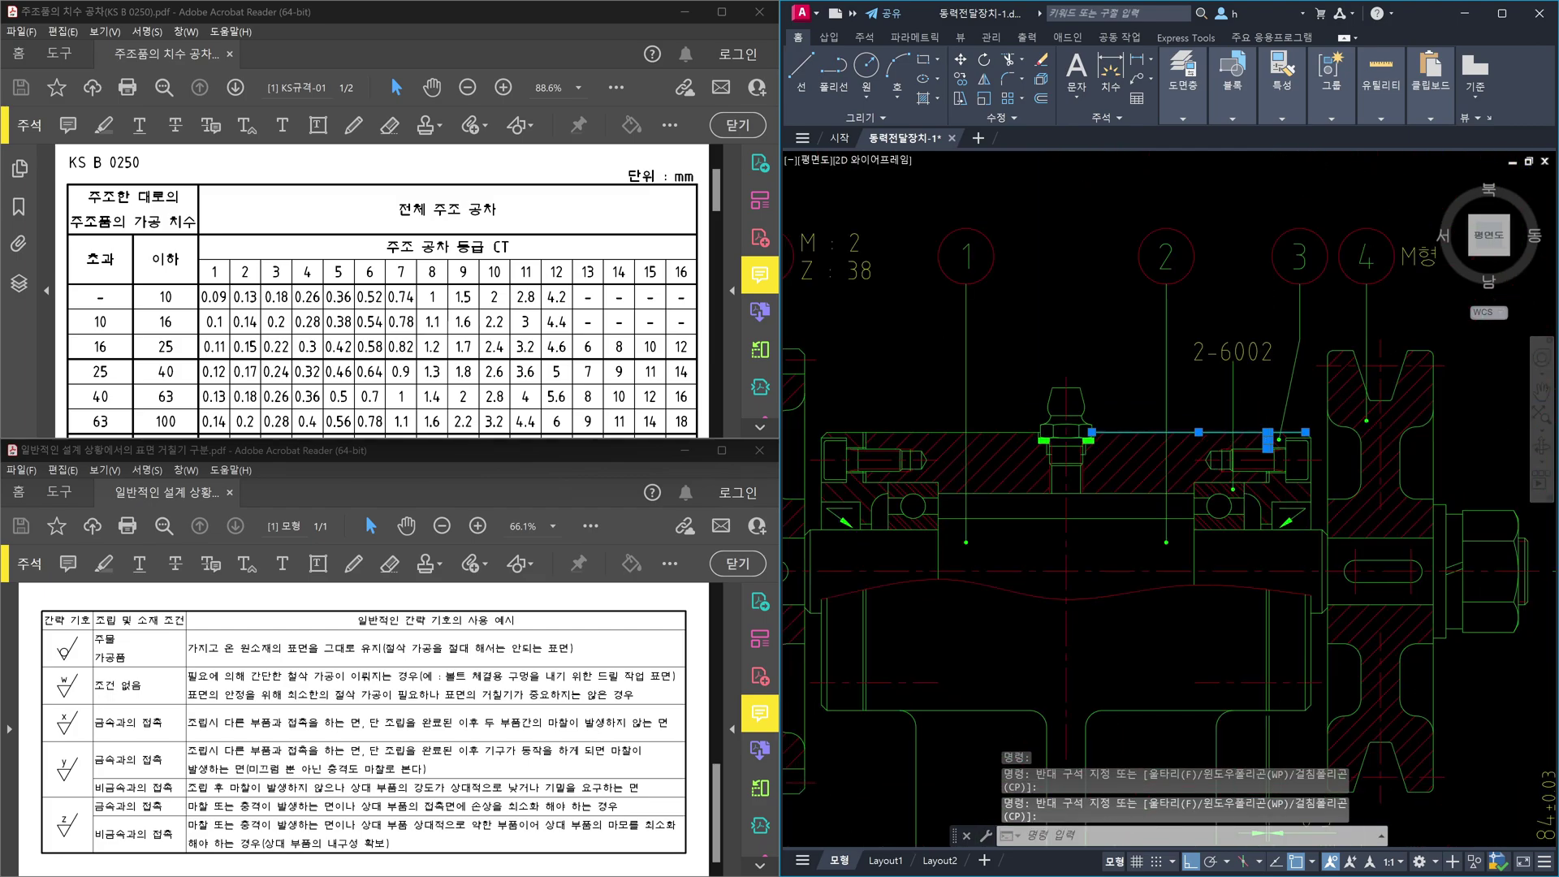
click(1287, 727)
click(1251, 614)
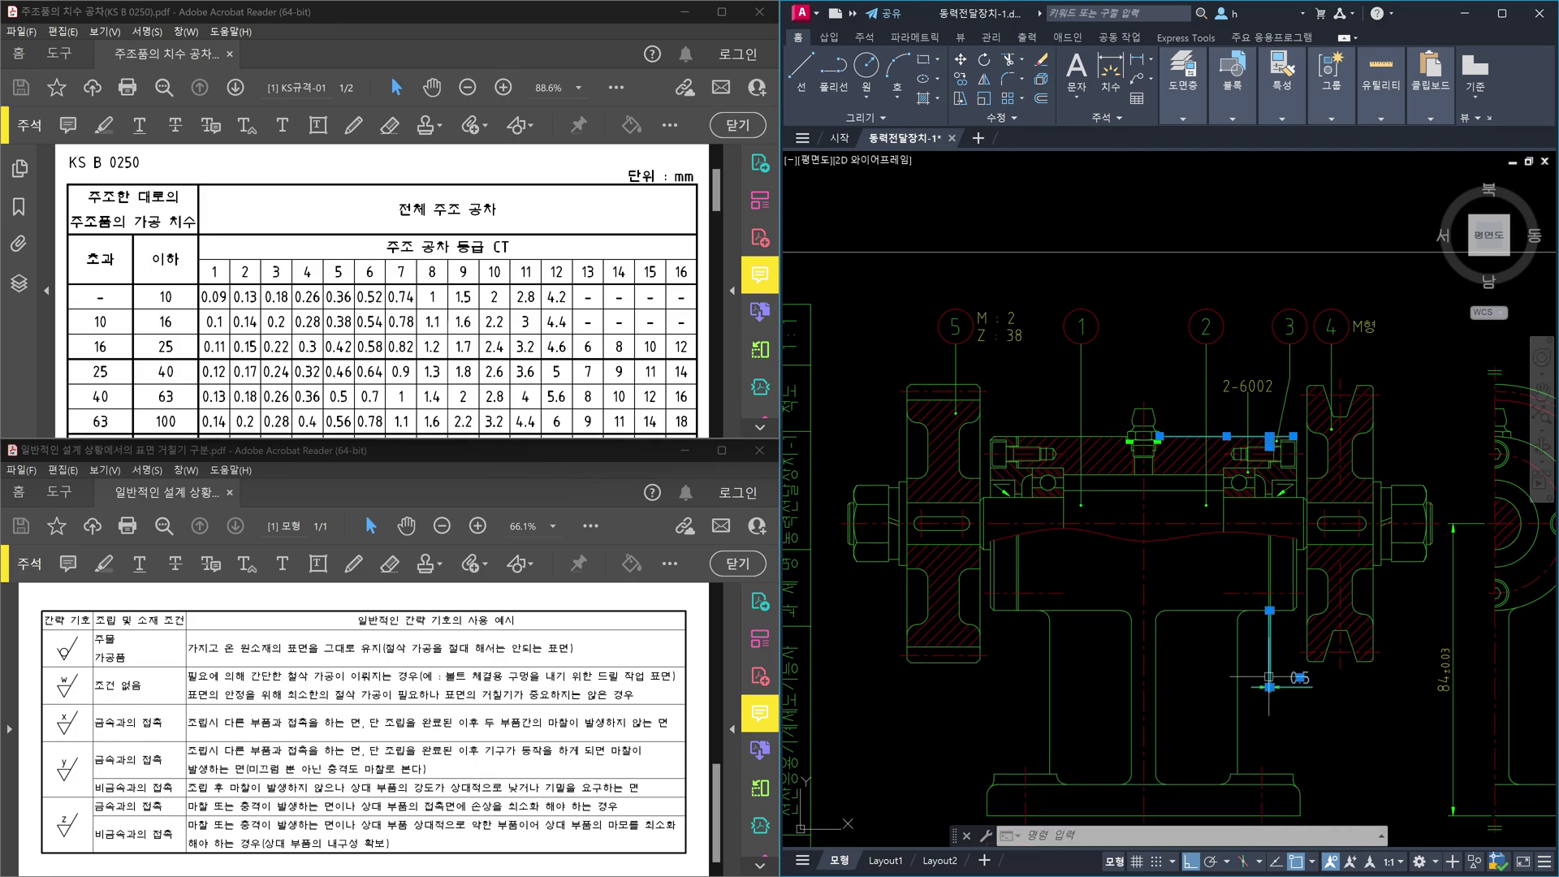
key(Escape)
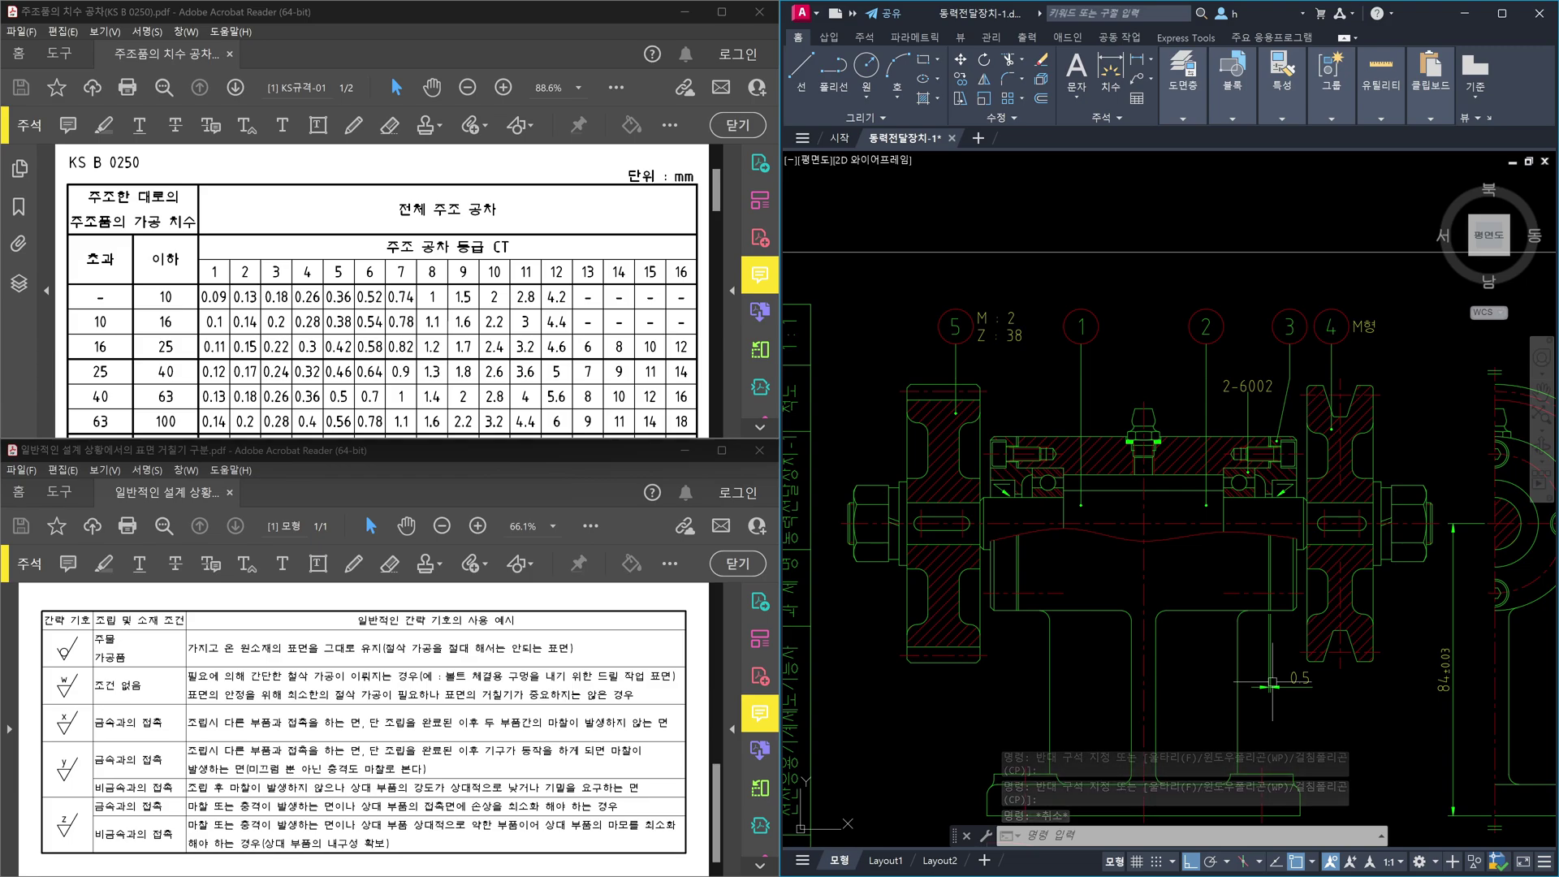
Step: Highlight the housing's end-face line above the right cover bolt in the assembly section, and clear the selection
scroll(1273, 650, up, 3)
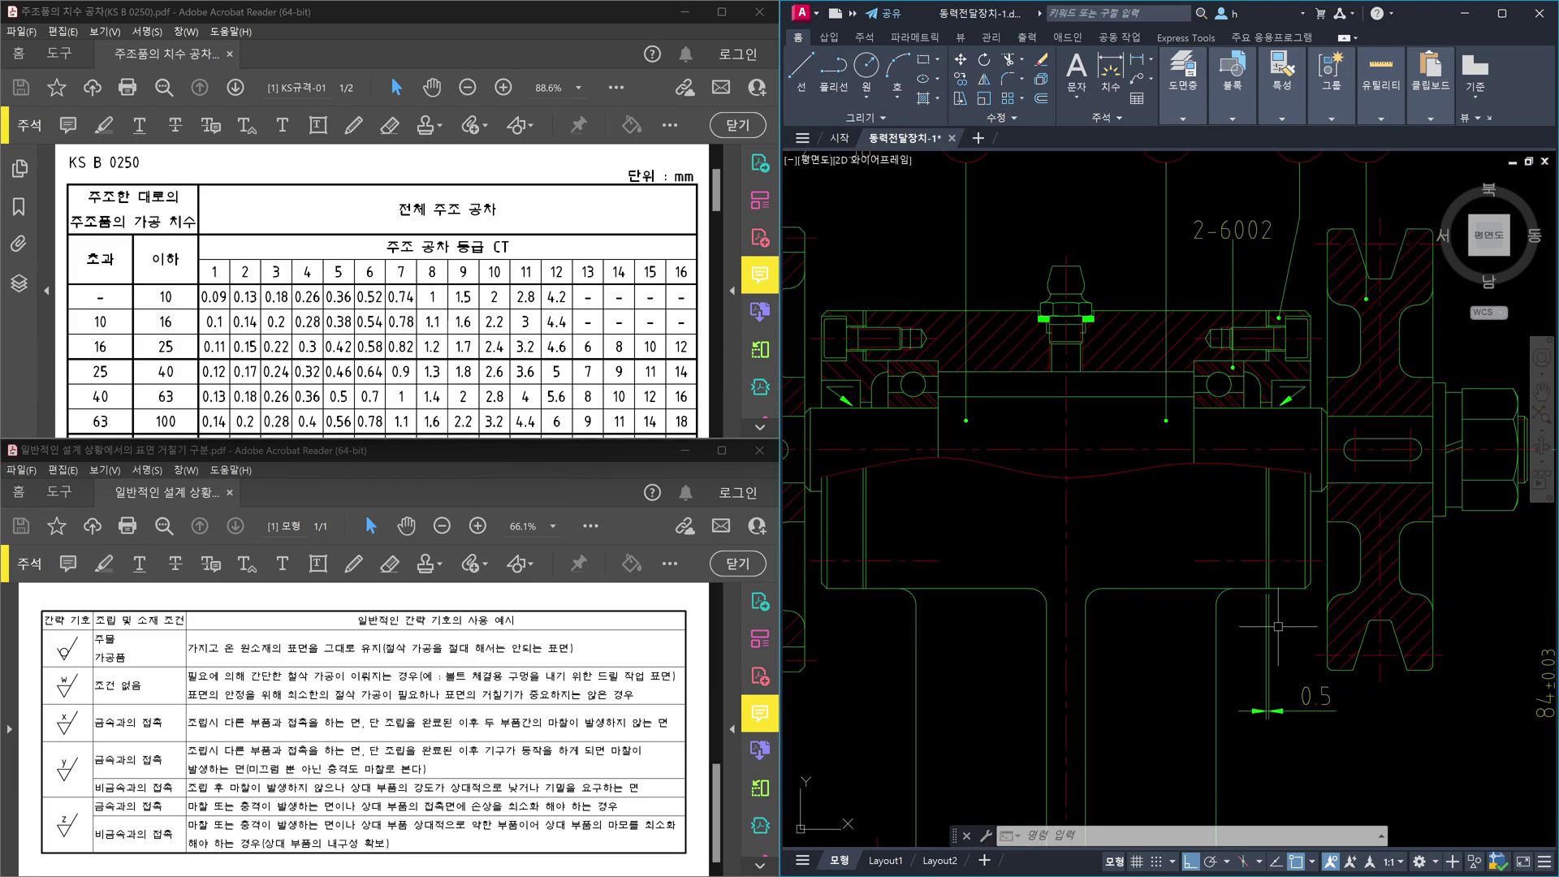
scroll(1275, 621, up, 3)
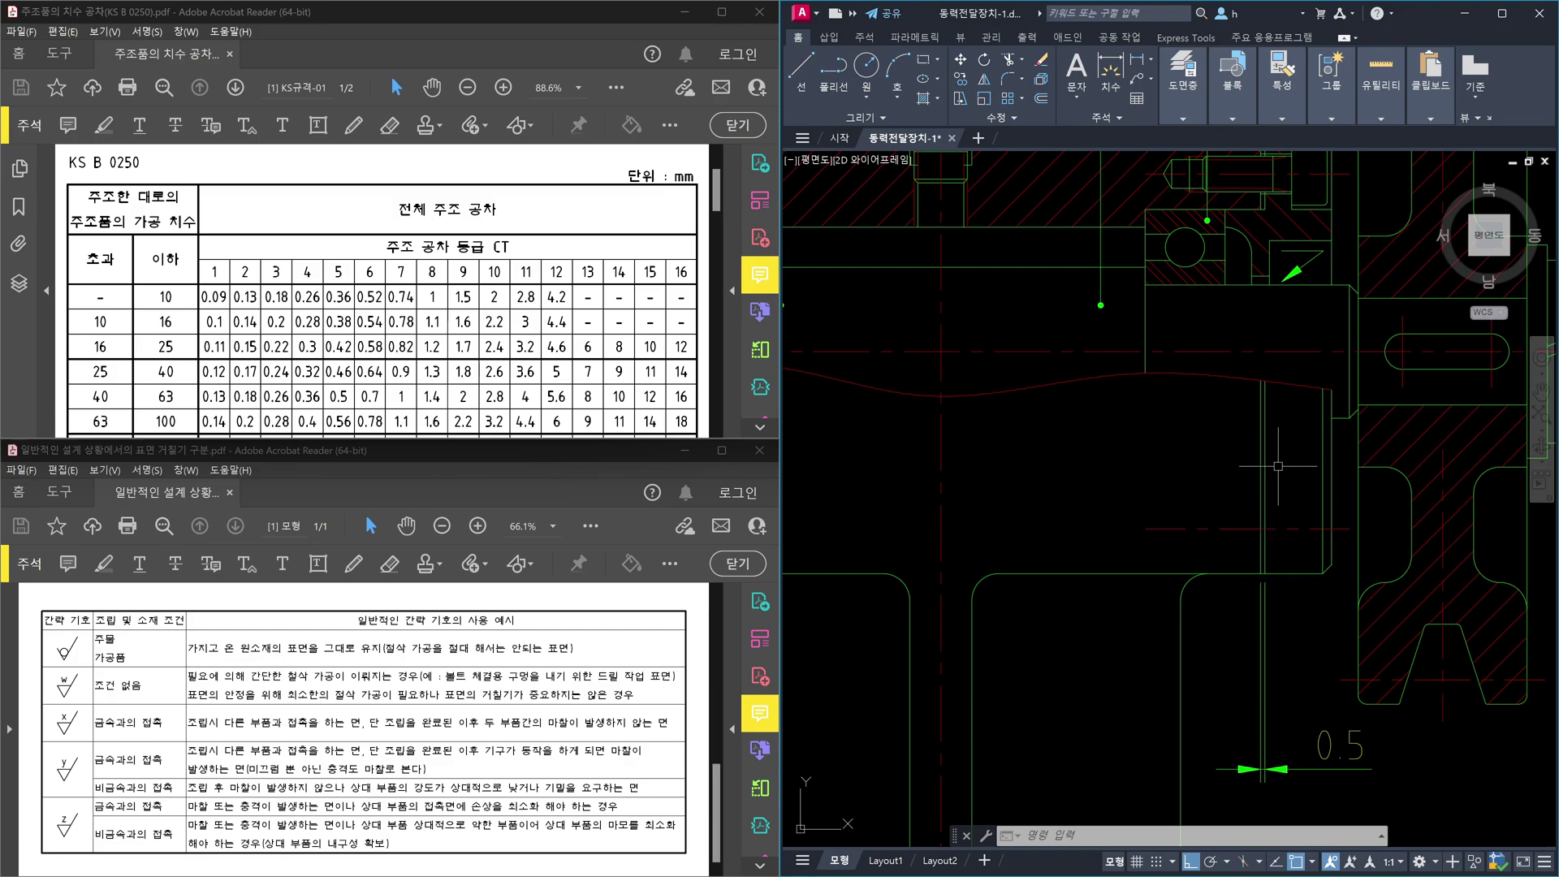
scroll(1276, 615, down, 3)
scroll(1280, 330, up, 5)
scroll(1280, 330, up, 2)
click(1263, 276)
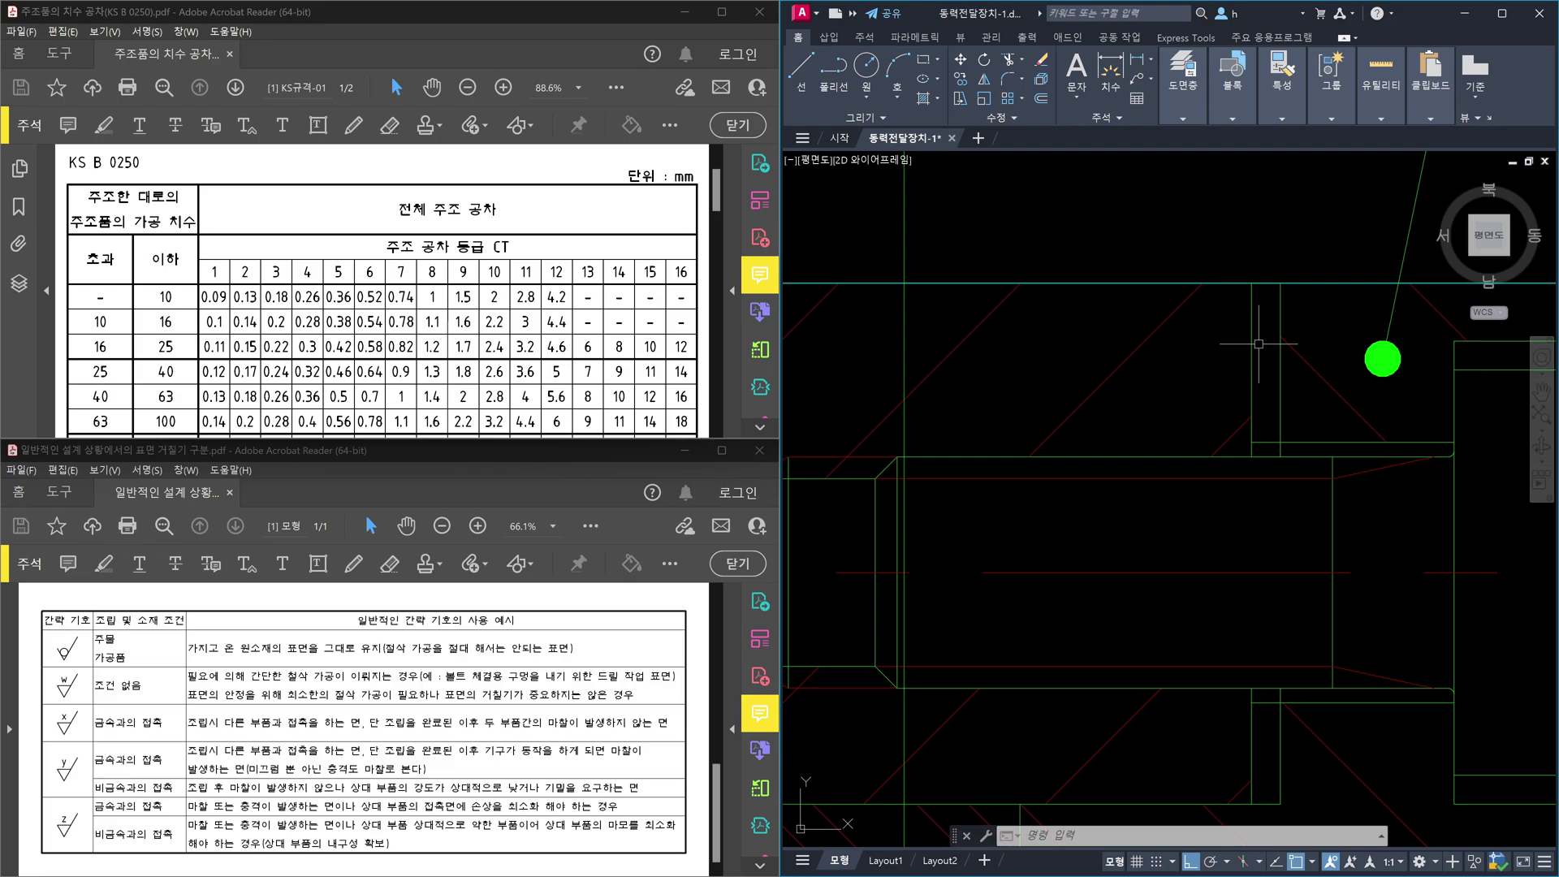
click(1253, 345)
click(1214, 351)
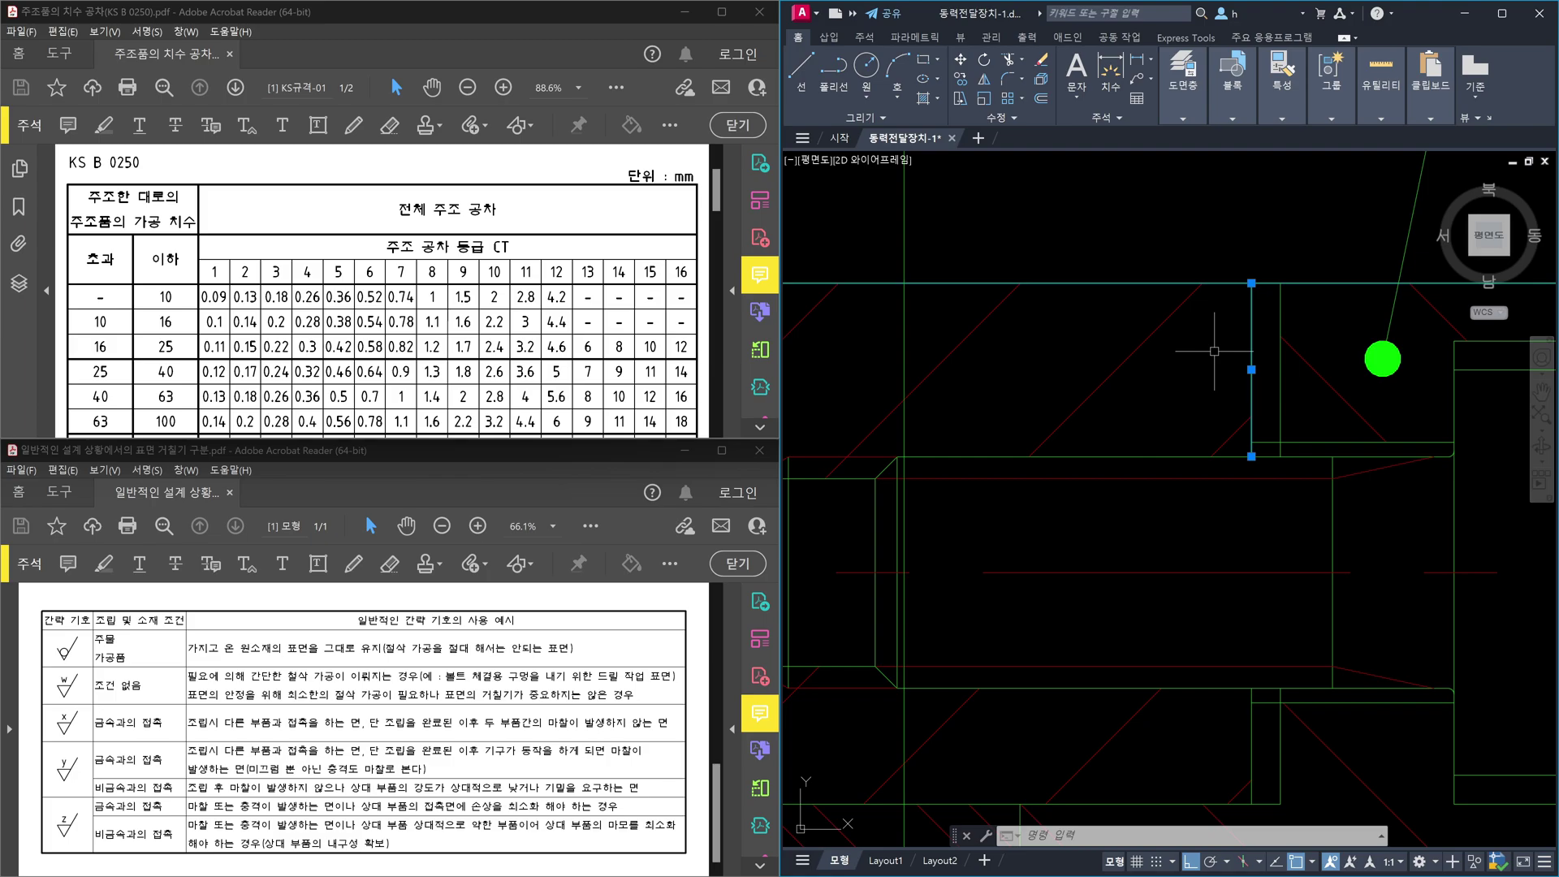
key(Escape)
Step: Highlight the two facing lines of the 0.5 mm gap between housing and cover above the bolt
click(1278, 304)
key(Escape)
click(1290, 305)
click(1239, 307)
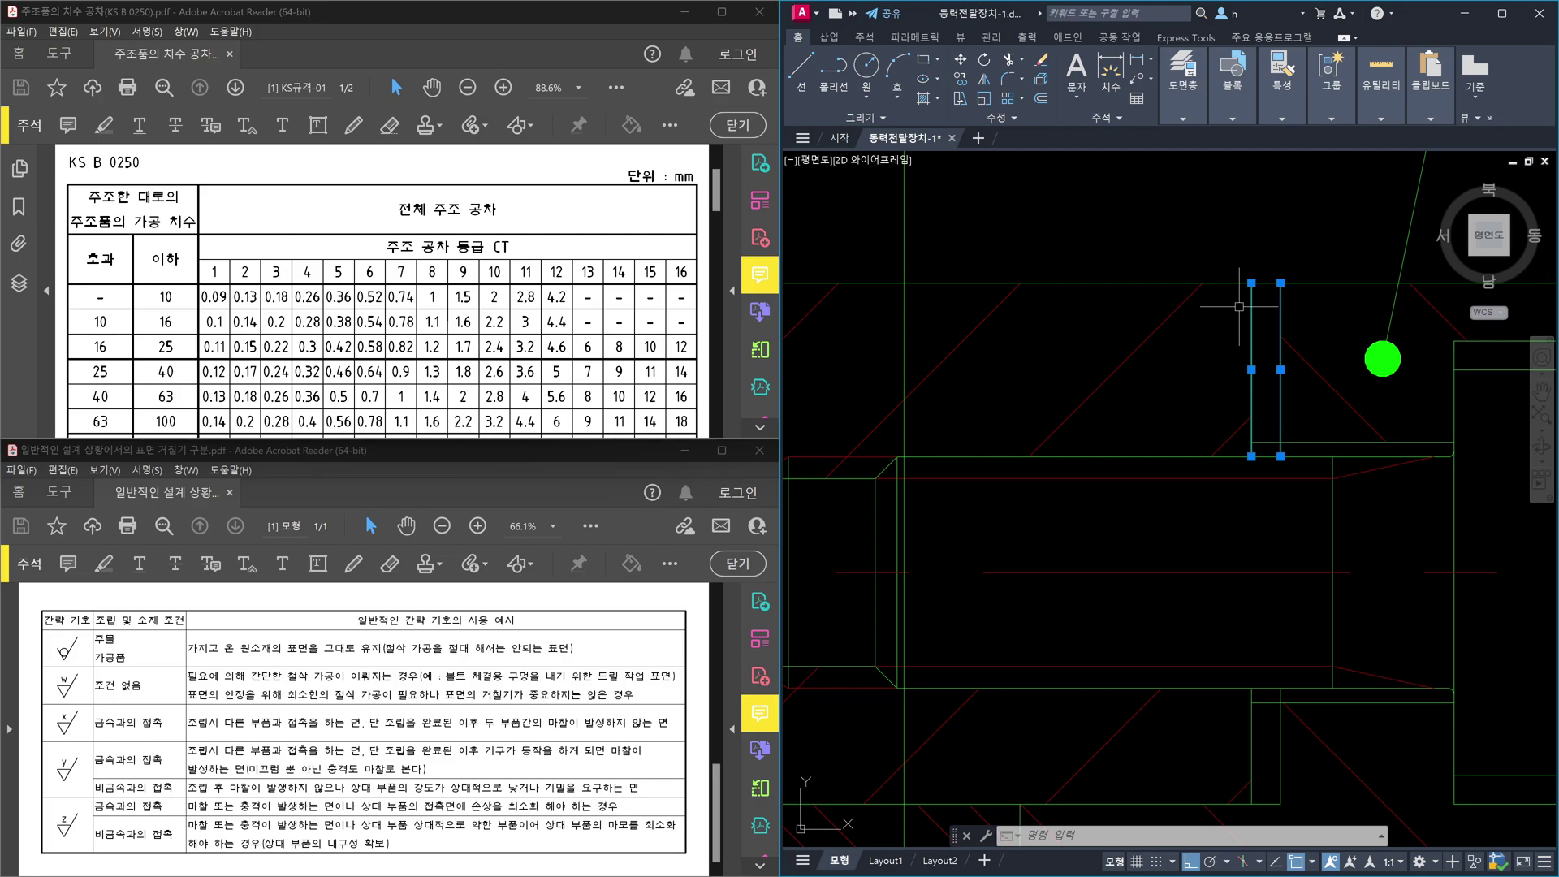
click(1288, 313)
click(1309, 318)
click(1228, 311)
click(1296, 402)
click(1218, 396)
click(1235, 392)
click(1240, 390)
scroll(1293, 424, down, 3)
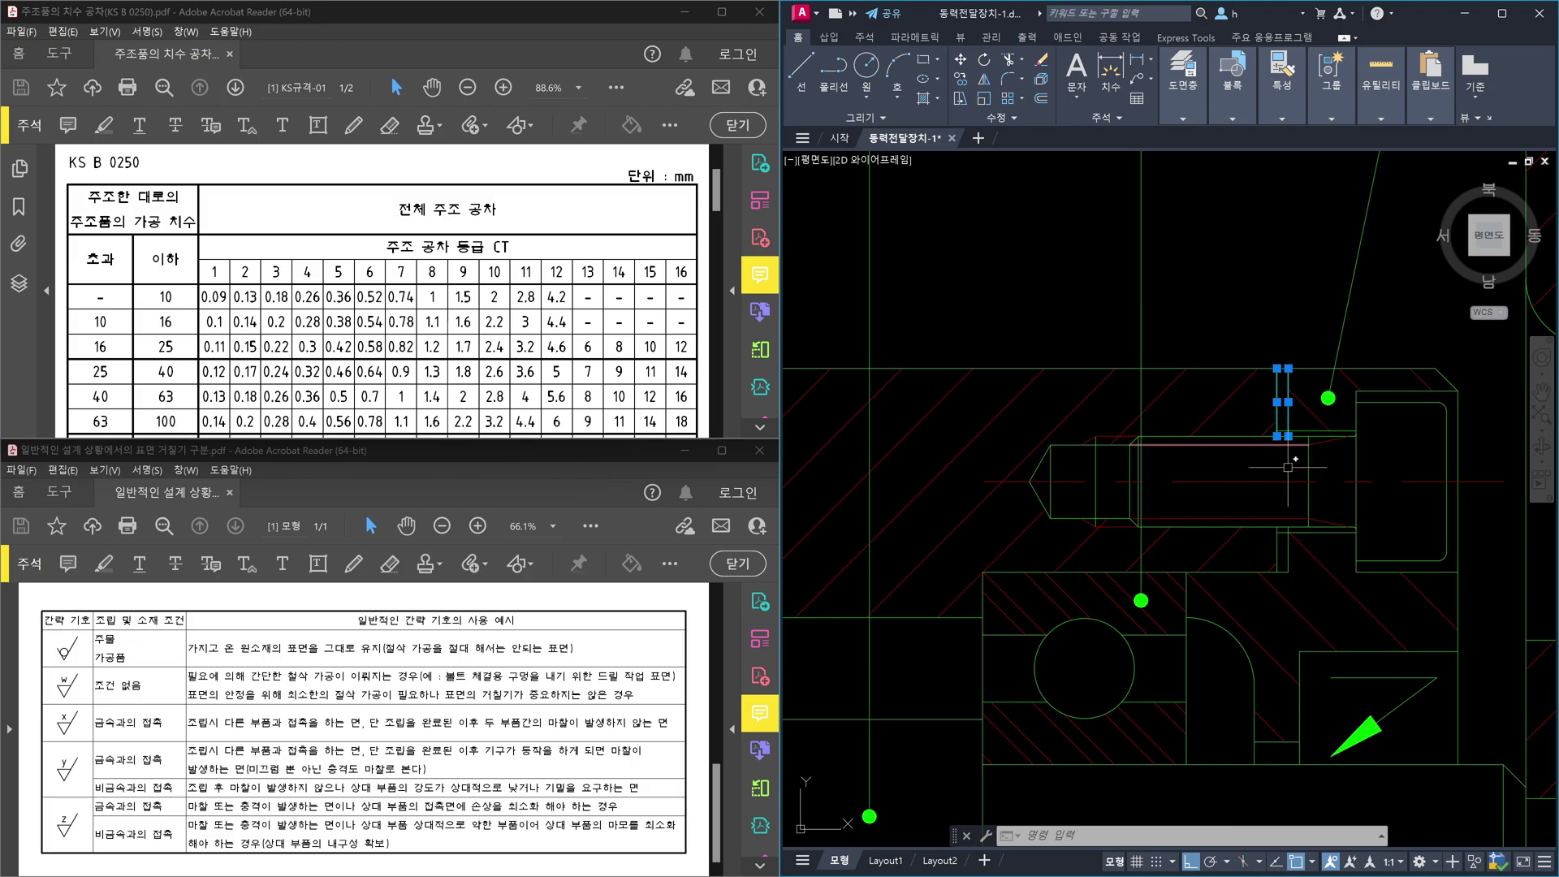
Step: Add the two facing gap lines below the bolt to the highlighted lines and examine both contact areas around the bolt
scroll(1283, 540, up, 3)
click(1310, 582)
click(1240, 578)
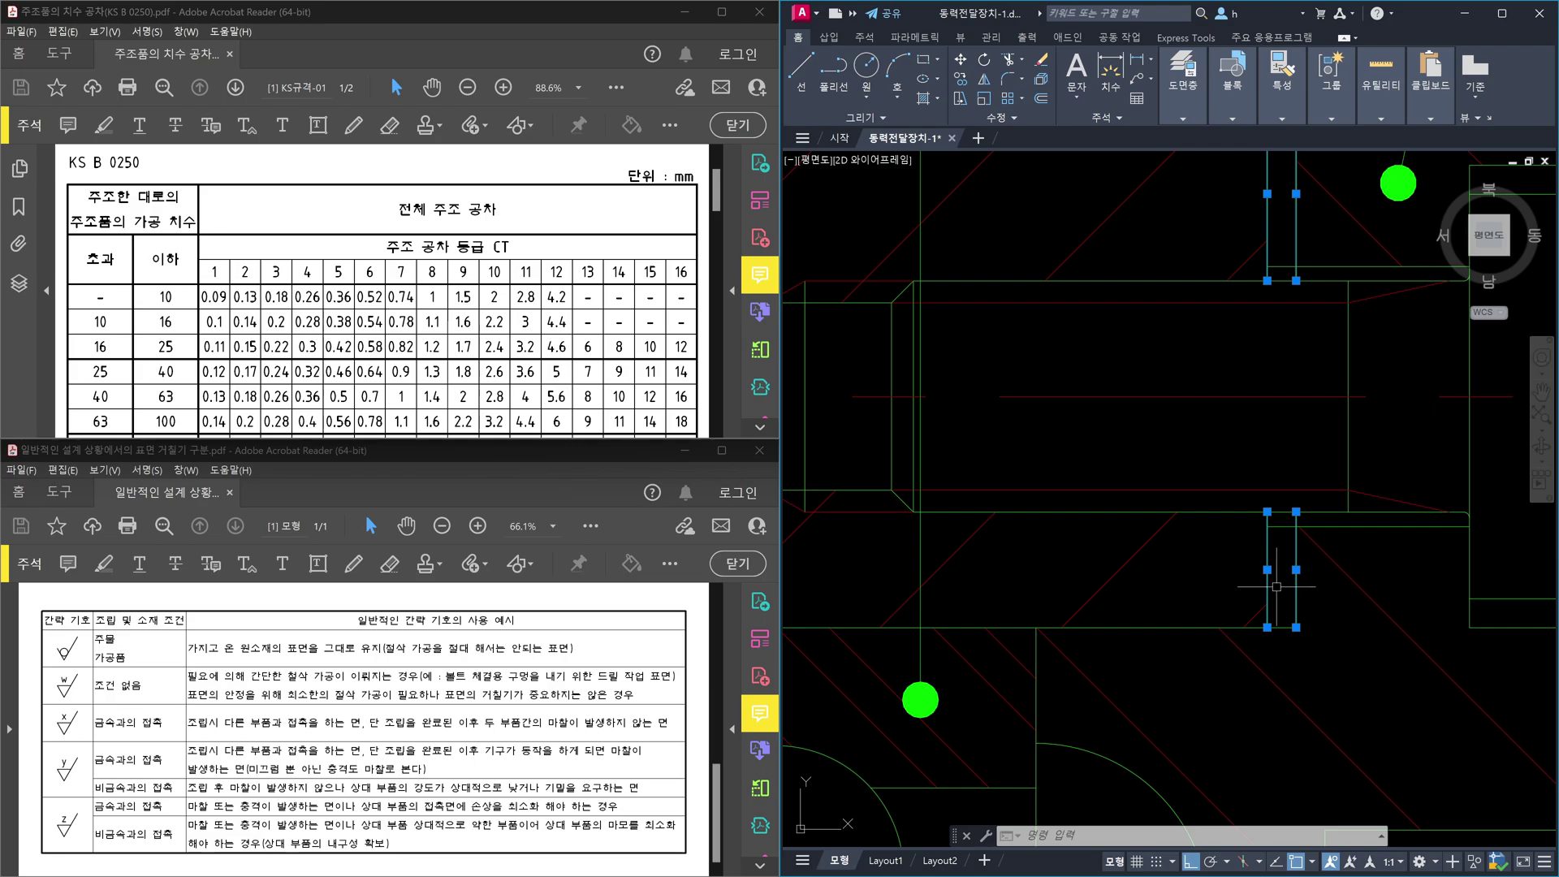
scroll(1306, 595, down, 2)
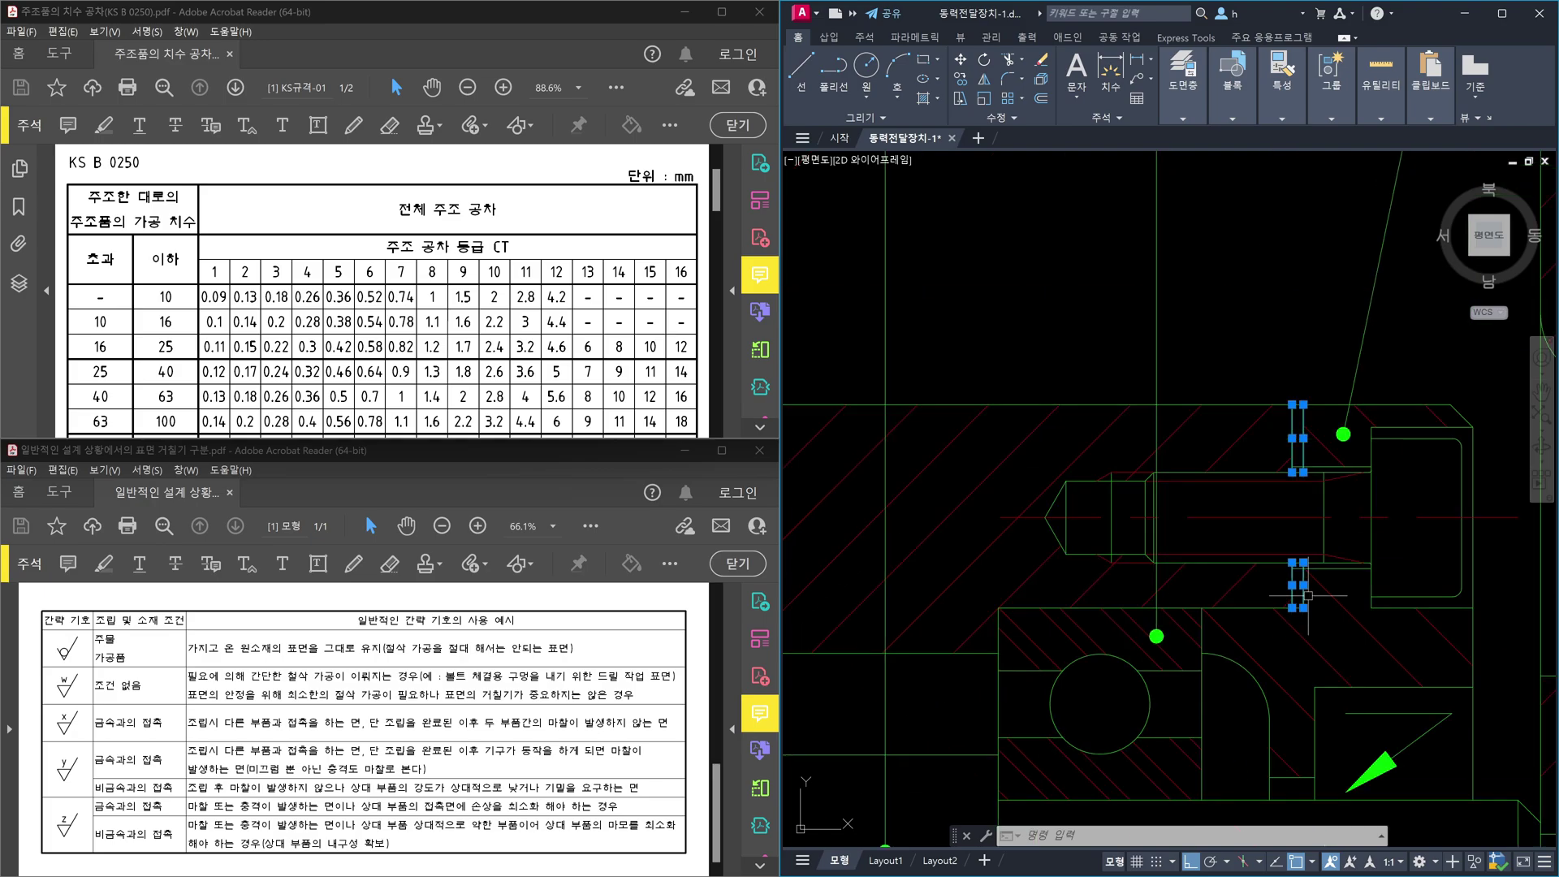
scroll(1307, 595, up, 3)
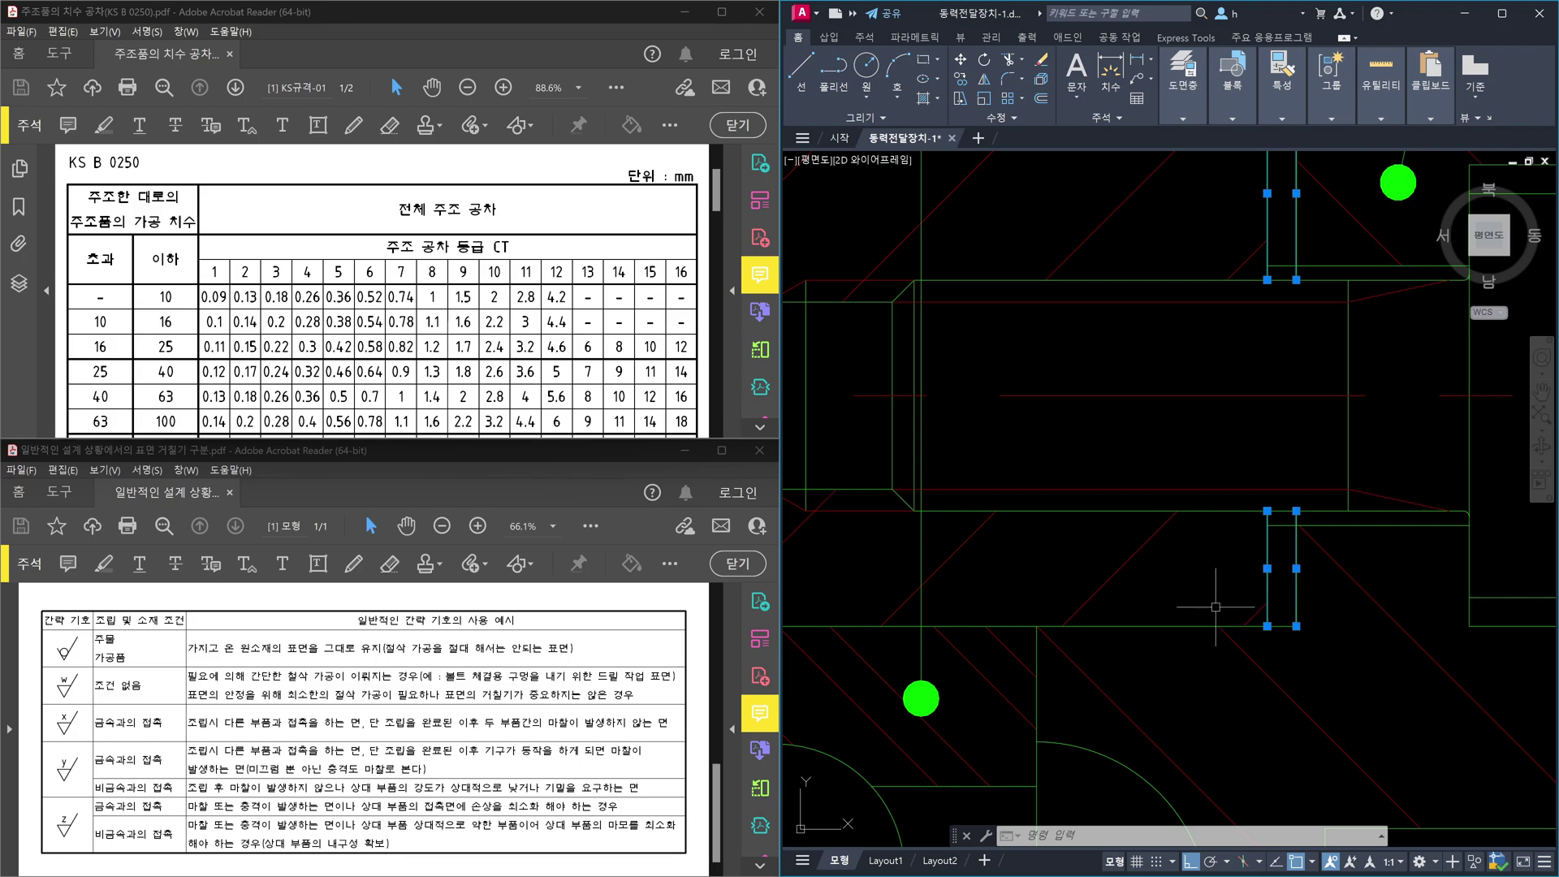
scroll(1216, 607, down, 2)
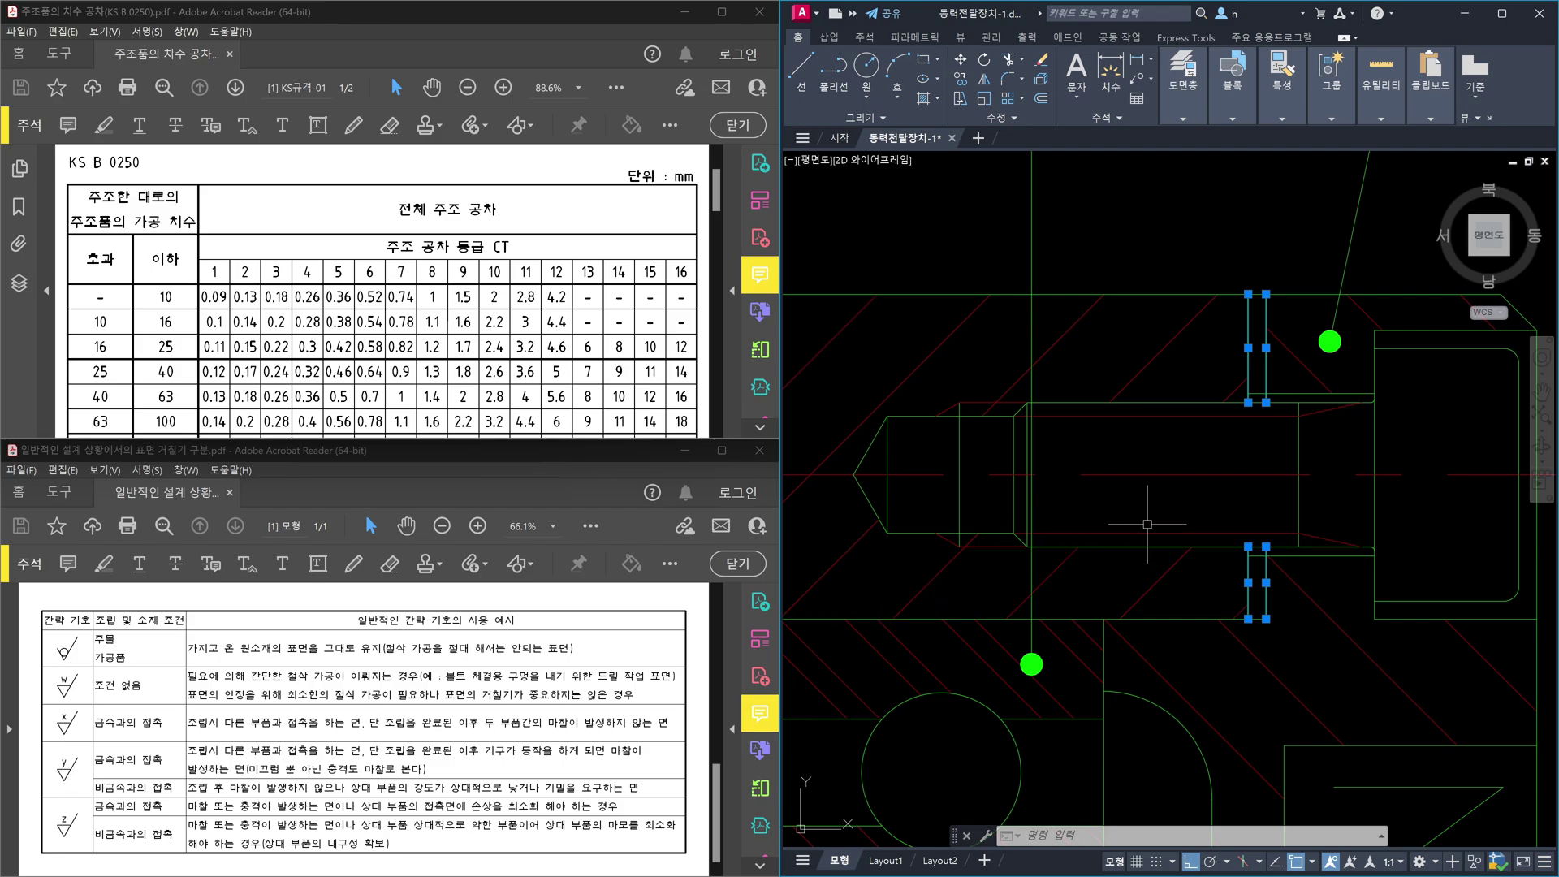
Step: Go from the assembly drawing to the row of rotated surface roughness symbols above the part 1 drawing
scroll(1214, 534, down, 5)
scroll(1214, 534, down, 6)
middle_drag(1218, 585, 1225, 626)
scroll(1204, 652, up, 6)
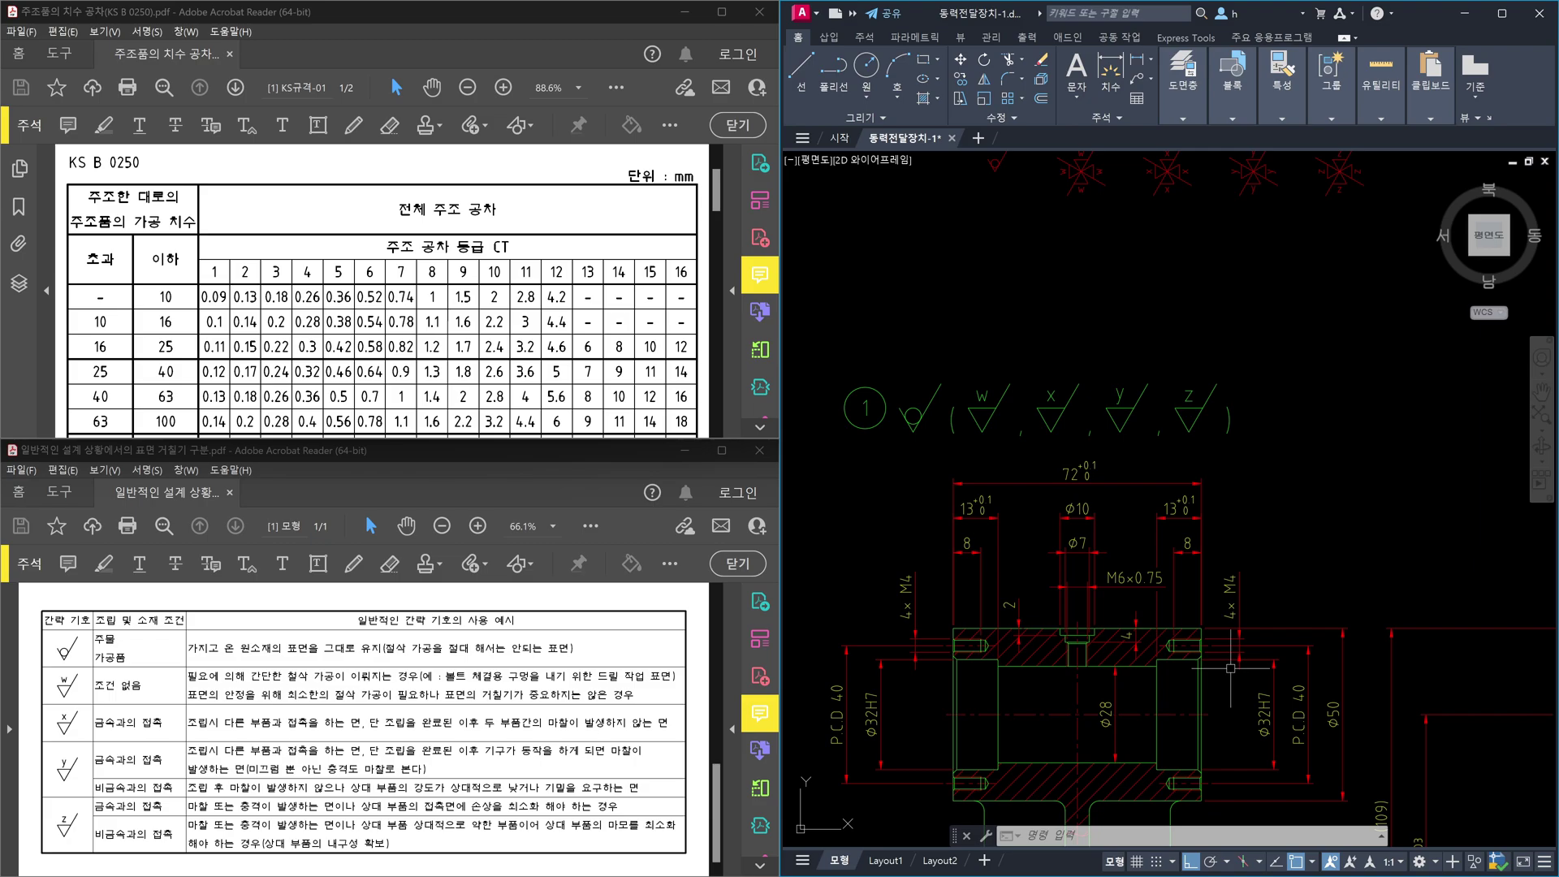
middle_drag(1200, 471, 1217, 589)
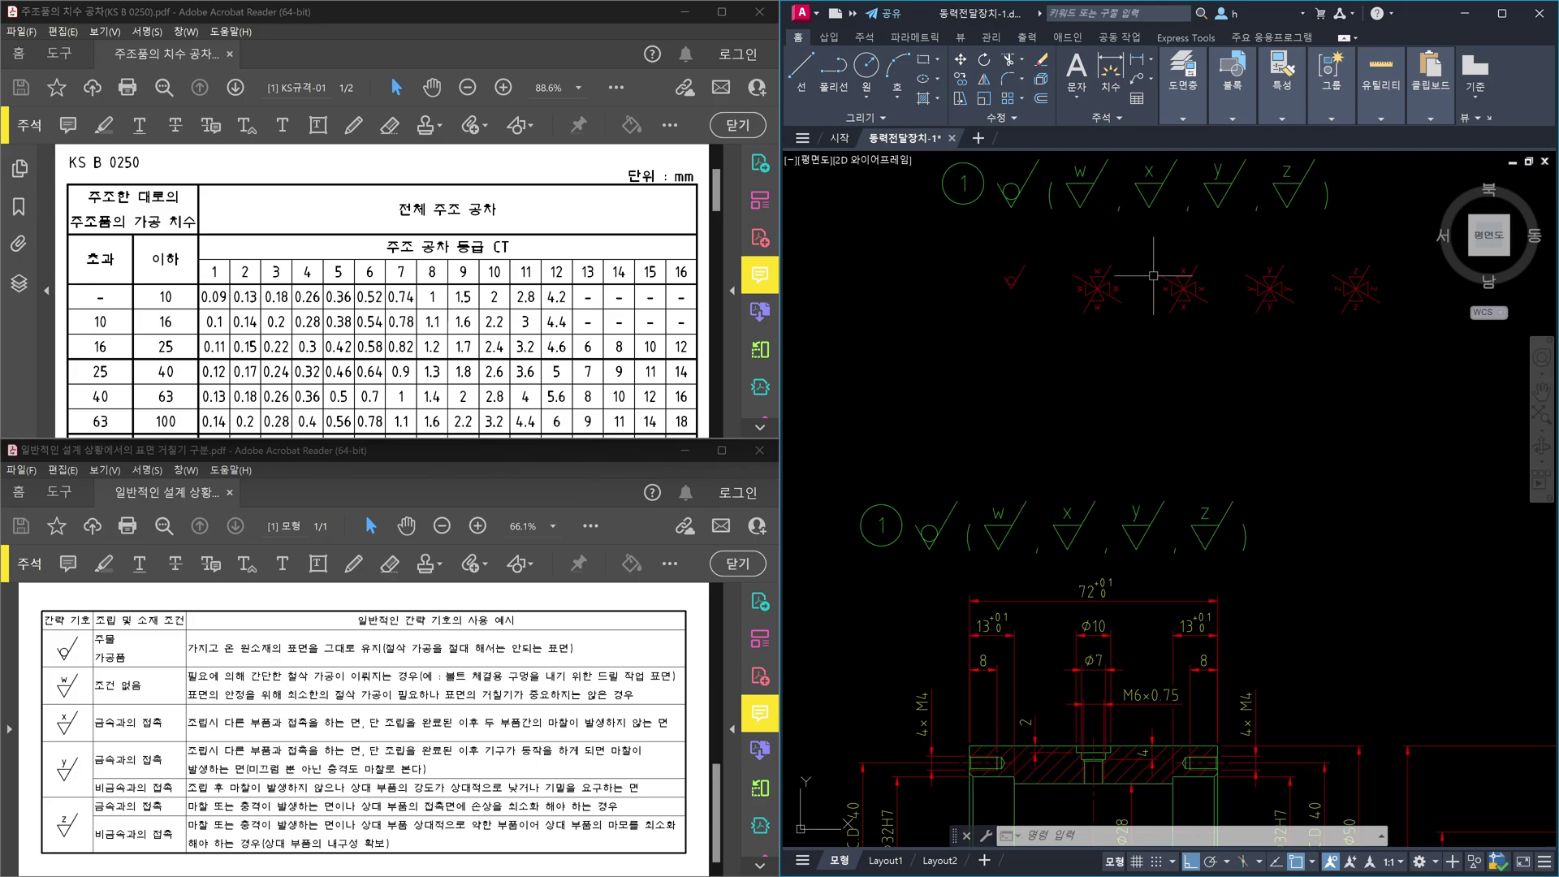
scroll(1157, 280, up, 8)
text(co)
key(Return)
key(Escape)
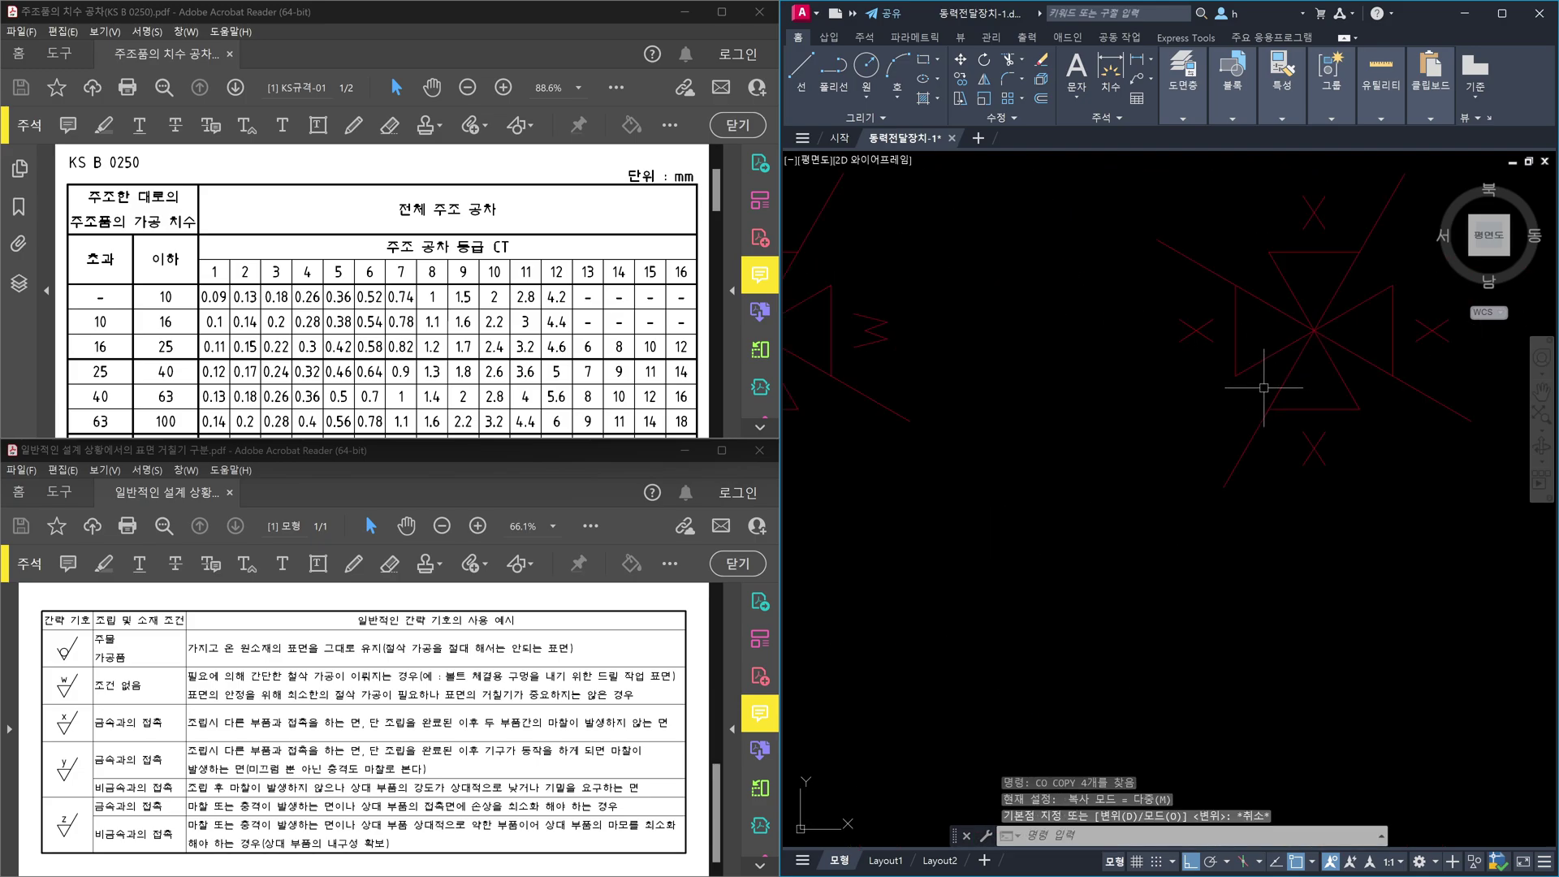
key(Escape)
Step: Copy the two sideways x roughness symbols from the symbol row to the left arrow tip of the 72 dimension
text(co)
key(Return)
click(1315, 395)
click(1106, 212)
click(1455, 448)
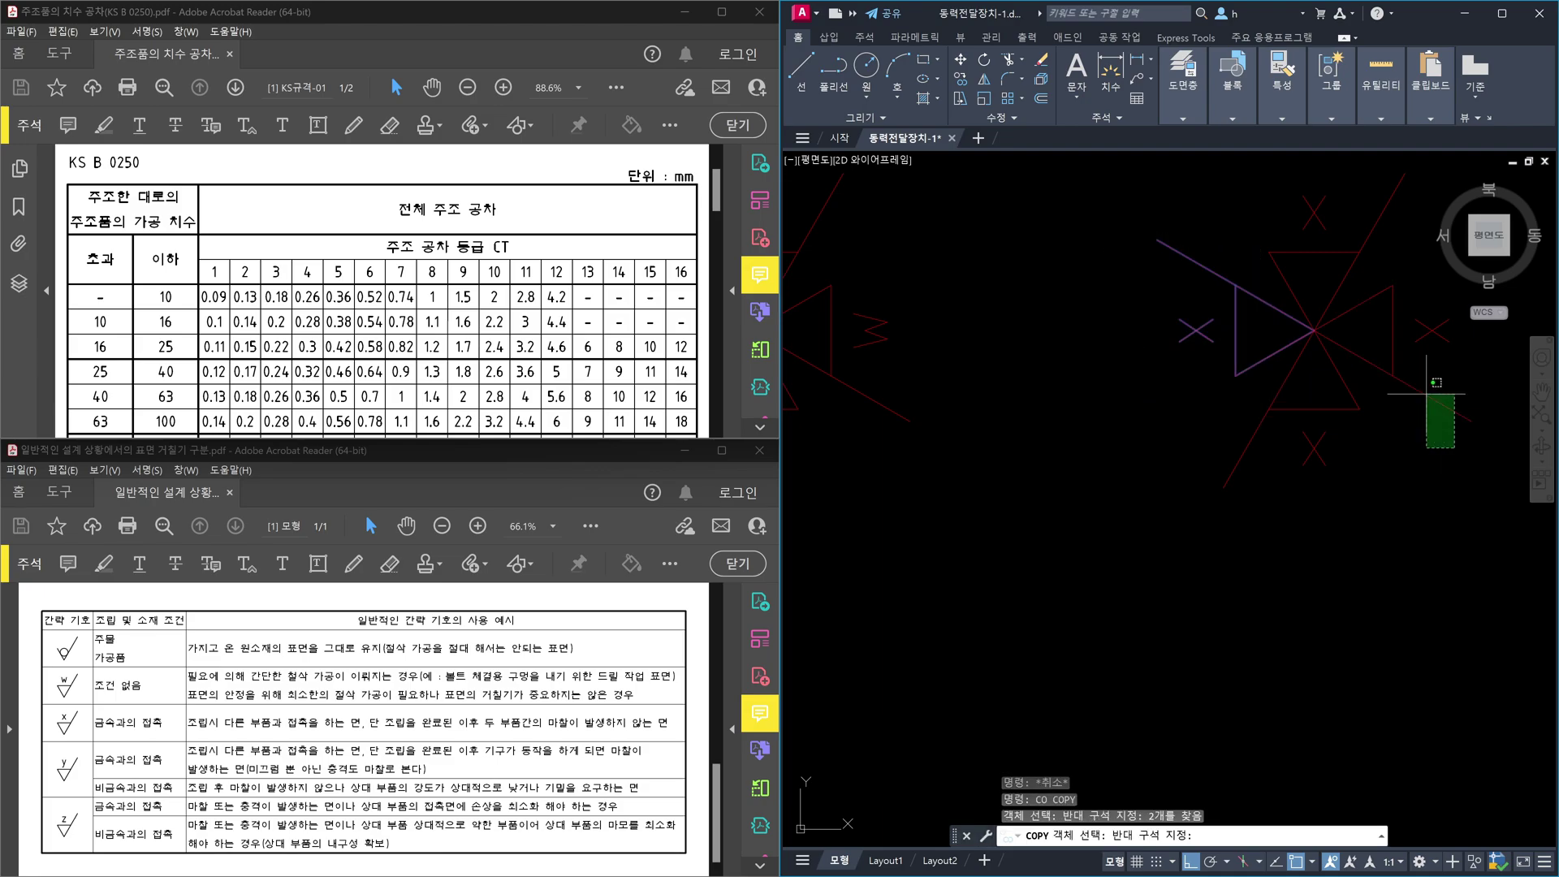
click(1344, 262)
key(Return)
click(1315, 325)
scroll(1283, 349, down, 3)
scroll(1250, 454, down, 3)
scroll(1161, 520, up, 6)
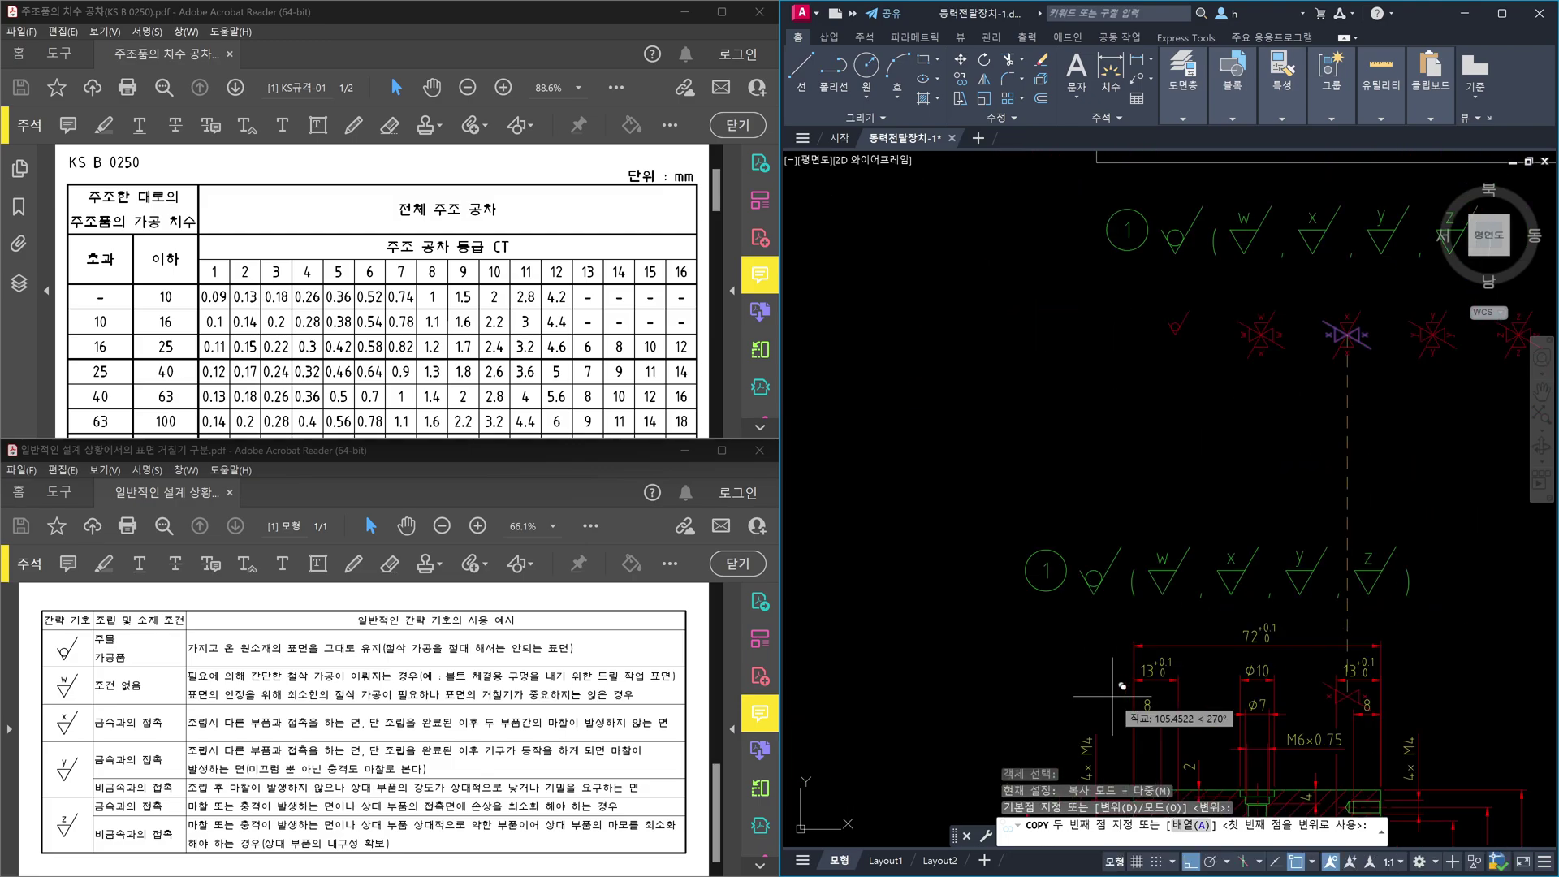
click(1166, 479)
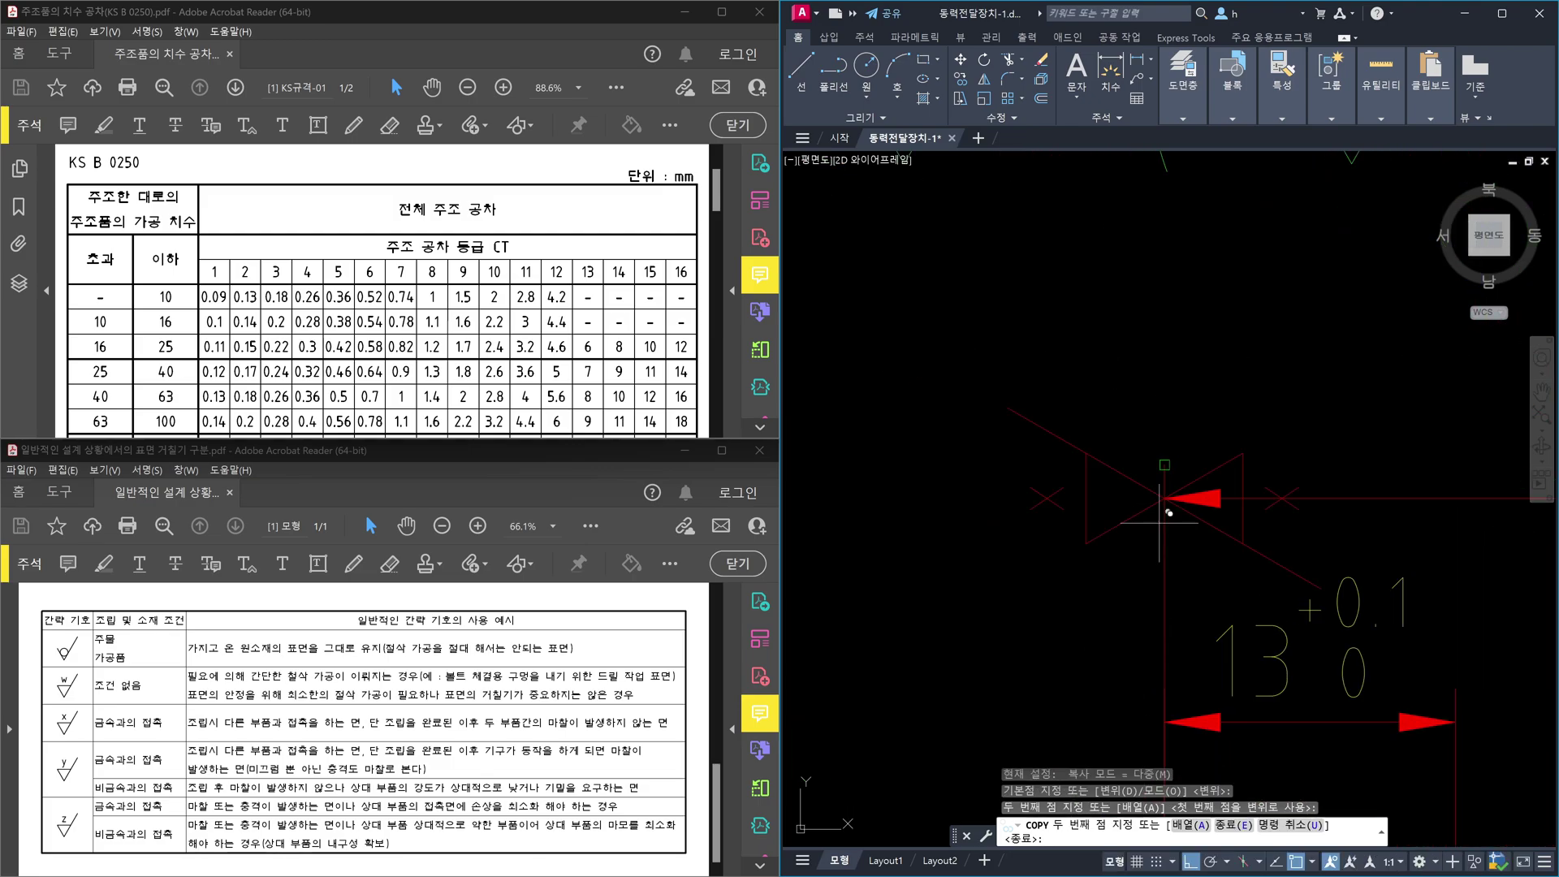
key(Escape)
Step: Move the copied pair of x symbols straight down by 5 mm along the 72 dimension's left extension line
text(m)
key(Return)
click(943, 353)
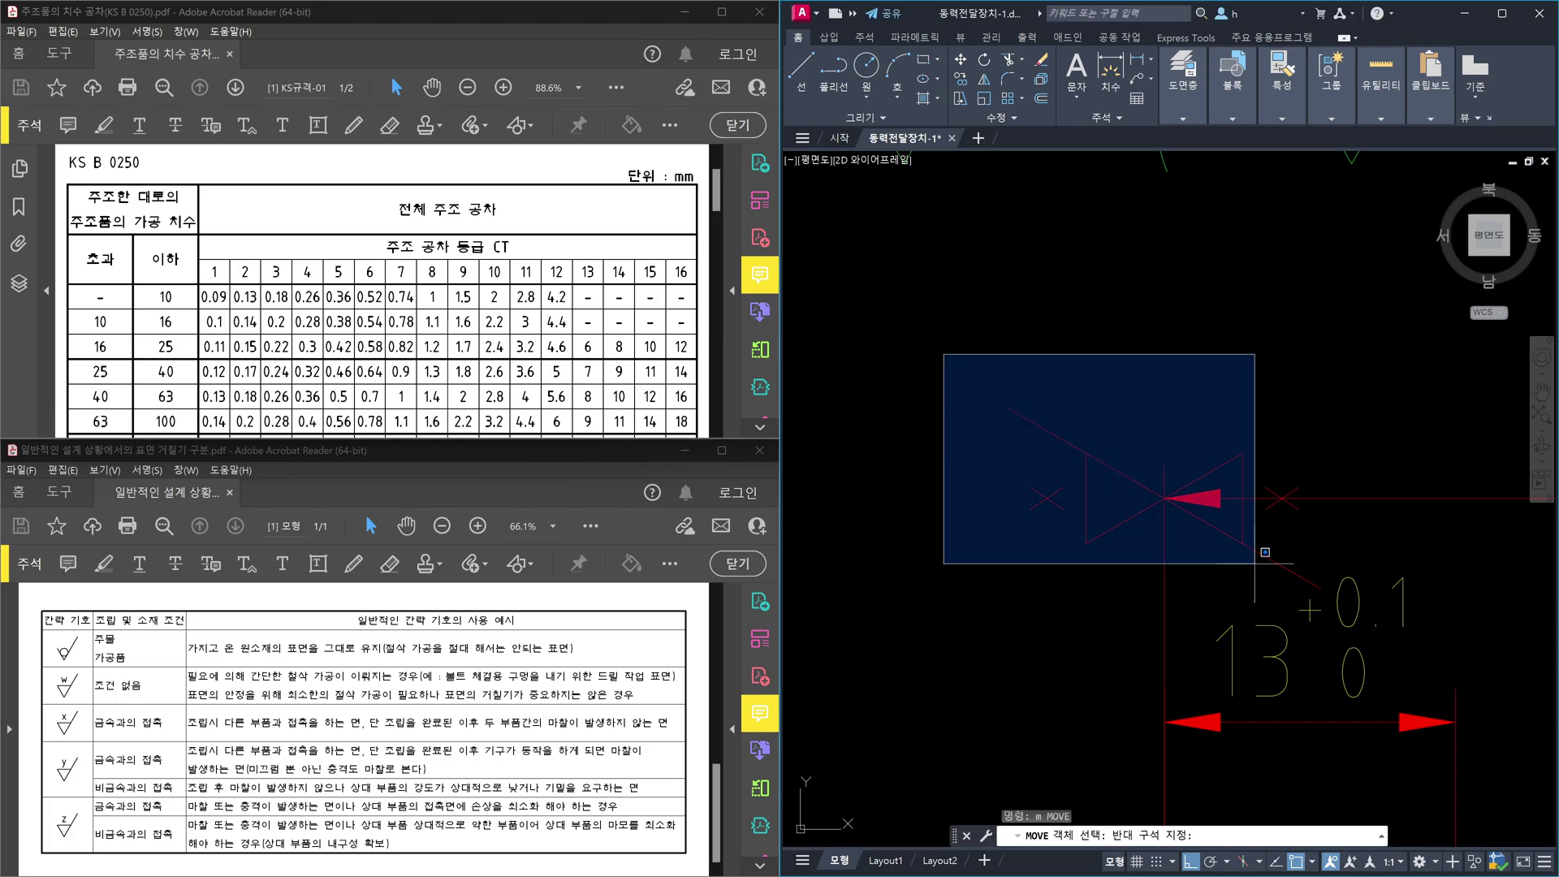
click(1492, 665)
key(Return)
click(1114, 309)
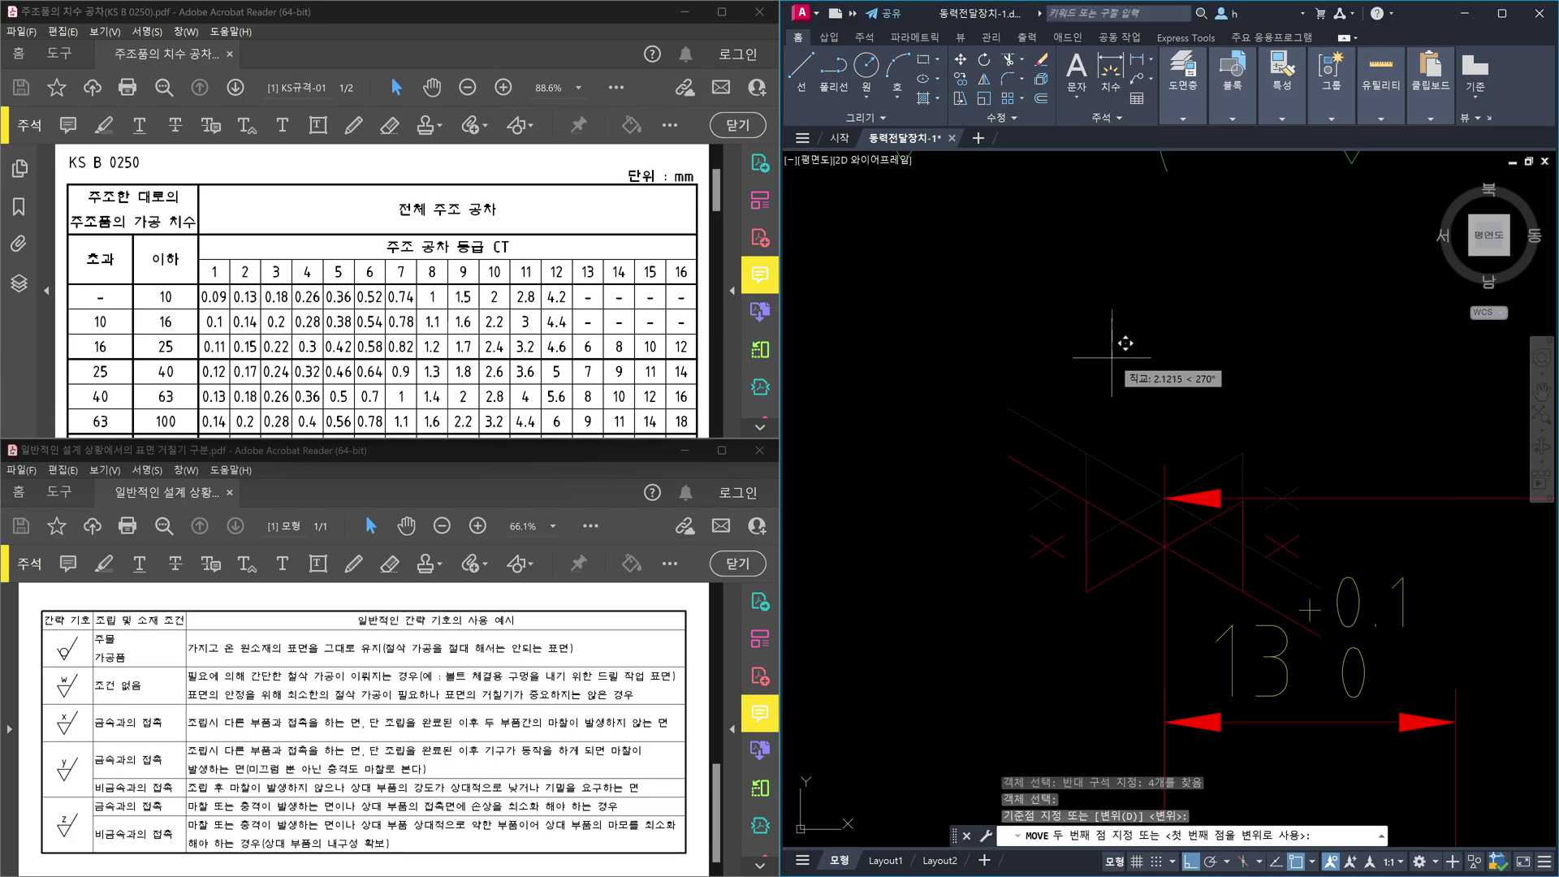
text(5)
key(Return)
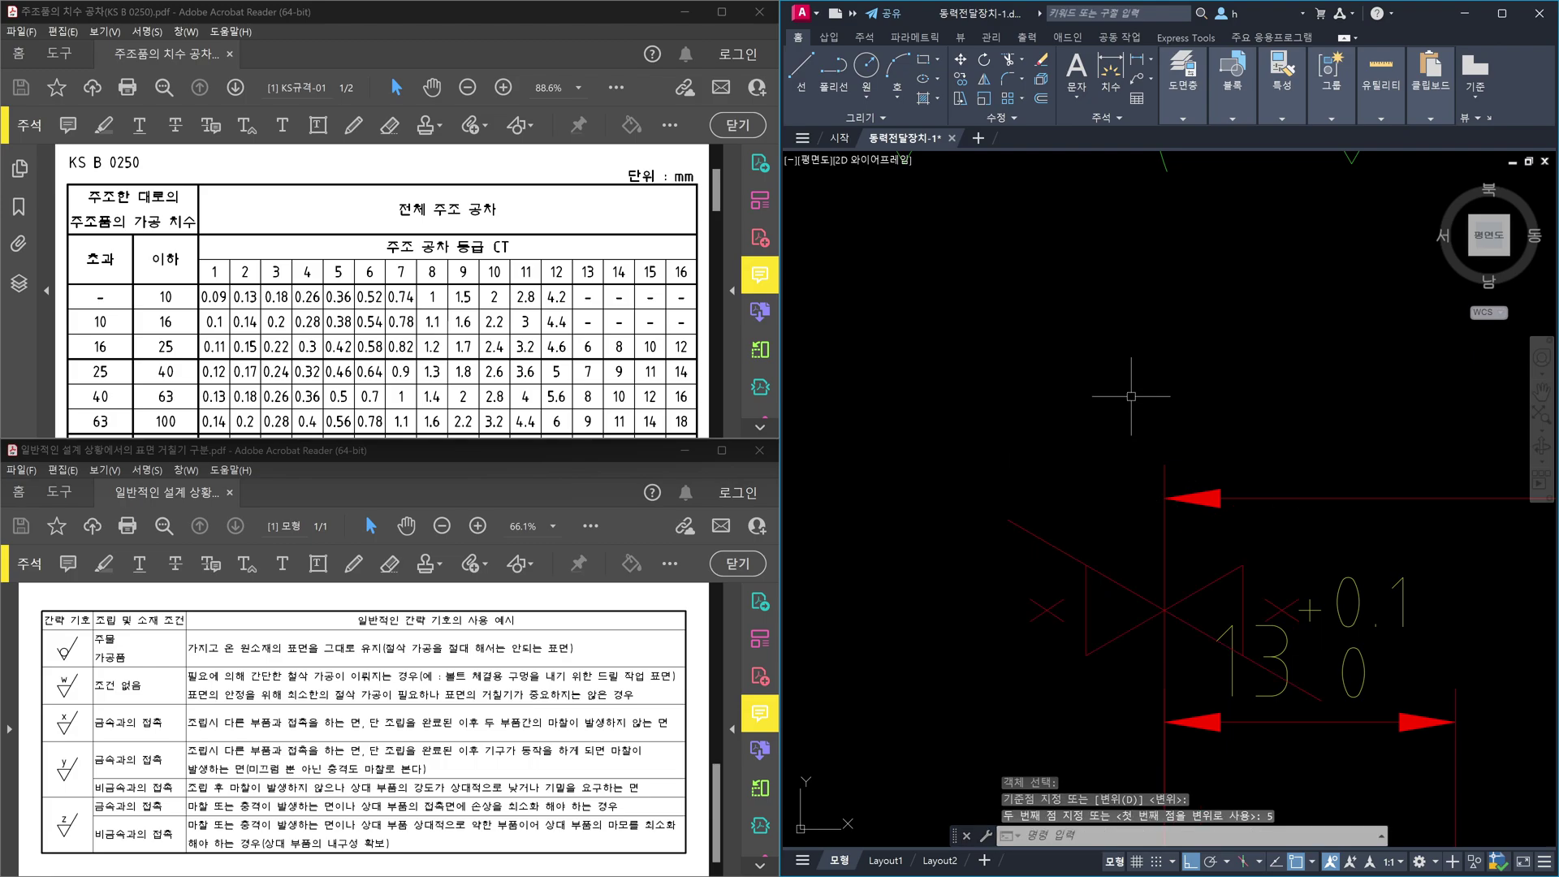
Step: Highlight the outer x symbol on the left extension line and the cylinder's left end-face line, and clear the selection
scroll(1022, 449, down, 2)
click(1090, 607)
click(977, 446)
scroll(1002, 511, down, 2)
middle_drag(1052, 822, 1051, 649)
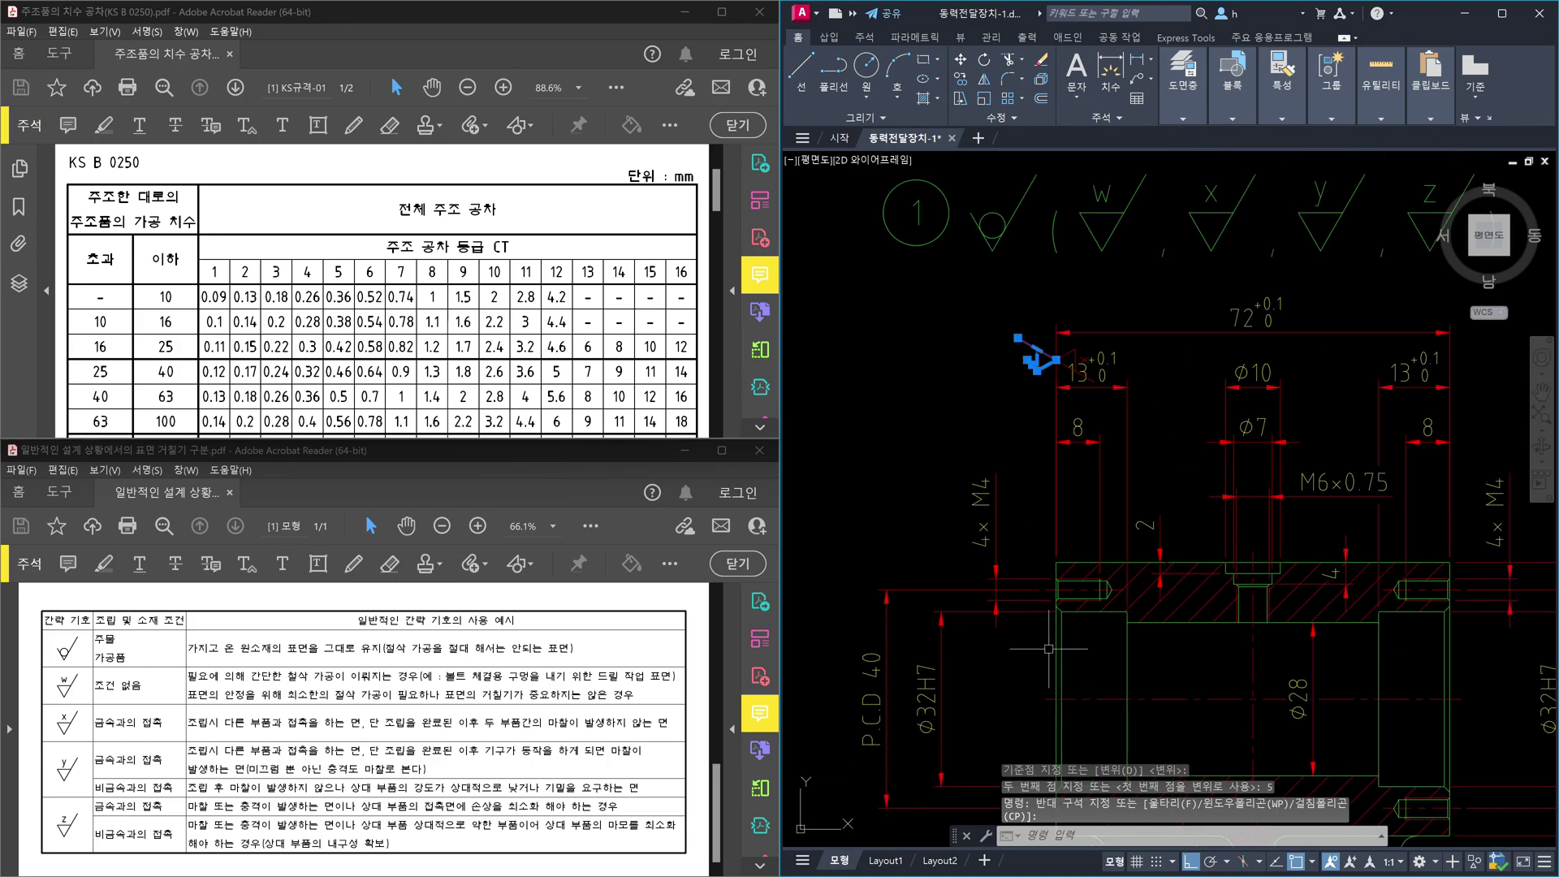
click(1053, 649)
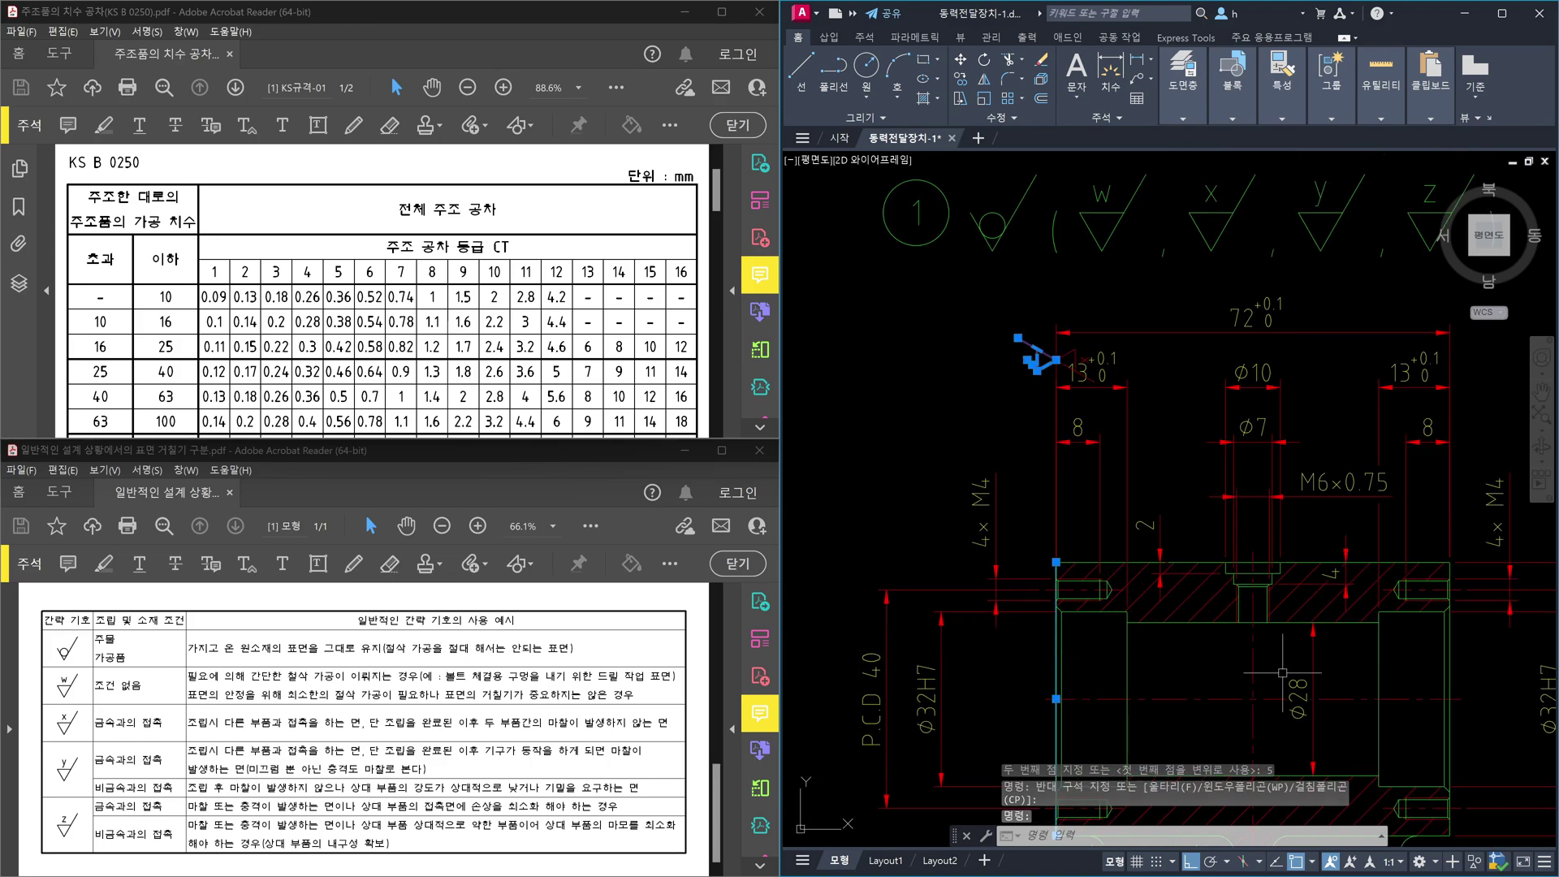
scroll(1080, 361, up, 4)
key(Escape)
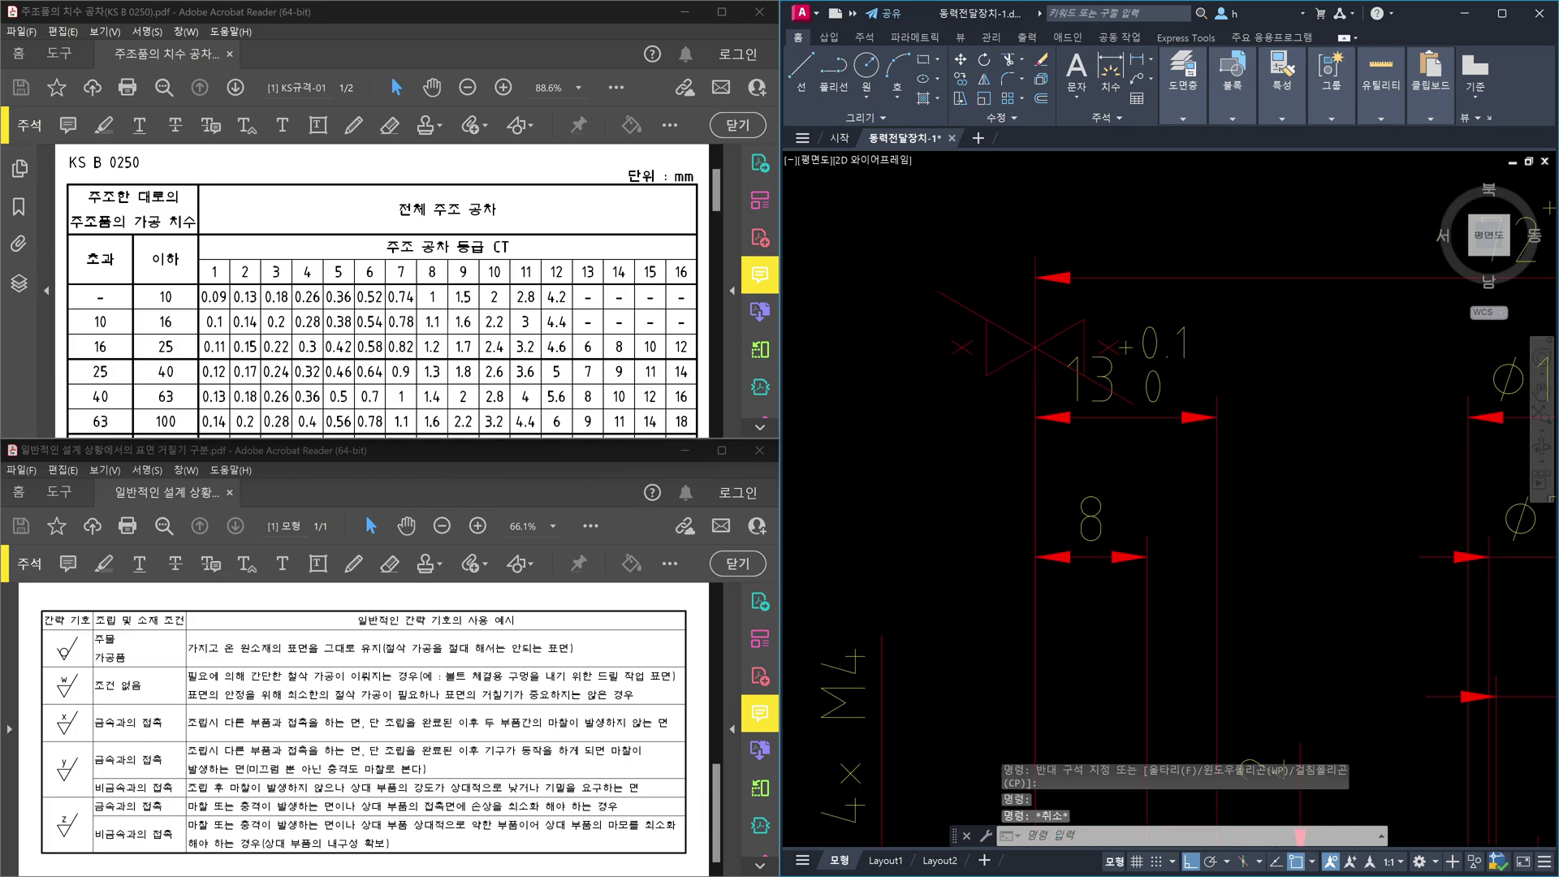
Step: Move the inner x roughness symbol from the 72 dimension's left extension line horizontally by 72 mm to its right extension line
scroll(1295, 409, down, 2)
middle_drag(817, 428, 932, 411)
scroll(1166, 370, down, 2)
scroll(991, 349, up, 2)
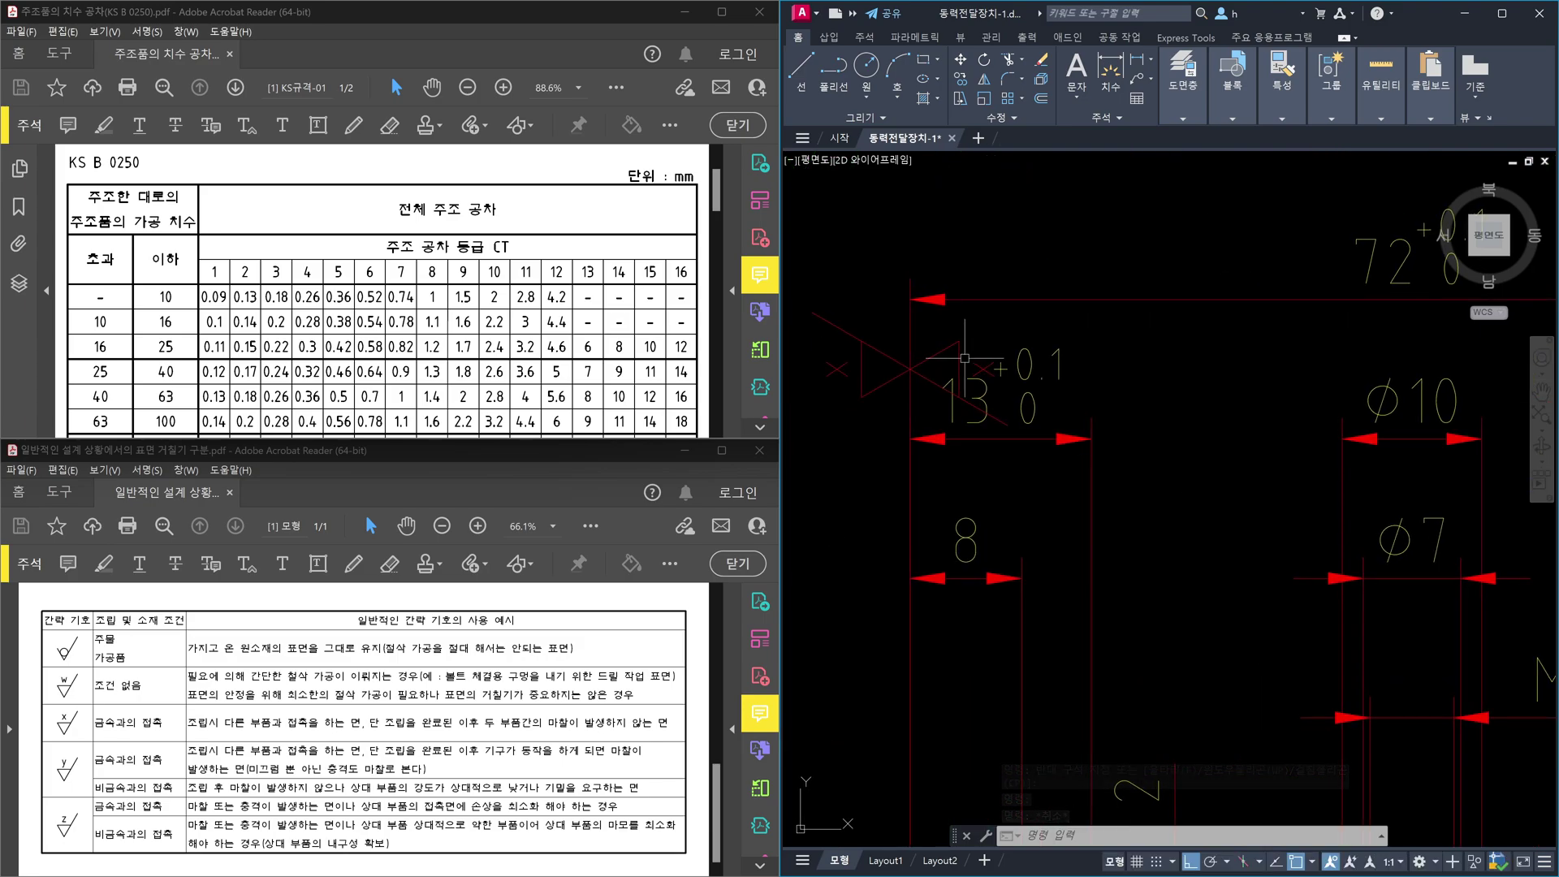
key(Escape)
text(m)
key(Return)
click(873, 268)
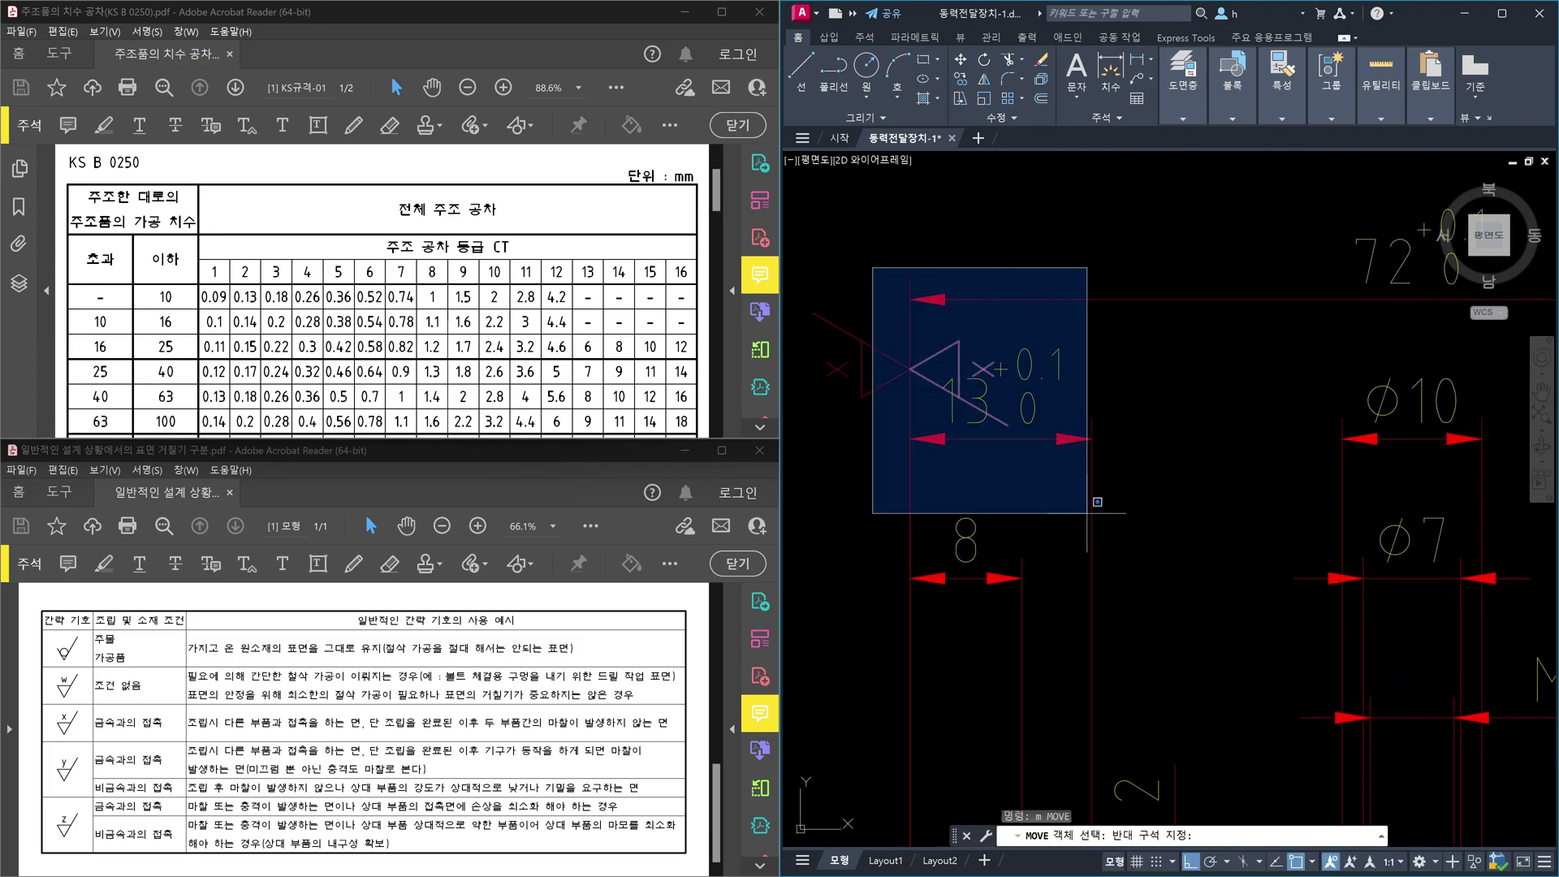
click(1087, 514)
key(Return)
scroll(1120, 407, down, 2)
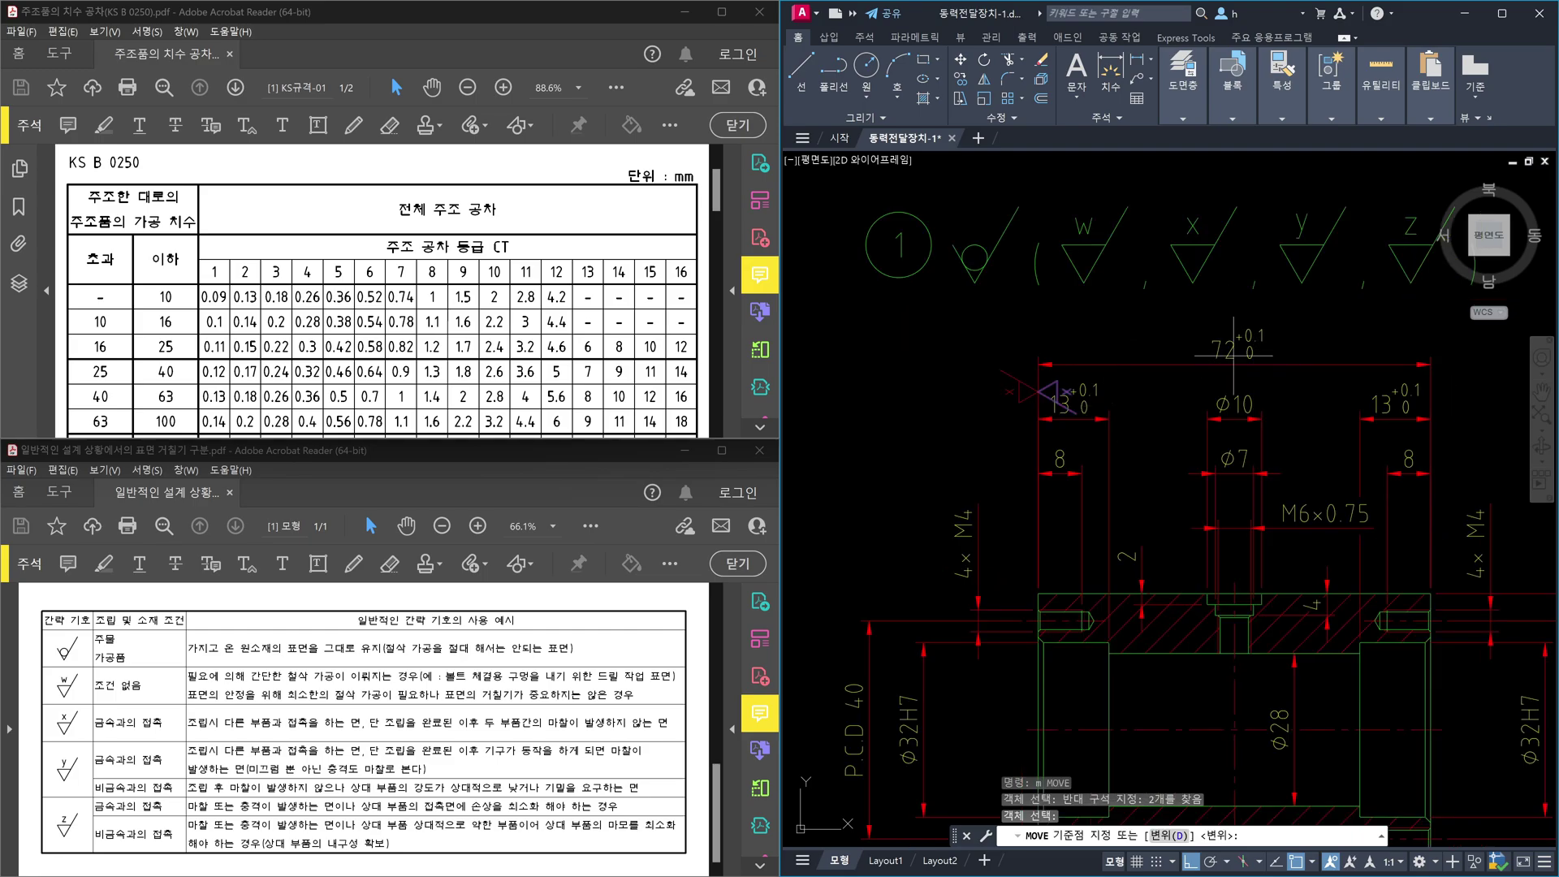
click(1022, 321)
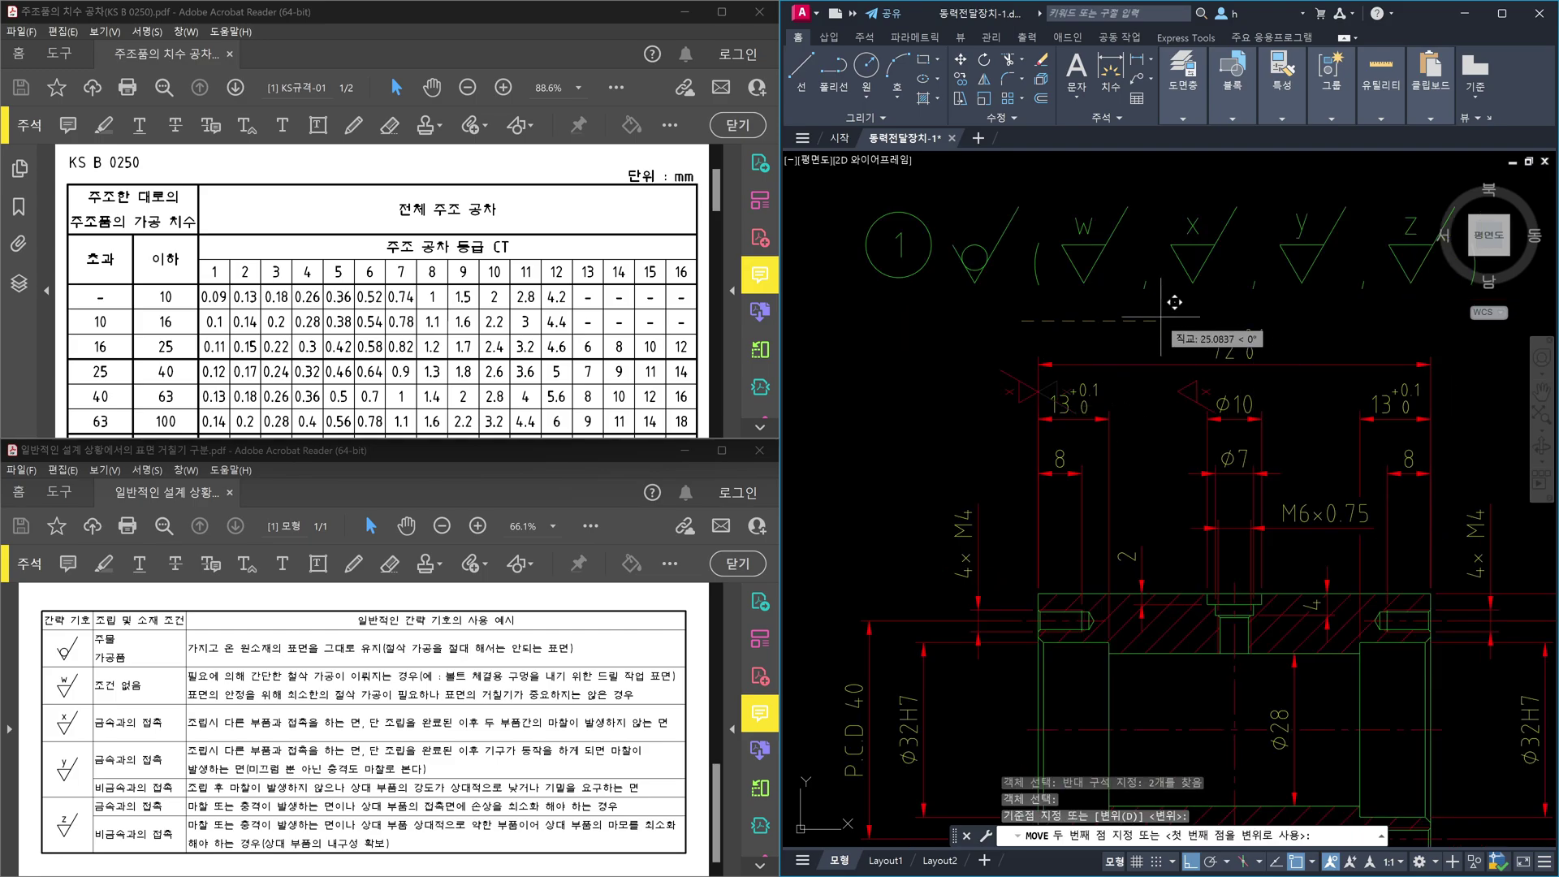
text(72)
key(Return)
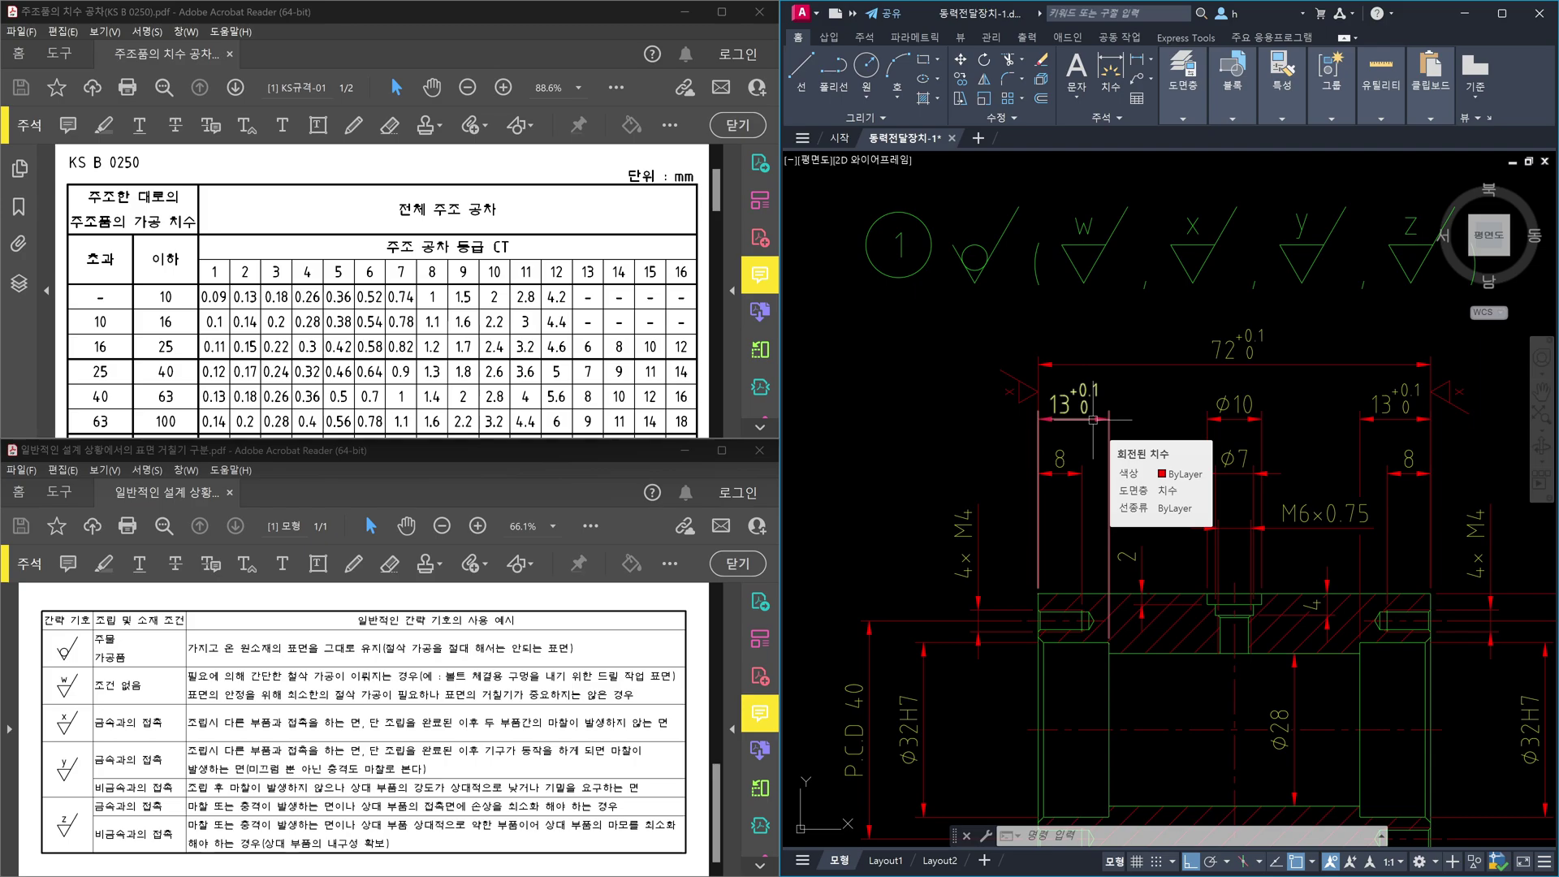
Step: Try moving the x symbol on the 72 dimension's right extension line straight down below the 13 dimension's arrow, and undo the move
middle_drag(1387, 445, 1251, 444)
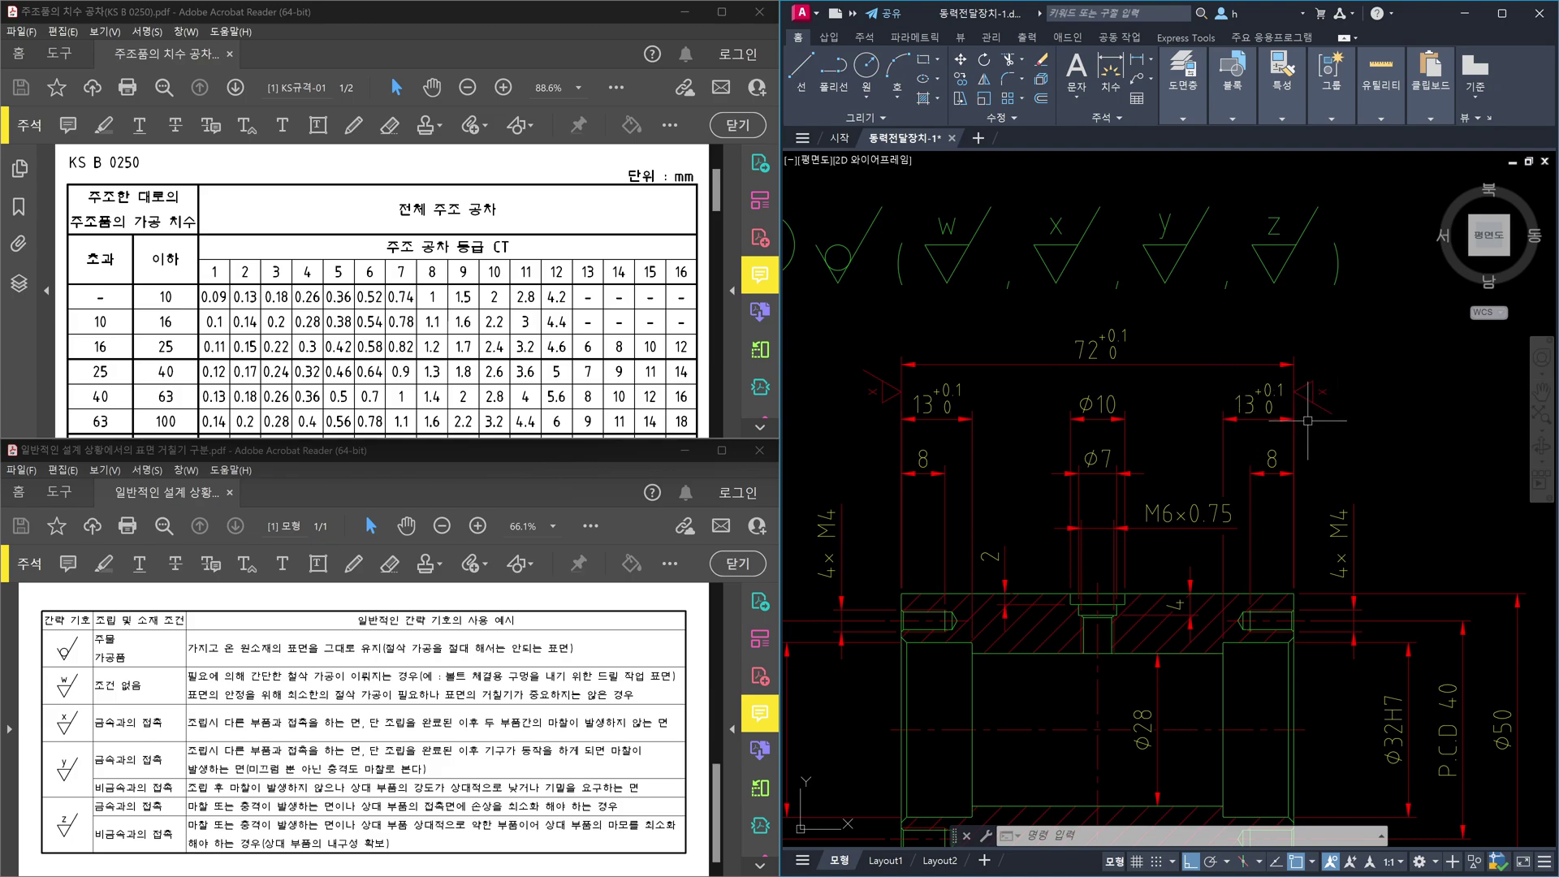
text(m)
key(Return)
click(1257, 331)
click(1404, 457)
key(Return)
click(1406, 370)
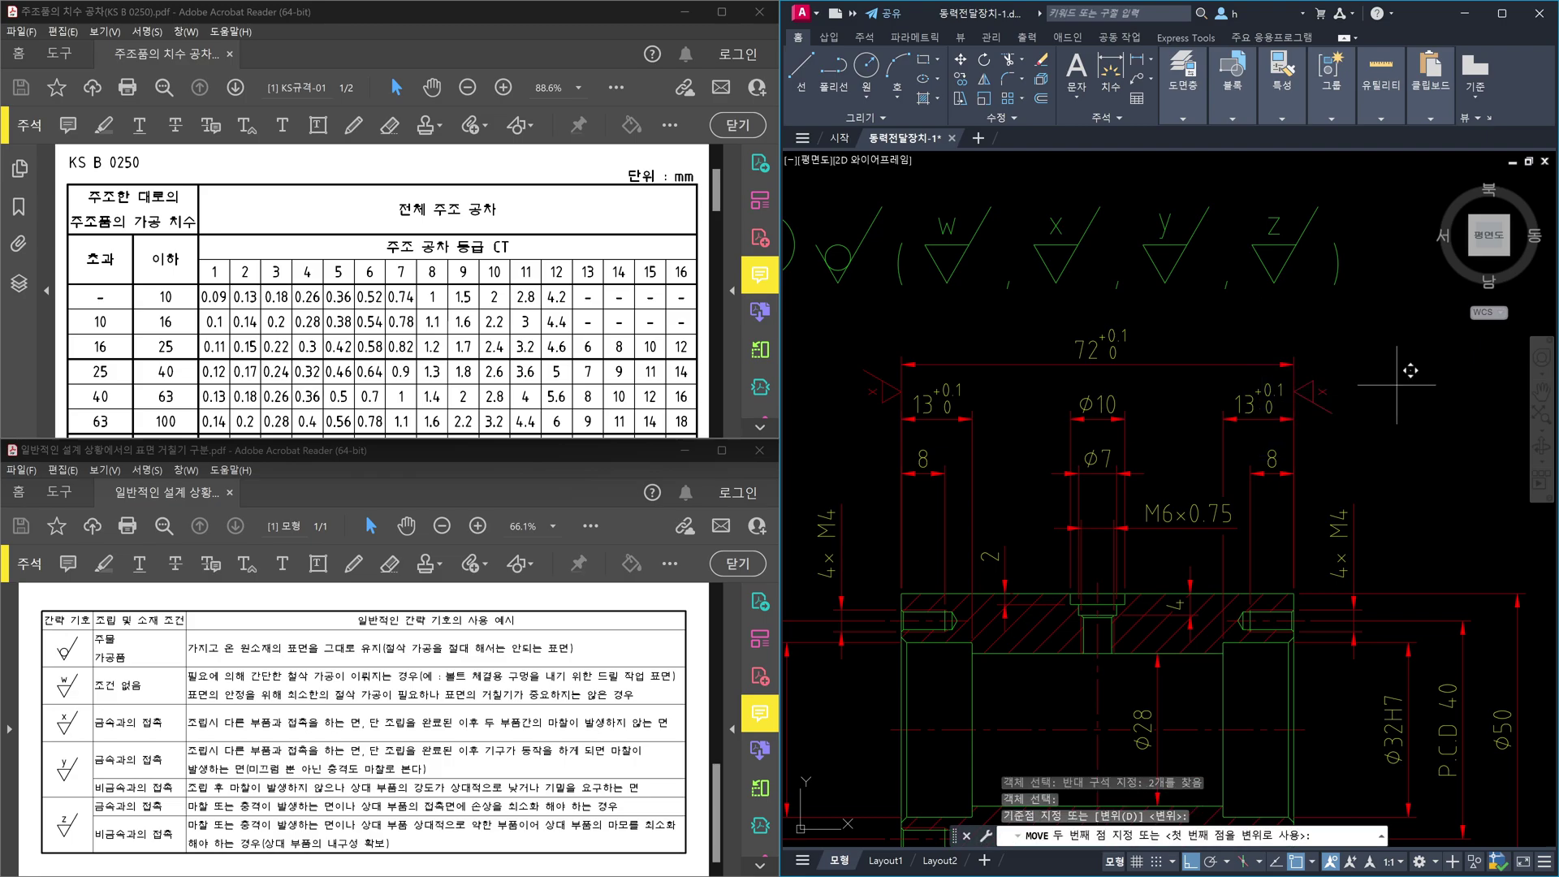
click(1420, 414)
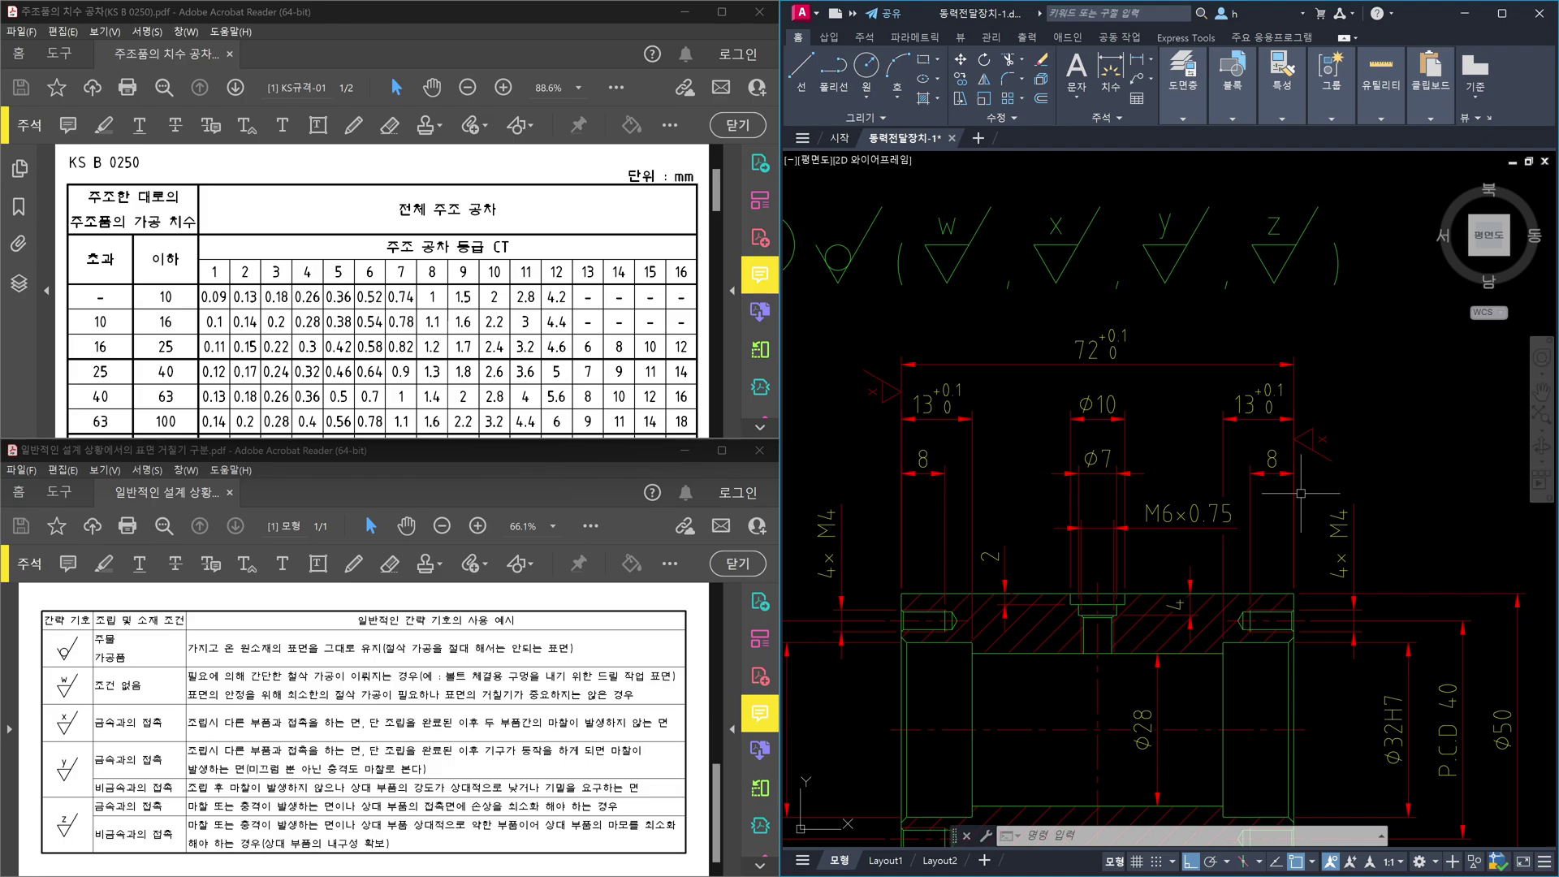
key(ctrl+z)
Step: Highlight the cylinder's left and right end-face lines, clear the selection, and examine the section view around the right end face
middle_drag(1005, 443, 1063, 450)
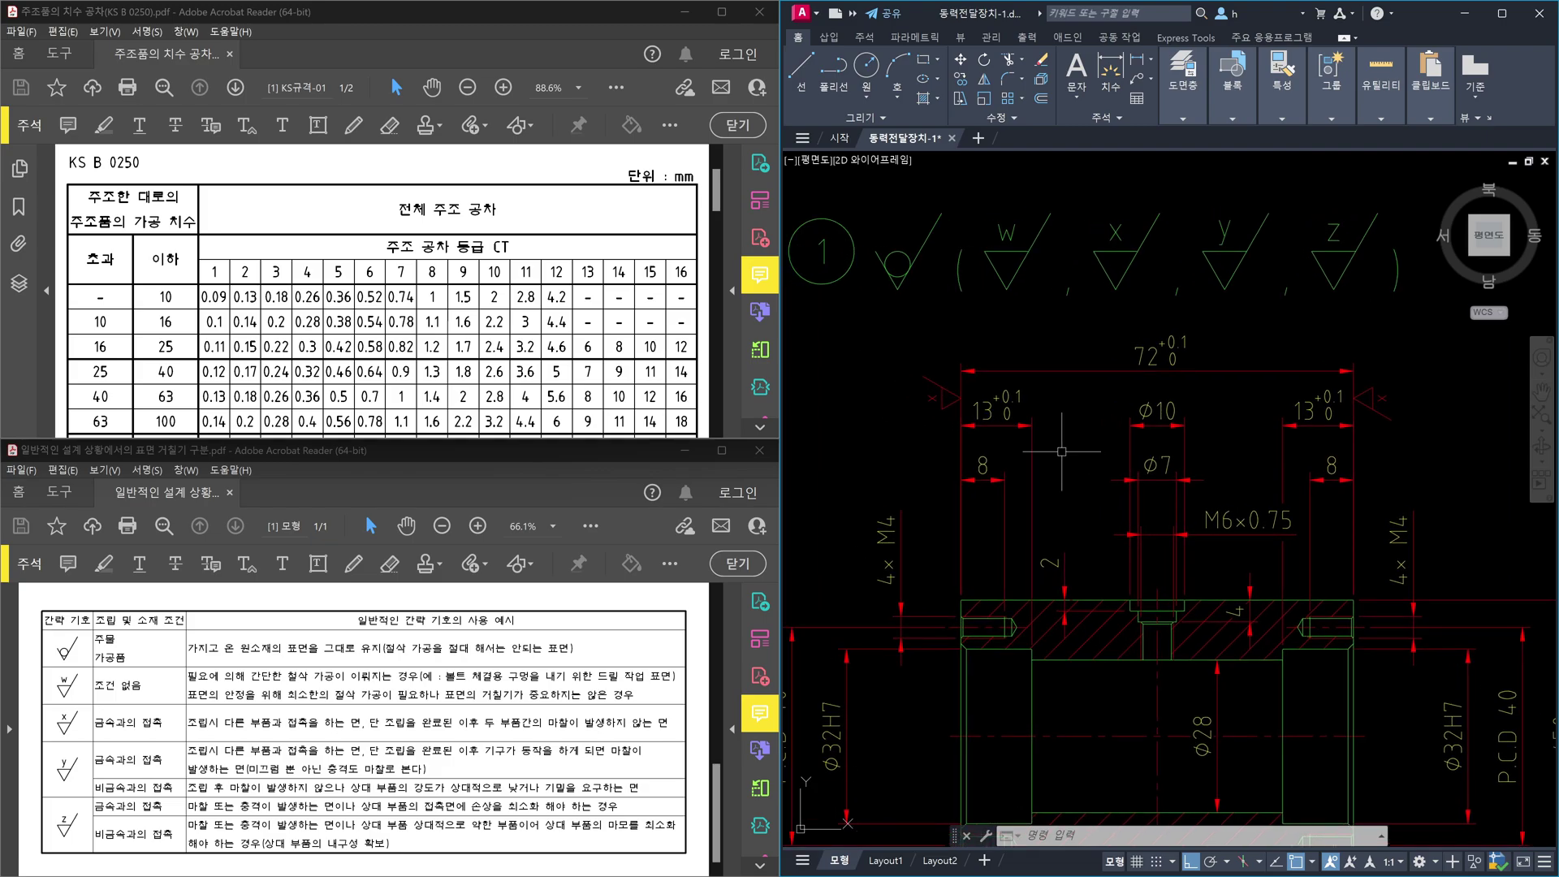
click(961, 722)
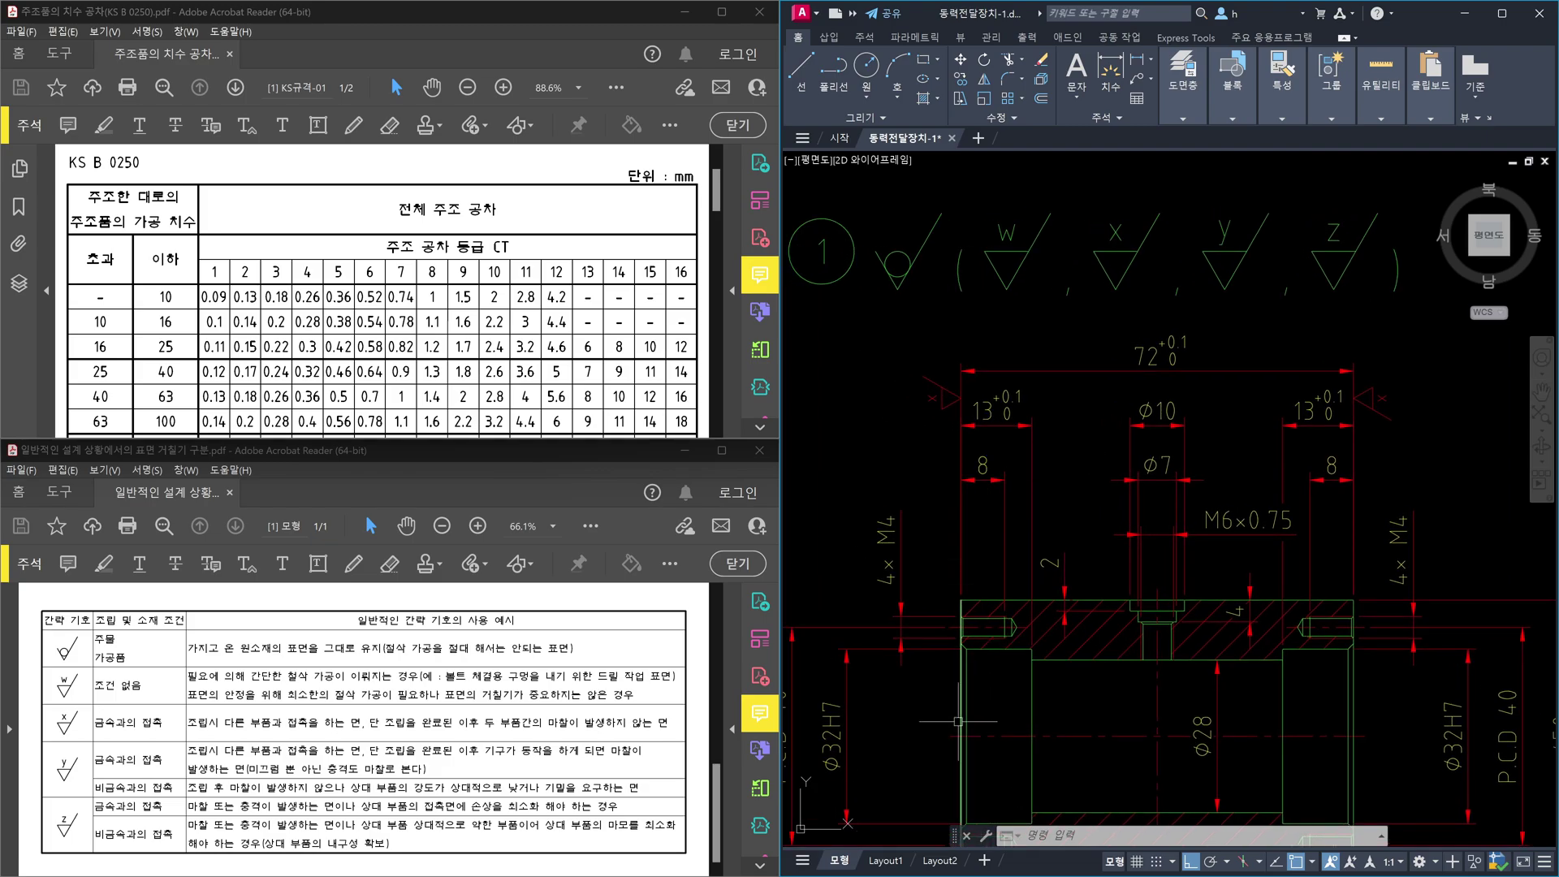
click(1353, 715)
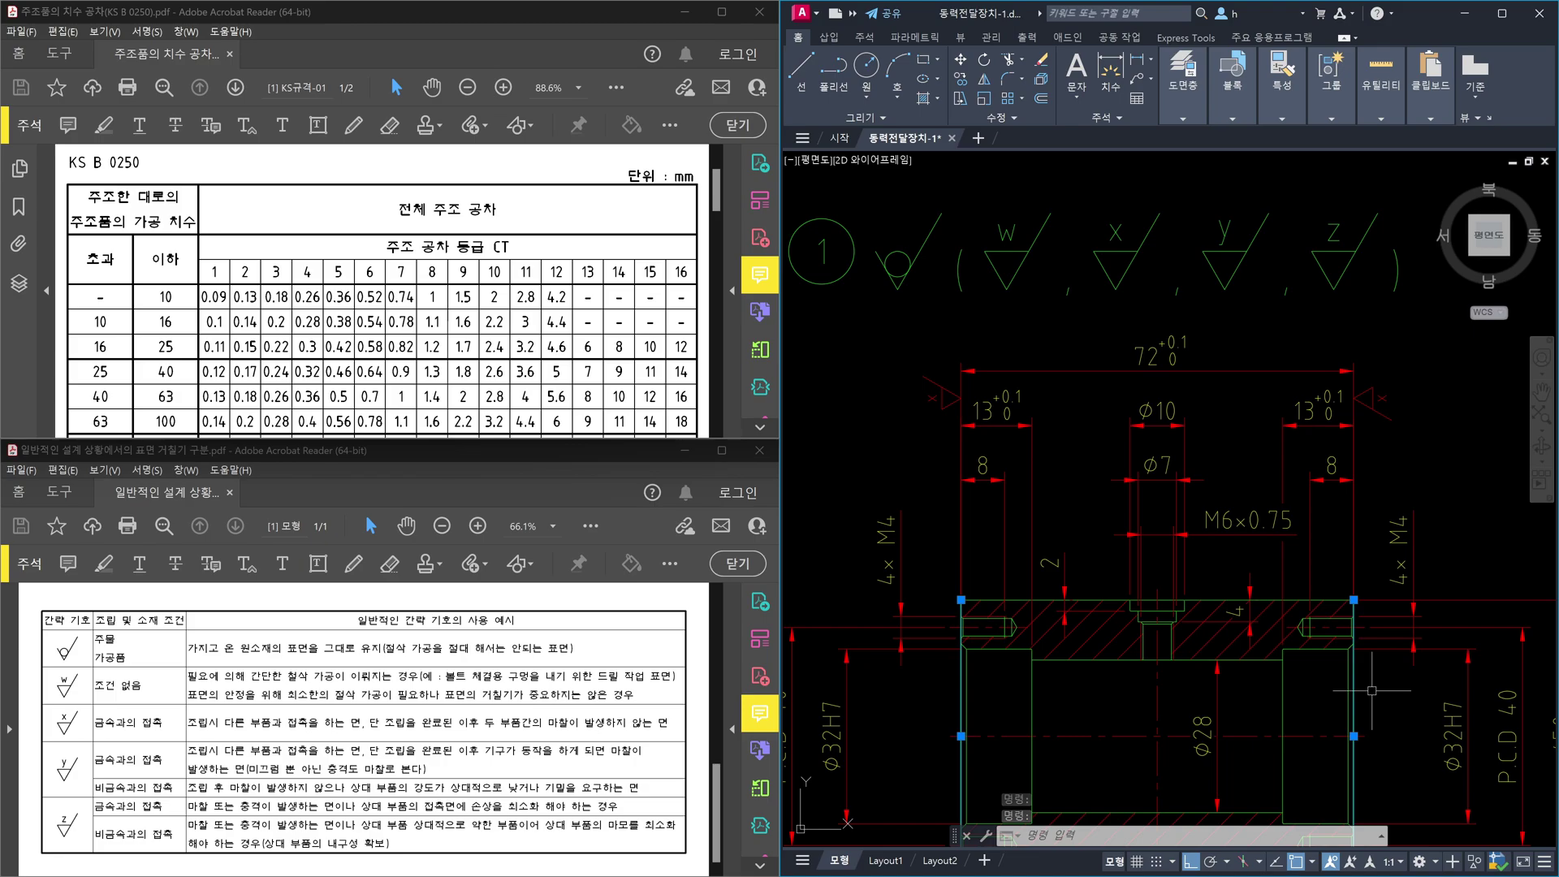
key(Escape)
scroll(1332, 707, down, 5)
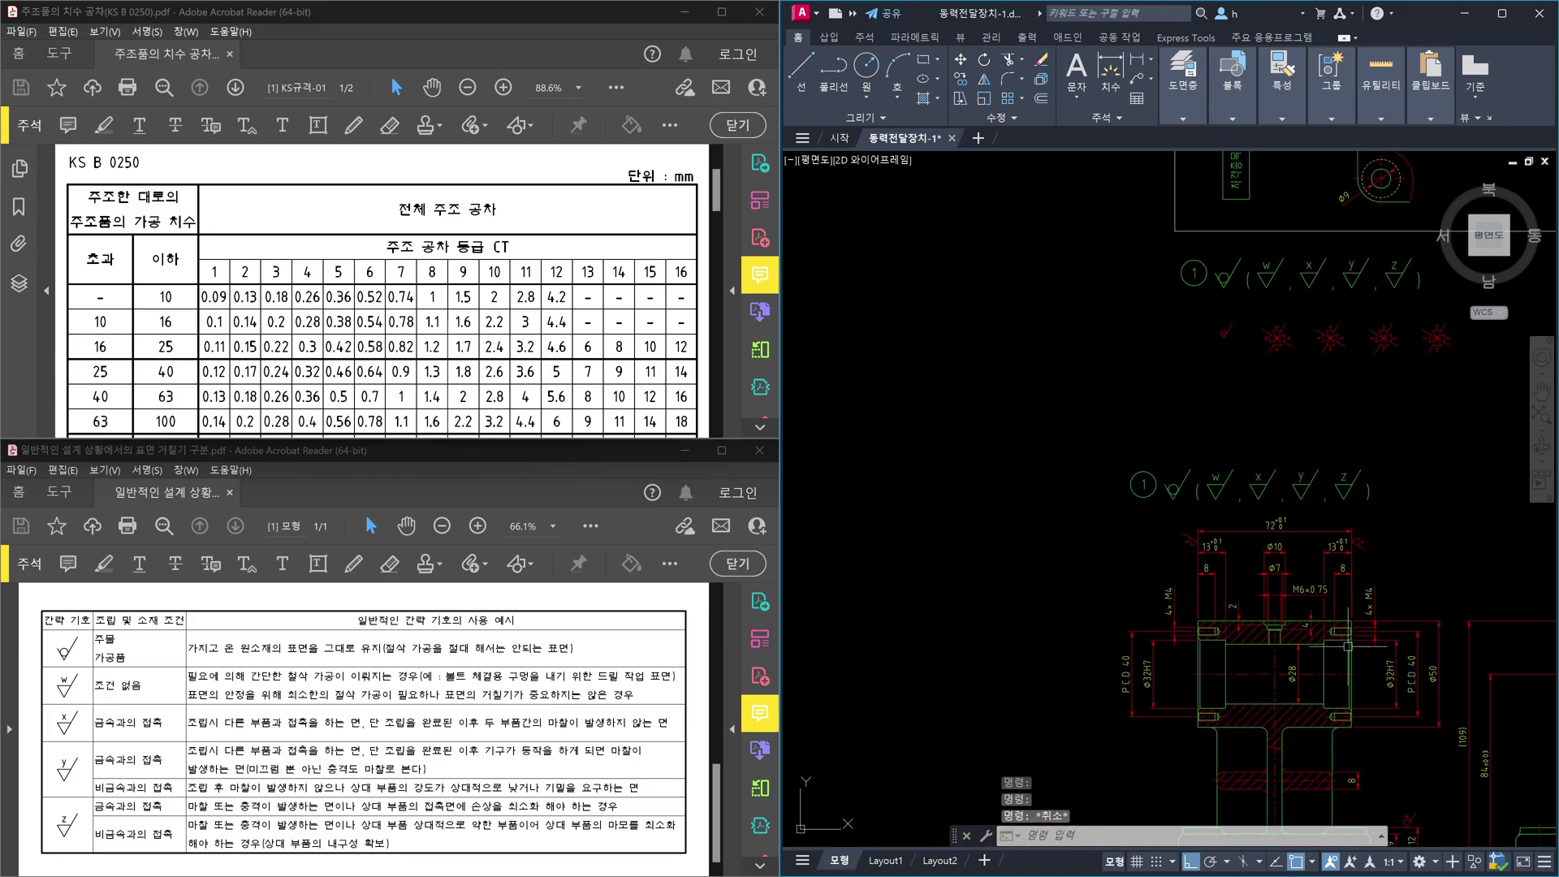
middle_drag(1309, 757, 1308, 743)
scroll(1300, 309, up, 6)
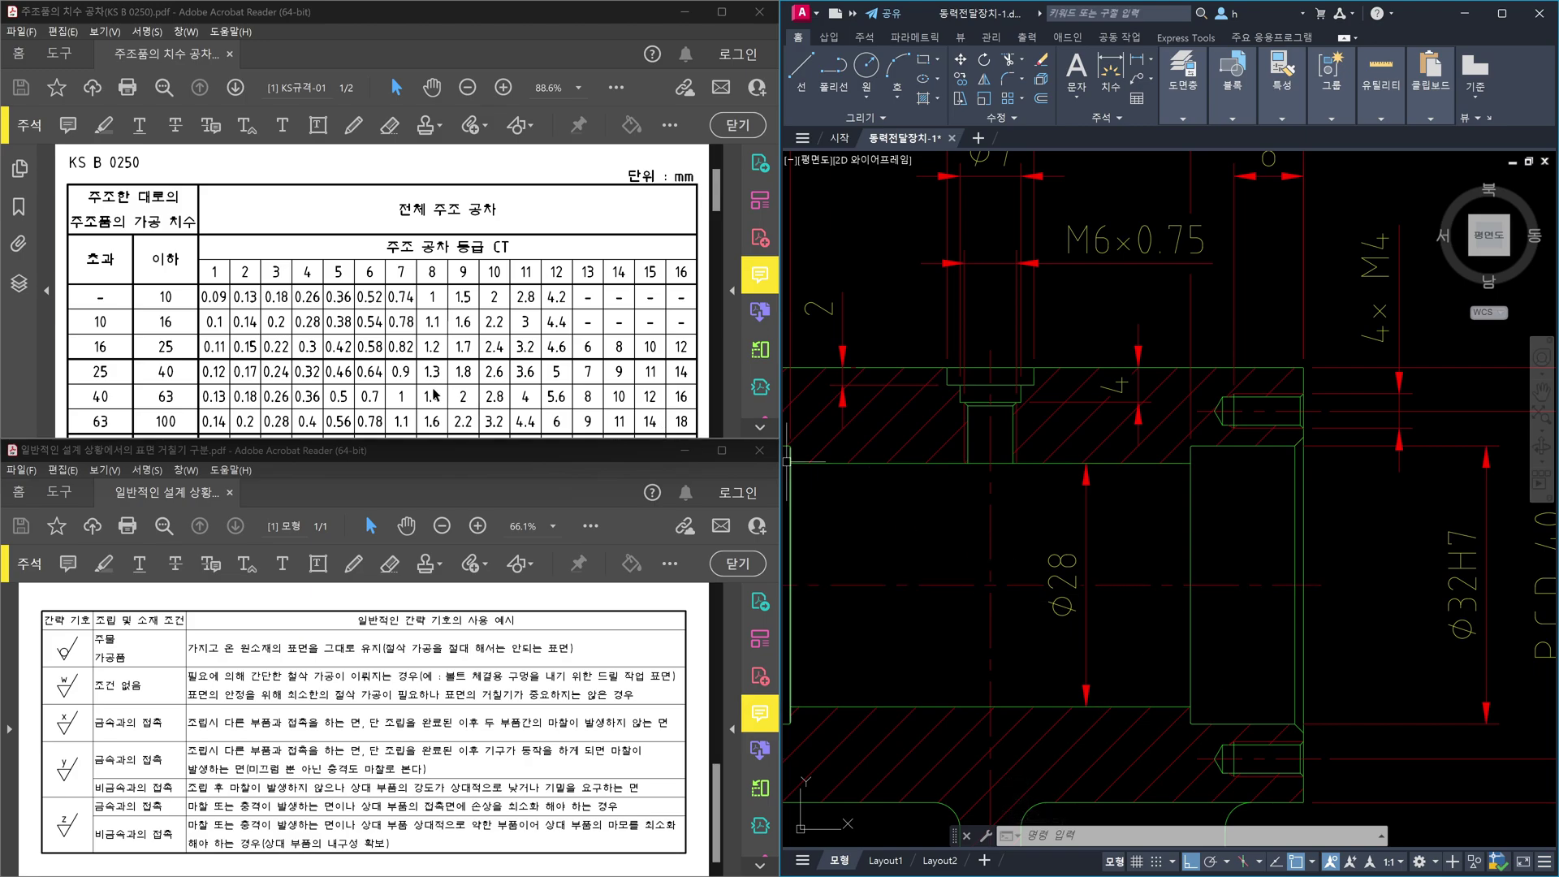
scroll(934, 455, down, 1)
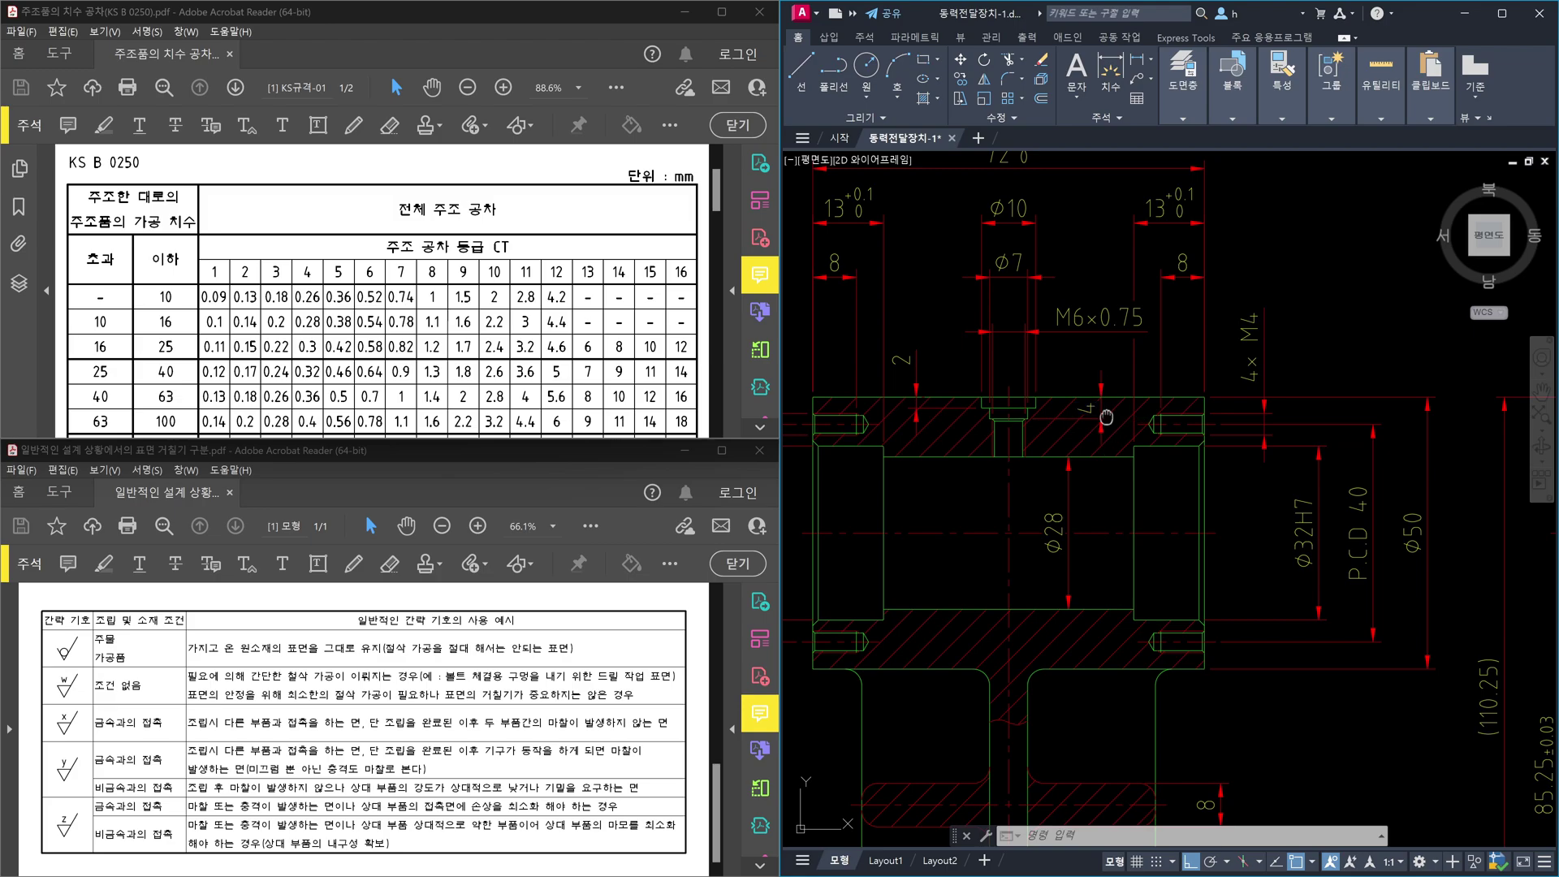
scroll(1104, 499, down, 1)
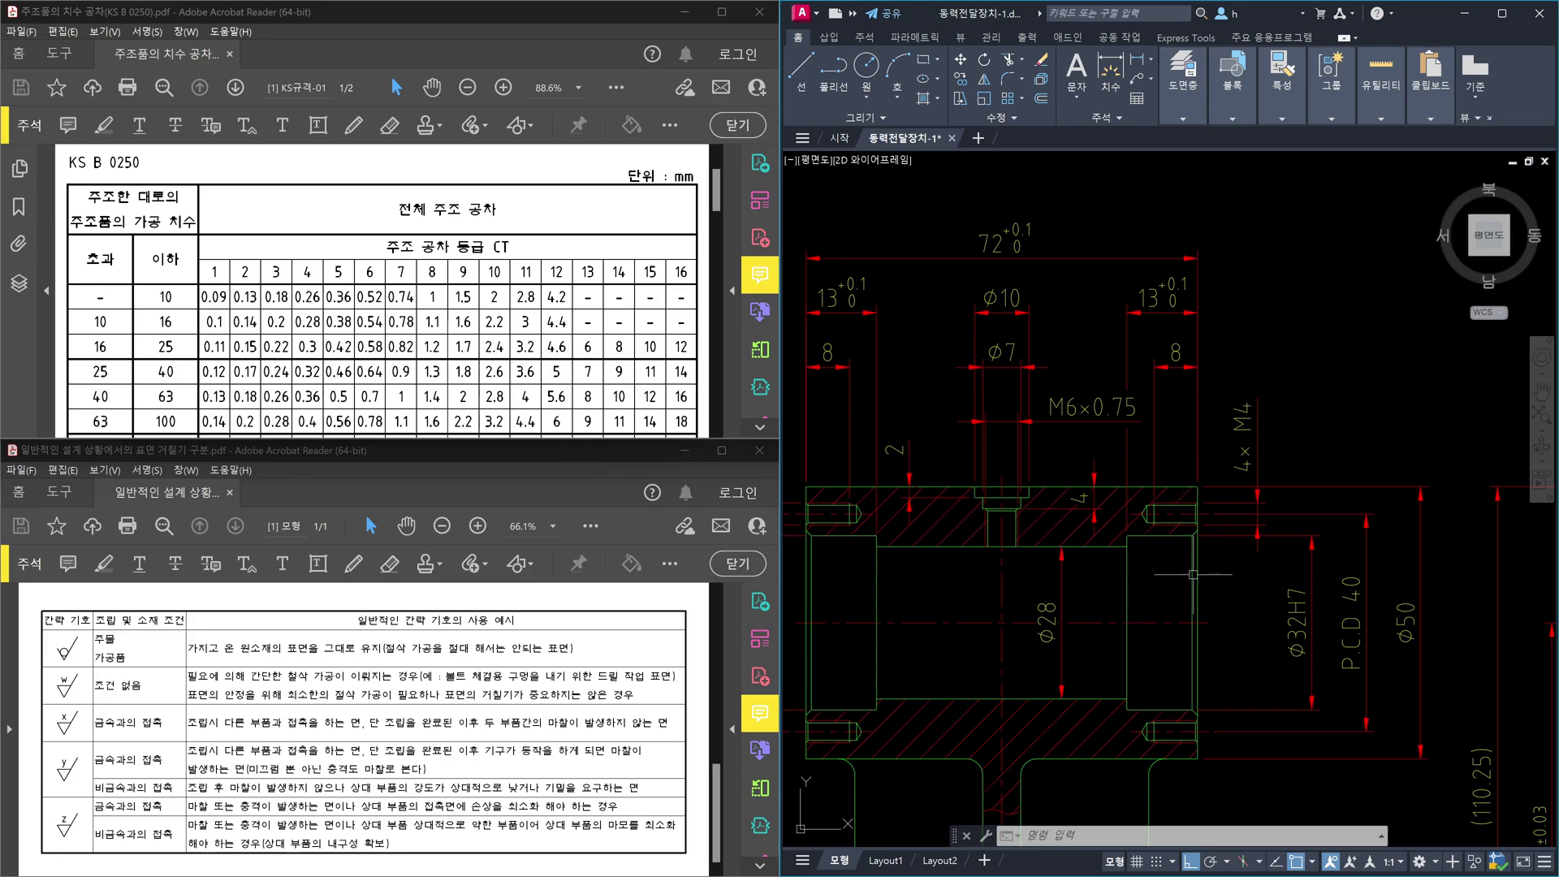
click(1196, 572)
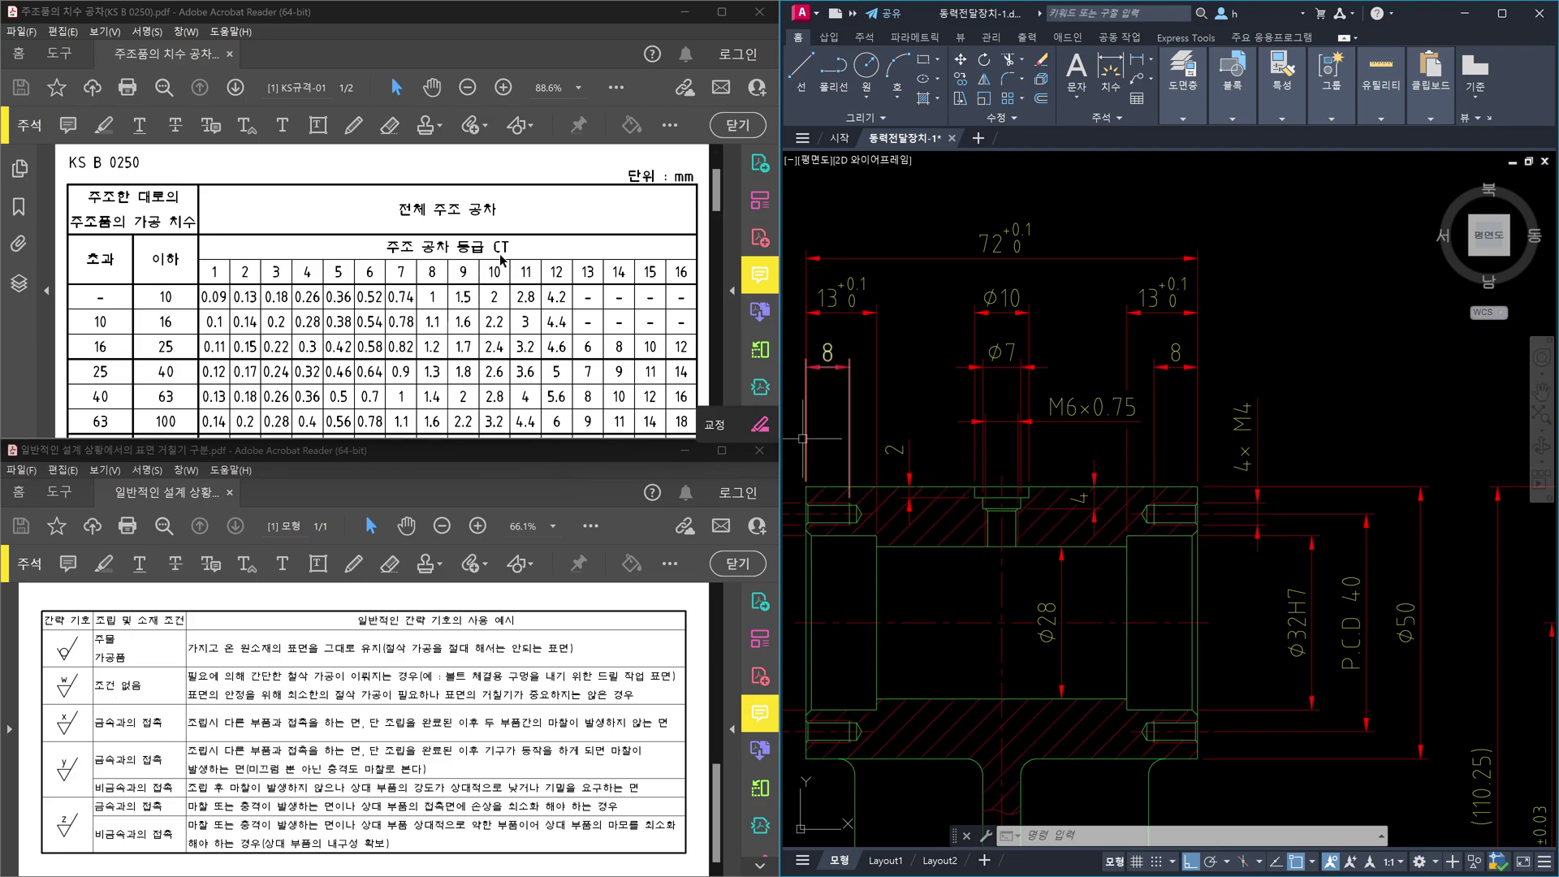
Step: Bring up the required machining allowance (RMA) table on page 2 of the KS B 0250 document
scroll(554, 261, down, 10)
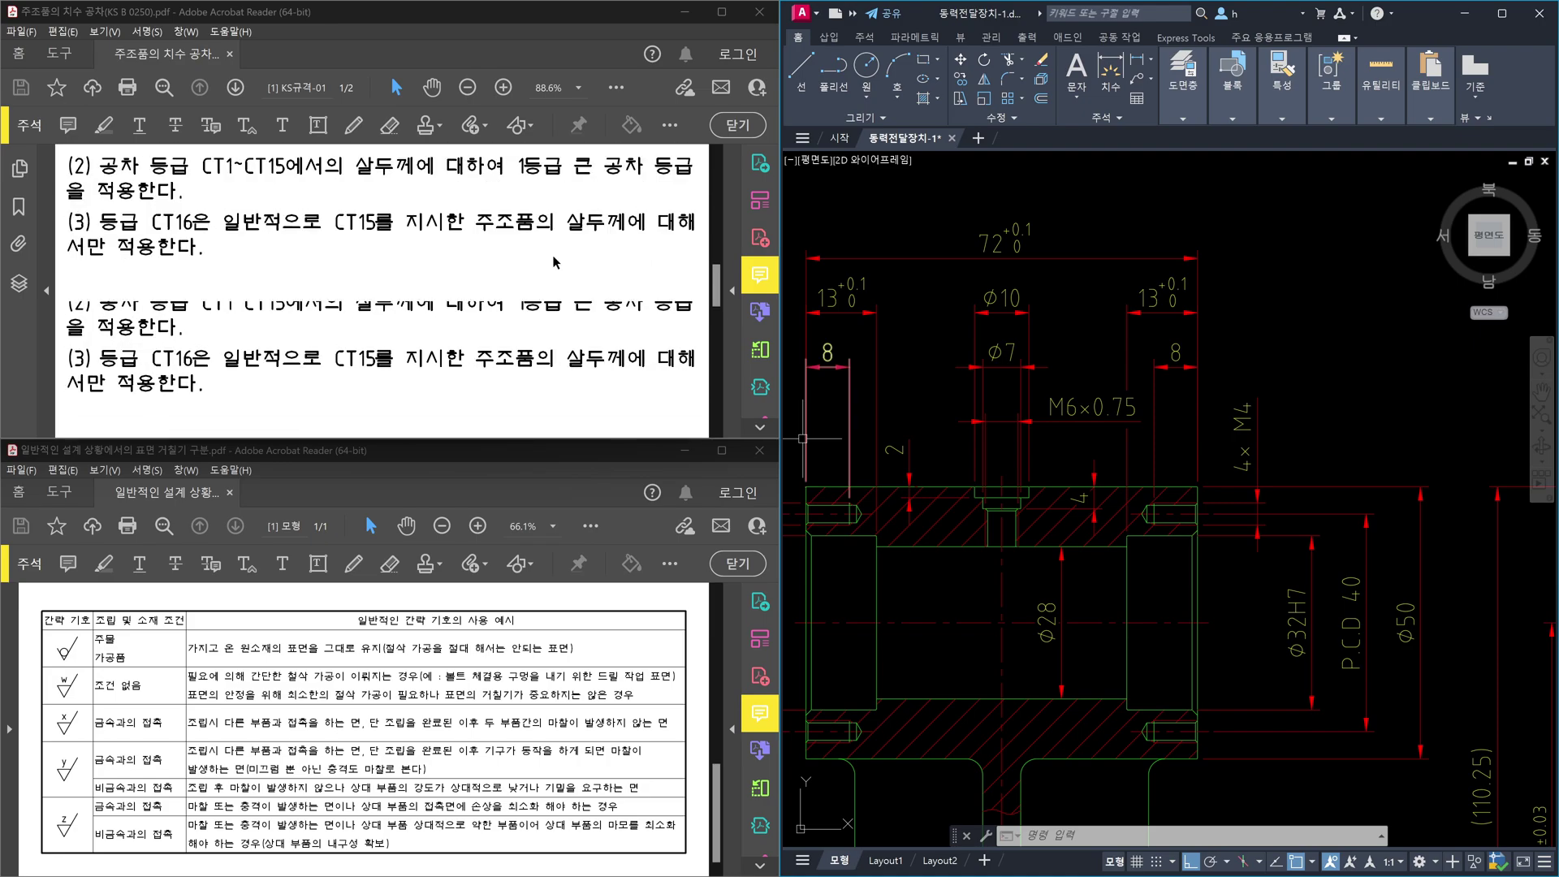
scroll(555, 261, down, 1)
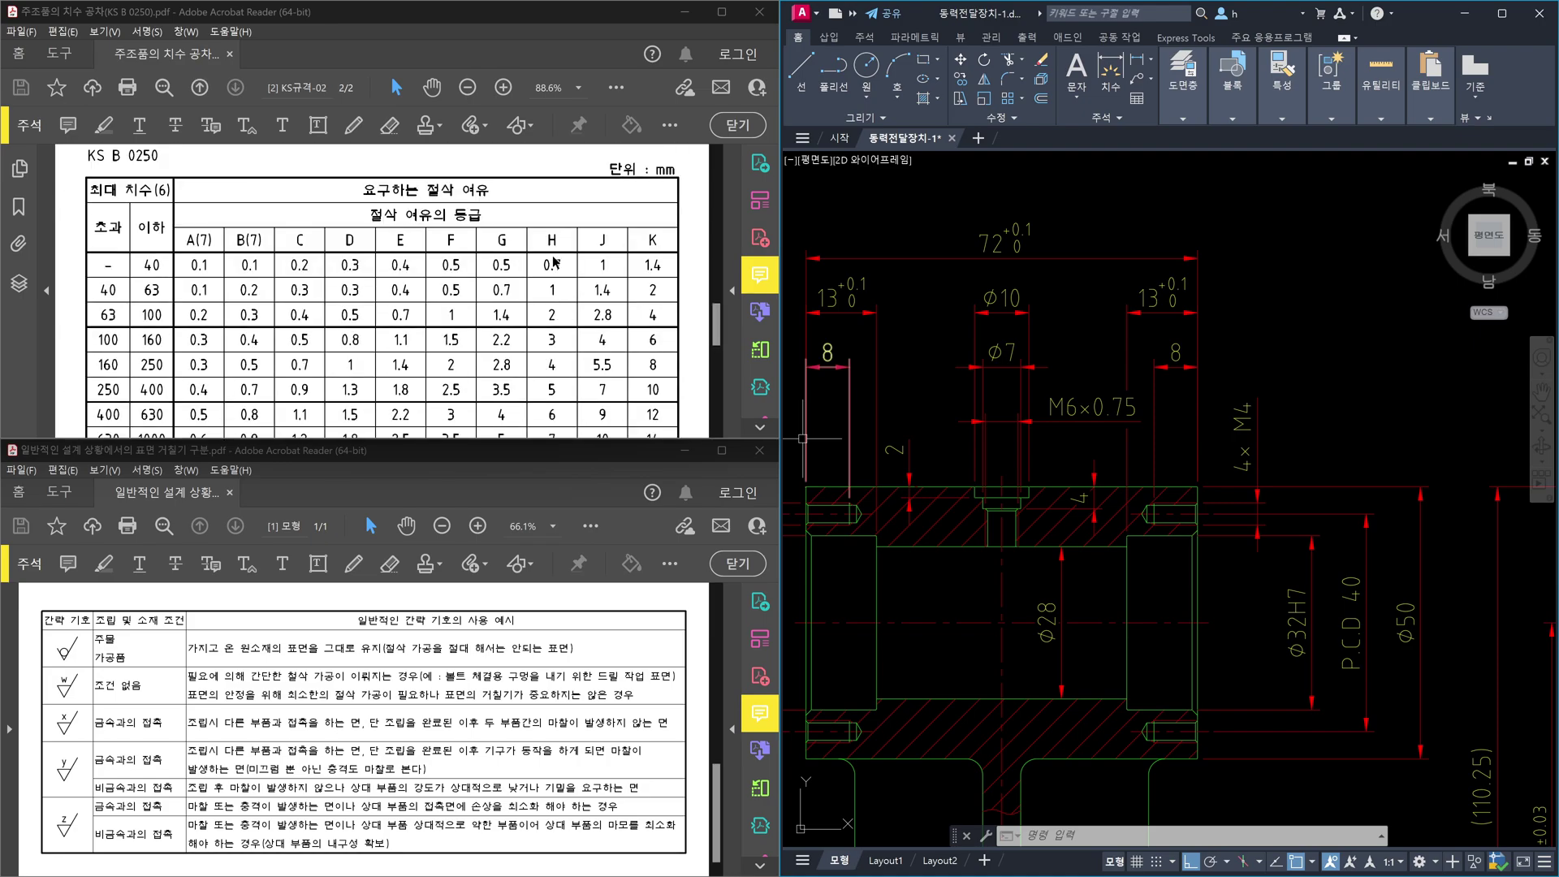
scroll(555, 262, up, 1)
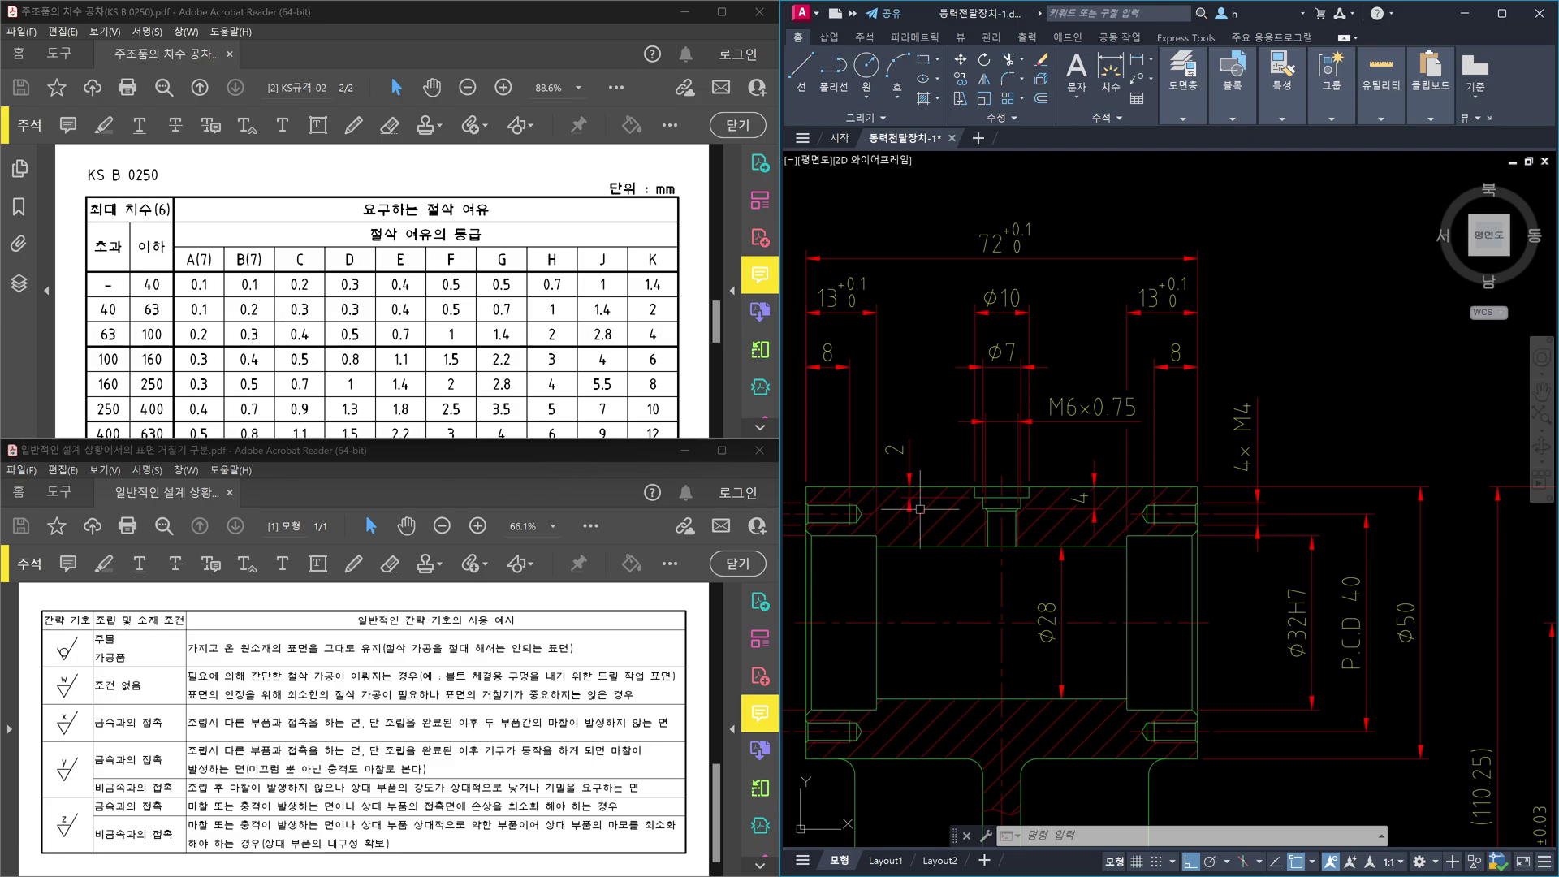
Step: Offset the cylinder's right end-face line outward by 0.4 mm
scroll(1211, 577, up, 2)
key(Escape)
key(Escape)
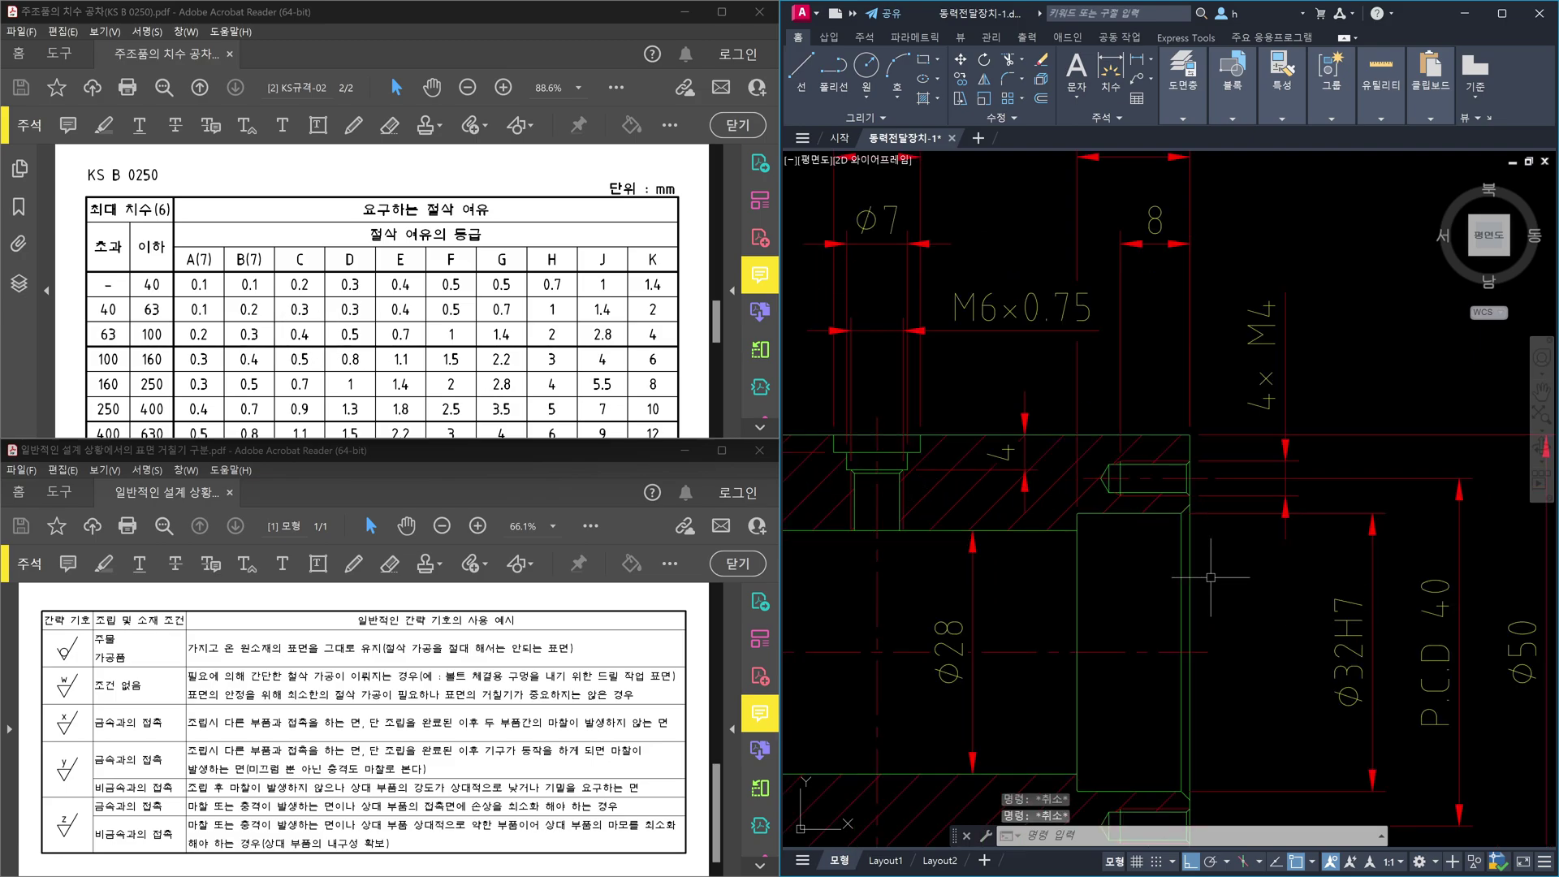
text(o)
key(Return)
text(0.4)
key(Return)
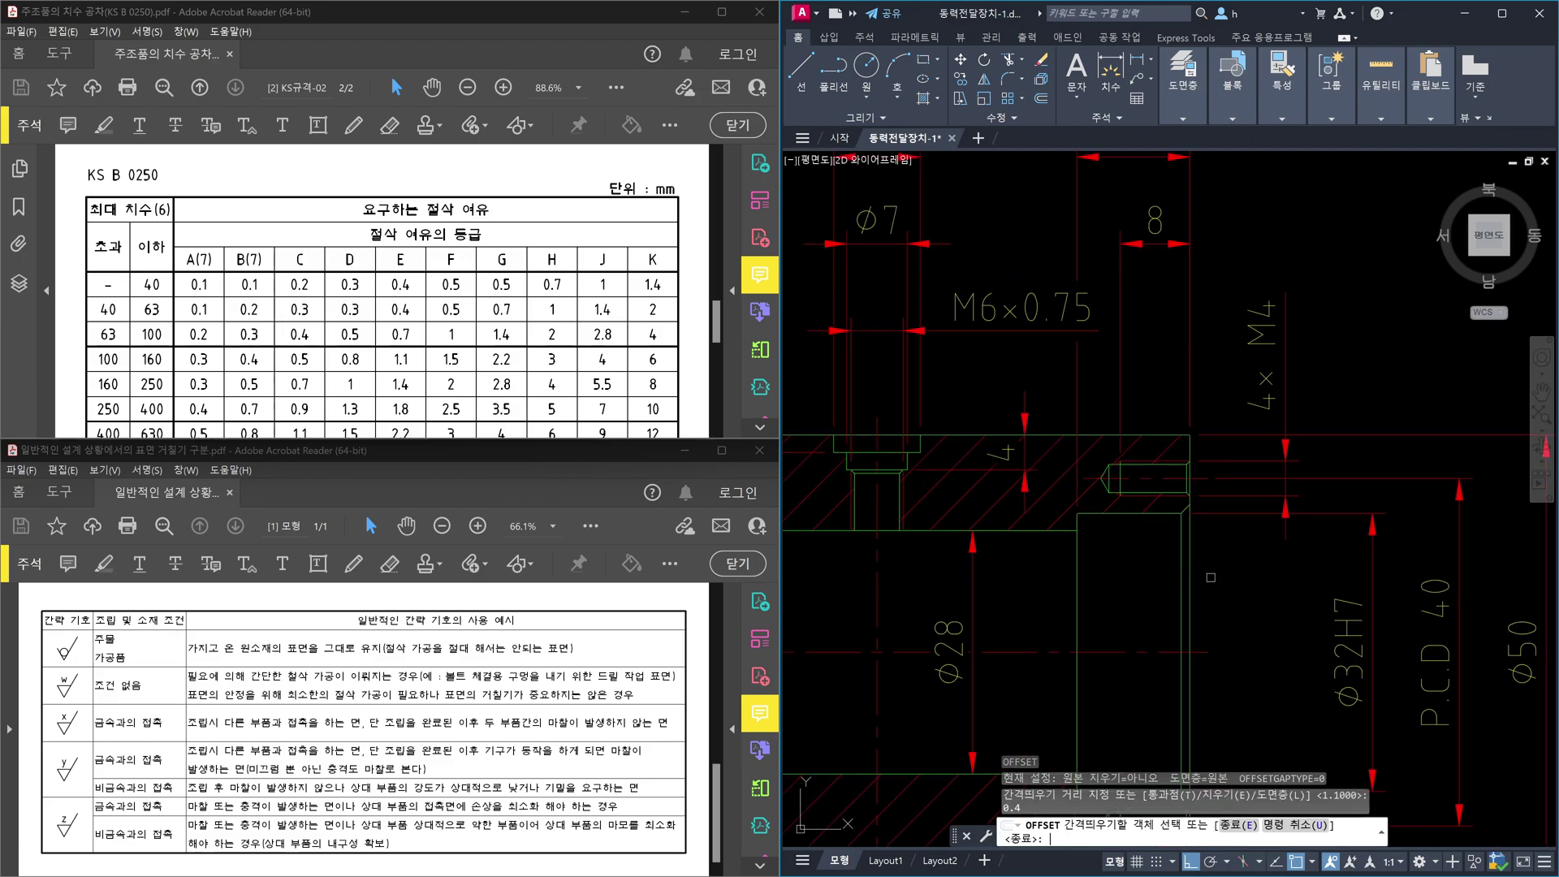
click(1195, 567)
click(1214, 573)
key(Return)
key(Escape)
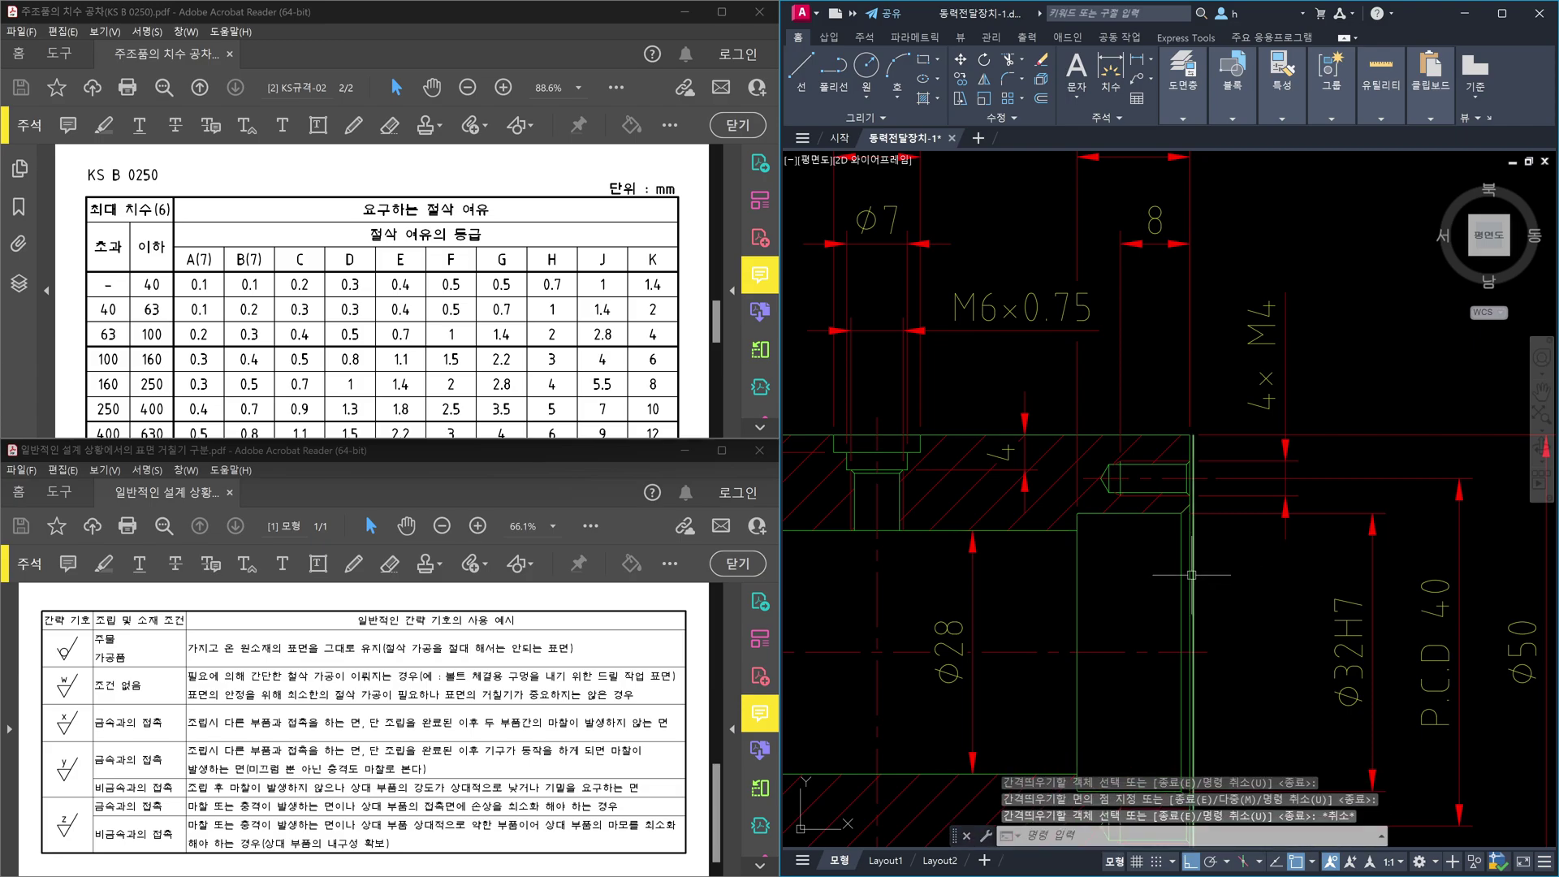
Step: Highlight the cylinder's right end-face line beside its 0.4 mm offset copy, and clear the selection
scroll(1214, 572, up, 2)
click(1202, 560)
click(1191, 550)
click(1193, 552)
key(Escape)
click(1190, 553)
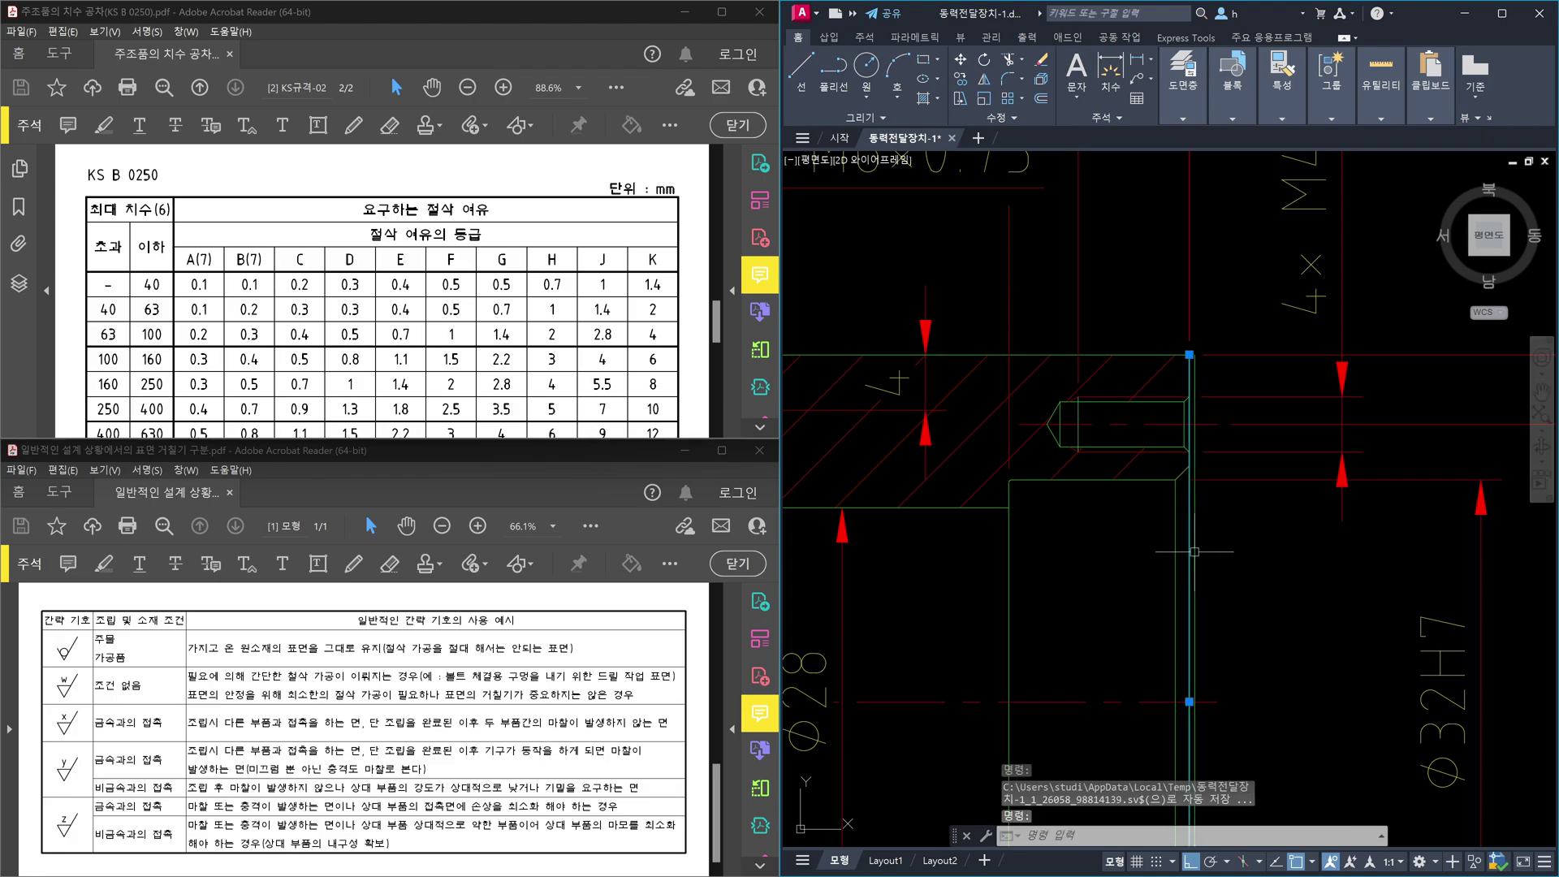
key(Escape)
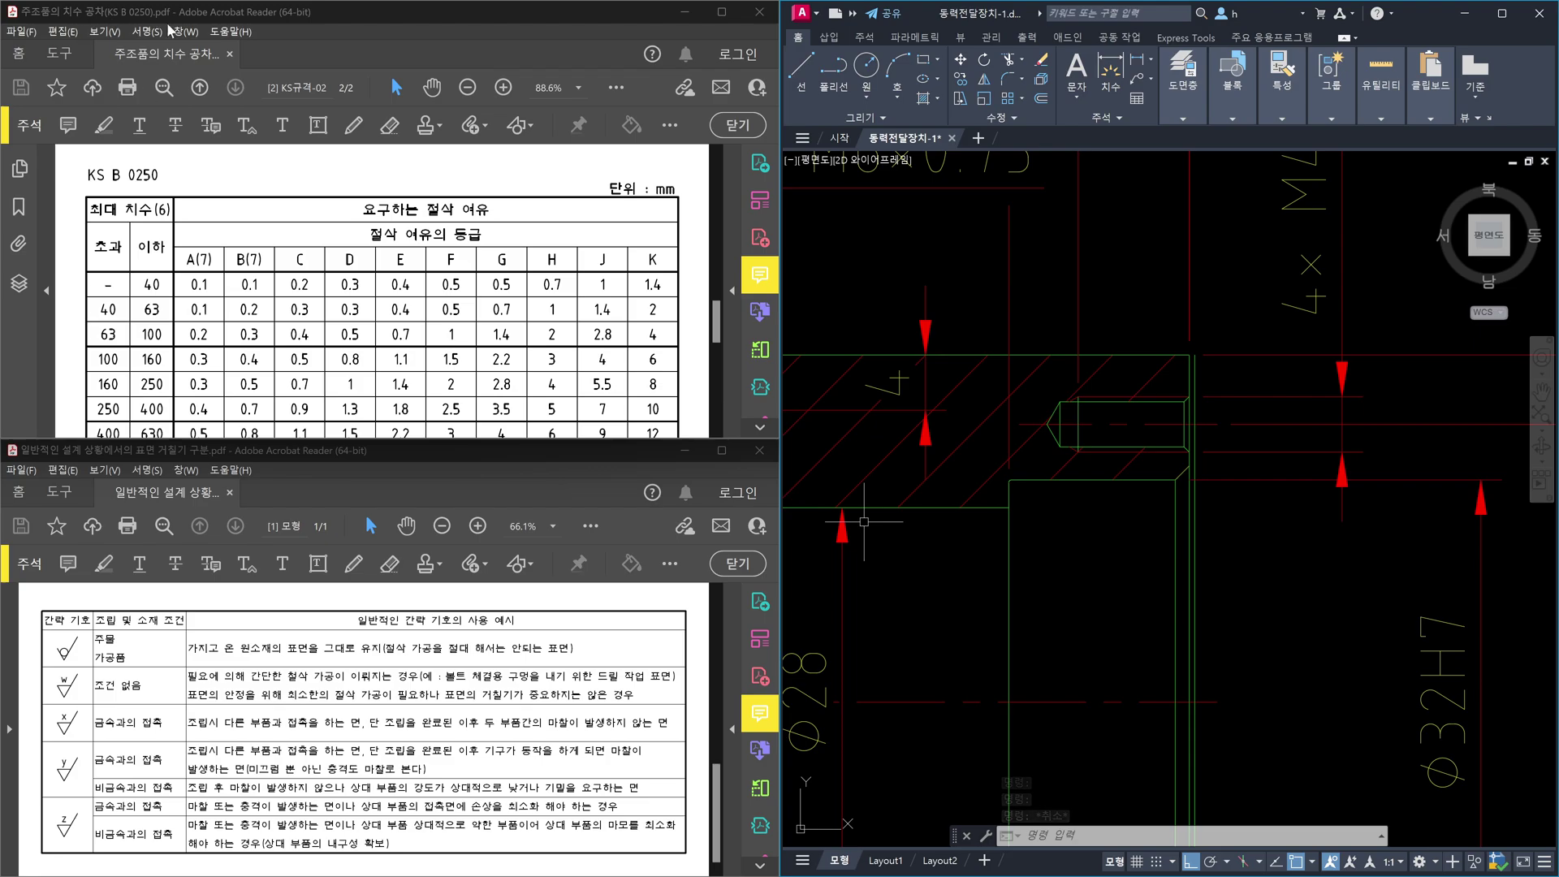
Step: Return to the overall casting tolerance (CT grade) table on page 1 of the KS B 0250 document
scroll(685, 691, up, 1)
scroll(549, 254, up, 10)
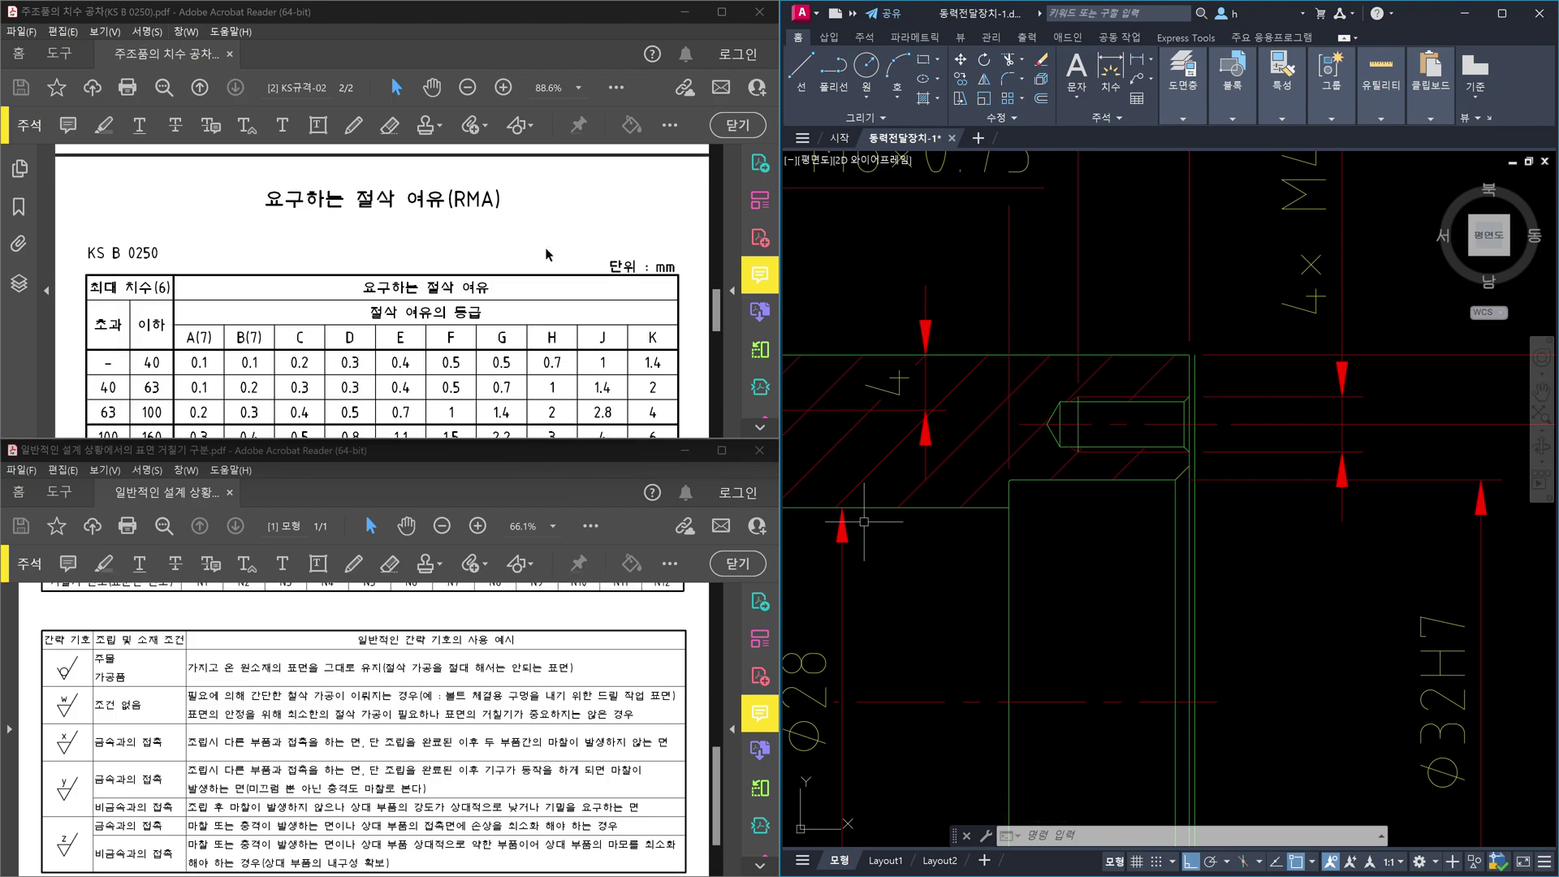
scroll(549, 255, up, 3)
scroll(548, 254, down, 1)
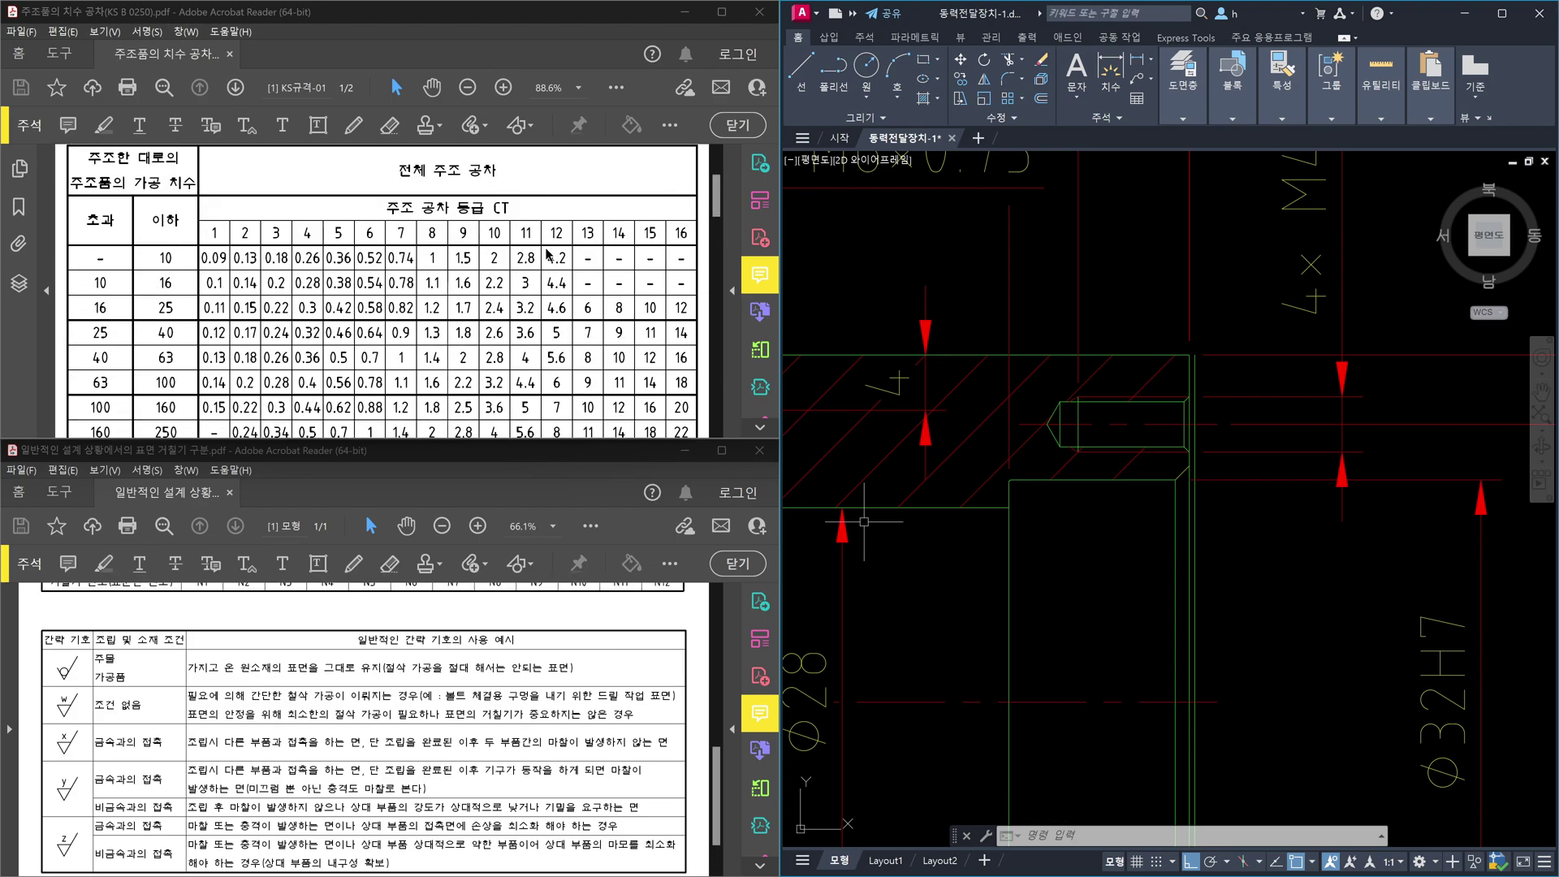
scroll(548, 254, down, 1)
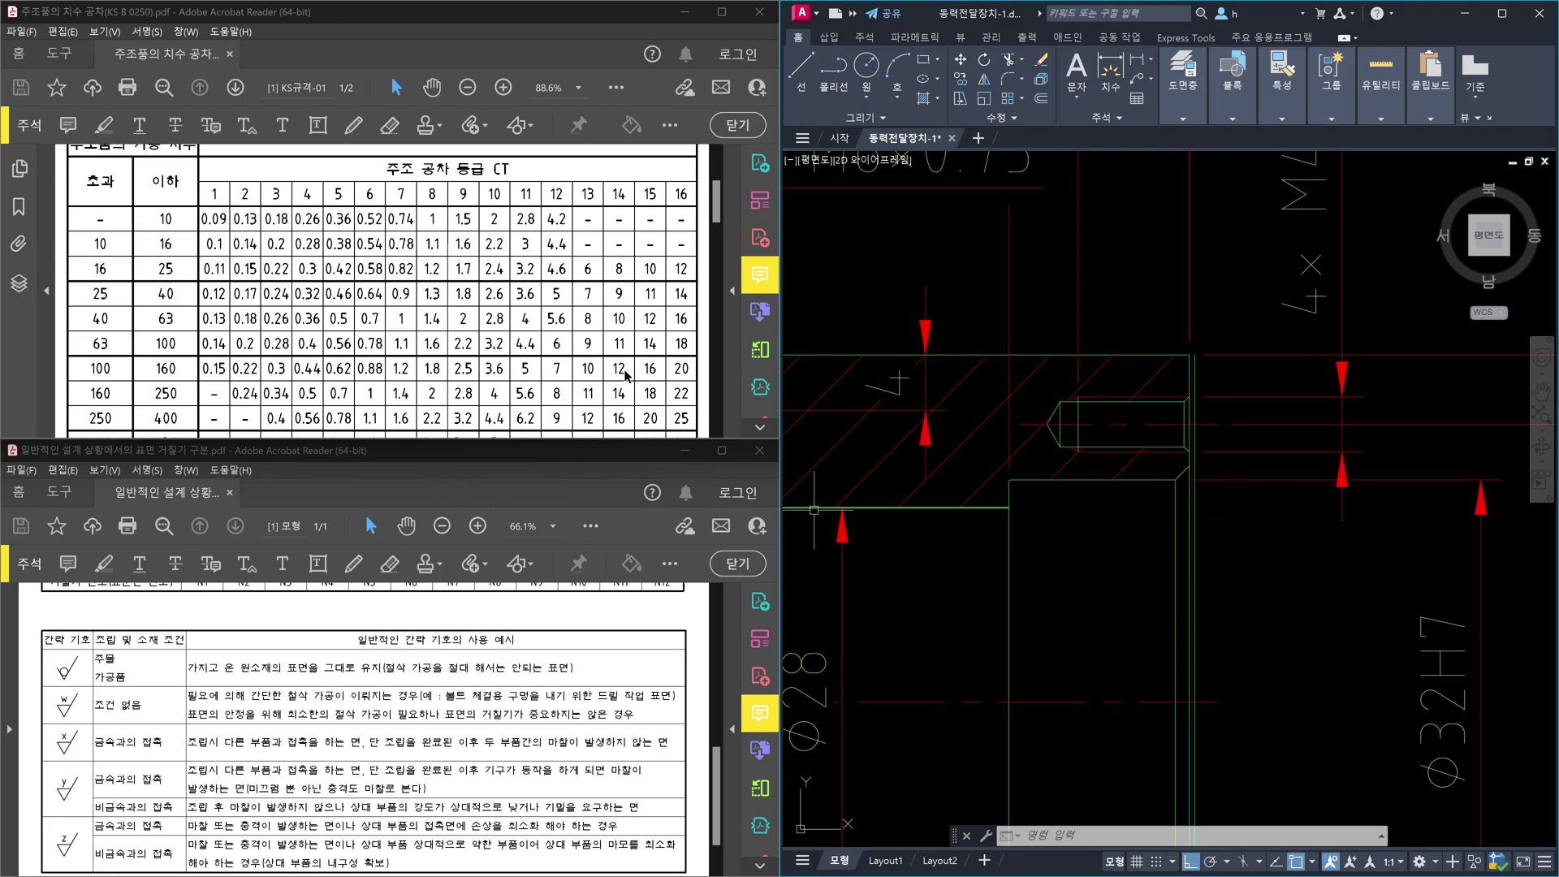
Step: Offset the 0.4 mm allowance line beside the right end face outward by 1.1 mm
text(o)
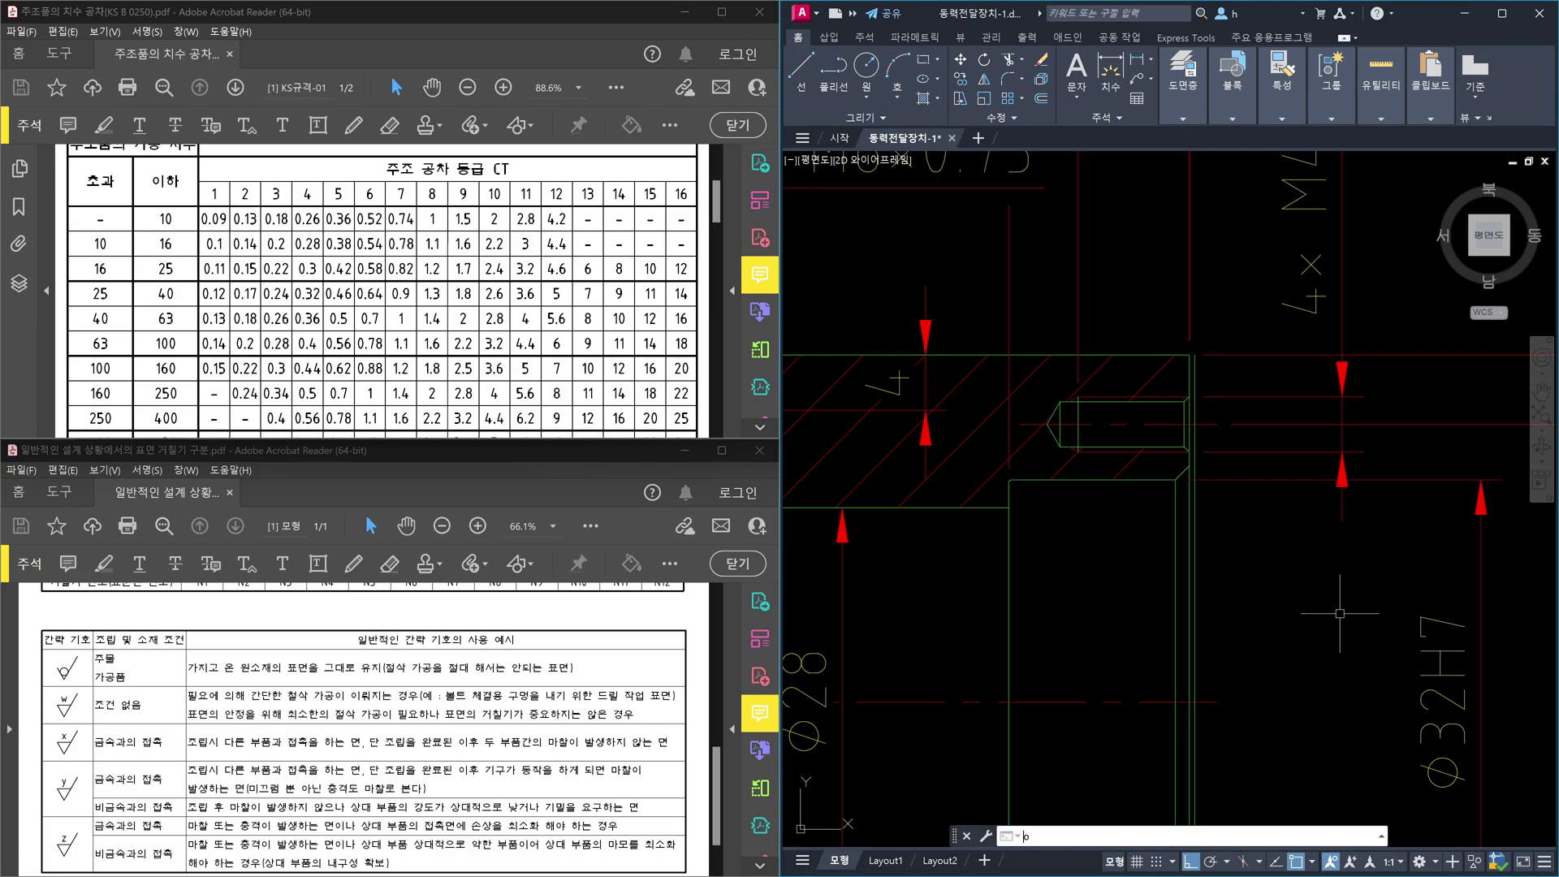
key(Return)
text(1.1)
key(Return)
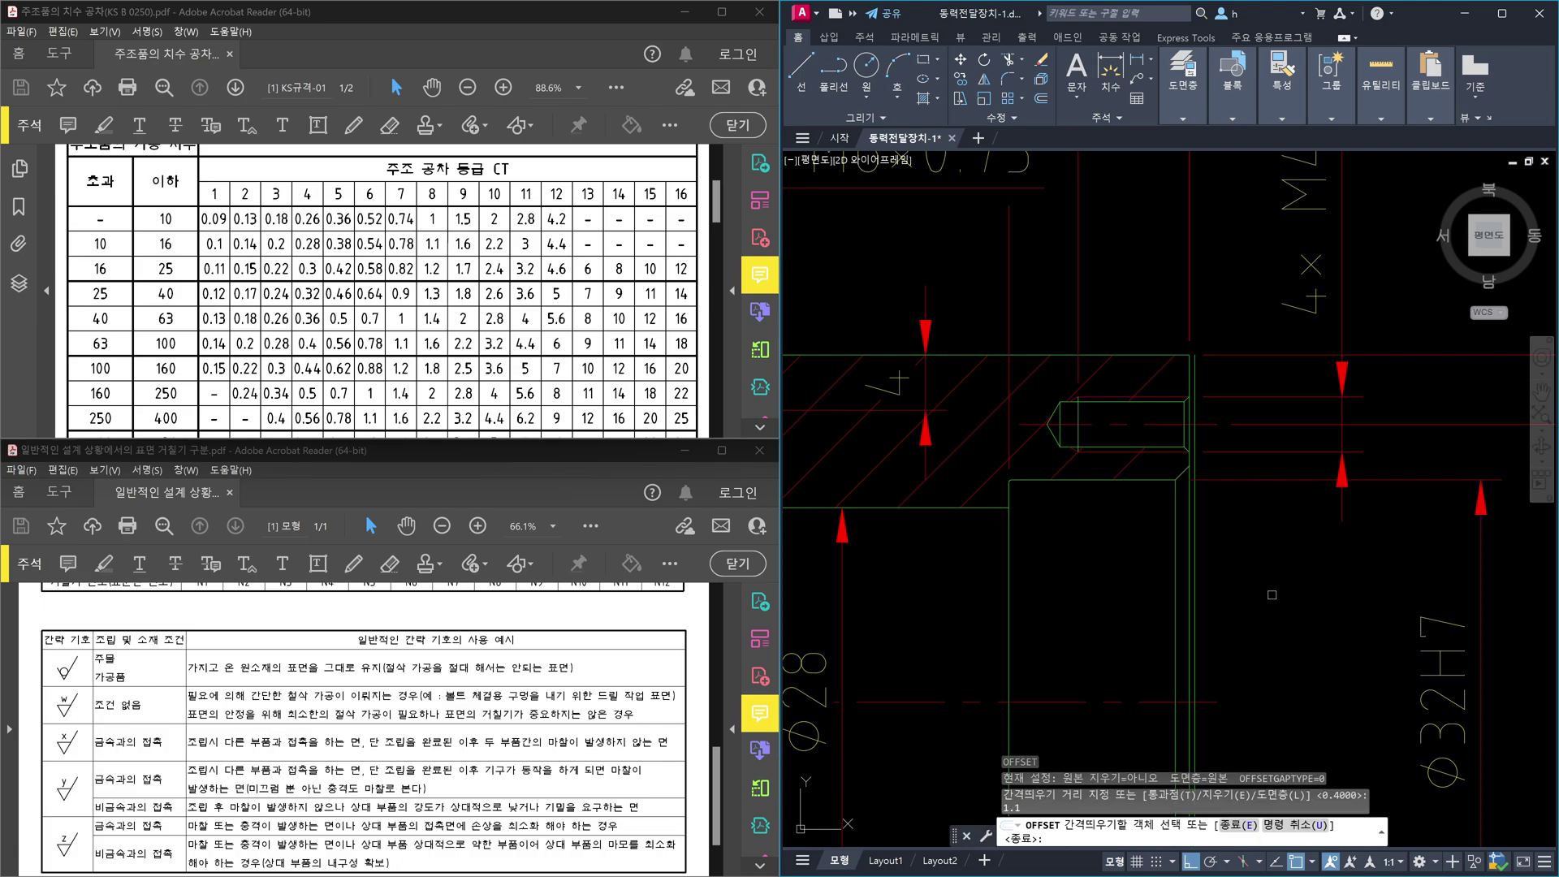
click(1195, 593)
click(1224, 595)
key(Escape)
Step: Highlight the outermost offset line beside the right end face, and clear the selection
click(1209, 585)
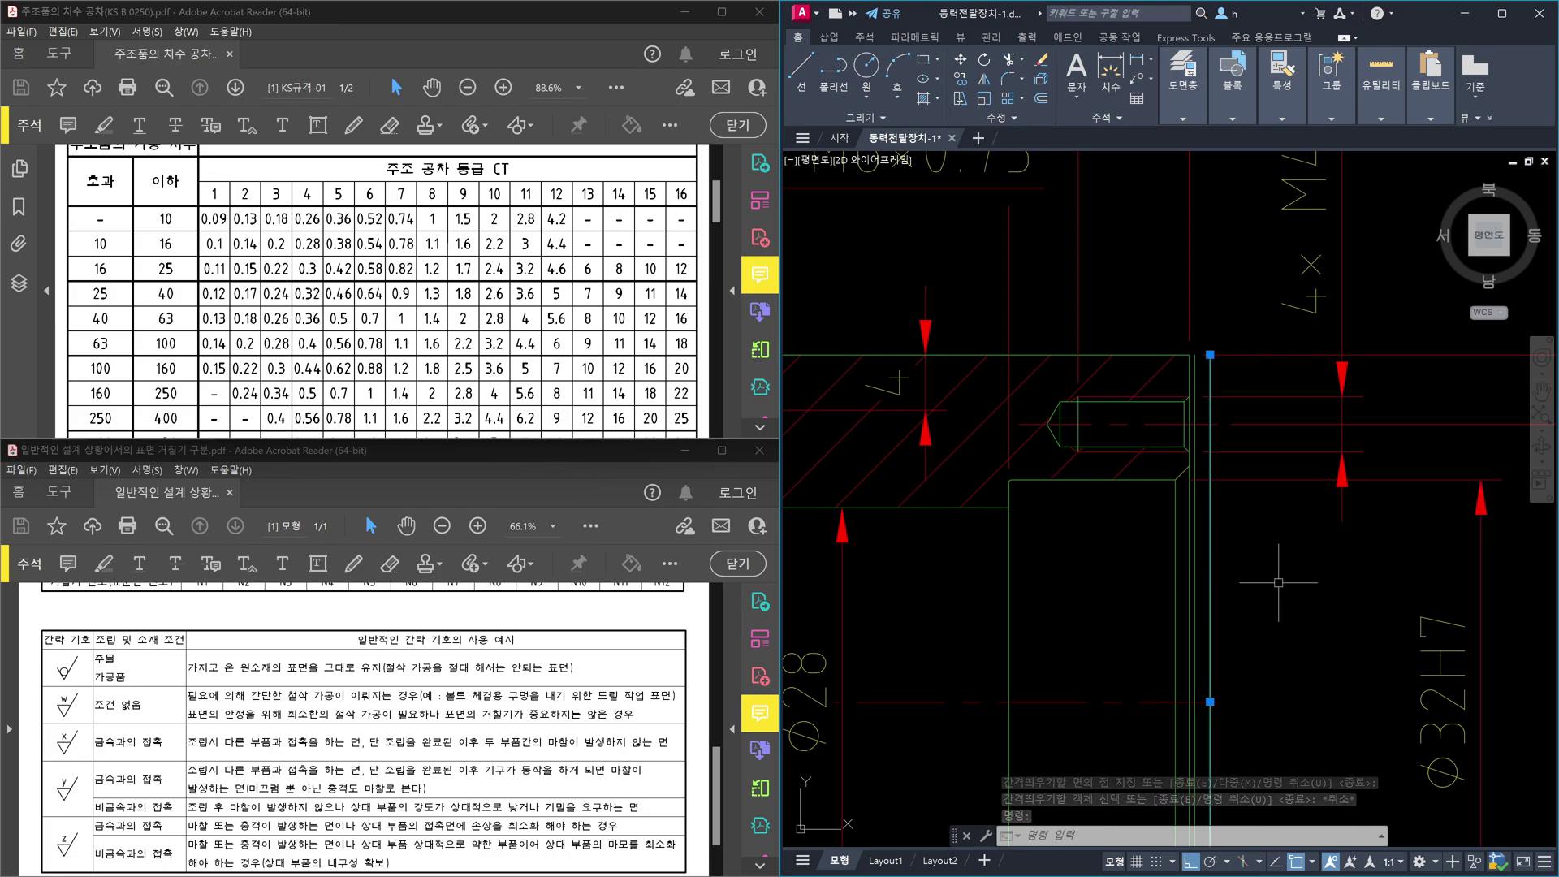
click(1209, 565)
key(Escape)
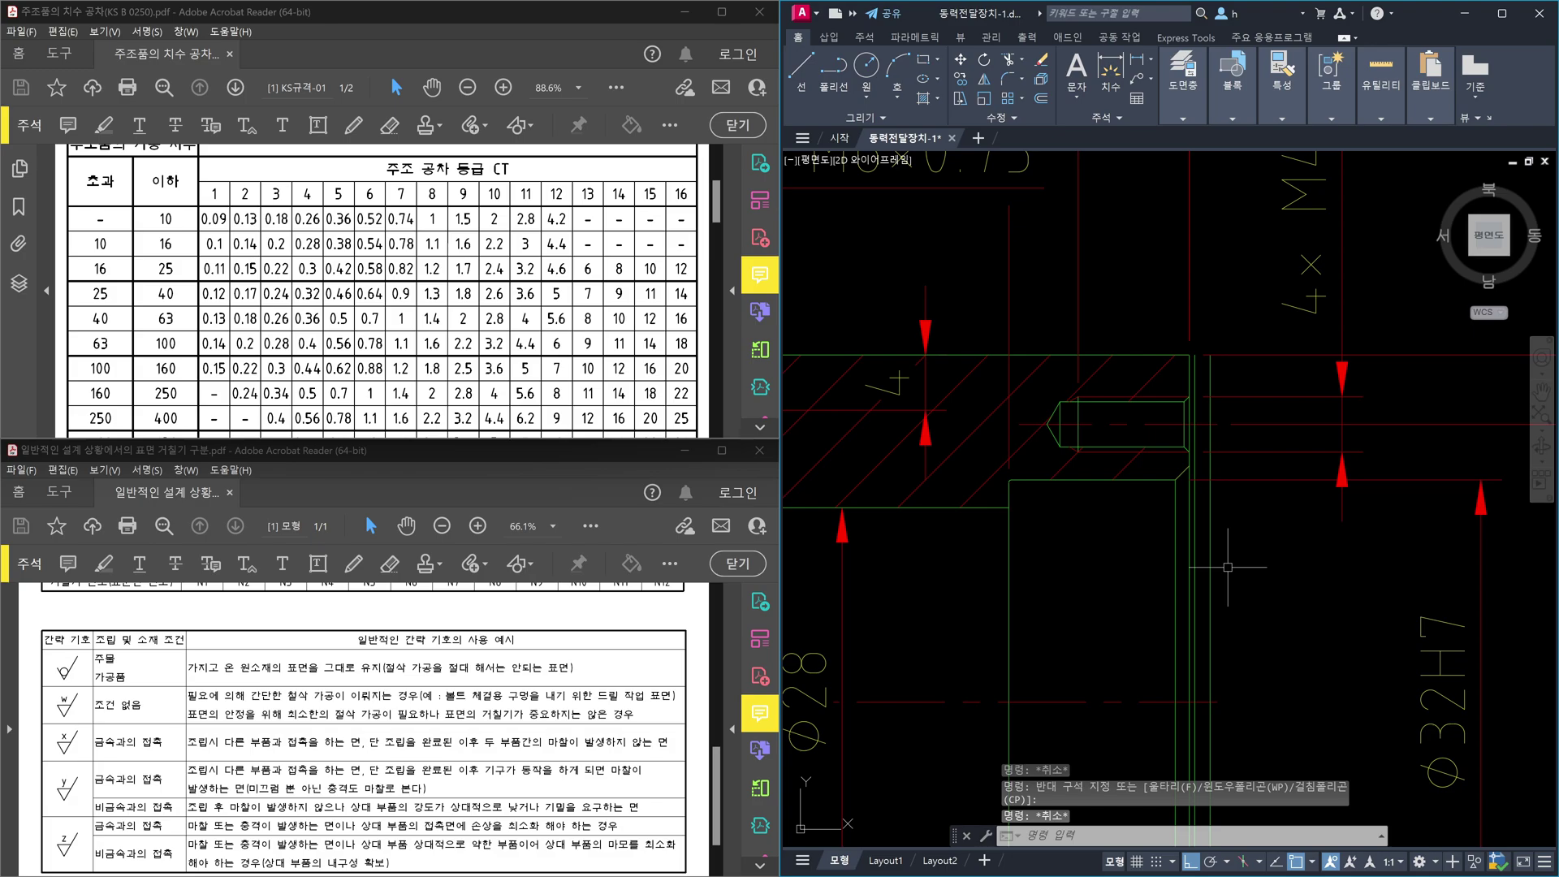
Step: Stretch the chamfered right end of the Ø32H7 bore outward from the machined face to the outermost offset line
scroll(1228, 567, down, 3)
scroll(1230, 605, up, 5)
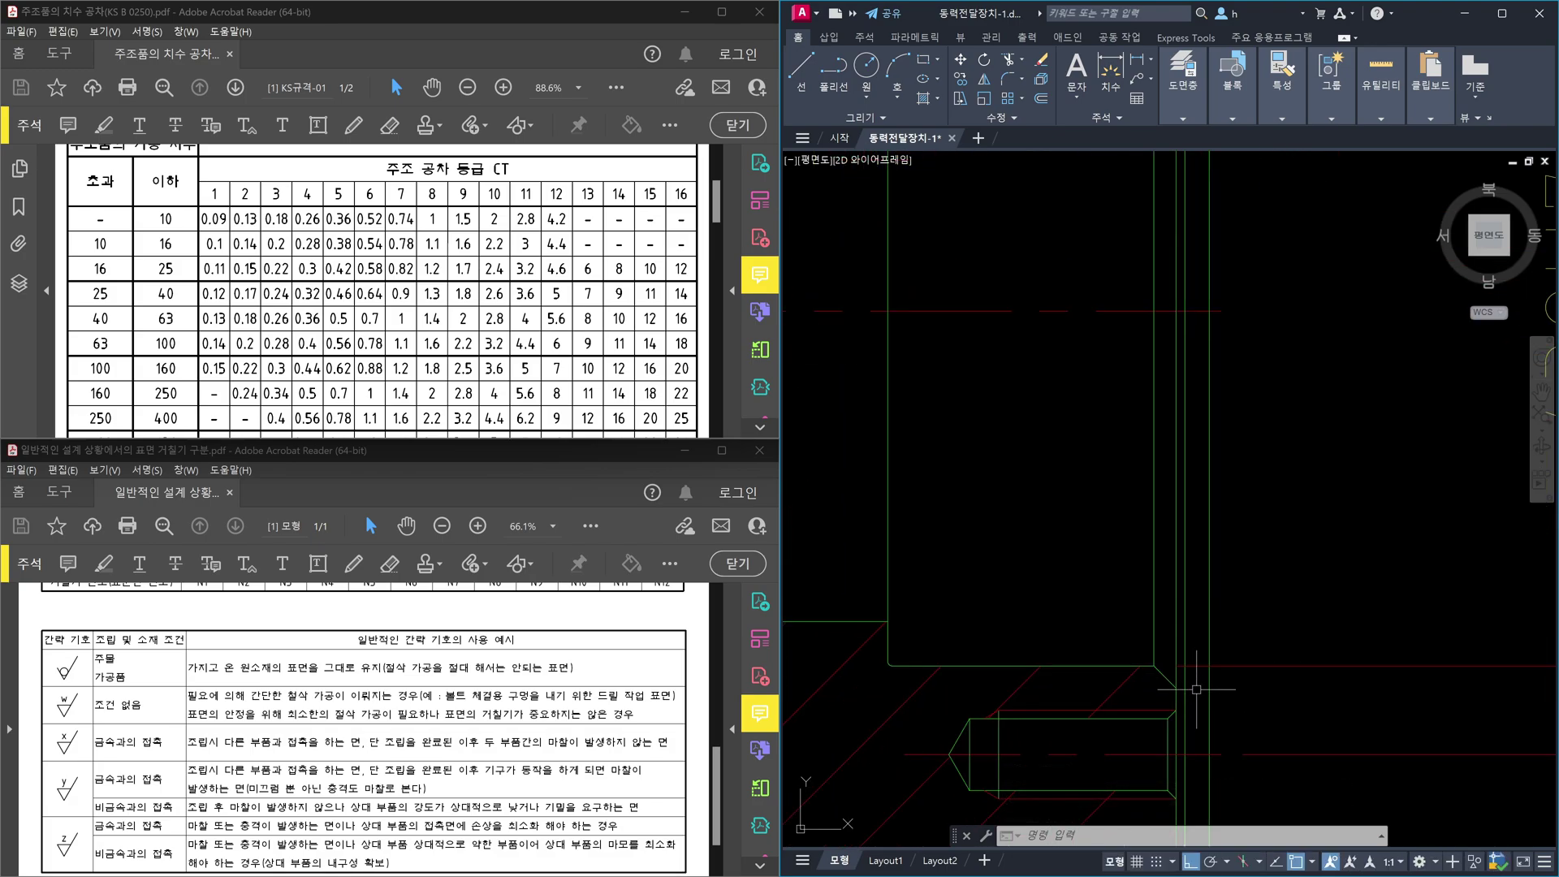
text(s)
key(Return)
click(1196, 690)
scroll(1142, 600, down, 2)
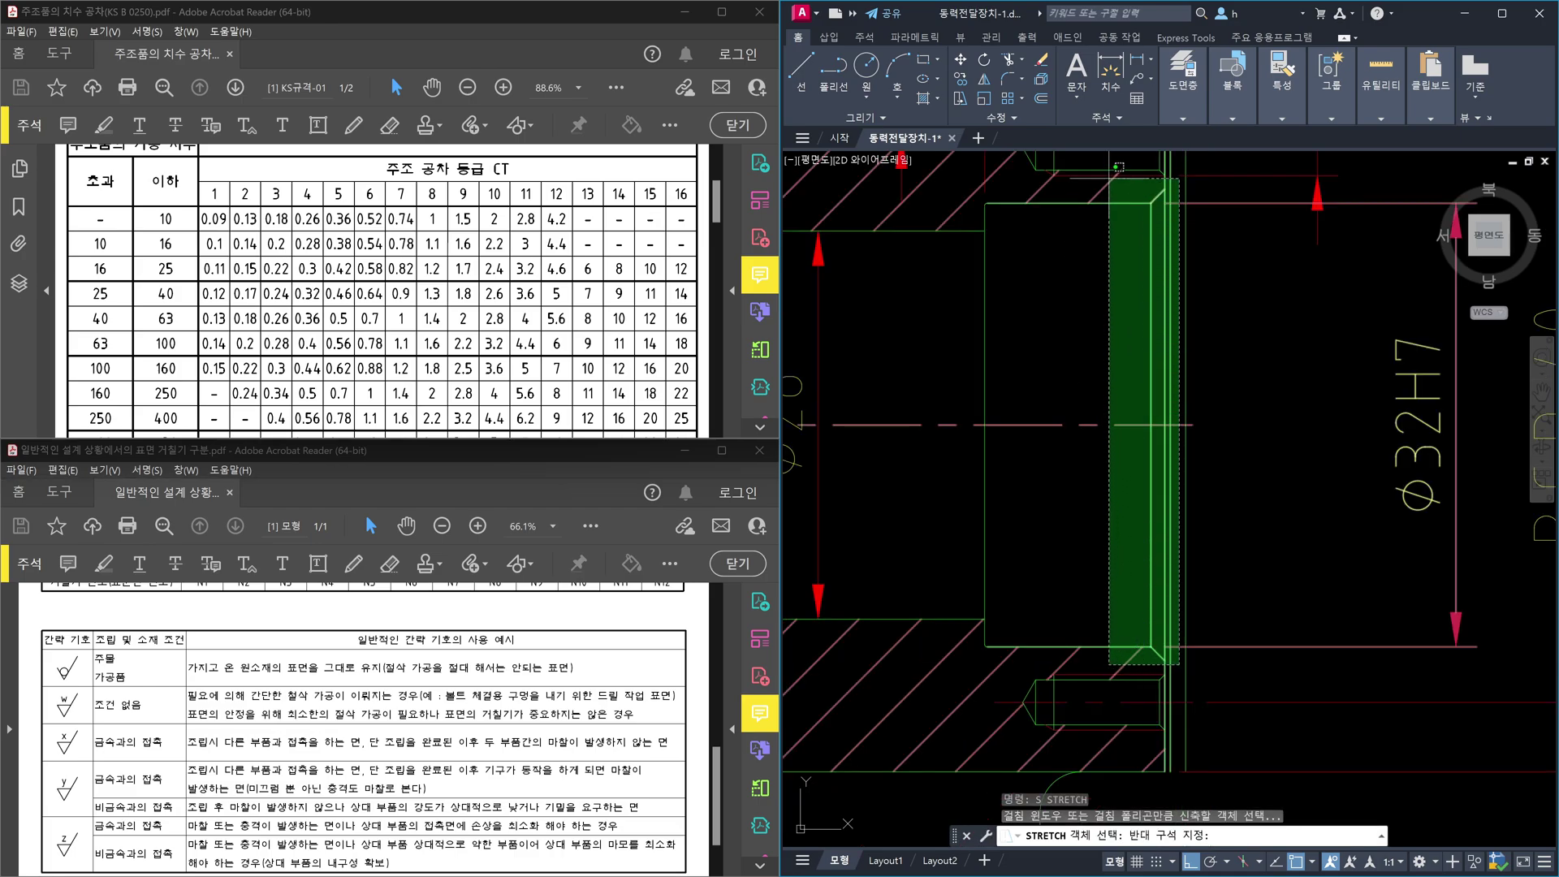
click(1115, 180)
scroll(1115, 181, up, 5)
key(Return)
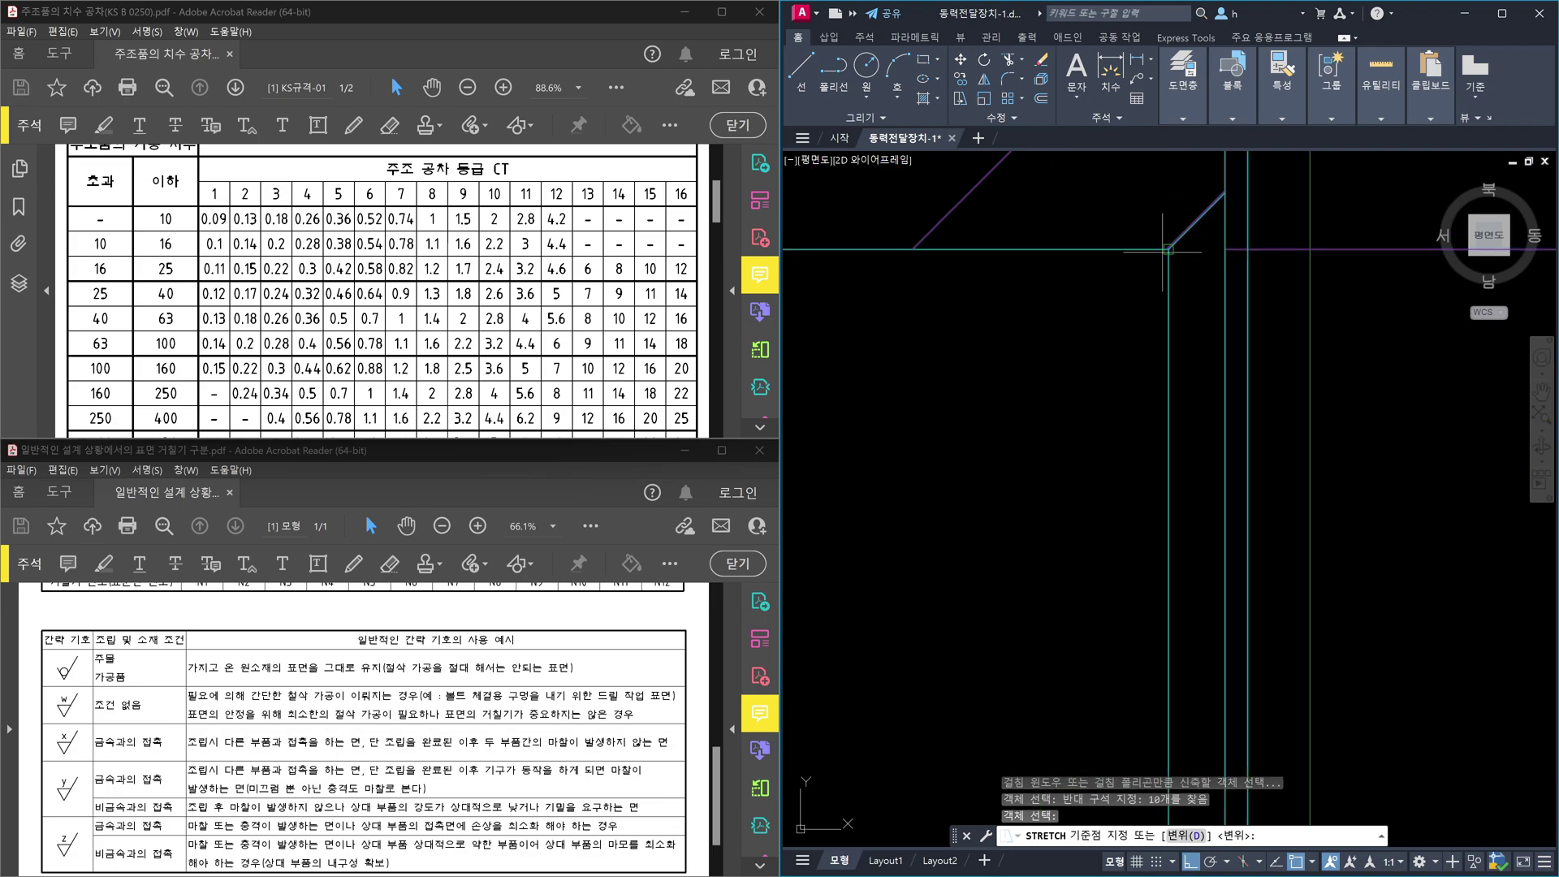
scroll(1225, 467, down, 3)
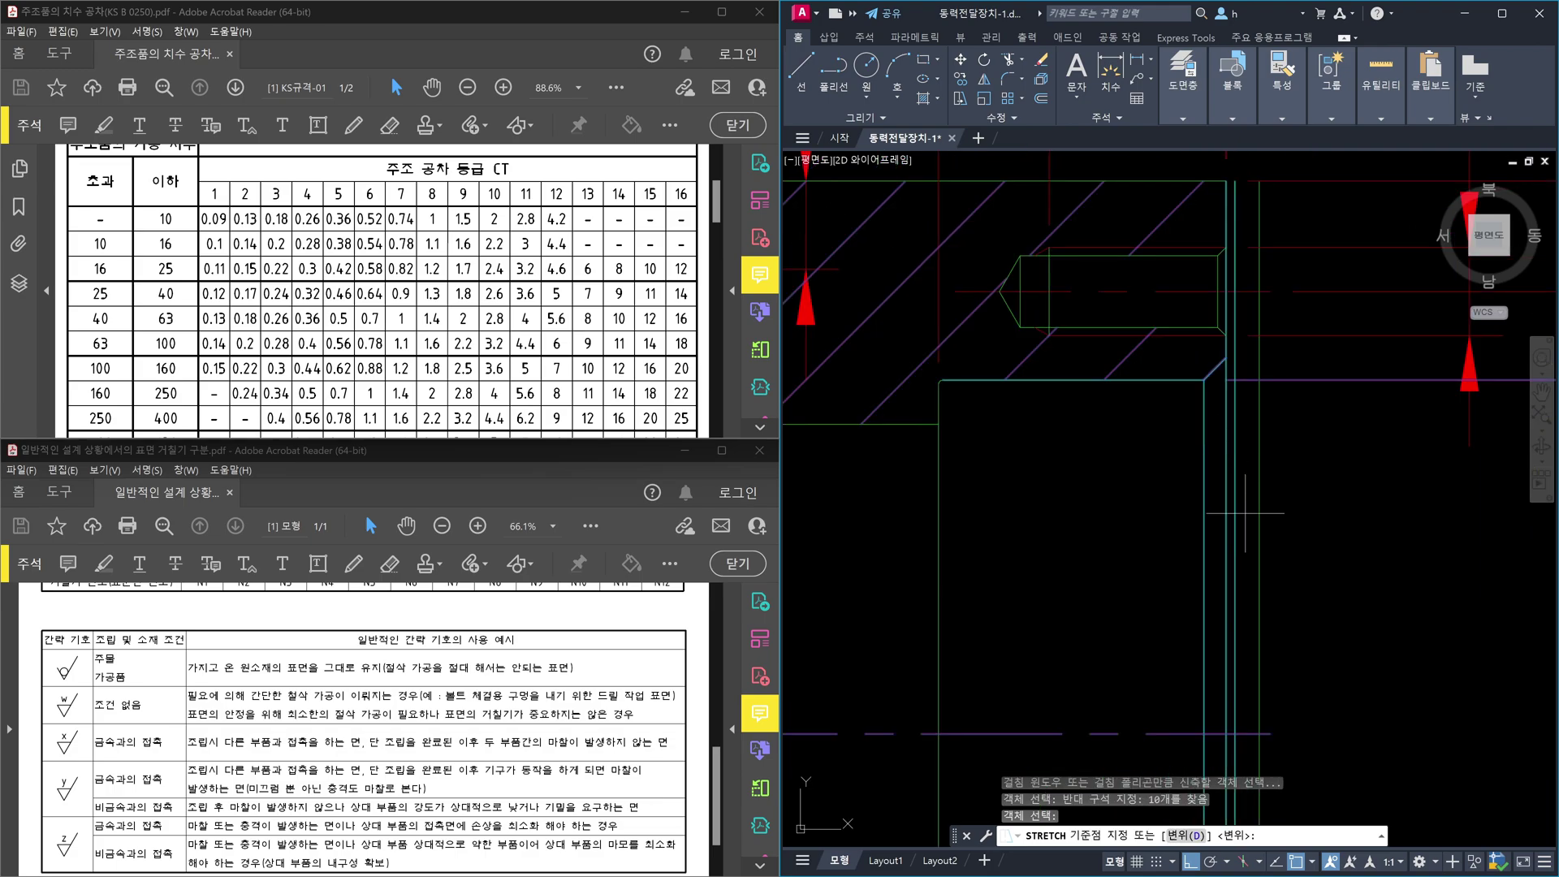
click(1259, 734)
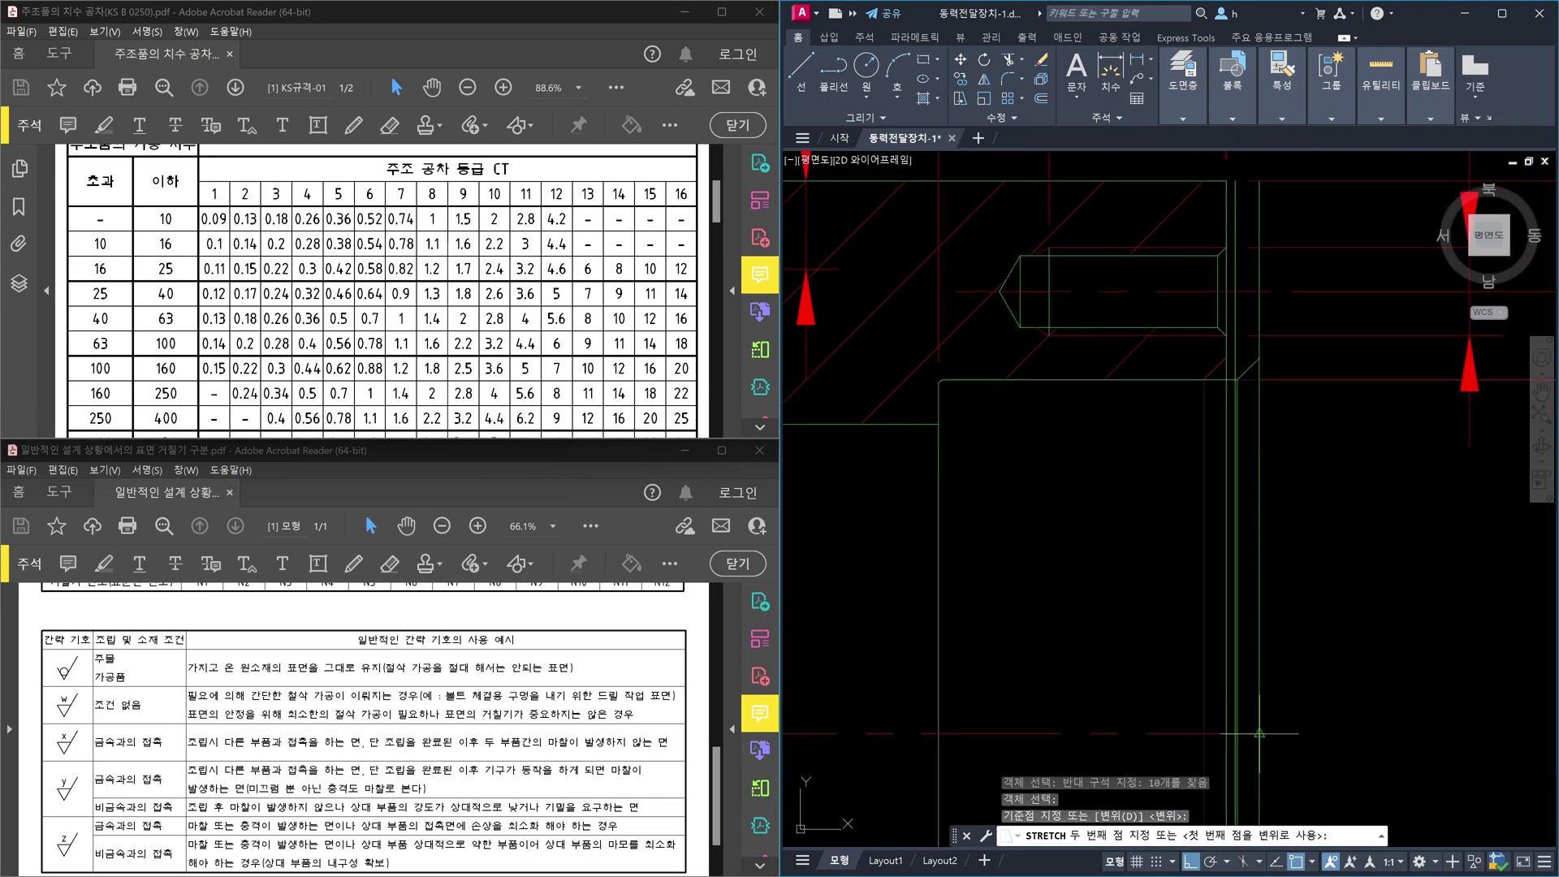
click(1260, 733)
Step: Extend the cylinder's upper and lower outlines to the outermost right end line, joining them in square corners with Fillet
scroll(1359, 601, down, 3)
scroll(1248, 443, up, 3)
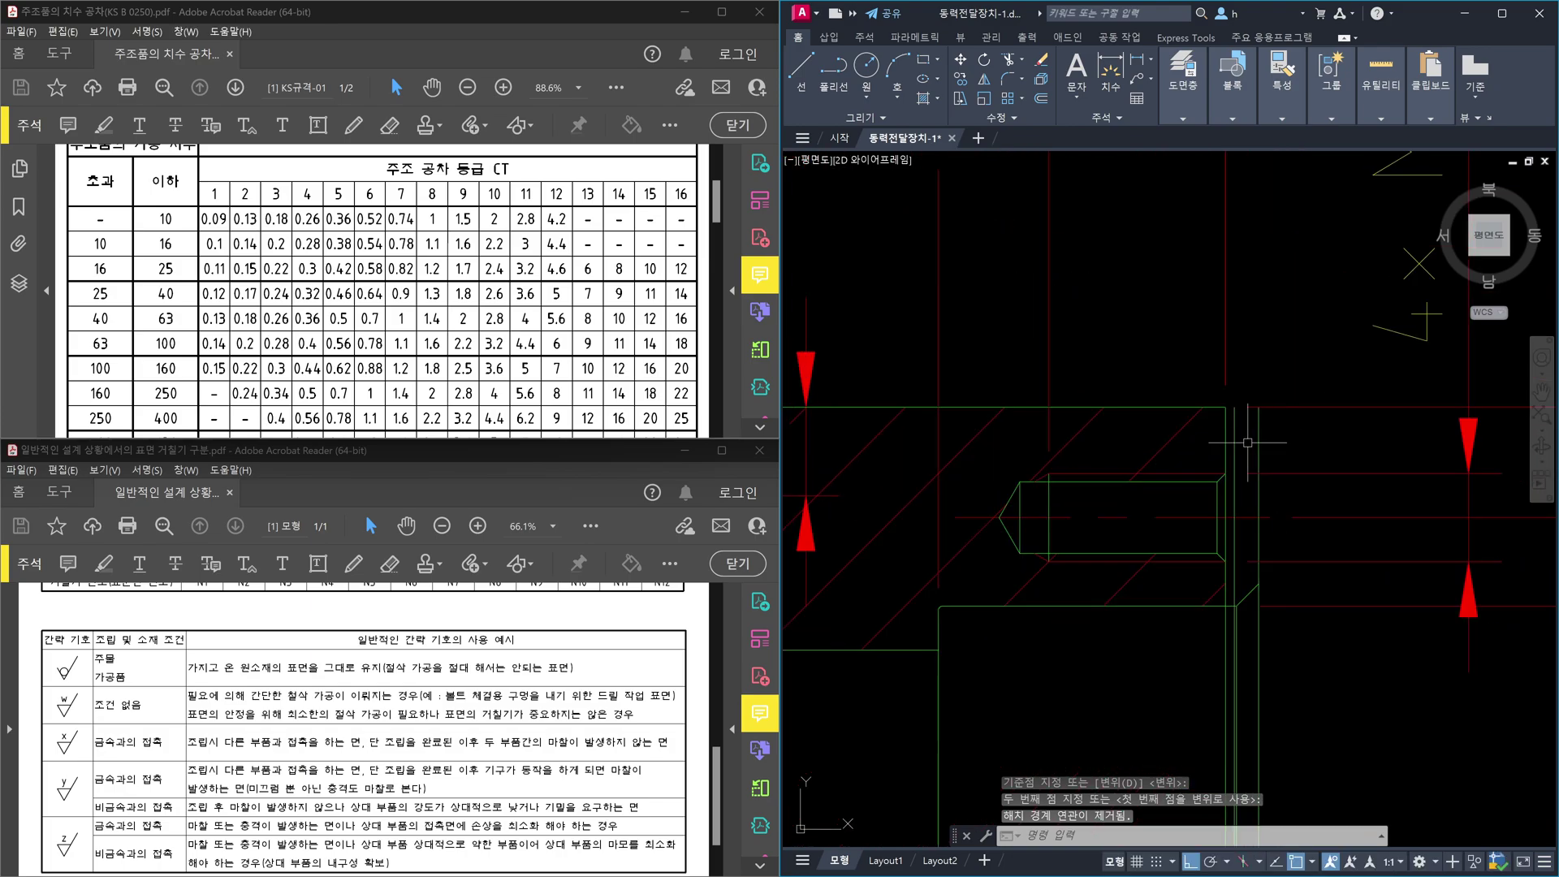
text(f)
key(Return)
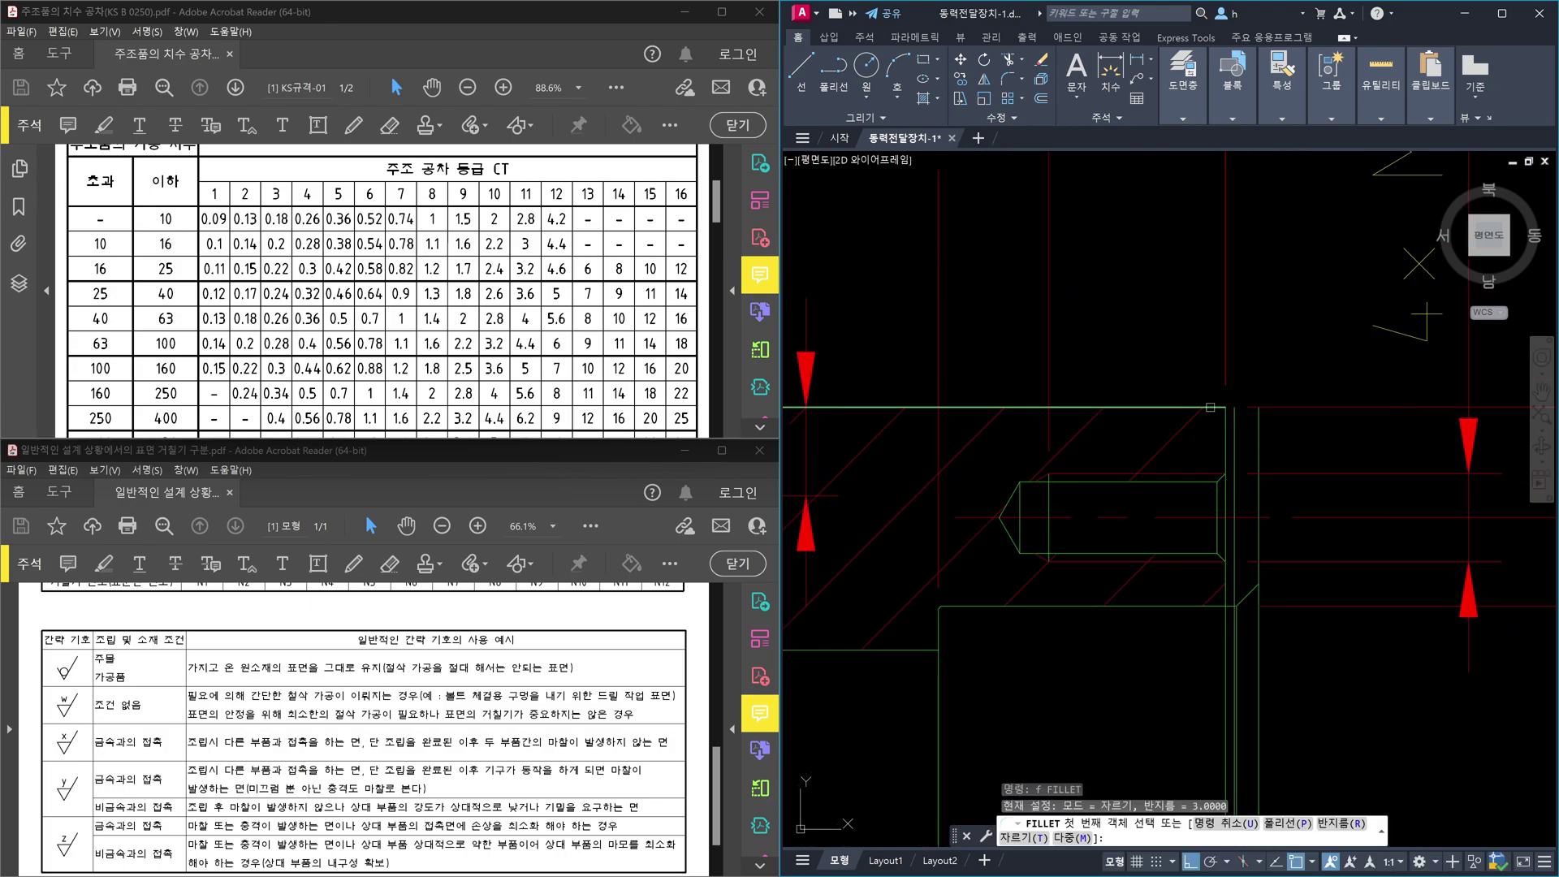
click(1214, 404)
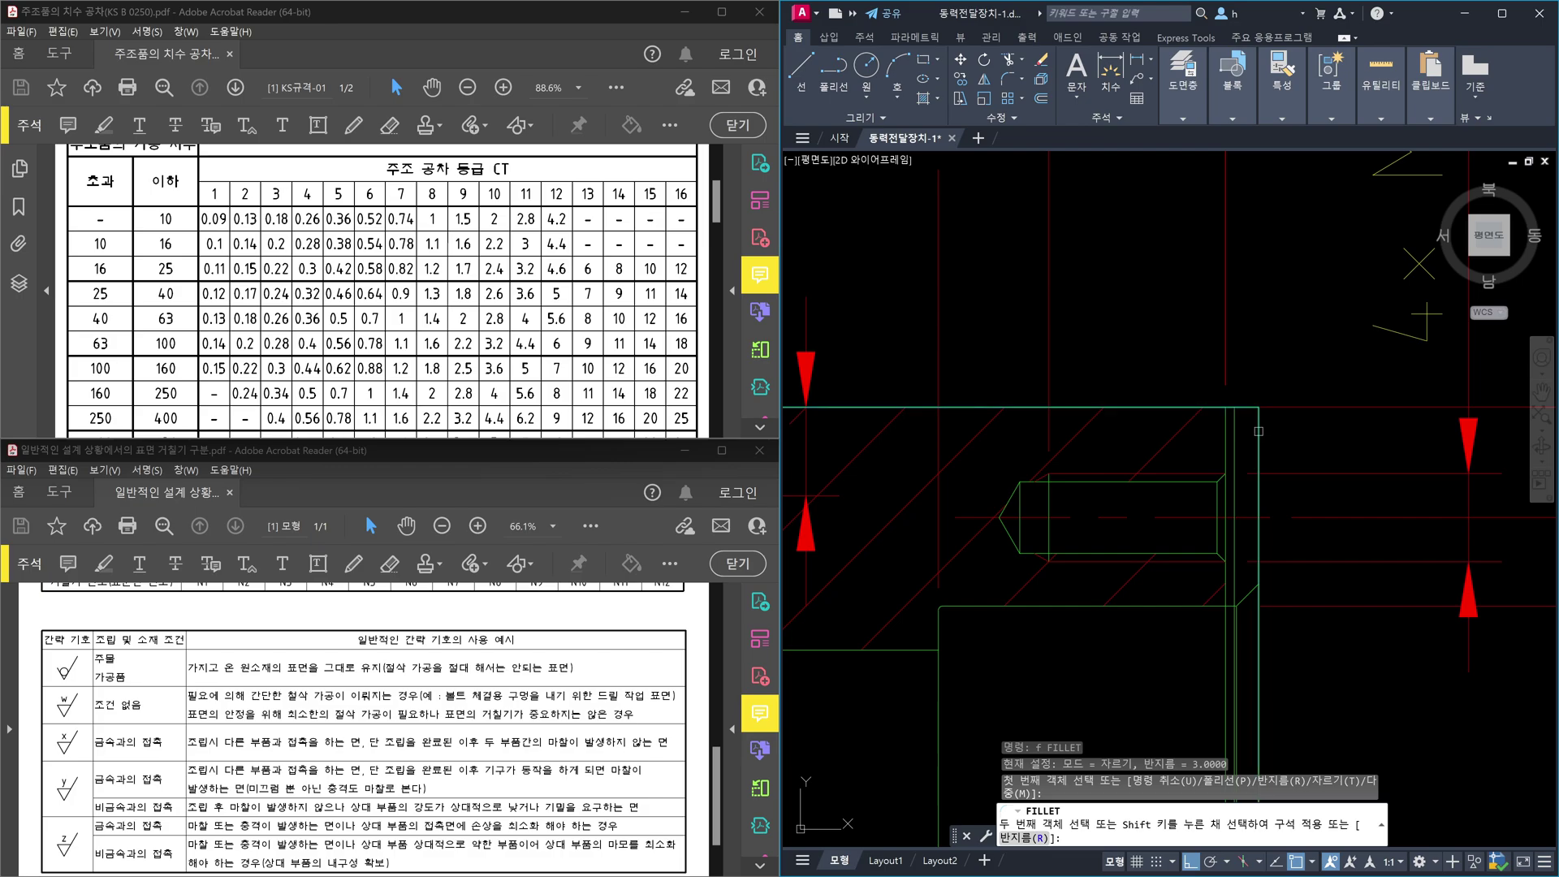
scroll(1262, 437, down, 6)
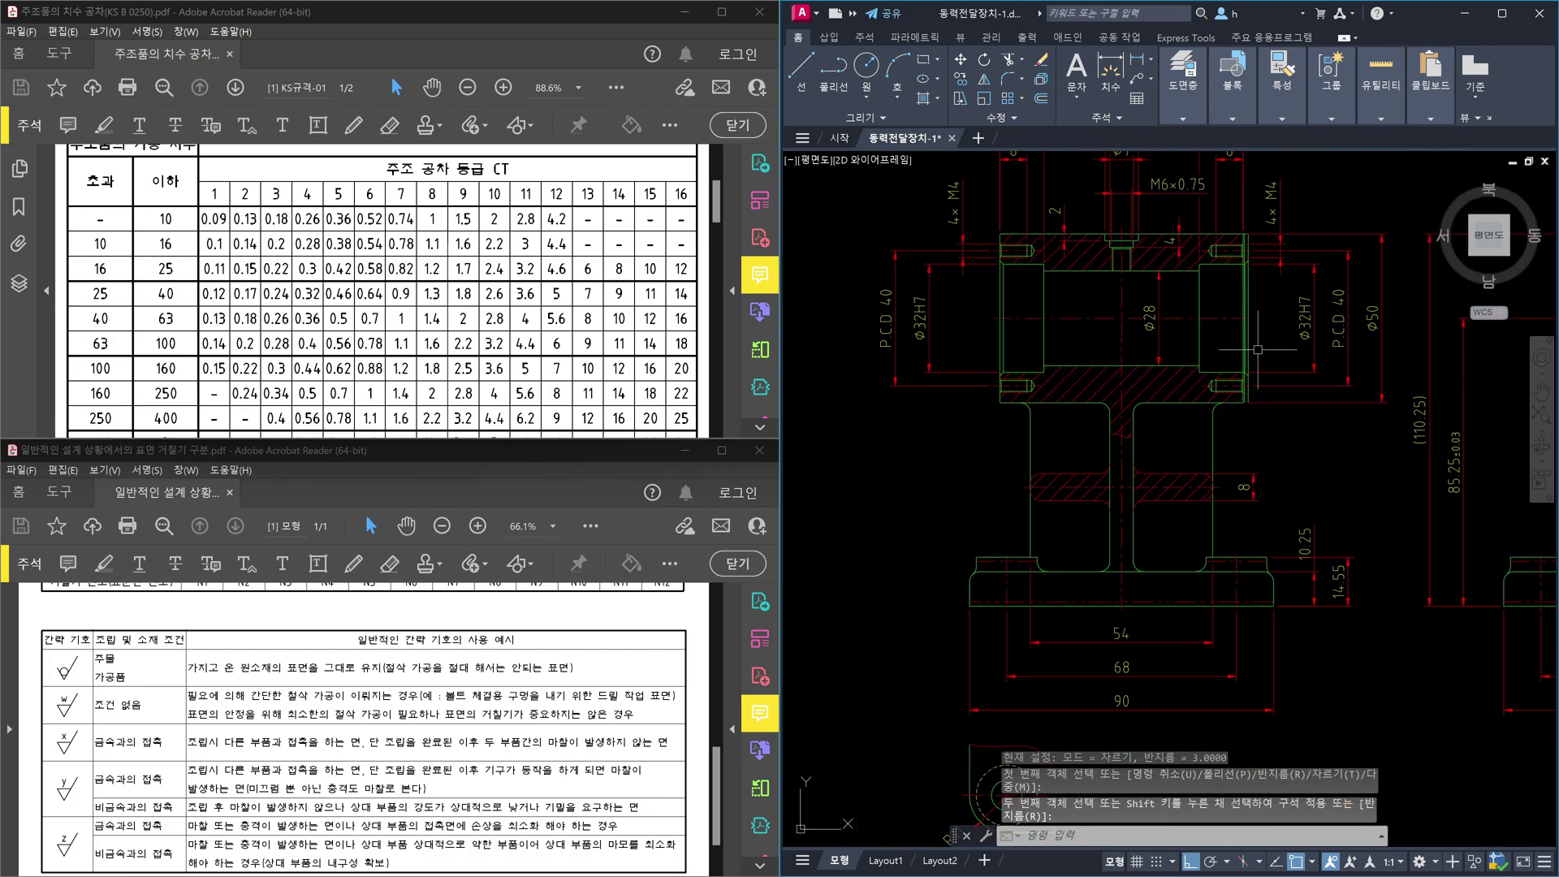
scroll(1247, 398, up, 4)
key(Return)
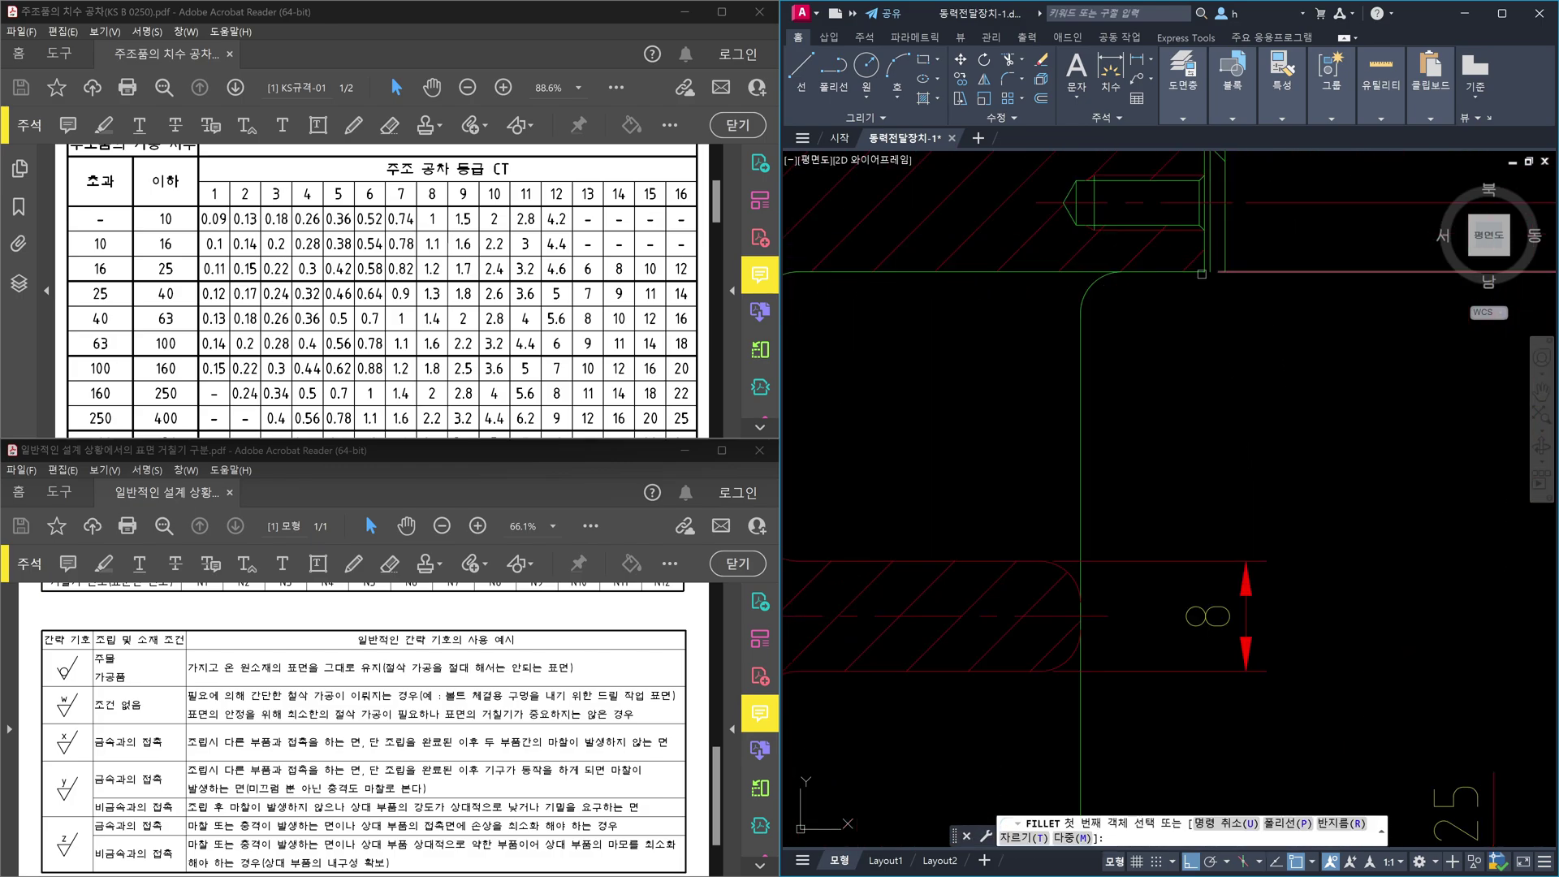
click(1198, 272)
click(1219, 260)
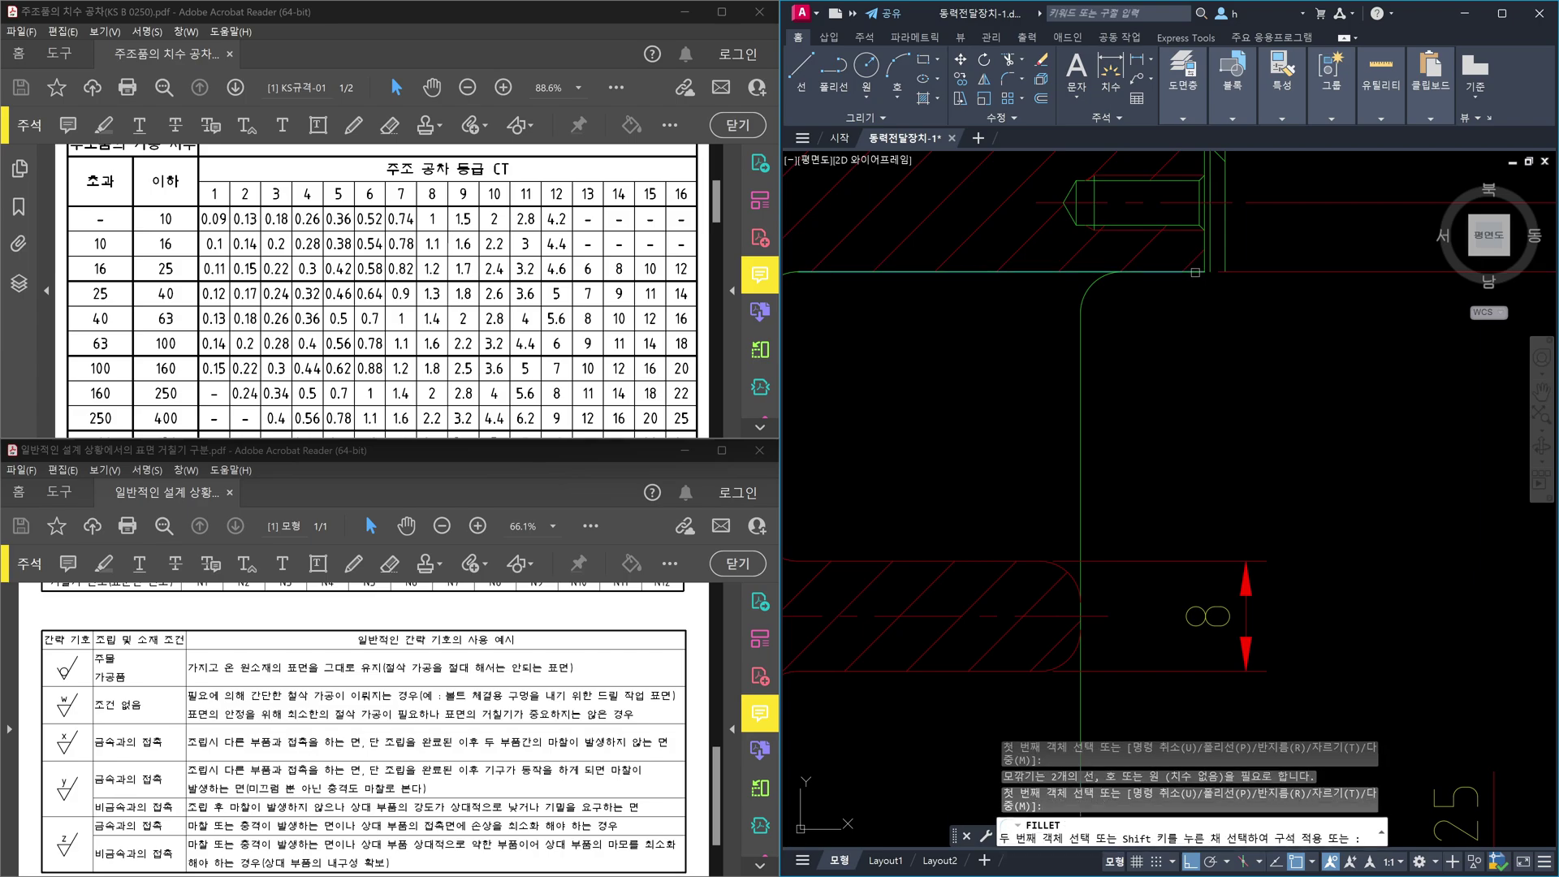
key(Escape)
Step: Highlight the two inner vertical lines behind the new right end face, and clear the selection
scroll(1210, 325, down, 4)
scroll(1205, 341, up, 8)
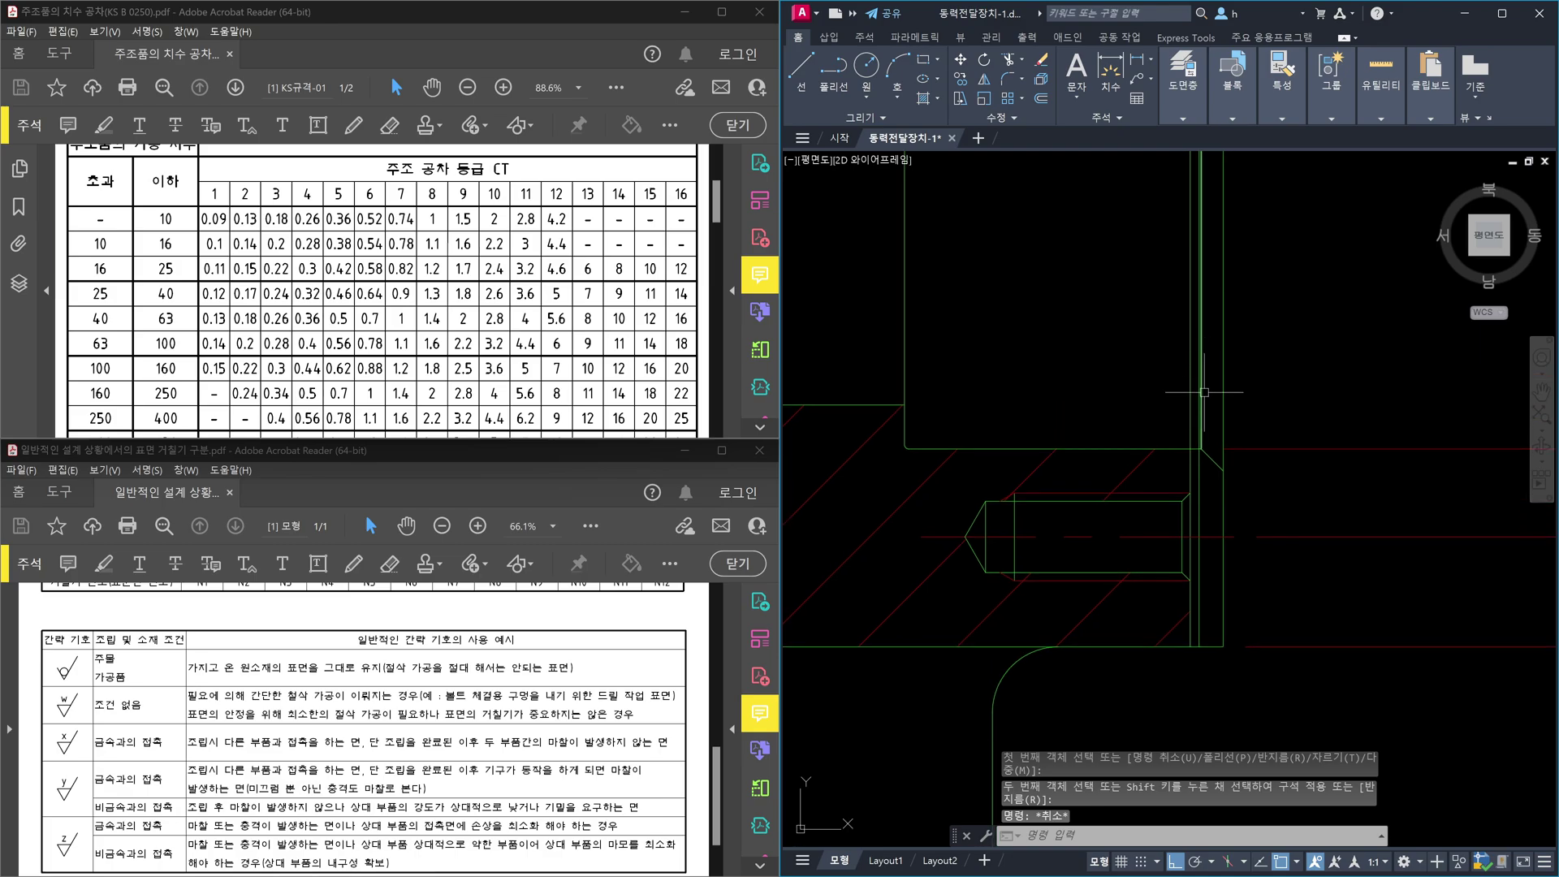
click(1147, 559)
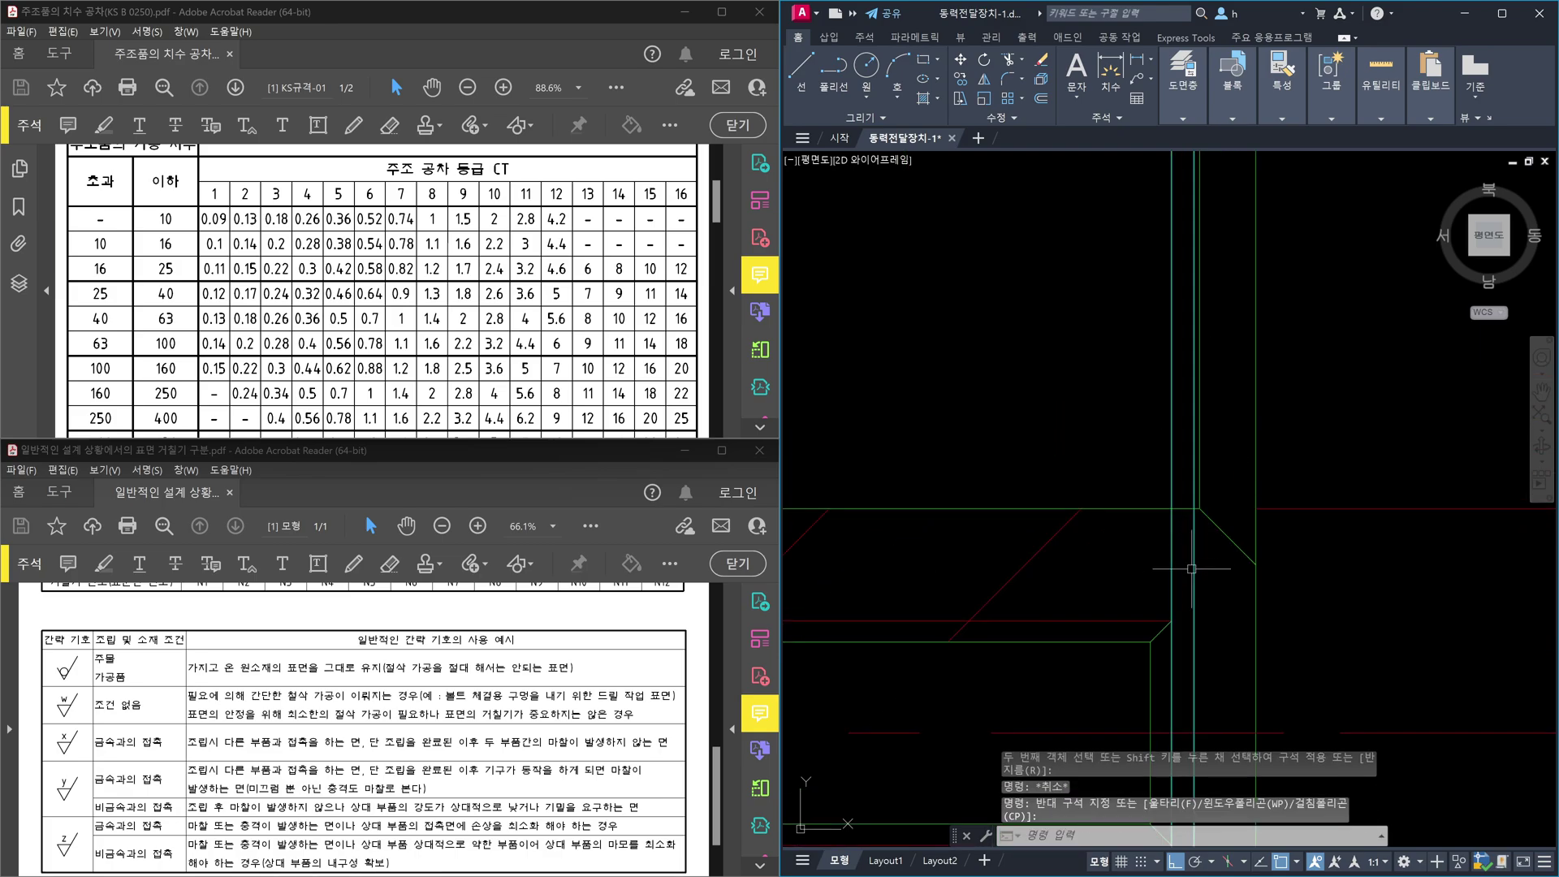
click(1145, 559)
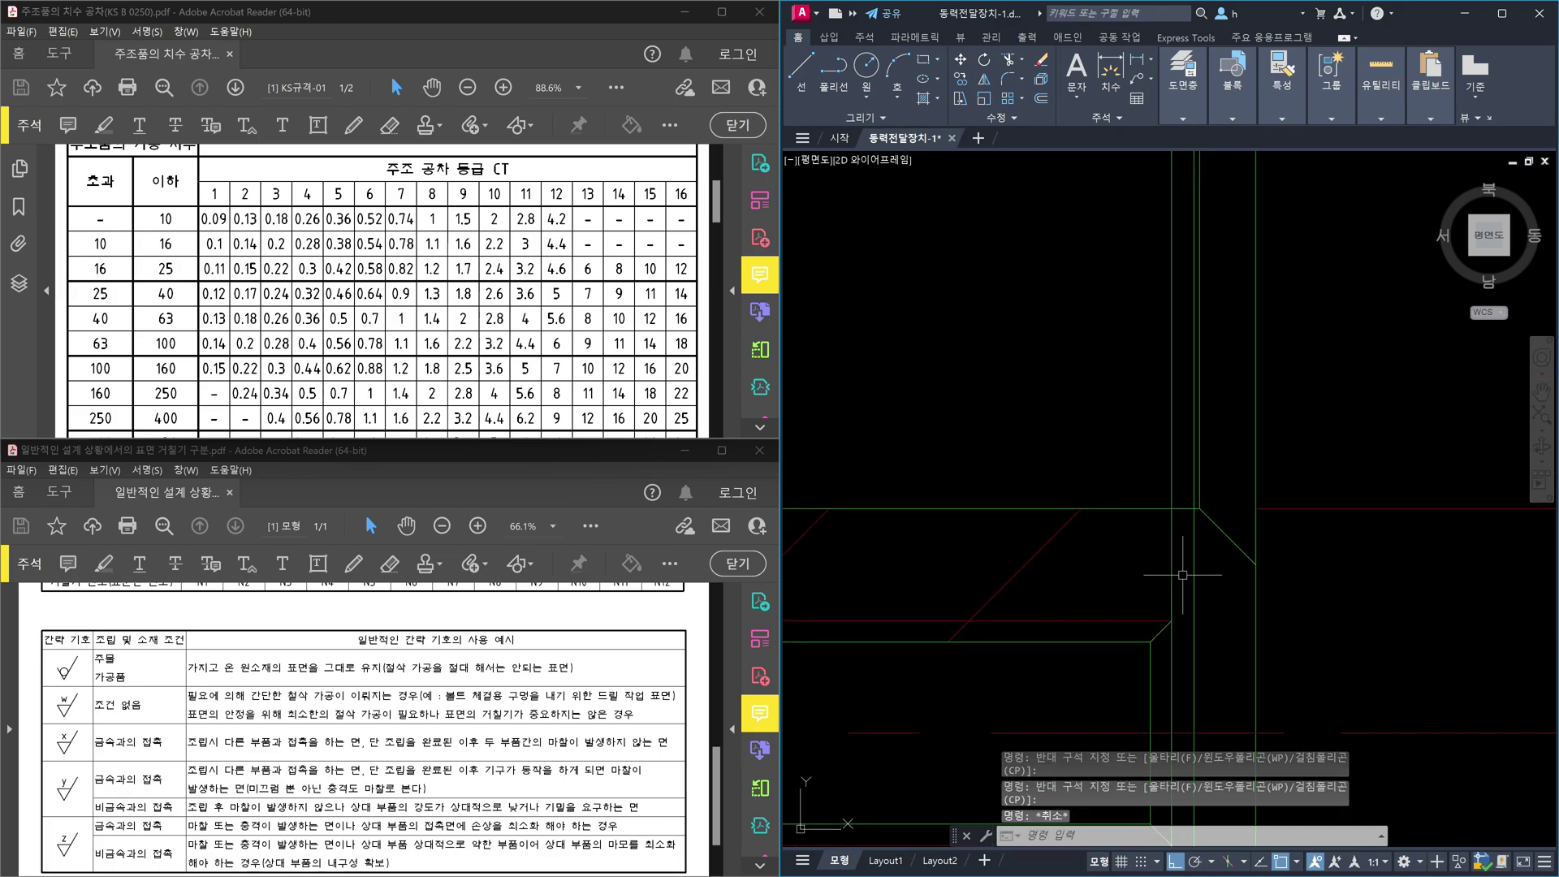
key(Escape)
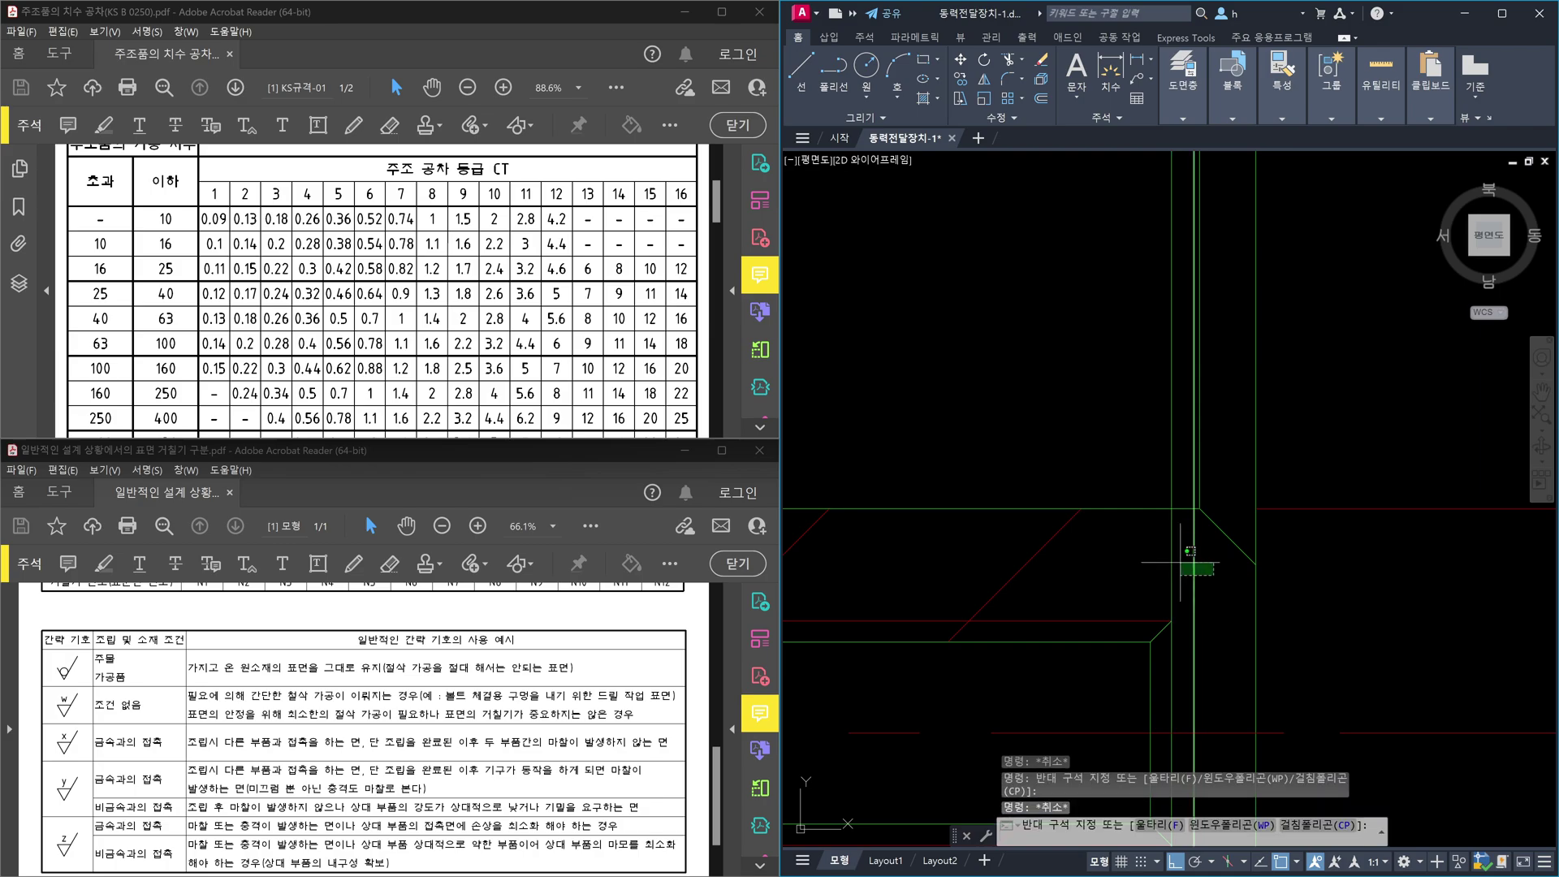
Step: Try to match the base pad's dash-dot line to the properties of an inner end-face line, and undo it
click(1180, 562)
click(1199, 569)
scroll(1201, 574, up, 2)
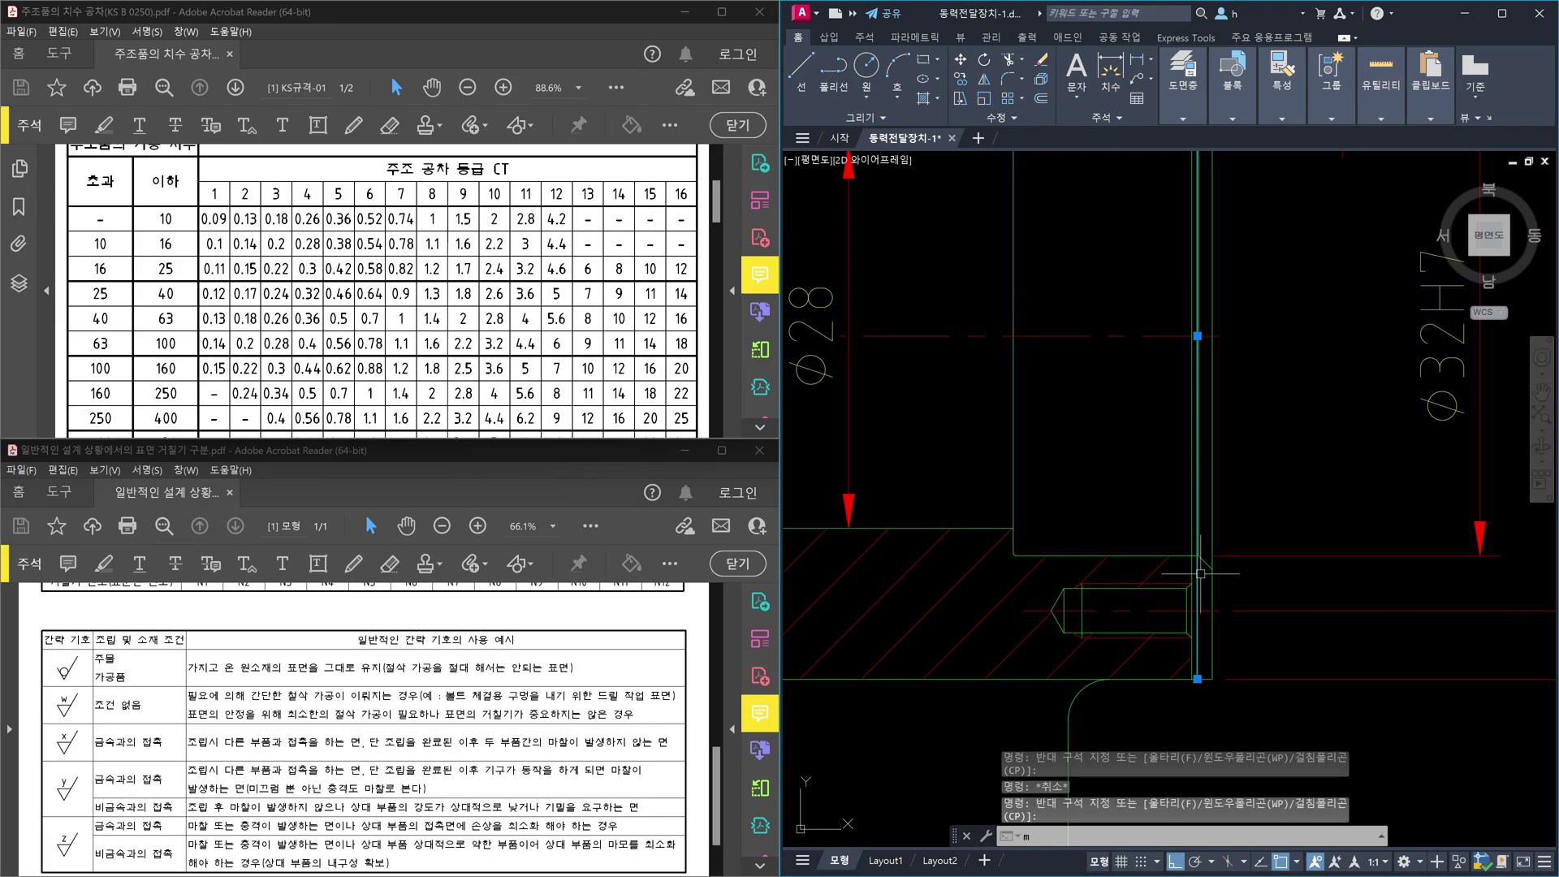
text(ma)
key(Return)
scroll(1199, 632, down, 3)
scroll(1222, 514, up, 5)
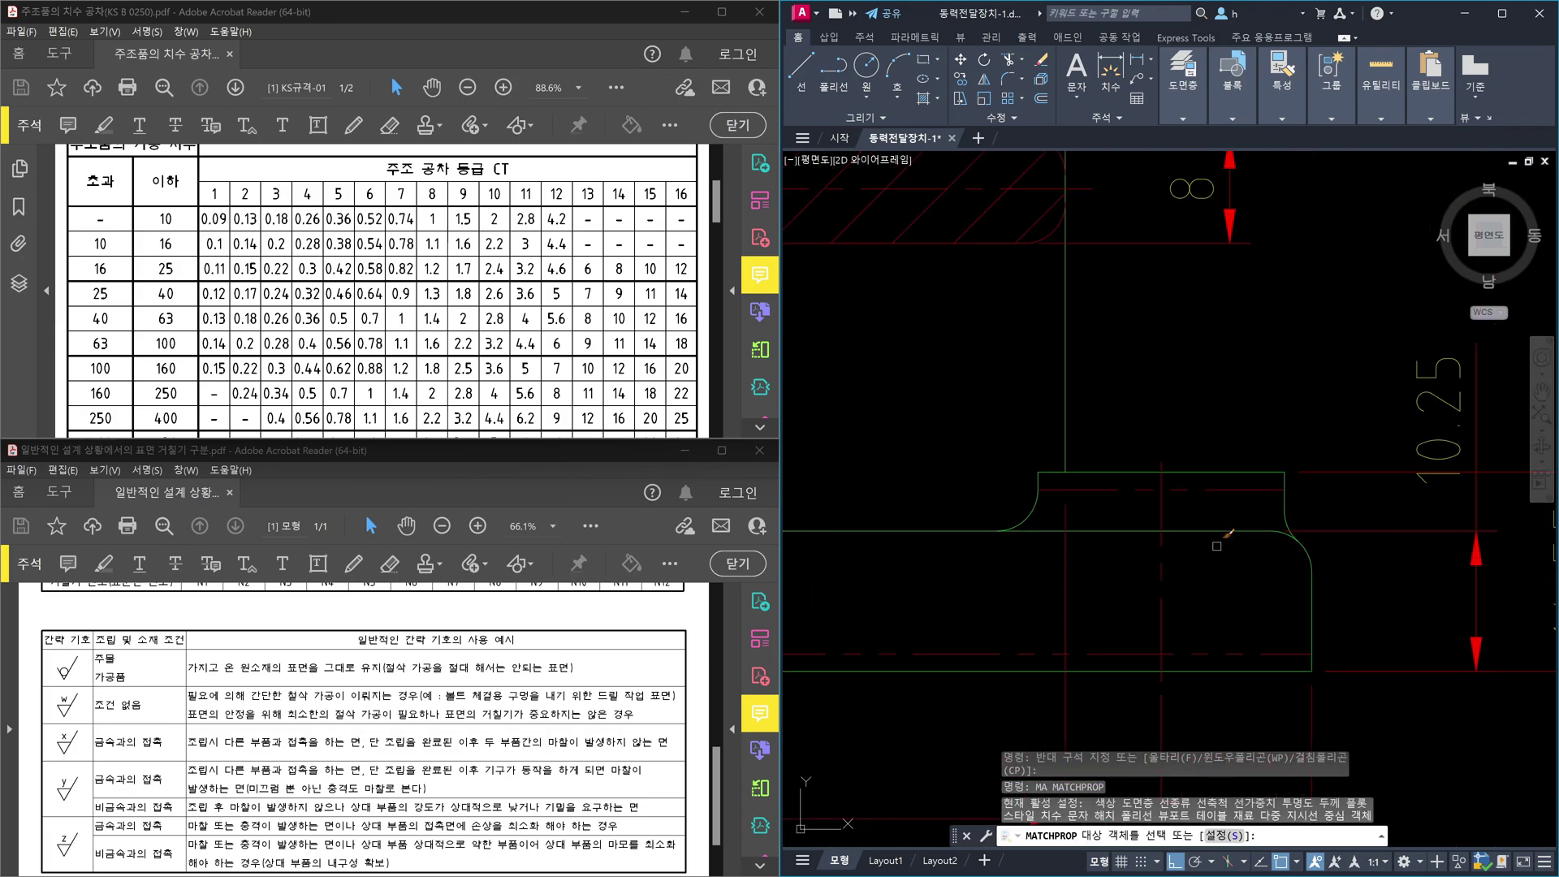
click(1216, 491)
key(Escape)
key(Escape)
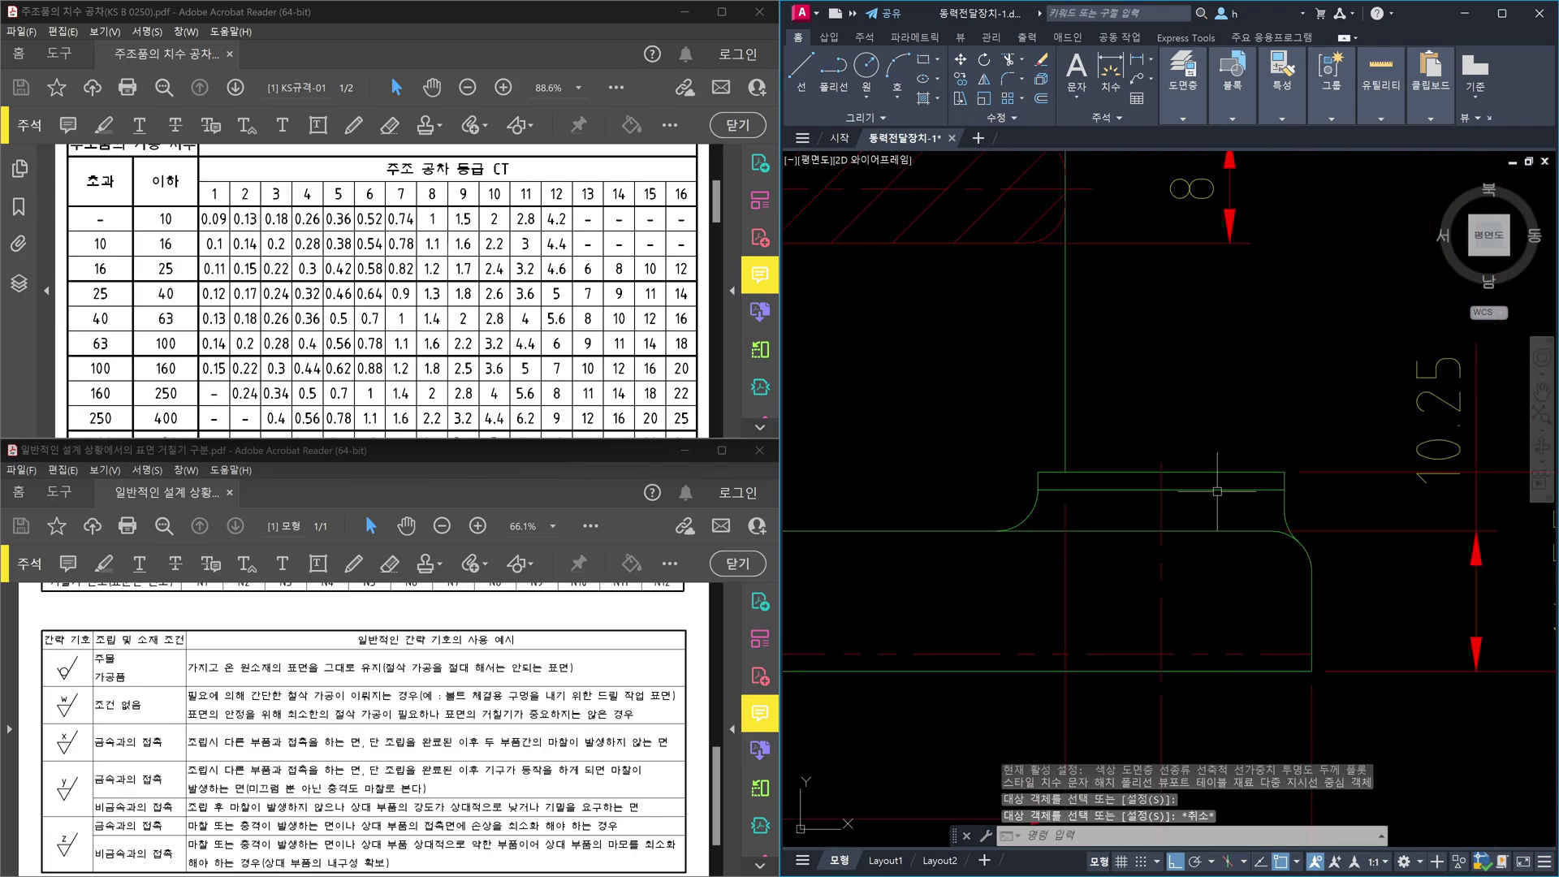
key(ctrl+z)
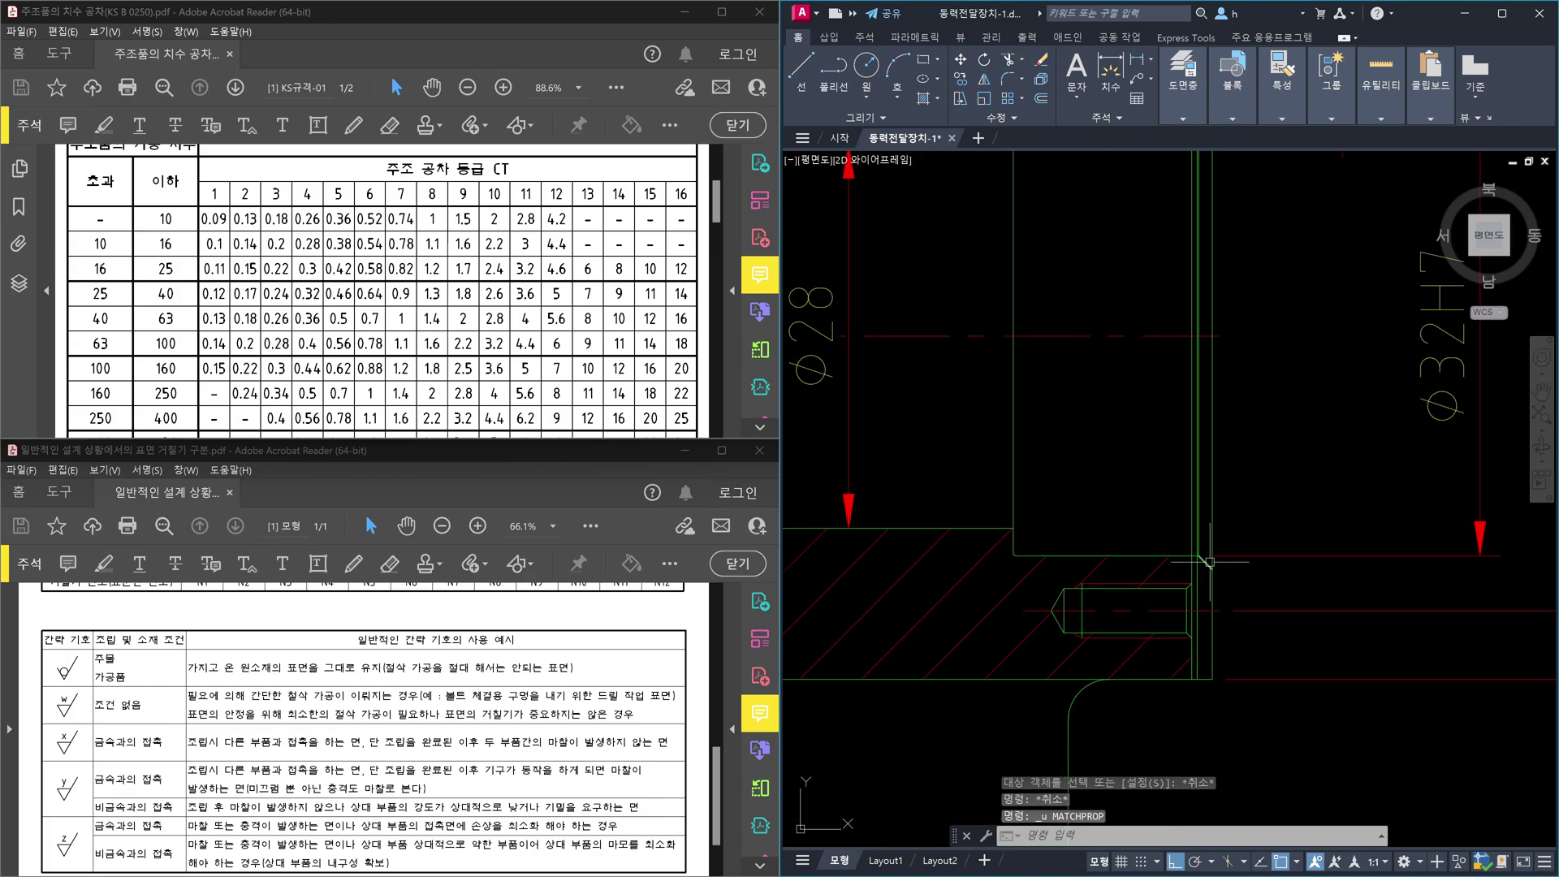
scroll(1219, 559, down, 5)
scroll(1221, 612, up, 5)
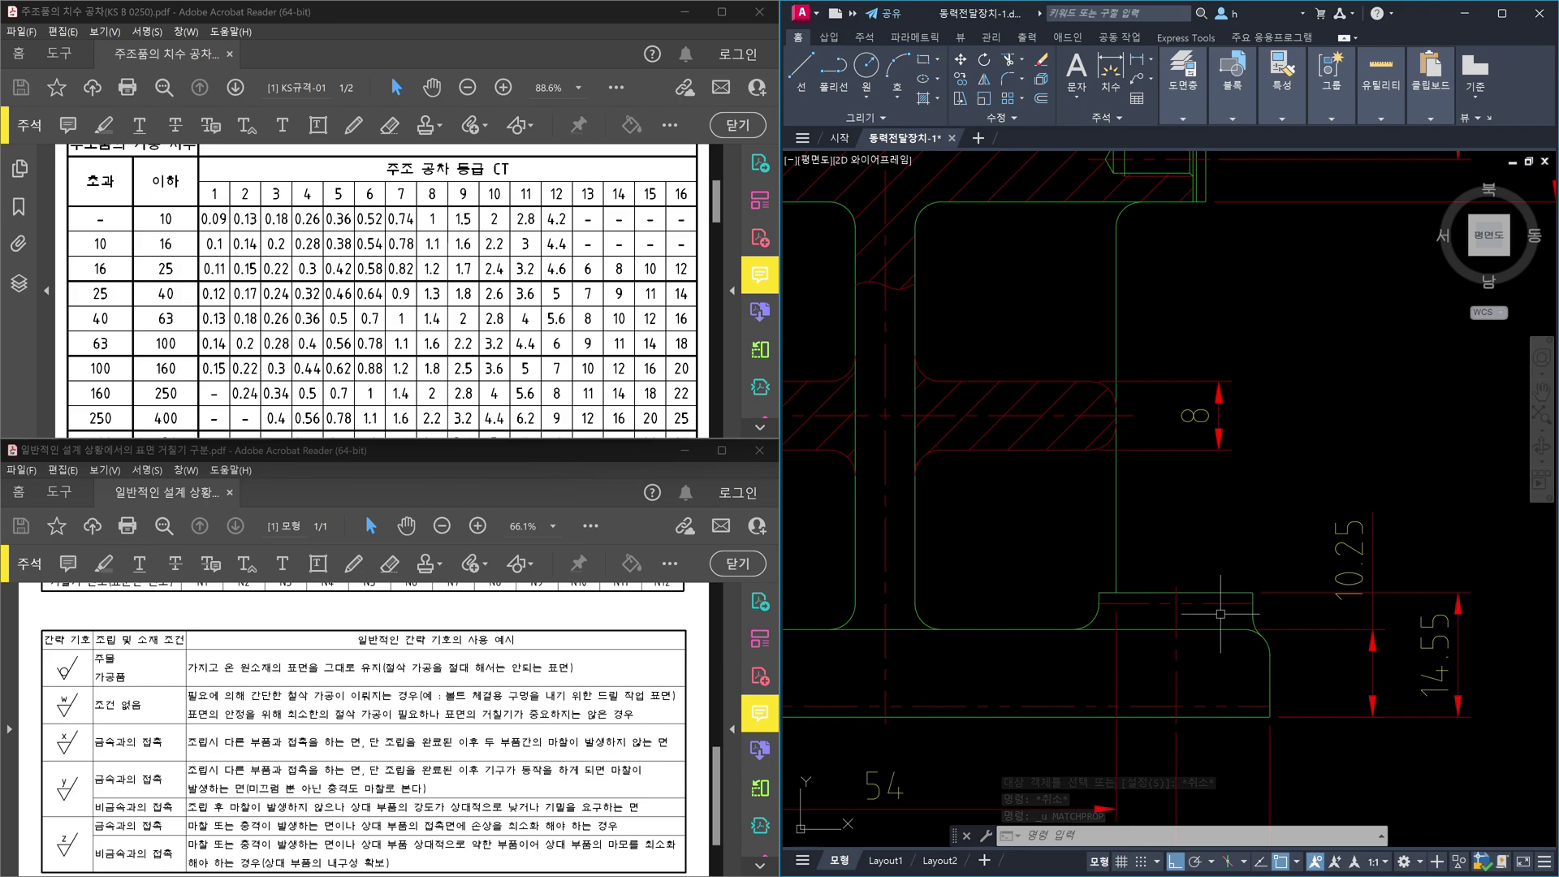
text(m)
key(Return)
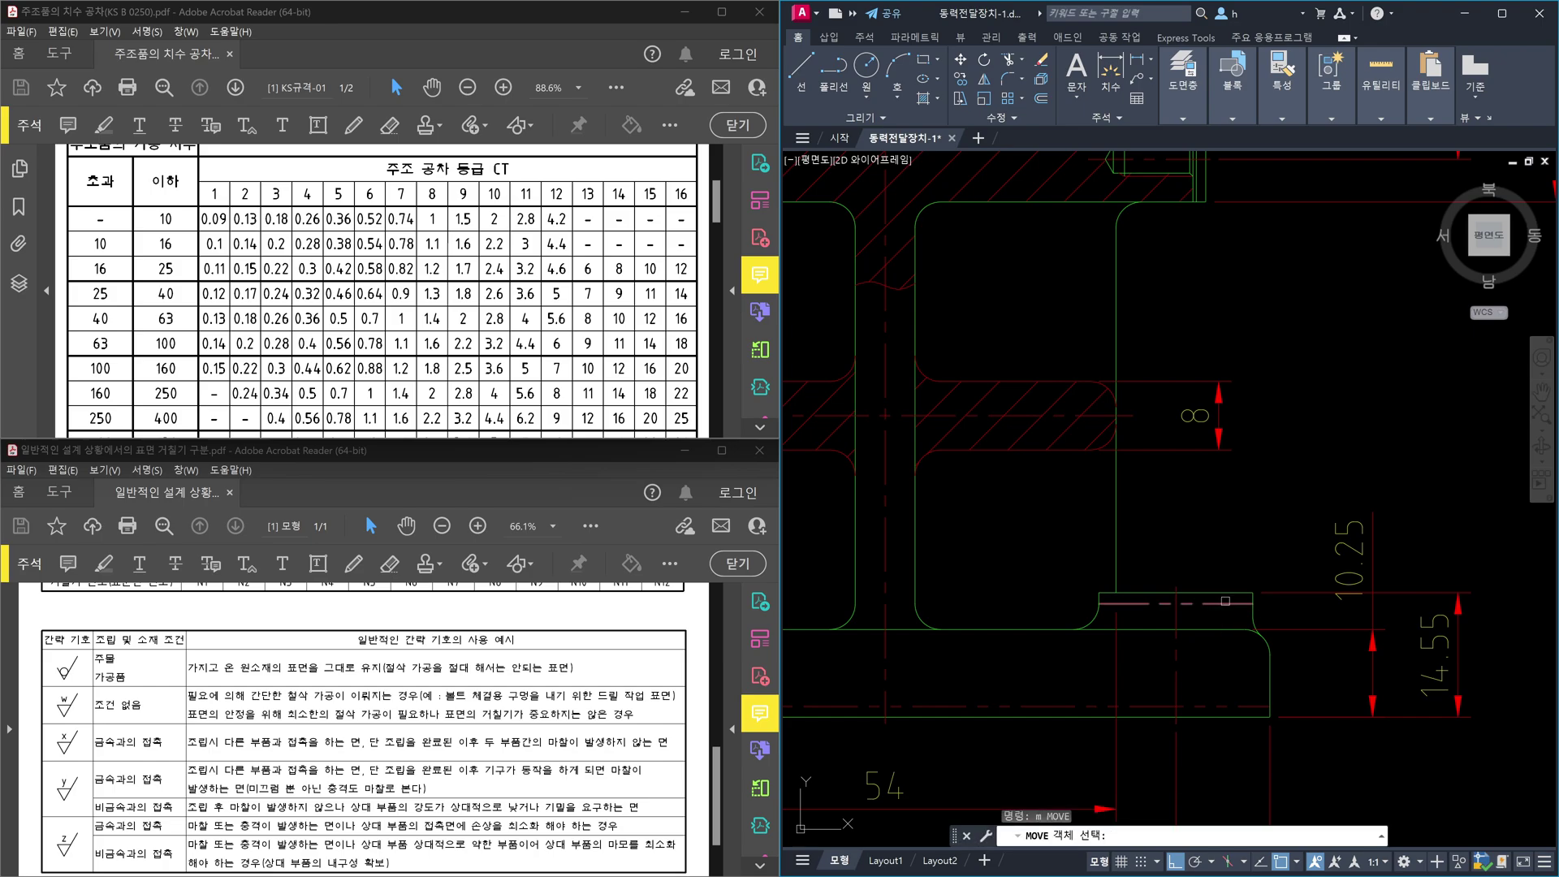
click(1226, 601)
scroll(1230, 581, down, 4)
scroll(1222, 379, up, 4)
scroll(1201, 396, up, 2)
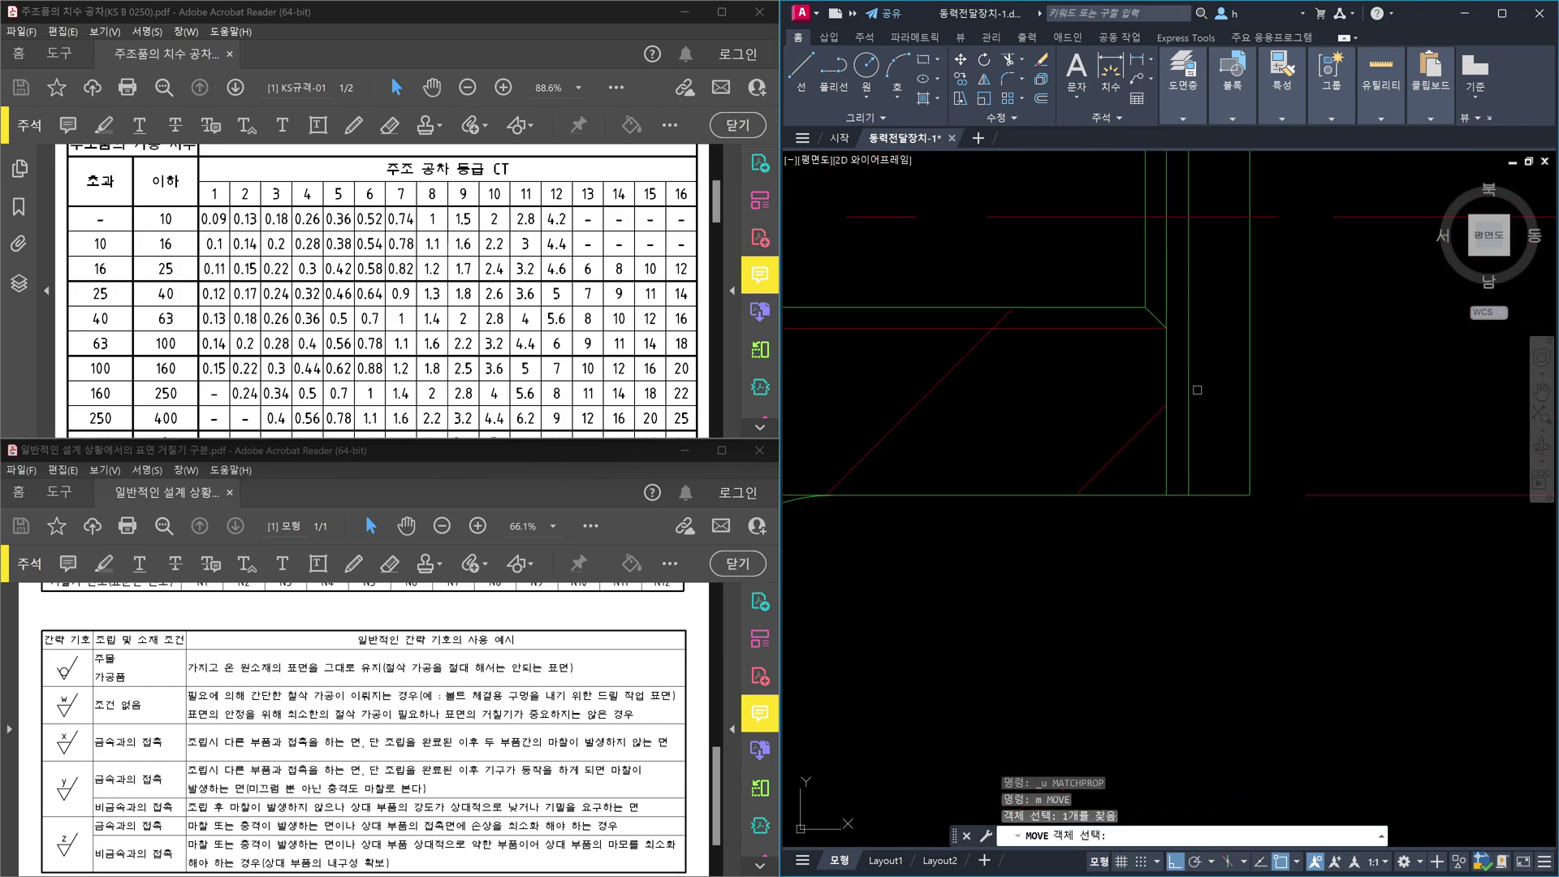
click(1206, 387)
click(1129, 384)
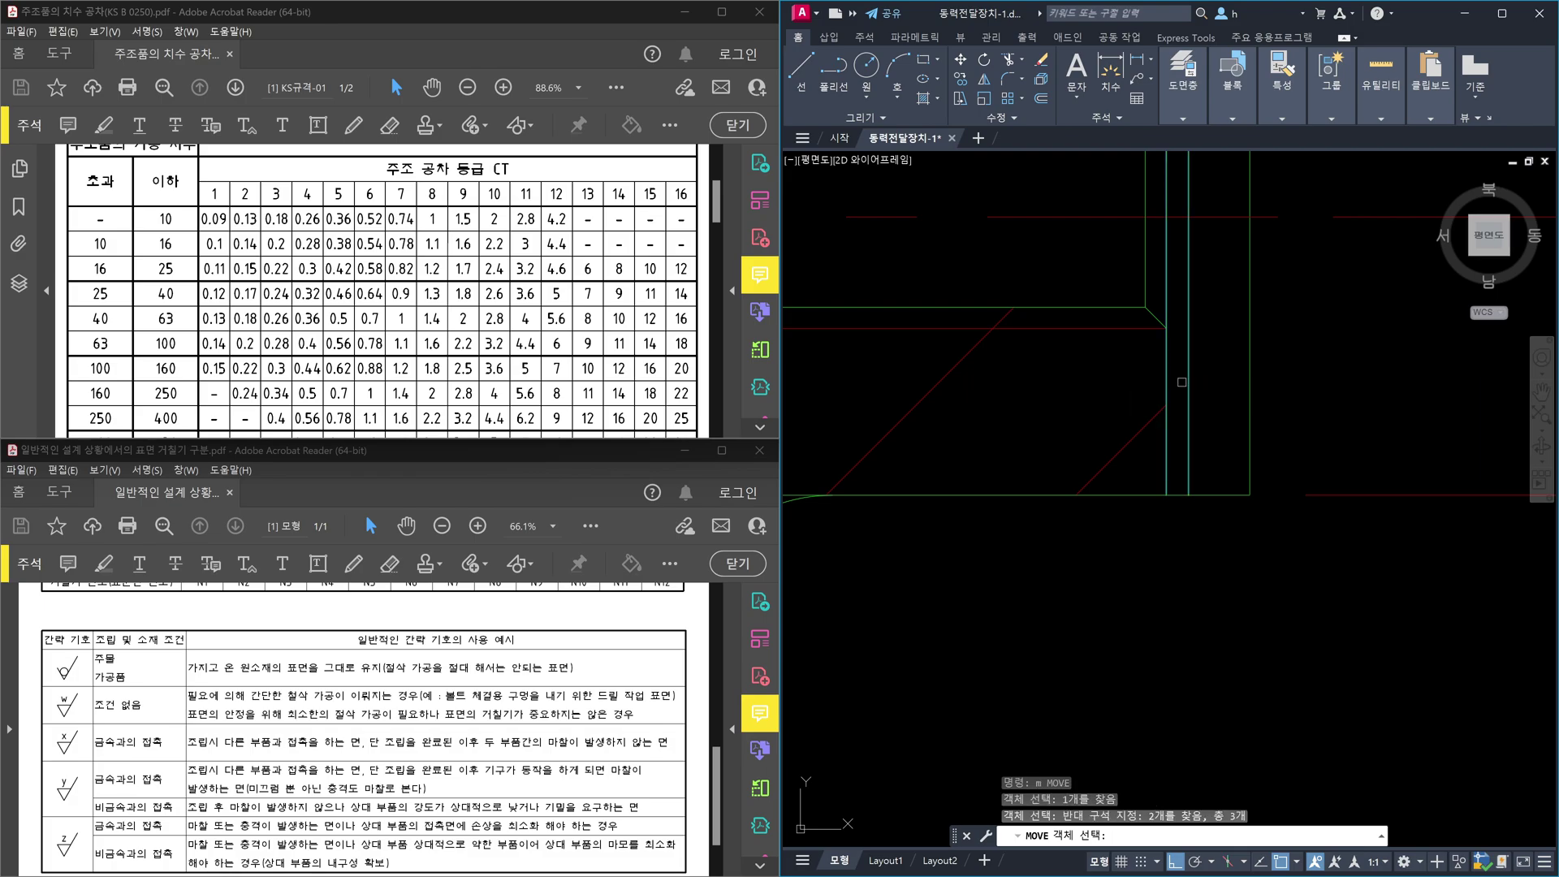
key(Escape)
Step: Match the two inner end-face lines to the properties of the dash-dot line on the base's right pad
text(ma)
key(Return)
scroll(1207, 604, down, 4)
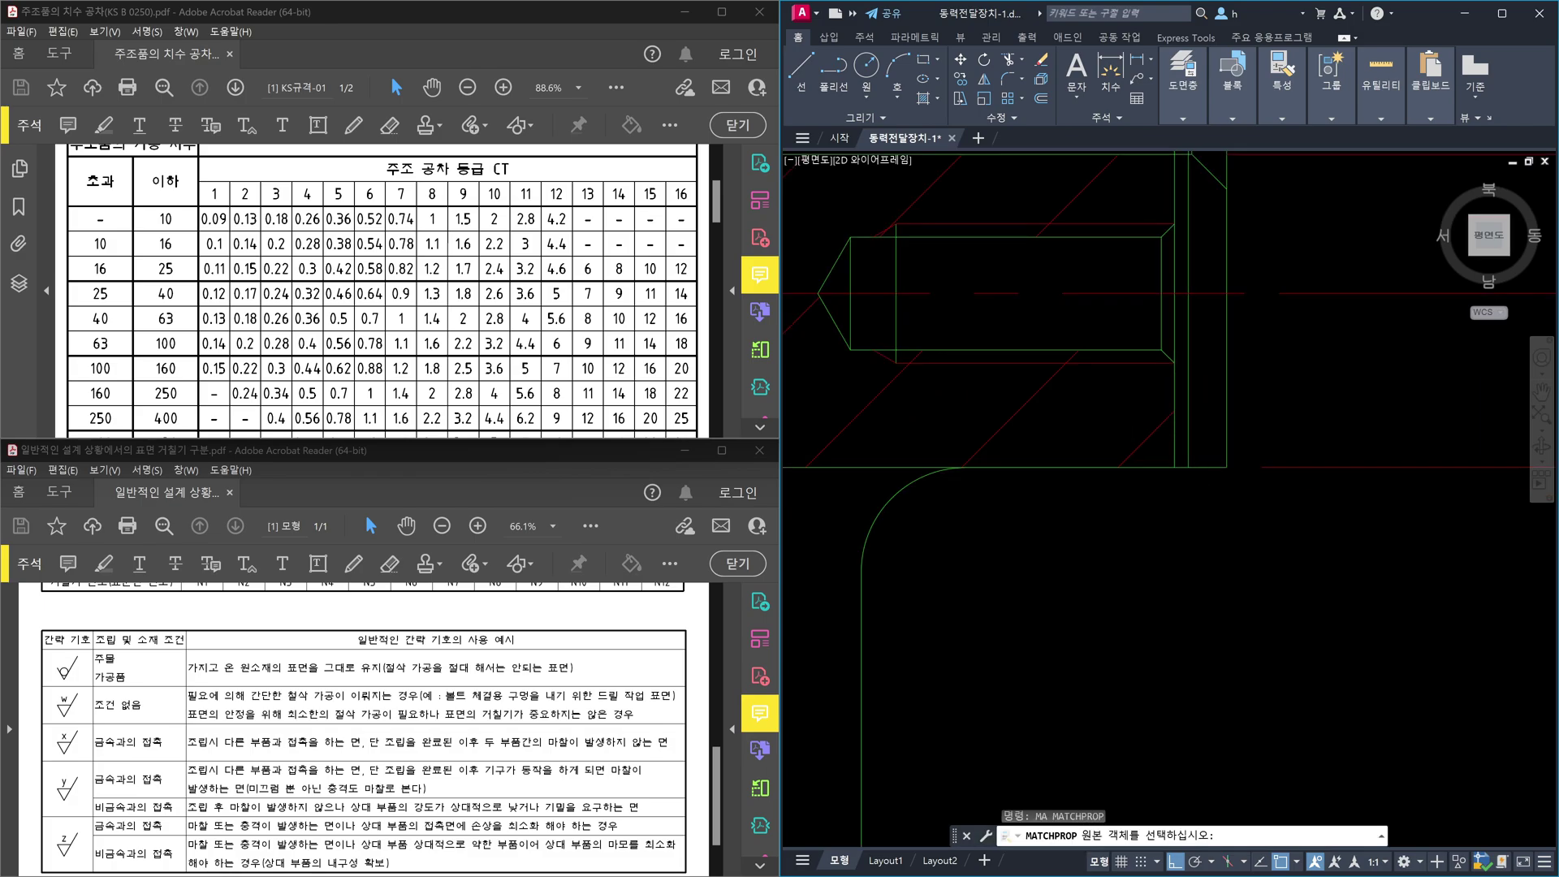
scroll(1189, 674, up, 2)
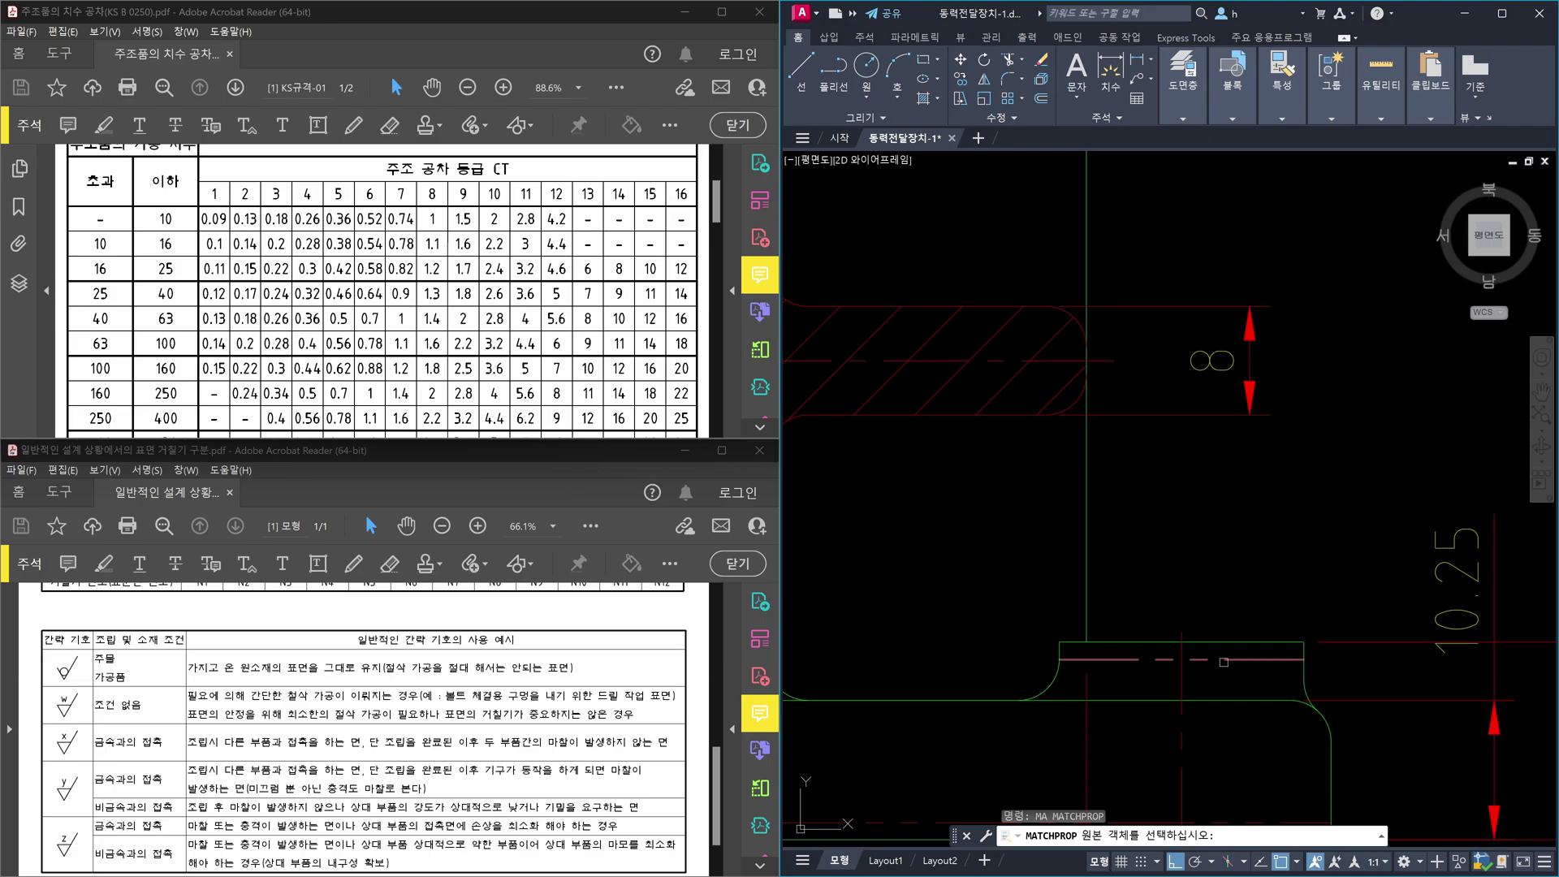
click(1190, 684)
scroll(1284, 426, down, 4)
scroll(1284, 426, up, 5)
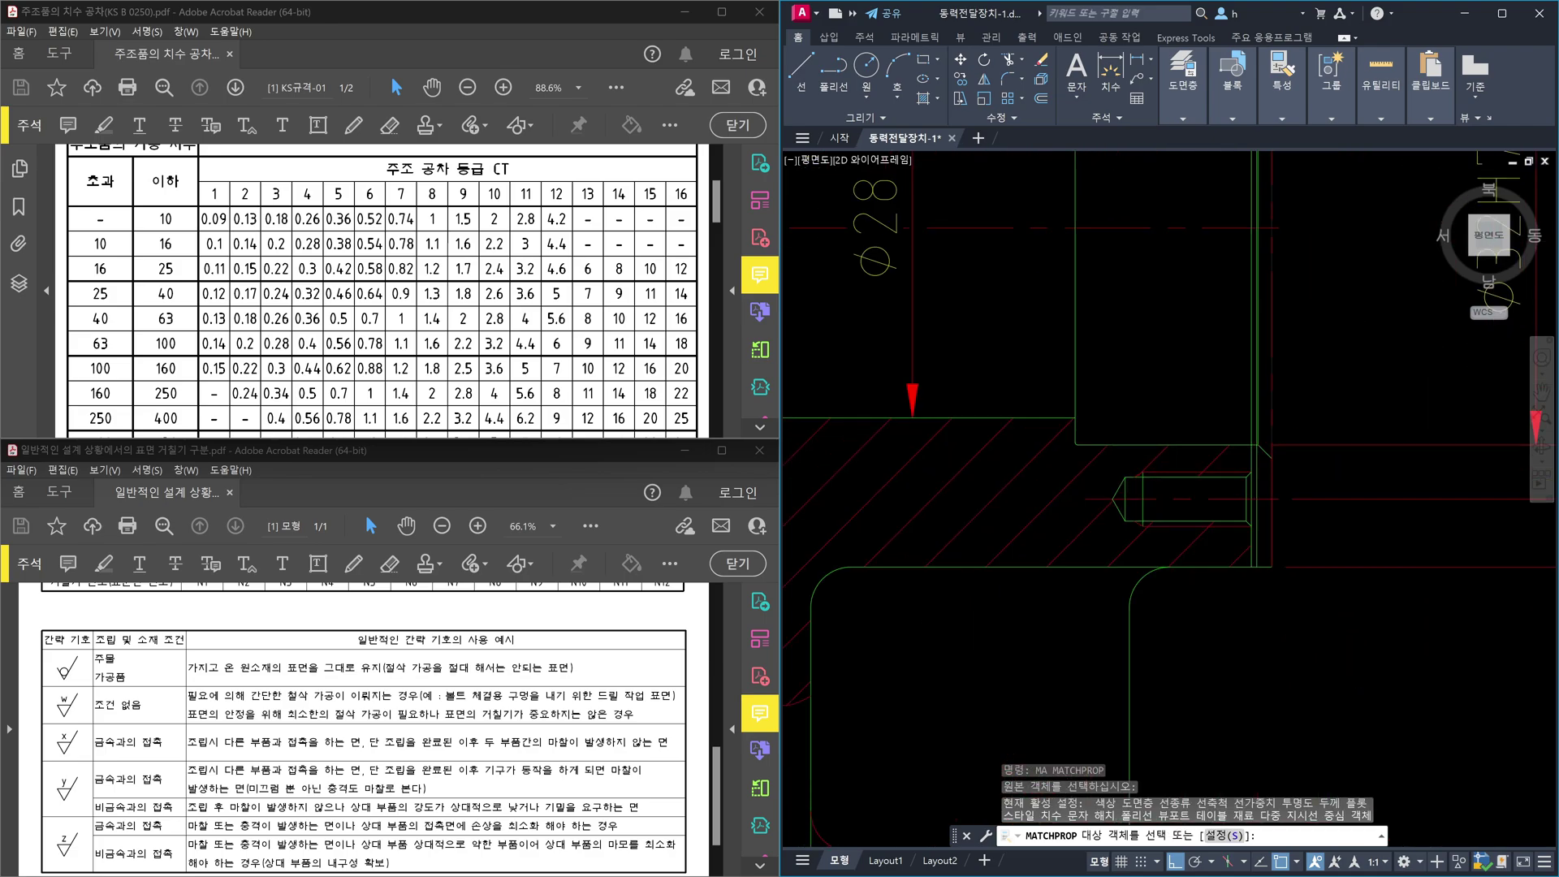
click(1247, 453)
click(1169, 443)
scroll(1170, 443, down, 4)
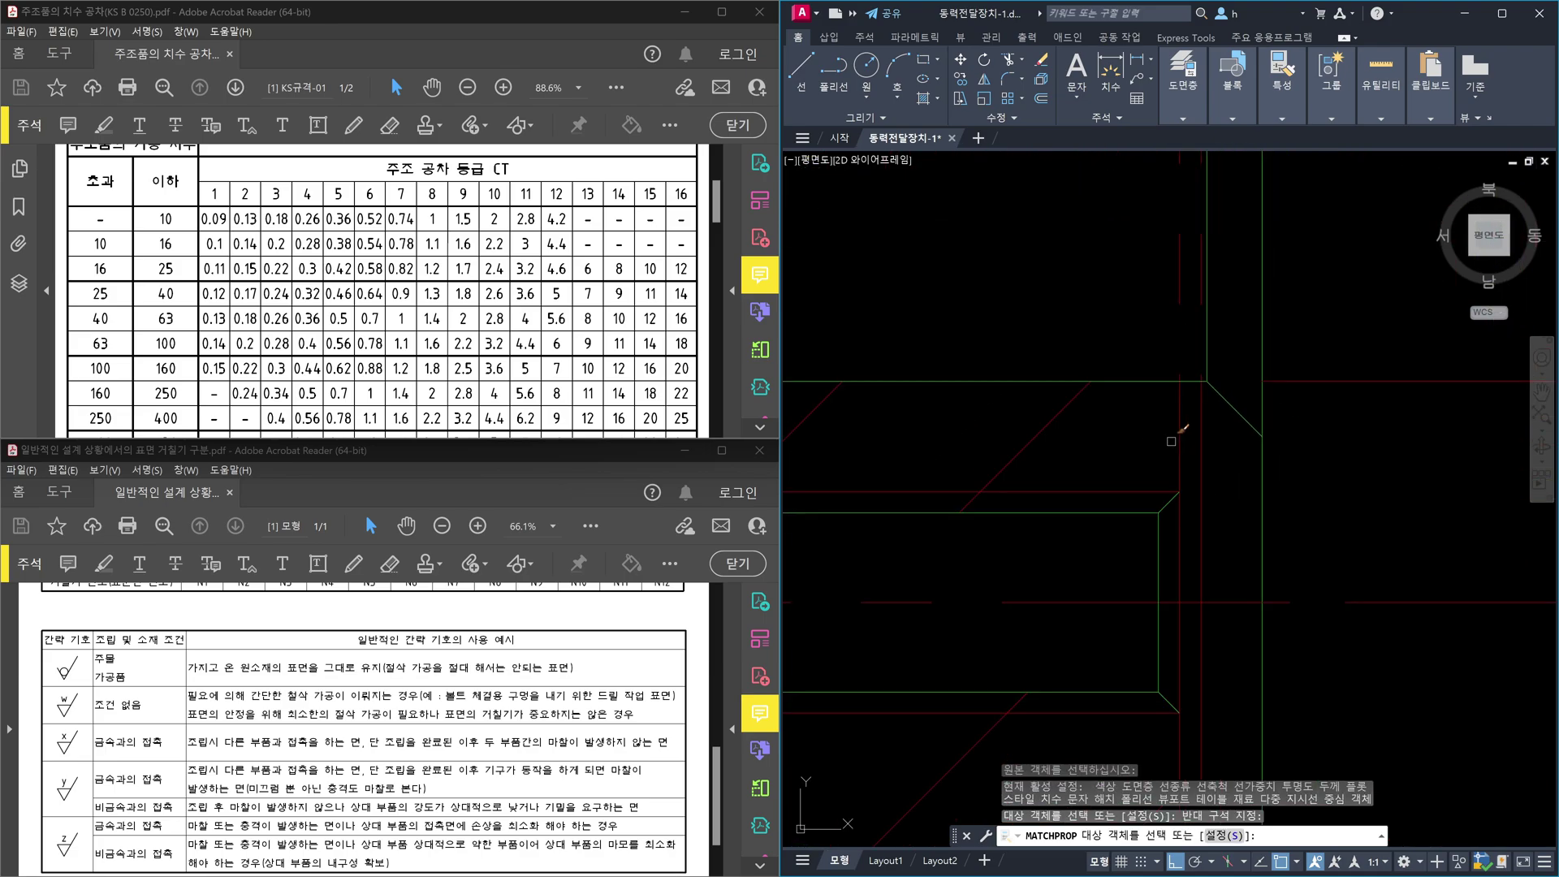
key(Escape)
Step: Erase the lower M4 tapped hole and its centreline at the cylinder's right end
scroll(1191, 446, up, 5)
mouse_move(1191, 446)
middle_down()
mouse_move(1142, 472)
mouse_move(1219, 492)
middle_up()
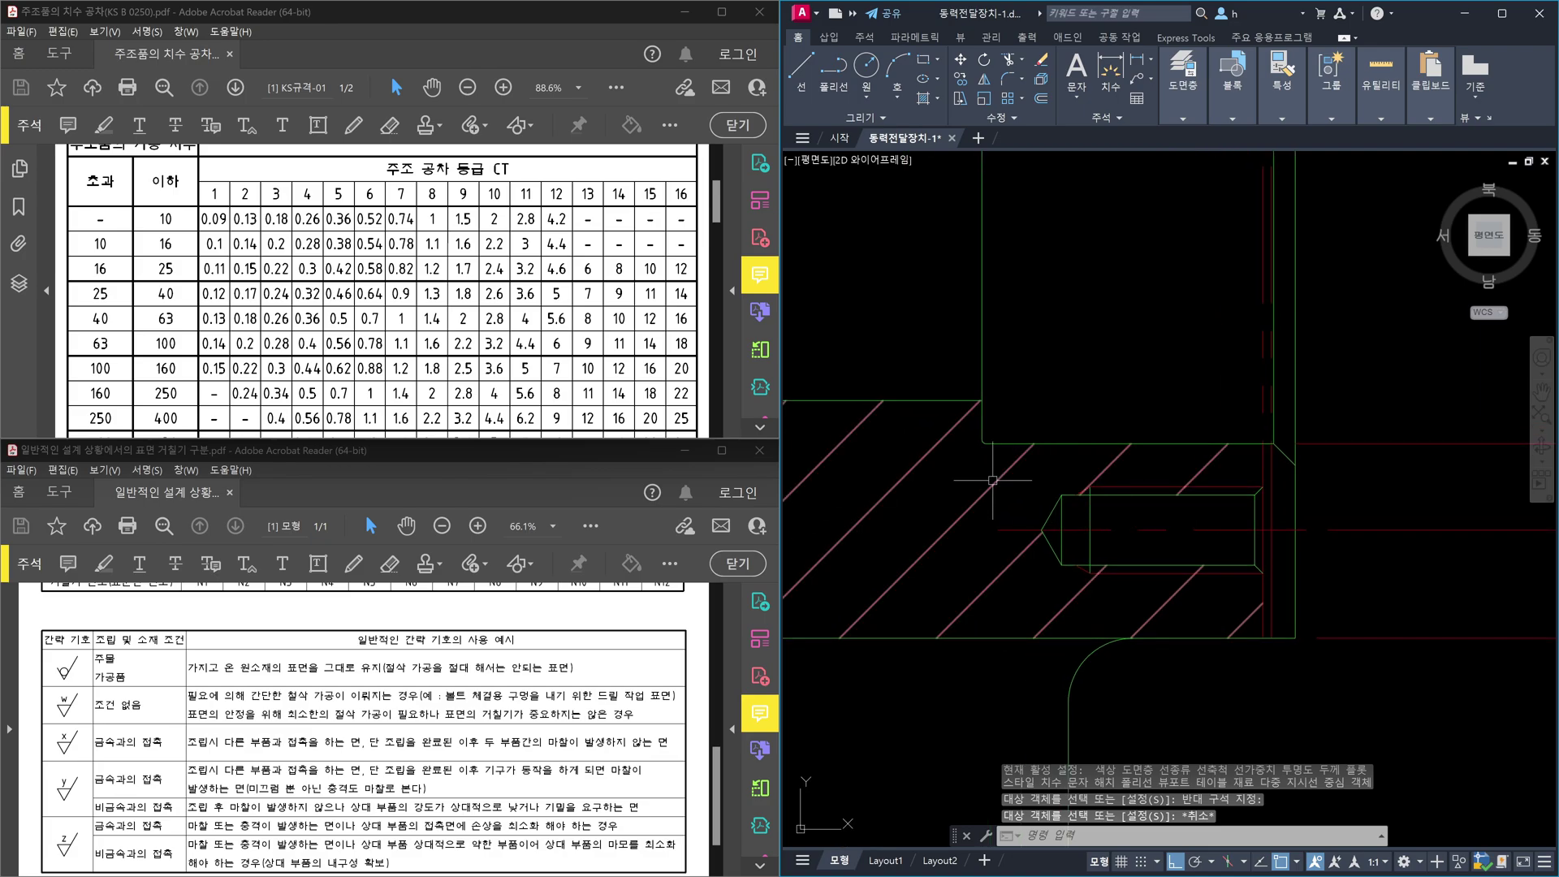
click(970, 465)
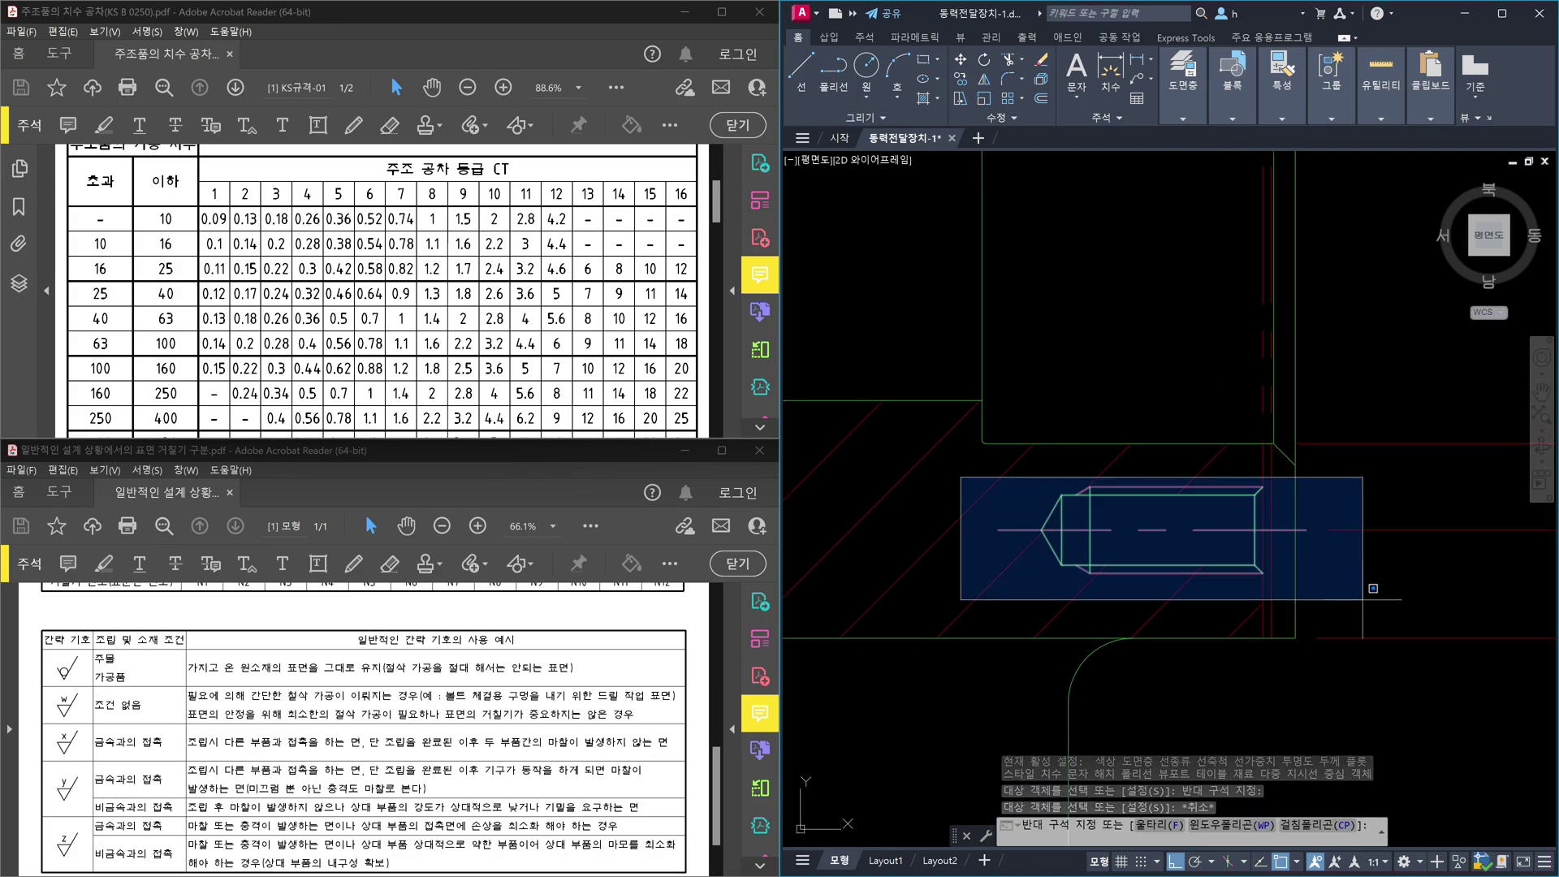
click(1363, 601)
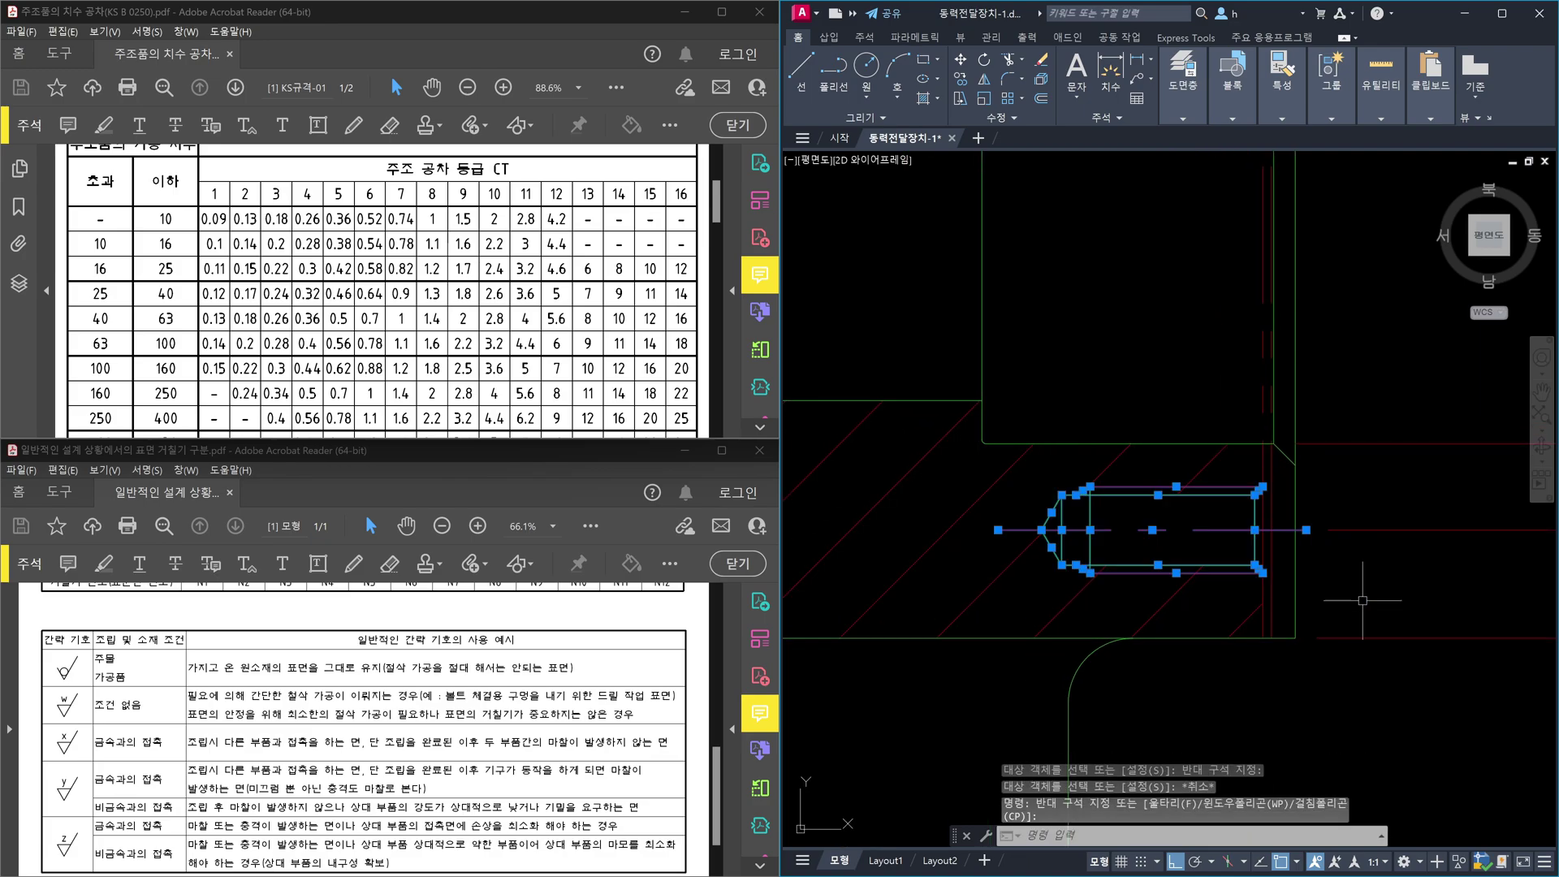
key(Delete)
Step: Erase the upper M4 tapped hole at the cylinder's right end
scroll(1366, 520, down, 4)
scroll(1171, 437, up, 5)
click(1037, 439)
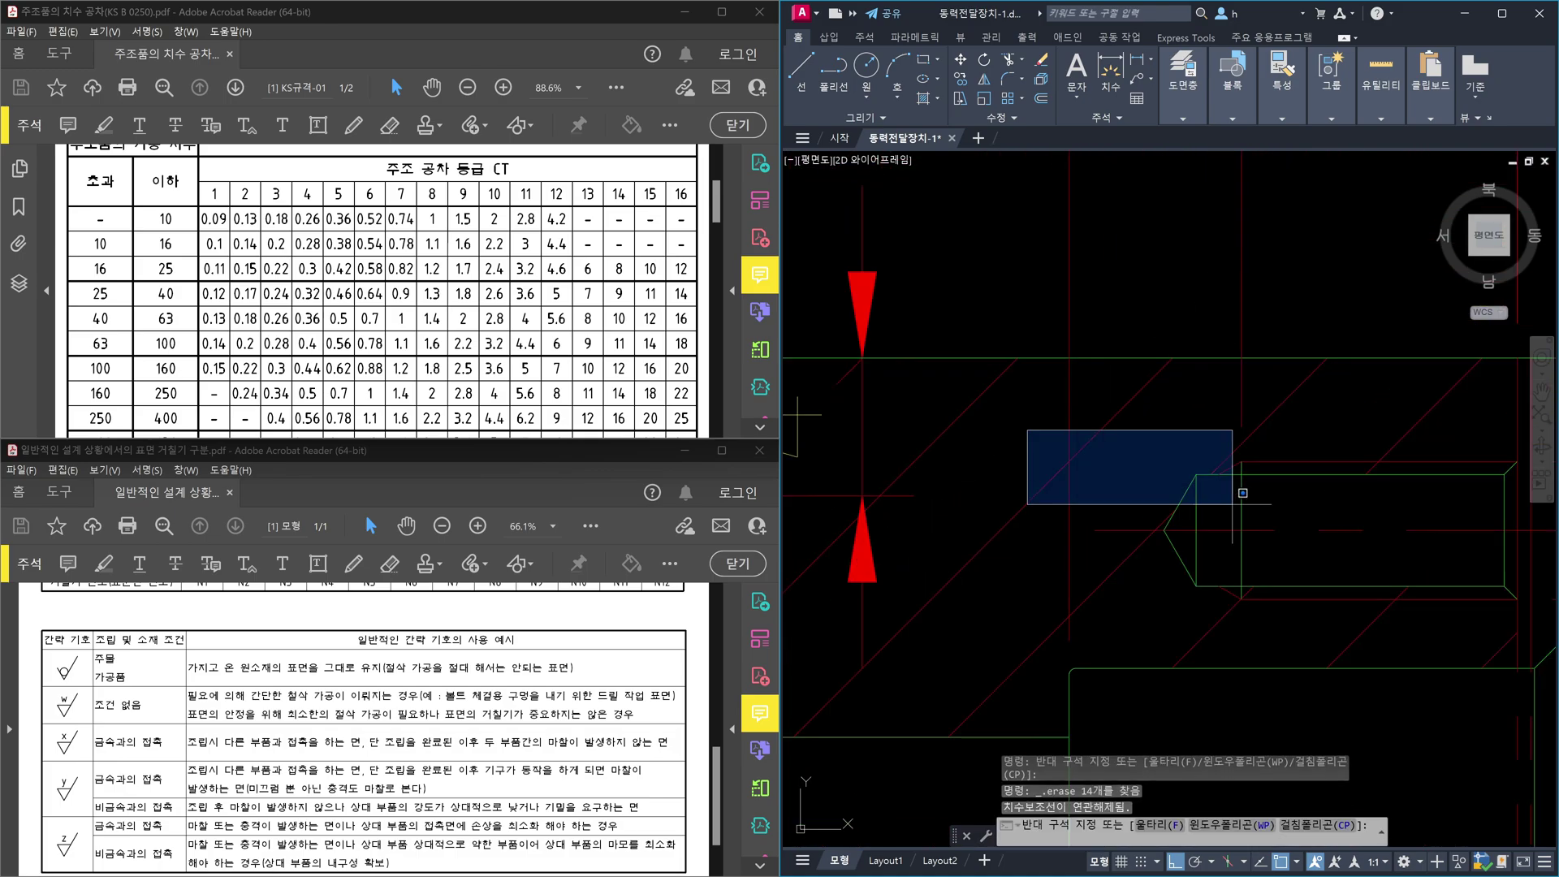
scroll(999, 544, down, 2)
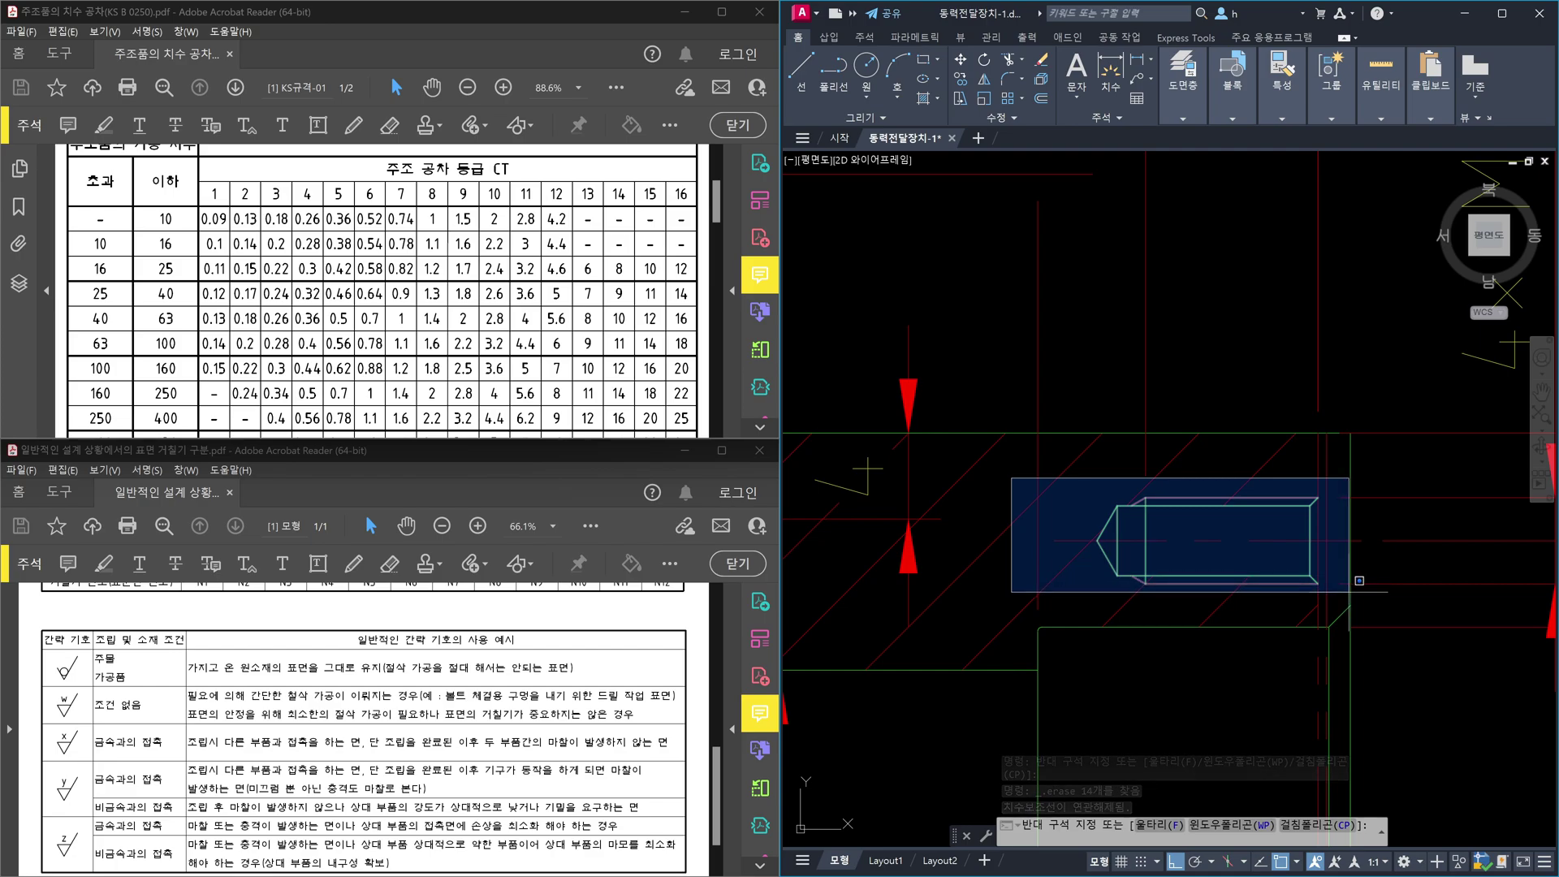
click(1349, 592)
key(Delete)
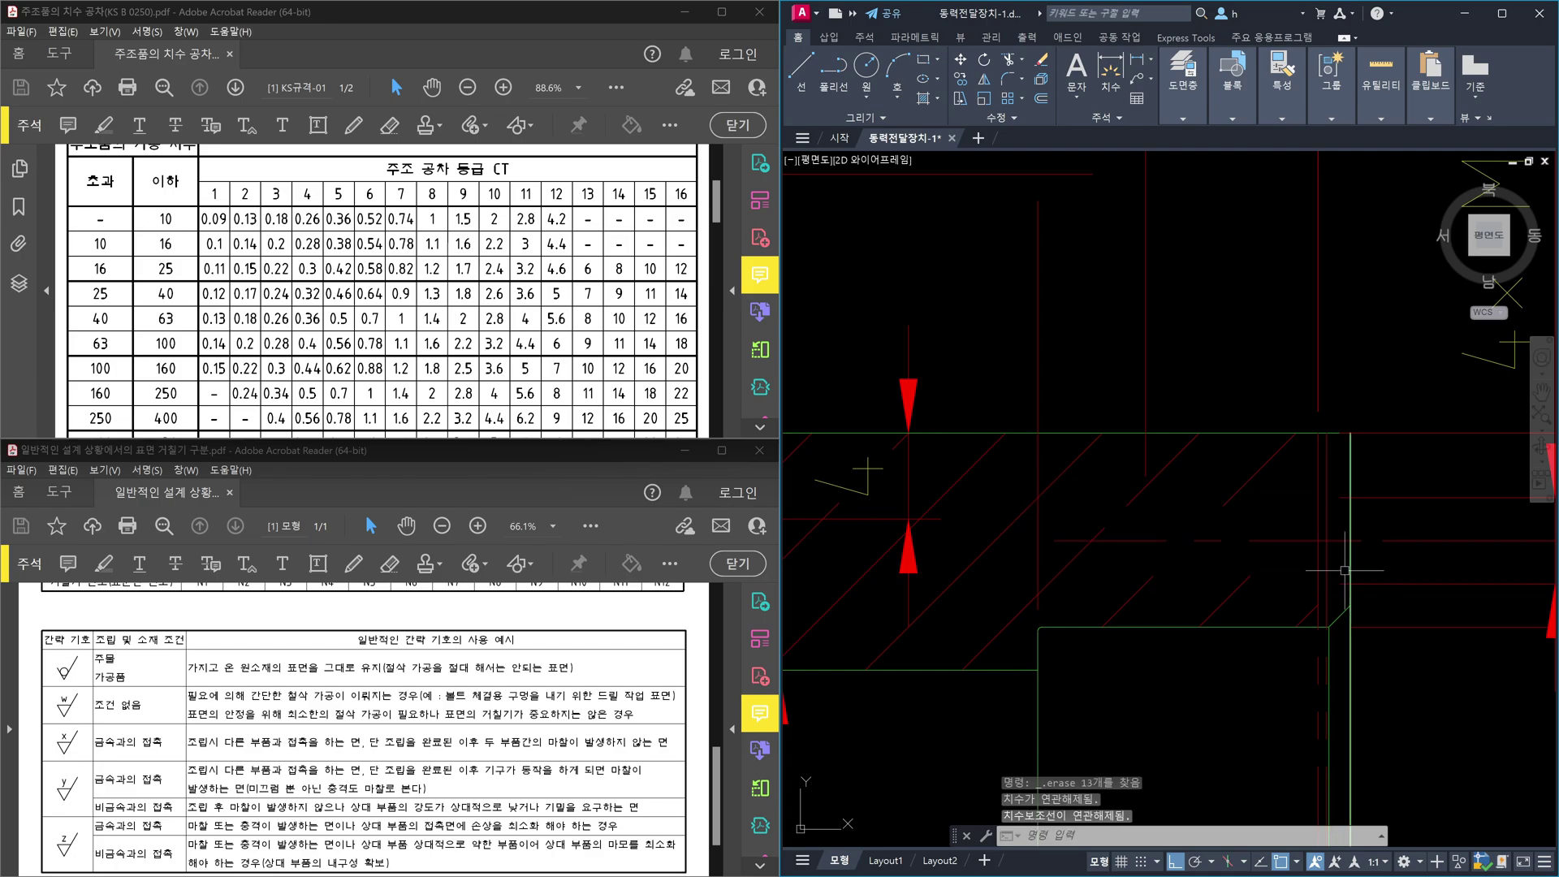
Step: Stretch the length and depth dimensions at the cylinder's right end so their extension lines meet the outer end face
middle_drag(1349, 560, 1354, 514)
scroll(1354, 514, down, 2)
scroll(1306, 490, up, 3)
click(1306, 490)
click(1202, 446)
click(1306, 490)
click(1306, 492)
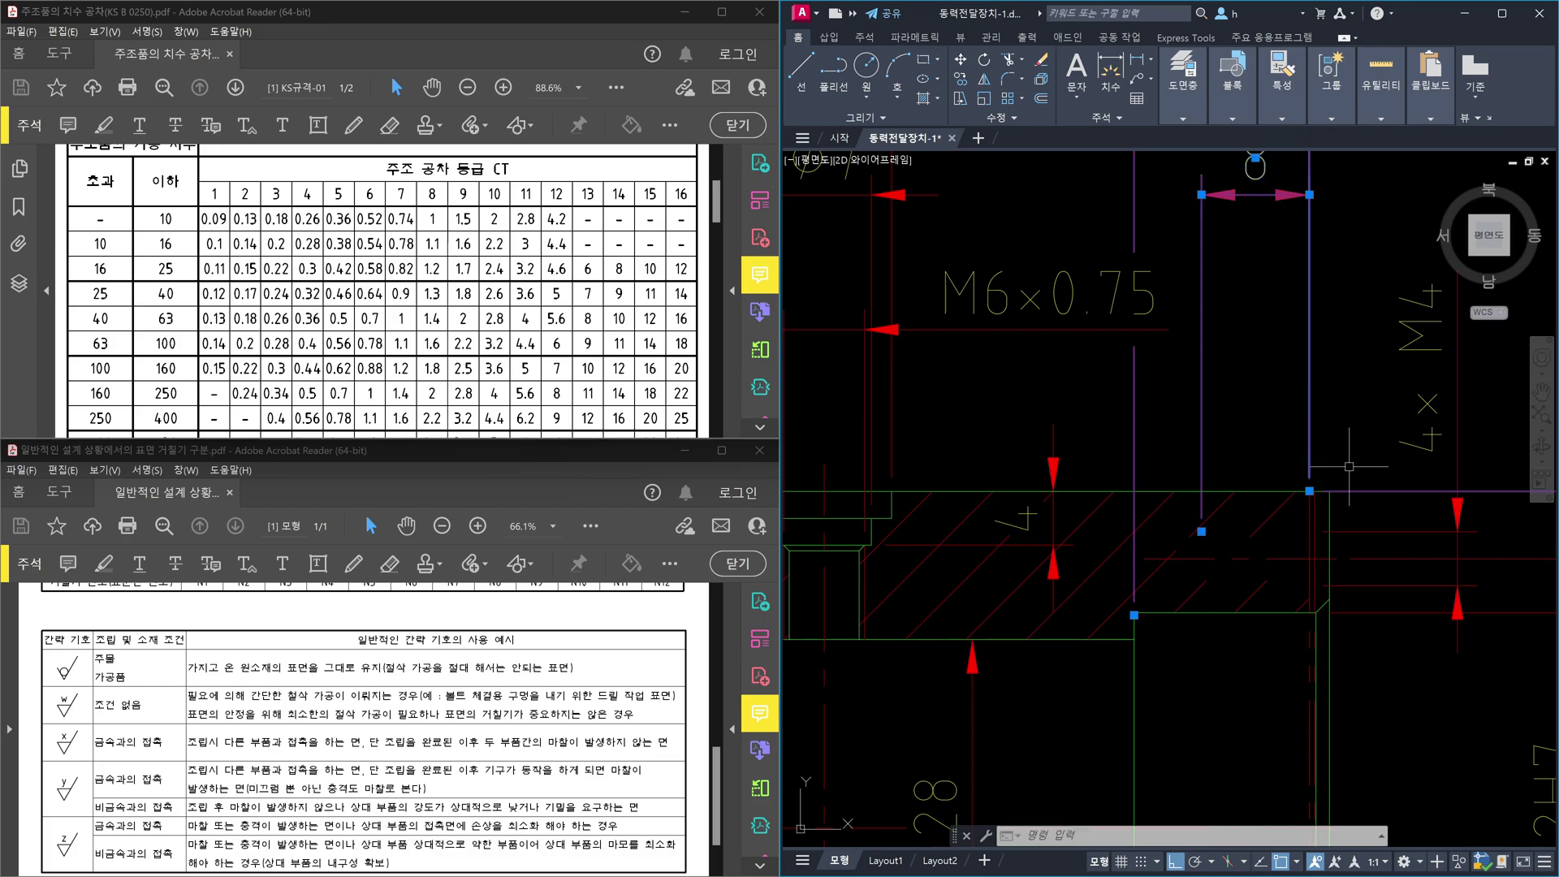
click(1309, 491)
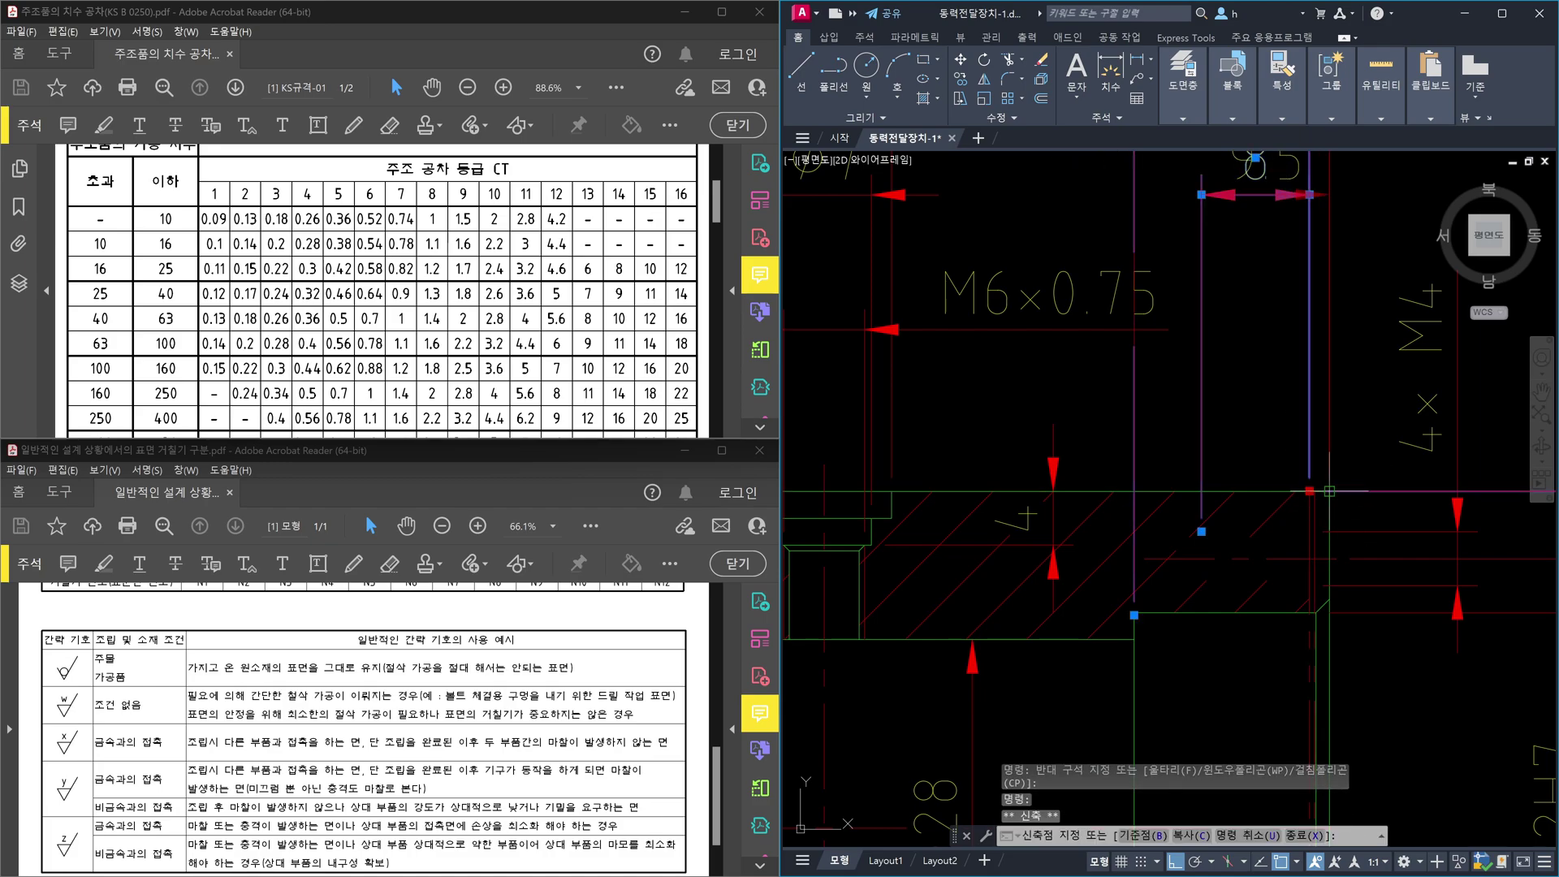
key(Escape)
Step: Erase the 4× M4 dimension and the leftover upper tapped-hole centreline at the cylinder's right end
scroll(1088, 540, down, 3)
click(1282, 460)
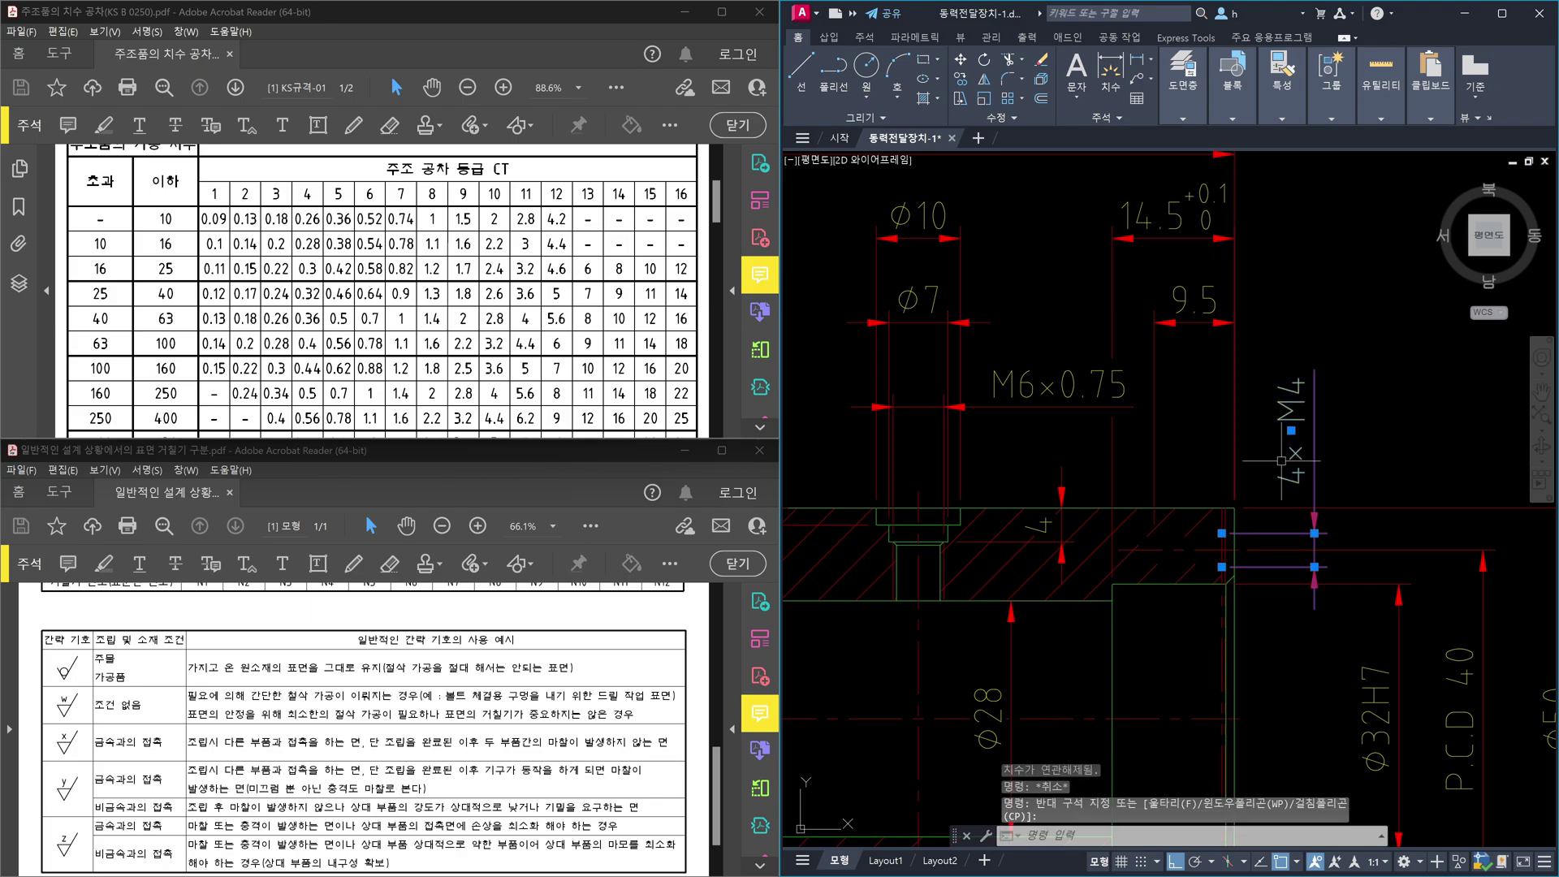
click(1198, 545)
key(Delete)
scroll(1213, 599, down, 5)
scroll(1214, 599, up, 10)
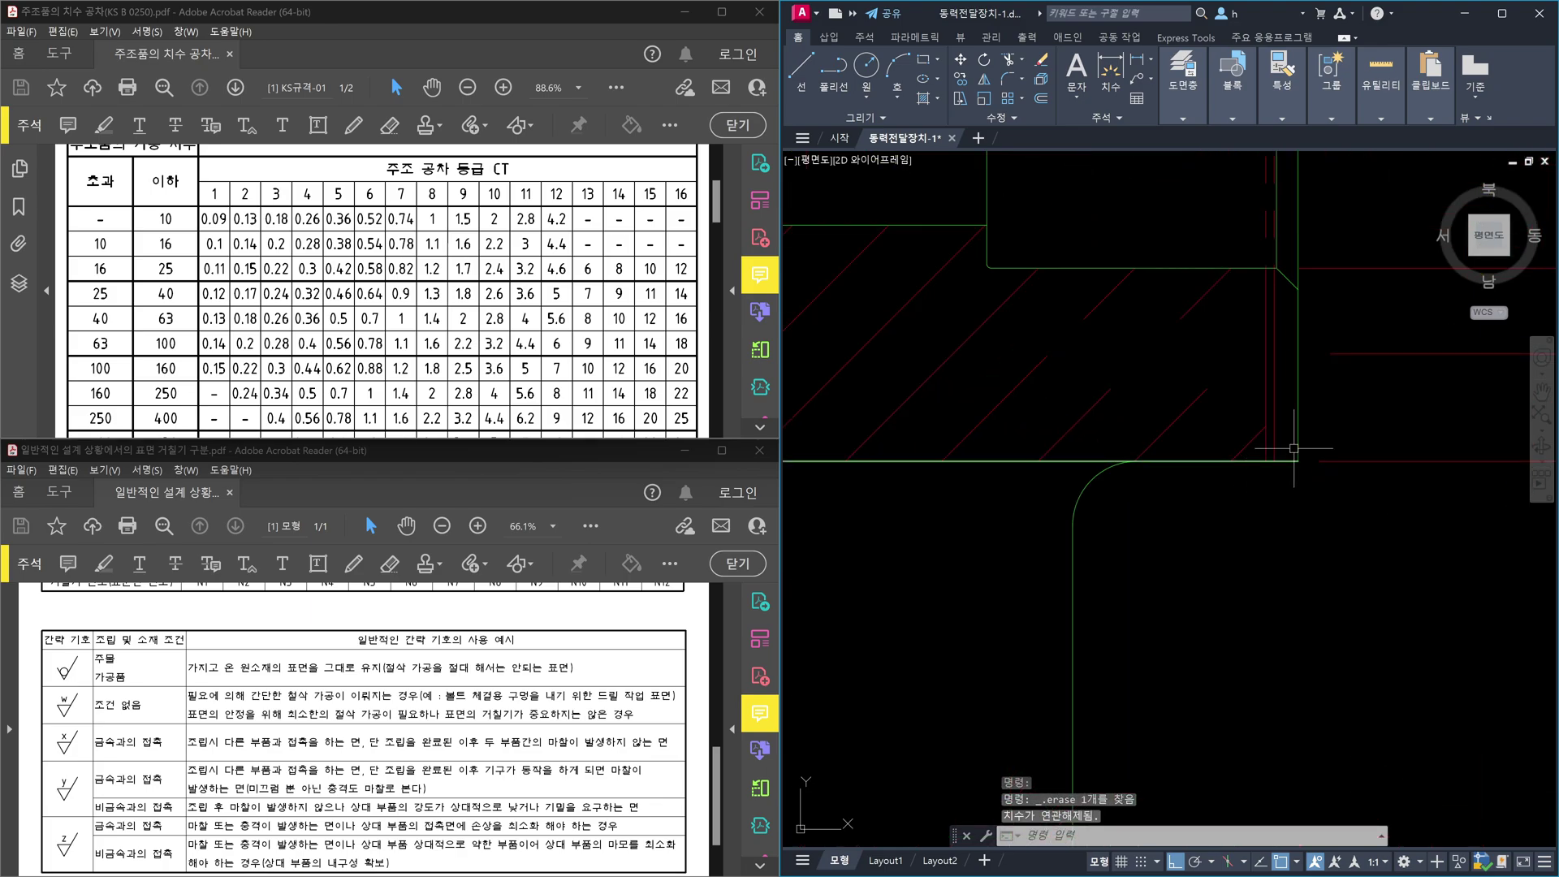
Step: Erase the section hatching of the cylinder wall in the front view
middle_drag(1288, 515, 1288, 525)
click(1238, 520)
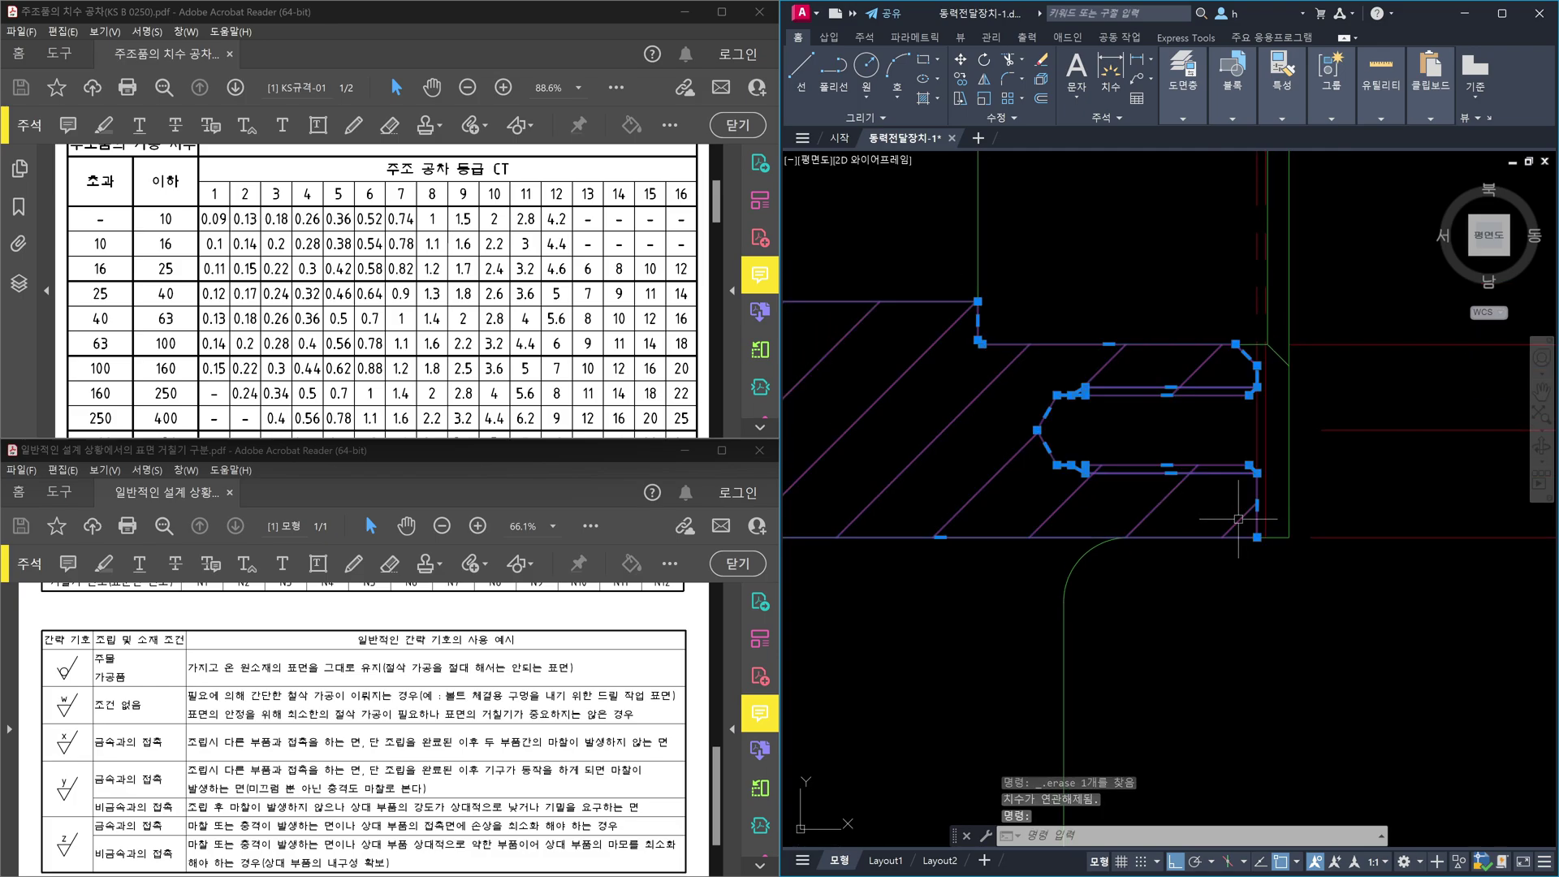
scroll(1238, 520, down, 8)
key(Delete)
scroll(1197, 435, up, 5)
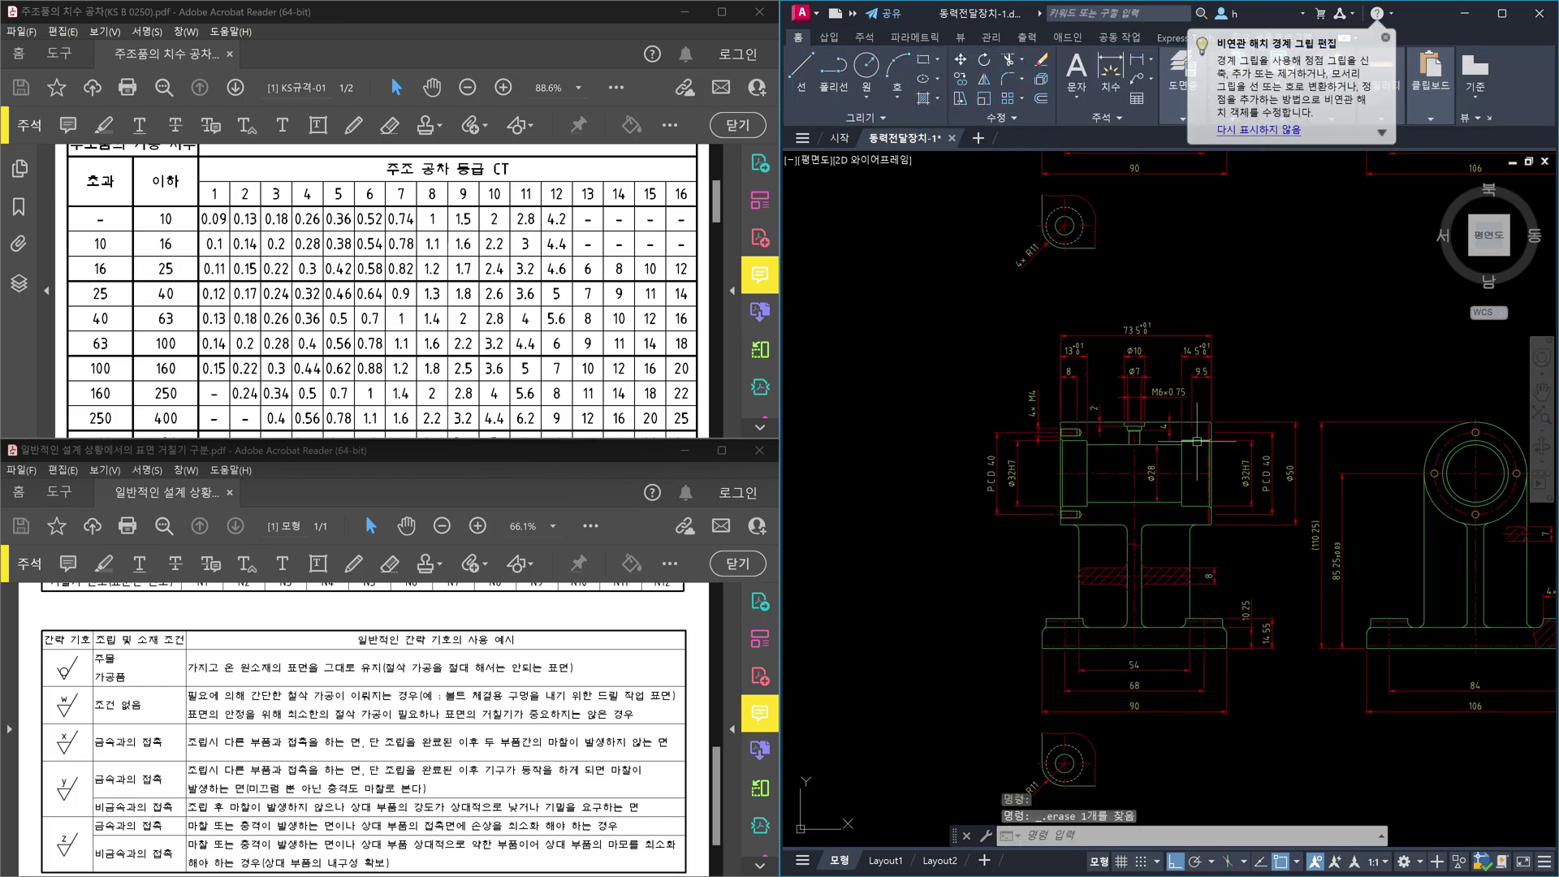
Step: Erase the Ø32H7 bore outline, its chamfers and the end-face line at the cylinder's left end
scroll(1267, 601, up, 2)
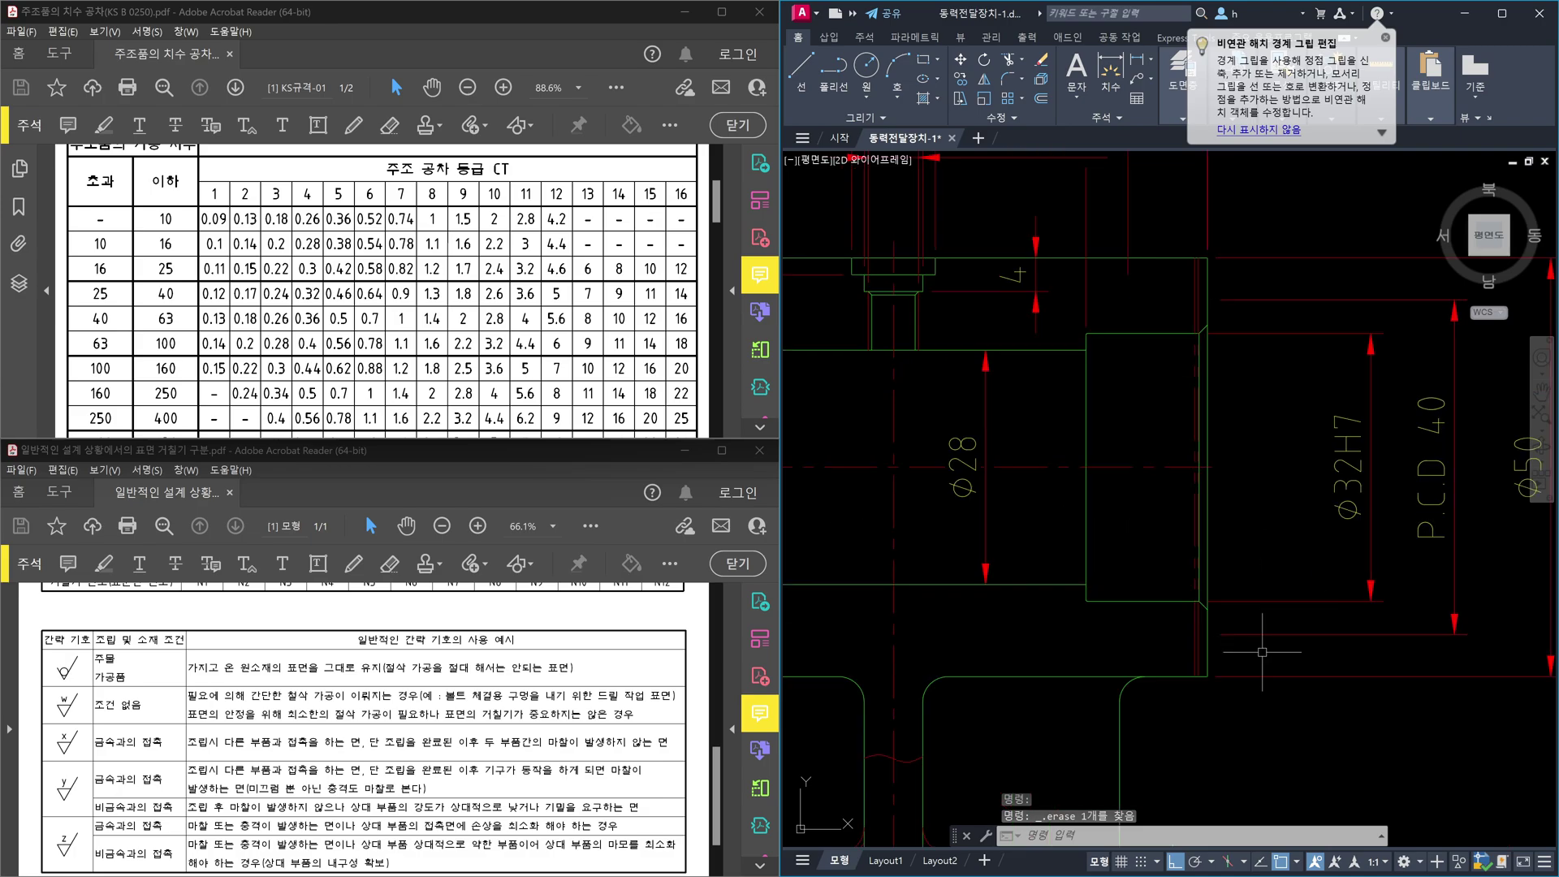
scroll(1251, 650, down, 3)
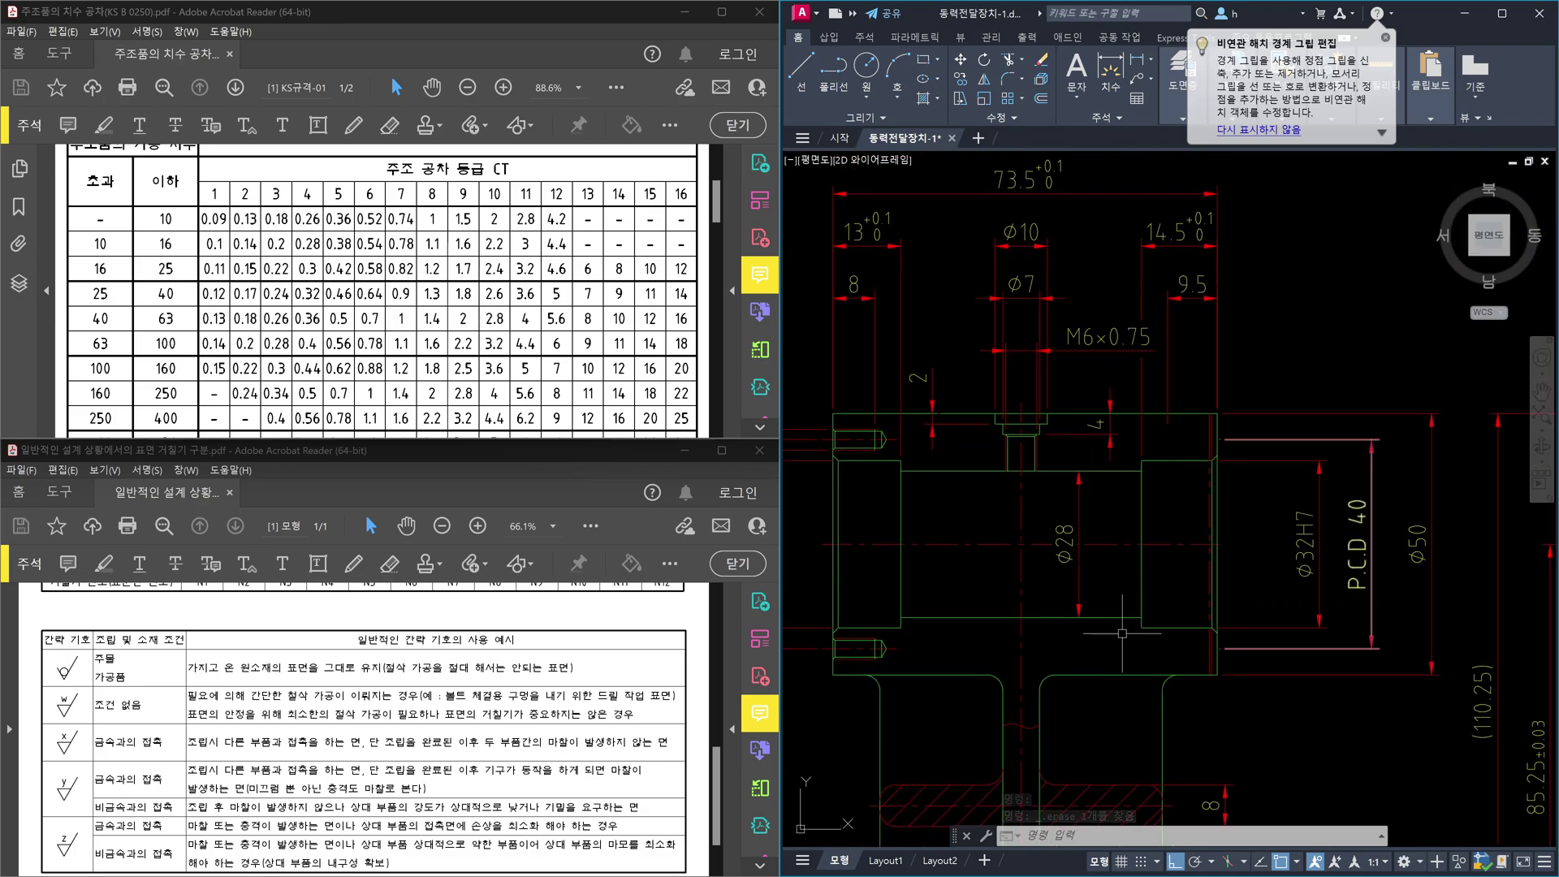
middle_drag(1251, 650, 1233, 601)
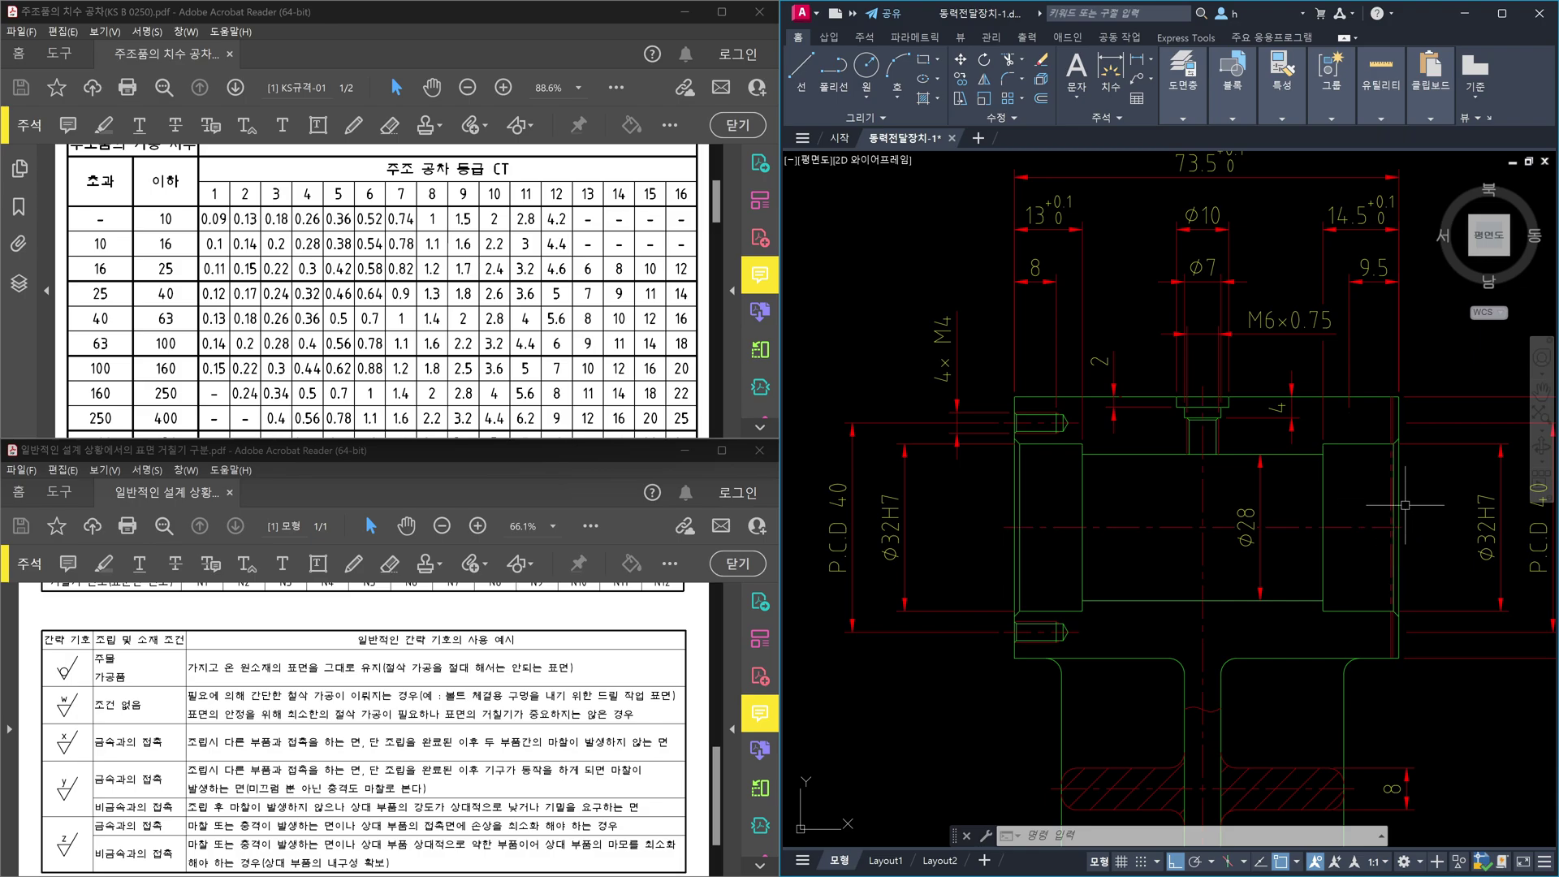
scroll(1376, 503, up, 3)
scroll(1127, 498, down, 3)
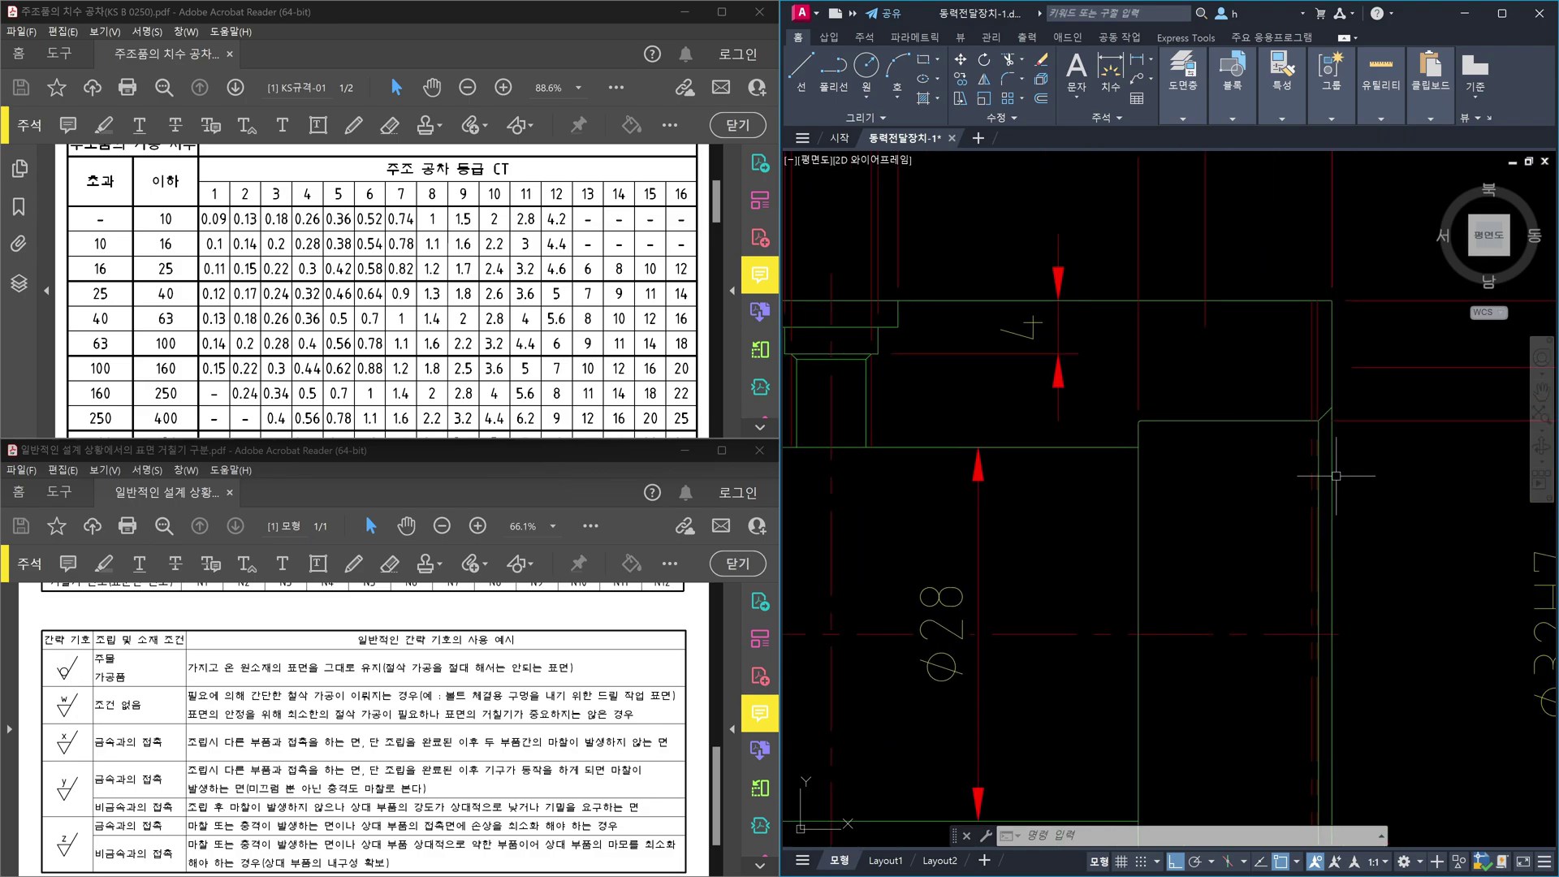
scroll(956, 480, up, 4)
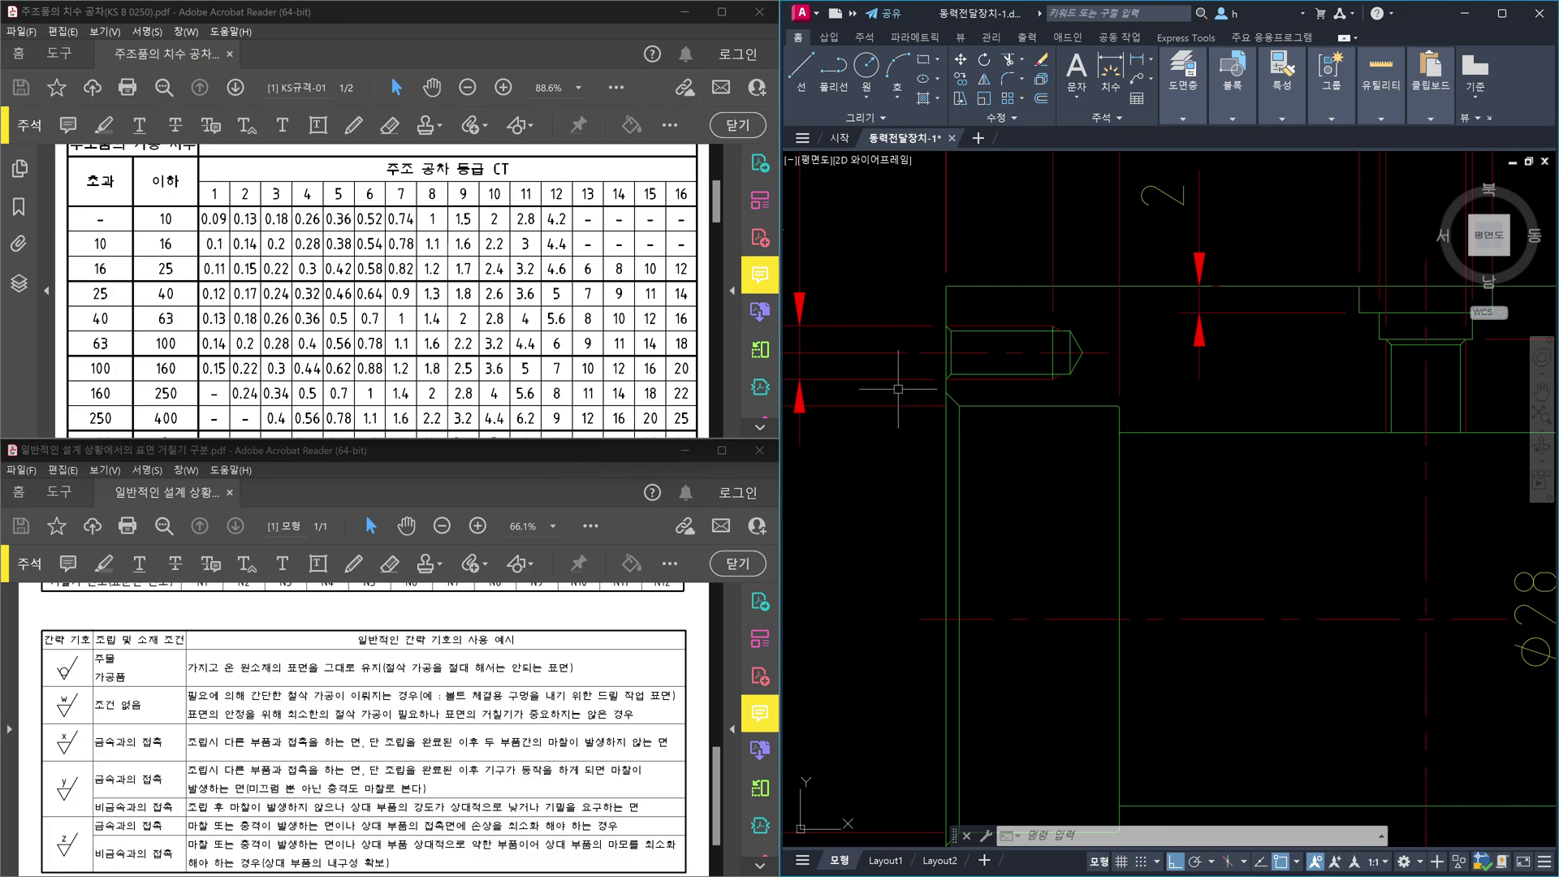
scroll(924, 413, down, 4)
click(913, 402)
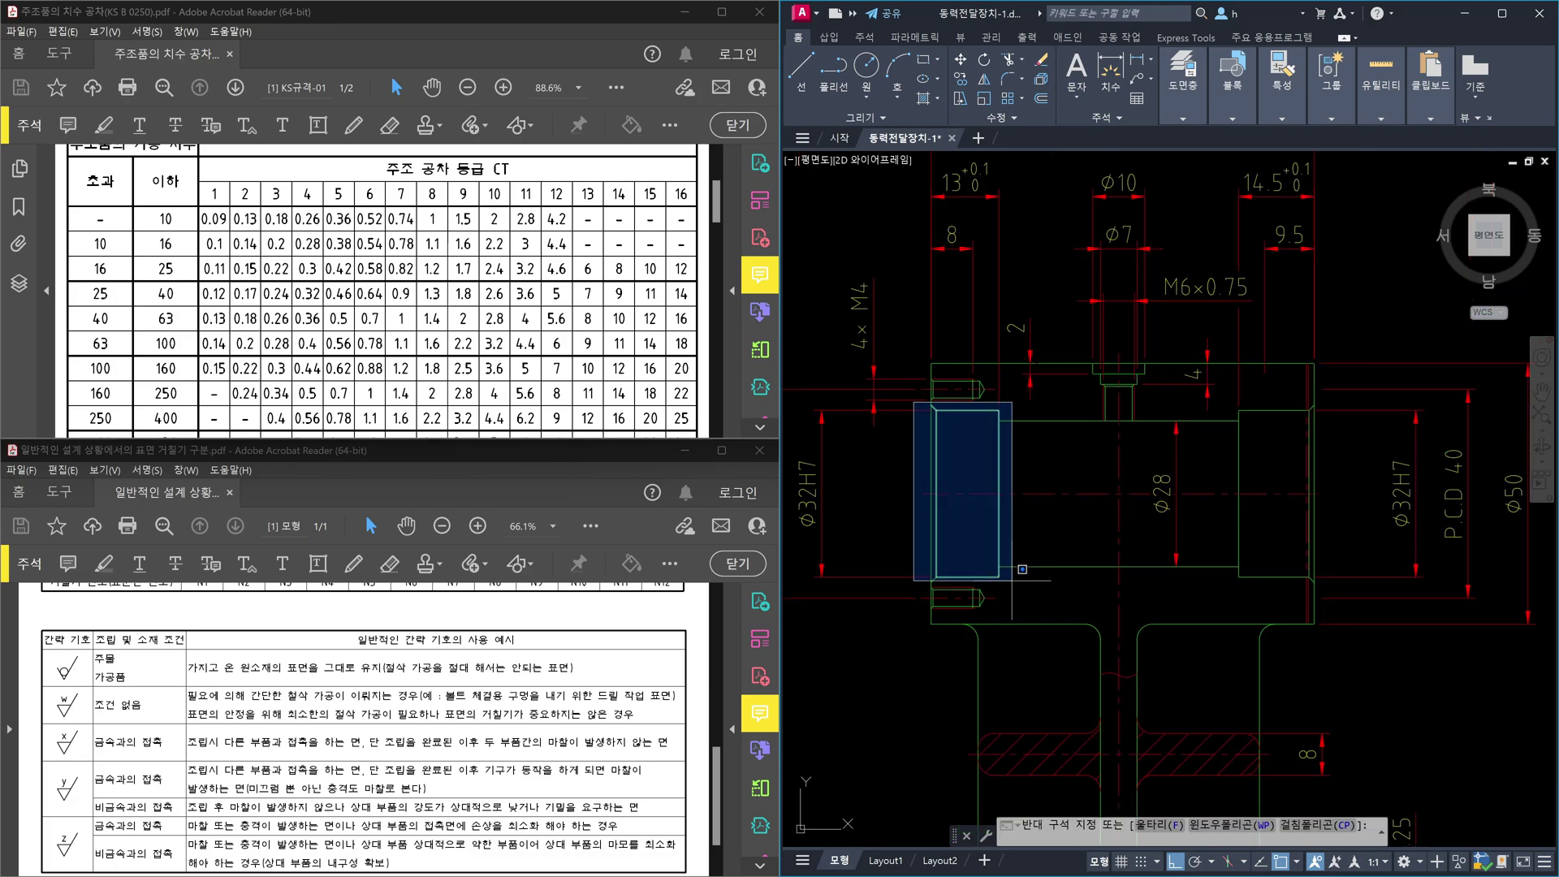
click(1023, 575)
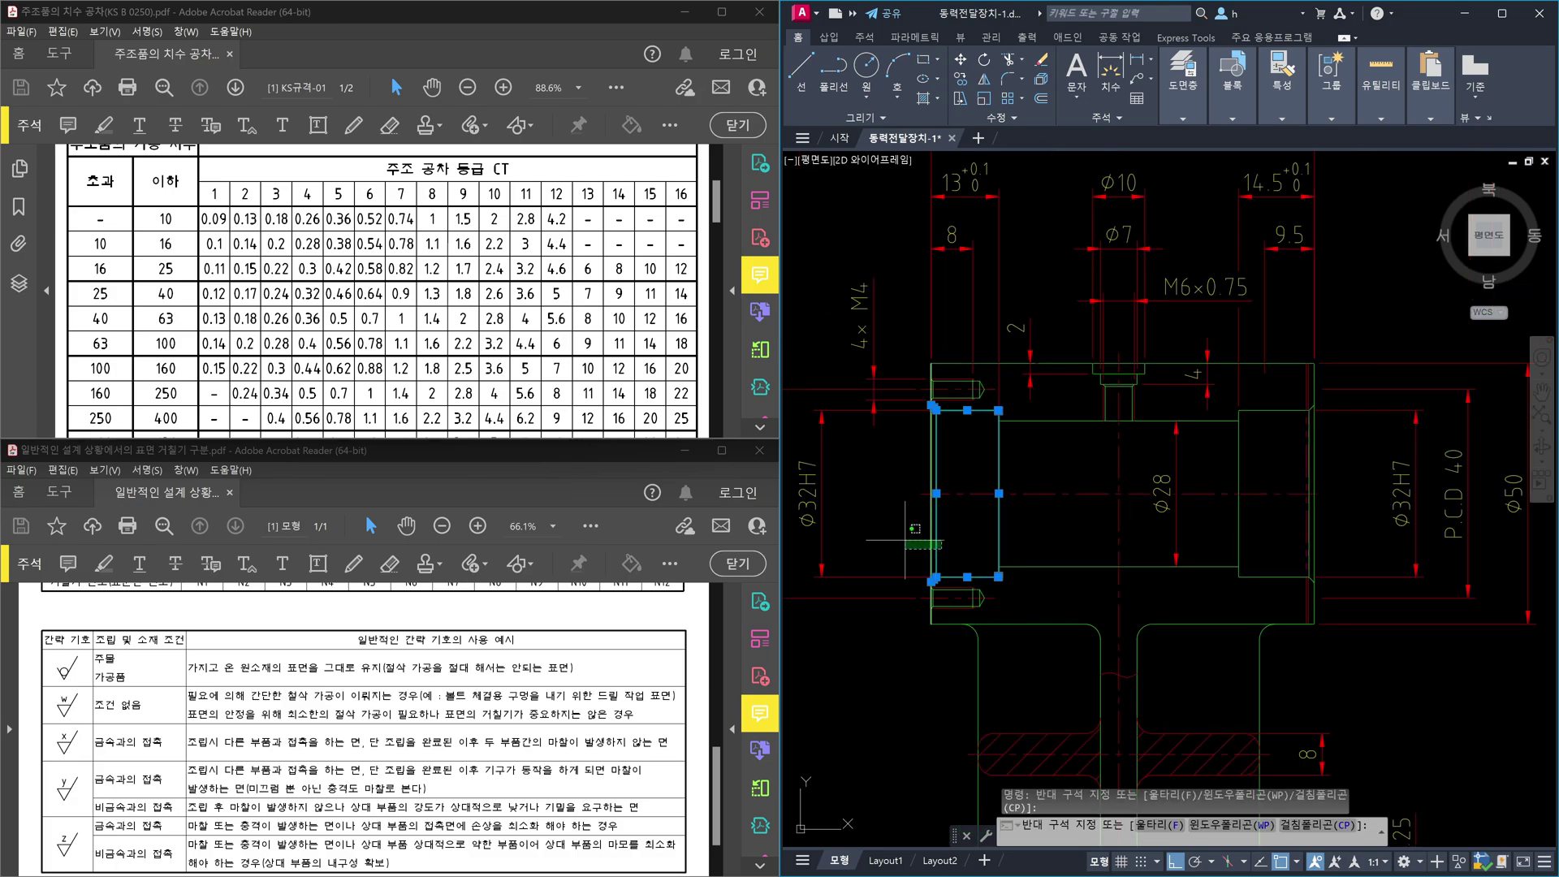
key(Delete)
scroll(943, 606, up, 4)
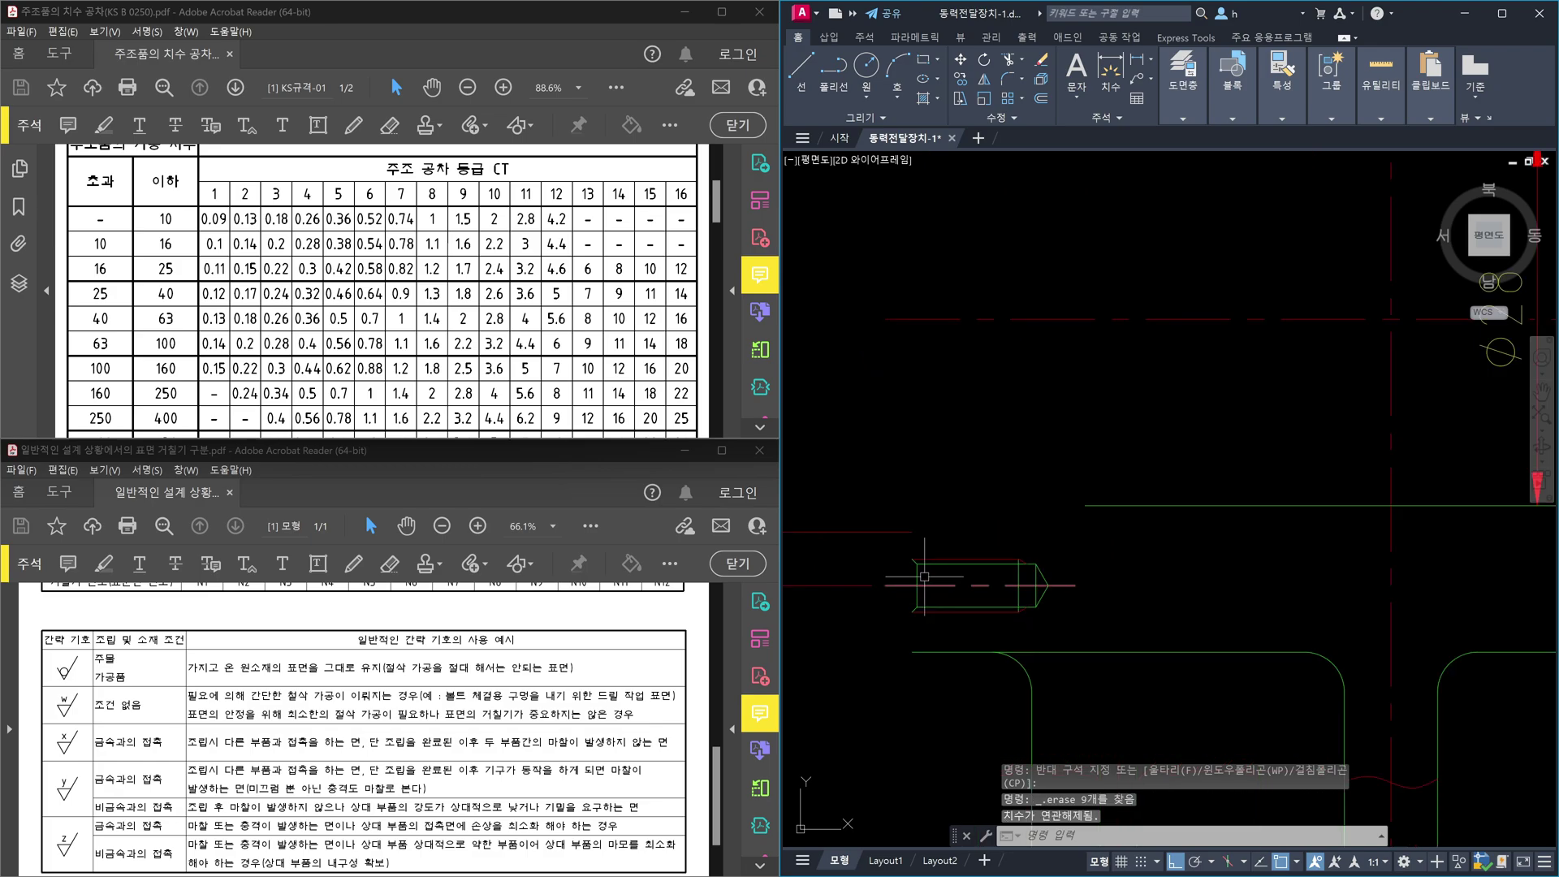
Step: Erase the lower and upper M4 tapped holes and the 4× M4 dimension at the cylinder's left end
click(868, 501)
click(1092, 654)
key(Delete)
scroll(1194, 637, down, 3)
scroll(1050, 464, up, 2)
click(991, 401)
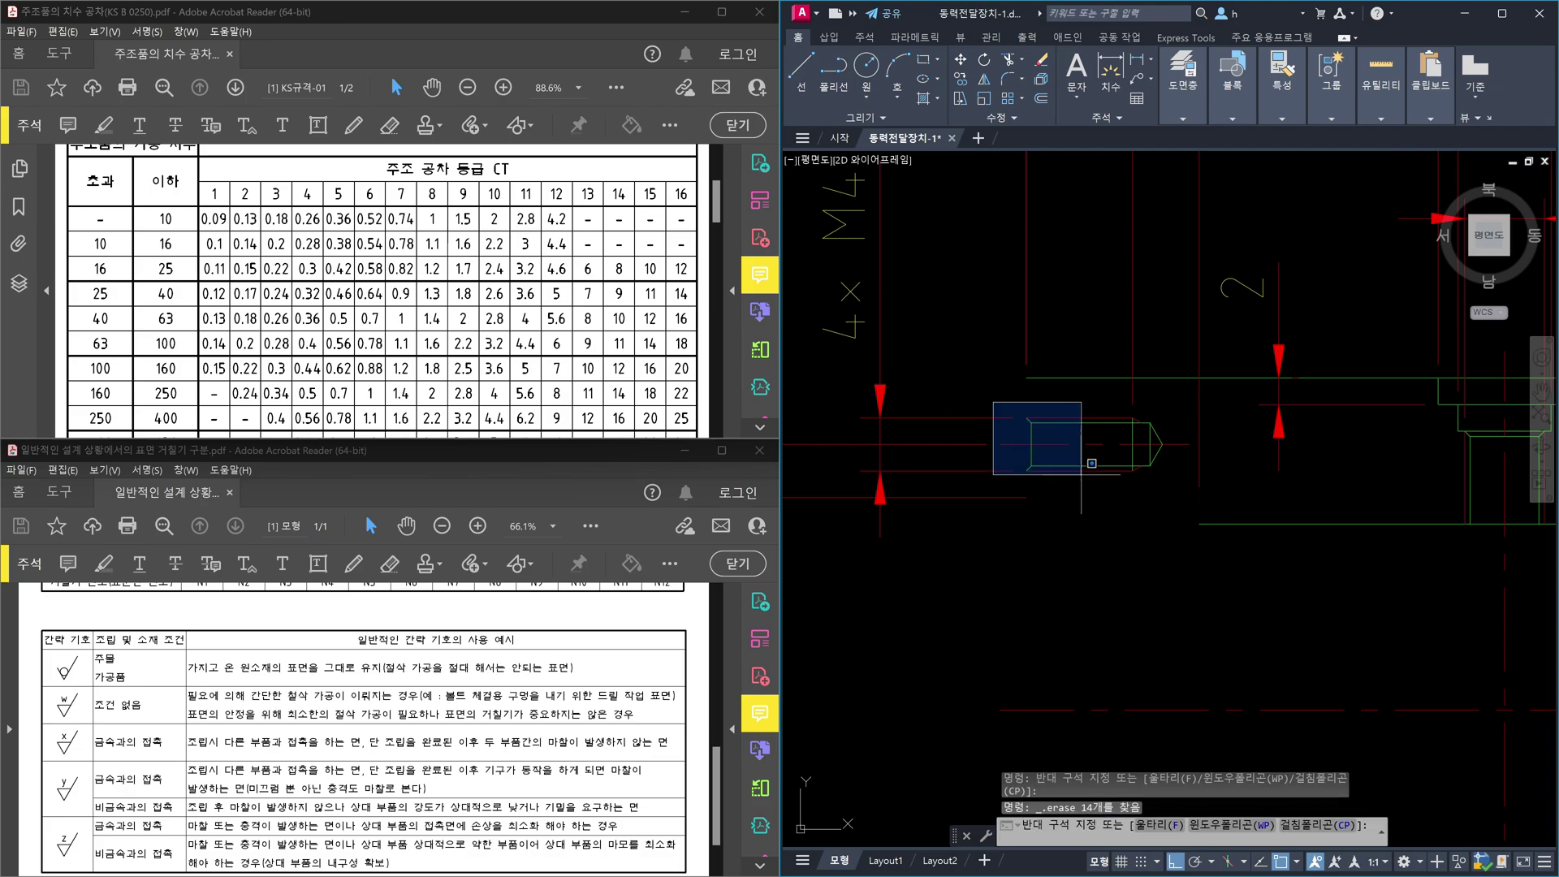
click(1244, 556)
key(Delete)
click(934, 445)
key(Delete)
scroll(1200, 432, down, 3)
scroll(1199, 432, up, 2)
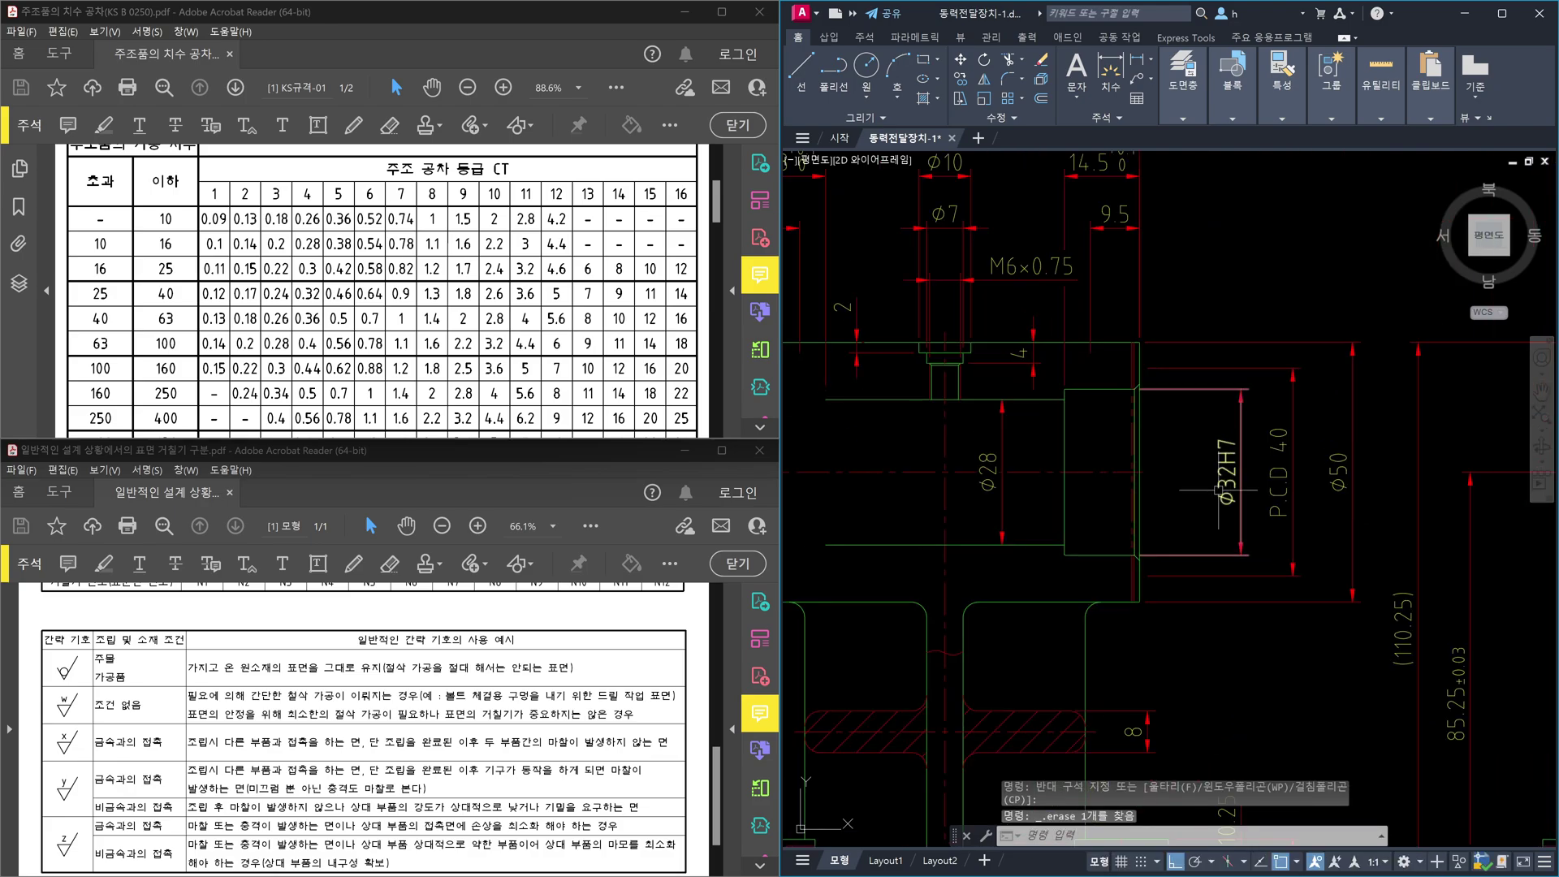
Step: Mirror the right end's face lines and chamfered bore outline about the cylinder's vertical centreline, keeping the originals
text(mi)
key(Return)
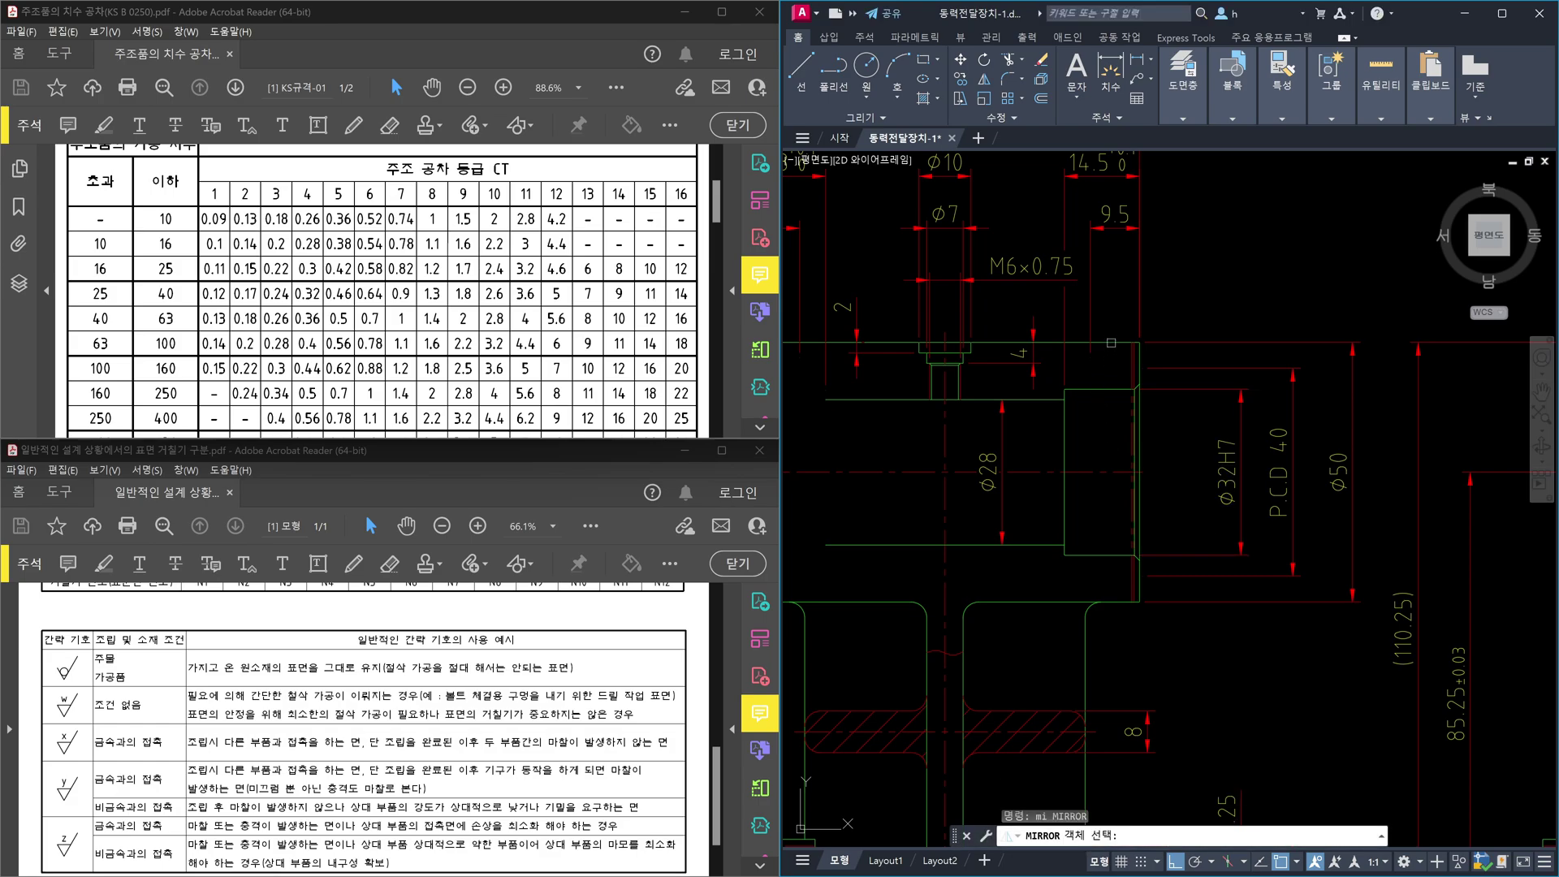
click(1204, 641)
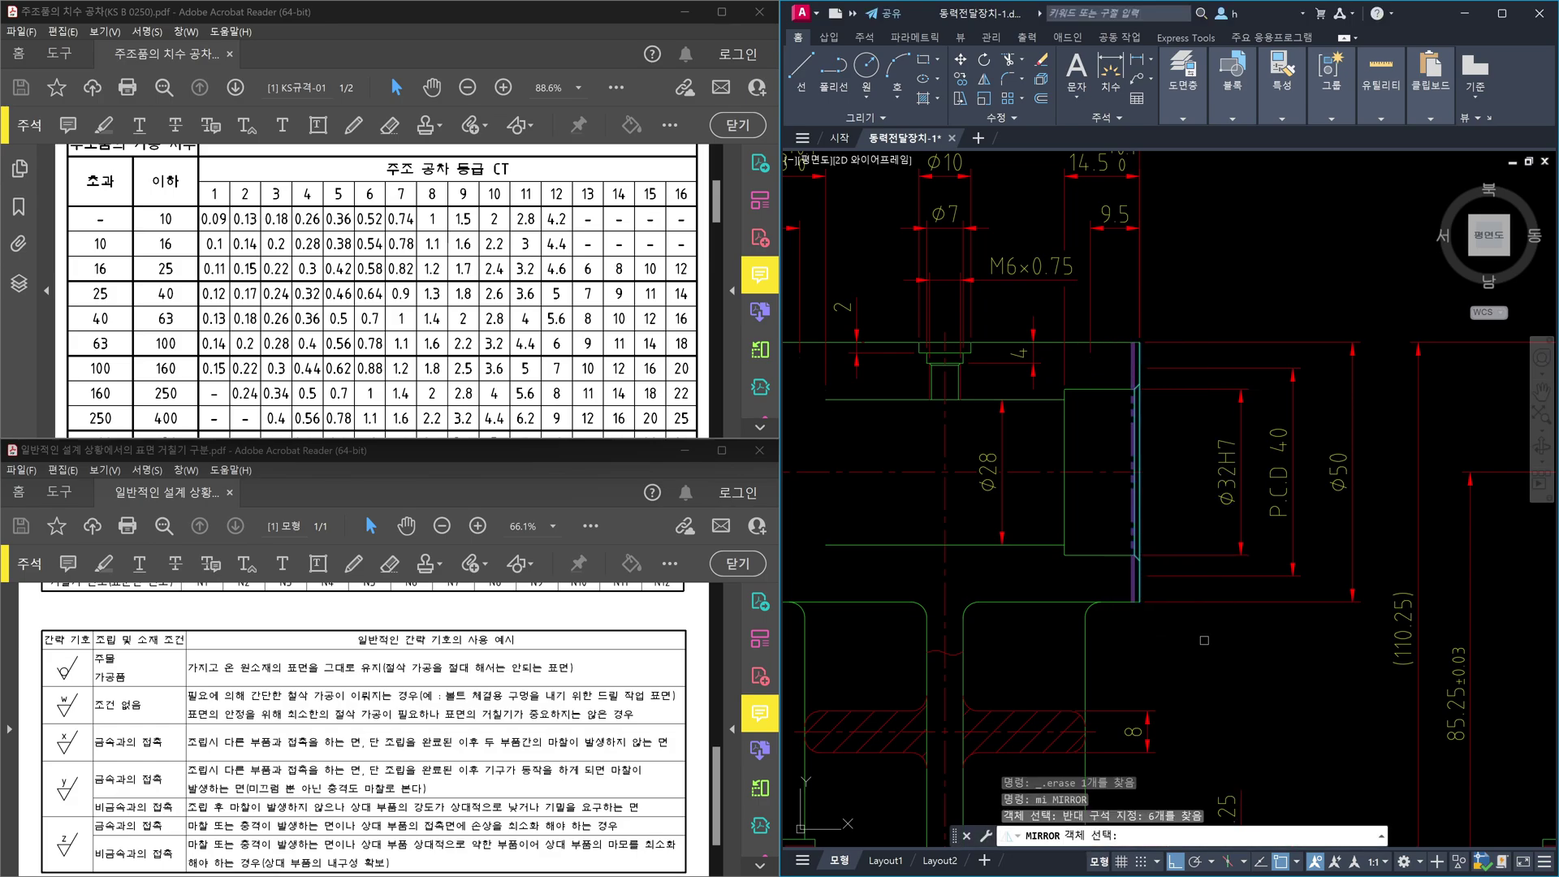
click(1048, 378)
click(1236, 615)
key(Return)
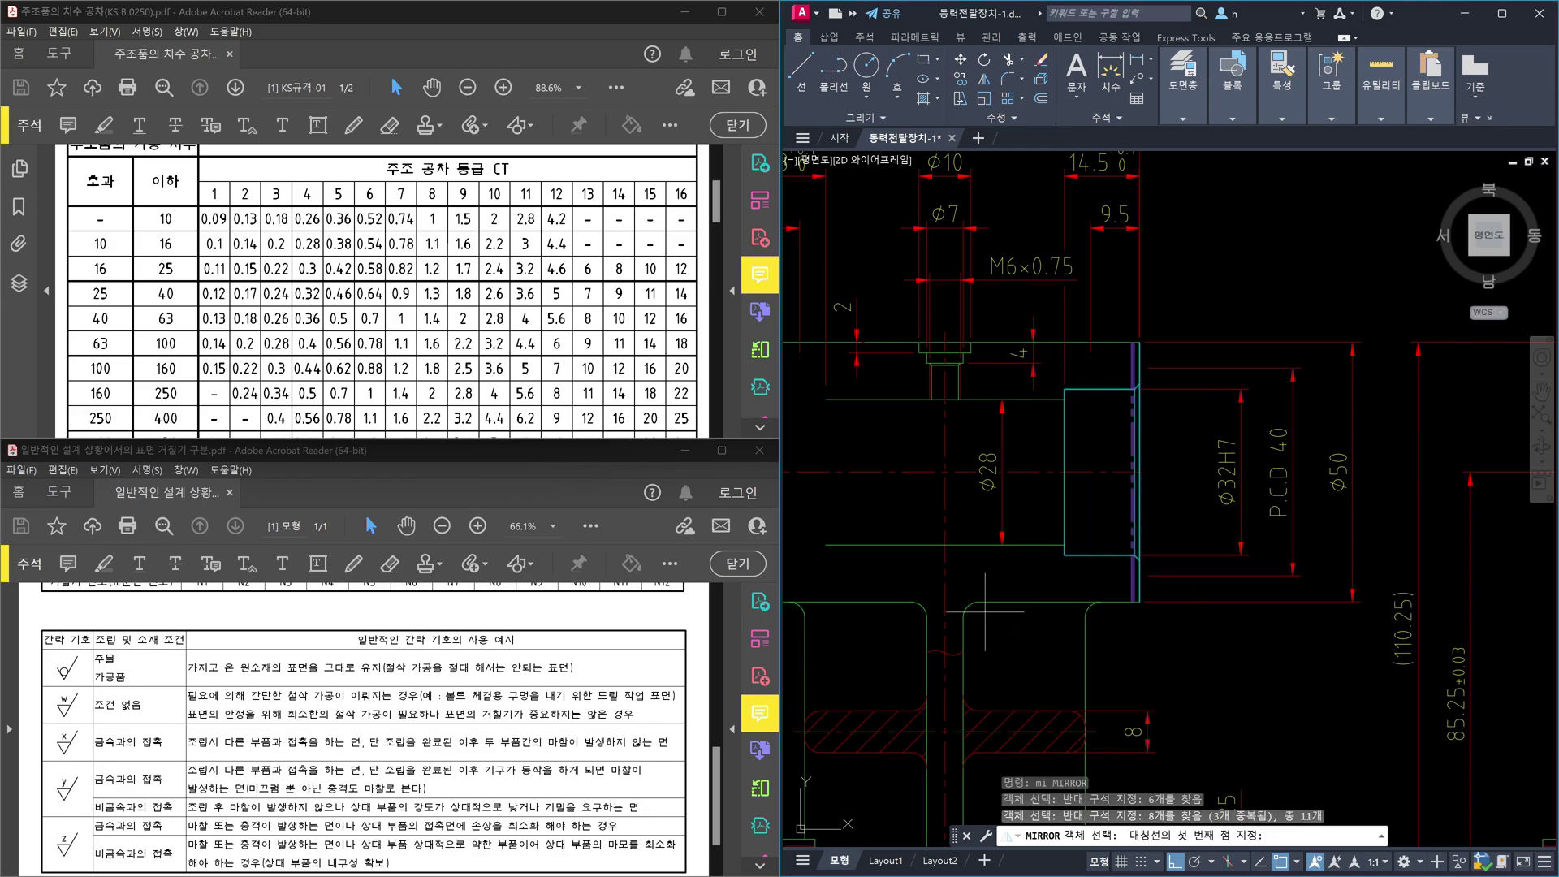
click(945, 544)
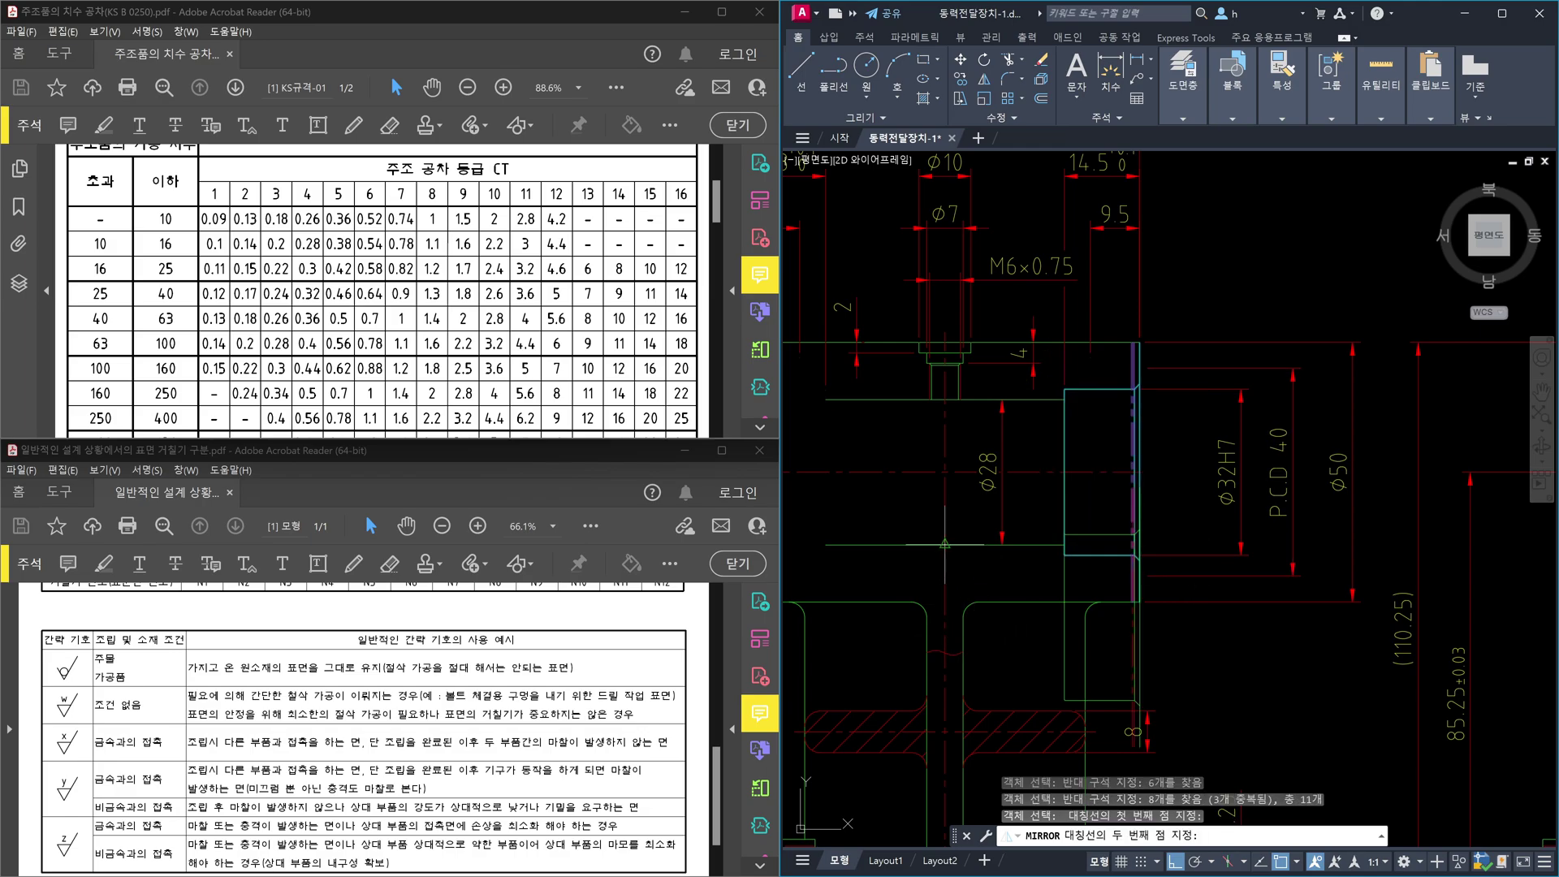
click(945, 471)
key(Return)
scroll(1086, 560, down, 5)
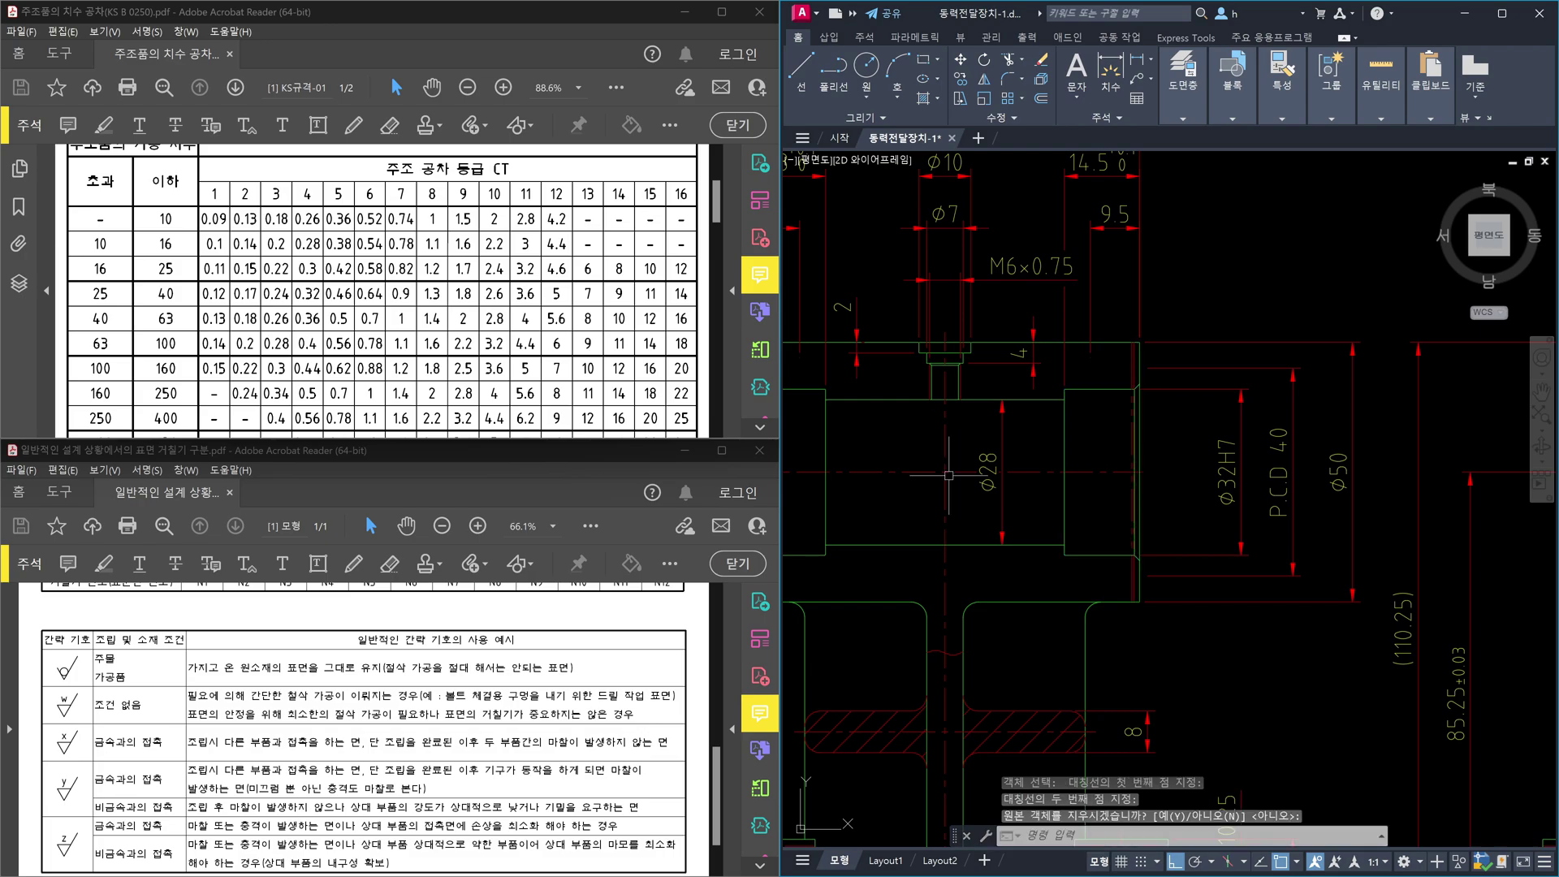
Step: Extend the cylinder's upper and lower outline edges to the mirrored outer end face on the left
scroll(1056, 536, up, 8)
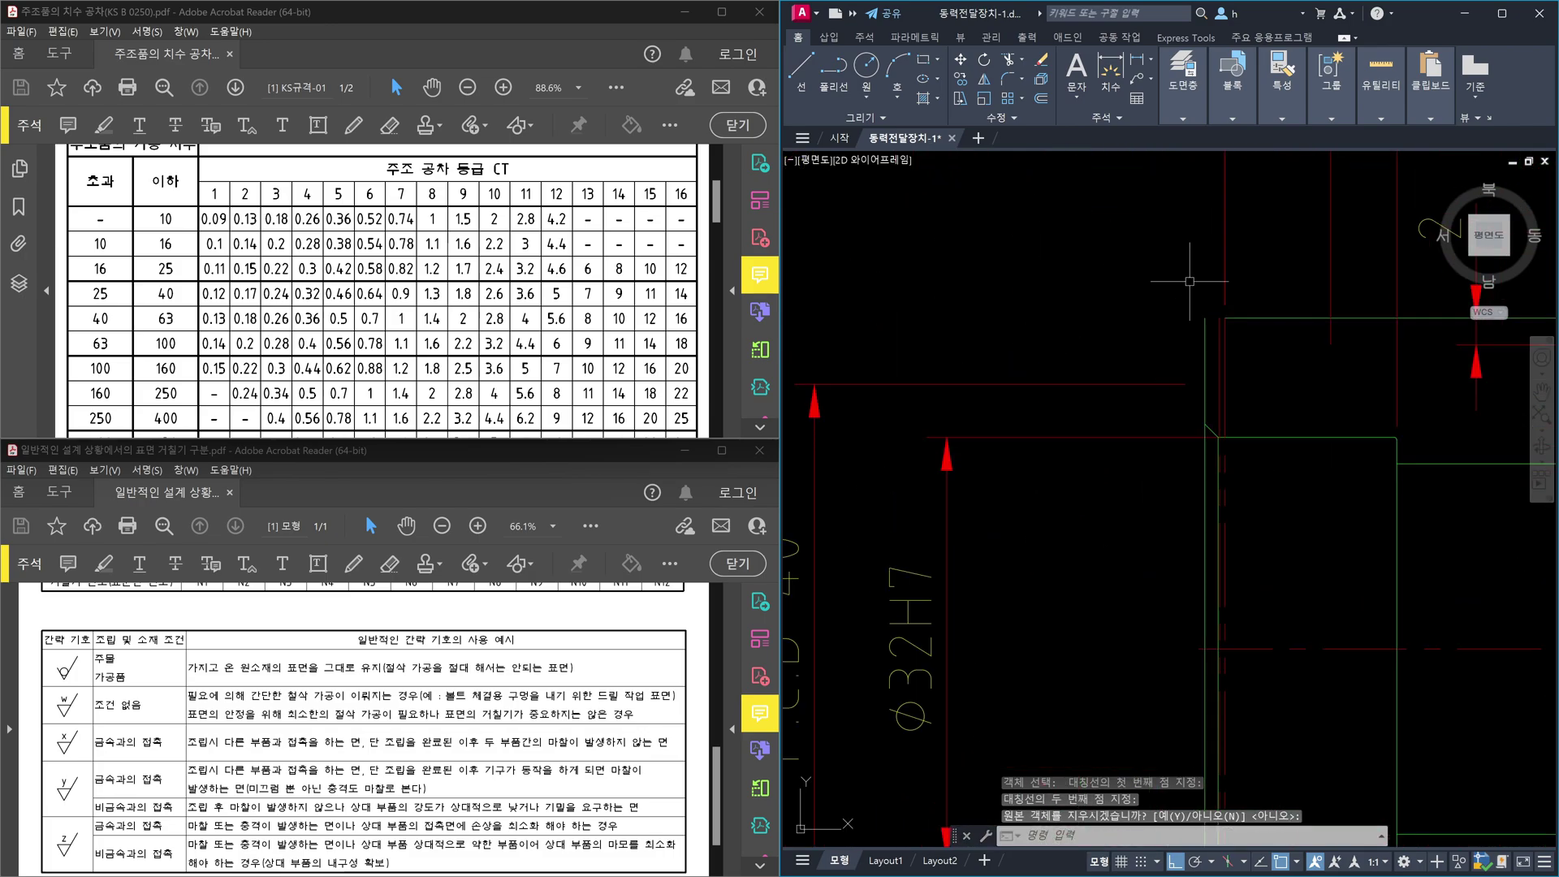
text(ex)
key(Return)
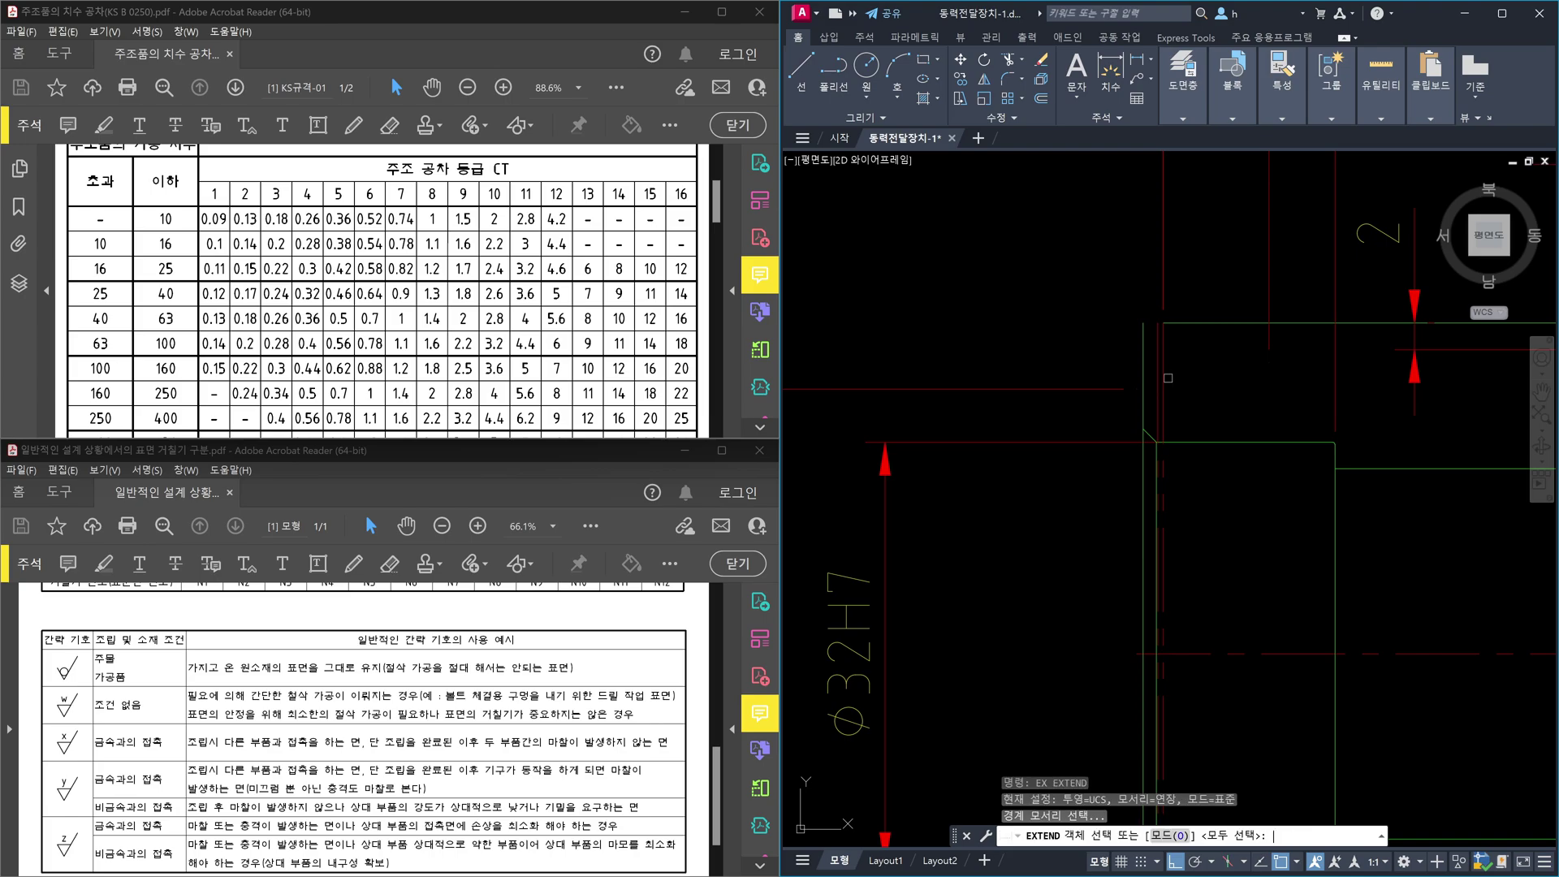
click(1146, 356)
key(Return)
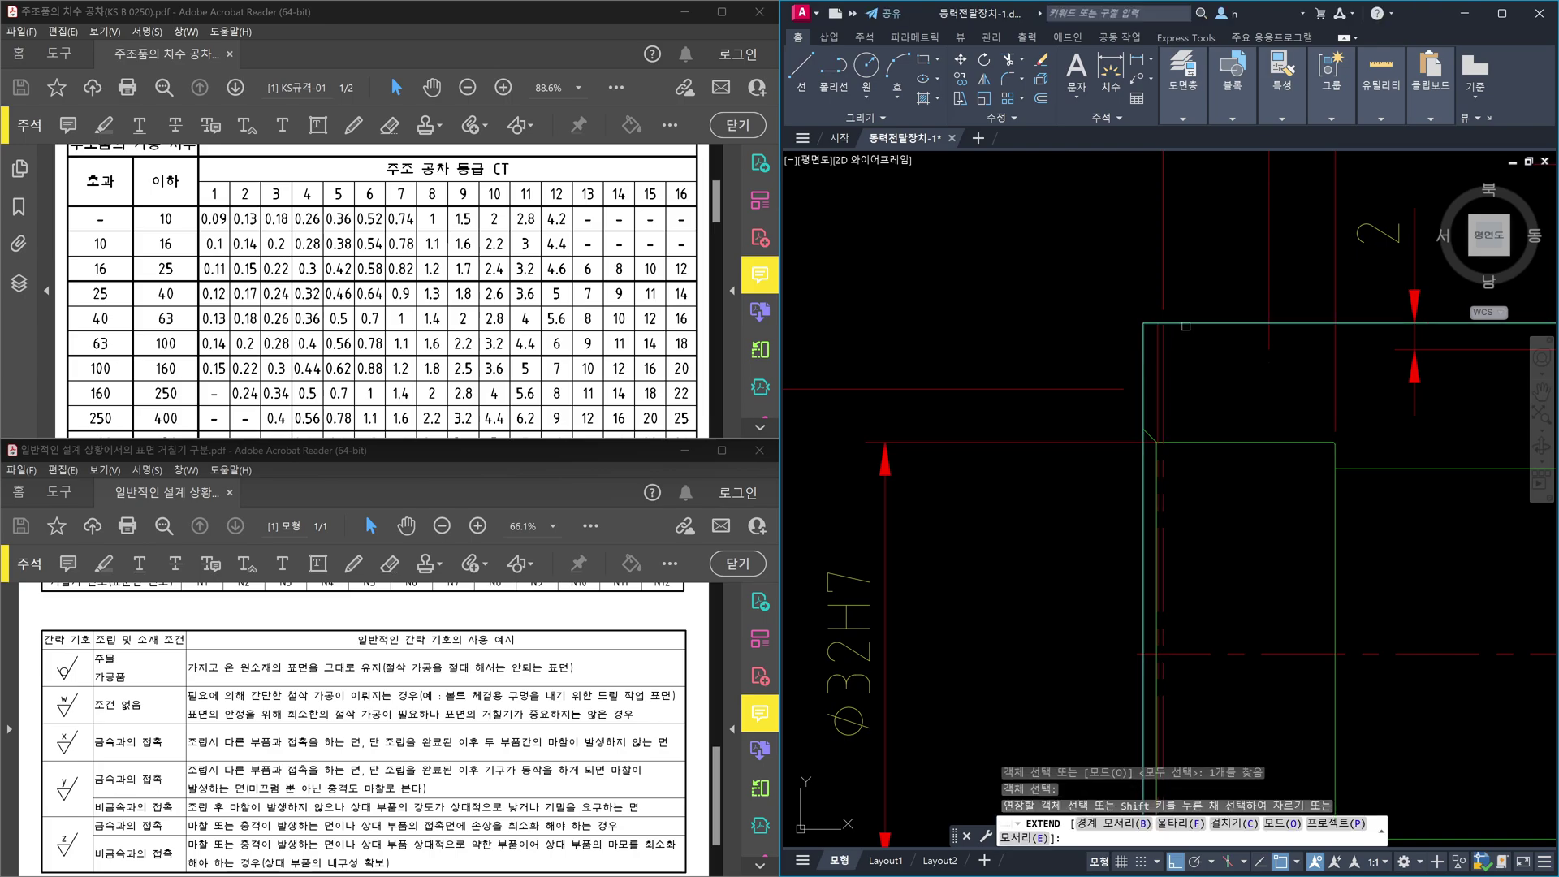
scroll(1202, 398, down, 3)
click(1204, 411)
key(Escape)
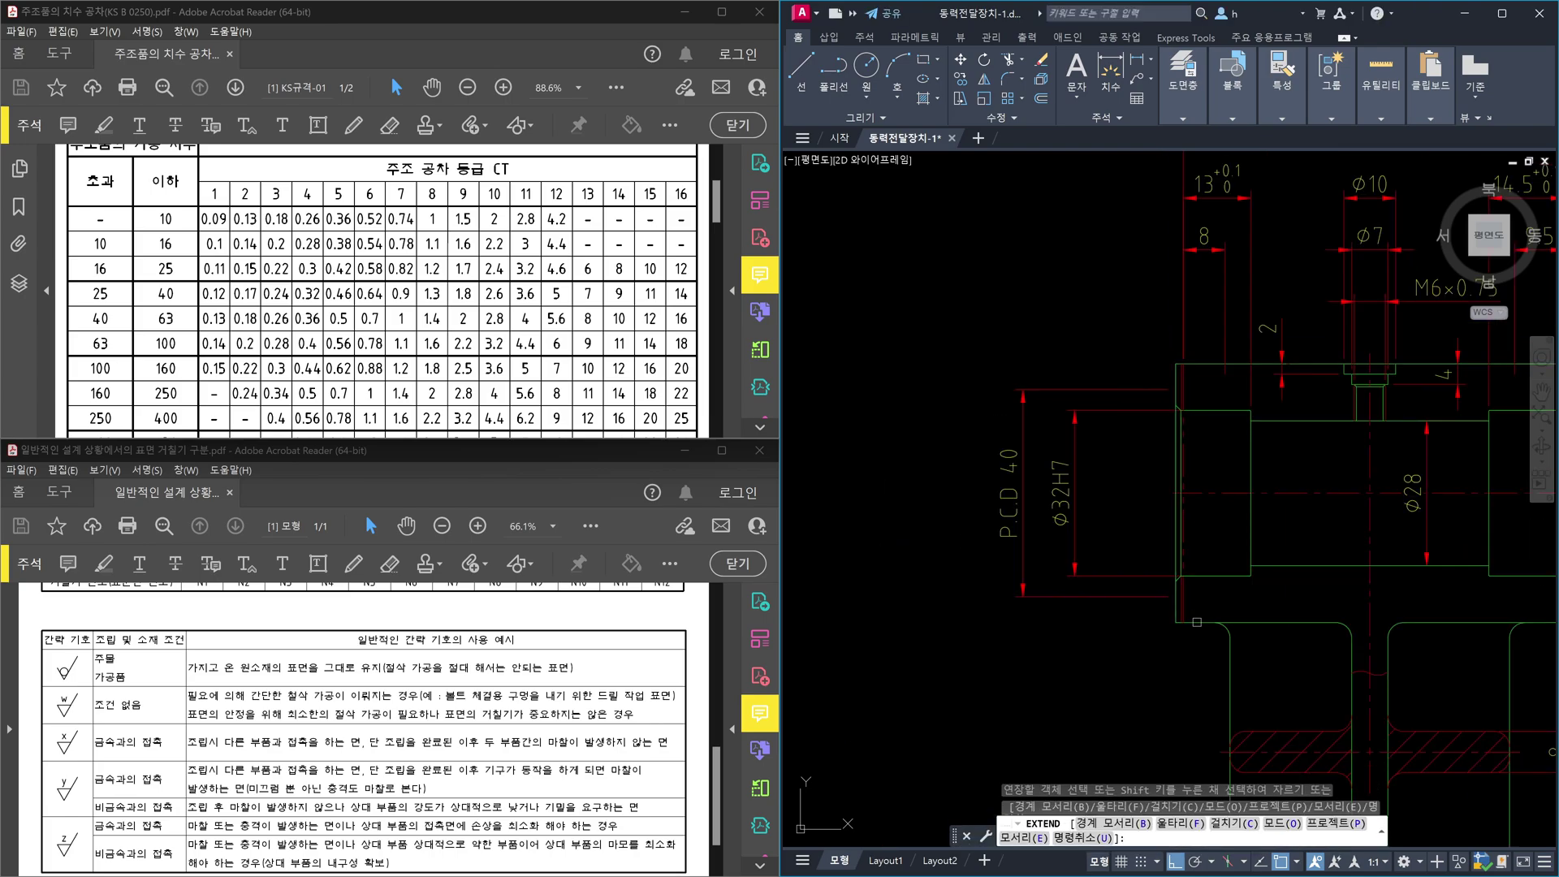
Step: Stretch the overall length and the two depth dimensions at the left end to the new outer end face
scroll(1198, 547, down, 3)
scroll(1198, 546, up, 5)
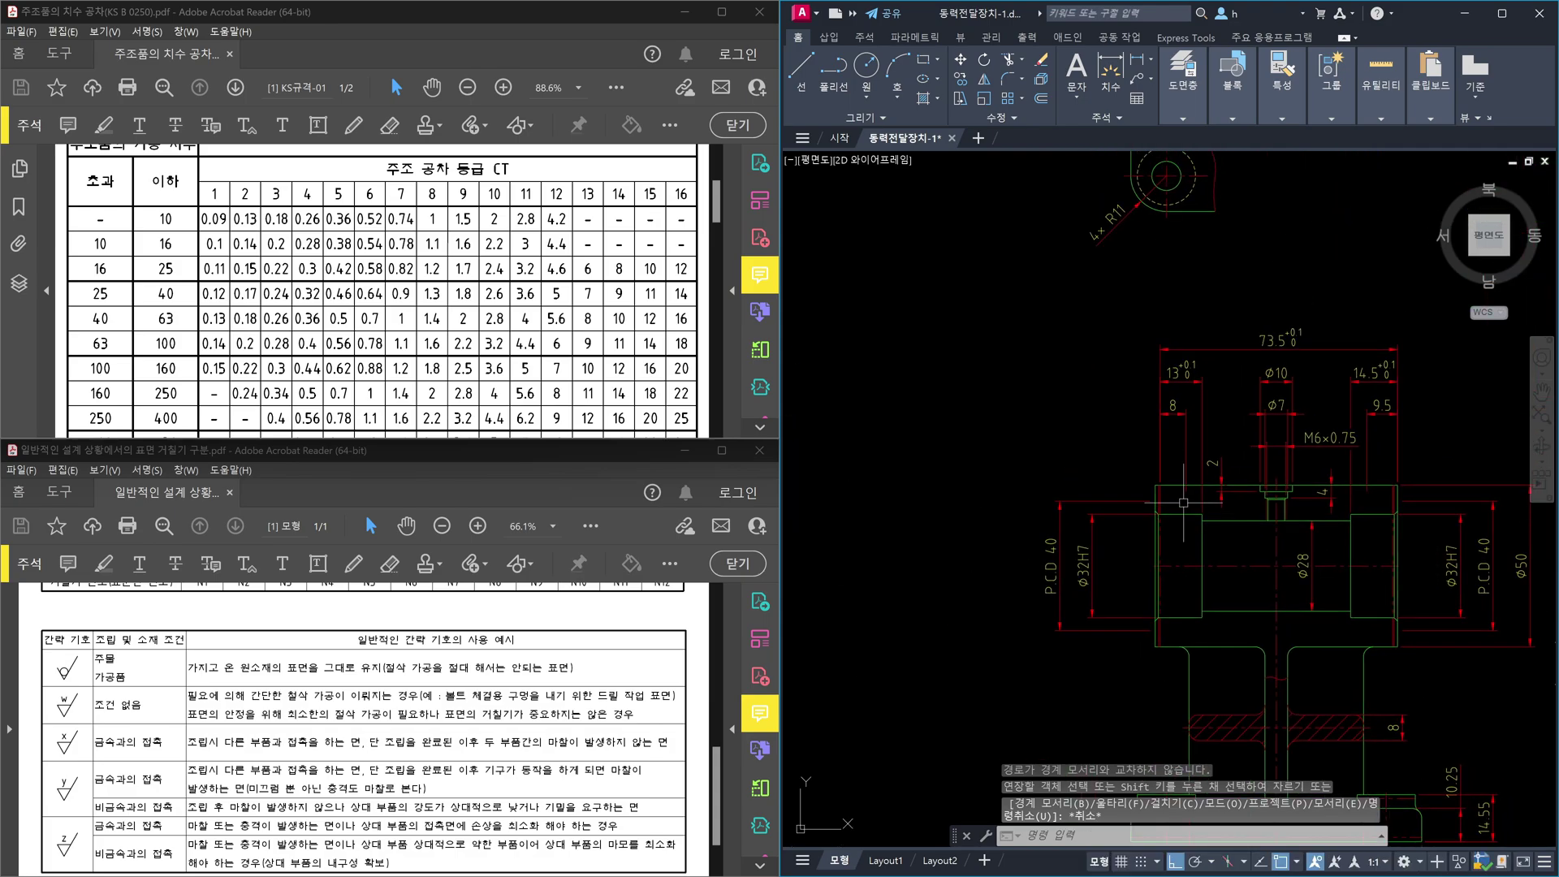
click(1121, 514)
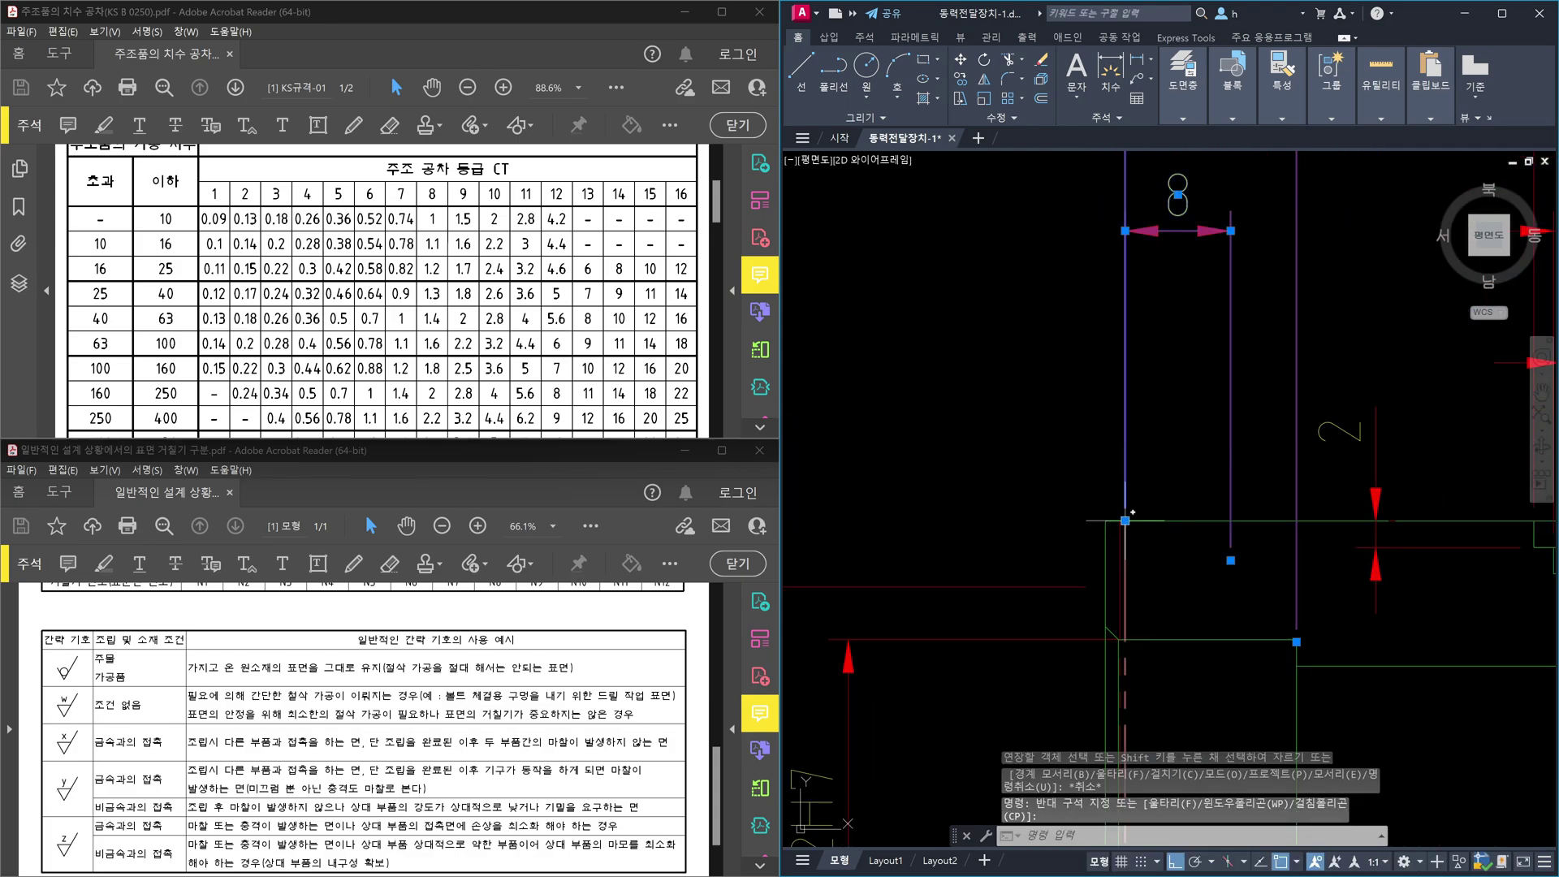
click(1125, 520)
scroll(1112, 522, down, 4)
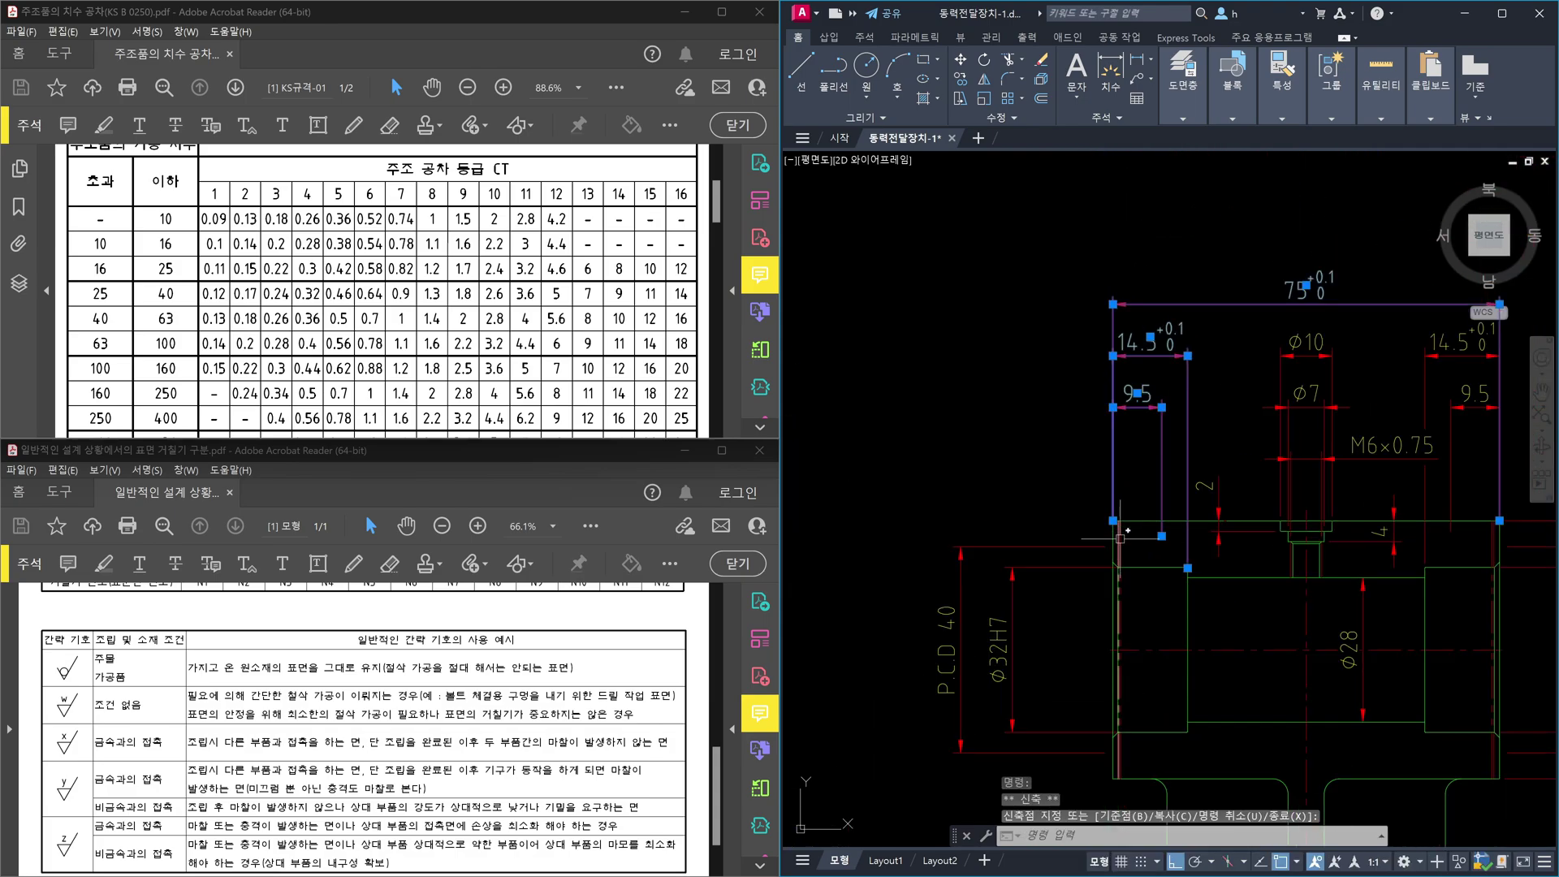
key(Escape)
Step: Erase the P.C.D 40 dimensions on both sides of the cylinder
click(977, 612)
click(928, 588)
key(Delete)
scroll(1177, 599, up, 3)
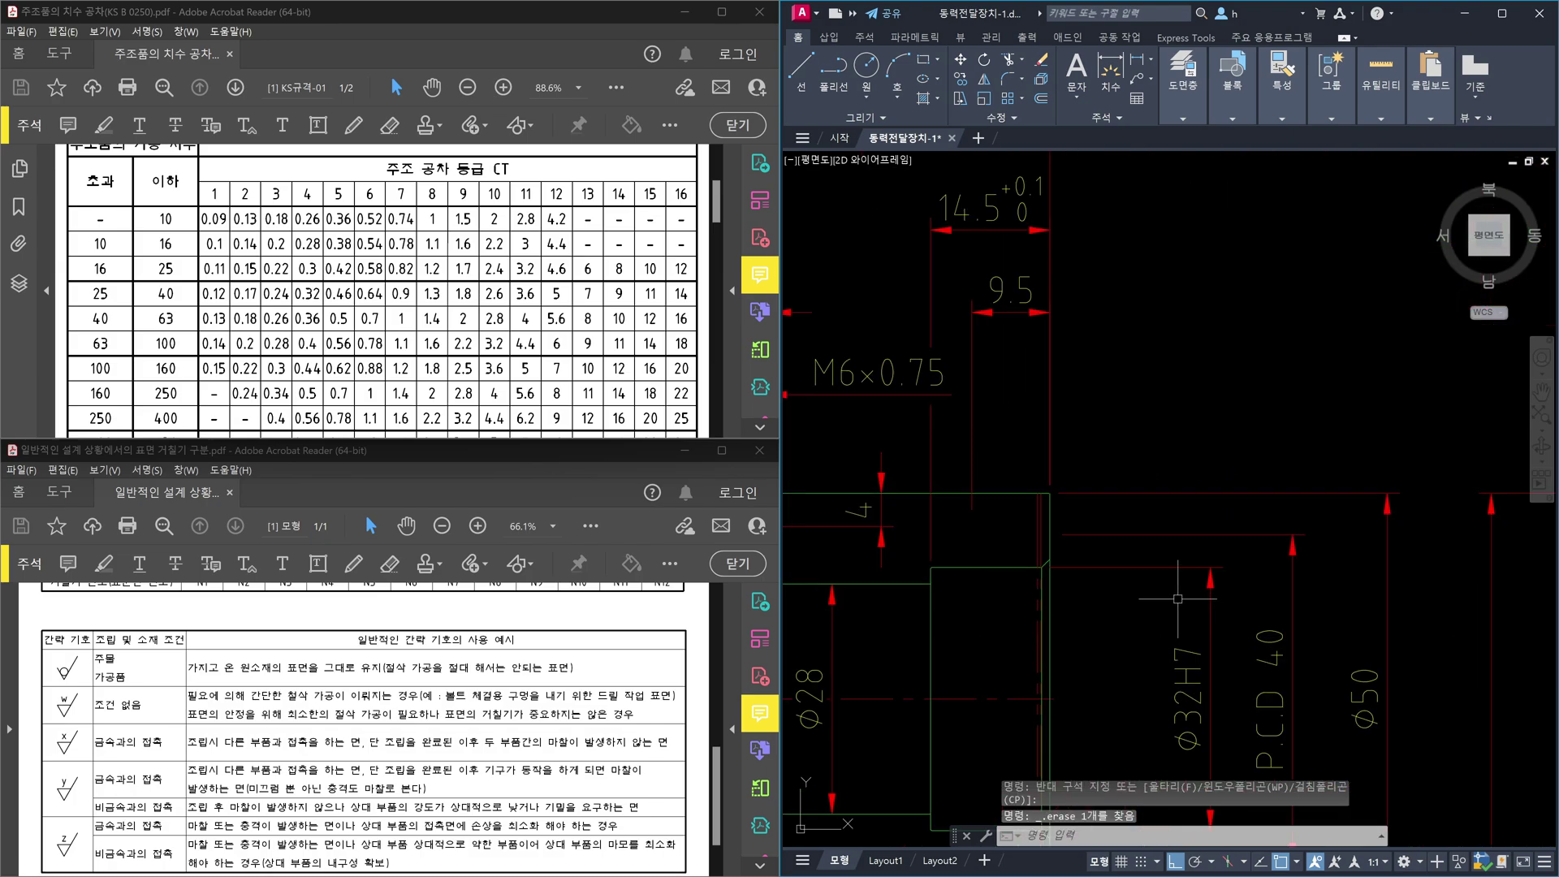
click(1290, 593)
key(Delete)
scroll(1221, 506, down, 4)
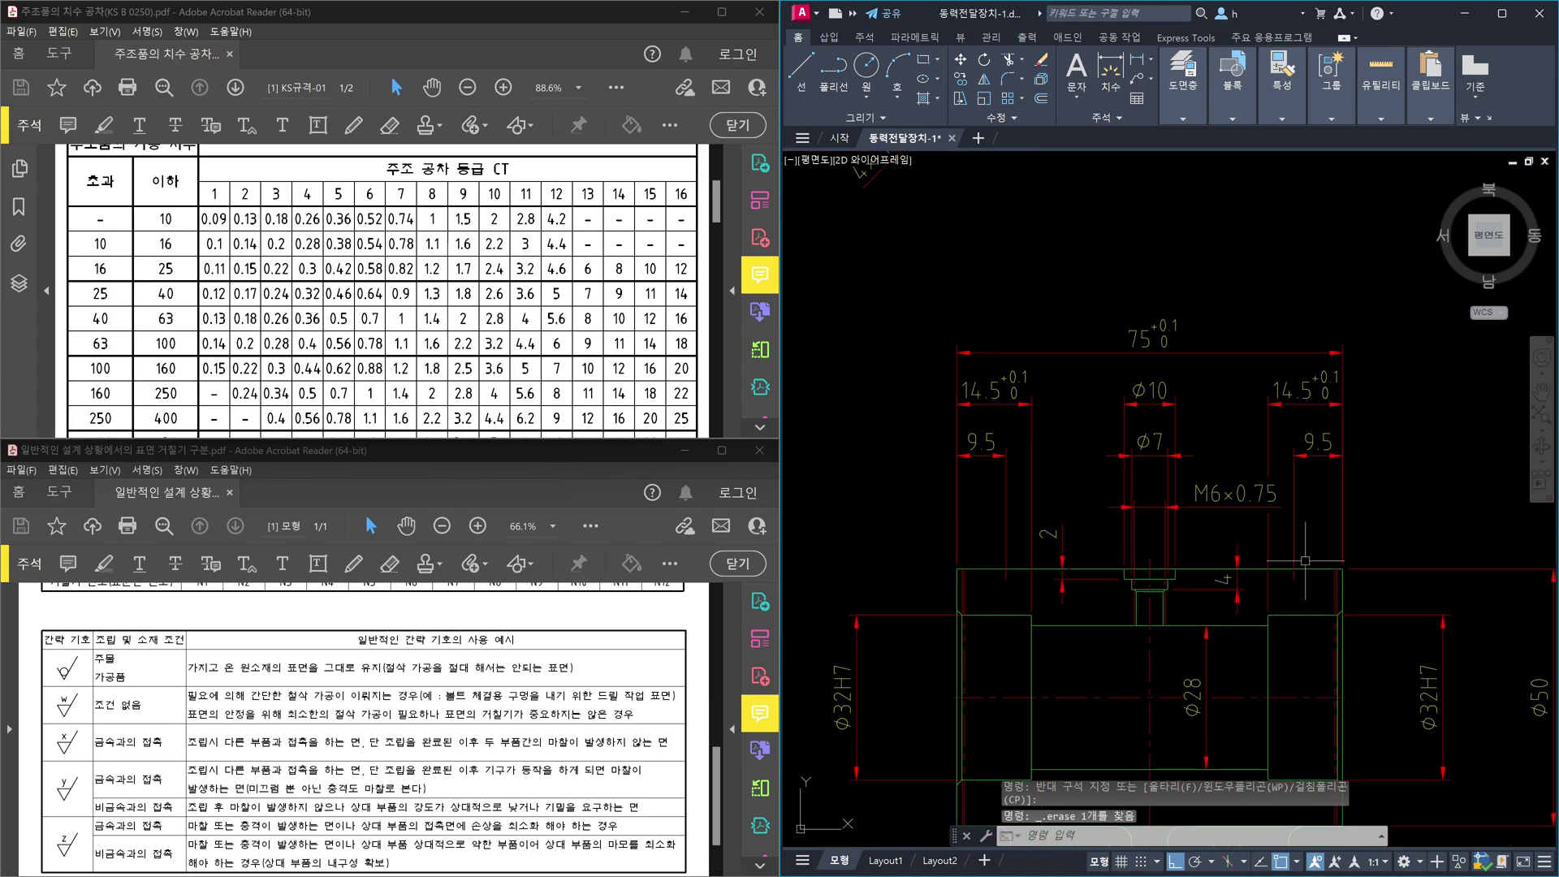
Step: Compare the raw casting view's overall length and end-face dimensions with those of the finished housing drawing
scroll(955, 583, up, 3)
scroll(955, 584, down, 4)
middle_drag(1056, 650, 1154, 345)
scroll(1121, 235, up, 5)
scroll(1092, 334, down, 5)
scroll(1137, 662, up, 6)
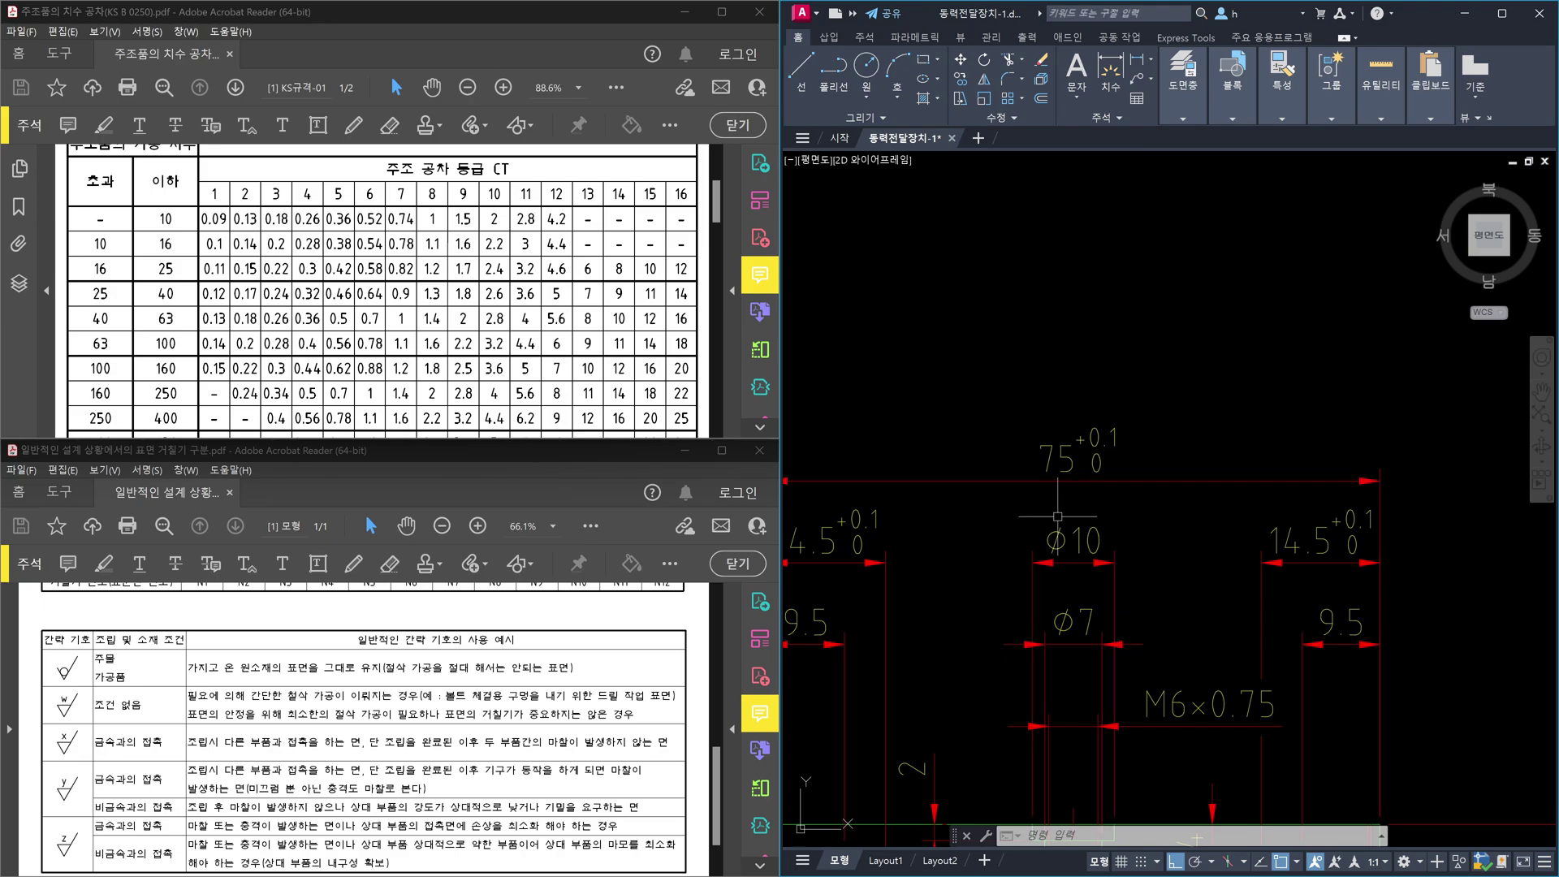
scroll(1145, 526, down, 2)
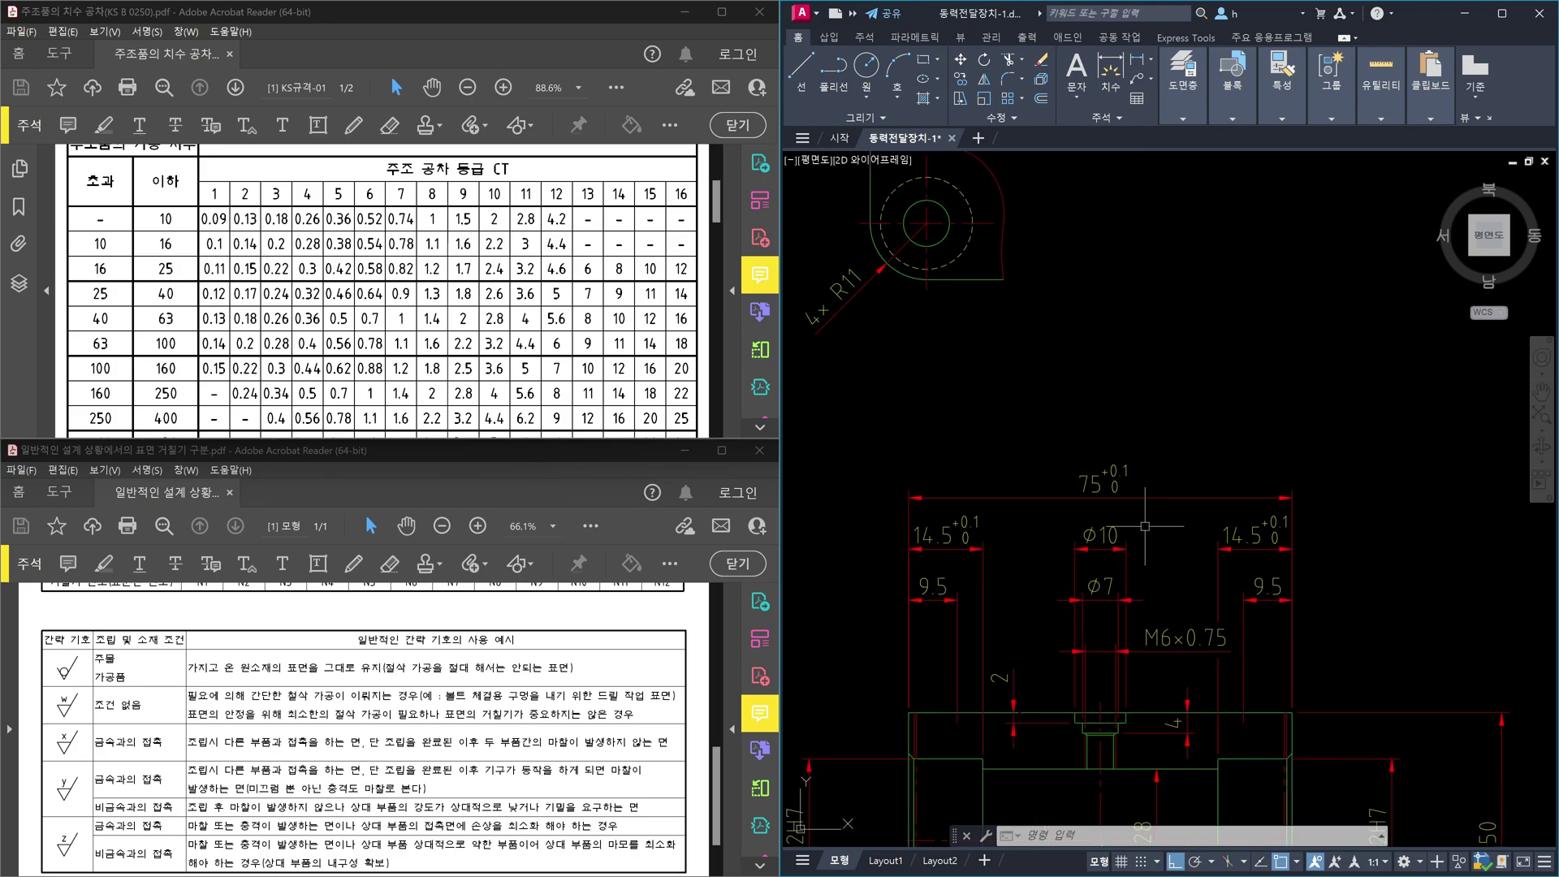
scroll(1141, 521, down, 4)
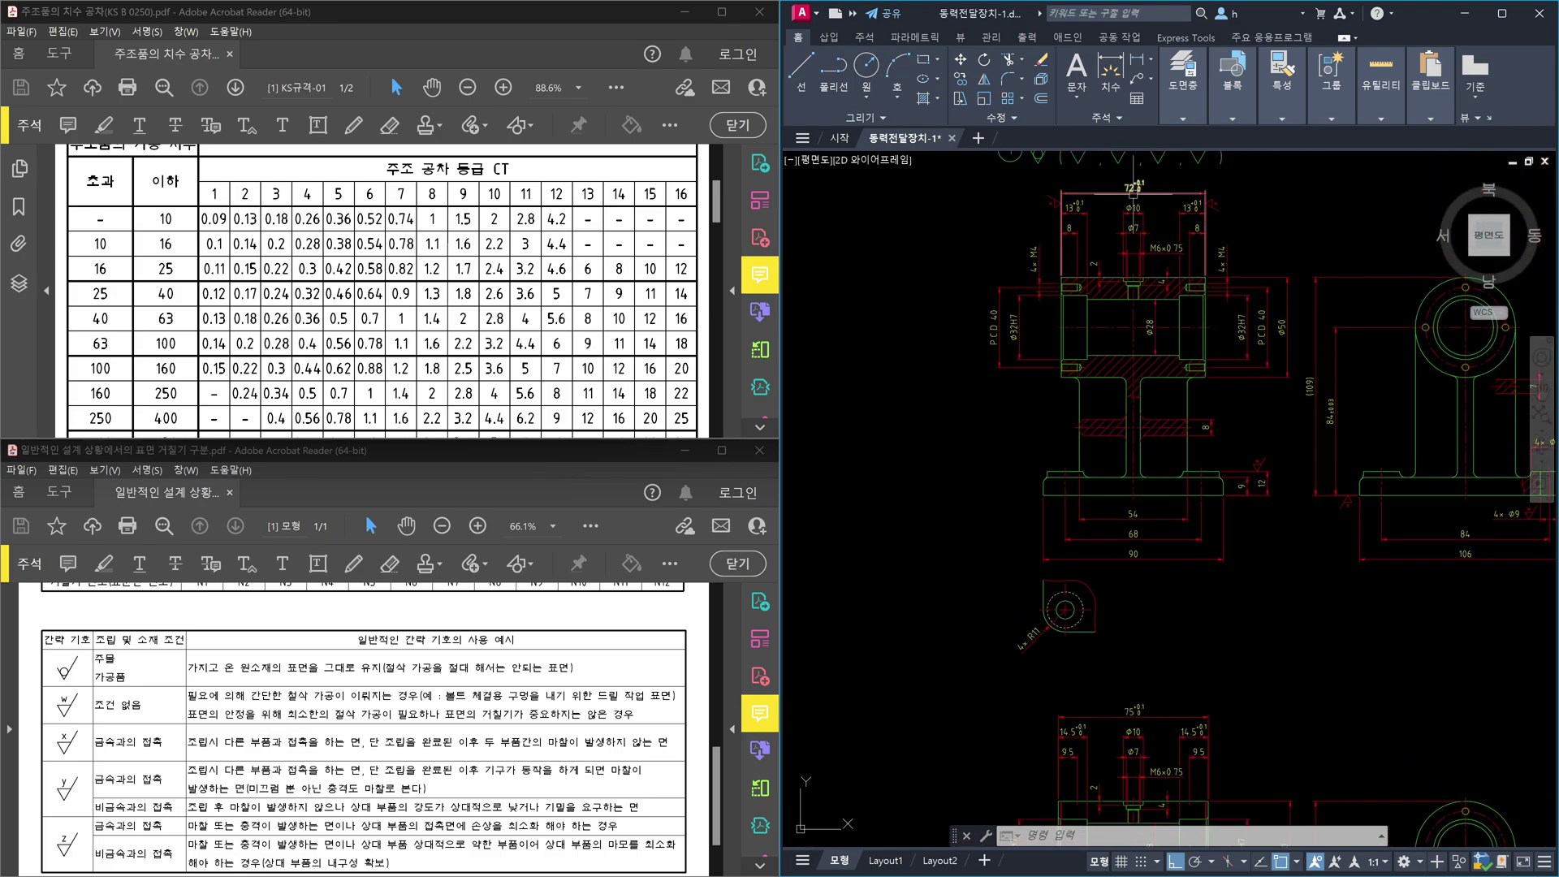
scroll(1140, 198, up, 6)
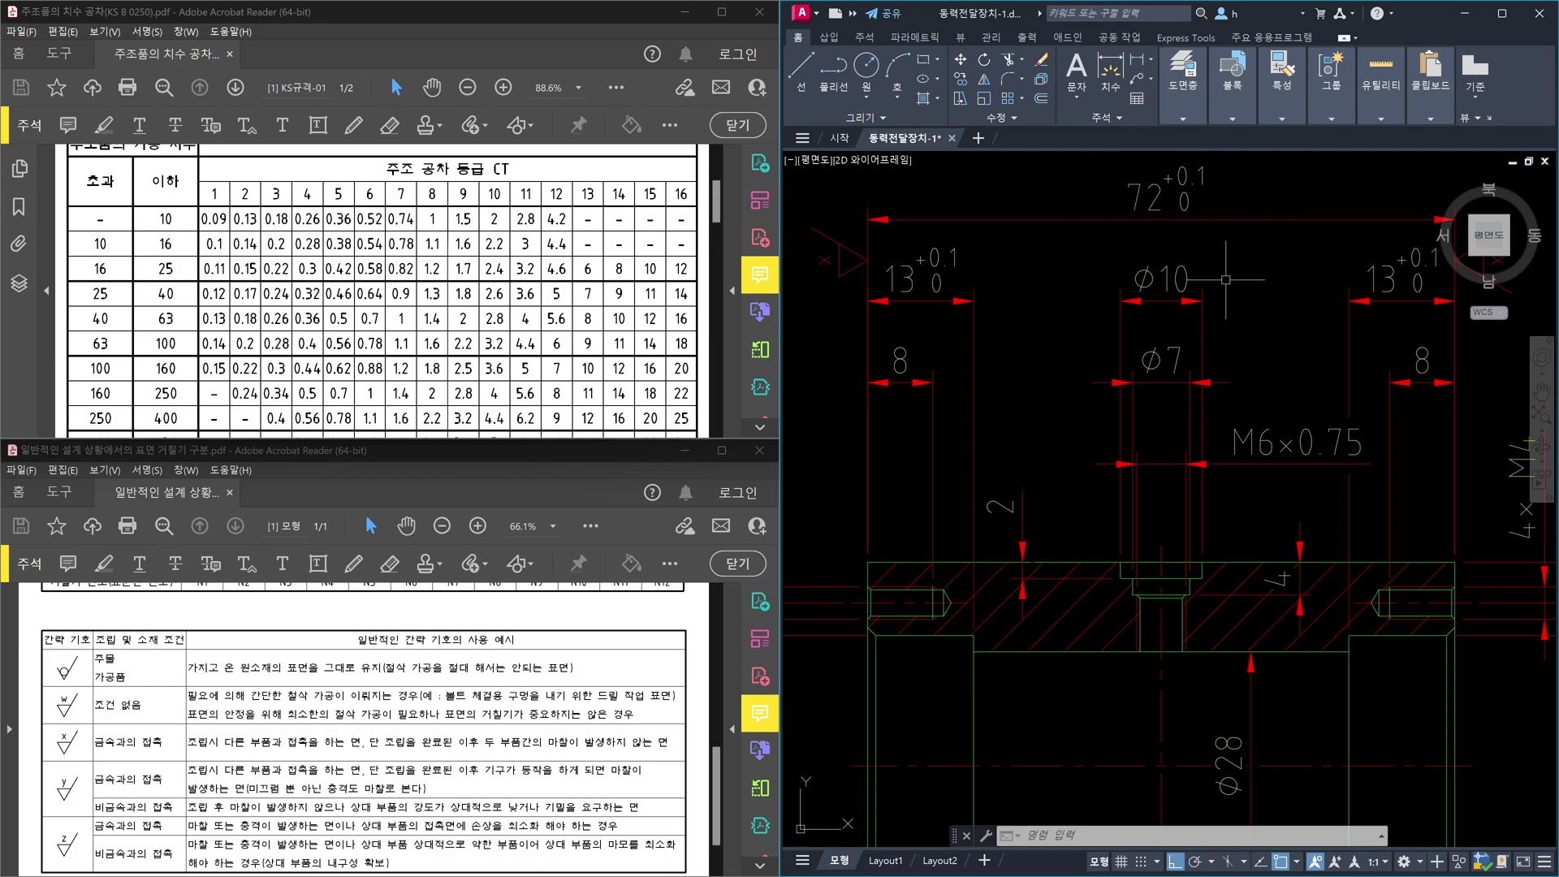
scroll(1218, 288, down, 5)
scroll(1309, 652, up, 4)
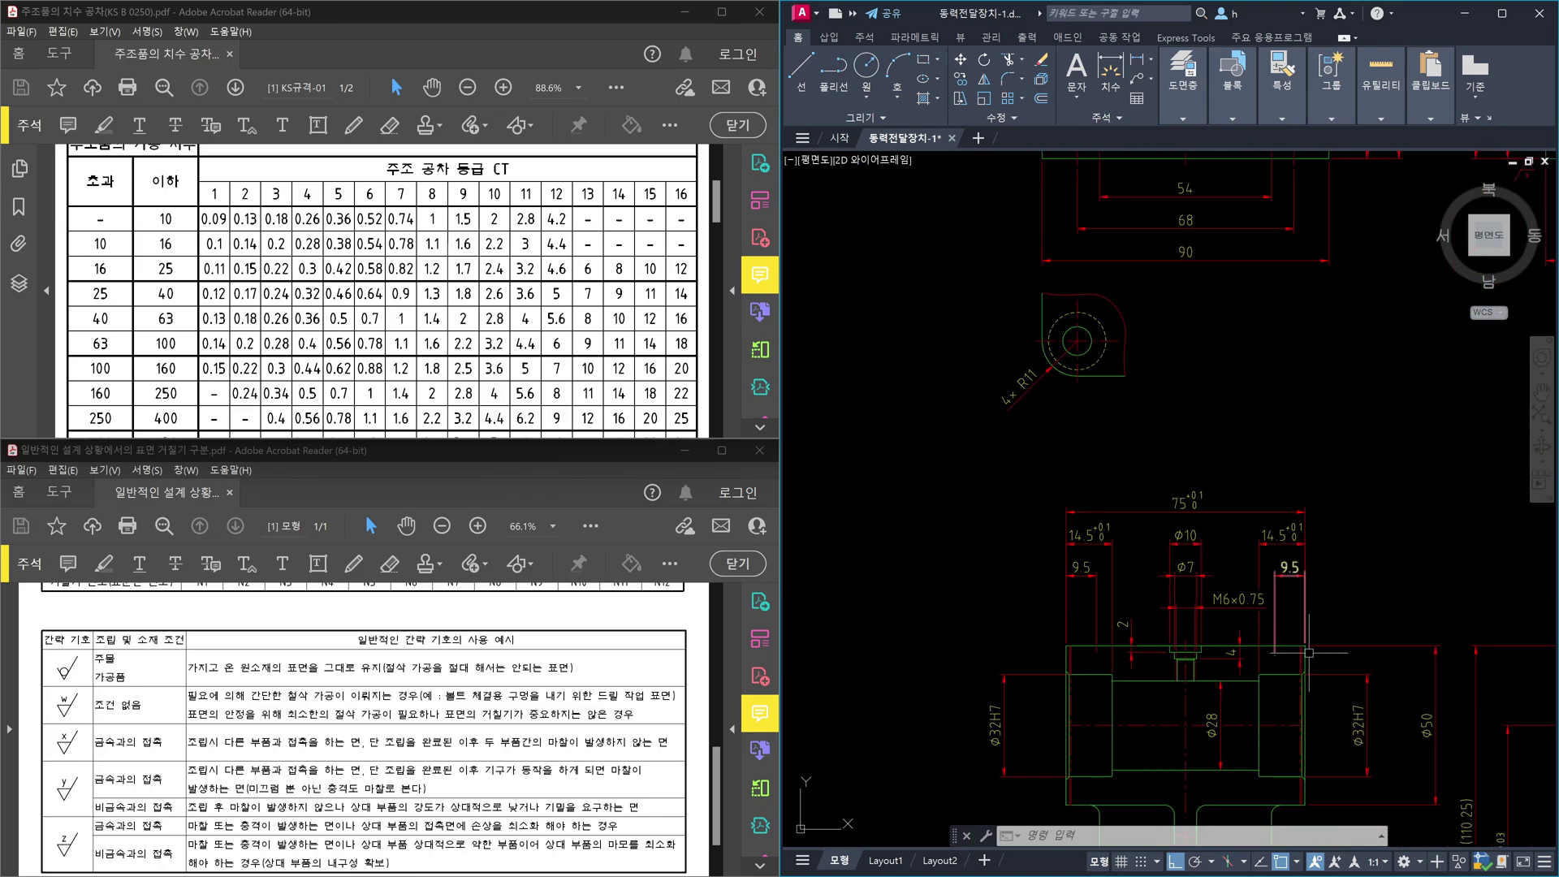
Step: Erase the outline of the stepped screw hole in the upper cylinder wall of the raw casting's front view
scroll(1183, 349, down, 3)
scroll(1190, 366, up, 2)
scroll(1182, 372, up, 3)
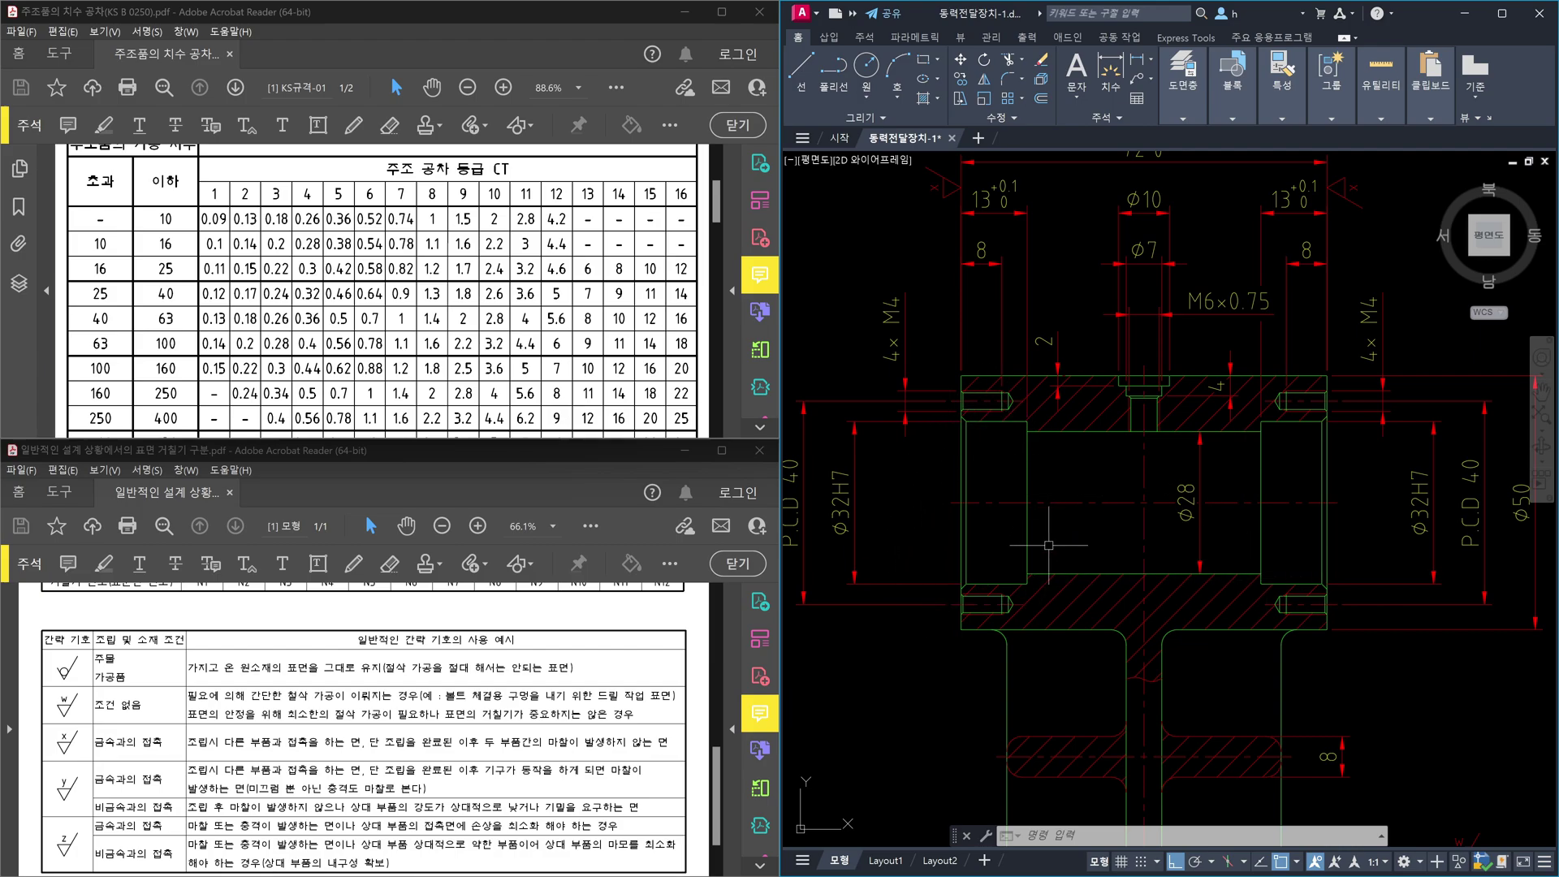
middle_drag(1105, 514, 1092, 574)
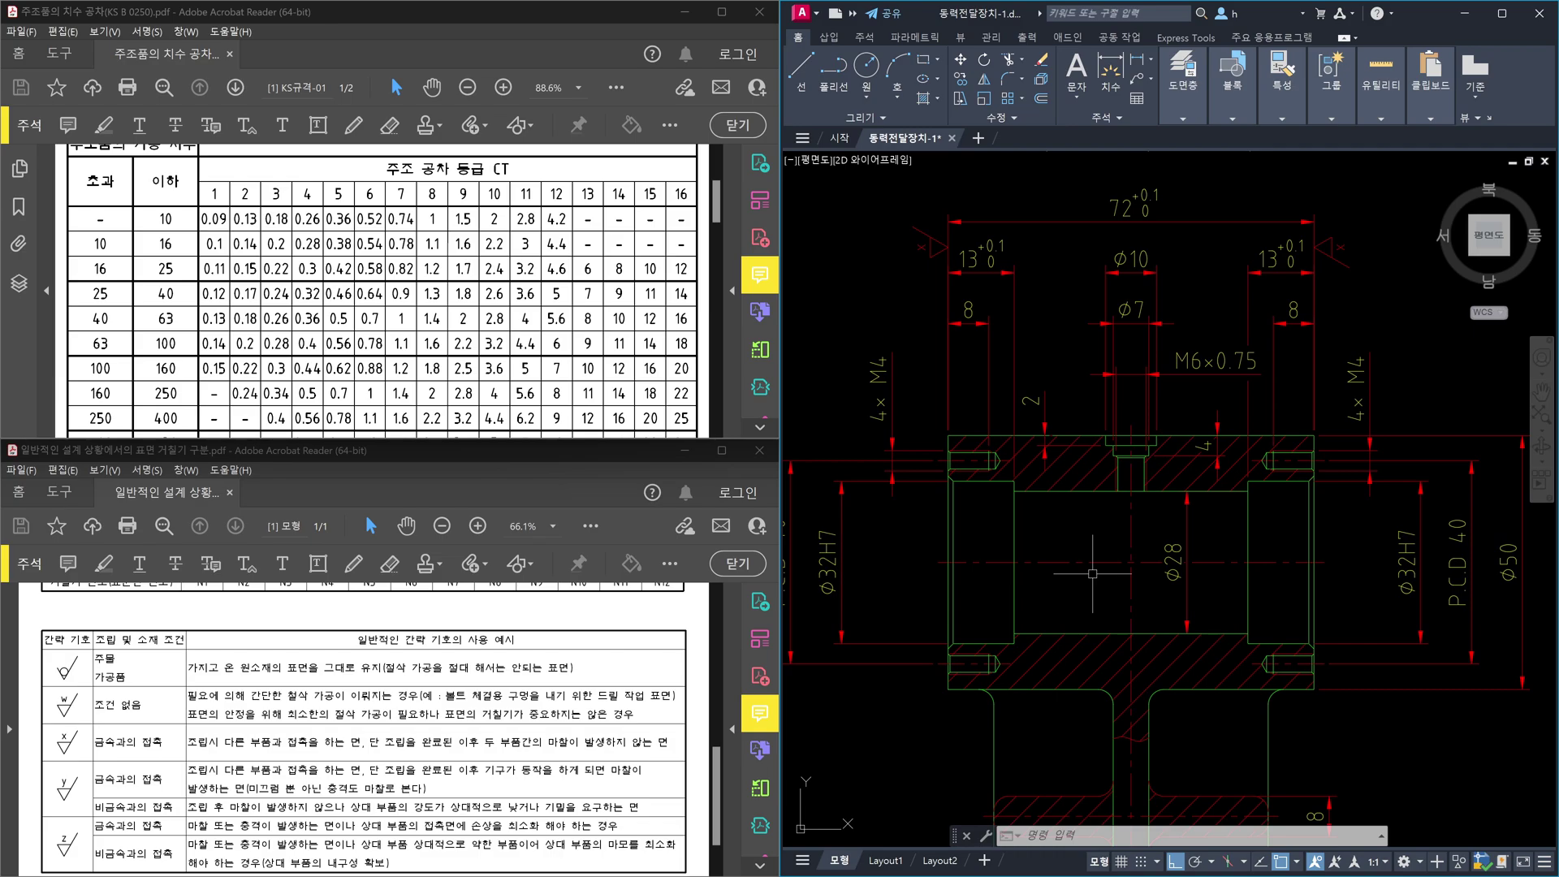
scroll(1137, 455, up, 4)
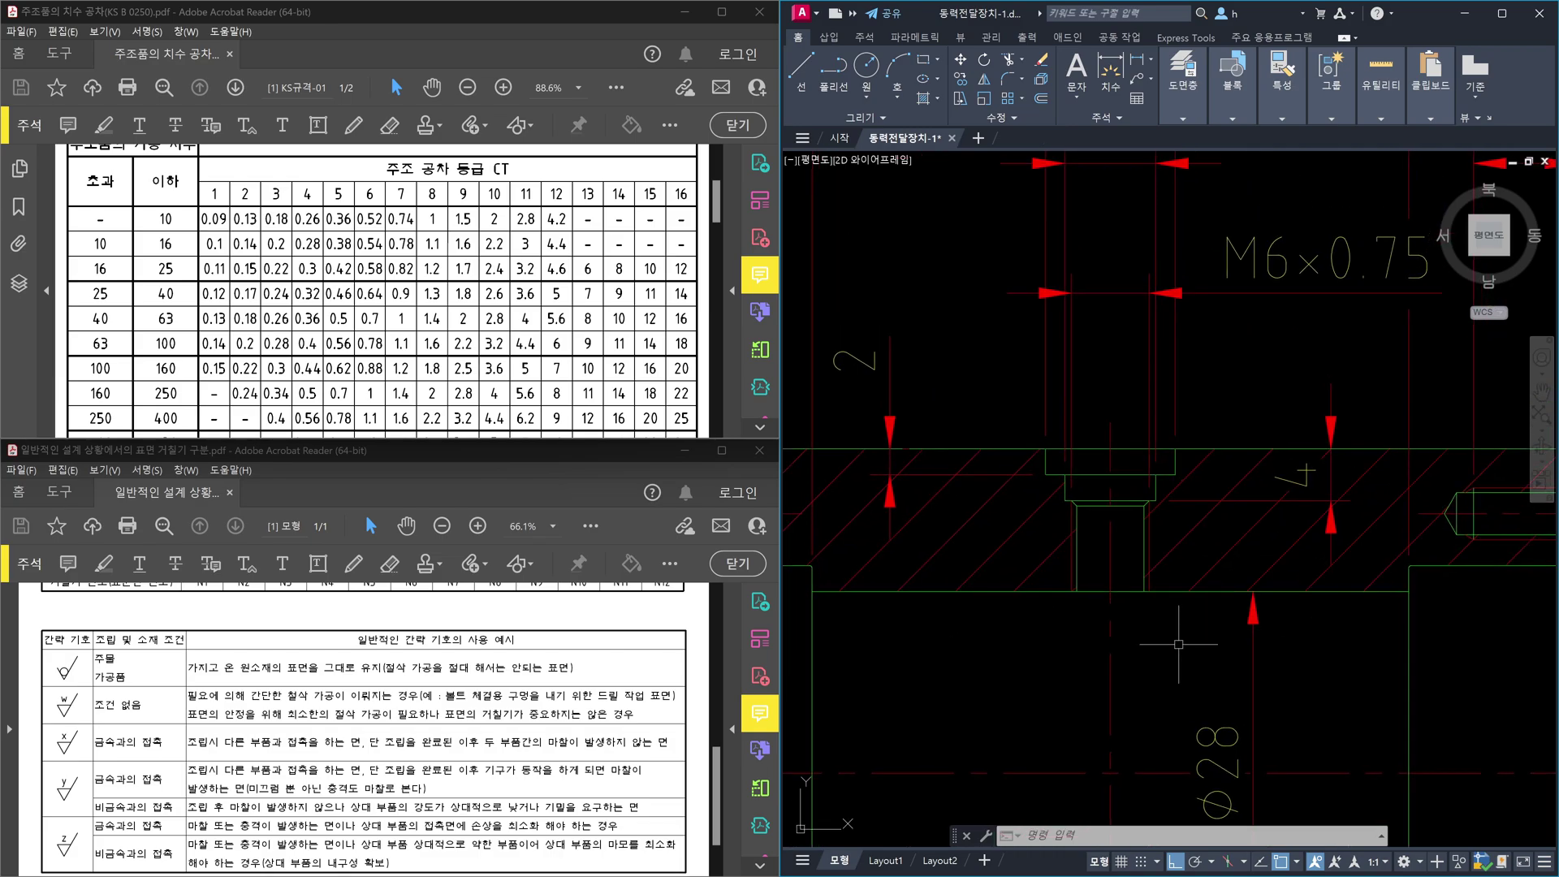
scroll(1130, 614, down, 6)
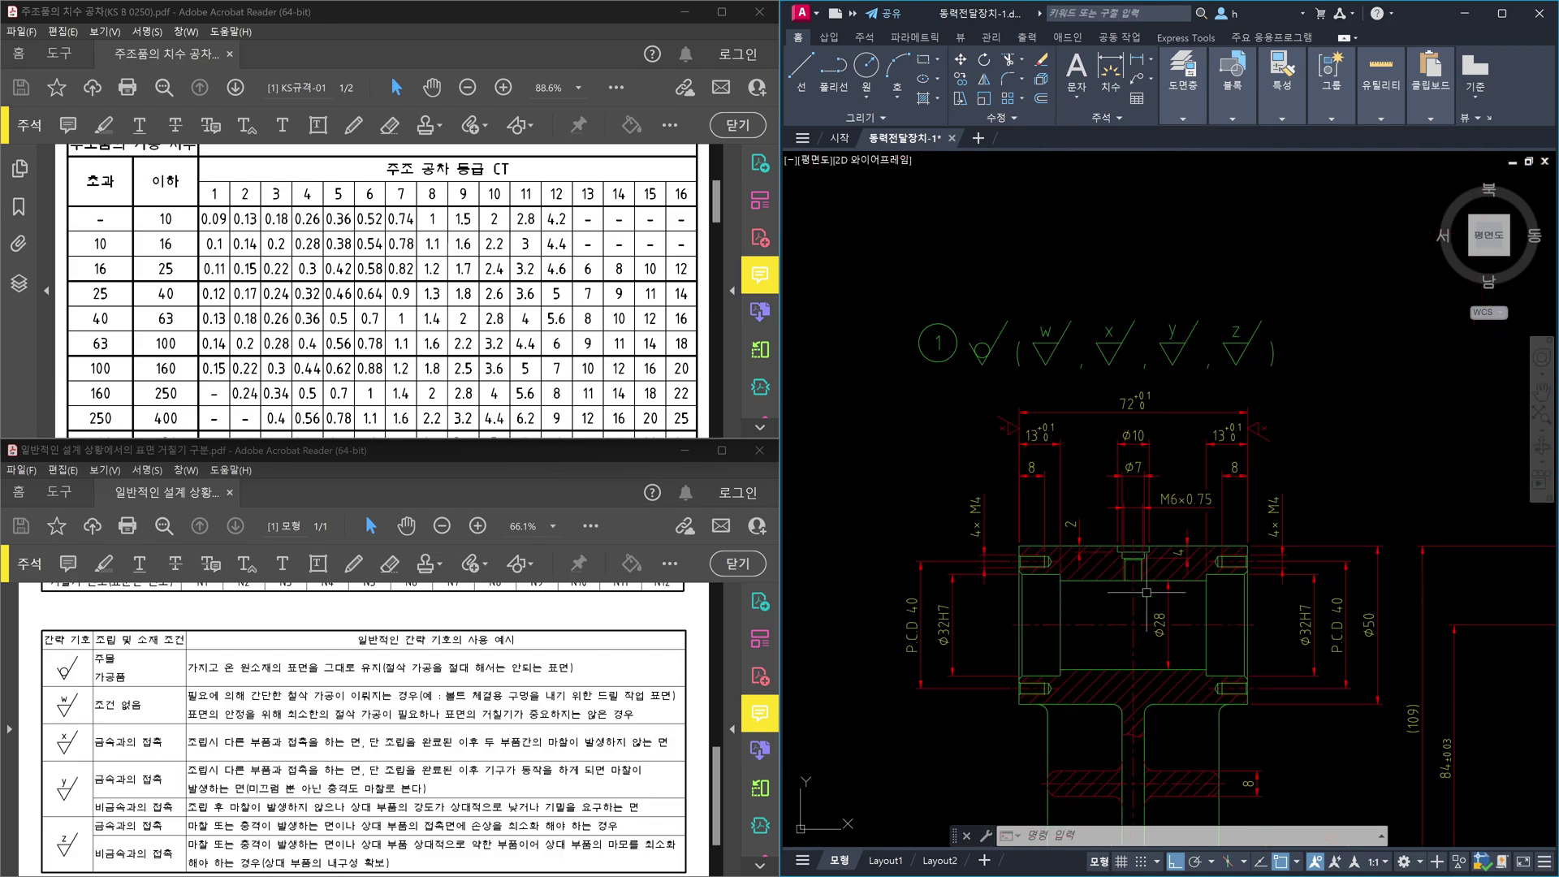
scroll(1120, 599, up, 4)
scroll(1121, 599, up, 4)
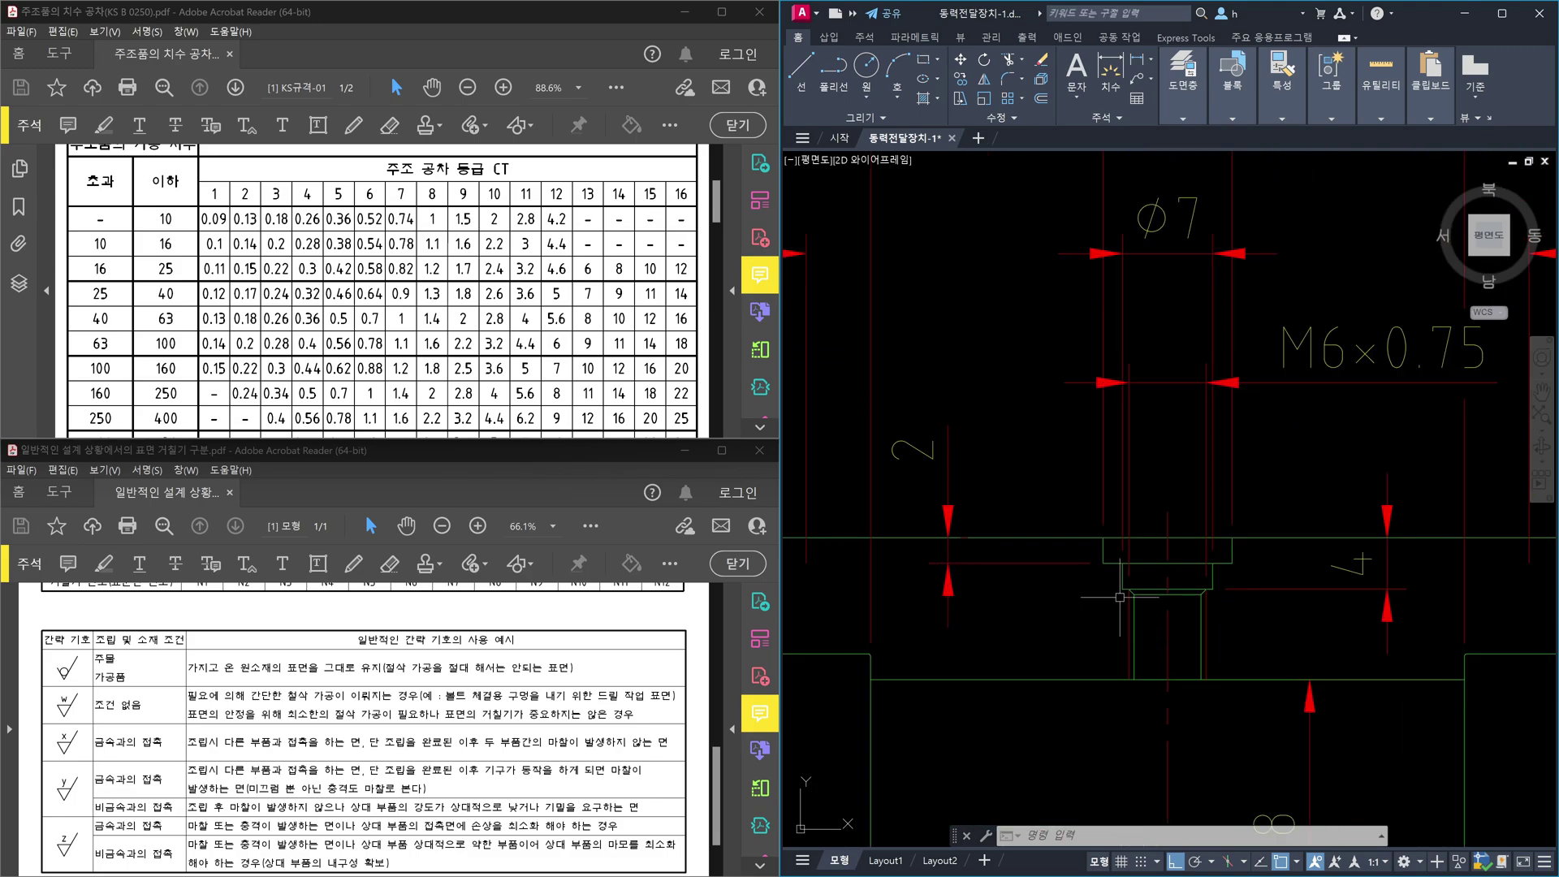
click(1076, 497)
click(1268, 711)
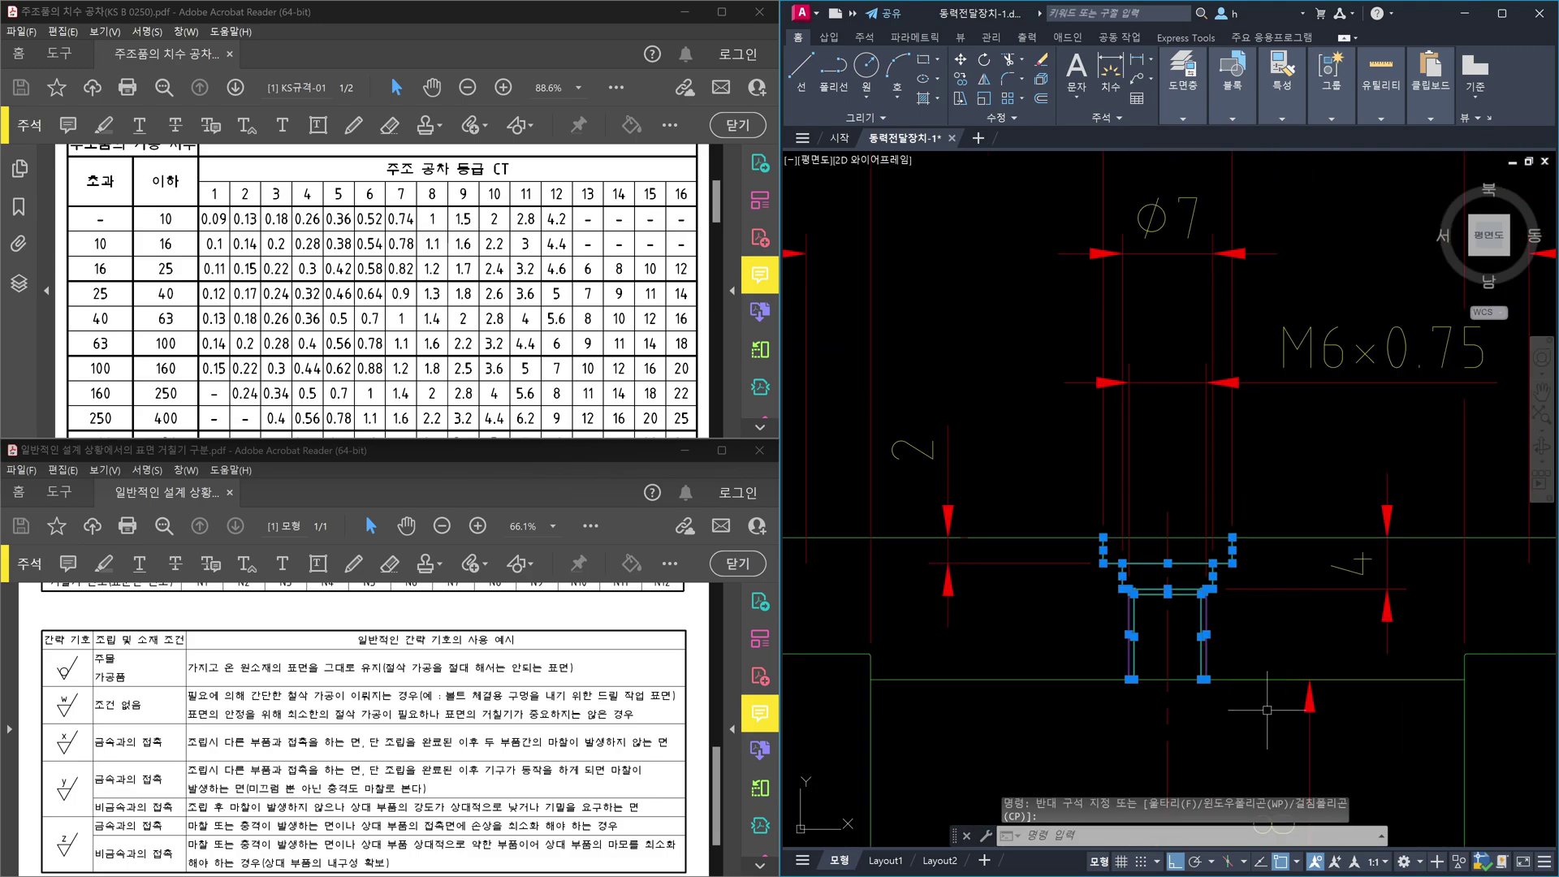
key(Delete)
Step: Examine the base bolt holes in both side views and the stepped hole's Ø10 and Ø7 dimensions in the finished front view
scroll(1268, 710, down, 5)
scroll(1395, 570, up, 3)
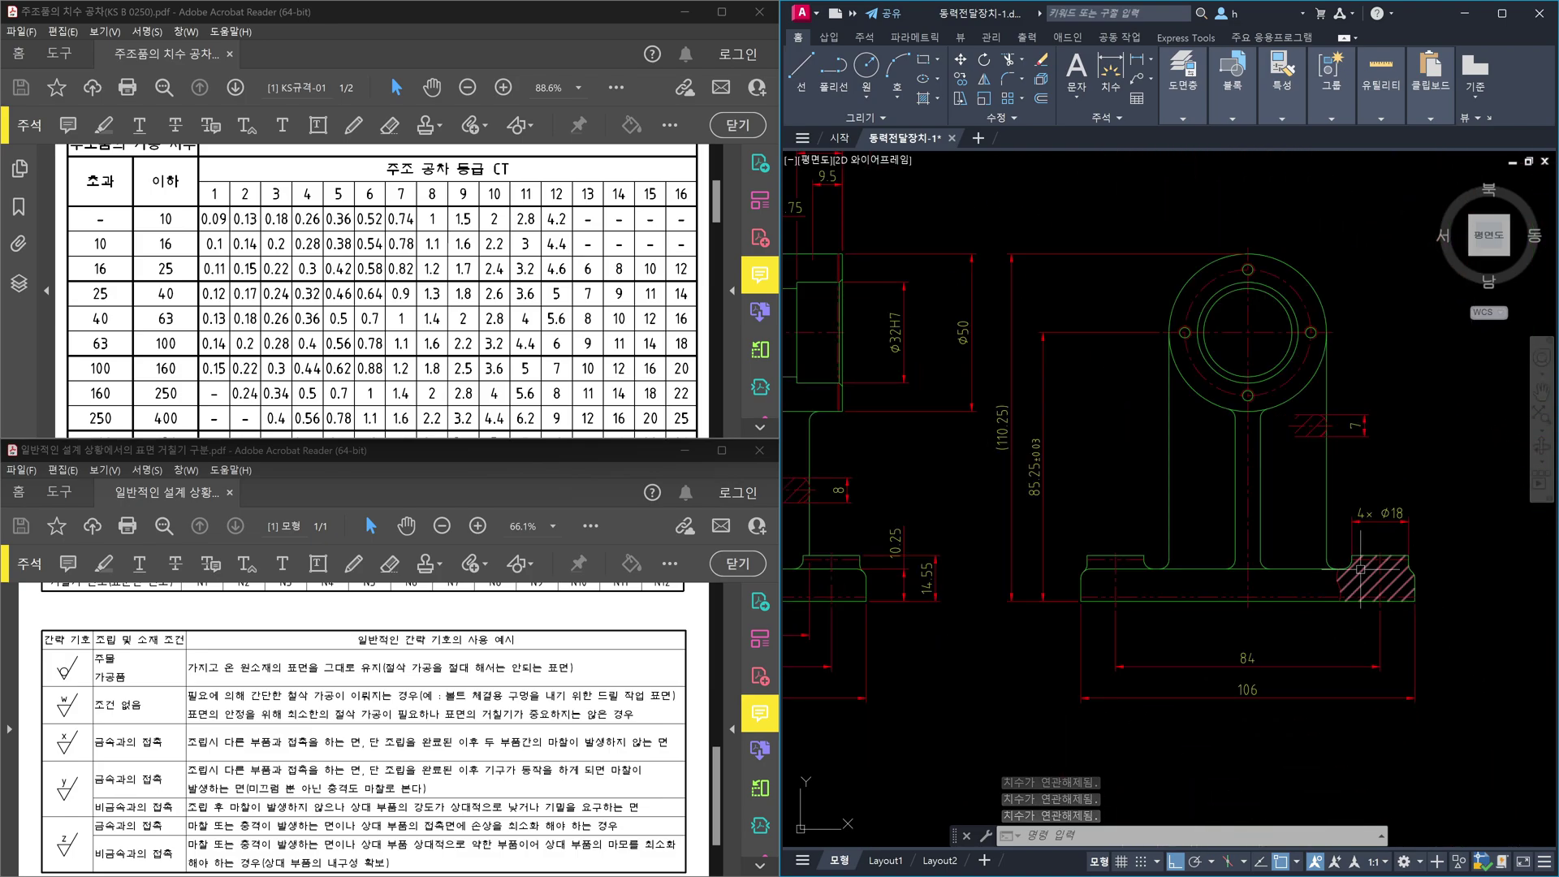
scroll(1395, 570, down, 4)
scroll(1392, 472, up, 4)
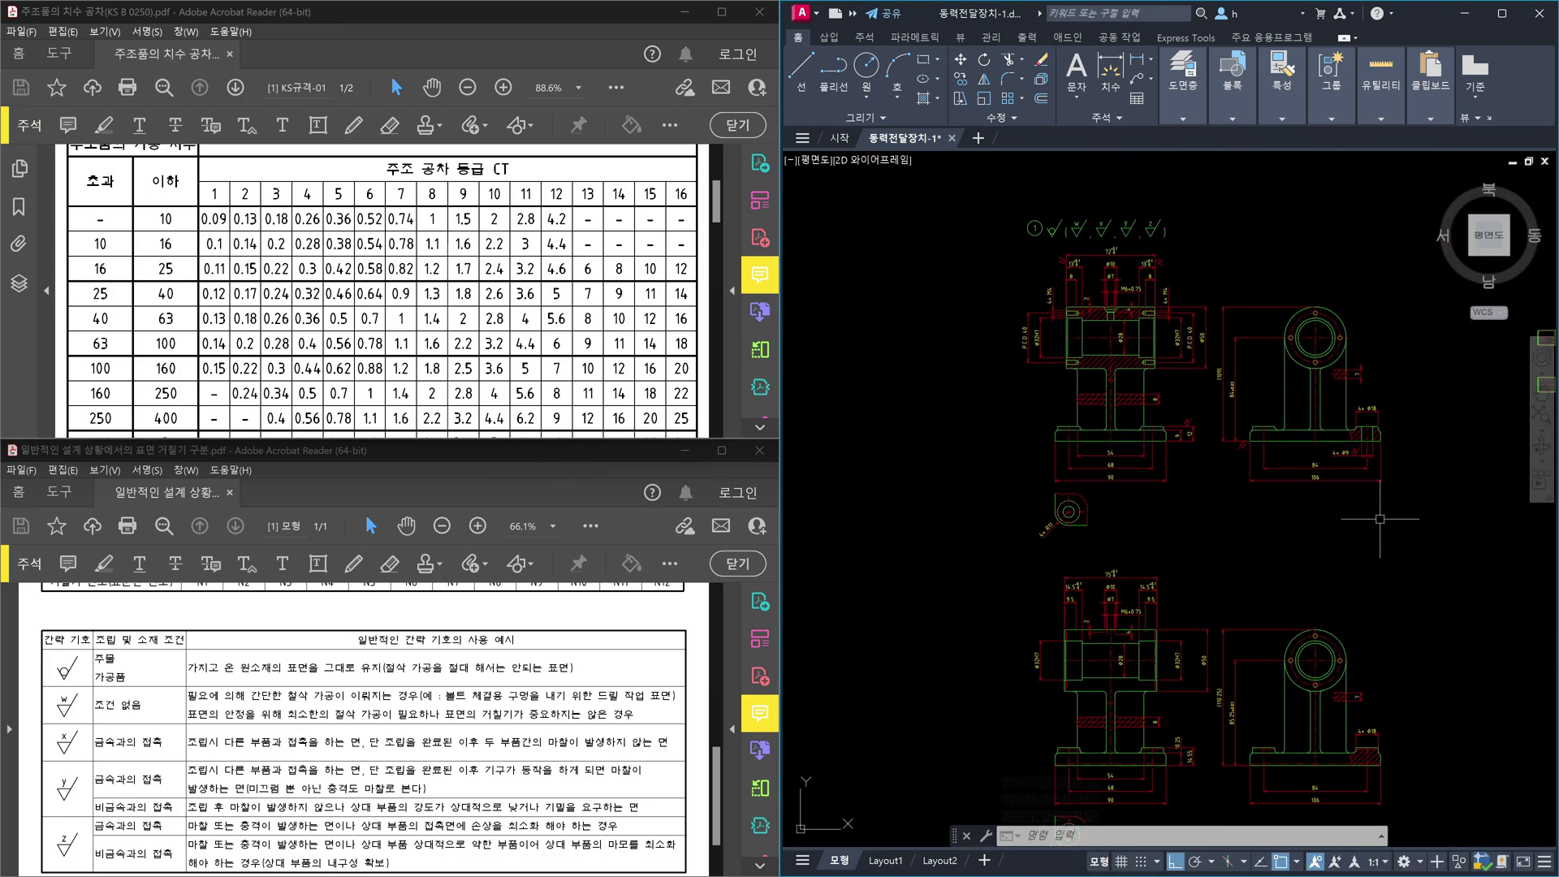
scroll(1373, 569, up, 4)
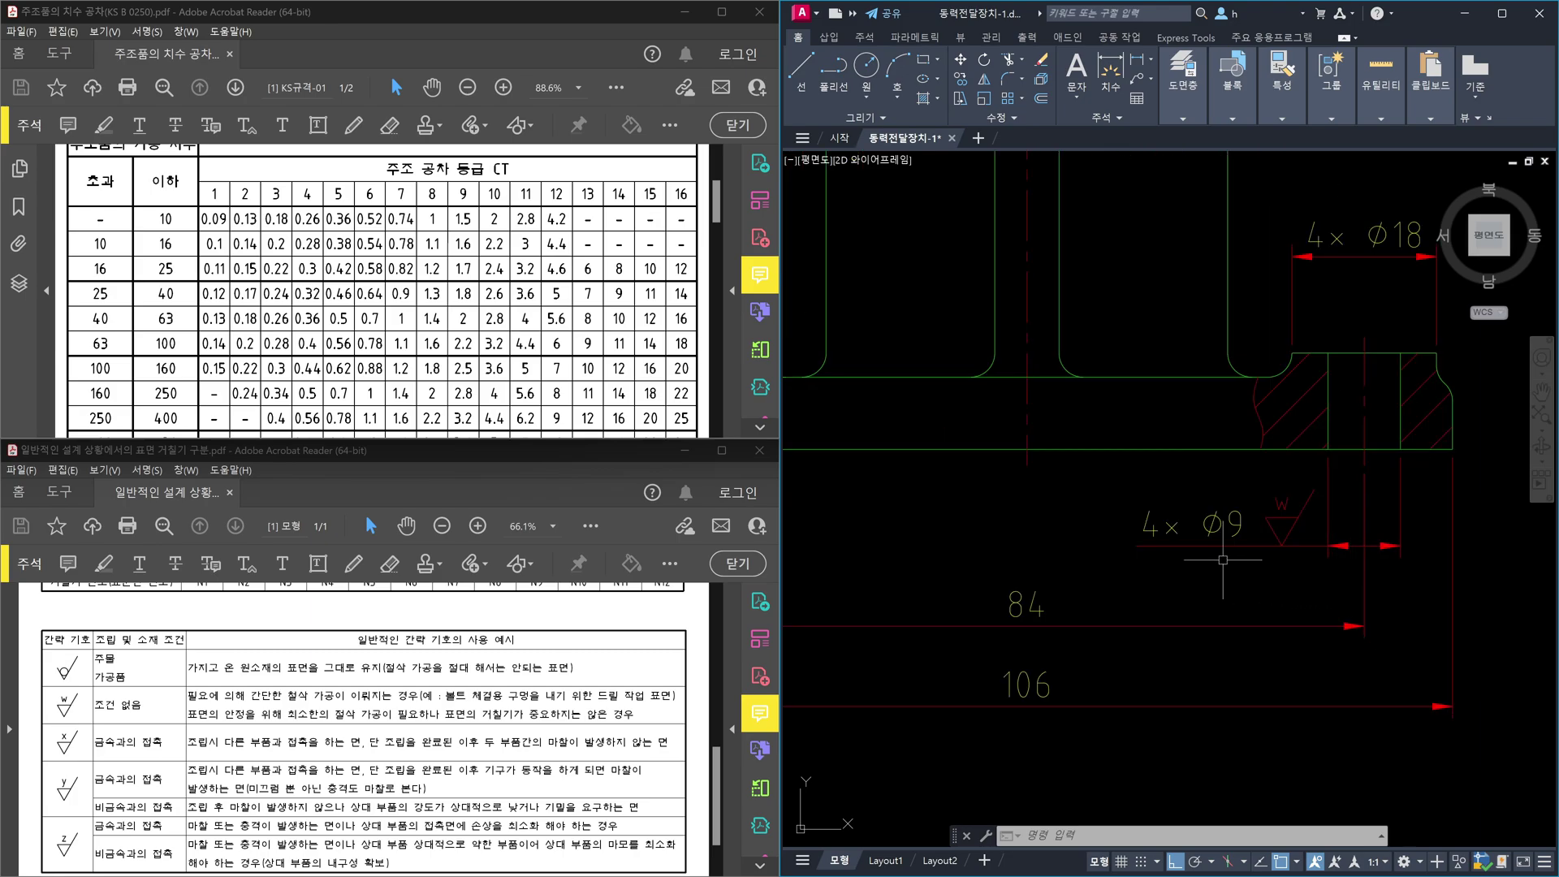
scroll(1223, 559, down, 4)
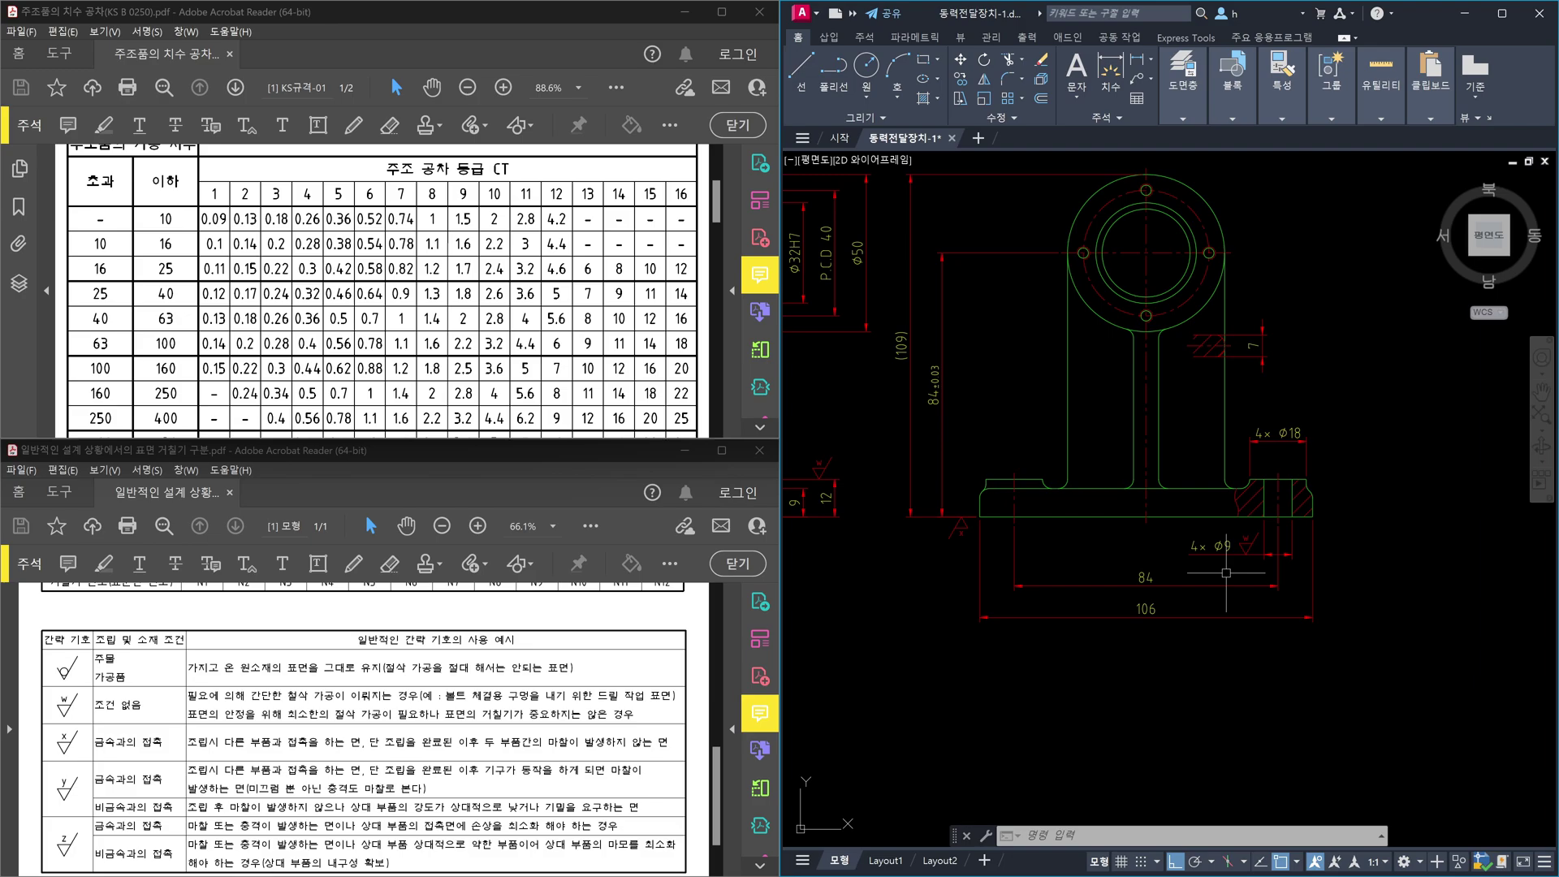
scroll(1212, 488, down, 3)
scroll(930, 477, up, 10)
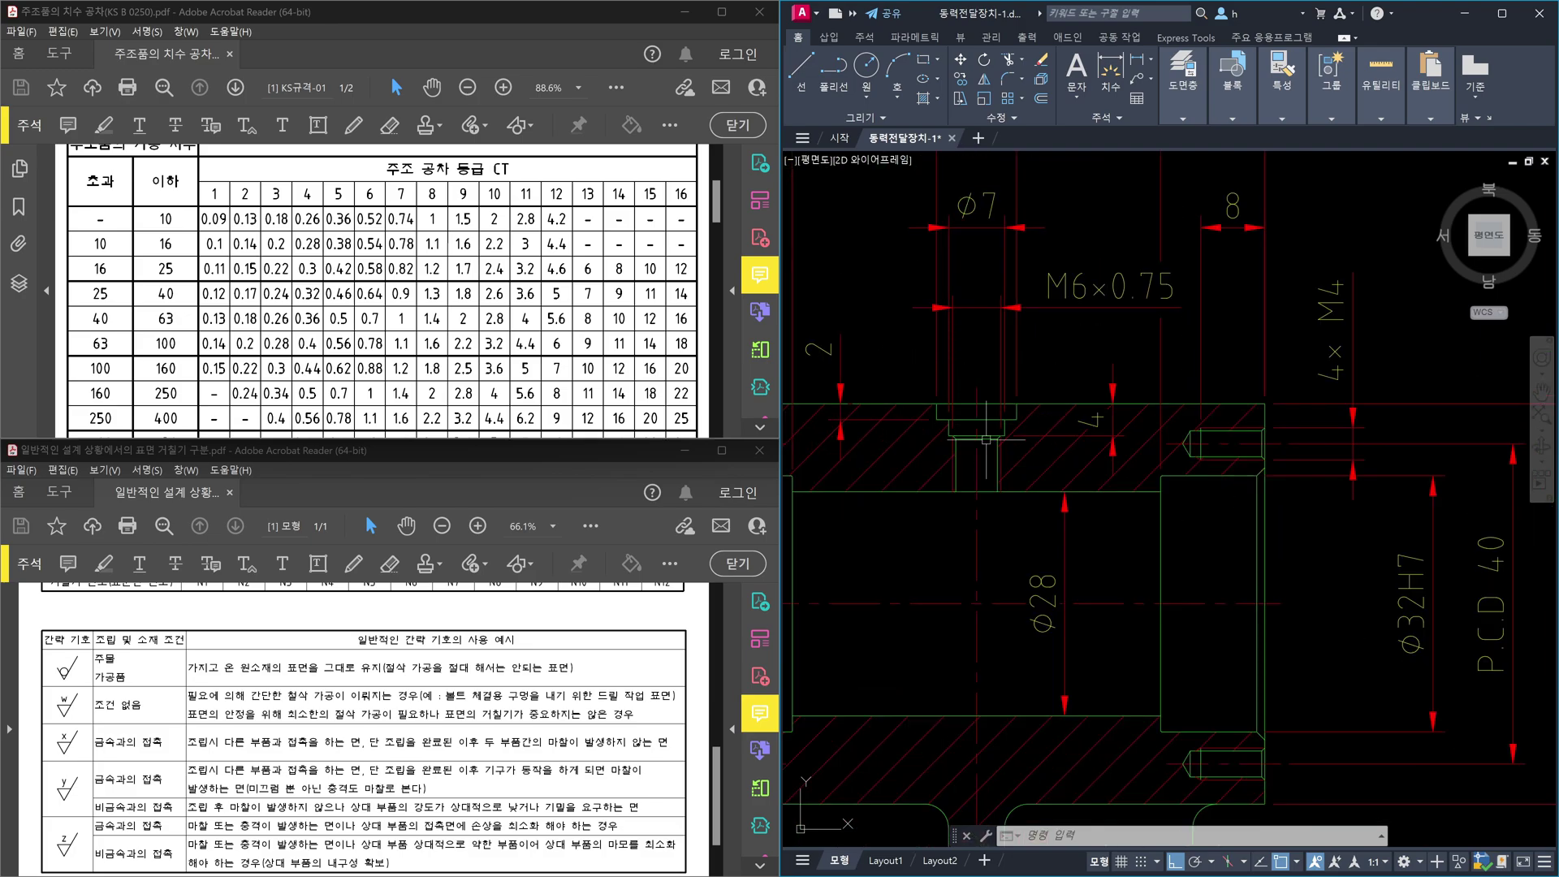
mouse_move(986, 284)
middle_down()
mouse_move(1077, 442)
mouse_move(1084, 517)
middle_up()
scroll(1084, 517, up, 1)
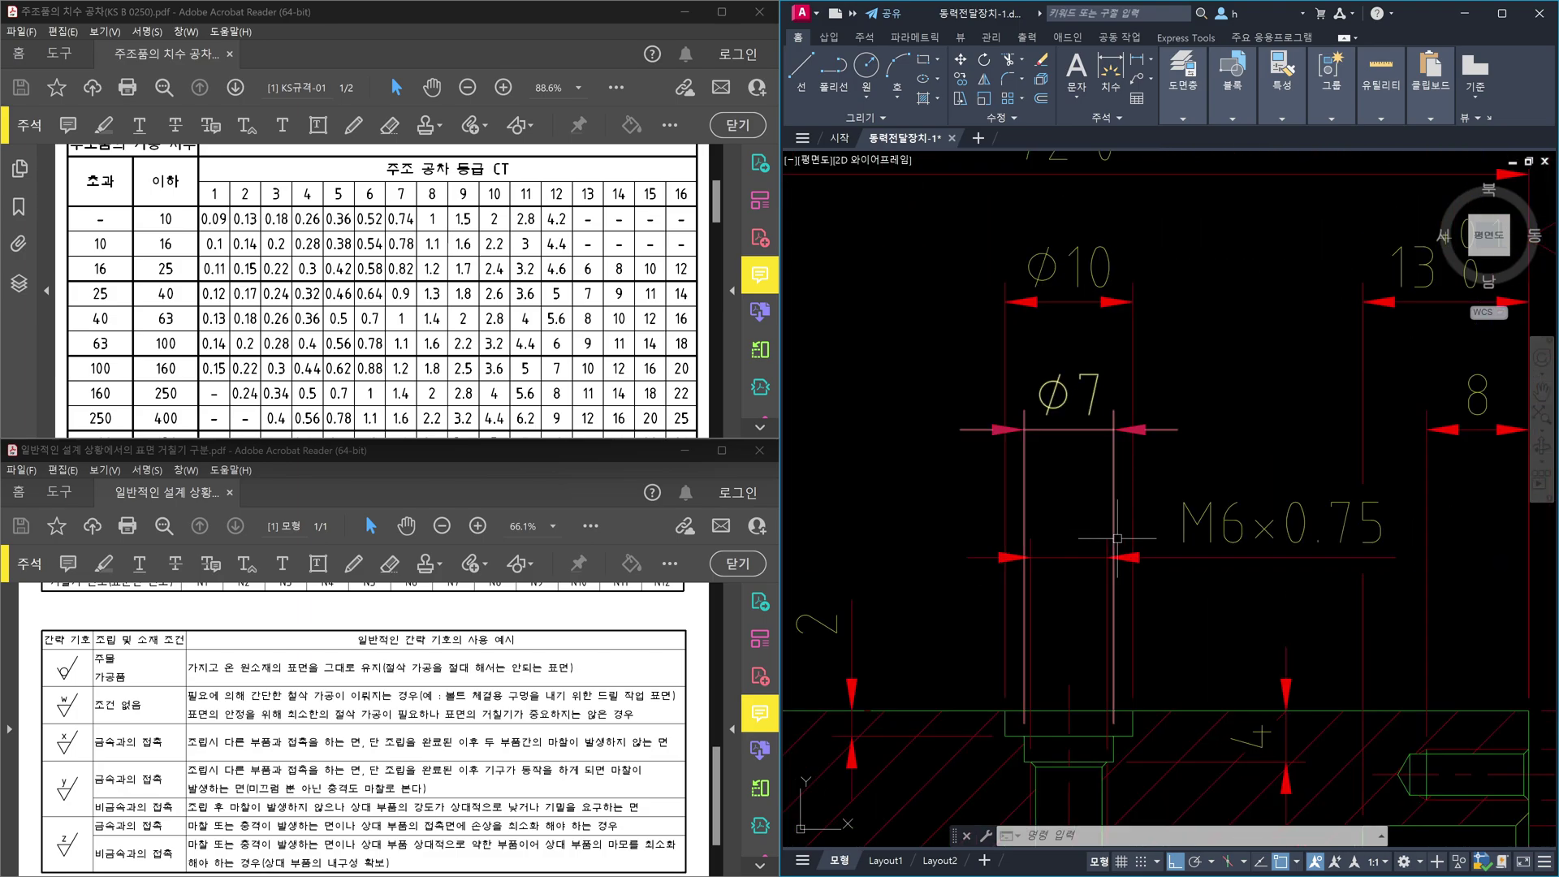
click(1073, 422)
click(1073, 418)
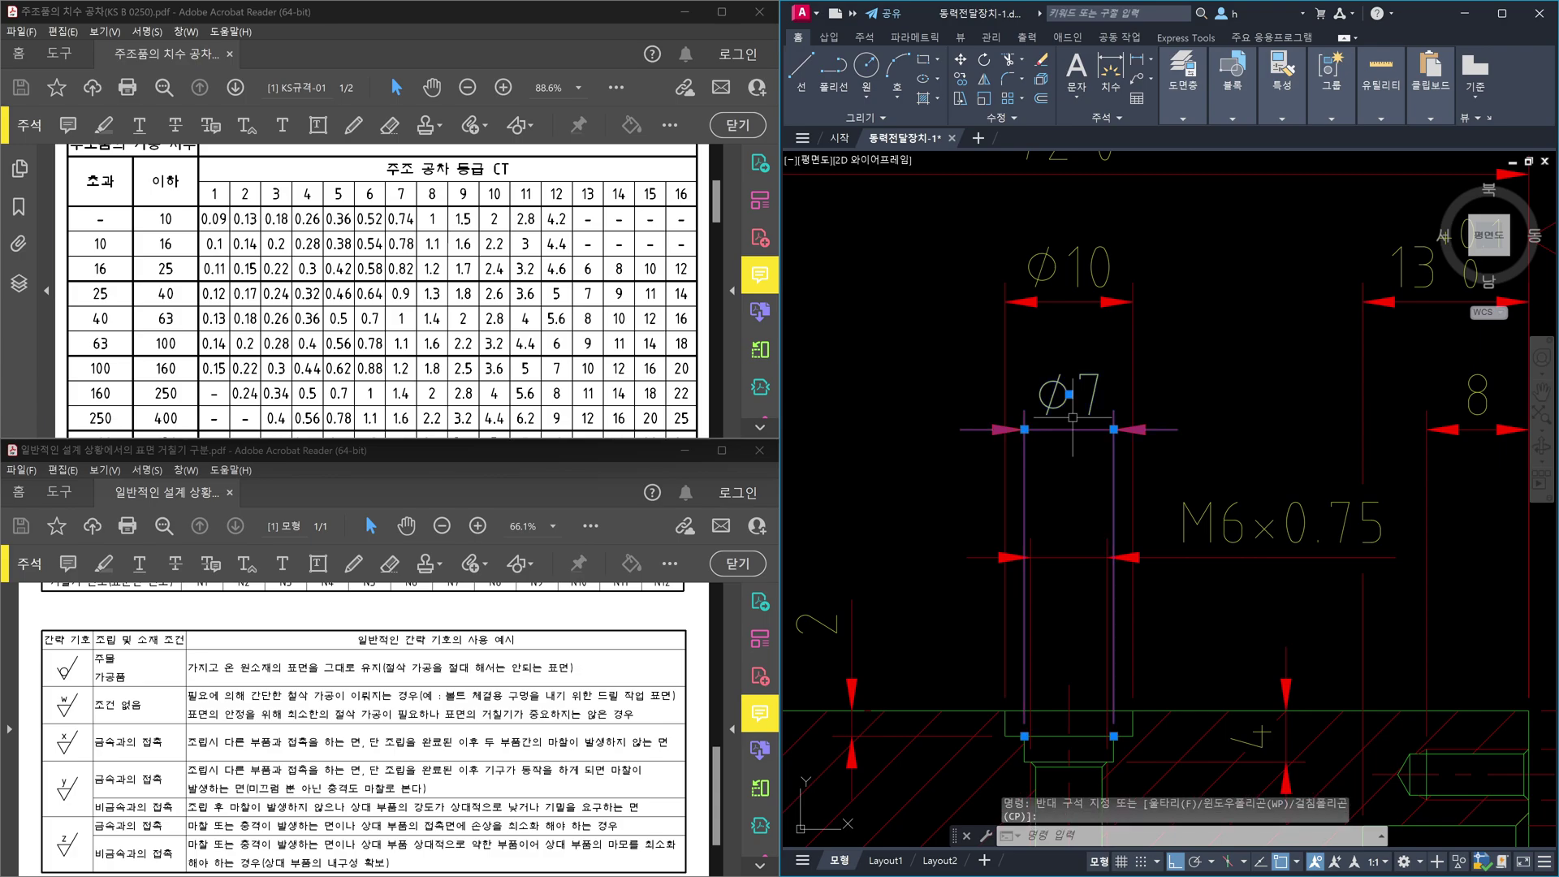
click(1117, 331)
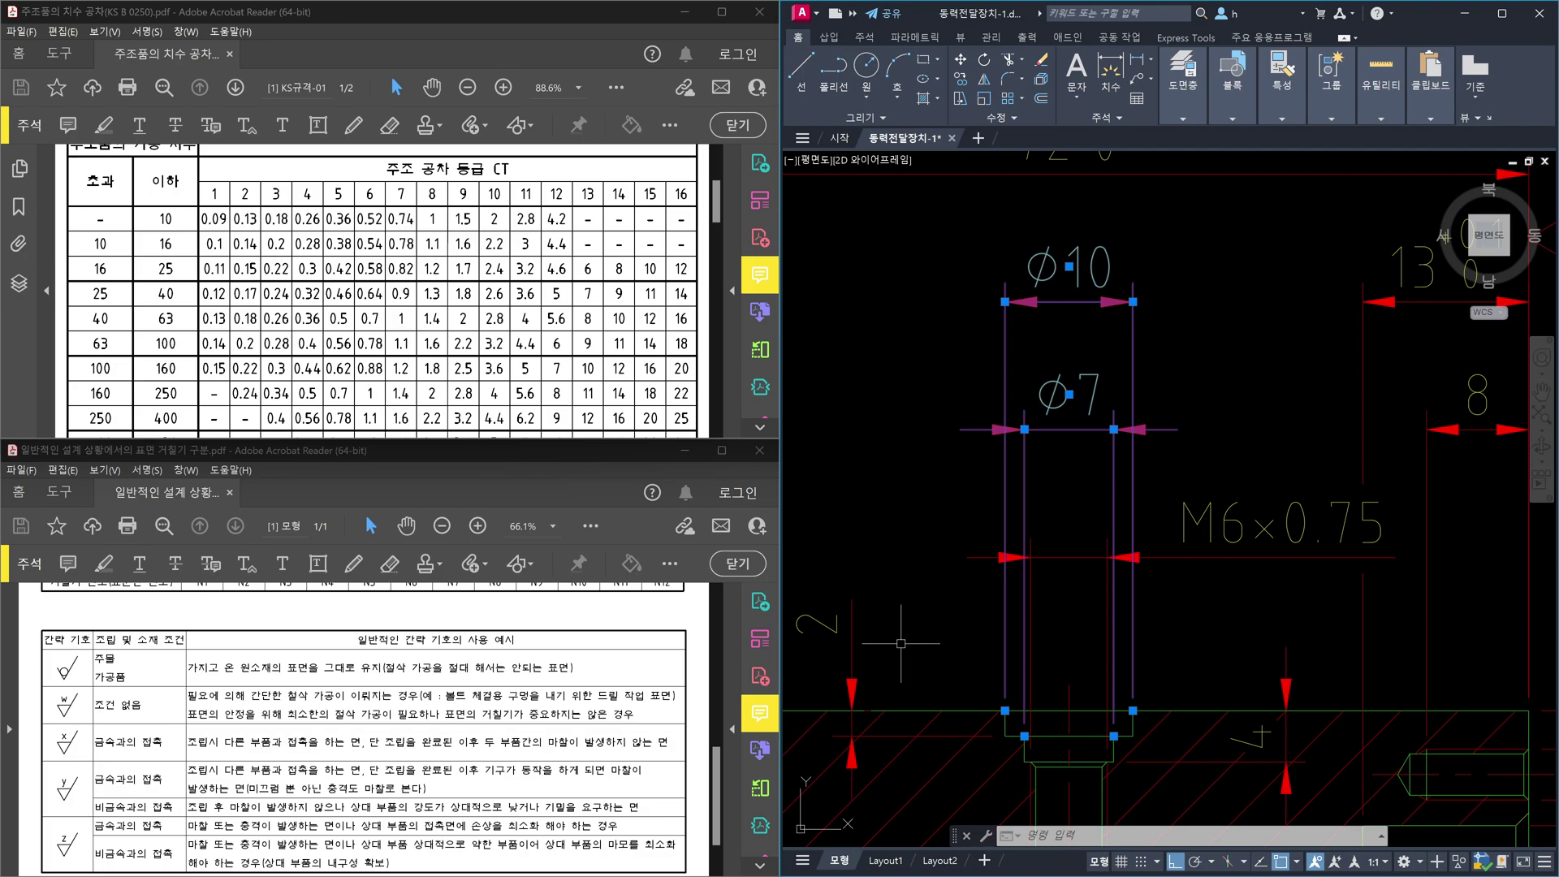
key(Escape)
Step: Erase the stepped hole's Ø10, Ø7, M6×0.75 and two depth dimensions above the raw casting's cylinder
scroll(1135, 708, down, 8)
scroll(1088, 617, up, 9)
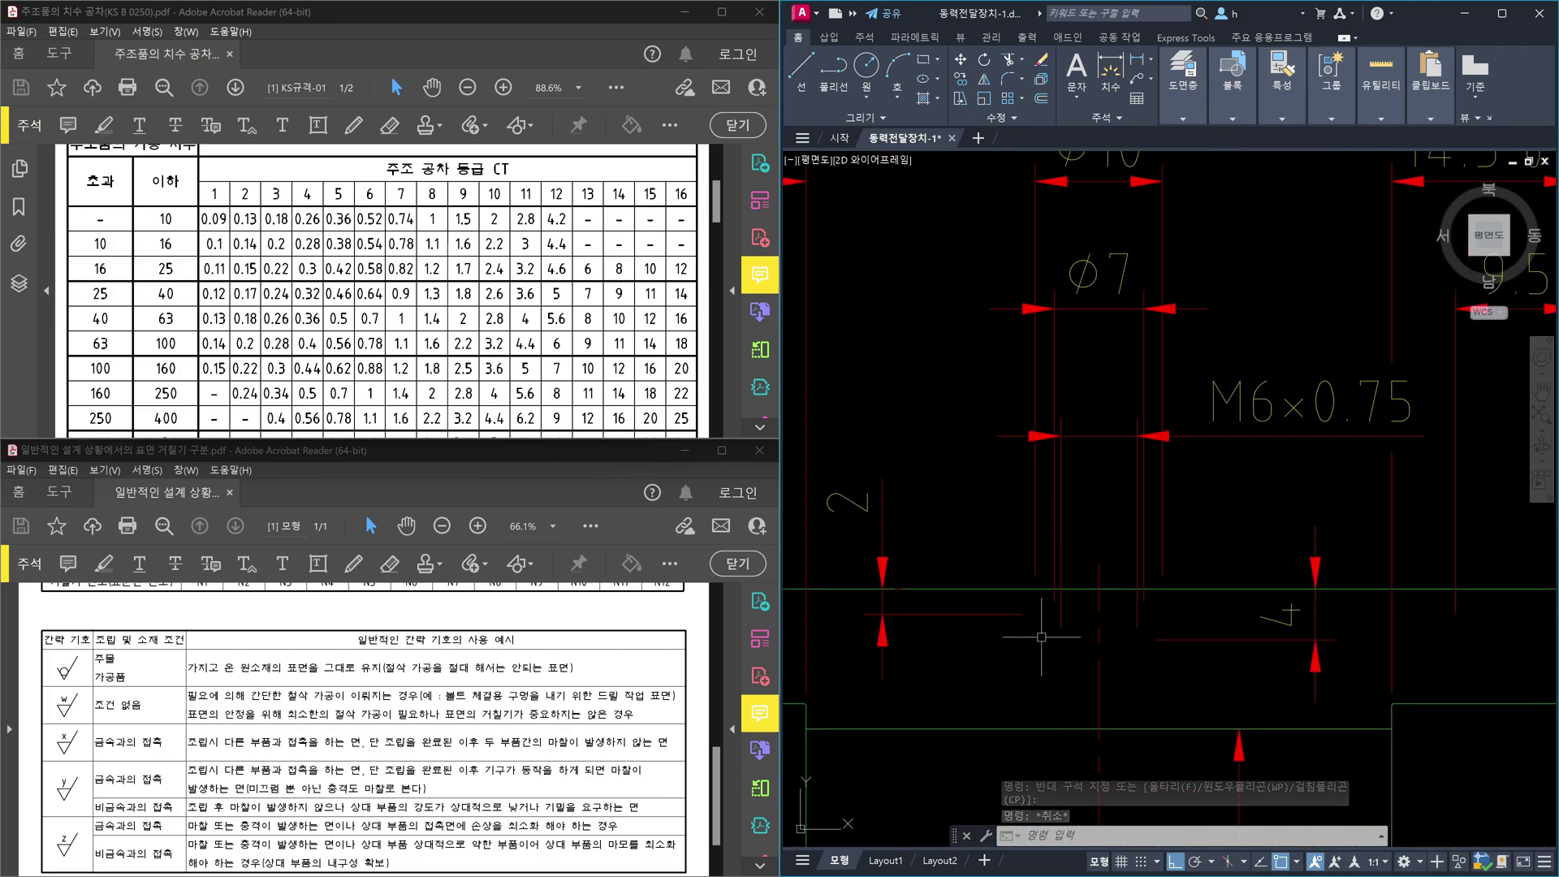
click(1198, 528)
click(1025, 524)
click(1259, 658)
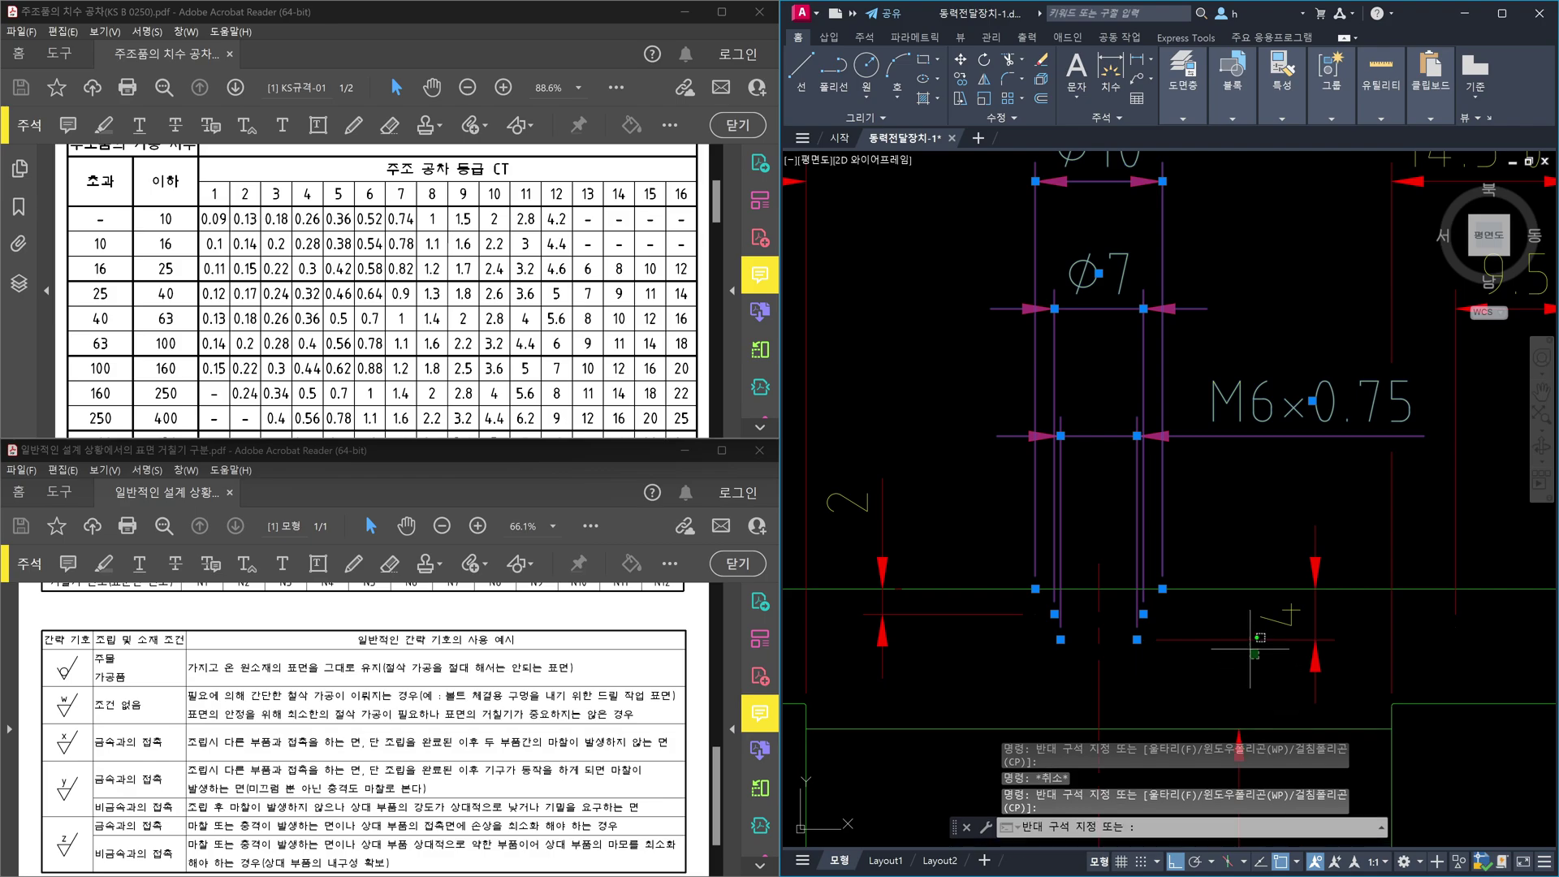
click(1161, 572)
click(1003, 650)
click(865, 565)
key(Delete)
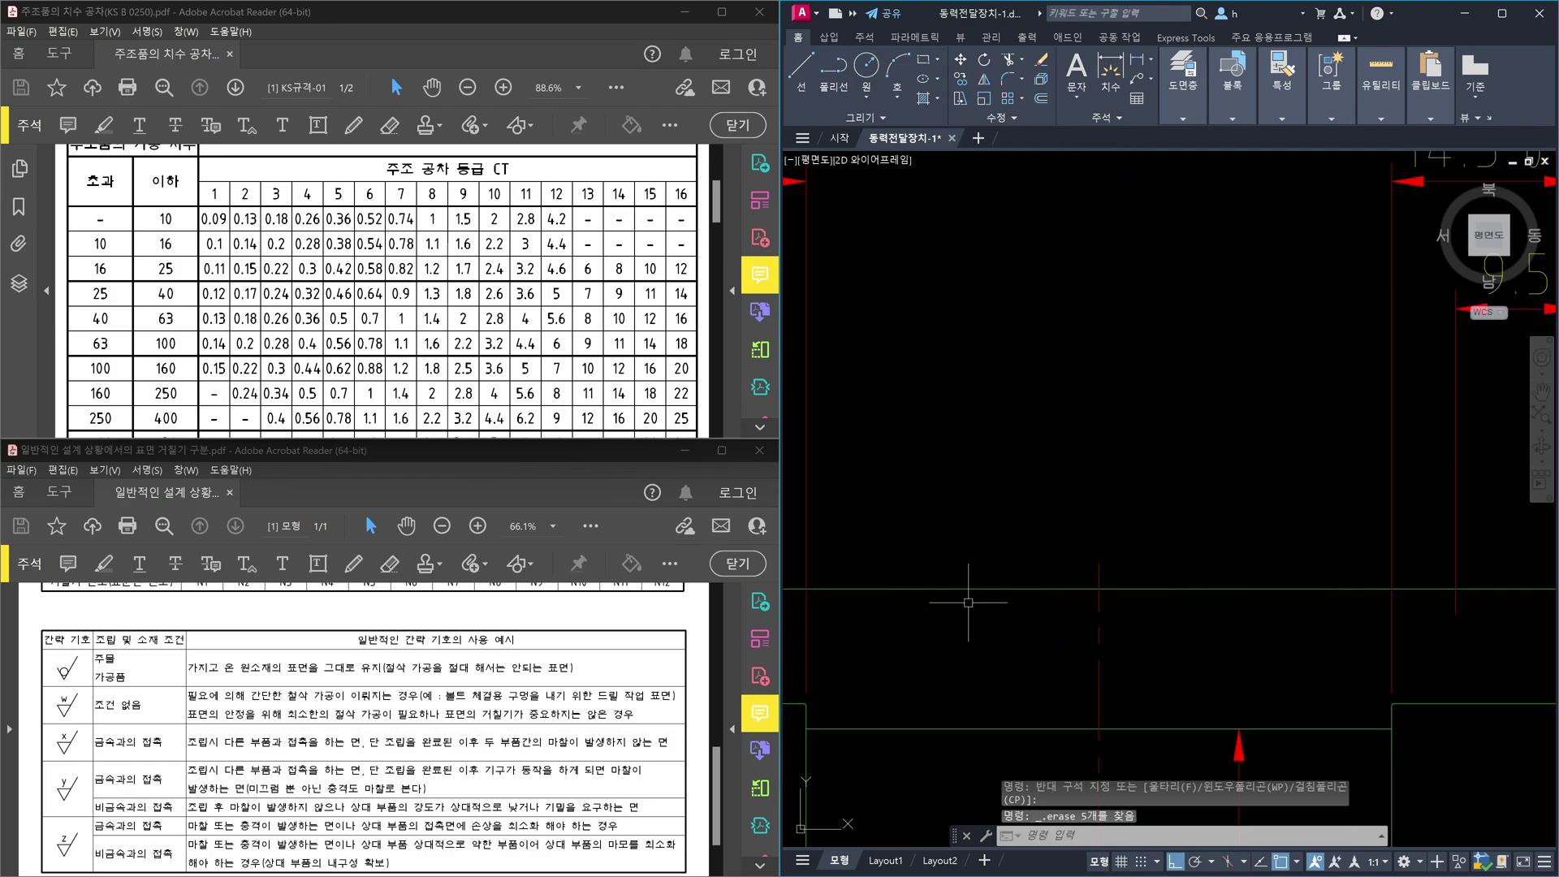
Step: Hatch the raw casting's upper cylinder wall with the ANSI31 pattern at scale 1, including the allowance areas at both ends
scroll(980, 615, down, 3)
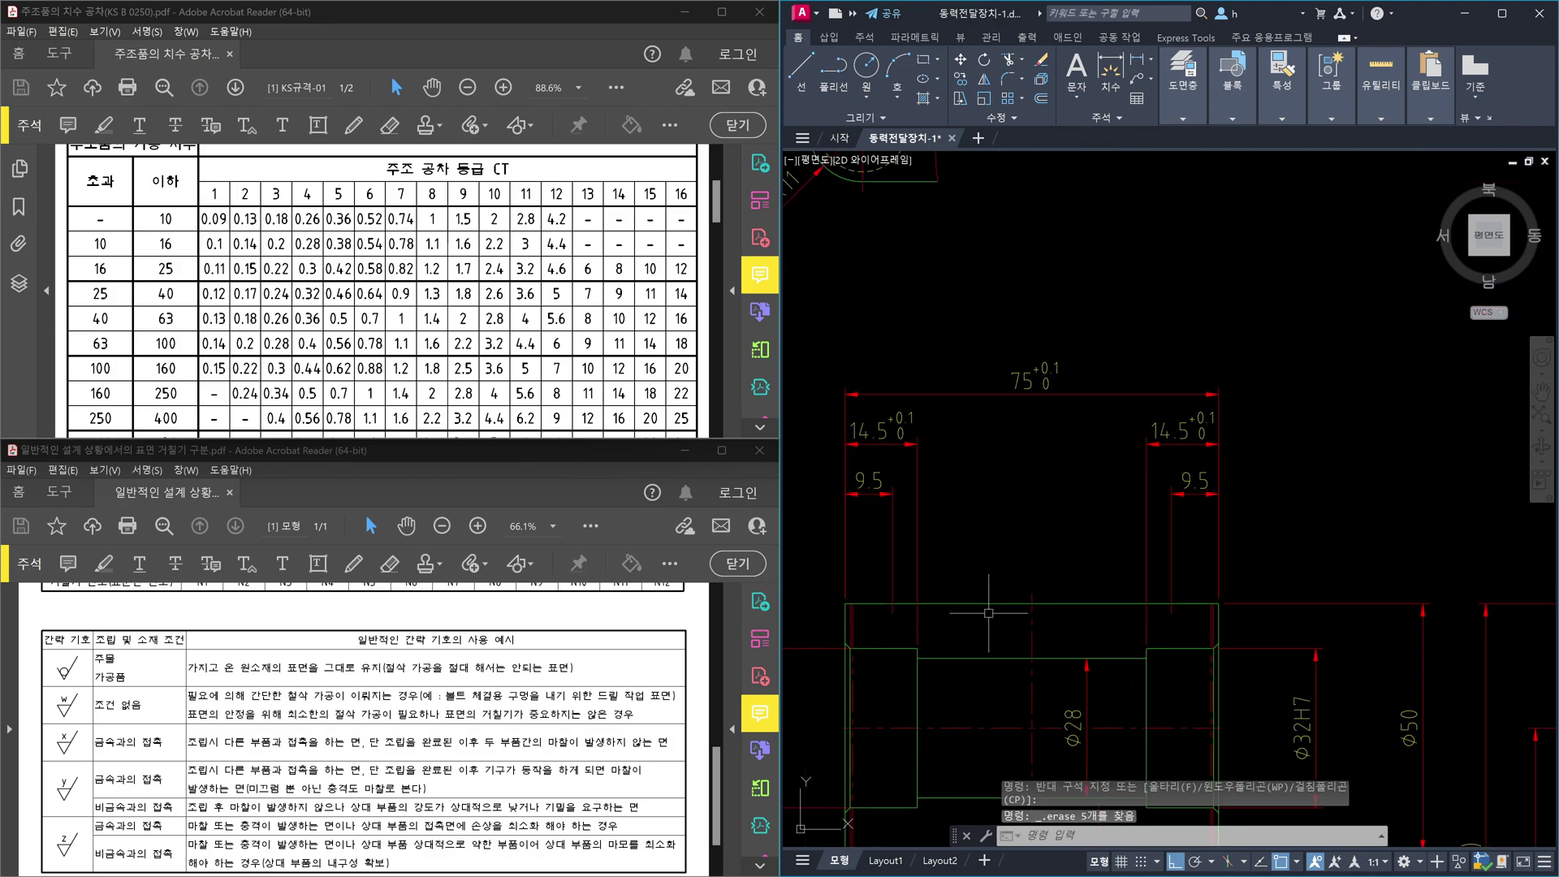
middle_drag(988, 613, 1005, 475)
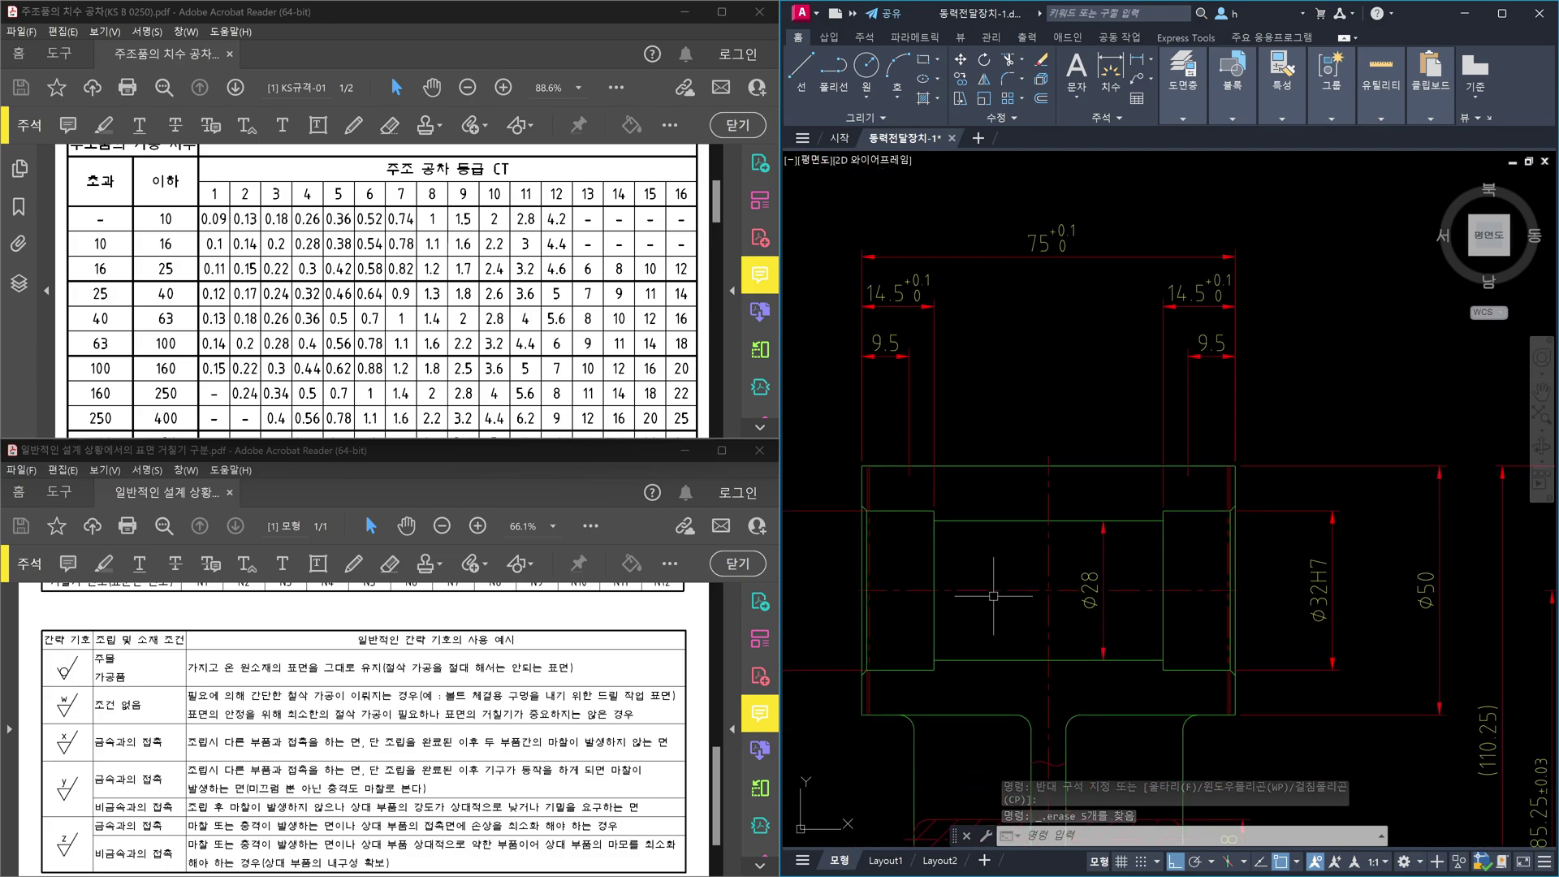
text(h)
key(Return)
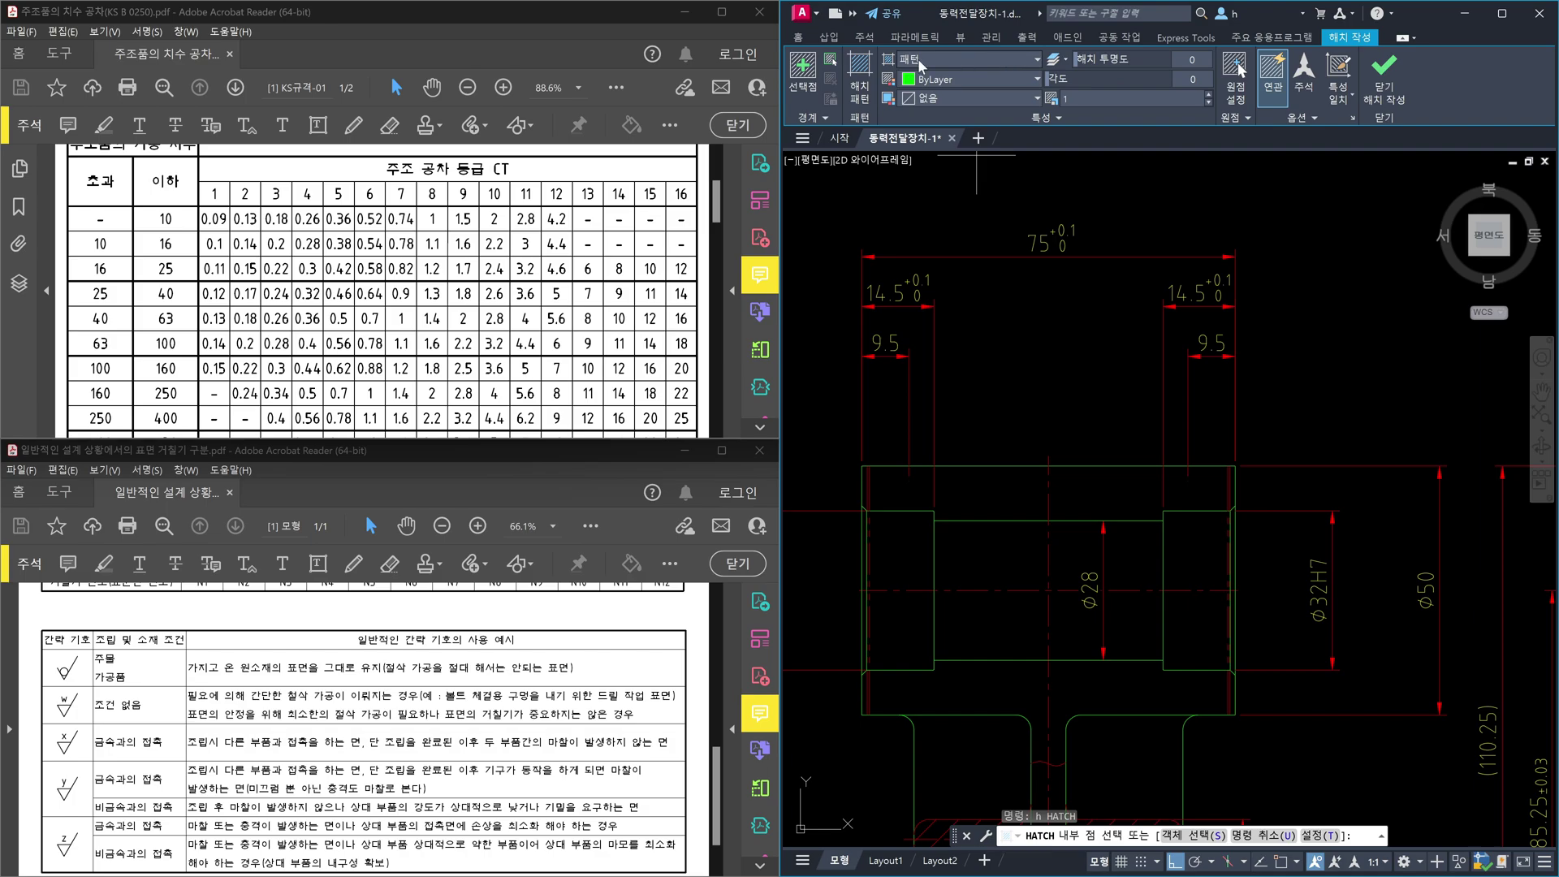
click(864, 77)
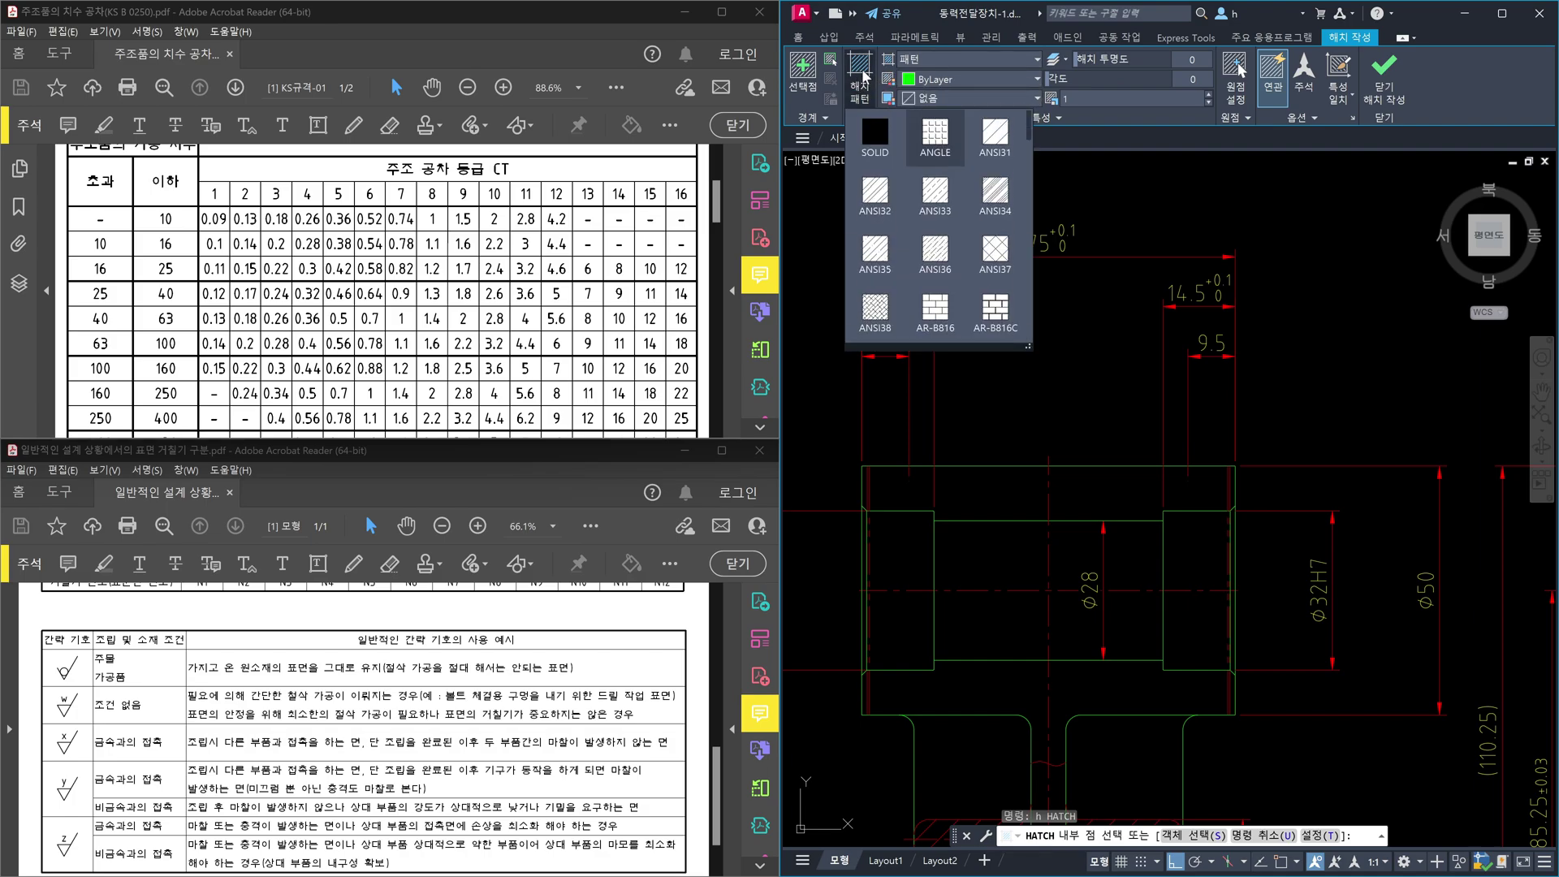
click(953, 131)
scroll(868, 485, up, 4)
scroll(868, 485, up, 2)
click(894, 483)
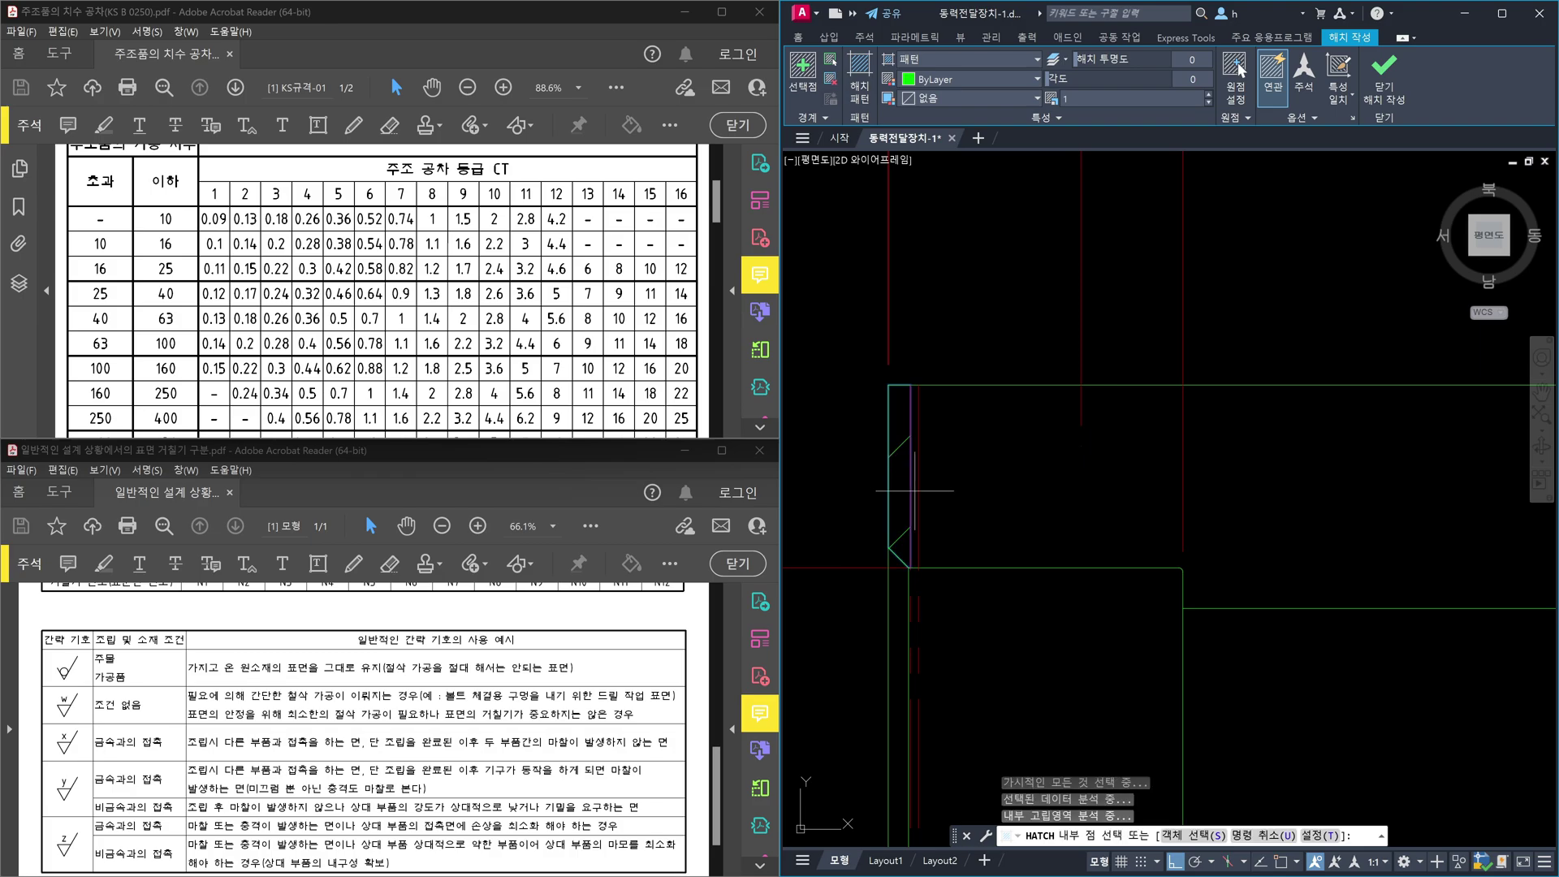
scroll(942, 491, down, 3)
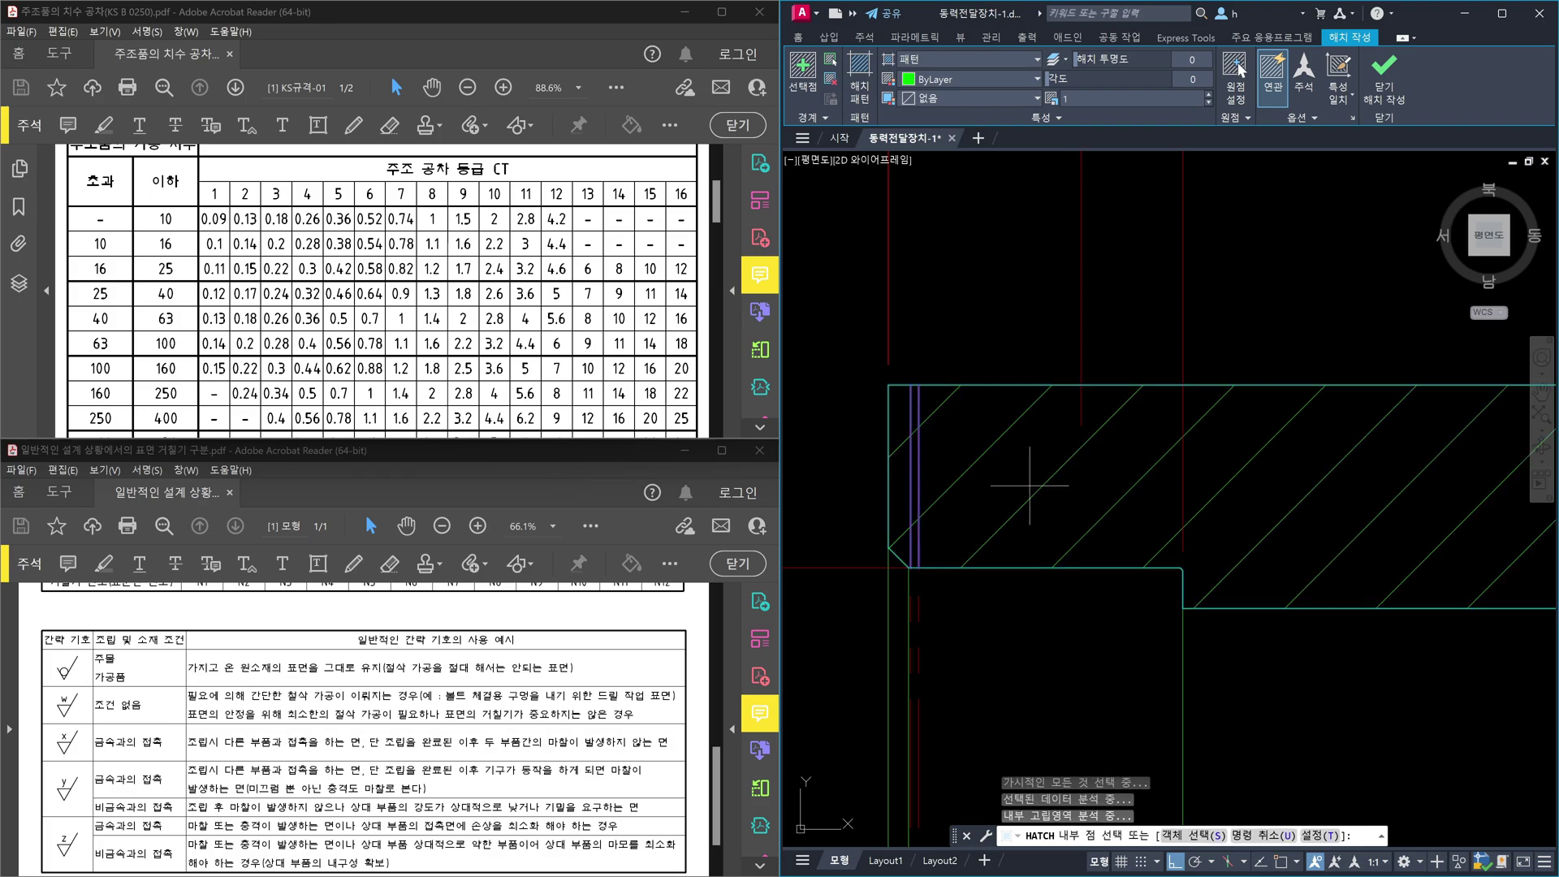
scroll(1210, 494, up, 7)
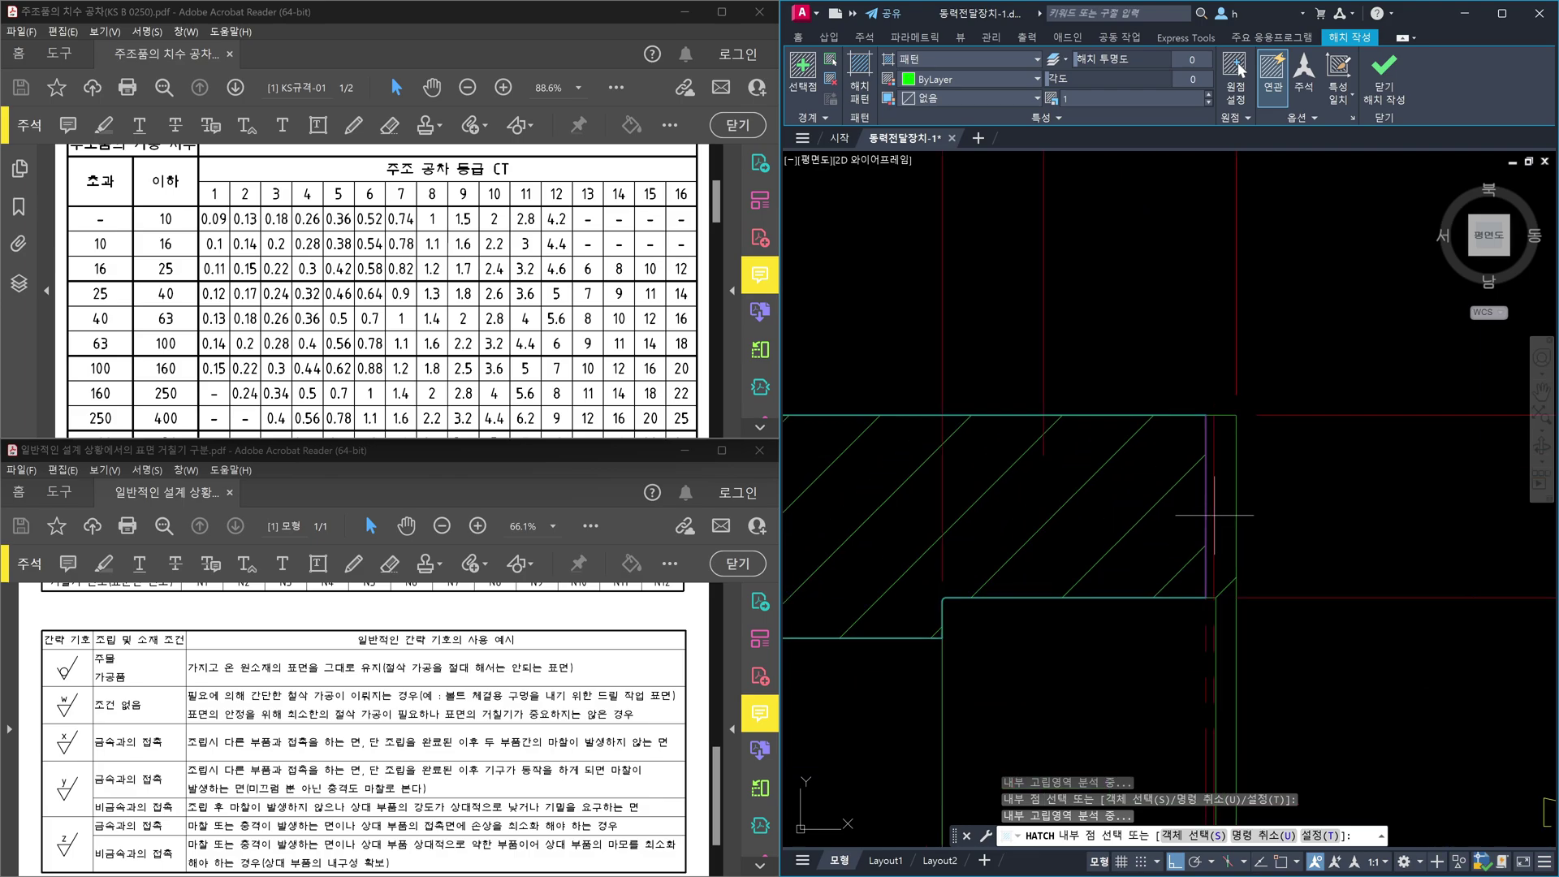
Step: Add the lower cylinder wall, including both end allowance areas and the broken-out rib portion, to the hatch and finish it
scroll(1256, 513, down, 4)
scroll(1261, 537, down, 4)
scroll(1029, 651, up, 4)
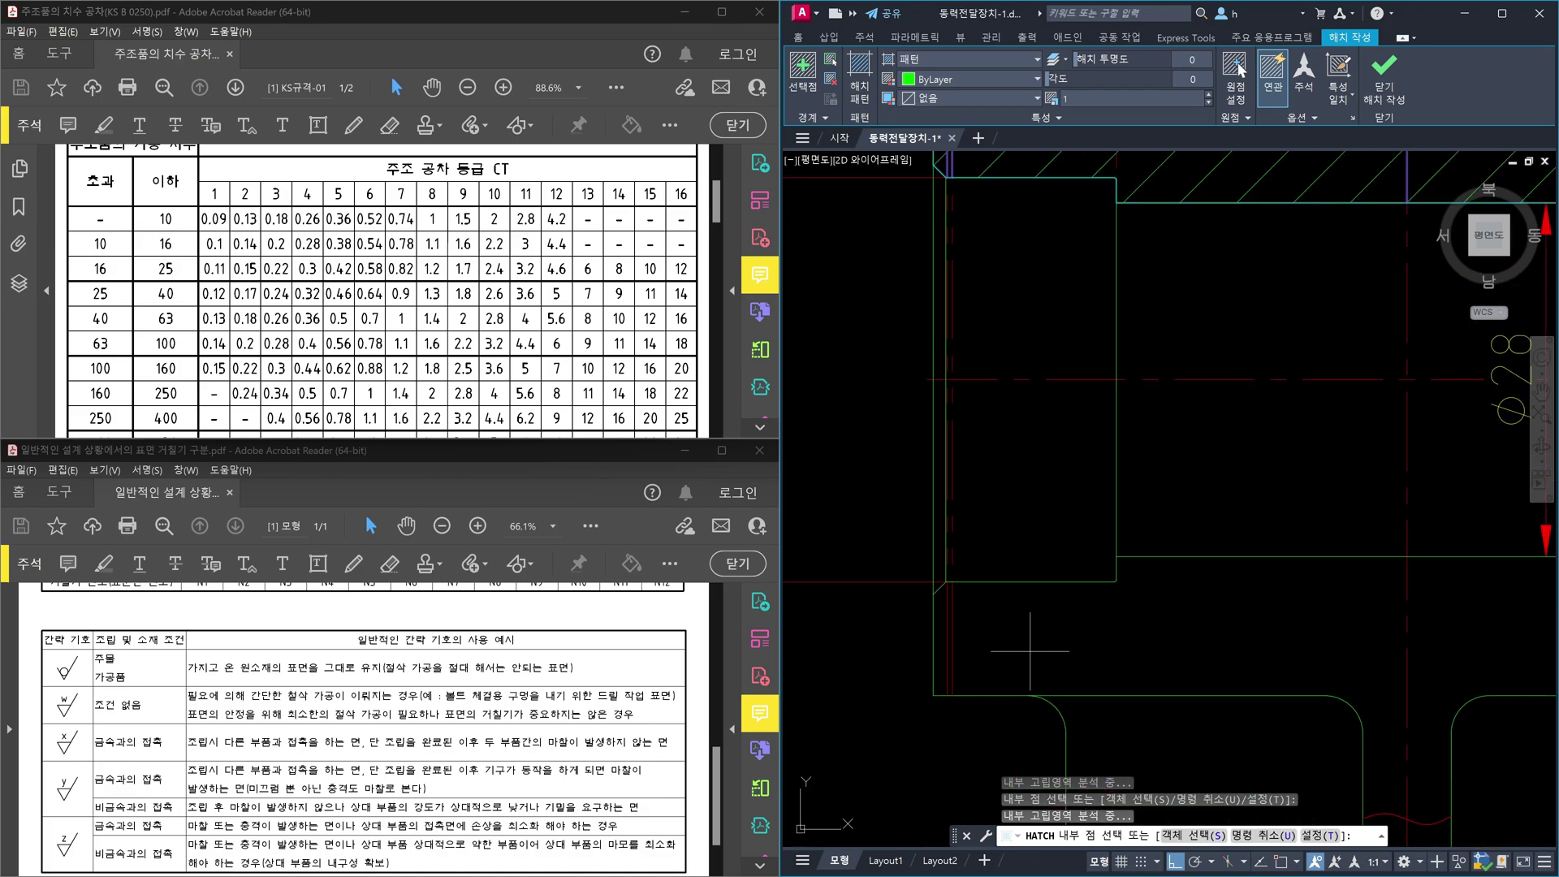
click(942, 659)
scroll(1153, 634, down, 5)
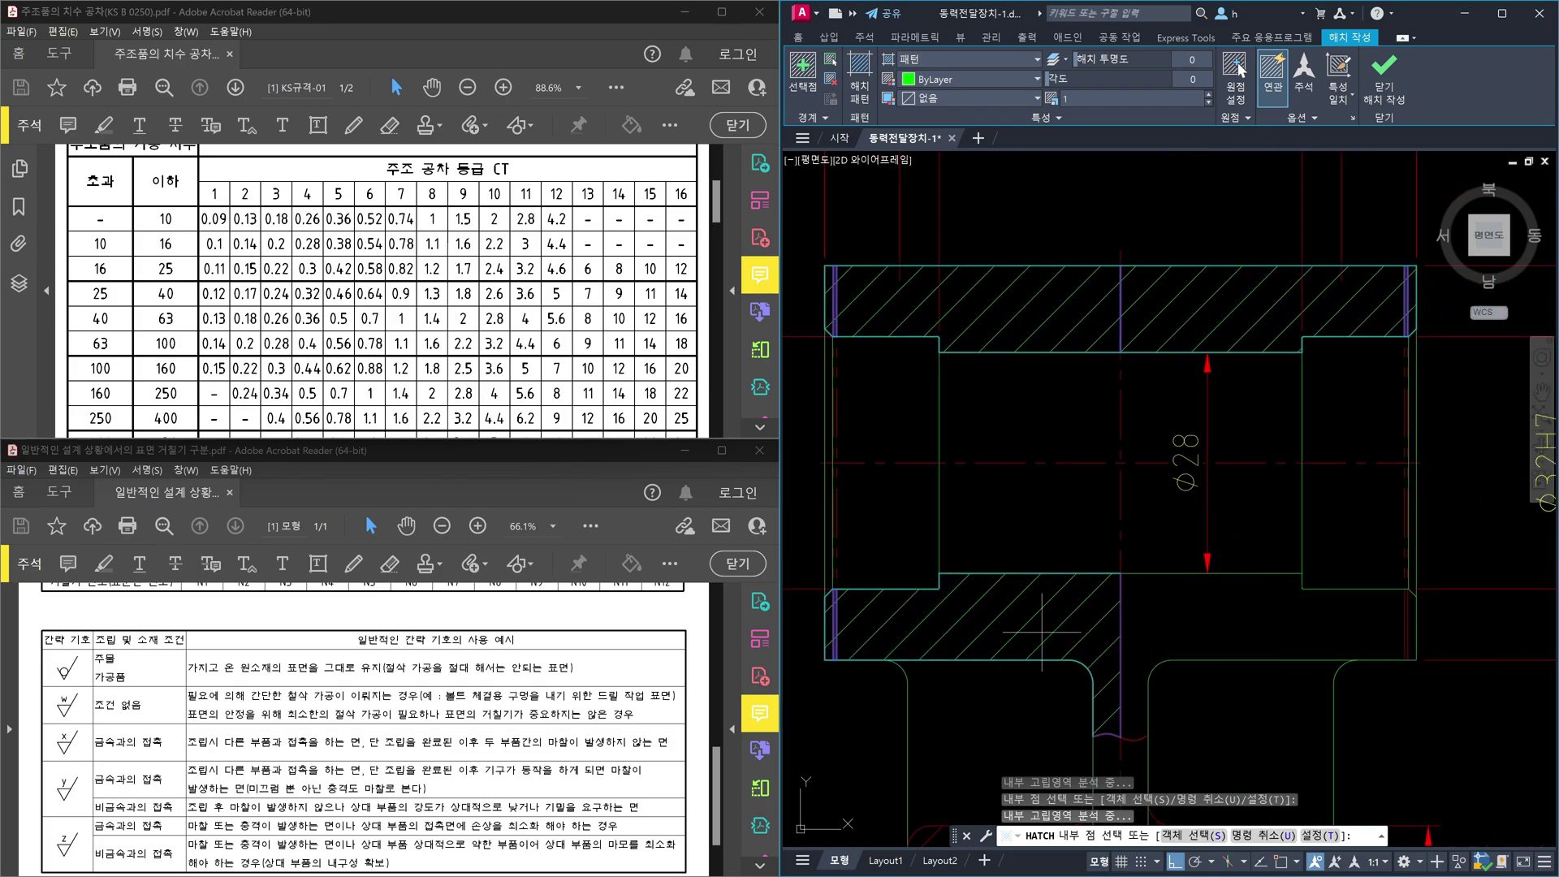
scroll(1170, 631, up, 6)
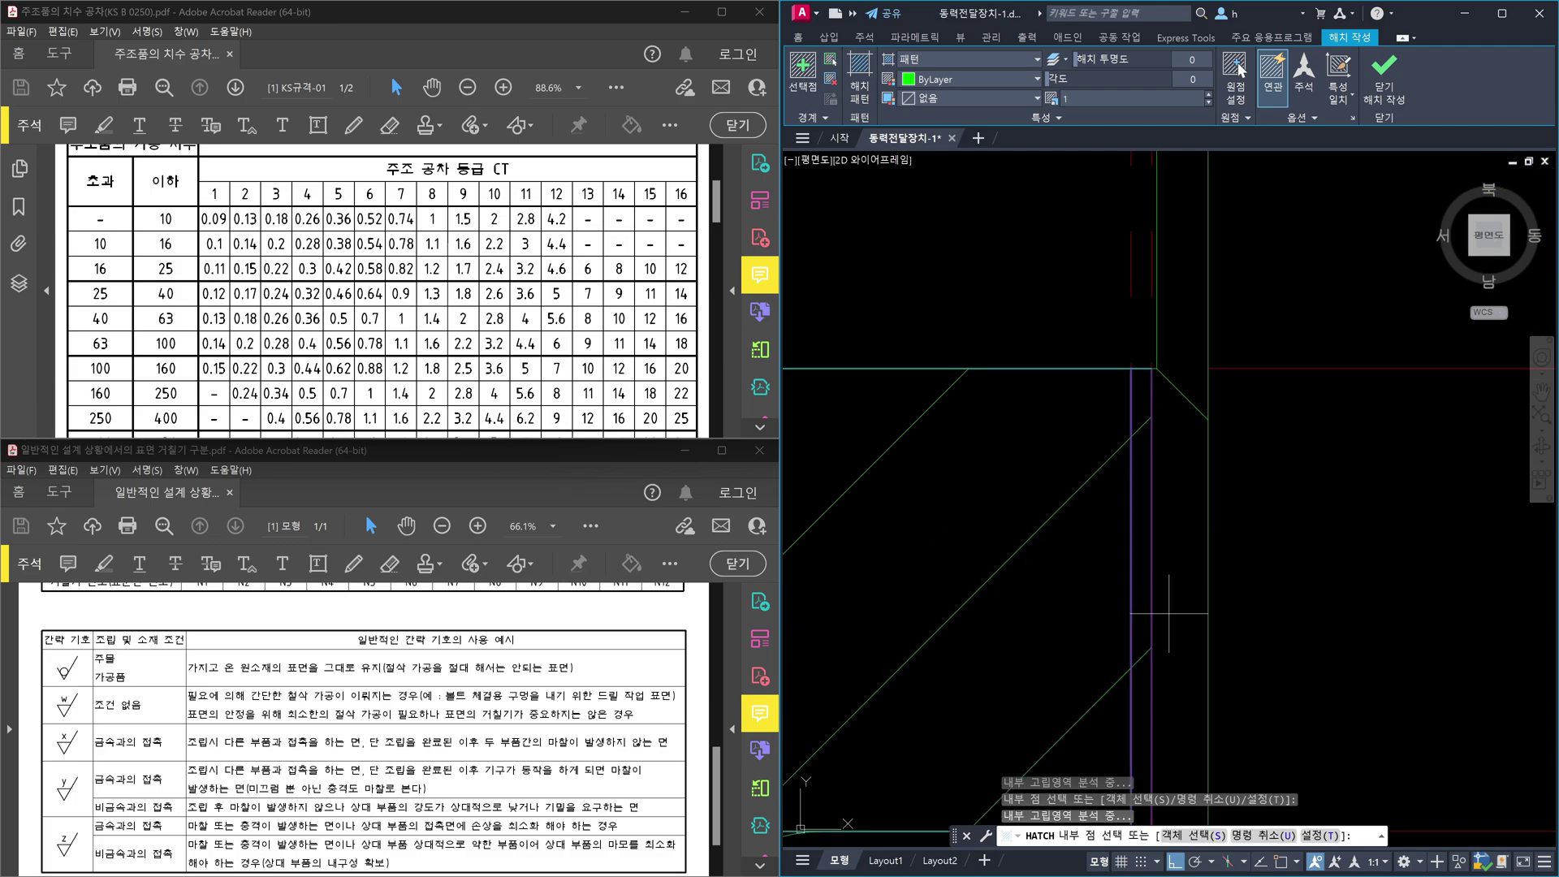
key(Return)
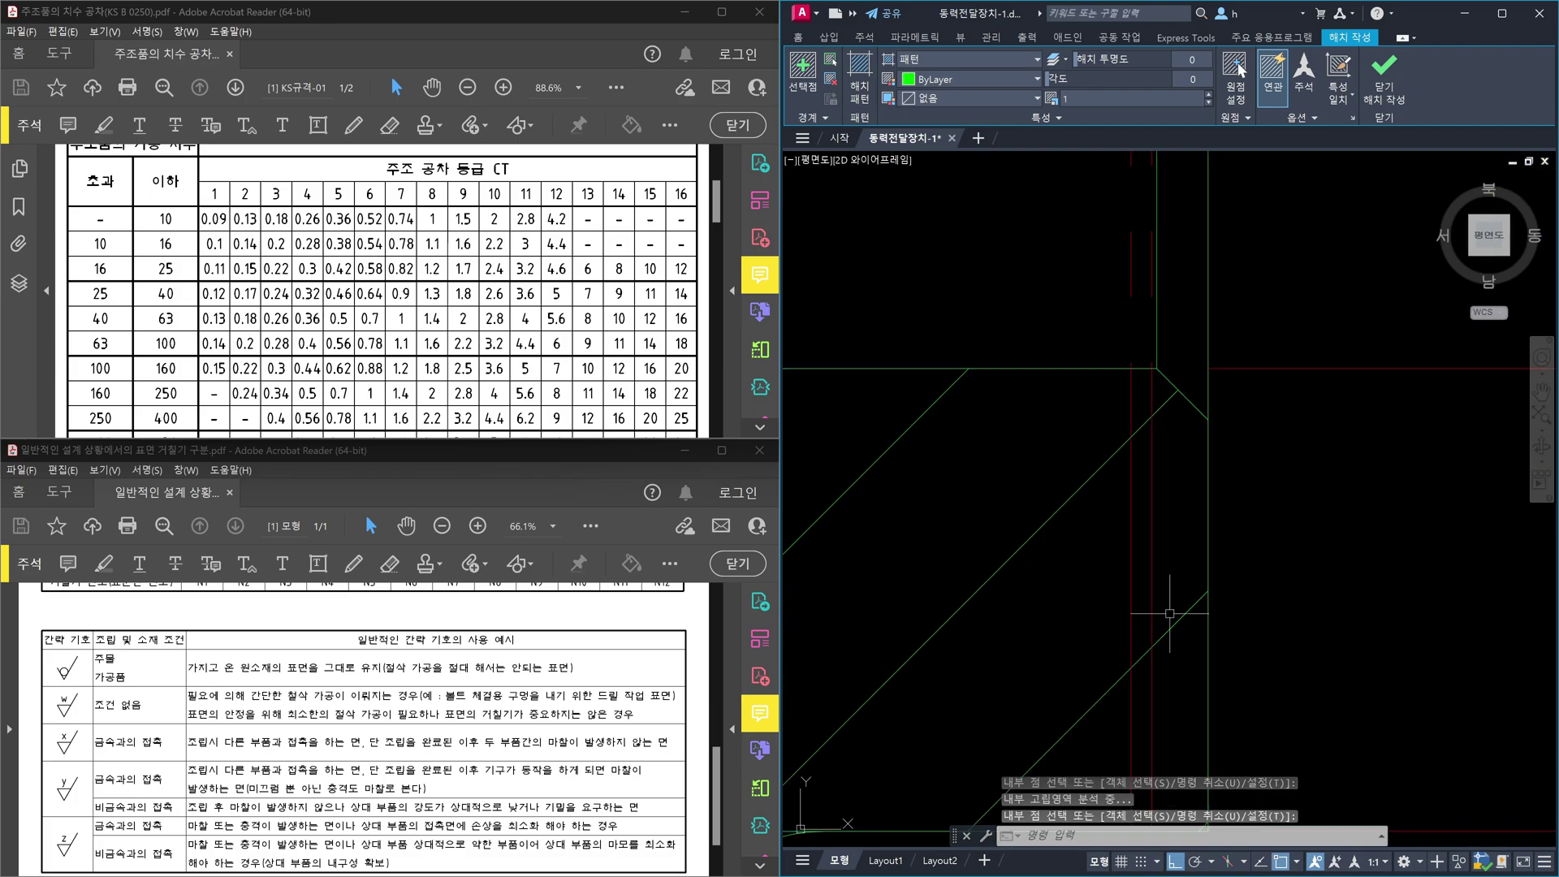
Step: Move the new cylinder wall hatch to the 가는실선 layer
scroll(1182, 593, down, 3)
click(1009, 539)
click(1127, 250)
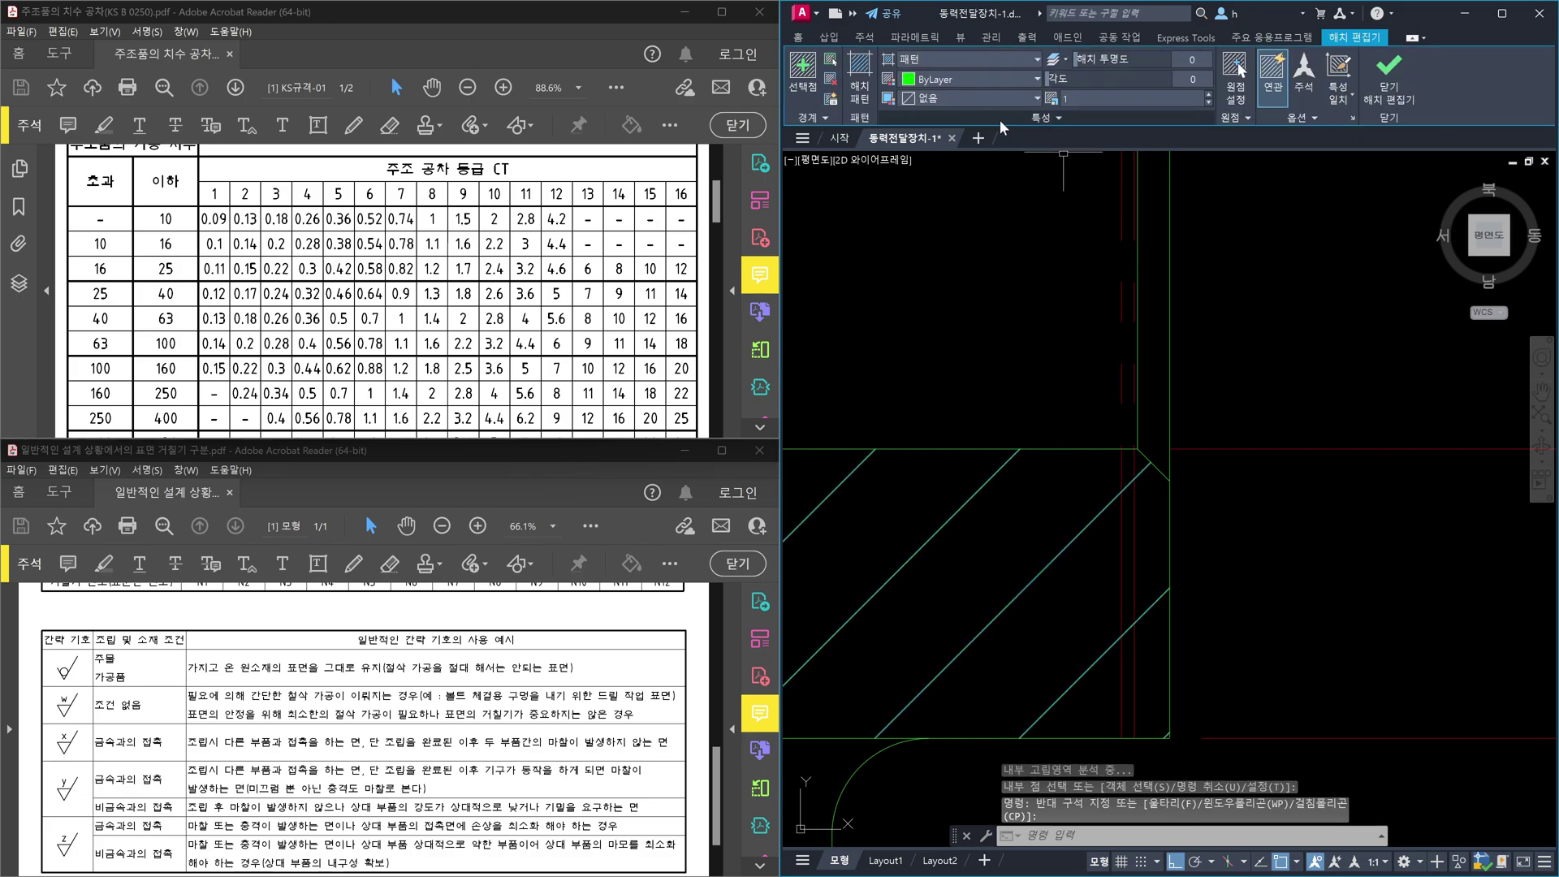
click(799, 37)
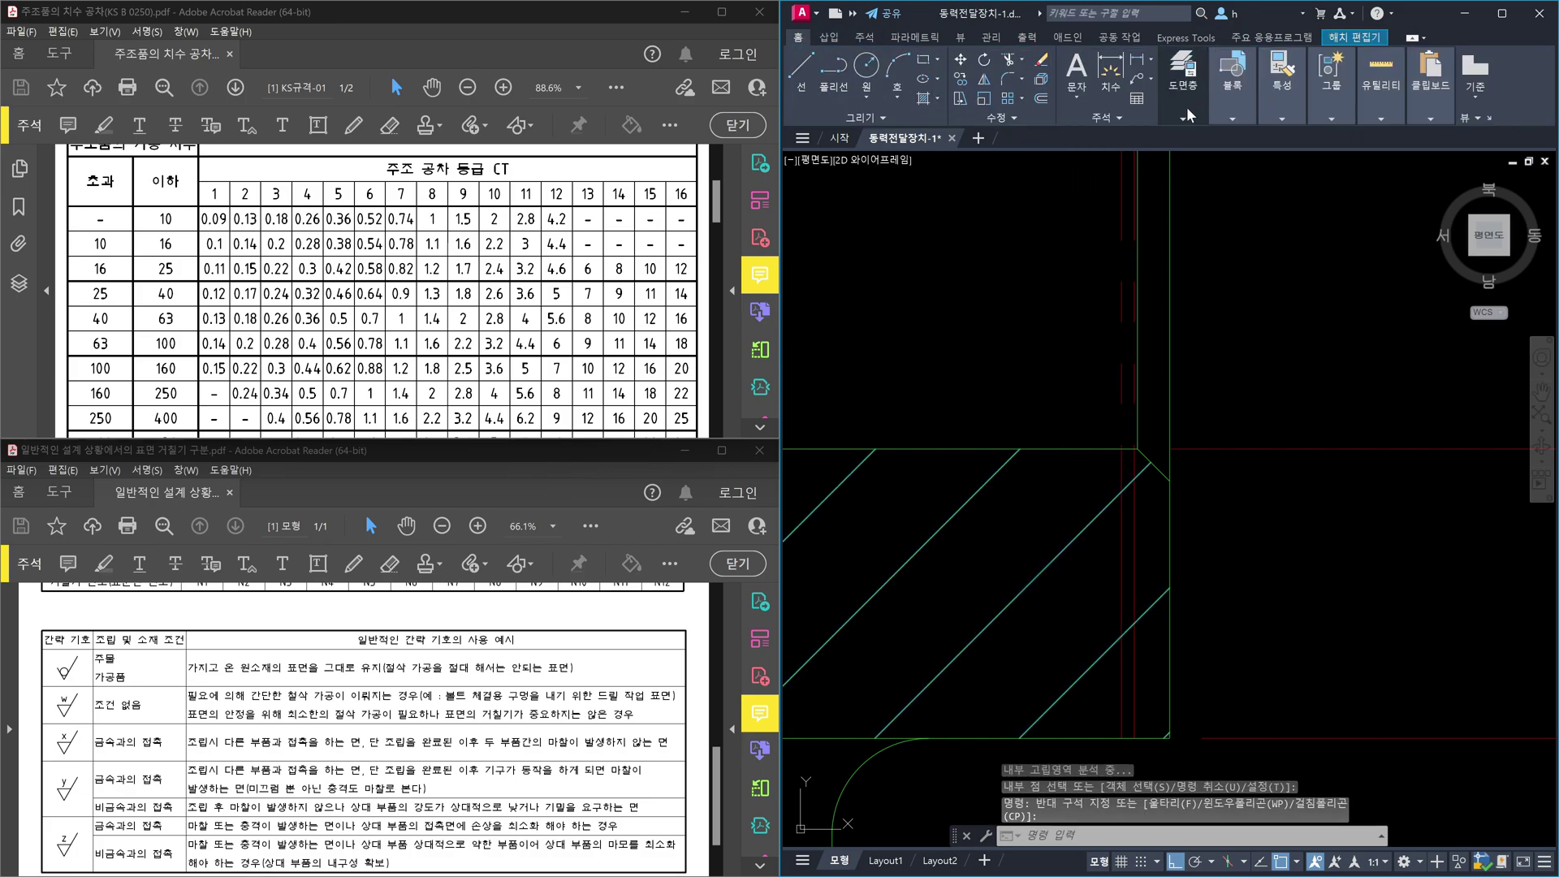
mouse_move(1184, 77)
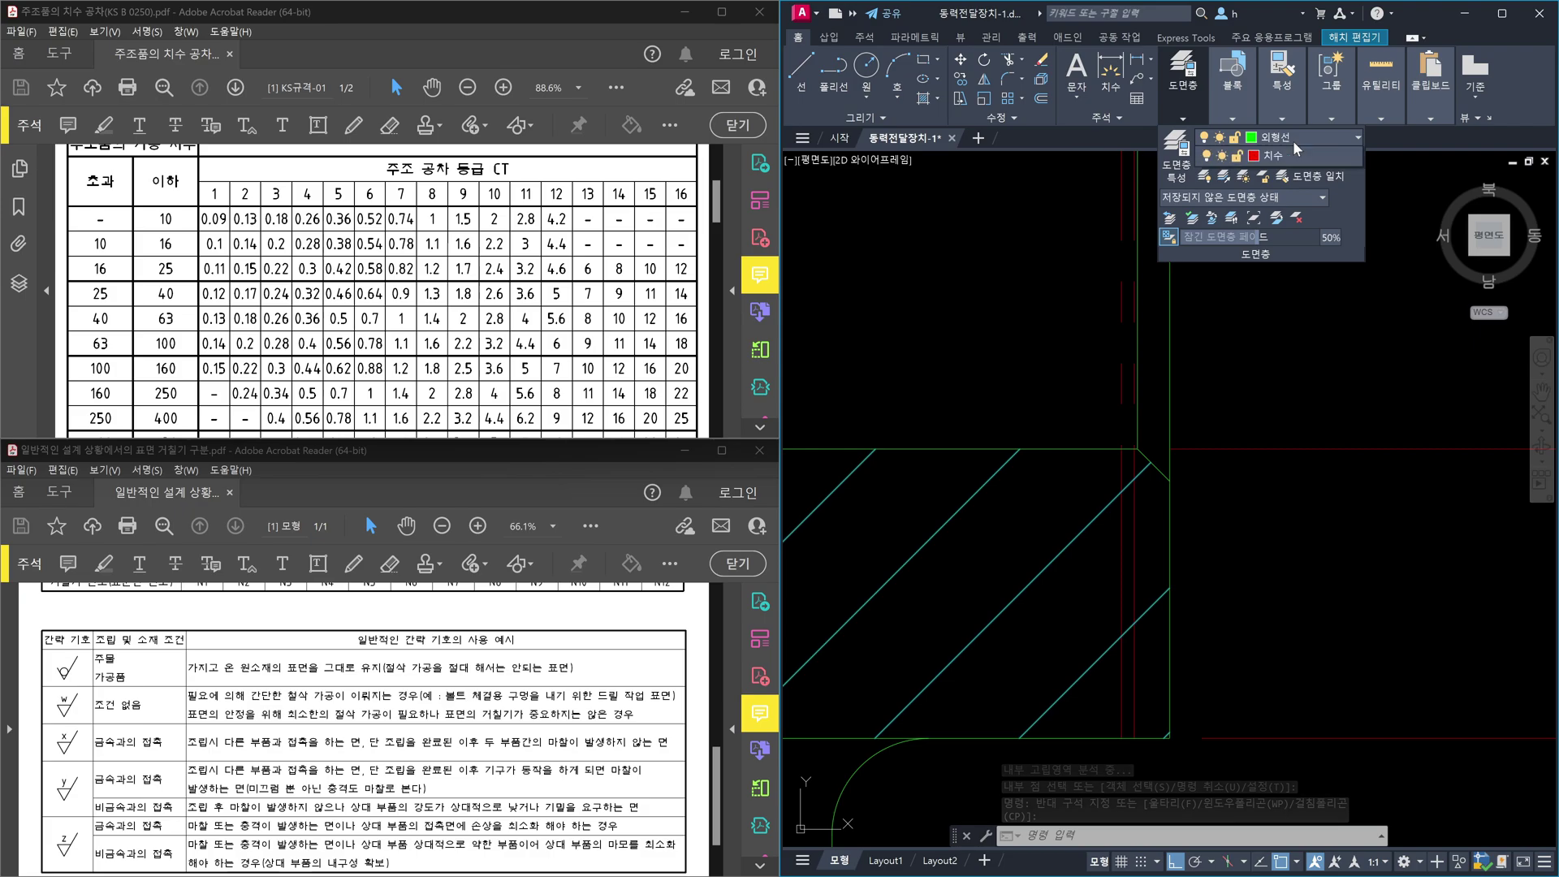
click(1294, 138)
click(1287, 199)
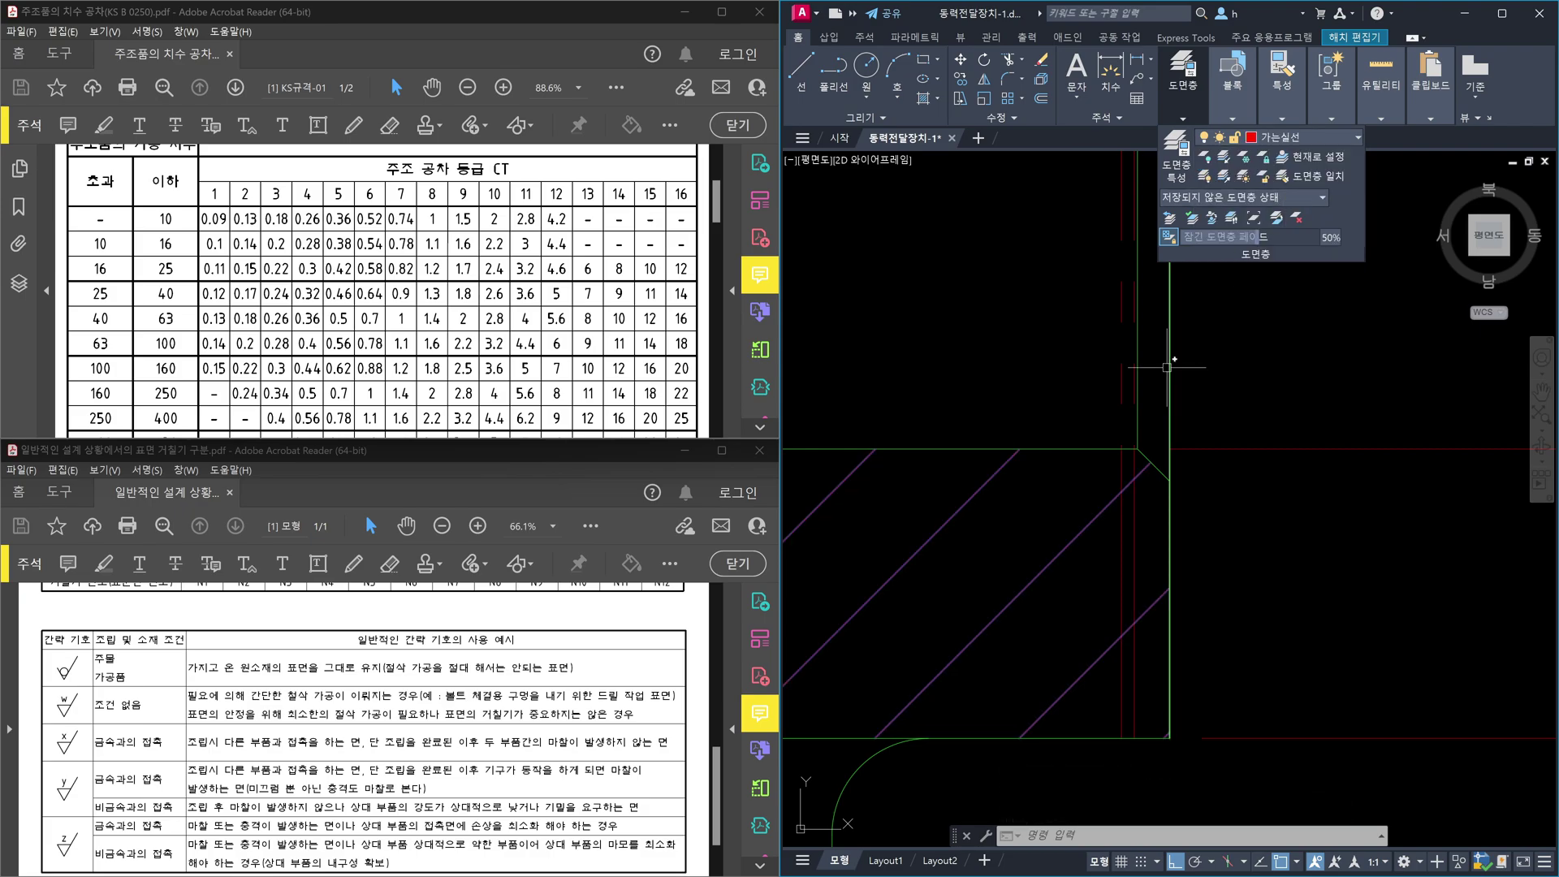
key(Escape)
Step: Compare the hatched cylinder section of the raw casting with the same section in the finished housing drawing
scroll(1089, 539, down, 3)
scroll(1226, 508, up, 2)
scroll(1028, 321, down, 3)
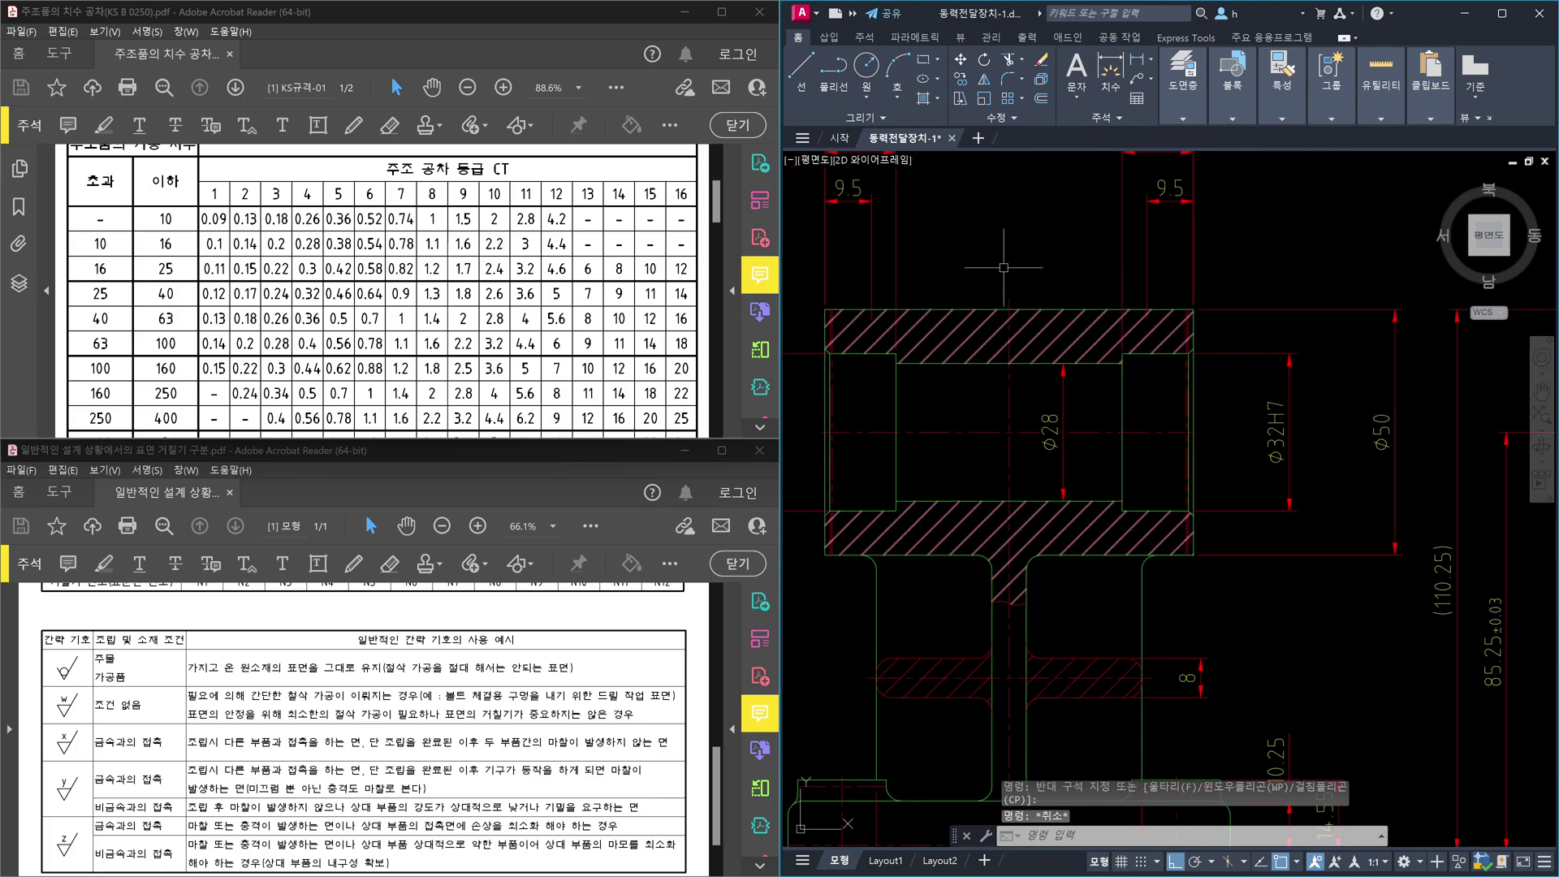
mouse_move(1042, 257)
middle_down()
mouse_move(1058, 529)
mouse_move(1066, 277)
mouse_move(1071, 524)
middle_up()
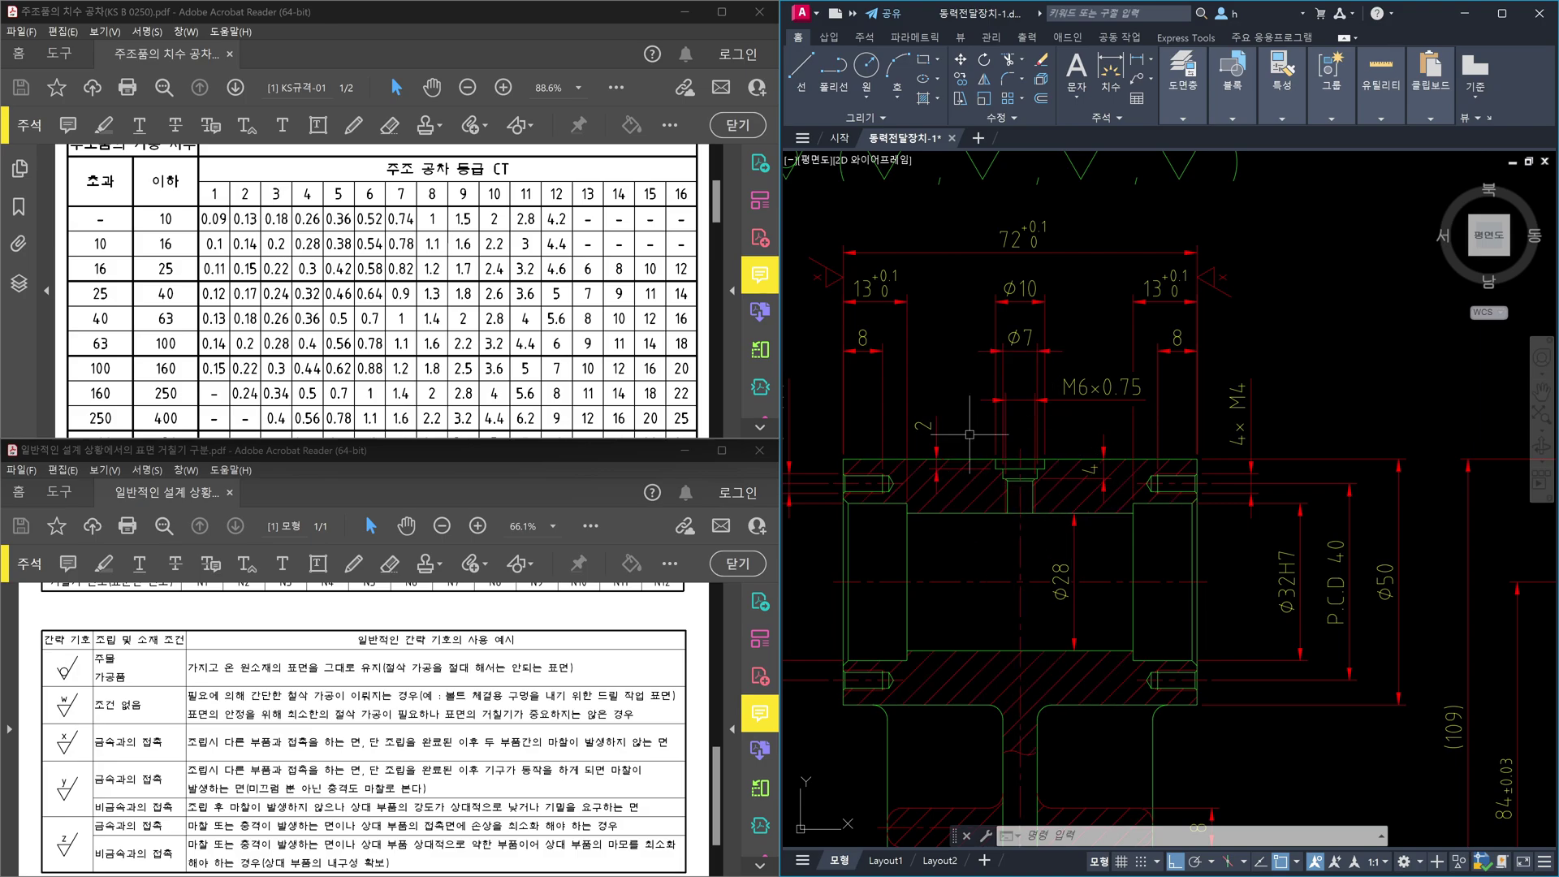
scroll(970, 437, up, 2)
scroll(1054, 487, down, 1)
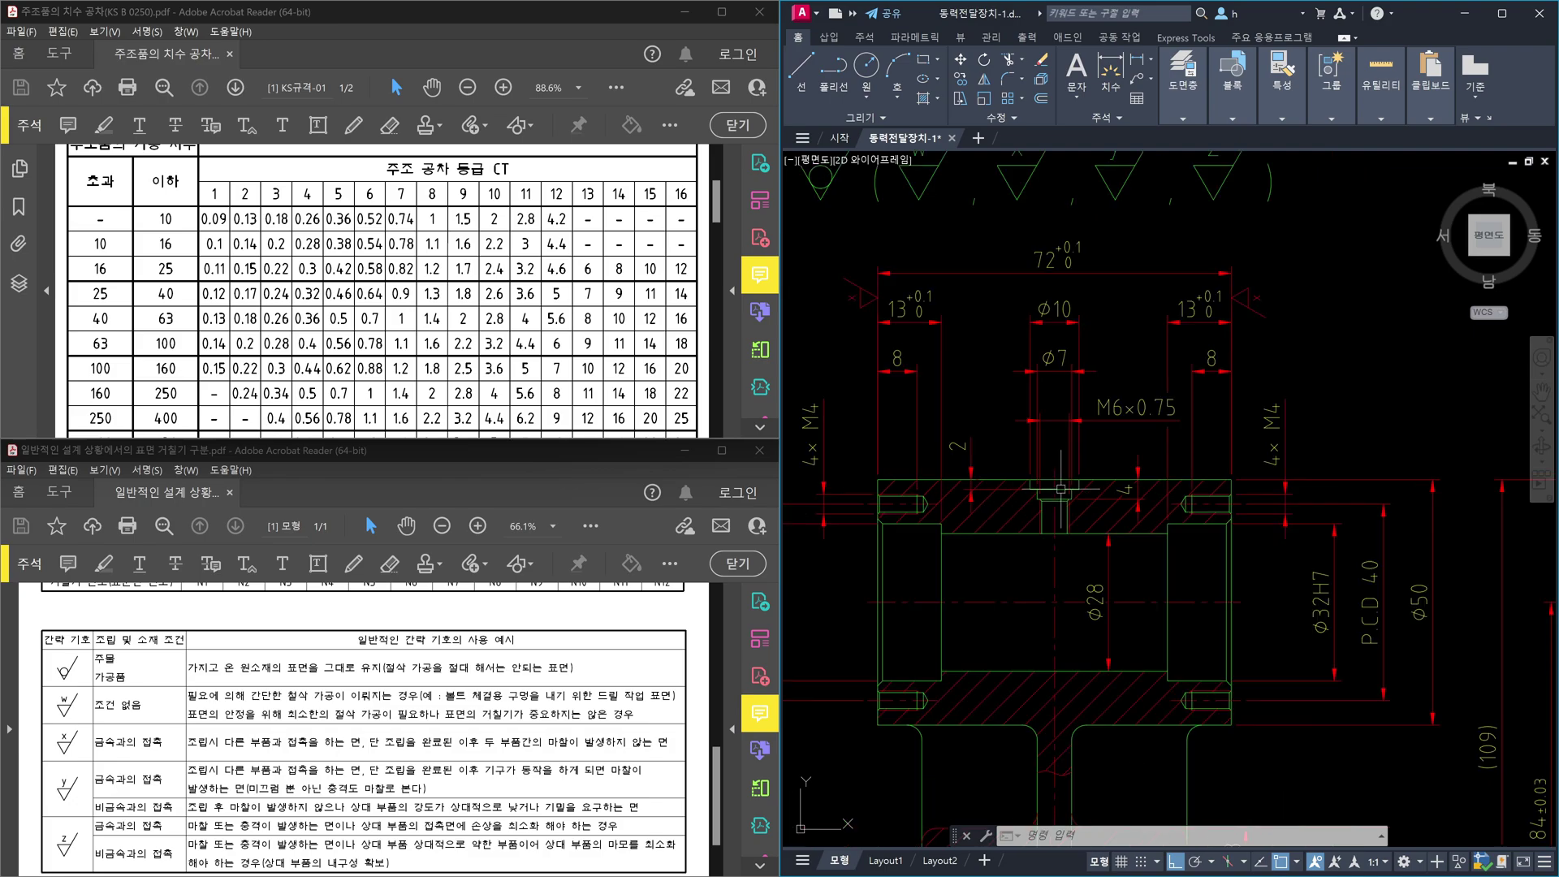
Step: Examine the M6×0.75 thread dimension and the side edges of the drilled hole below it in the upper cylinder wall
scroll(1072, 493, up, 2)
middle_drag(1076, 495, 1047, 539)
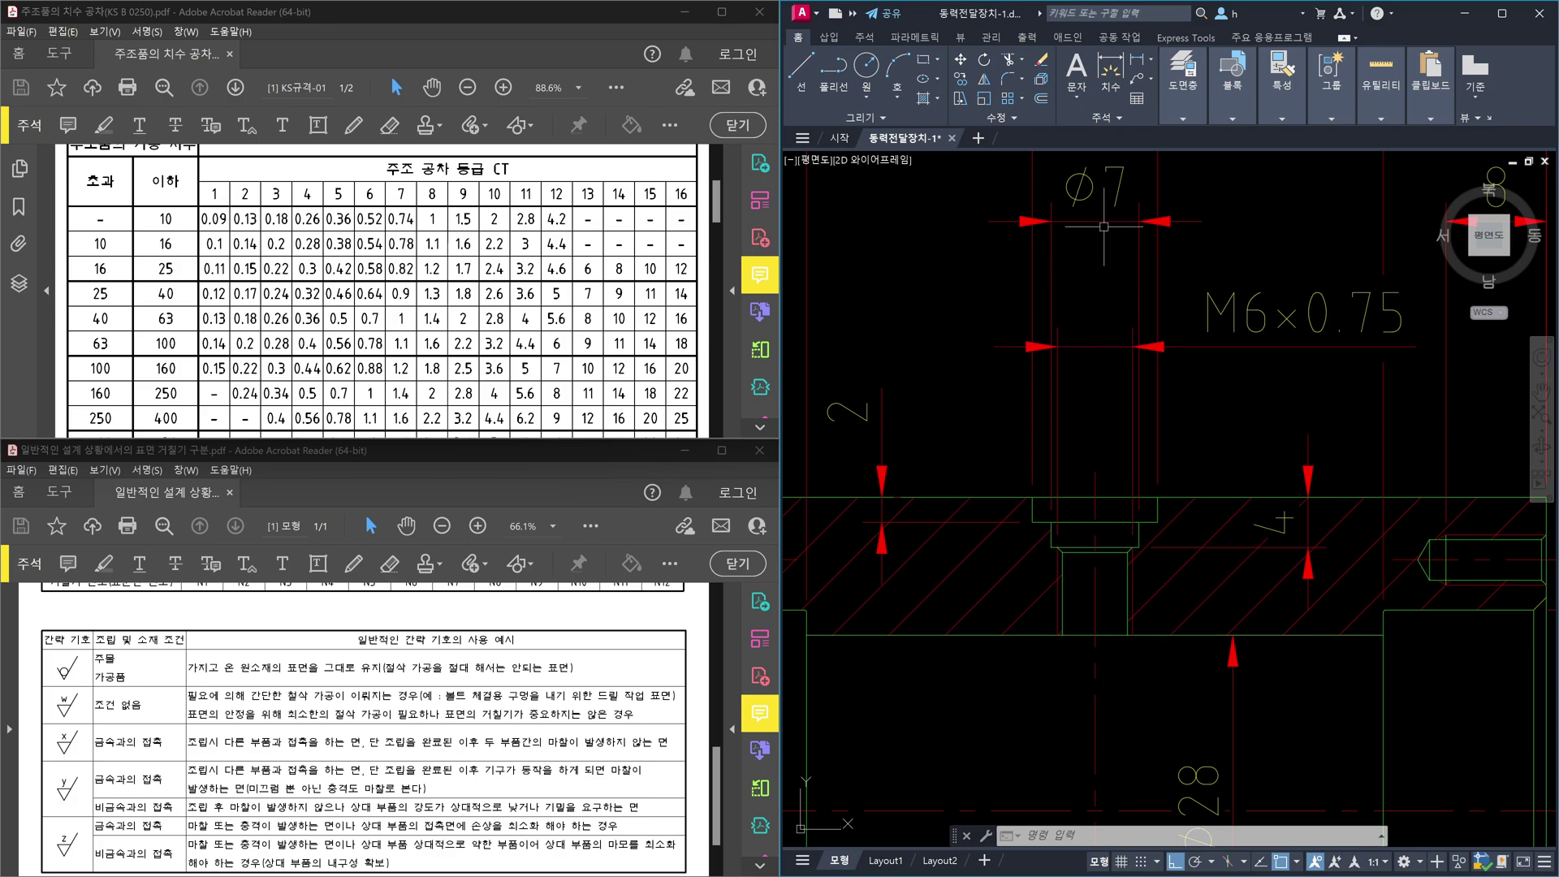
click(1287, 365)
click(1260, 318)
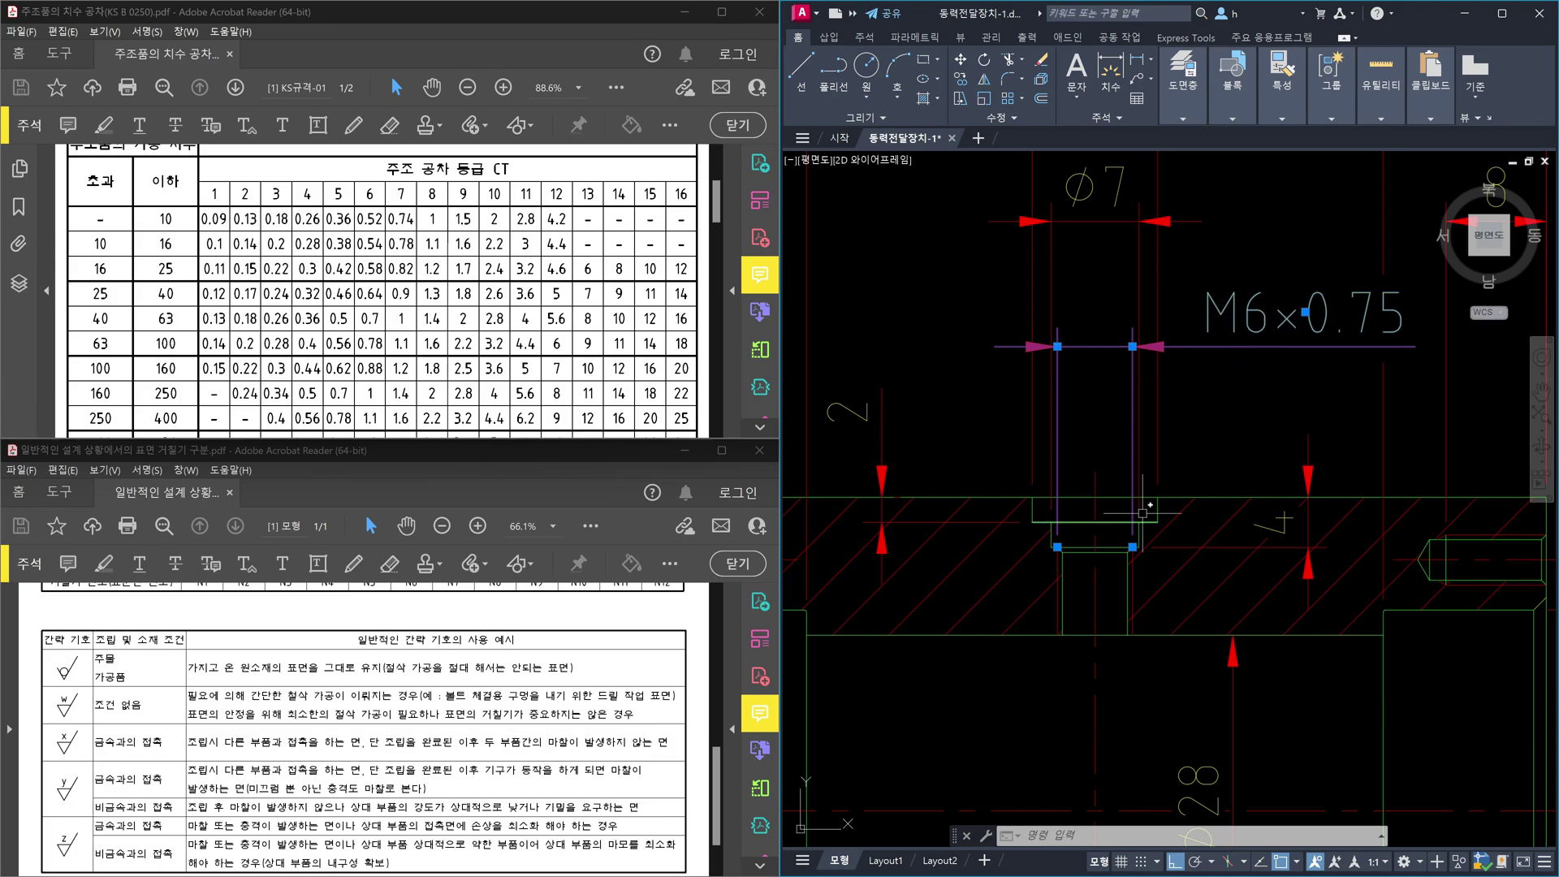
scroll(1154, 511, up, 4)
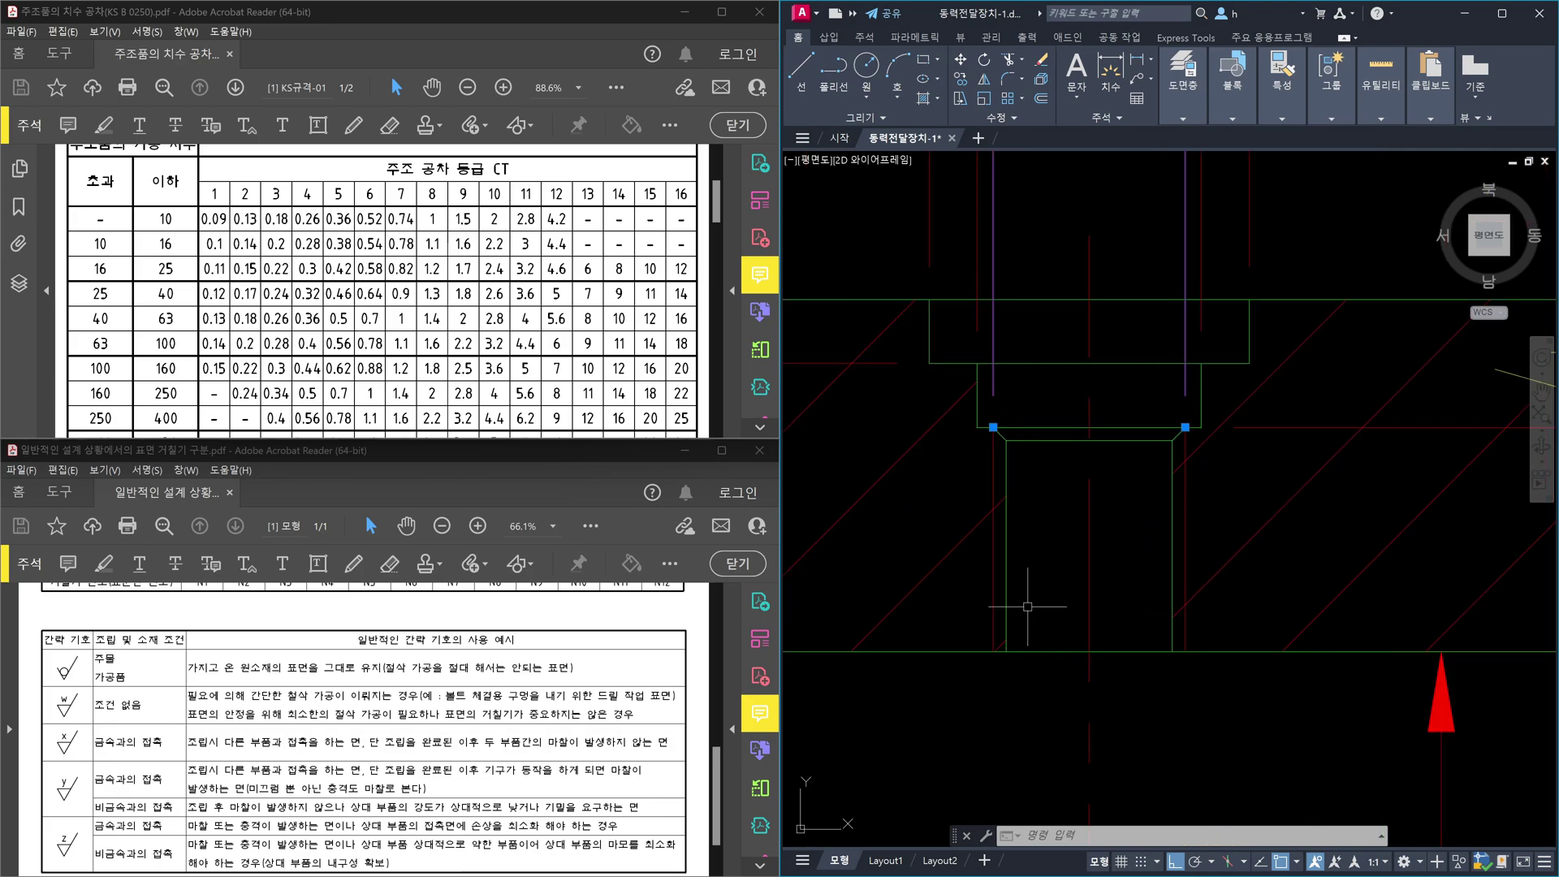
click(1022, 609)
key(Escape)
click(1008, 572)
click(1173, 578)
key(Escape)
Step: Add a linear dimension across the drilled hole's lower opening, placed just below the upper cylinder wall
text(dli)
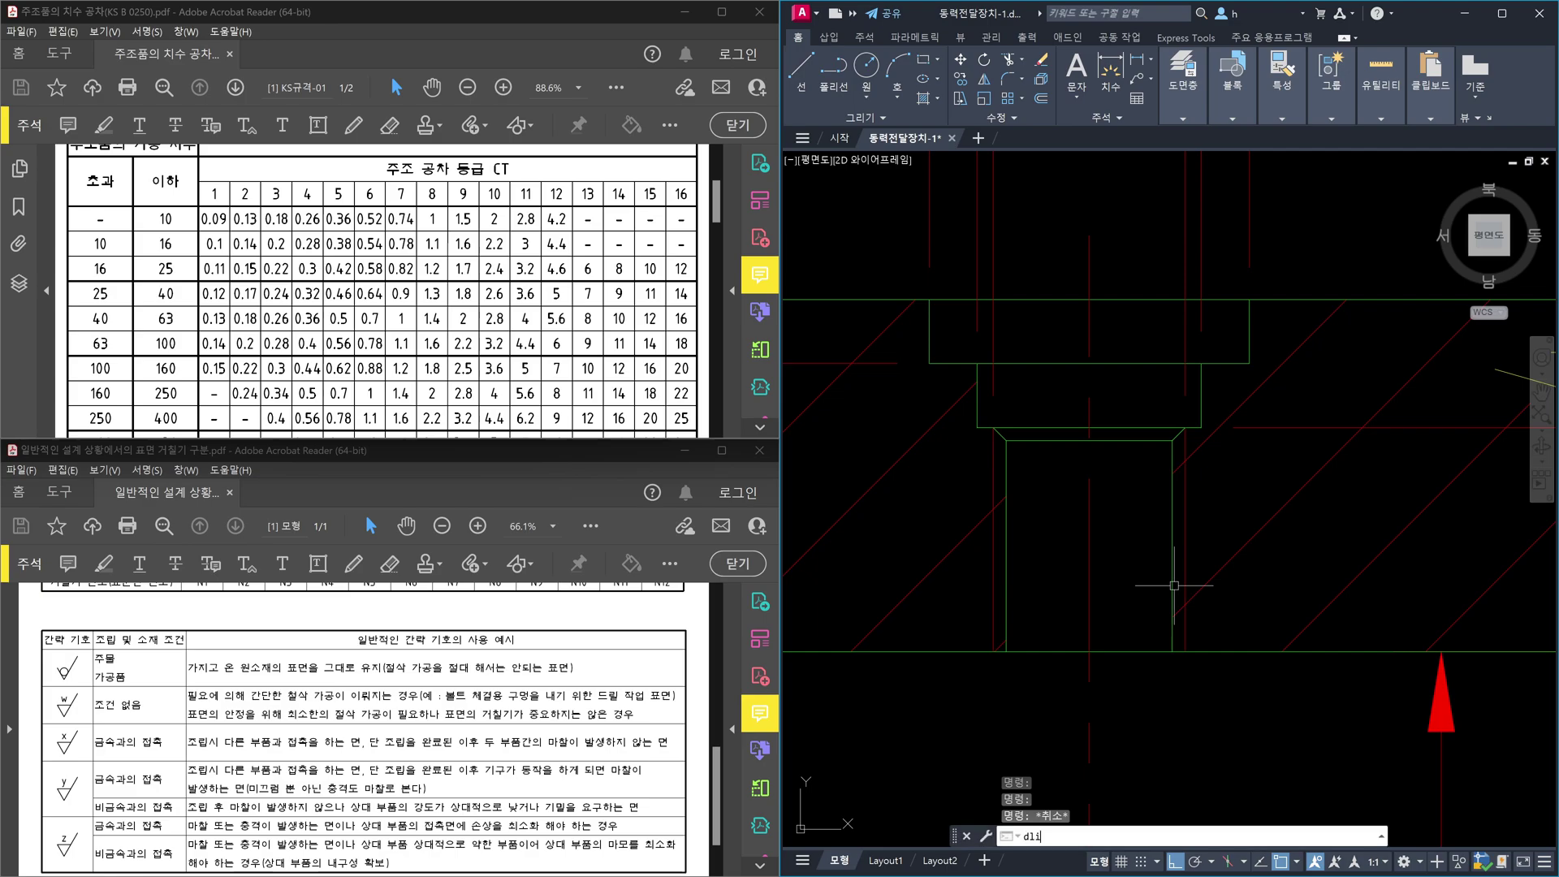
key(Return)
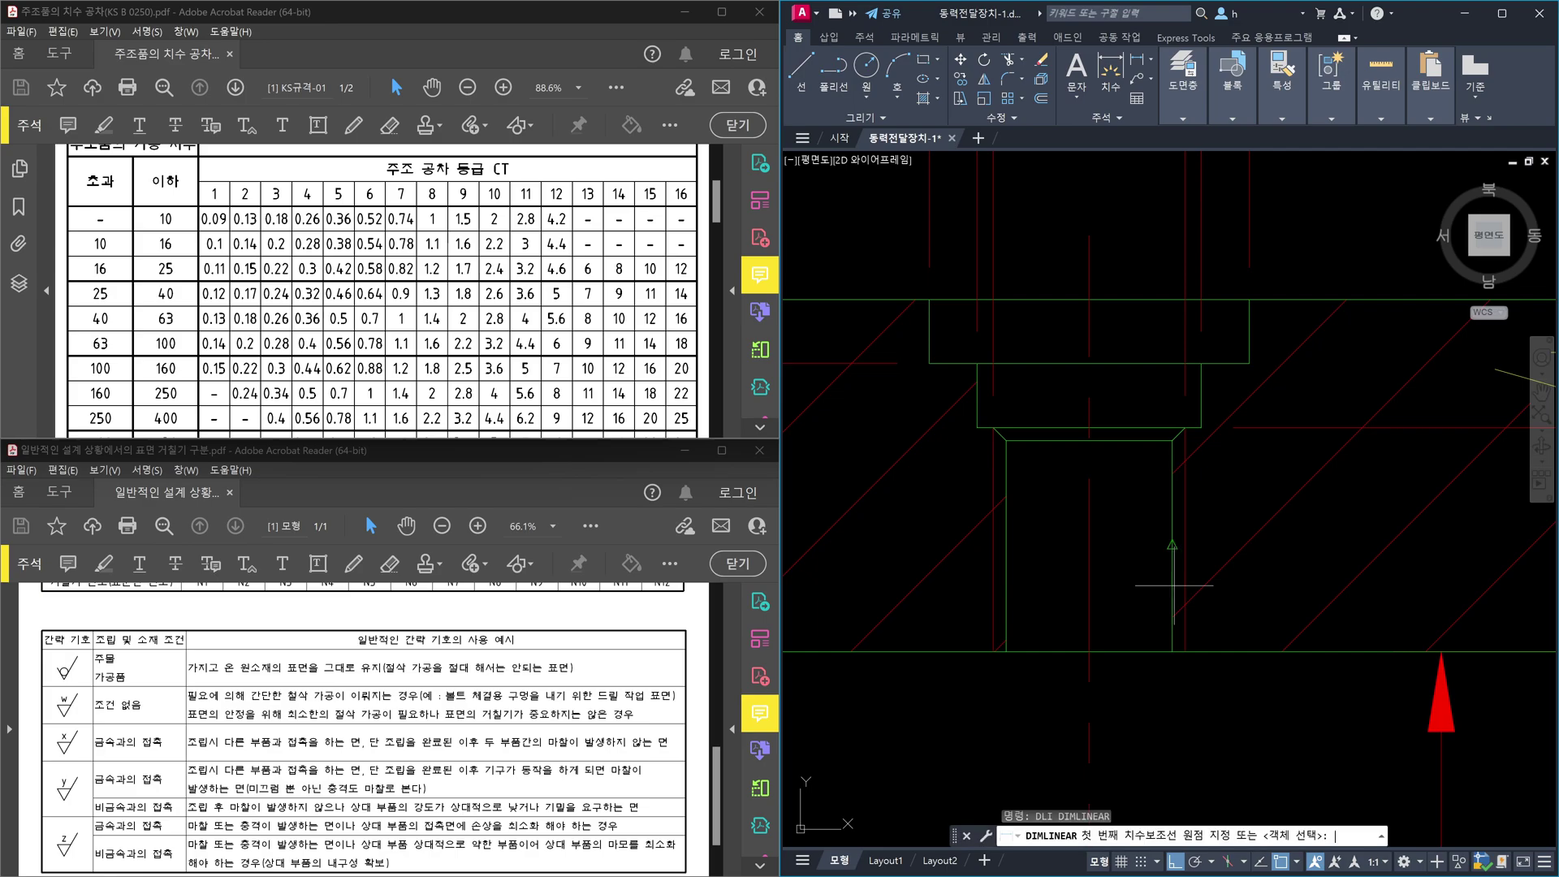
click(1006, 651)
click(1173, 652)
scroll(1172, 651, down, 3)
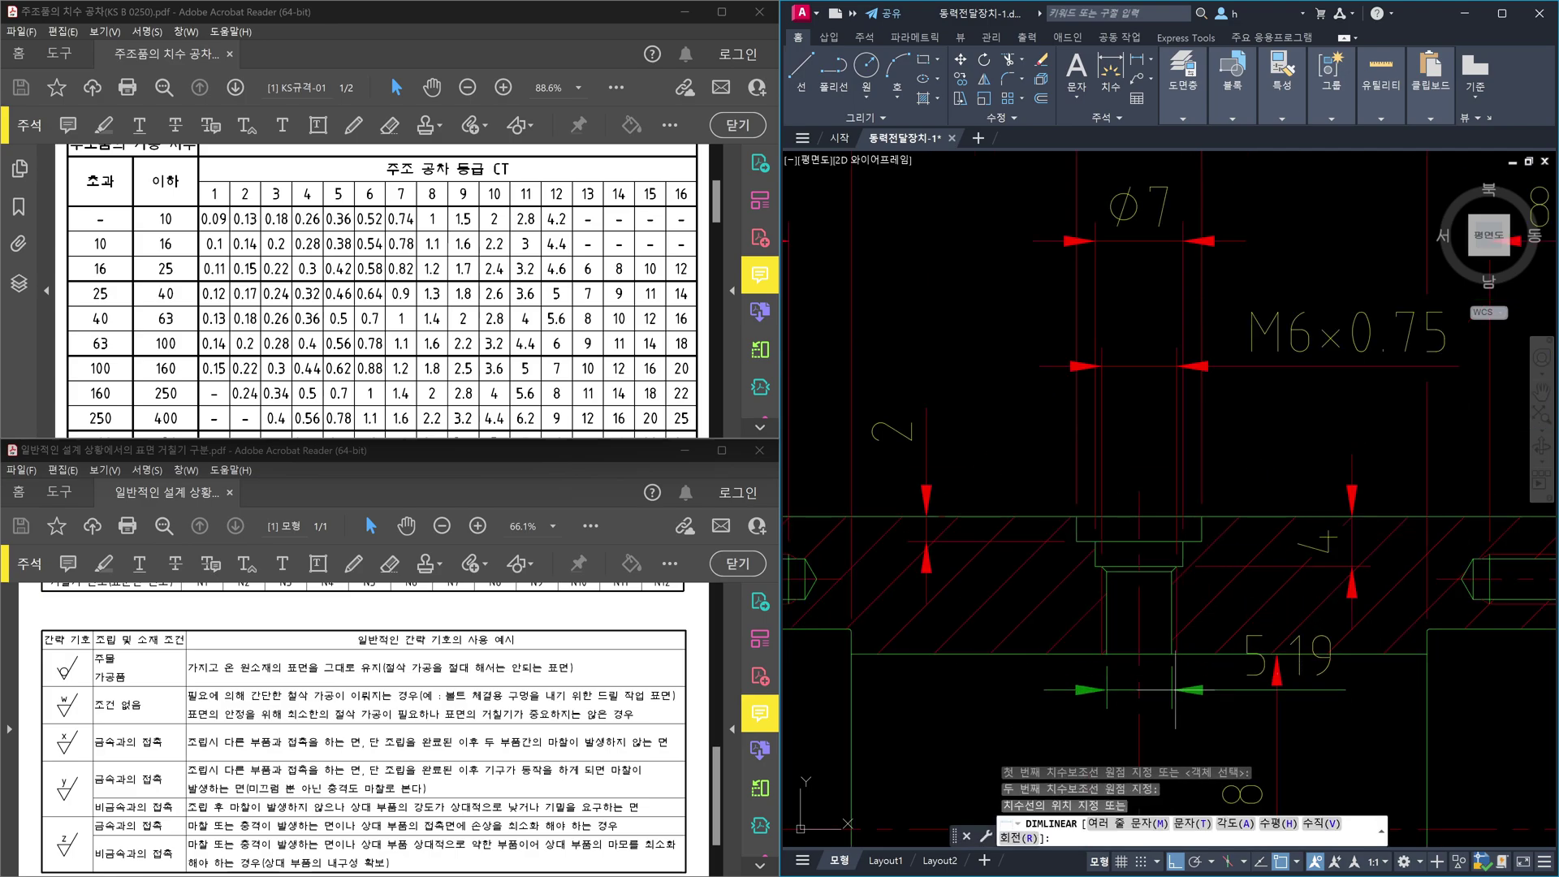
click(1294, 708)
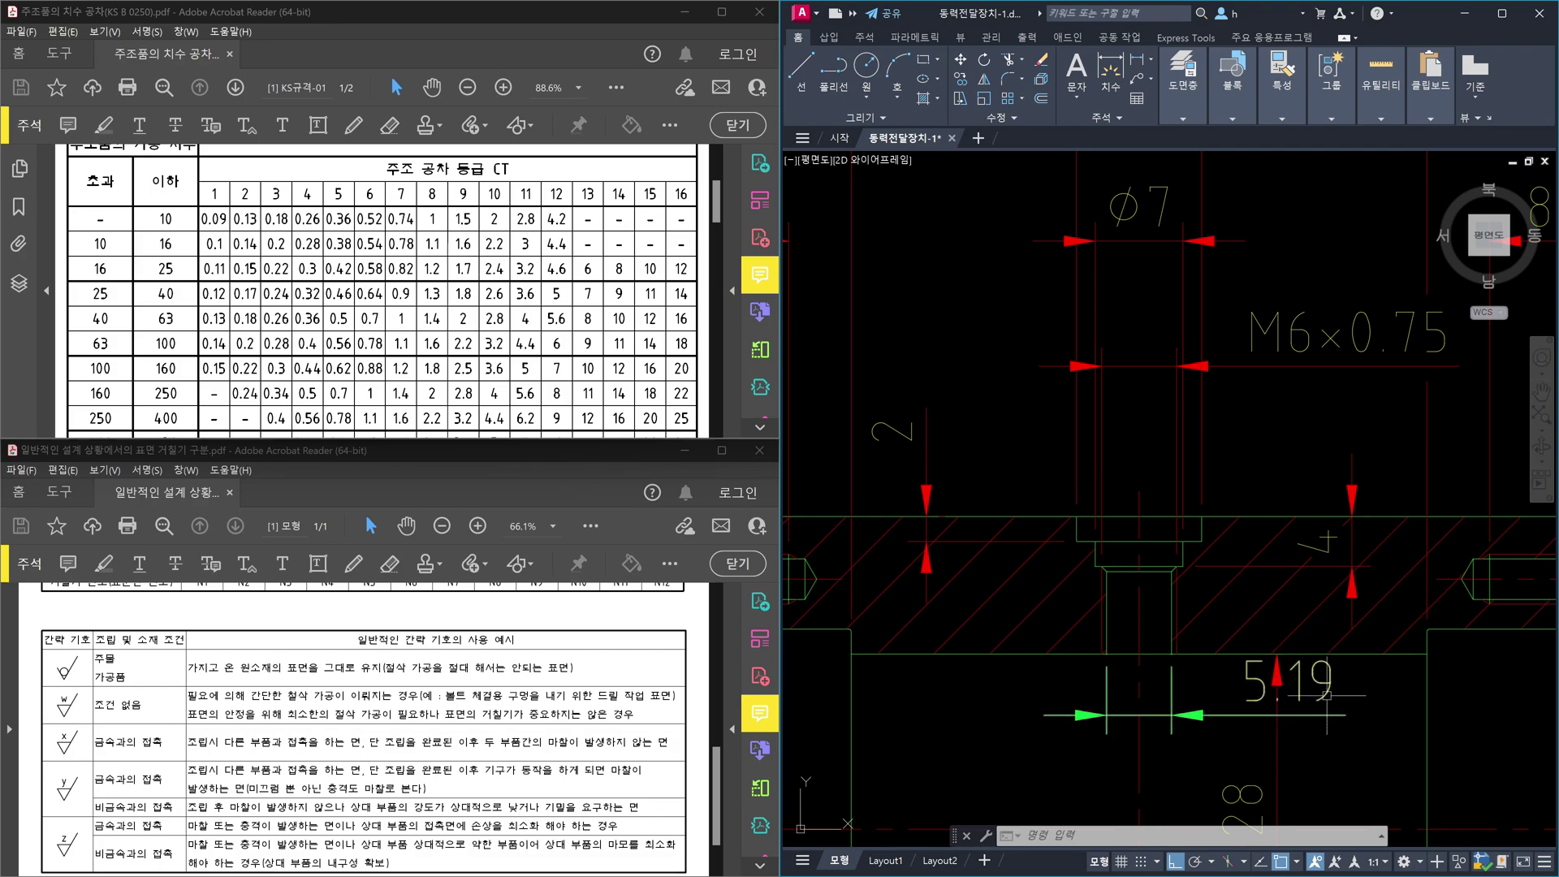
Step: Delete the linear dimension across the drilled hole's lower opening
mouse_move(1327, 695)
click(1199, 724)
click(1121, 675)
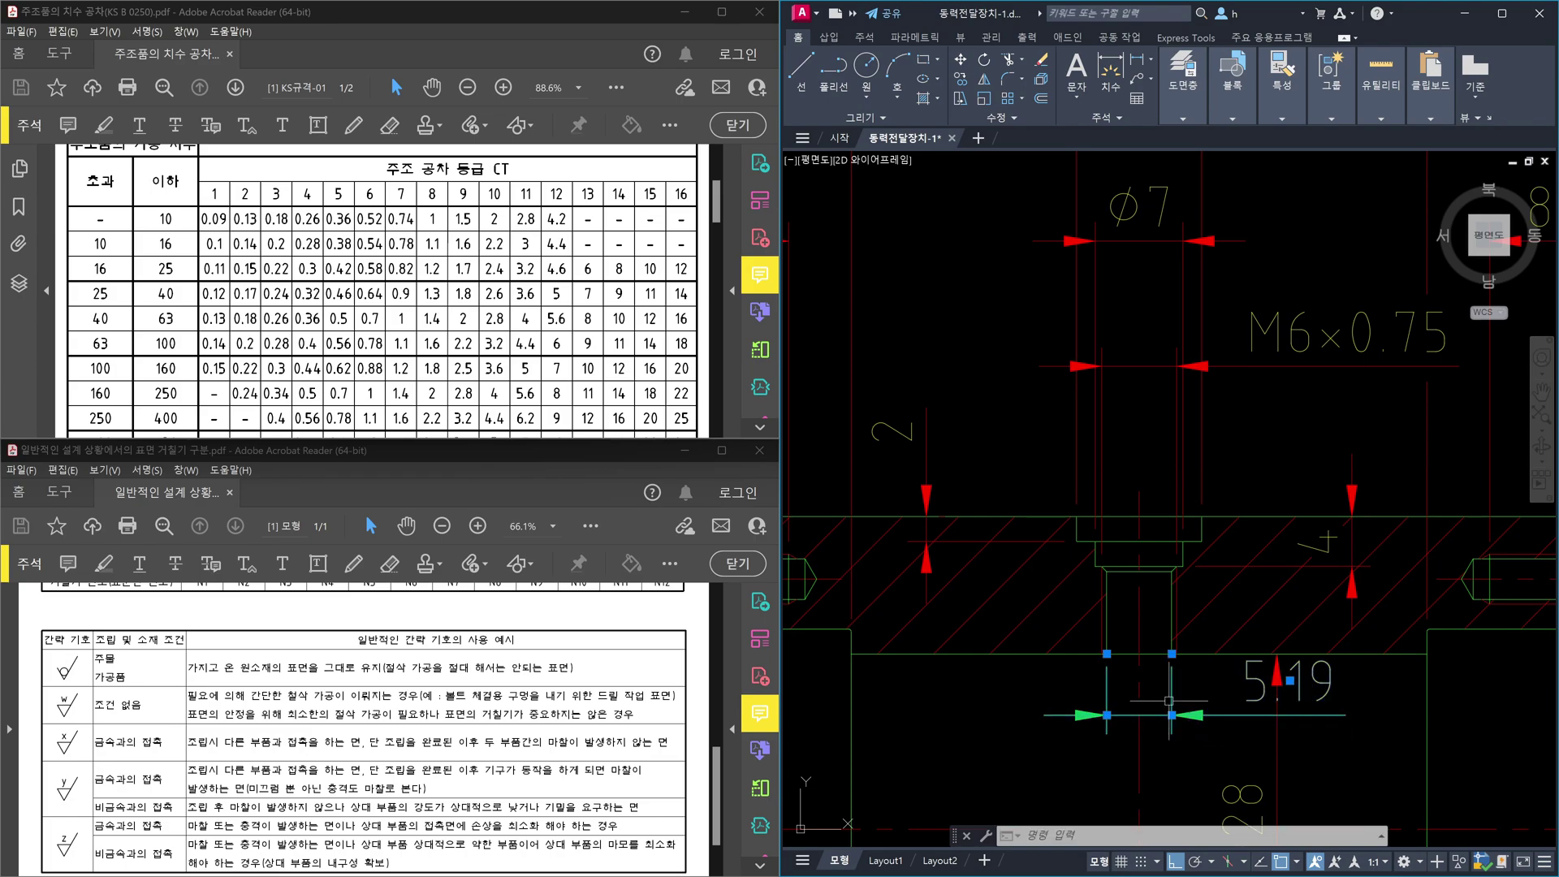
key(Delete)
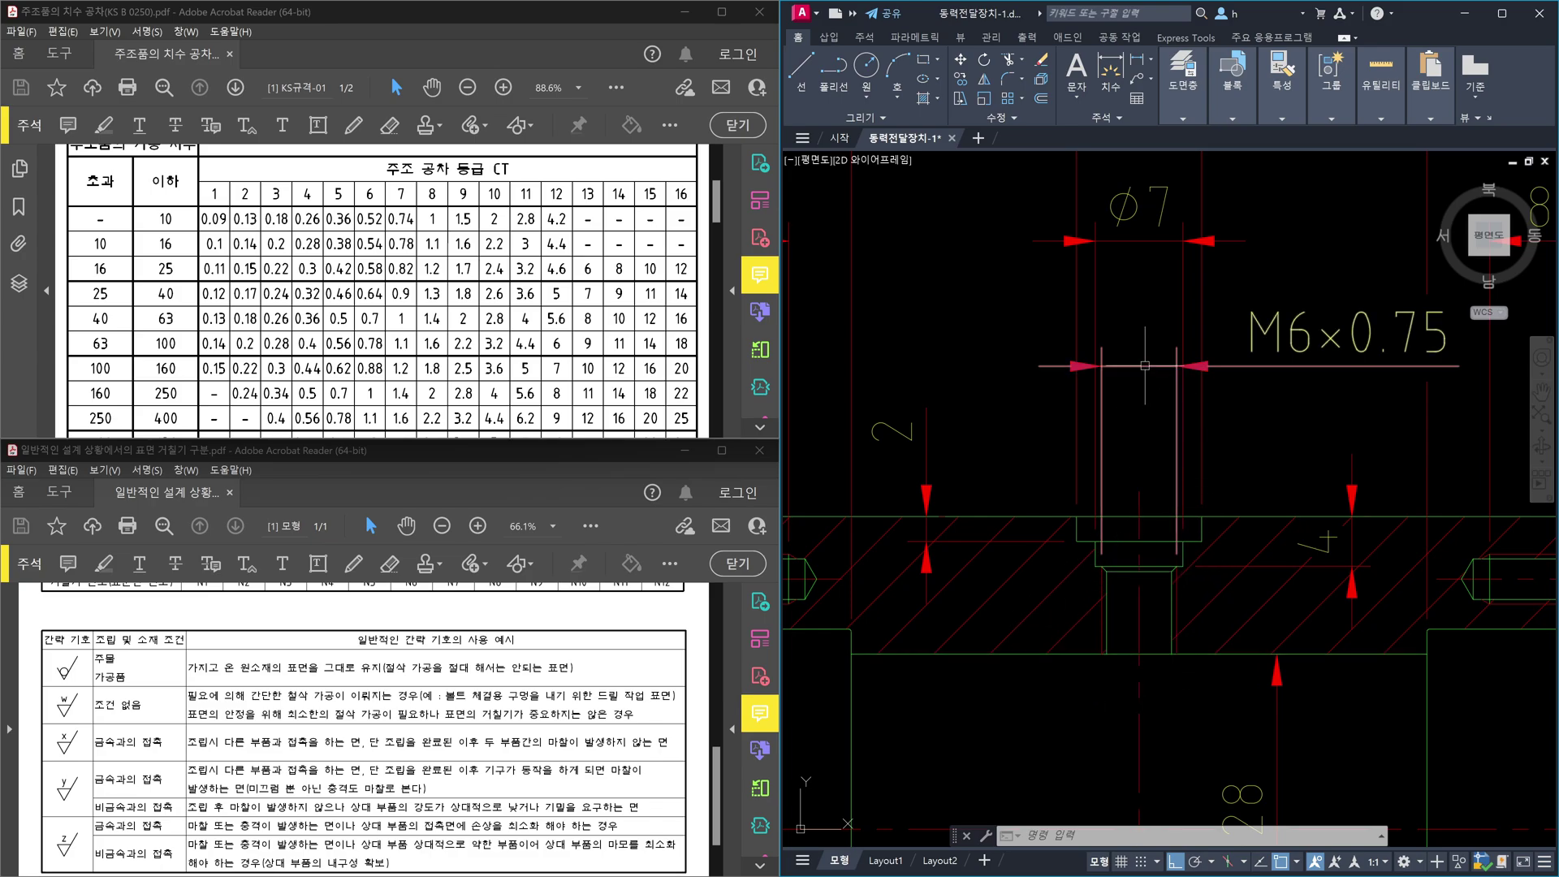
Step: Inspect the Ø7 and M6×0.75 dimensions against the stepped hole's edges
middle_drag(1170, 497, 1167, 582)
click(1149, 357)
click(1132, 310)
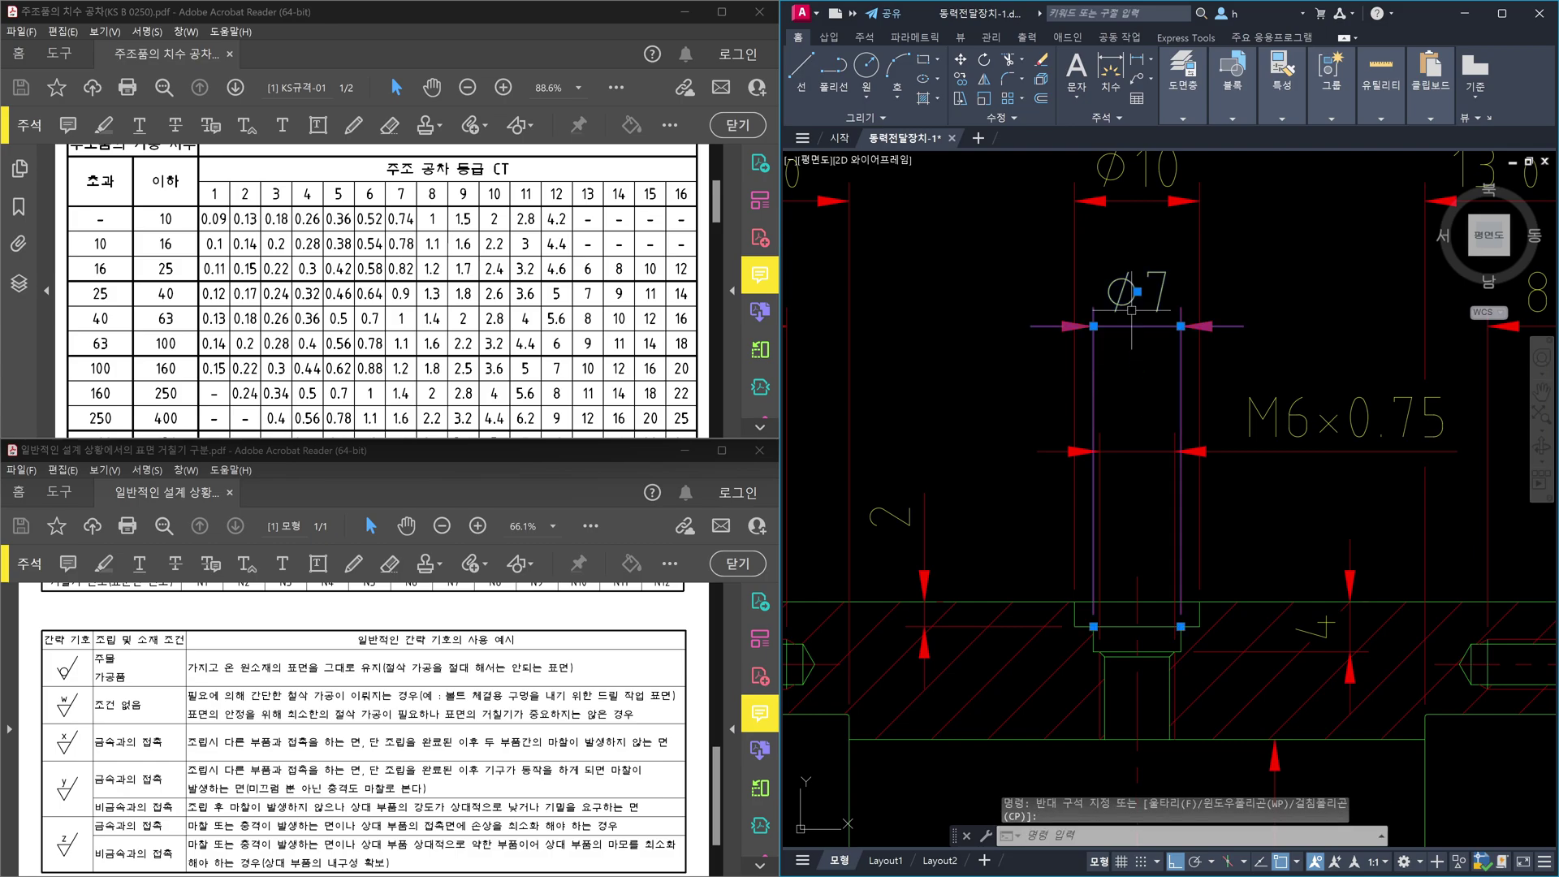
key(Escape)
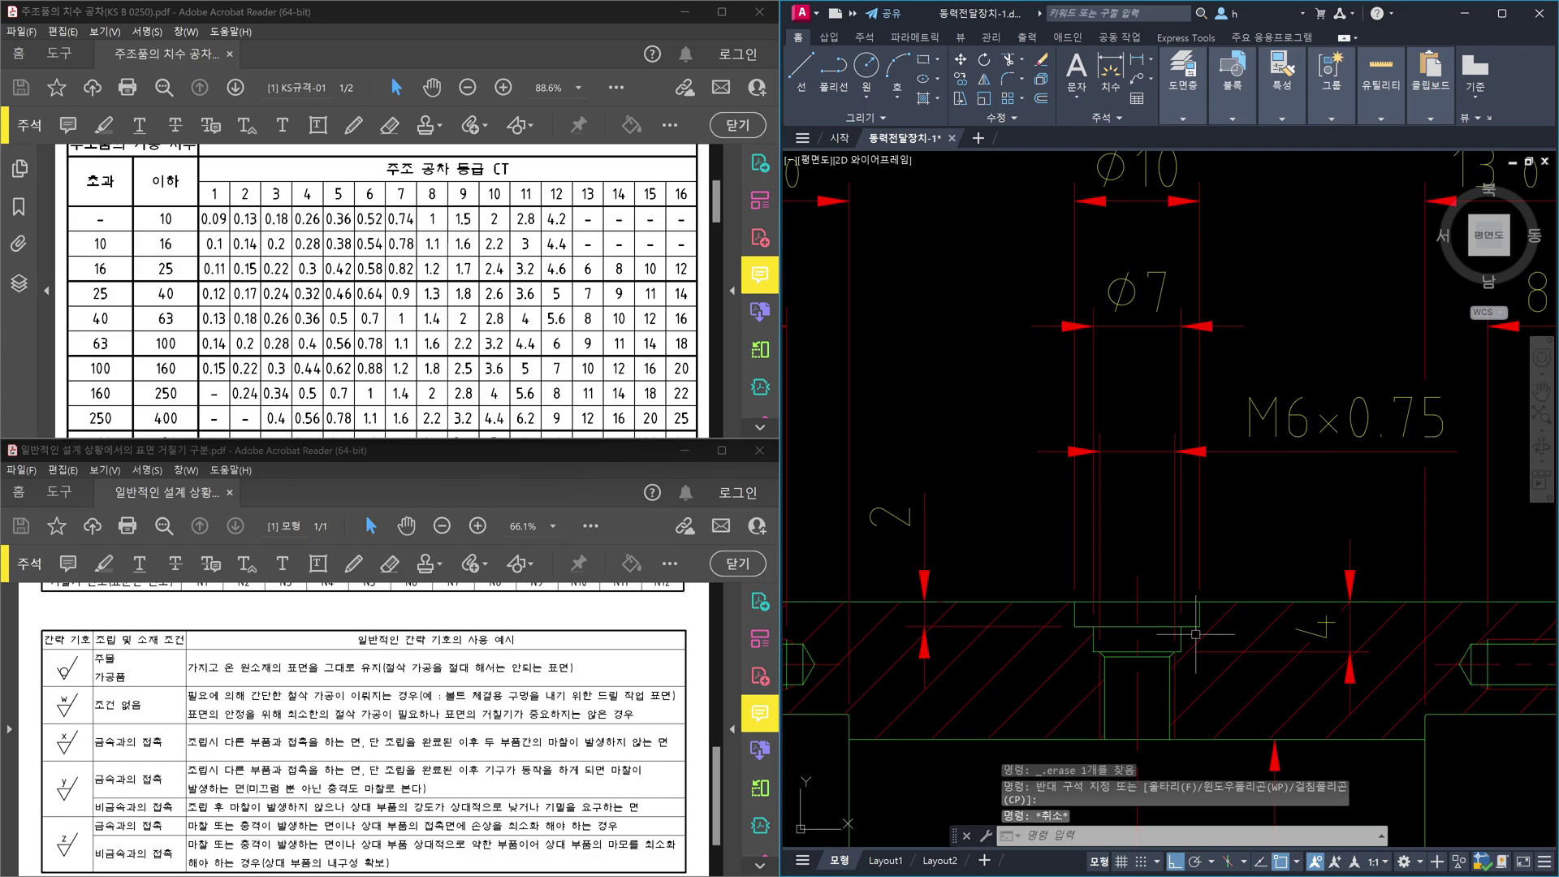
click(1314, 454)
click(1298, 413)
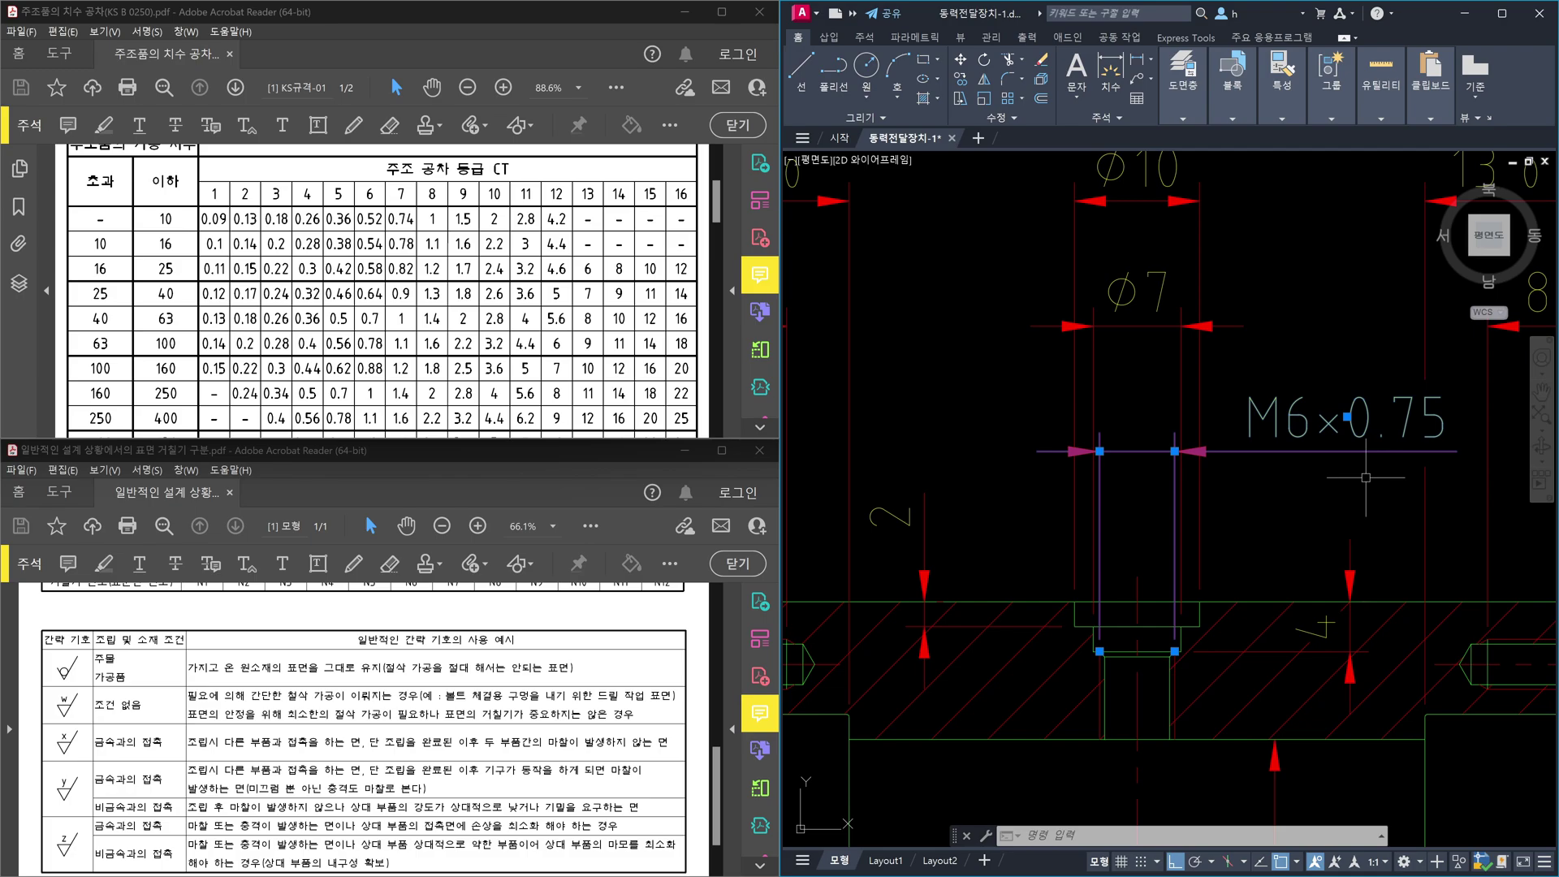
key(Escape)
click(1177, 355)
click(1170, 359)
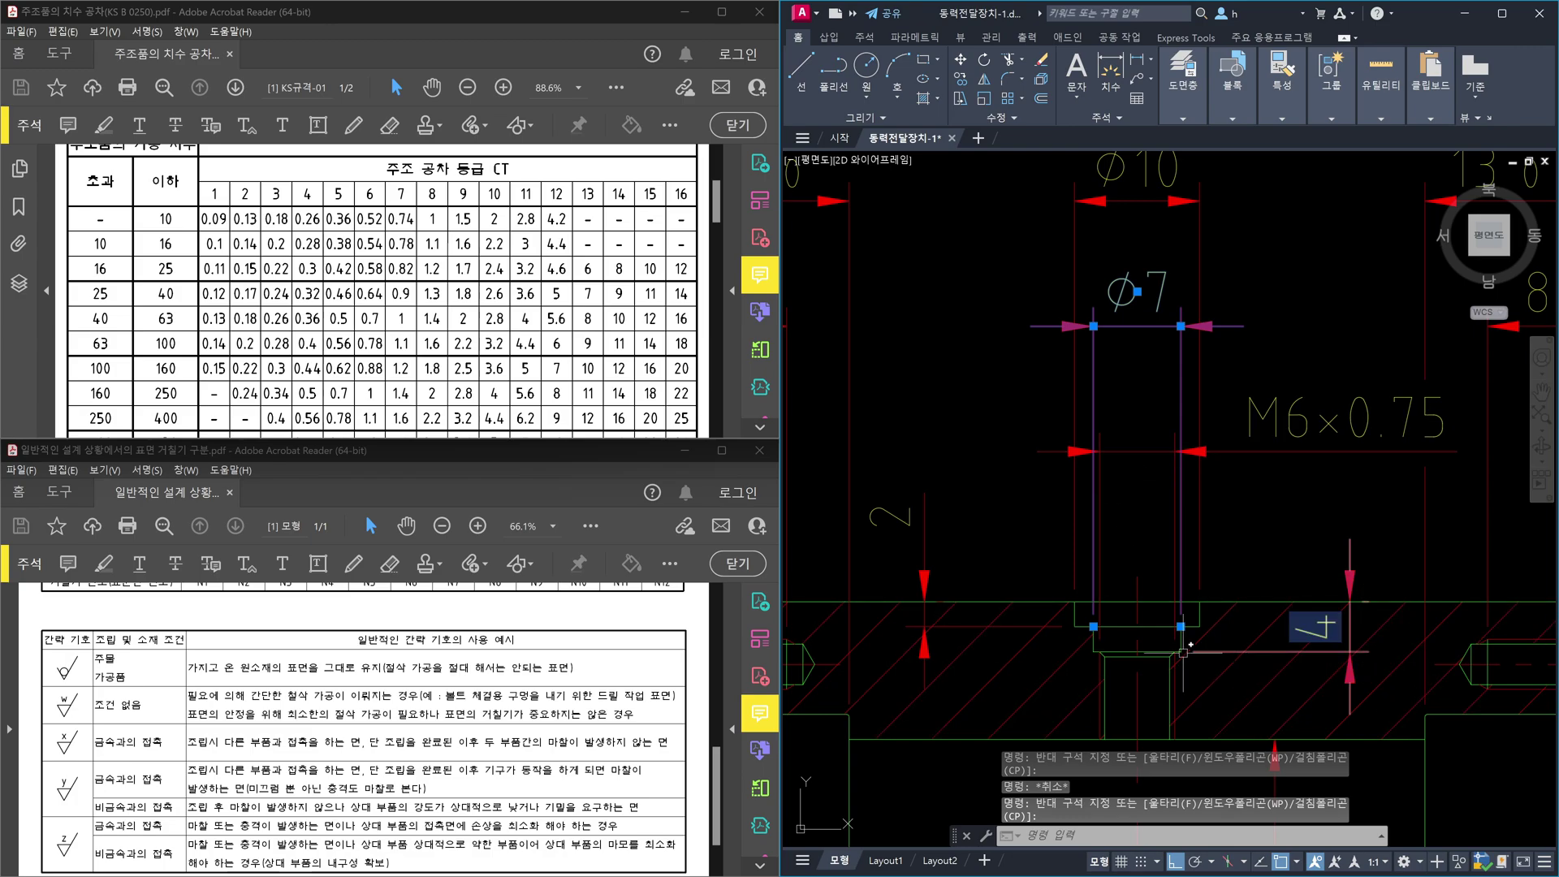
key(Escape)
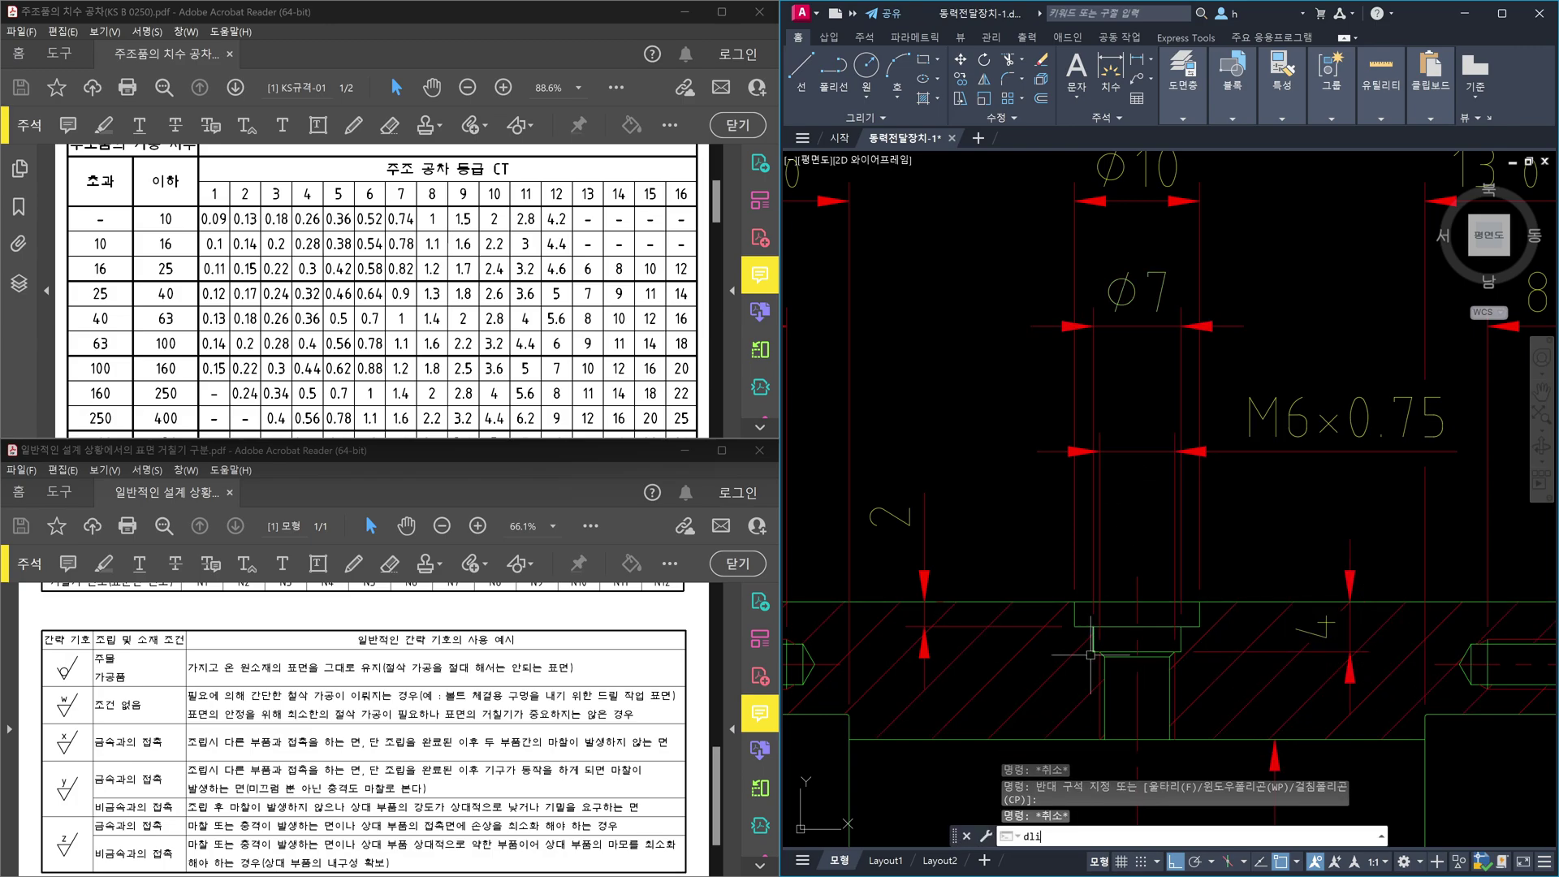
Step: Add a vertical linear dimension for the Ø7 recess depth, aligned with the existing depth dimension of the Ø10 counterbore
text(dli)
key(Return)
click(1075, 626)
click(1094, 652)
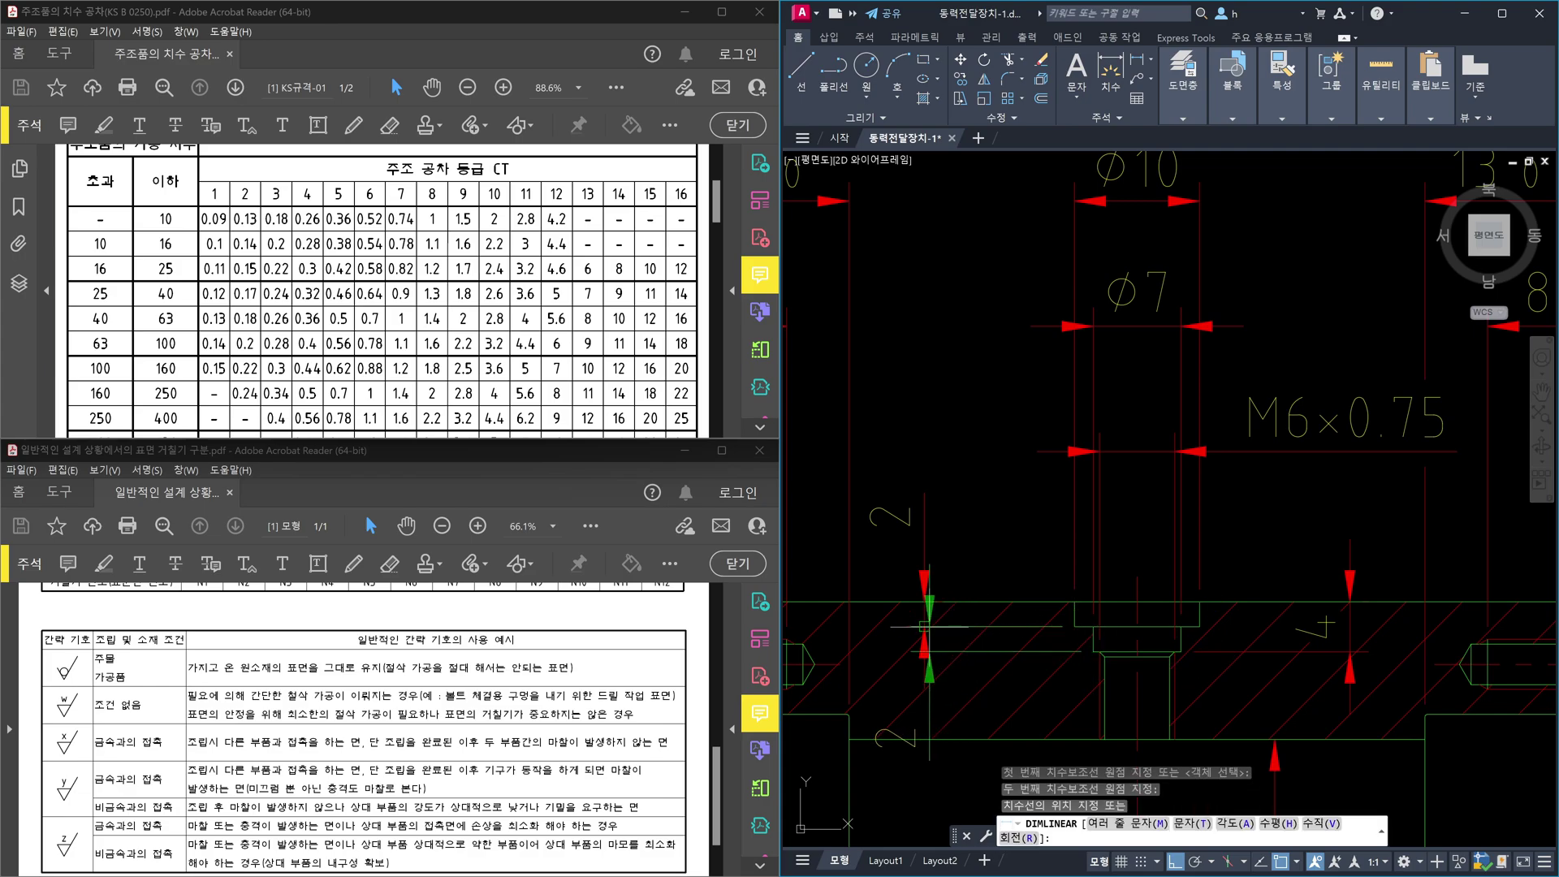
click(924, 627)
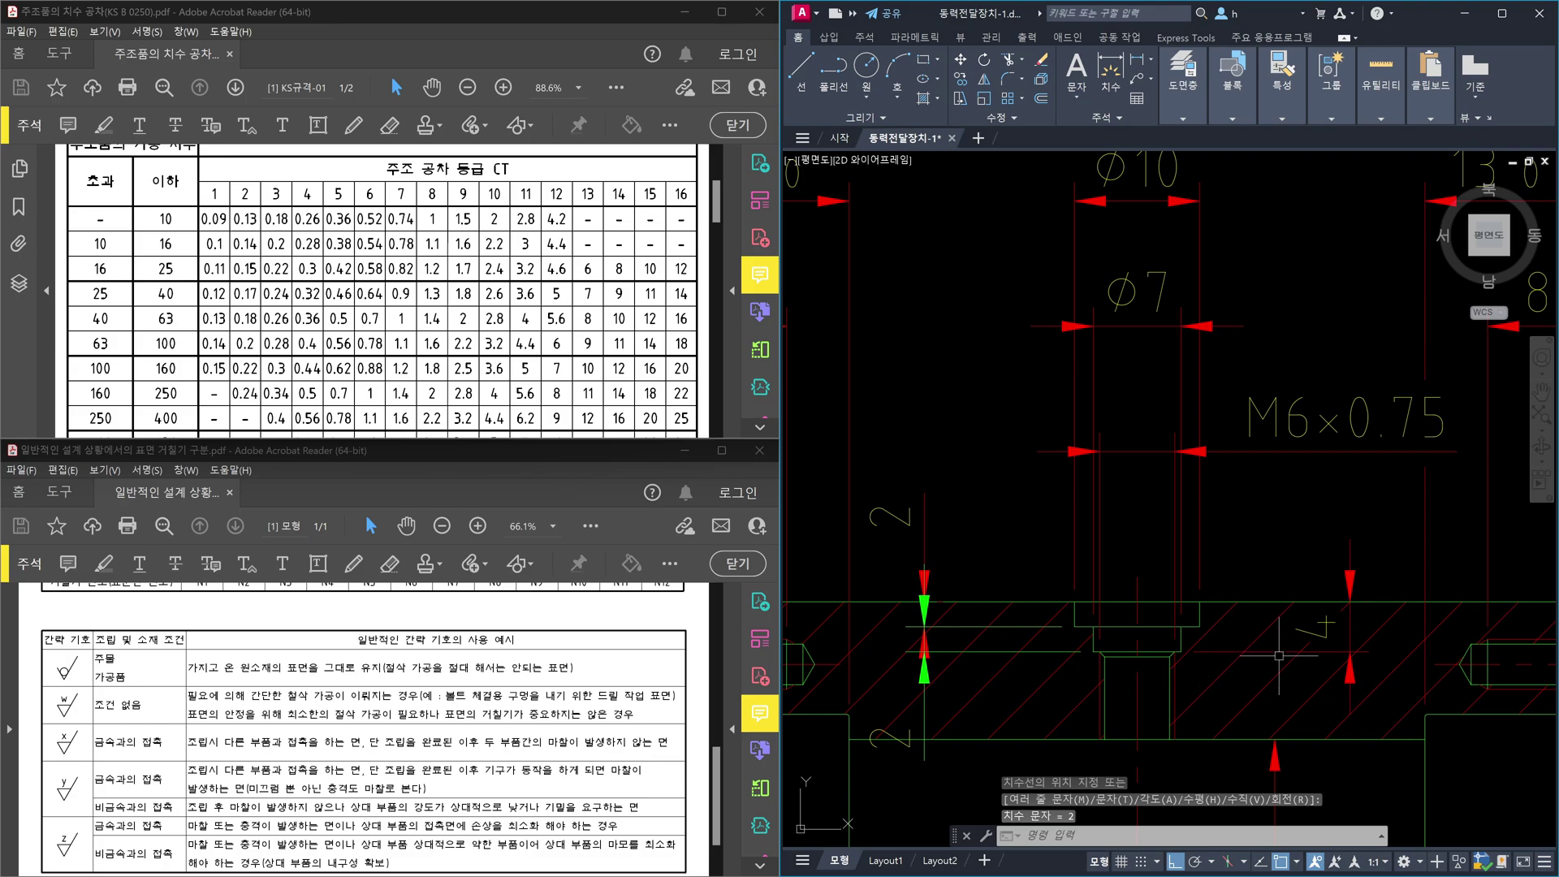
click(1279, 653)
key(Escape)
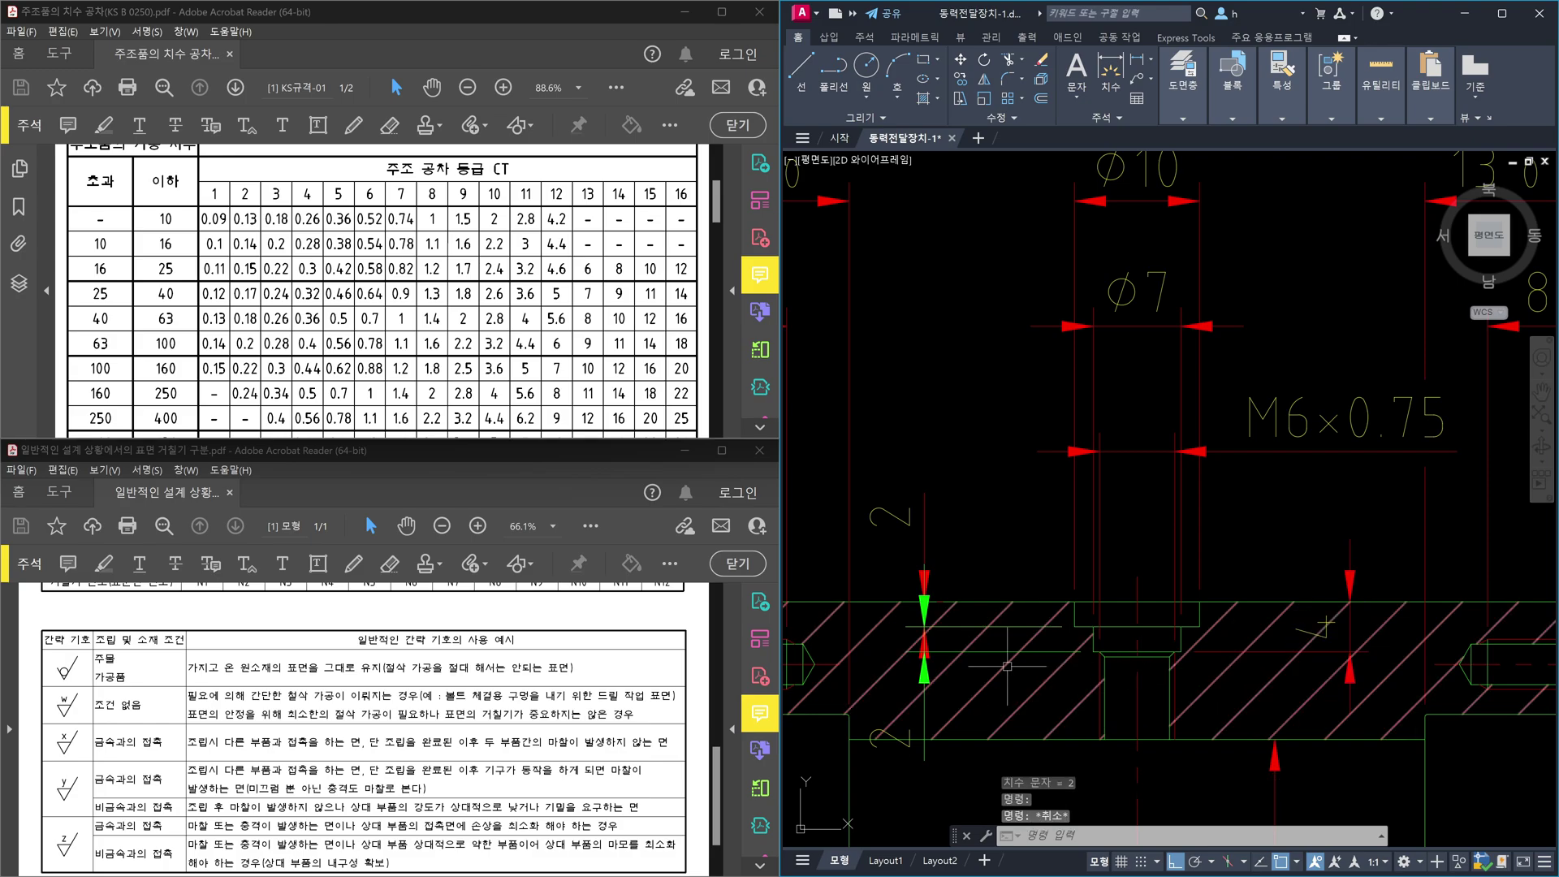
Step: Check the Ø7 recess depth dimension together with the Ø10 and Ø7 diameter dimensions of the stepped hole
click(1010, 650)
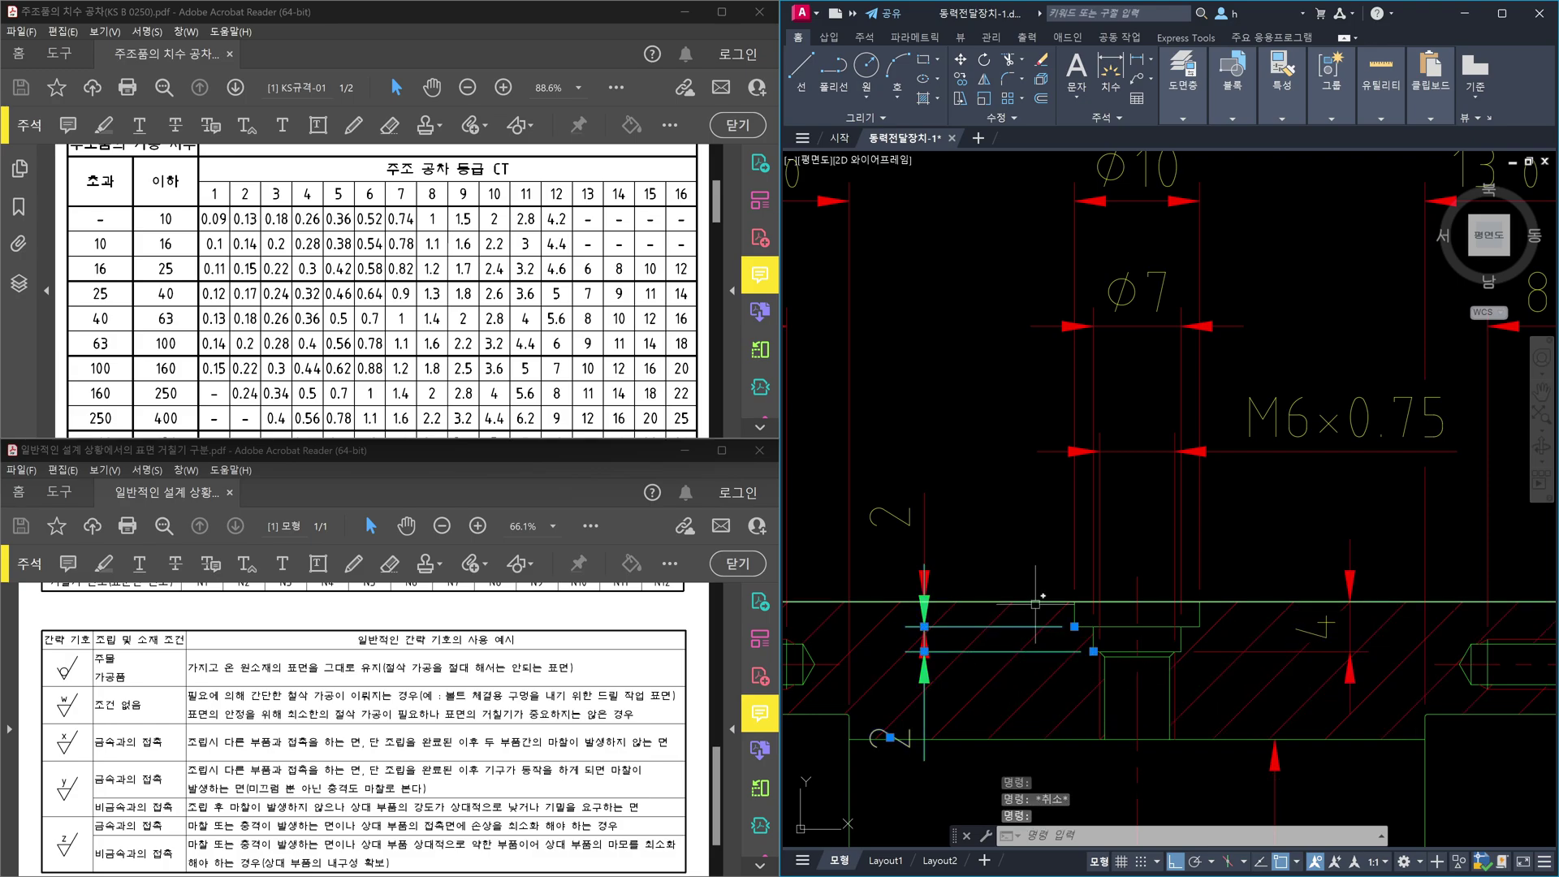
key(Escape)
click(1123, 230)
click(1040, 560)
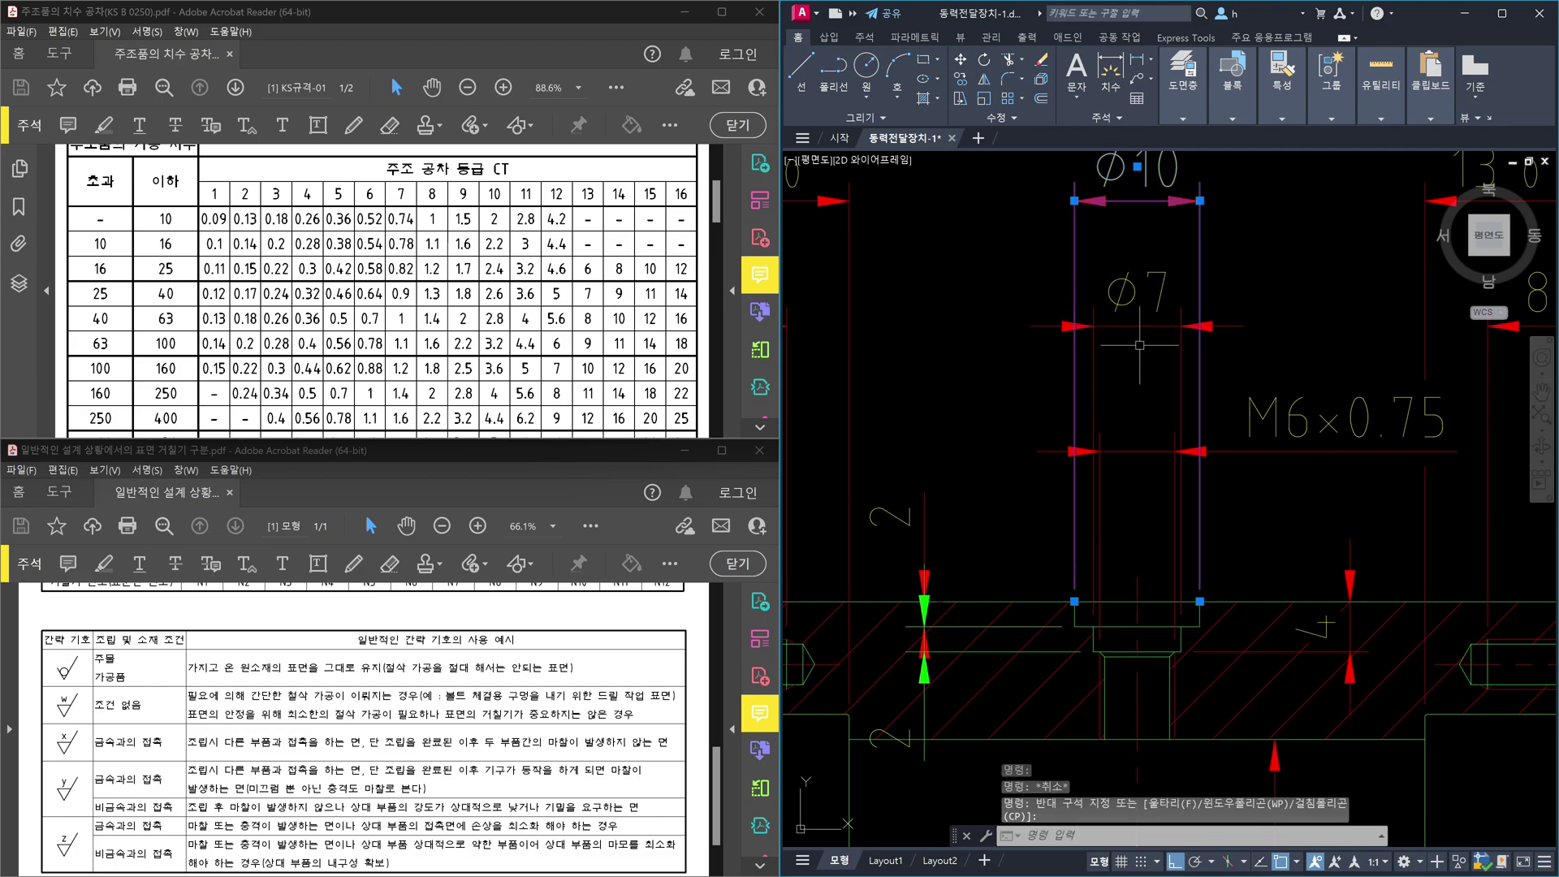
click(1140, 337)
click(1090, 515)
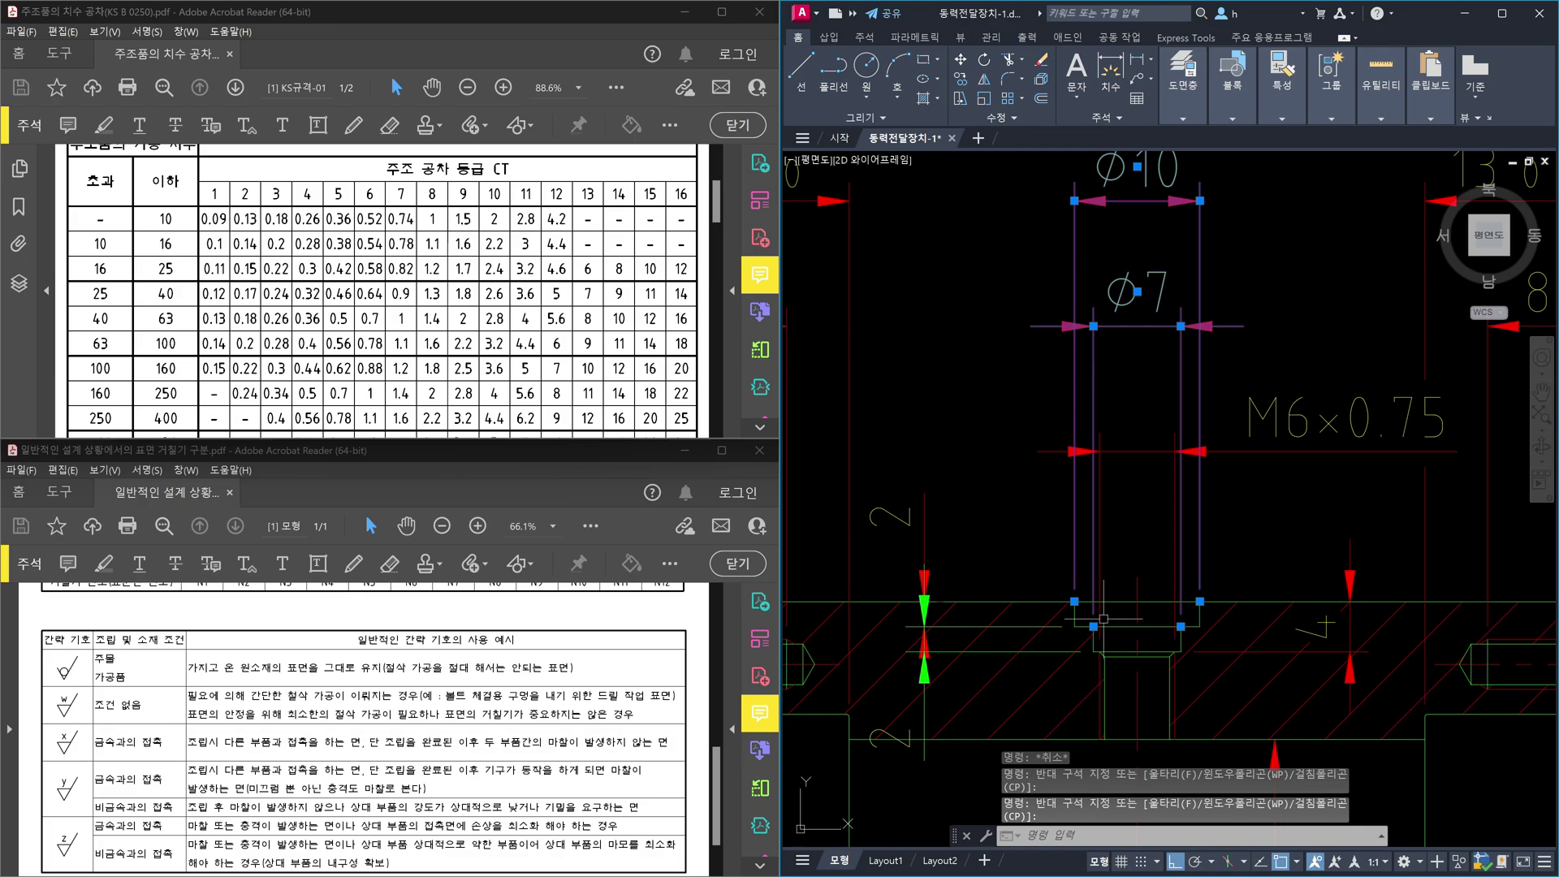
key(Escape)
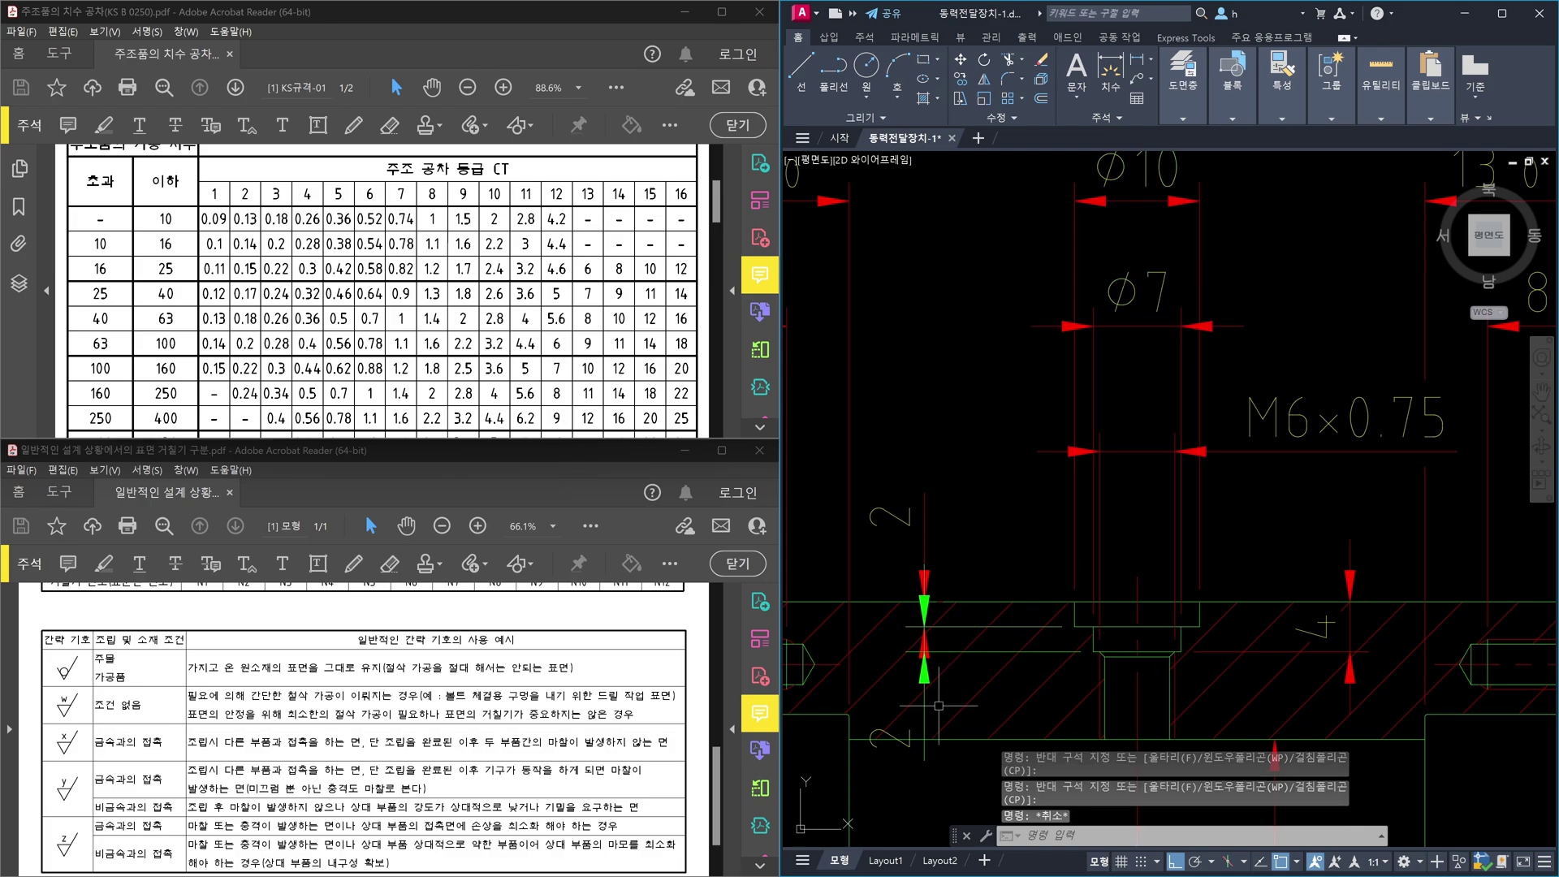
Step: Delete the added depth dimension of the Ø7 recess
click(926, 720)
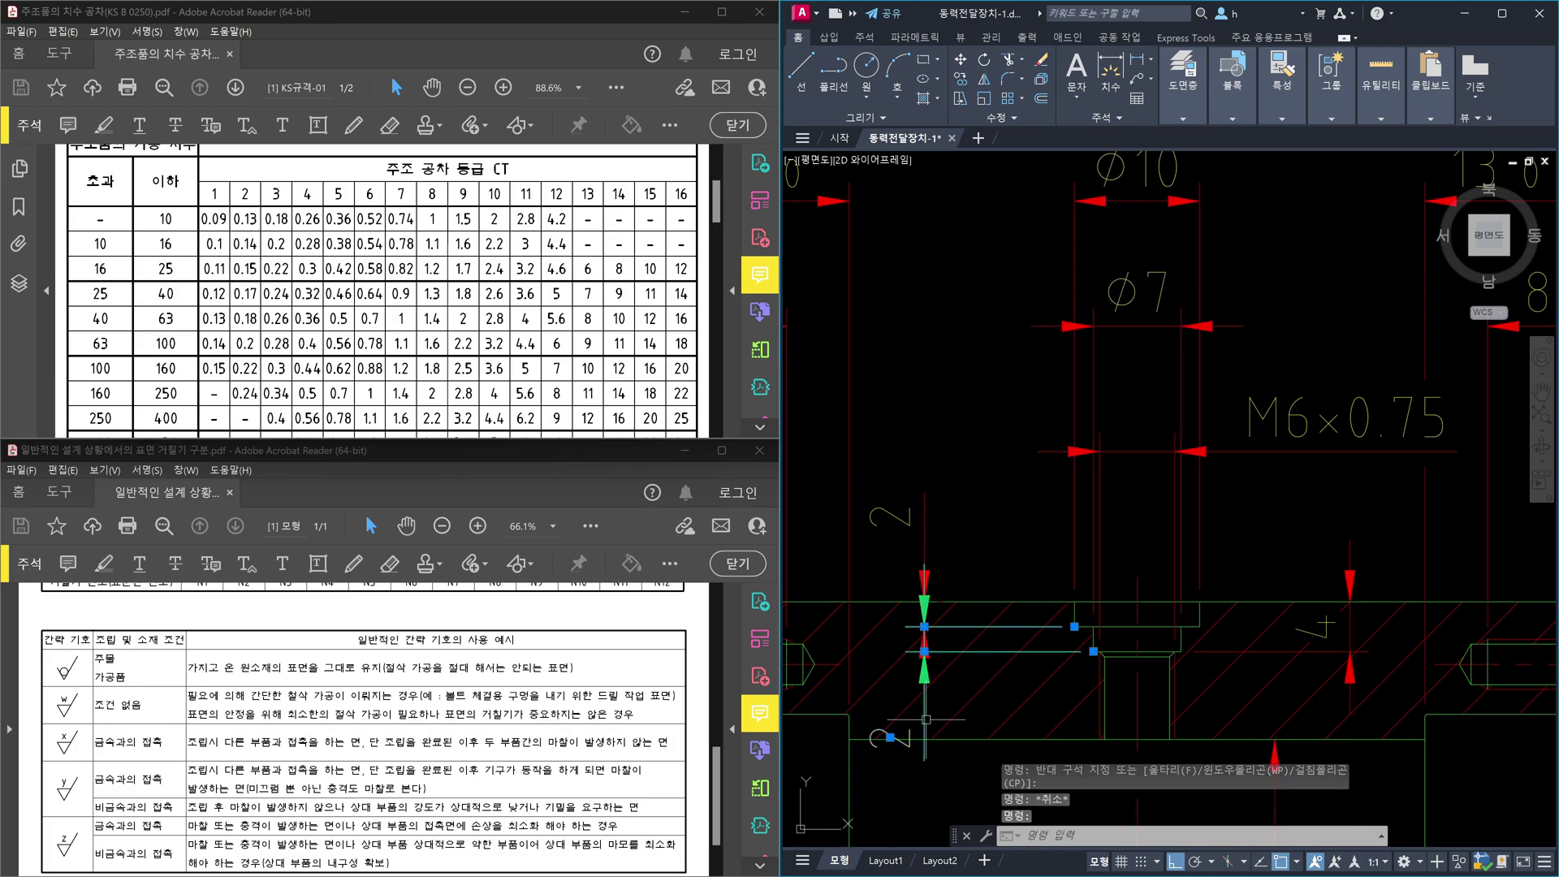
key(Delete)
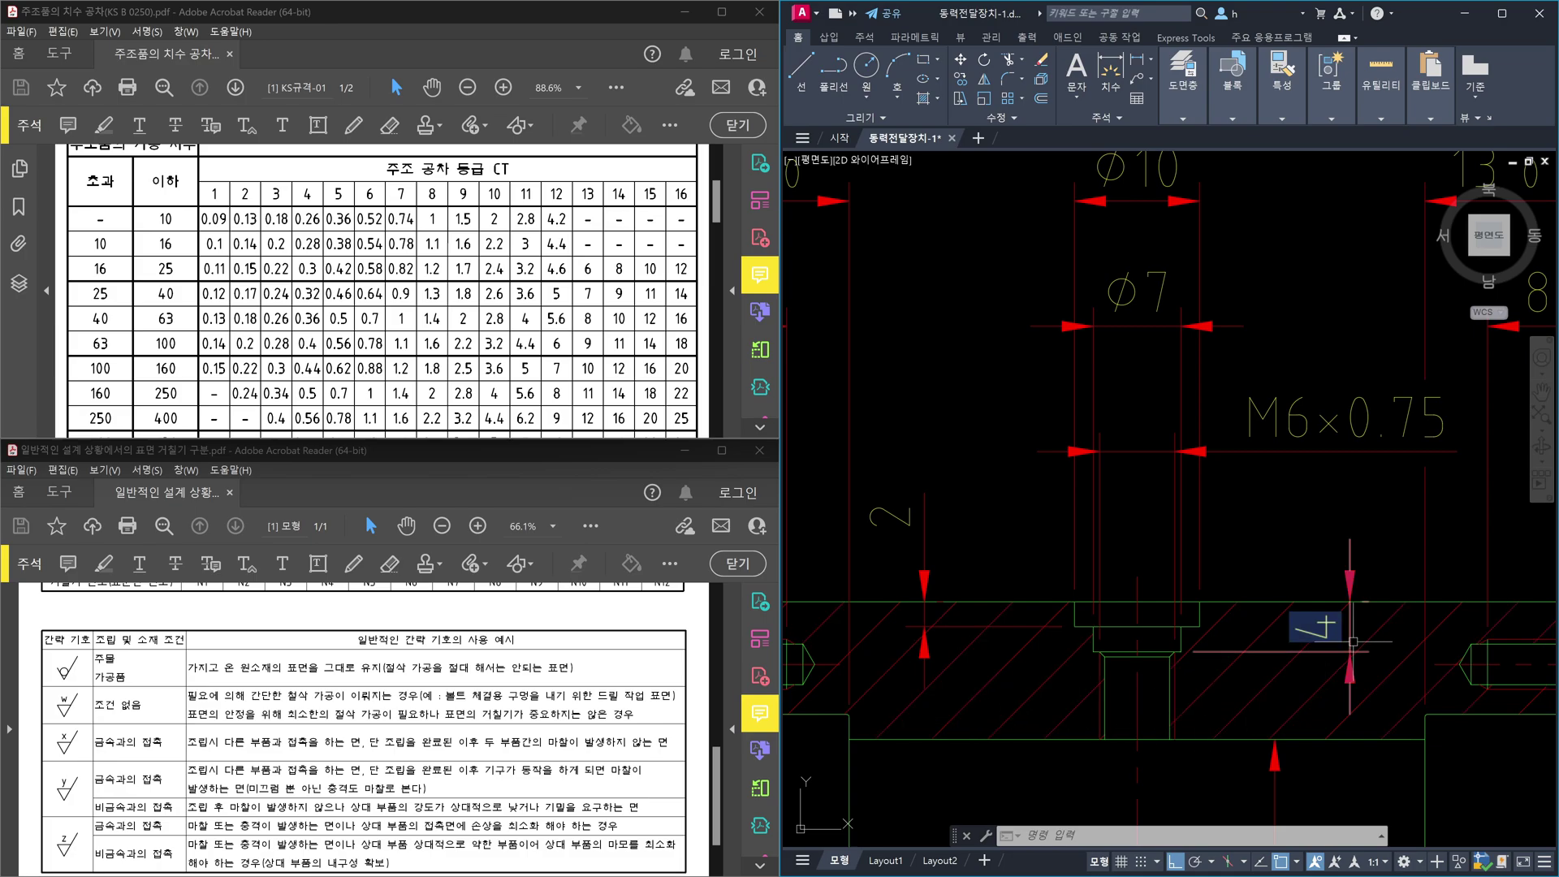
Step: Examine the total recess depth dimension and the Ø7 dimension against the stepped hole's profile
click(1350, 636)
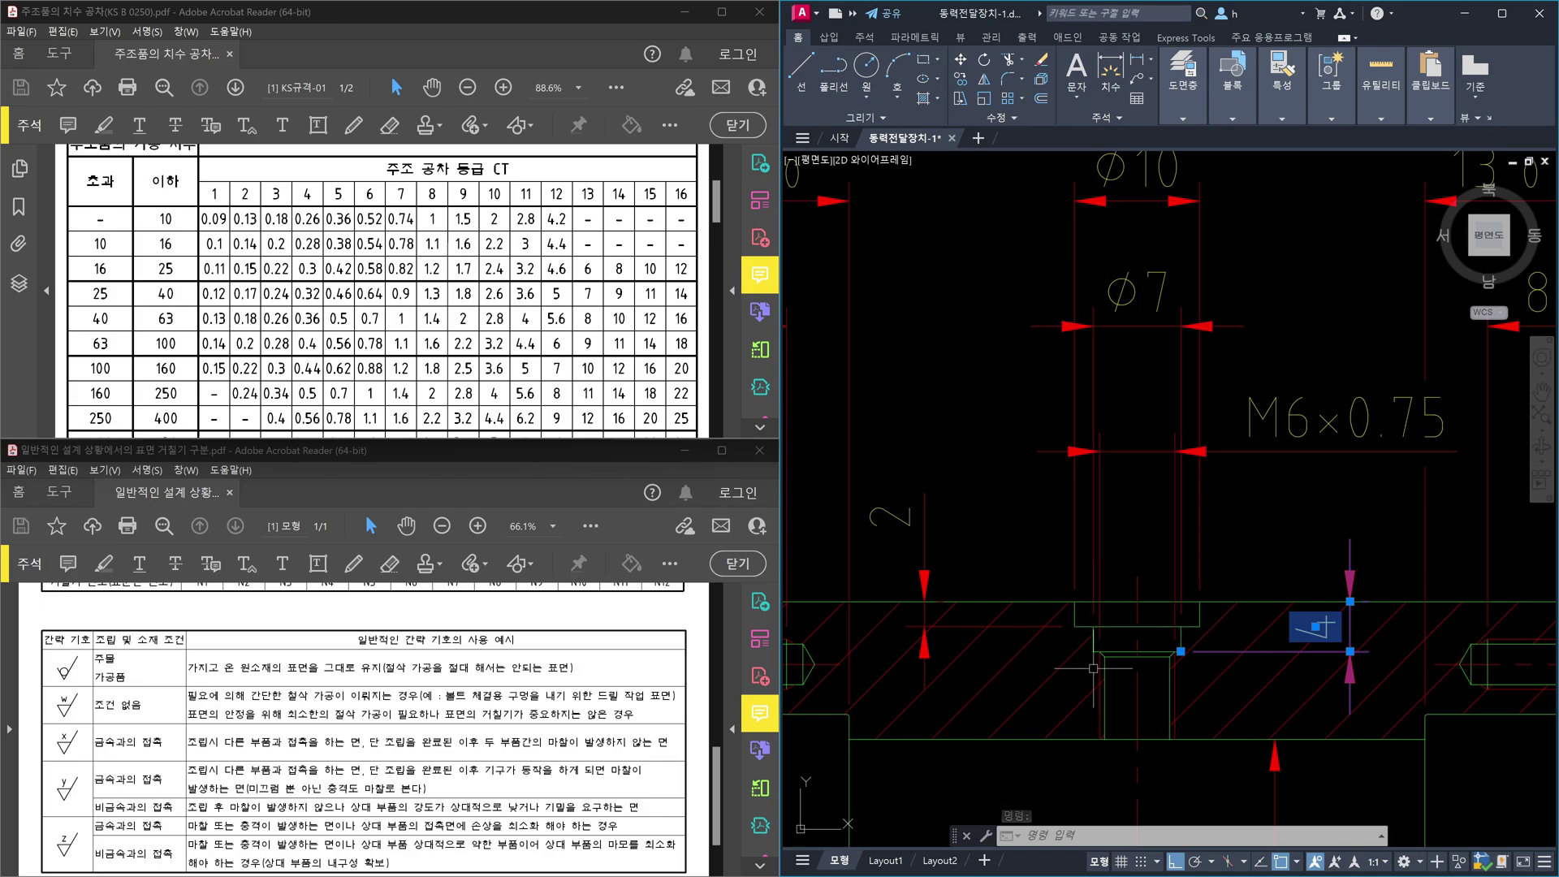
scroll(1095, 642, up, 3)
scroll(1095, 642, up, 2)
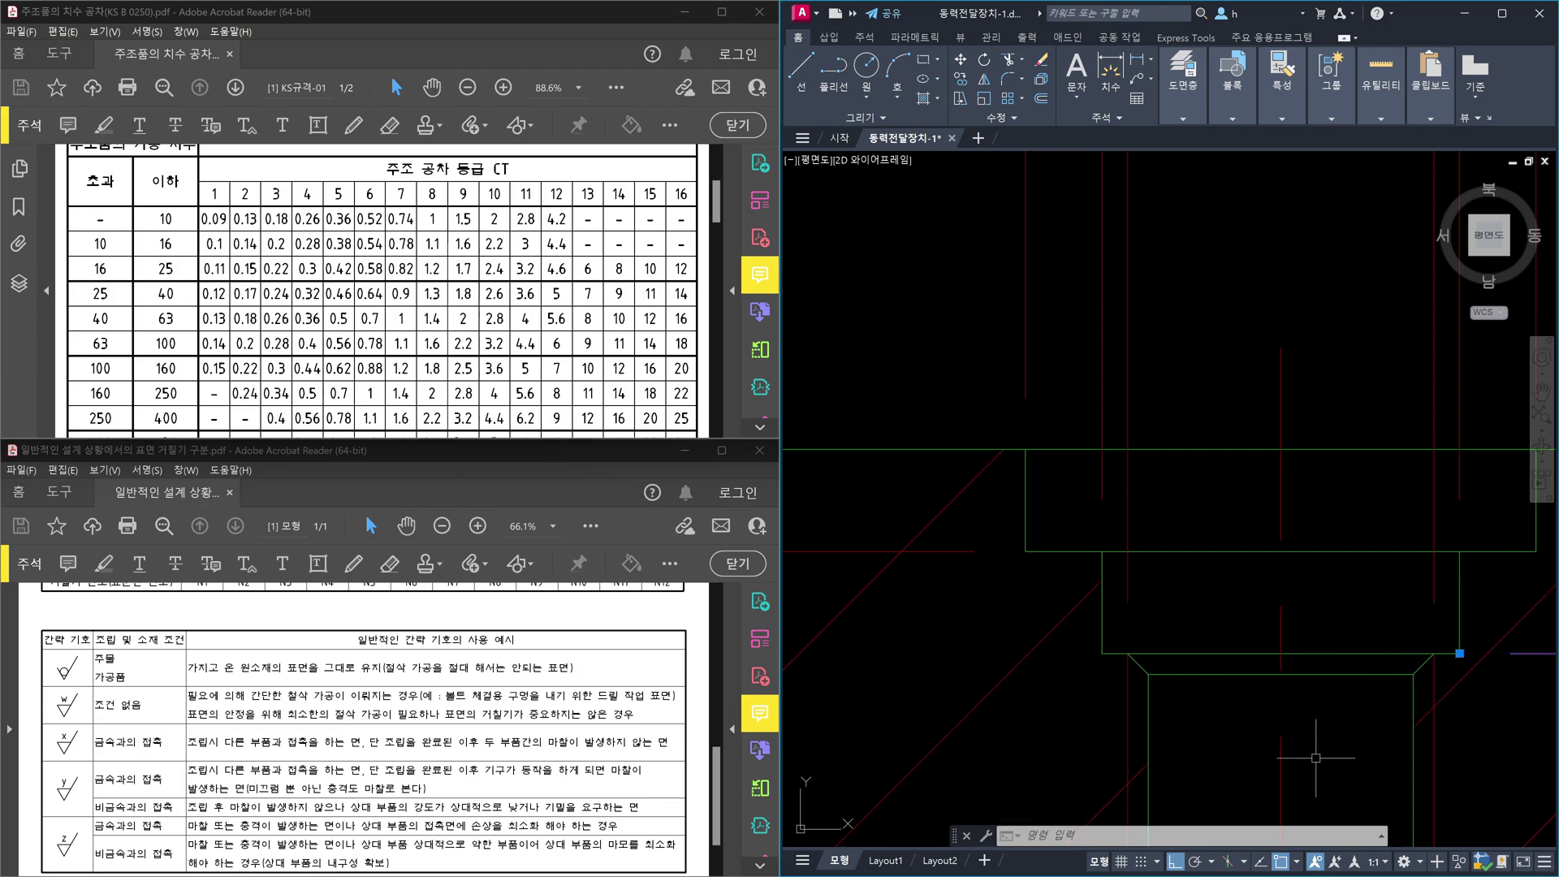
scroll(1300, 739, down, 3)
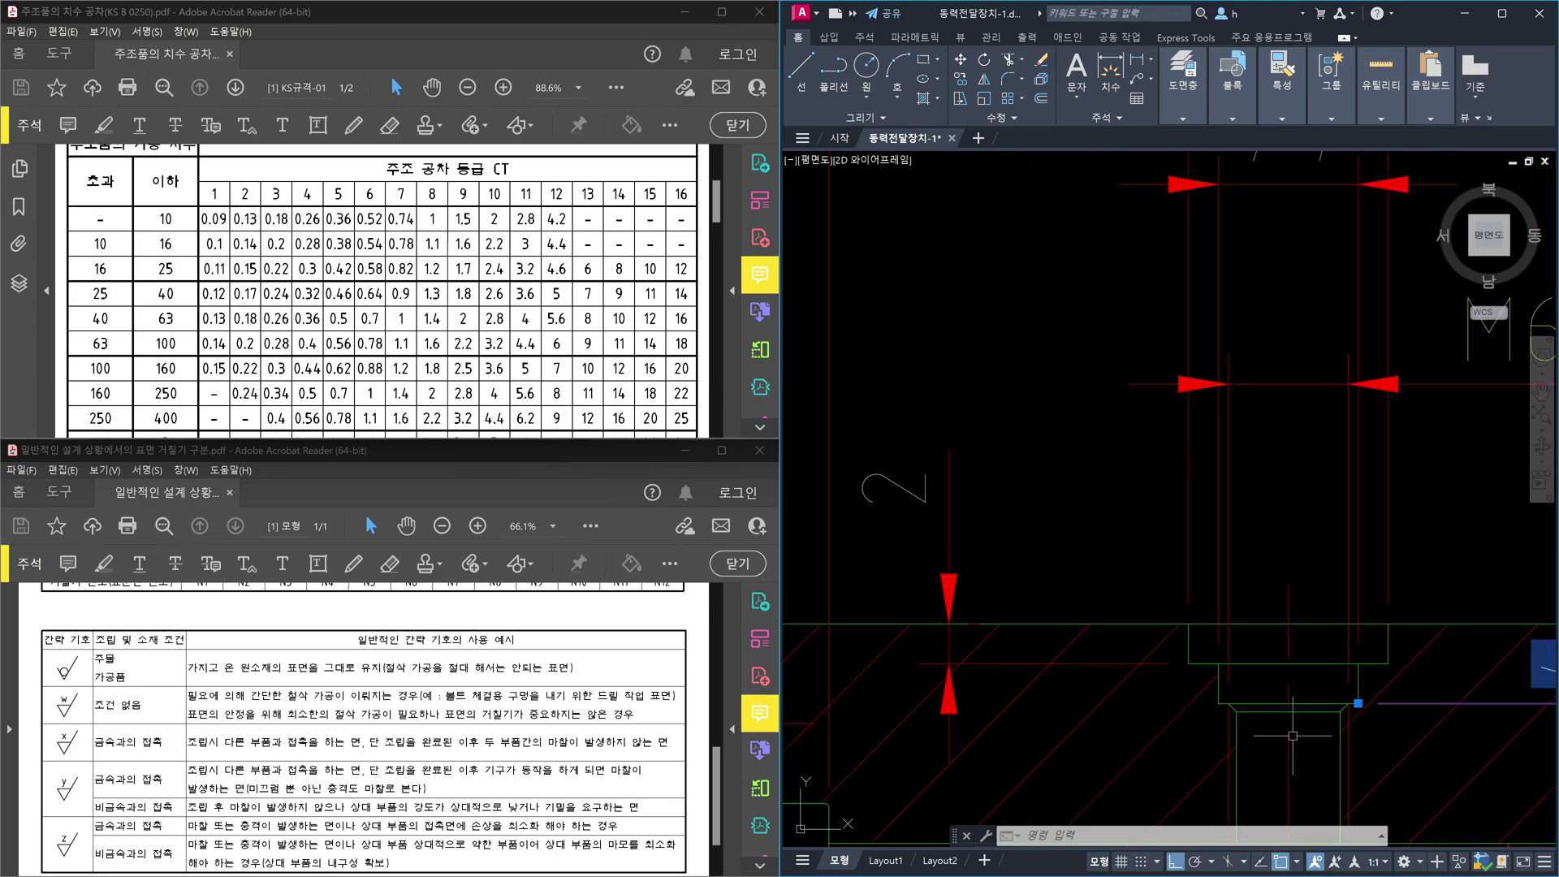
scroll(1260, 713, down, 3)
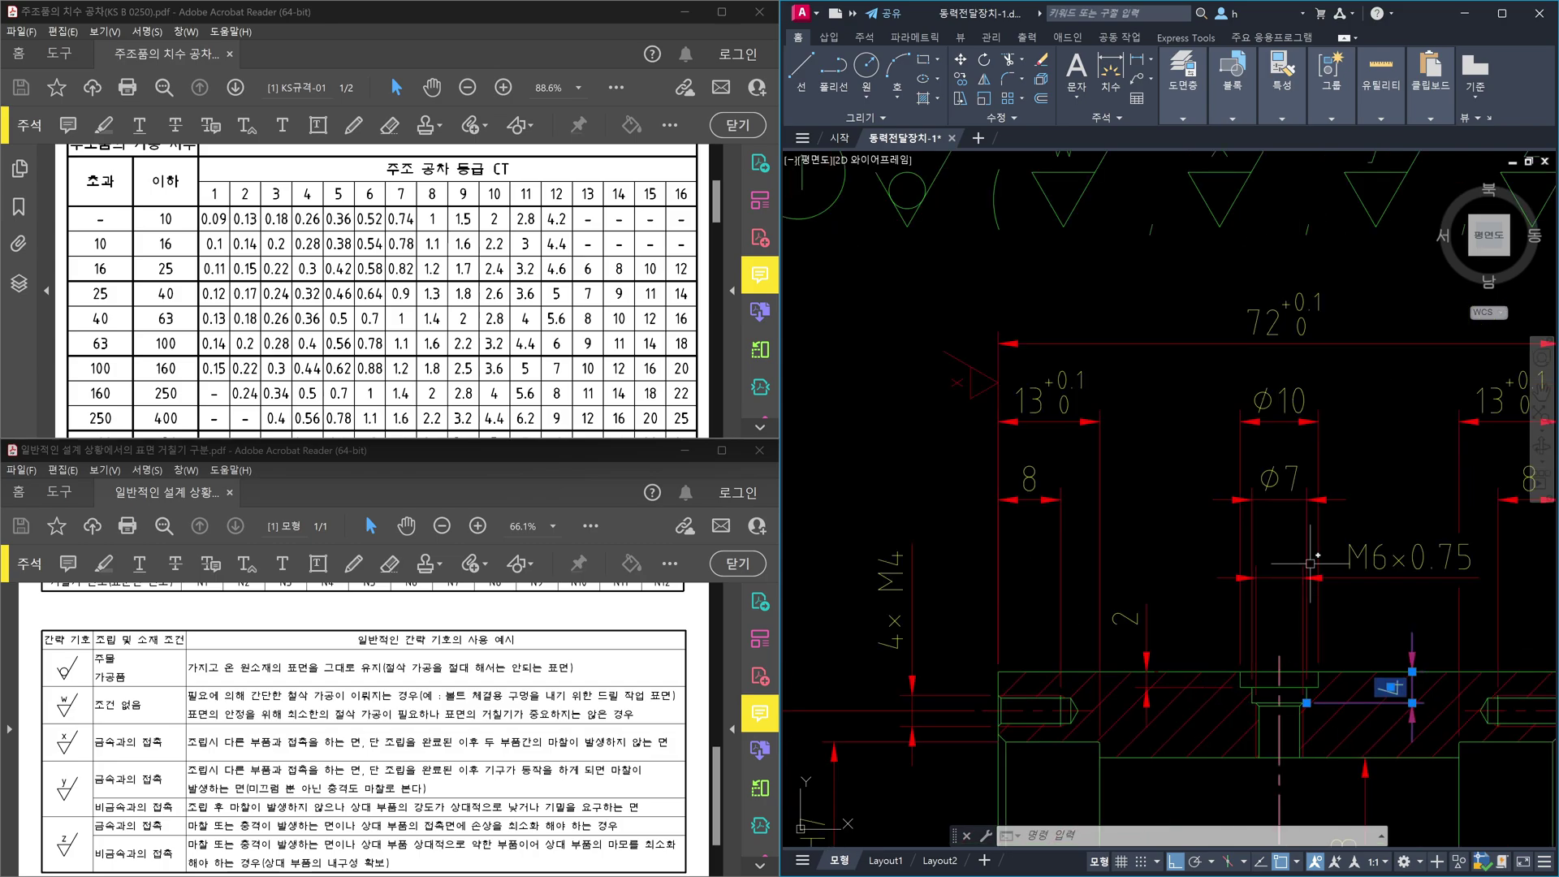
scroll(1289, 507, up, 2)
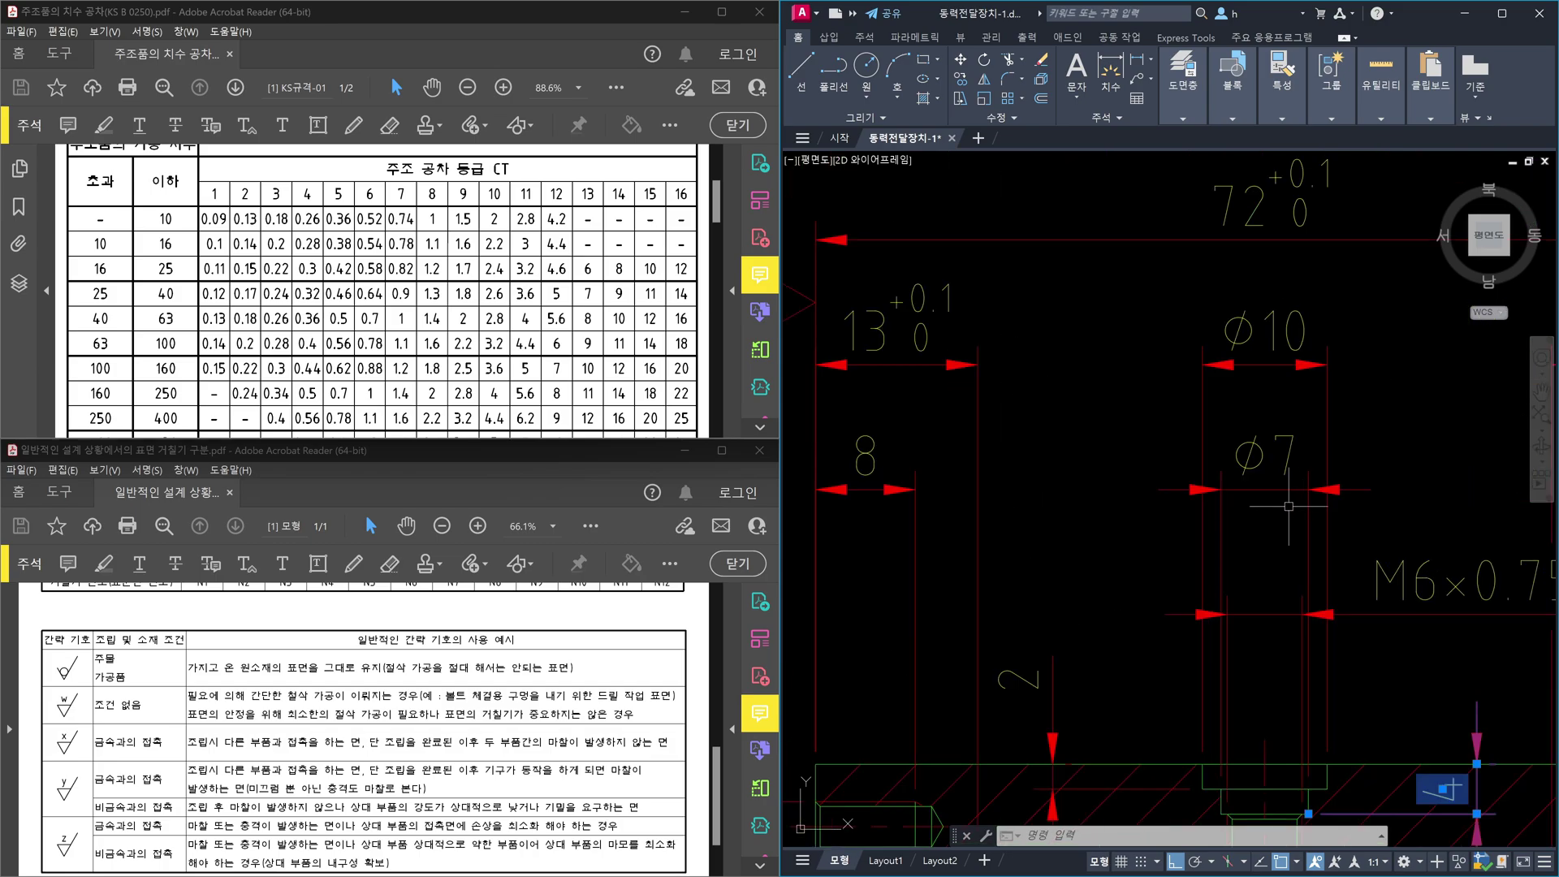
click(1289, 506)
click(1264, 455)
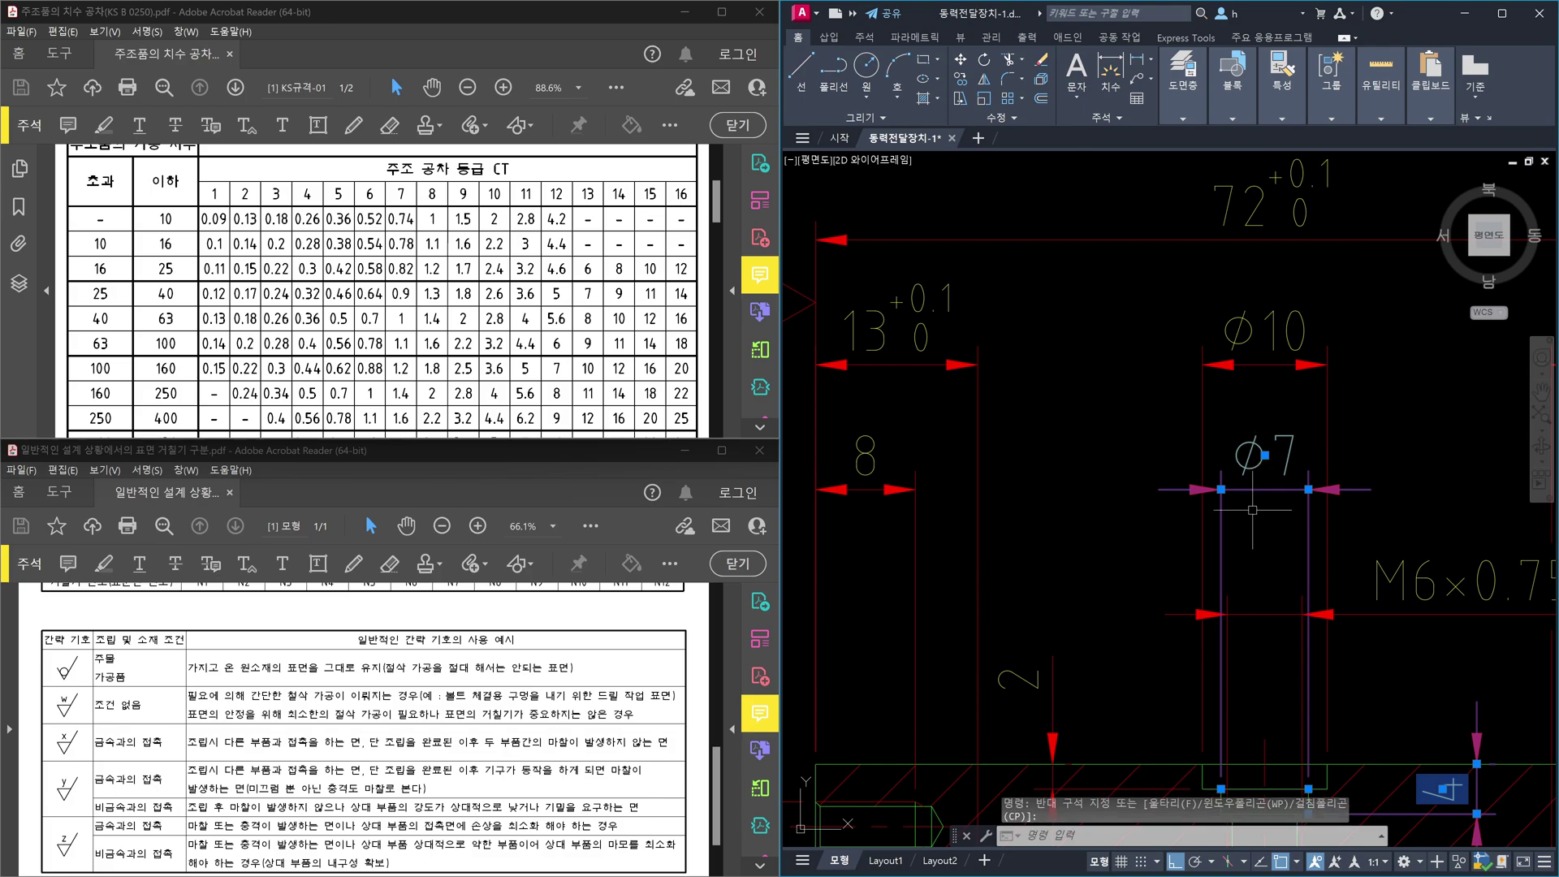
key(Escape)
Step: Examine the recess edges around the grease nipple's thread in the assembly drawing's cylinder section
scroll(1247, 510, down, 2)
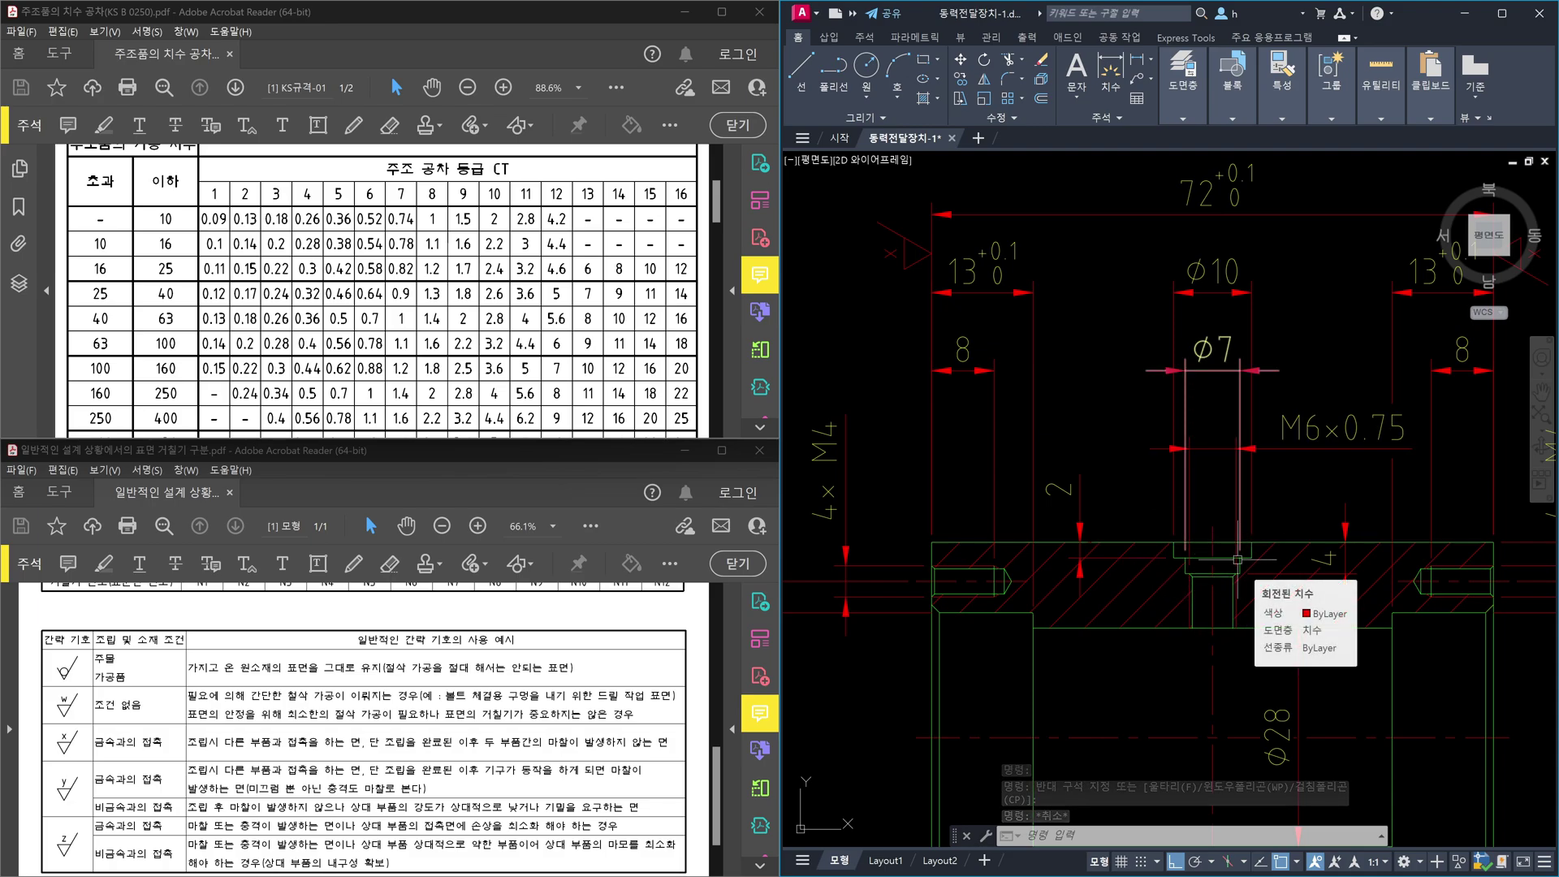
scroll(1237, 560, down, 6)
scroll(1165, 646, up, 8)
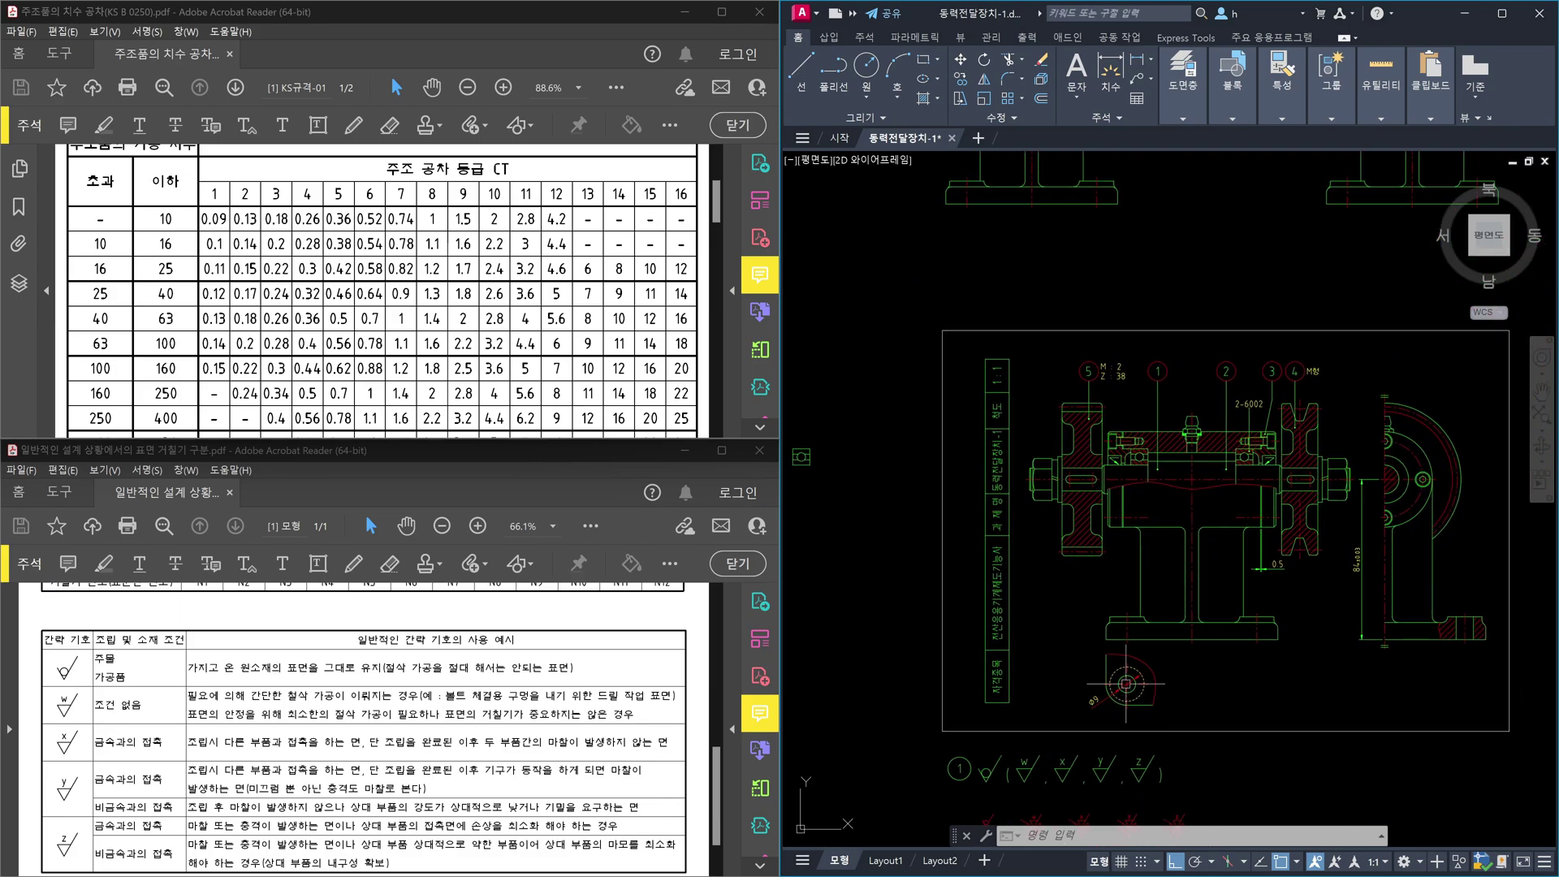
middle_drag(1164, 647, 1171, 601)
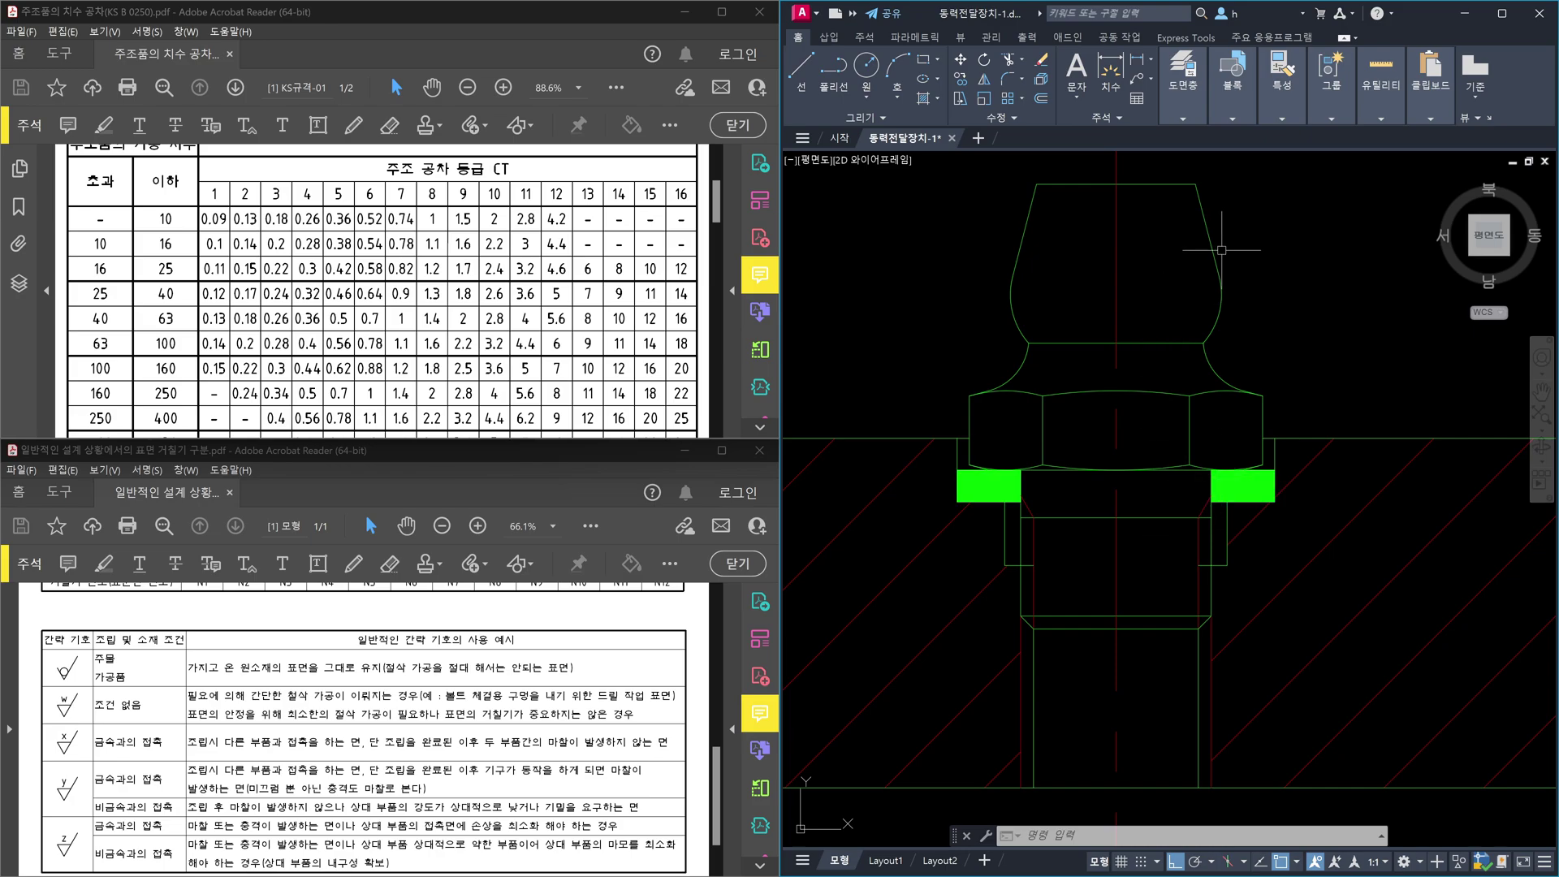
click(1242, 272)
click(1340, 302)
click(1227, 565)
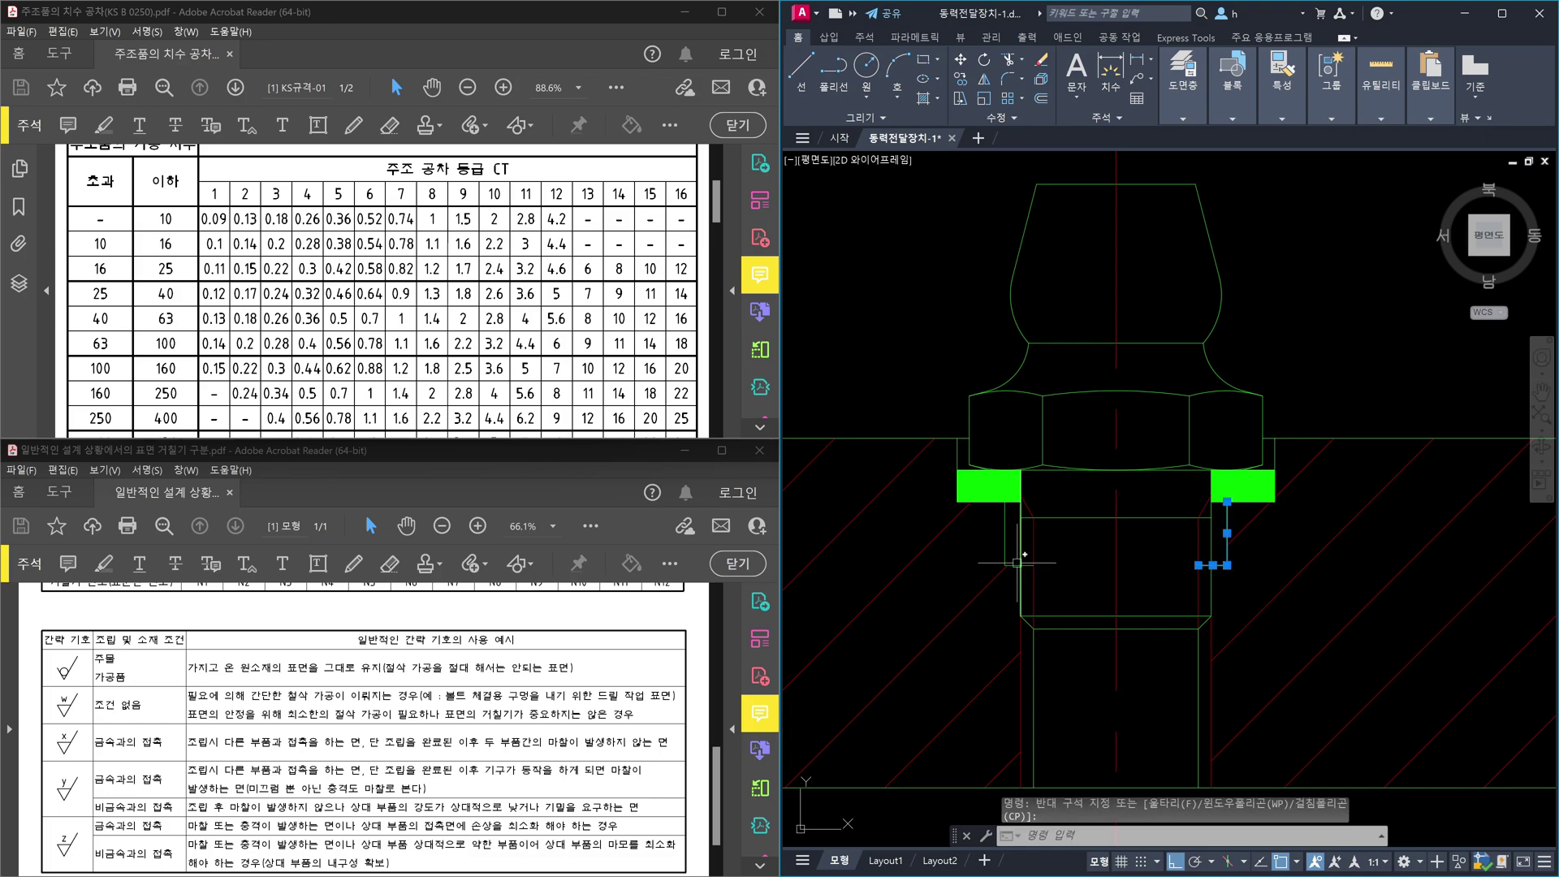
click(1005, 560)
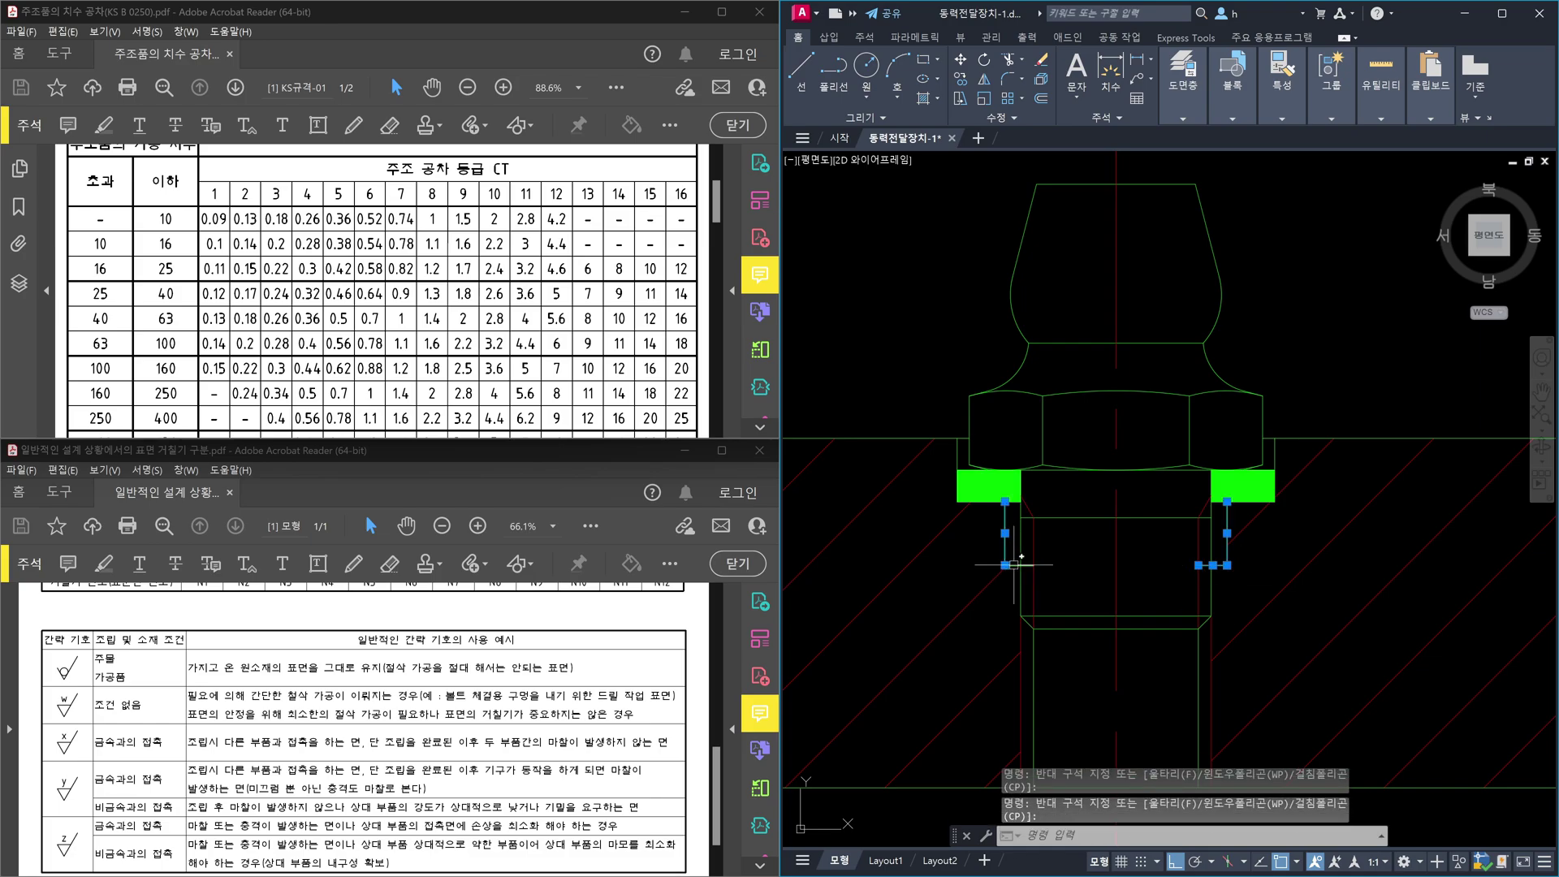
key(Escape)
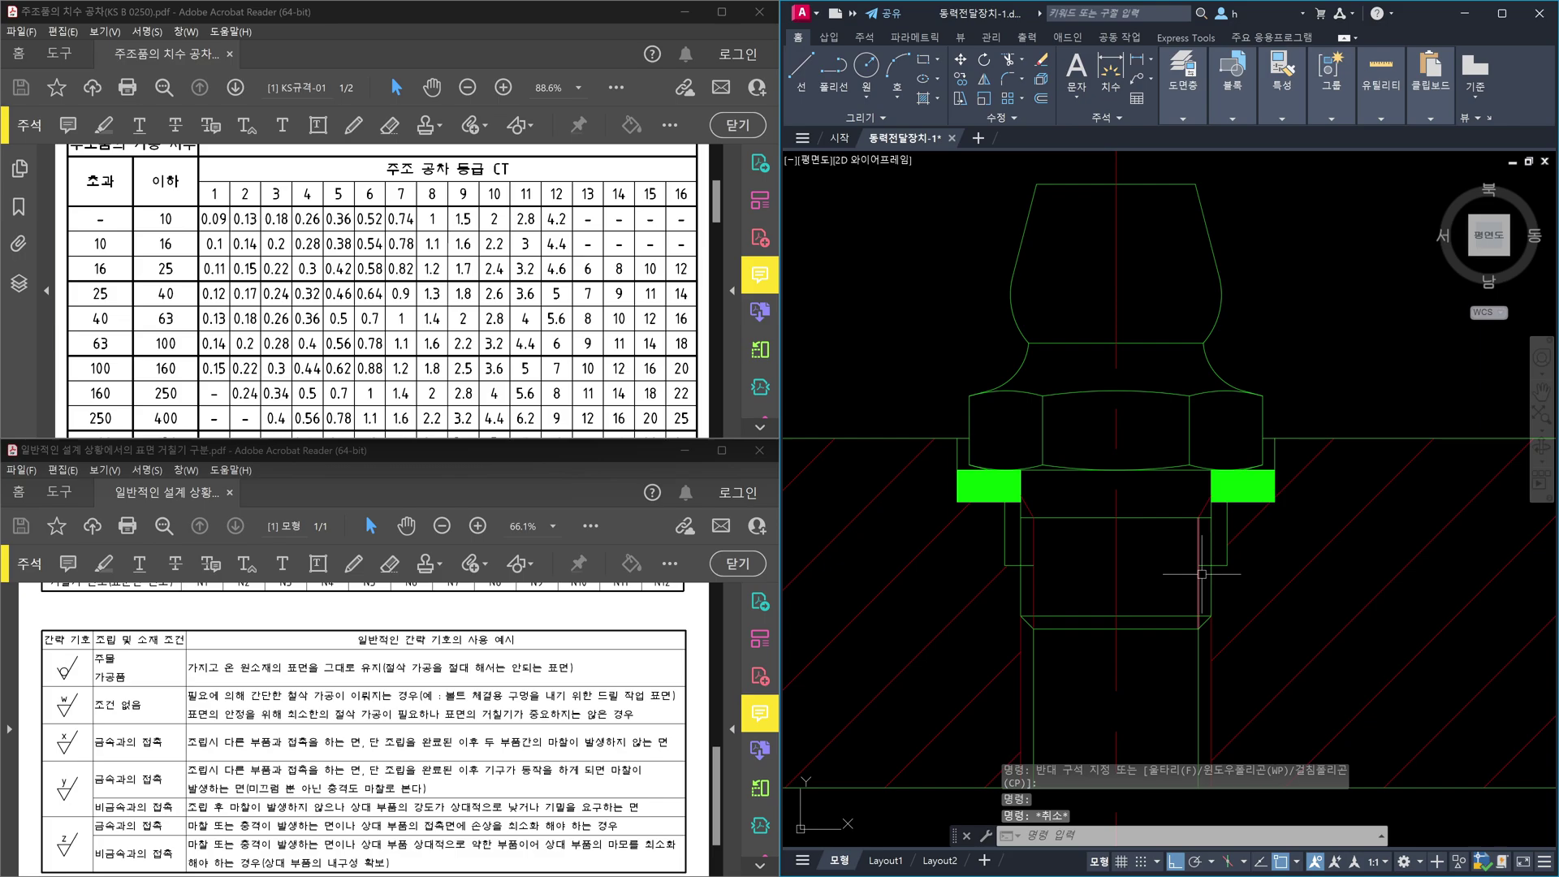
Step: Measure the horizontal gap between the grease nipple's thread and the recess wall with a linear dimension, without placing it
text(dli)
key(Return)
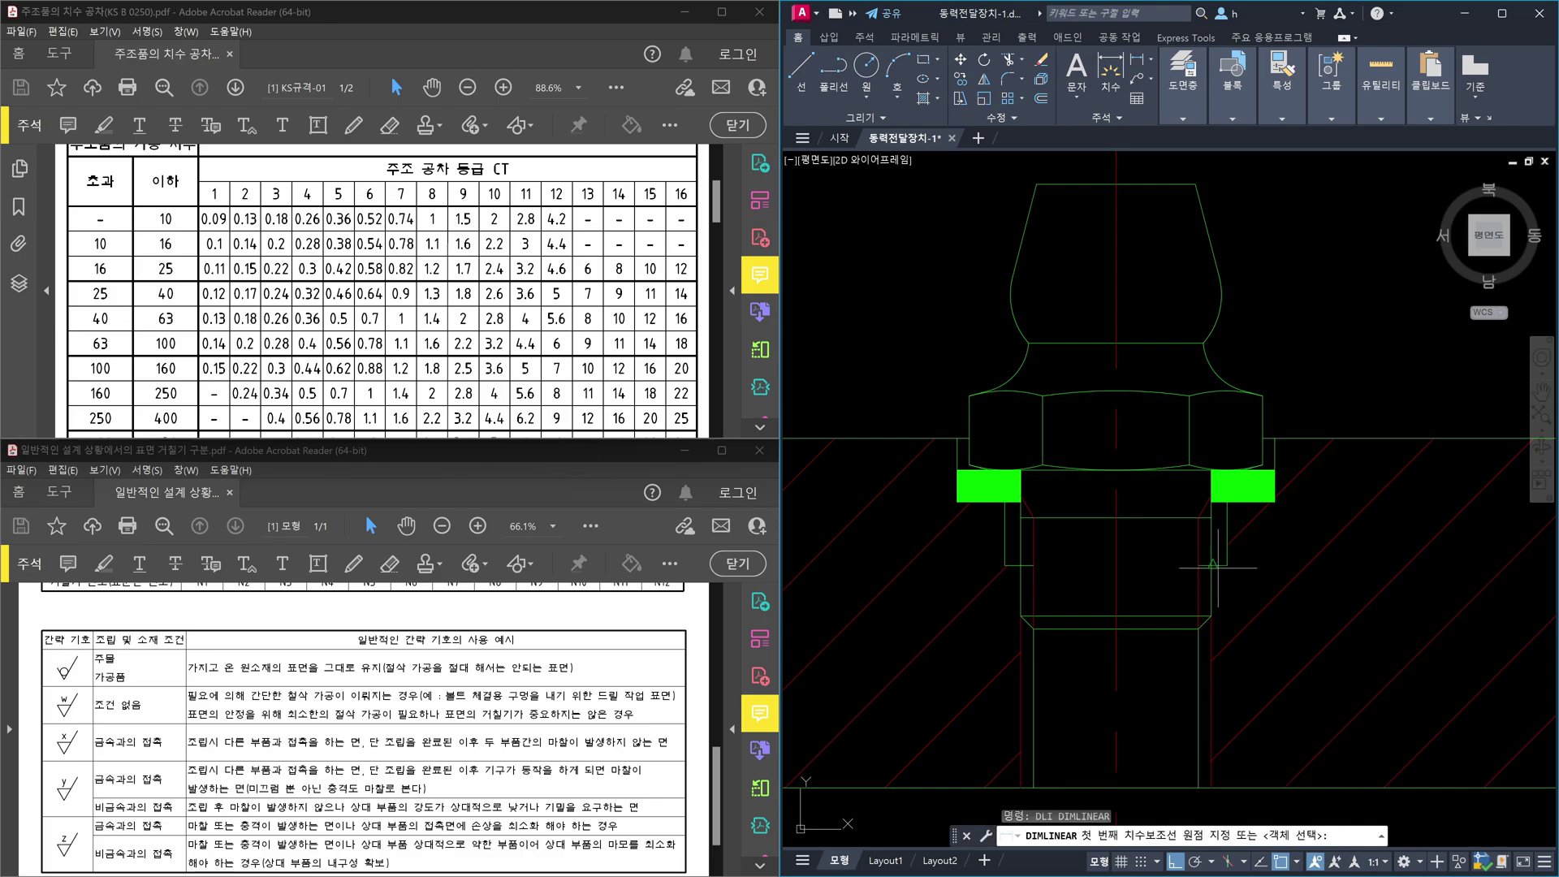
click(1211, 536)
click(1227, 561)
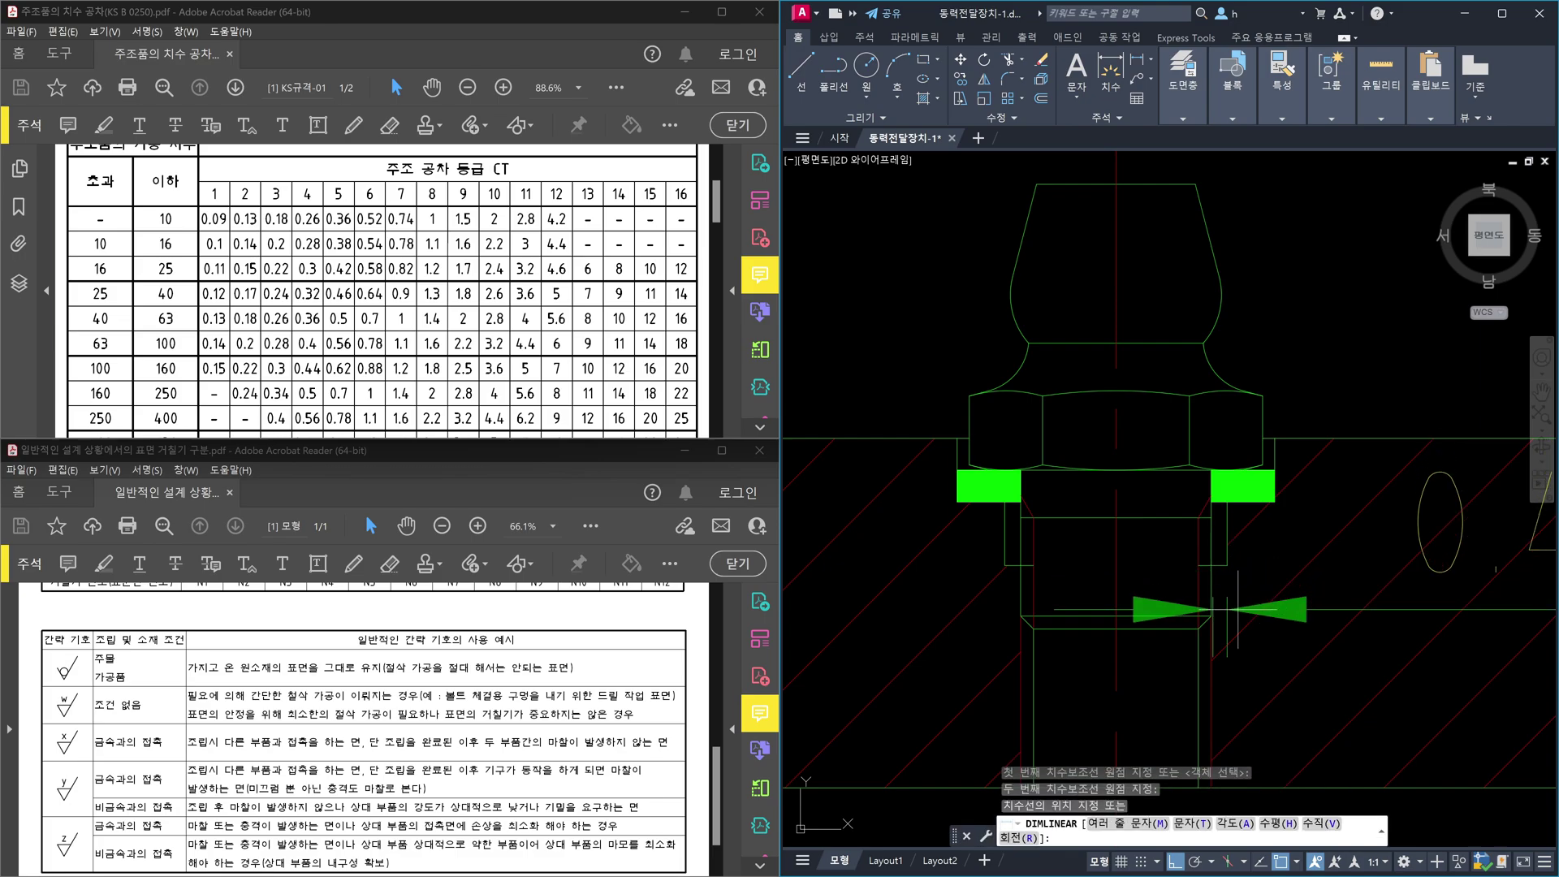
scroll(1237, 609, down, 4)
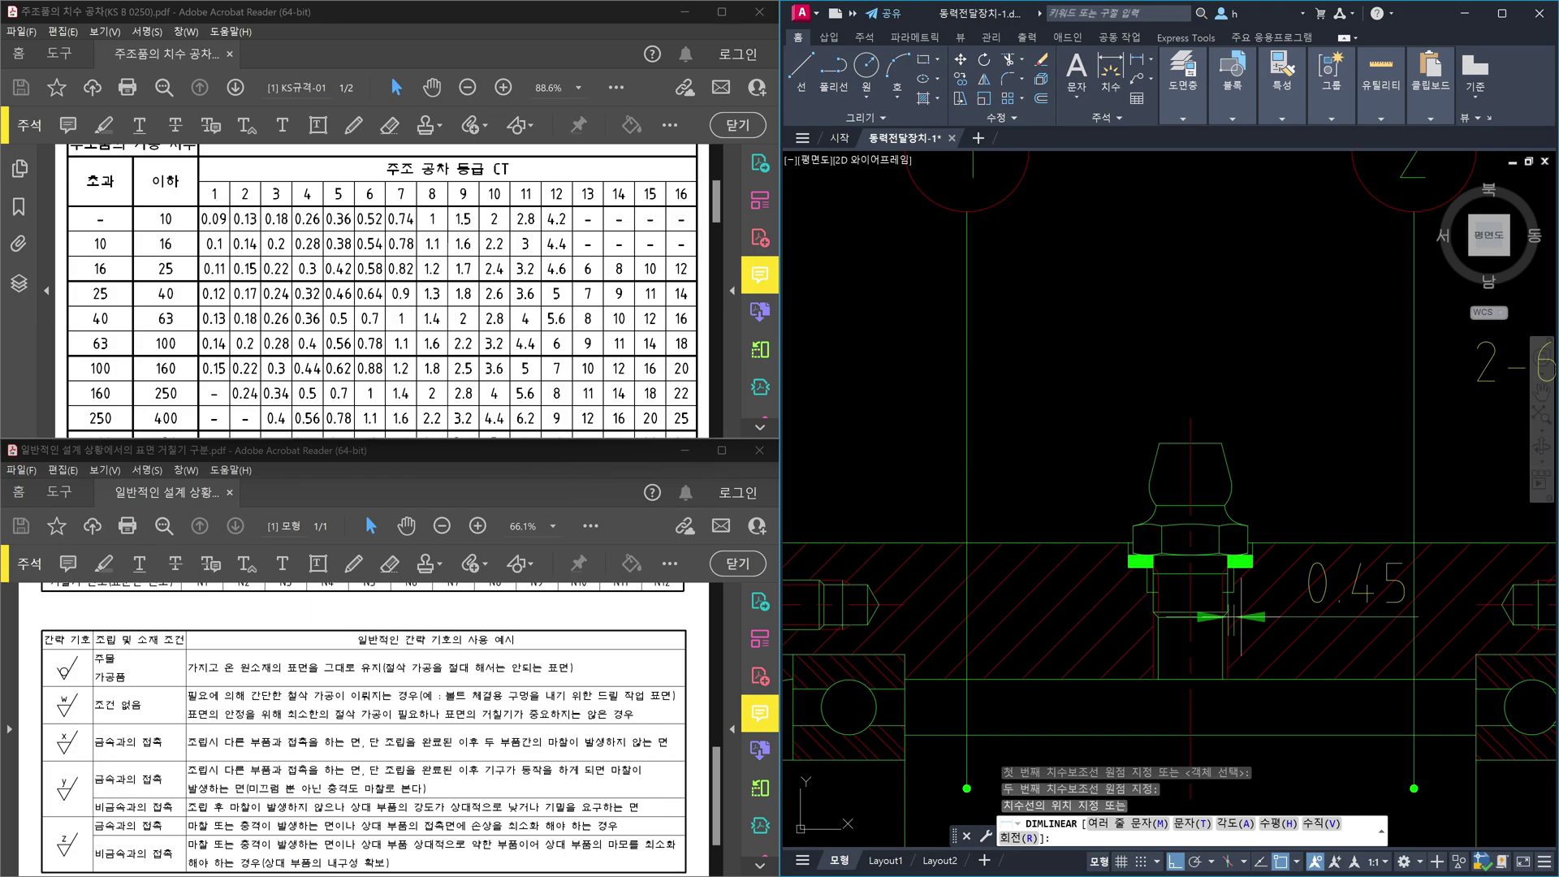
key(Escape)
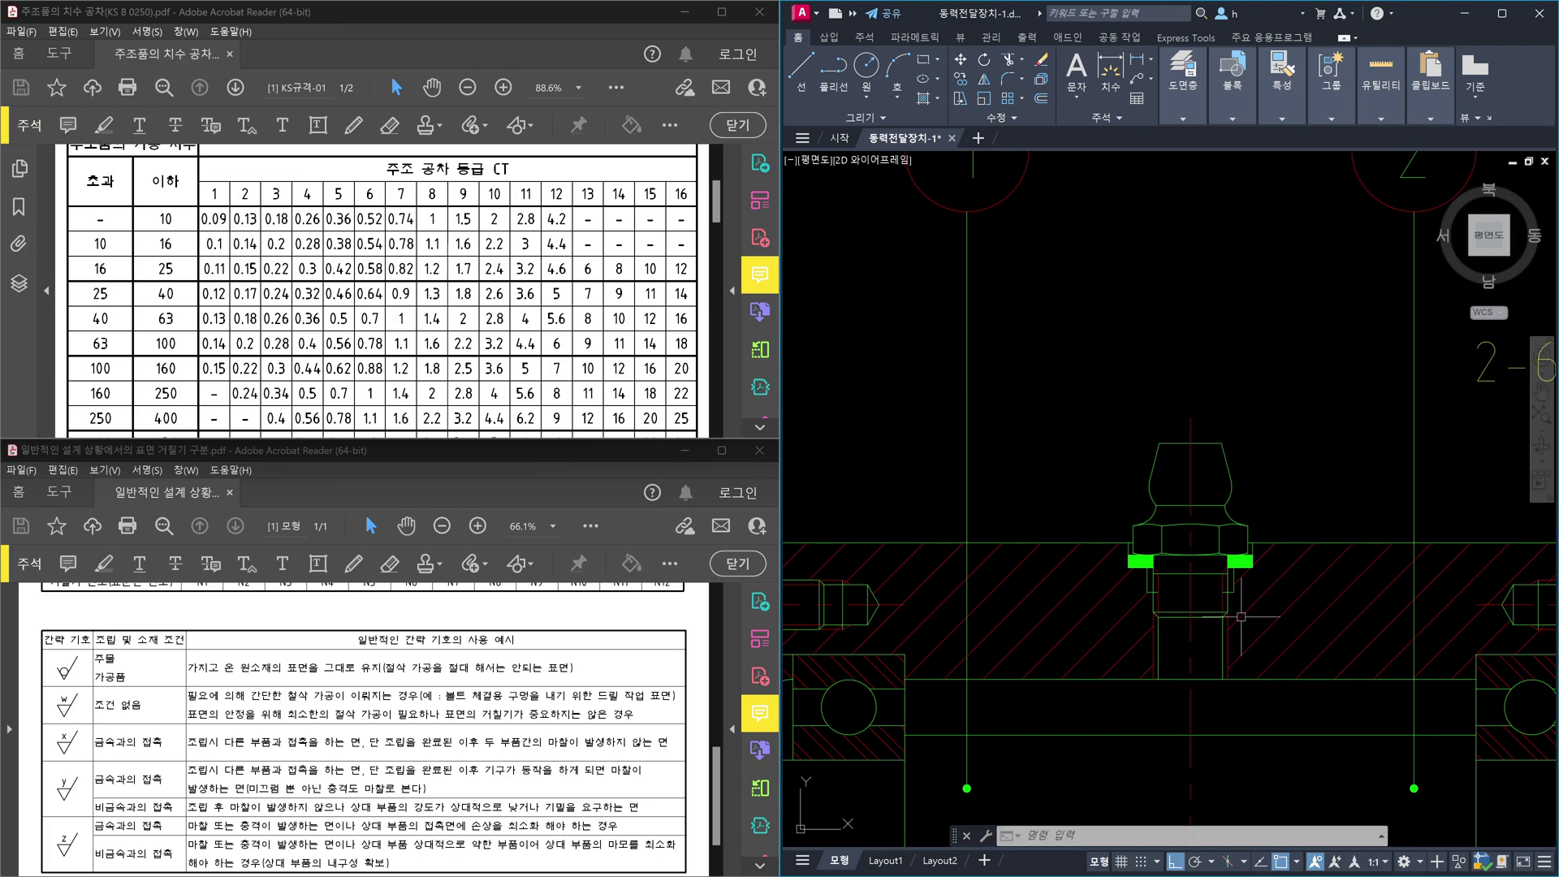
Step: Examine the recess's side and bottom edges and the hole wall below the grease nipple's thread
scroll(1243, 580, up, 6)
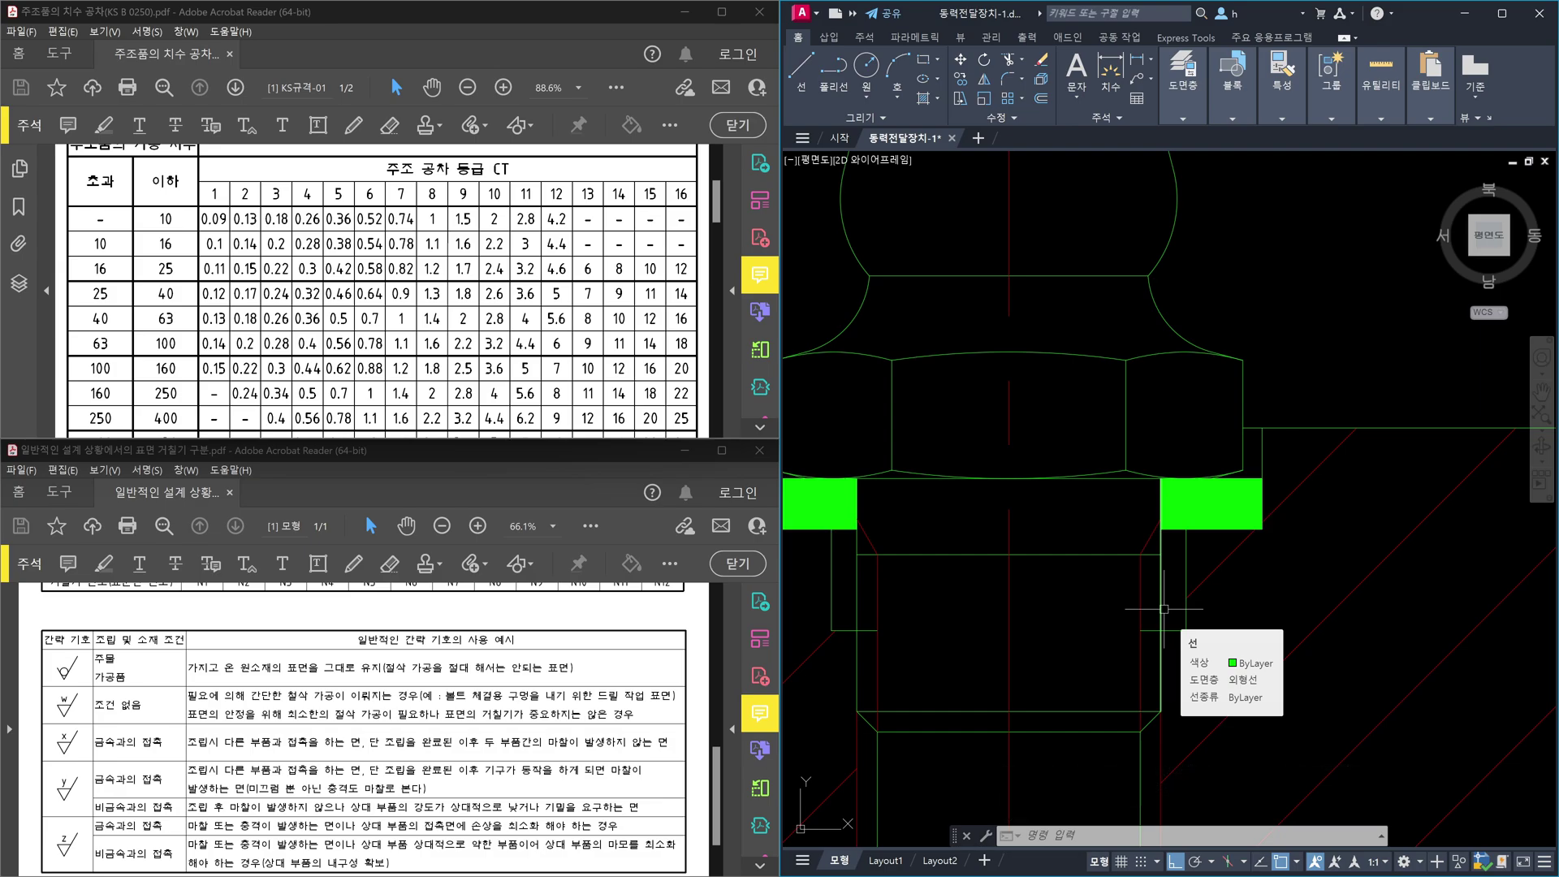
scroll(1222, 557, down, 3)
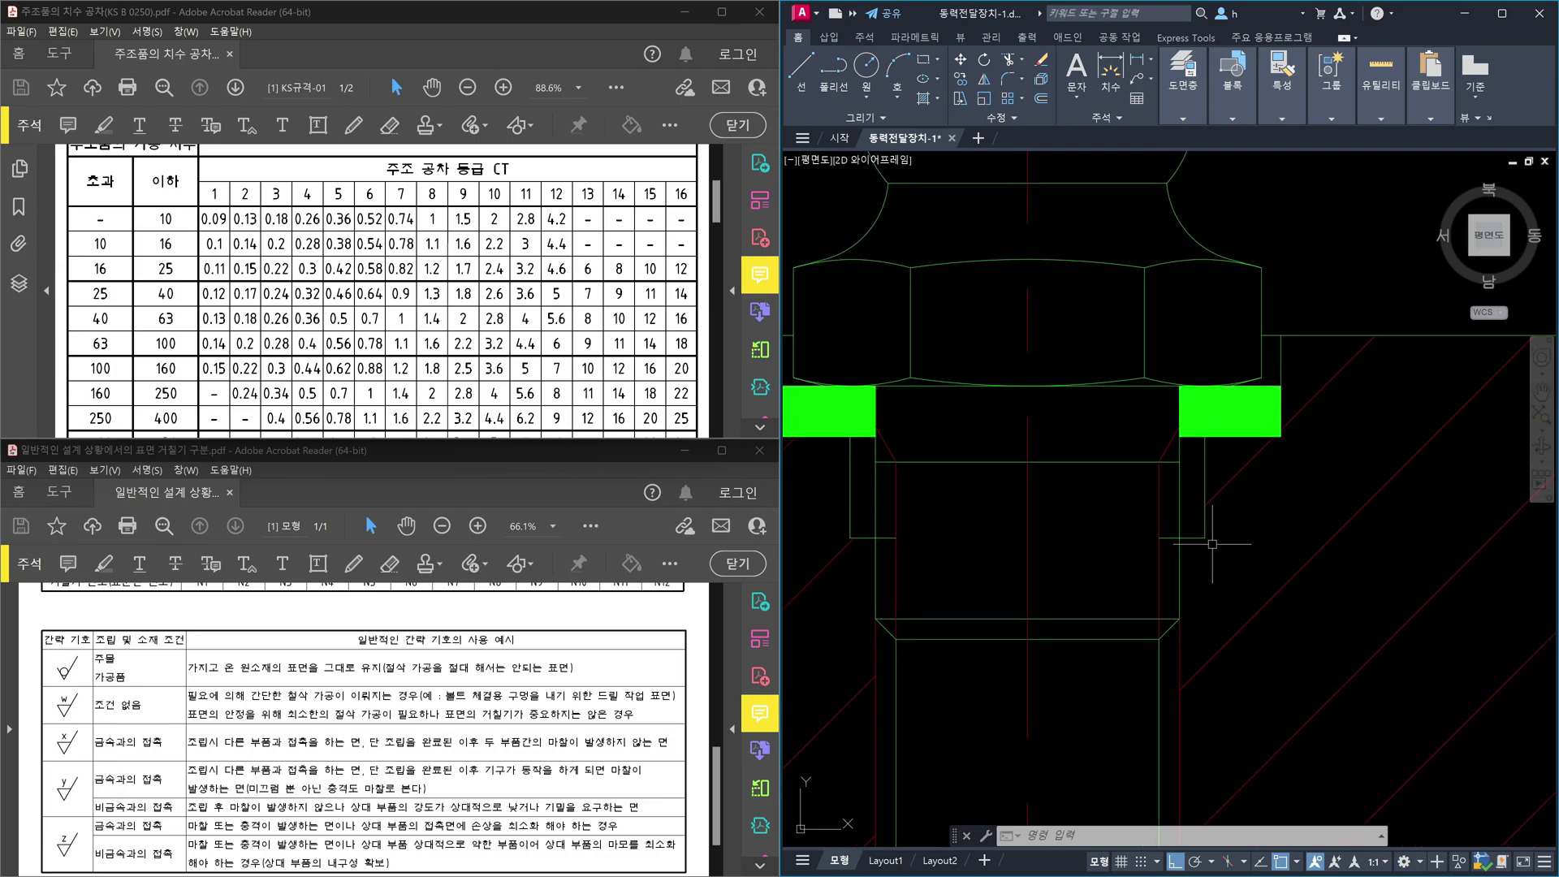
click(1196, 657)
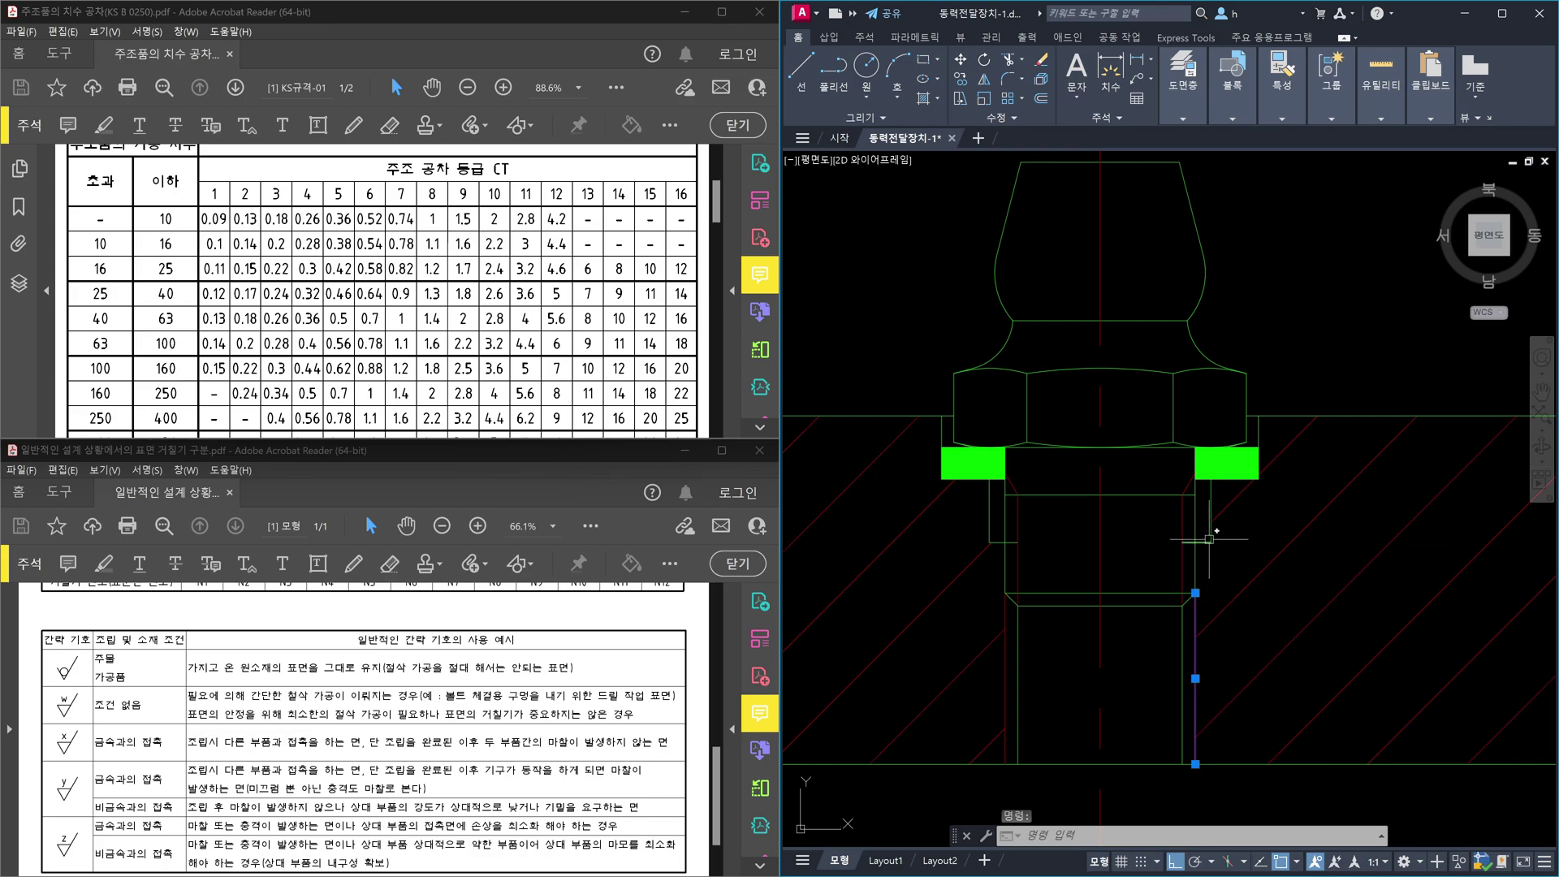
click(1210, 527)
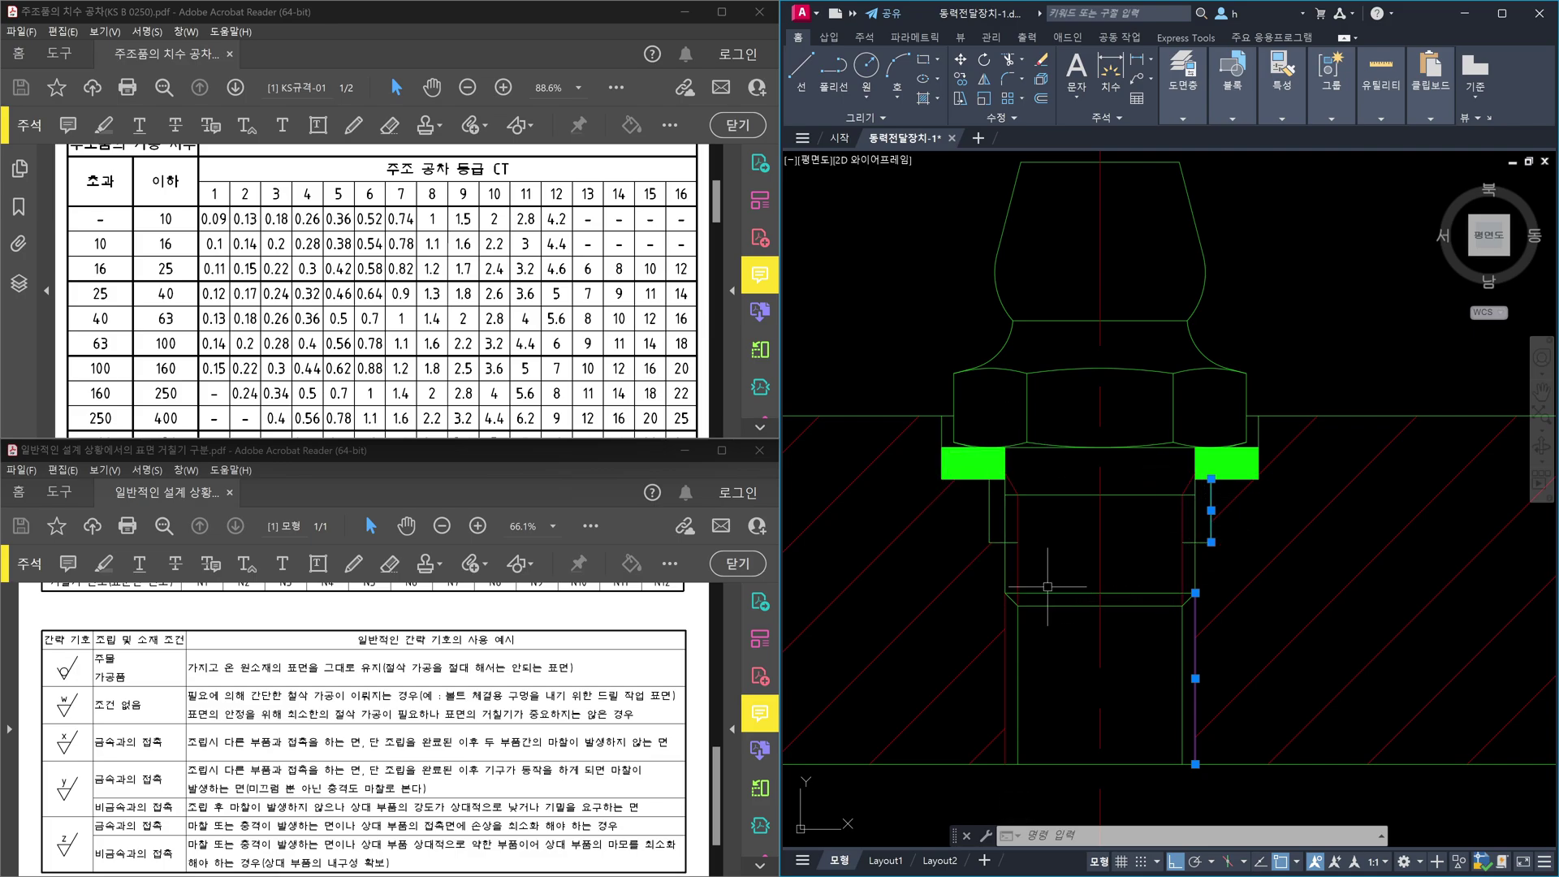
key(Escape)
click(1220, 552)
click(1213, 525)
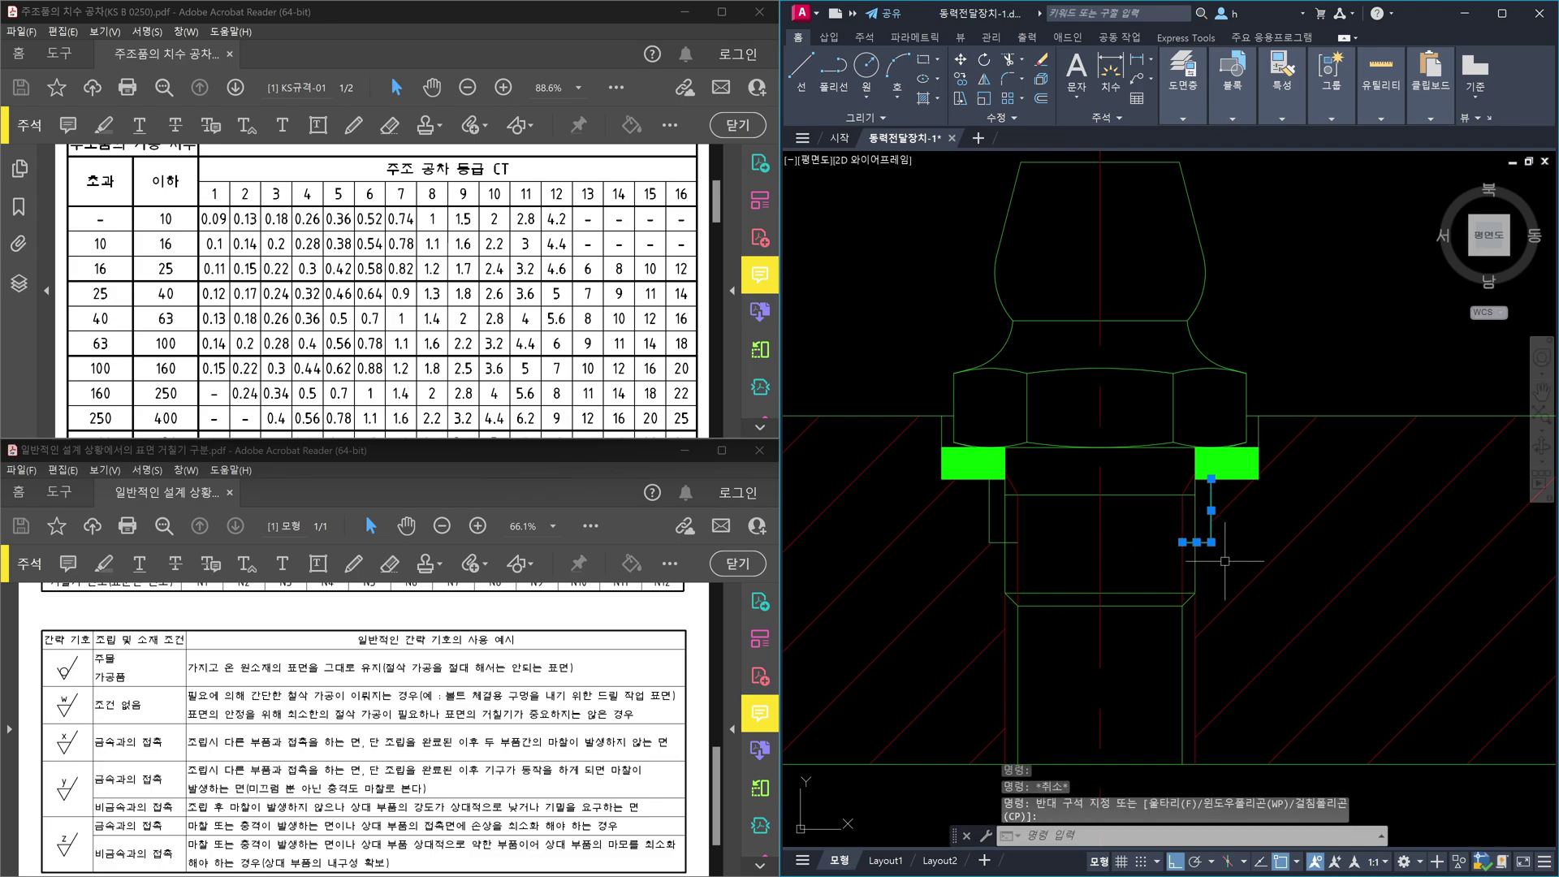
key(Escape)
scroll(1058, 524, up, 2)
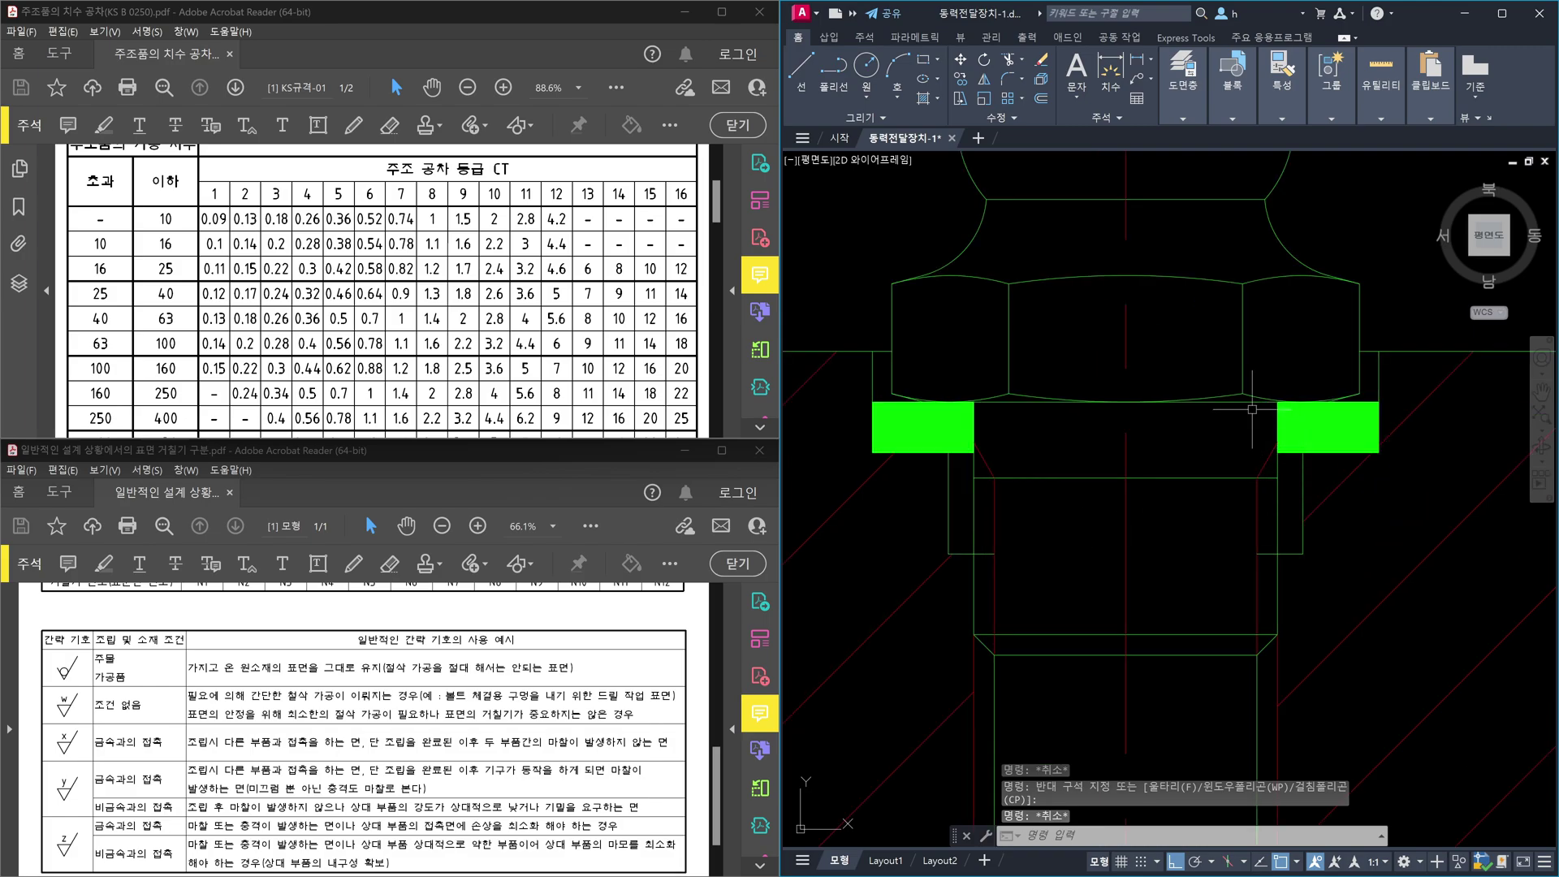
Step: Add a vertical linear dimension from the grease nipple's lower thread end to the underside of its hexagon head
text(dli)
key(Return)
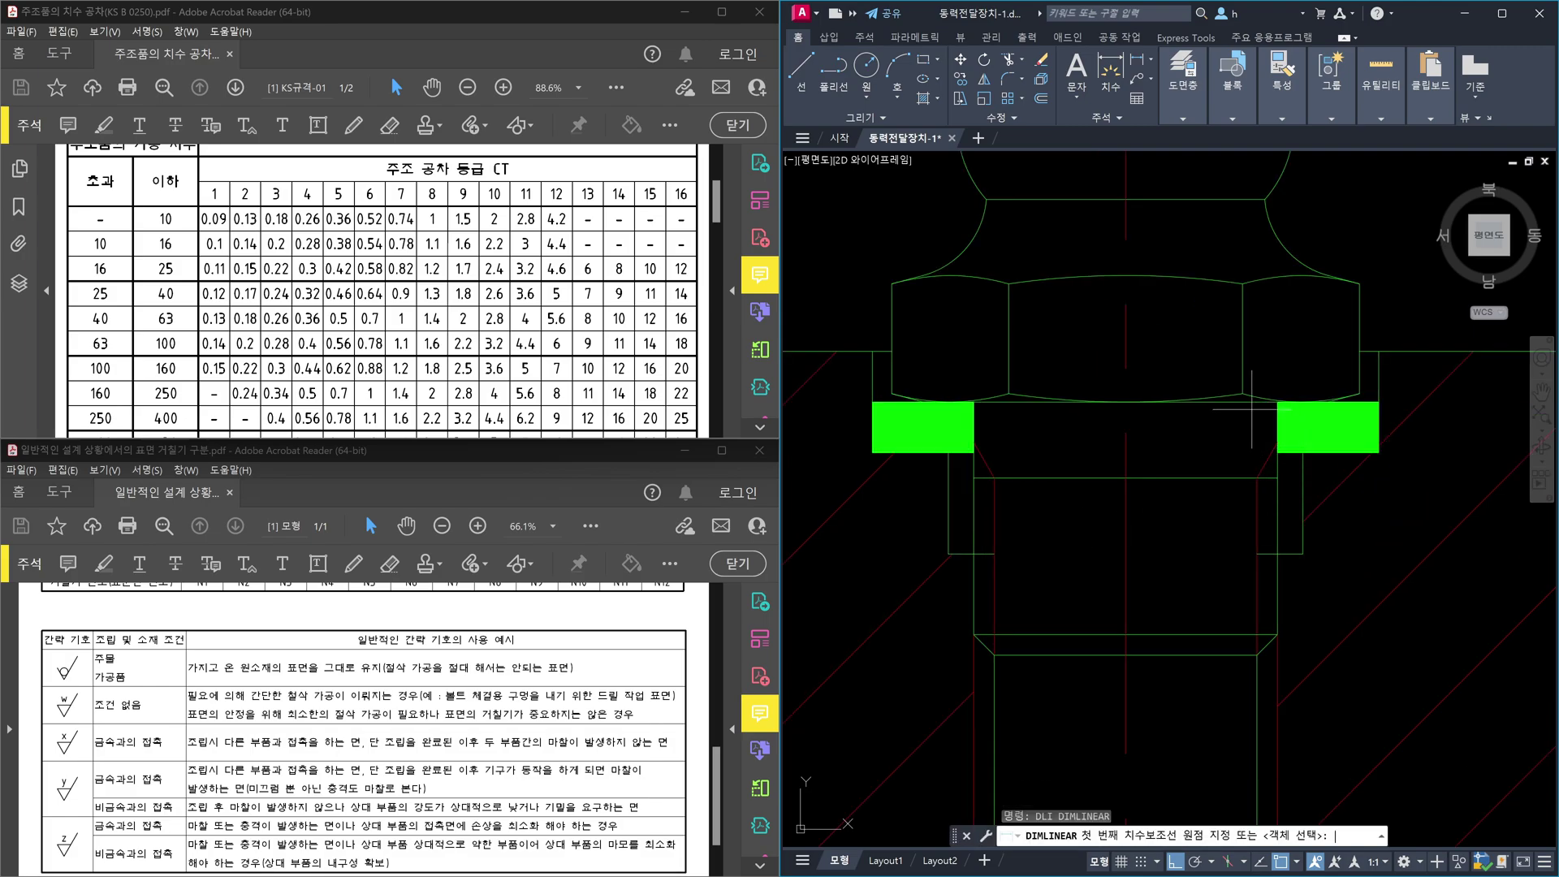
click(1257, 654)
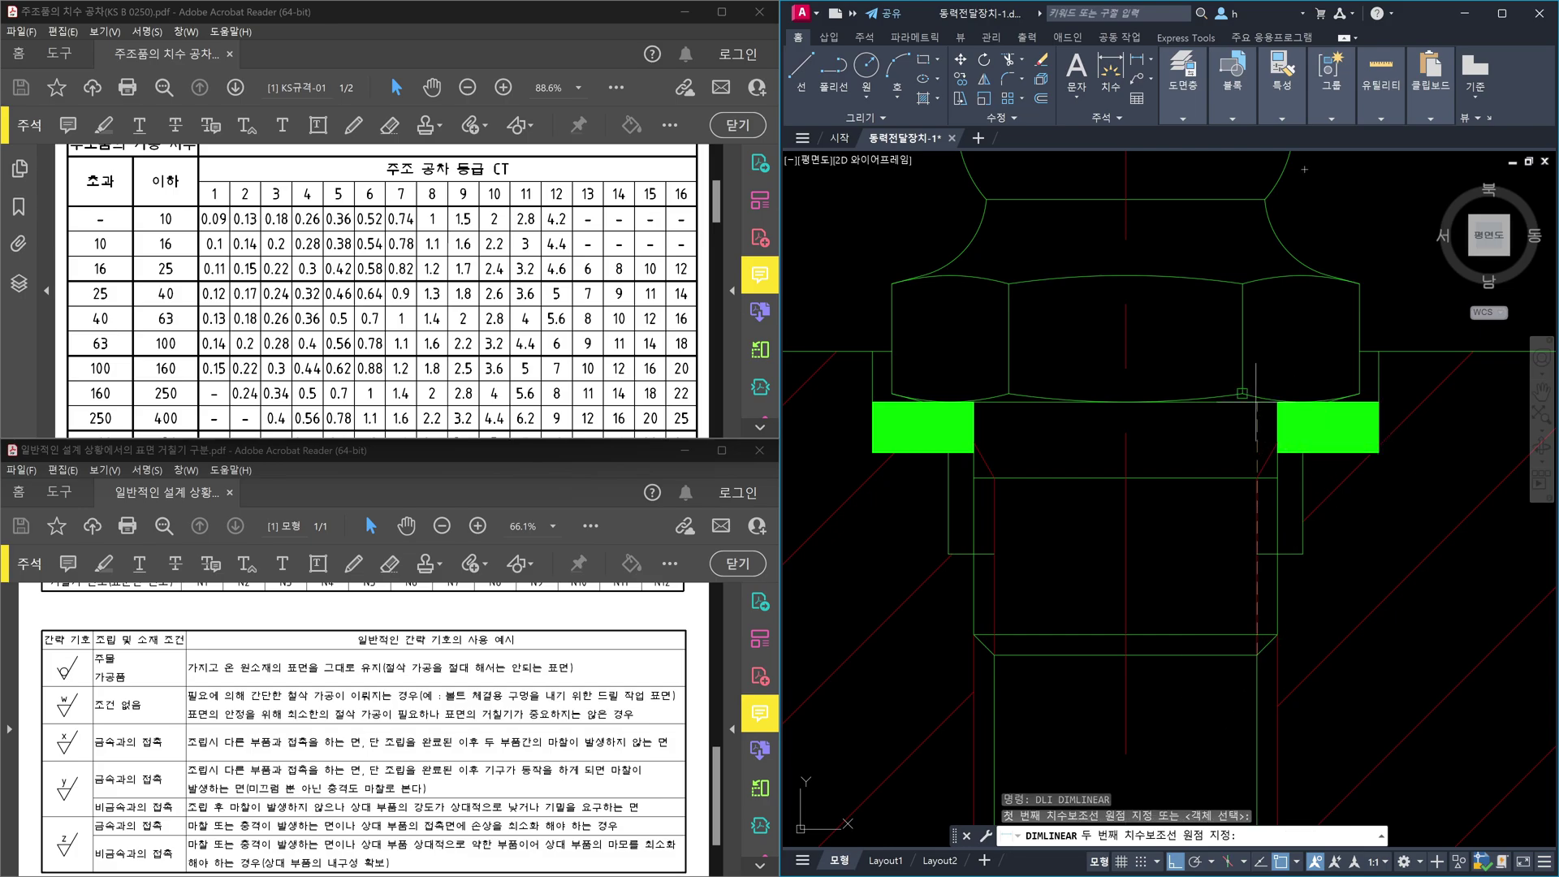
scroll(1274, 400, up, 4)
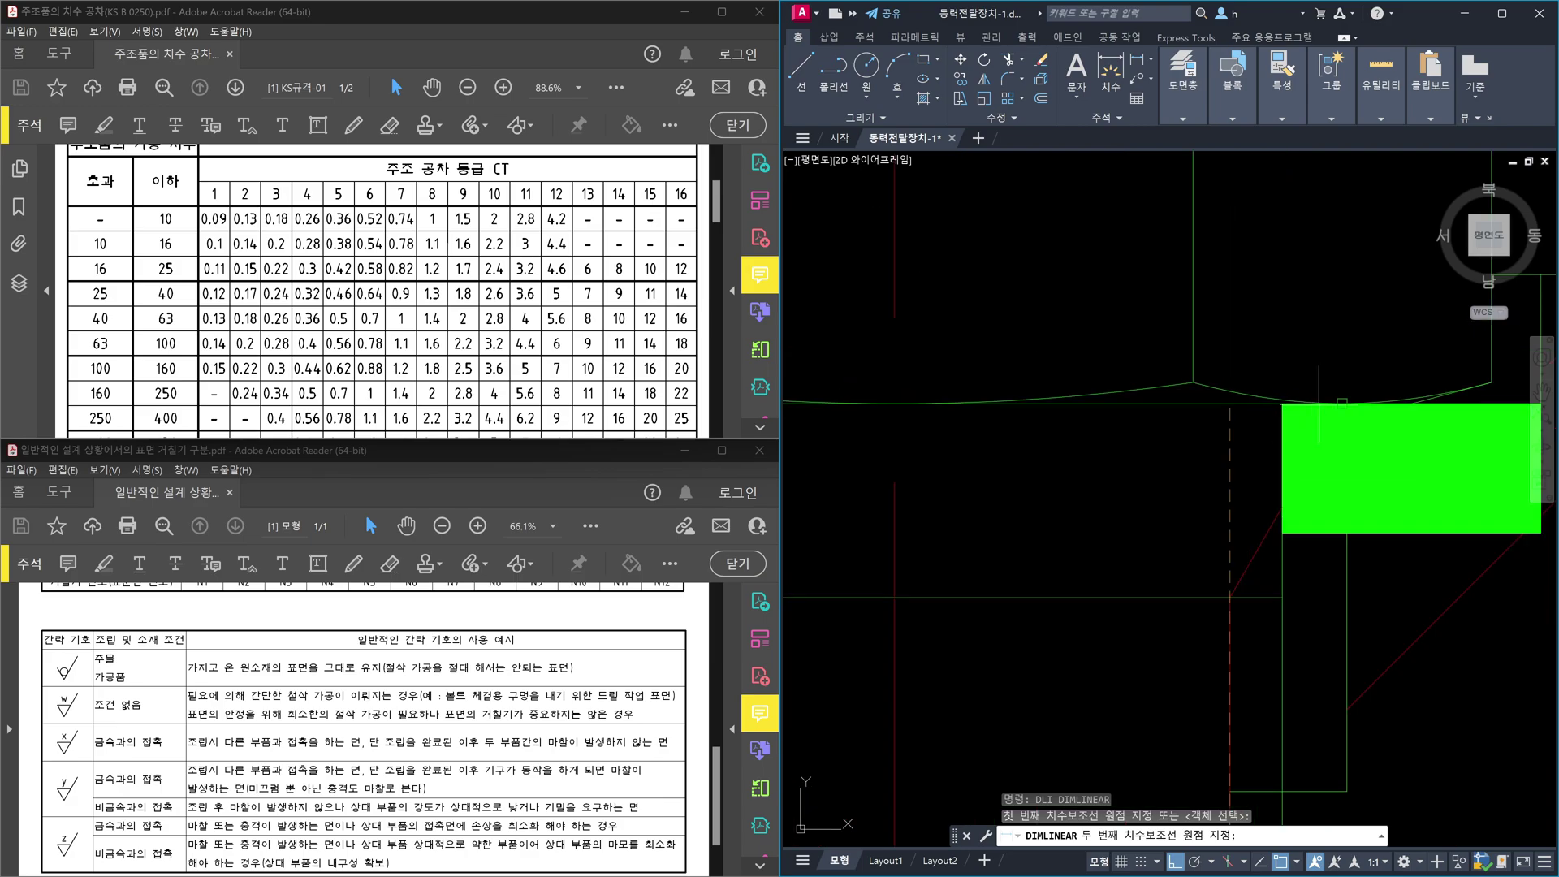
click(1293, 401)
scroll(1320, 404, down, 6)
scroll(1491, 535, up, 4)
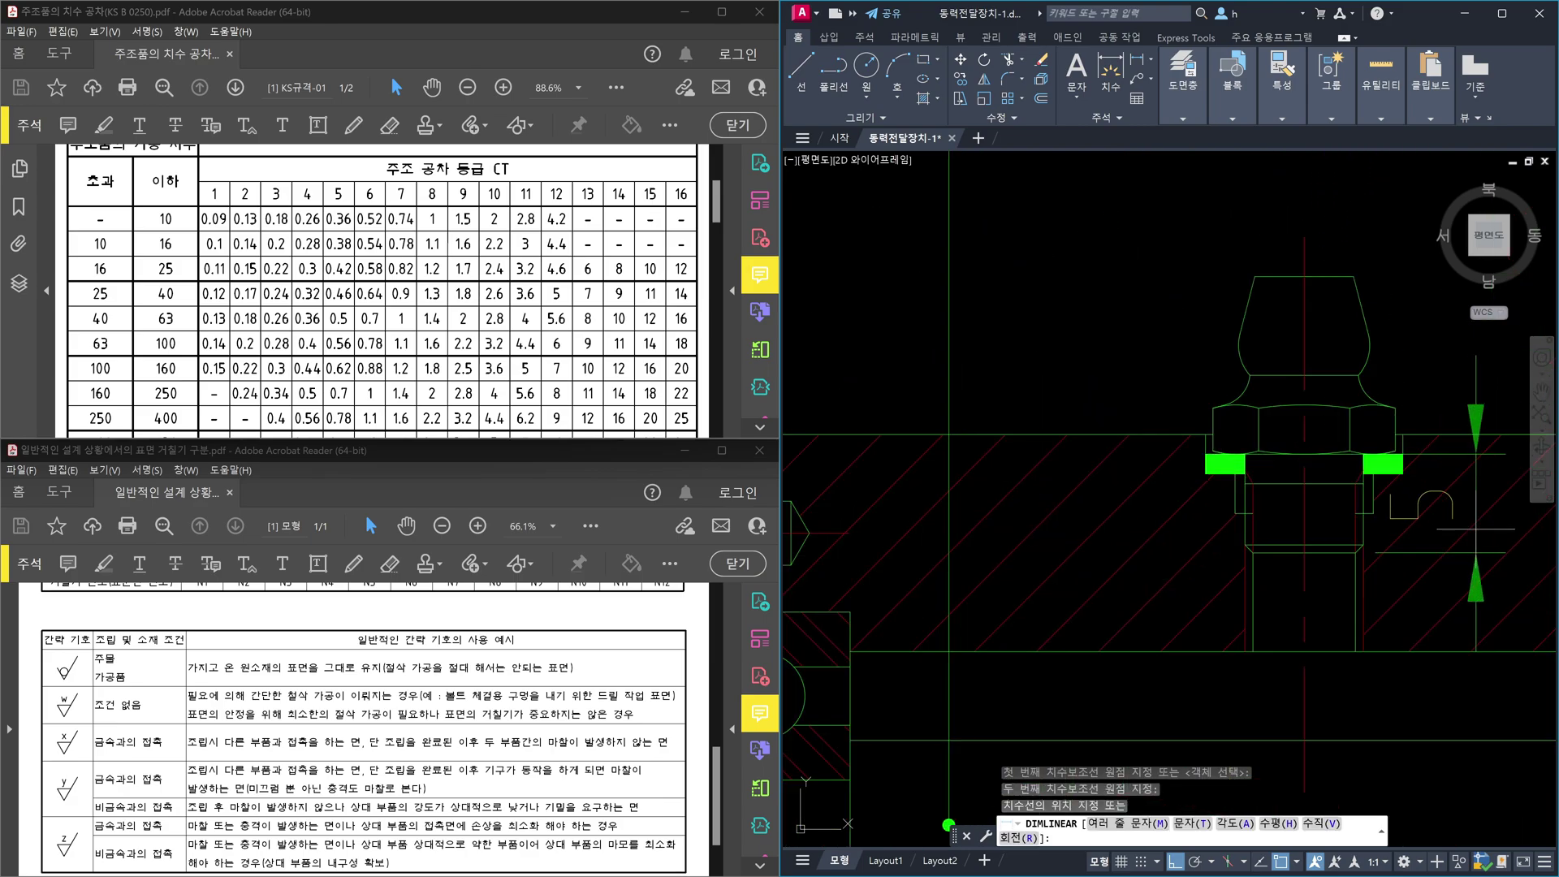
click(1497, 532)
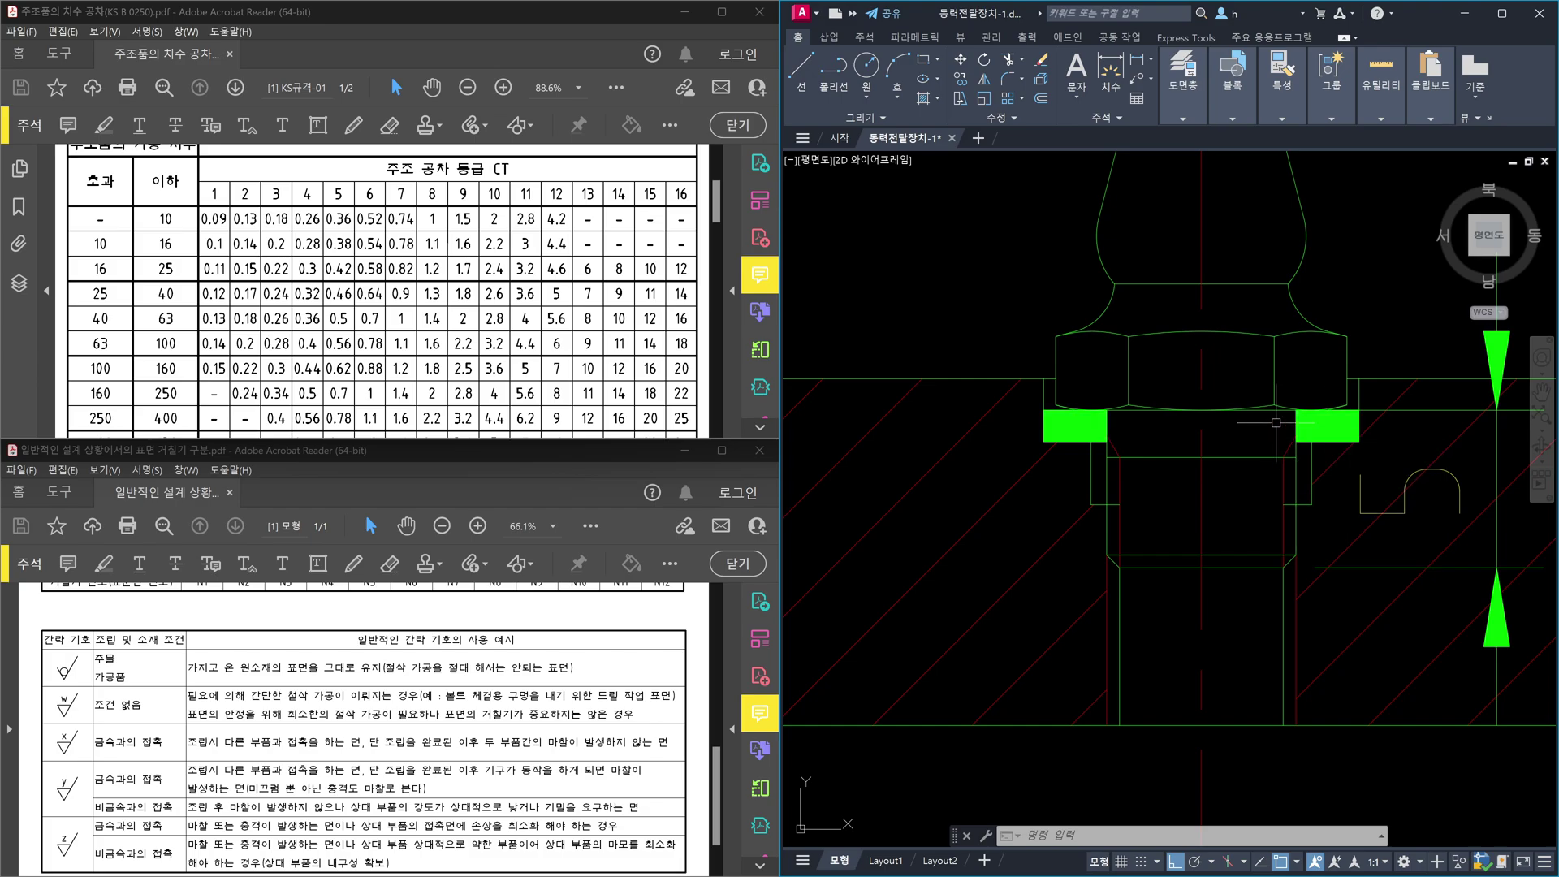
Step: Examine the hexagon head's underside, the thread's upper limit line, the recess edges on both sides and the thread's outer edge
click(1271, 412)
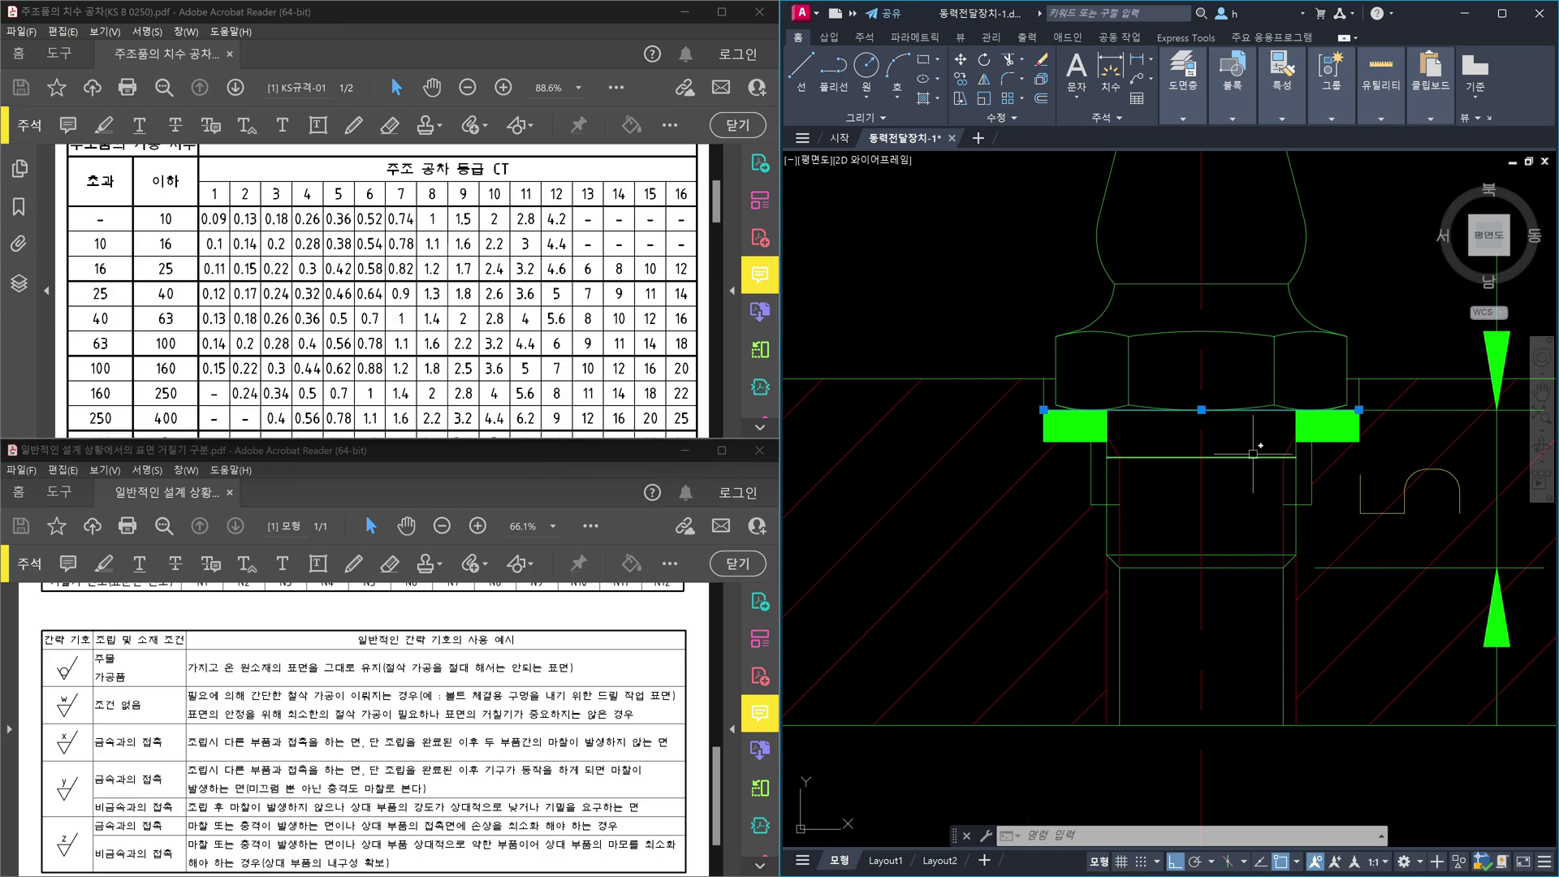
scroll(1255, 454, up, 2)
key(Escape)
click(1255, 474)
click(1246, 437)
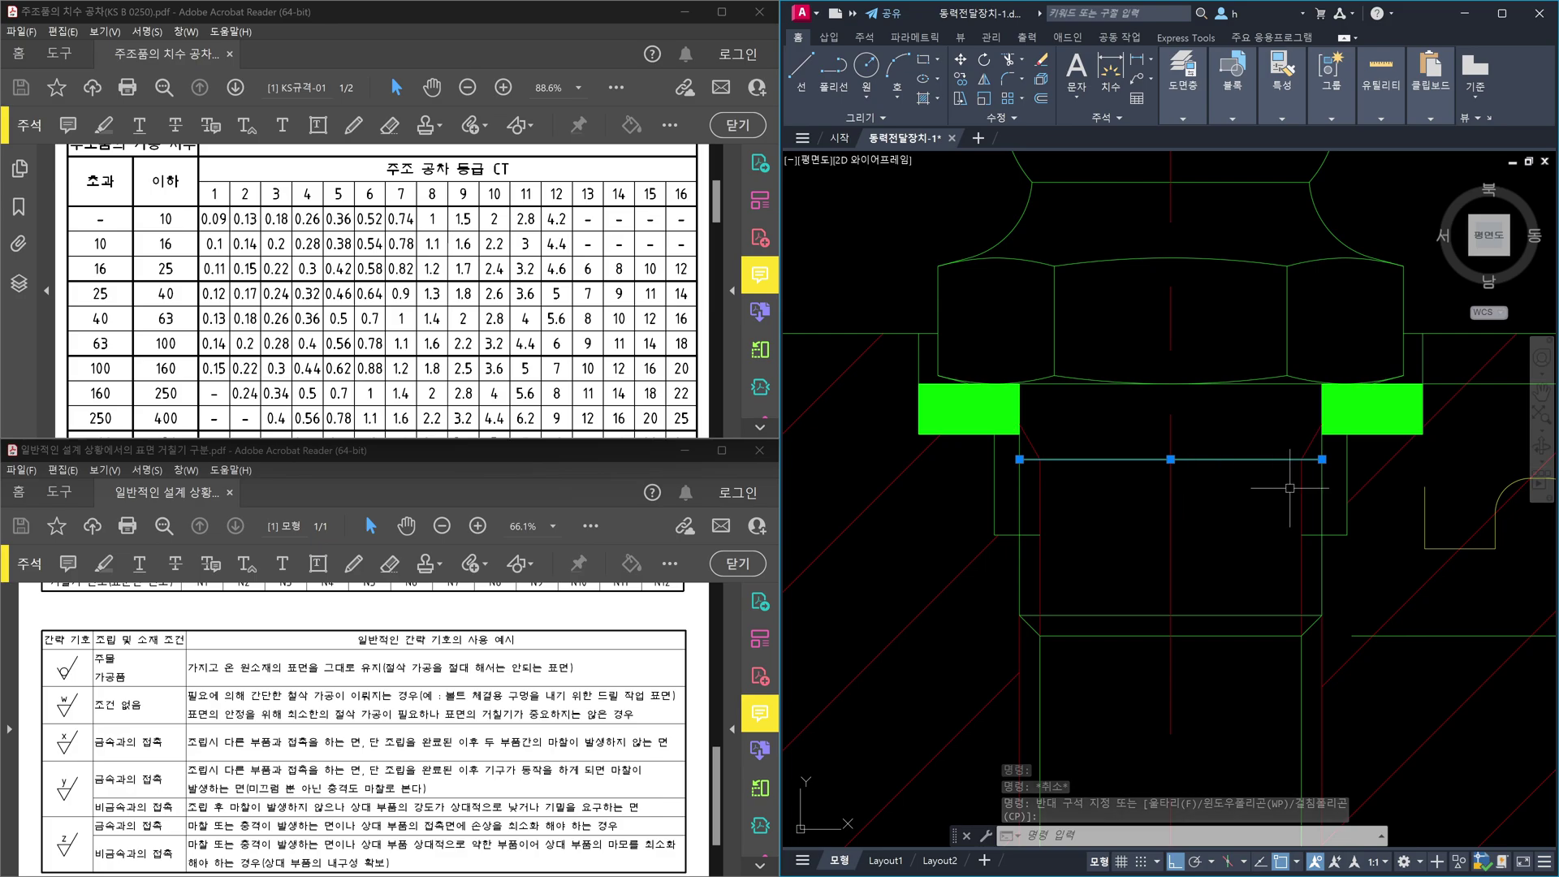
key(Escape)
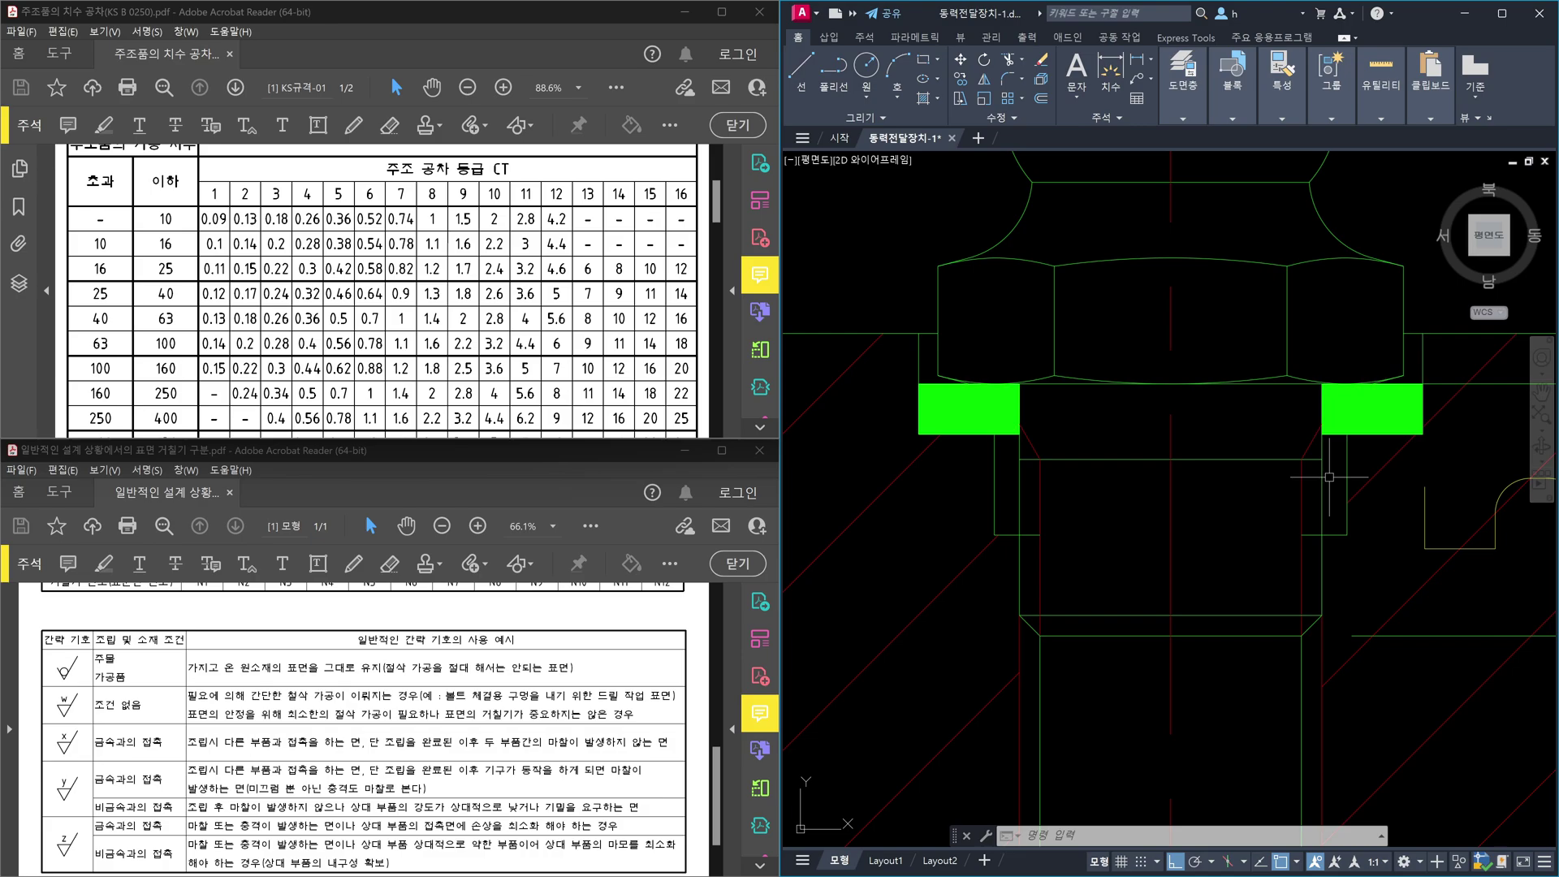
click(1347, 508)
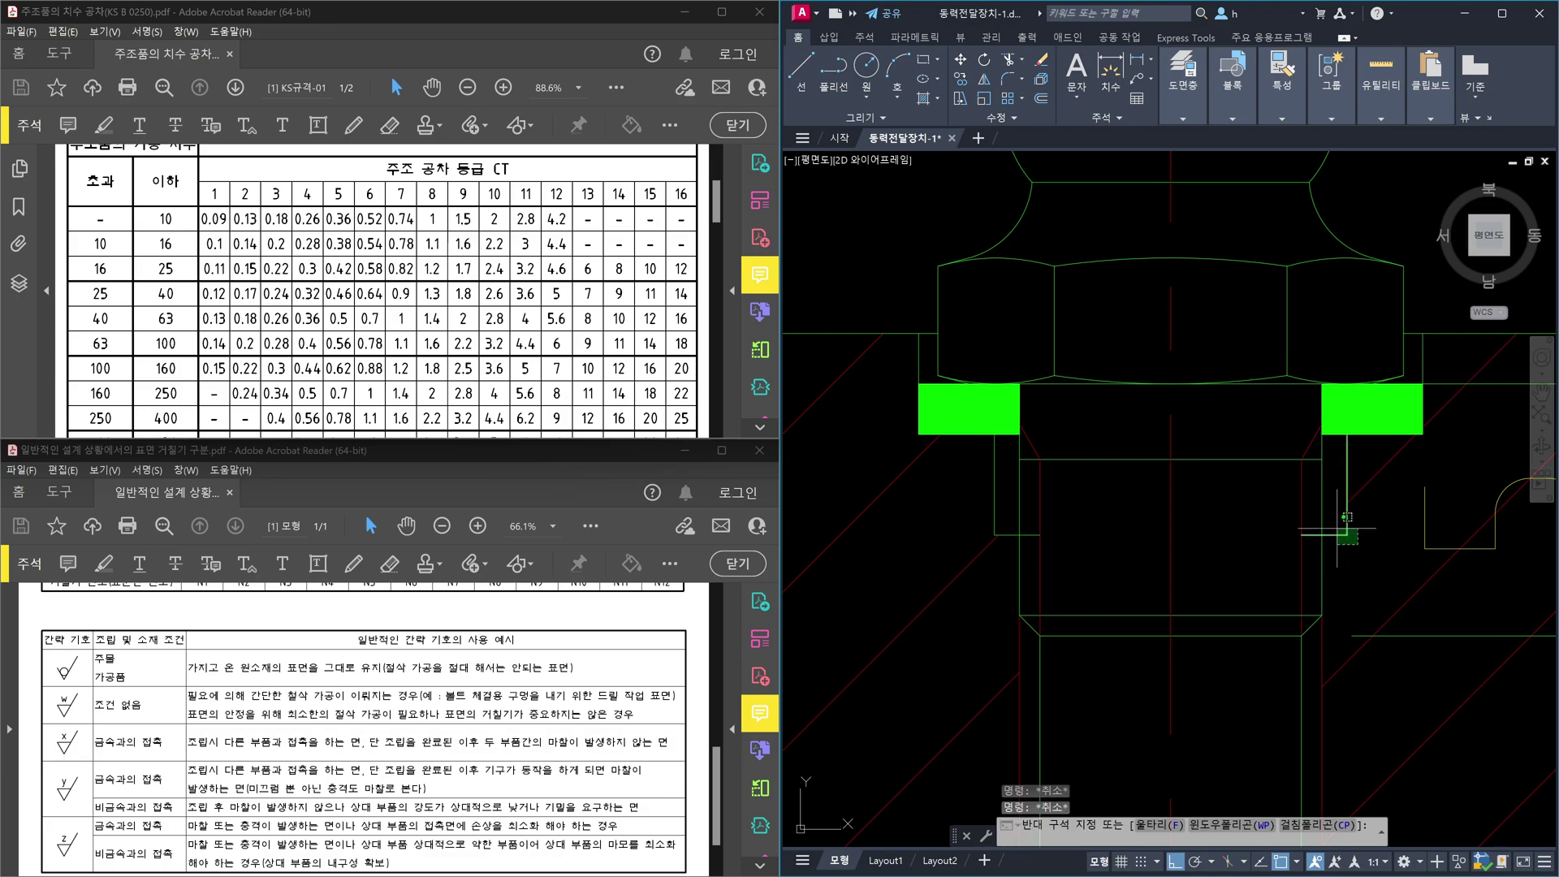
click(1086, 528)
click(970, 488)
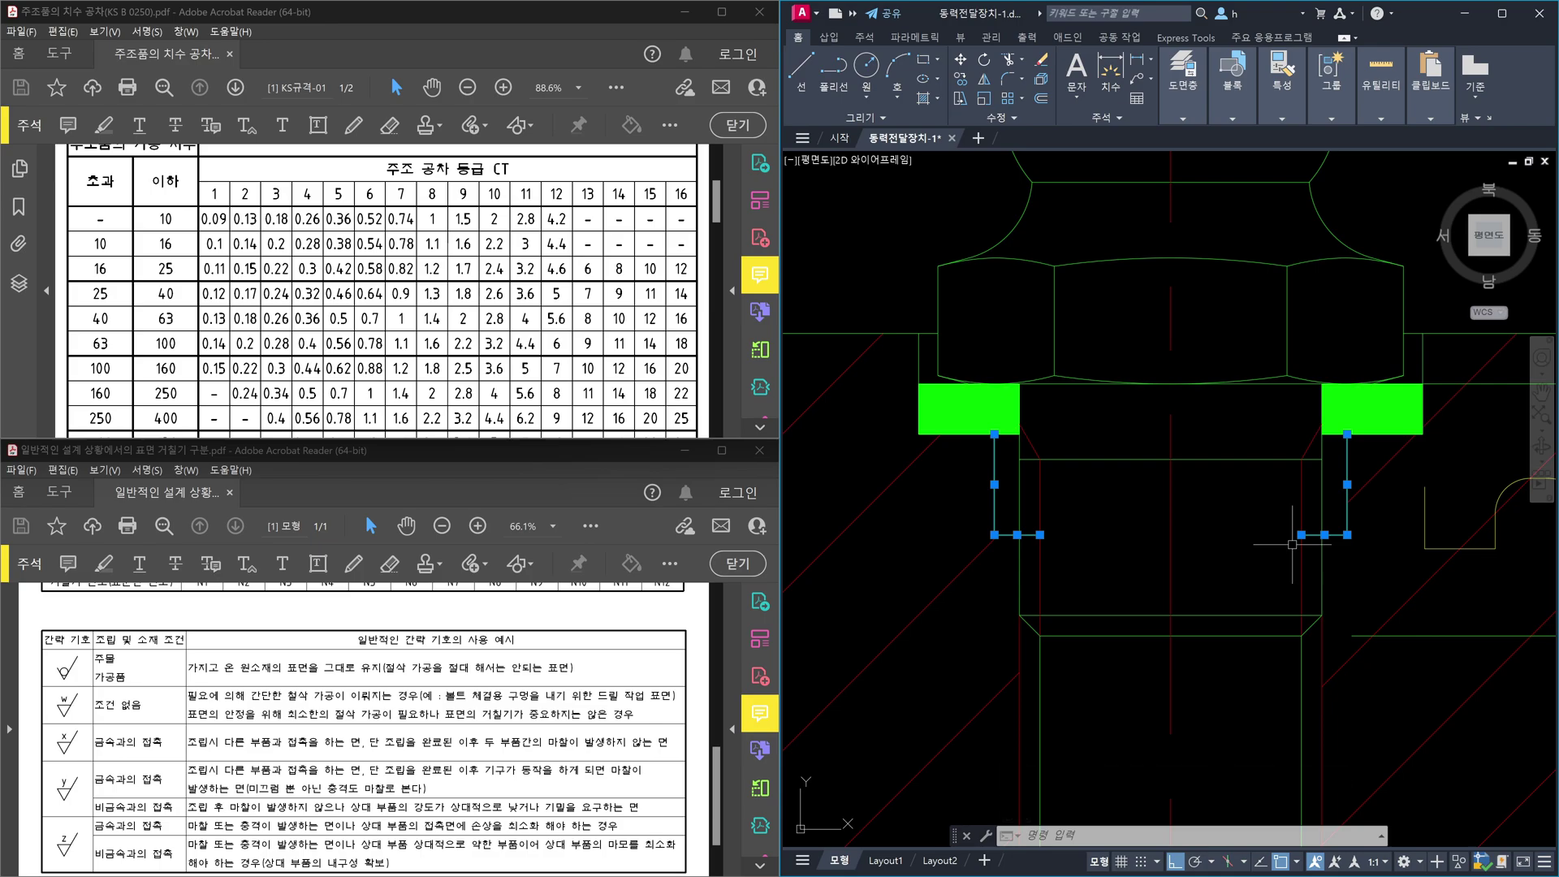
click(1322, 511)
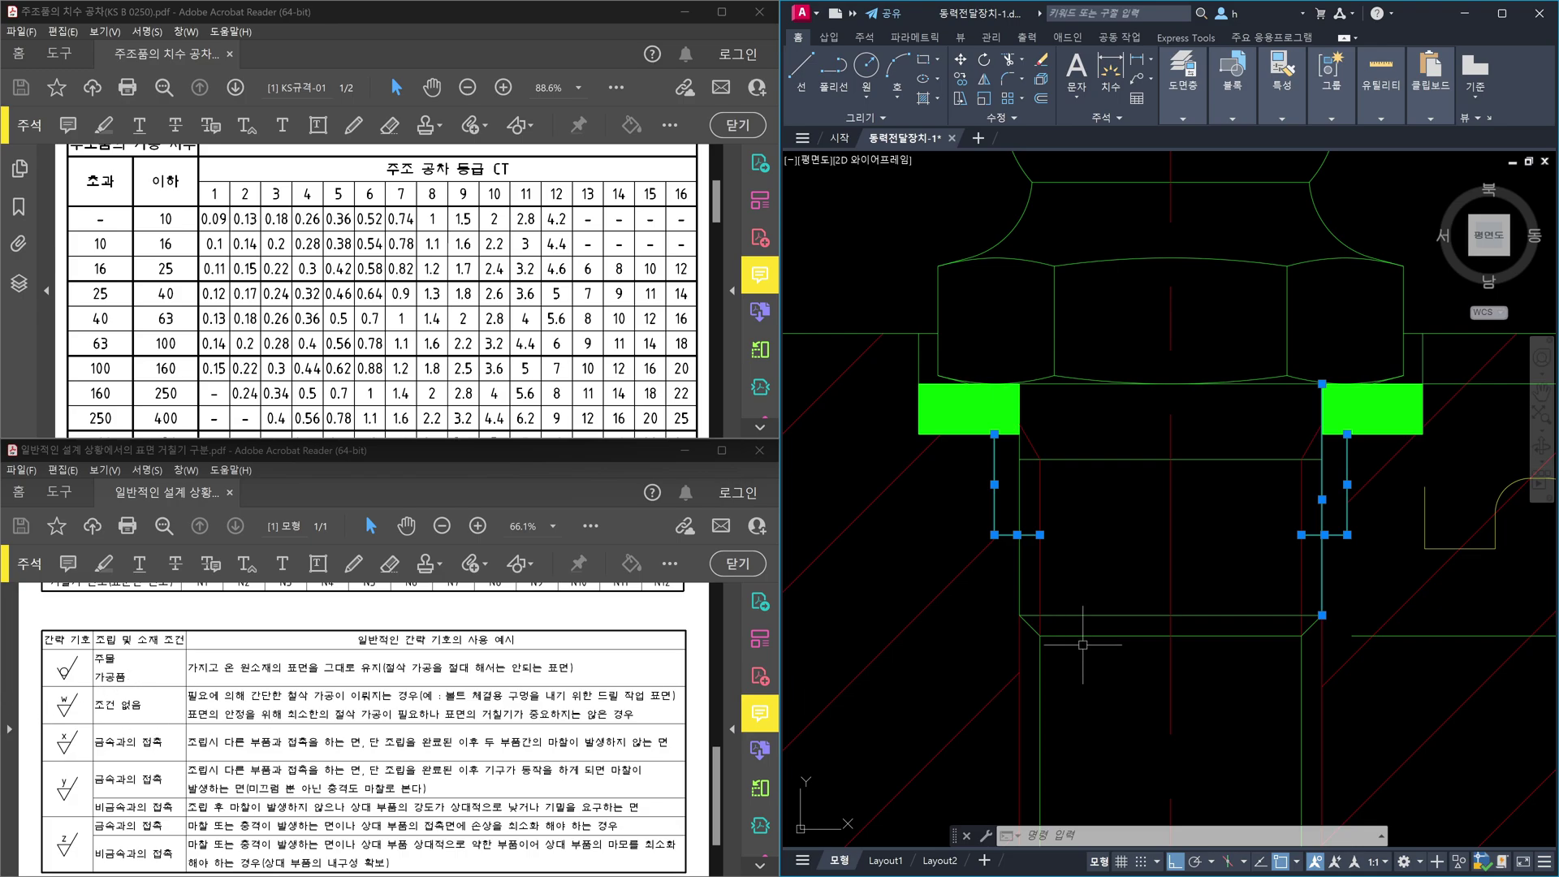
key(Escape)
Step: Delete the added vertical dimension beside the grease nipple in the assembly drawing
scroll(1233, 572, down, 5)
scroll(1233, 572, down, 5)
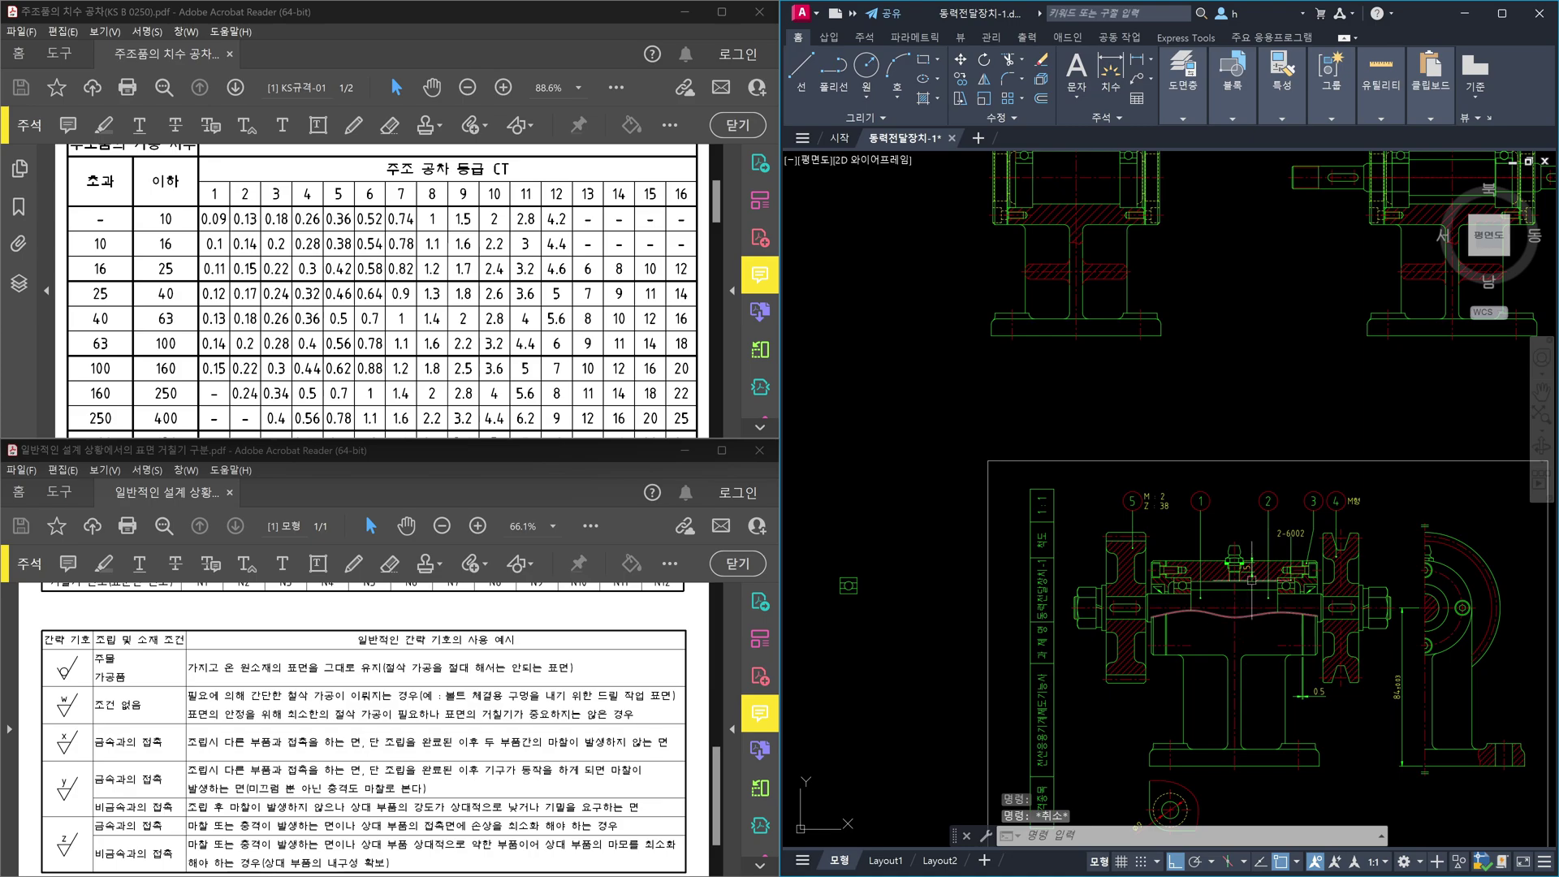
scroll(1279, 581, up, 4)
click(1285, 581)
click(1227, 646)
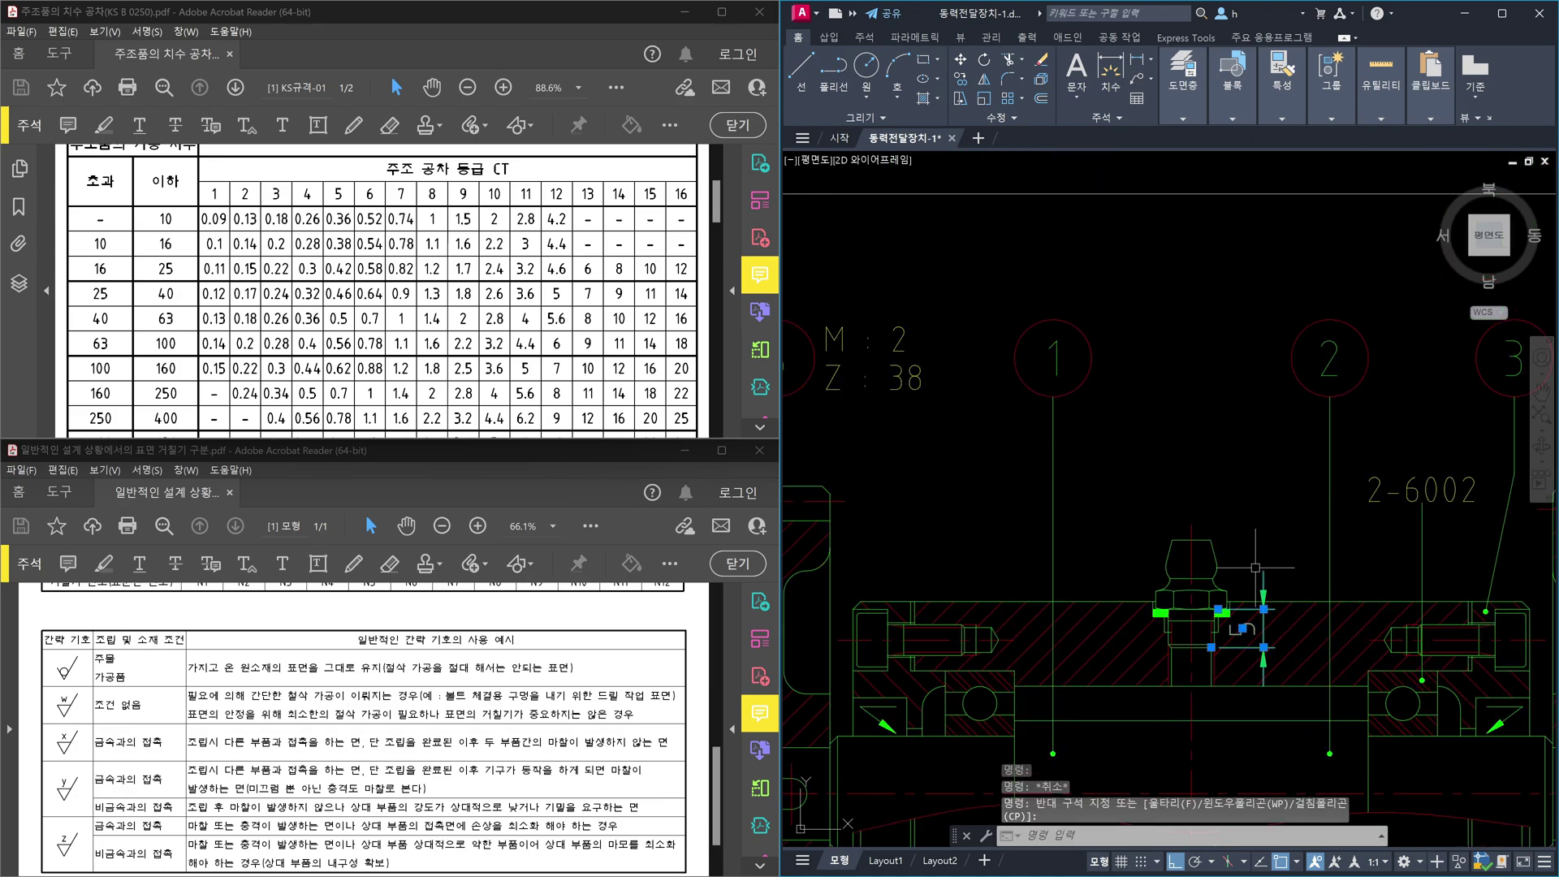
key(Delete)
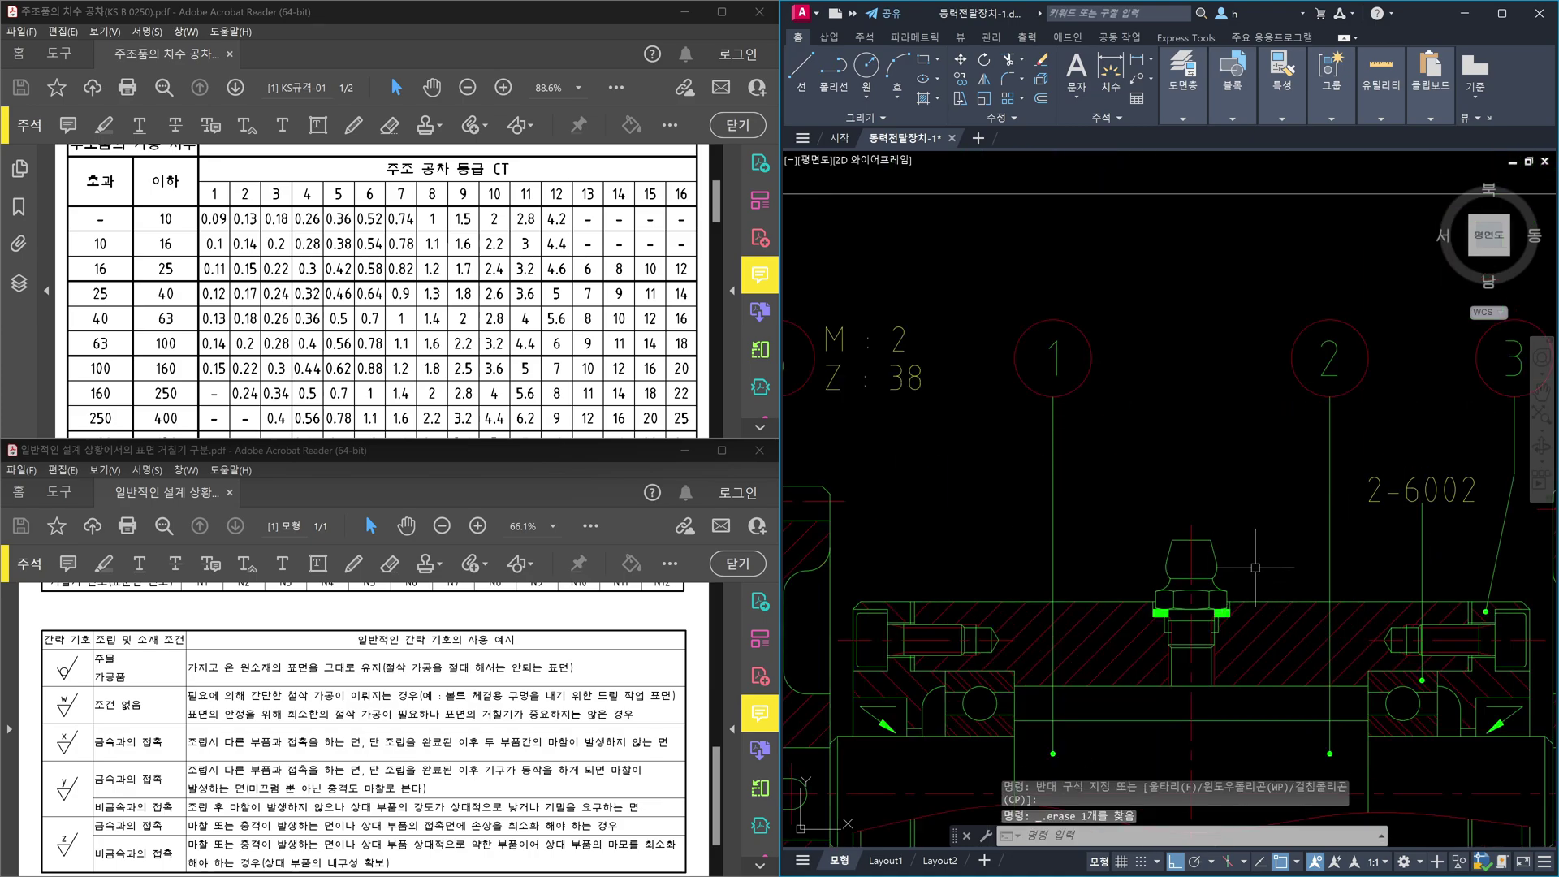
Step: Examine the Ø7 recess's side and bottom edges in the housing's section against the raw-casting and w roughness symbols above the view
scroll(1256, 568, down, 8)
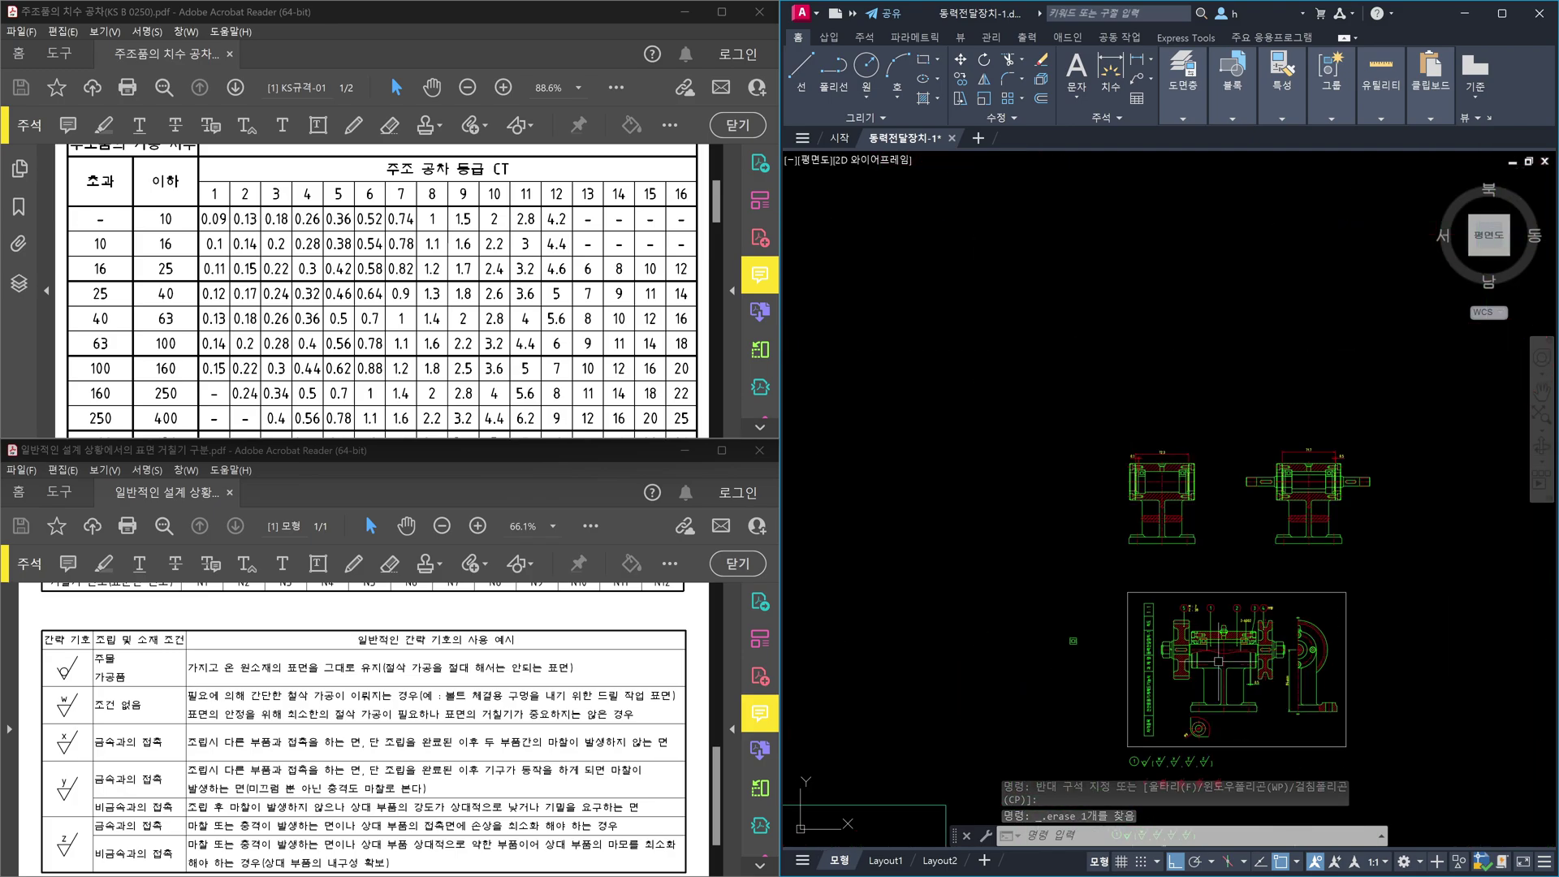
scroll(1177, 696, up, 10)
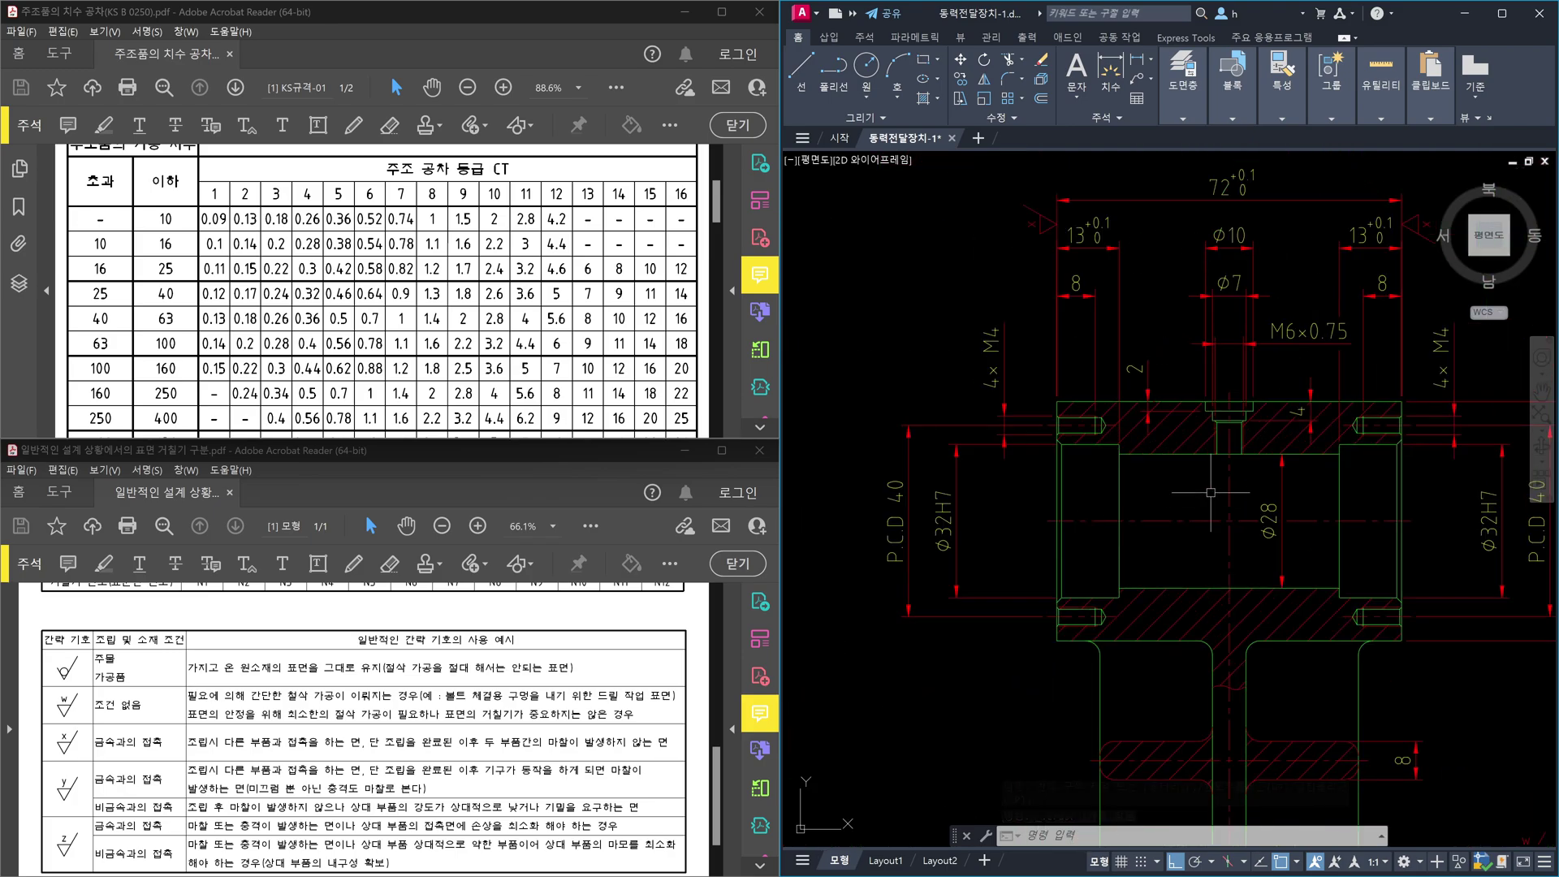
scroll(1247, 416, up, 4)
click(1319, 459)
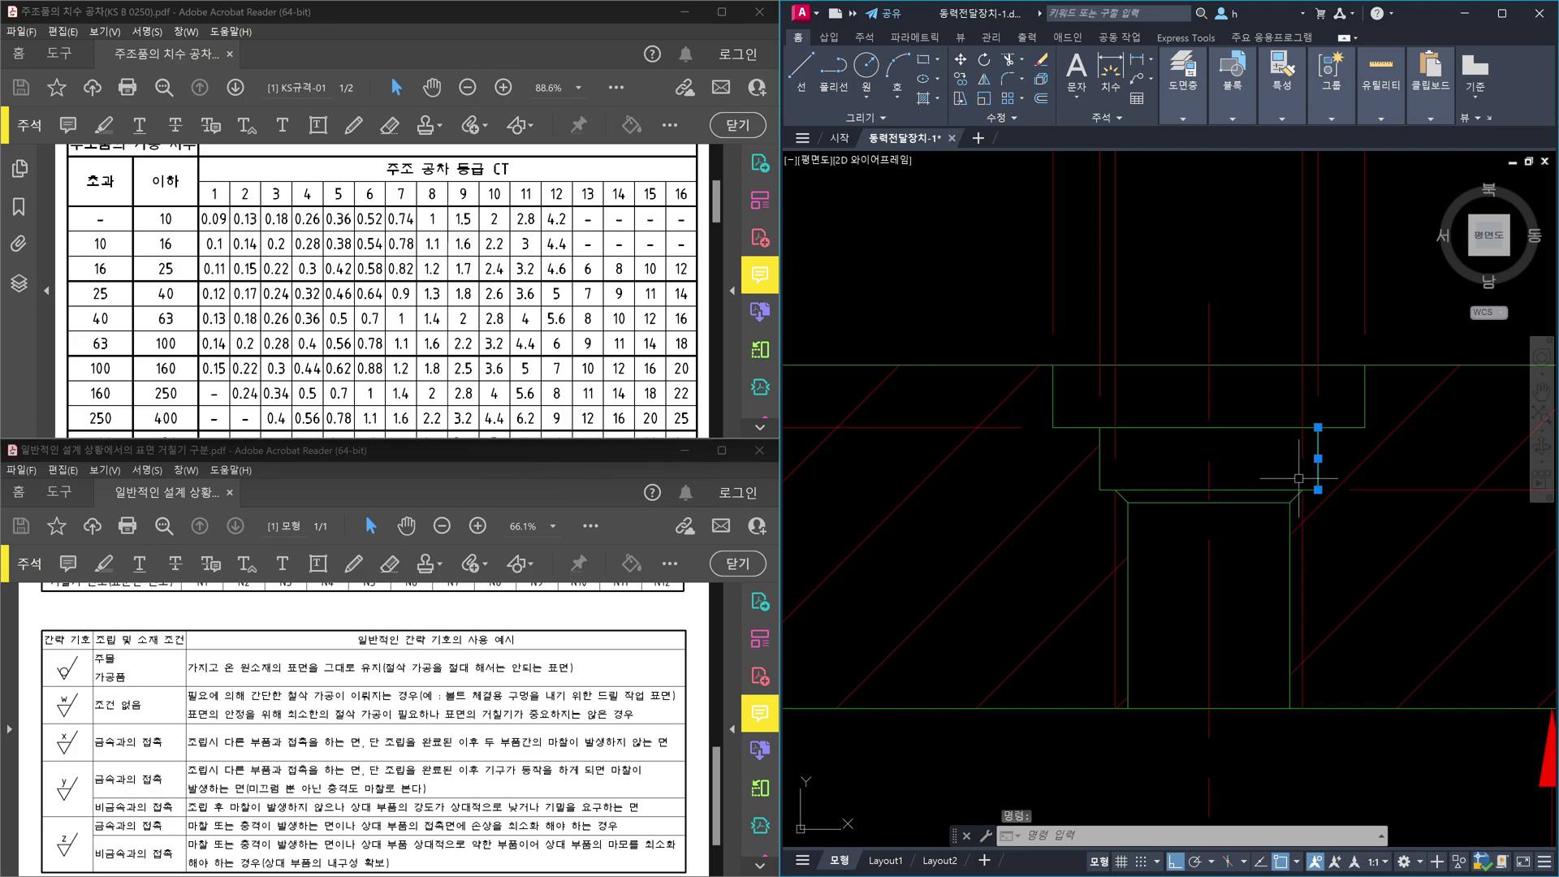
click(1269, 491)
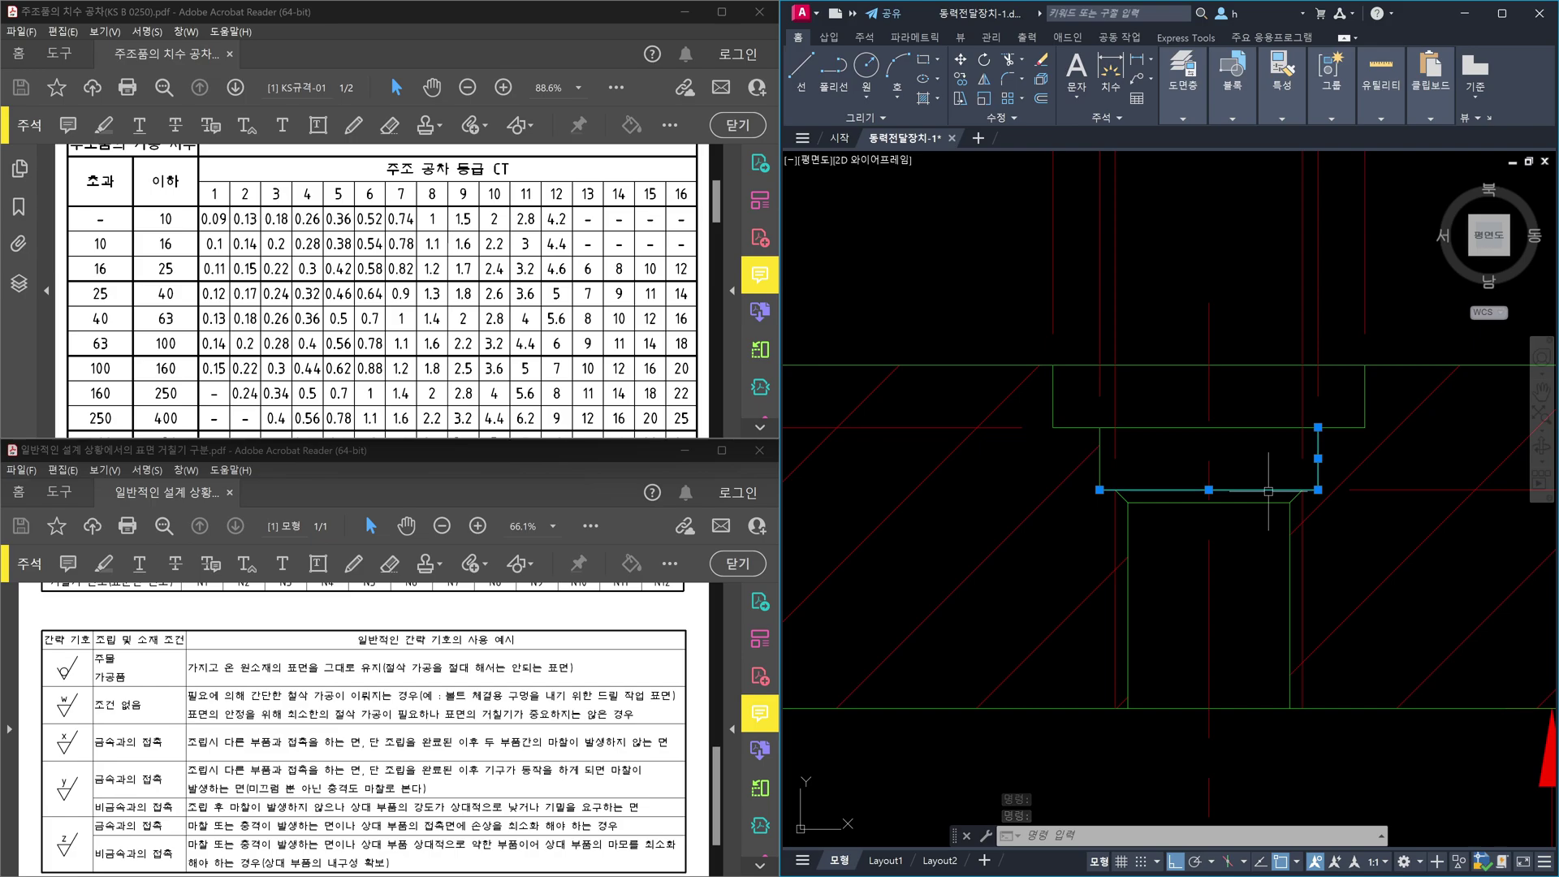
scroll(1269, 491, down, 5)
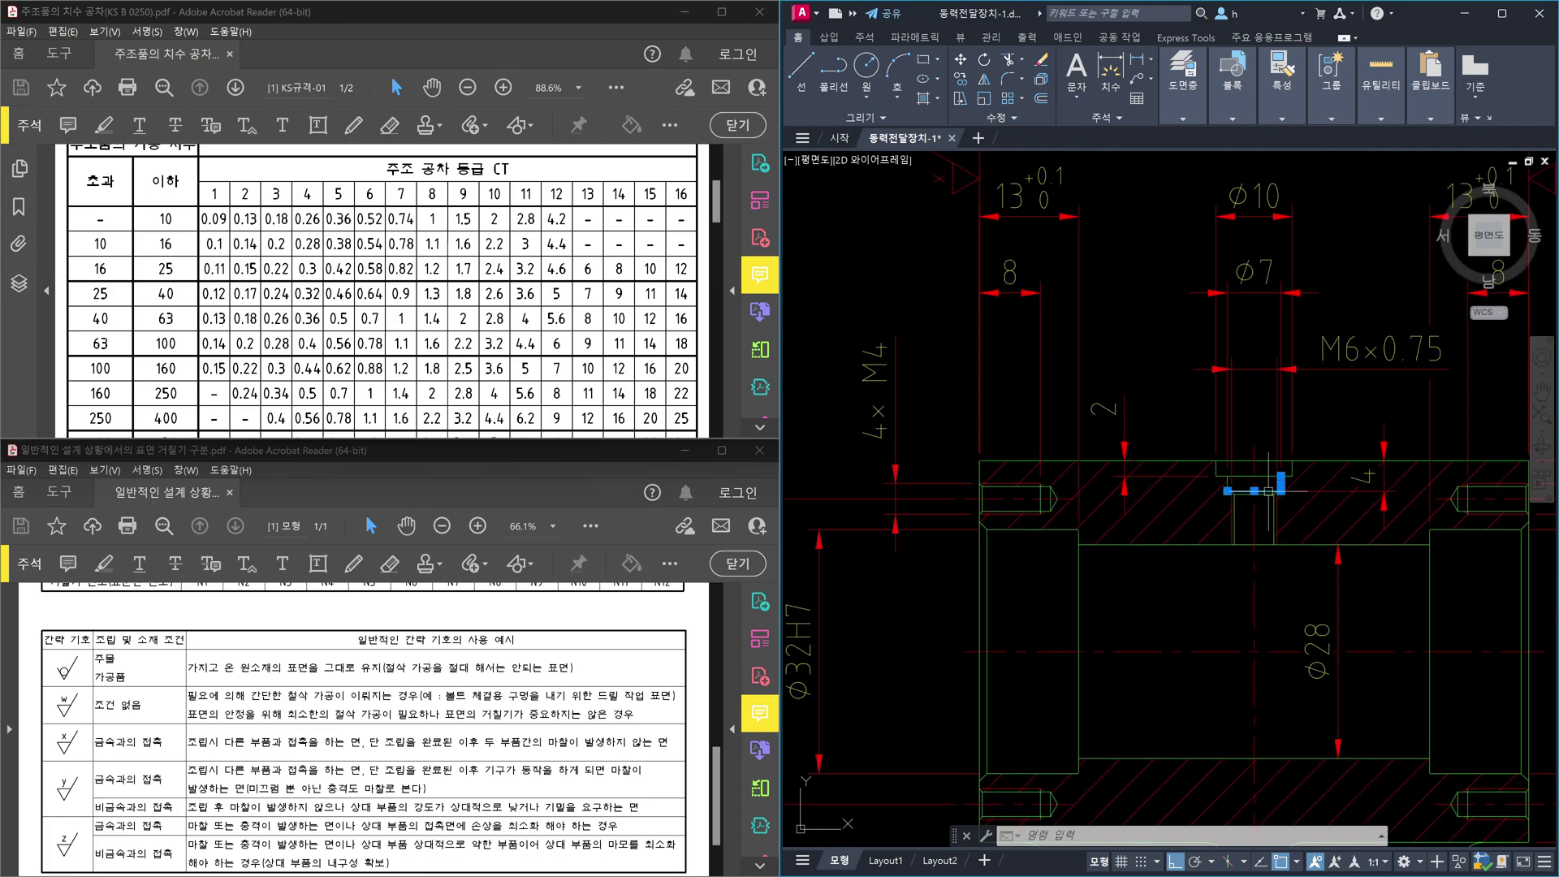
scroll(1161, 413, up, 4)
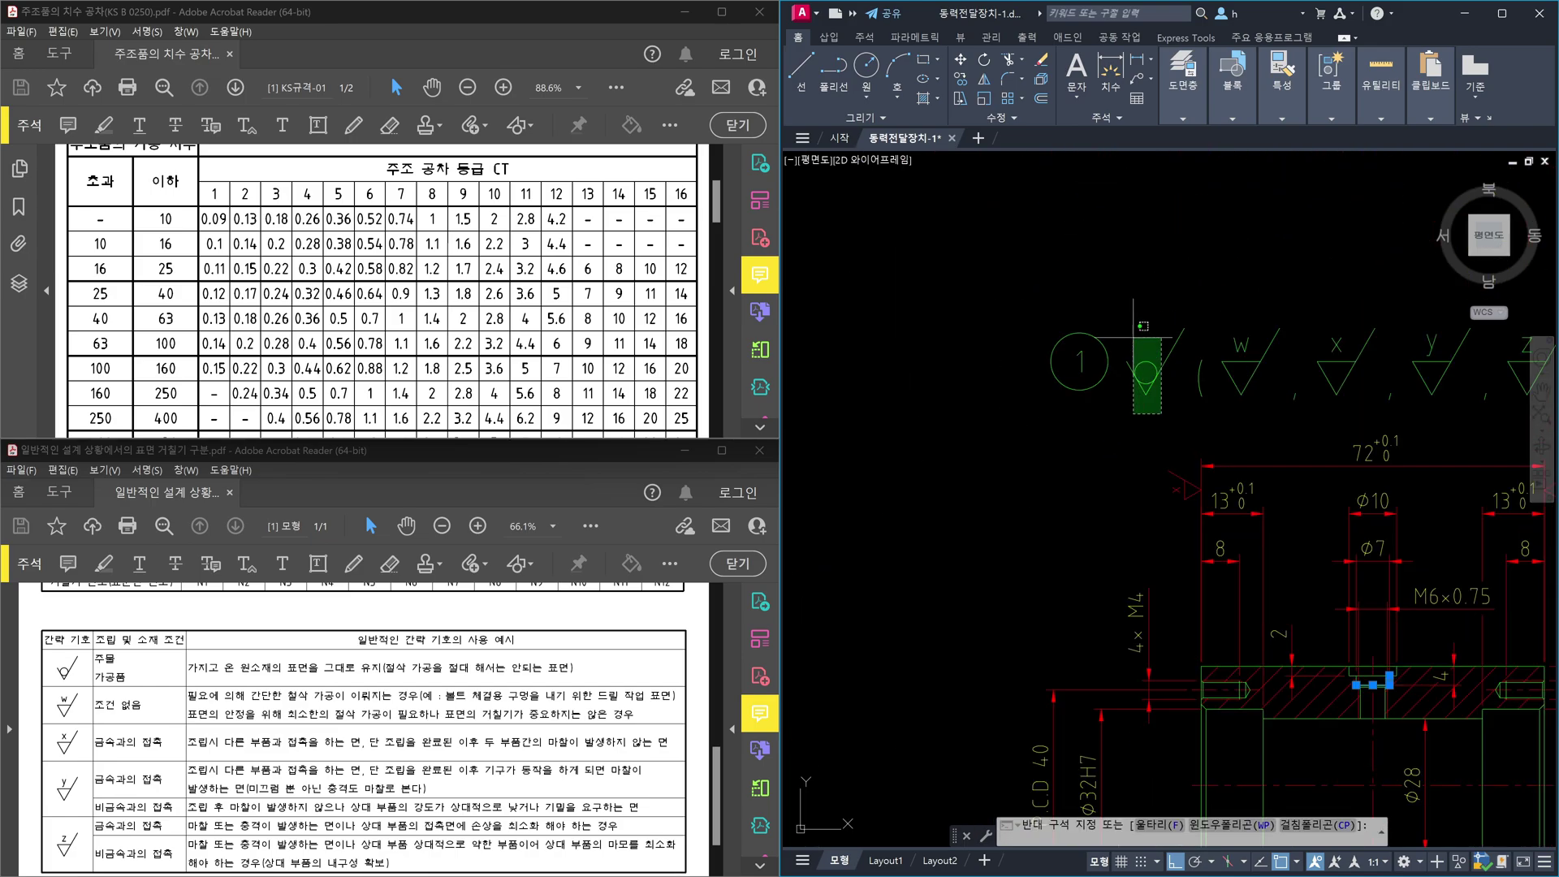
click(1145, 369)
key(Escape)
click(1300, 442)
click(1201, 302)
key(Escape)
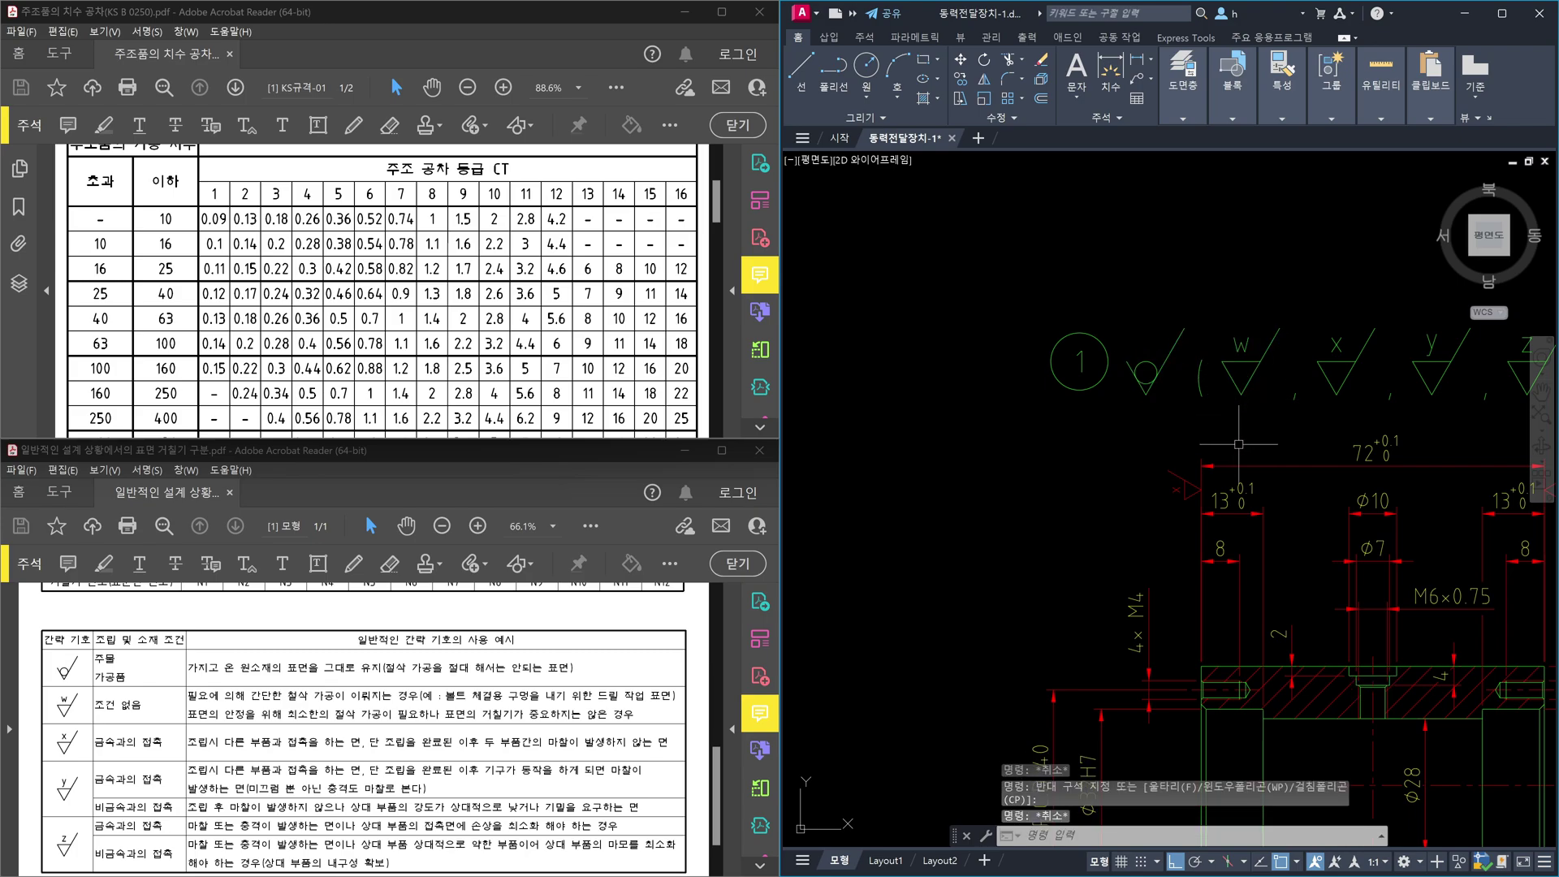
Step: Examine the Ø7 dimension and its extension lines above the stepped hole
scroll(1332, 618, up, 3)
scroll(1301, 551, down, 3)
scroll(1272, 443, up, 3)
scroll(1254, 341, up, 2)
click(1224, 375)
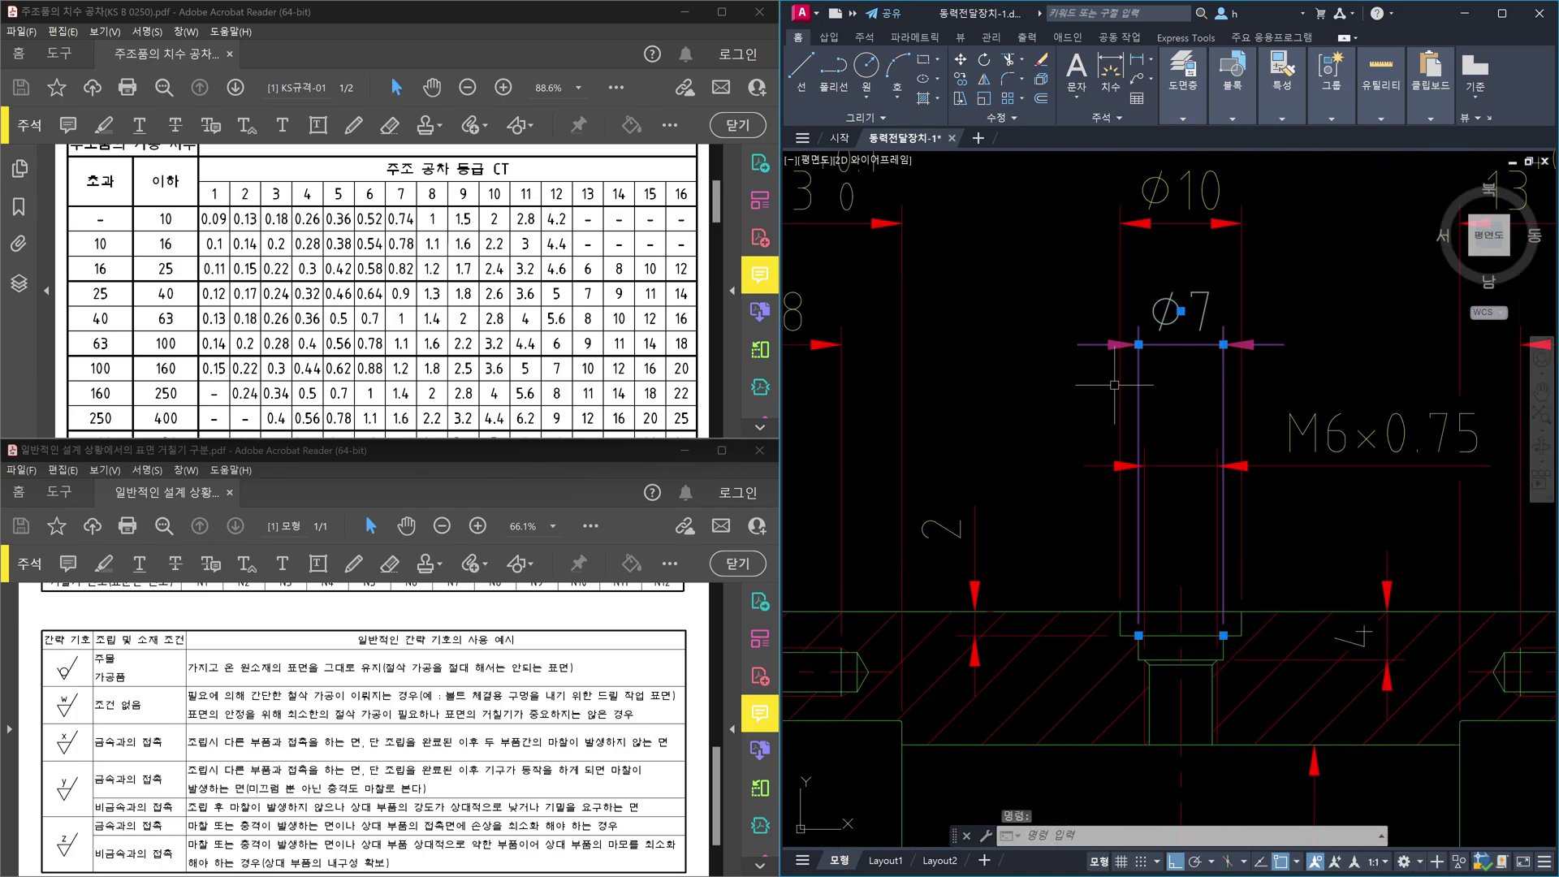
key(Escape)
click(1222, 387)
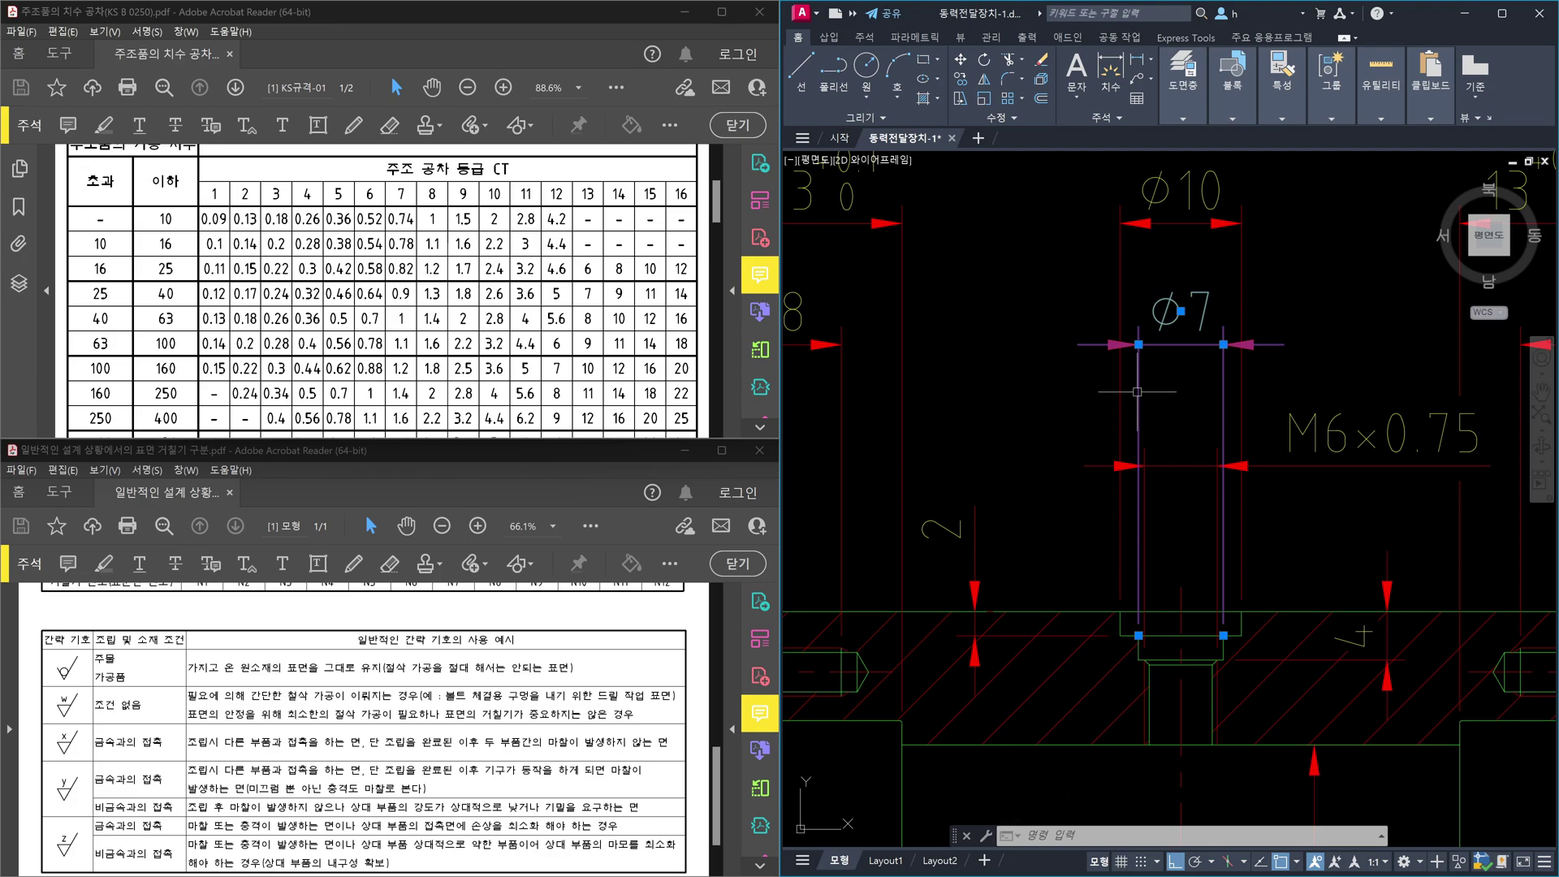
mouse_move(1136, 396)
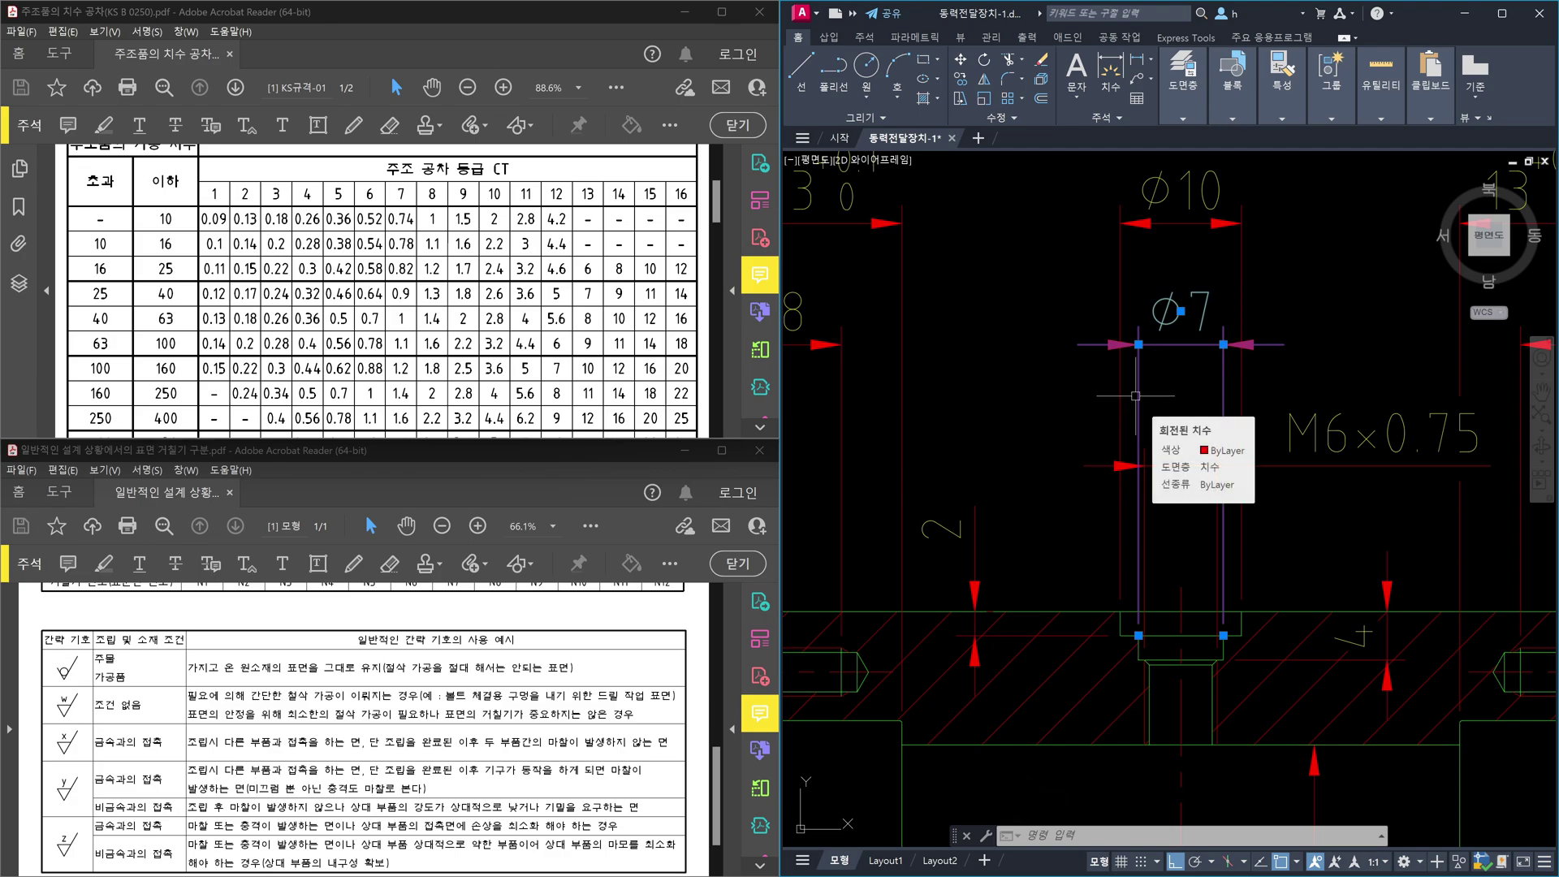
Step: Copy the left-hand w roughness symbol from its tip to the Ø7 dimension's extension line above the stepped hole
scroll(1135, 396, down, 7)
middle_drag(1234, 284, 1280, 424)
key(Escape)
scroll(1238, 333, up, 6)
scroll(1157, 327, up, 4)
text(co)
key(Return)
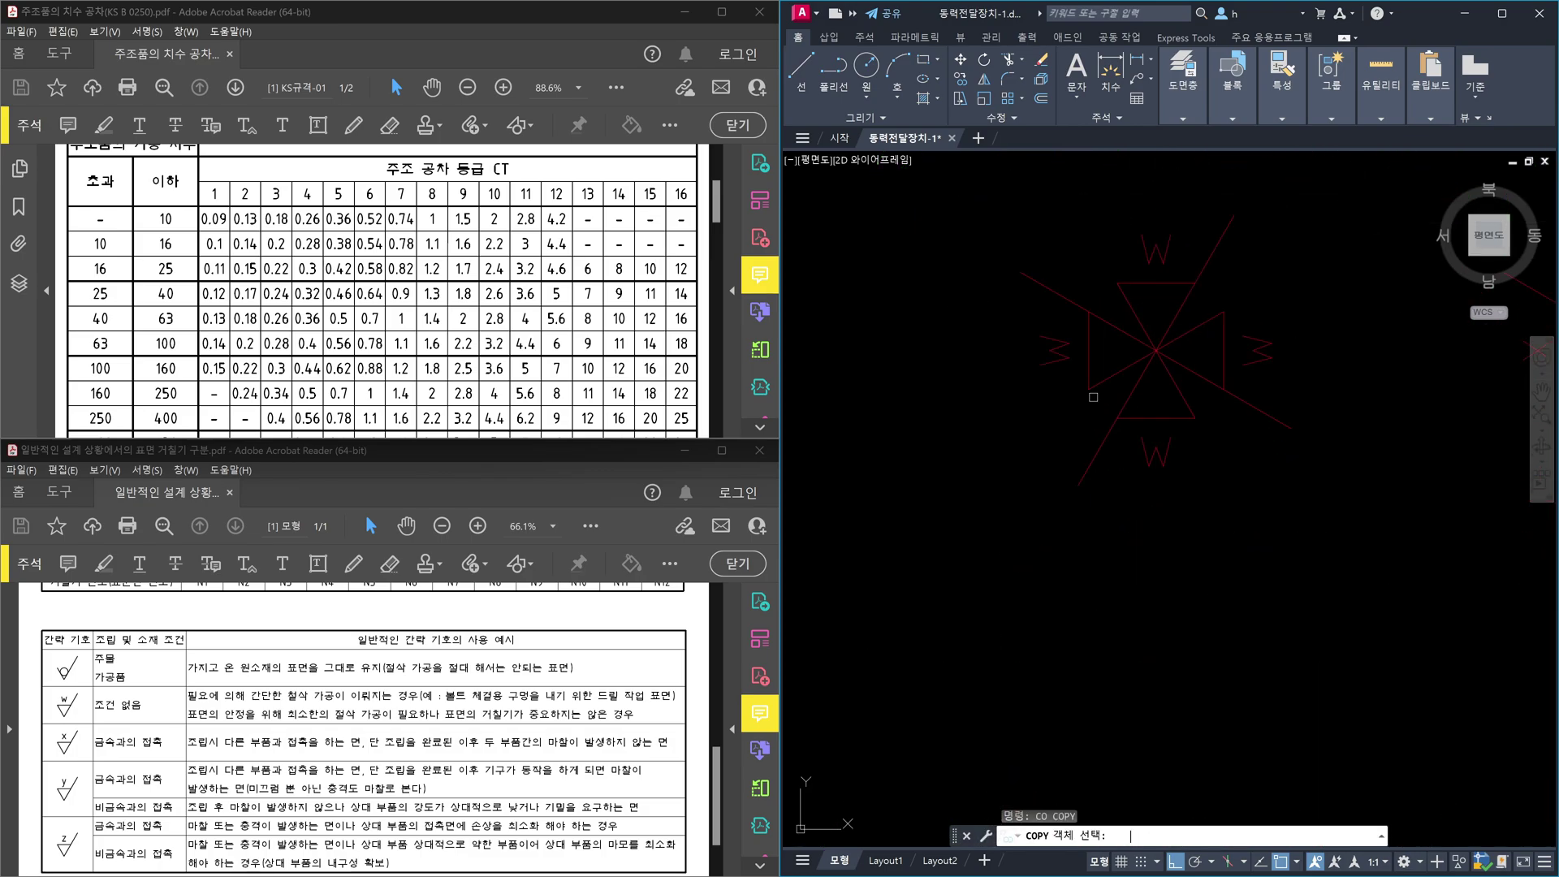
click(1098, 405)
click(992, 242)
key(Return)
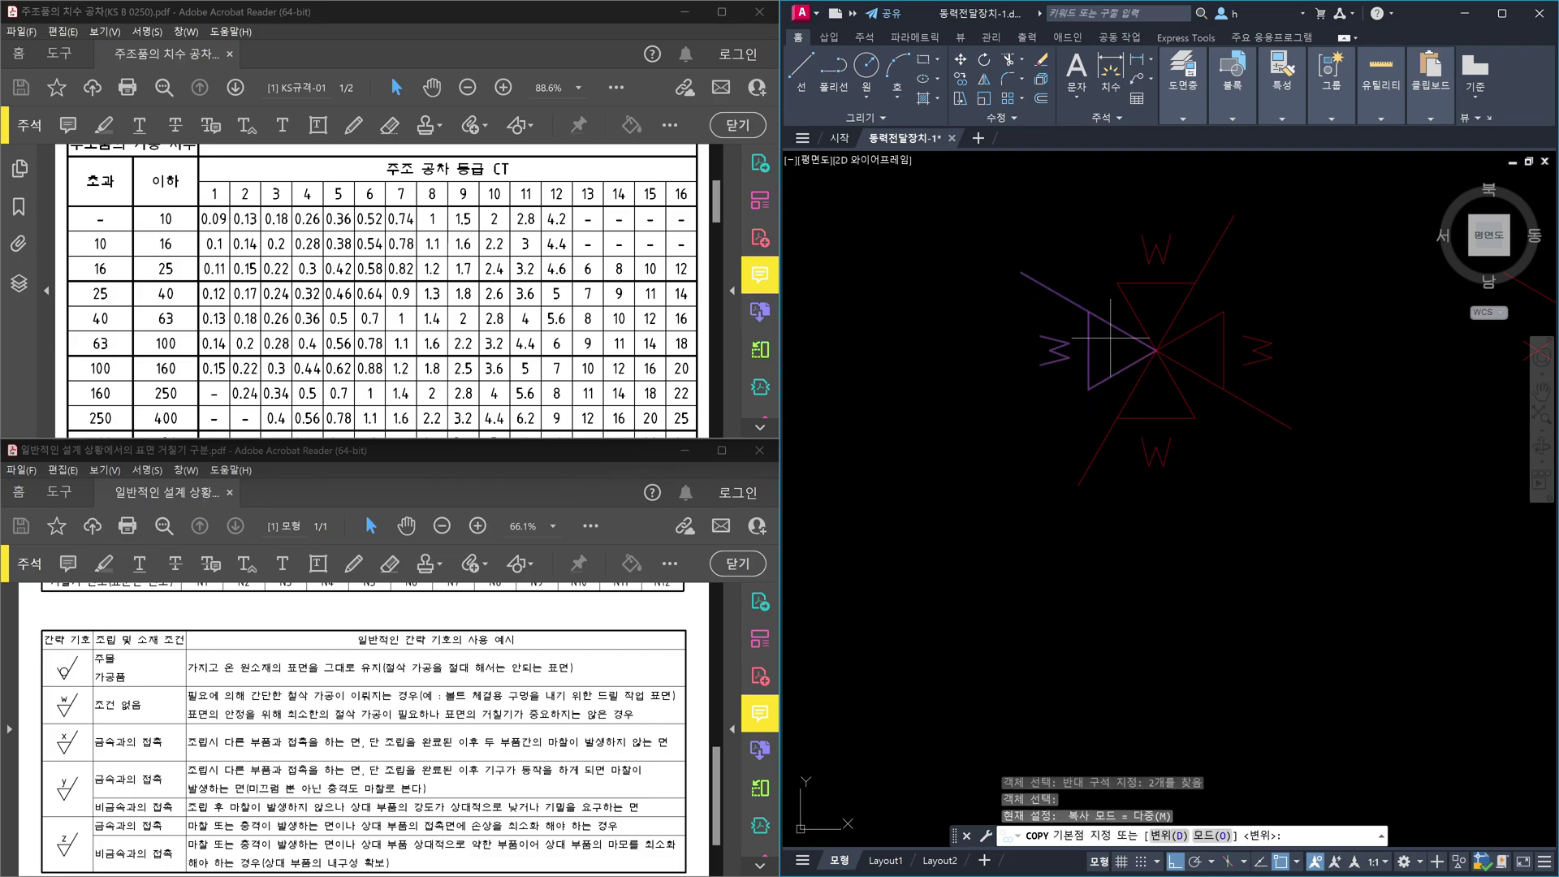
click(1140, 339)
scroll(1183, 345, down, 4)
scroll(1279, 544, up, 6)
scroll(1194, 455, up, 6)
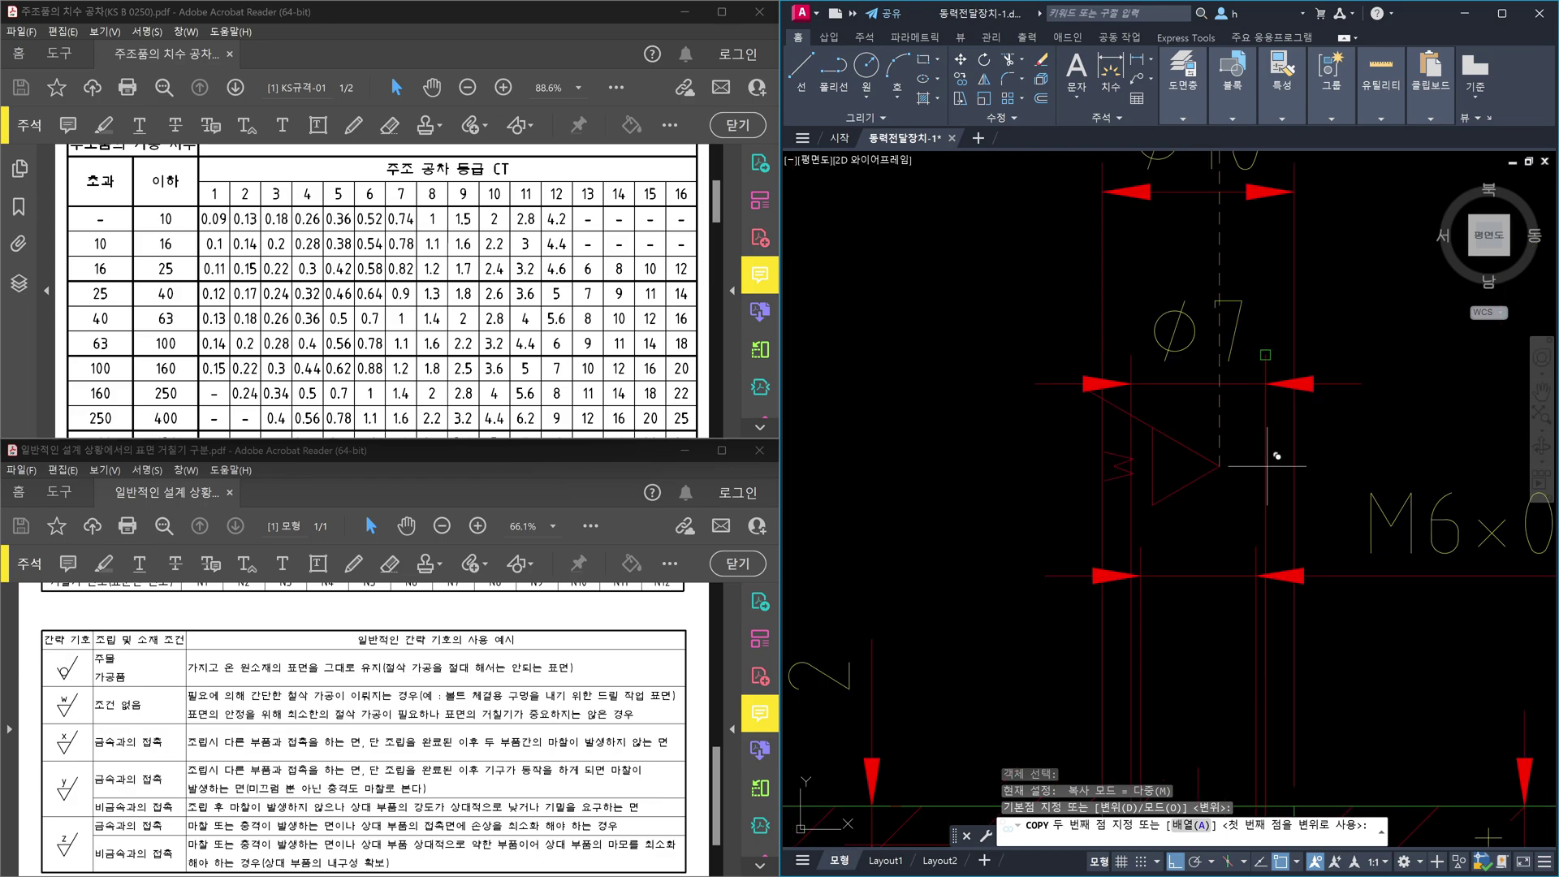
Step: Place the copied W roughness symbol with its tip on the extension line of the Ø7 dimension using the Nearest snap
text(nea)
key(space)
click(1266, 466)
key(Escape)
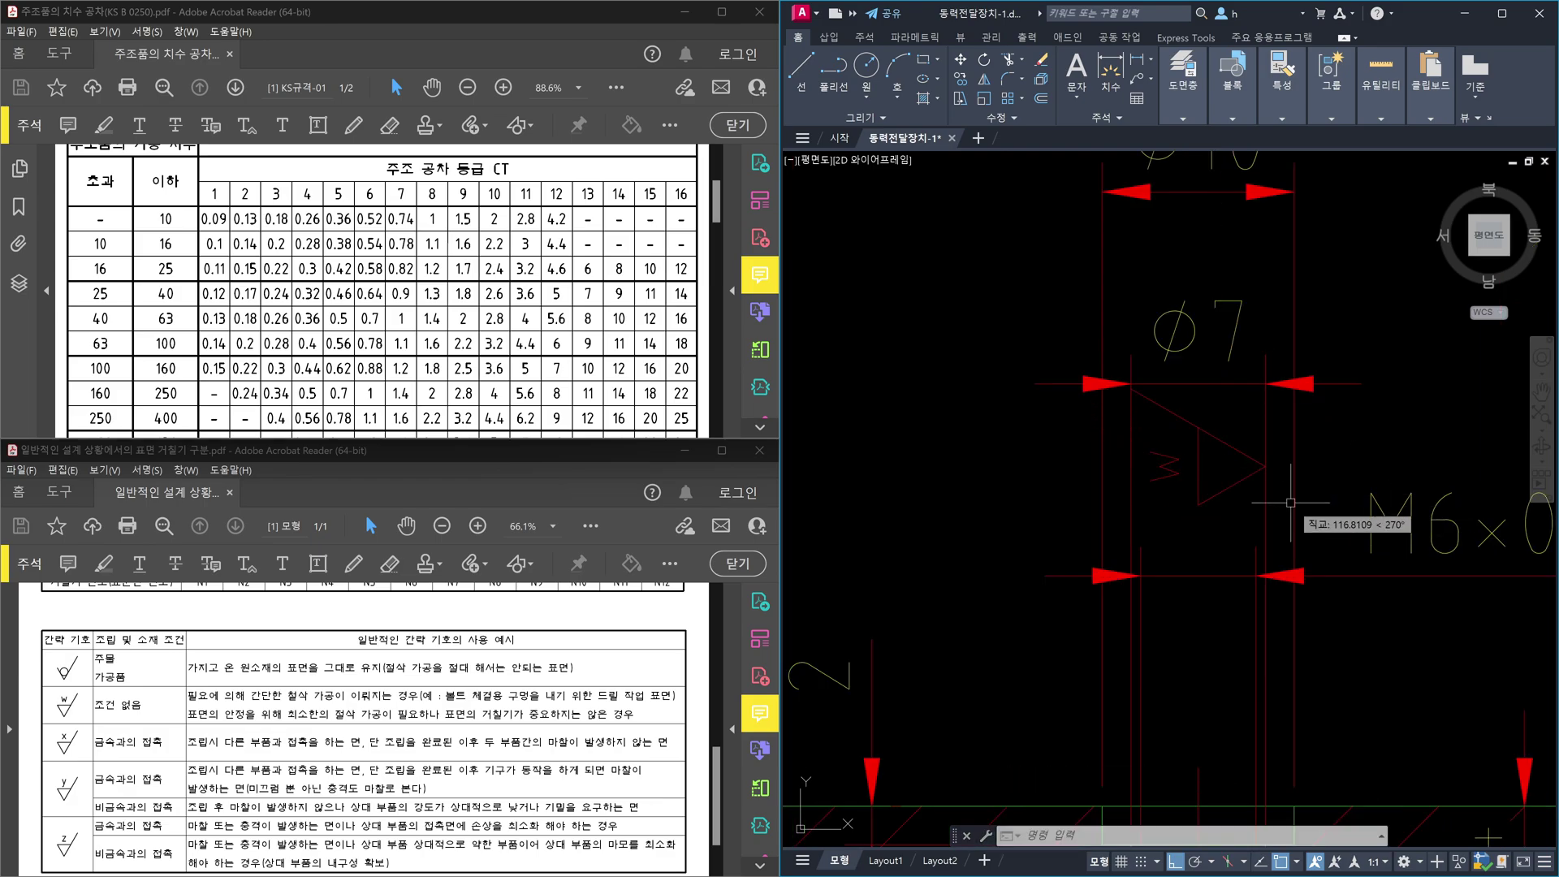
Step: Move the copied W roughness symbol about 1.18 units down along the Ø7 dimension's extension line
text(m)
key(space)
click(1233, 521)
click(1150, 382)
key(space)
click(964, 412)
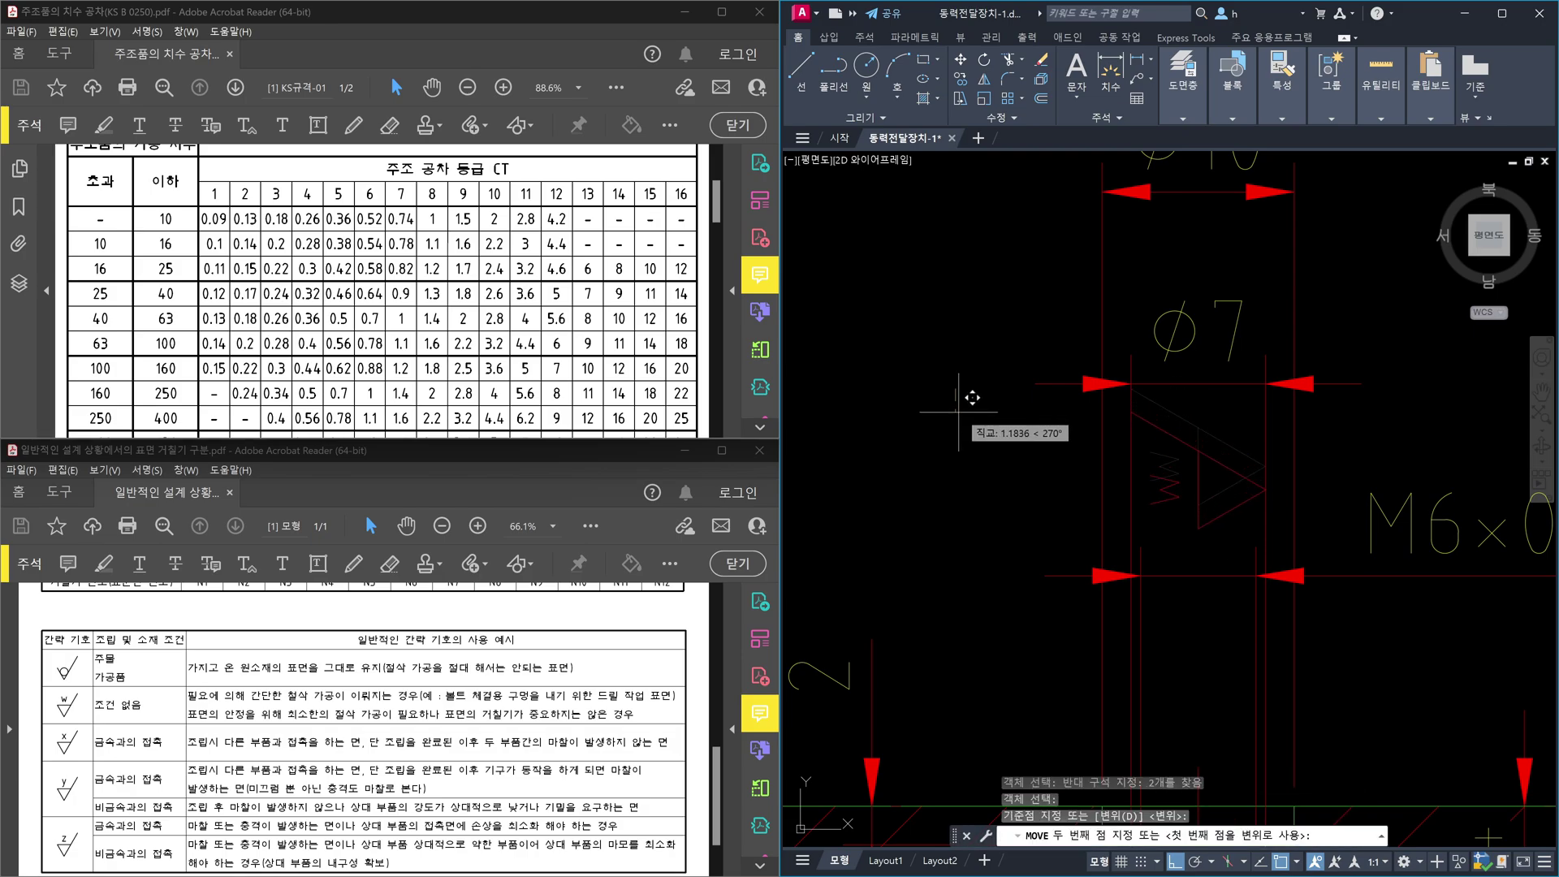
key(Escape)
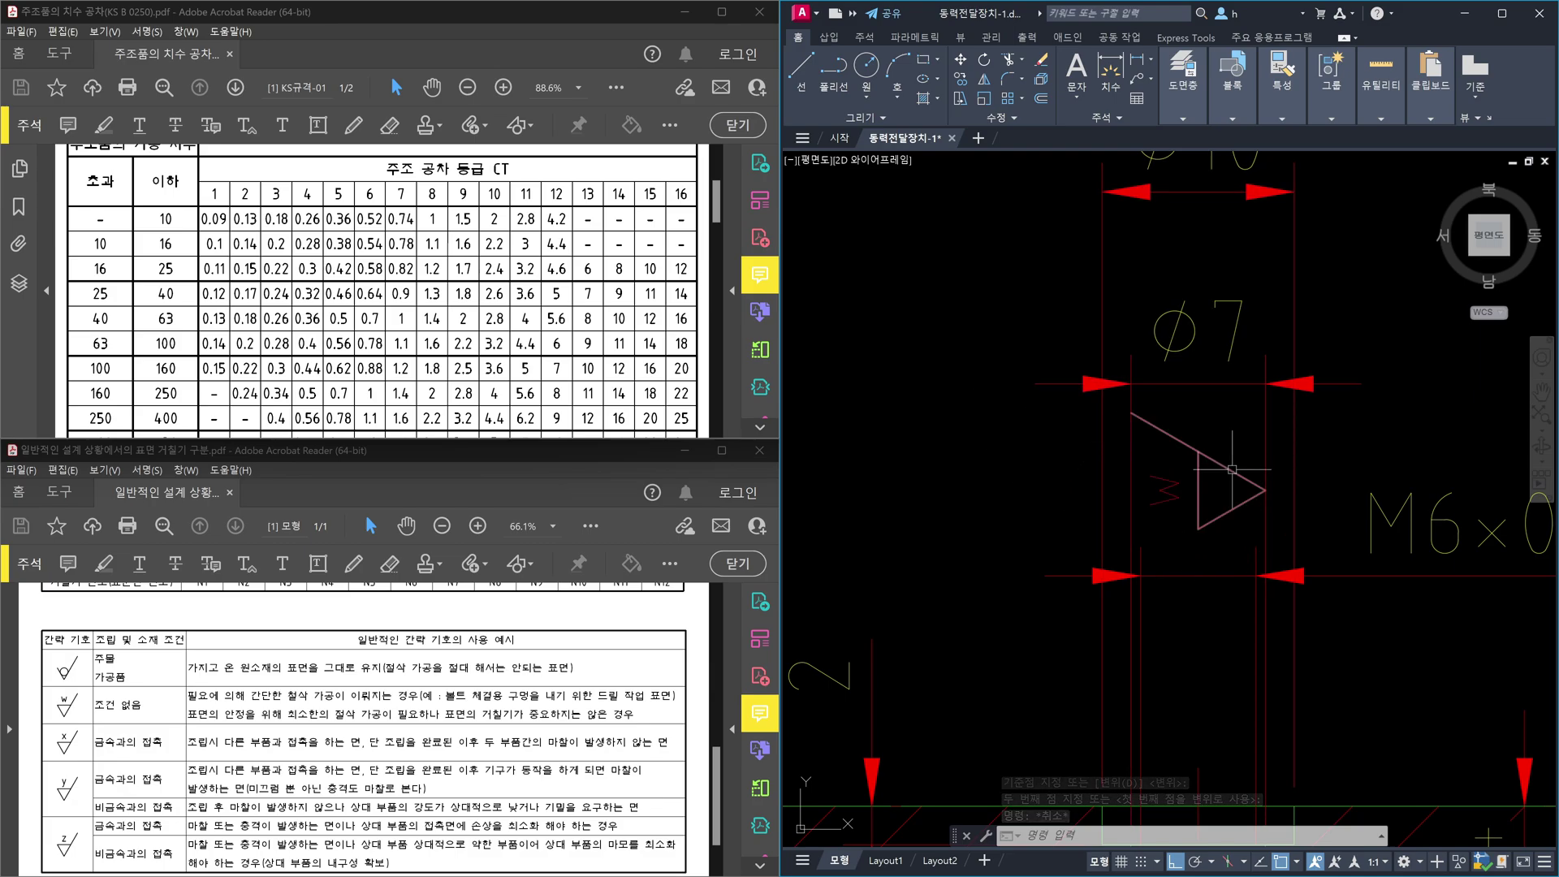
Step: Break the Ø7 dimension's extension lines where they meet the W roughness symbol with DIMBREAK
scroll(1114, 413, up, 4)
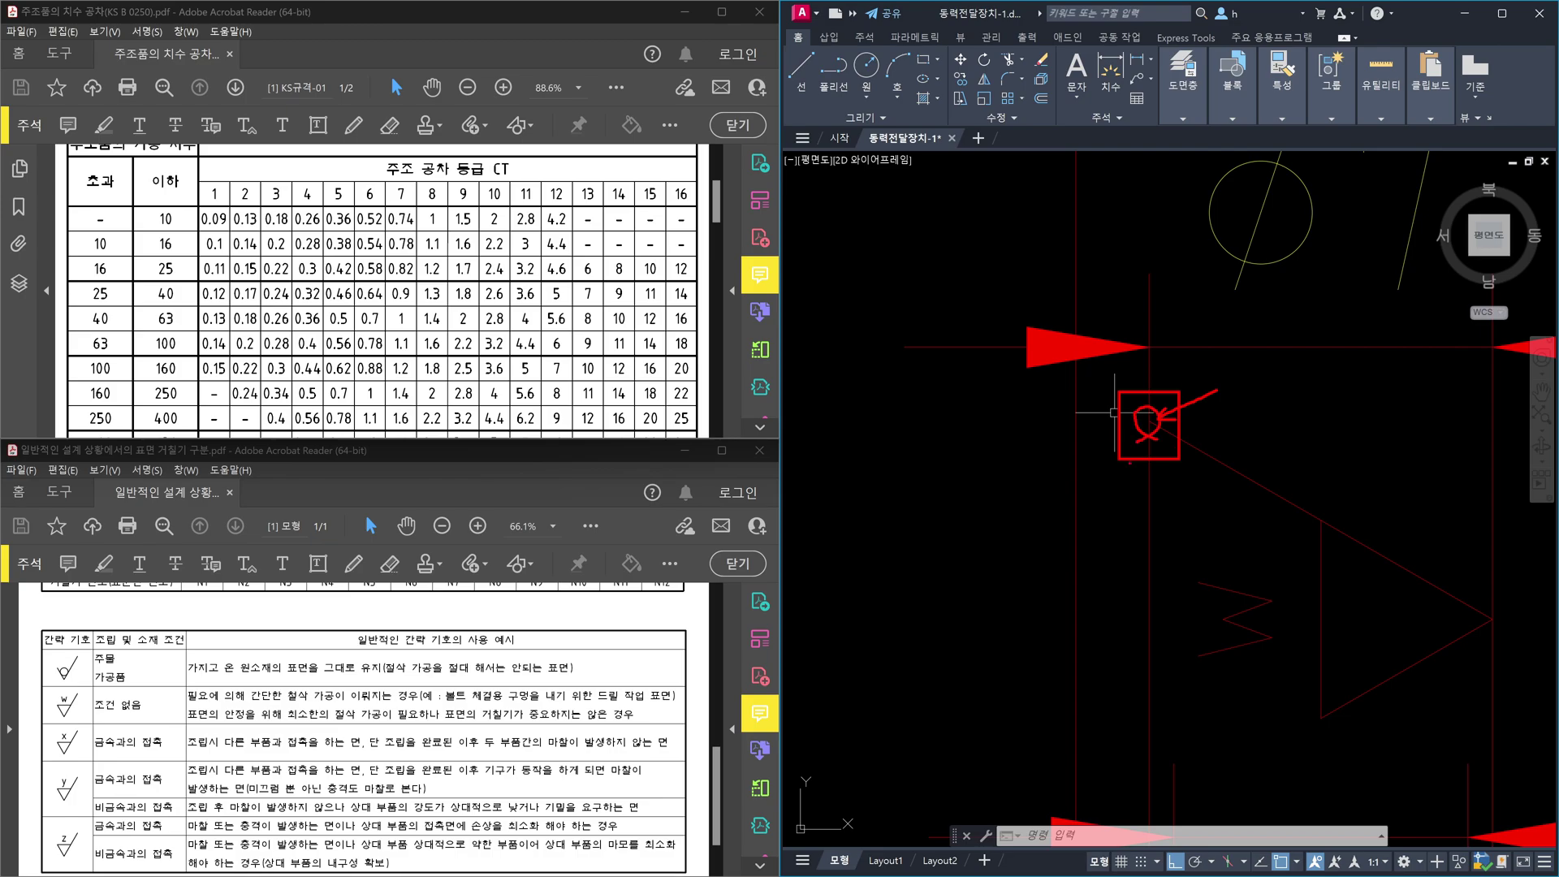
key(Escape)
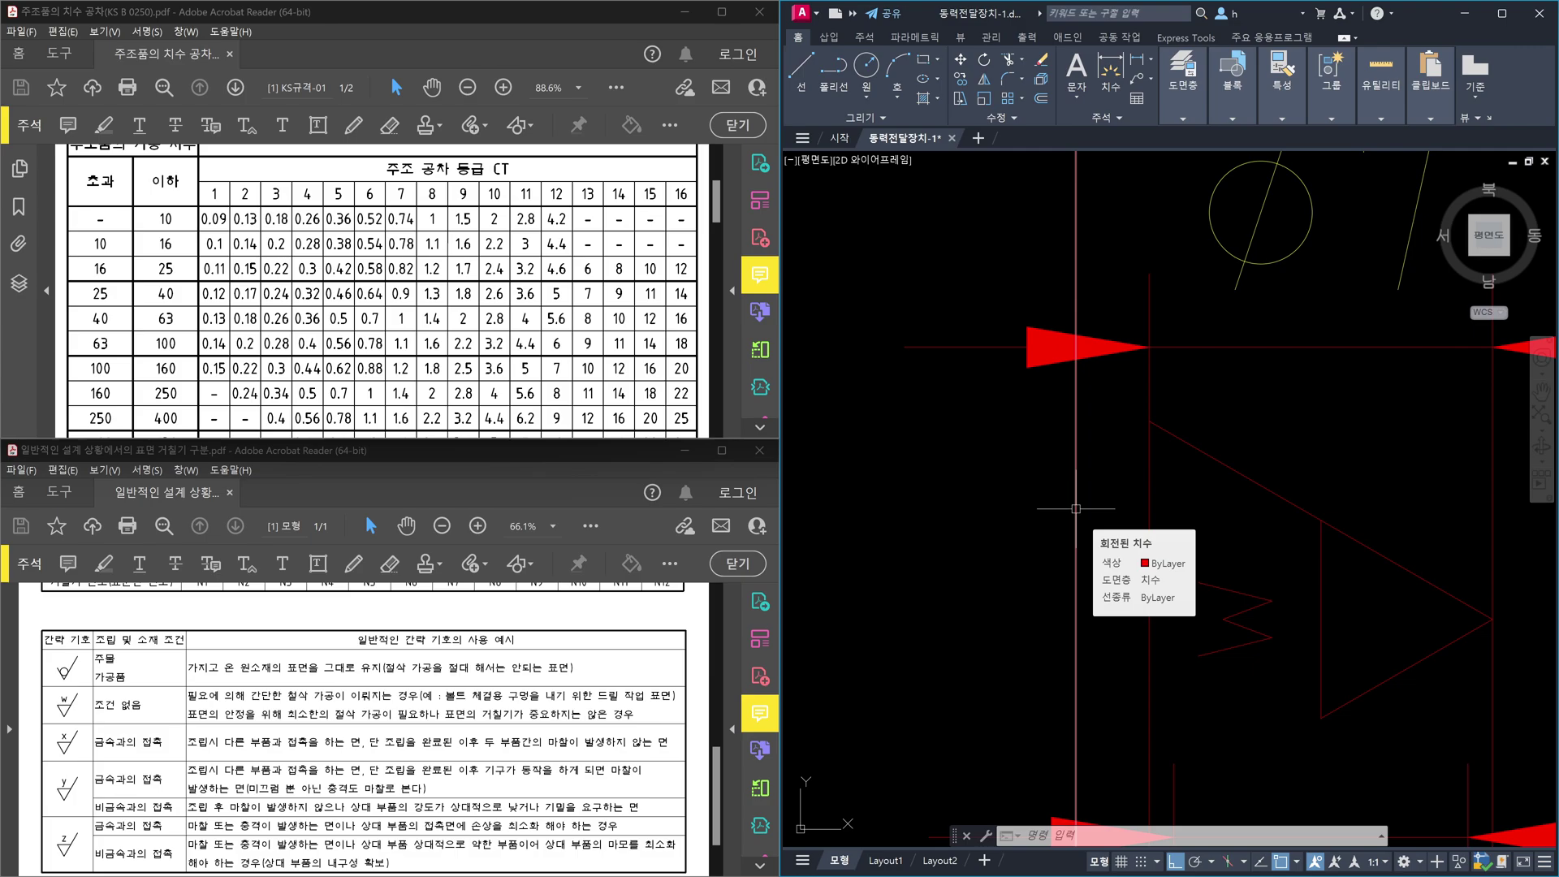
text(dimbrea)
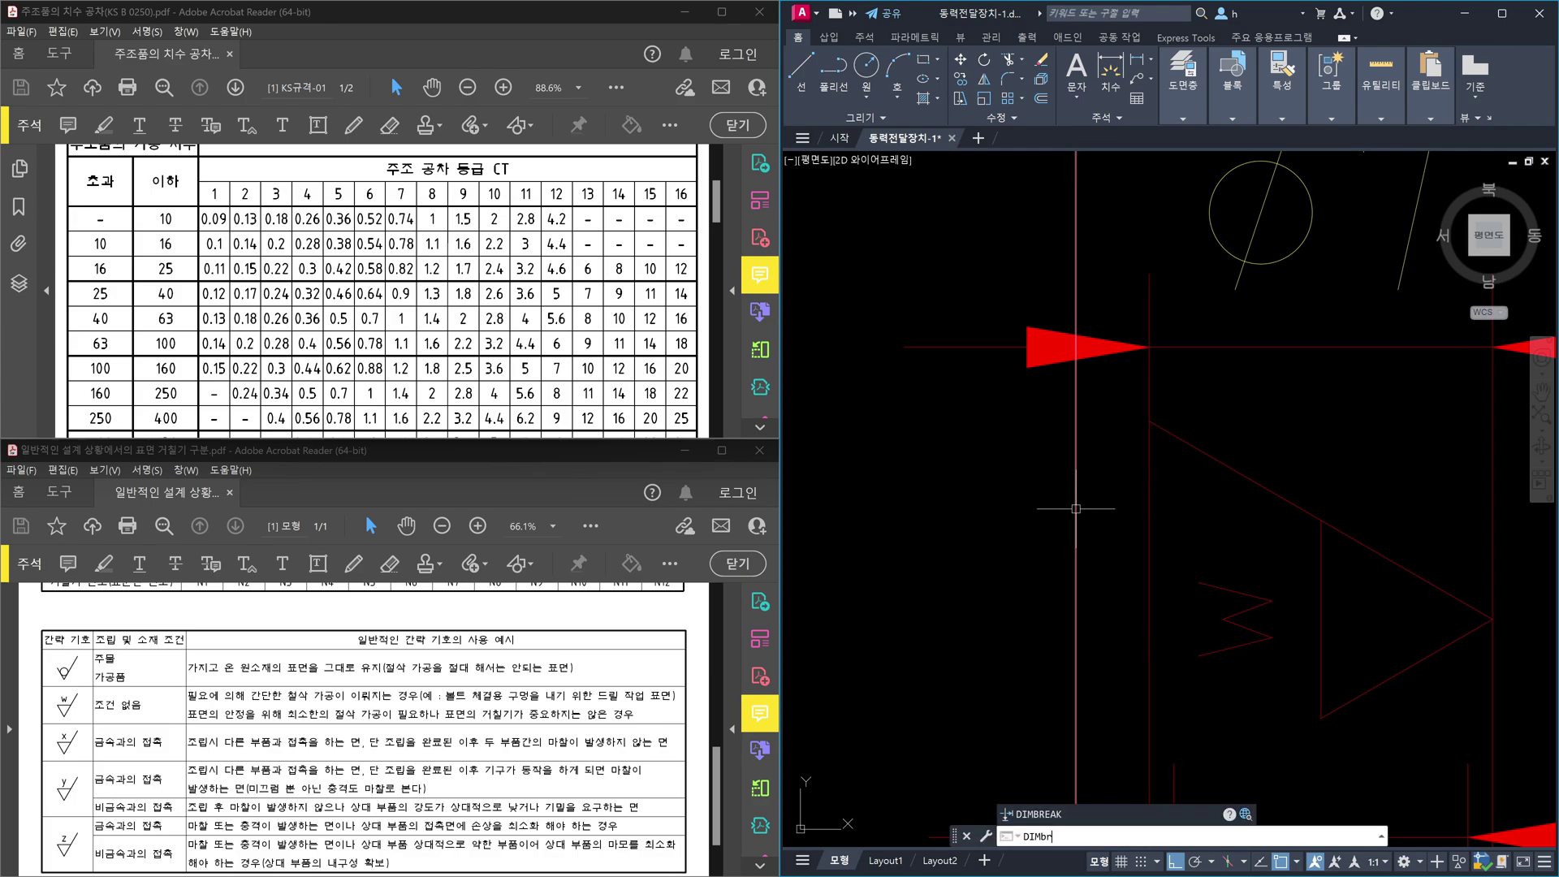
text(k)
key(Return)
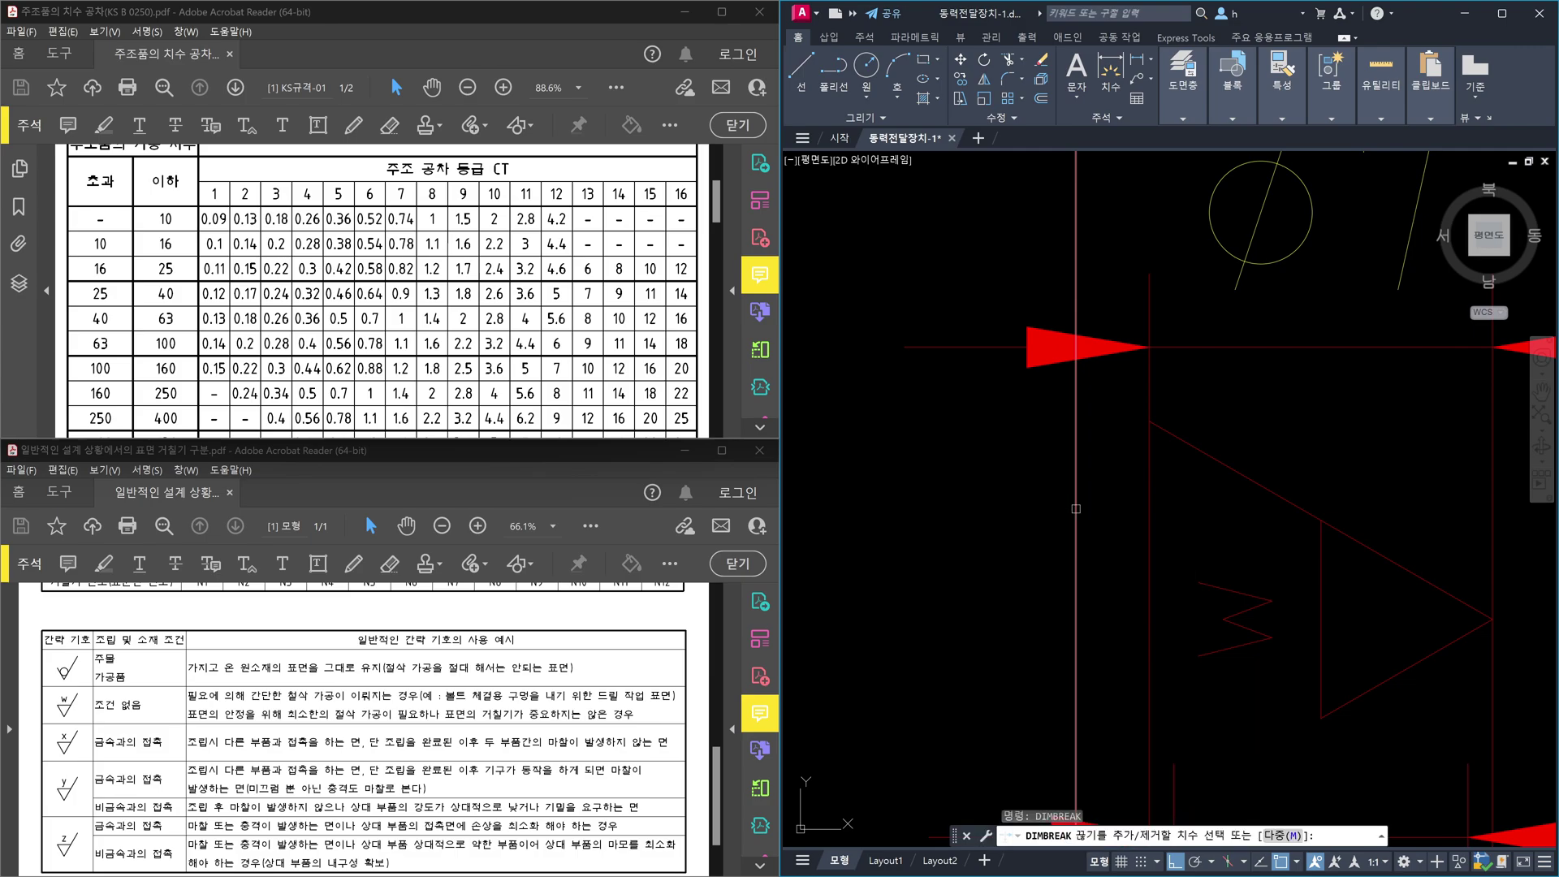
click(1148, 388)
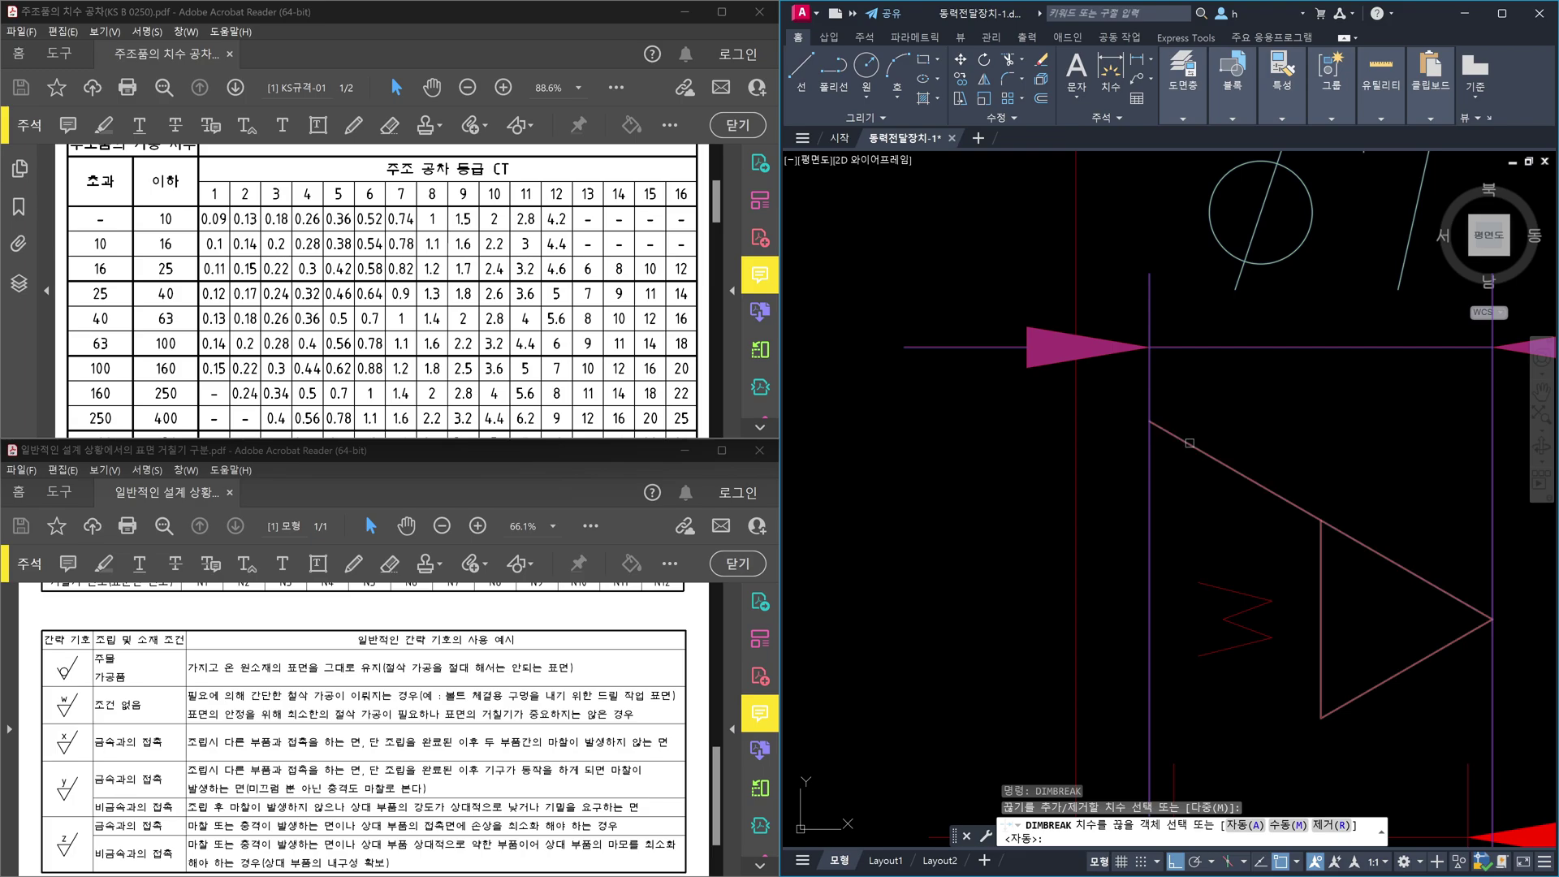
click(1190, 442)
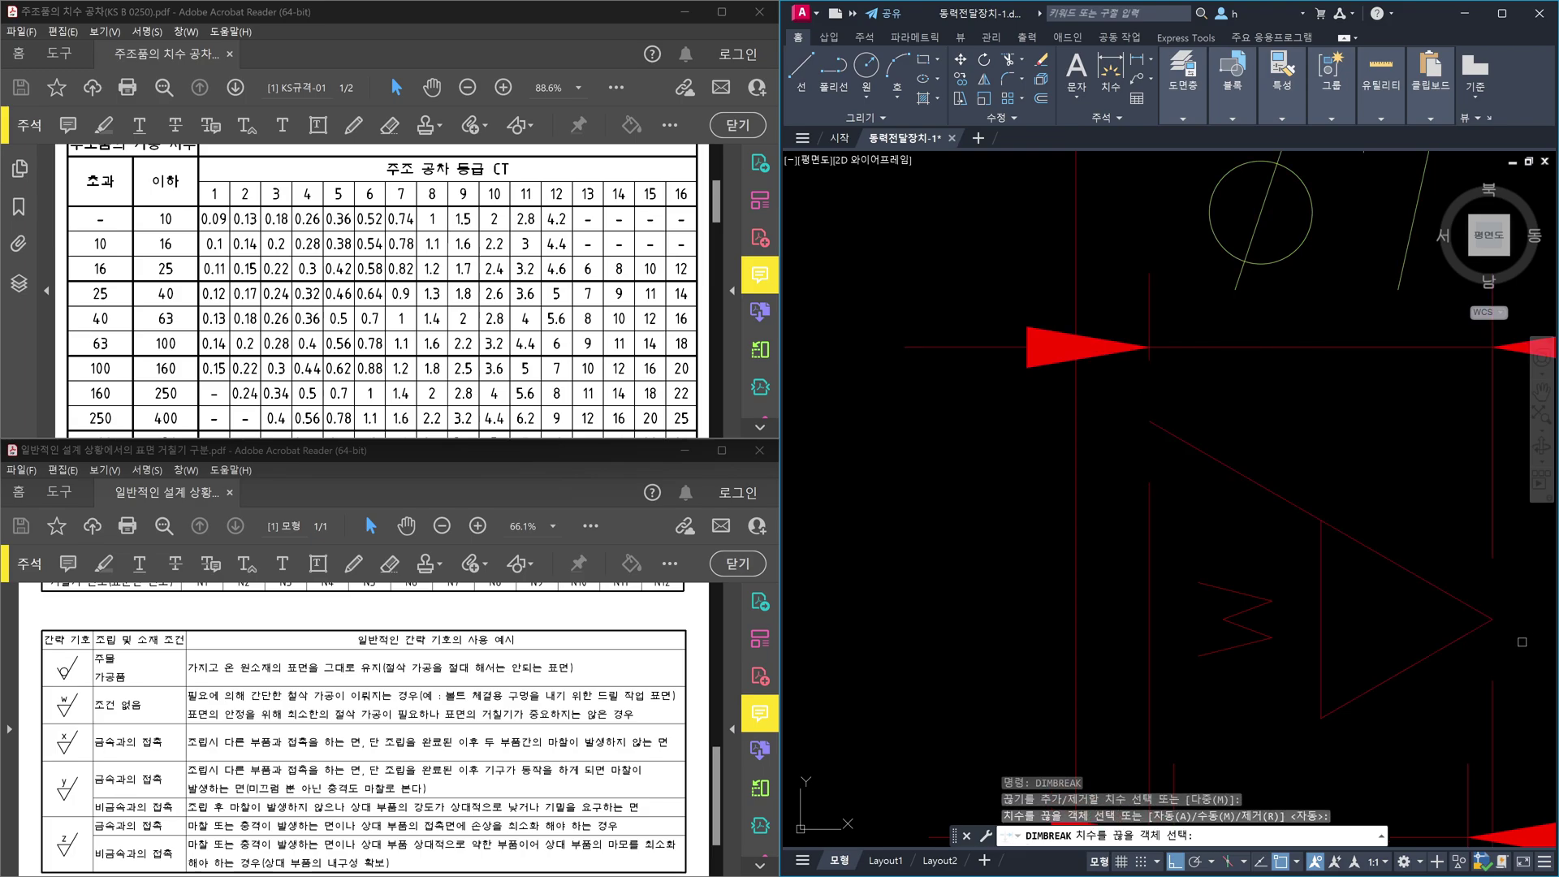
key(Return)
Step: Examine the W roughness symbol placed at the 4× Ø9 hole dimension in the side view
middle_drag(1517, 672, 1225, 585)
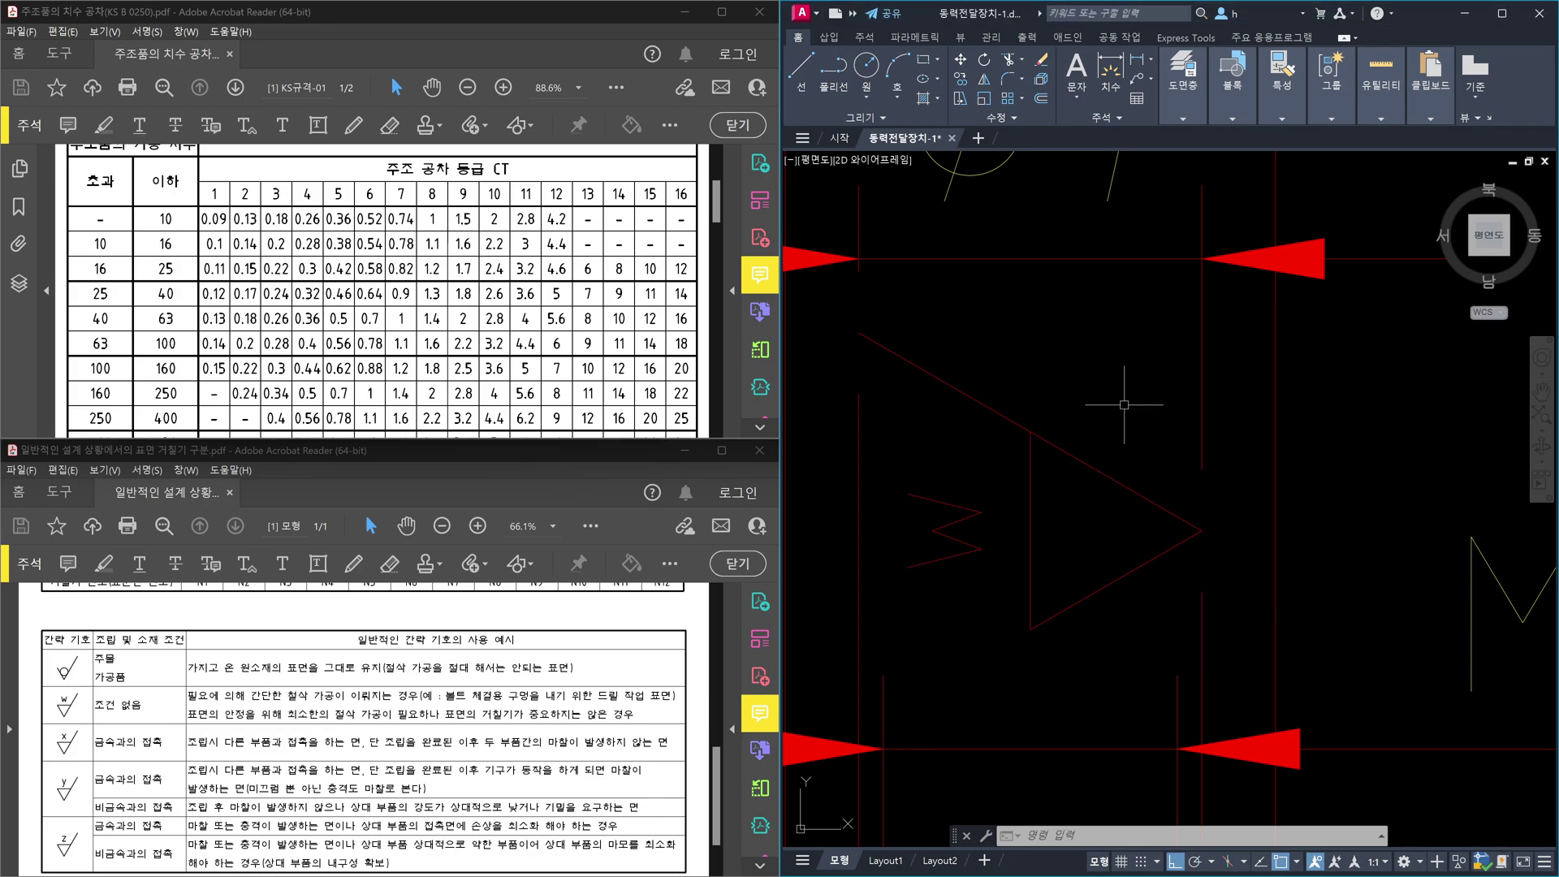
scroll(1138, 366, down, 6)
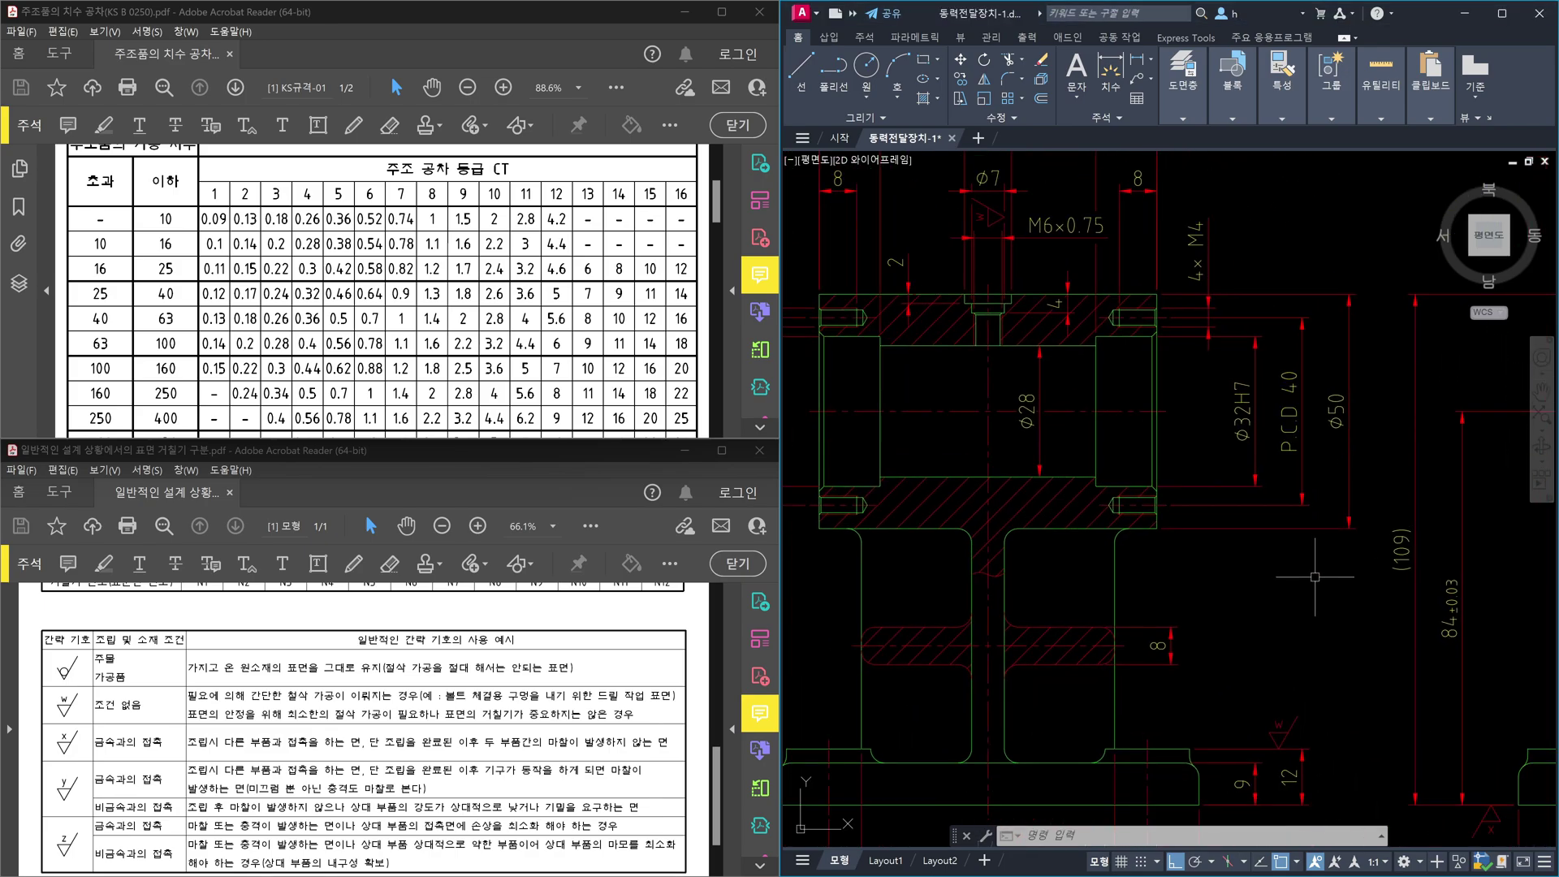
scroll(1250, 487, down, 2)
scroll(1235, 506, down, 2)
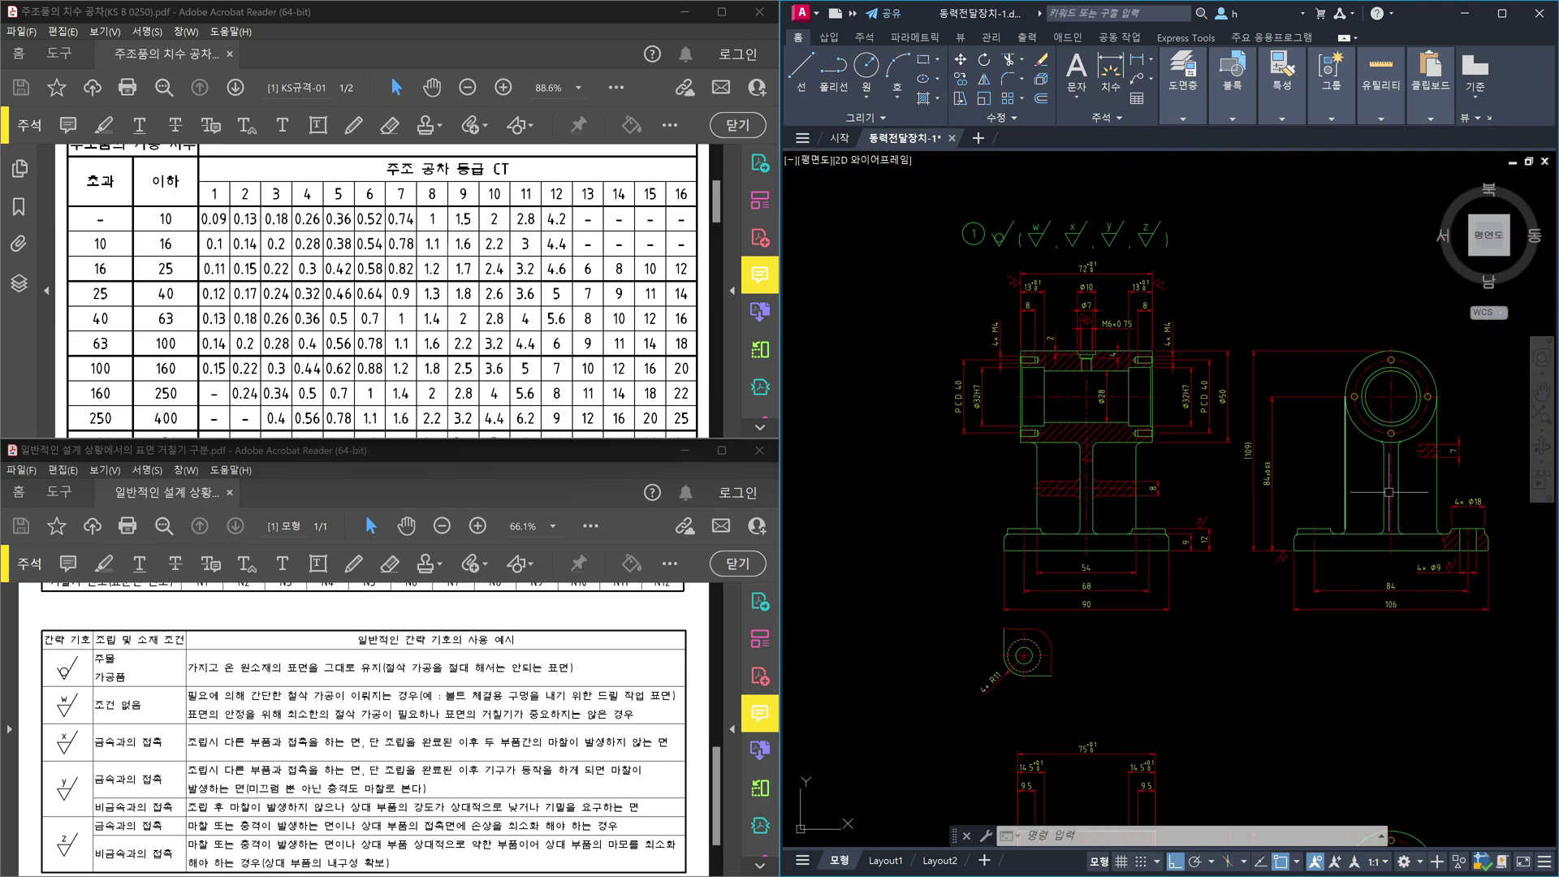
scroll(1381, 463, up, 2)
middle_drag(1312, 495, 1307, 542)
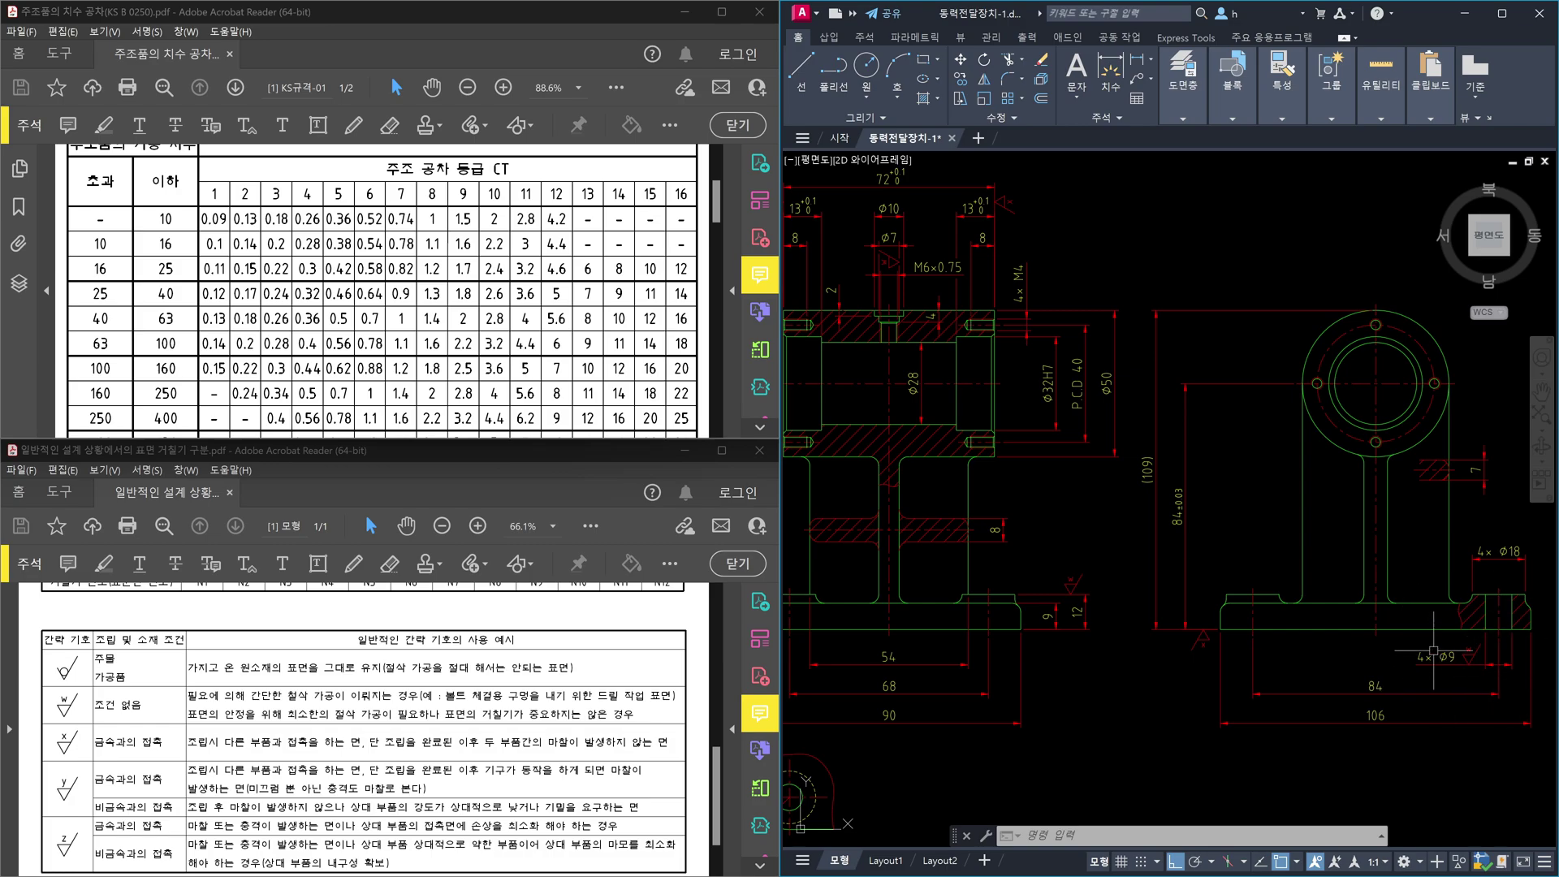
middle_drag(963, 349, 991, 384)
scroll(1462, 650, up, 4)
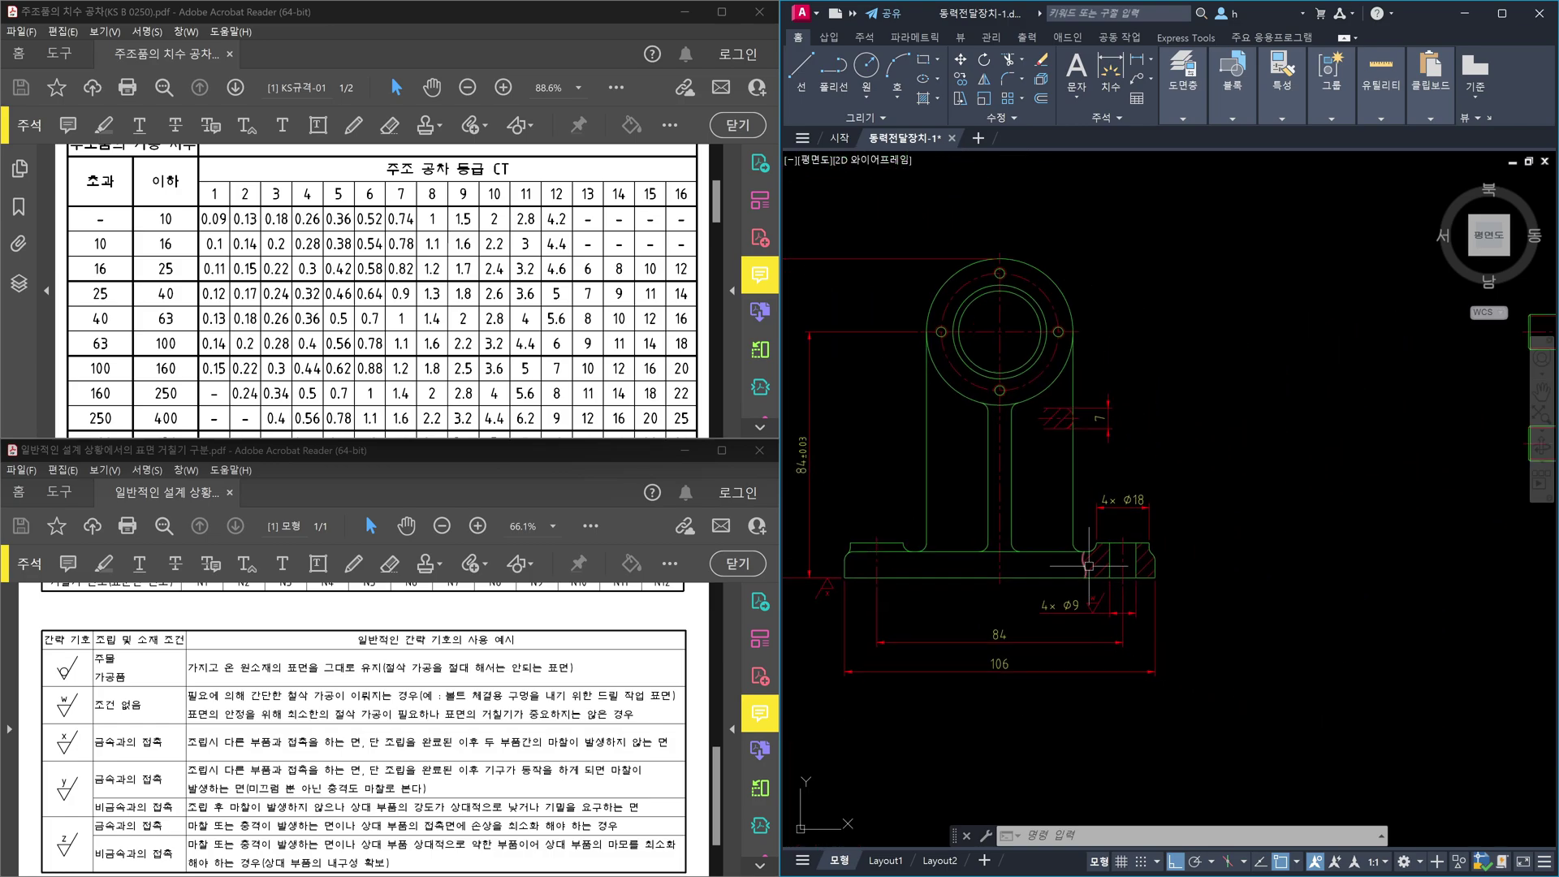
scroll(1229, 563, up, 2)
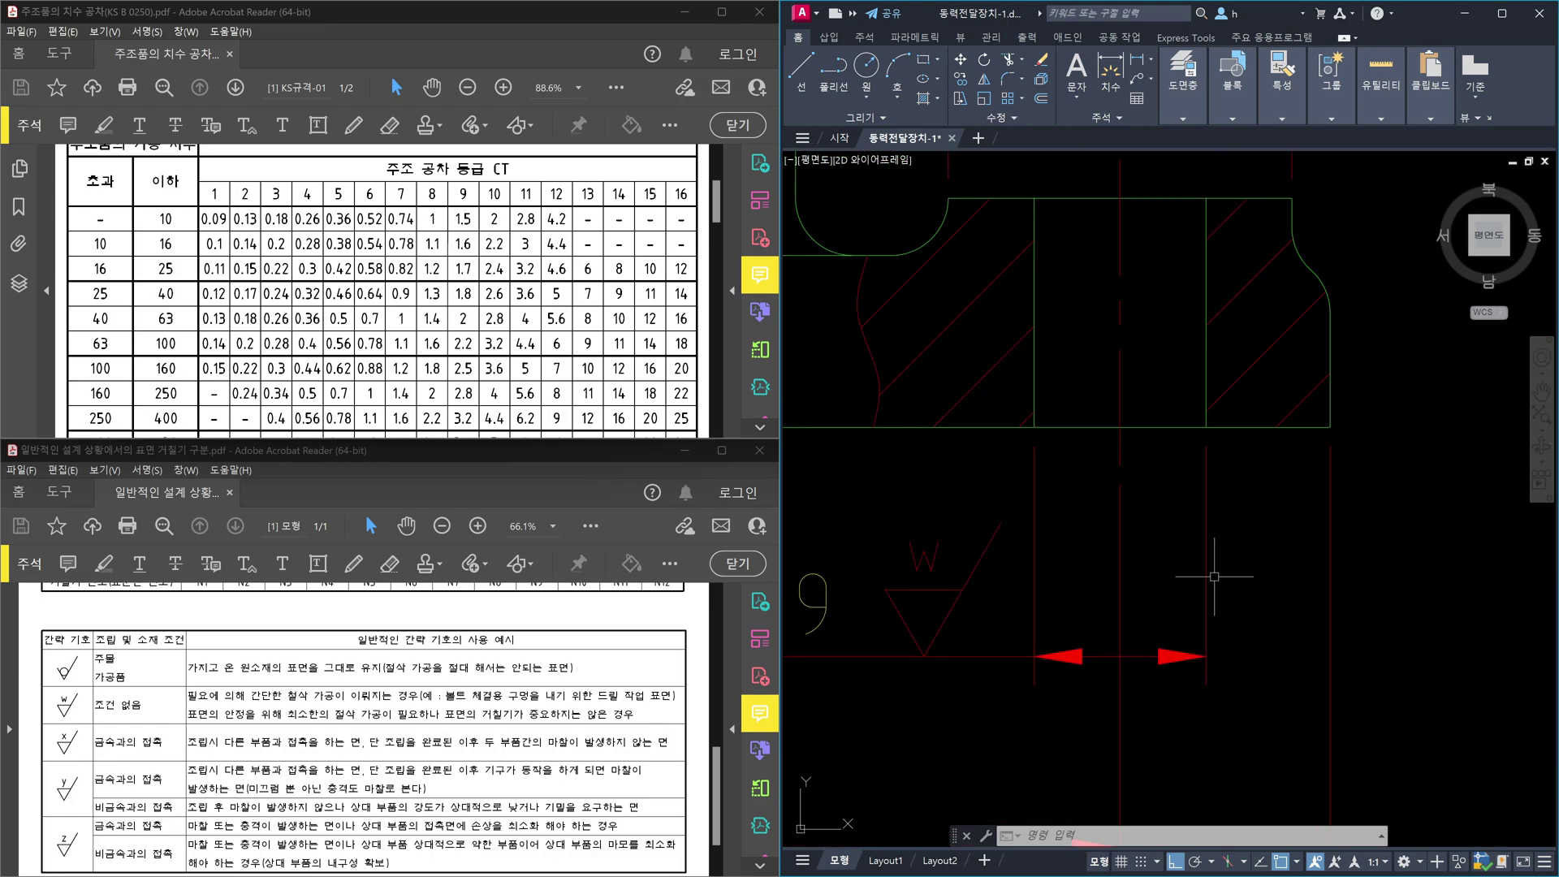
scroll(1133, 553, down, 5)
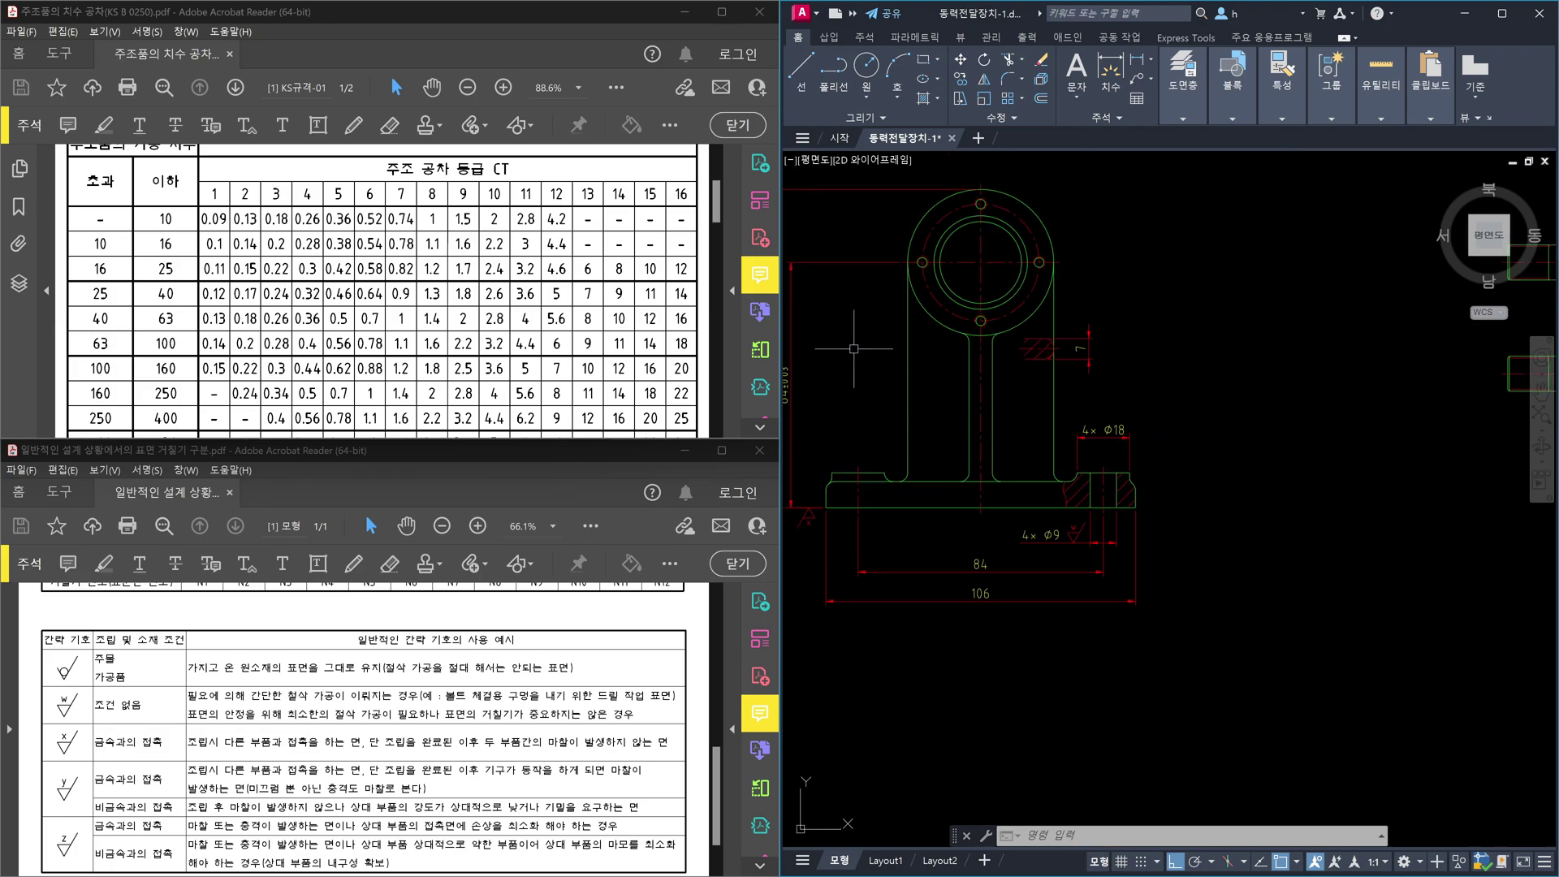
Step: Copy the rotated W roughness symbol from the Ø7 dimension onto the right extension line of the 4× Ø9 dimension, using the Nearest snap
scroll(1229, 565, up, 2)
scroll(845, 342, up, 4)
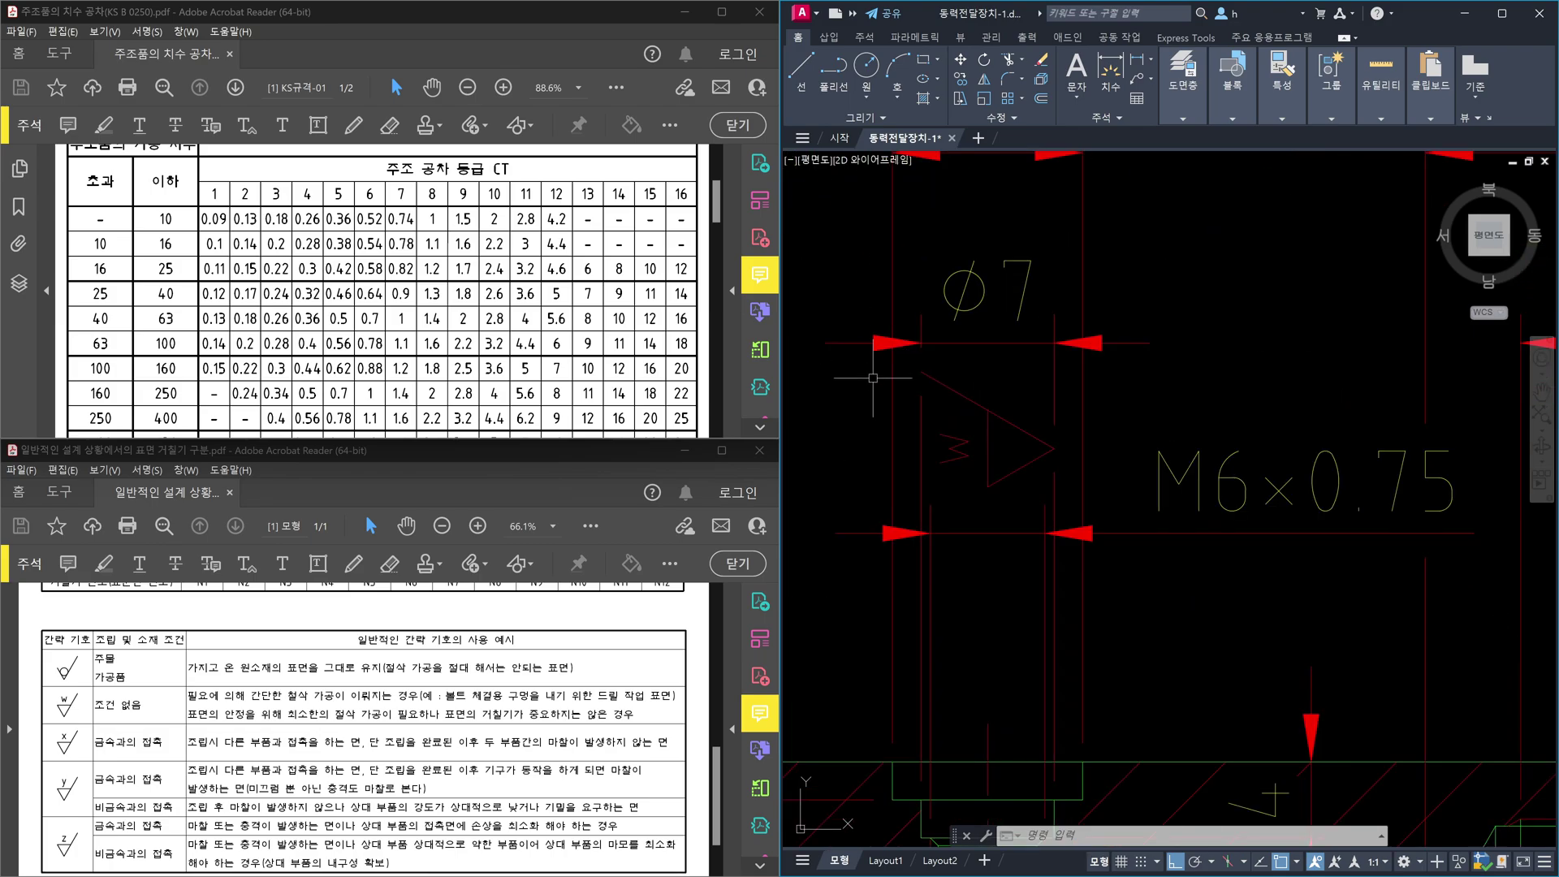
text(co)
key(Return)
click(848, 351)
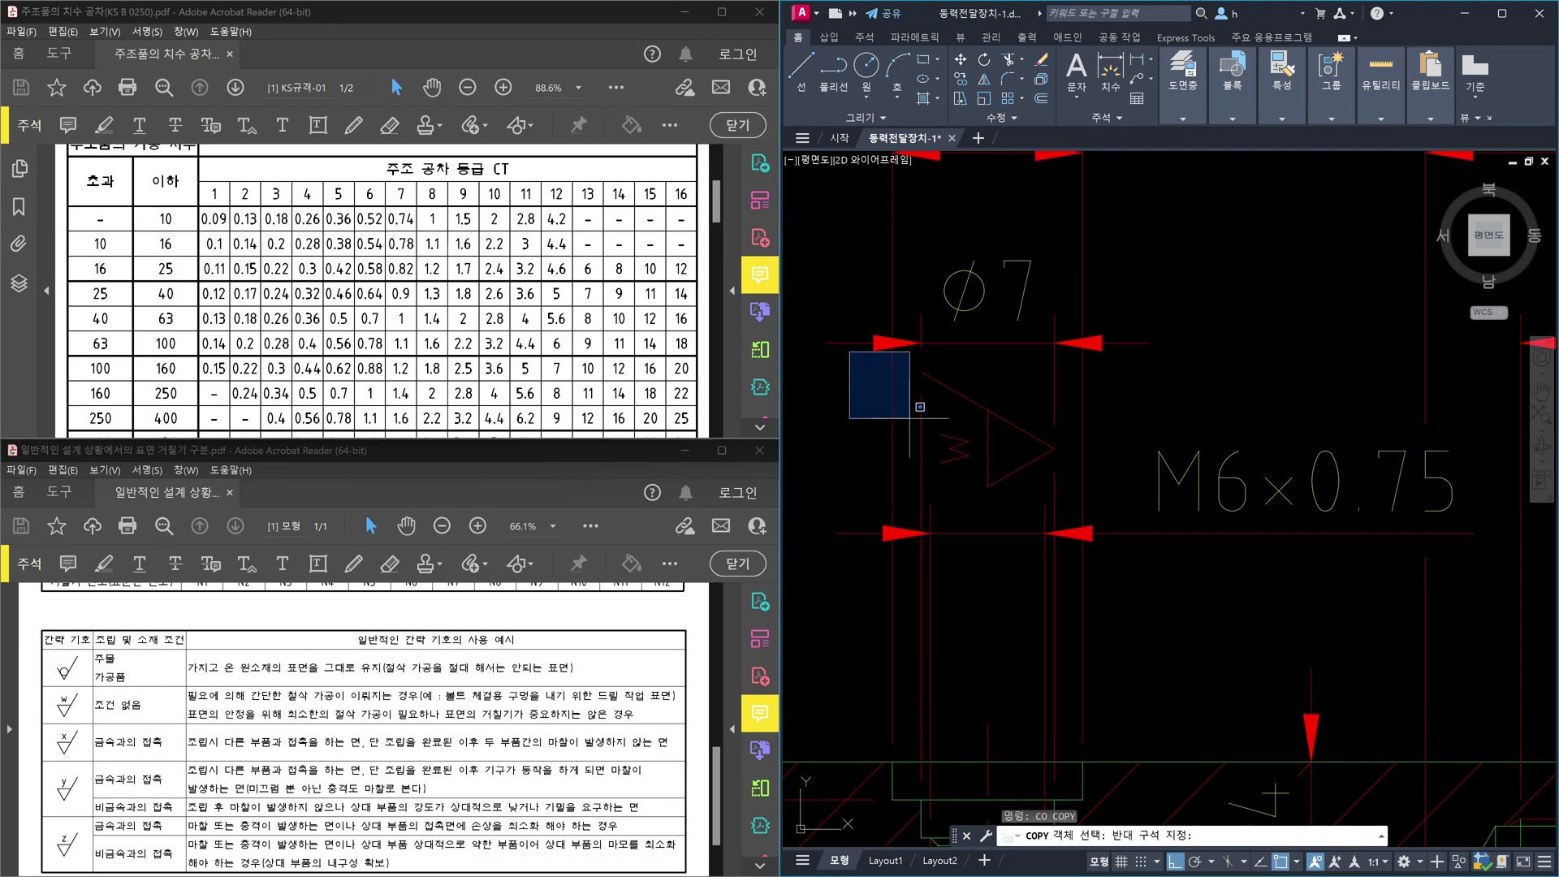
click(1167, 578)
key(Return)
click(1052, 448)
scroll(1053, 448, down, 5)
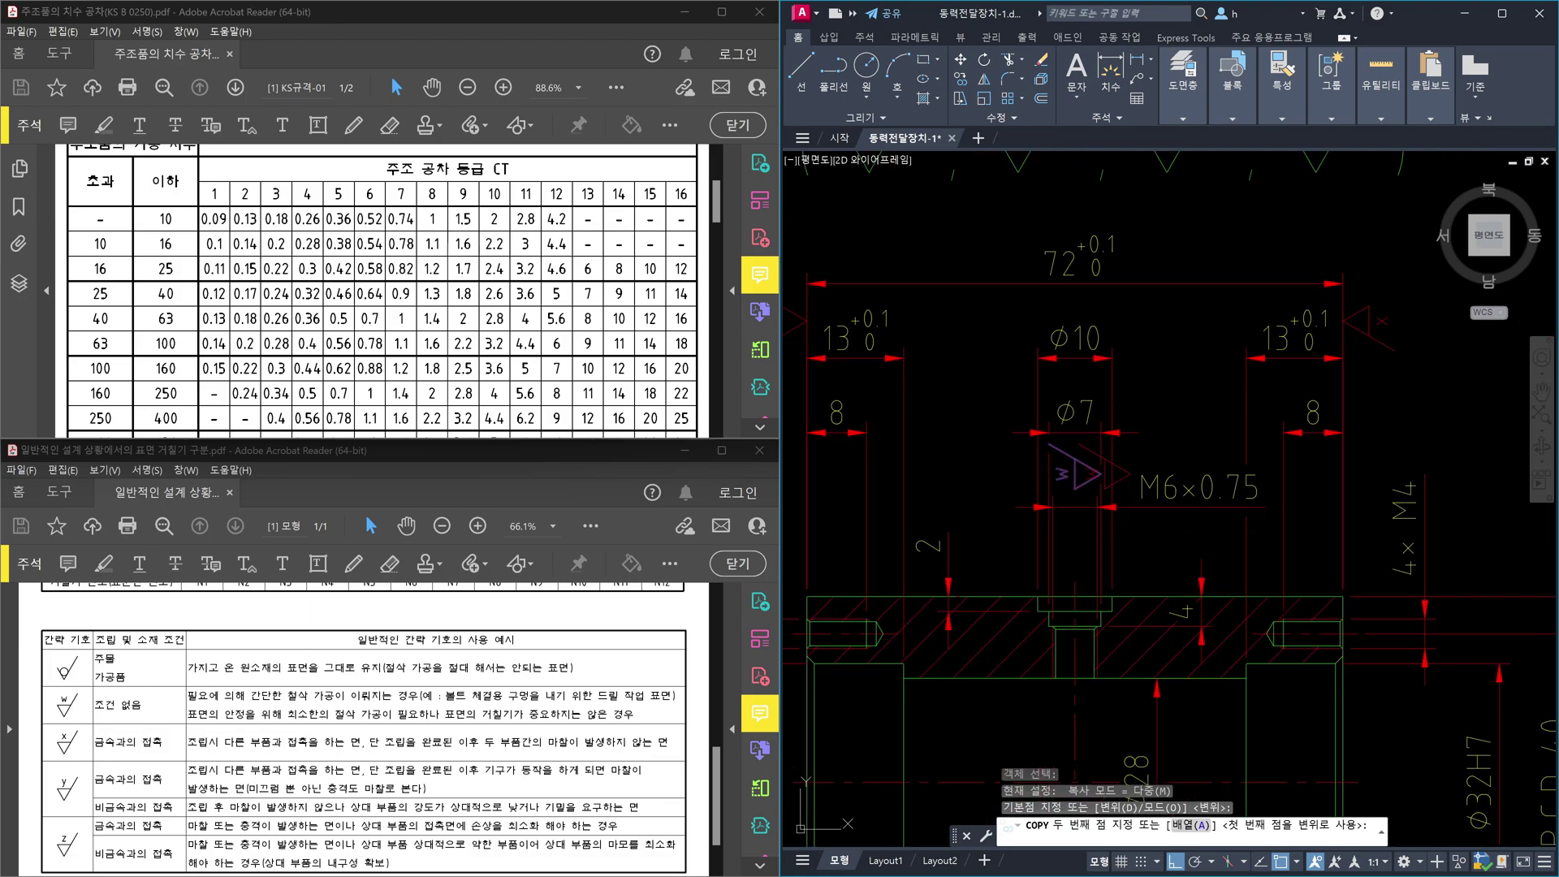
scroll(1138, 625, up, 3)
scroll(1096, 637, up, 2)
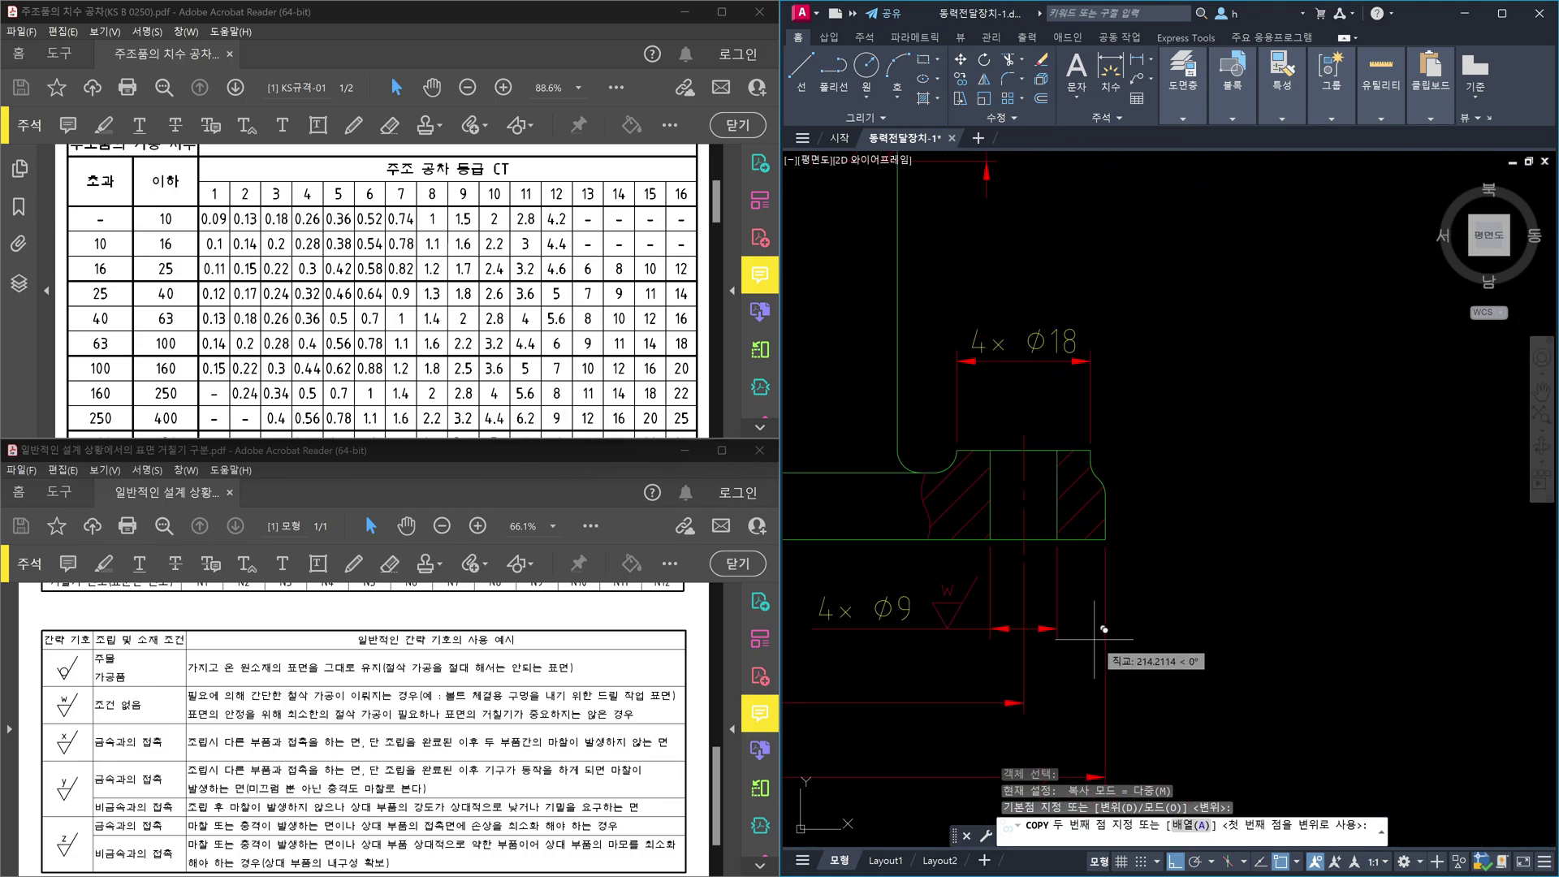
text(nea)
key(Return)
scroll(1104, 630, up, 4)
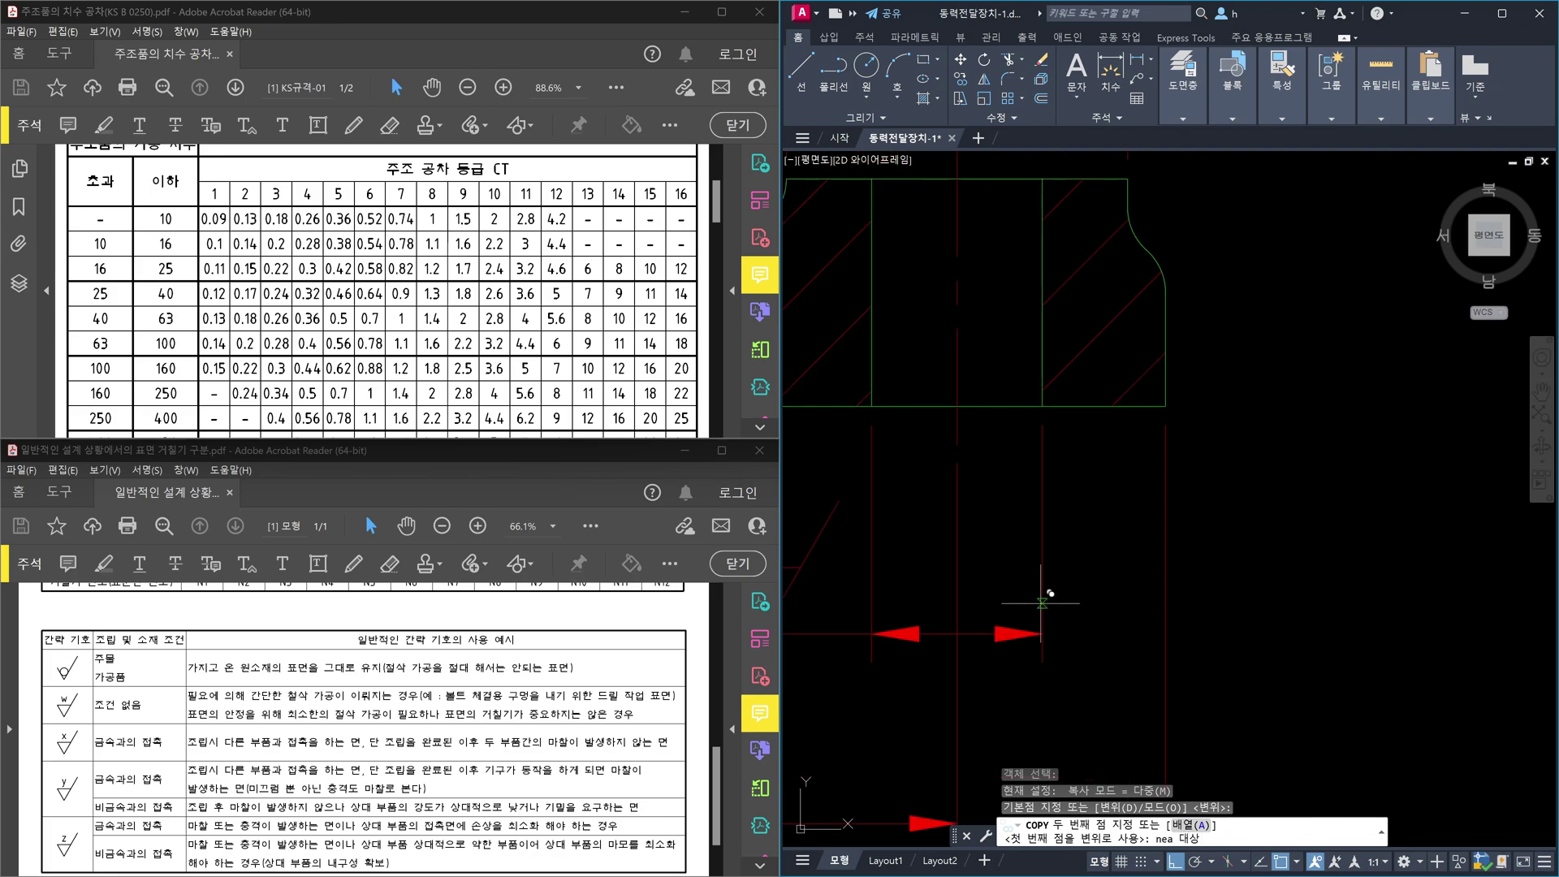
click(1043, 569)
key(Escape)
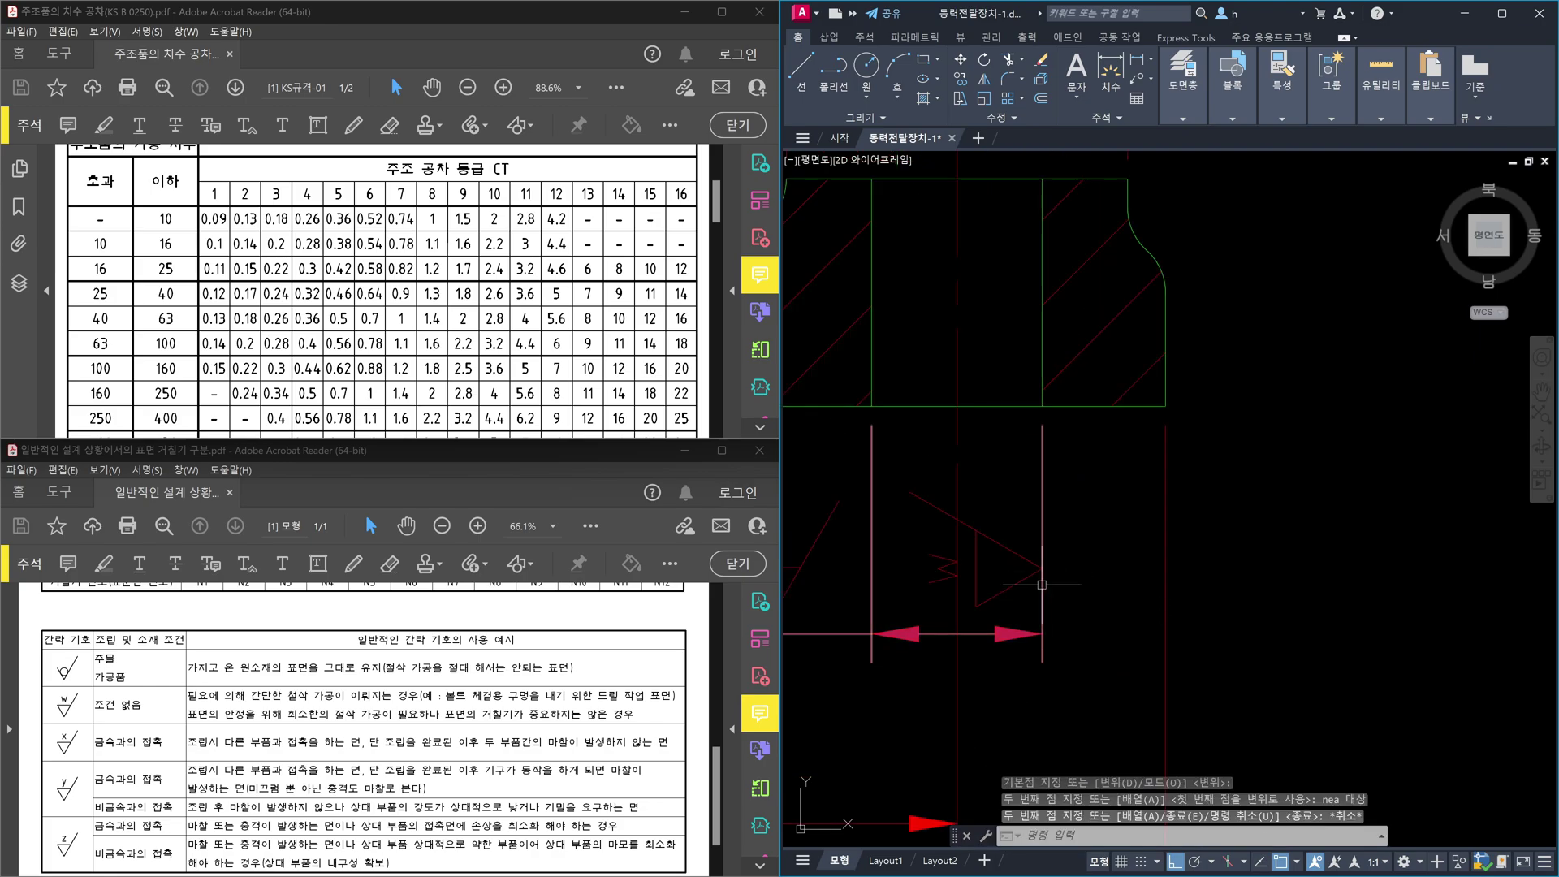
Step: Draw a vertical line across the gap in the Ø7 dimension's right extension line, between its broken ends
scroll(1100, 592, up, 3)
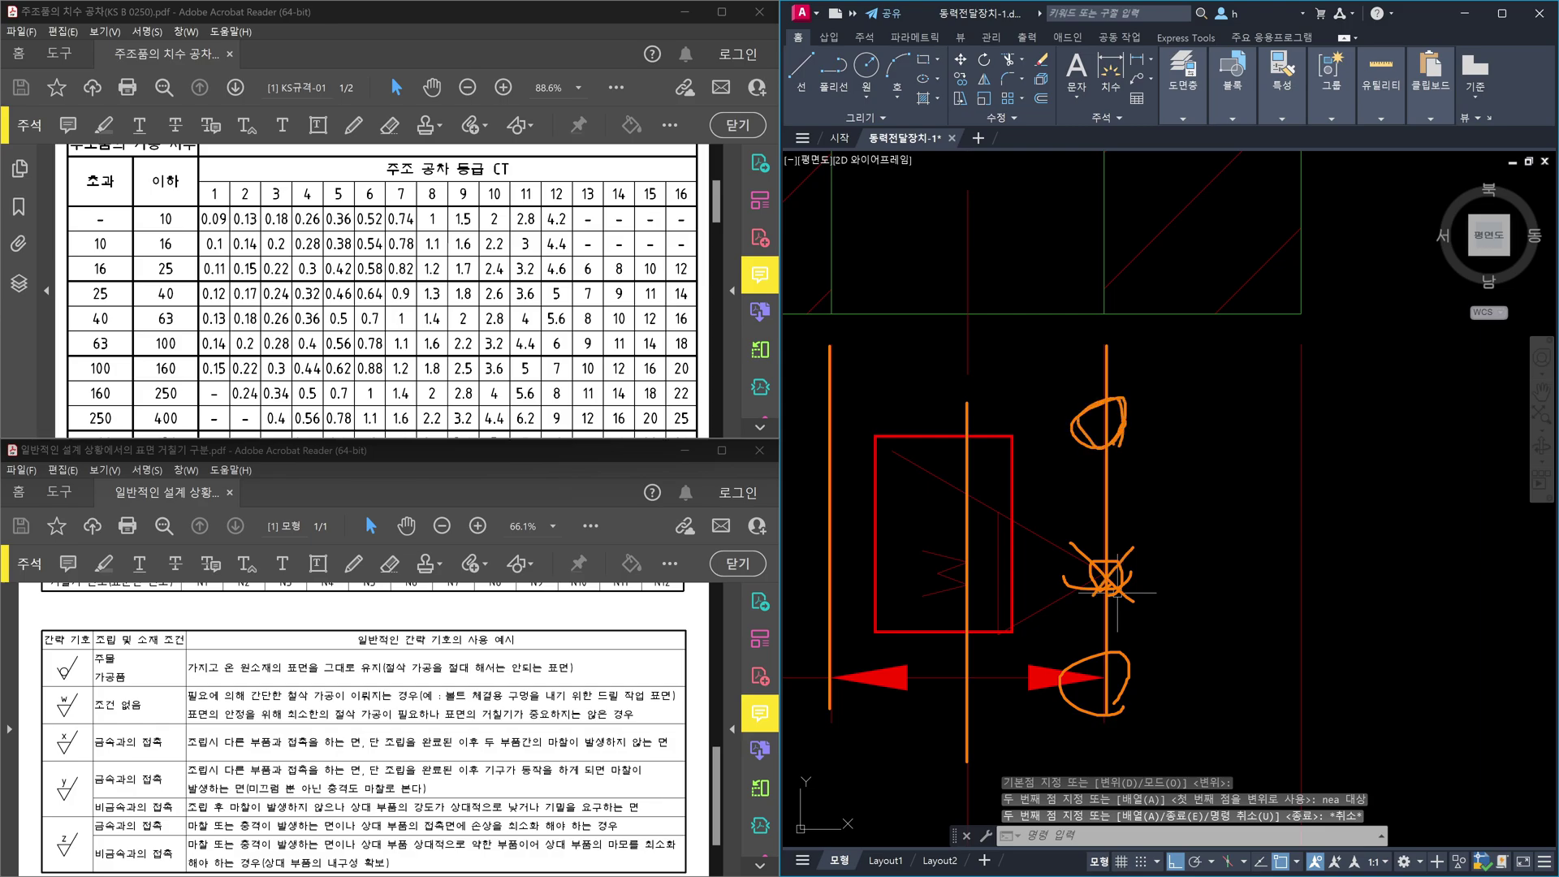
scroll(1174, 512, down, 8)
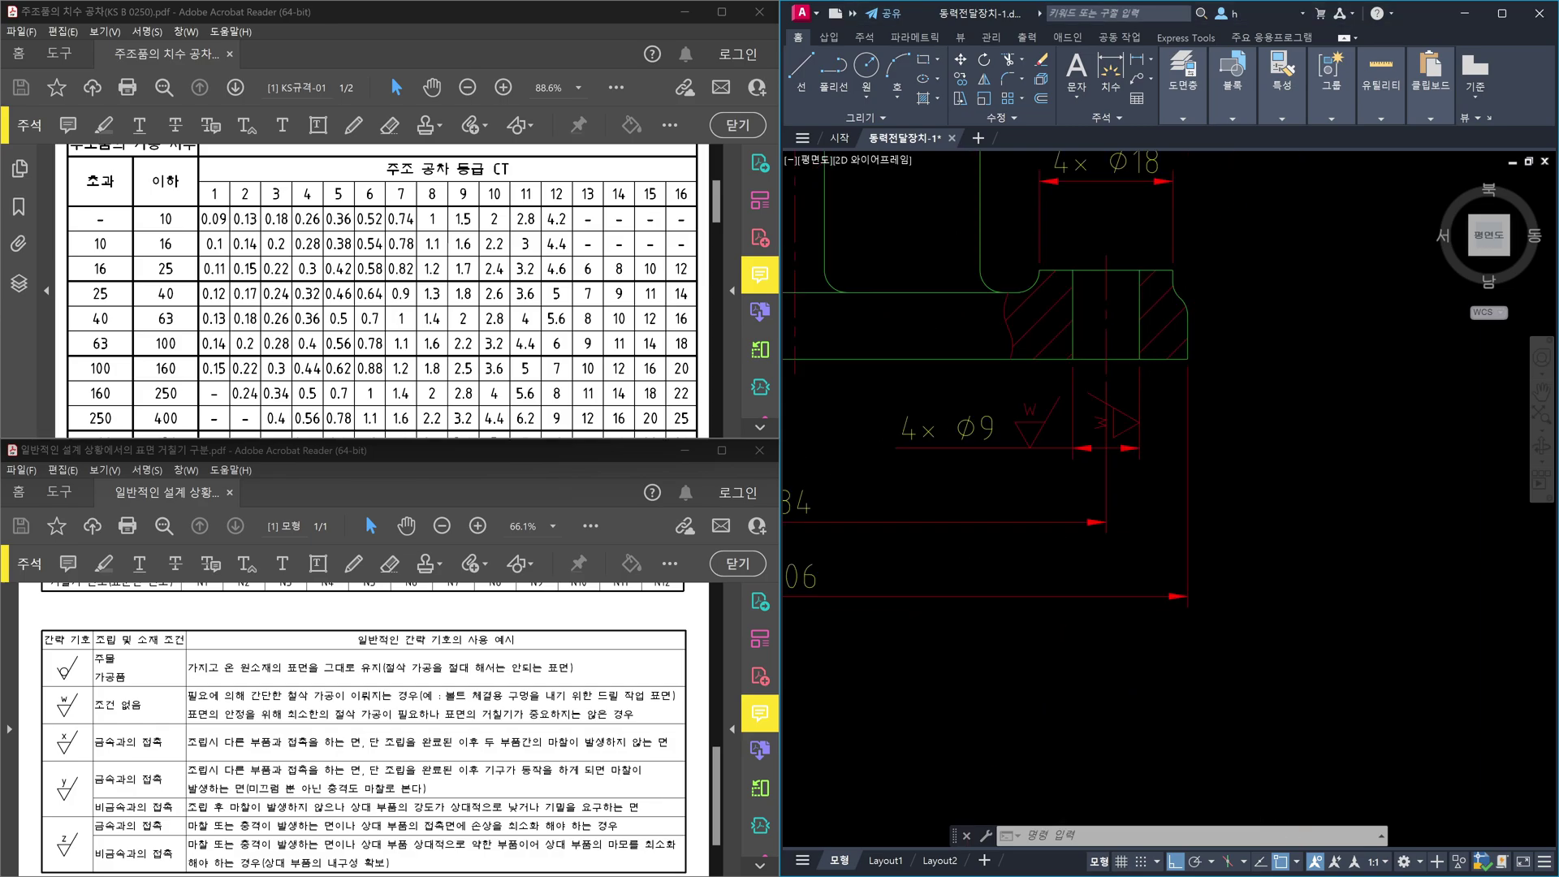
scroll(935, 398, up, 8)
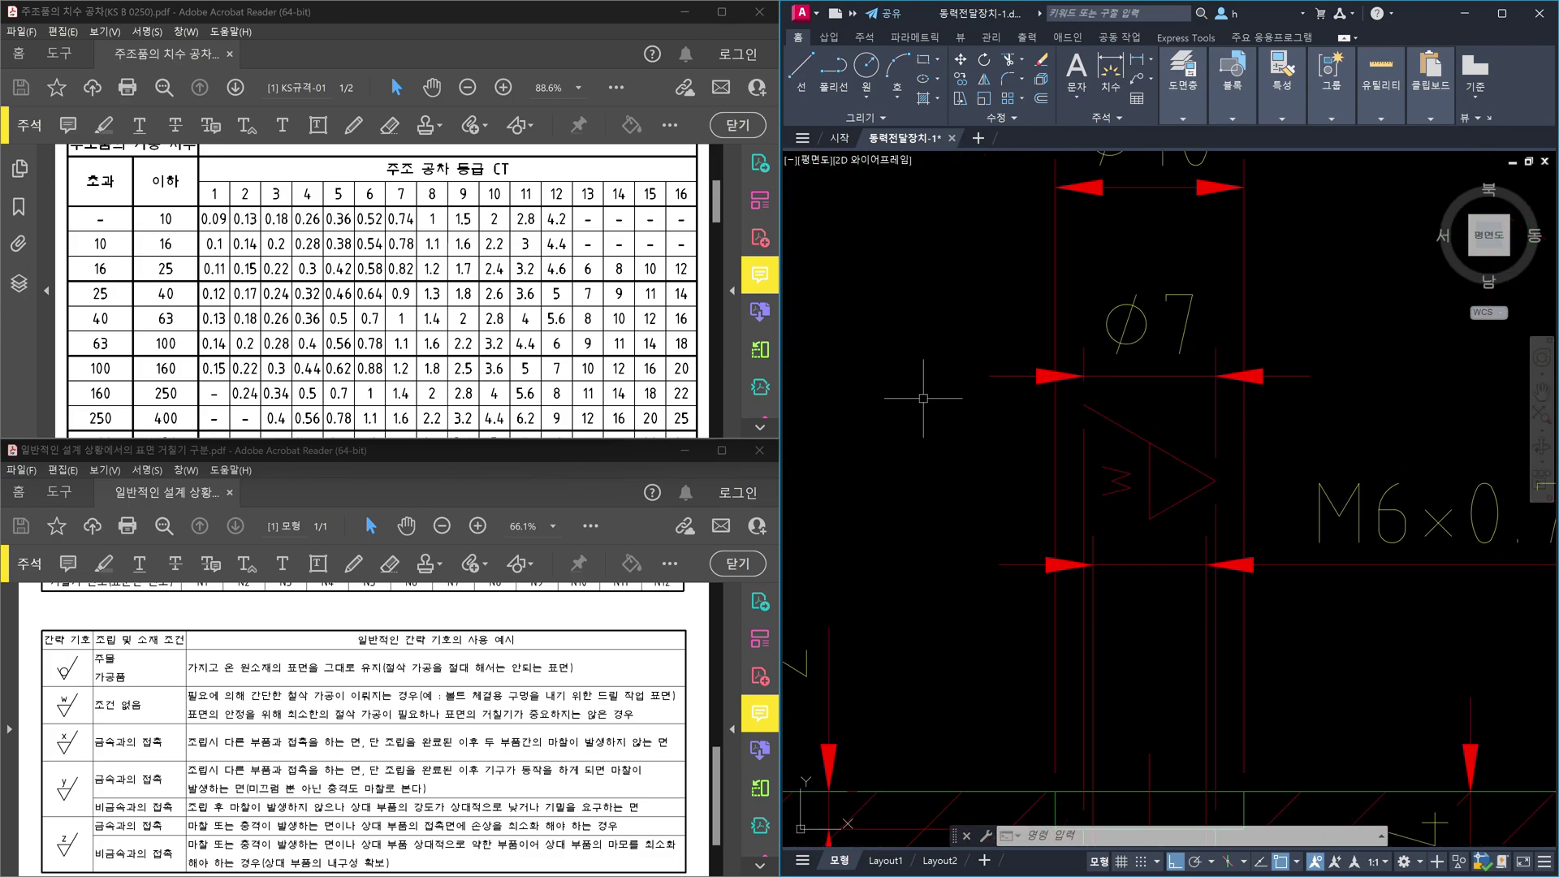
scroll(1200, 499, up, 2)
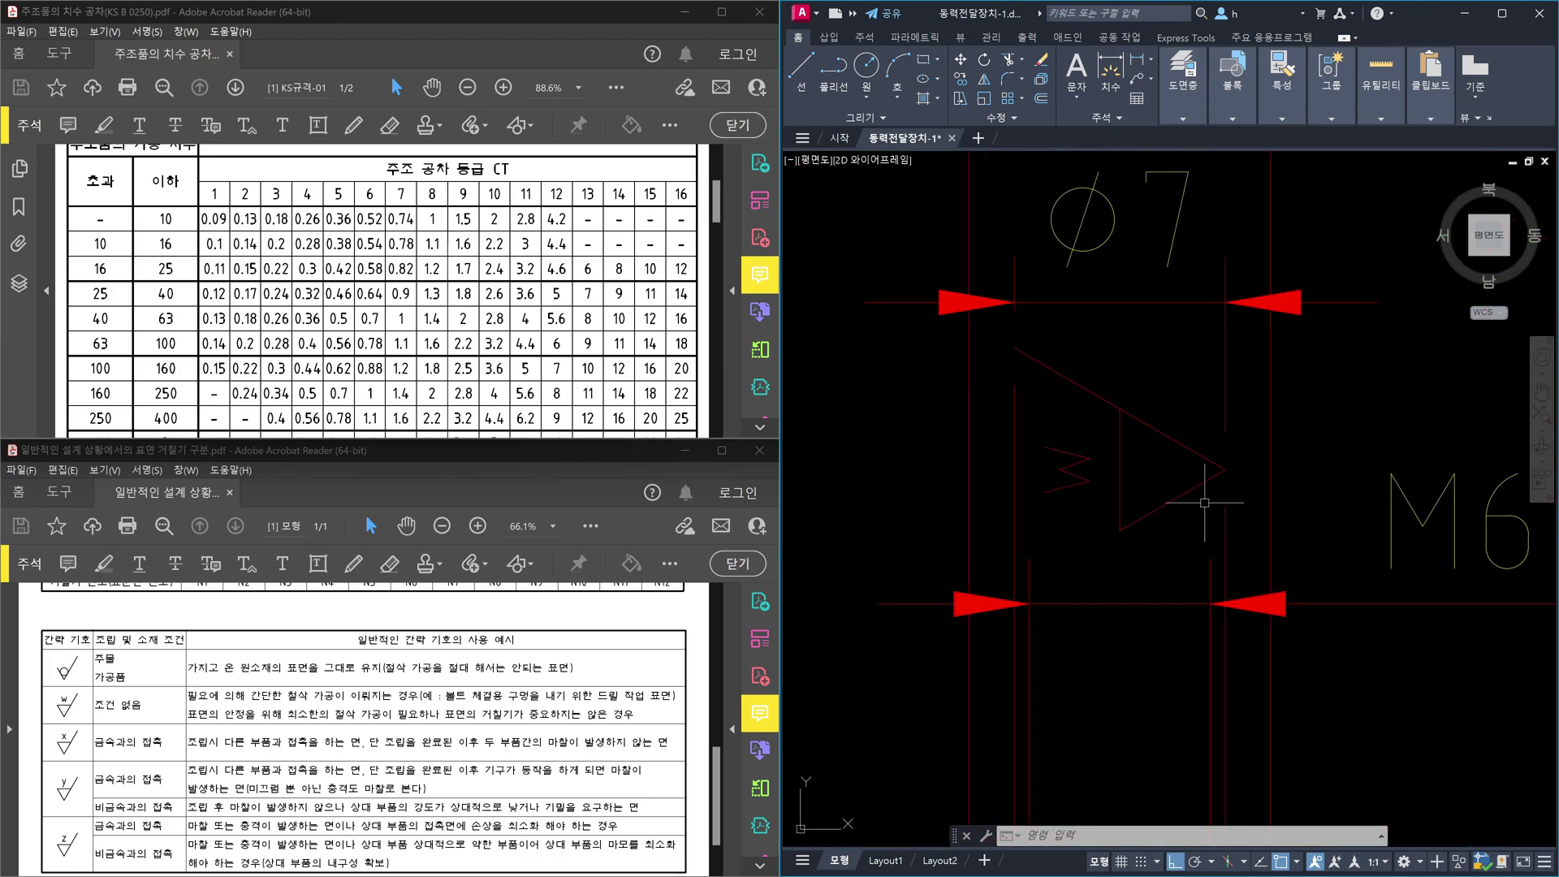
text(l)
key(Return)
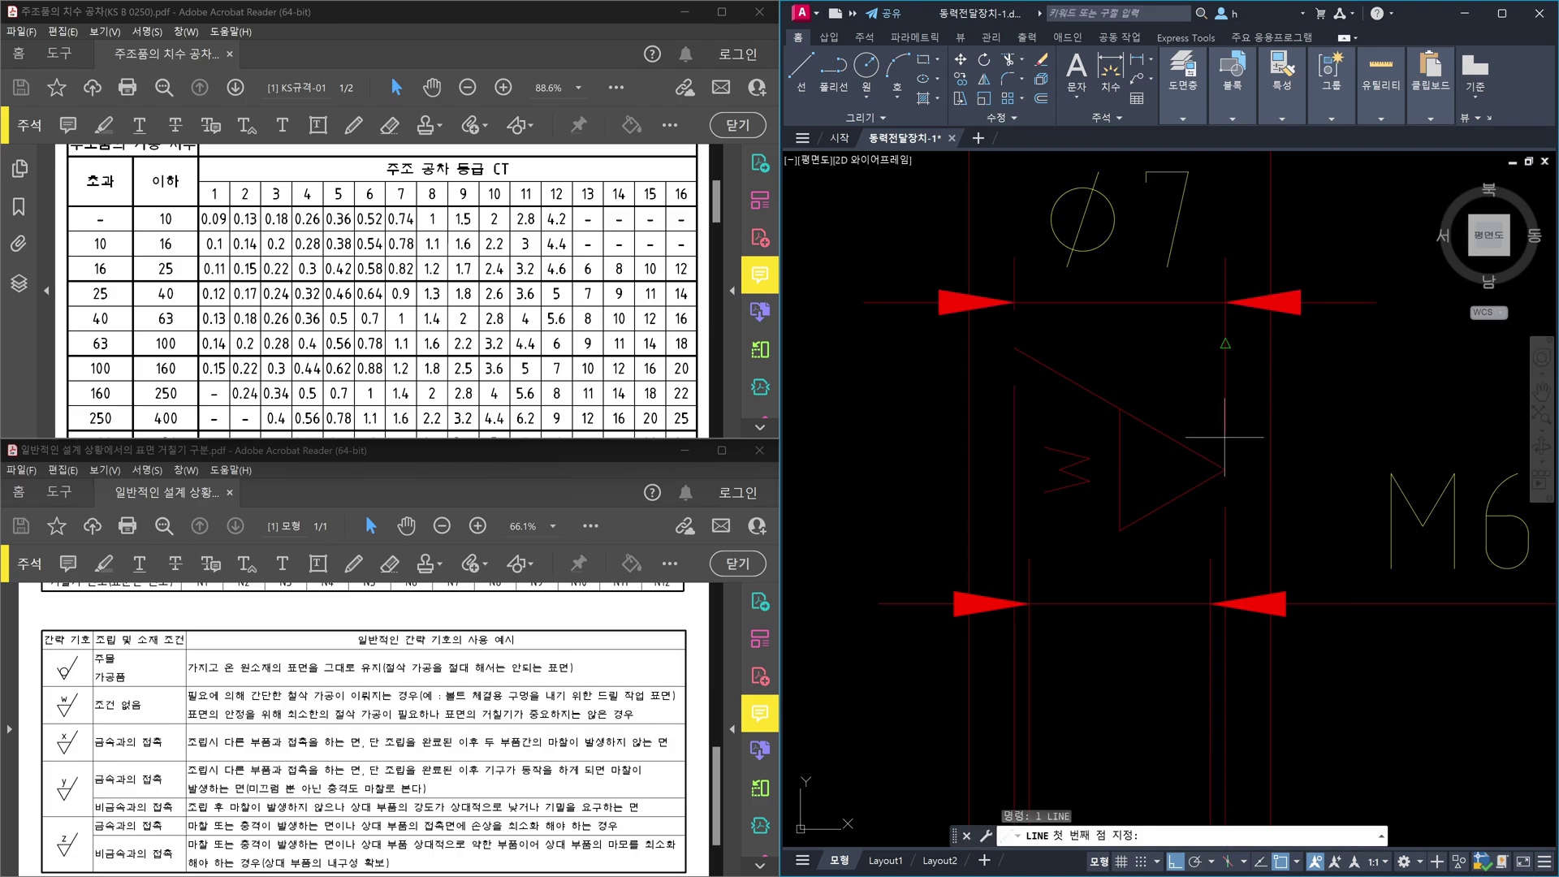
click(1225, 508)
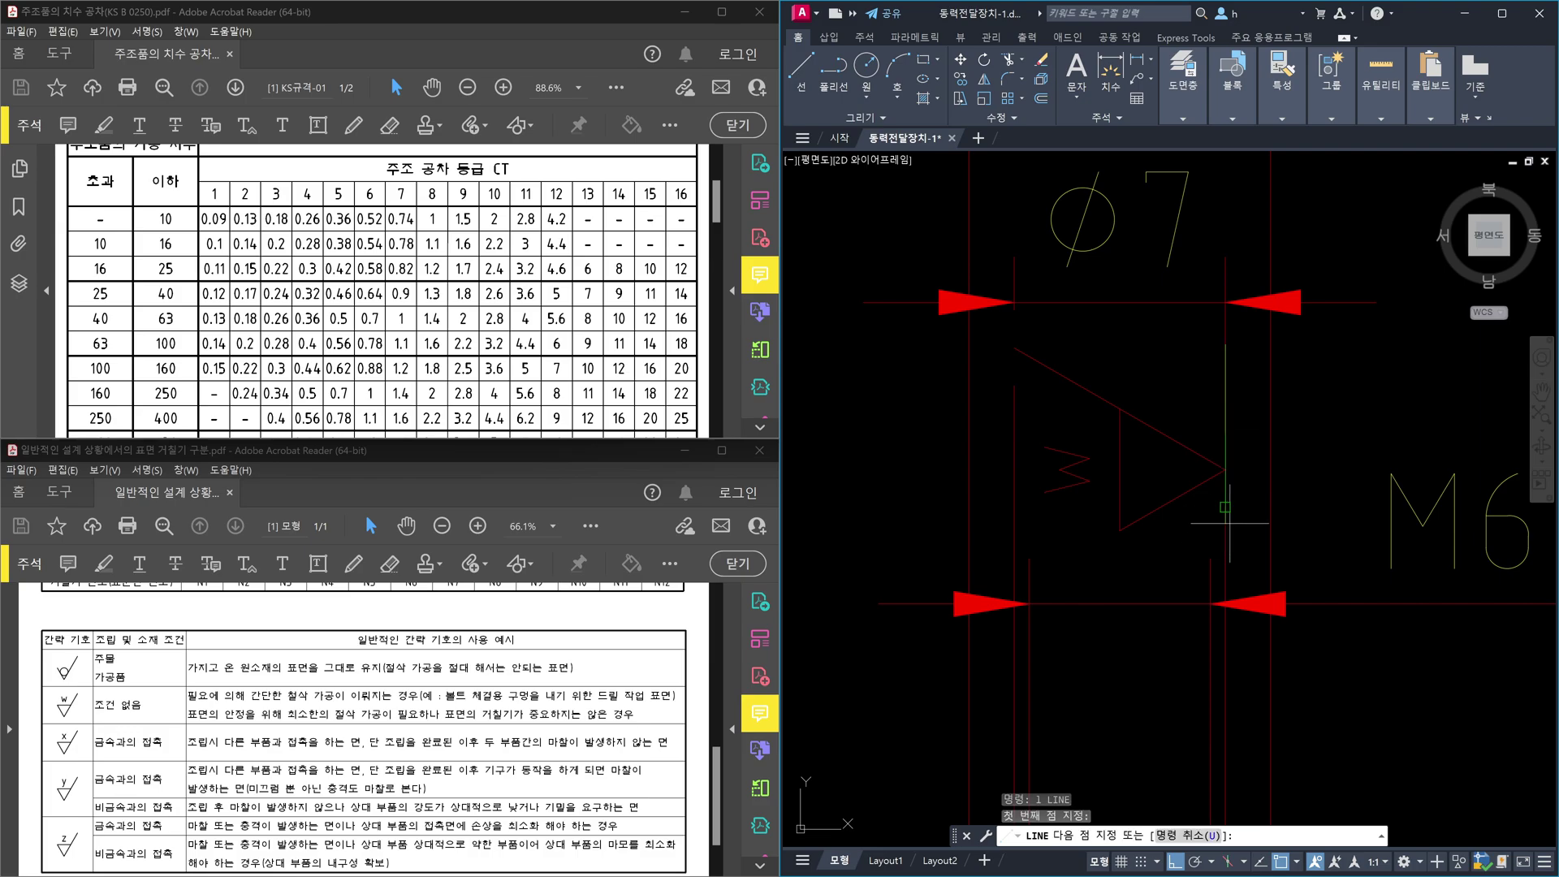
key(Escape)
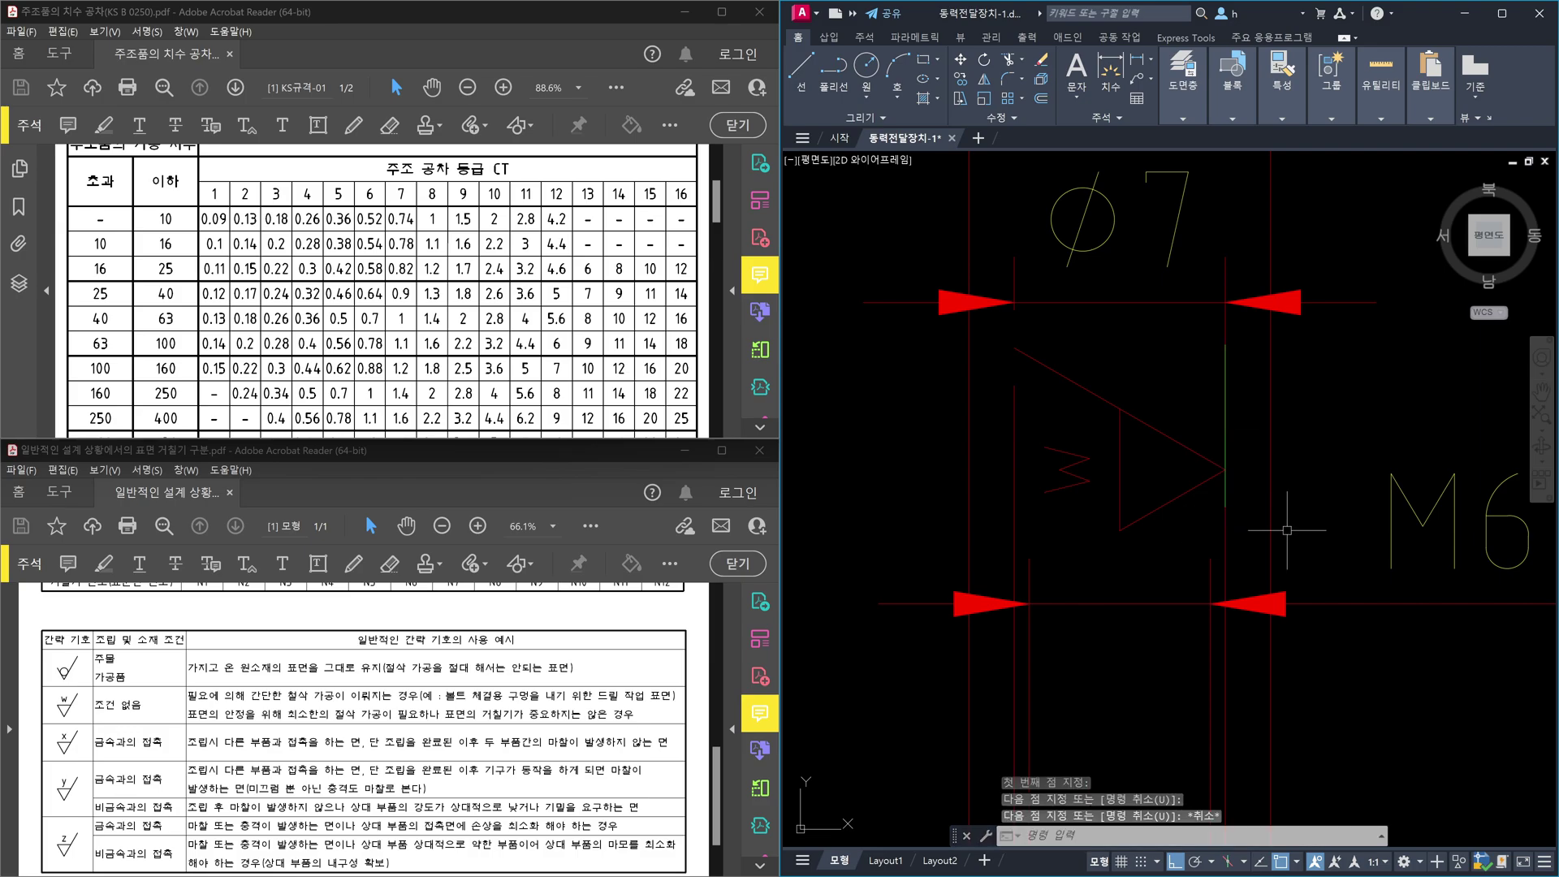
Step: Assign the line bridging the Ø7 extension line gap to the 가는실선 layer
click(1225, 440)
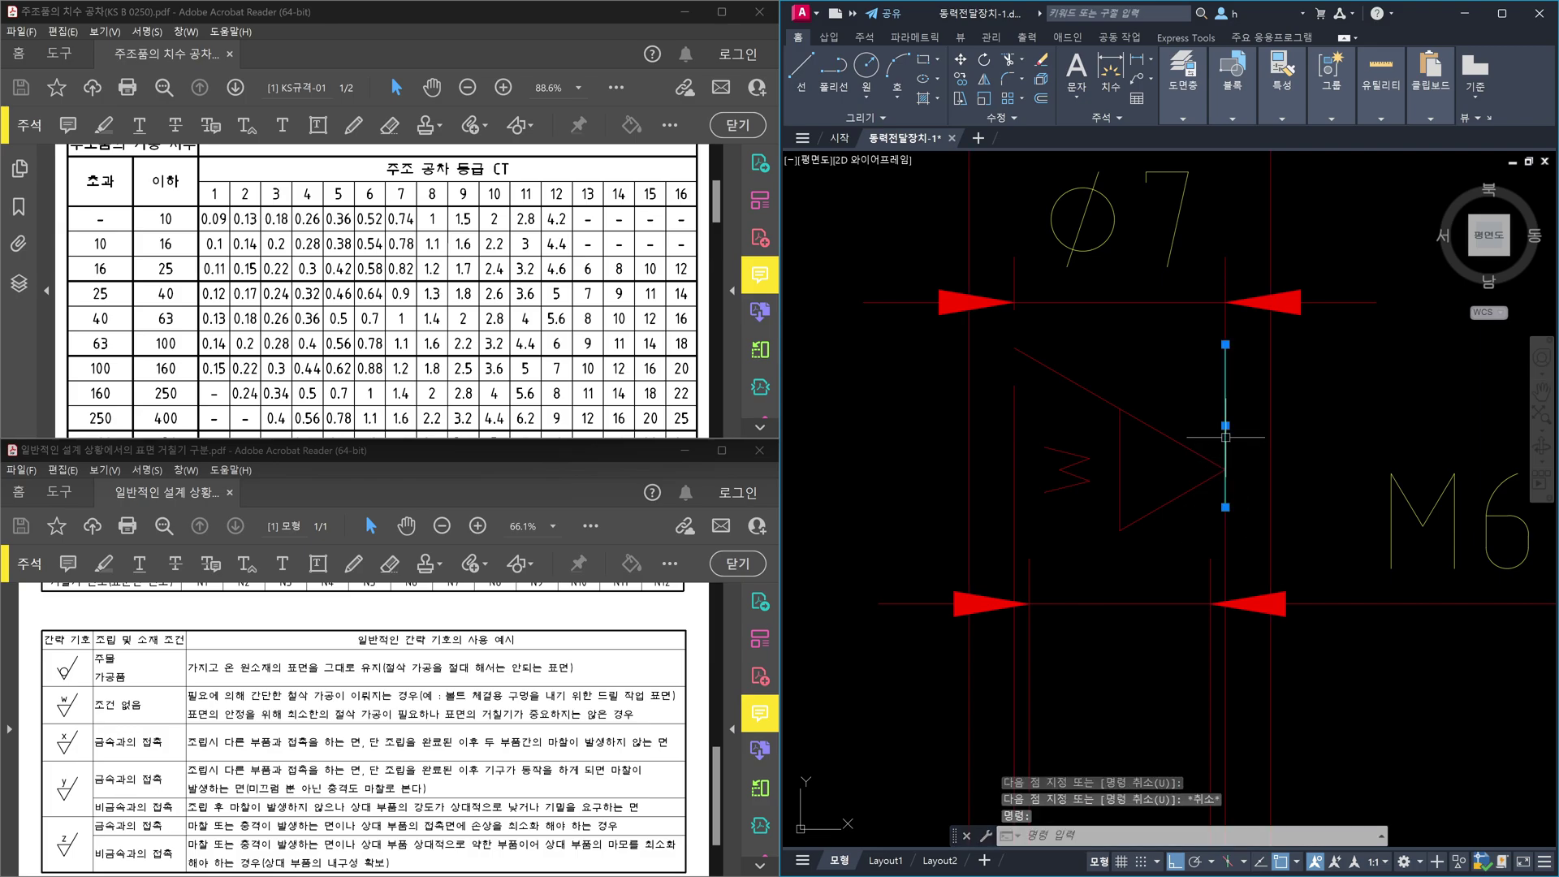
click(1180, 122)
click(1290, 137)
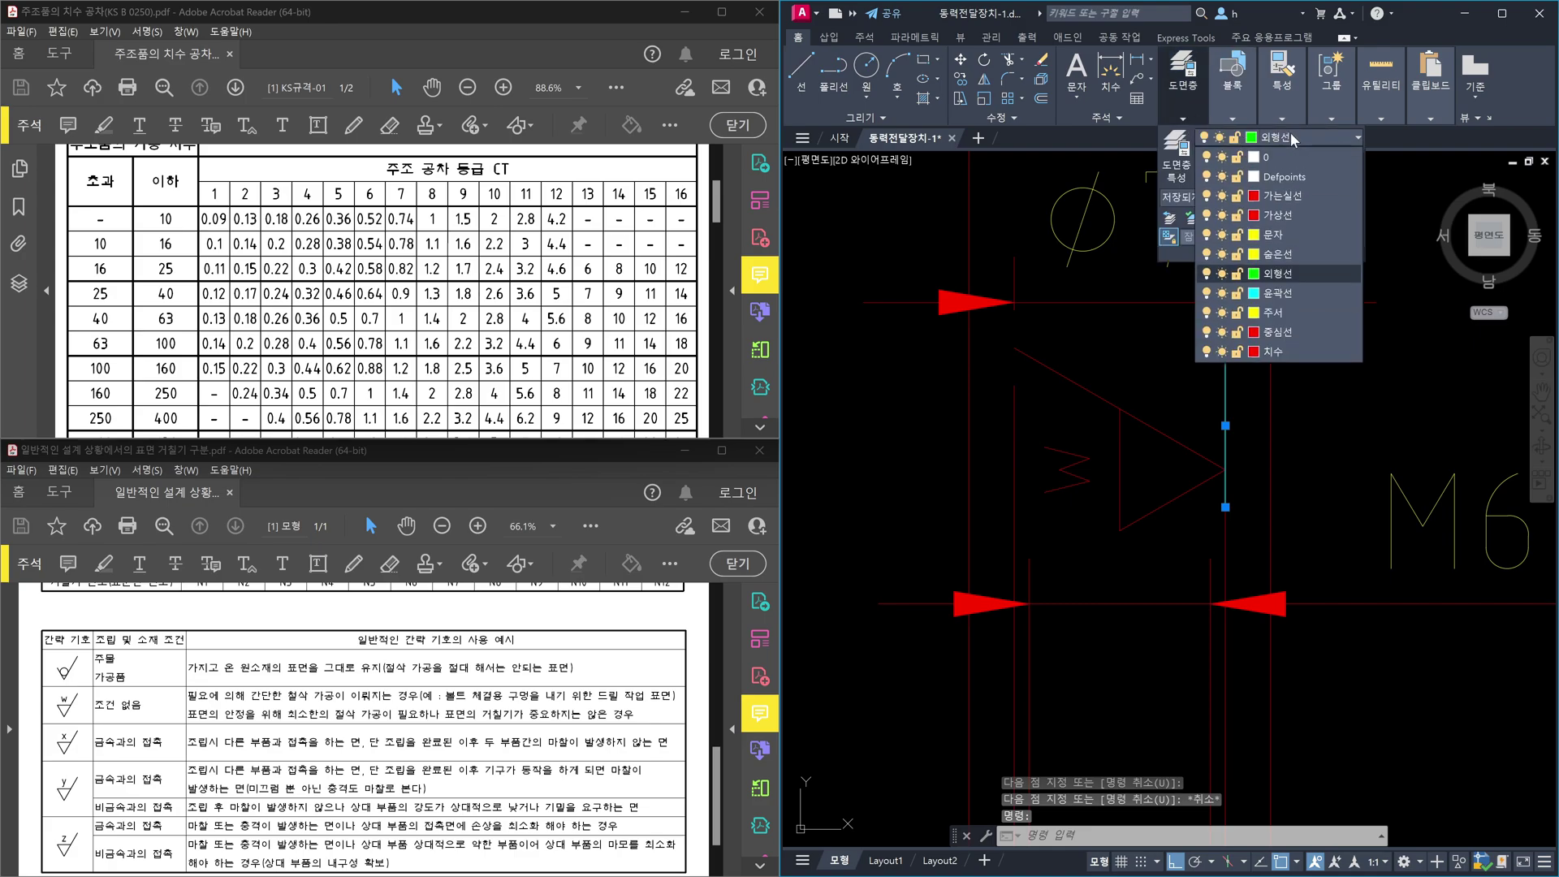
click(1285, 196)
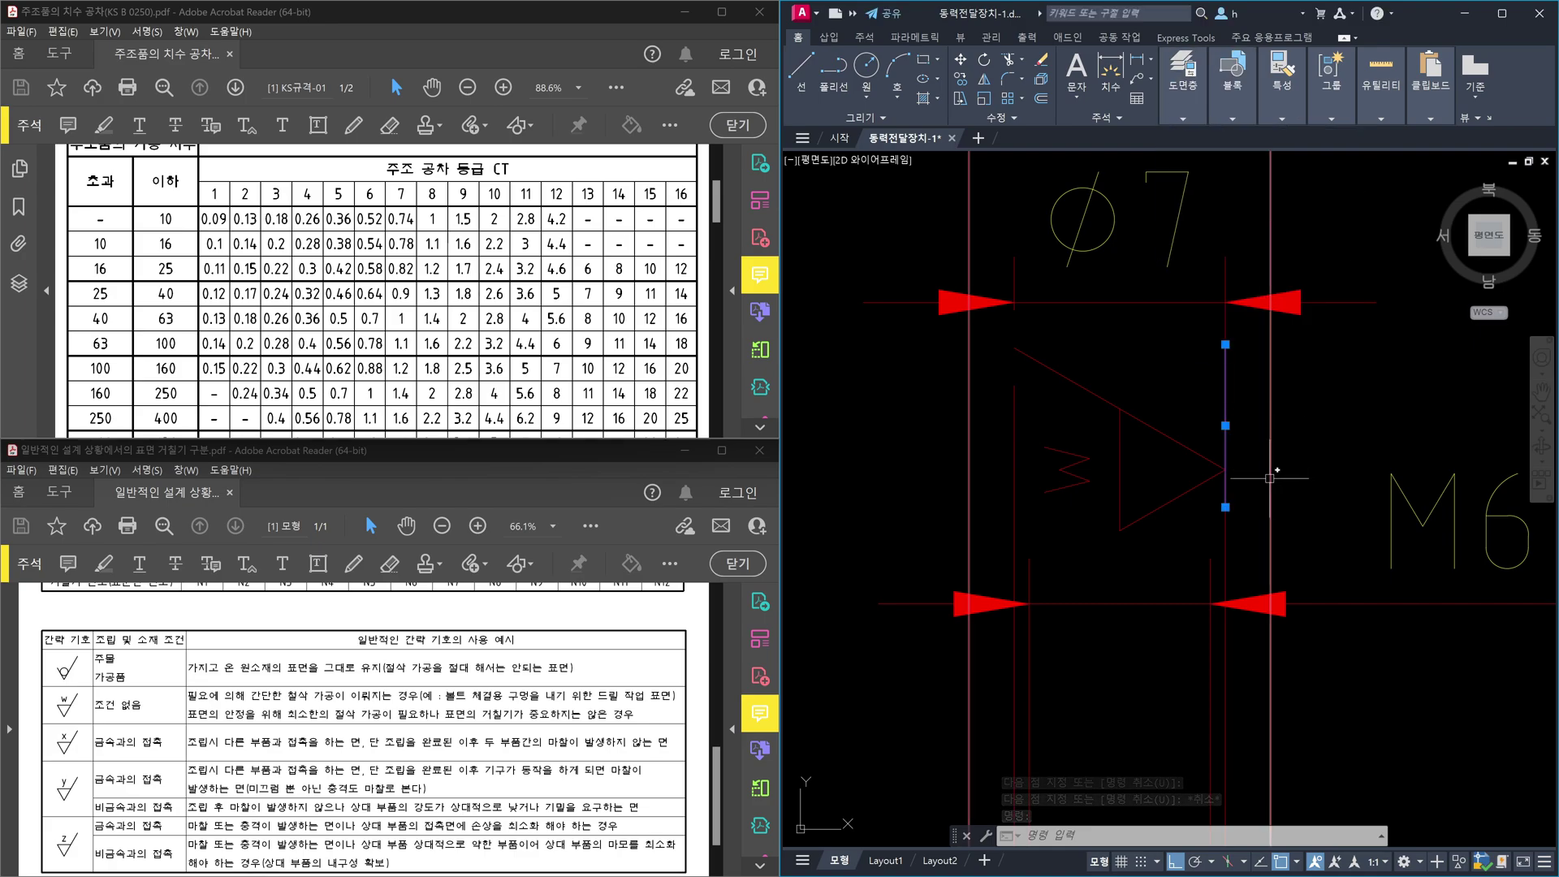
key(Escape)
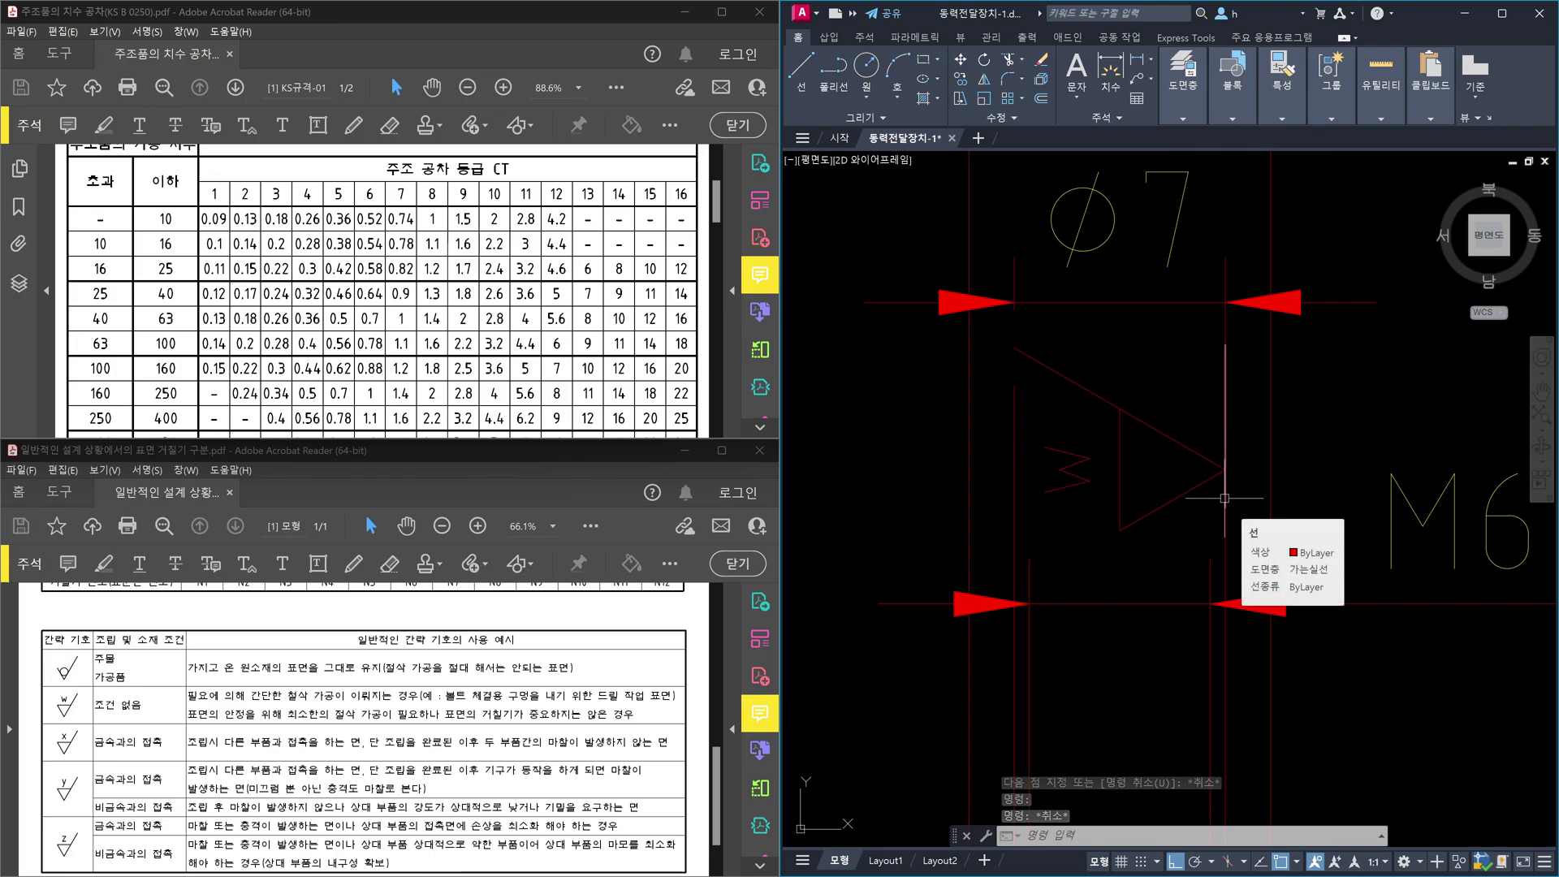
Step: Delete the bridging line at the Ø7 dimension, then undo the edits made to that line
click(1225, 498)
key(Delete)
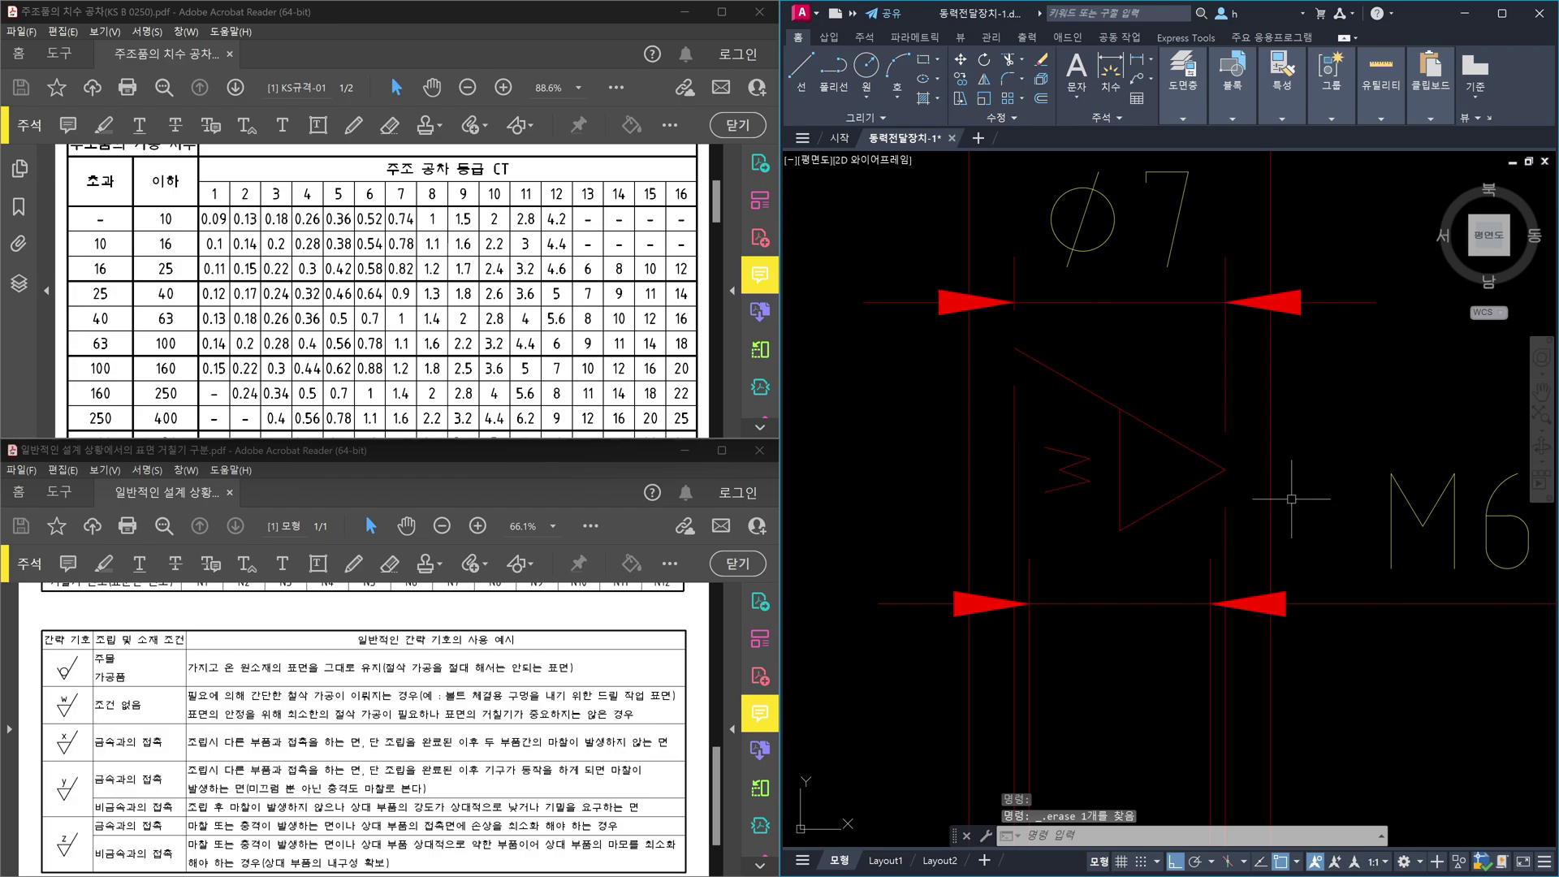
key(ctrl+z)
key(ctrl+z)
key(ctrl+z)
key(ctrl+z)
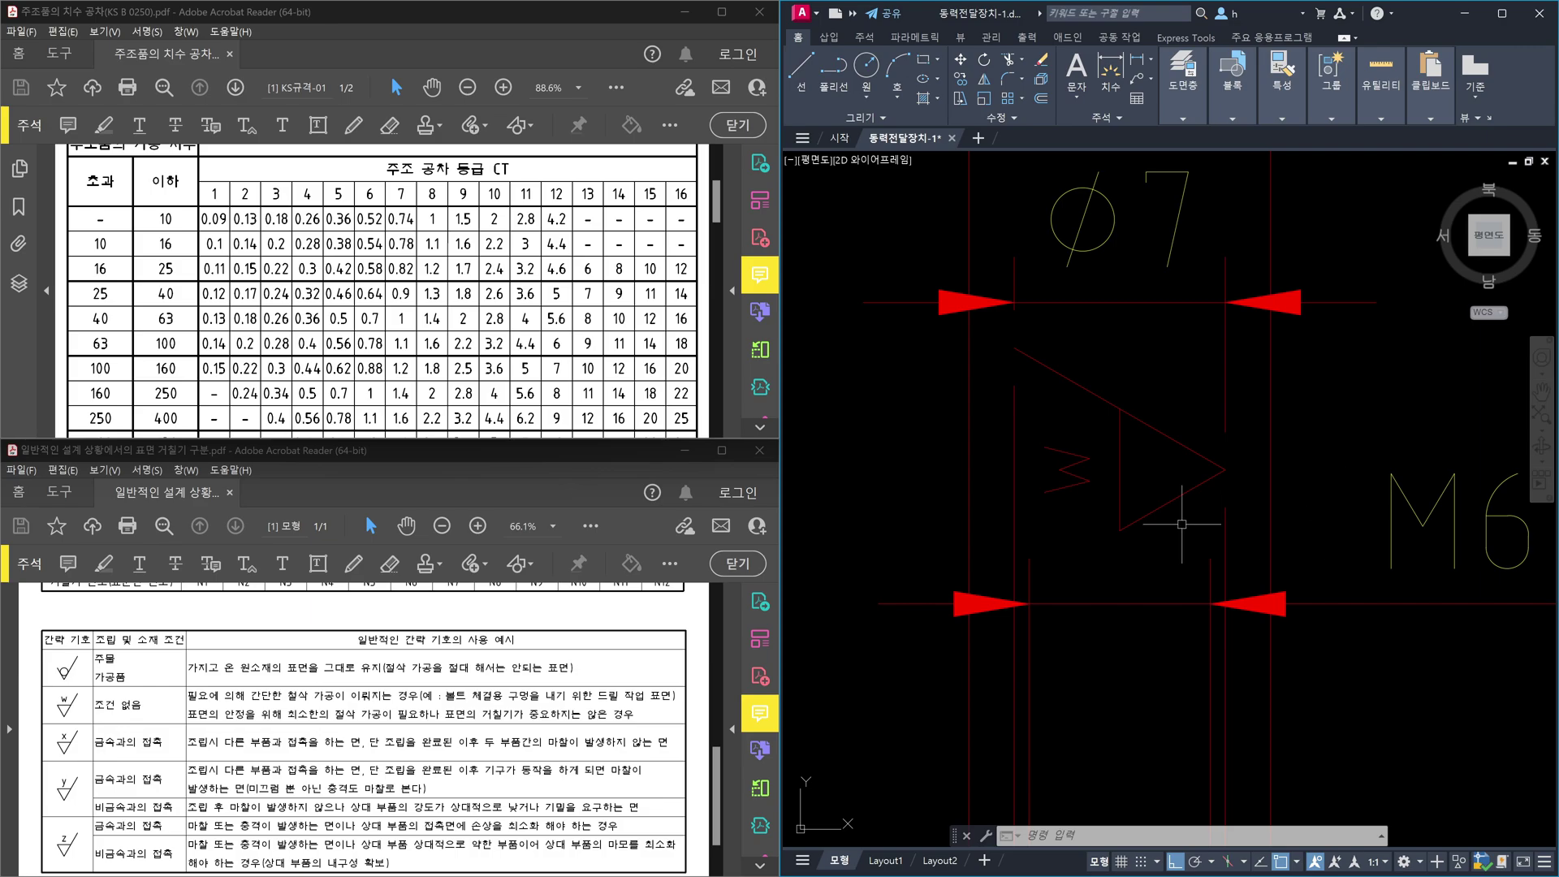
Step: Undo the bridging line, the copied roughness symbol and the dimension break at the Ø7 dimension
click(1163, 556)
click(1052, 386)
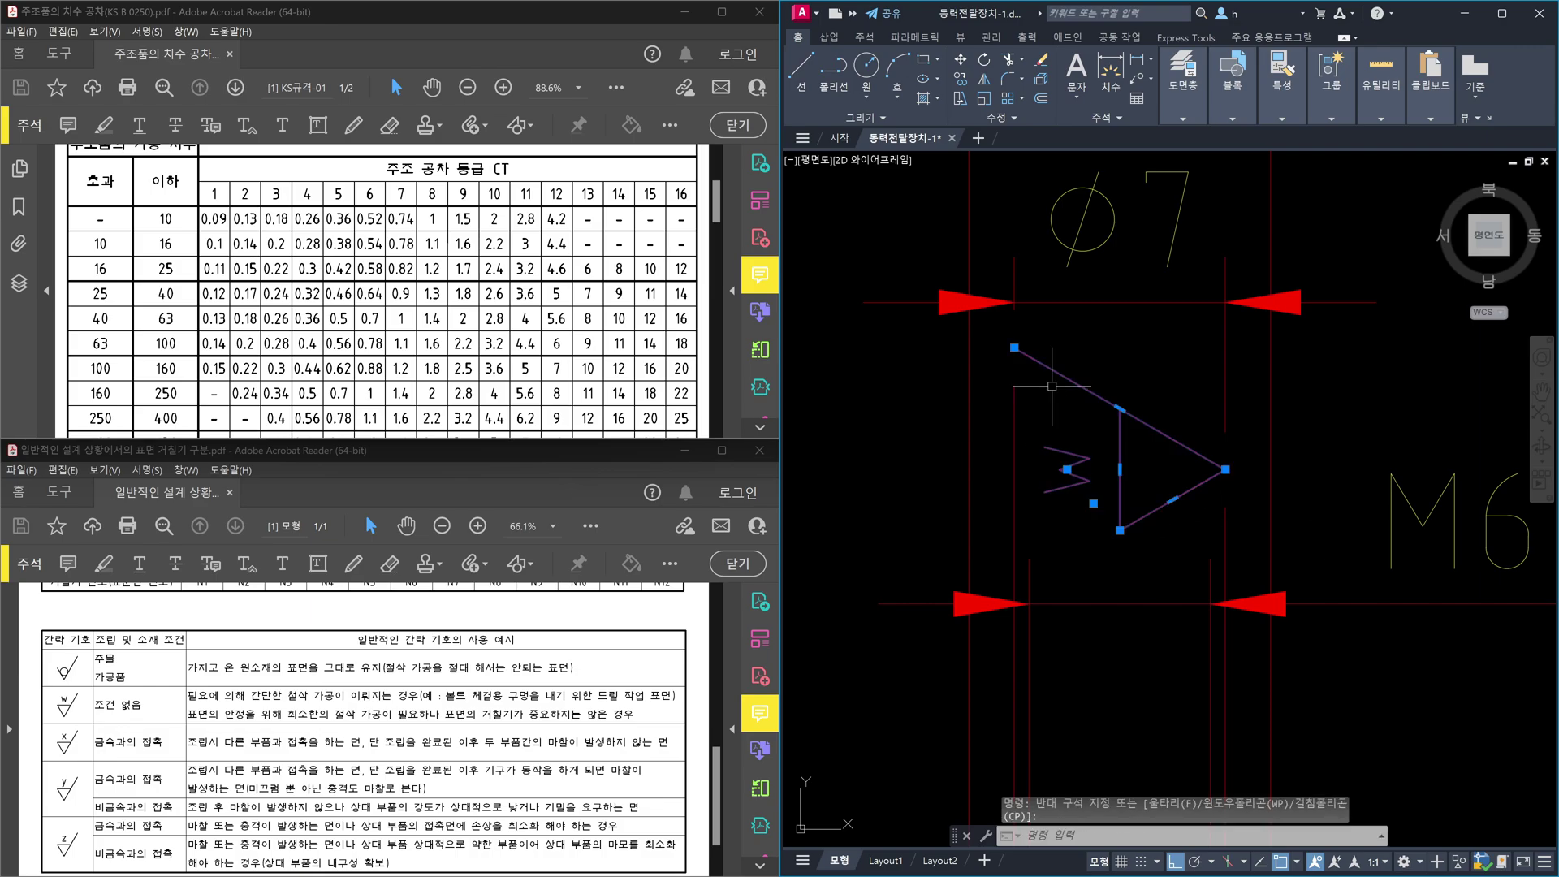
key(Escape)
key(ctrl+z)
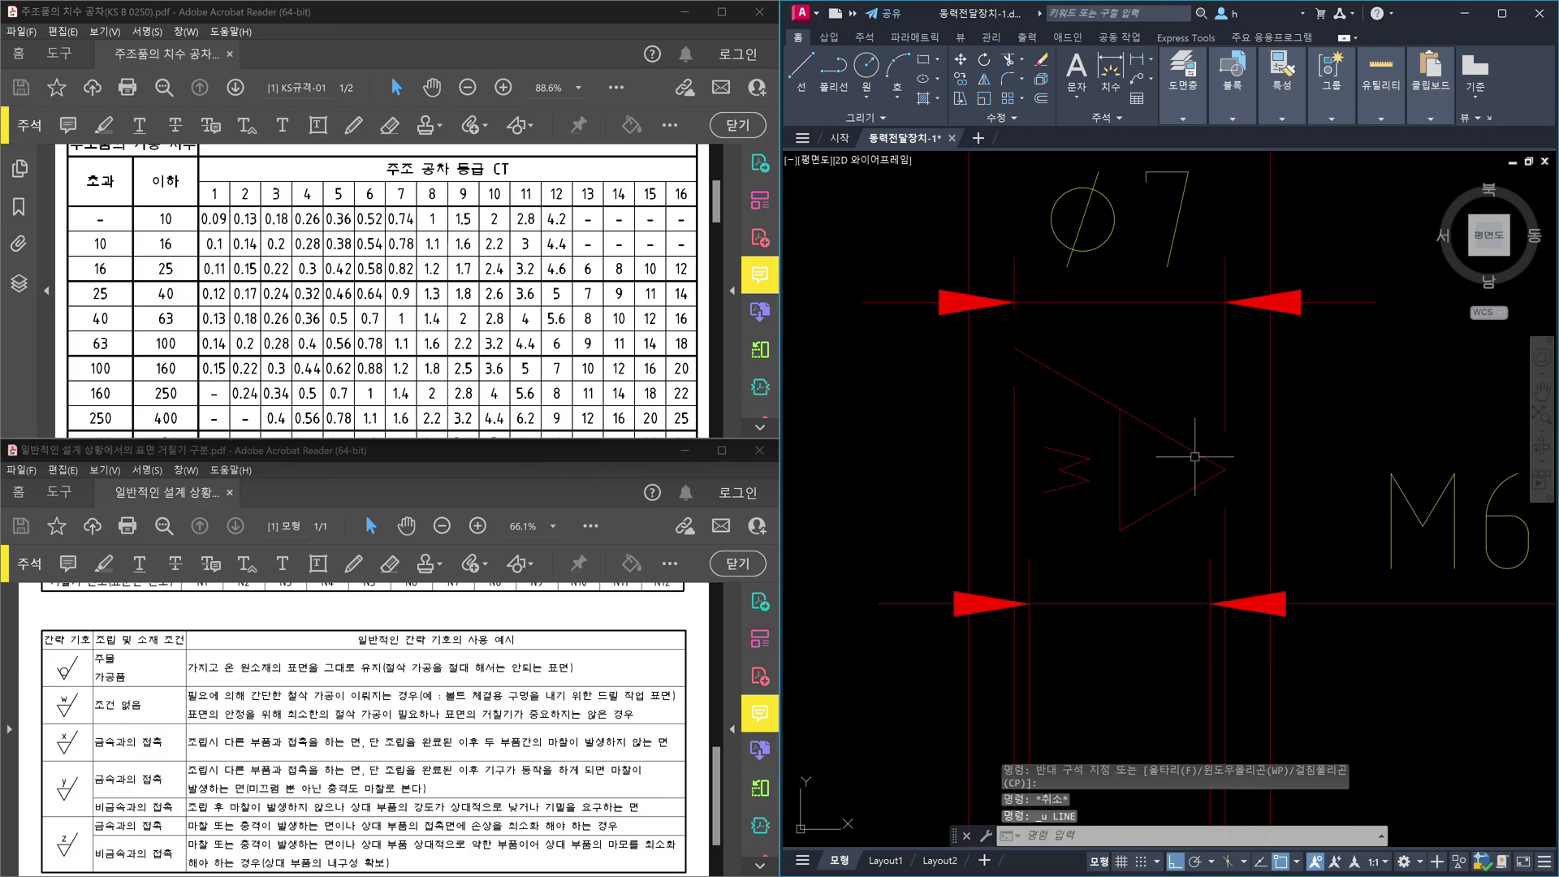
key(ctrl+z)
key(ctrl+z)
key(ctrl+z)
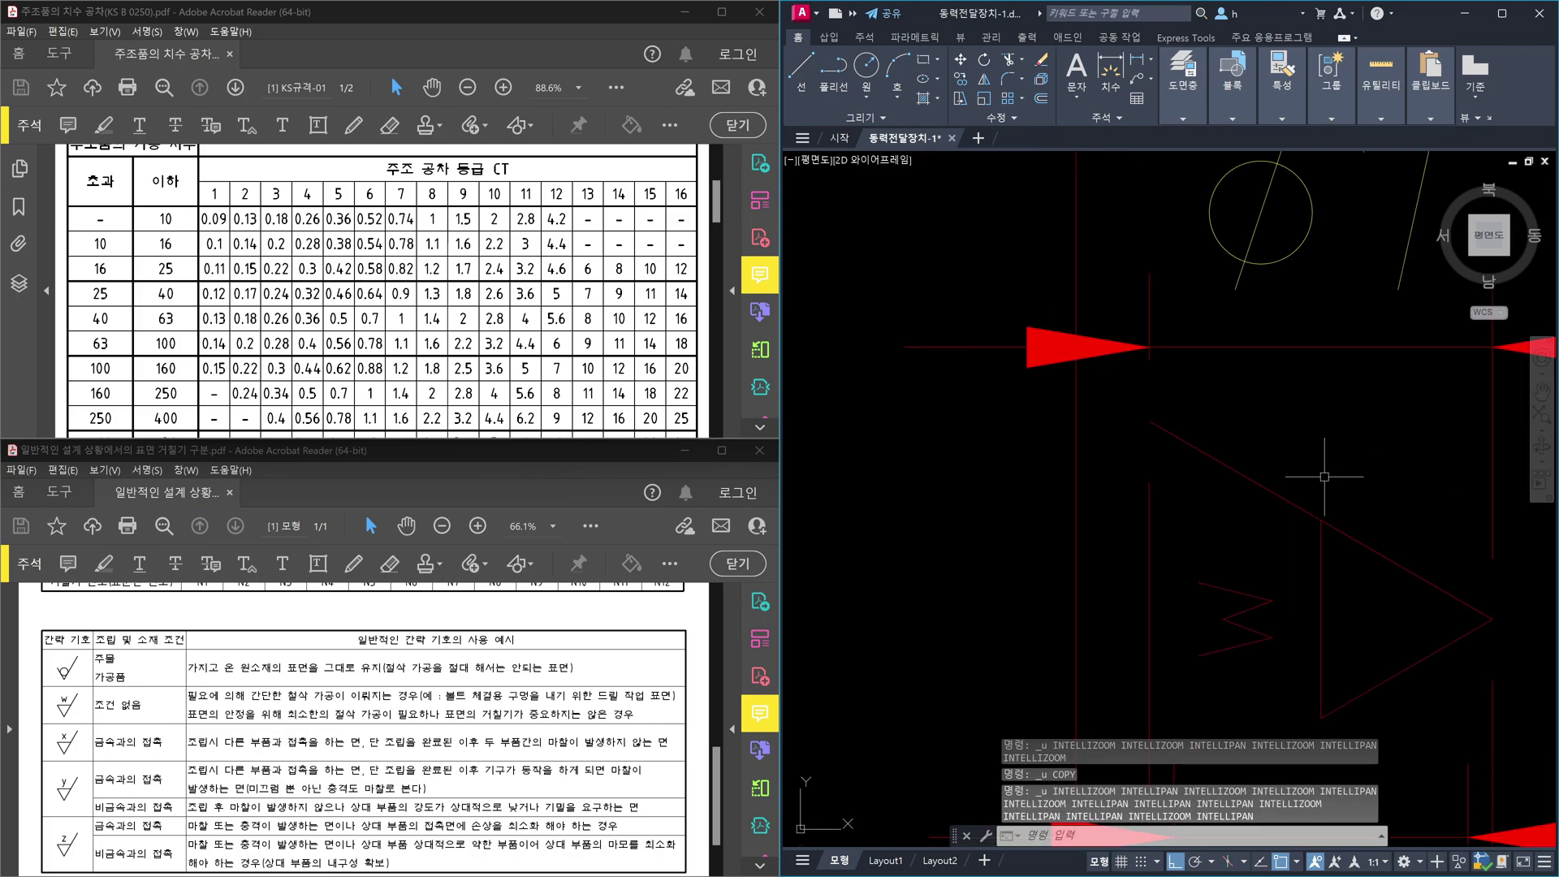
key(ctrl+z)
scroll(1056, 488, down, 4)
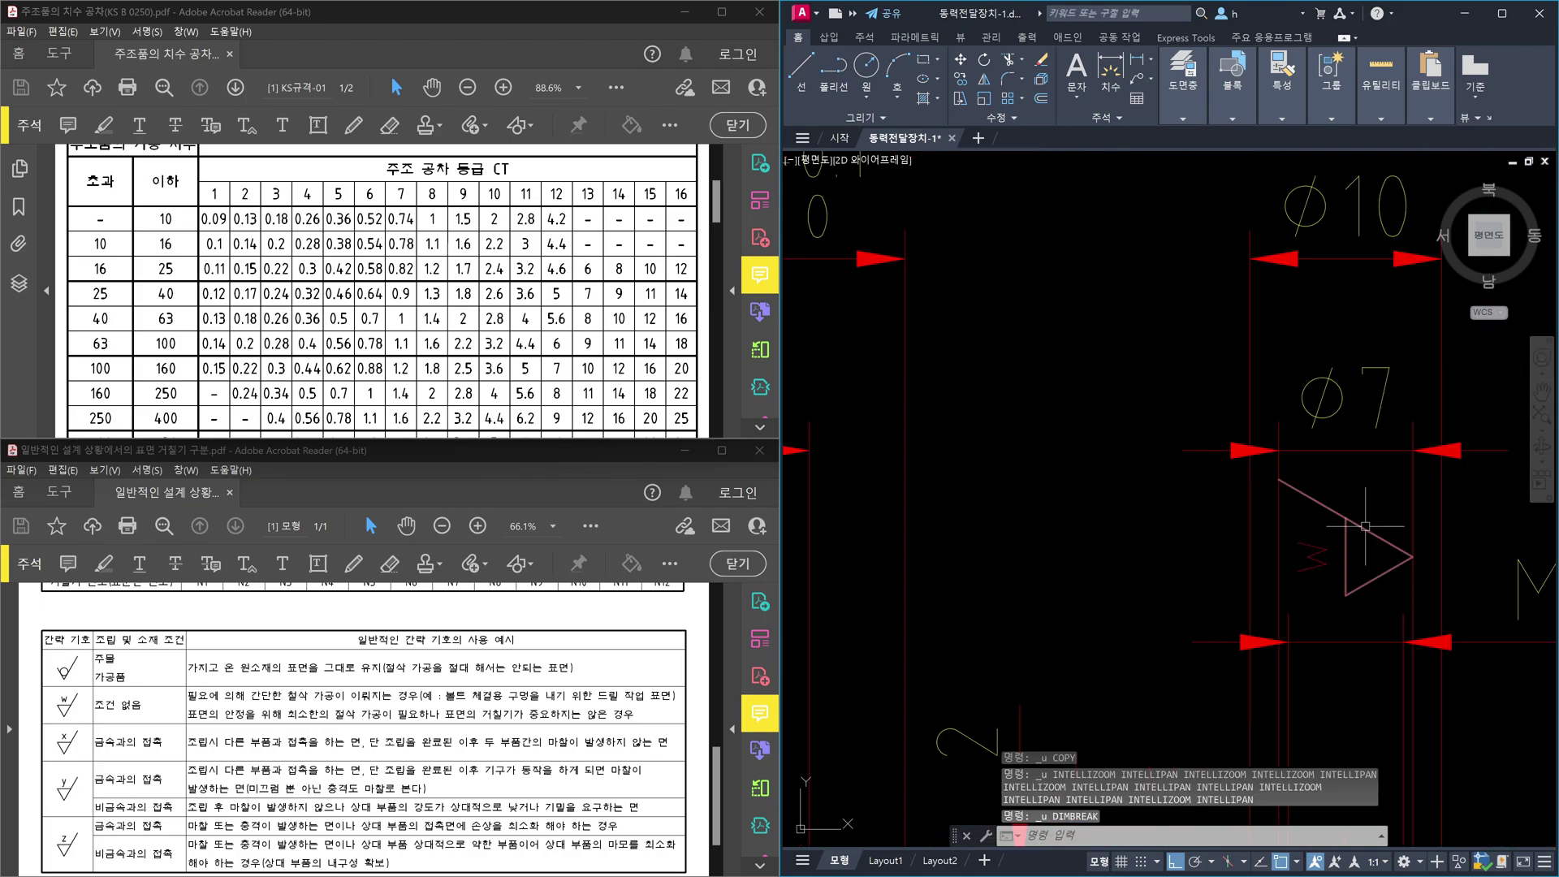
Step: Try to move the W roughness symbol at the Ø7 dimension freehand horizontally to the left, away from the right extension line
scroll(1102, 549, up, 2)
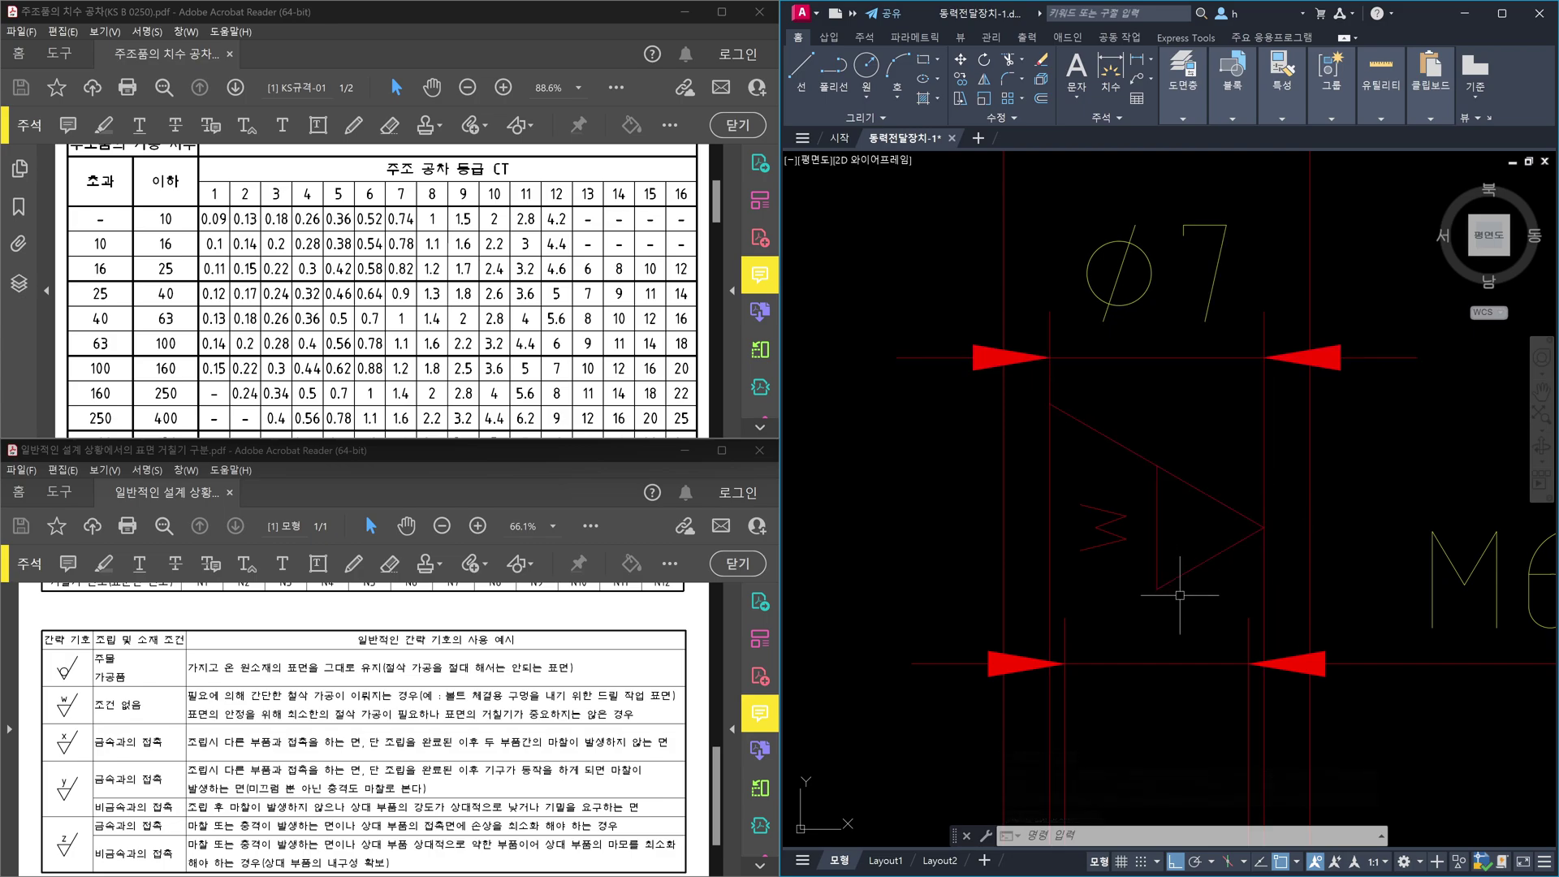
text(m)
key(Return)
click(1176, 613)
click(1123, 433)
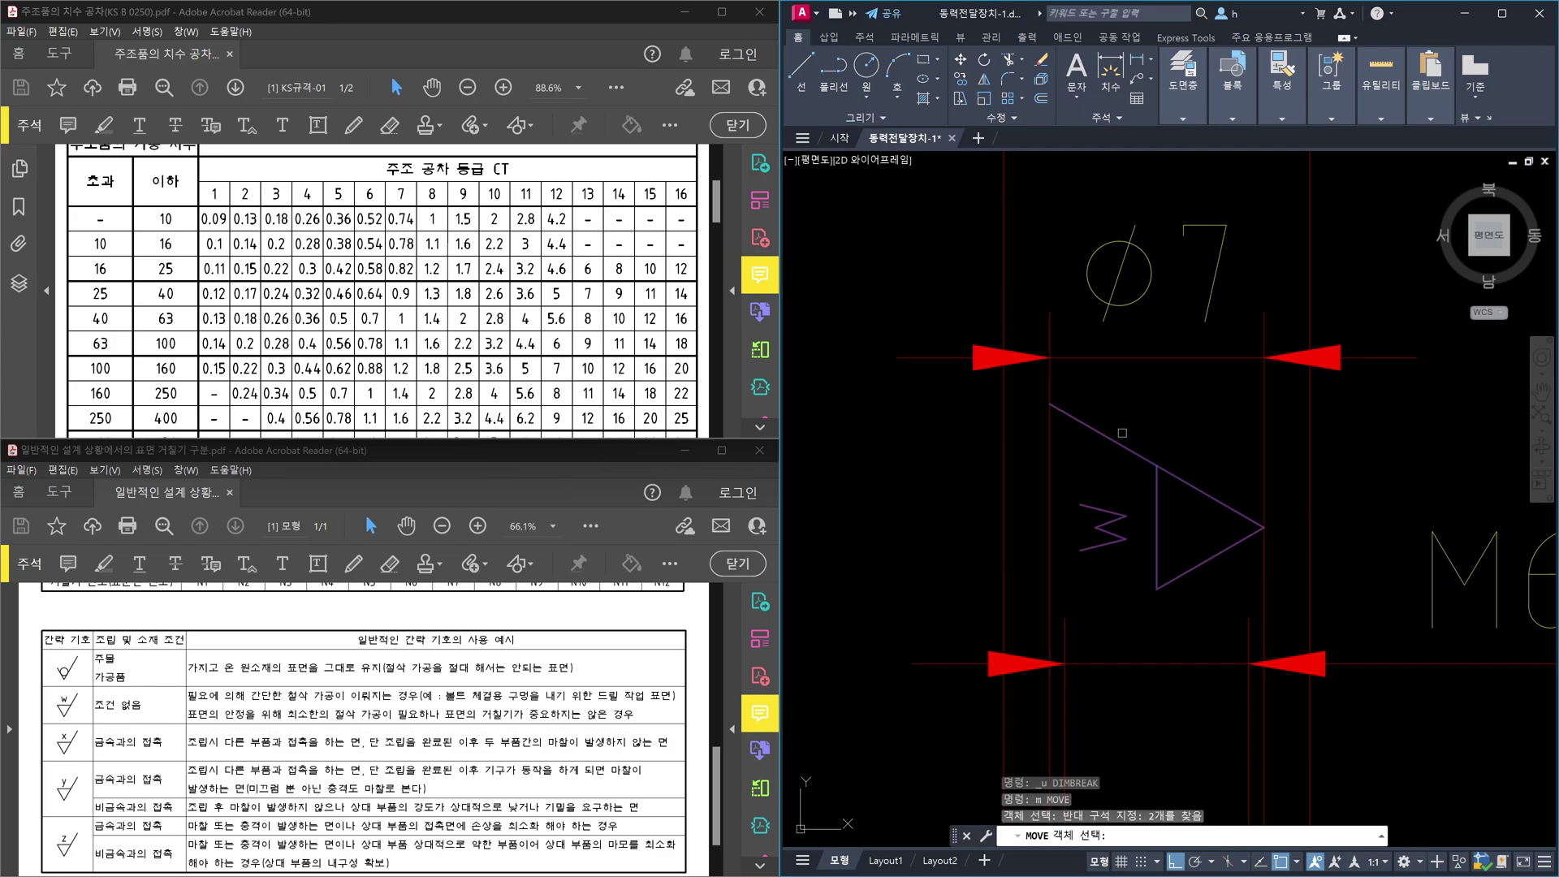
key(Return)
click(1207, 418)
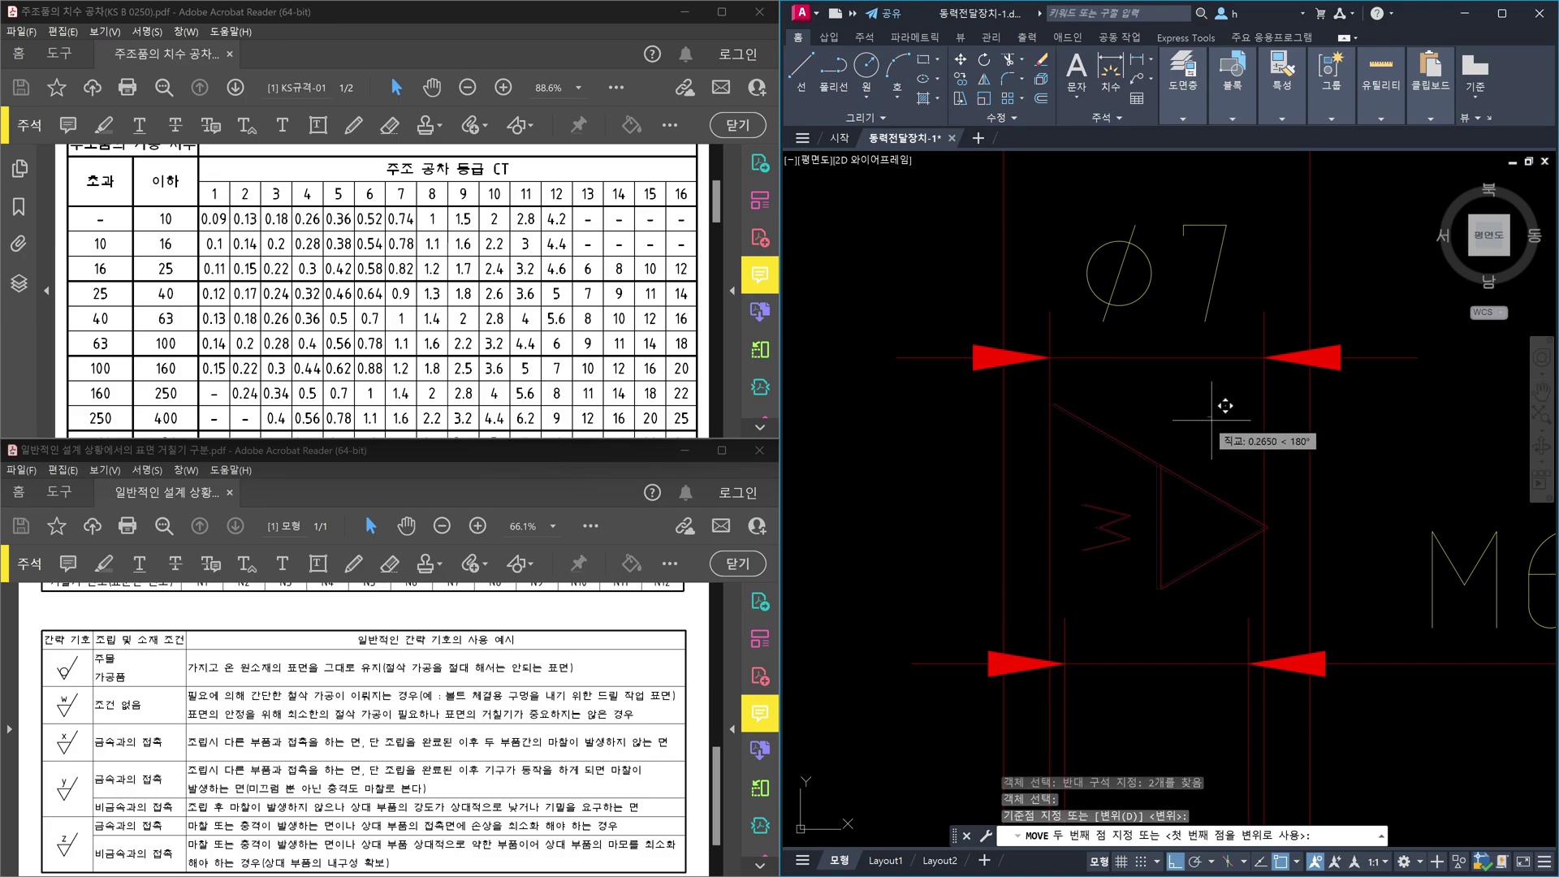
click(1166, 404)
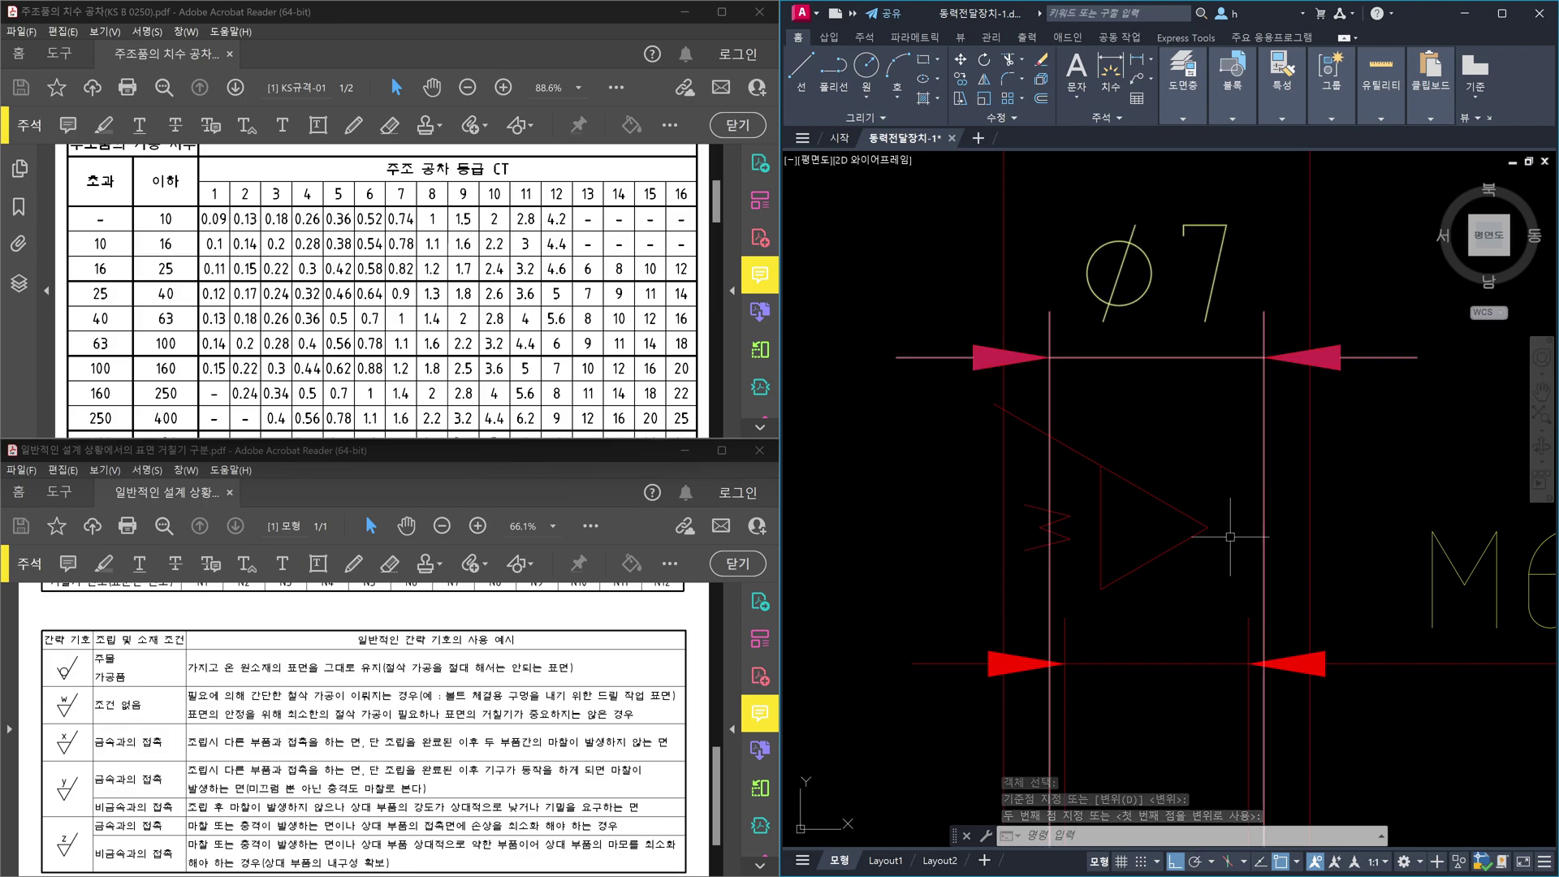
Step: Undo the freehand move of the W roughness symbol at the Ø7 dimension
key(ctrl+x)
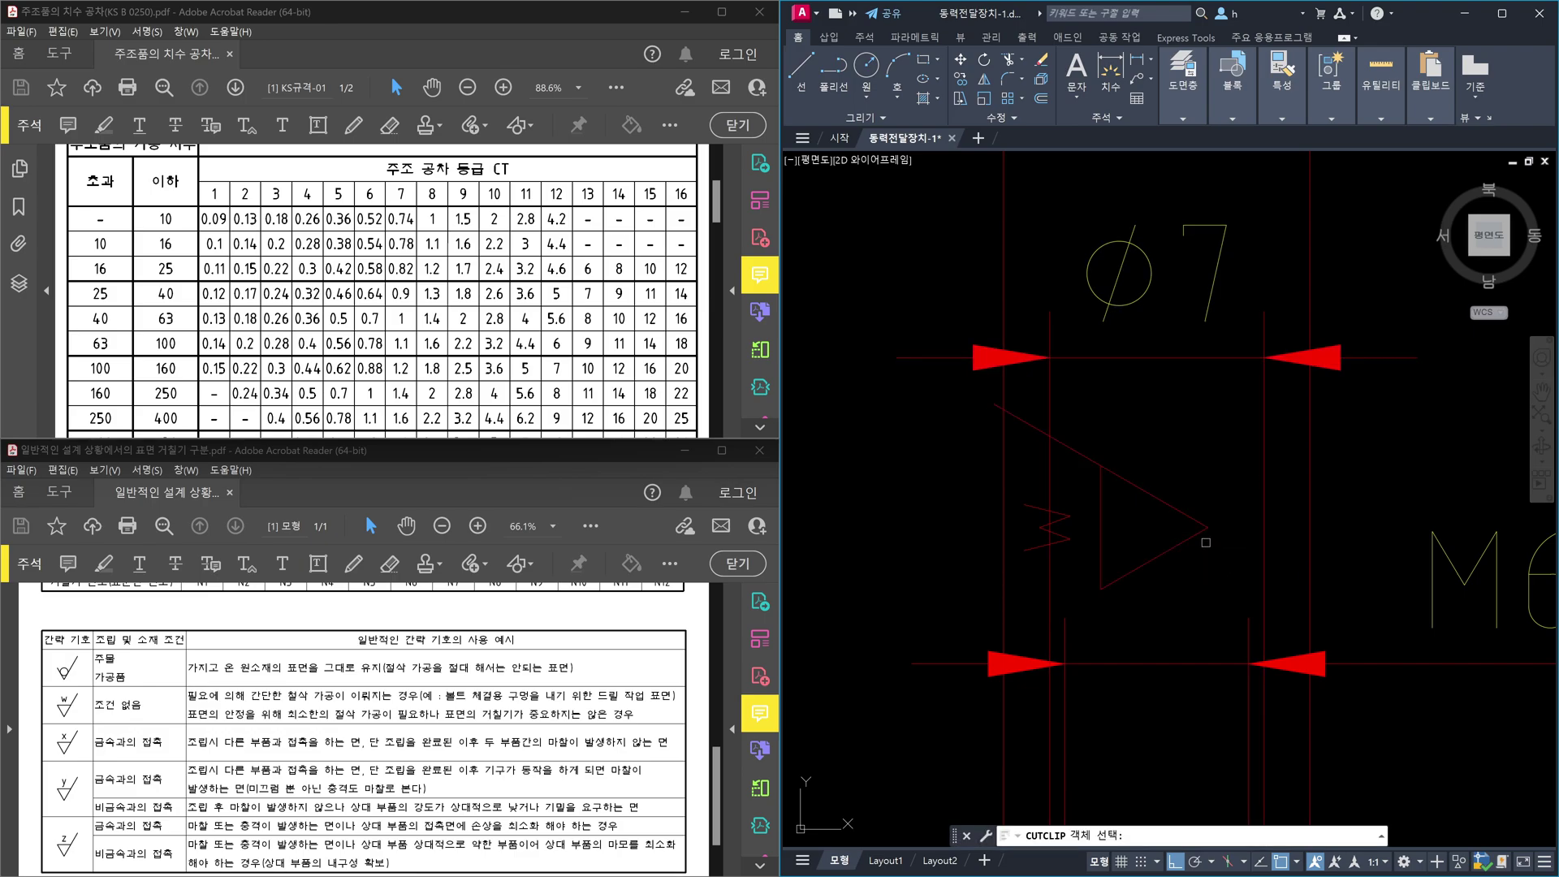
key(Escape)
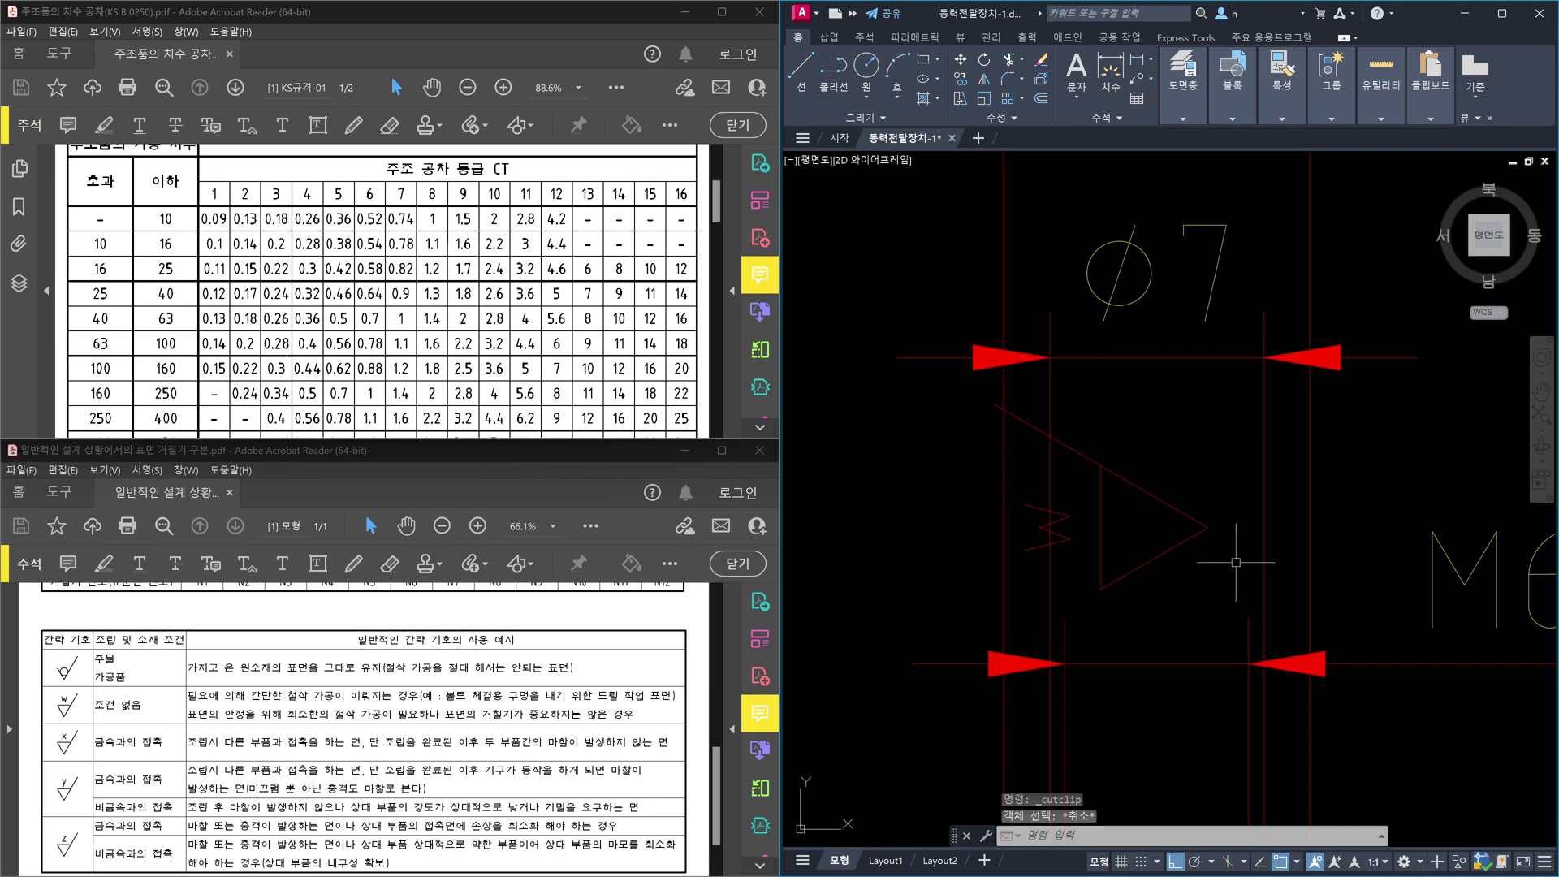
key(ctrl+z)
key(ctrl+z)
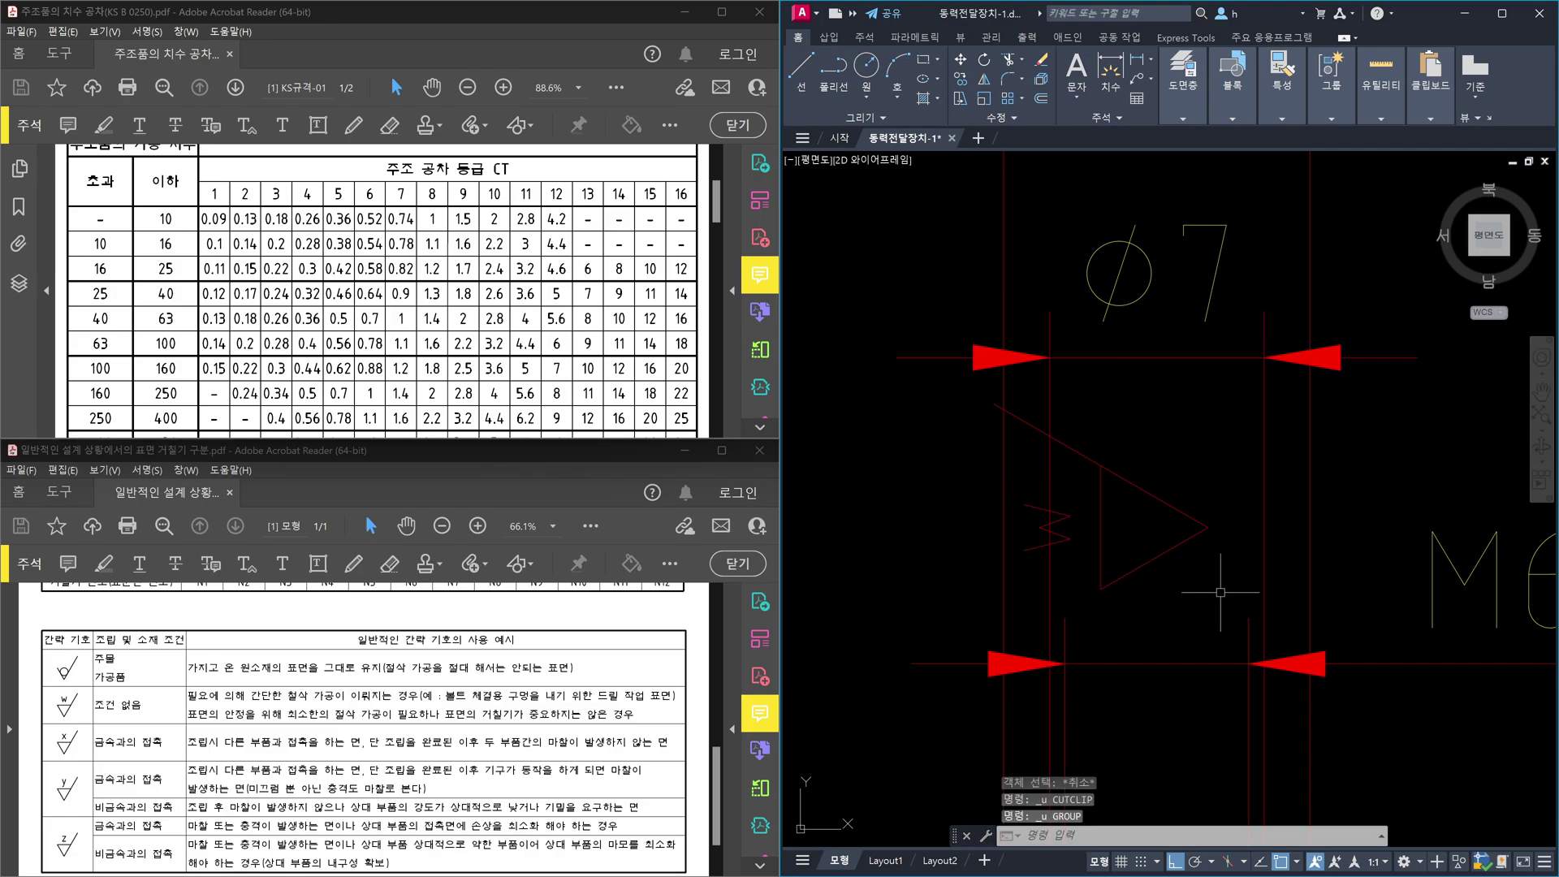
key(ctrl+z)
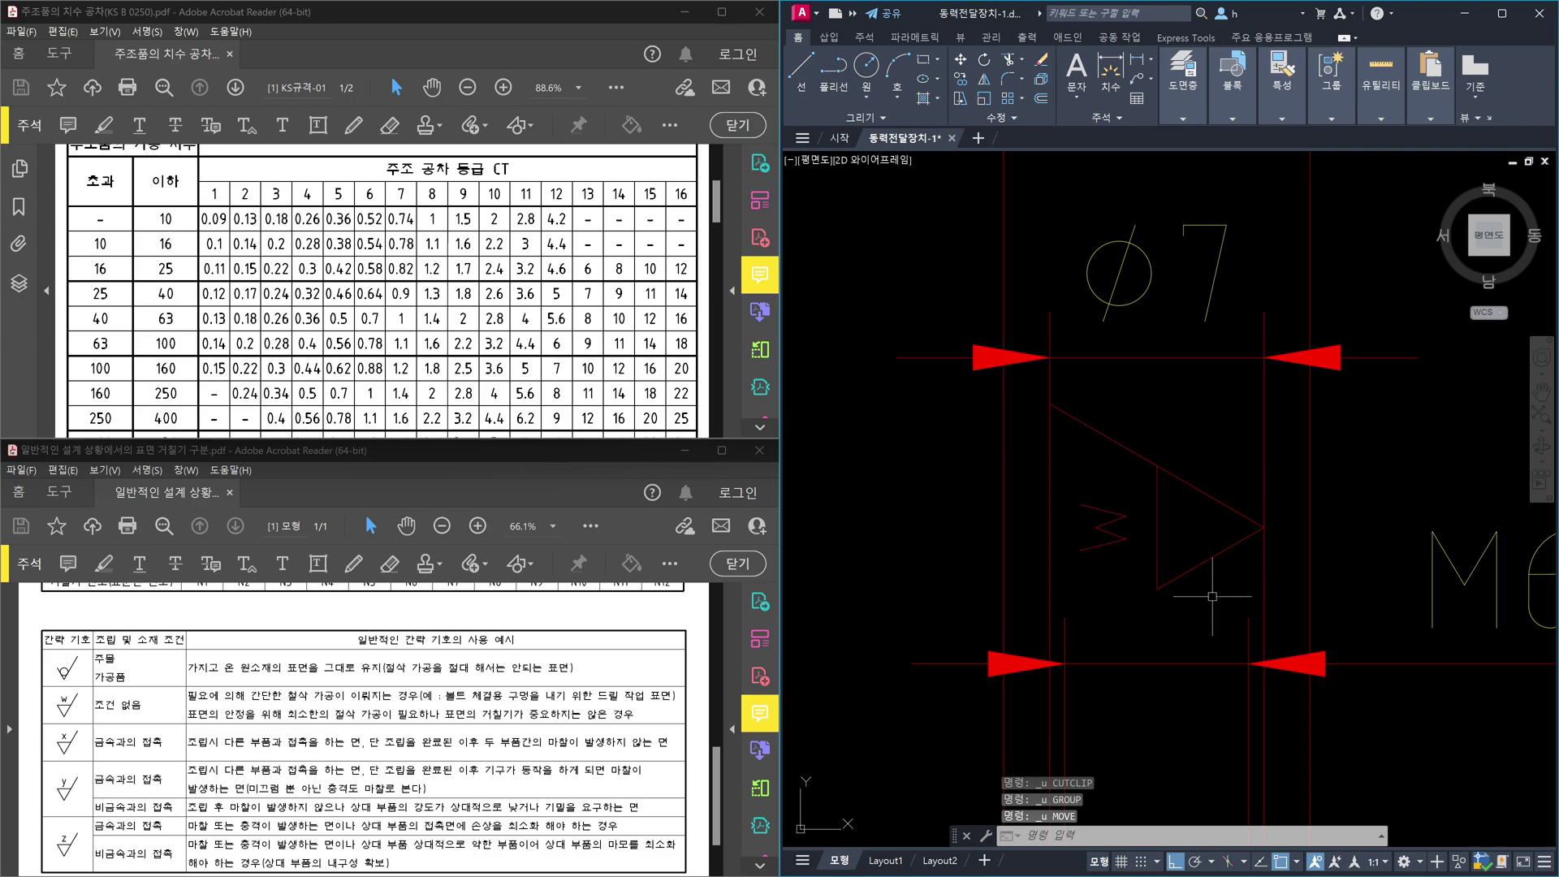
Step: Move the W roughness symbol 0.01 to the left, just off the Ø7 dimension's right extension line
text(m)
key(Return)
click(1195, 602)
click(1100, 495)
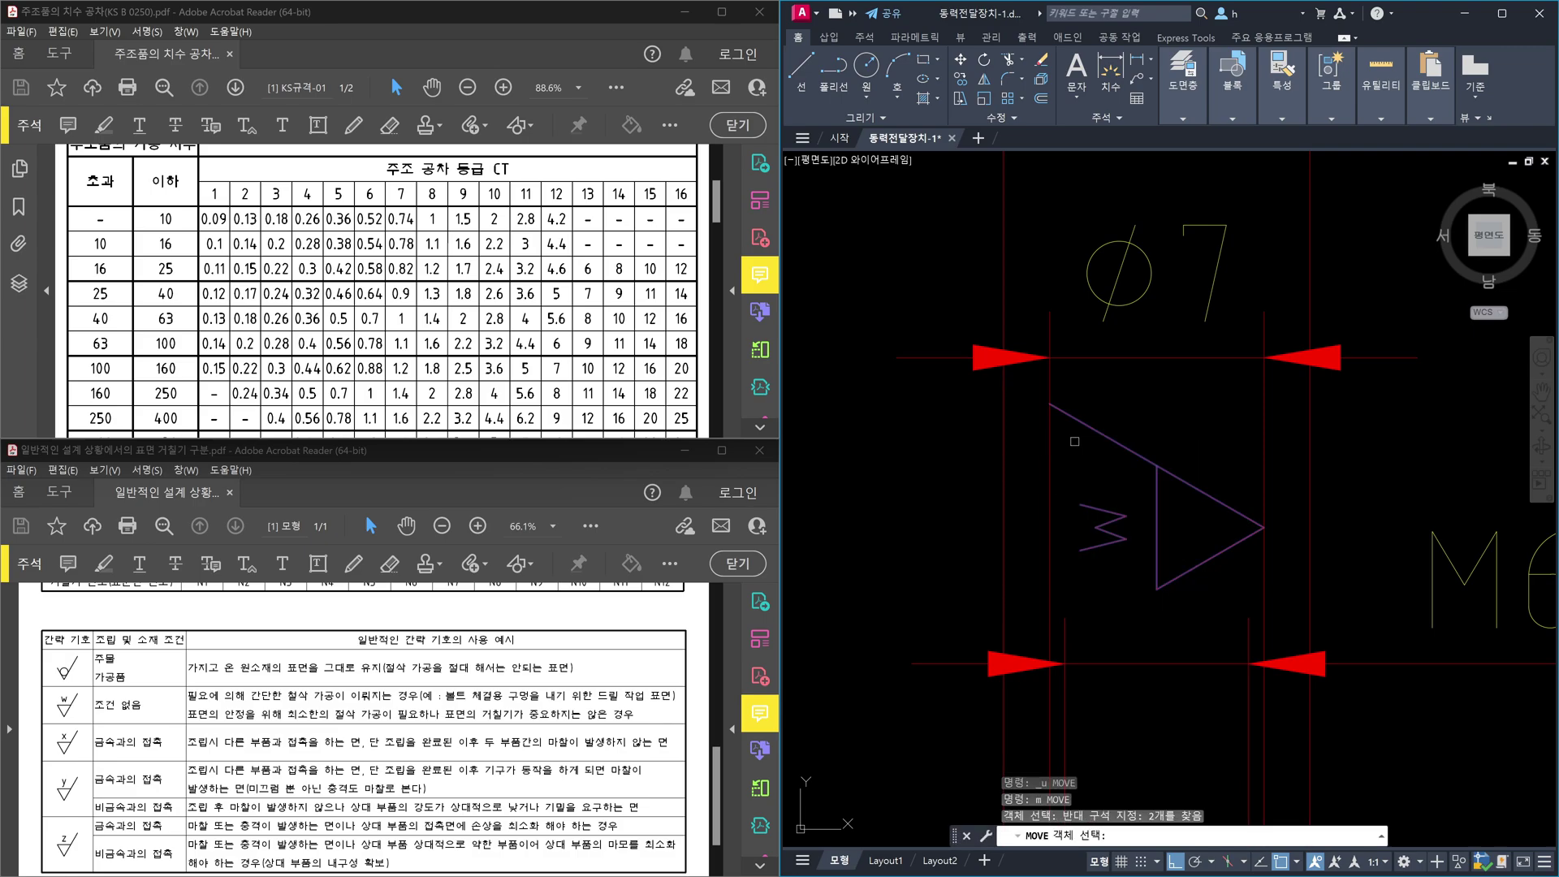
key(Return)
click(1206, 410)
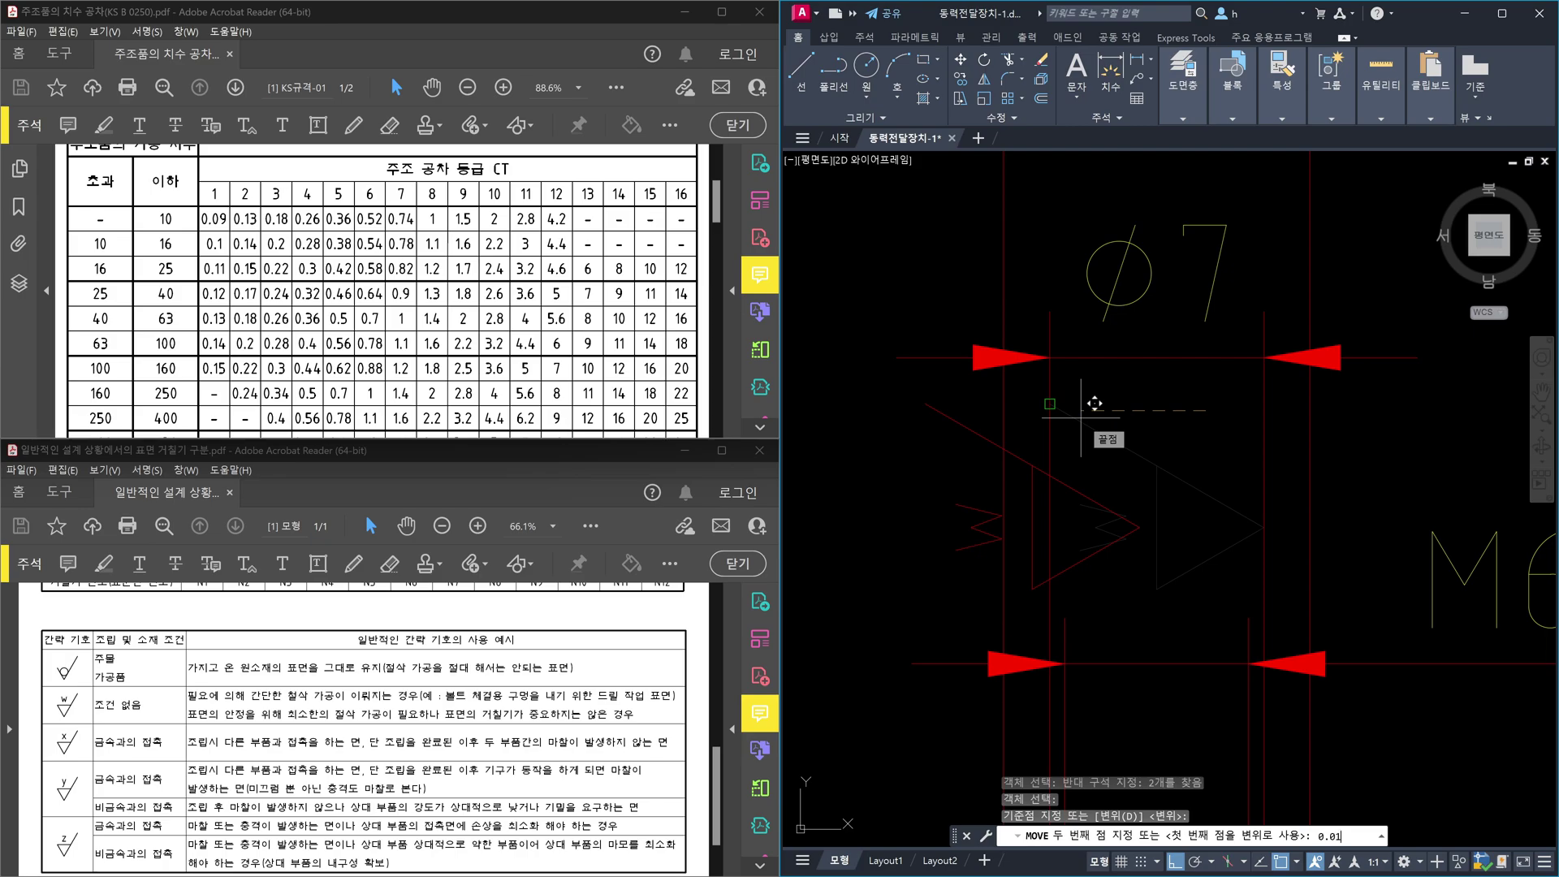
key(Return)
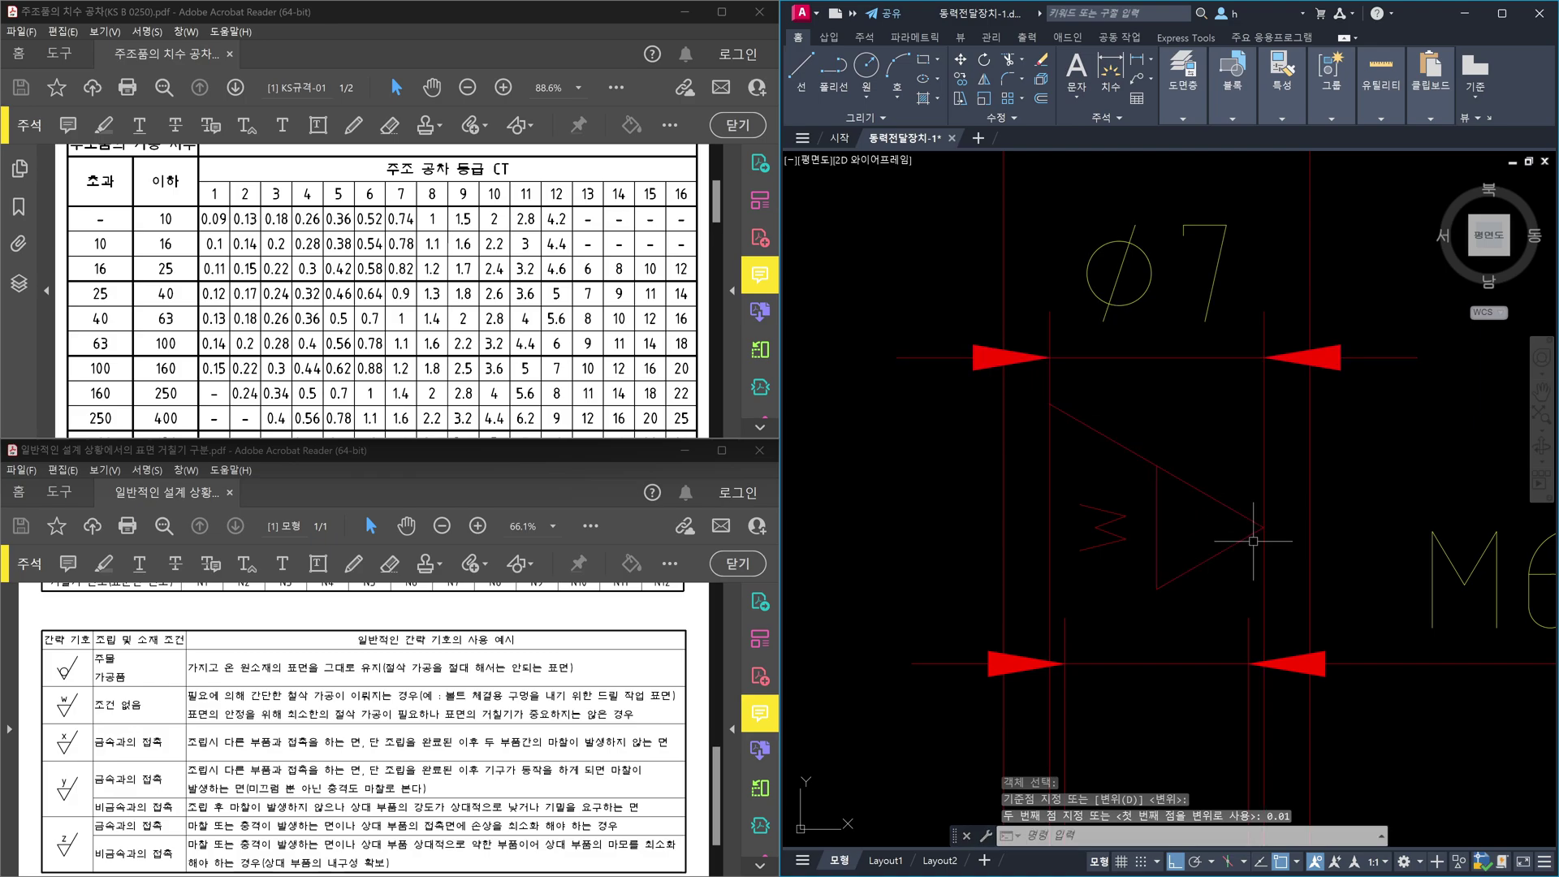
scroll(1266, 534, up, 2)
scroll(1266, 534, up, 3)
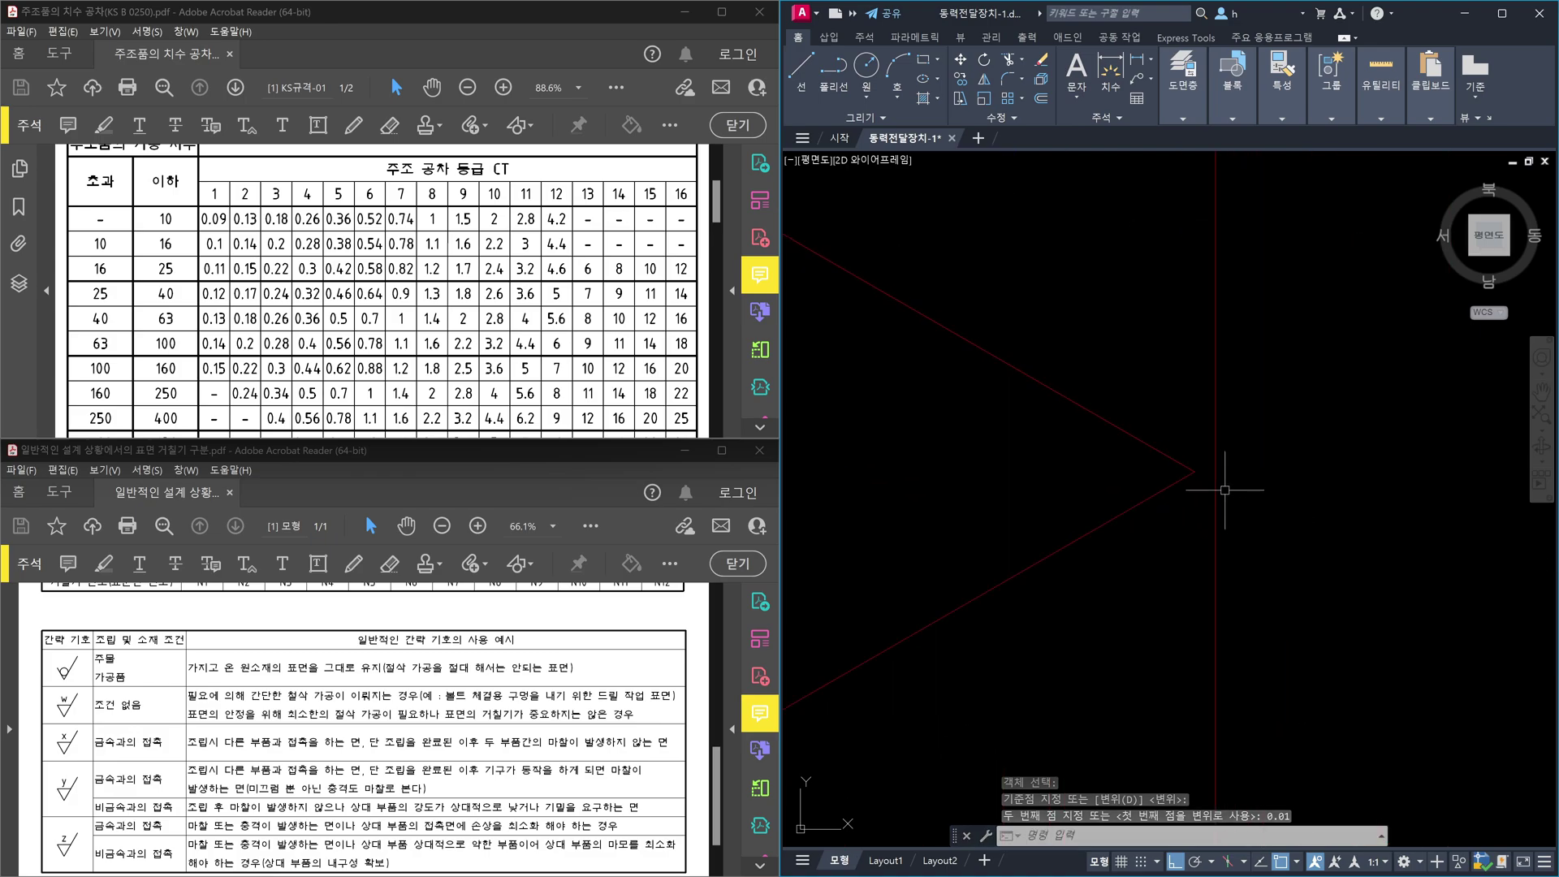
scroll(1234, 492, down, 4)
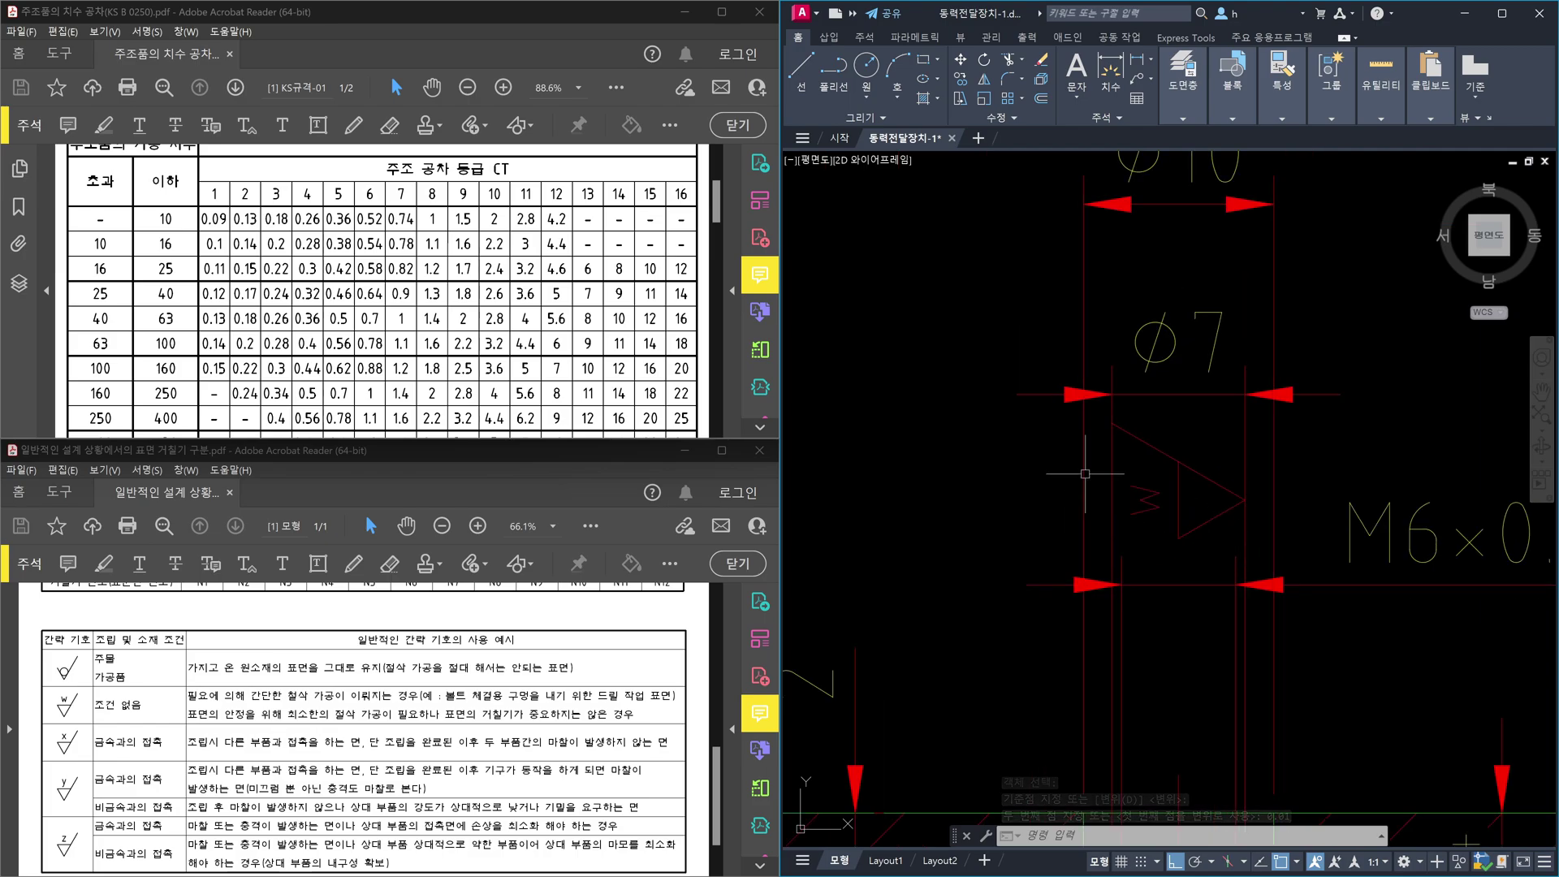
click(1235, 345)
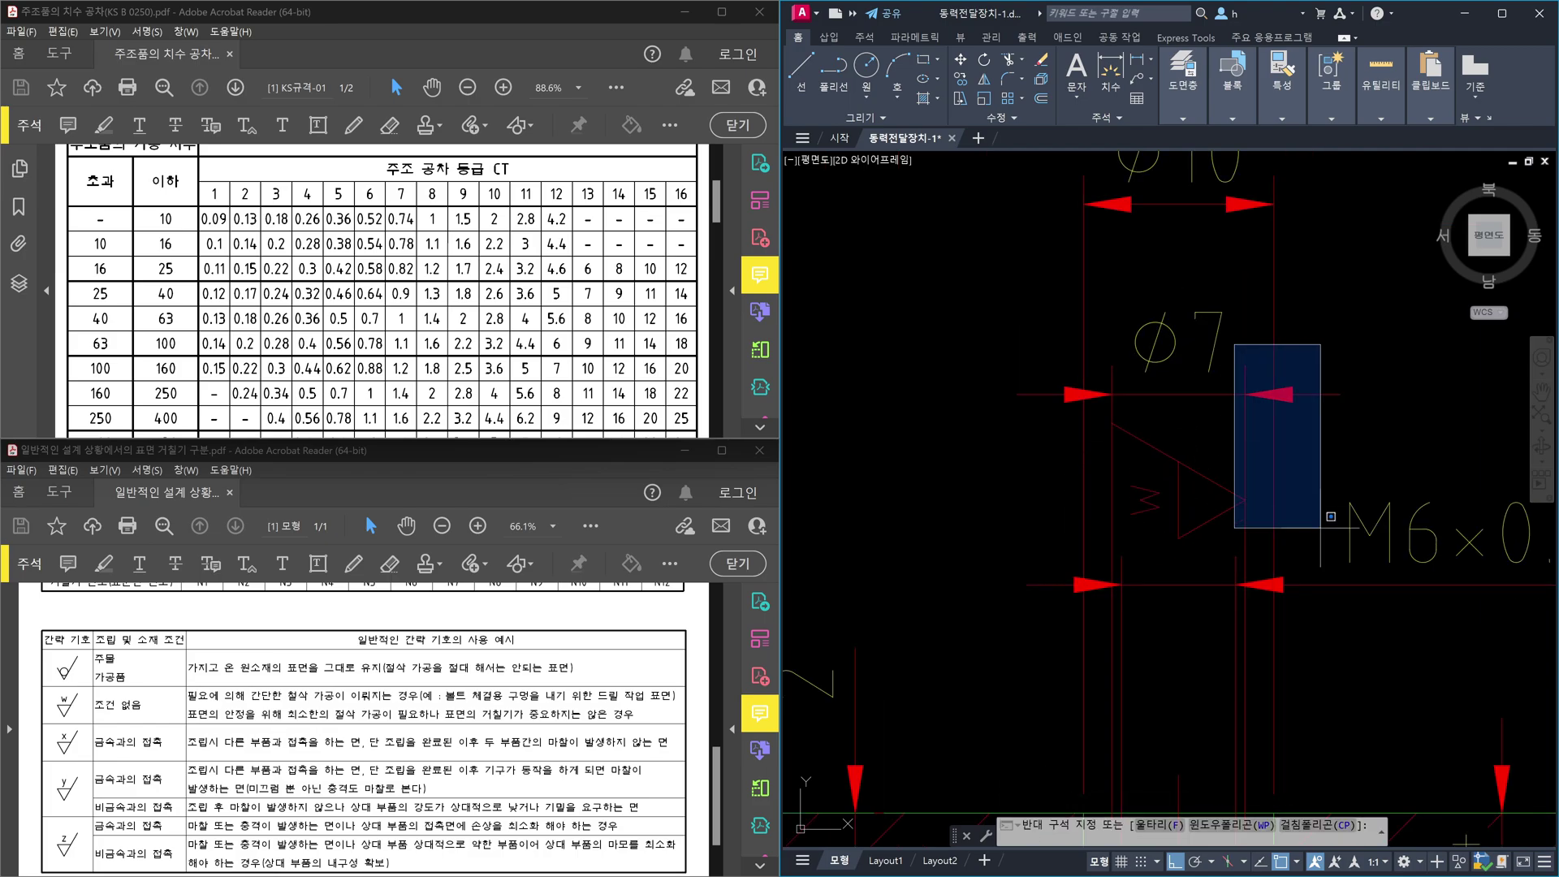
click(1346, 640)
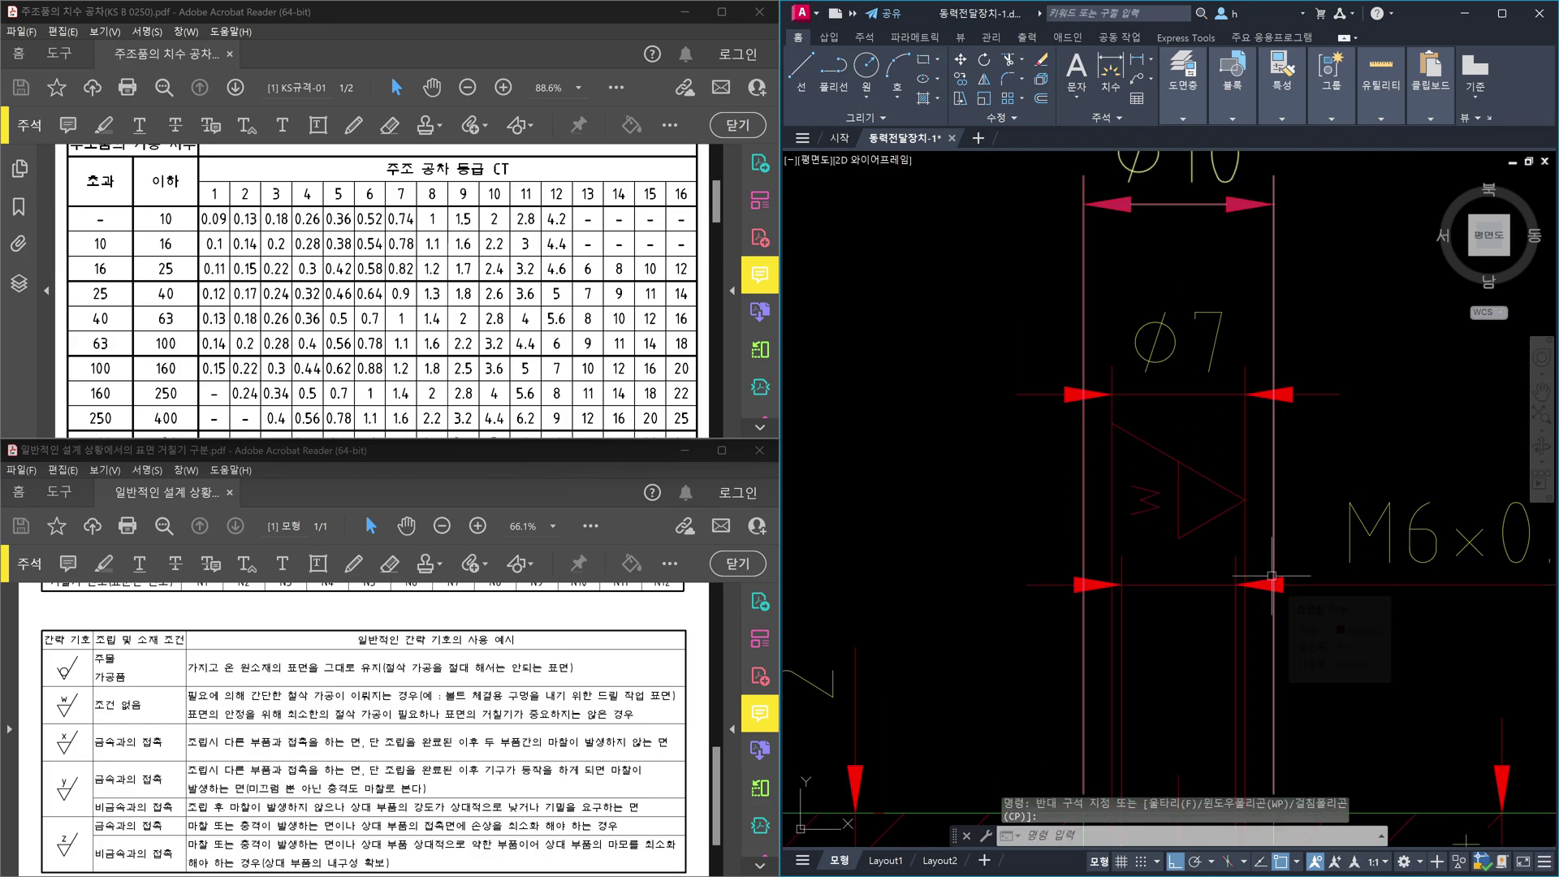
key(Escape)
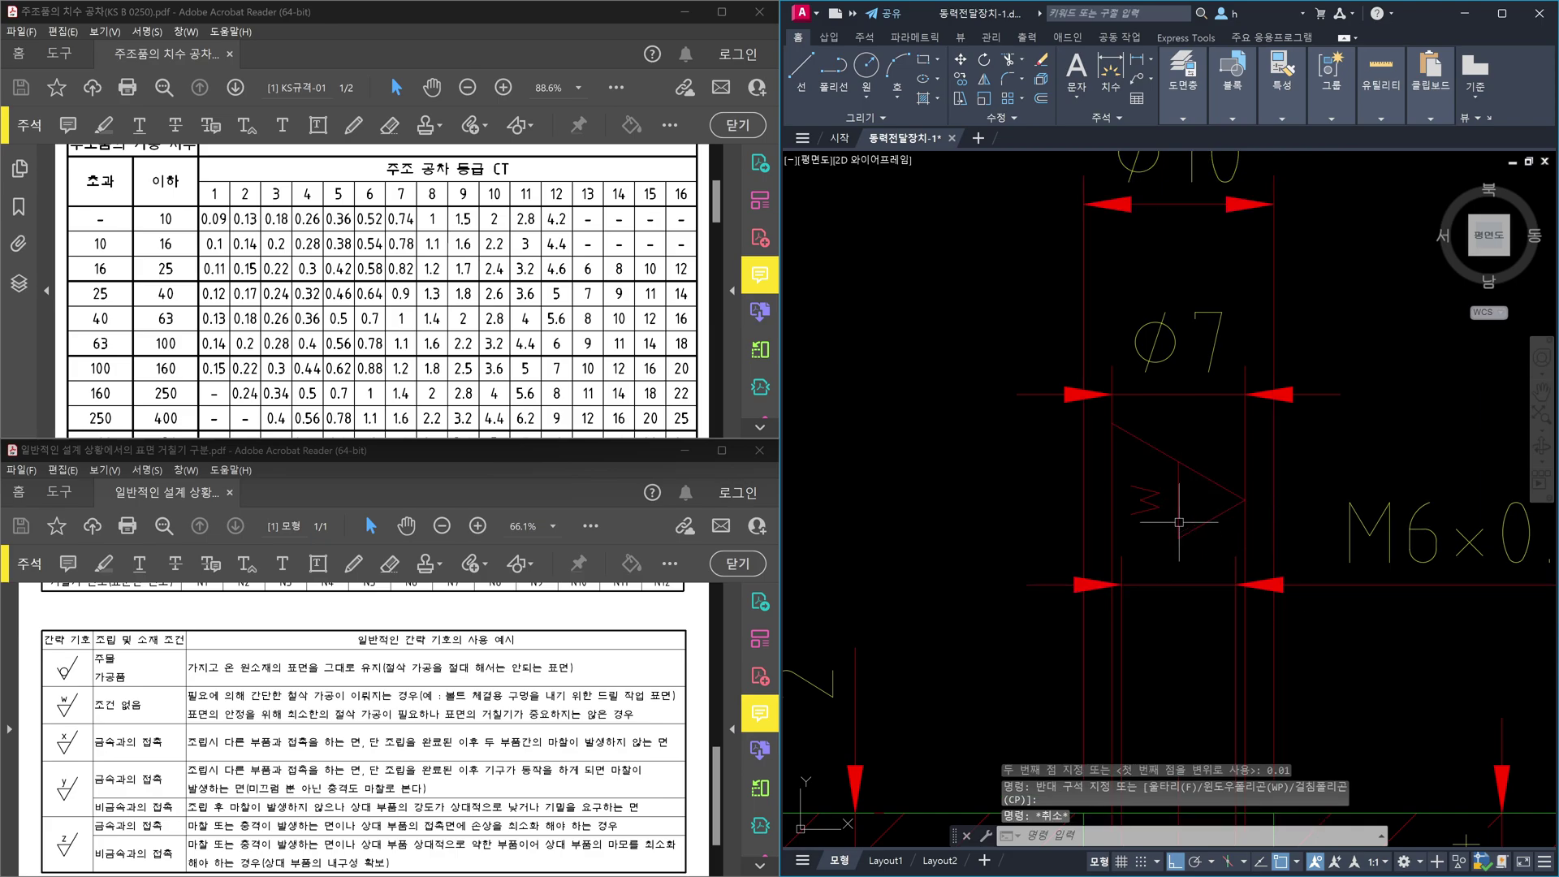
scroll(1140, 495, up, 2)
scroll(1145, 491, down, 2)
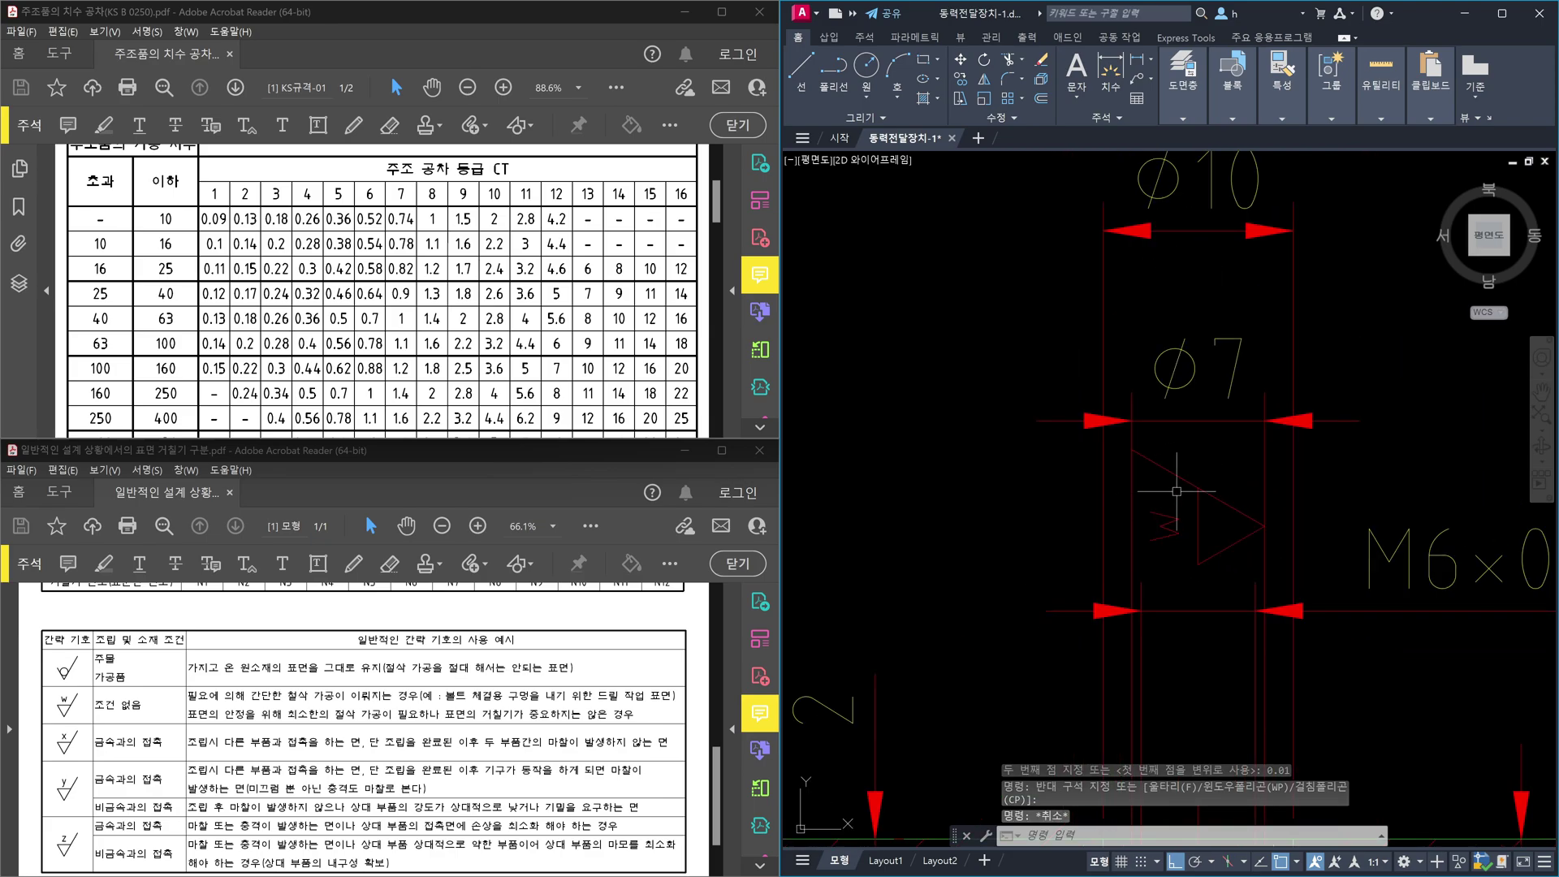
Step: Break the Ø7 dimension's left extension line around the W roughness symbol with DIMBREAK, picking the symbol's long slanted line as the breaking object
text(DIMBRe)
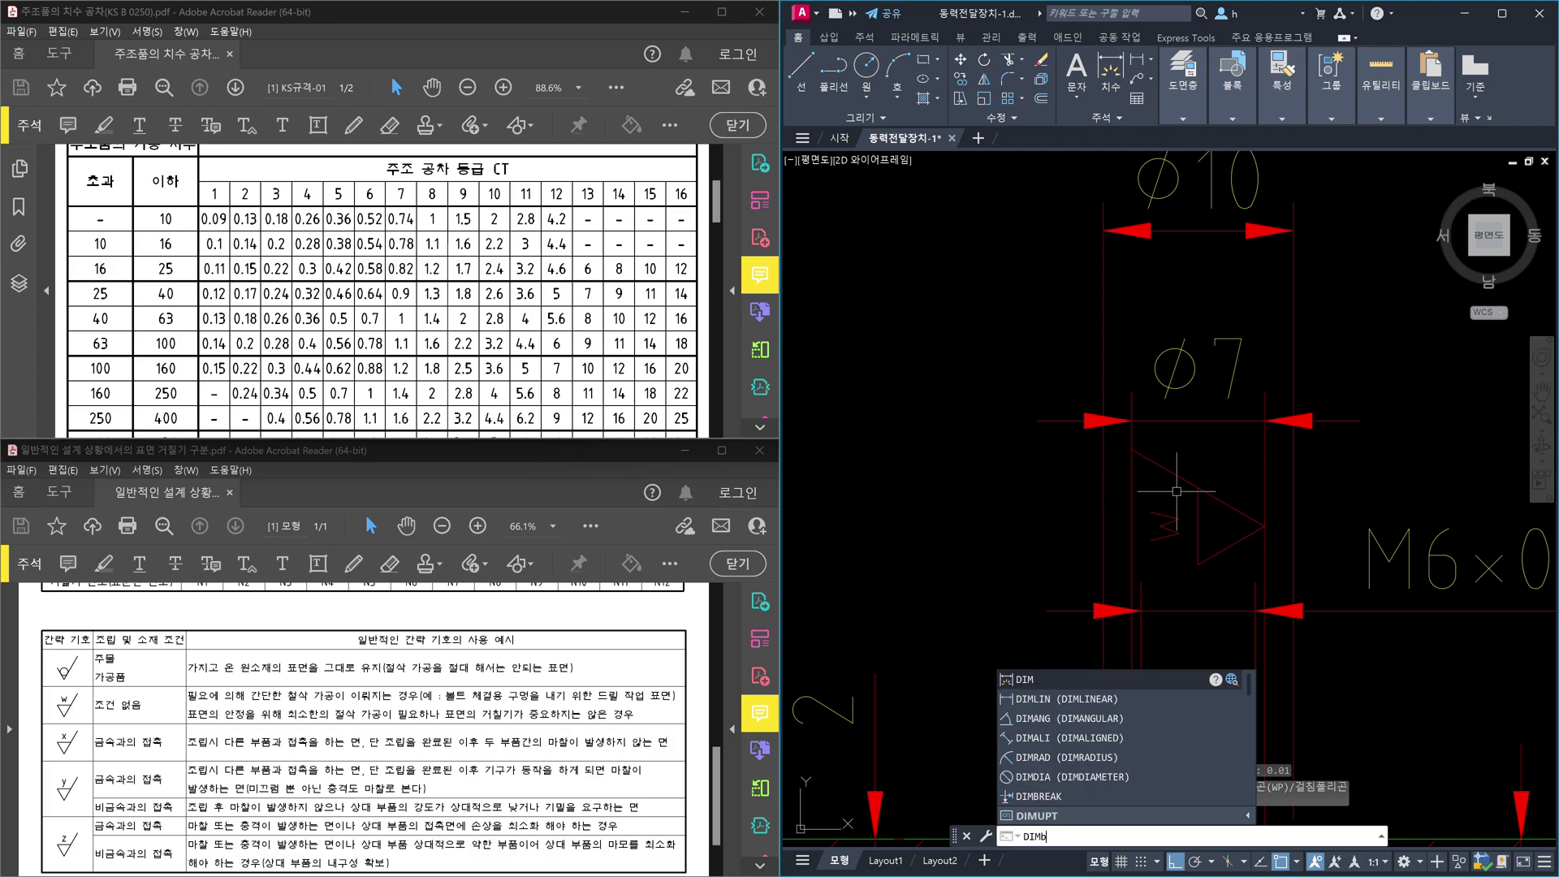
key(Return)
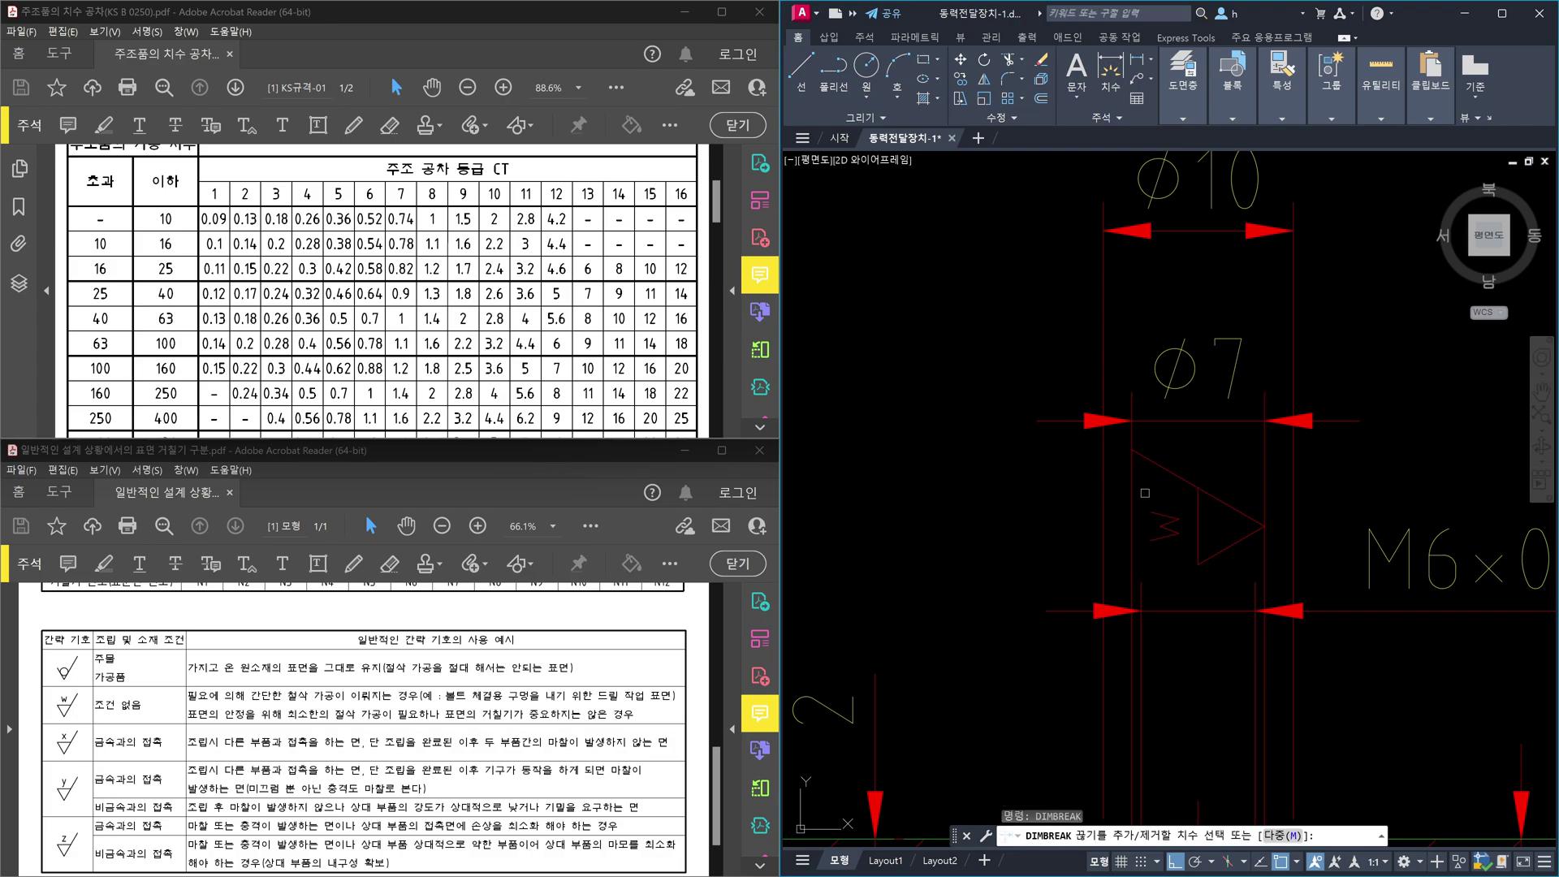
click(1135, 491)
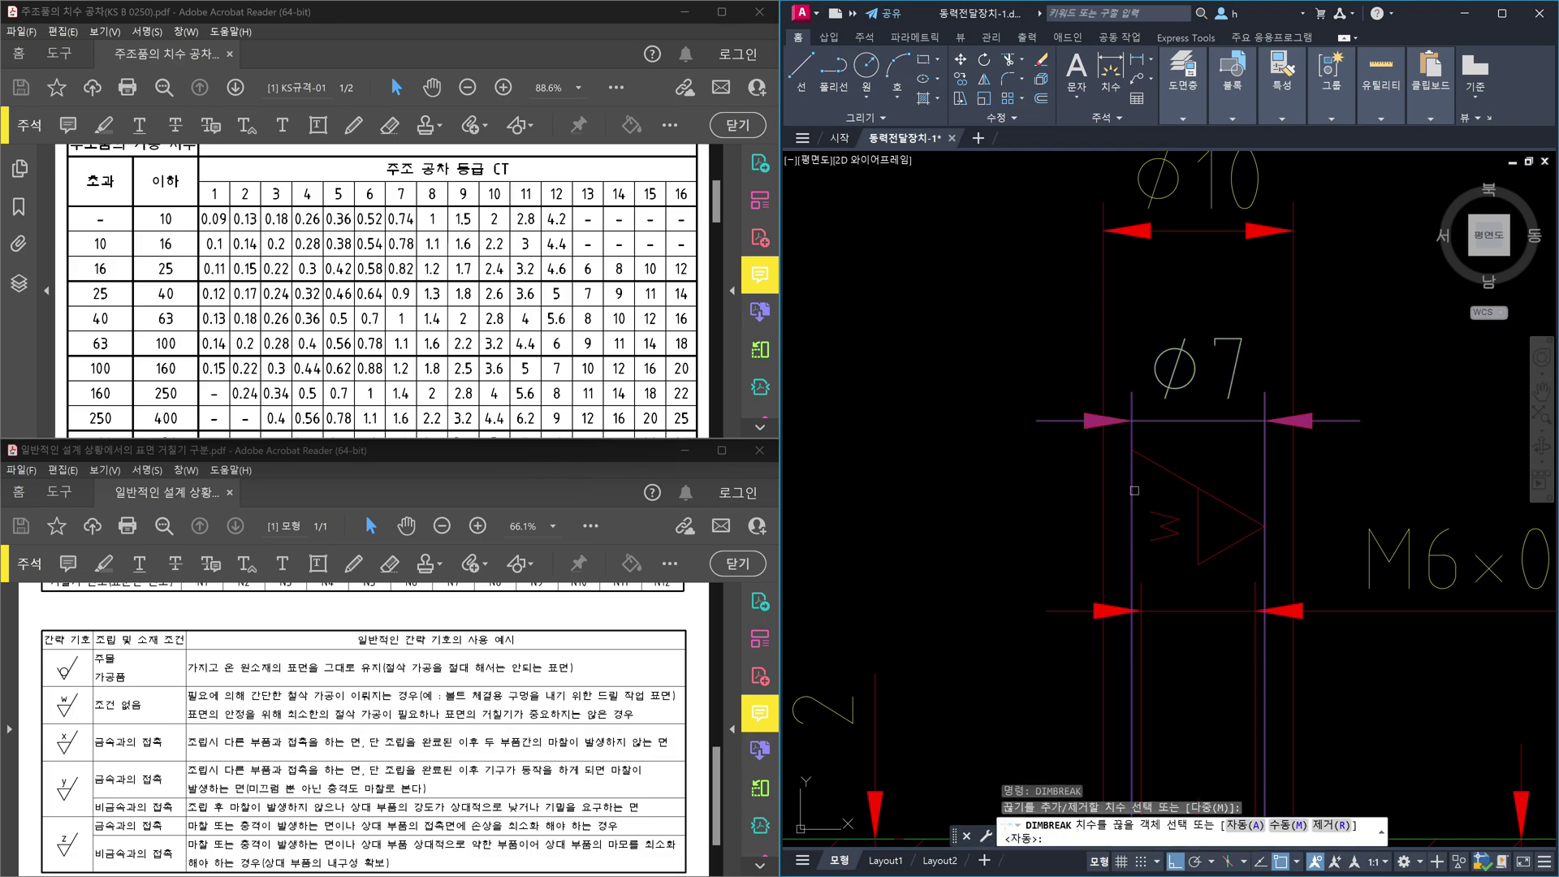
click(1175, 470)
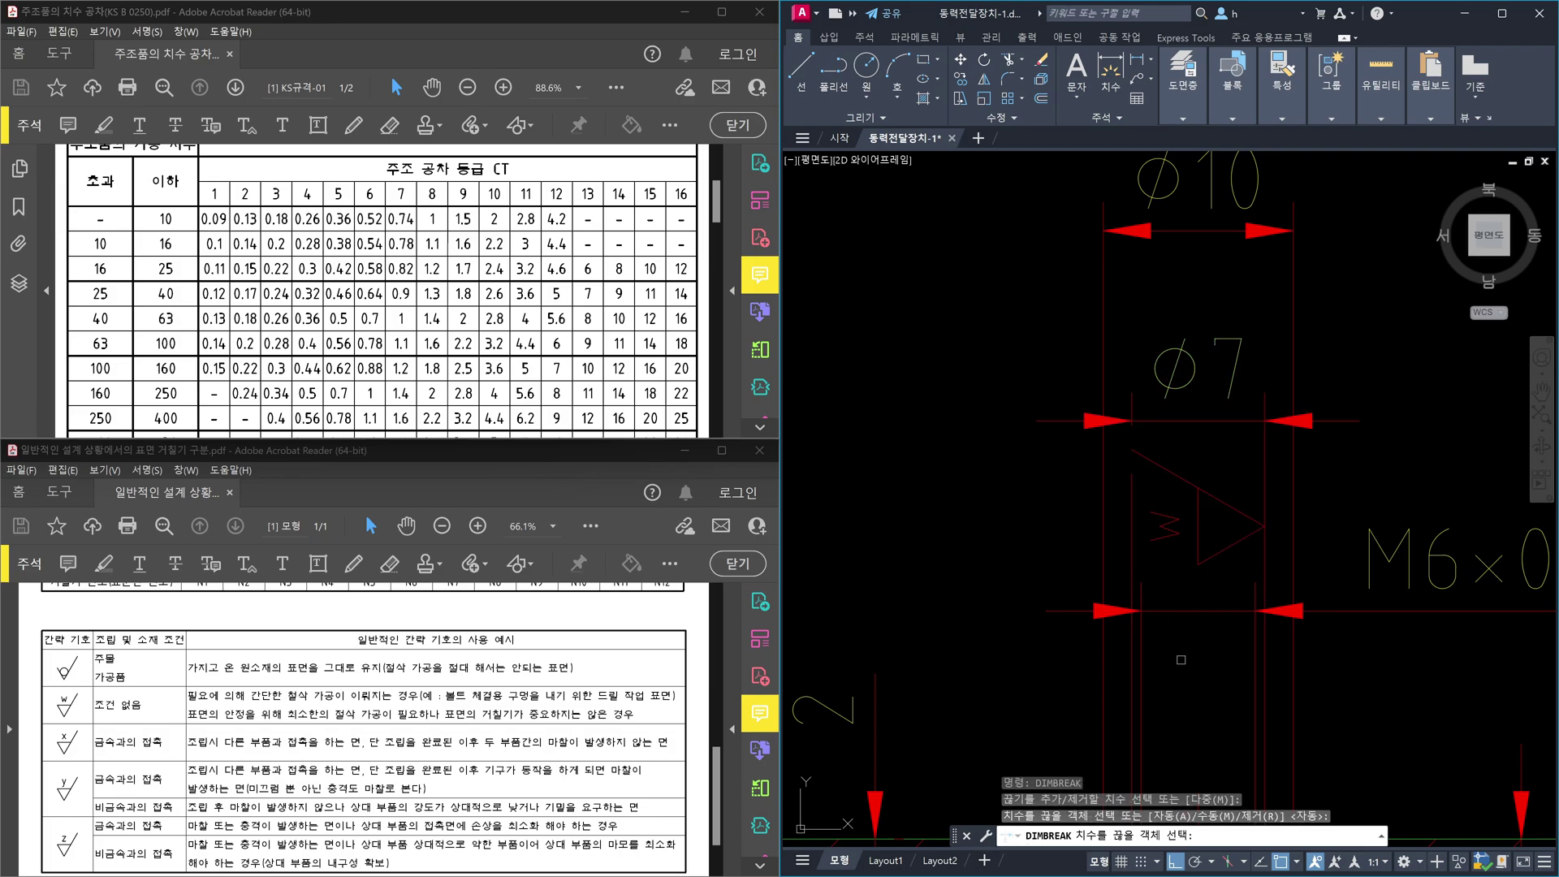
key(Return)
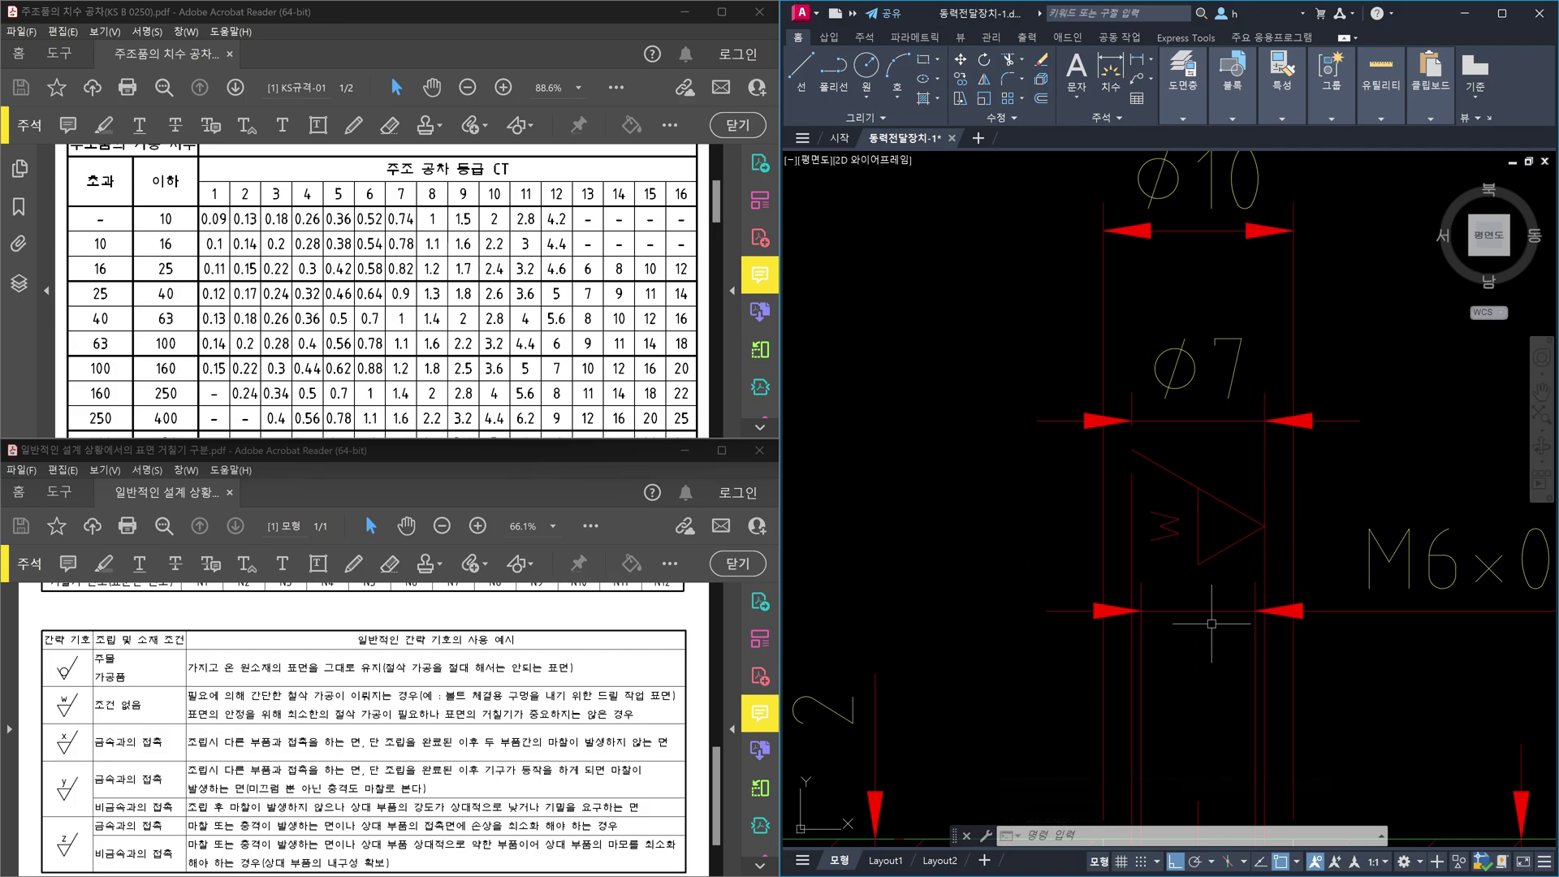
Step: Compare the W roughness symbol's placement and line break at the Ø7 dimension with the symbol placed on the 4× Ø9 dimension line
mouse_move(1215, 557)
middle_drag(1243, 573, 1182, 579)
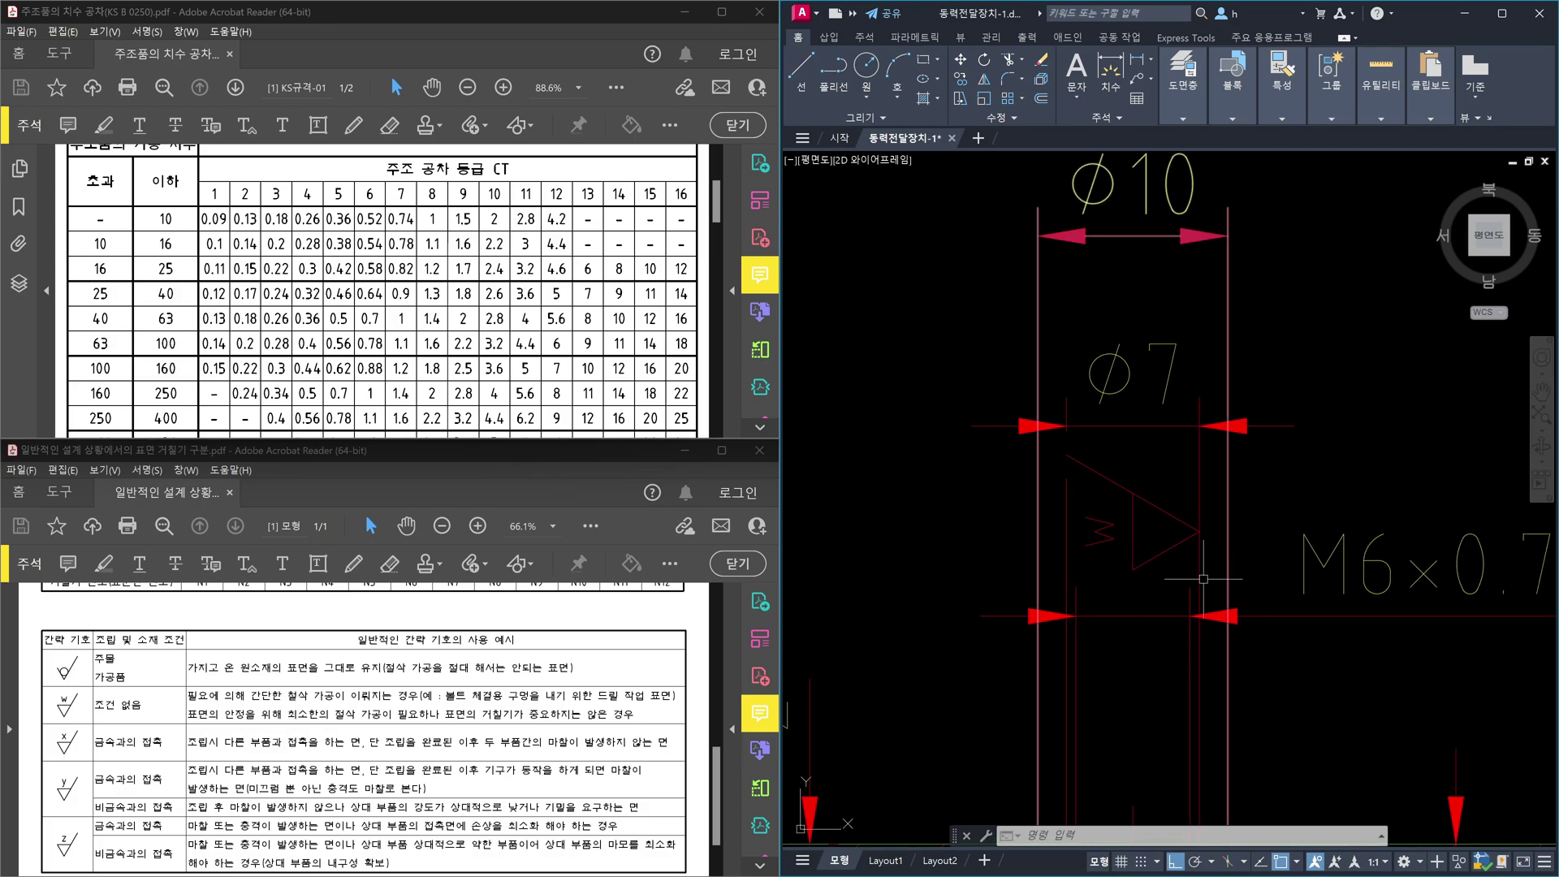
scroll(1175, 530, down, 7)
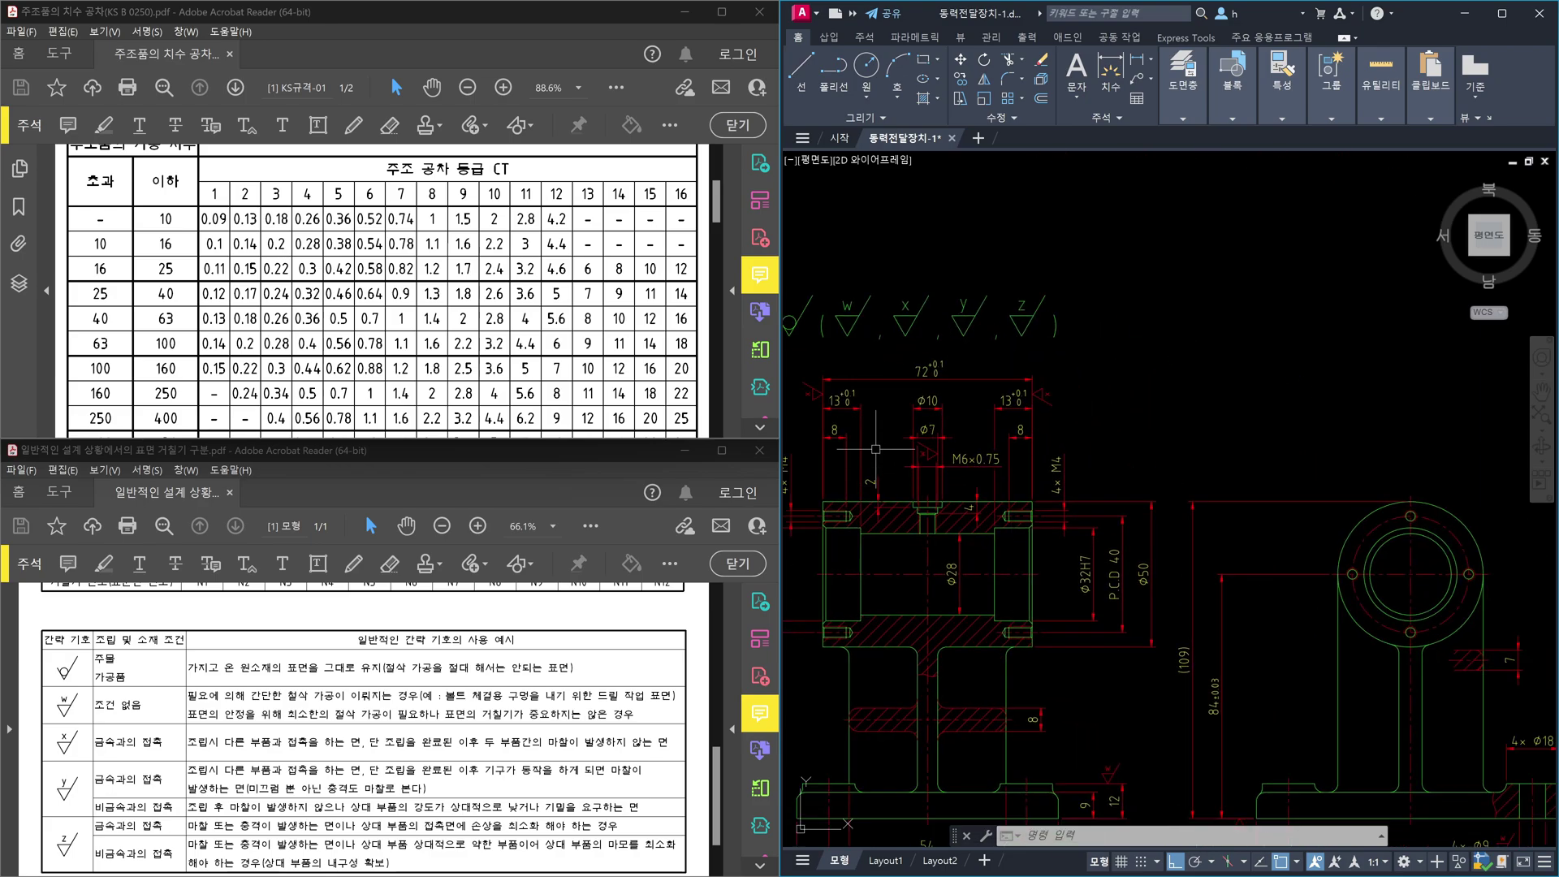
scroll(870, 509, up, 8)
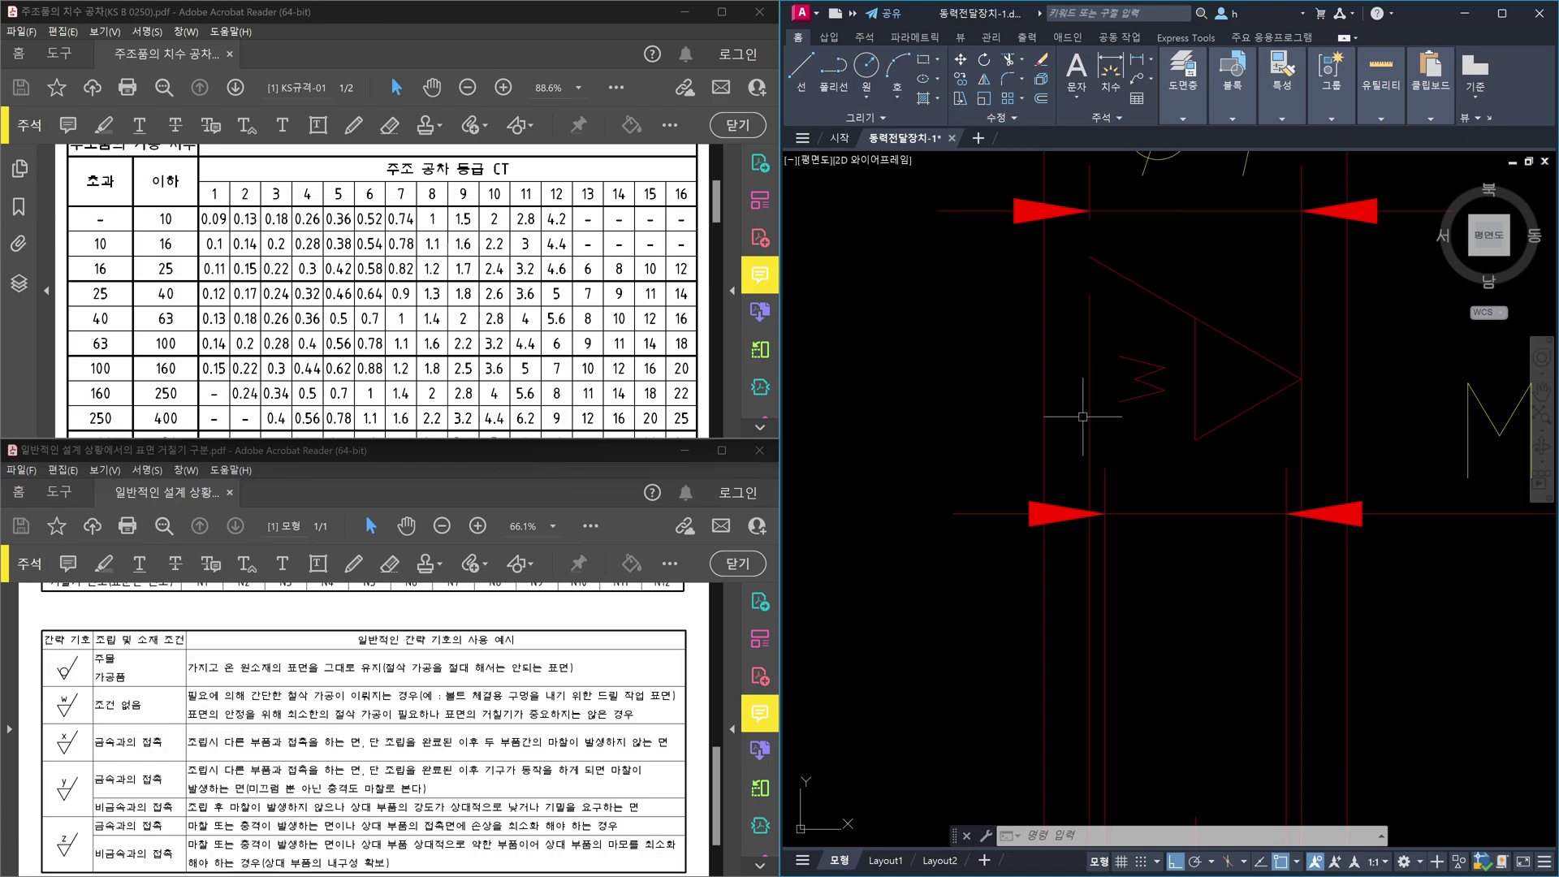
click(1089, 420)
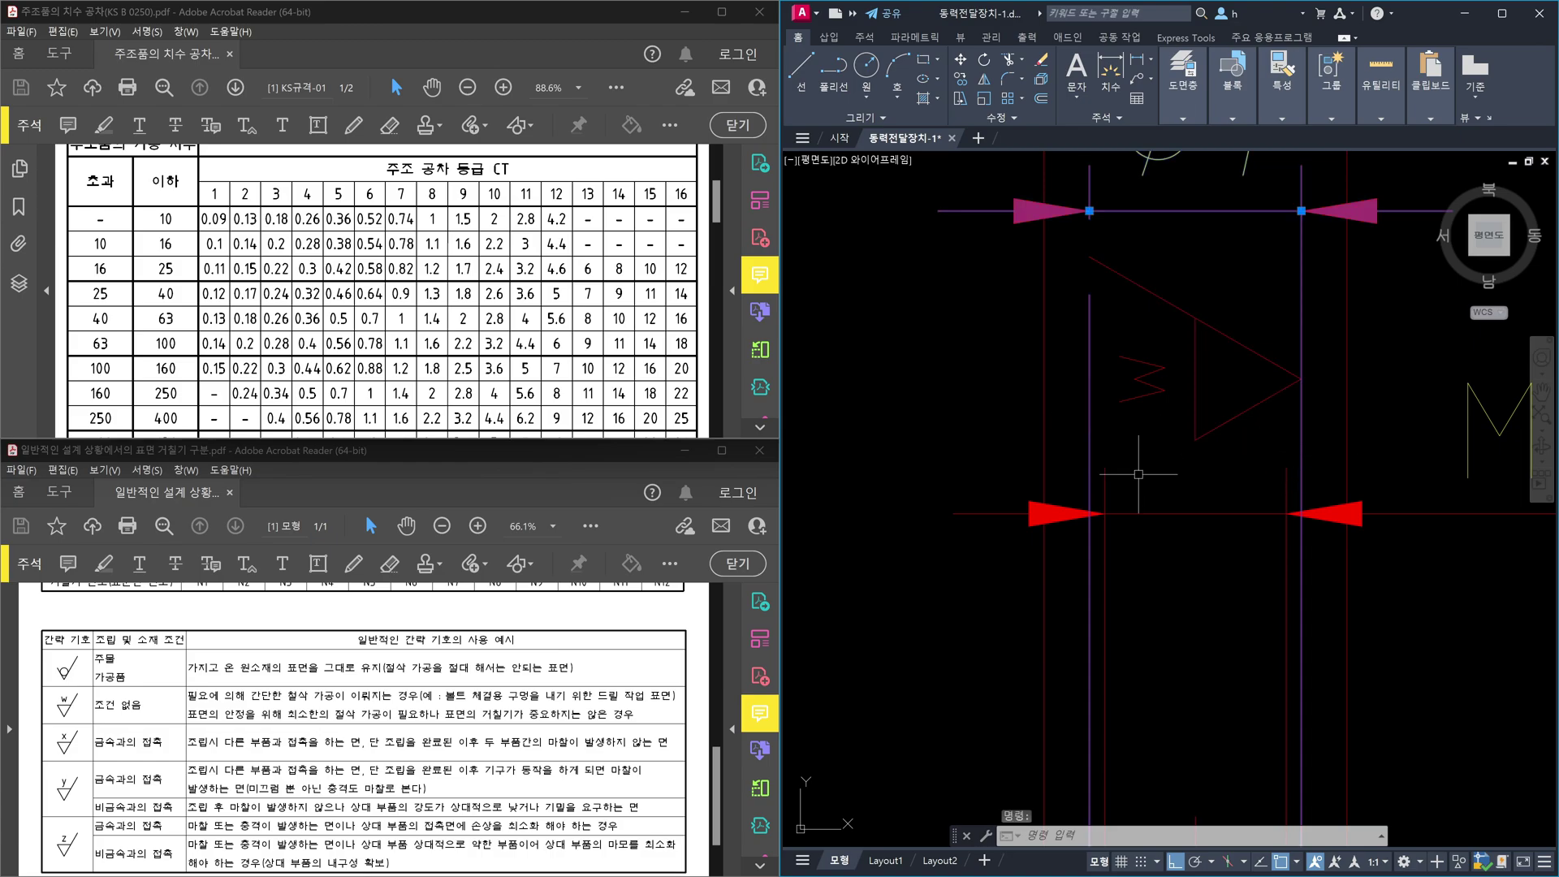
scroll(1277, 487, down, 2)
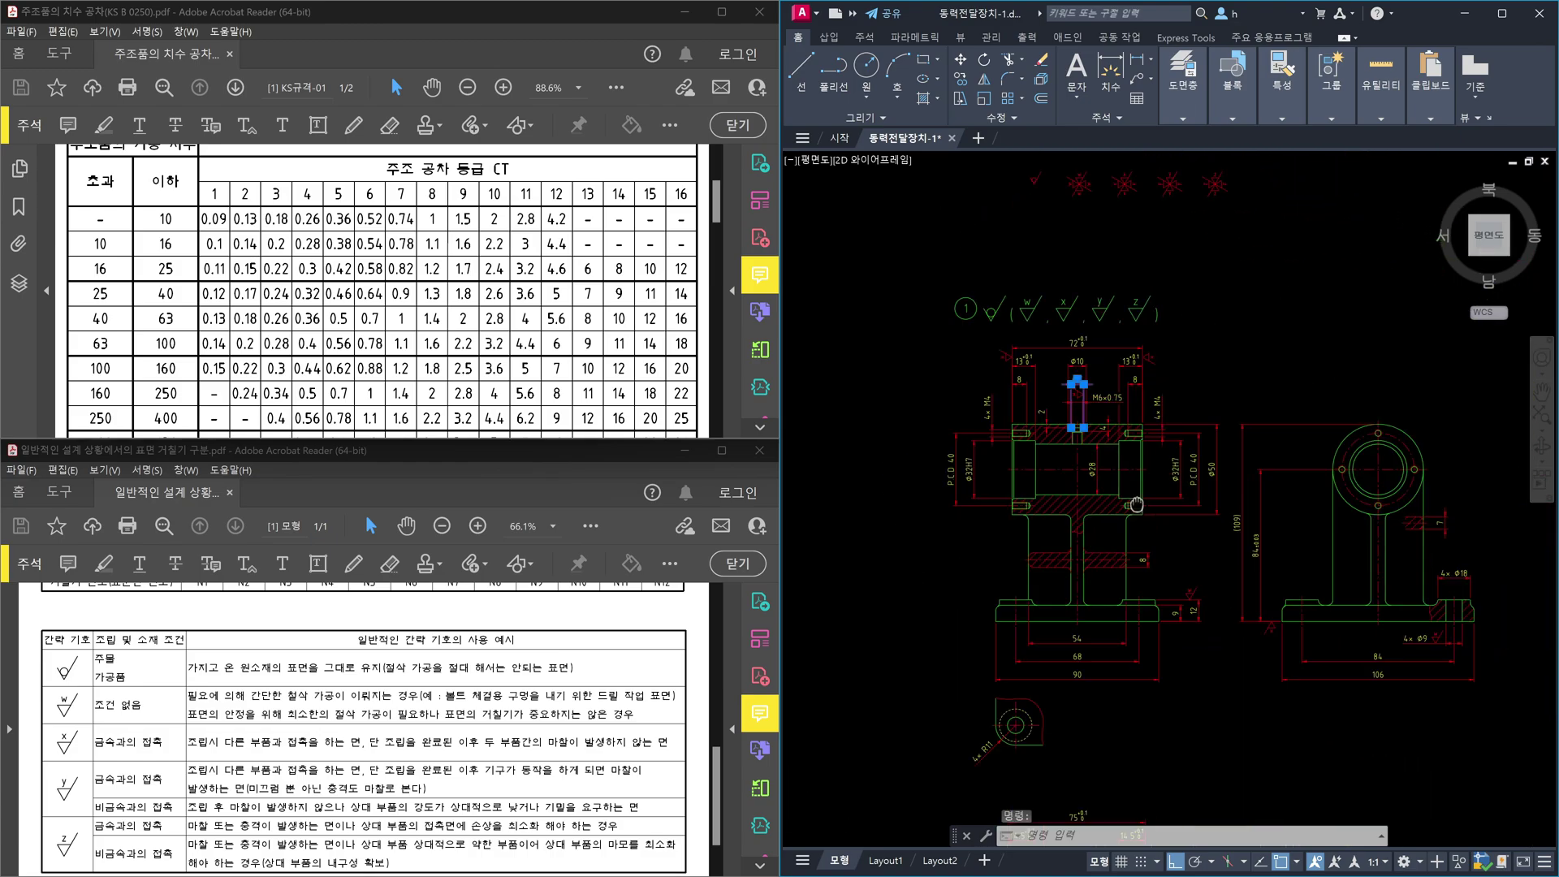
scroll(1297, 591, up, 5)
key(Escape)
click(1248, 661)
key(Escape)
click(1326, 575)
click(1277, 546)
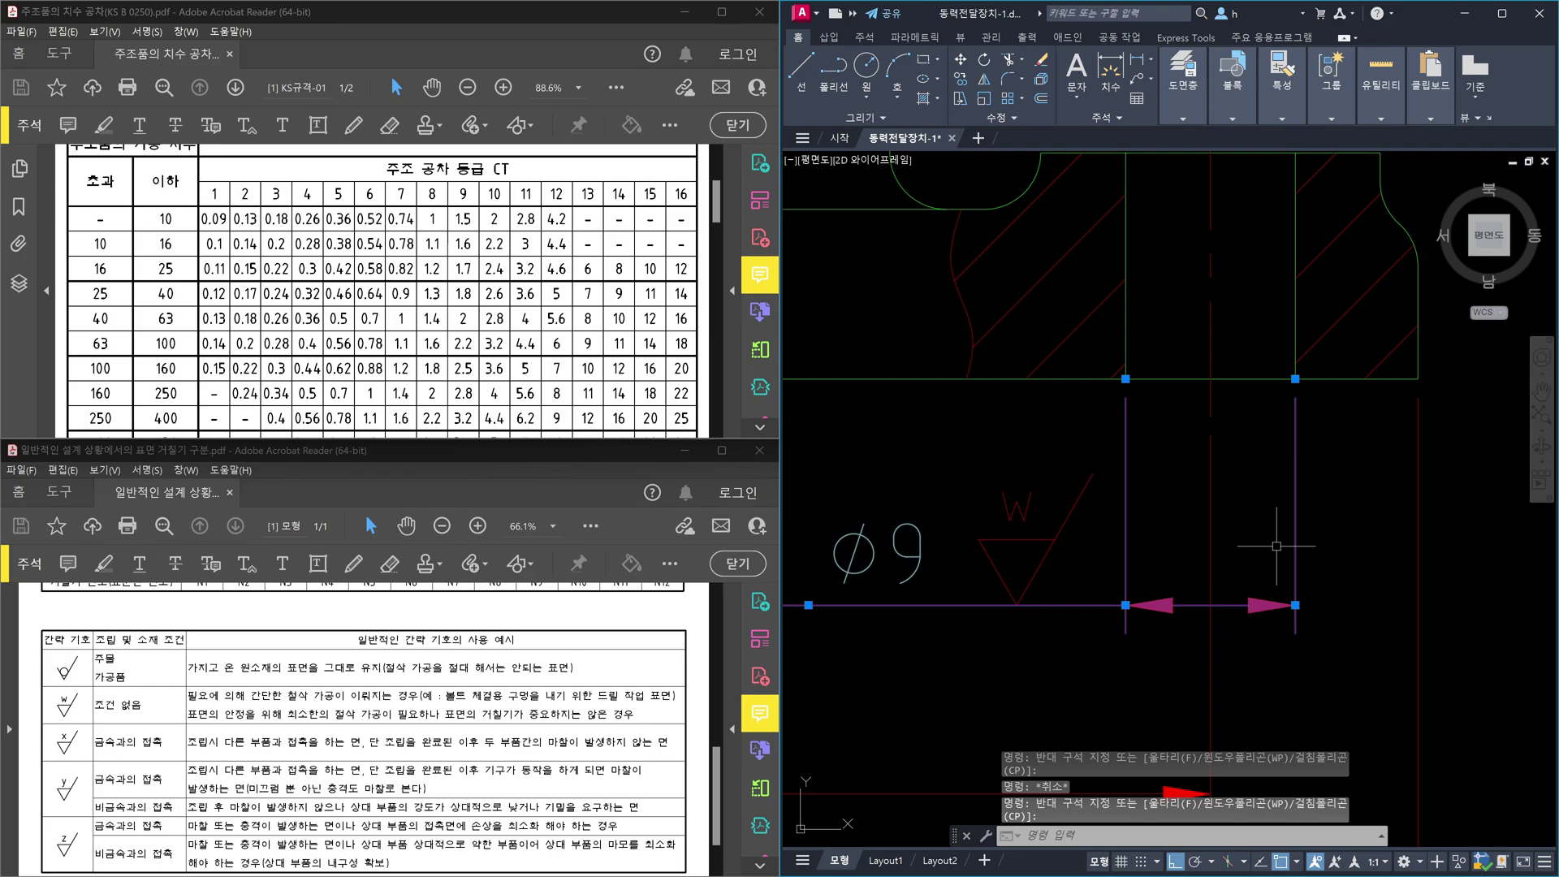
key(Escape)
middle_drag(1162, 557, 1344, 550)
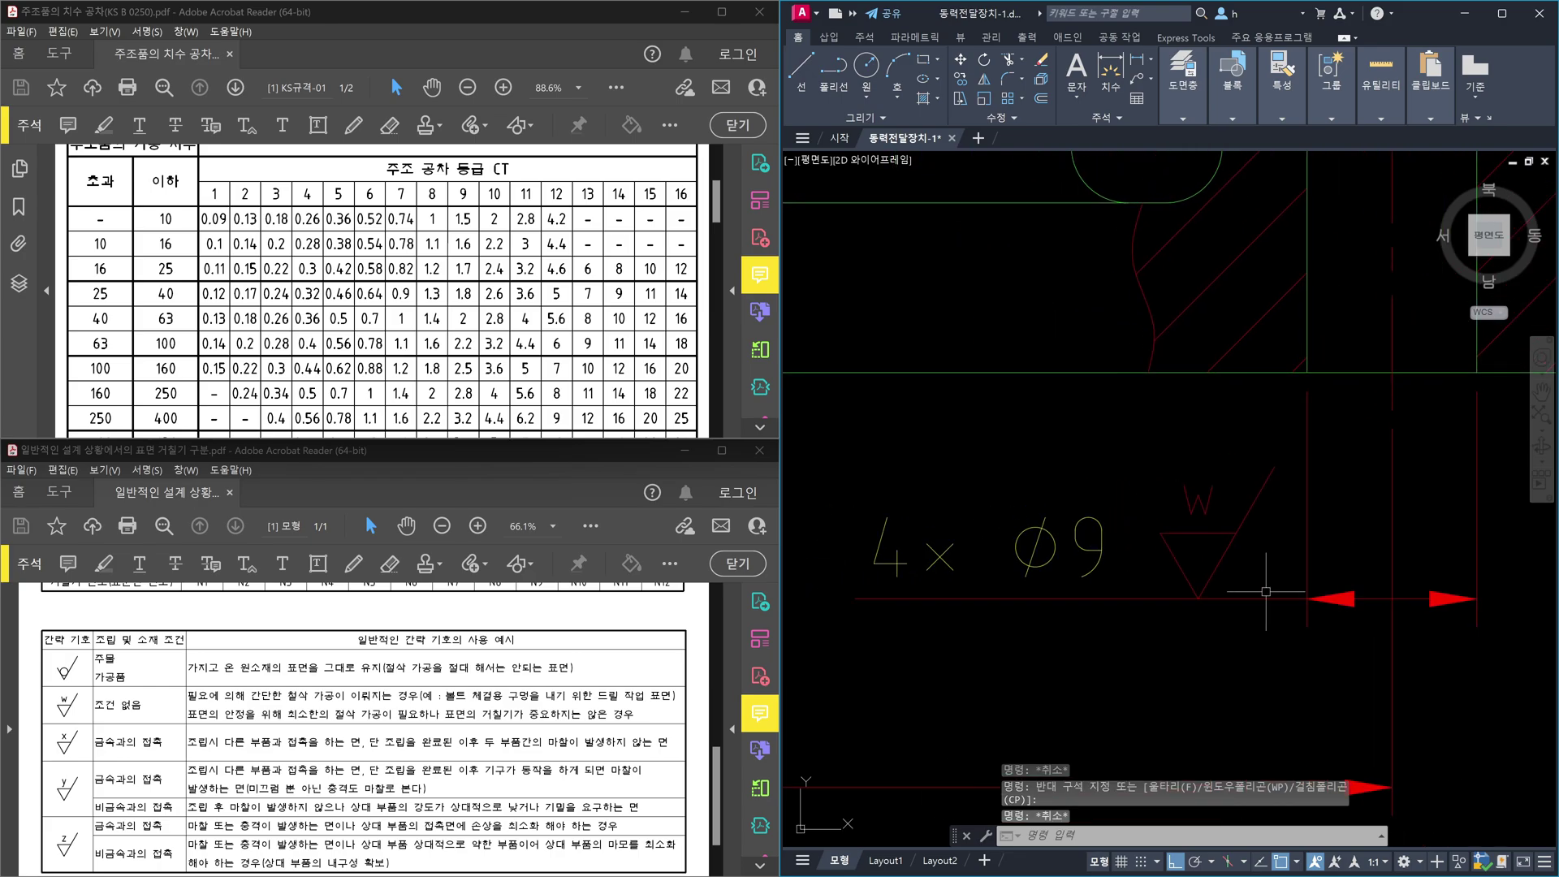
drag(1083, 440, 1355, 660)
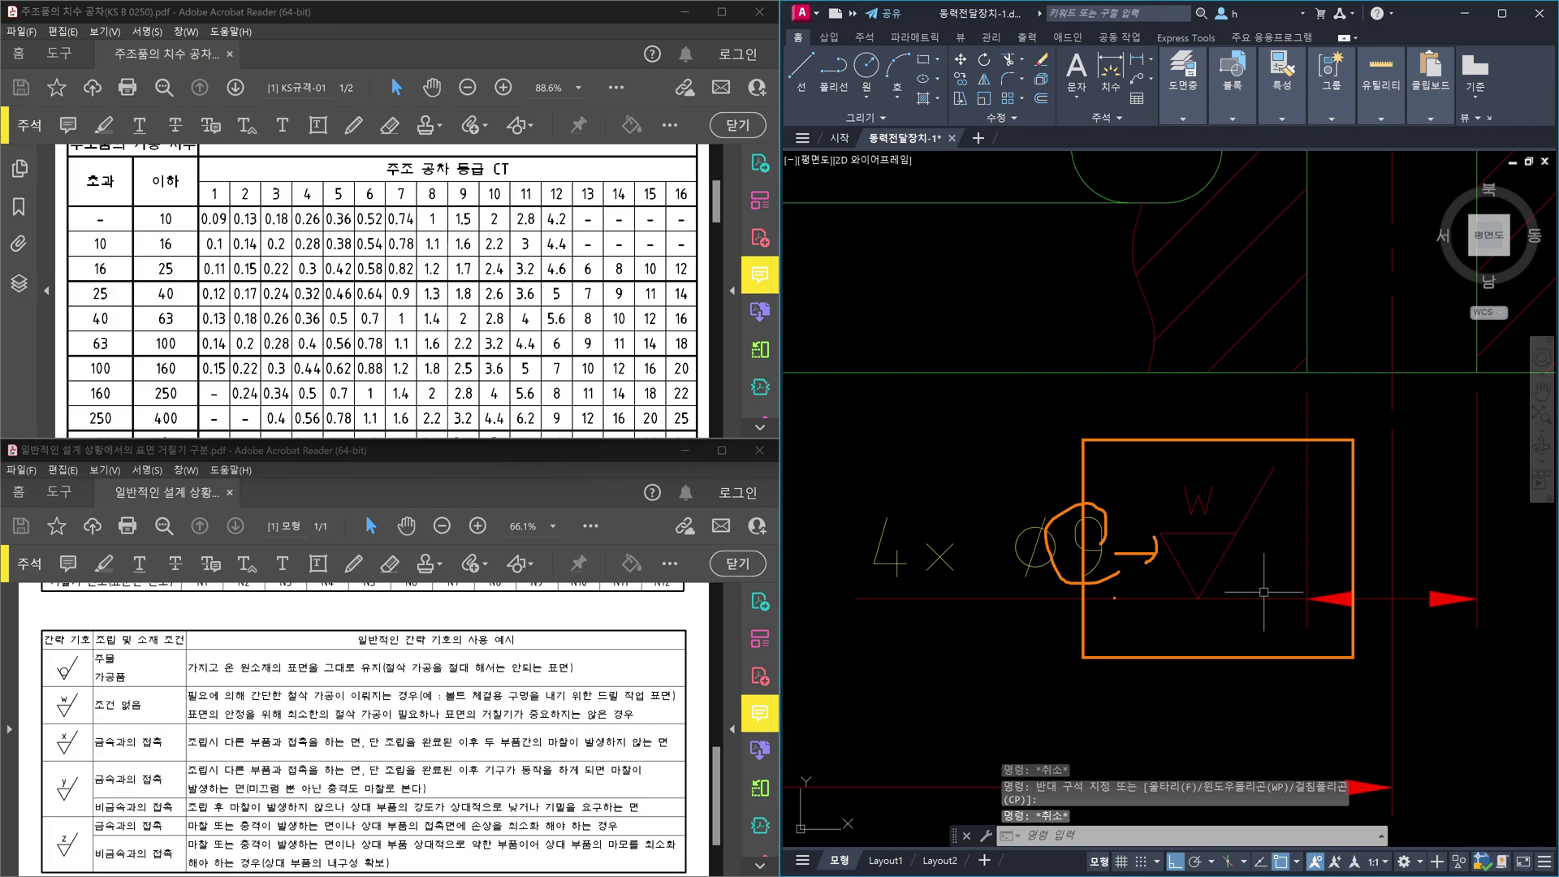
key(Escape)
scroll(1112, 346, down, 10)
scroll(1202, 429, up, 10)
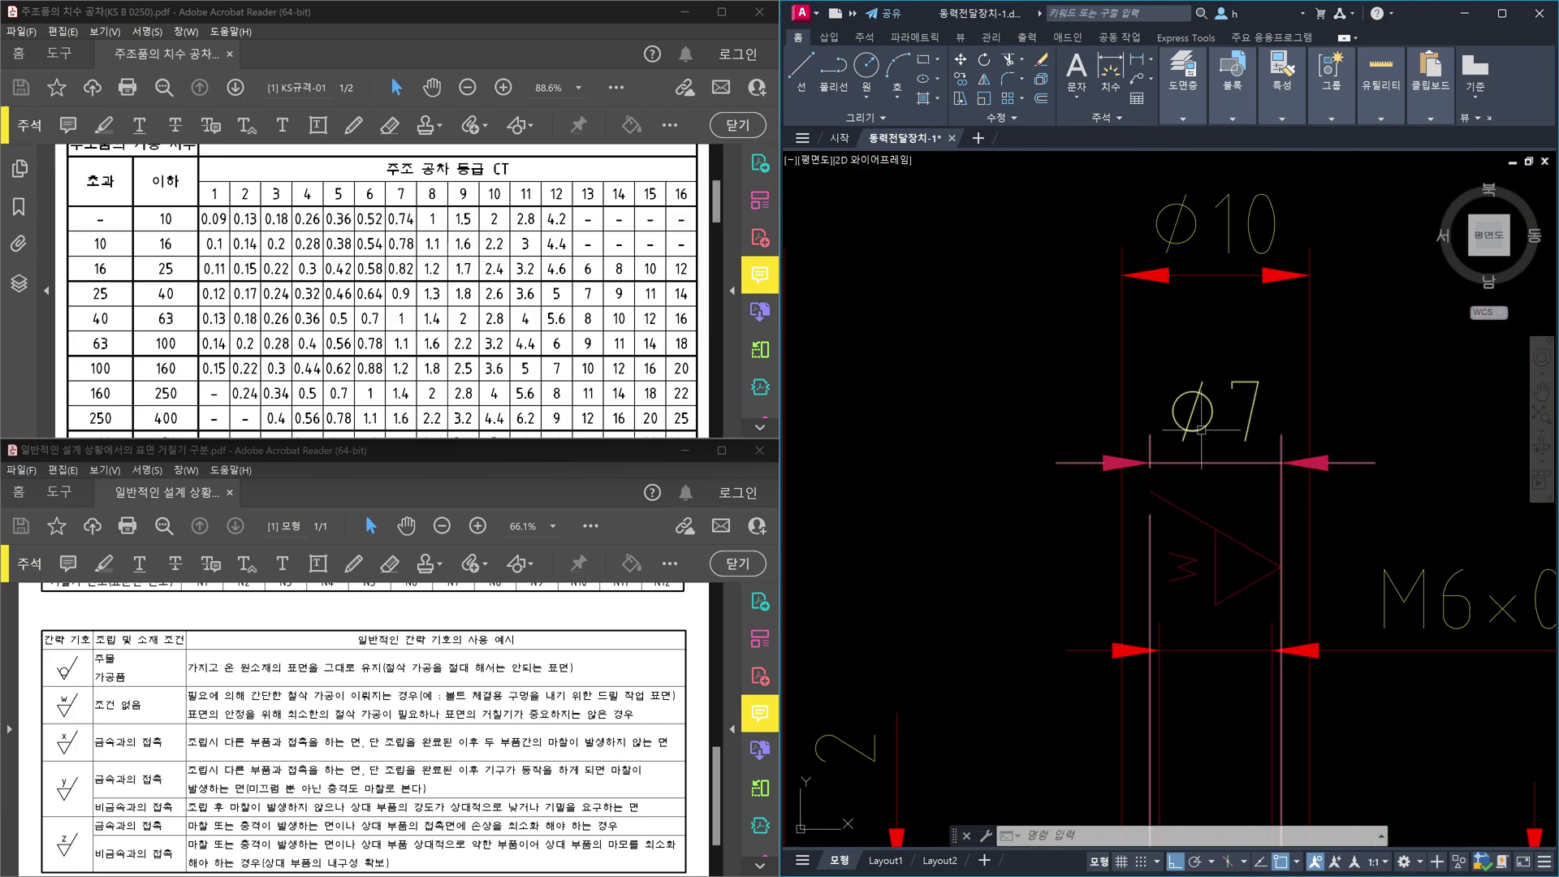
Step: Compare the space around the Ø7 dimension text with the W symbol's placement beside the 4× Ø9 text
drag(1157, 359, 1264, 461)
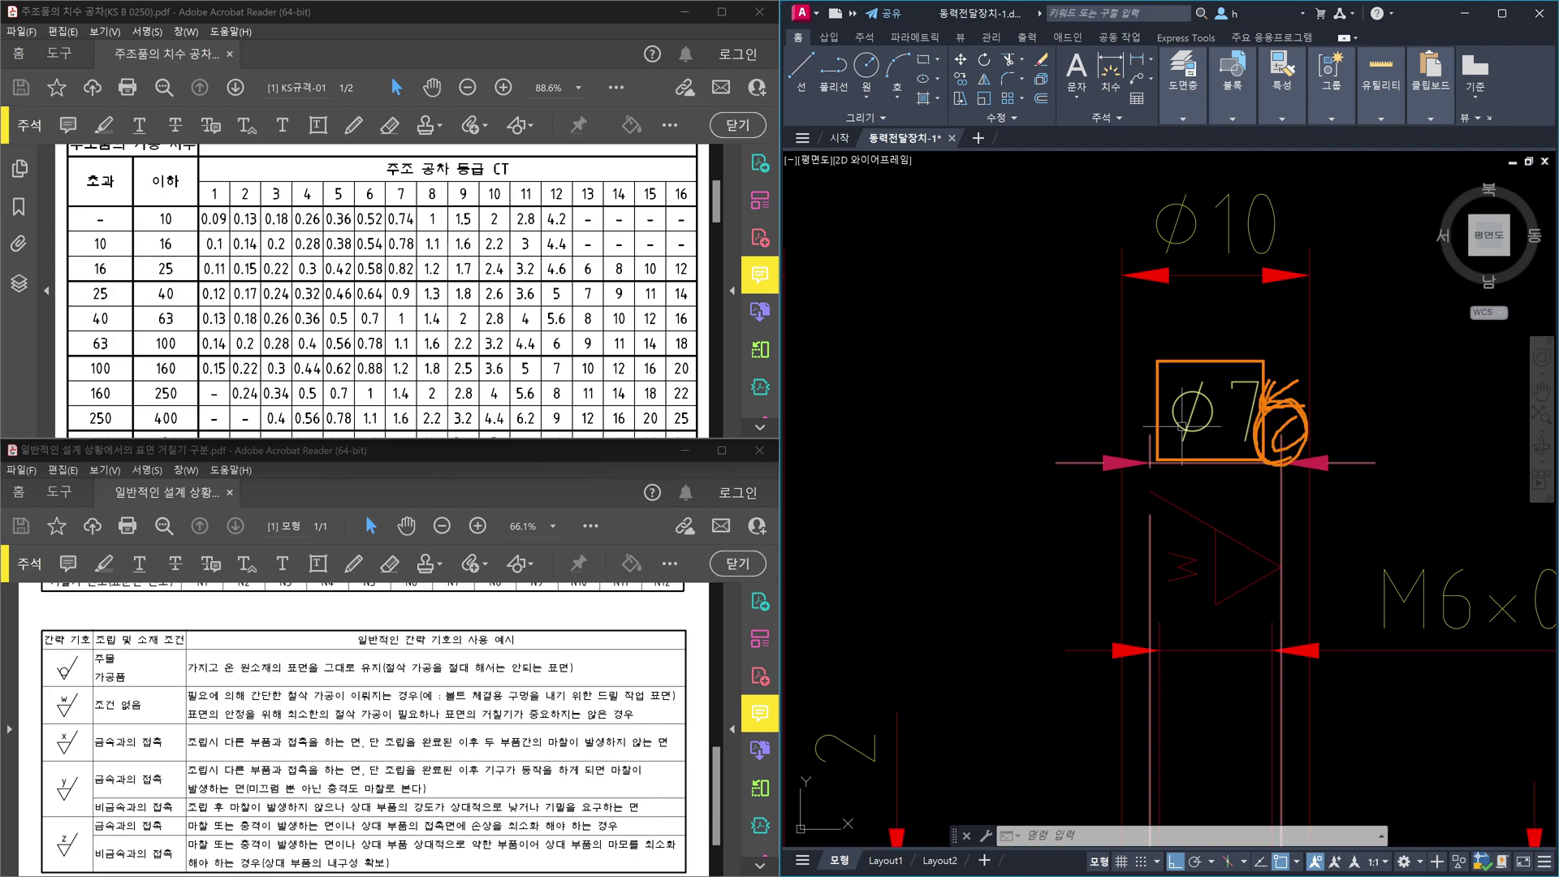
key(Escape)
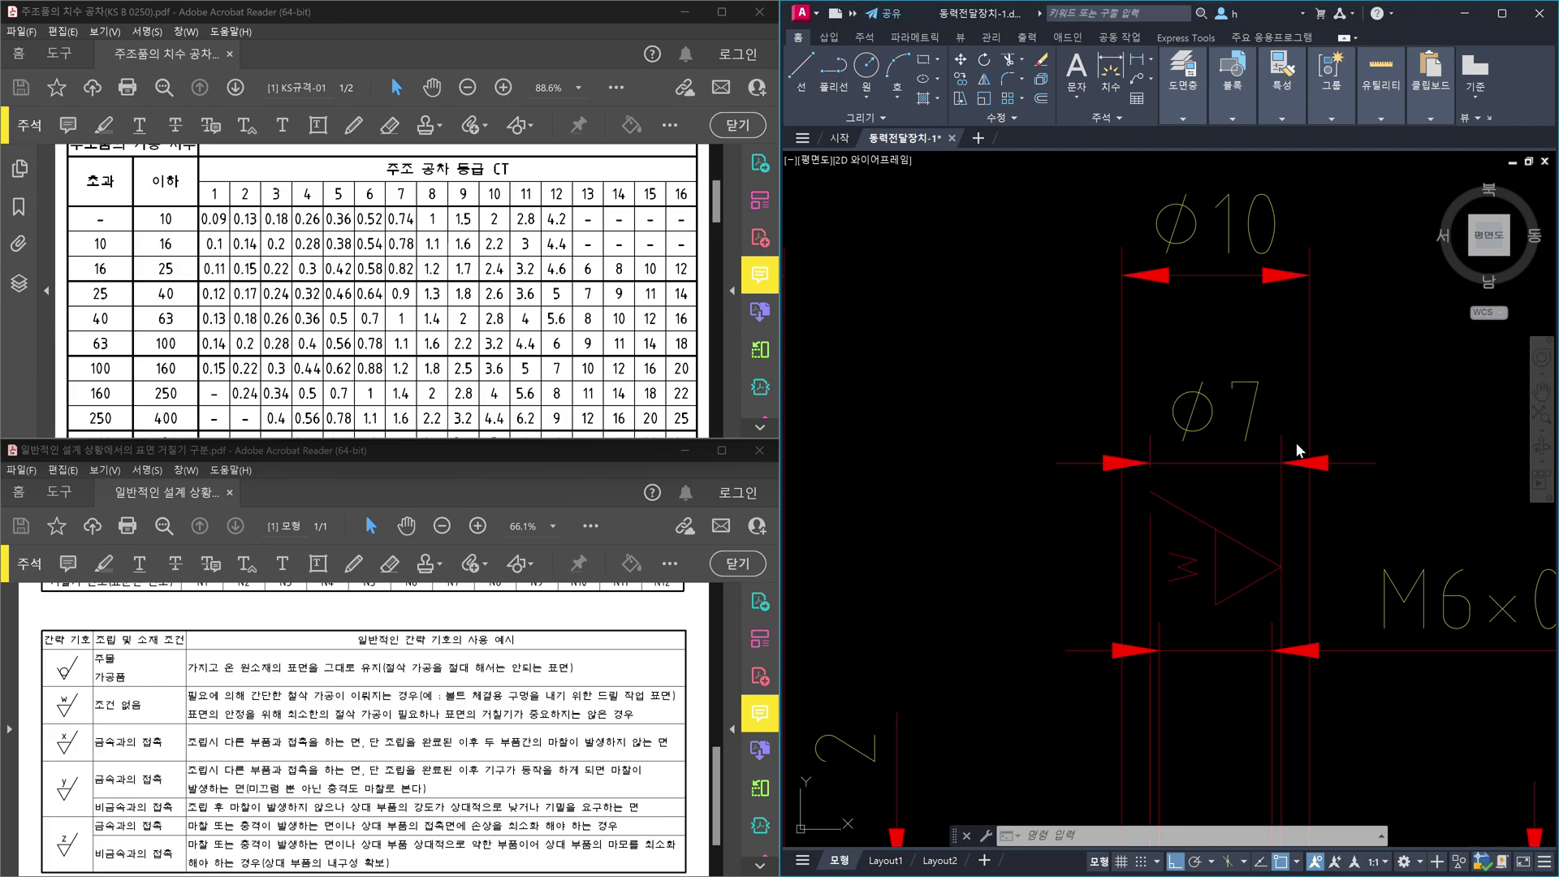
scroll(1255, 670, down, 8)
scroll(1256, 671, up, 10)
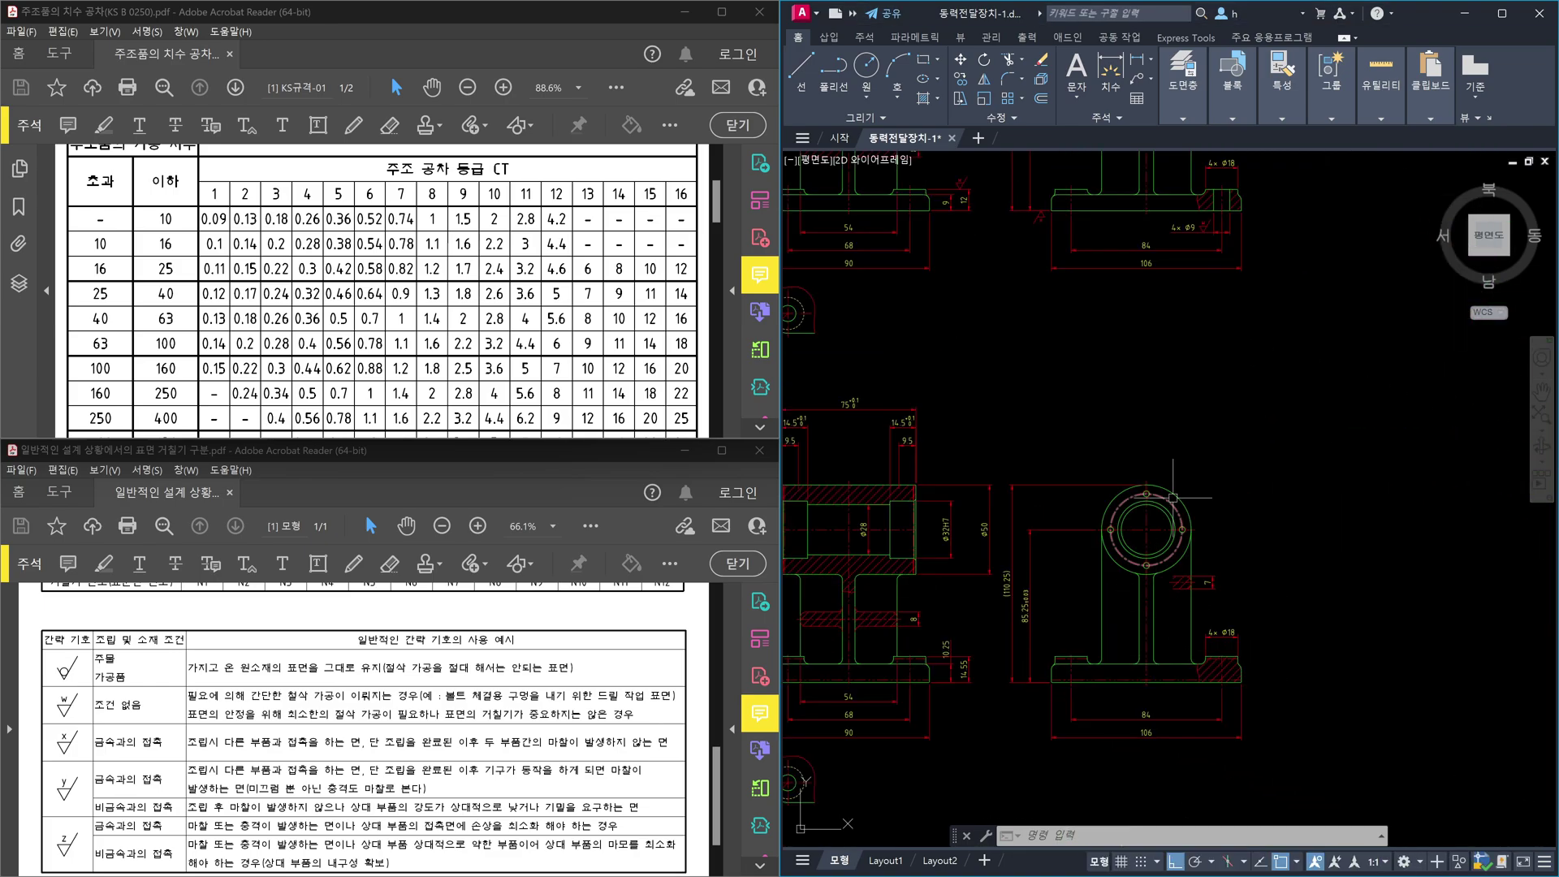
mouse_move(1277, 224)
middle_down()
mouse_move(1066, 226)
mouse_move(1018, 360)
middle_up()
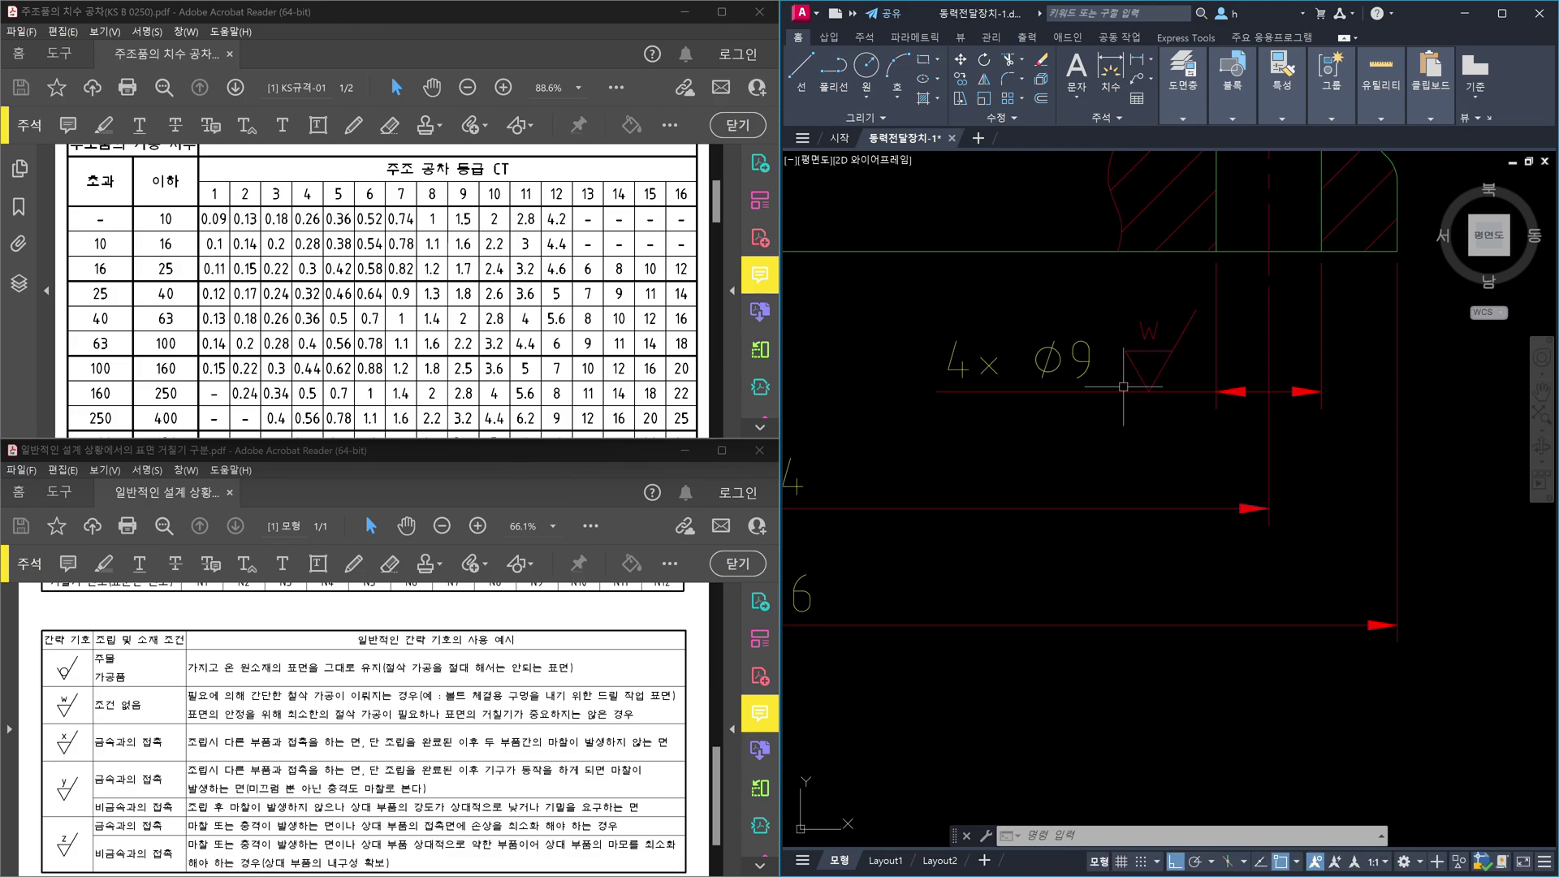
scroll(1074, 397, down, 5)
scroll(1074, 396, up, 8)
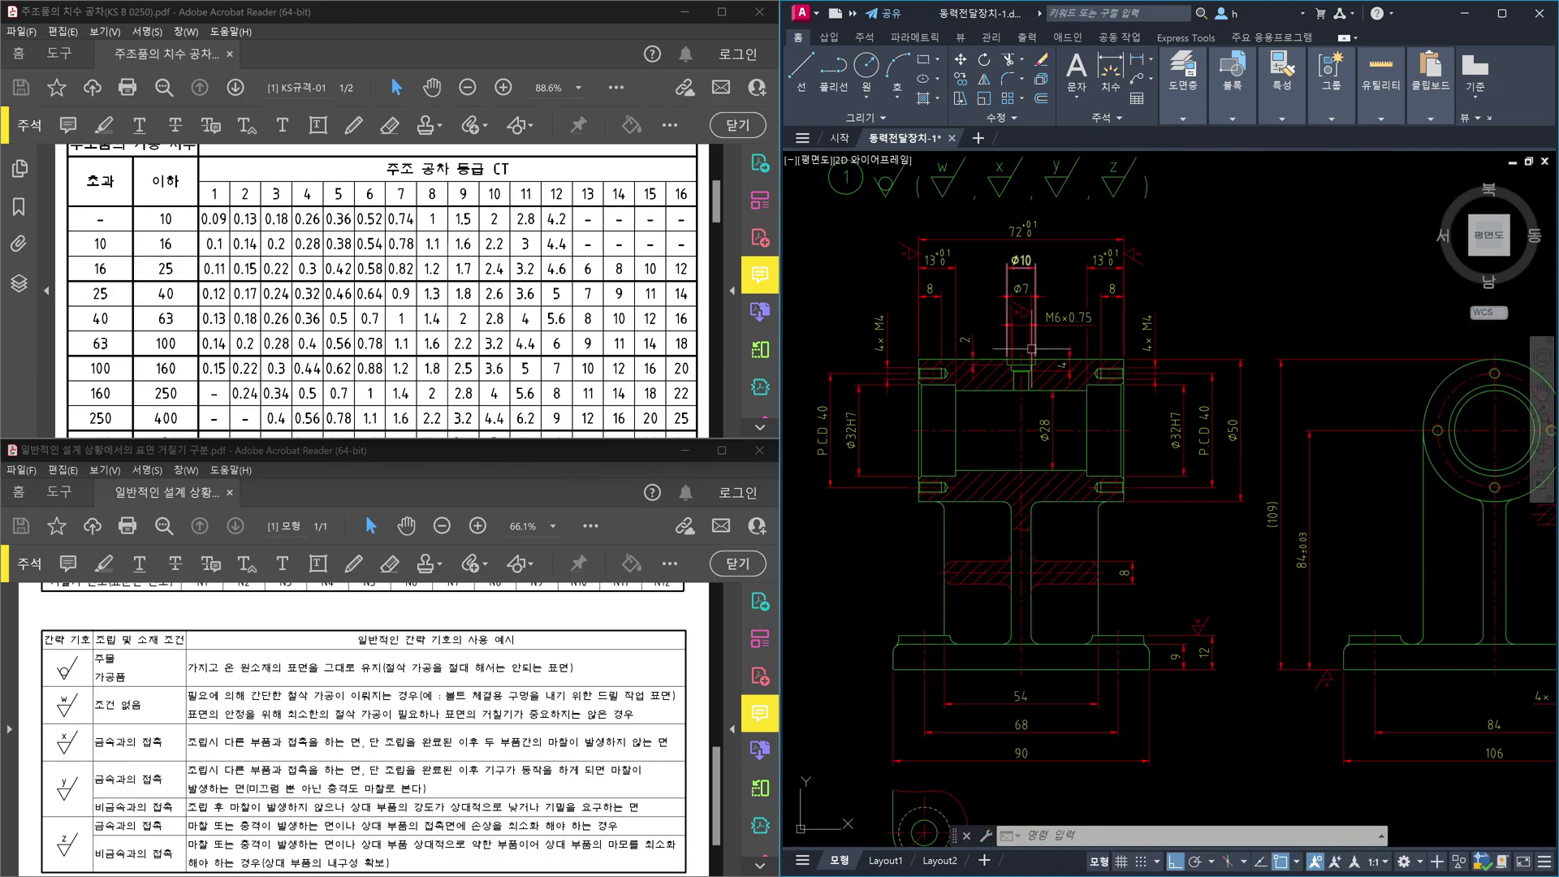
Step: Move the Ø7 dimension text to the right, outside the dimension's extension lines
key(Escape)
key(Escape)
click(1030, 328)
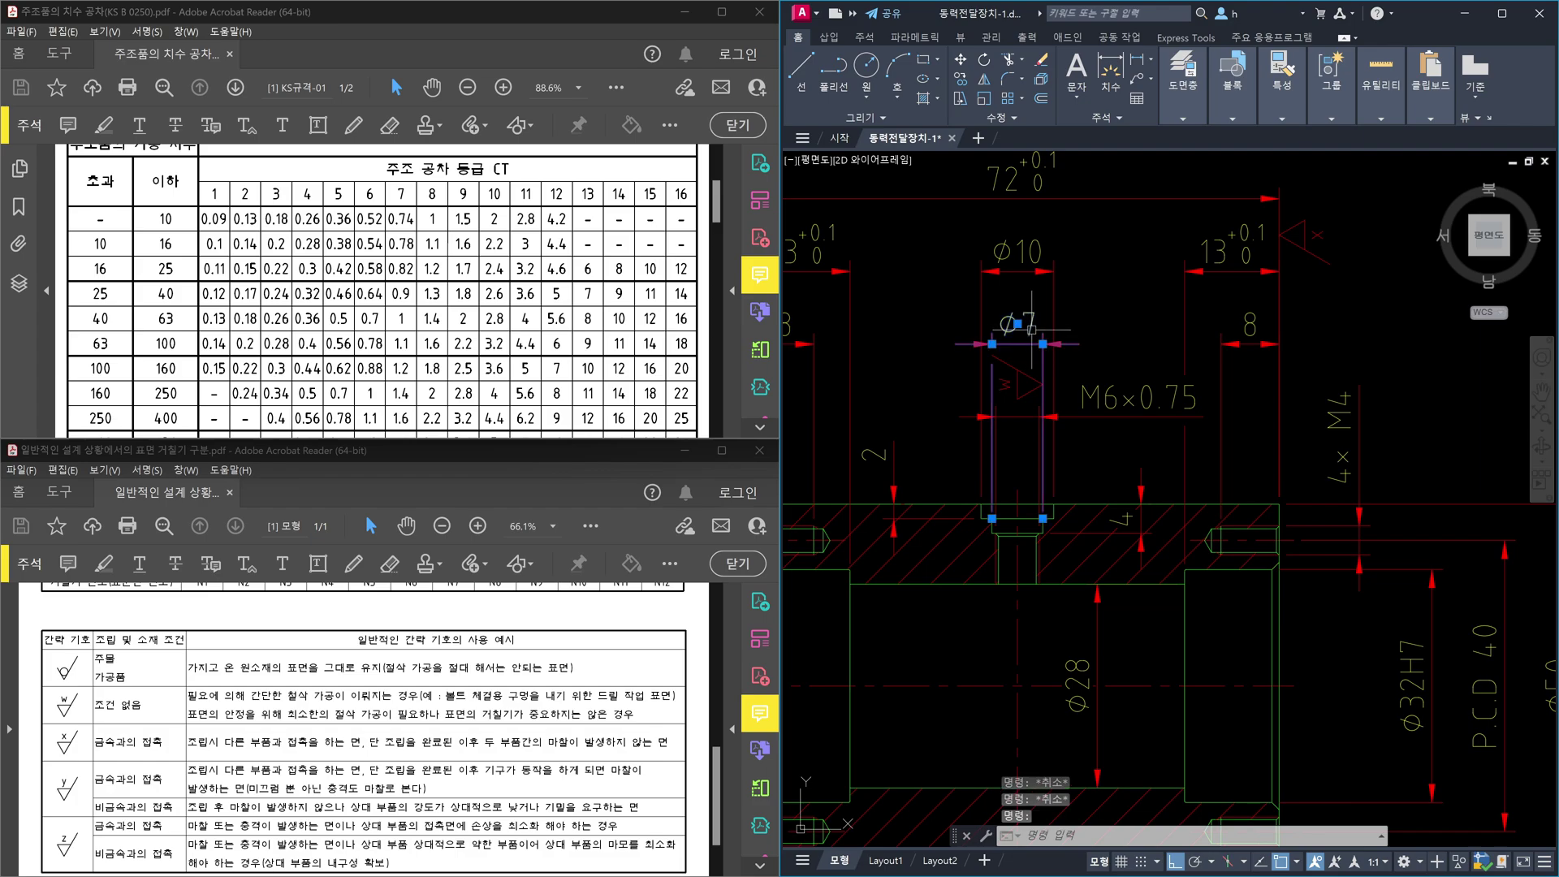
click(1017, 324)
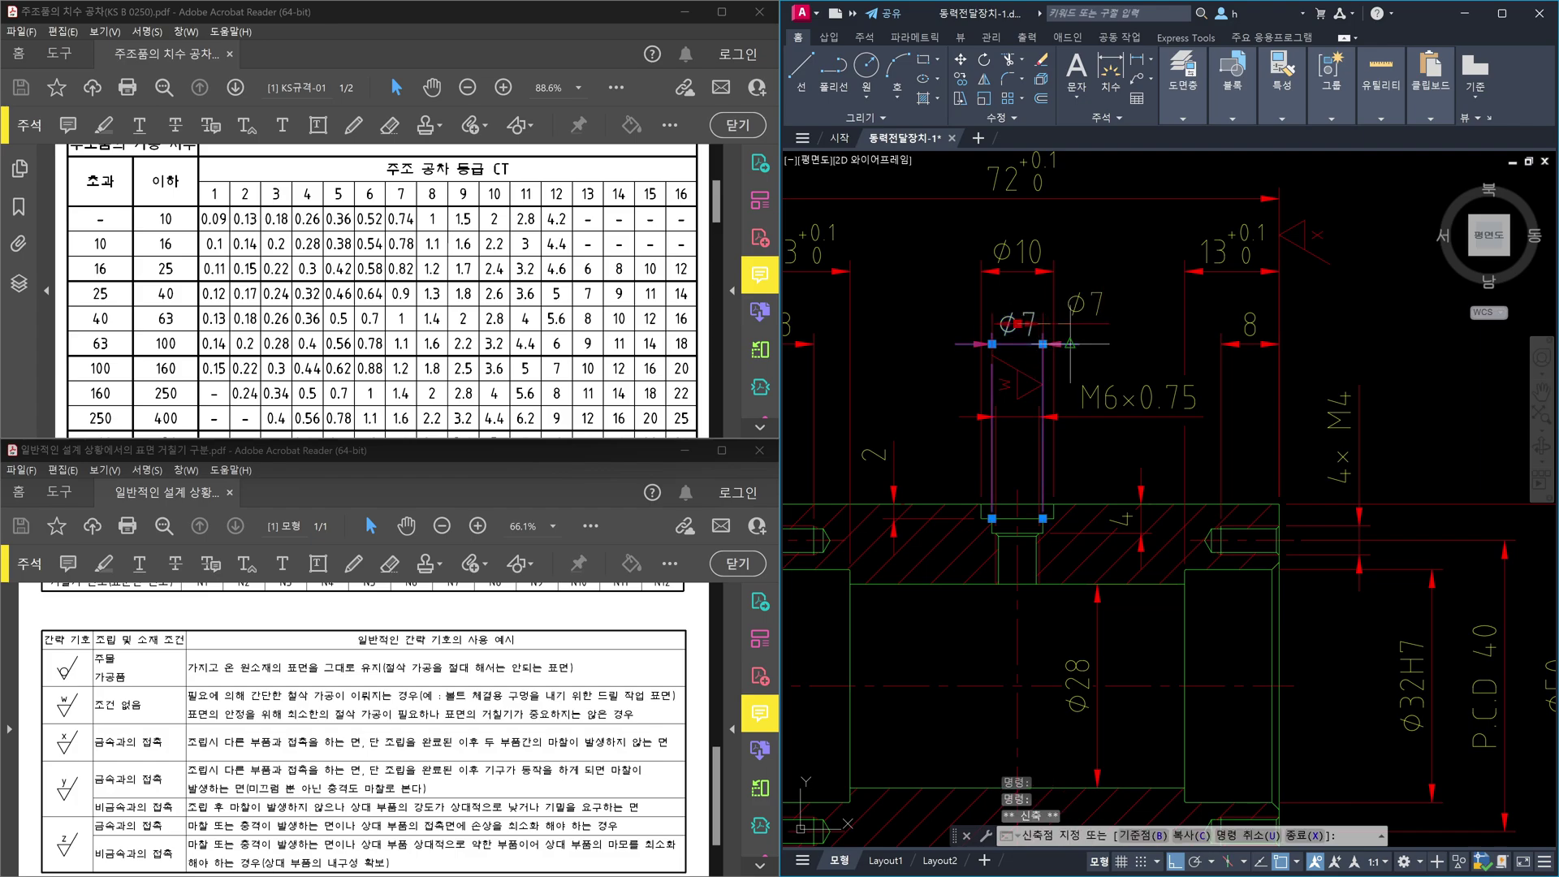
key(Escape)
scroll(1018, 369, up, 5)
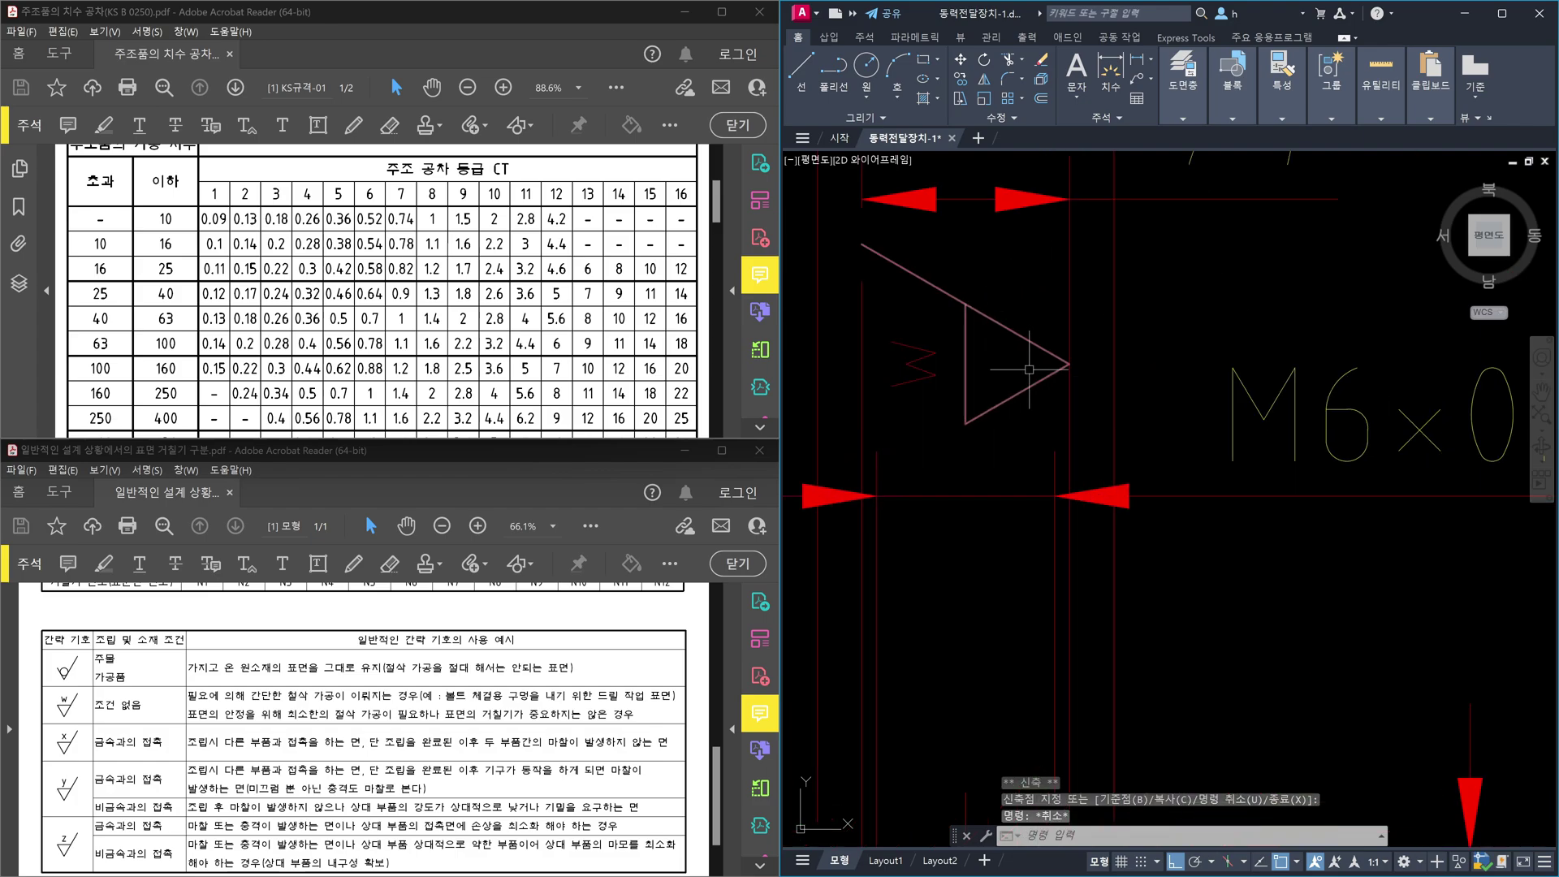
Step: Copy the upright W roughness symbol by its tip from the symbol set onto the Ø7 dimension line's right end
scroll(1018, 368, down, 6)
scroll(1054, 282, up, 5)
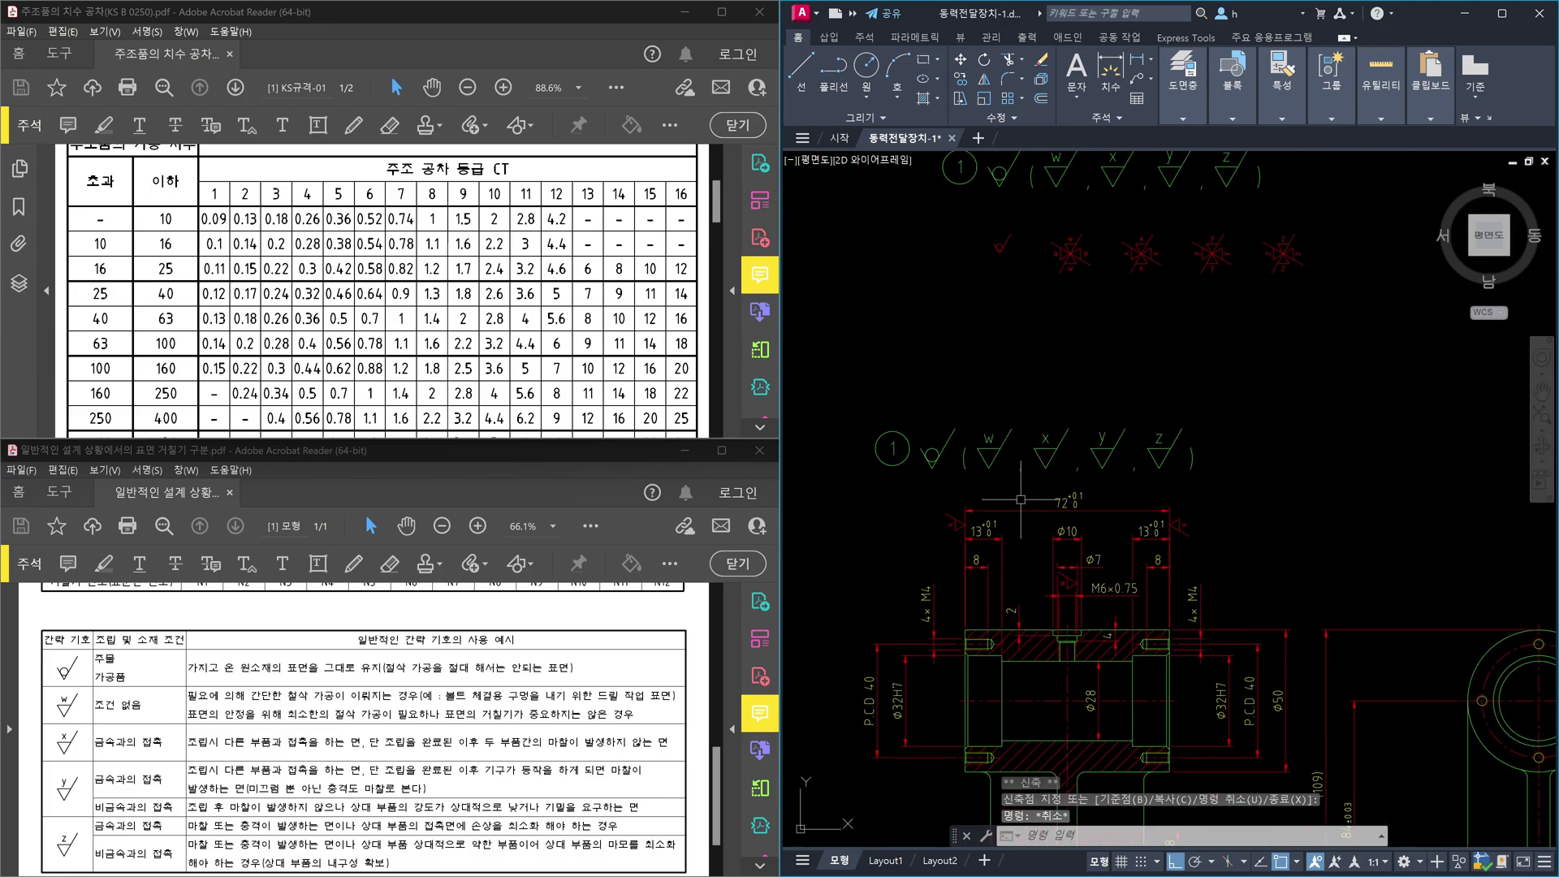
scroll(1096, 358, up, 3)
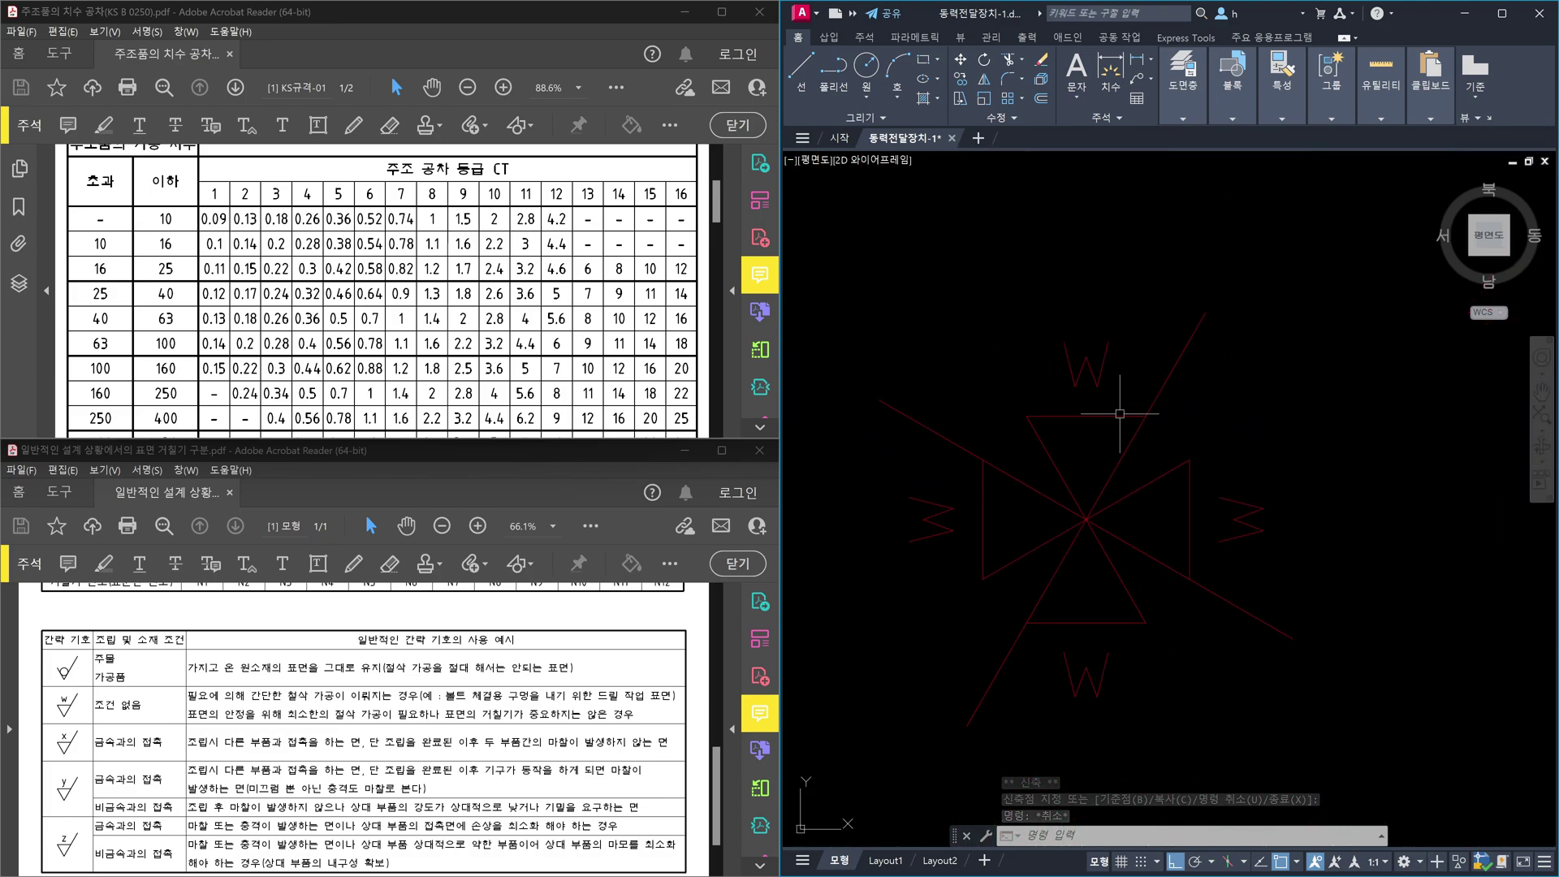
text(co)
key(Return)
click(1154, 418)
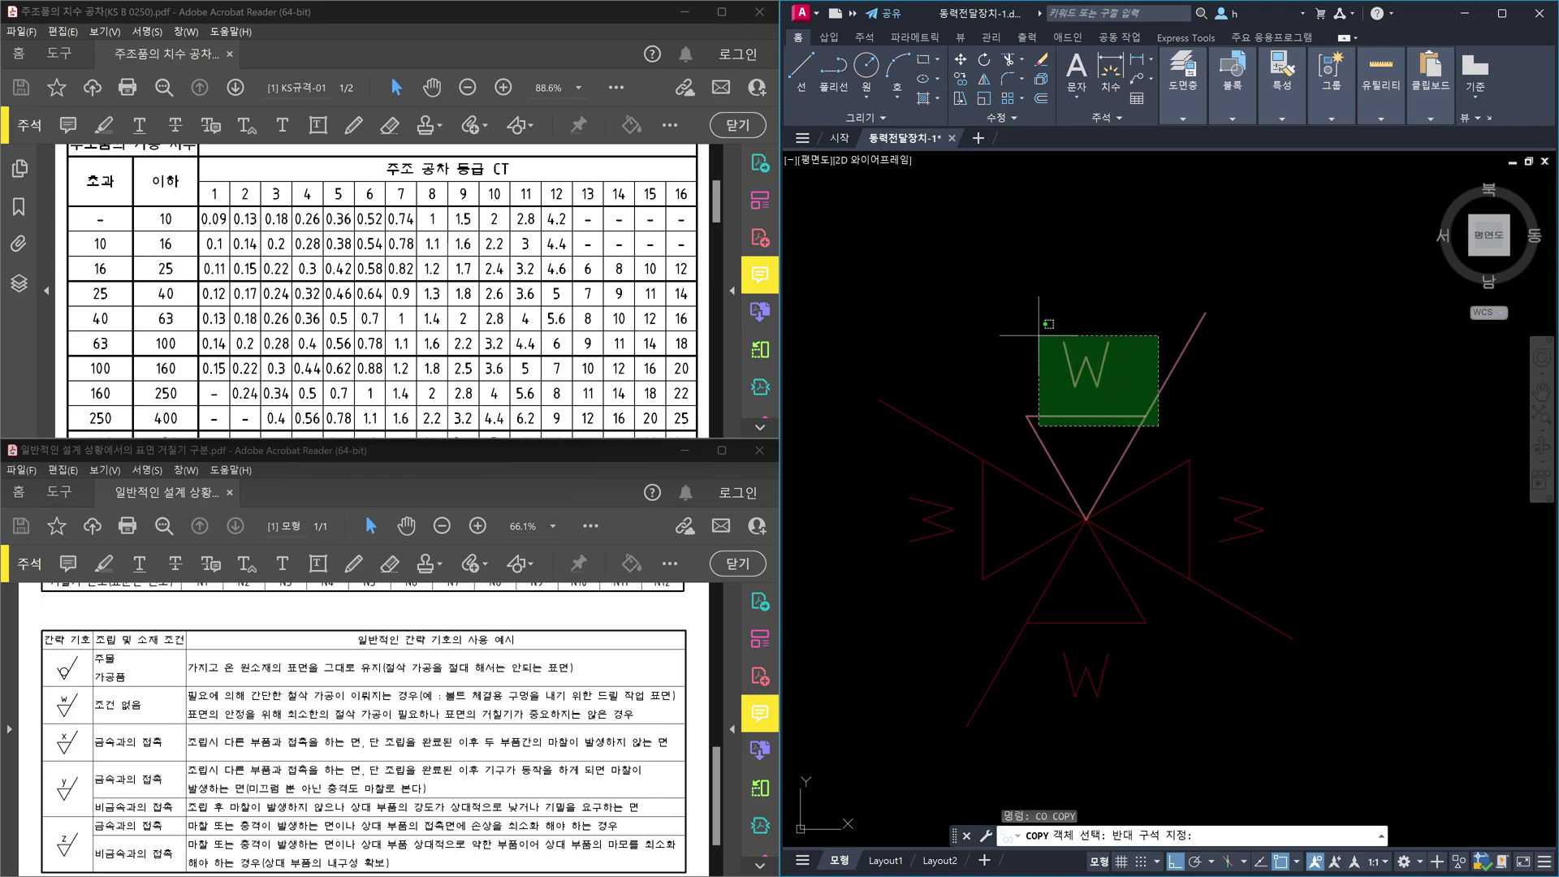
click(1032, 325)
key(Return)
click(1085, 520)
scroll(1210, 496, down, 4)
scroll(1176, 560, up, 10)
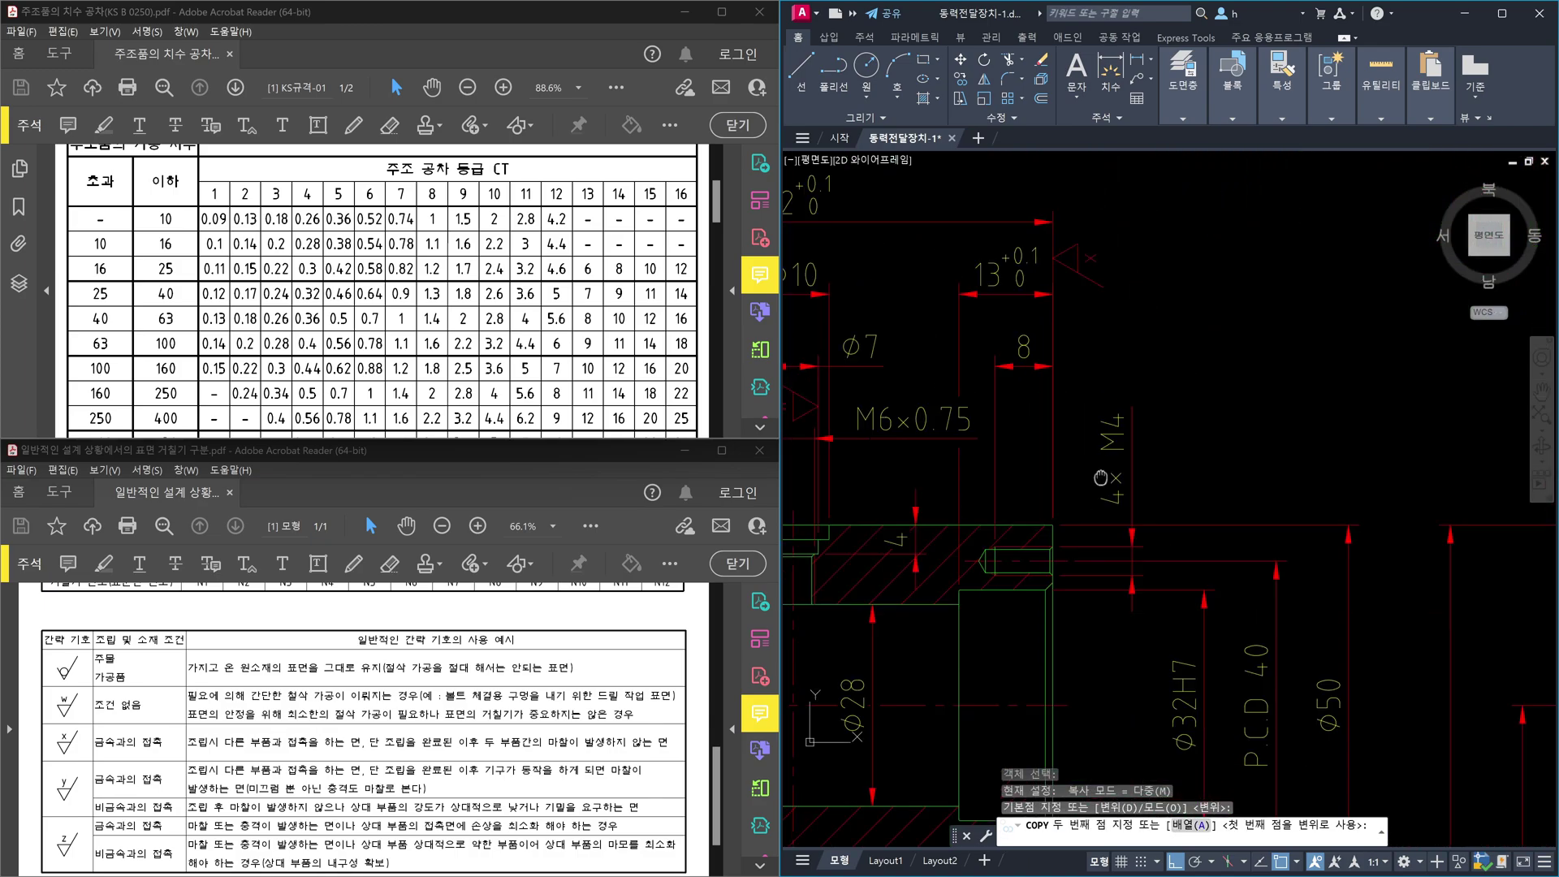
middle_drag(929, 259, 1030, 442)
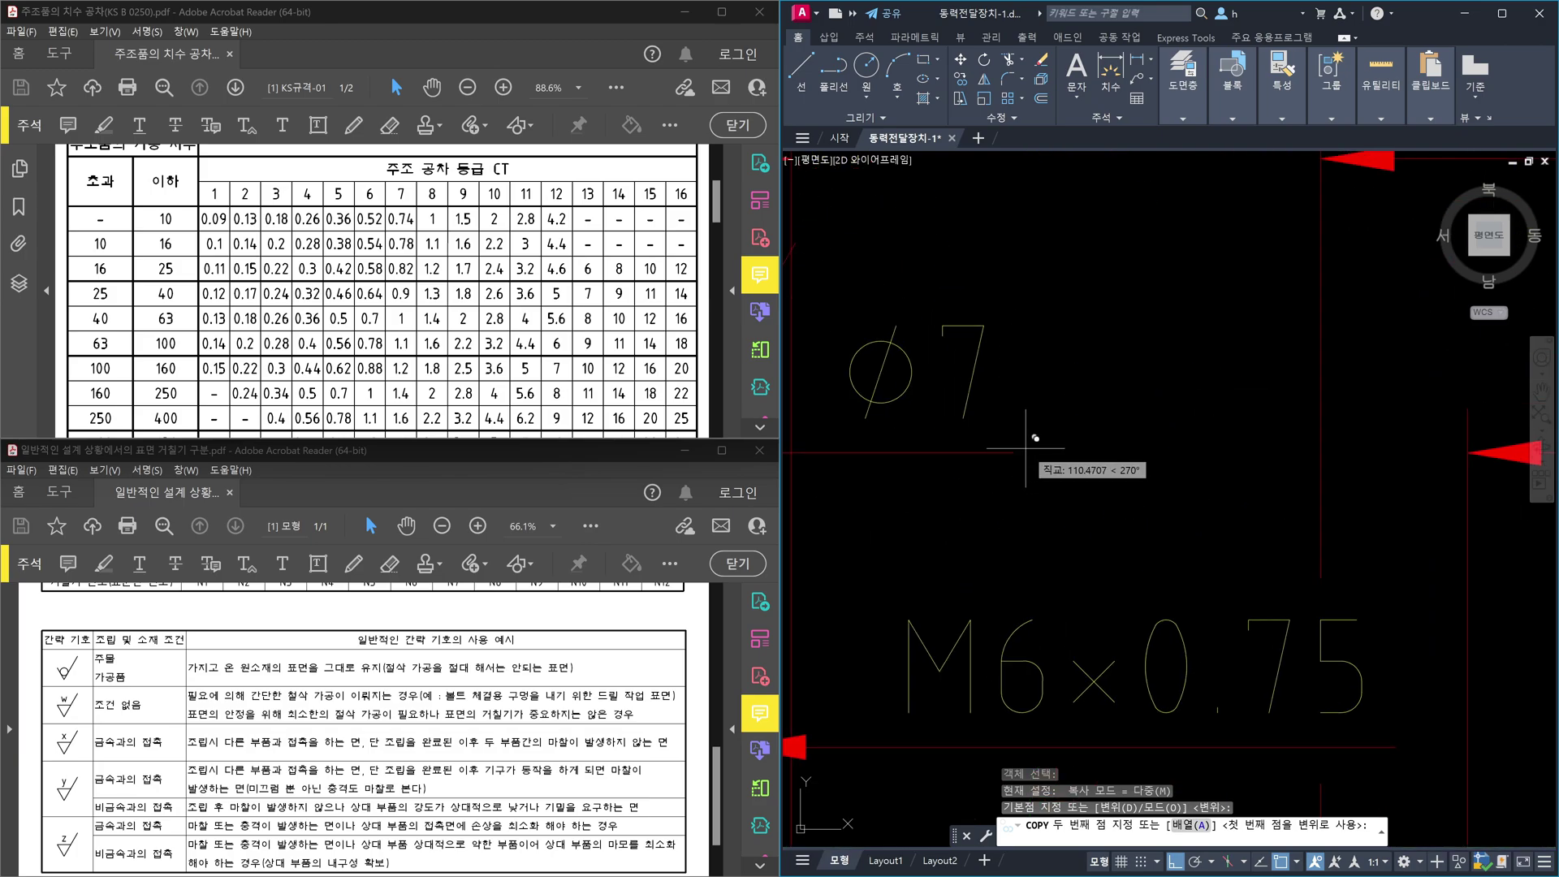
click(1014, 452)
key(Escape)
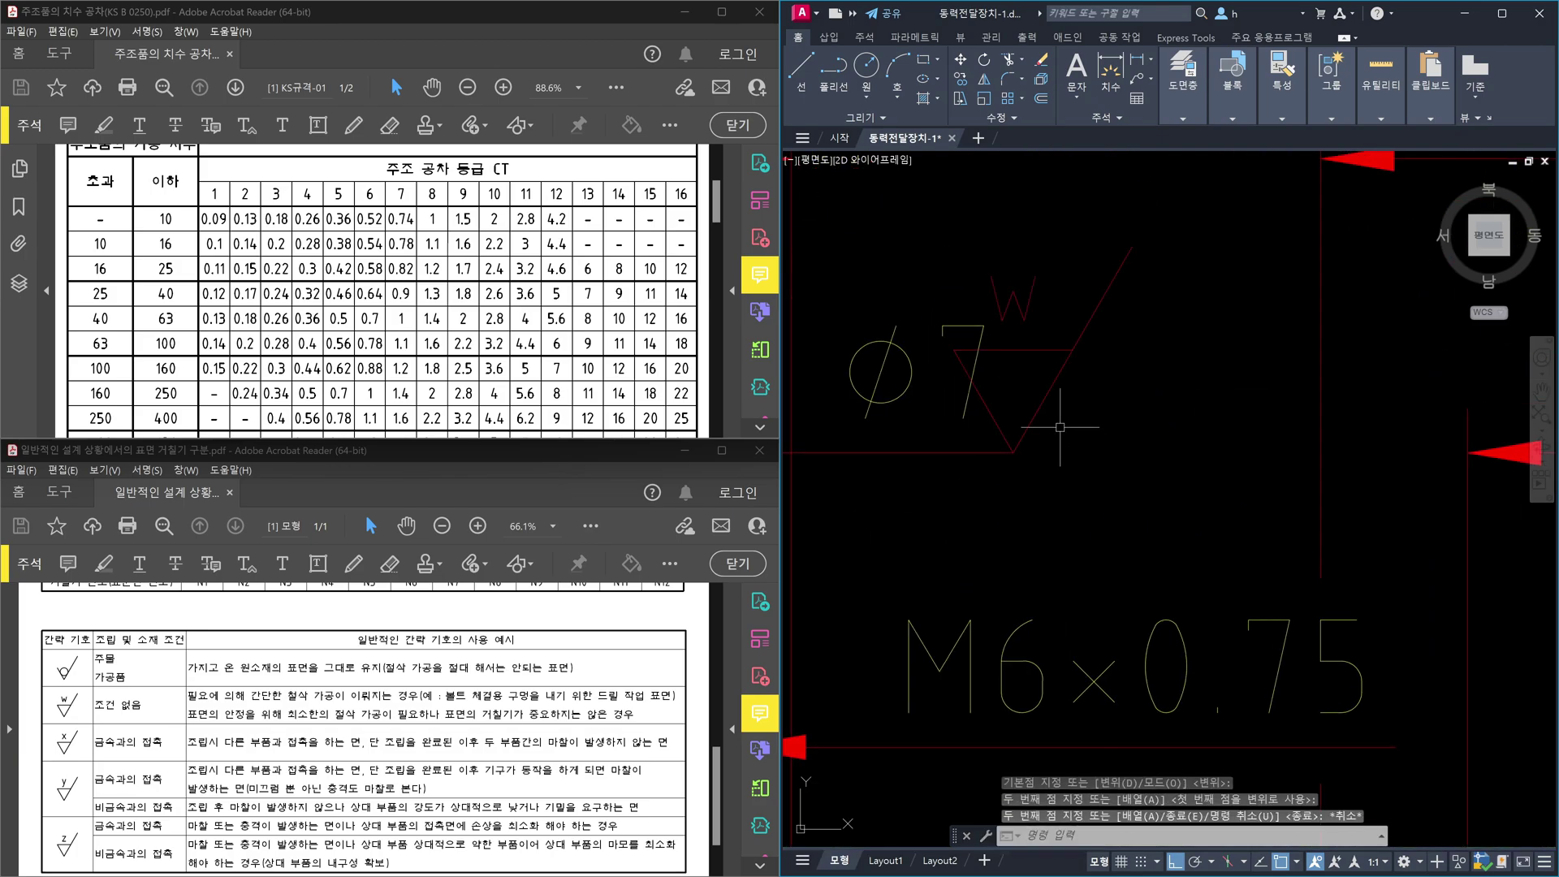
Step: Move the copied W symbol right until its triangle's upper-left corner is directly above the Ø7 dimension line's end
text(m)
key(Return)
click(930, 220)
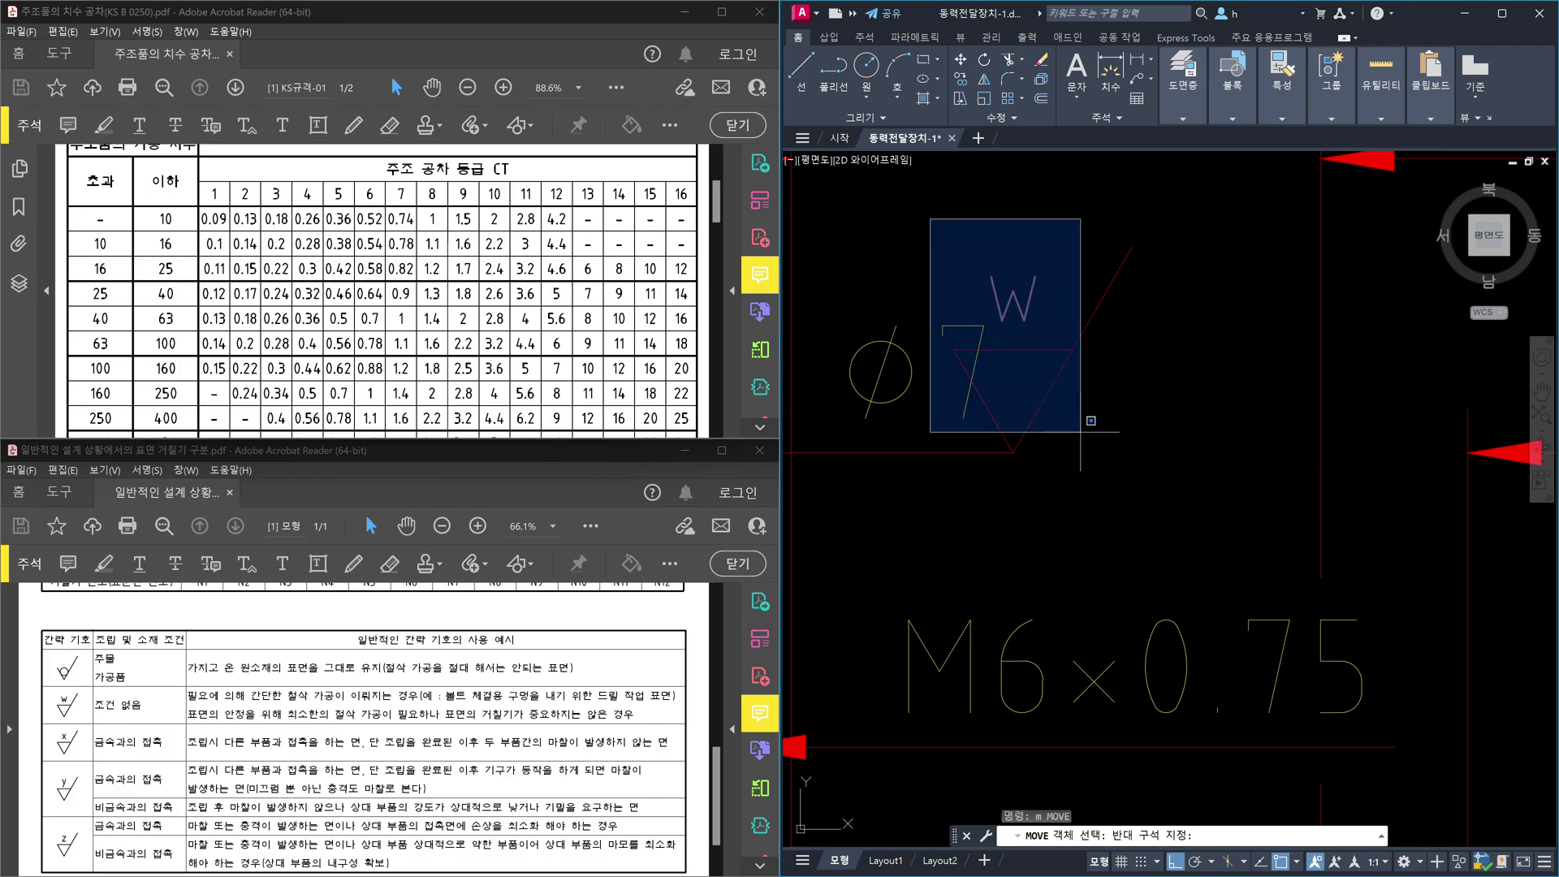
click(1179, 479)
key(Return)
click(954, 350)
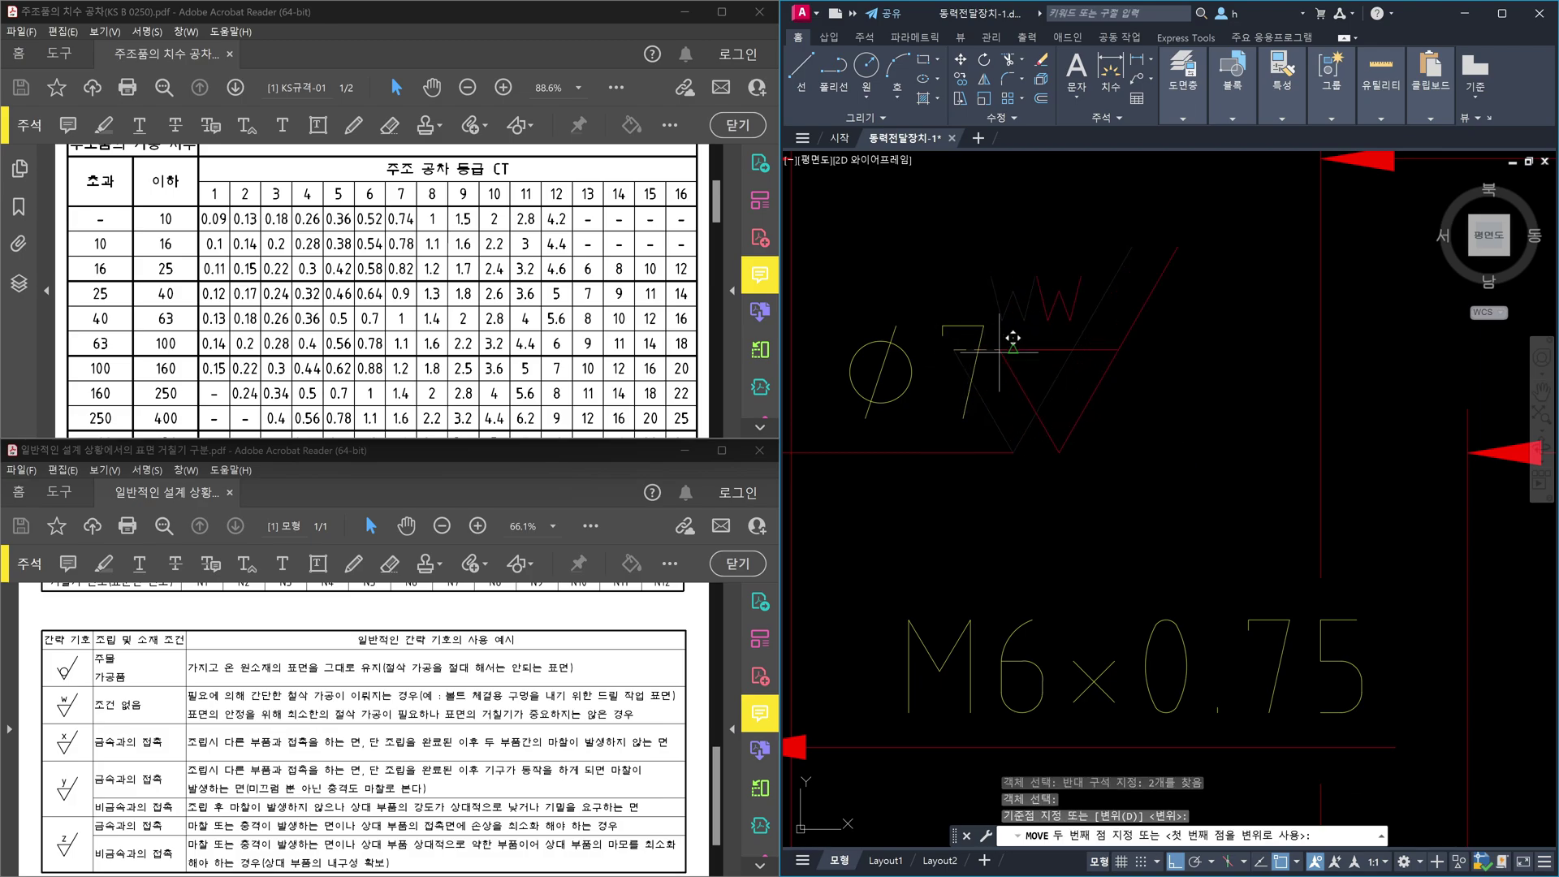
key(Escape)
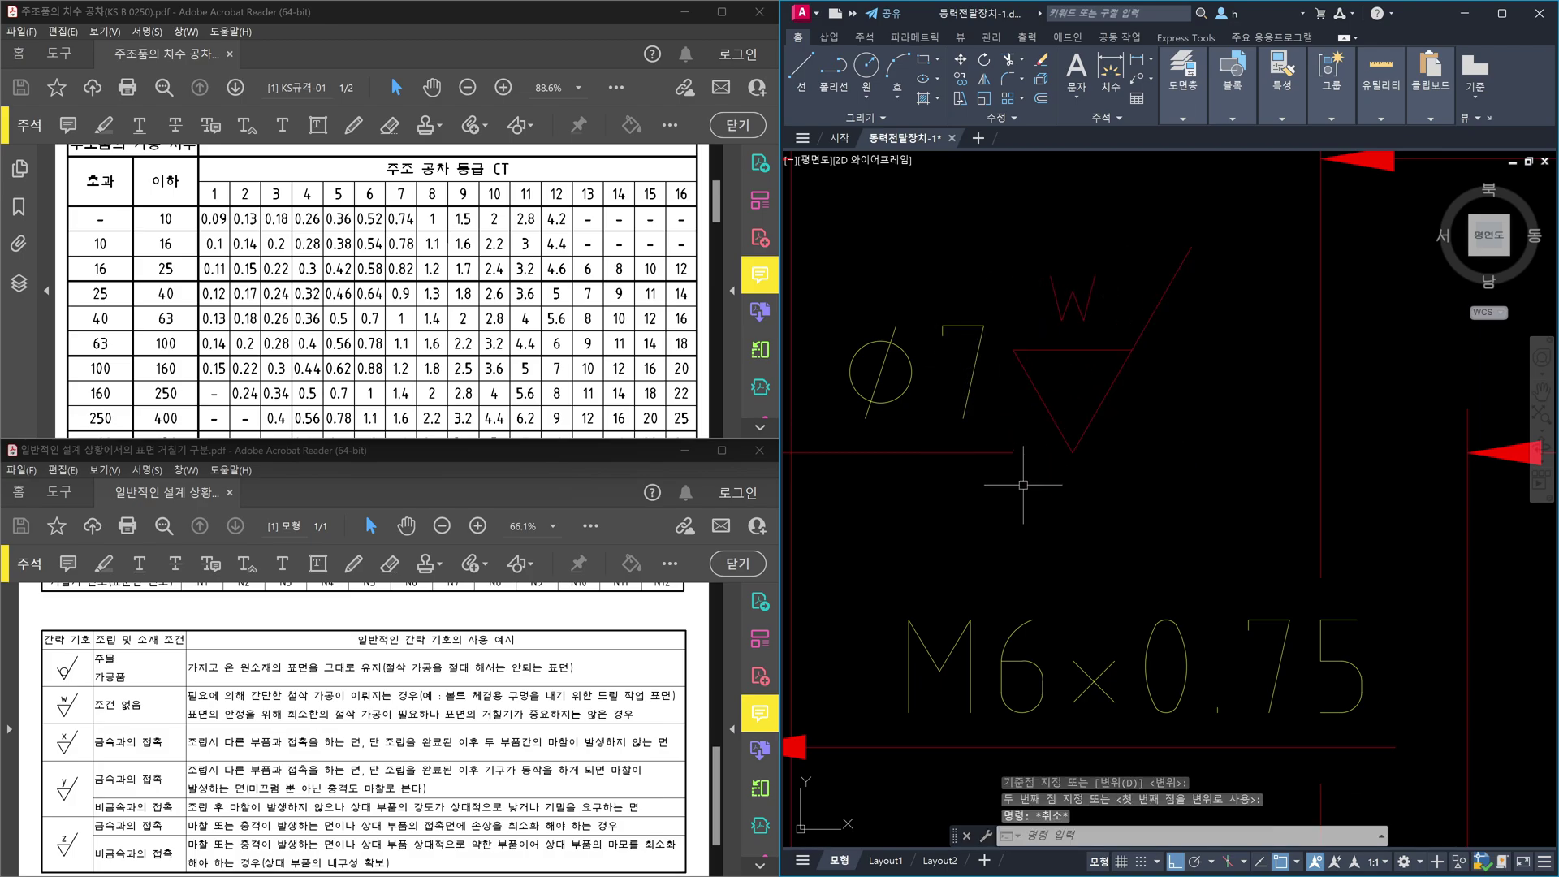
Step: Draw a line from the upper end of the W symbol's long slanted line to the Ø7 dimension line's right end
text(l)
key(Return)
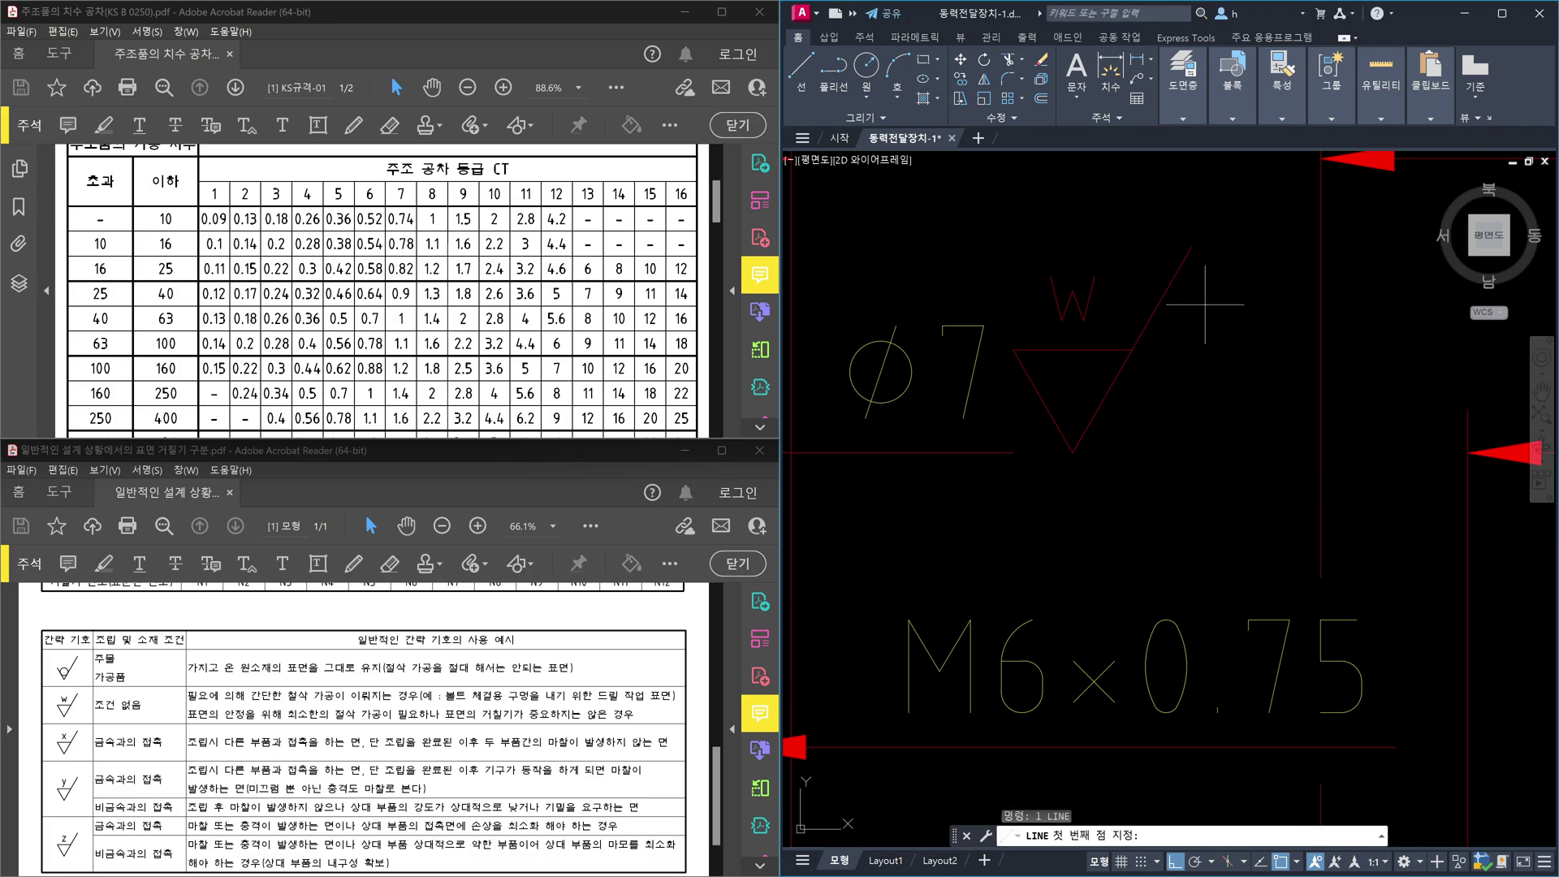
click(1191, 246)
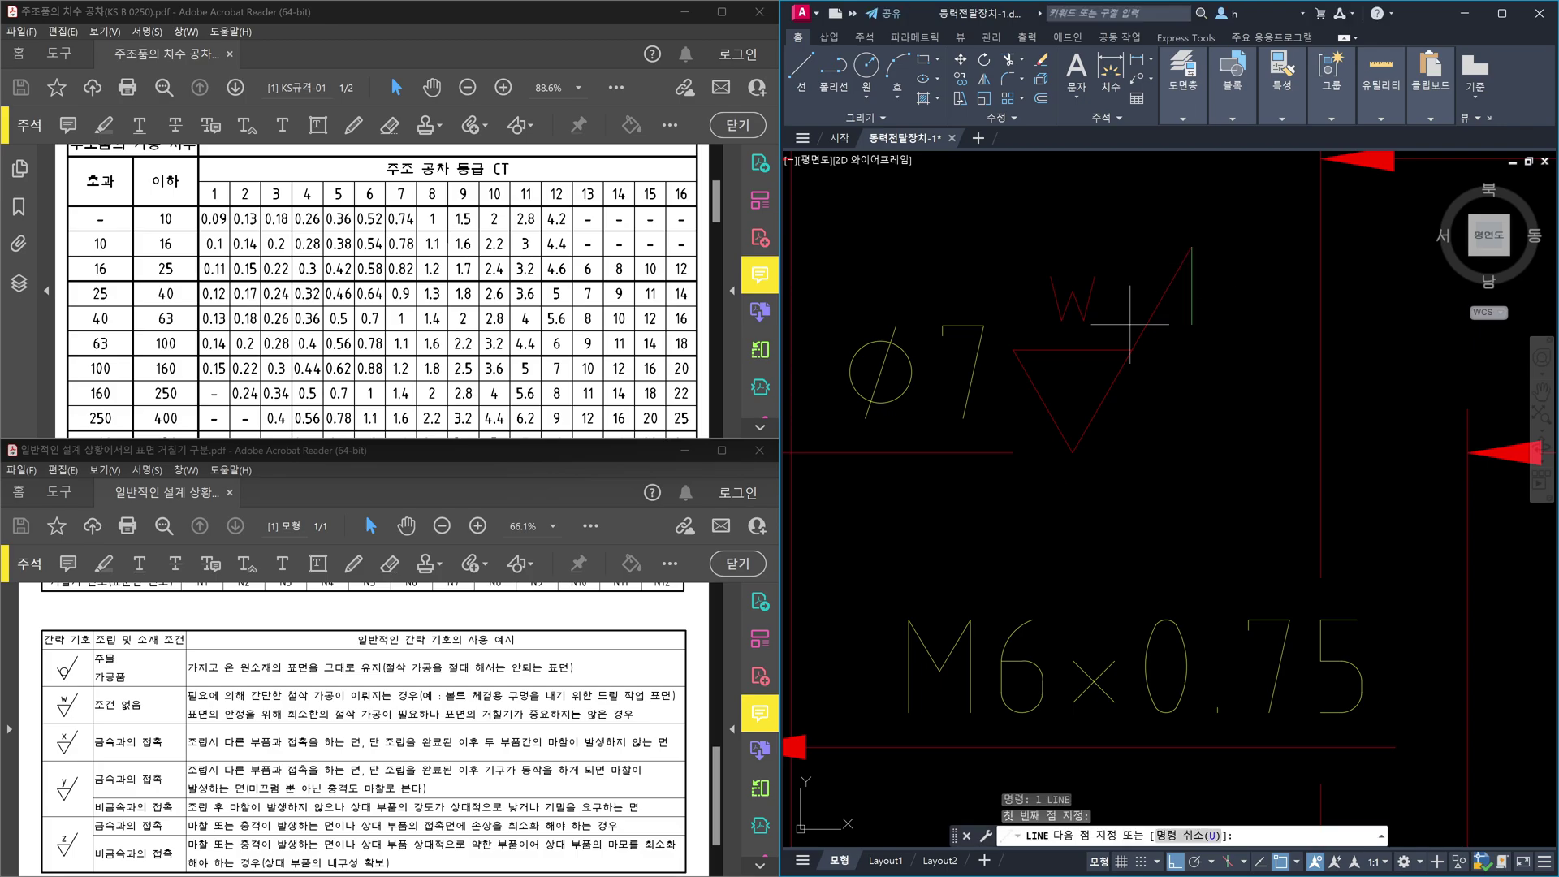
click(1014, 453)
key(Escape)
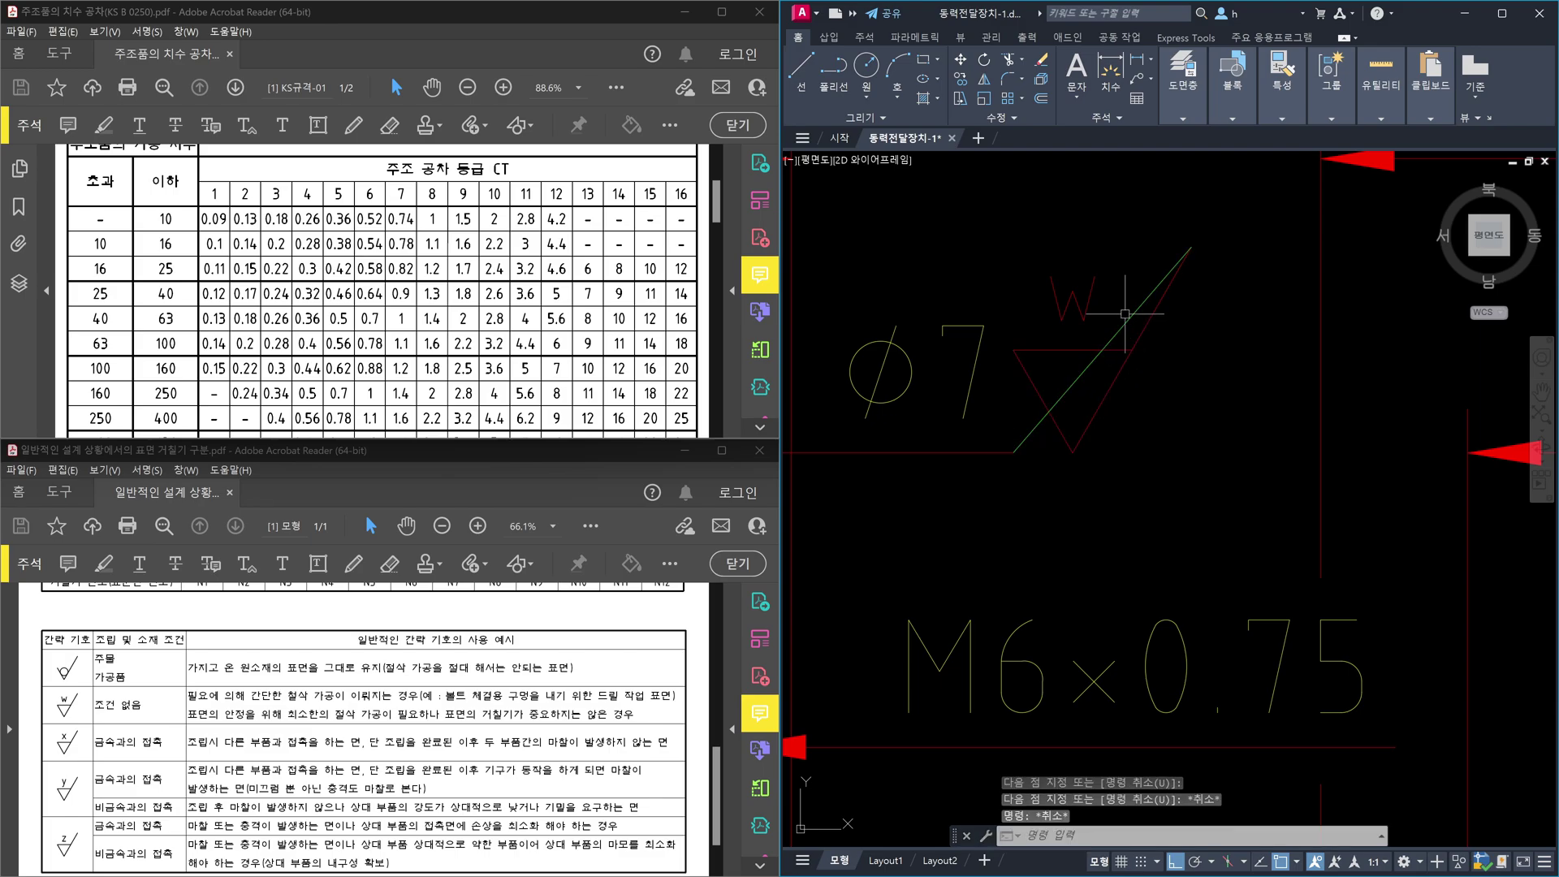
Step: Try to stretch the new line's upper end perpendicular to the Ø7 dimension line
click(1125, 319)
click(1191, 246)
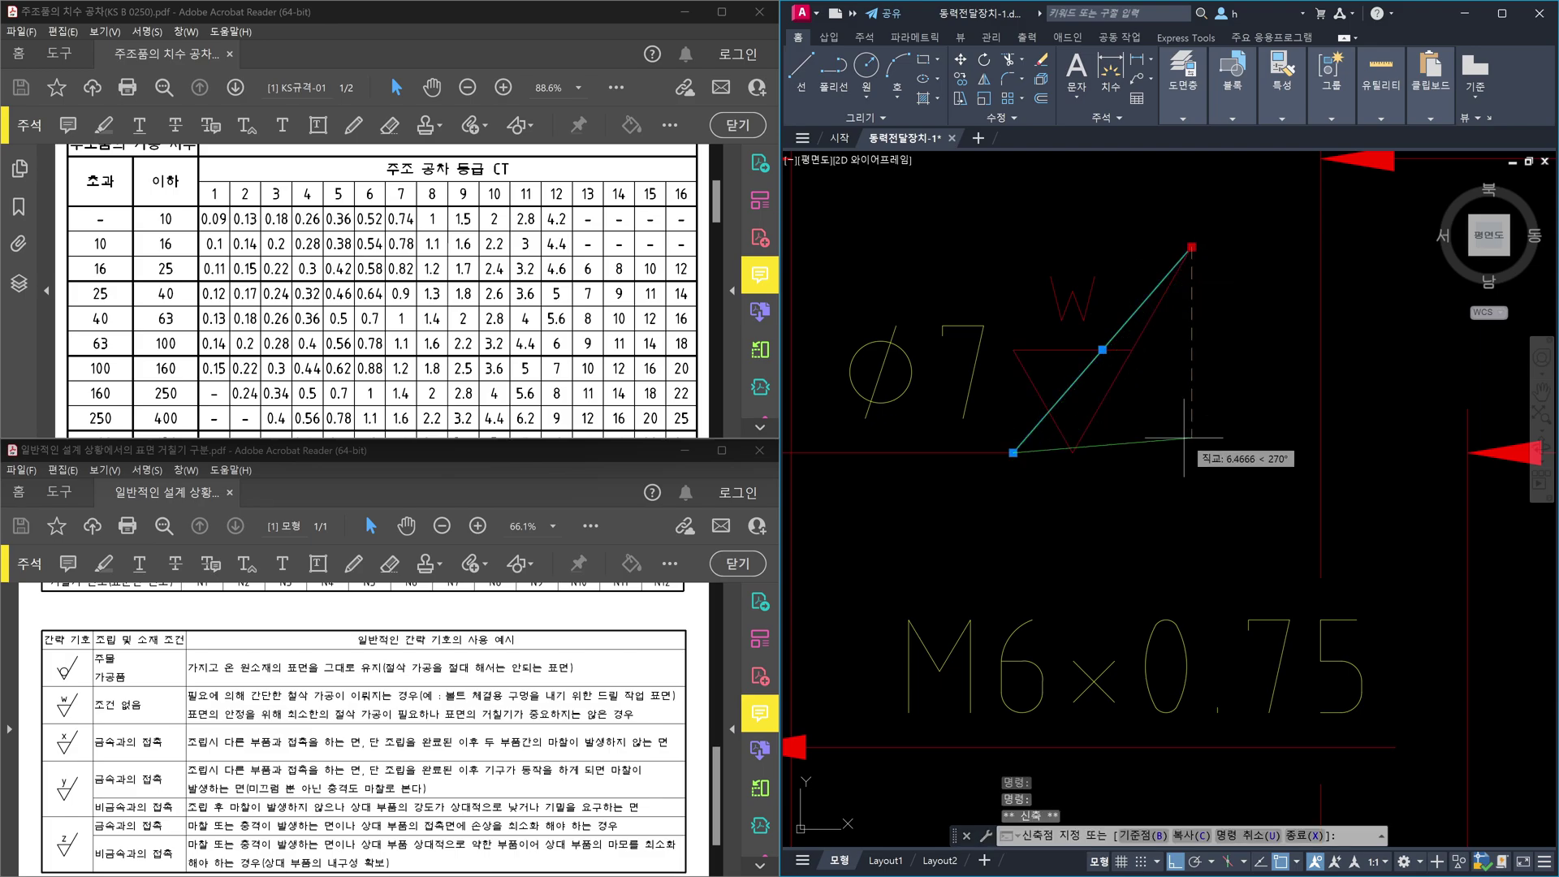
text(per)
key(Return)
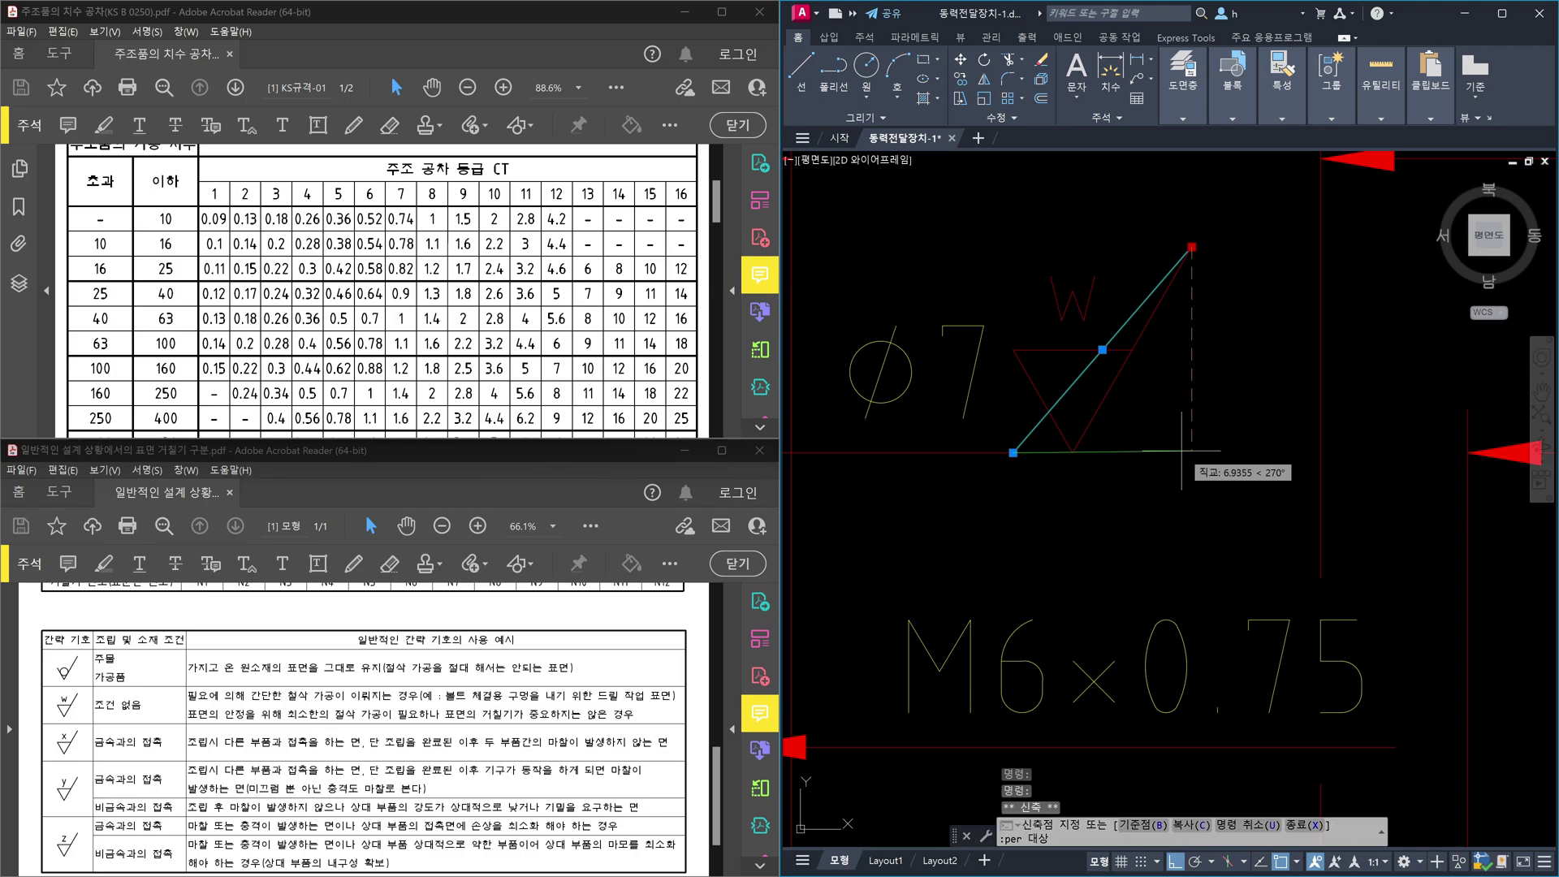
click(982, 452)
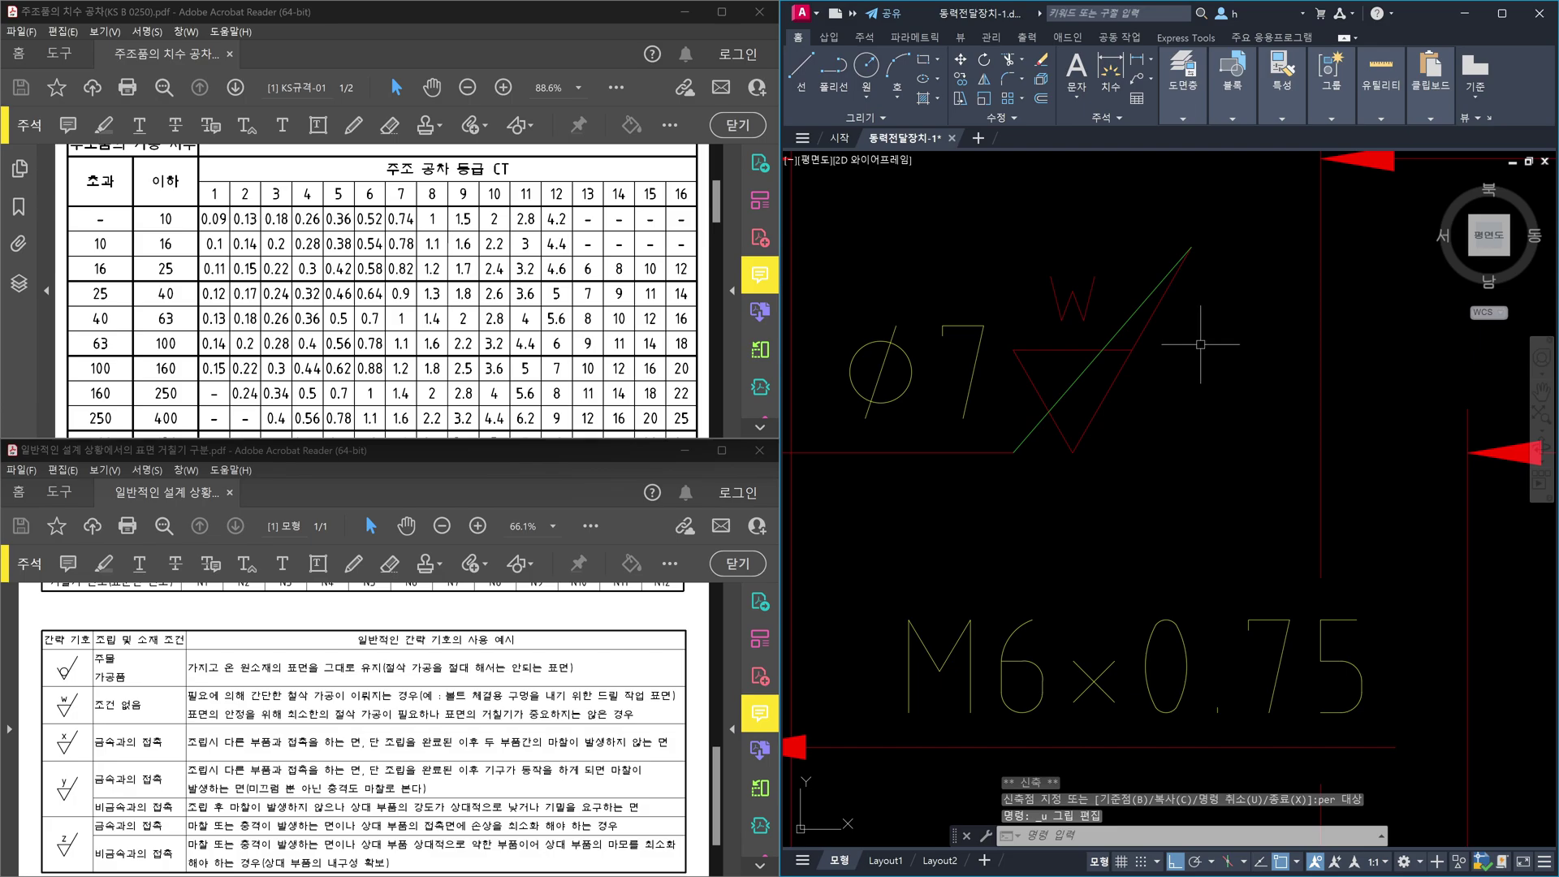
key(ctrl+z)
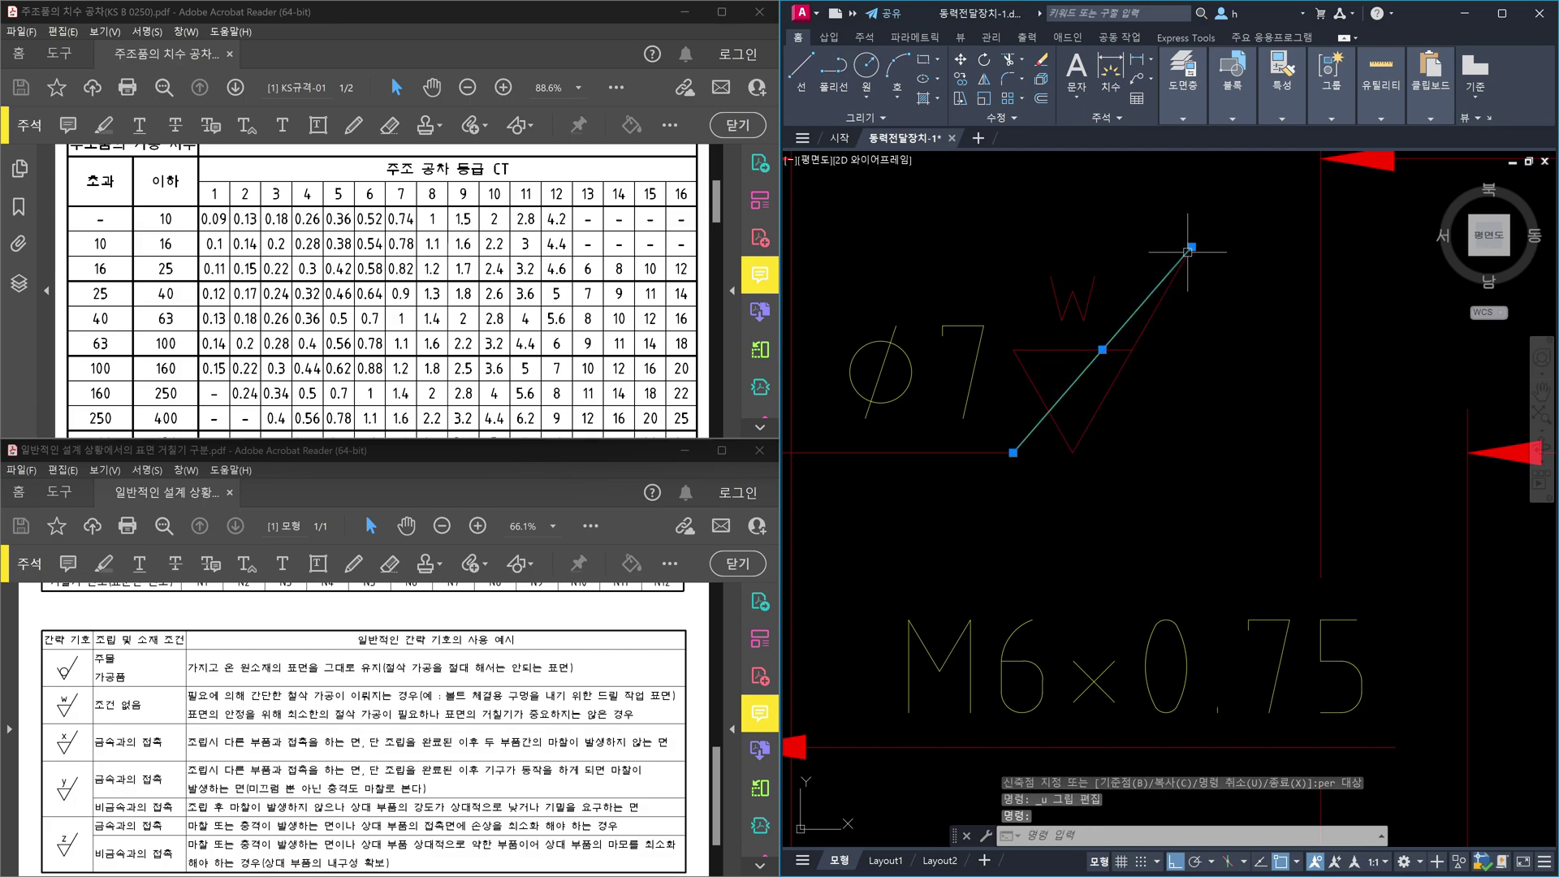
click(1191, 247)
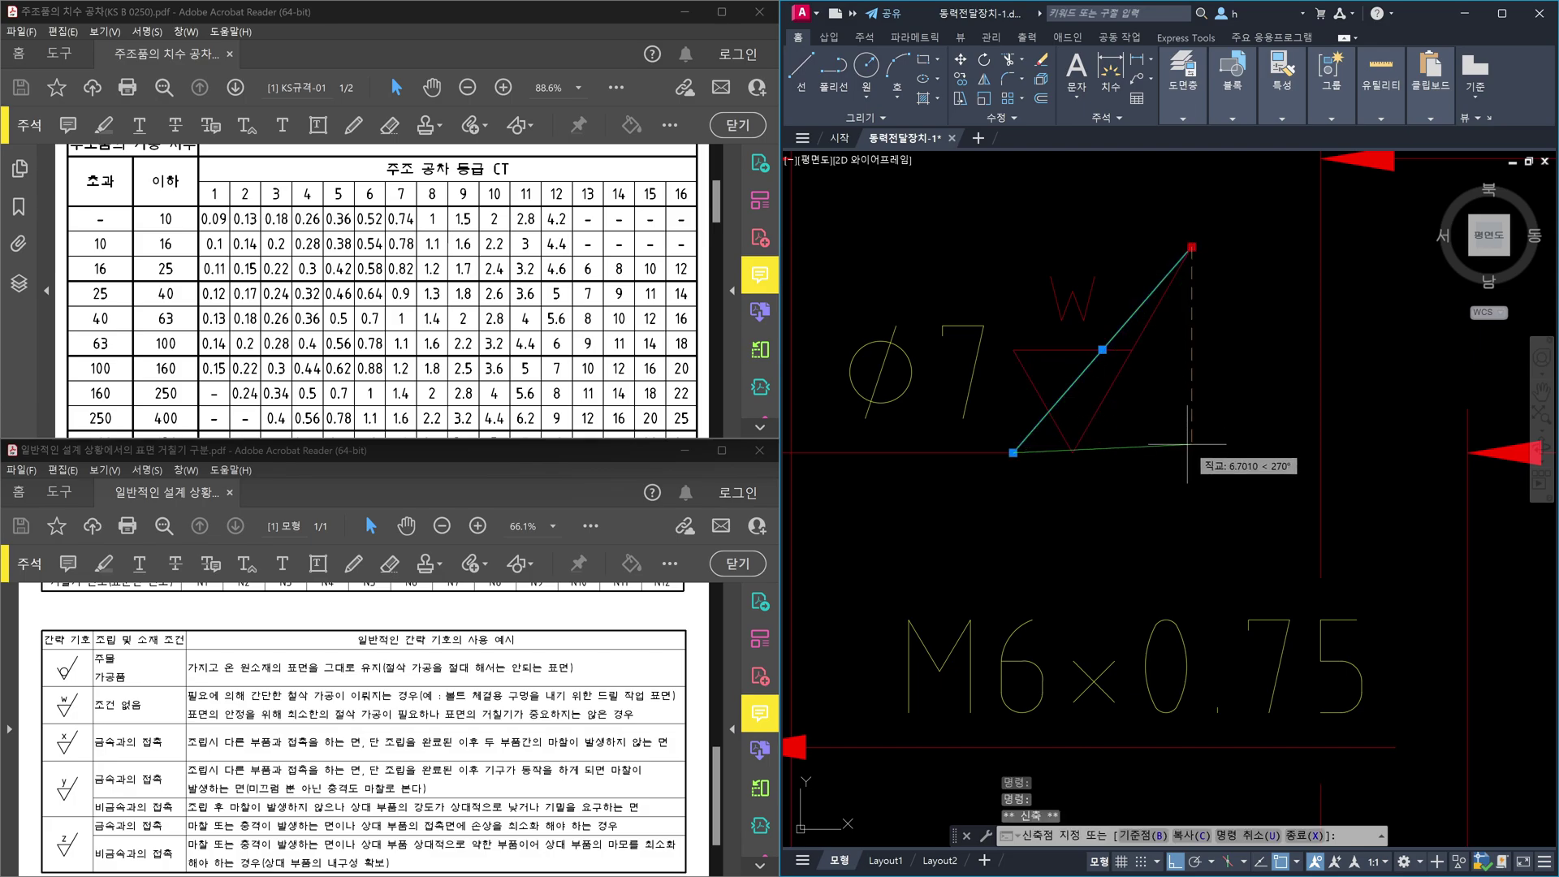
text(per 대상)
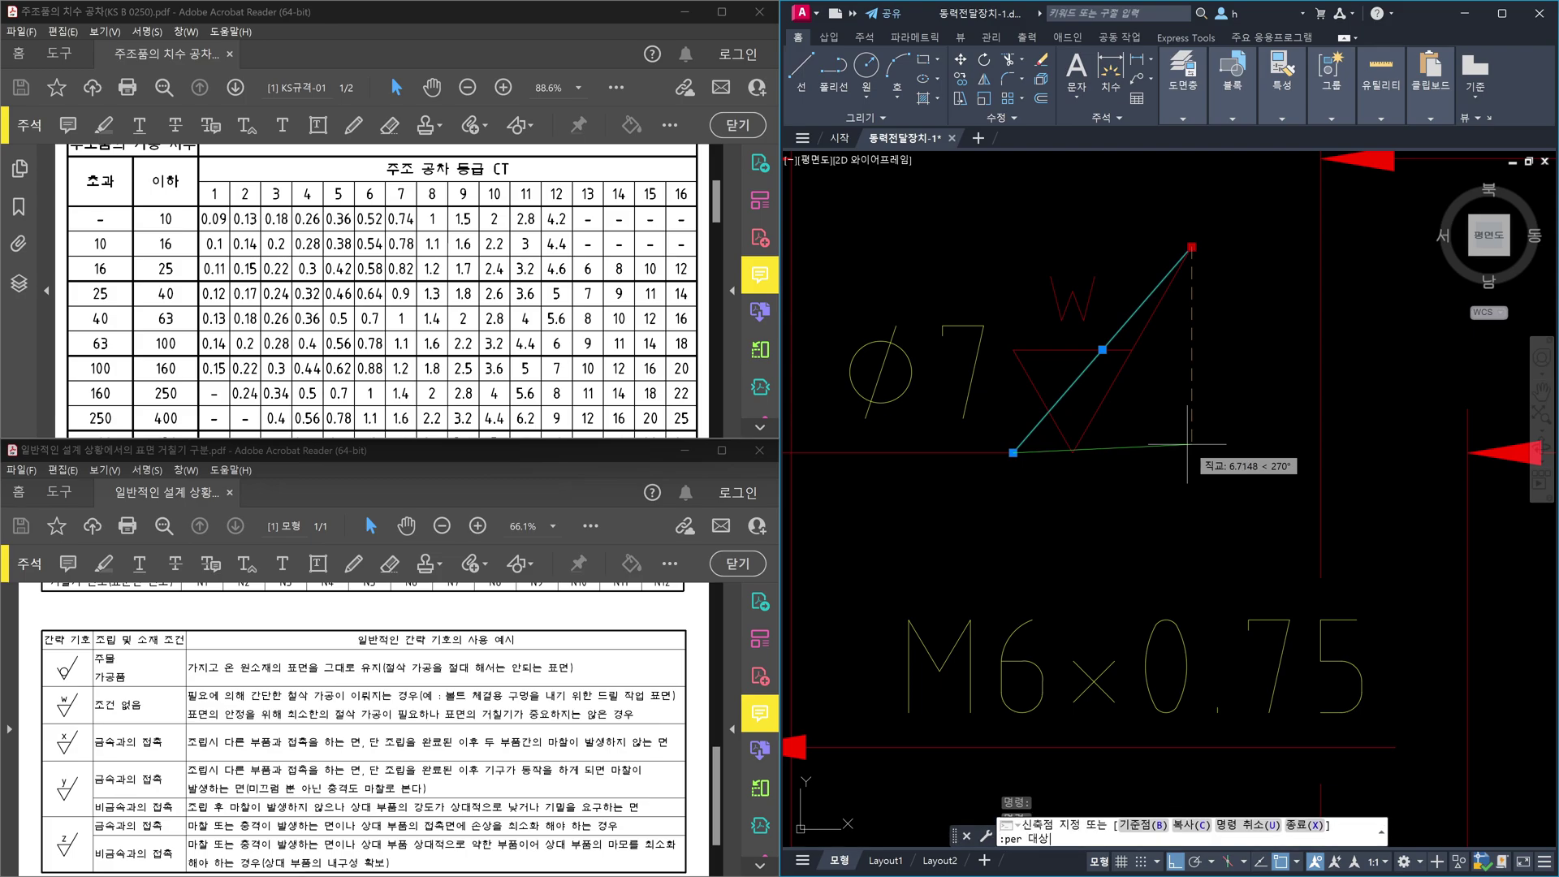
key(Return)
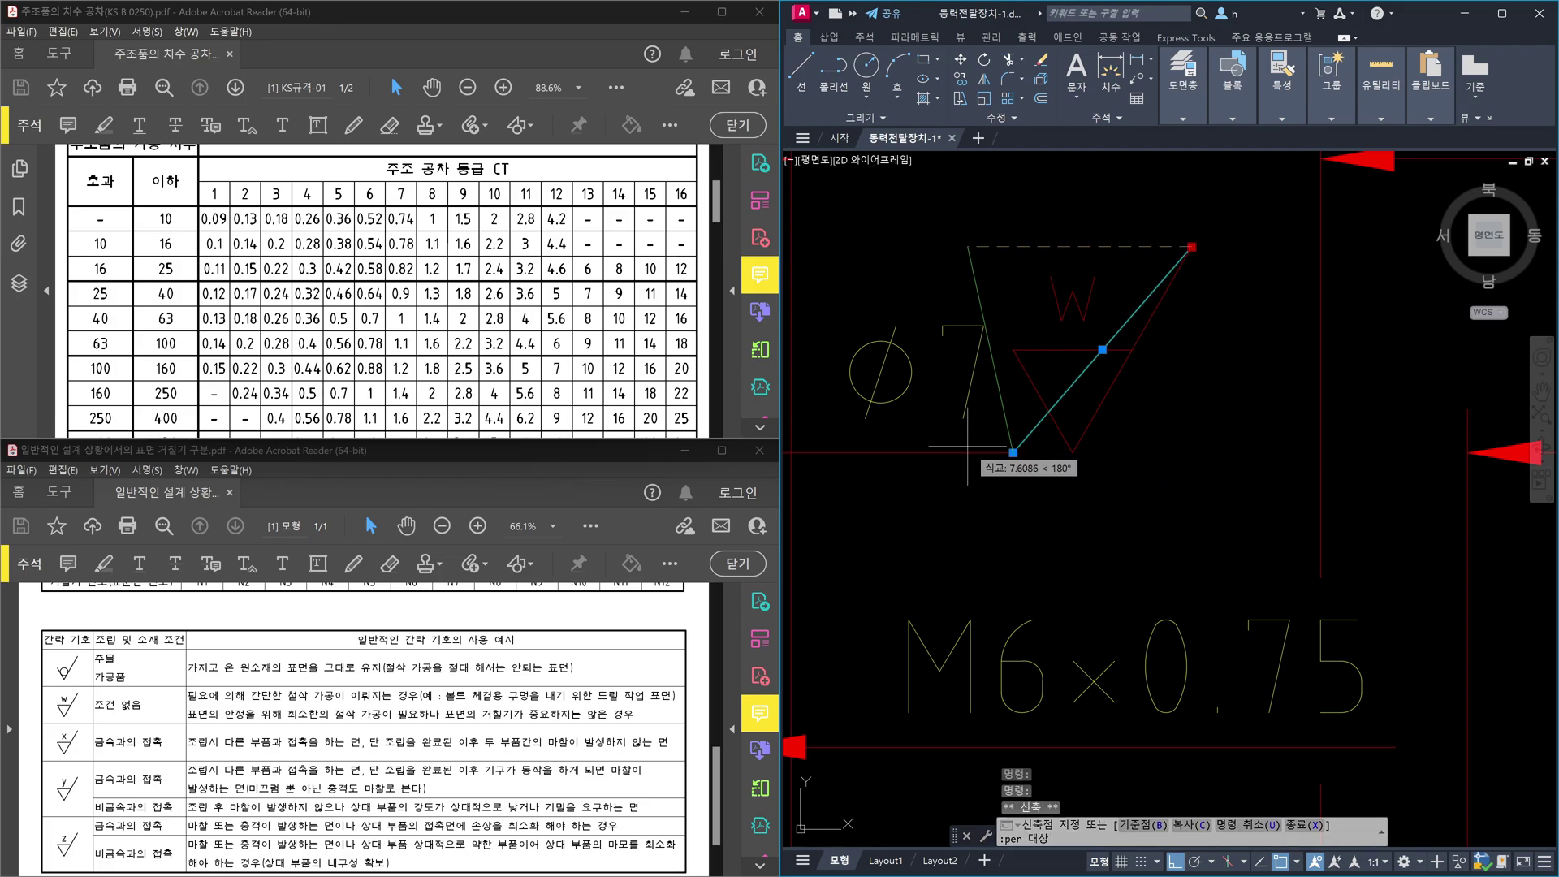
scroll(966, 447, down, 4)
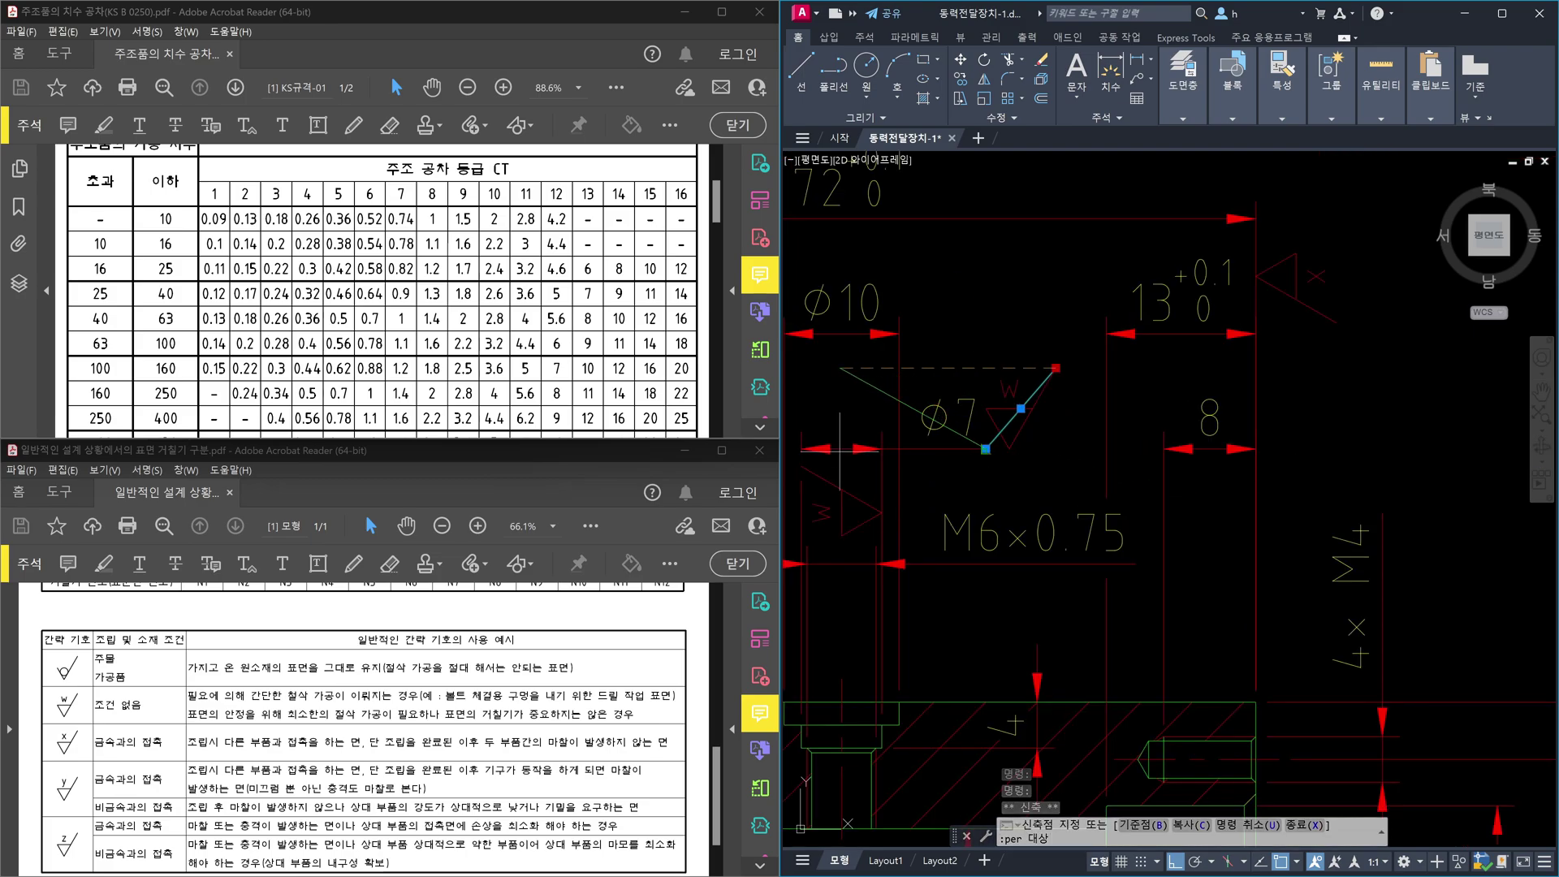
key(Escape)
Step: Draw a horizontal construction line through the Ø7 dimension line's level beneath the W symbol
text(xl)
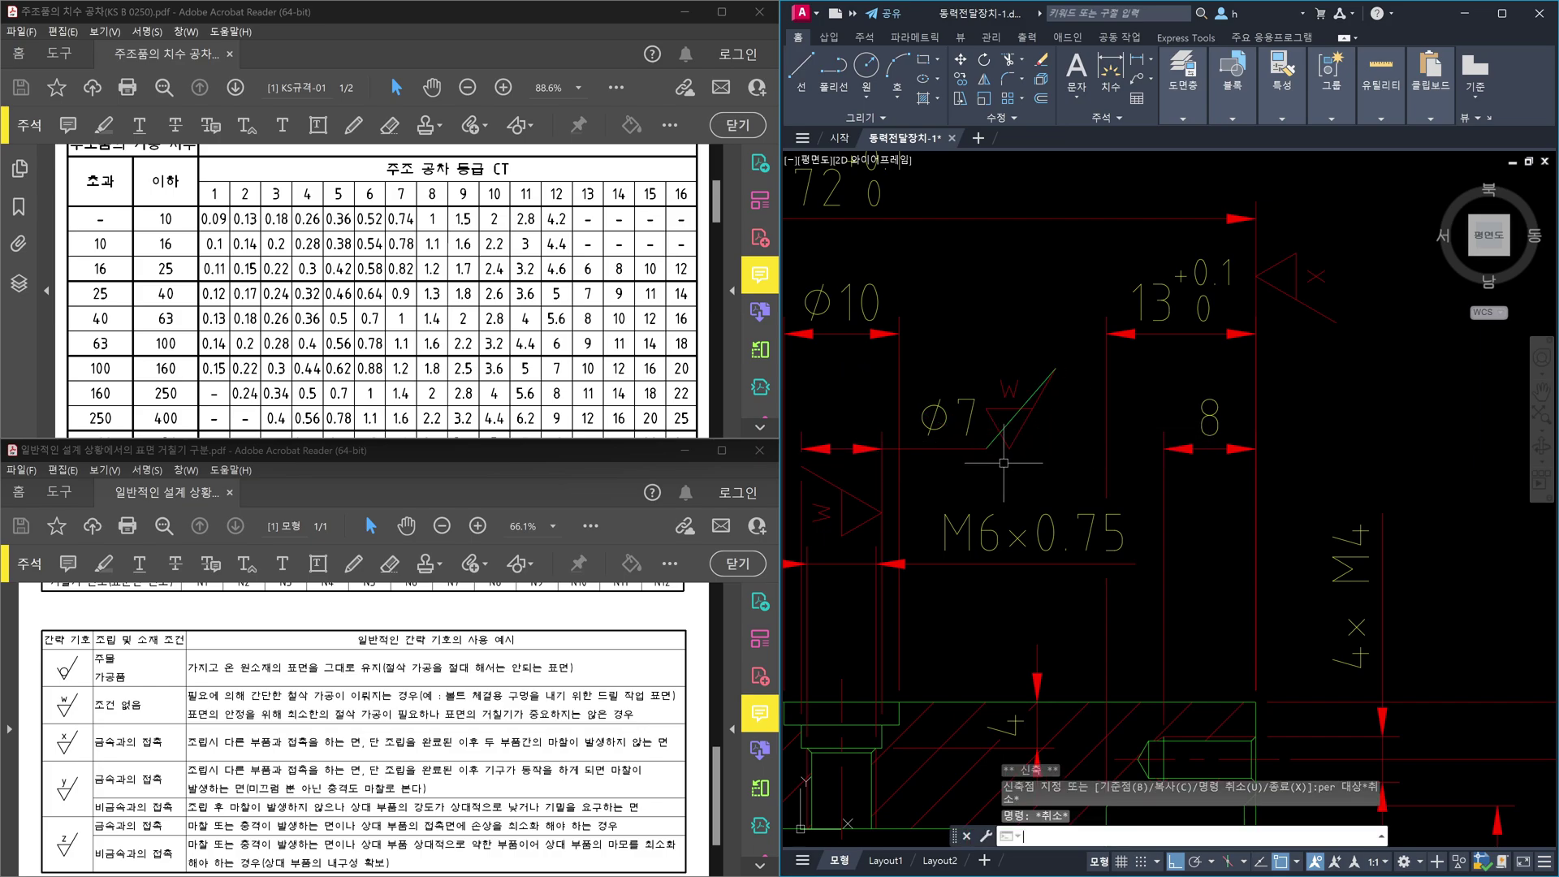
key(Return)
click(1005, 449)
key(Escape)
Step: Stretch the slanted helper line's upper end perpendicular to the construction line, and delete the construction line
click(1034, 389)
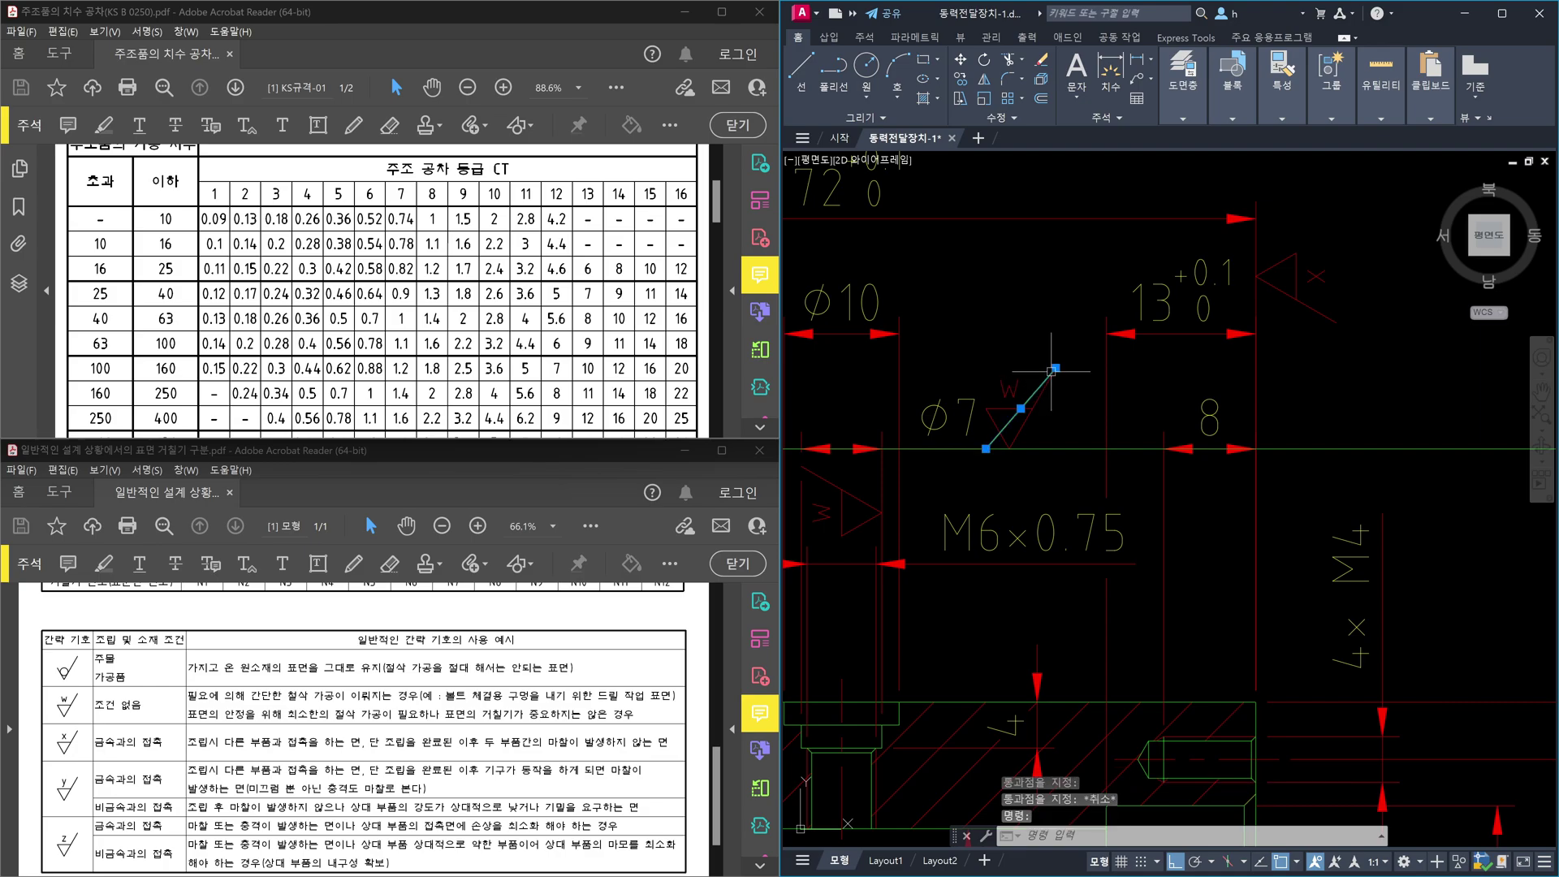
click(1053, 370)
text(per)
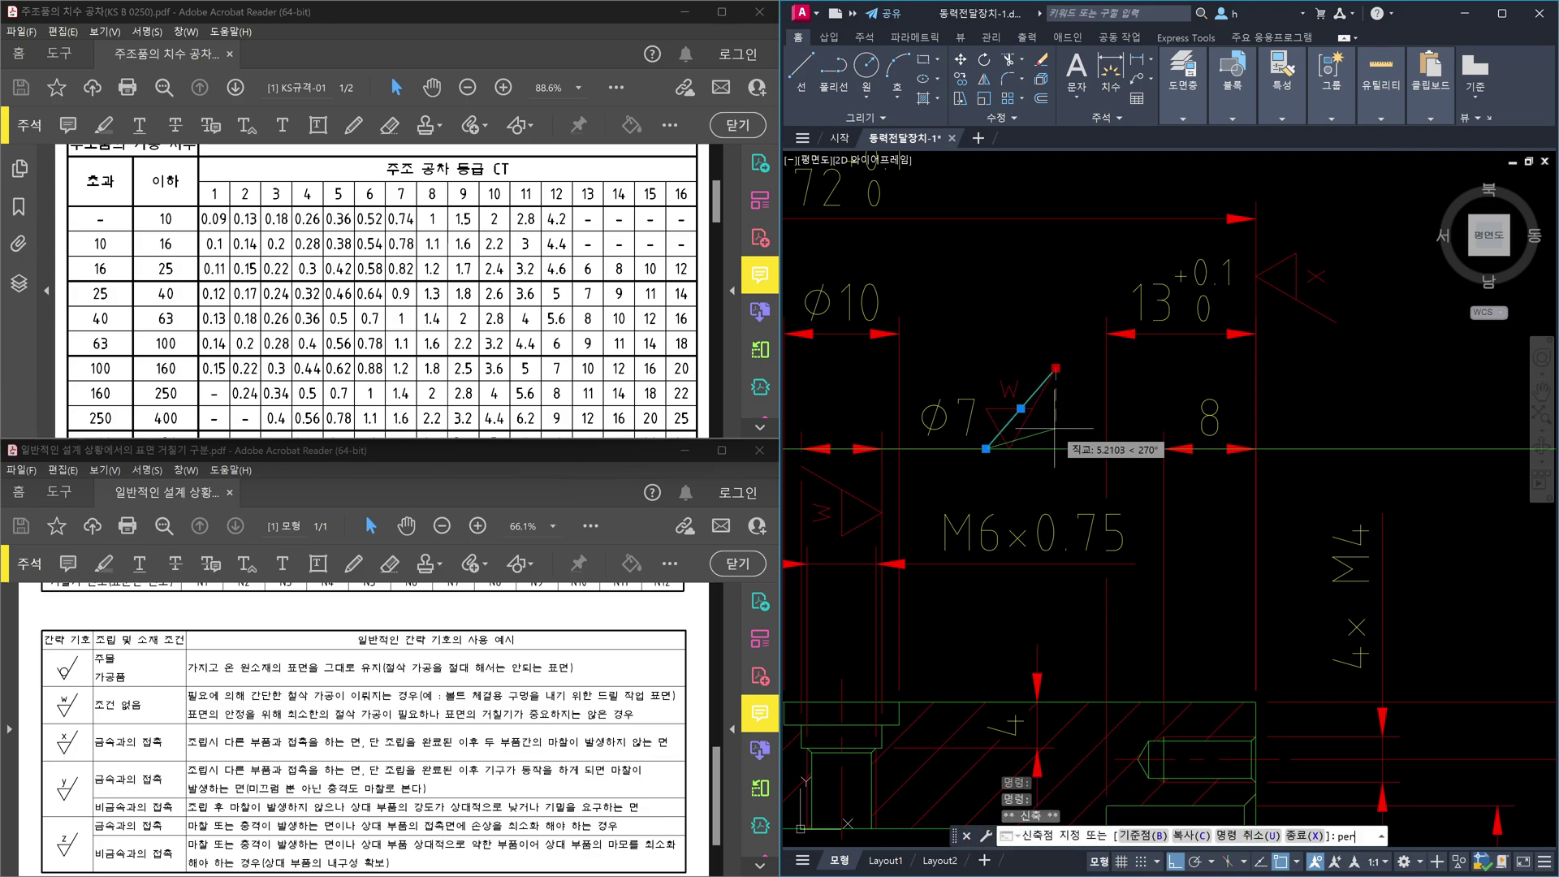
key(space)
key(Escape)
click(1056, 448)
click(1074, 436)
key(Delete)
Step: Assign the horizontal line beneath the Ø7 dimension's W symbol to the 가는실선 layer
scroll(1027, 442, up, 3)
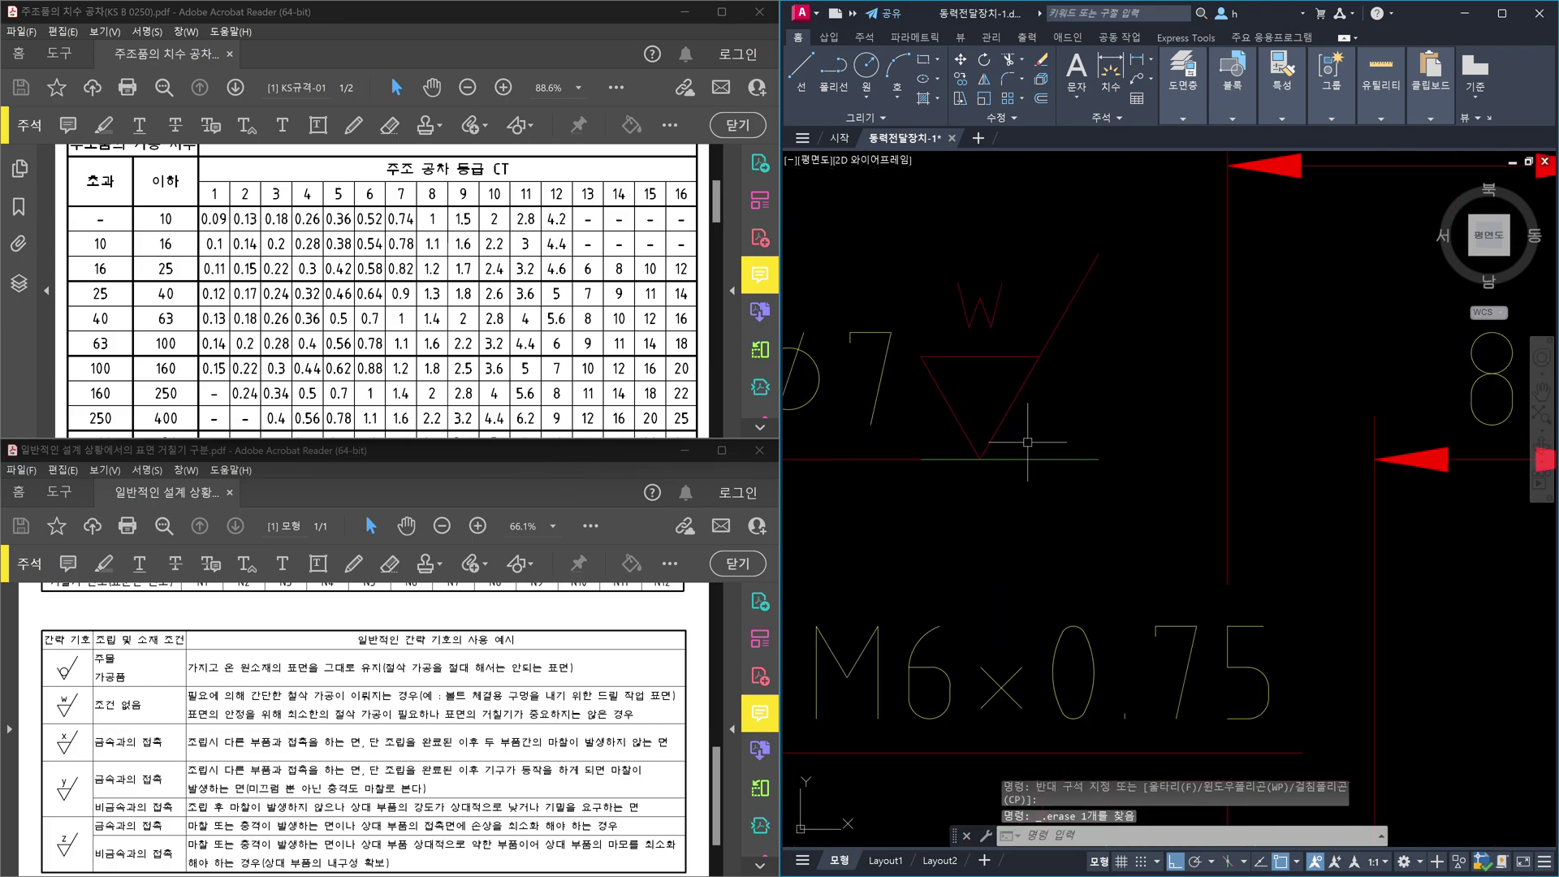
click(1047, 459)
click(1065, 400)
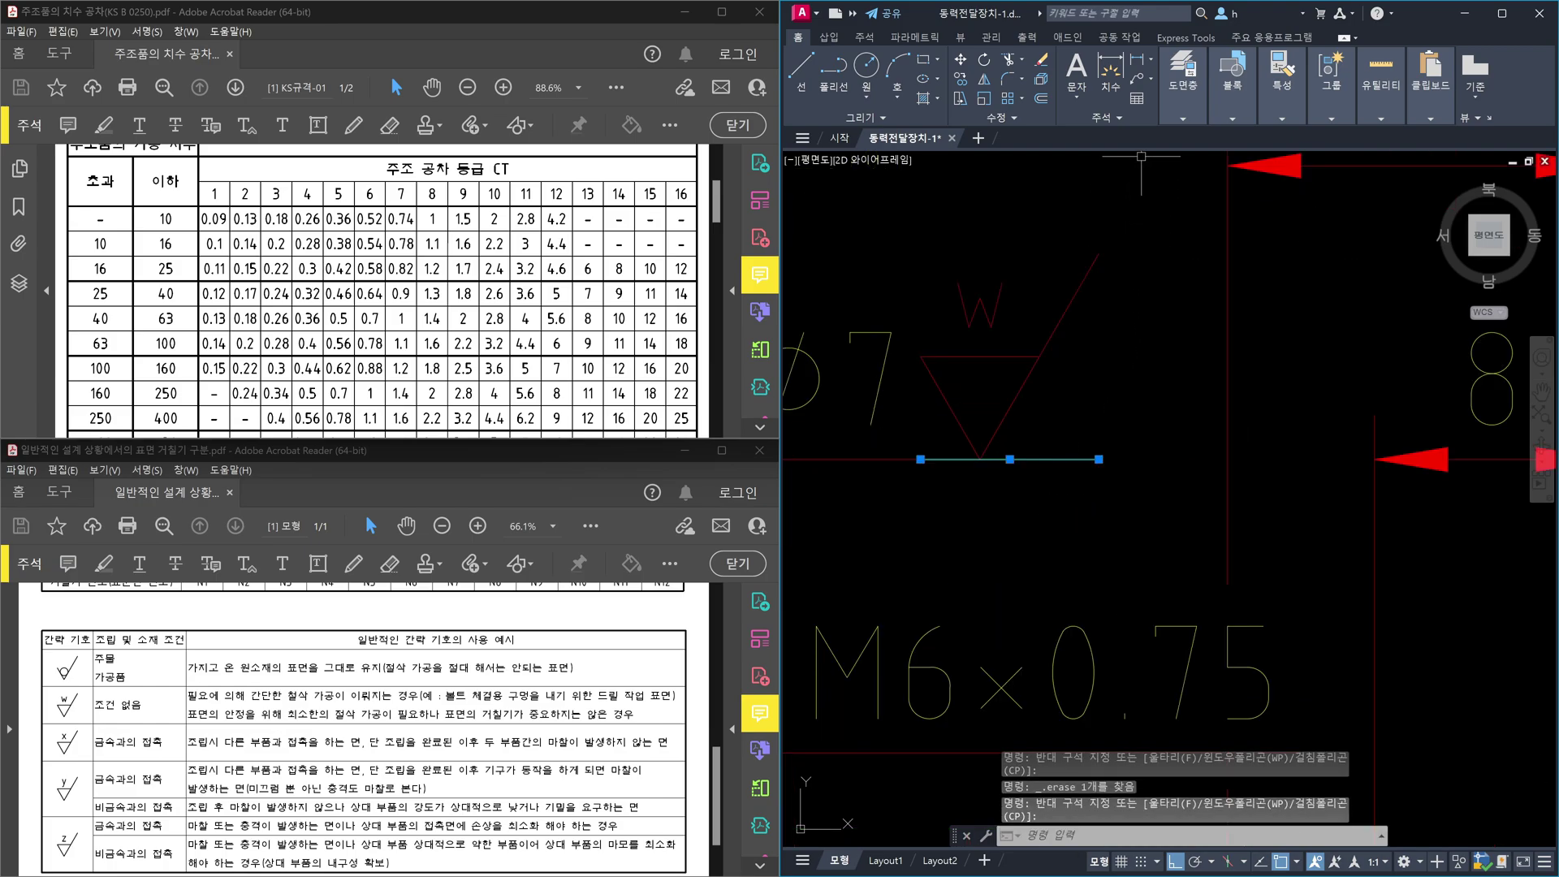
click(1185, 117)
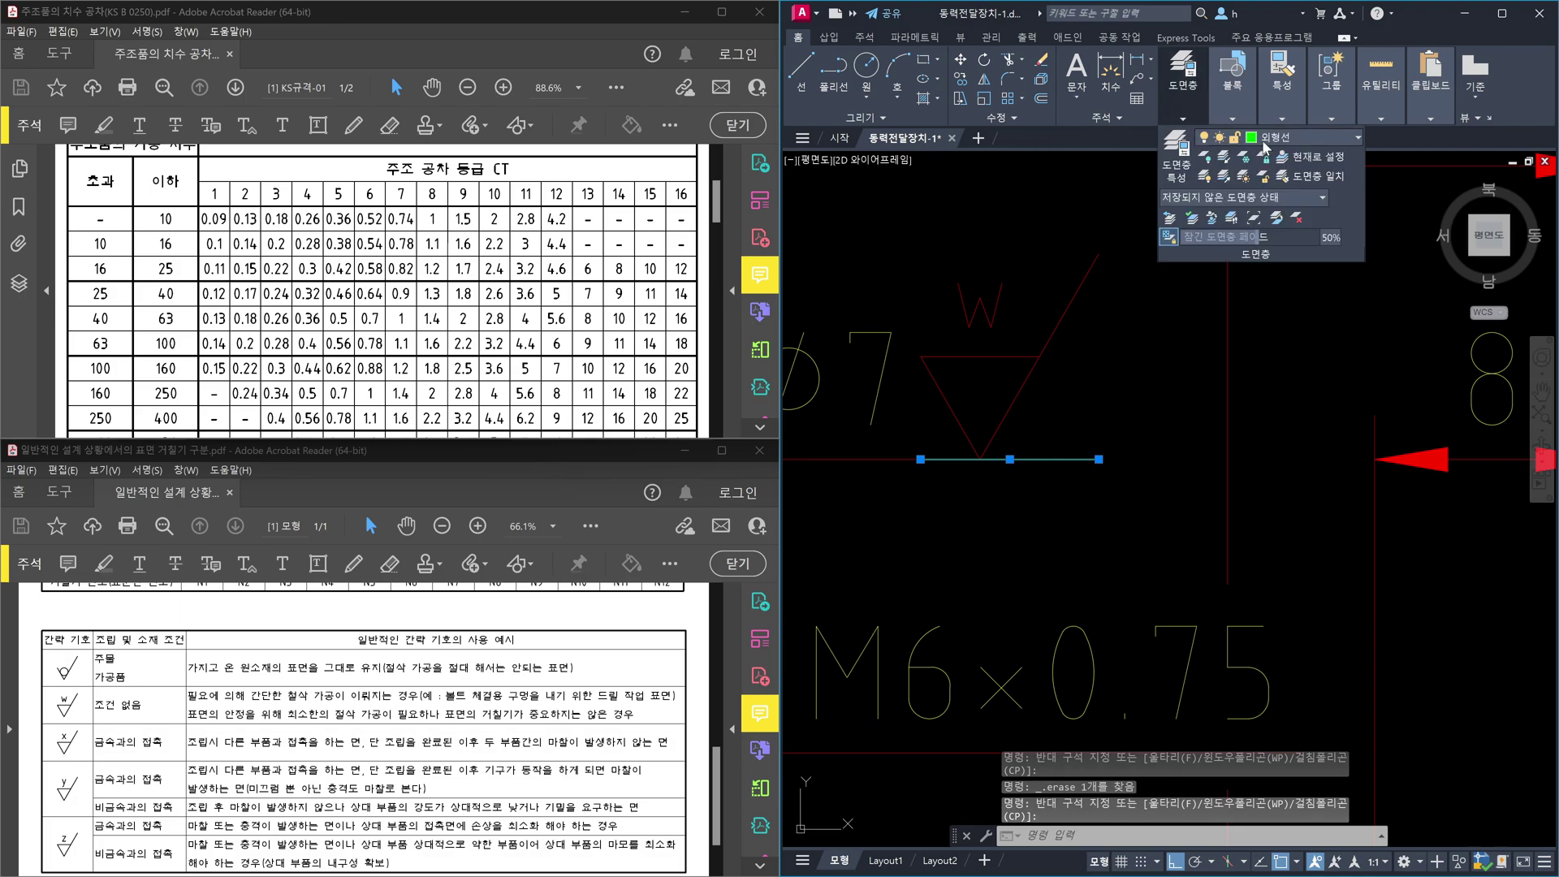
click(1309, 136)
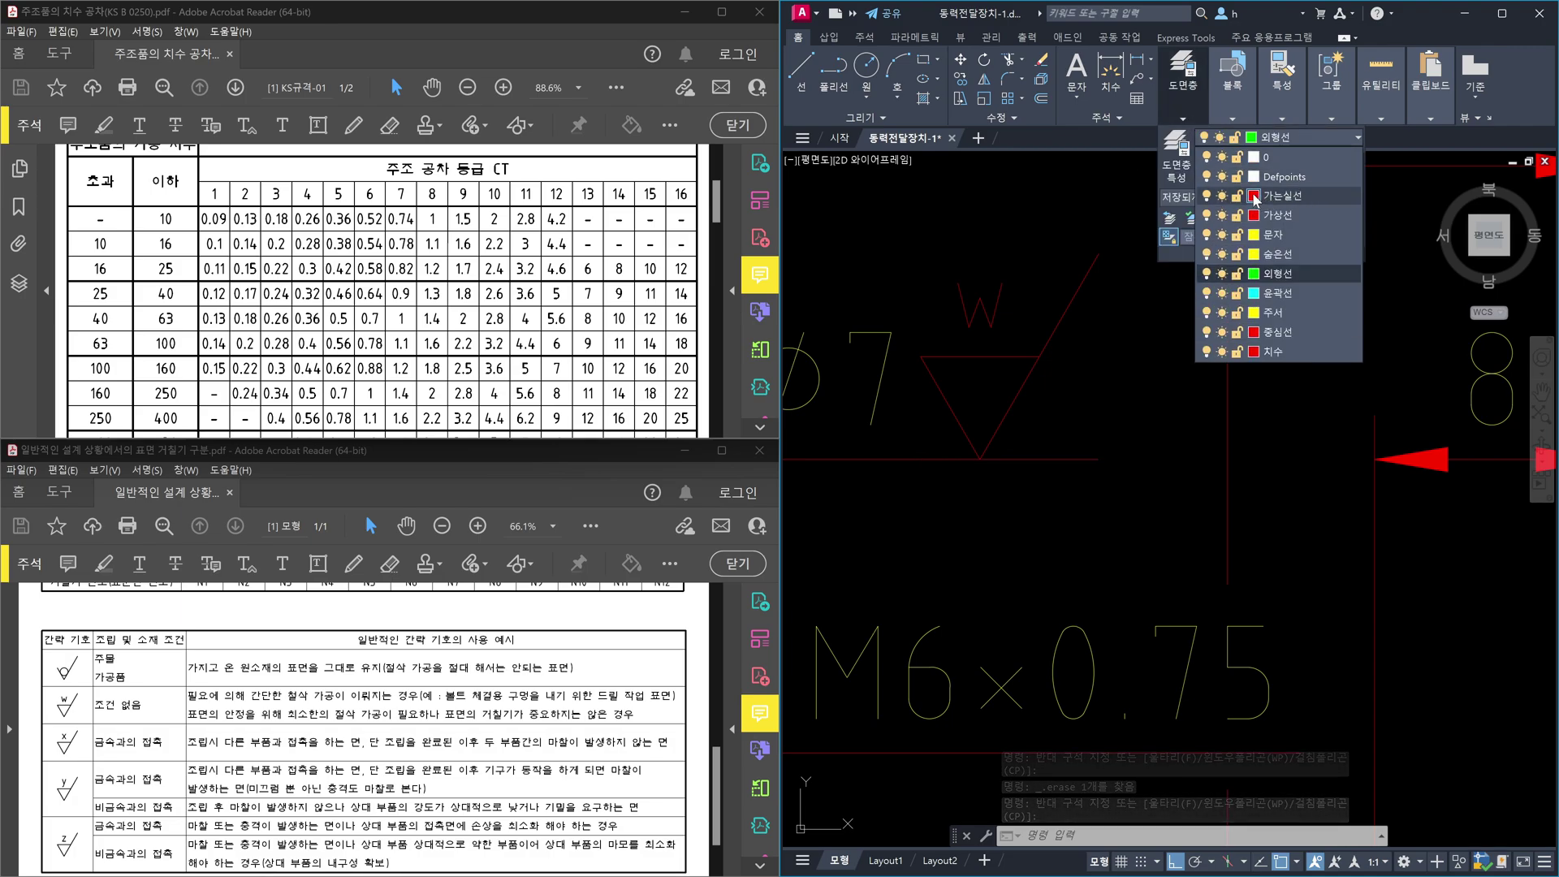
click(1255, 197)
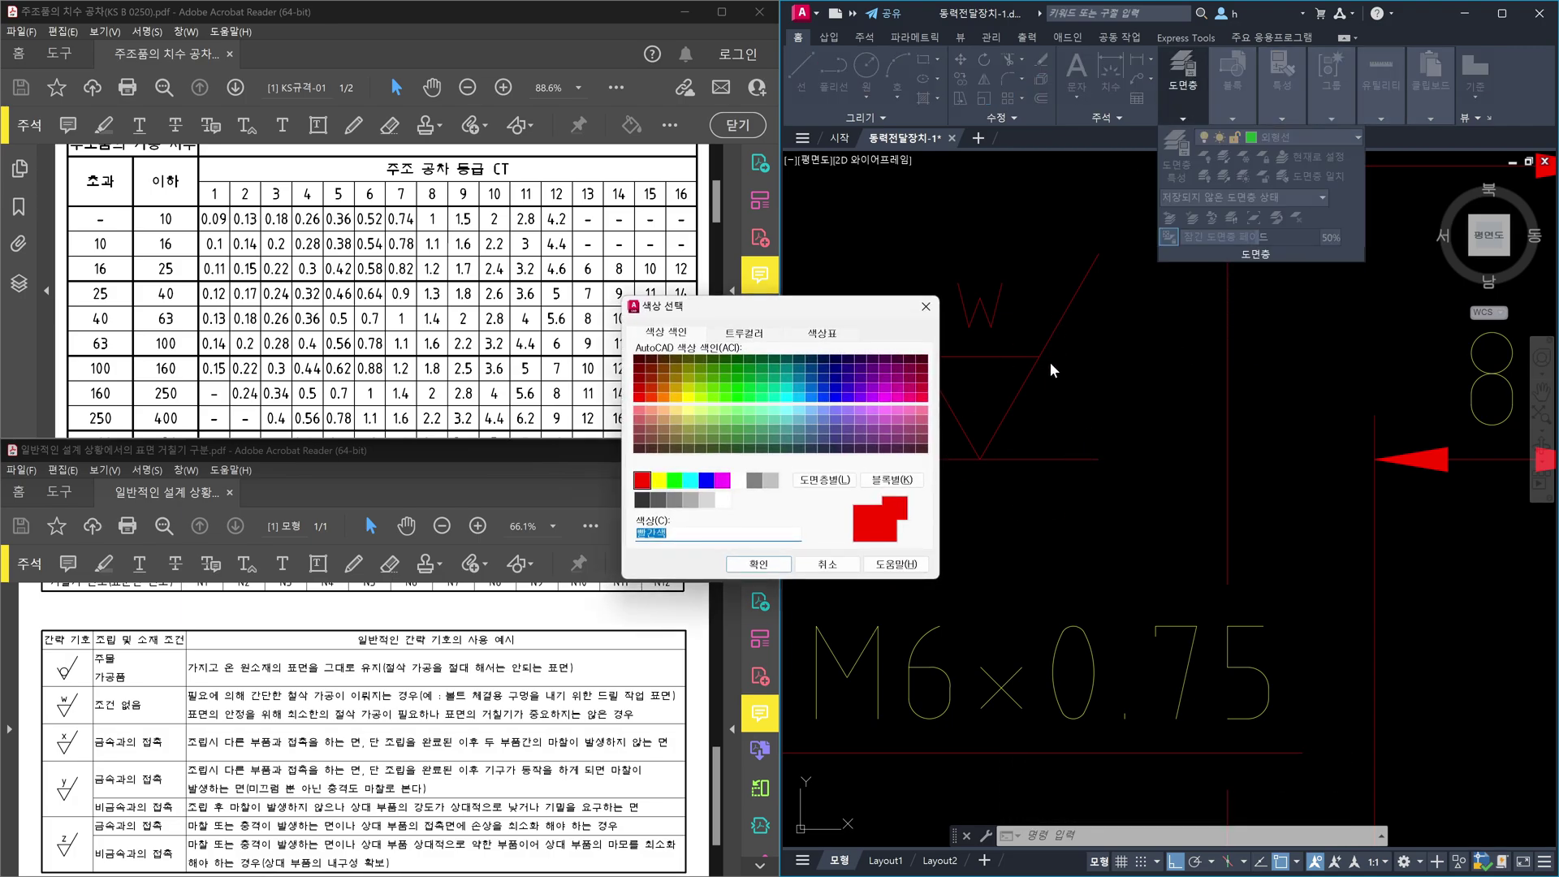
click(930, 307)
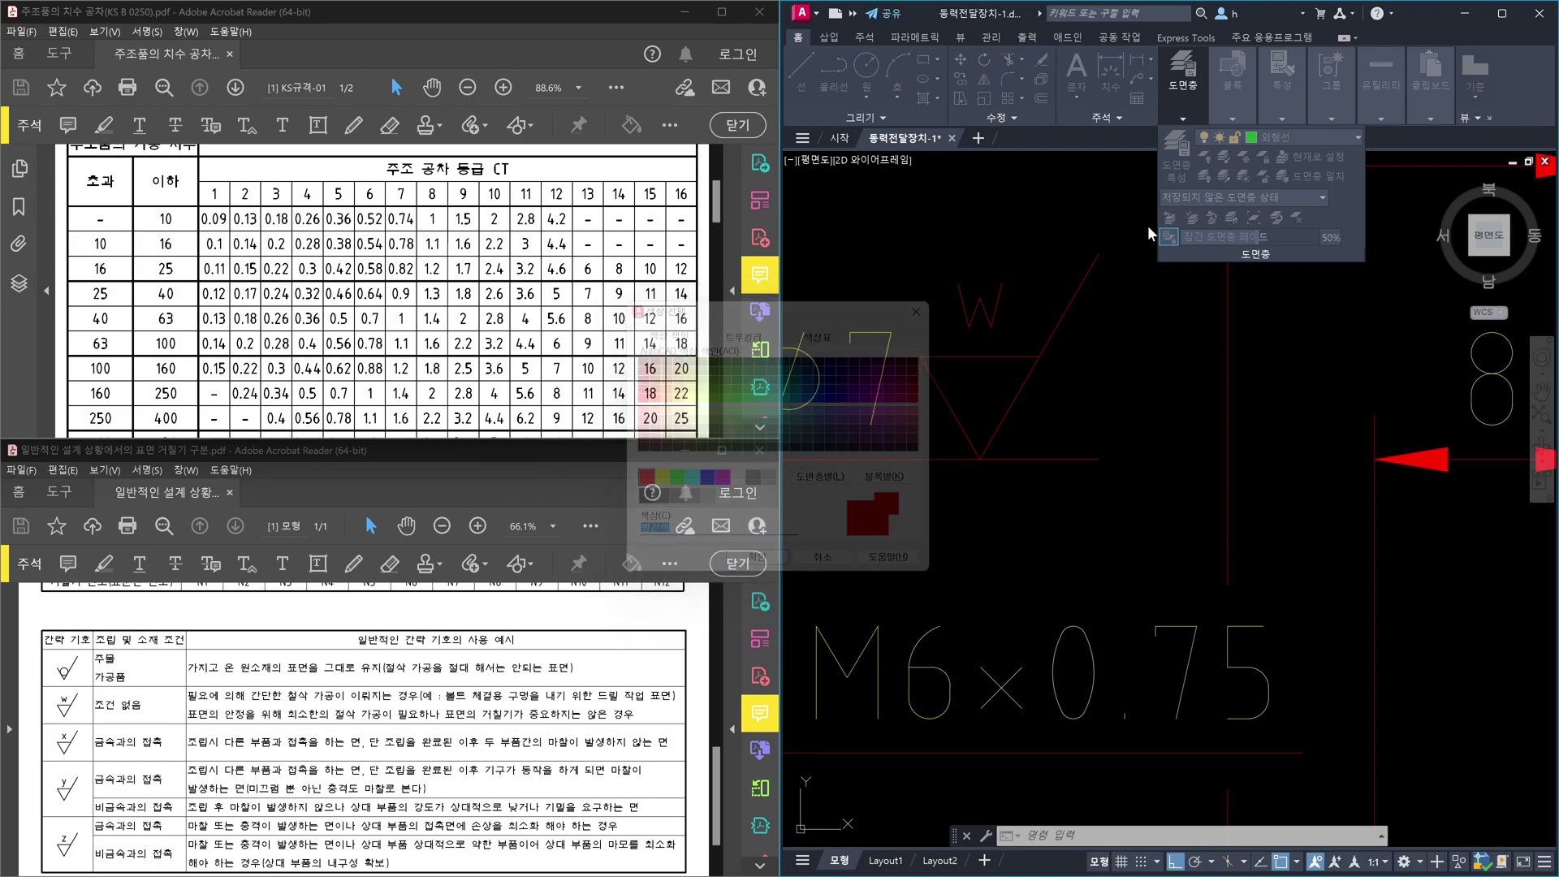
click(1307, 136)
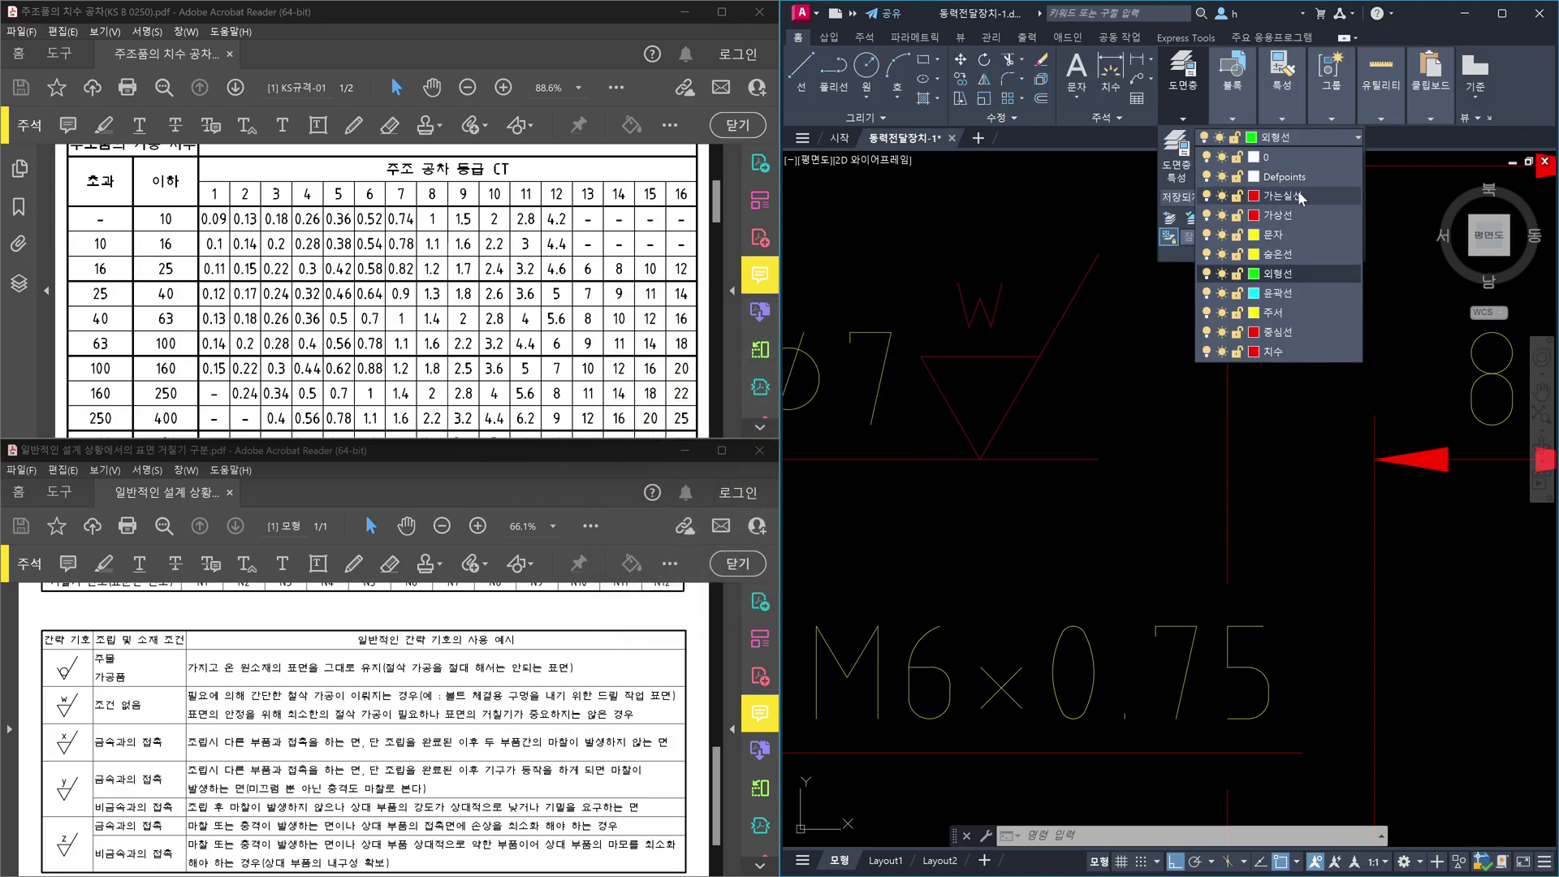
click(1303, 196)
click(1093, 459)
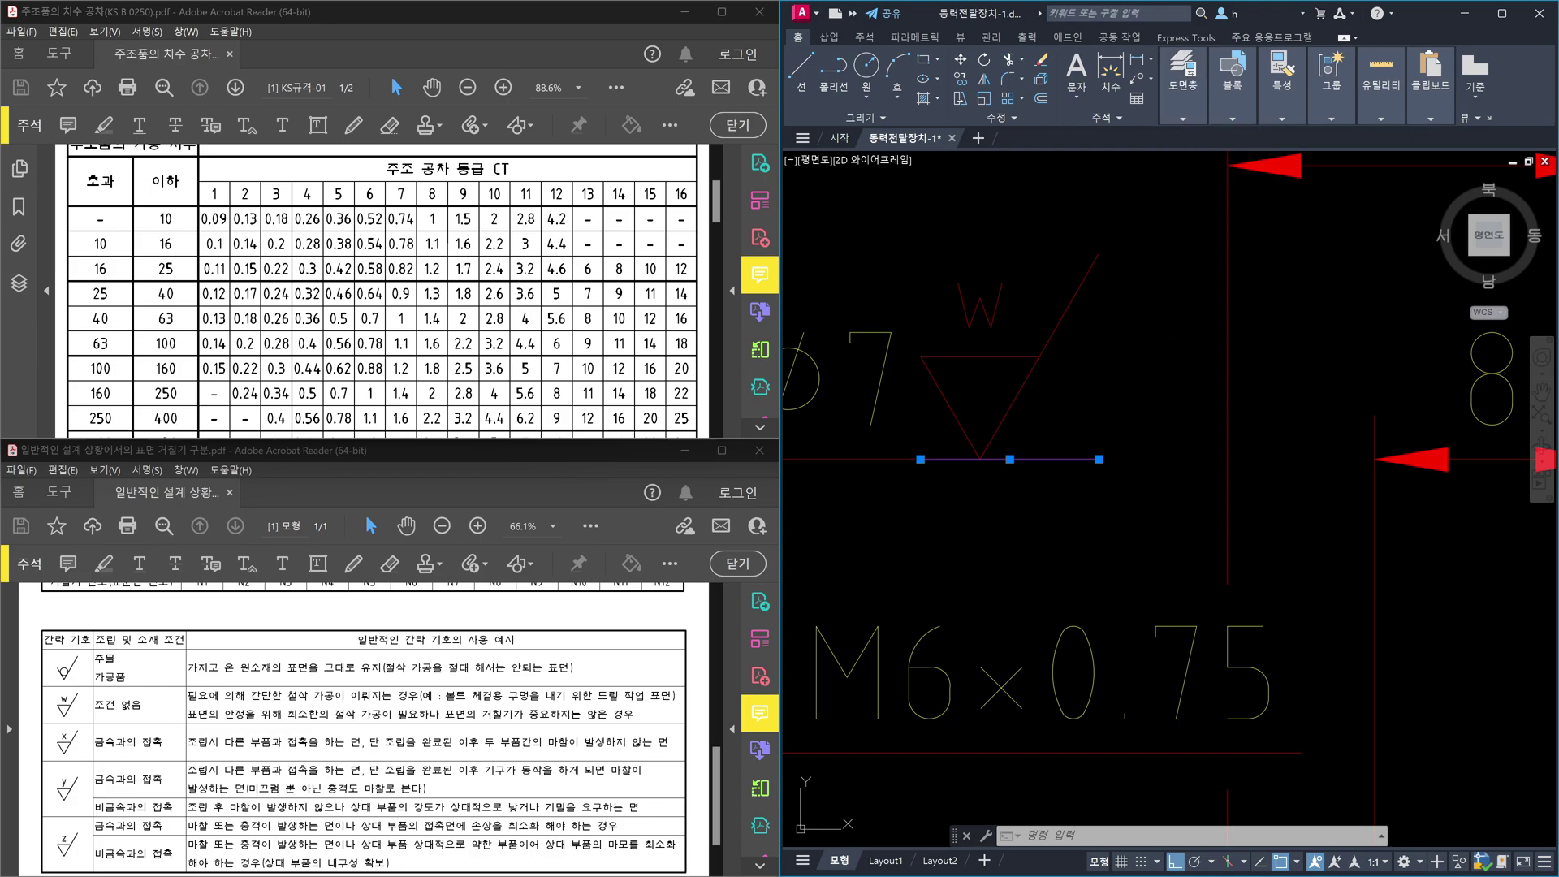
click(1101, 313)
key(Escape)
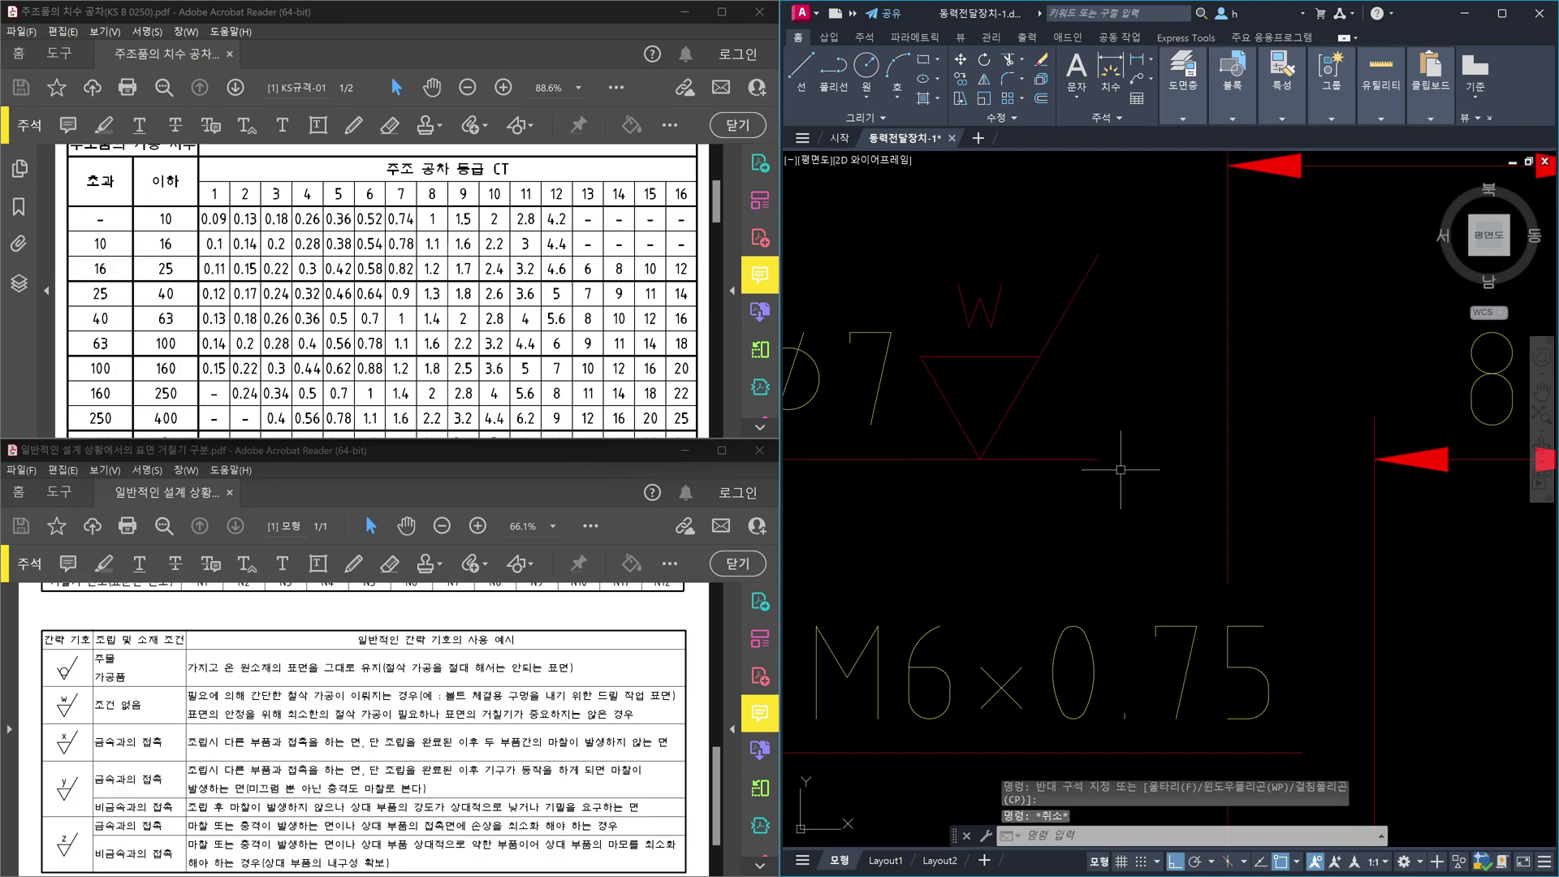
Step: Delete the sideways W roughness symbol attached to the Ø7 dimension's extension line
scroll(1138, 467, down, 3)
middle_drag(853, 463, 1088, 491)
scroll(1089, 495, up, 2)
click(1060, 572)
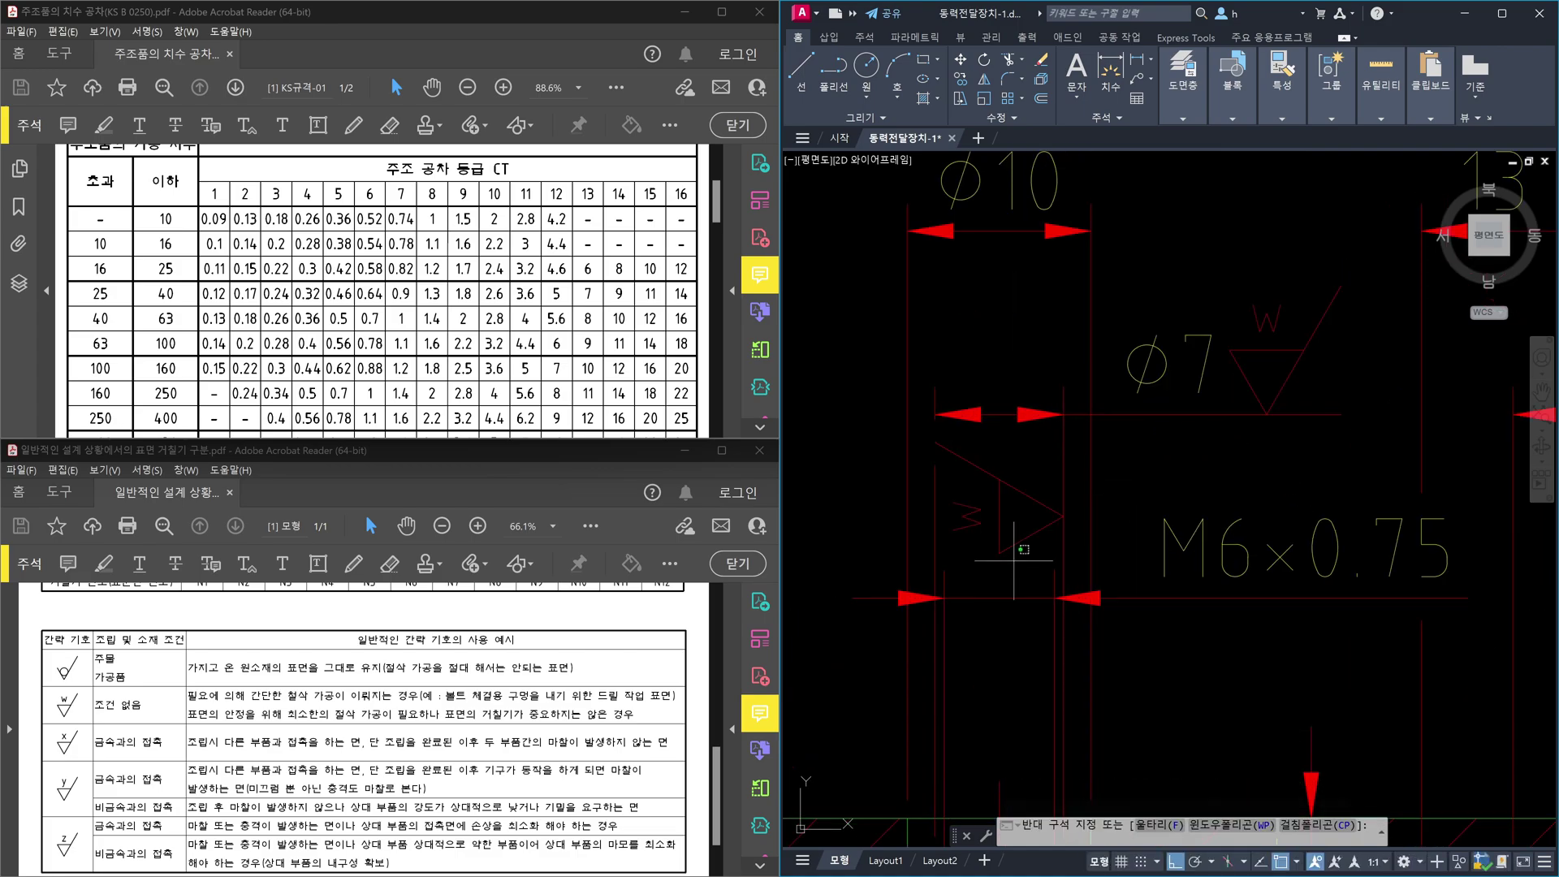
click(975, 465)
key(Delete)
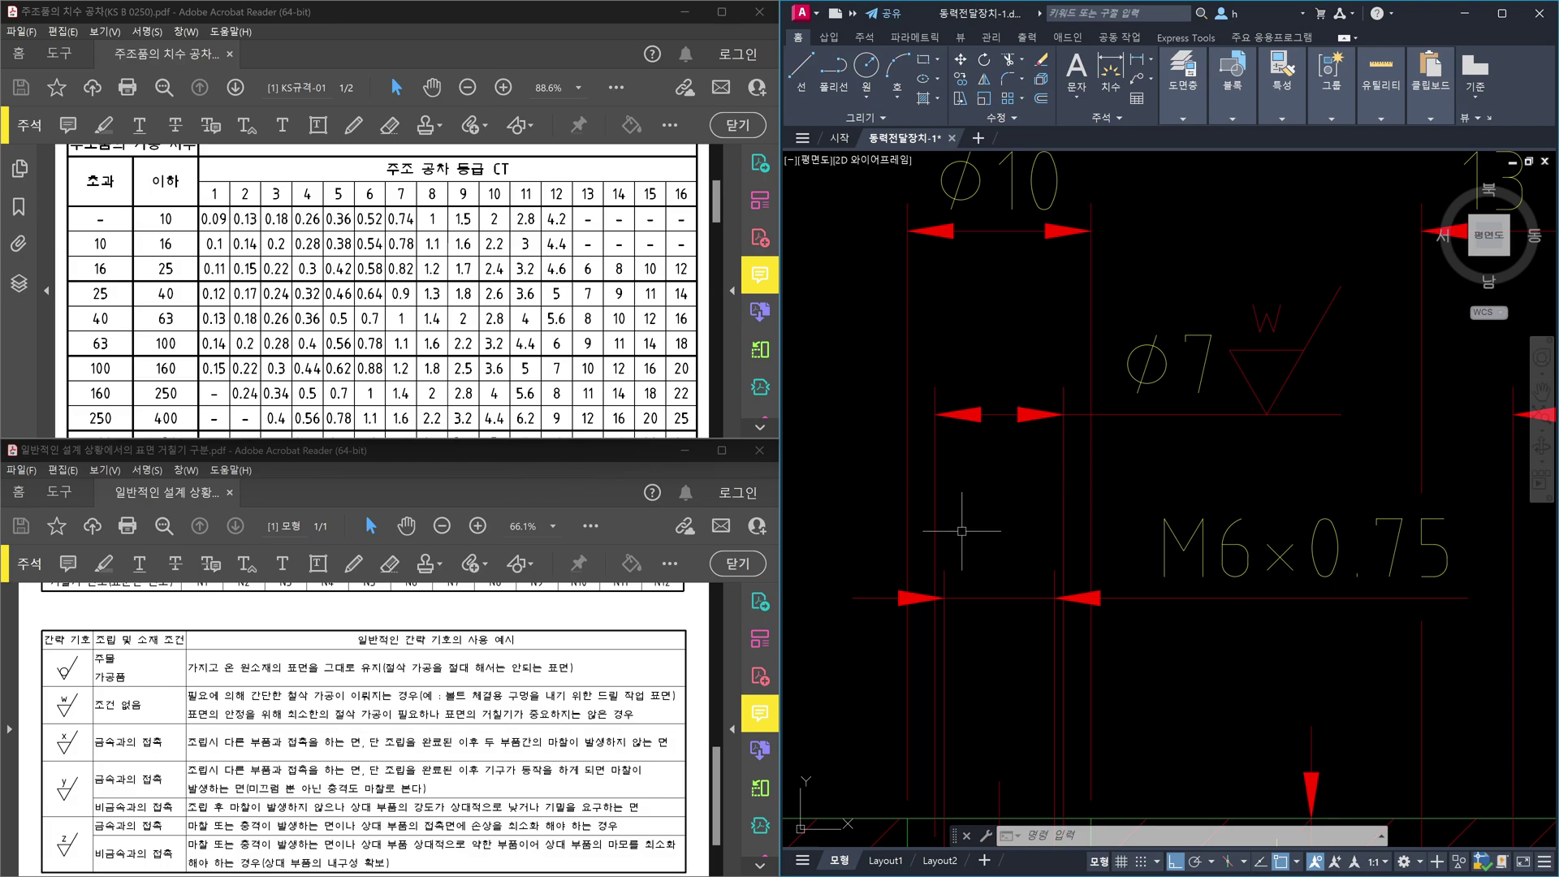
Step: Examine the two vertical side edges of the stepped hole's Ø7 section in the section view
scroll(1232, 284, down, 3)
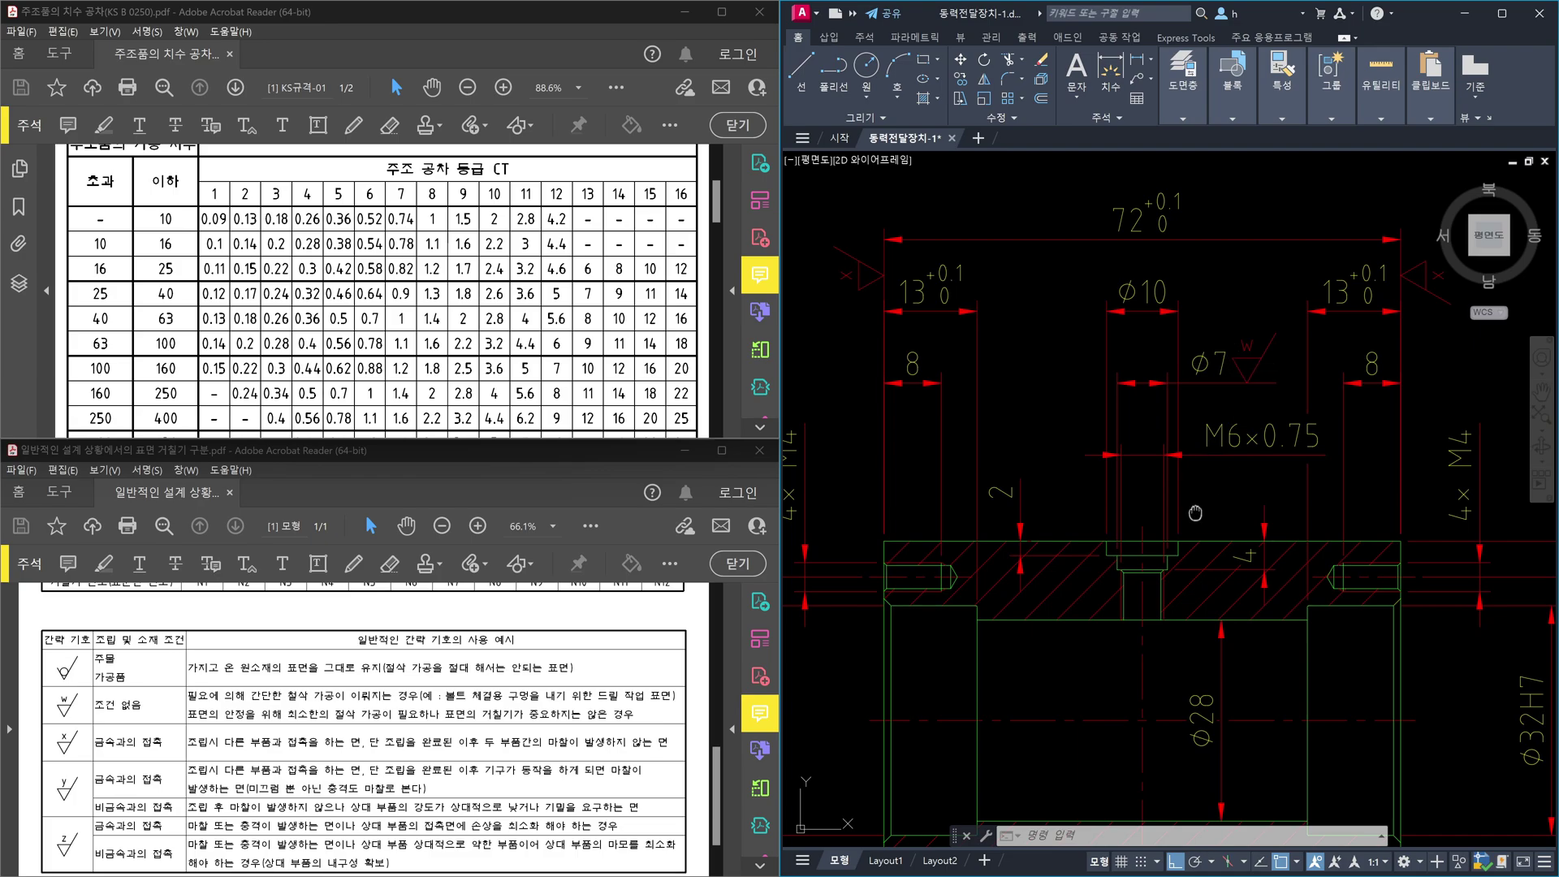
scroll(1196, 518, up, 2)
middle_drag(1196, 518, 1142, 583)
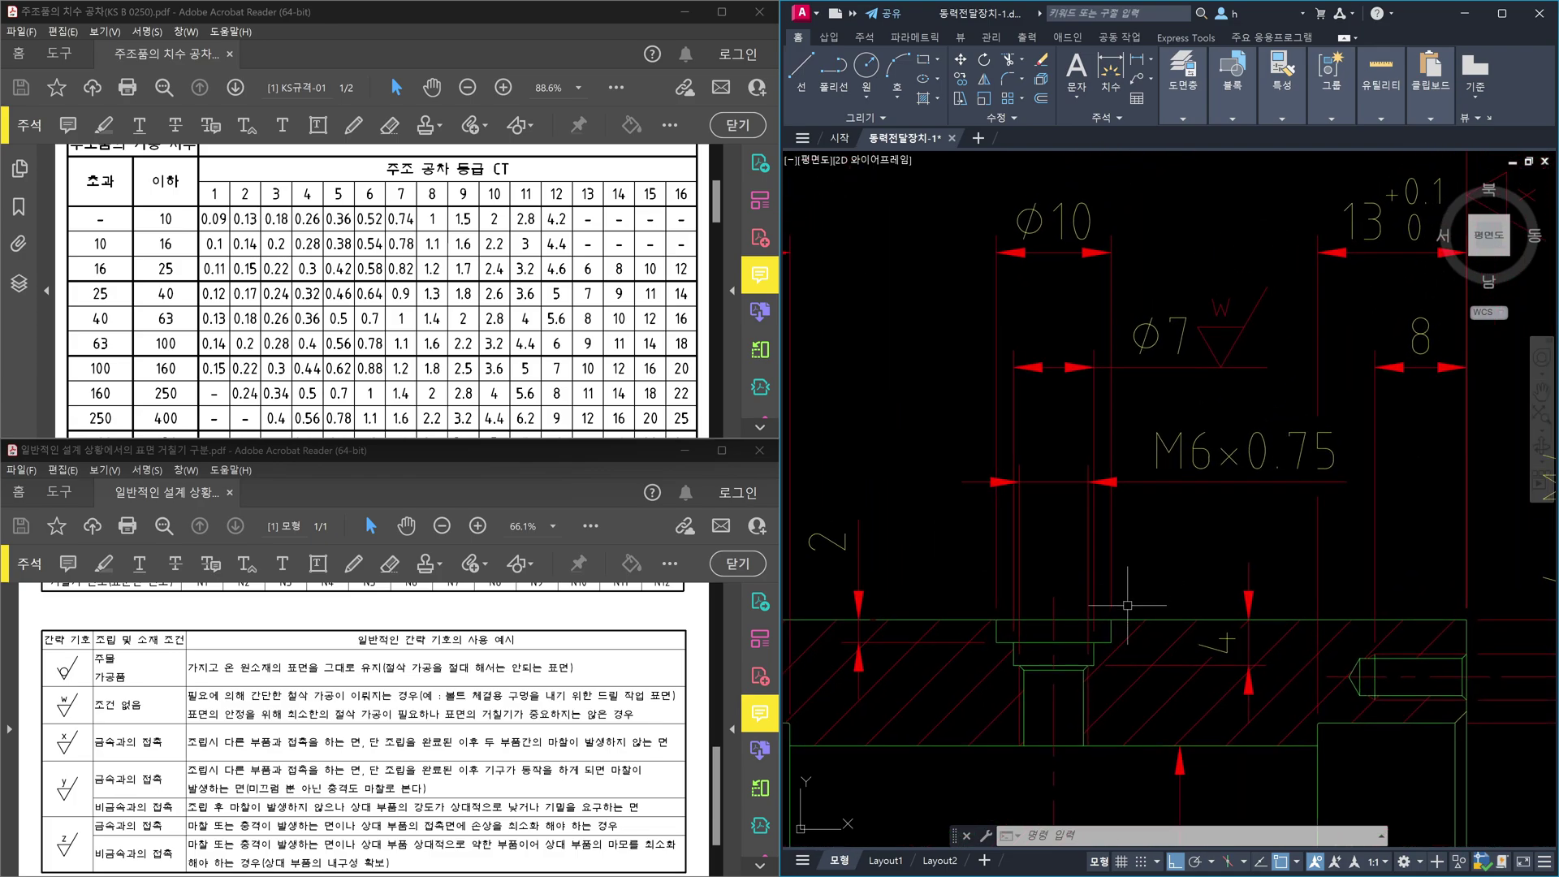
scroll(1082, 659, up, 5)
click(1081, 660)
click(875, 663)
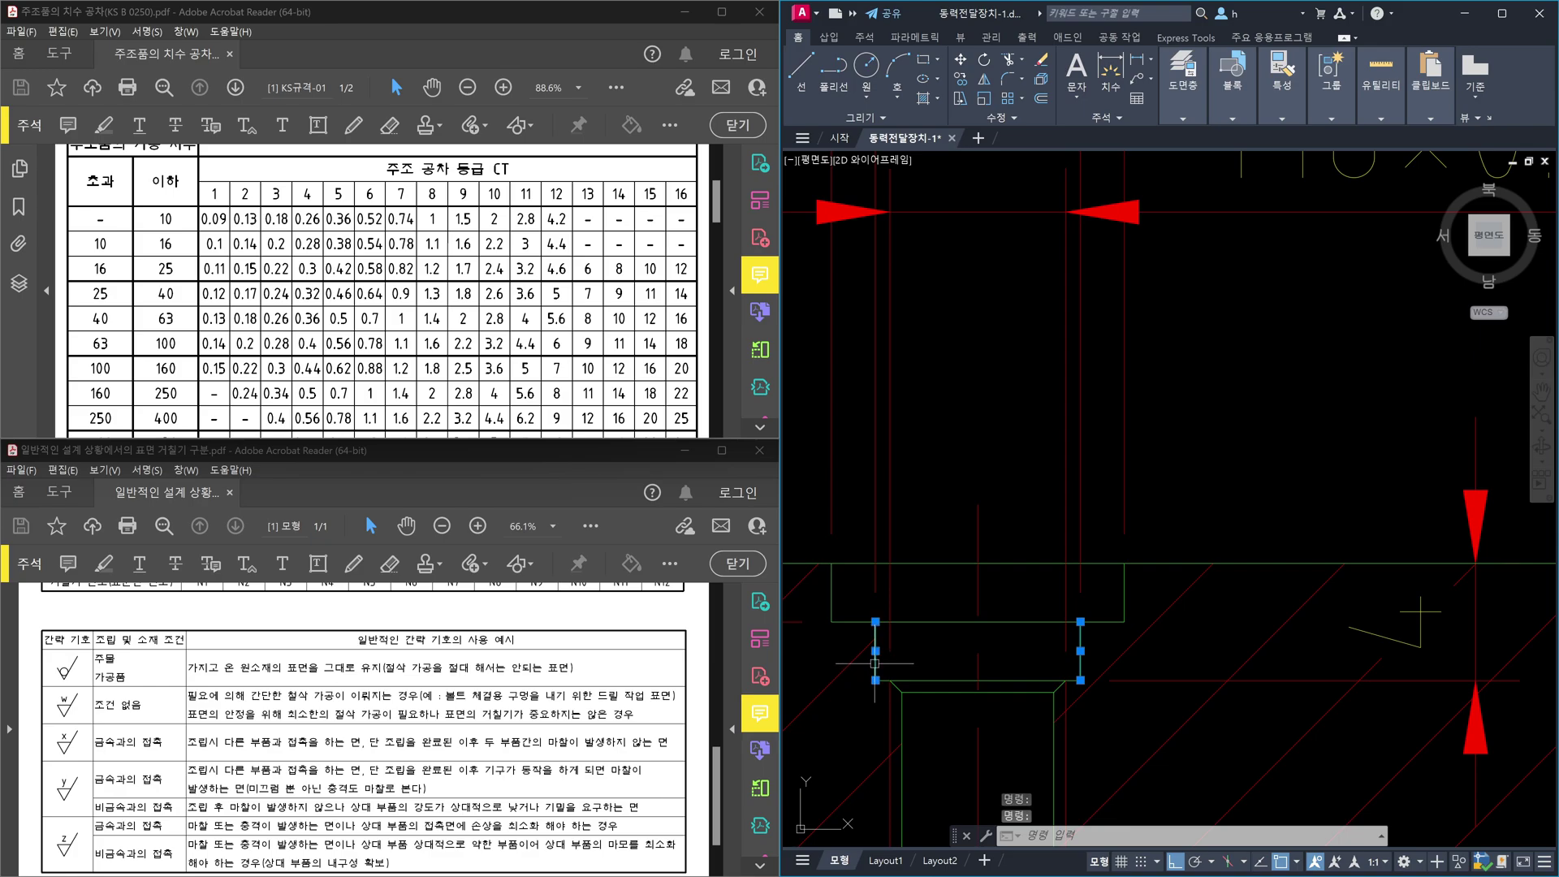
key(Escape)
key(Escape)
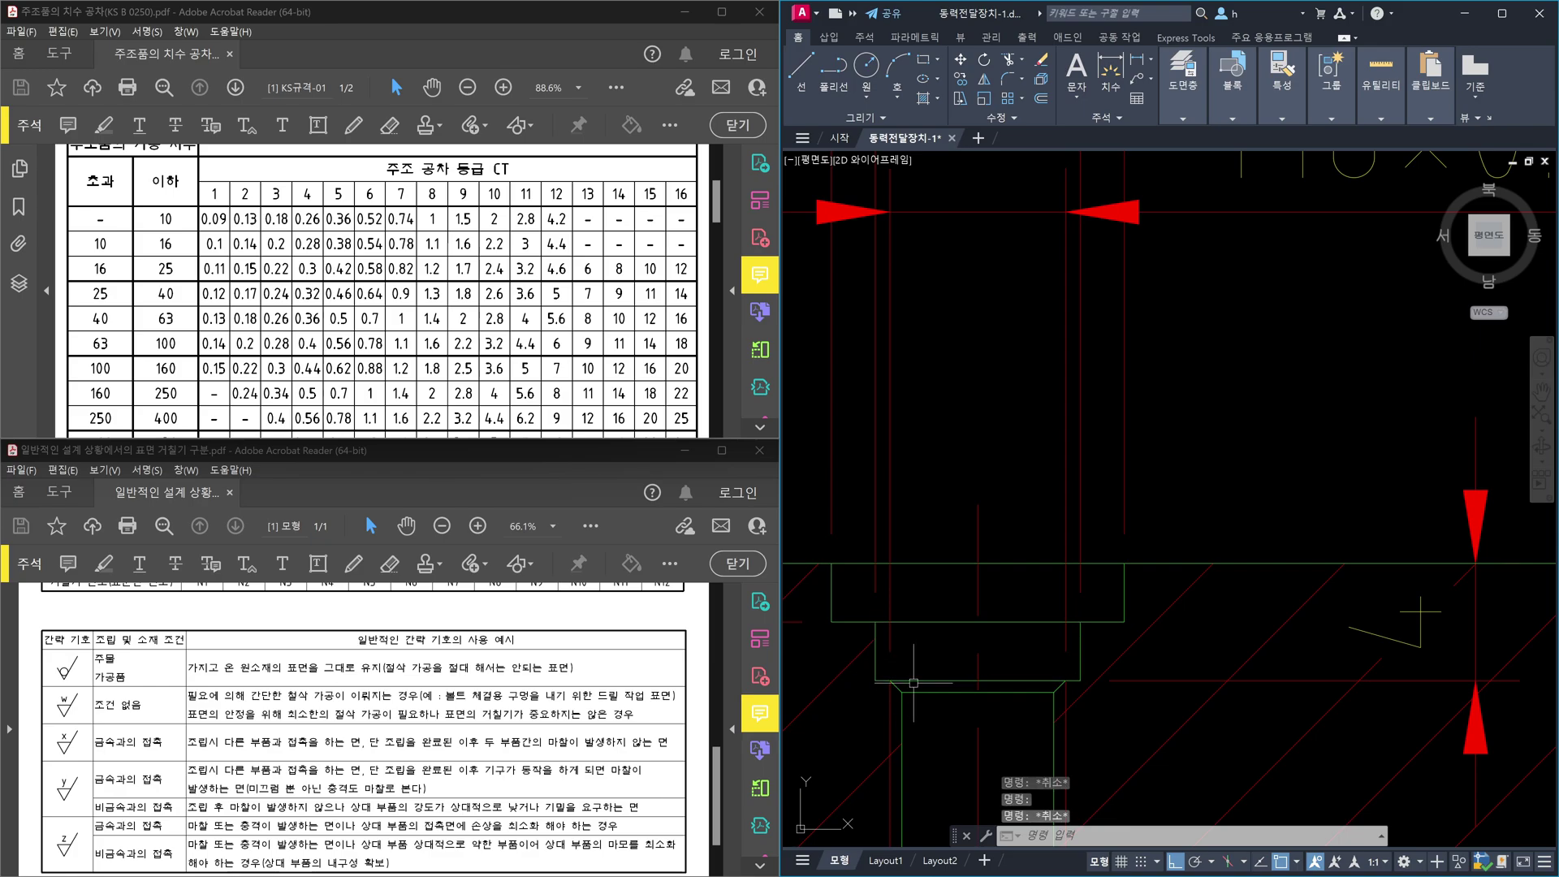
Step: Copy the Ø7 dimension's W symbol from its lower tip onto the lower extension line of the 4 depth dimension
scroll(1231, 475, down, 5)
scroll(1280, 382, up, 5)
text(co)
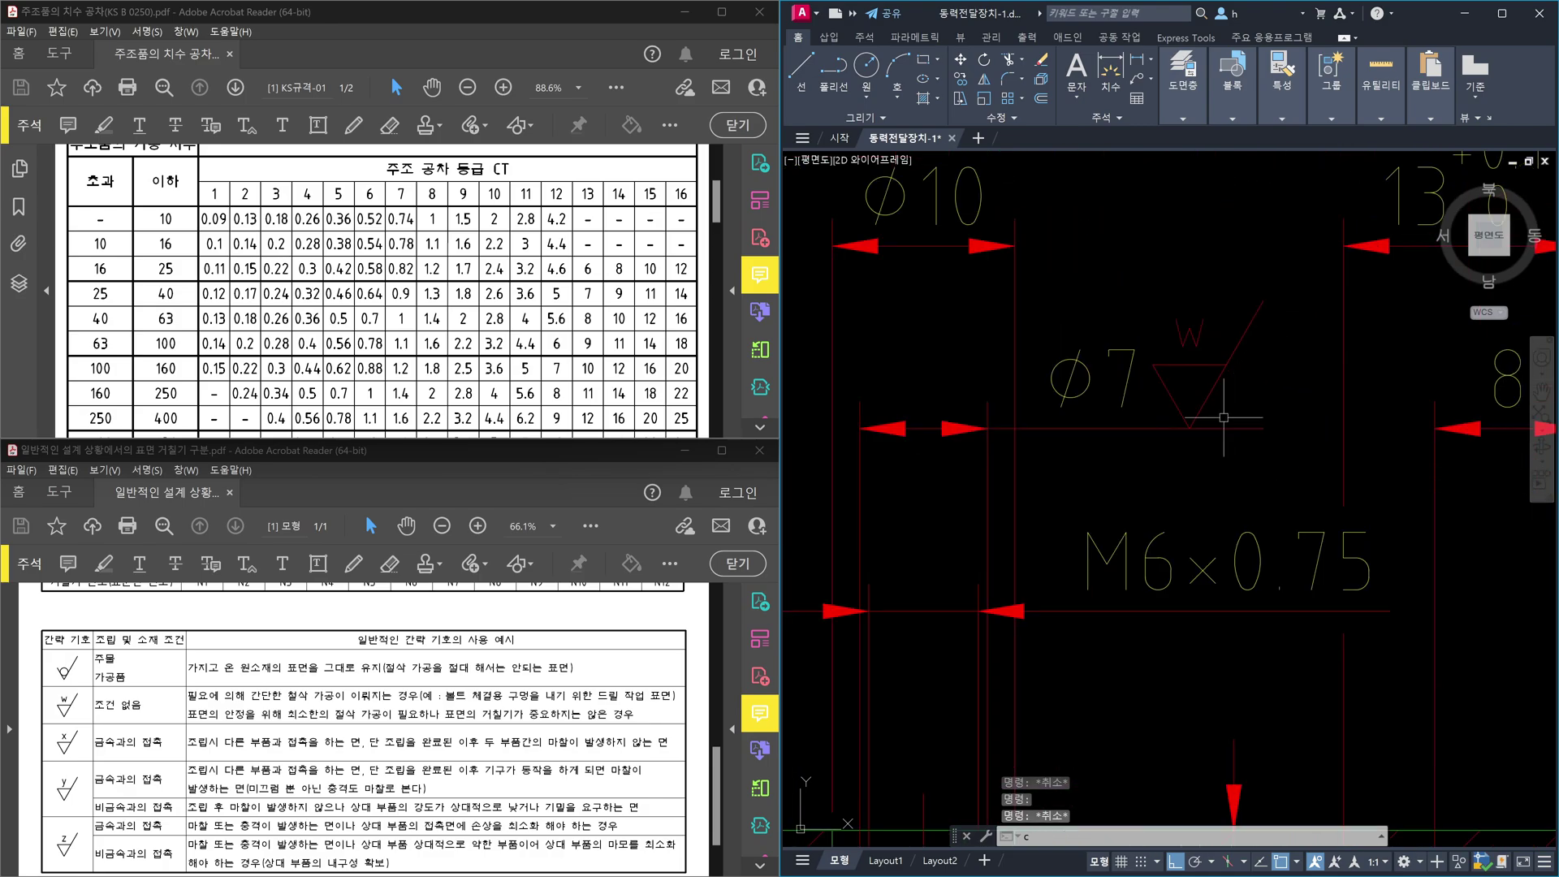
key(Return)
click(1251, 404)
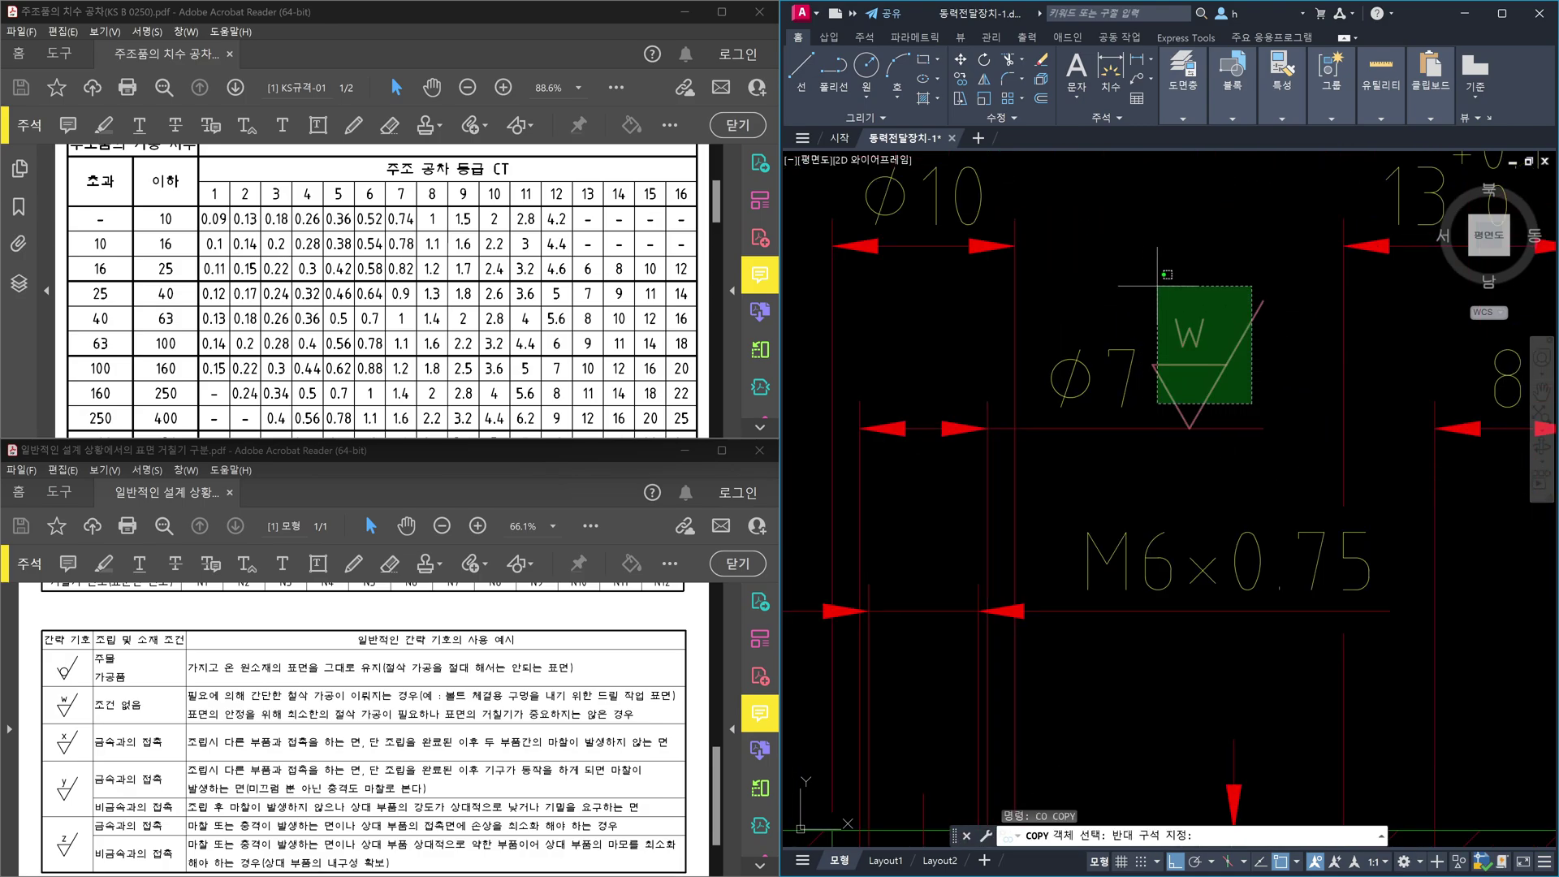
click(1088, 252)
key(Return)
click(1190, 428)
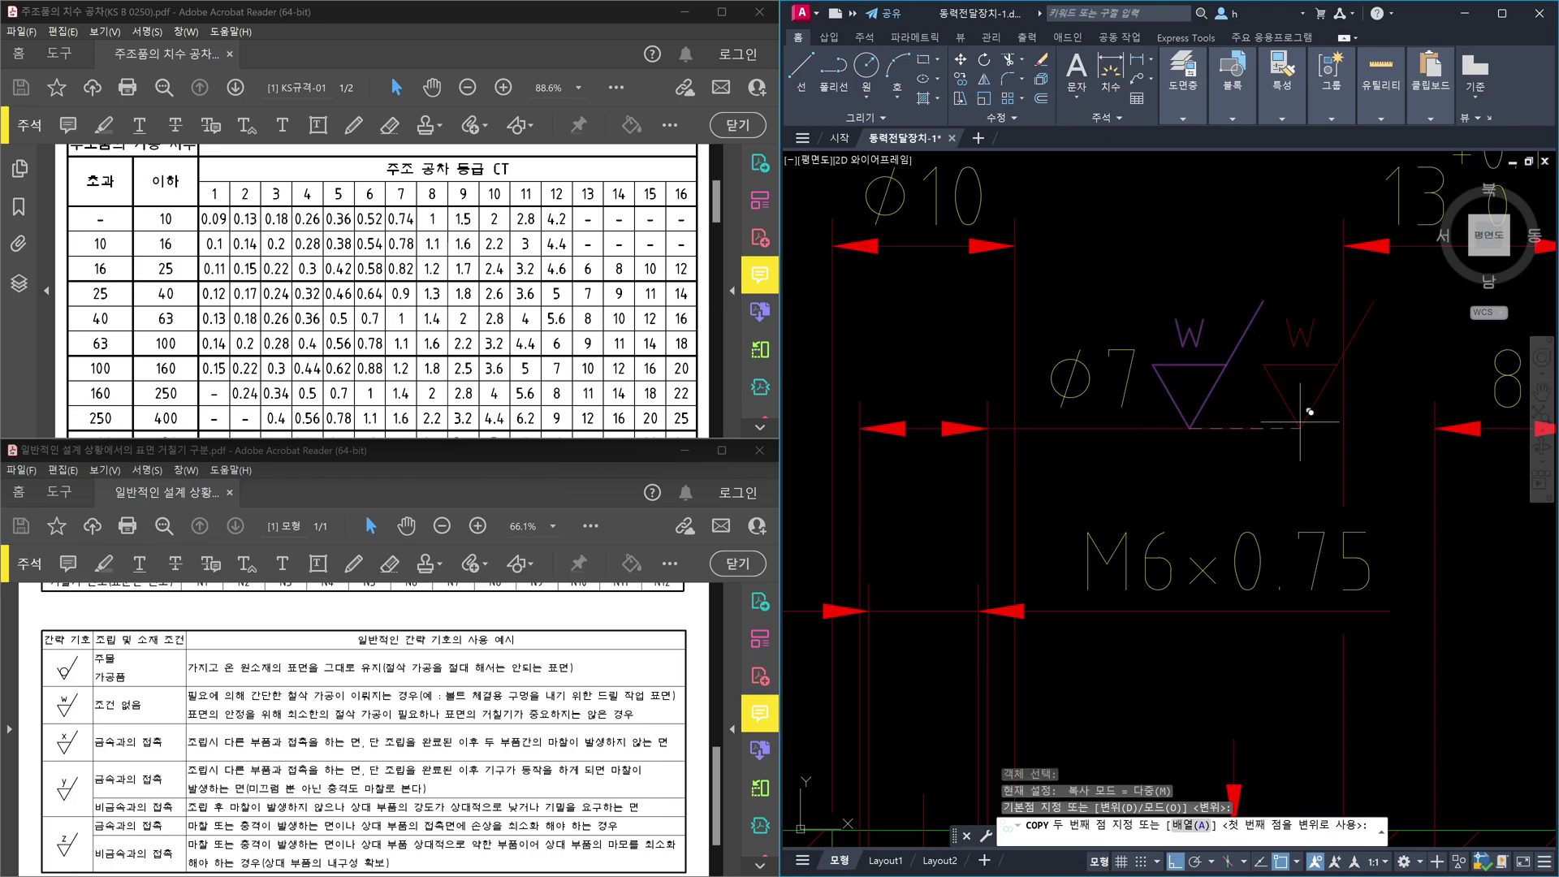
scroll(1201, 417, down, 3)
scroll(1194, 698, up, 6)
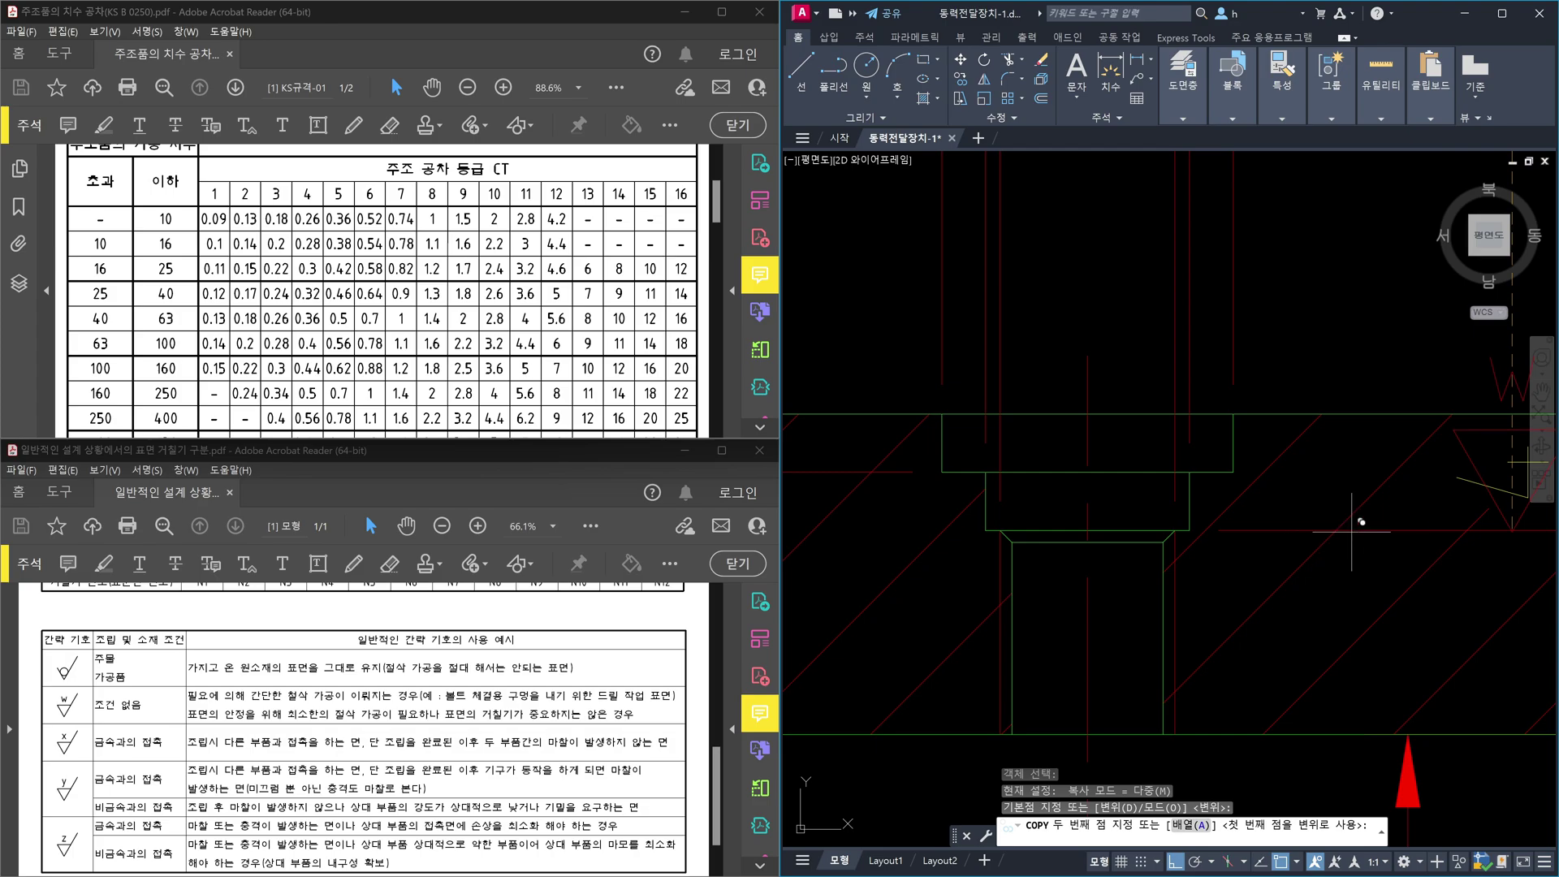
middle_drag(1413, 536, 1181, 591)
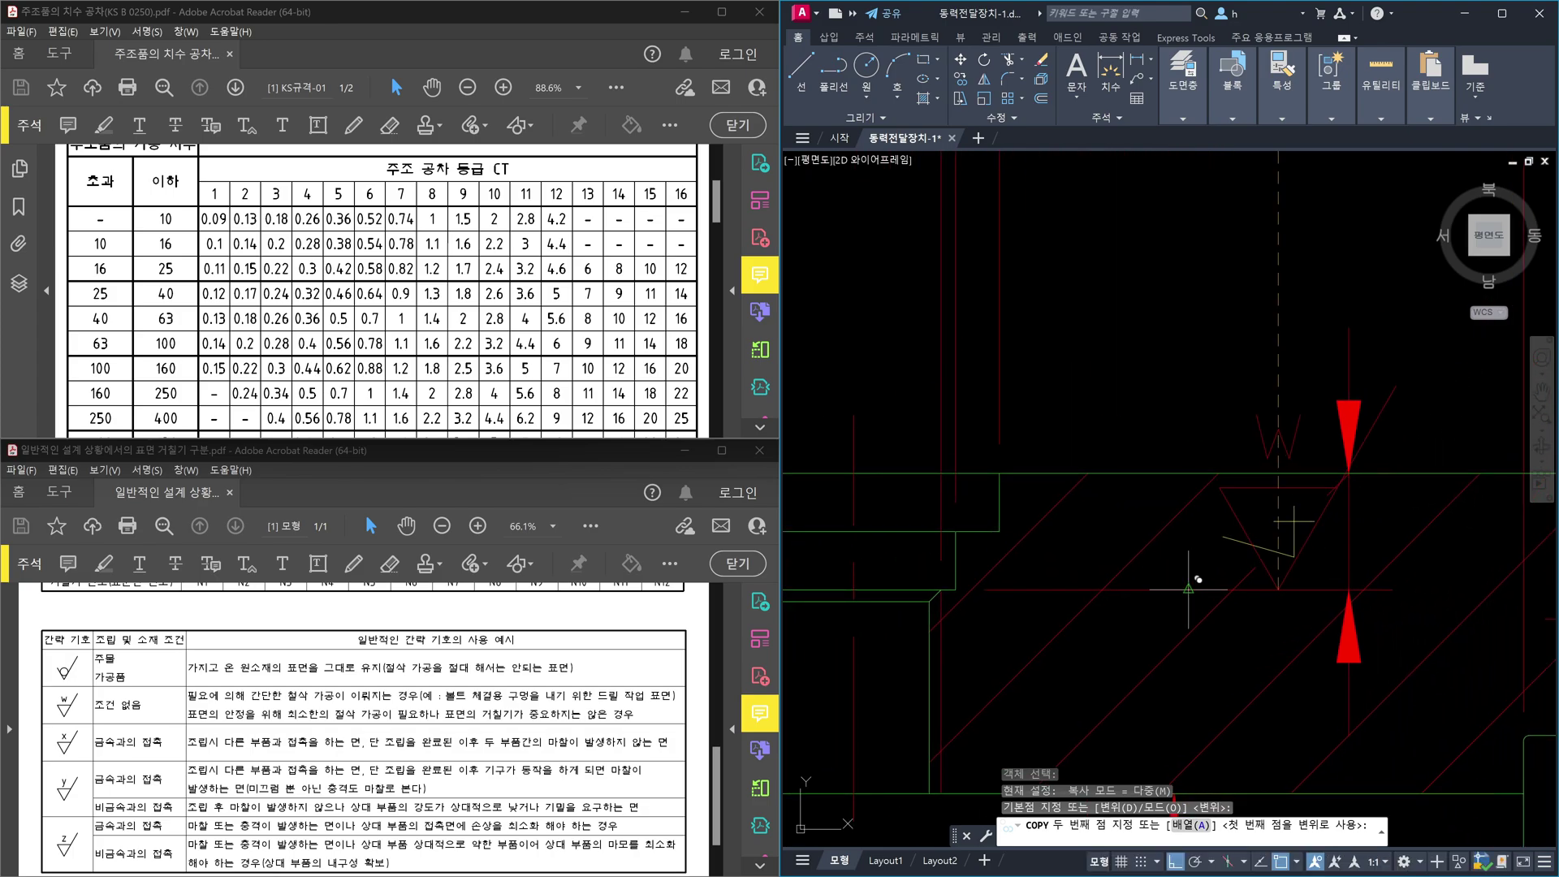
click(1189, 589)
key(Escape)
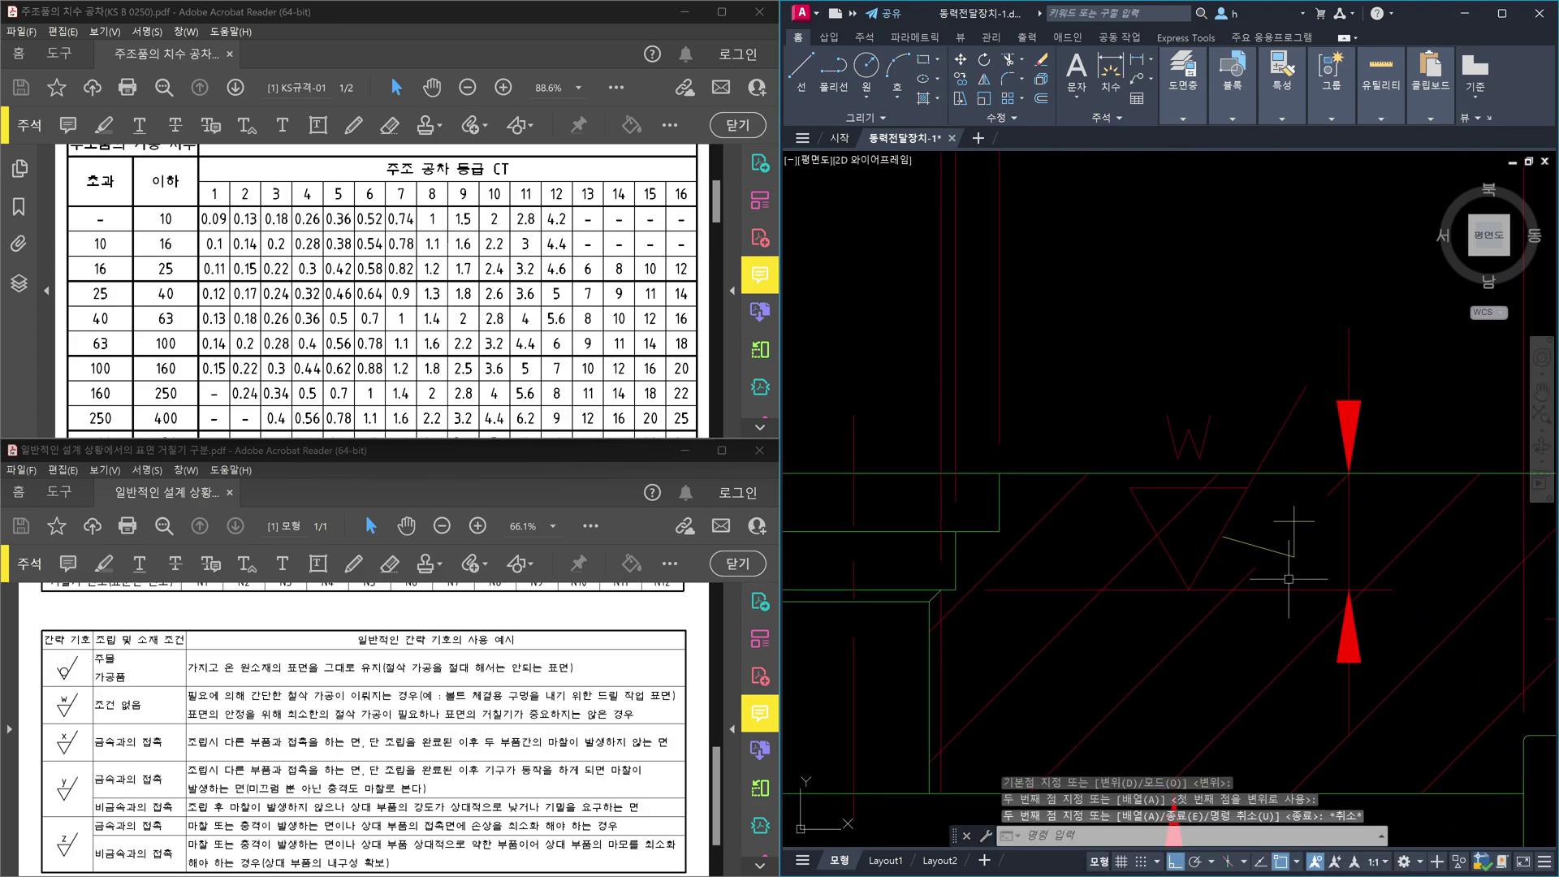
Step: Move the copied W symbol about 2 mm toward the stepped hole along the 4 dimension's extension line
text(m)
key(Return)
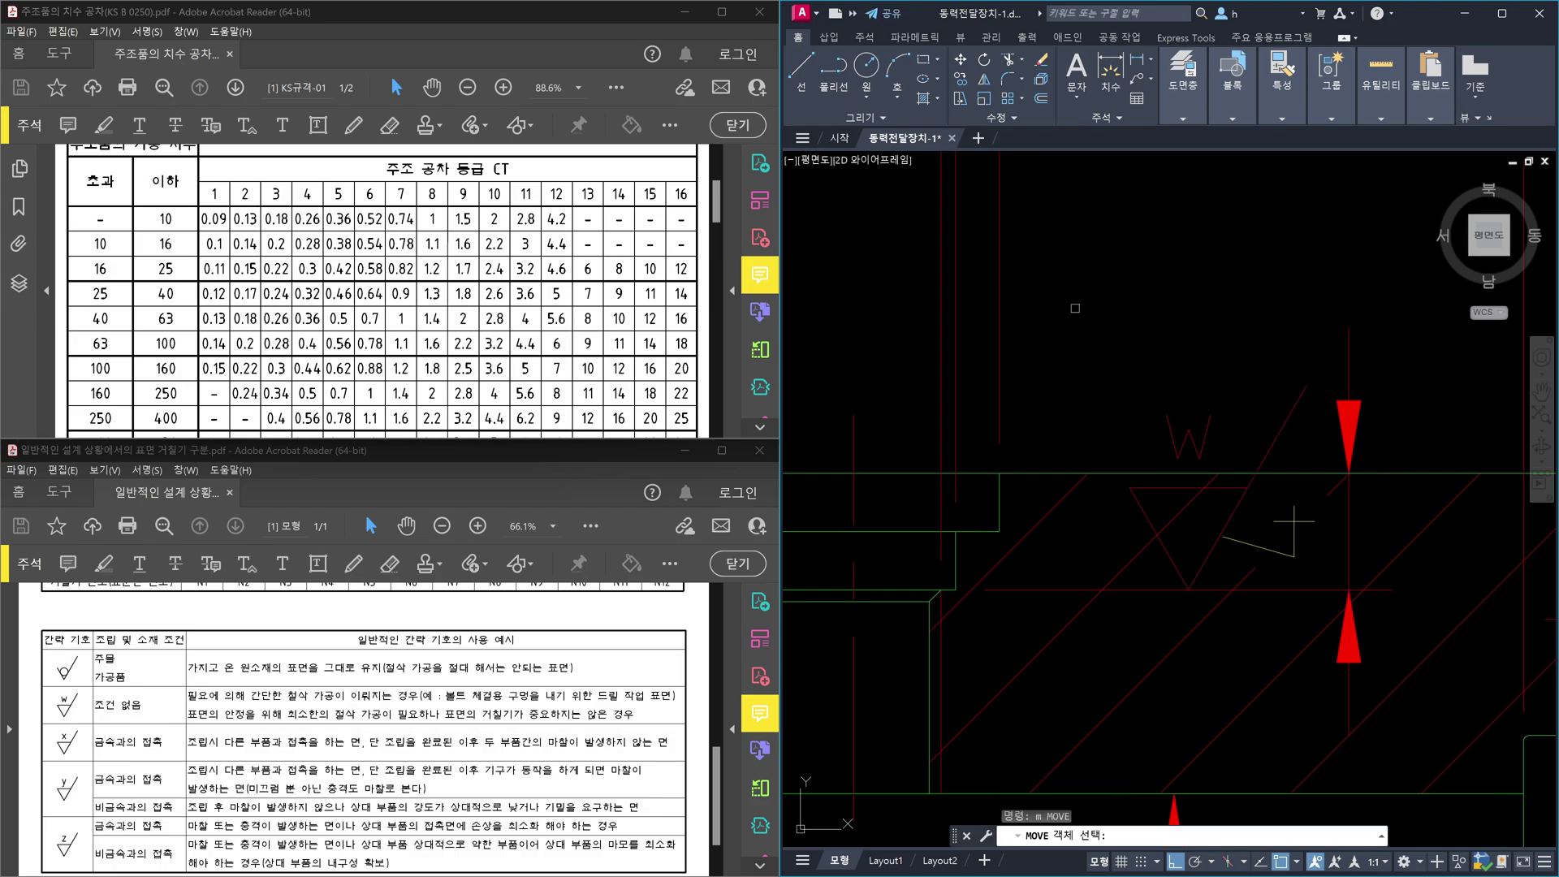
click(1075, 309)
click(1310, 629)
key(Return)
click(1235, 281)
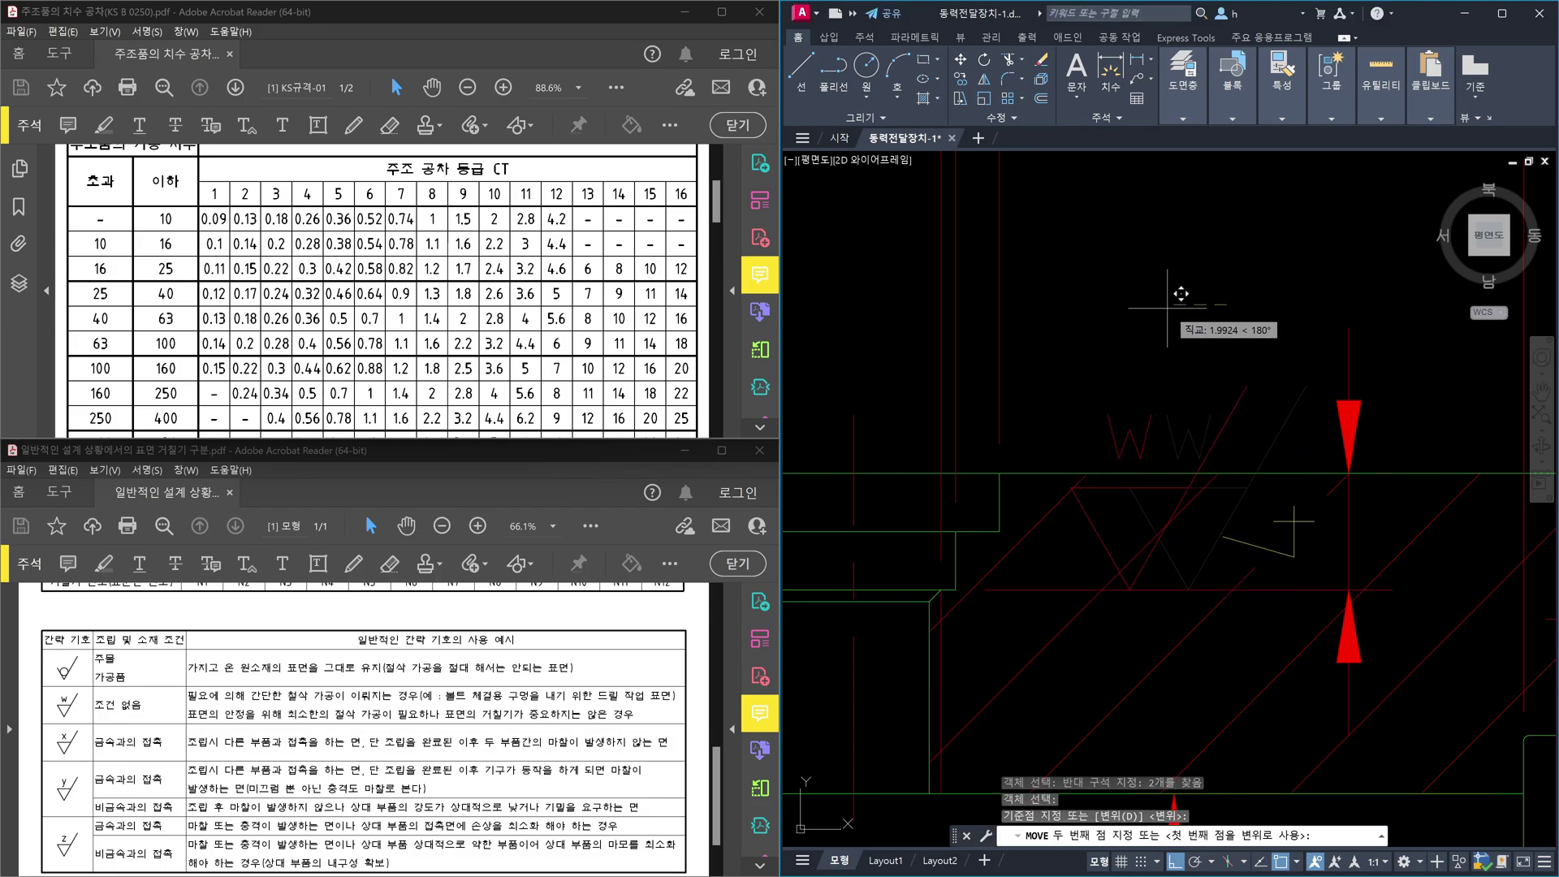
key(Escape)
Step: Examine the copied W symbol against the section hatching and outline beside the stepped hole
click(1208, 496)
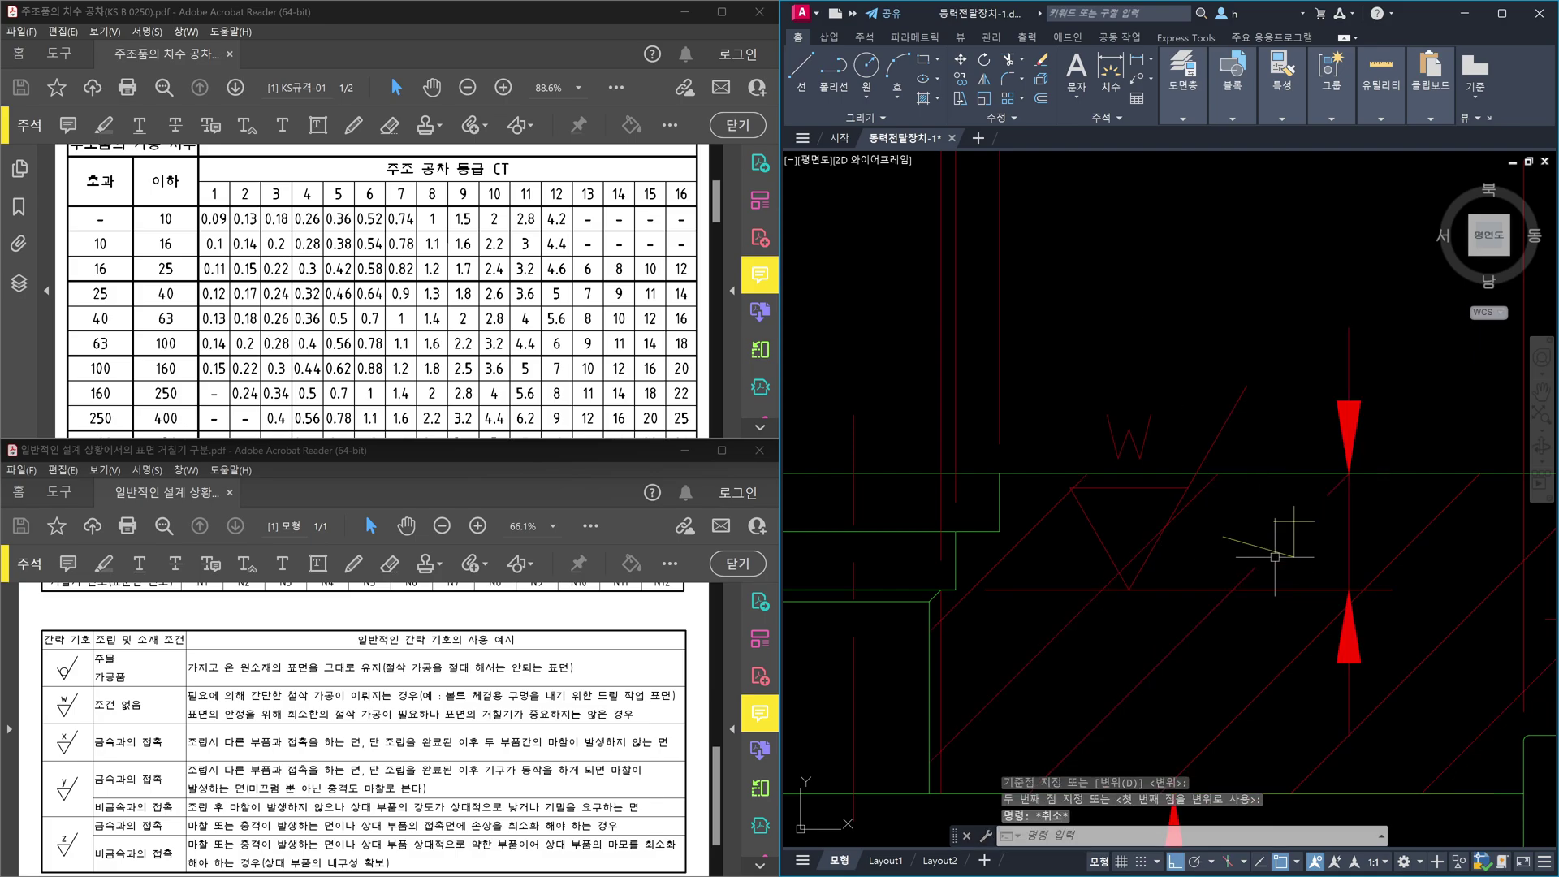
click(1215, 652)
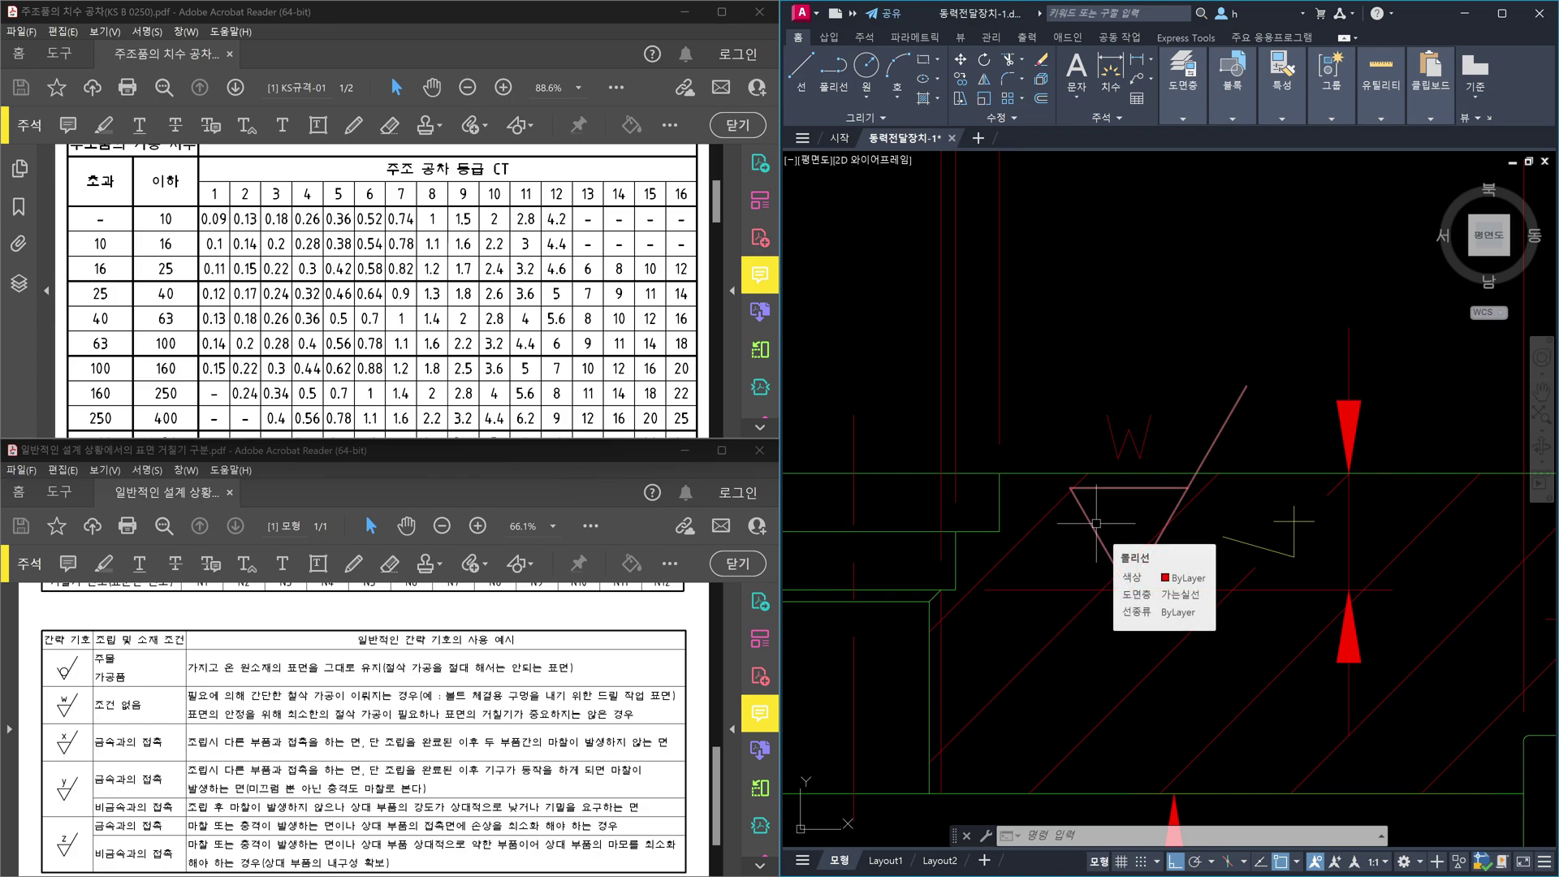
click(1104, 562)
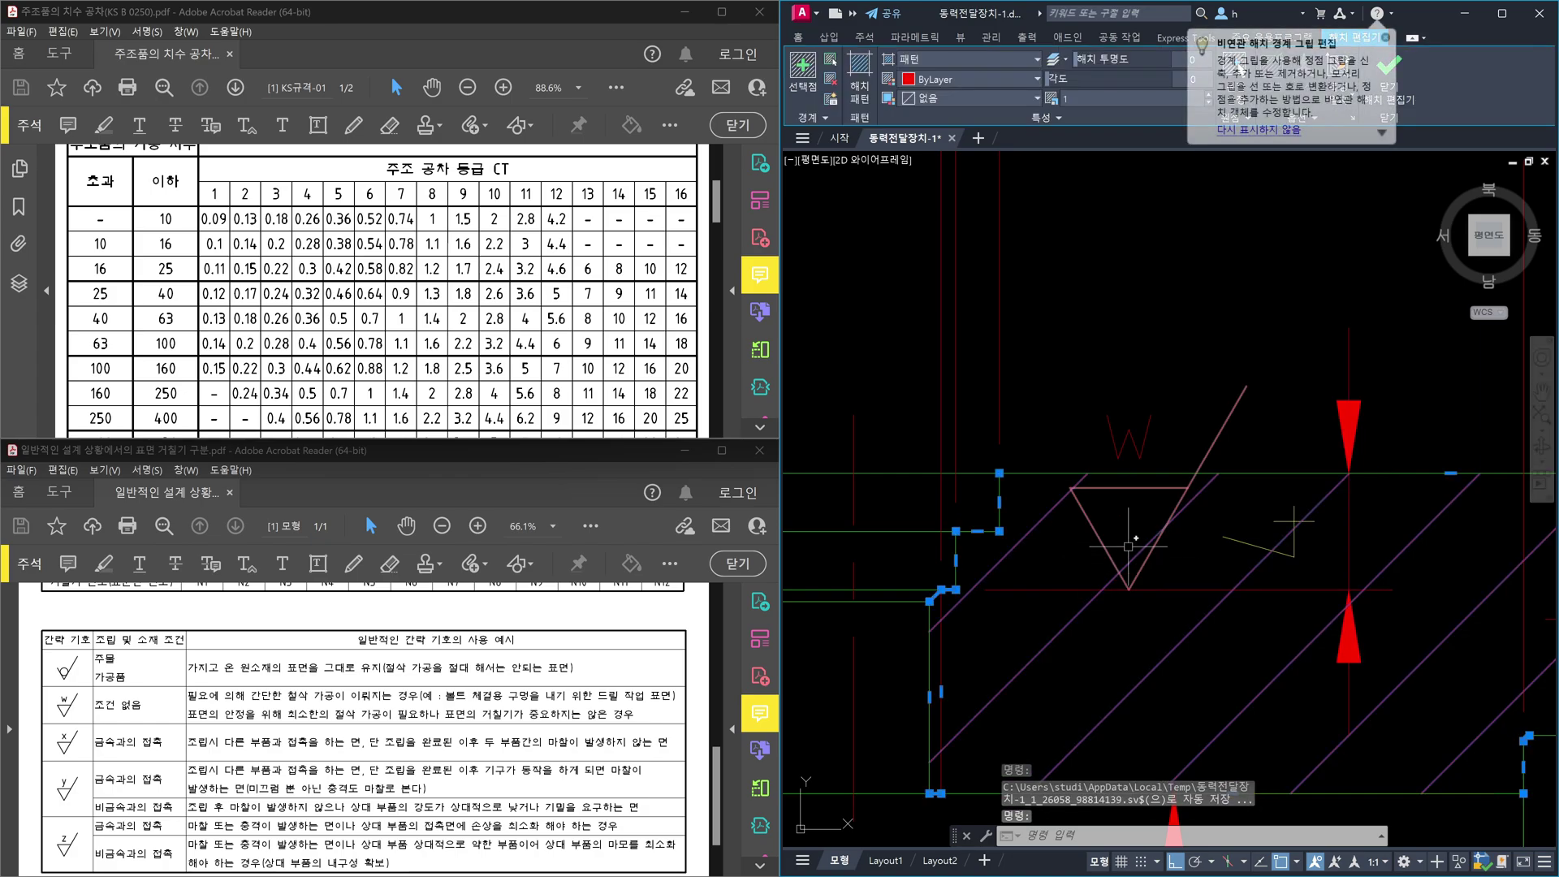
key(Escape)
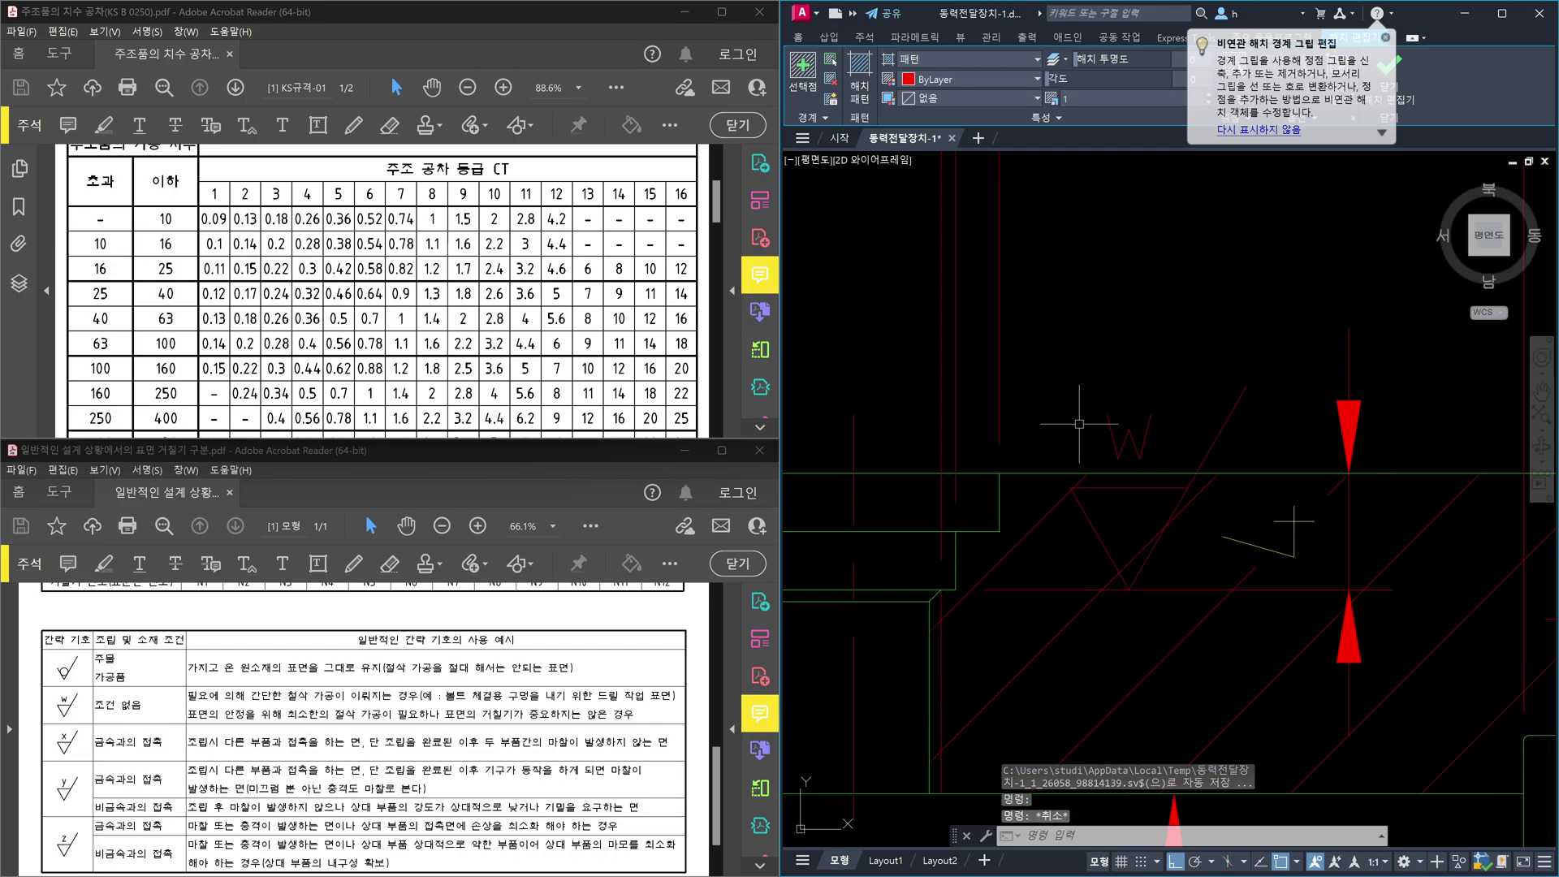
click(1045, 341)
click(1280, 631)
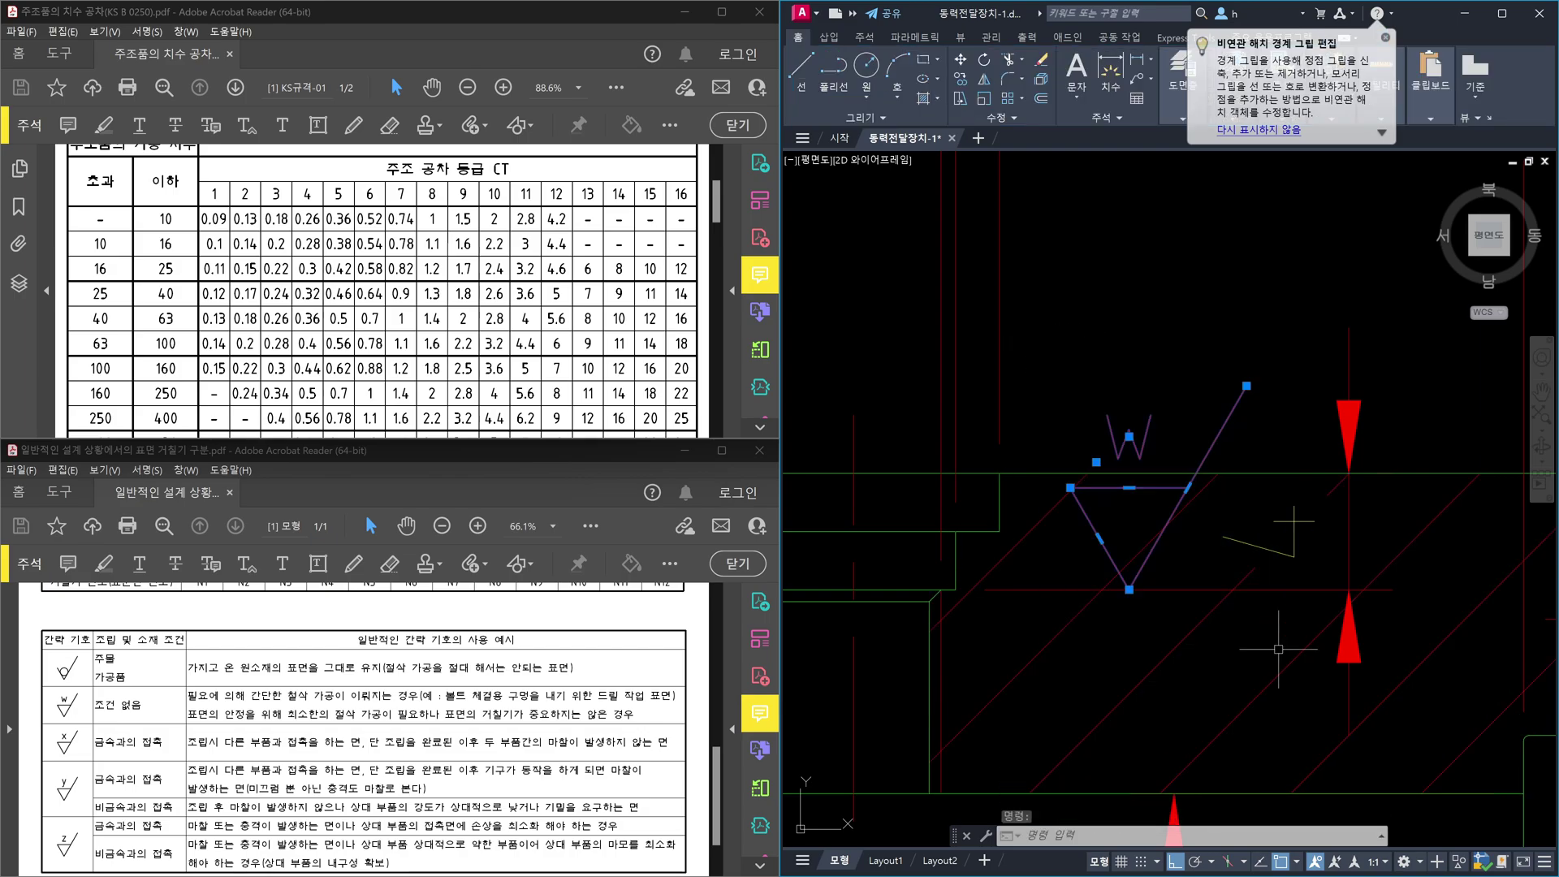
key(Escape)
scroll(1242, 675, down, 3)
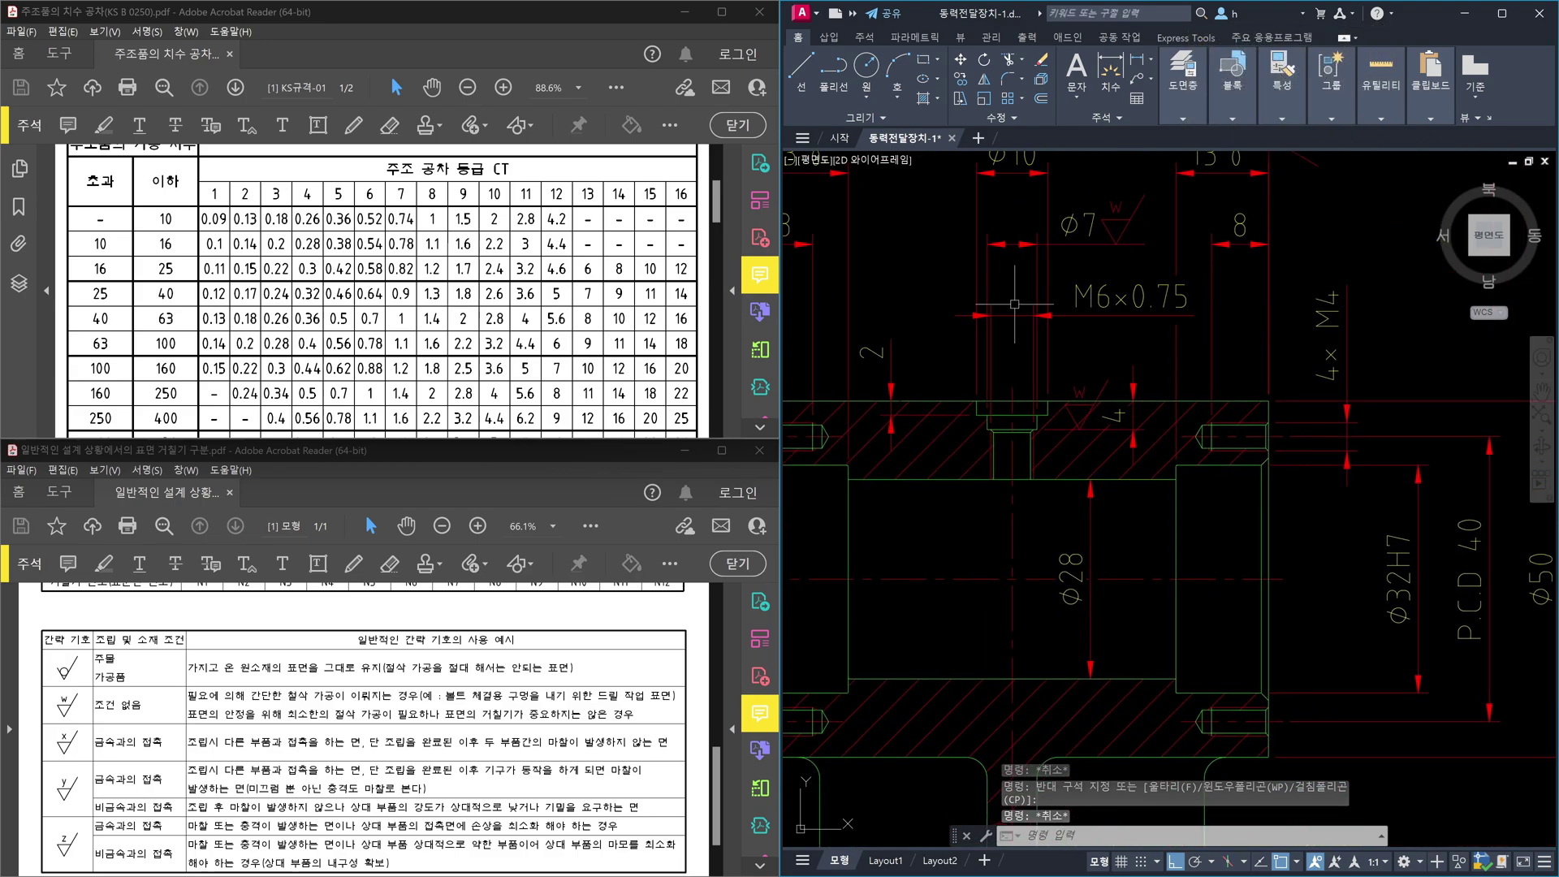
scroll(995, 268, up, 4)
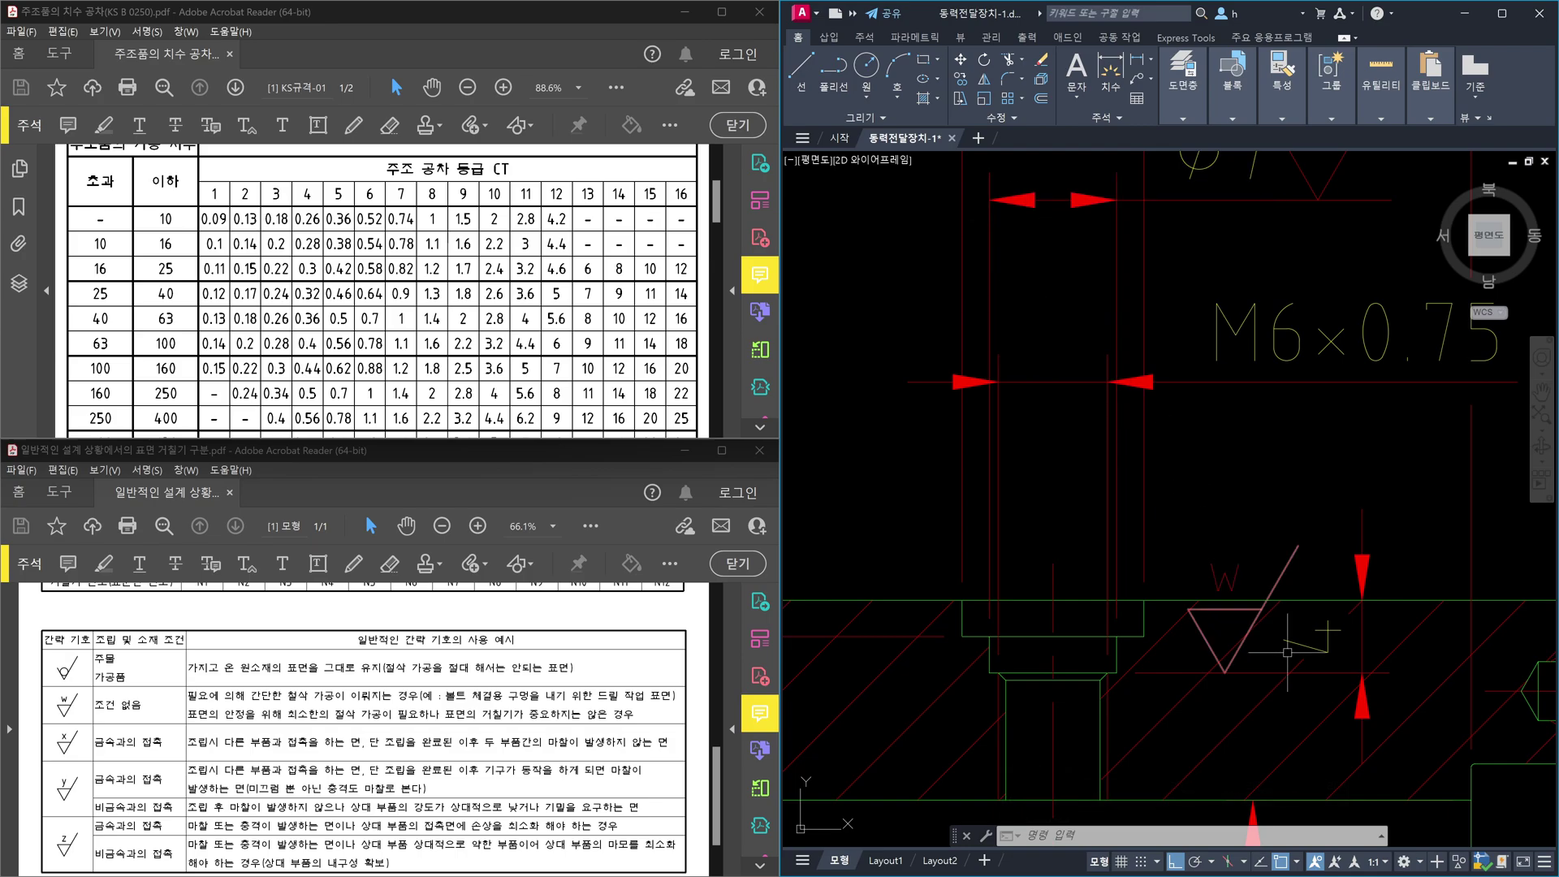
scroll(1289, 656, up, 4)
click(1347, 531)
click(1324, 486)
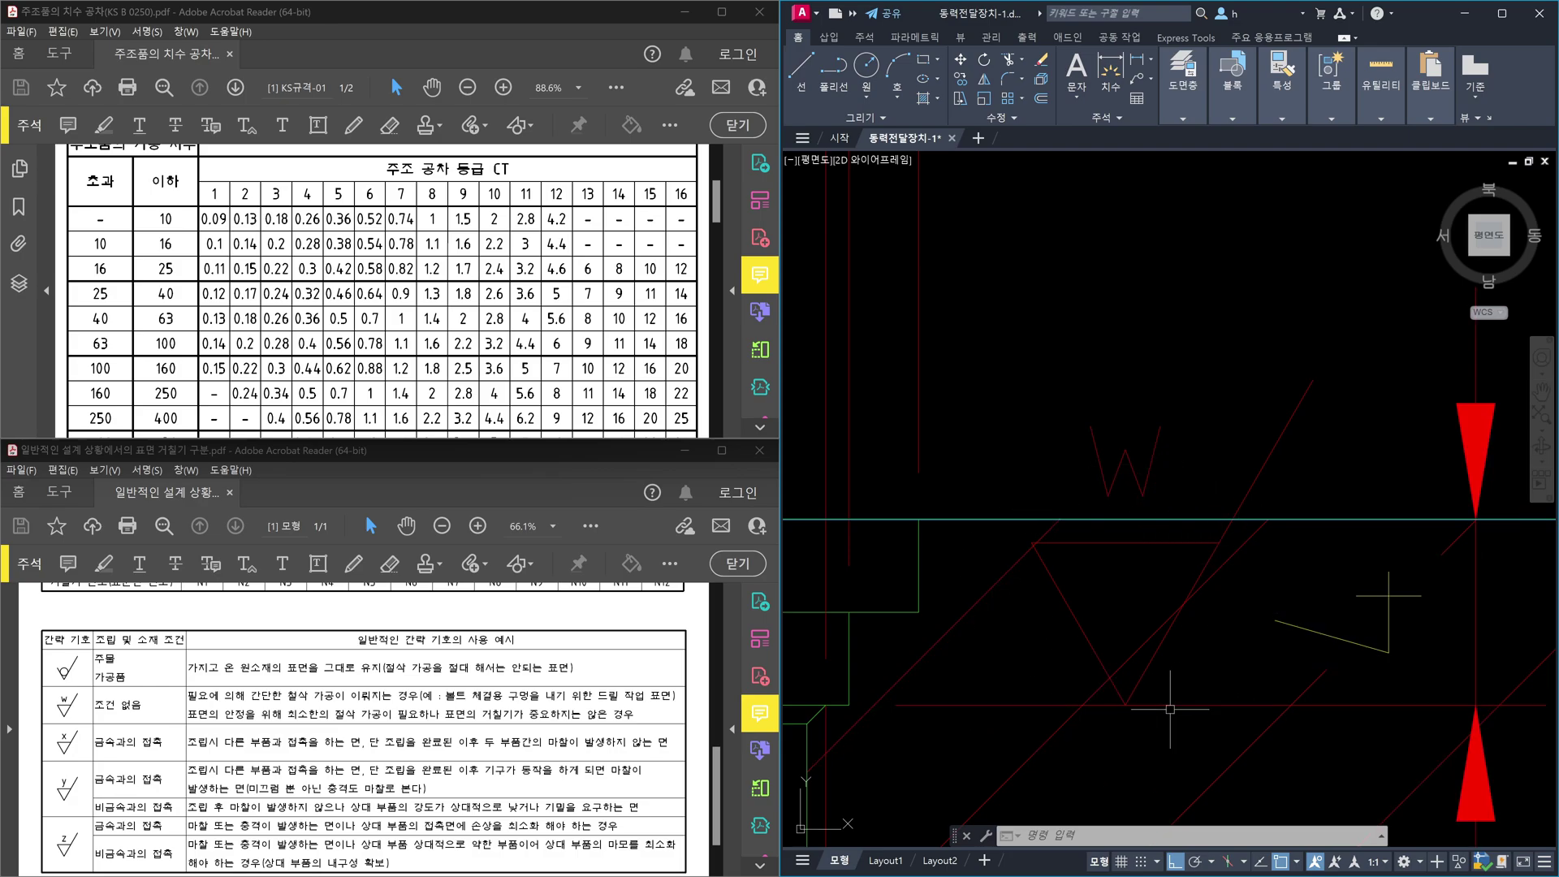
click(1213, 682)
key(Escape)
scroll(1202, 649, down, 3)
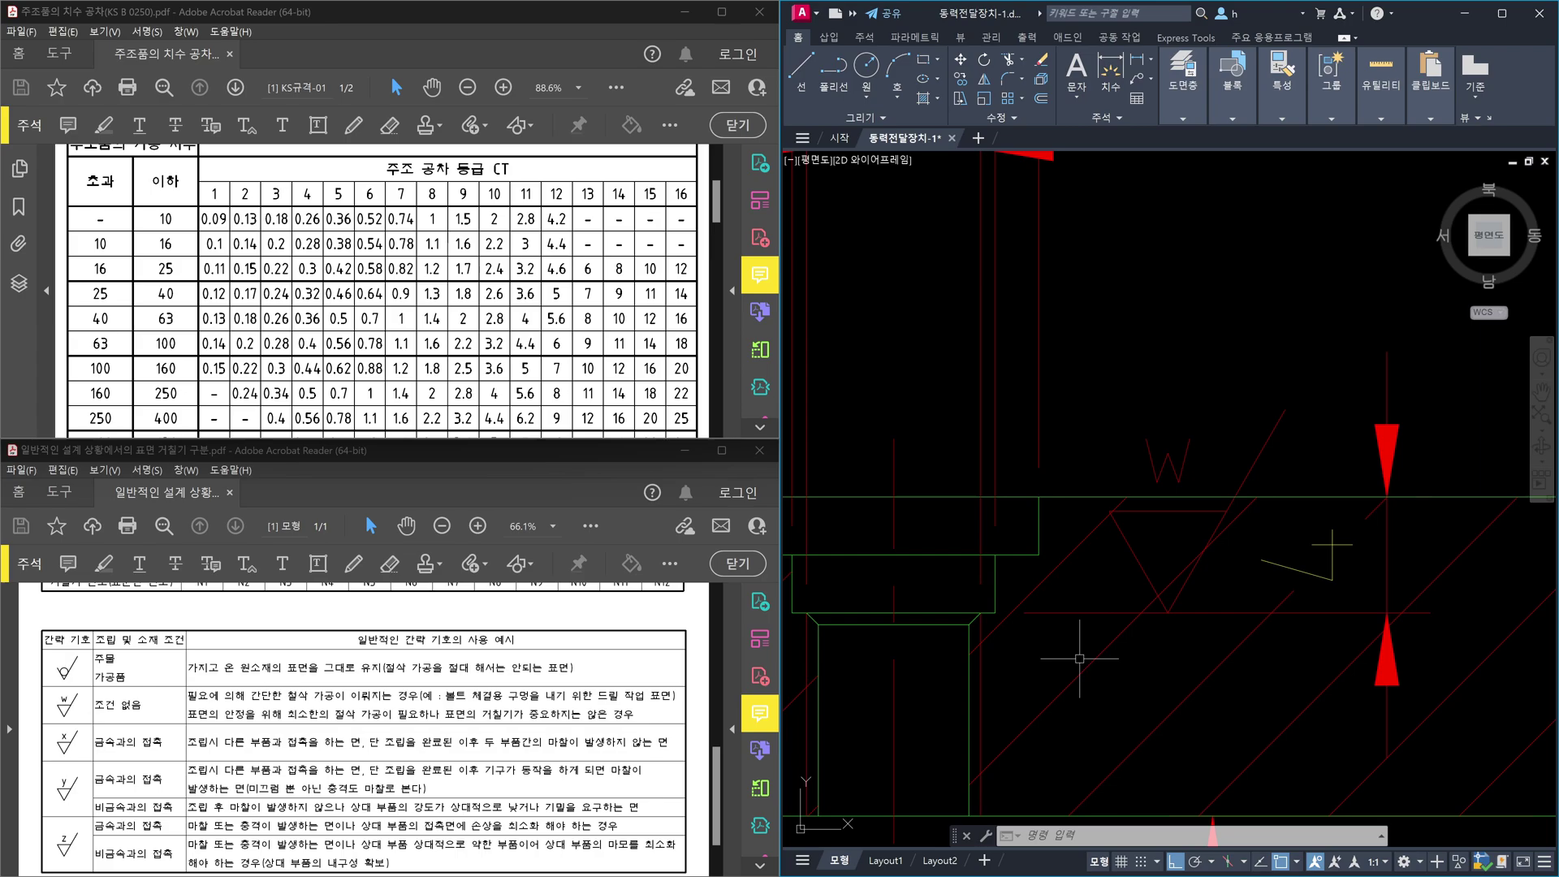
Step: Draw a rectangle around the copied W symbol's triangle, from the base of the letter to below the extension line
text(rec)
key(Return)
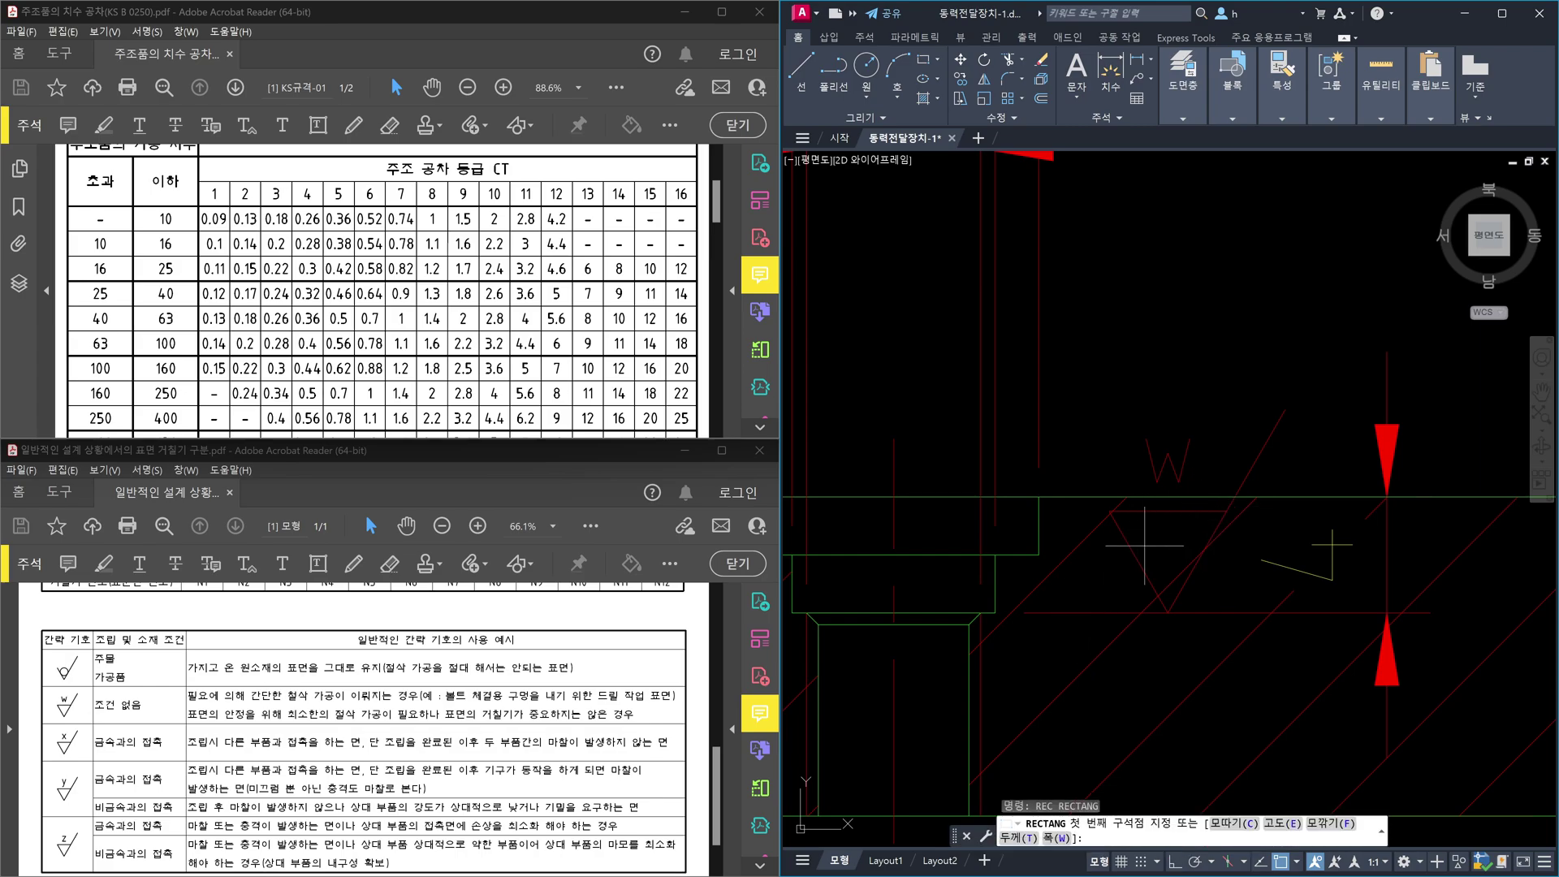
click(1099, 482)
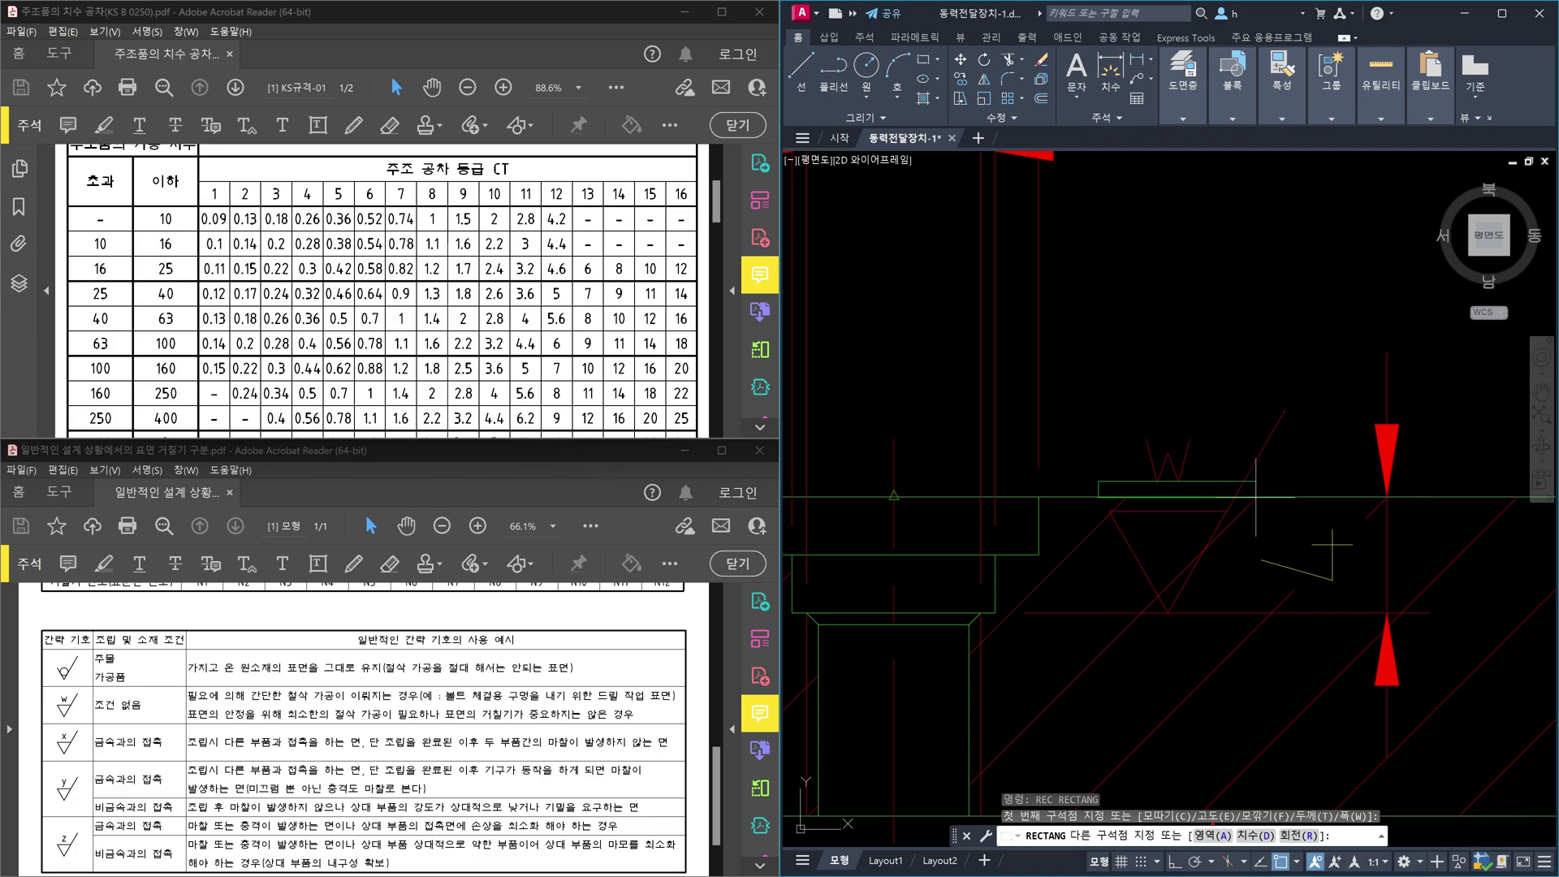
click(1263, 639)
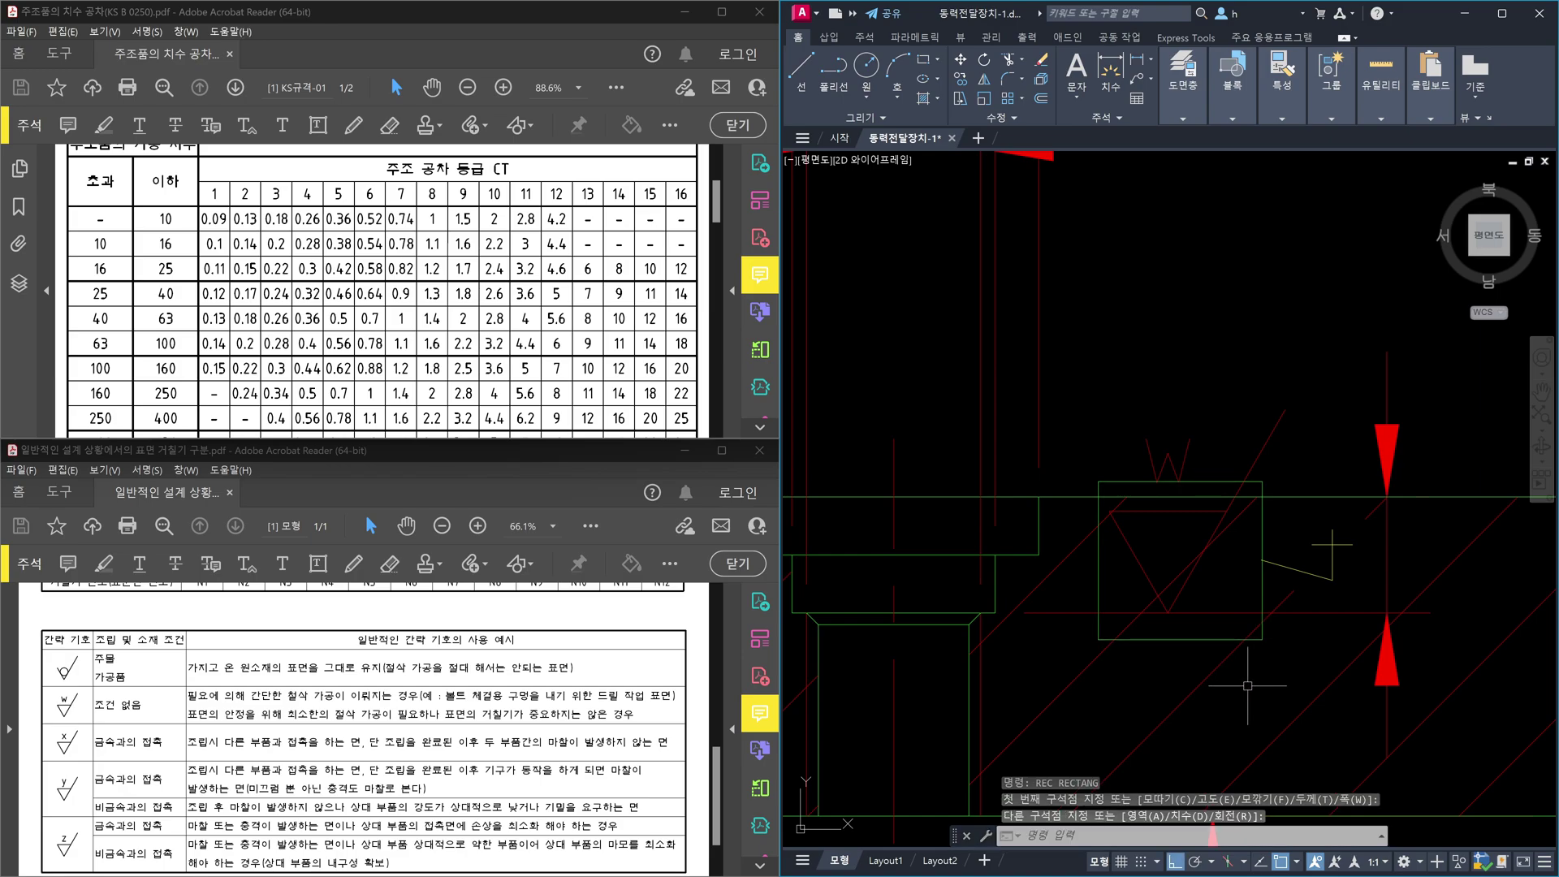
Step: Trim the hatch lines and upper outline inside the rectangle around the copied W symbol, using it as the cutting edge, and delete the rectangle
text(TR)
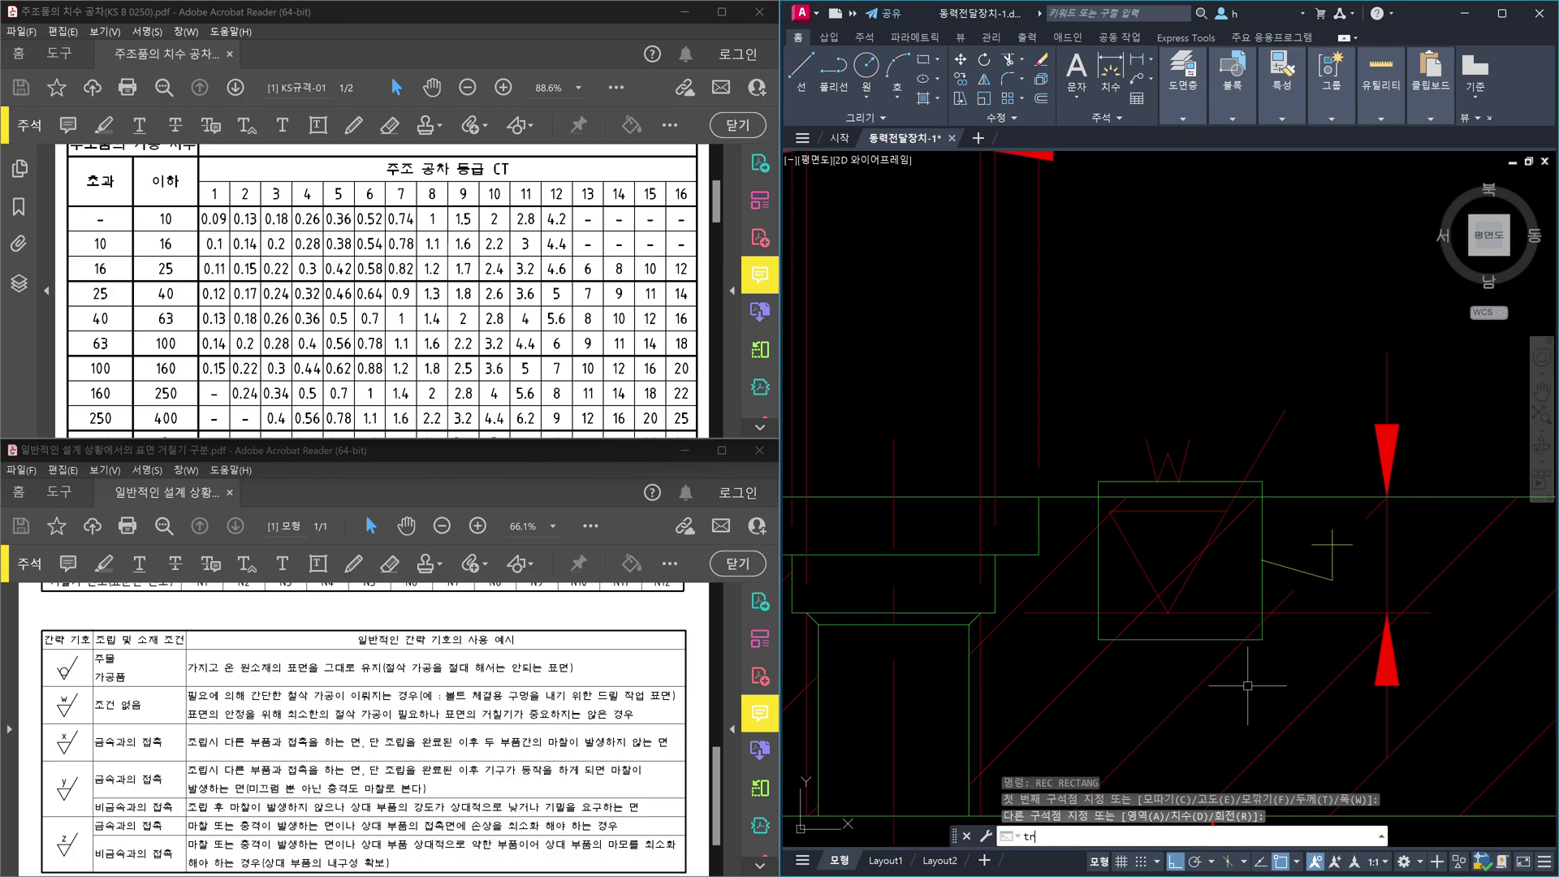
key(Return)
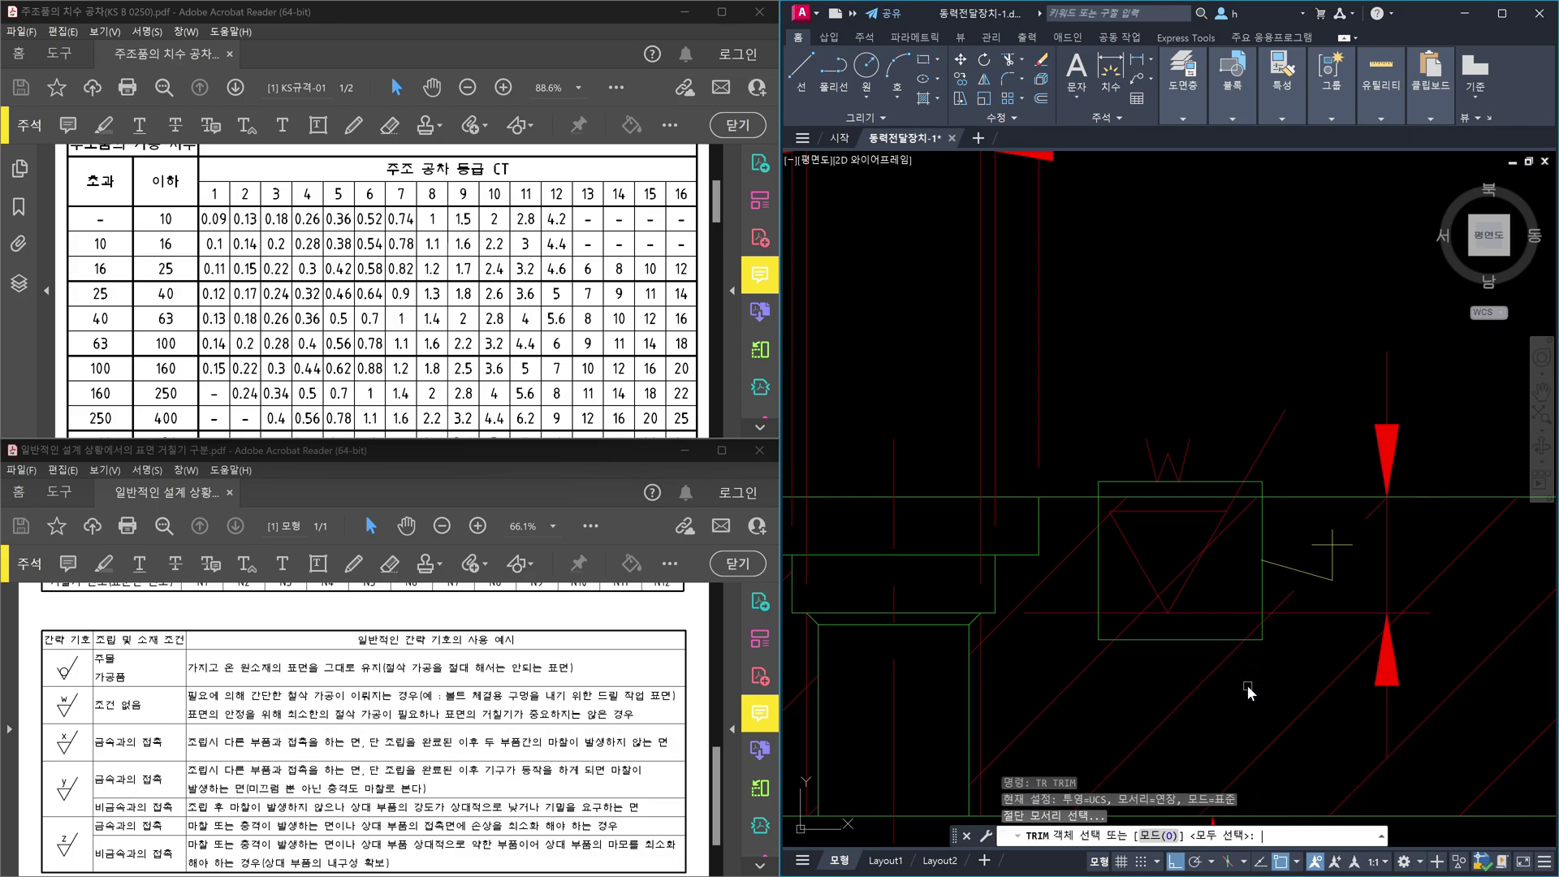
click(1198, 641)
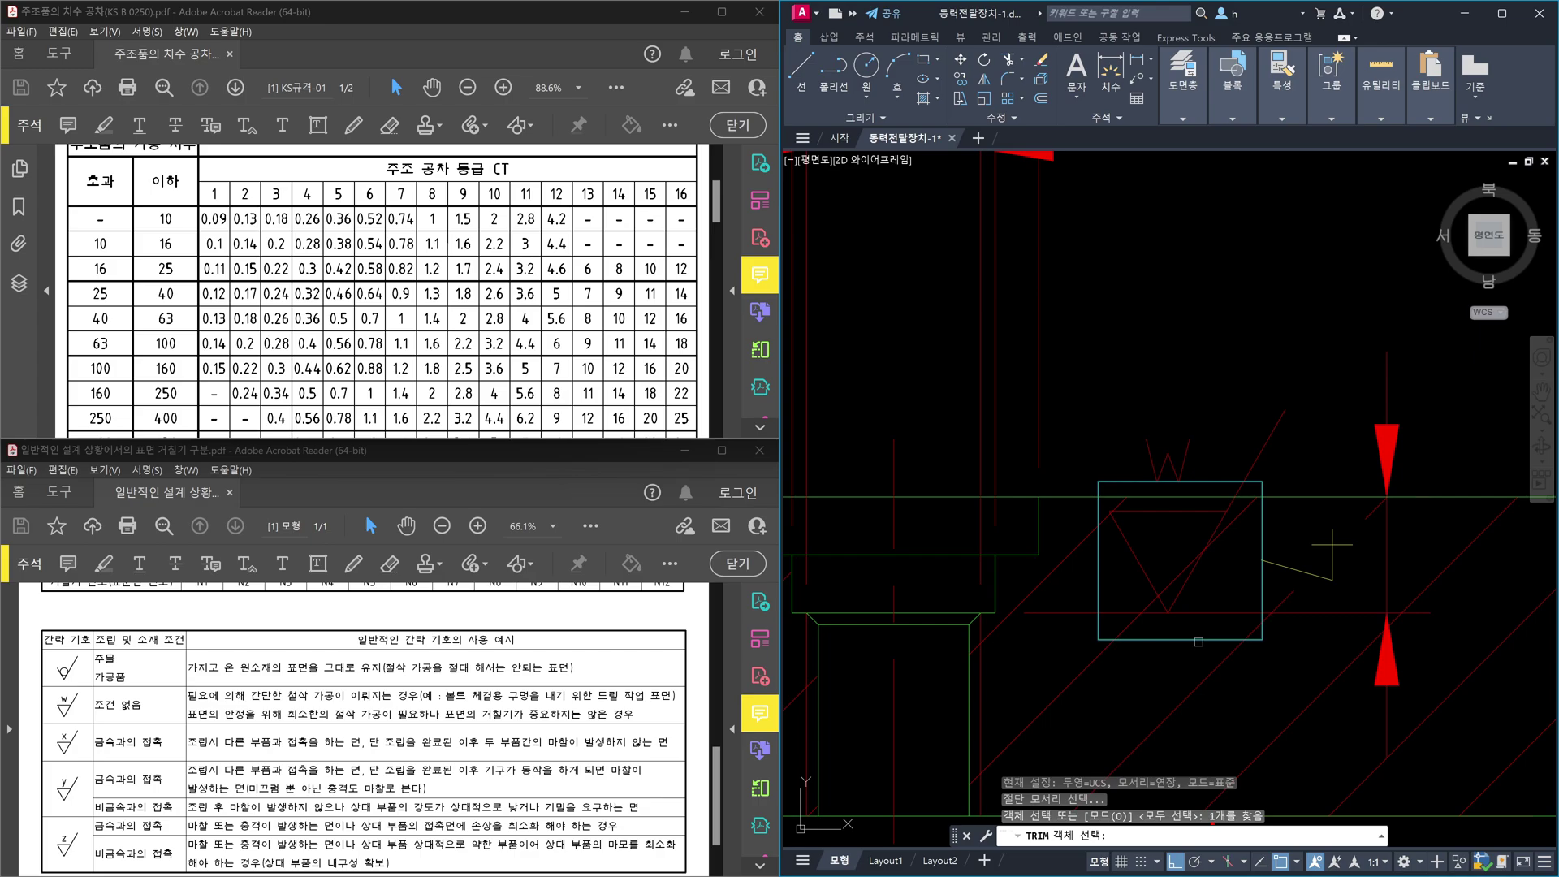
key(Return)
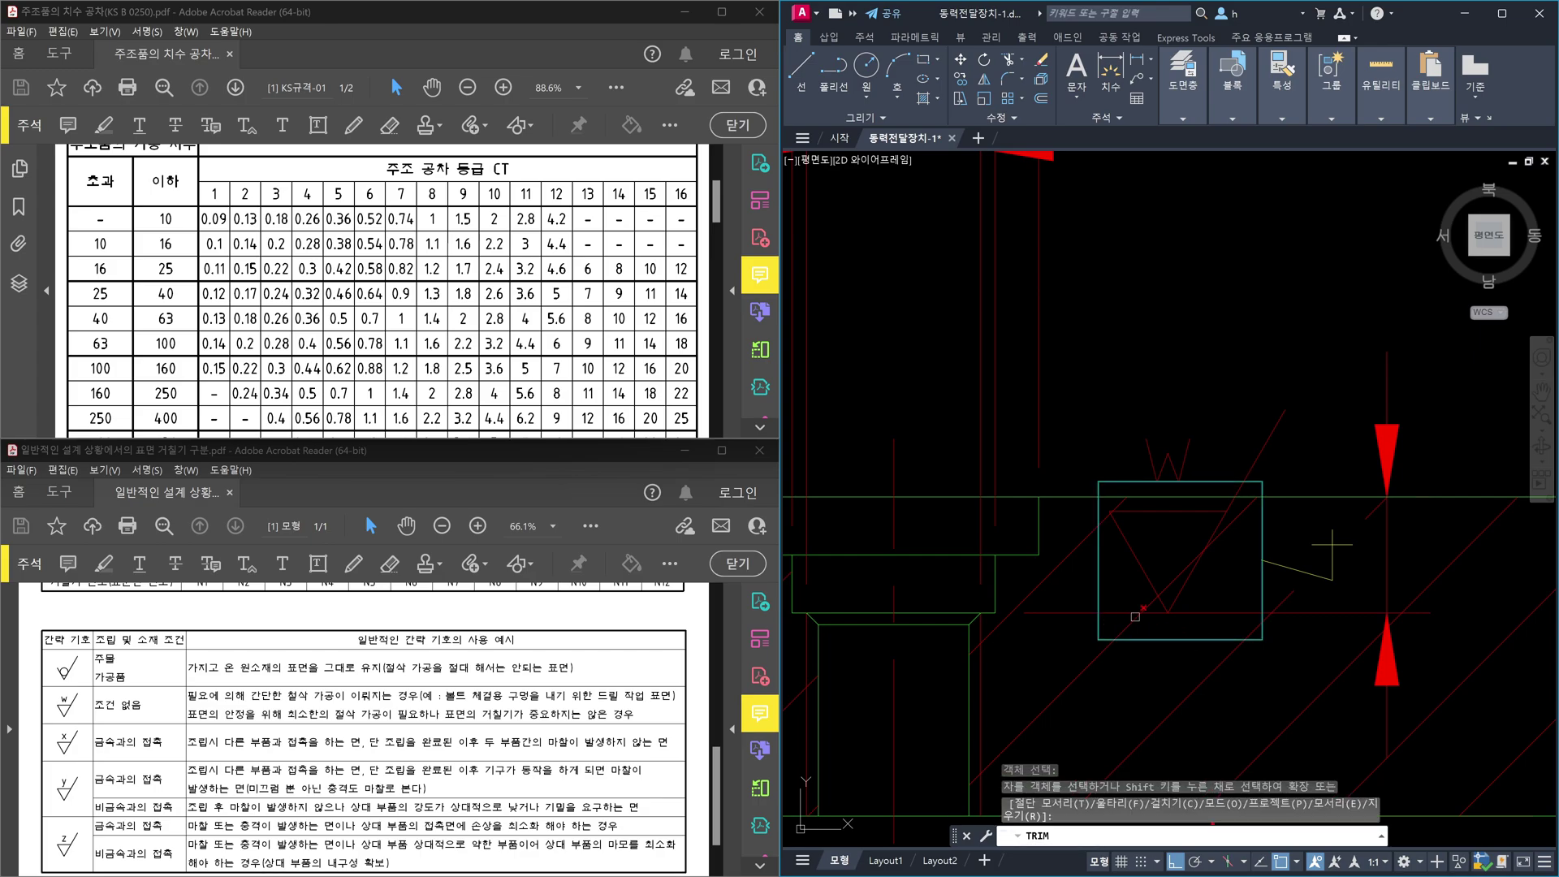
click(1127, 626)
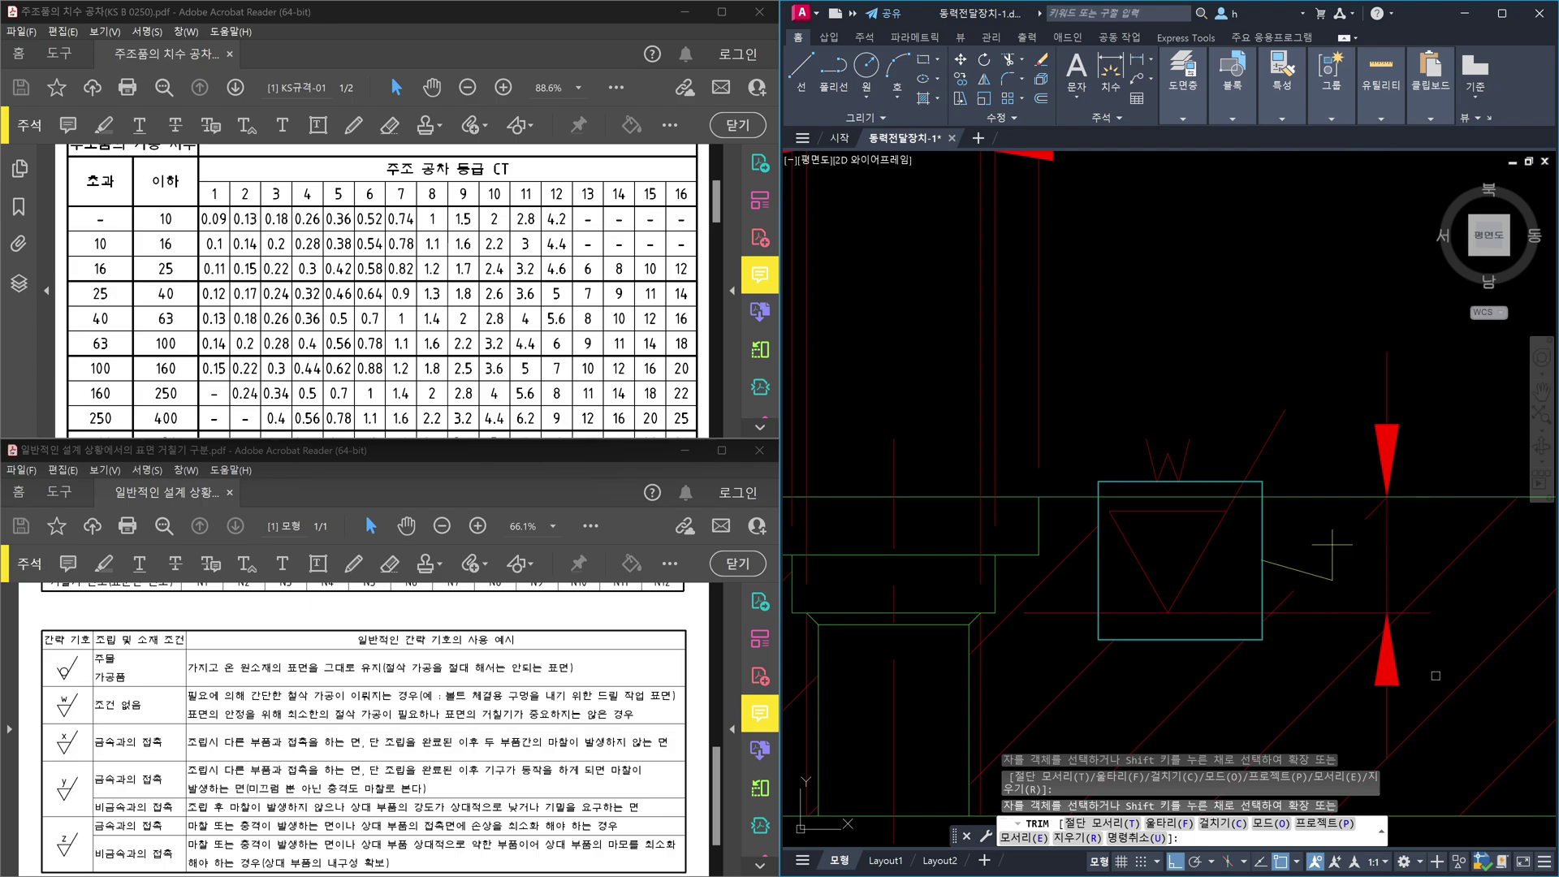
click(1224, 572)
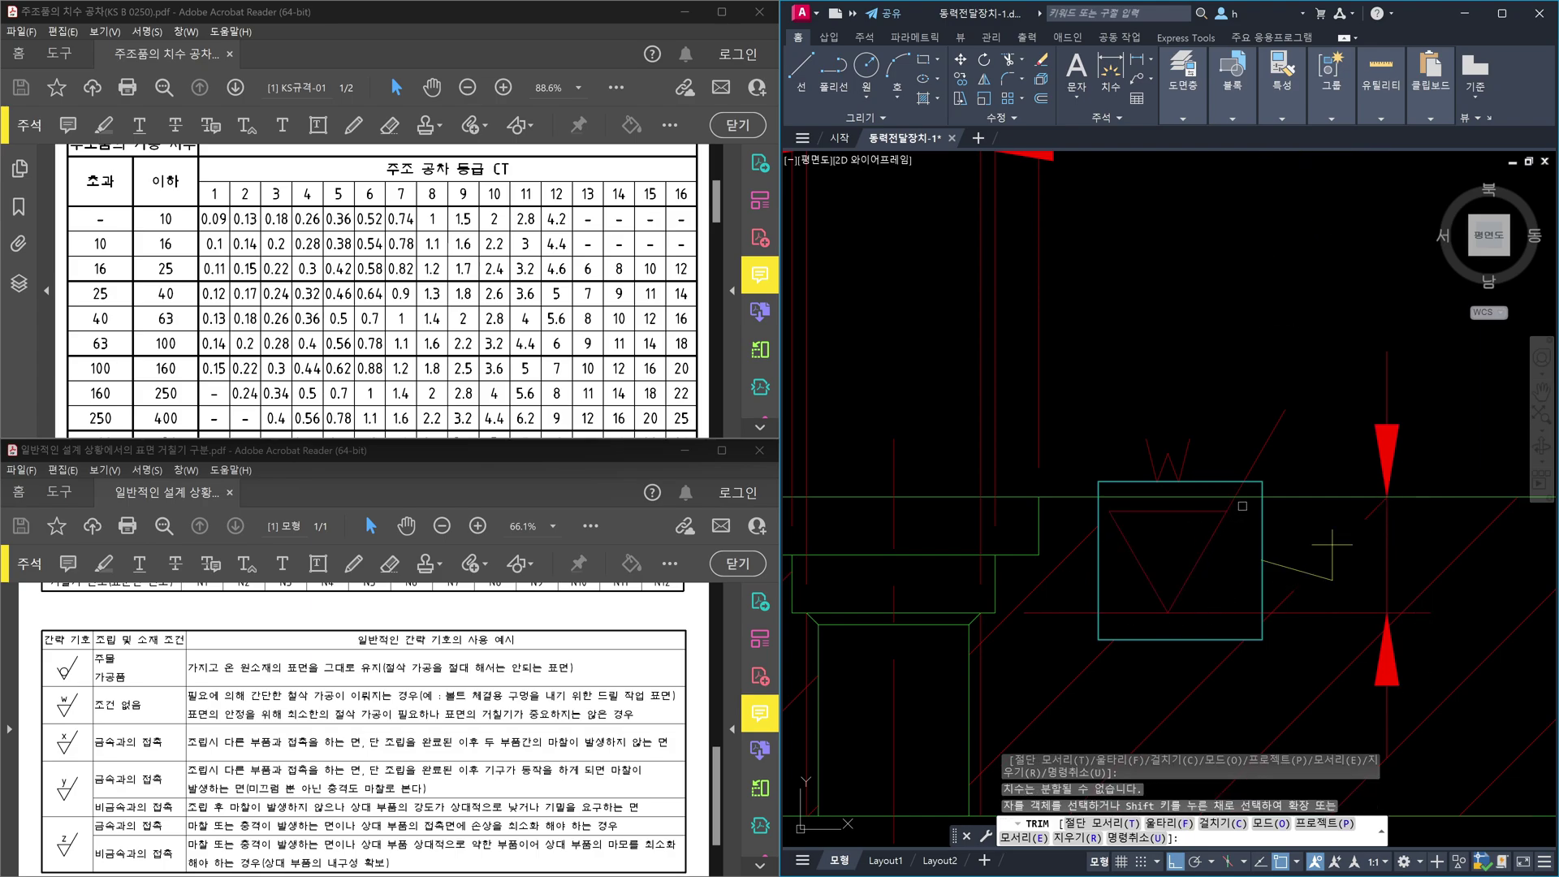
key(Escape)
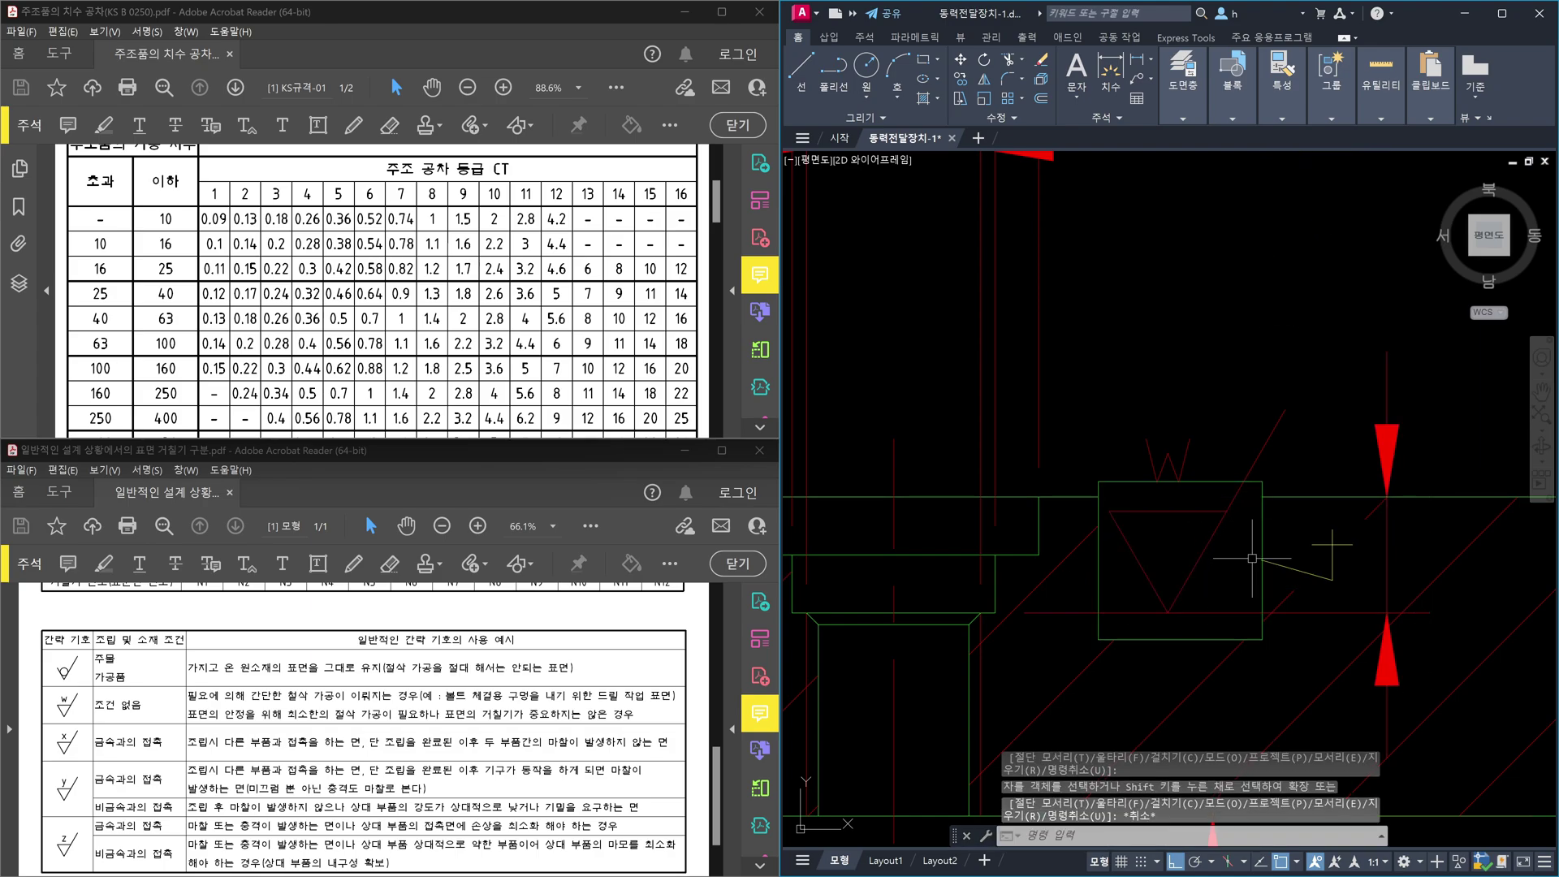
click(1262, 530)
key(Delete)
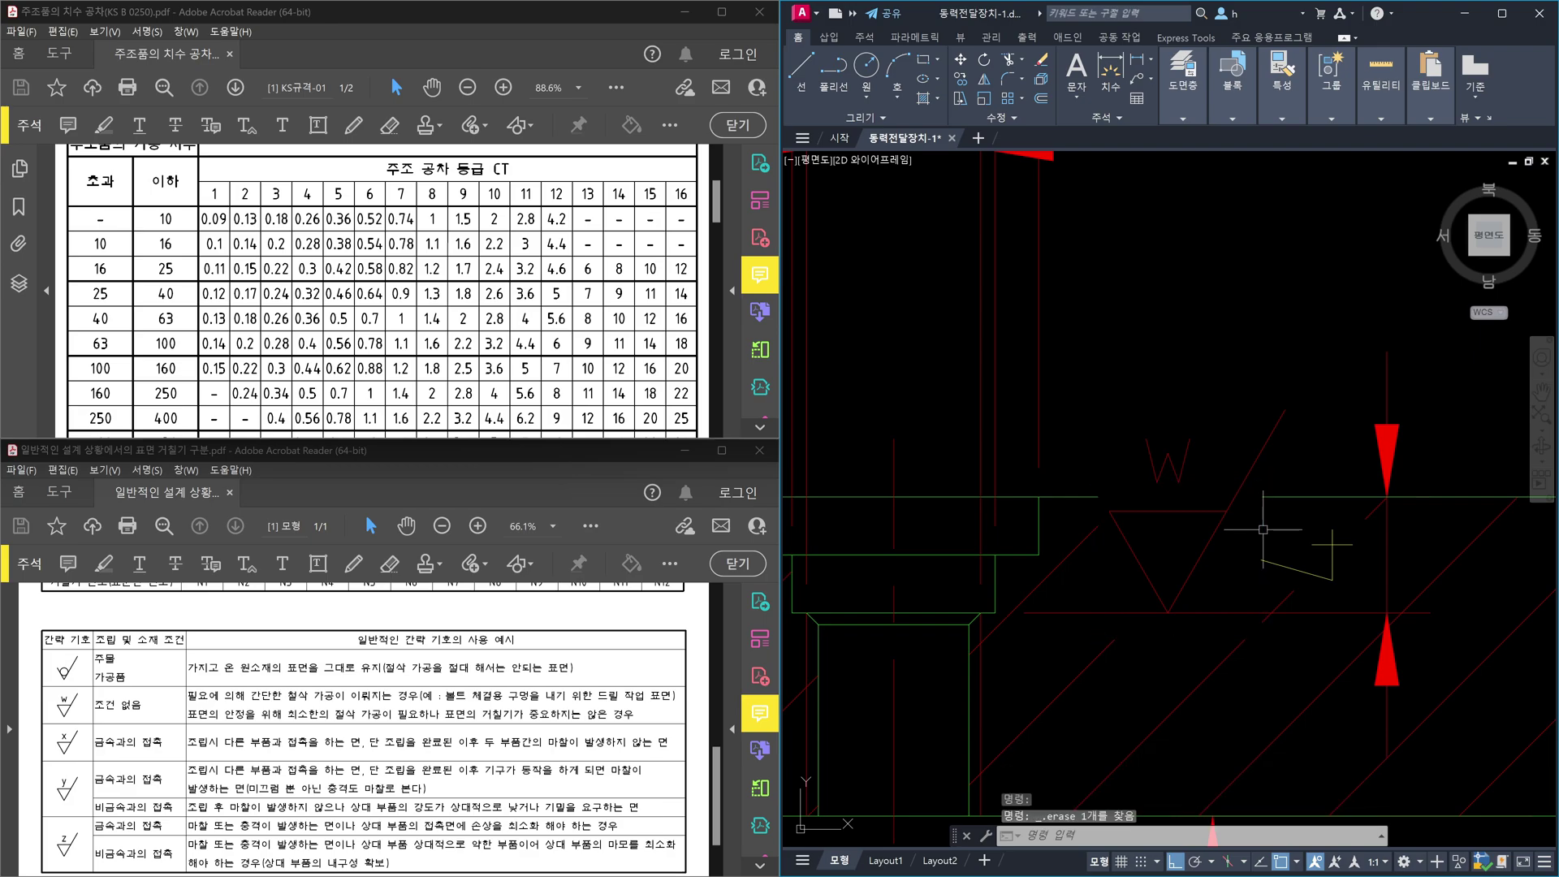
Step: Examine the W symbol at the 4 depth dimension and the cut section outline beside it against the surrounding hatching and dimensions
scroll(1218, 653, down, 4)
scroll(1257, 698, down, 2)
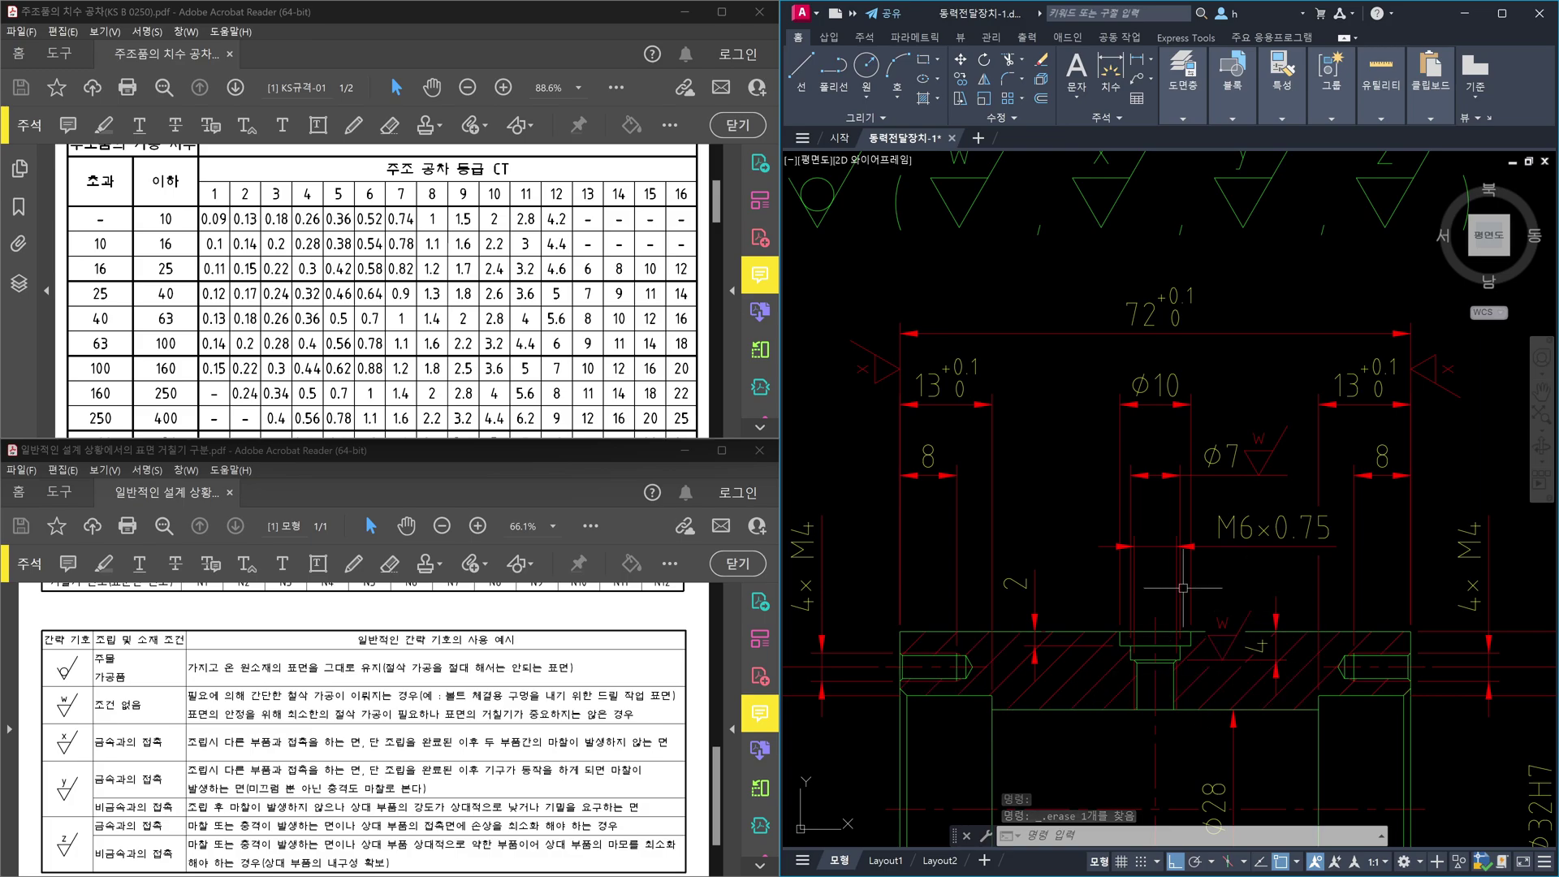
scroll(1248, 674, up, 4)
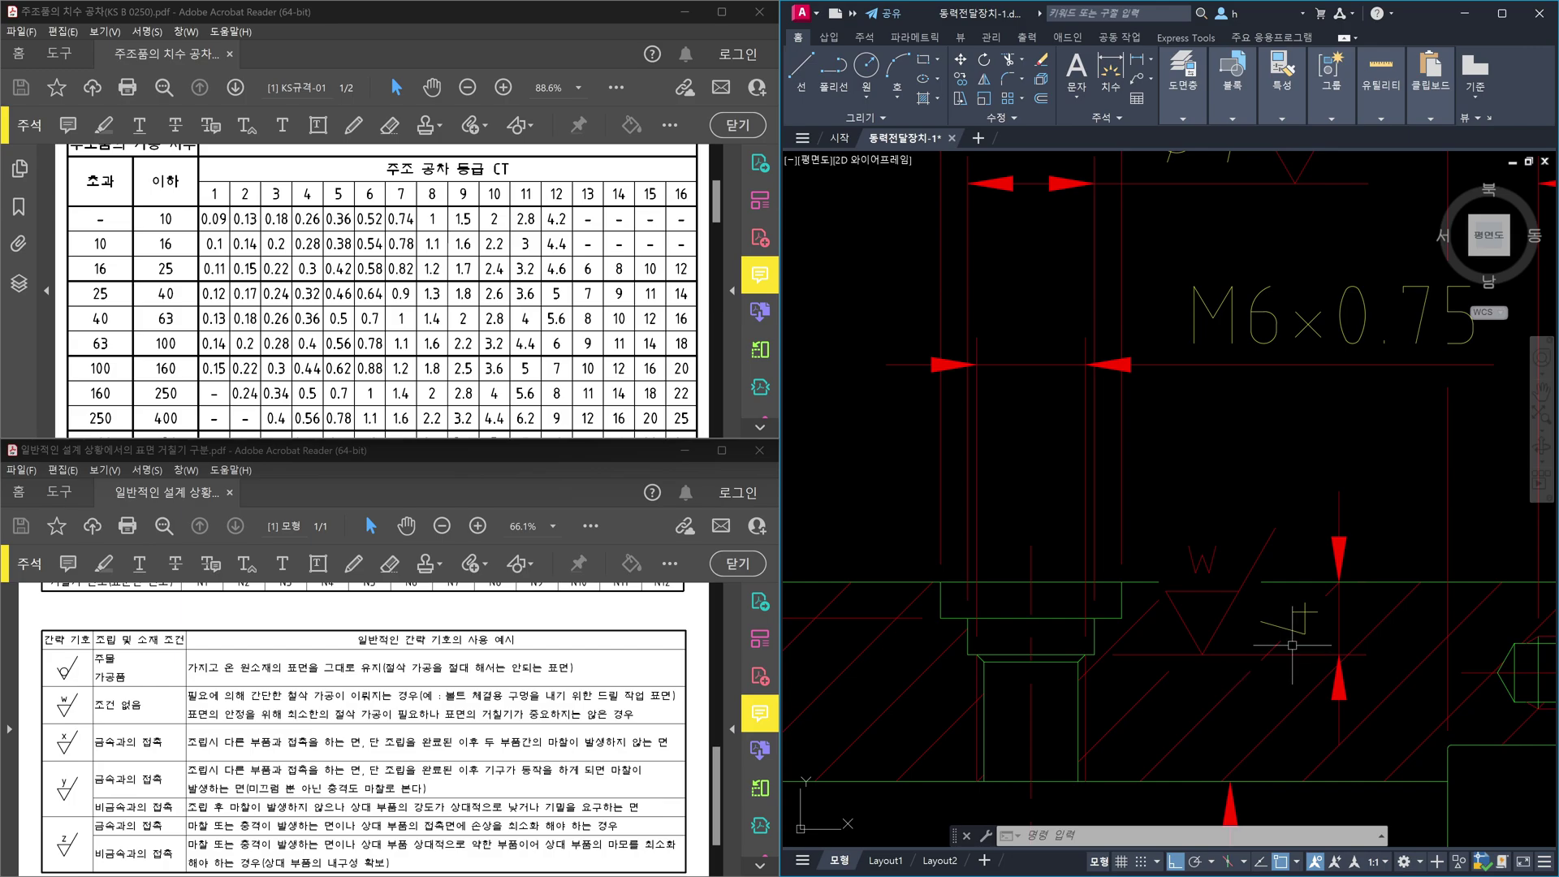
scroll(1234, 678, down, 2)
scroll(1332, 613, up, 1)
click(1333, 601)
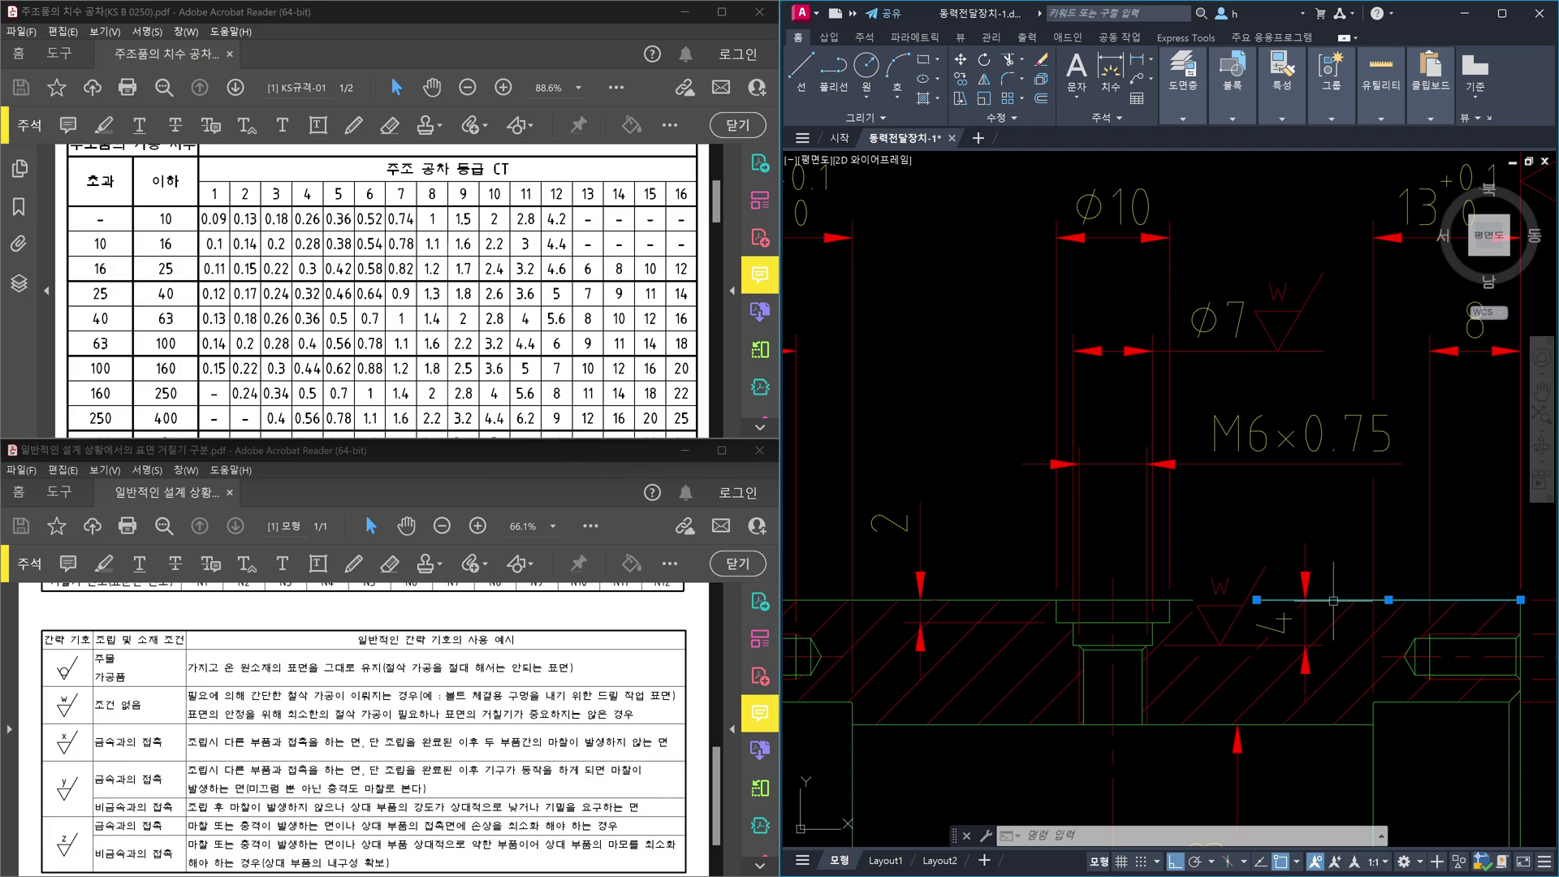
key(Escape)
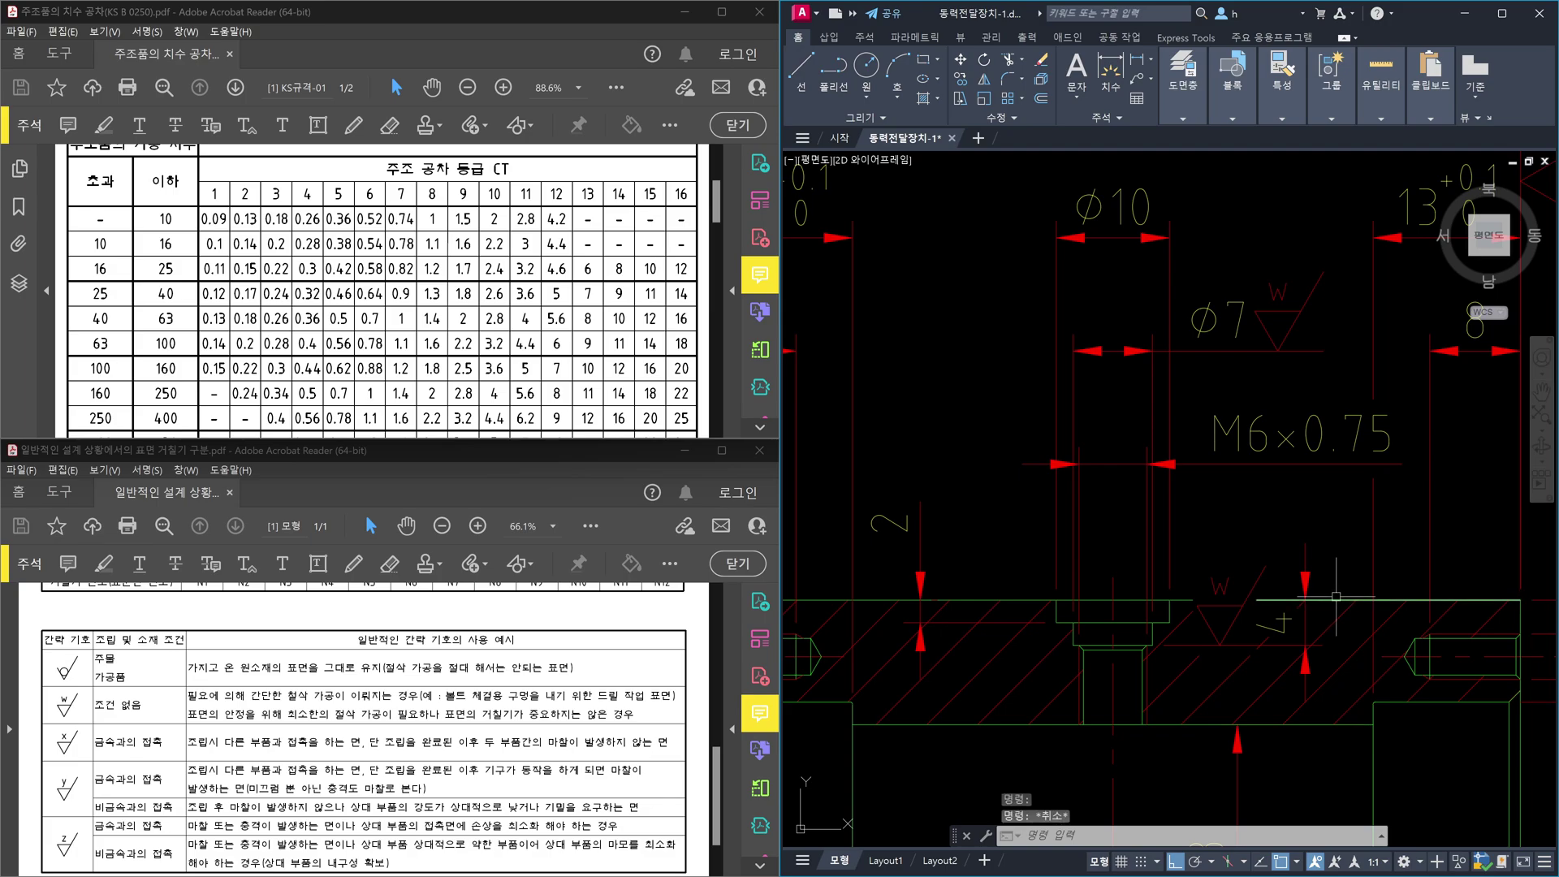
scroll(1334, 601, down, 4)
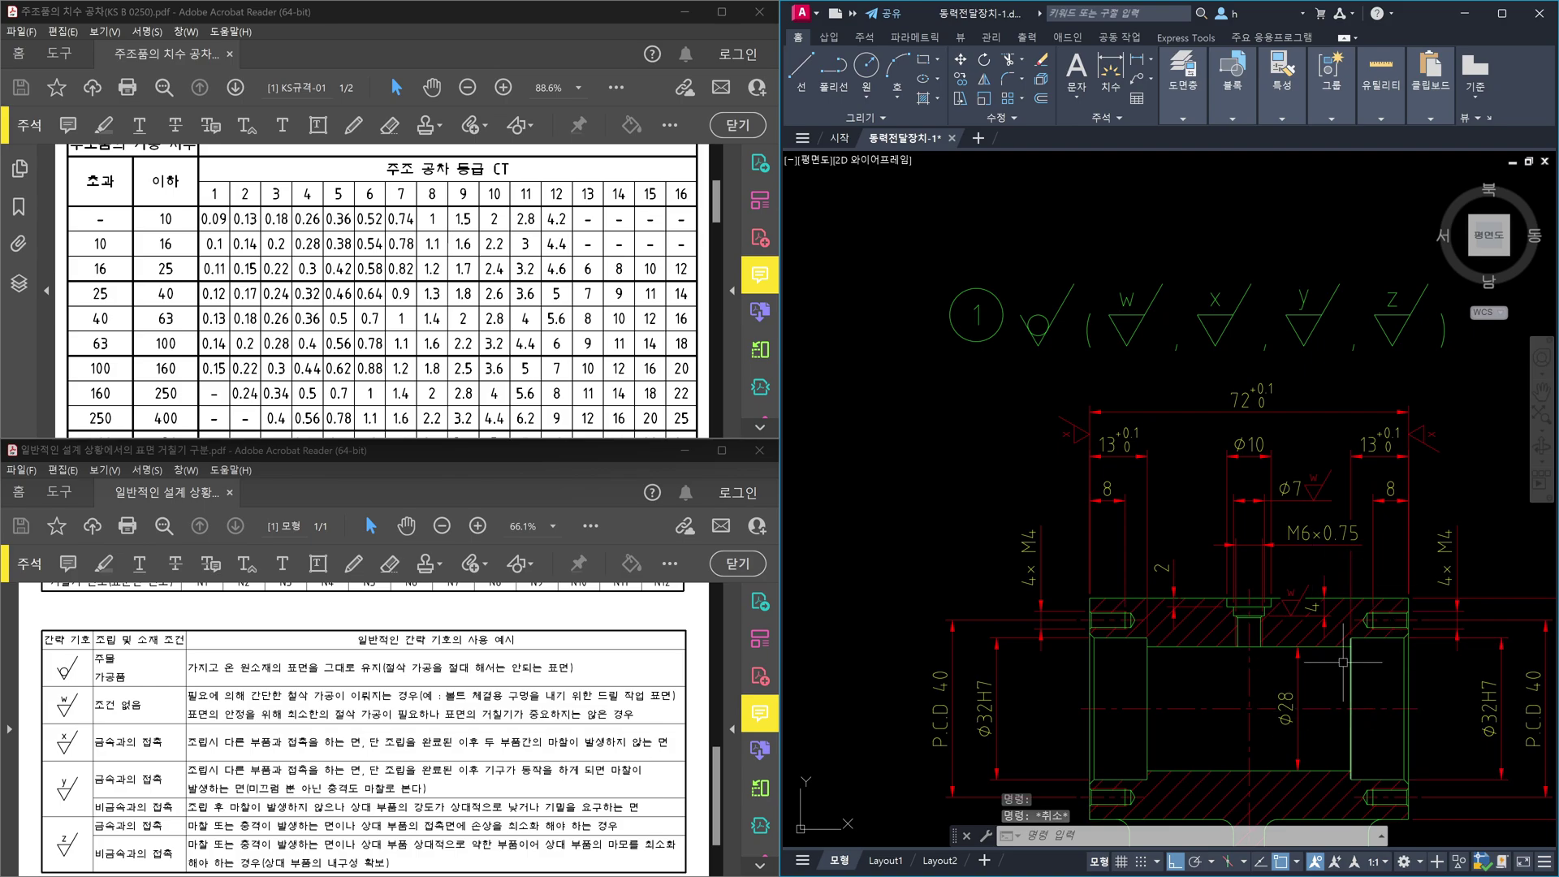
scroll(1342, 661, up, 4)
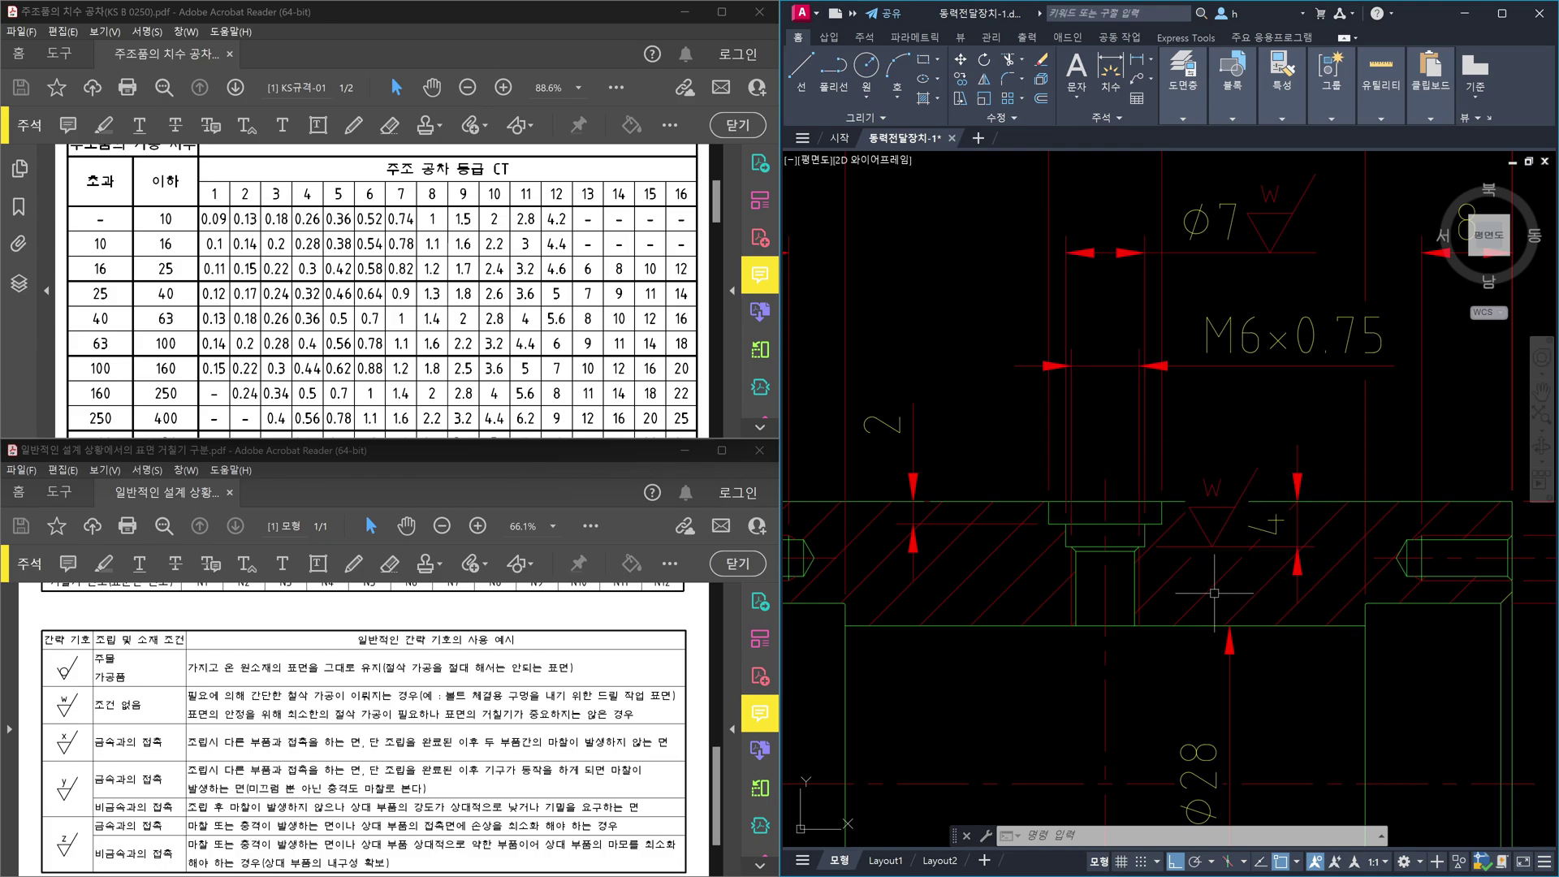
click(1328, 501)
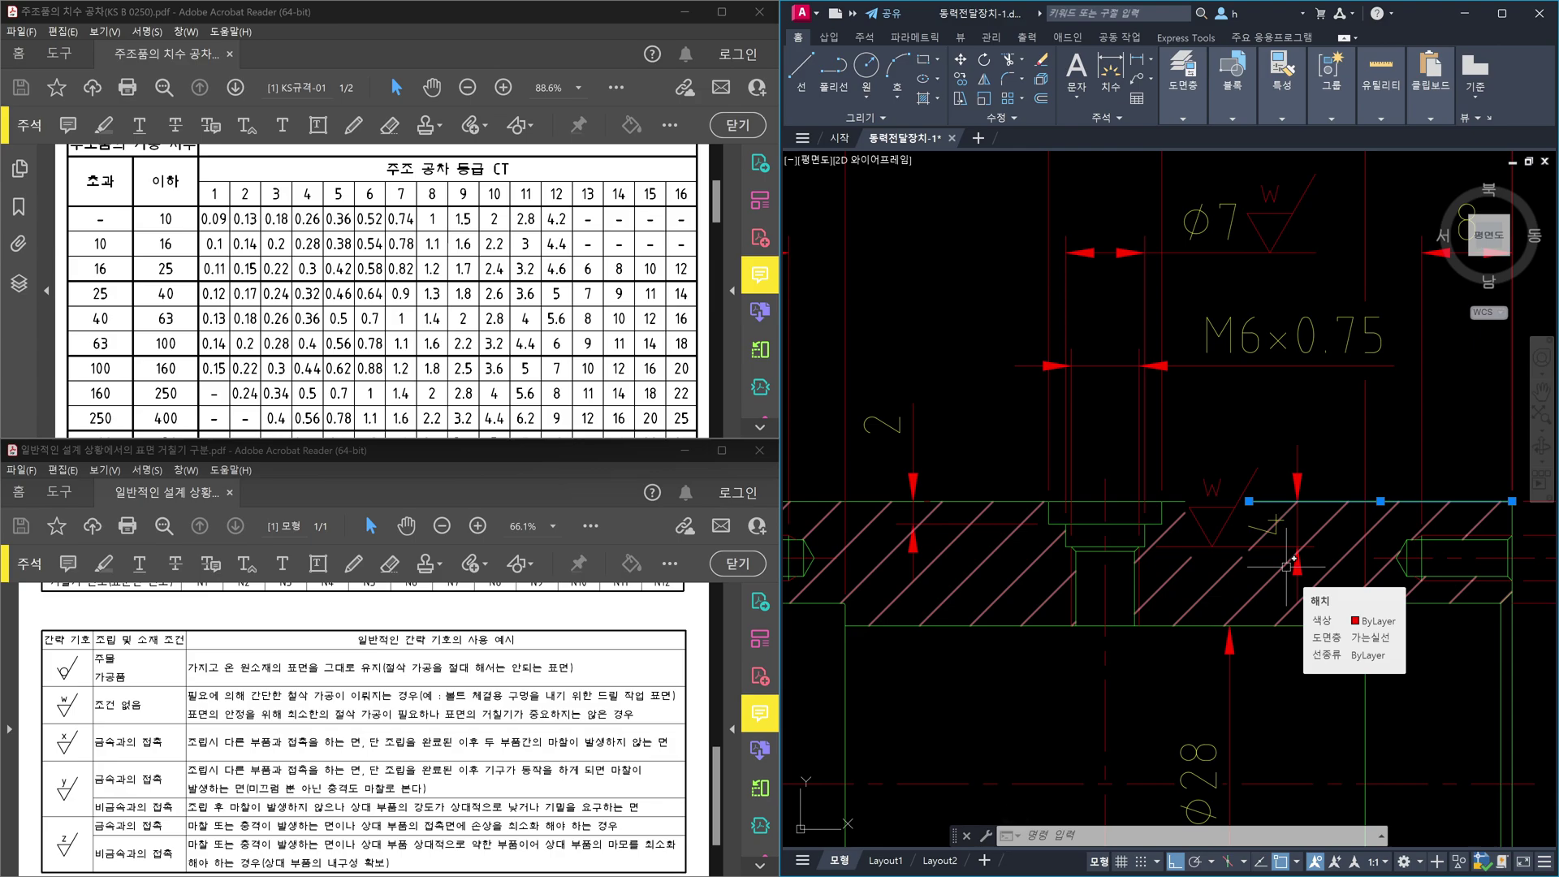
key(Escape)
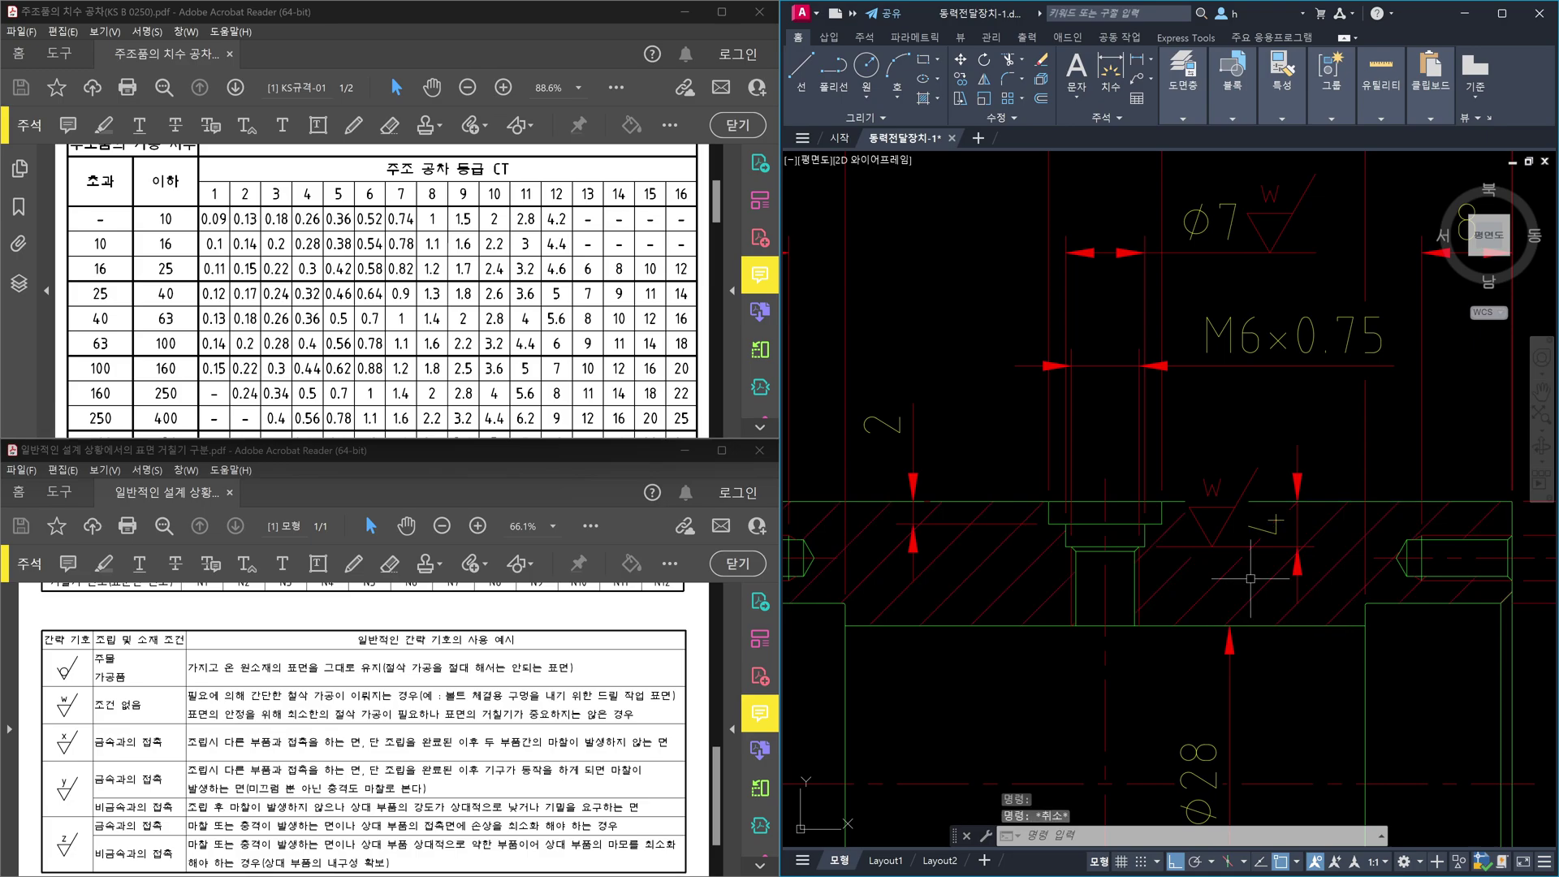
scroll(1224, 501, up, 4)
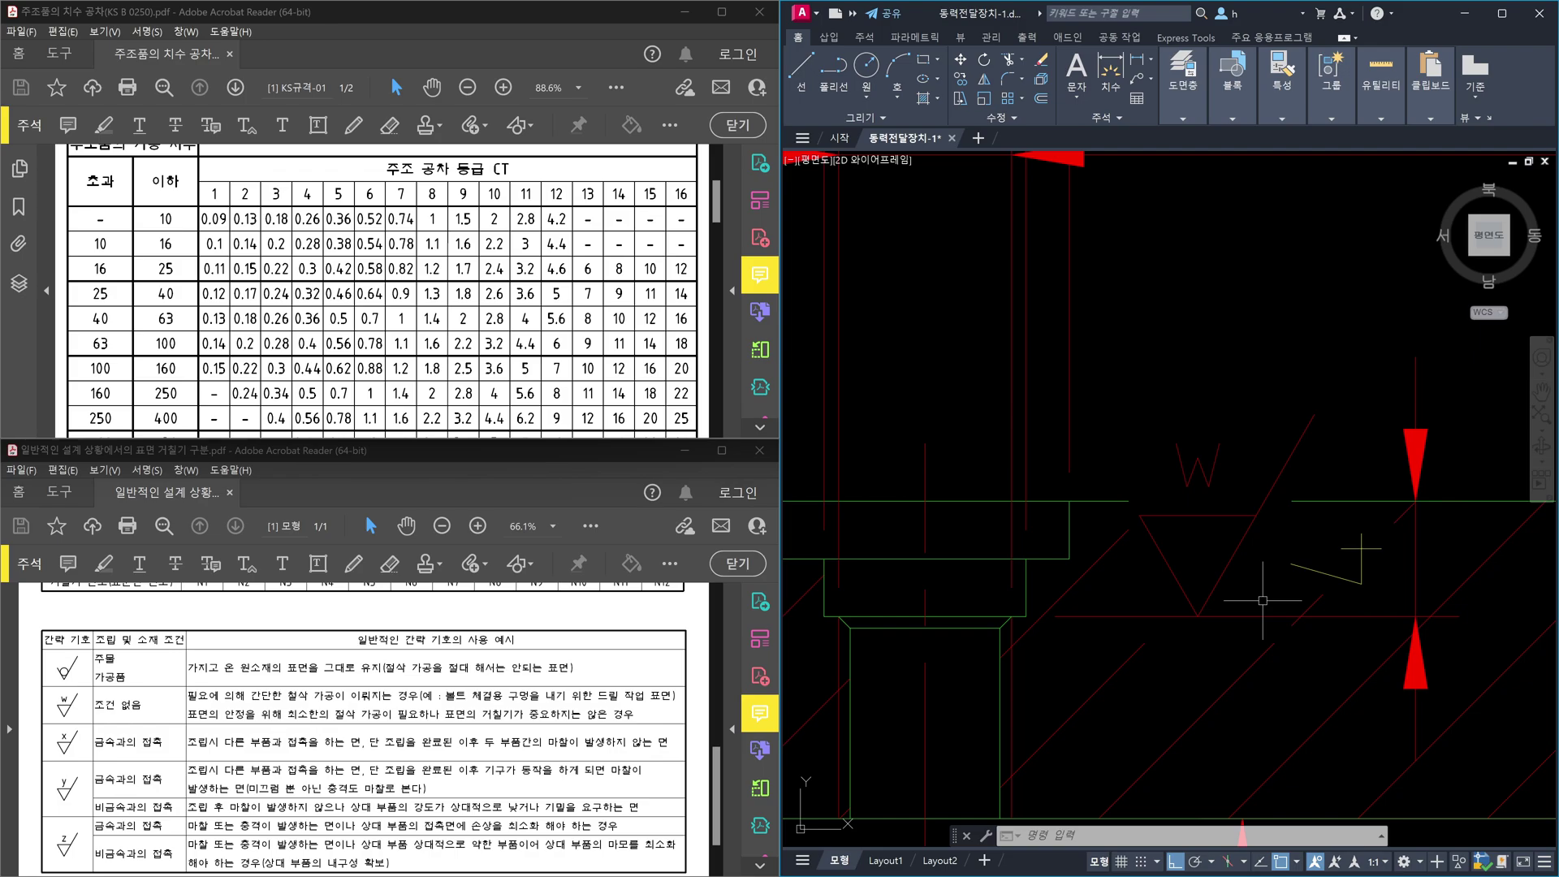
scroll(1263, 601, down, 3)
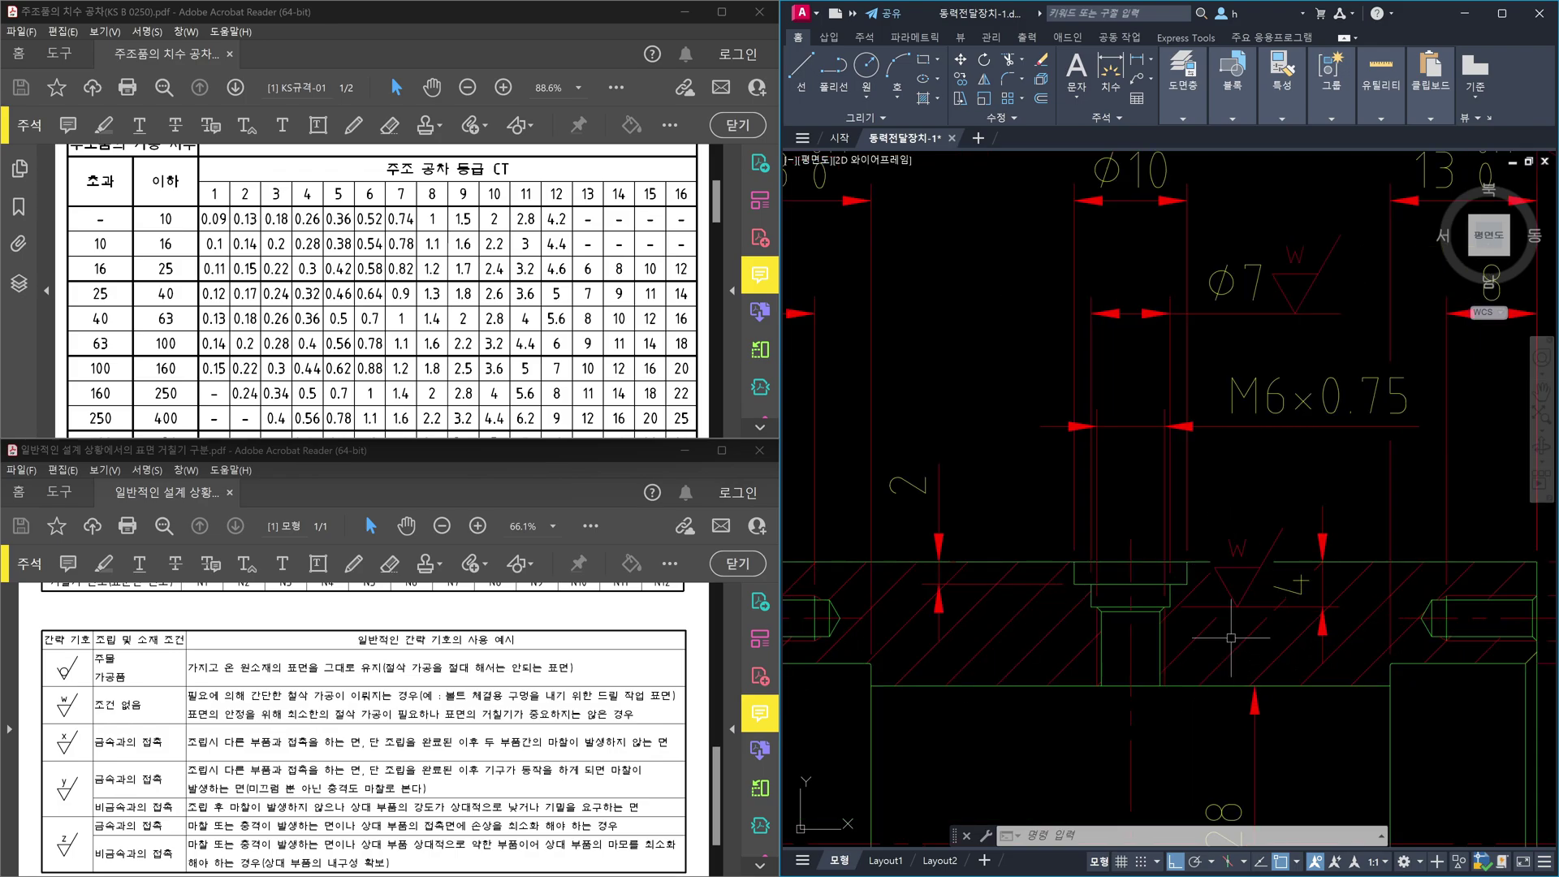
Step: Check which edges of the stepped hole the Ø10 dimension refers to
middle_drag(1200, 520, 1204, 632)
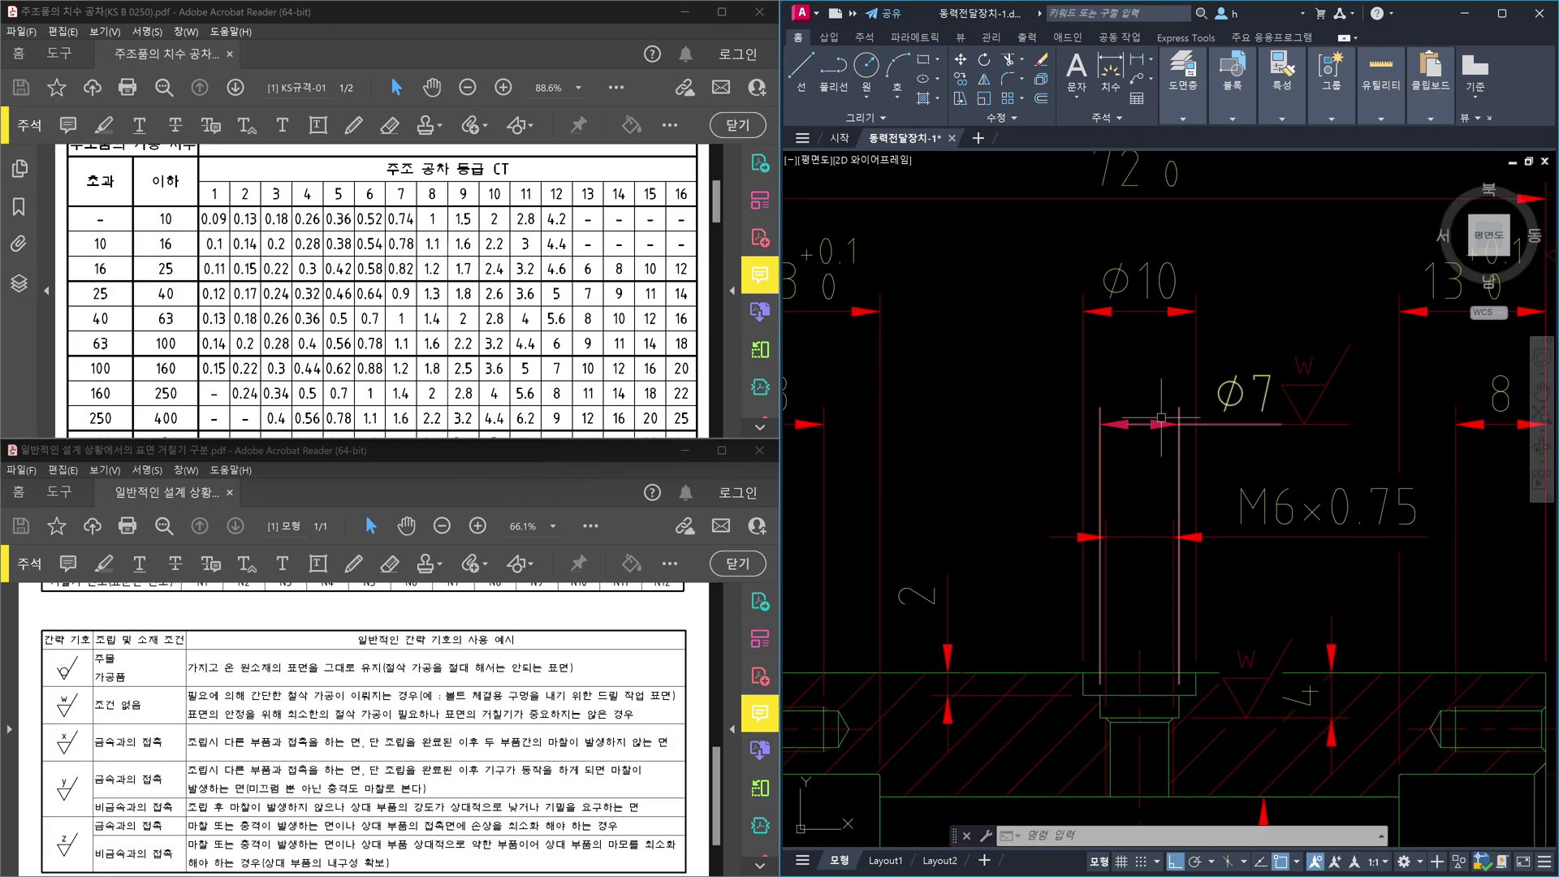
click(1127, 332)
click(1096, 280)
click(1149, 329)
click(1128, 309)
click(1088, 286)
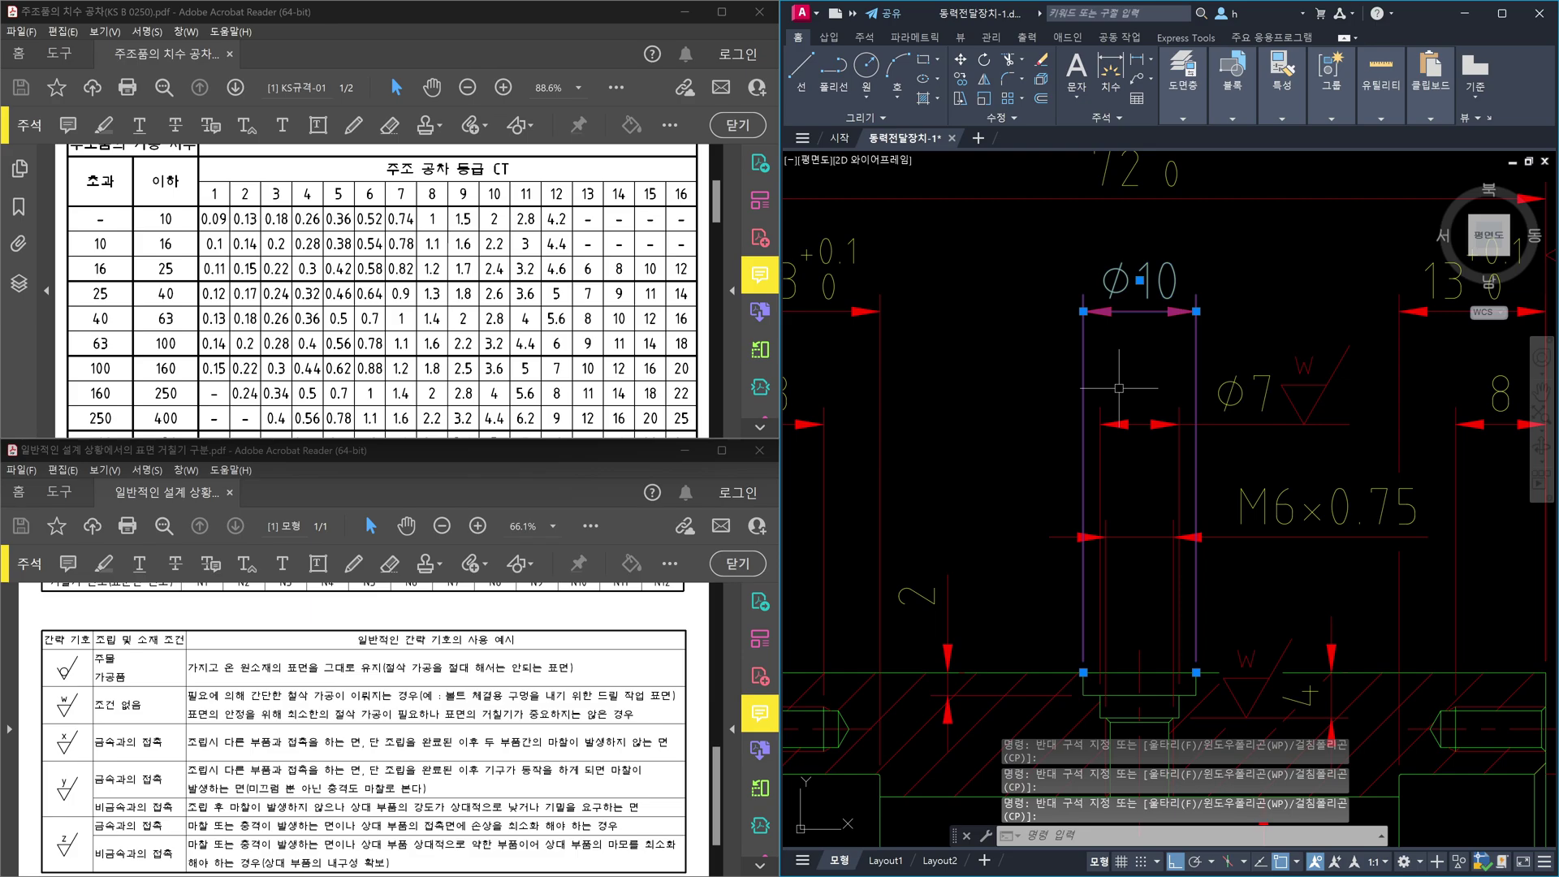
key(Escape)
Step: Examine the gasket and threaded fitting seated in the stepped hole in the assembly view
scroll(1129, 568, down, 10)
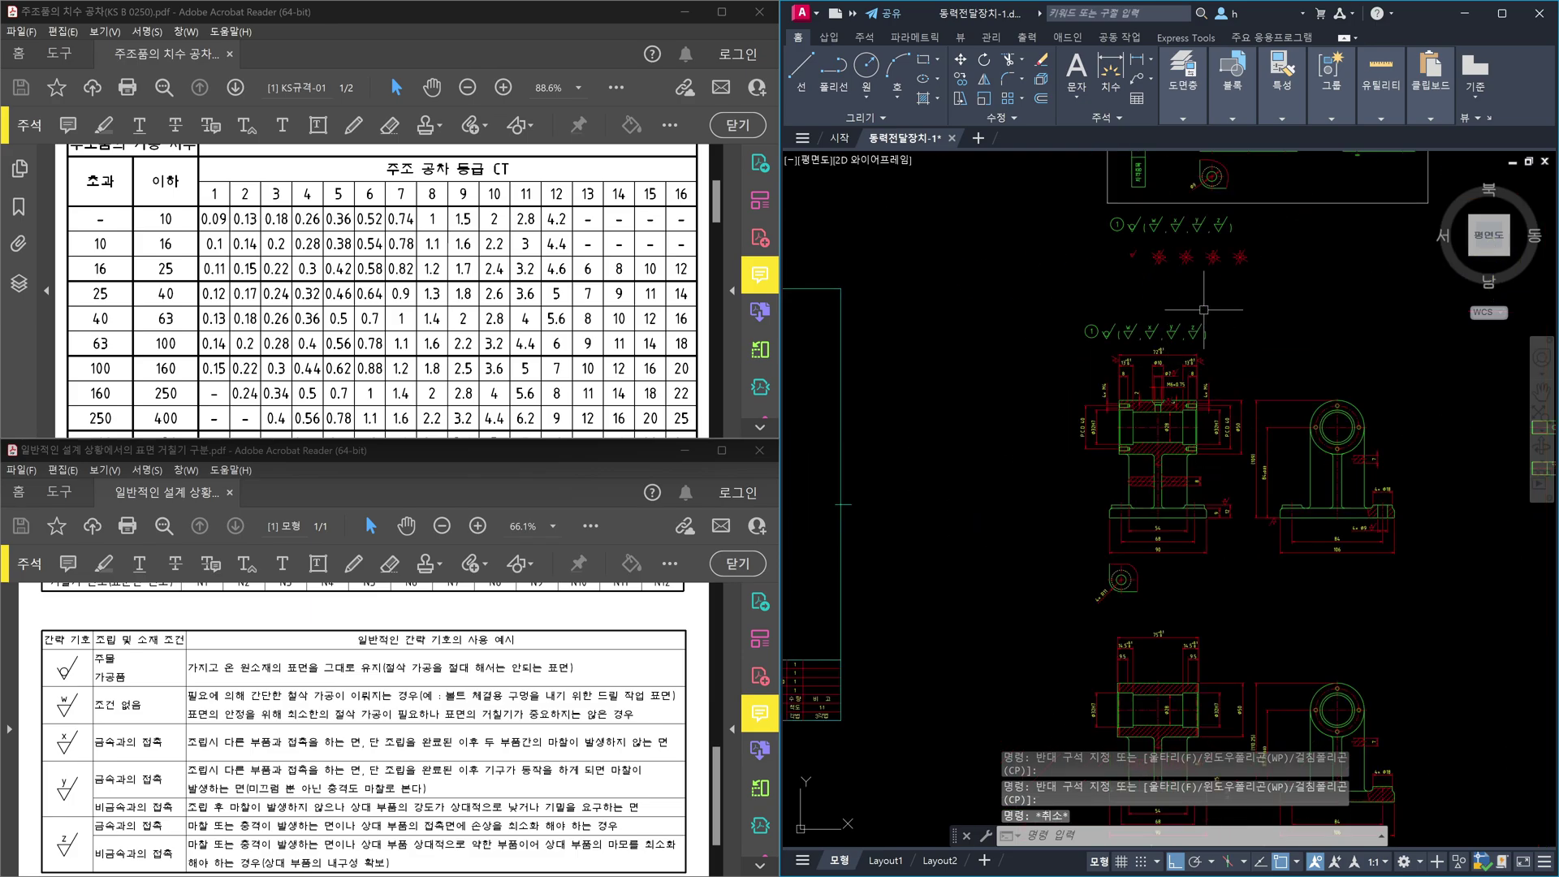
scroll(1131, 611, up, 10)
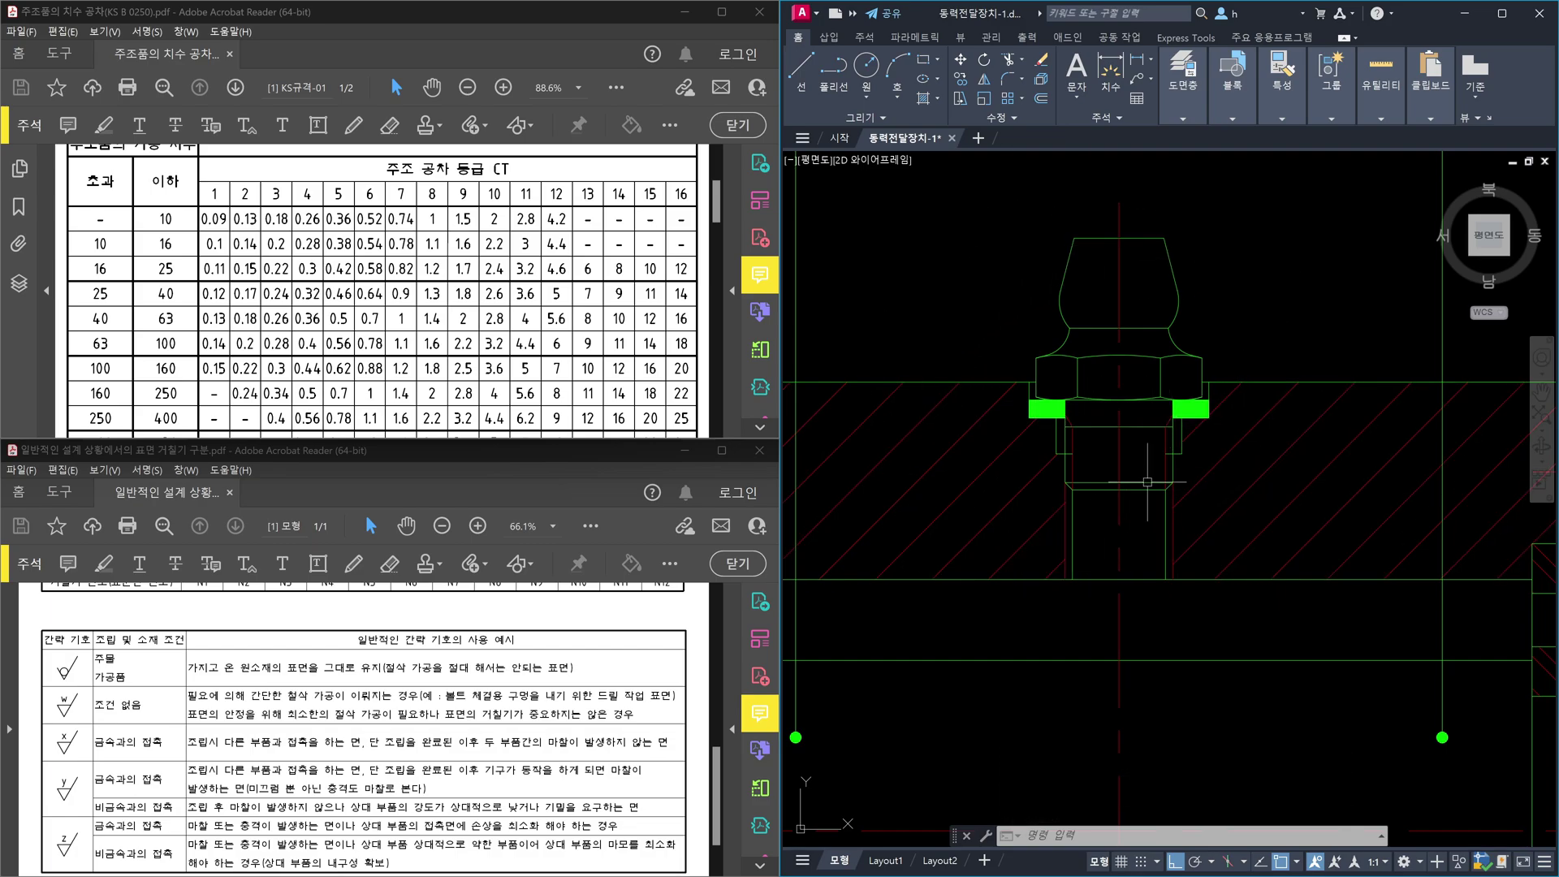
scroll(1188, 437, up, 2)
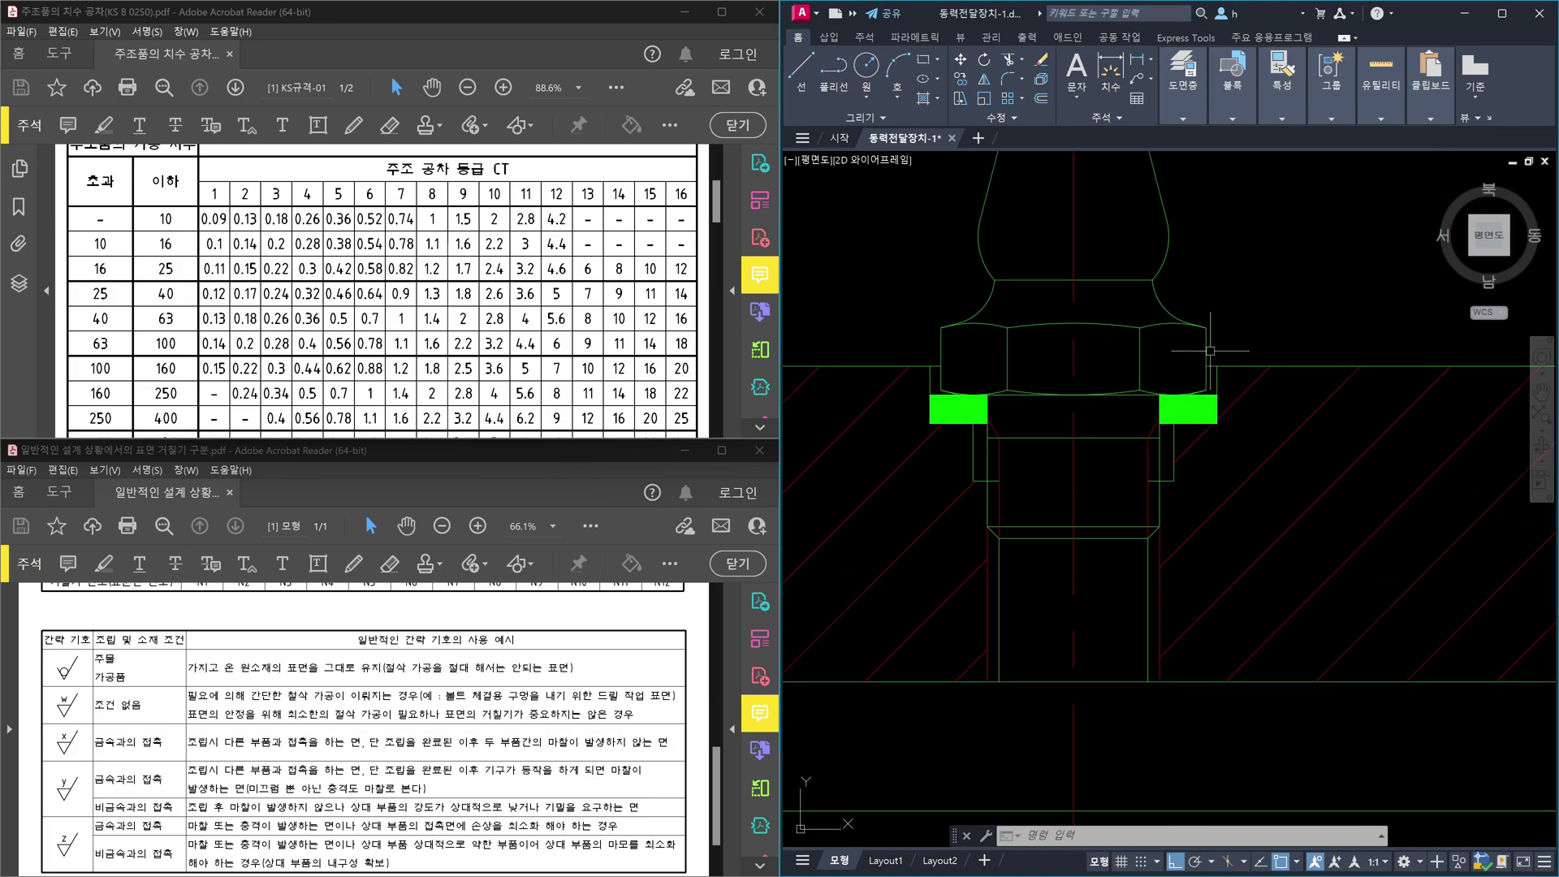
scroll(1210, 342, down, 2)
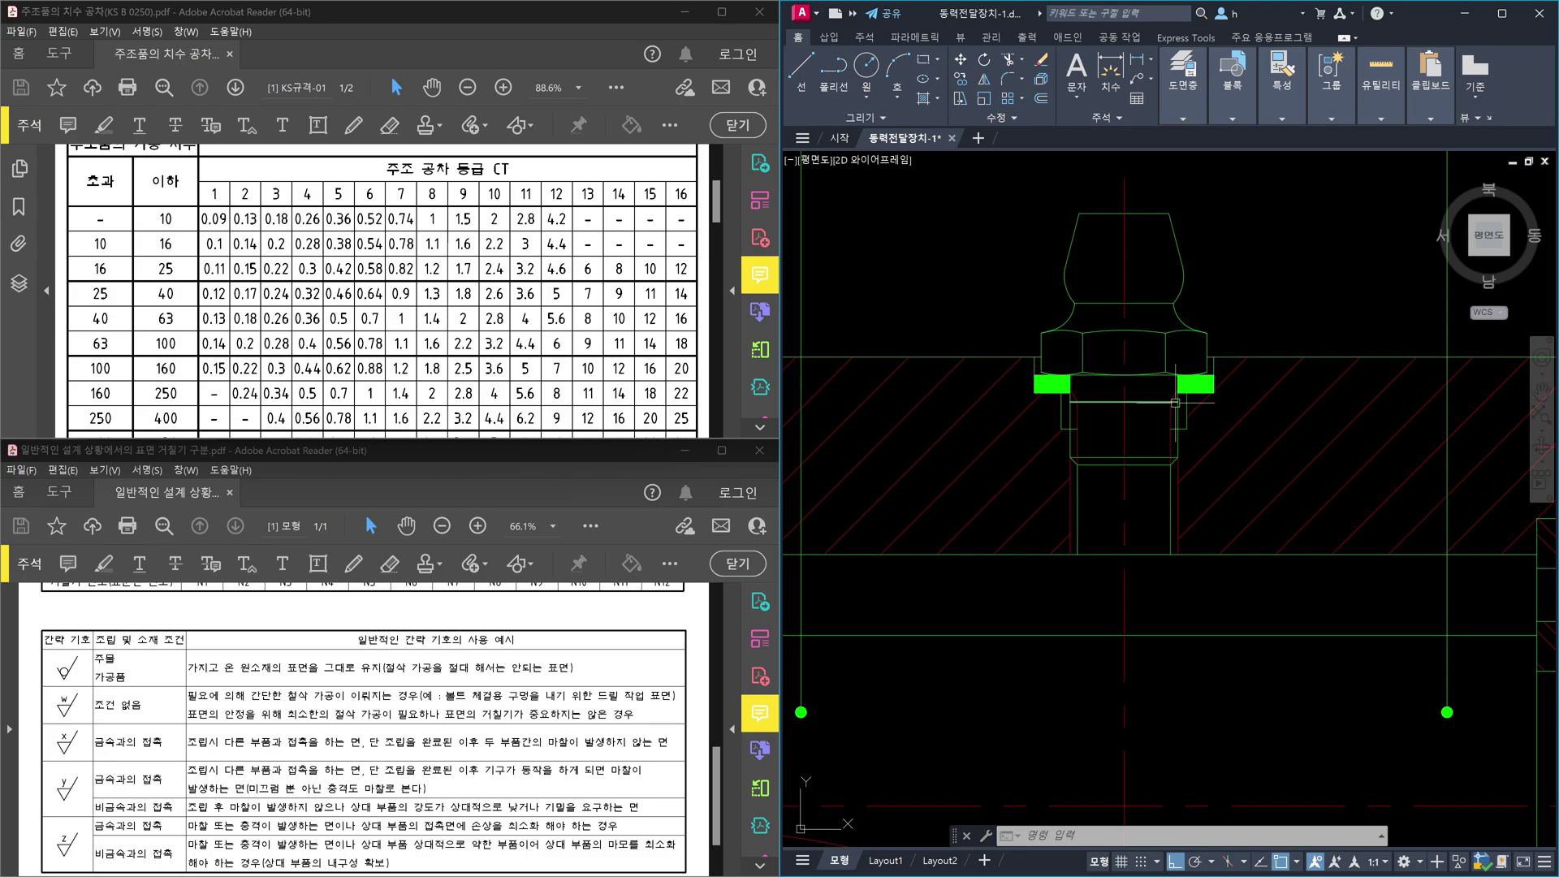
scroll(1176, 405, up, 1)
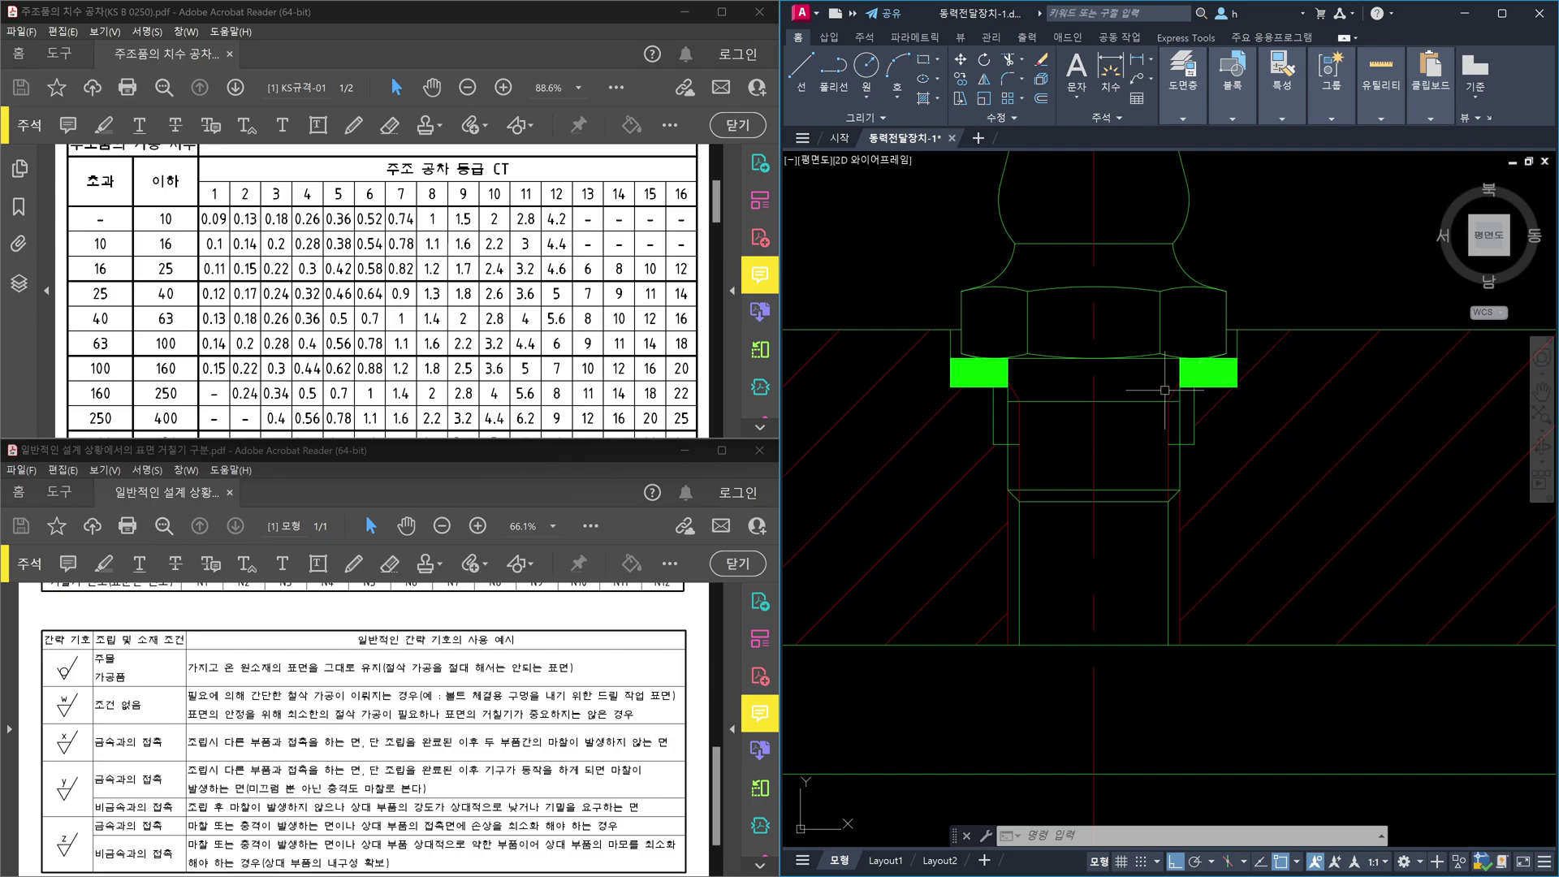
scroll(1232, 363, up, 4)
click(1230, 362)
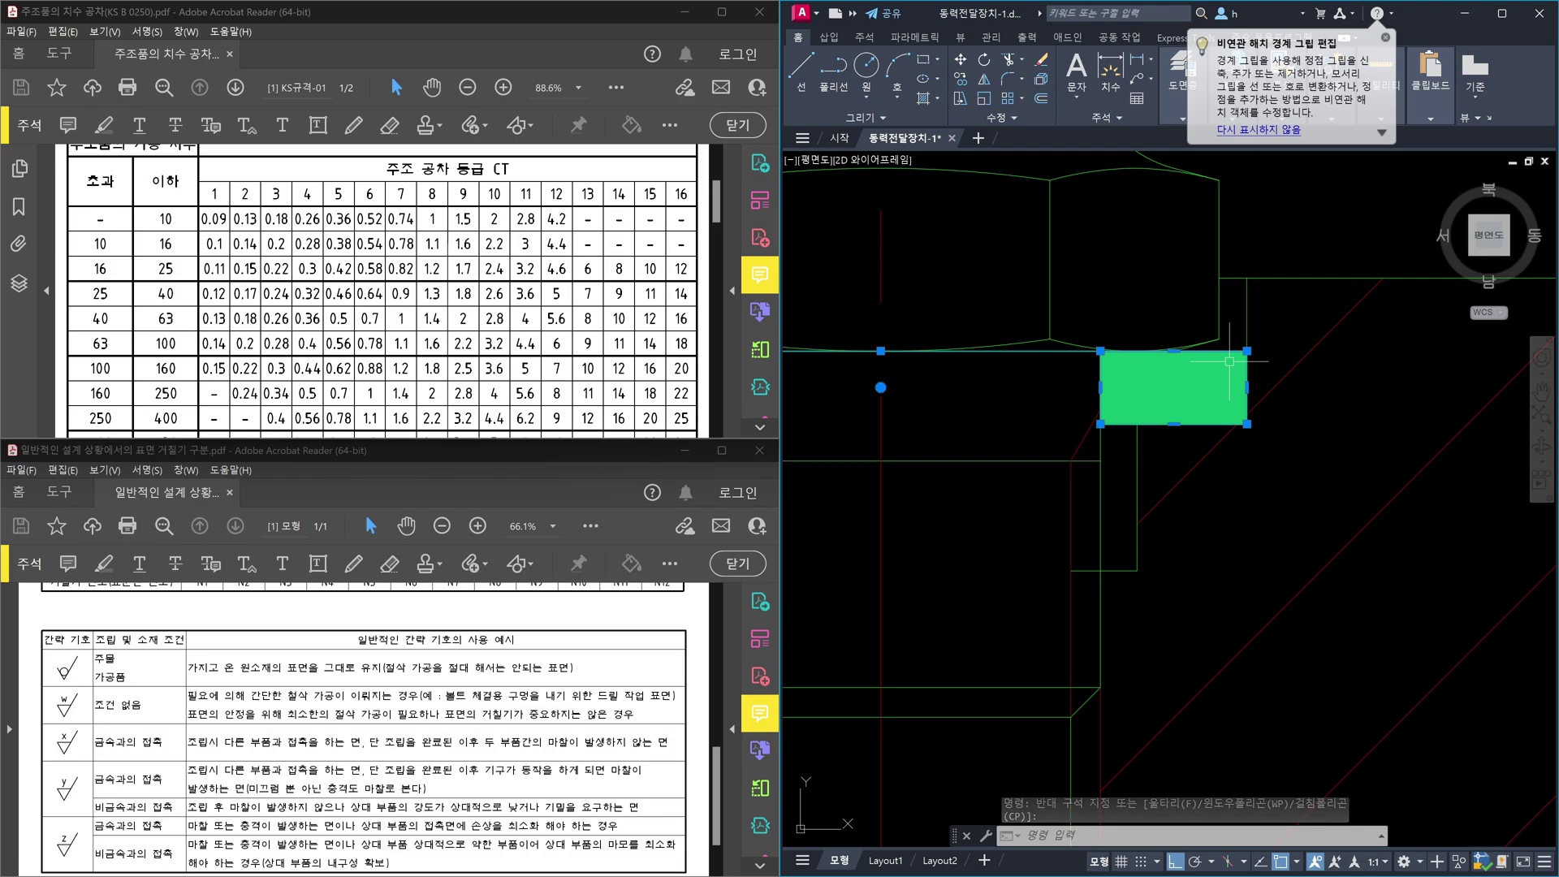
scroll(1209, 304, down, 4)
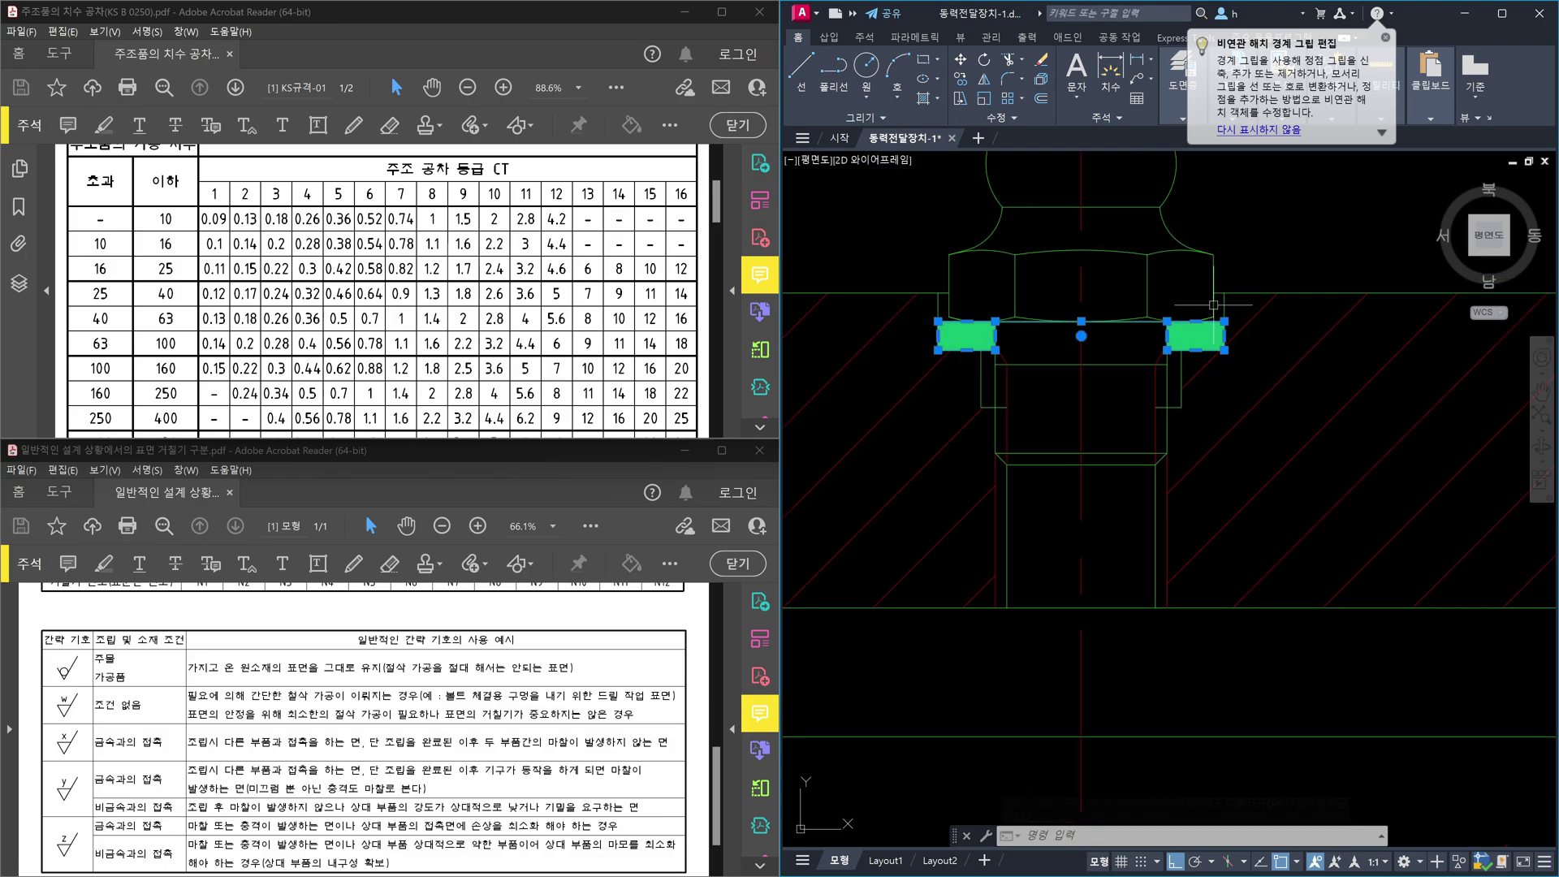
key(Escape)
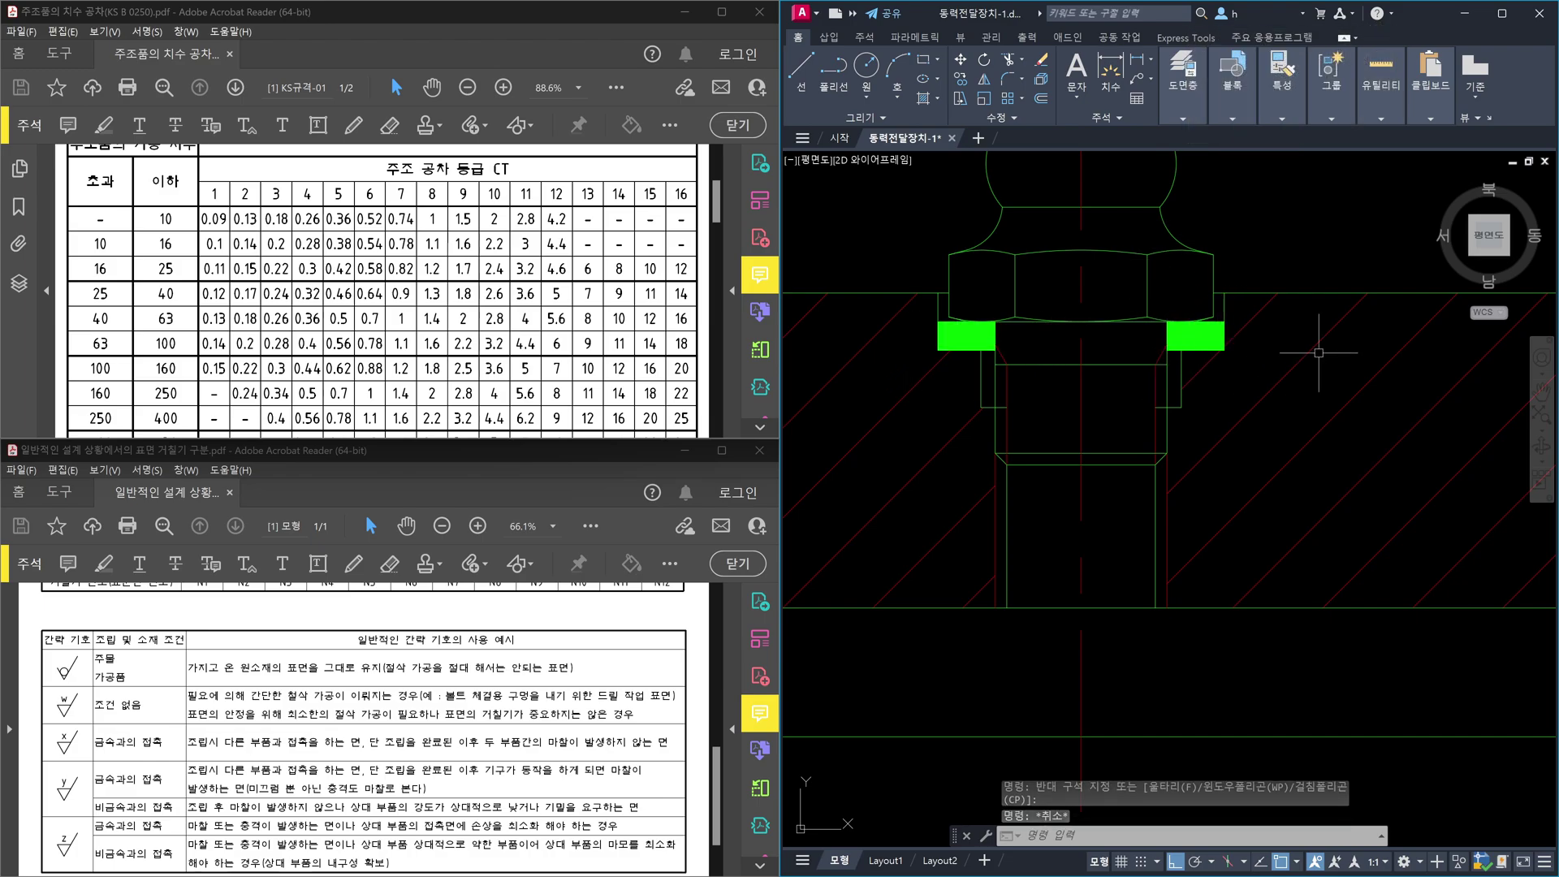
mouse_move(1307, 358)
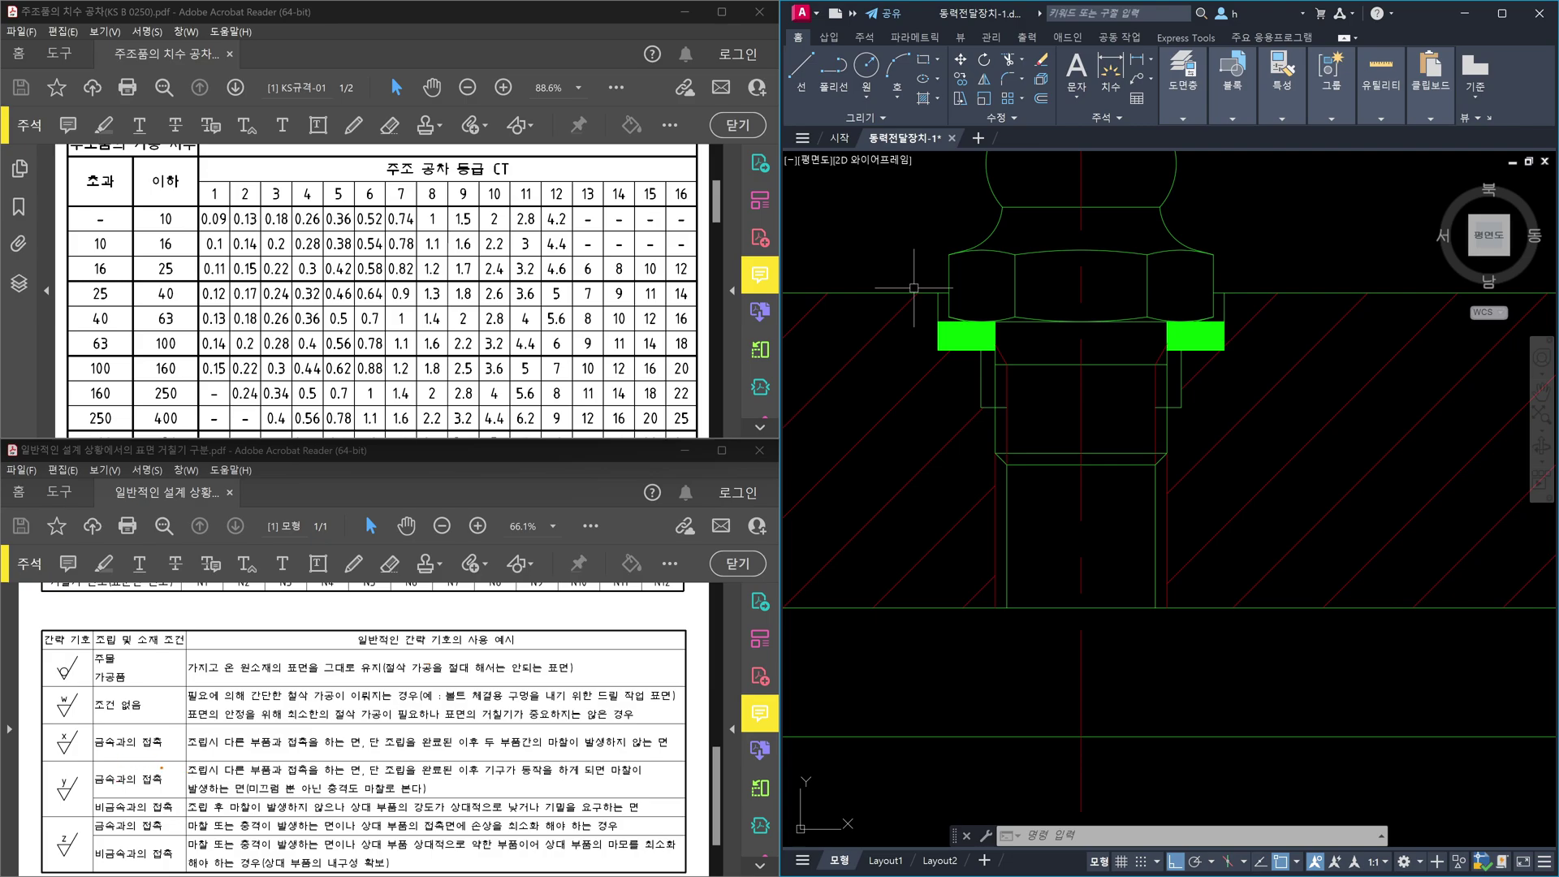
click(896, 275)
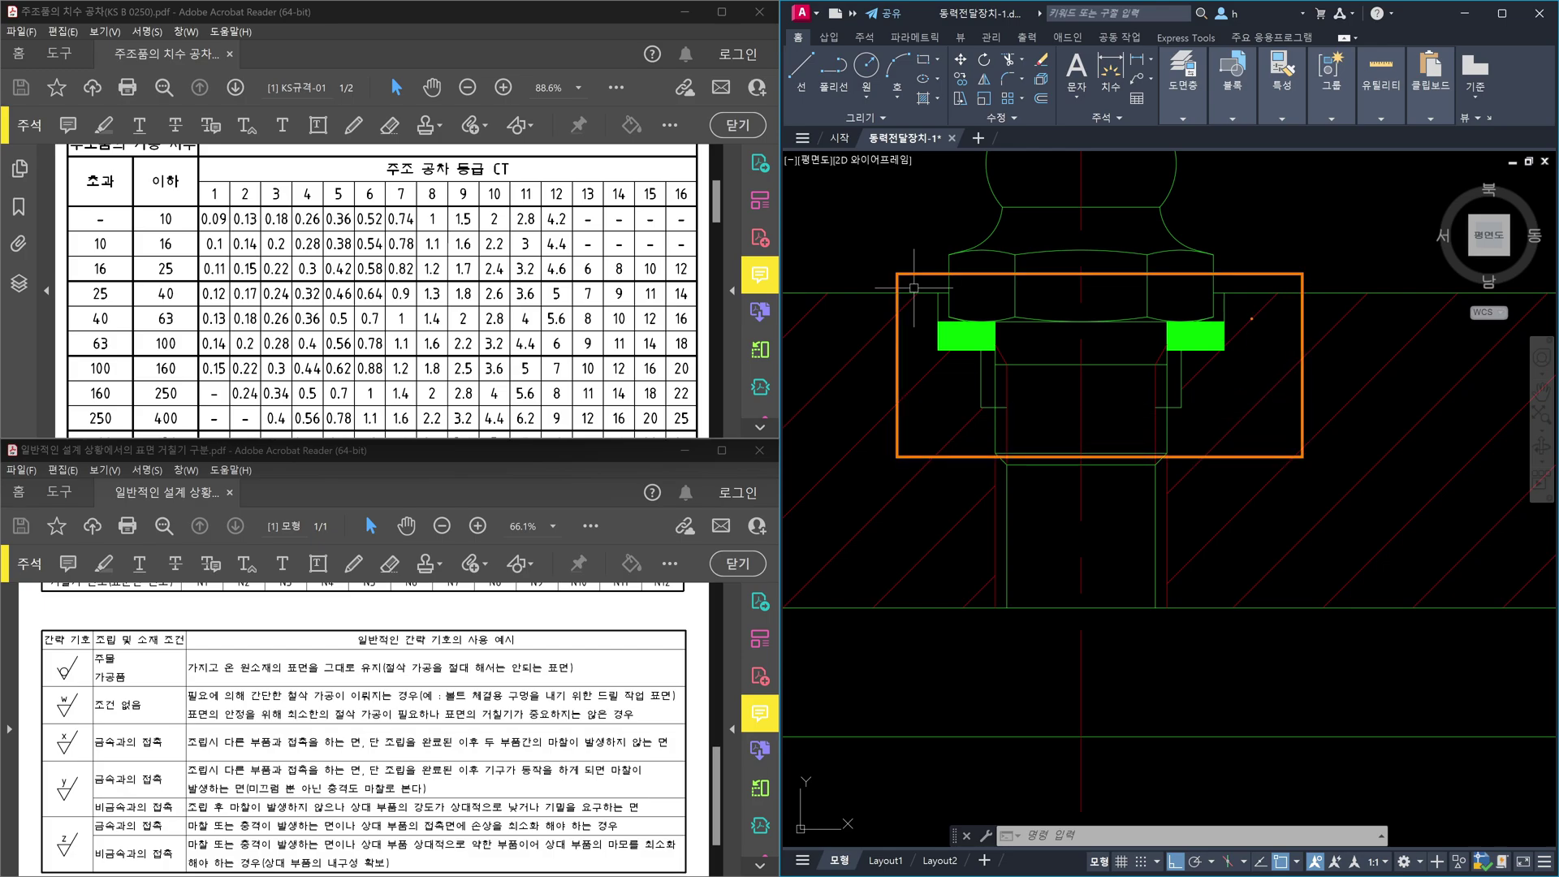
mouse_move(1257, 254)
mouse_down()
mouse_move(1224, 322)
mouse_move(1238, 324)
mouse_up()
mouse_move(1281, 220)
mouse_down()
mouse_move(1309, 214)
mouse_move(1310, 243)
mouse_move(1327, 242)
mouse_move(1330, 318)
mouse_up()
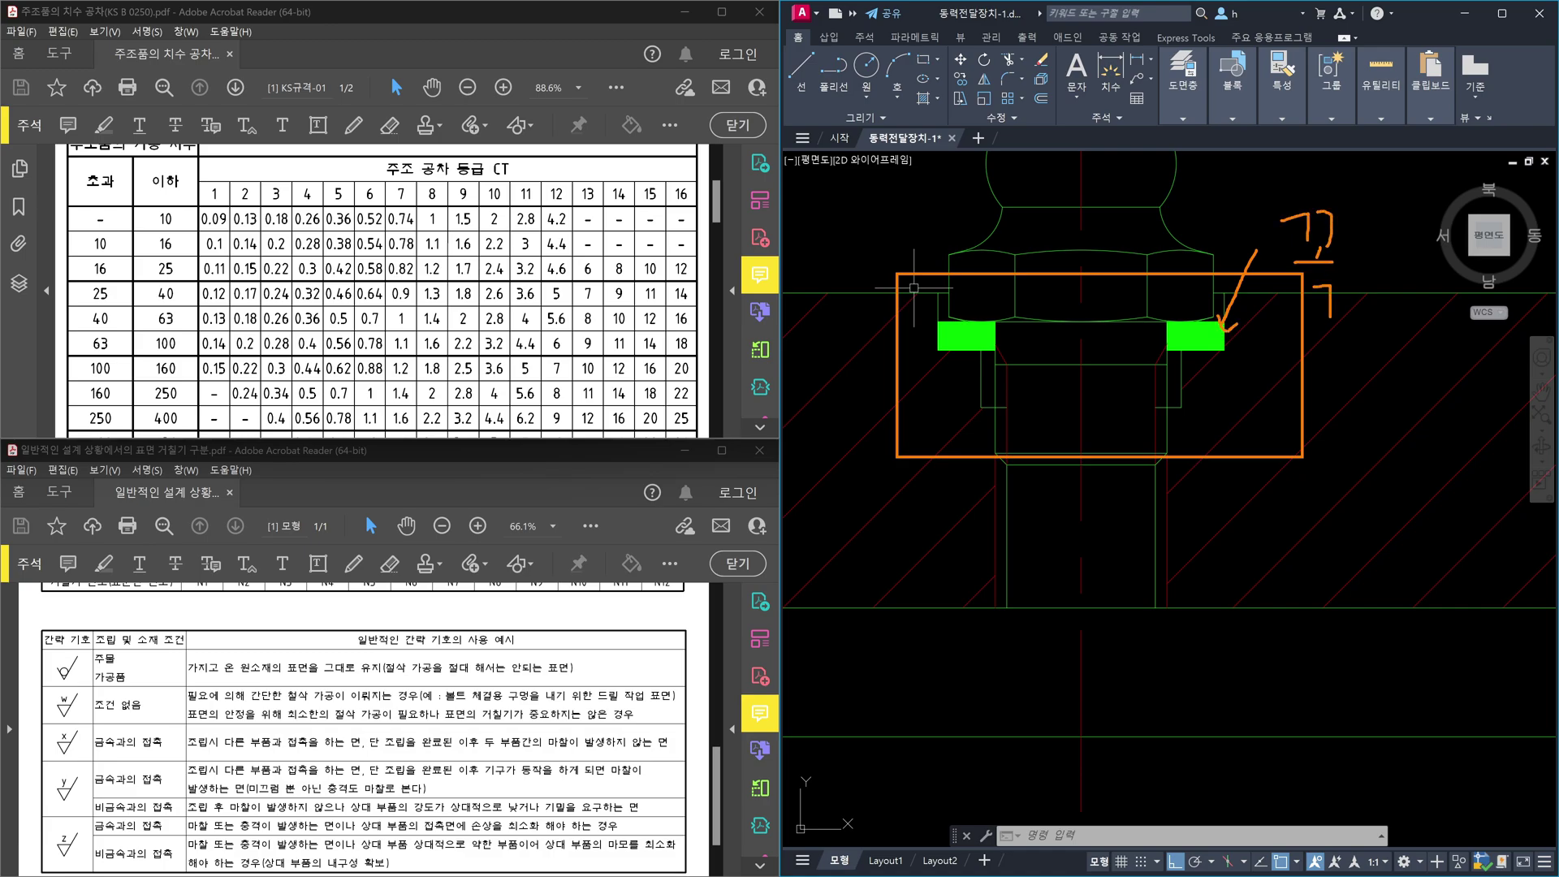
mouse_move(1360, 235)
mouse_down()
mouse_move(1395, 265)
mouse_move(1352, 285)
mouse_up()
drag(1134, 493, 1138, 578)
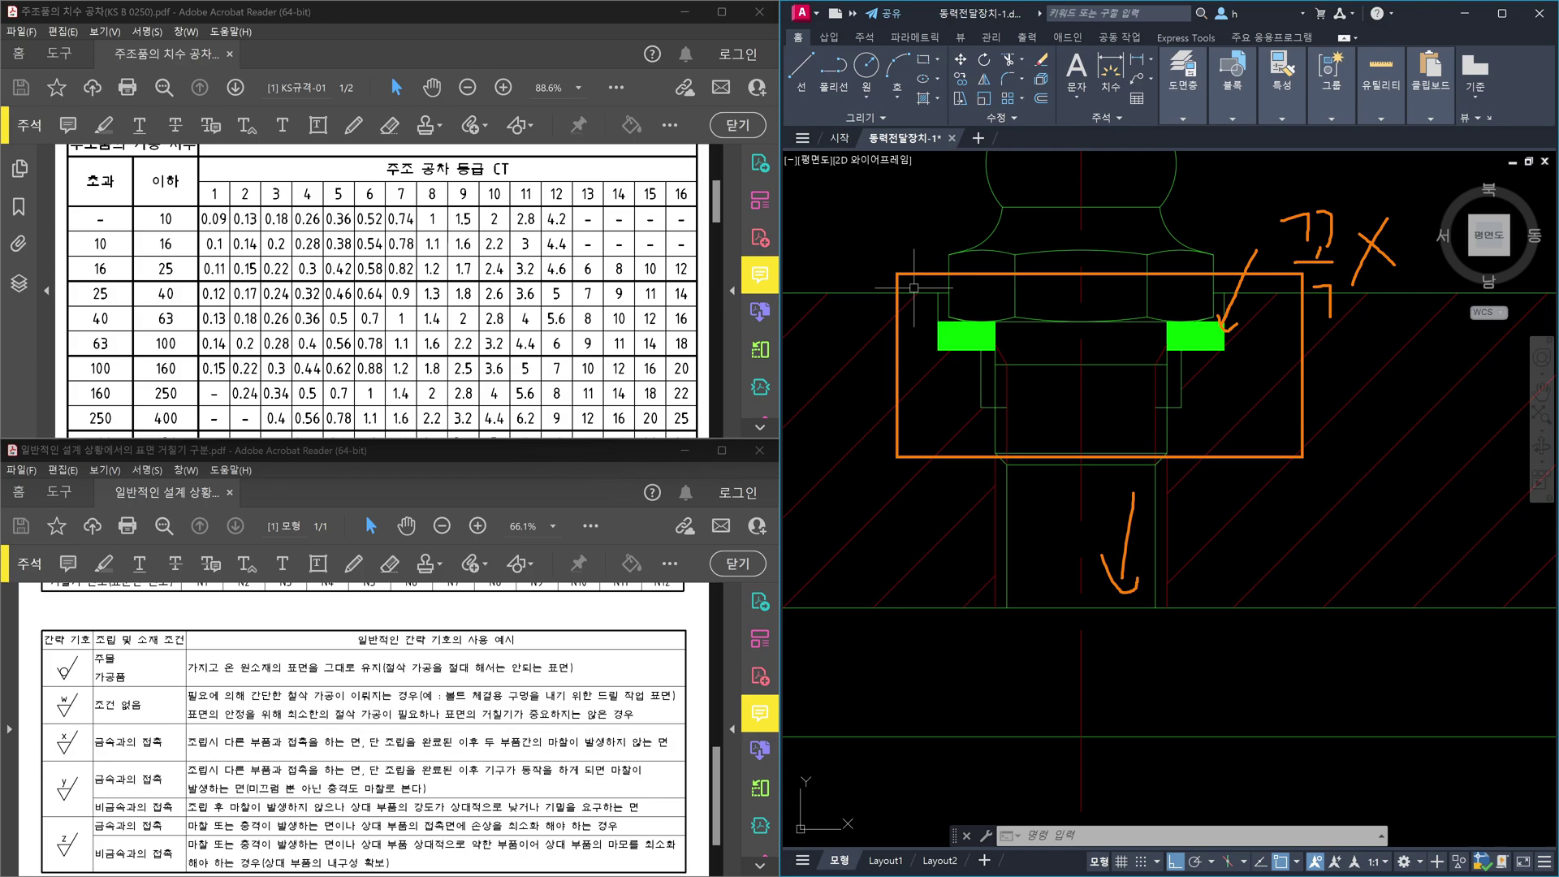
mouse_move(1161, 473)
mouse_down()
mouse_move(1145, 469)
mouse_move(1172, 430)
mouse_move(1215, 451)
mouse_move(1203, 455)
mouse_up()
mouse_move(1241, 353)
mouse_down()
mouse_move(1202, 372)
mouse_move(1155, 319)
mouse_move(1228, 344)
mouse_up()
mouse_move(1252, 431)
mouse_down()
mouse_move(1269, 450)
mouse_move(1246, 455)
mouse_up()
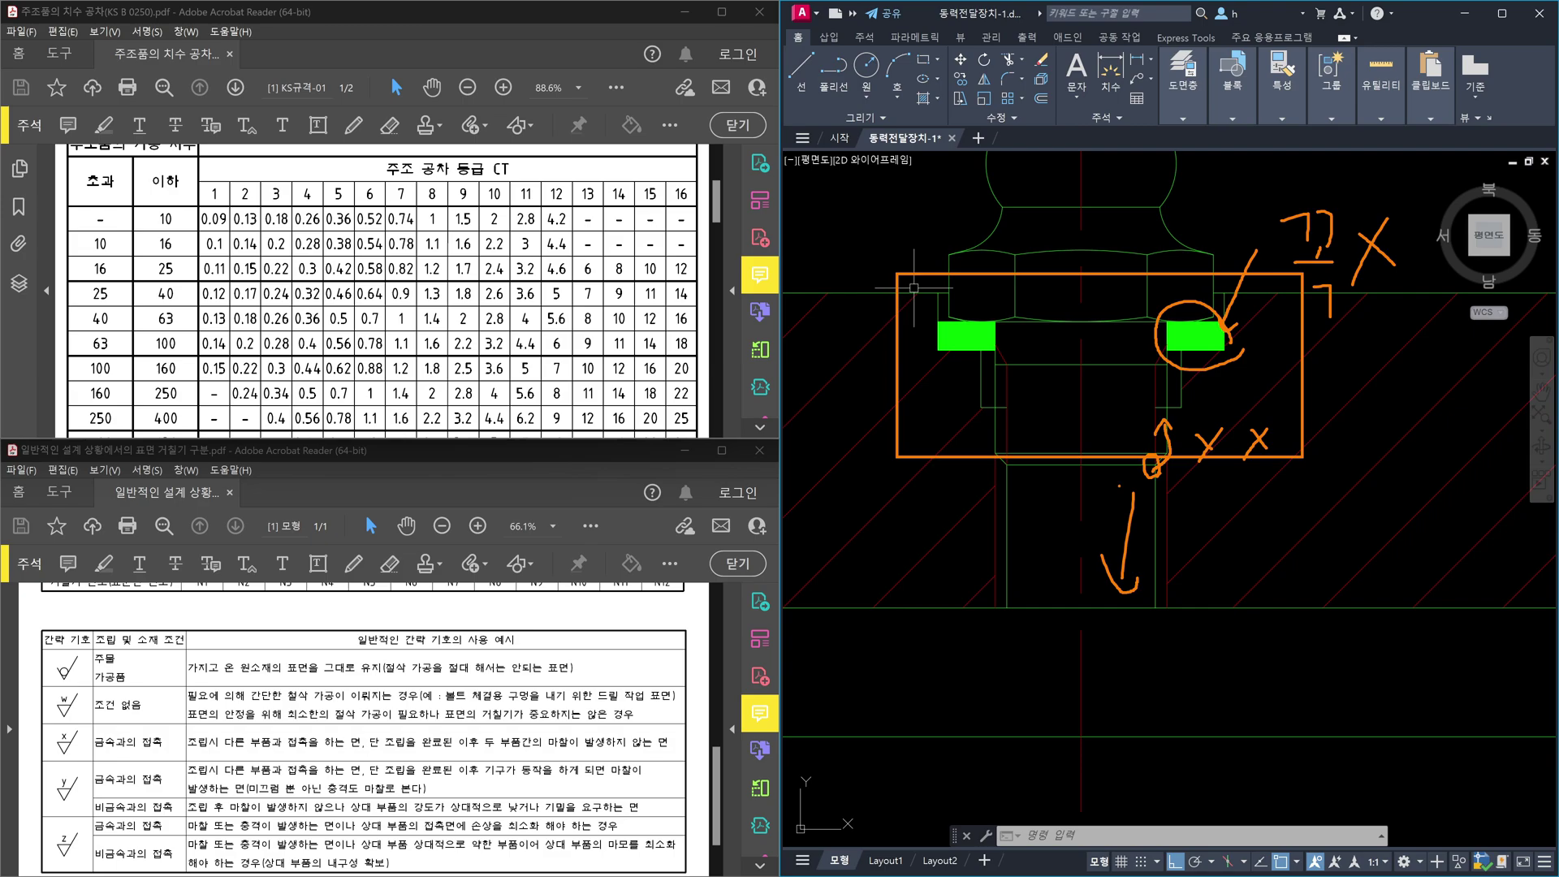
mouse_move(1036, 478)
mouse_down()
mouse_move(1038, 536)
mouse_move(1051, 513)
mouse_move(1019, 465)
mouse_up()
mouse_move(1038, 481)
mouse_down()
mouse_move(1051, 462)
mouse_move(1022, 471)
mouse_up()
drag(1053, 350, 1062, 439)
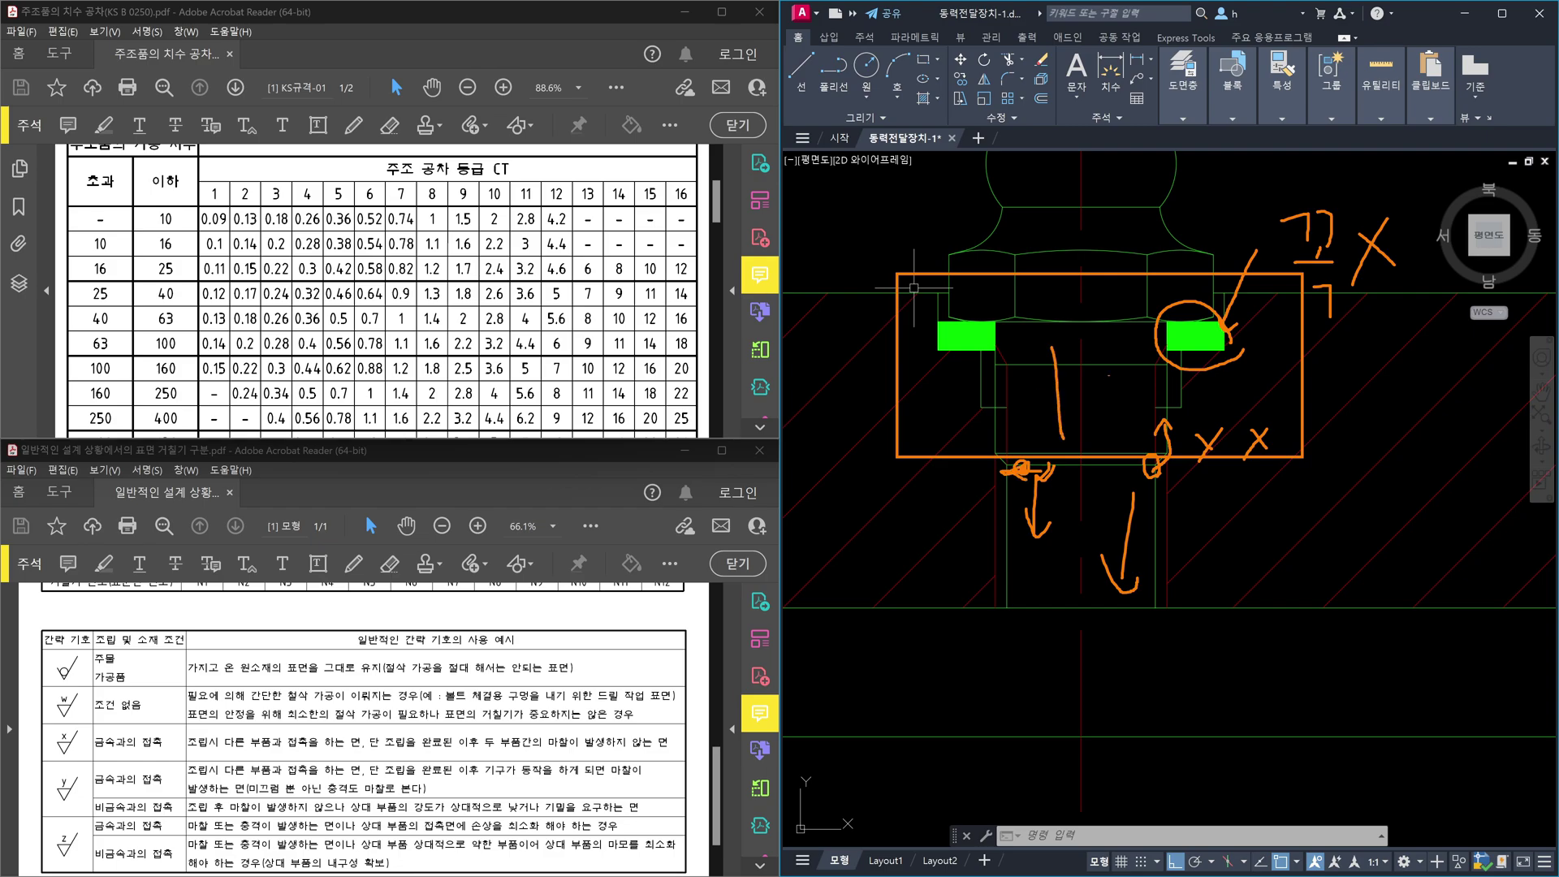
mouse_move(1105, 358)
mouse_down()
mouse_move(1110, 455)
mouse_move(1046, 484)
mouse_up()
drag(1054, 453, 1074, 476)
mouse_move(1082, 418)
mouse_down()
mouse_move(1087, 475)
mouse_move(1034, 486)
mouse_move(1016, 453)
mouse_up()
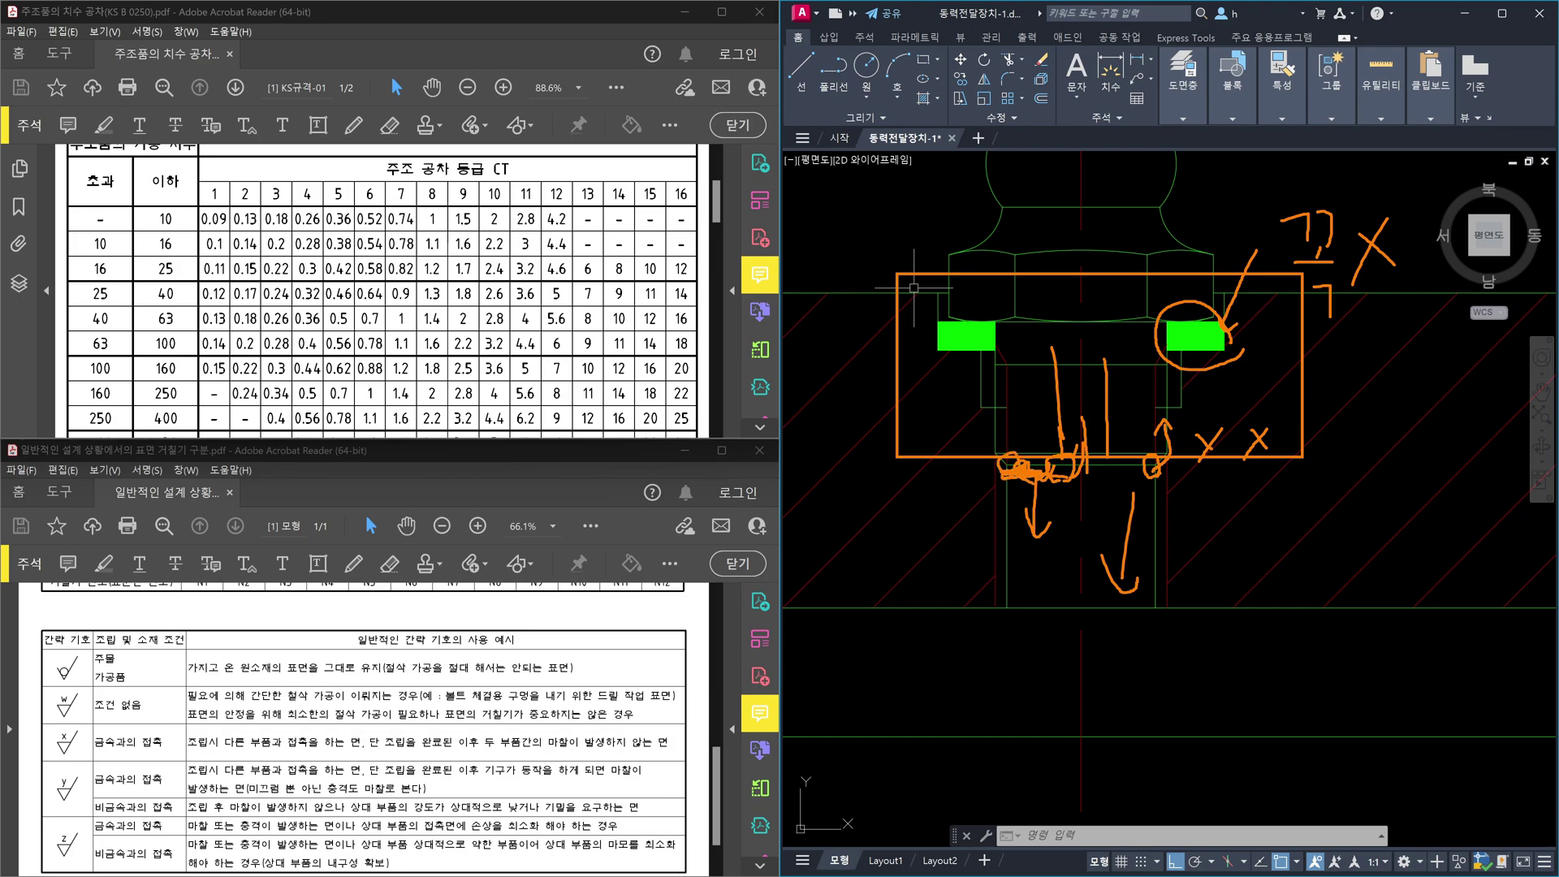
Step: Examine the fitting's threaded end, the hole wall beside it and the gasket above in the assembly view
mouse_move(996, 452)
mouse_down()
mouse_move(1019, 443)
mouse_move(1015, 407)
mouse_up()
mouse_move(981, 406)
mouse_down()
mouse_move(972, 362)
mouse_move(1007, 372)
mouse_up()
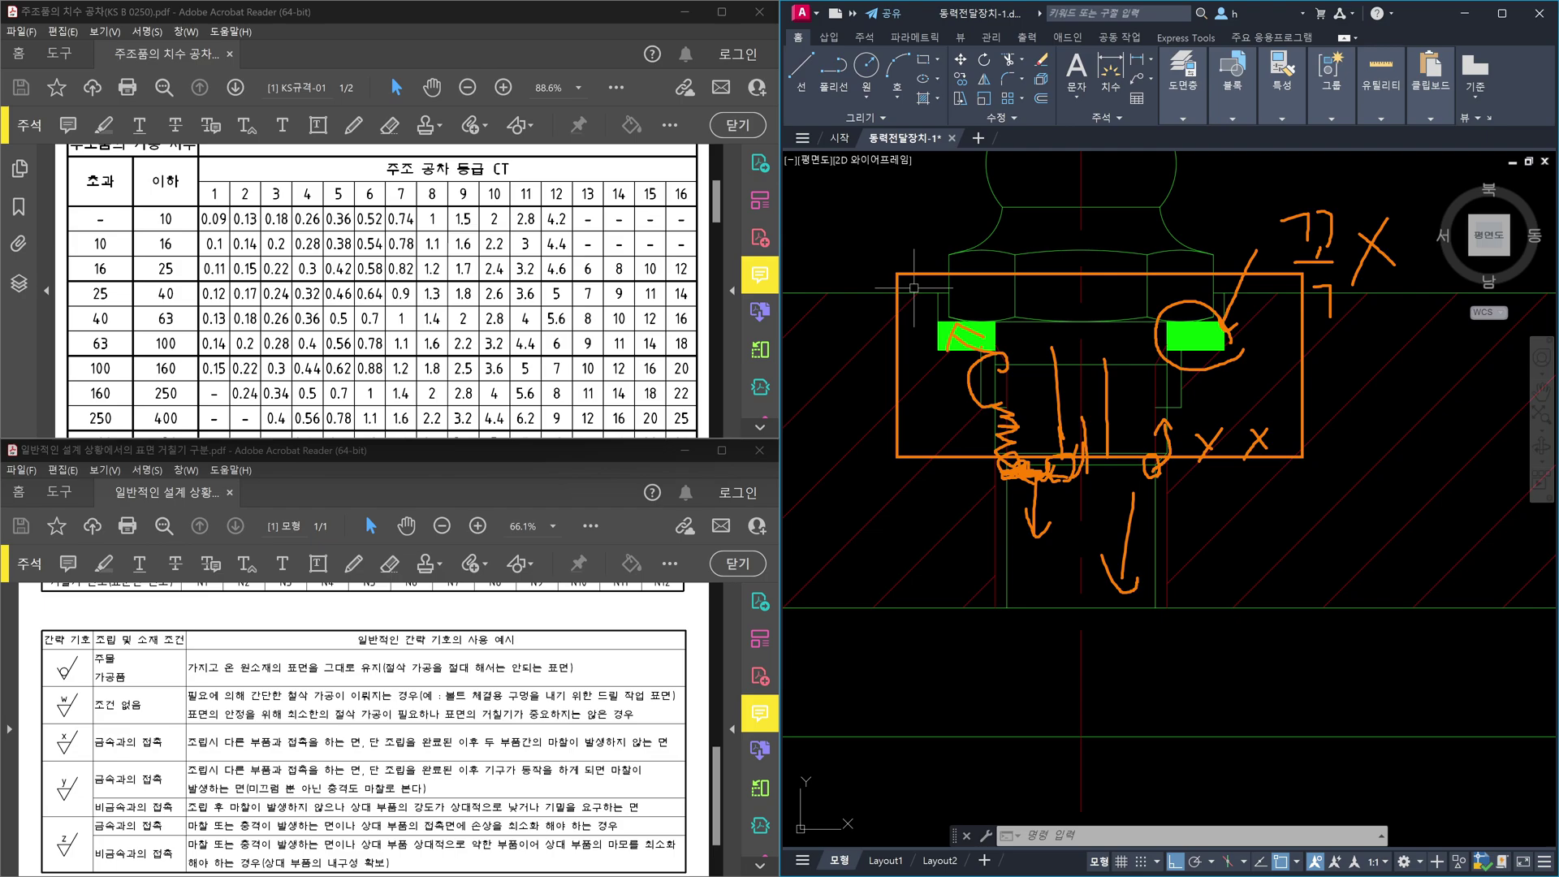
drag(1110, 487, 1111, 648)
mouse_move(1088, 580)
mouse_down()
mouse_move(1111, 647)
mouse_move(1151, 607)
mouse_up()
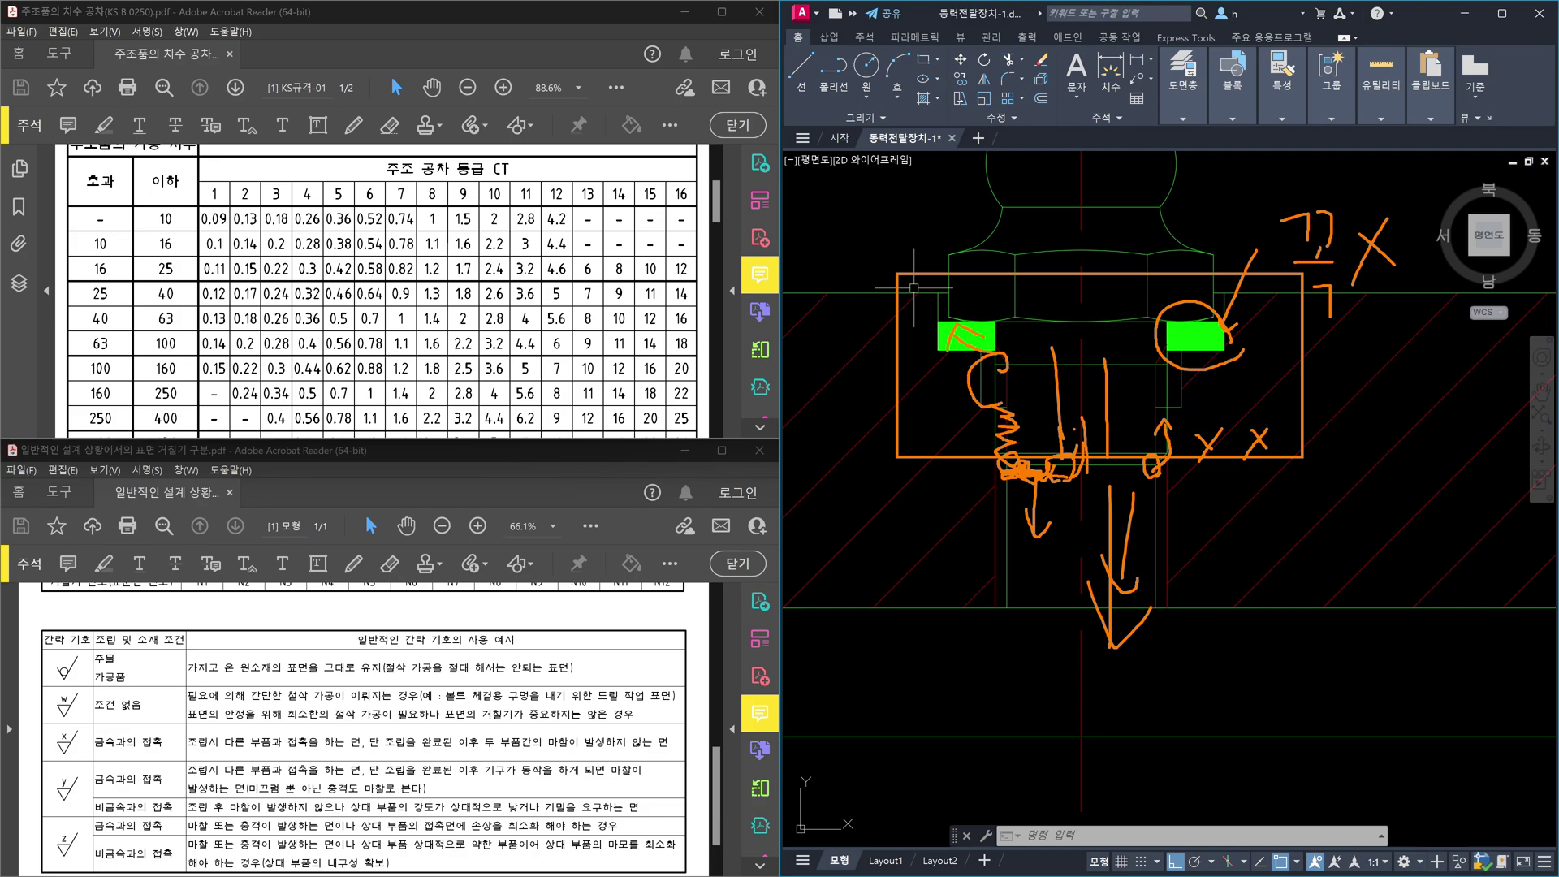
mouse_move(1028, 505)
mouse_down()
mouse_move(971, 413)
mouse_move(1060, 453)
mouse_move(1028, 488)
mouse_up()
mouse_move(1004, 386)
mouse_down()
mouse_move(993, 403)
mouse_move(1005, 362)
mouse_move(1006, 388)
mouse_up()
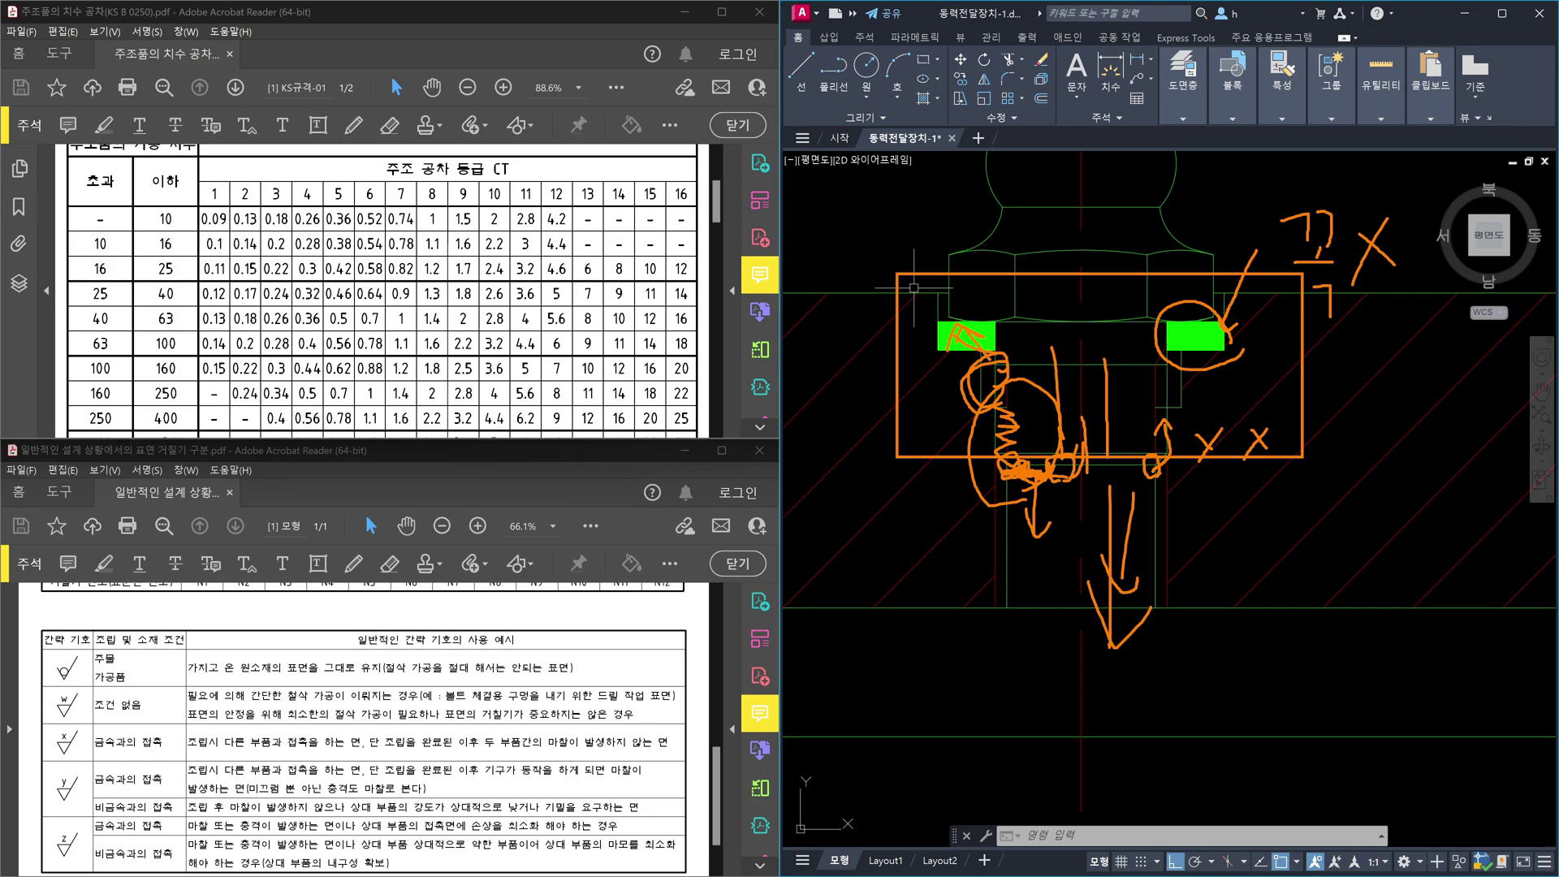
mouse_move(959, 552)
mouse_down()
mouse_move(960, 573)
mouse_move(1005, 561)
mouse_move(1089, 576)
mouse_up()
drag(916, 455, 944, 372)
drag(908, 424, 967, 361)
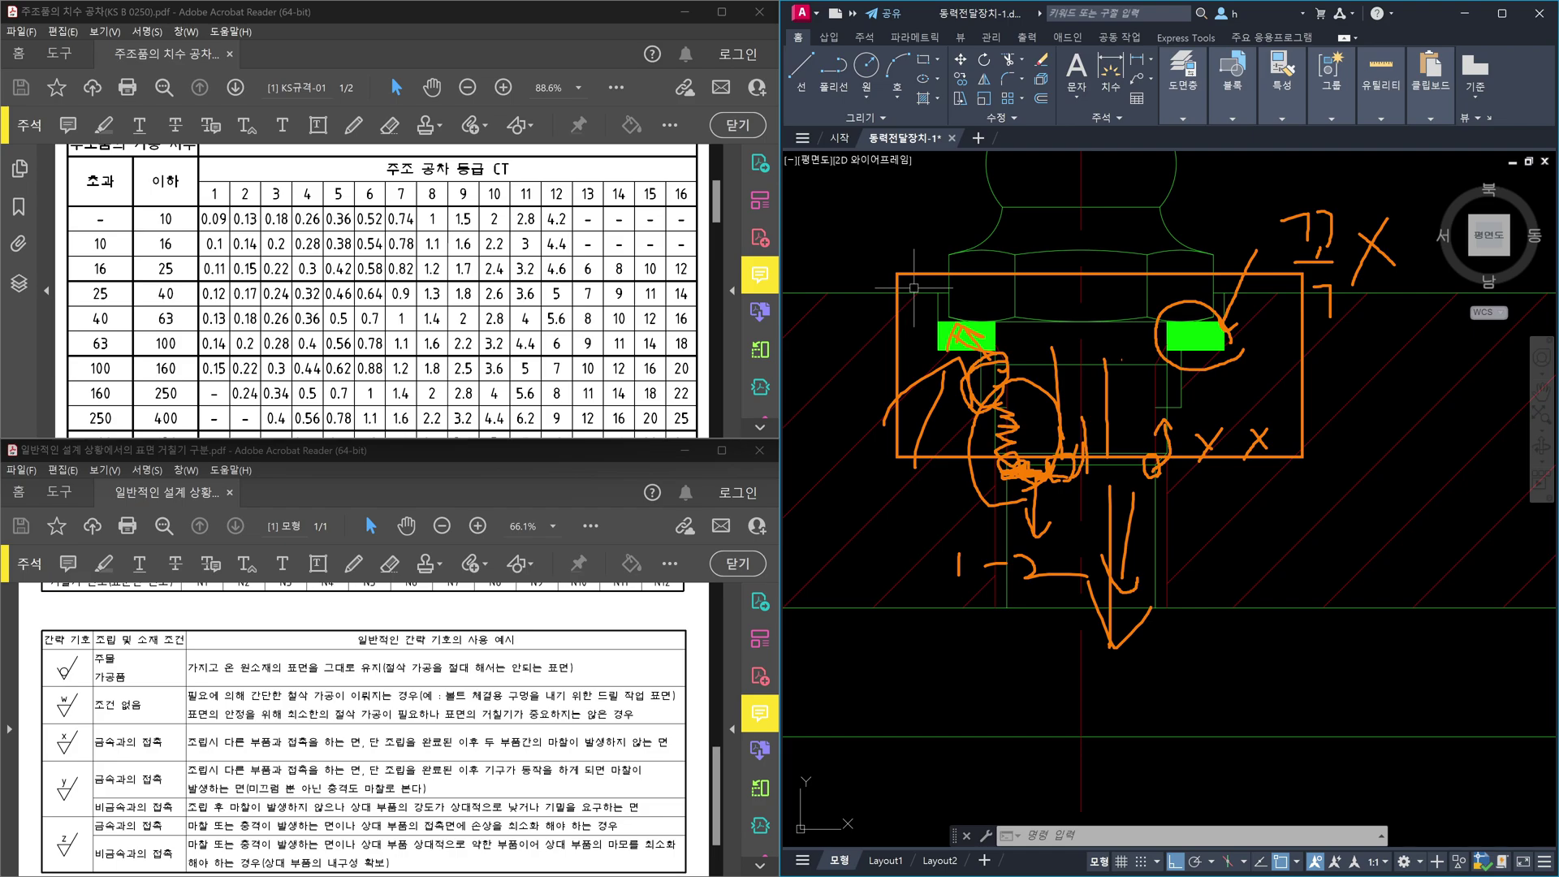
key(Escape)
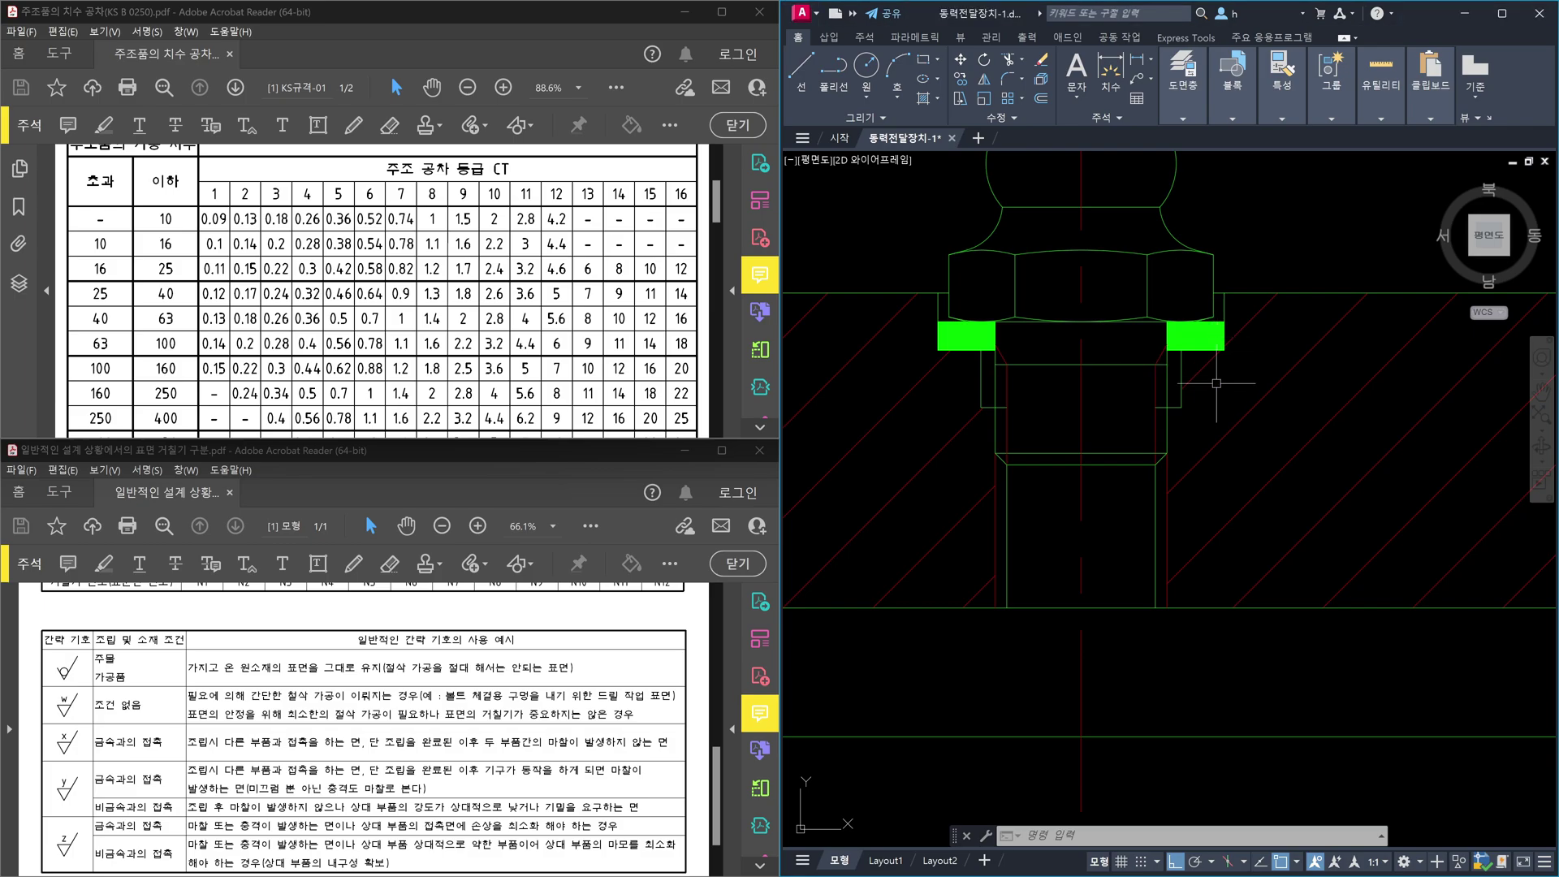
Step: Examine the seating surface under the gasket to decide between an X and a W roughness symbol for the counterbore
mouse_move(1248, 364)
mouse_down()
mouse_move(1184, 378)
mouse_move(1243, 359)
mouse_up()
mouse_move(1021, 353)
mouse_down()
mouse_move(980, 367)
mouse_move(988, 324)
mouse_up()
drag(1317, 420, 1251, 368)
drag(1251, 367, 1279, 375)
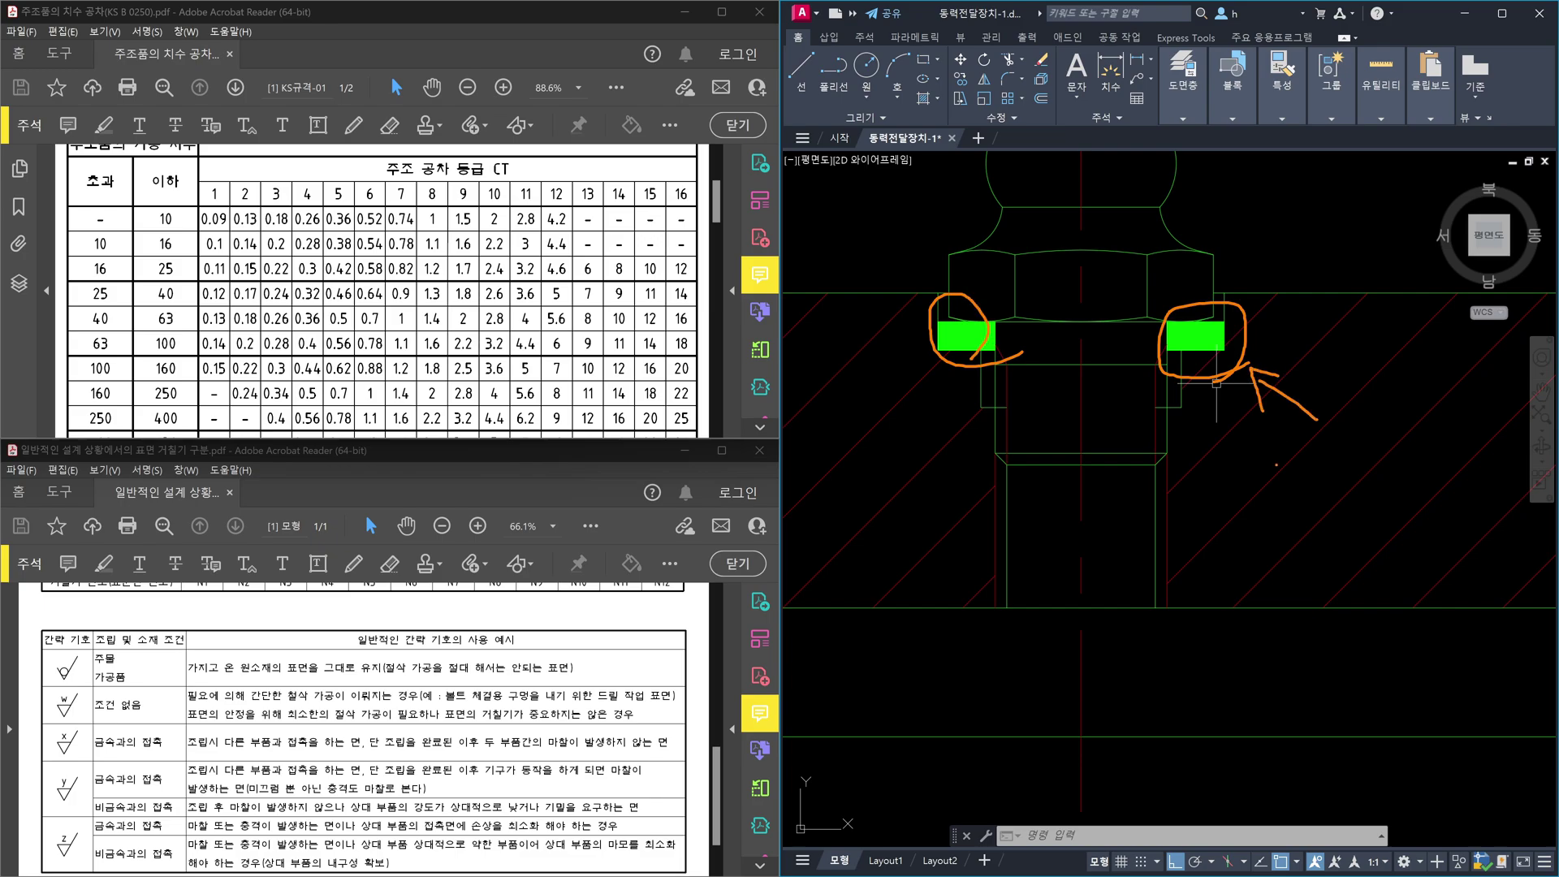
drag(1252, 489, 1296, 542)
drag(1319, 488, 1332, 499)
mouse_move(1306, 507)
mouse_down()
mouse_move(1335, 499)
mouse_move(1327, 525)
mouse_move(1351, 536)
mouse_up()
mouse_move(1347, 536)
mouse_down()
mouse_move(1348, 551)
mouse_move(1397, 558)
mouse_up()
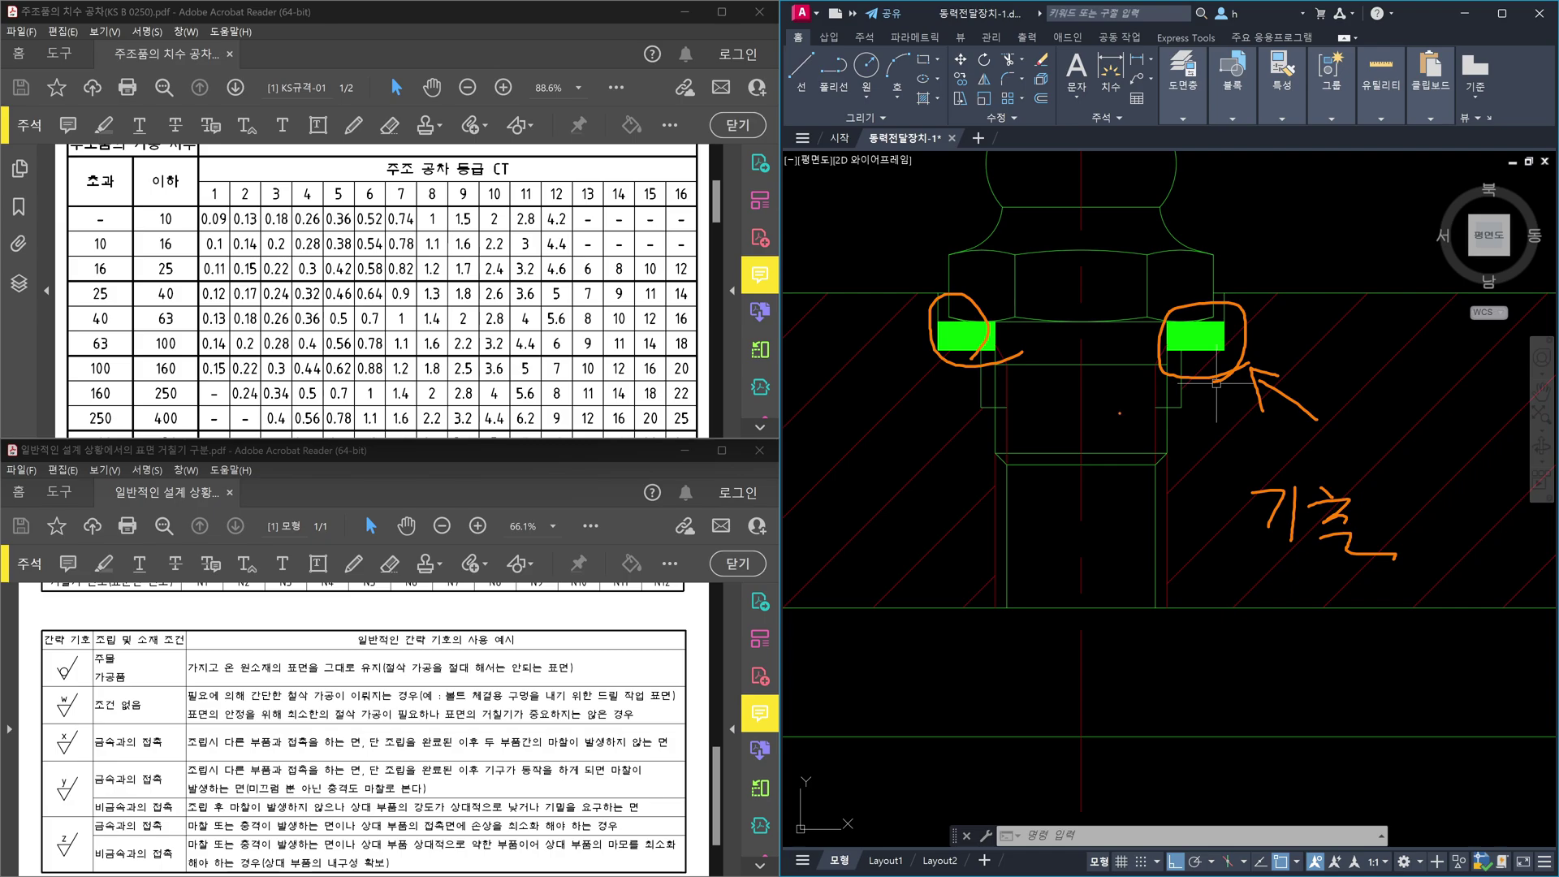
drag(1315, 421, 1263, 391)
mouse_move(1230, 364)
mouse_down()
mouse_move(1146, 404)
mouse_move(1235, 302)
mouse_move(1218, 379)
mouse_up()
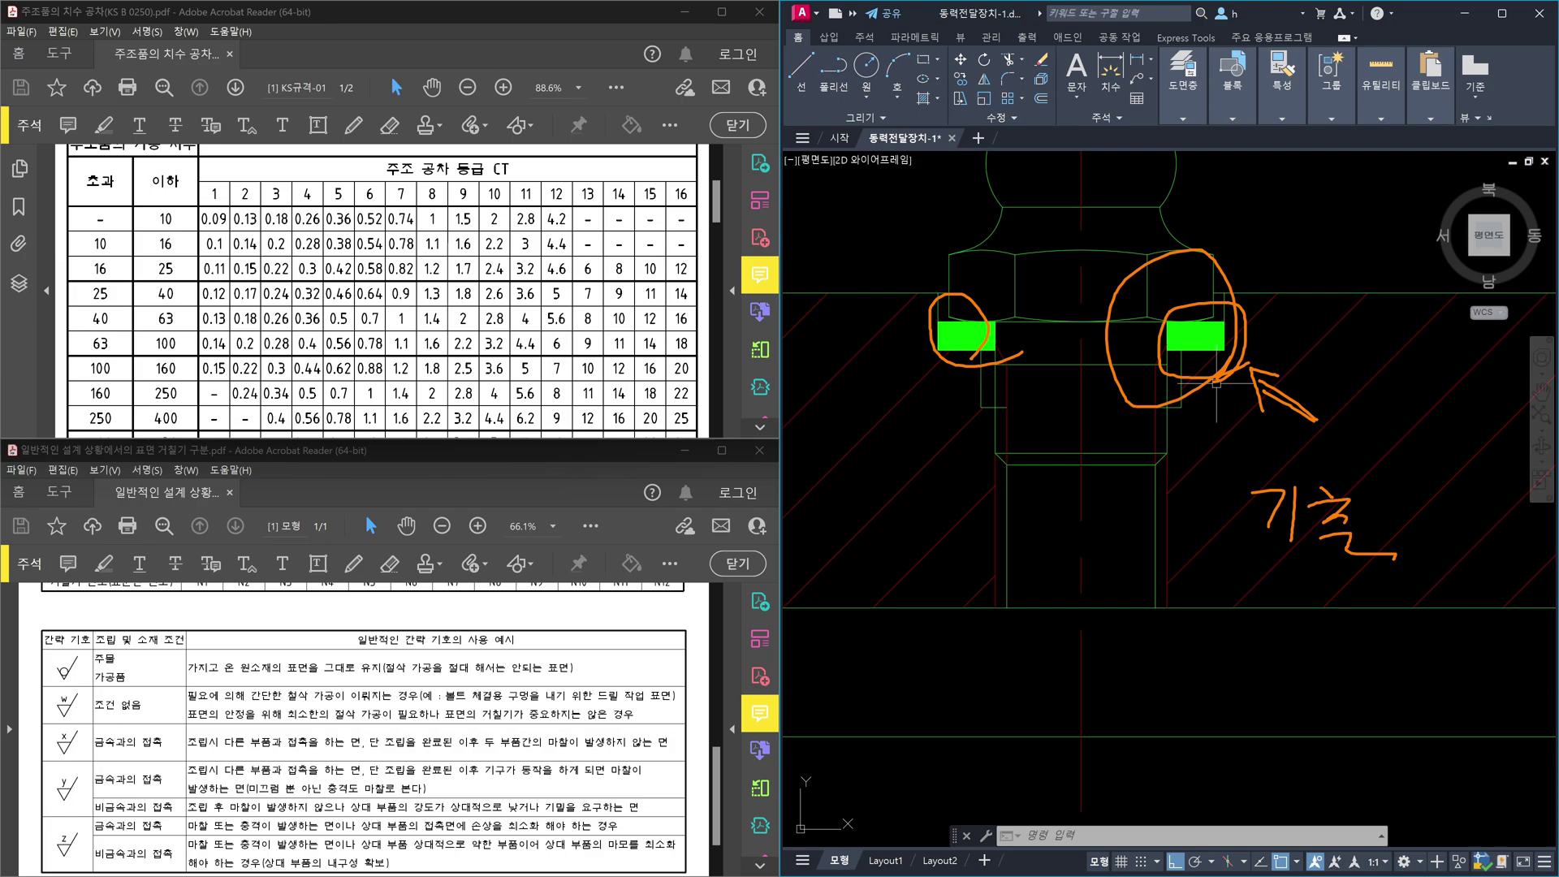
mouse_move(1344, 382)
mouse_down()
mouse_move(1375, 439)
mouse_move(1336, 431)
mouse_up()
mouse_move(1281, 349)
mouse_down()
mouse_move(1158, 280)
mouse_move(1230, 396)
mouse_up()
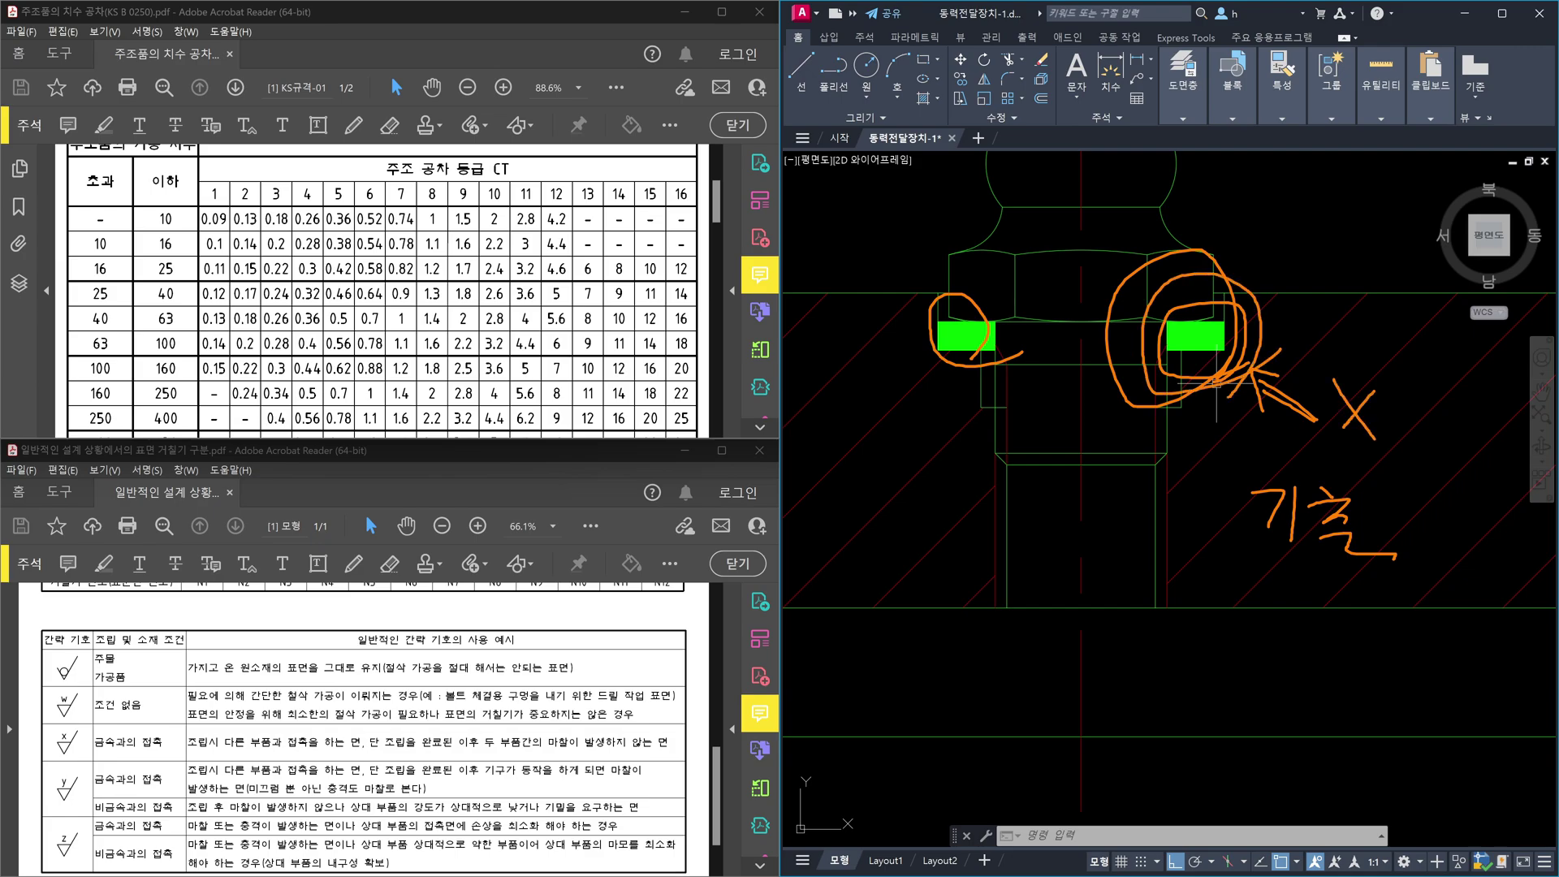
drag(1237, 219, 1295, 214)
mouse_move(1269, 370)
mouse_down()
mouse_move(1180, 360)
mouse_move(1170, 282)
mouse_up()
drag(1166, 353, 1176, 357)
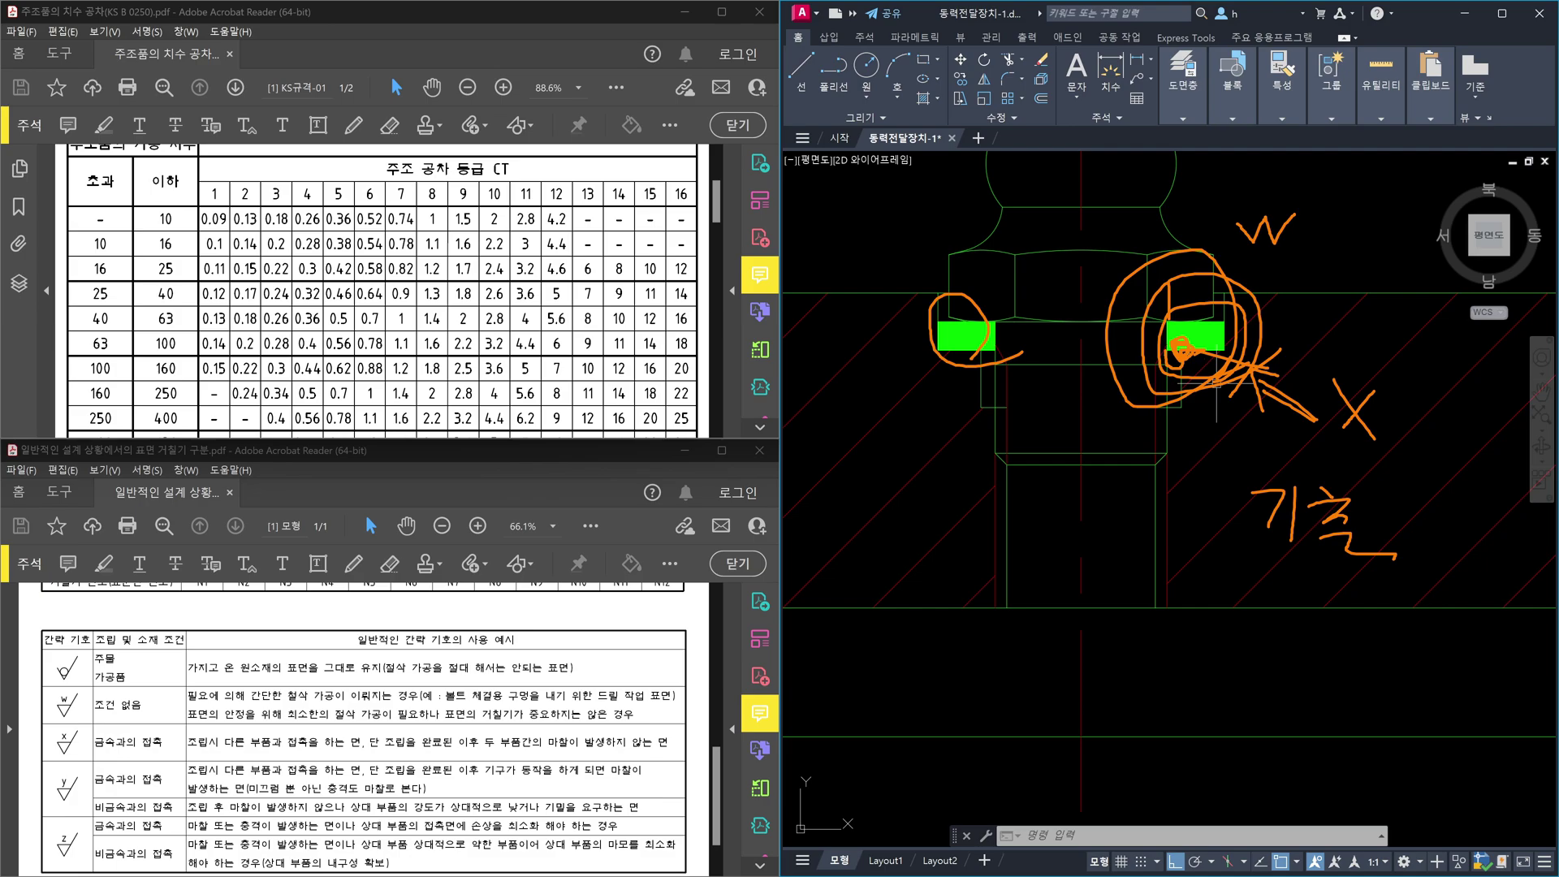
drag(1185, 357, 1201, 357)
key(Escape)
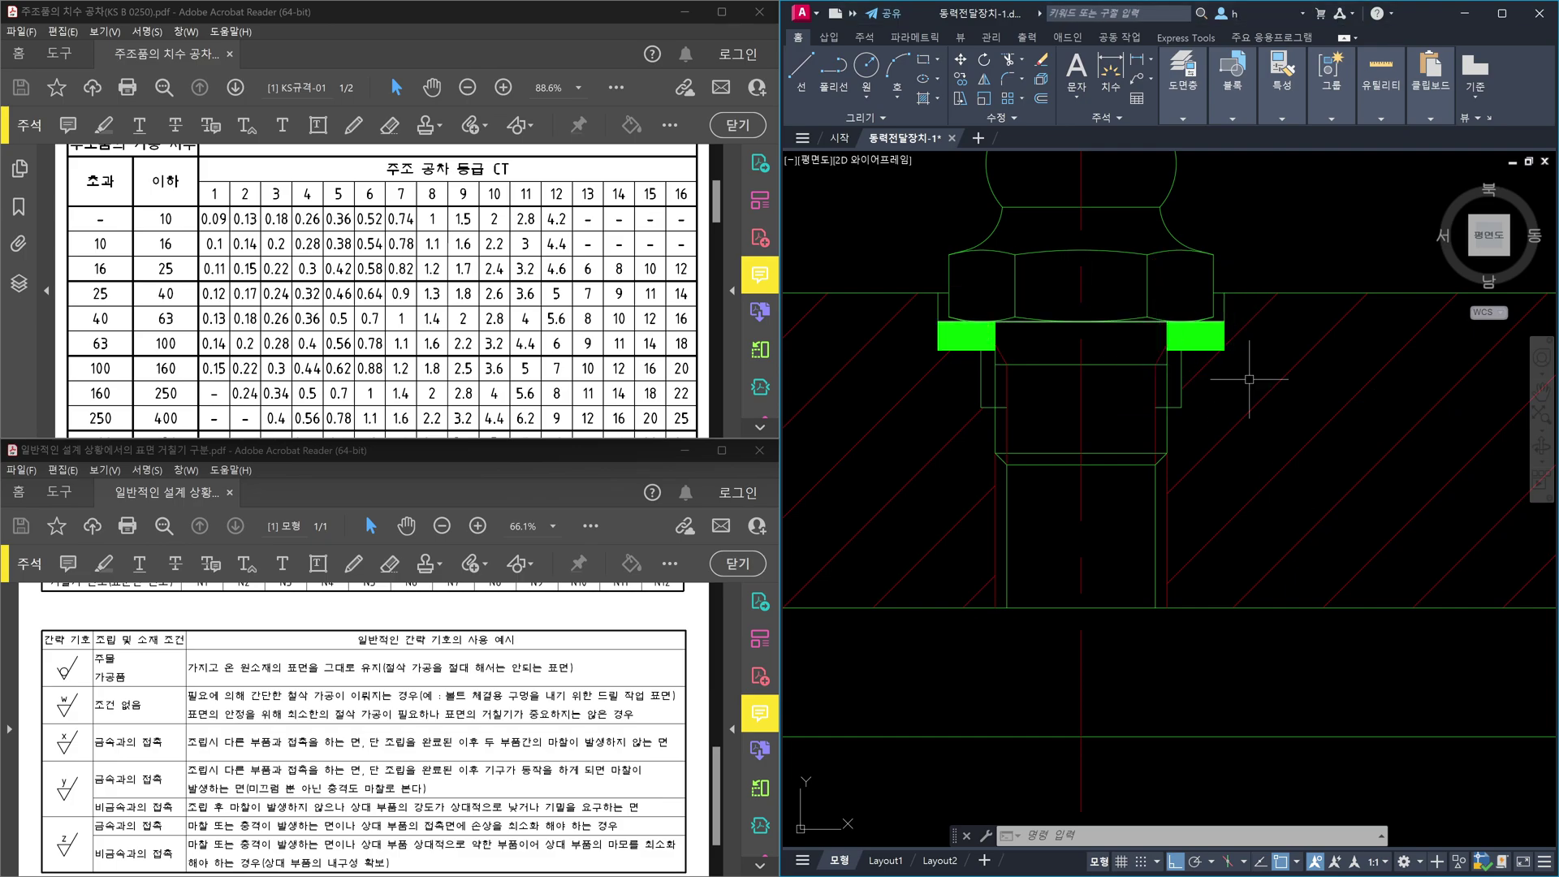
click(979, 350)
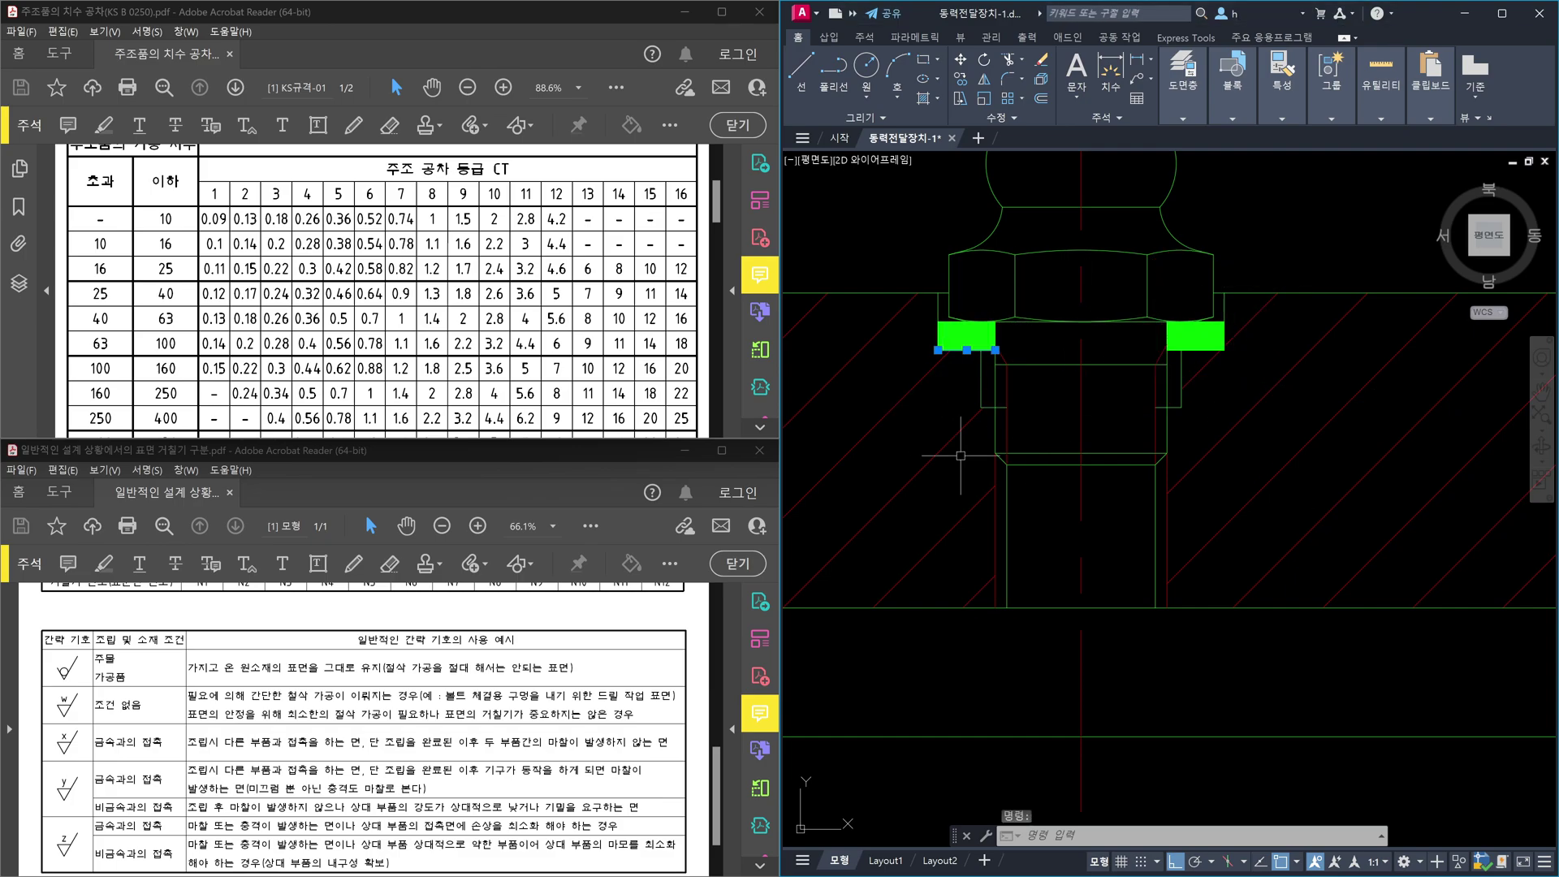
key(Escape)
Step: Move the Ø10 dimension text outside its extension lines, to the right of the hole
scroll(1271, 524, down, 10)
scroll(1224, 672, up, 10)
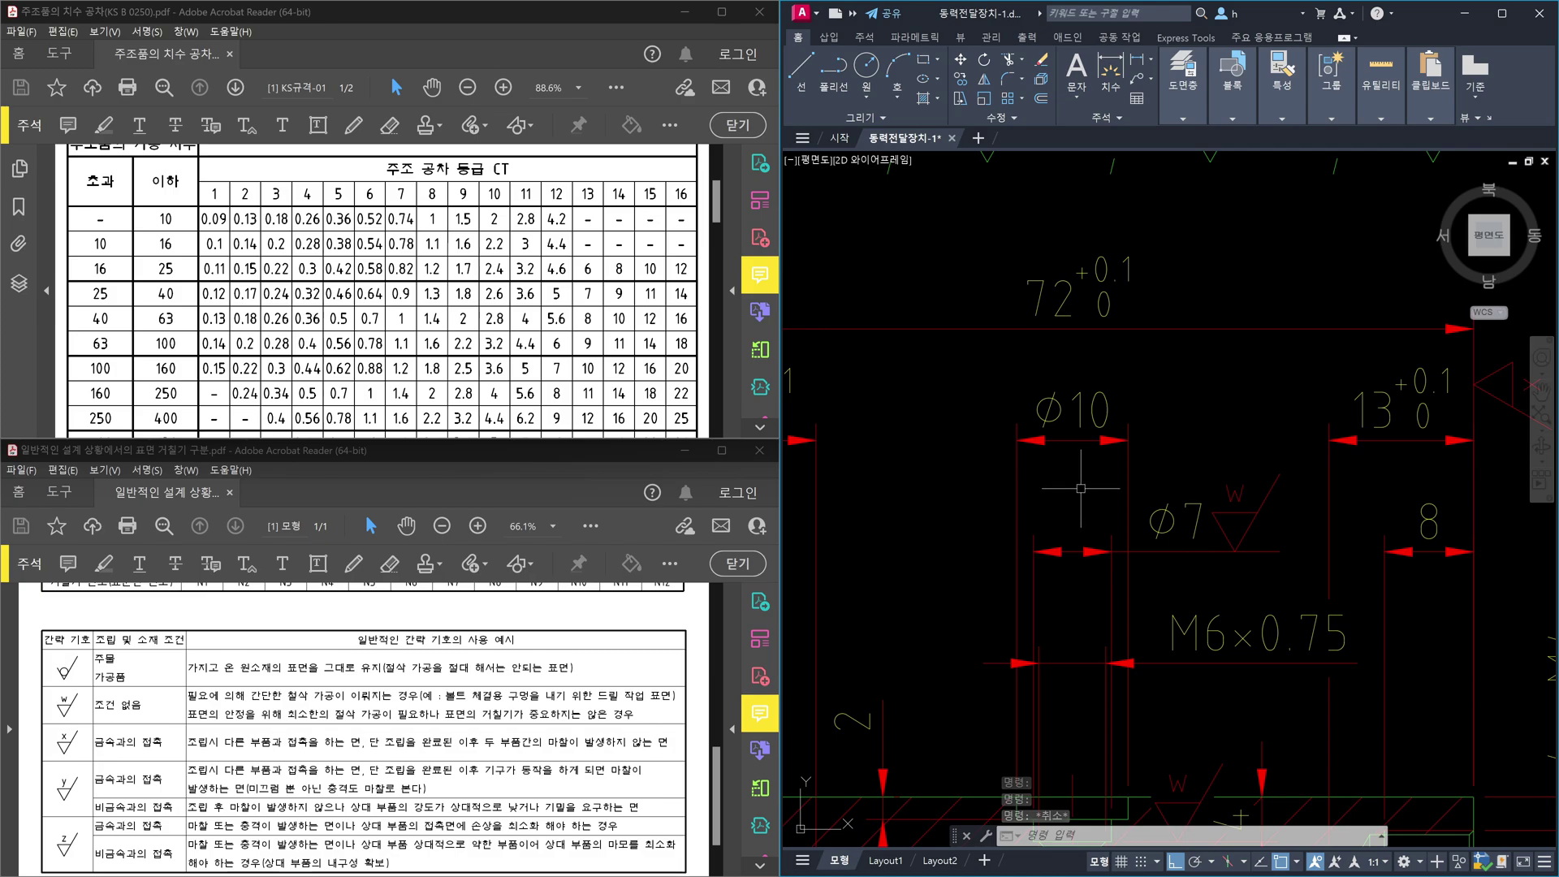
click(1103, 406)
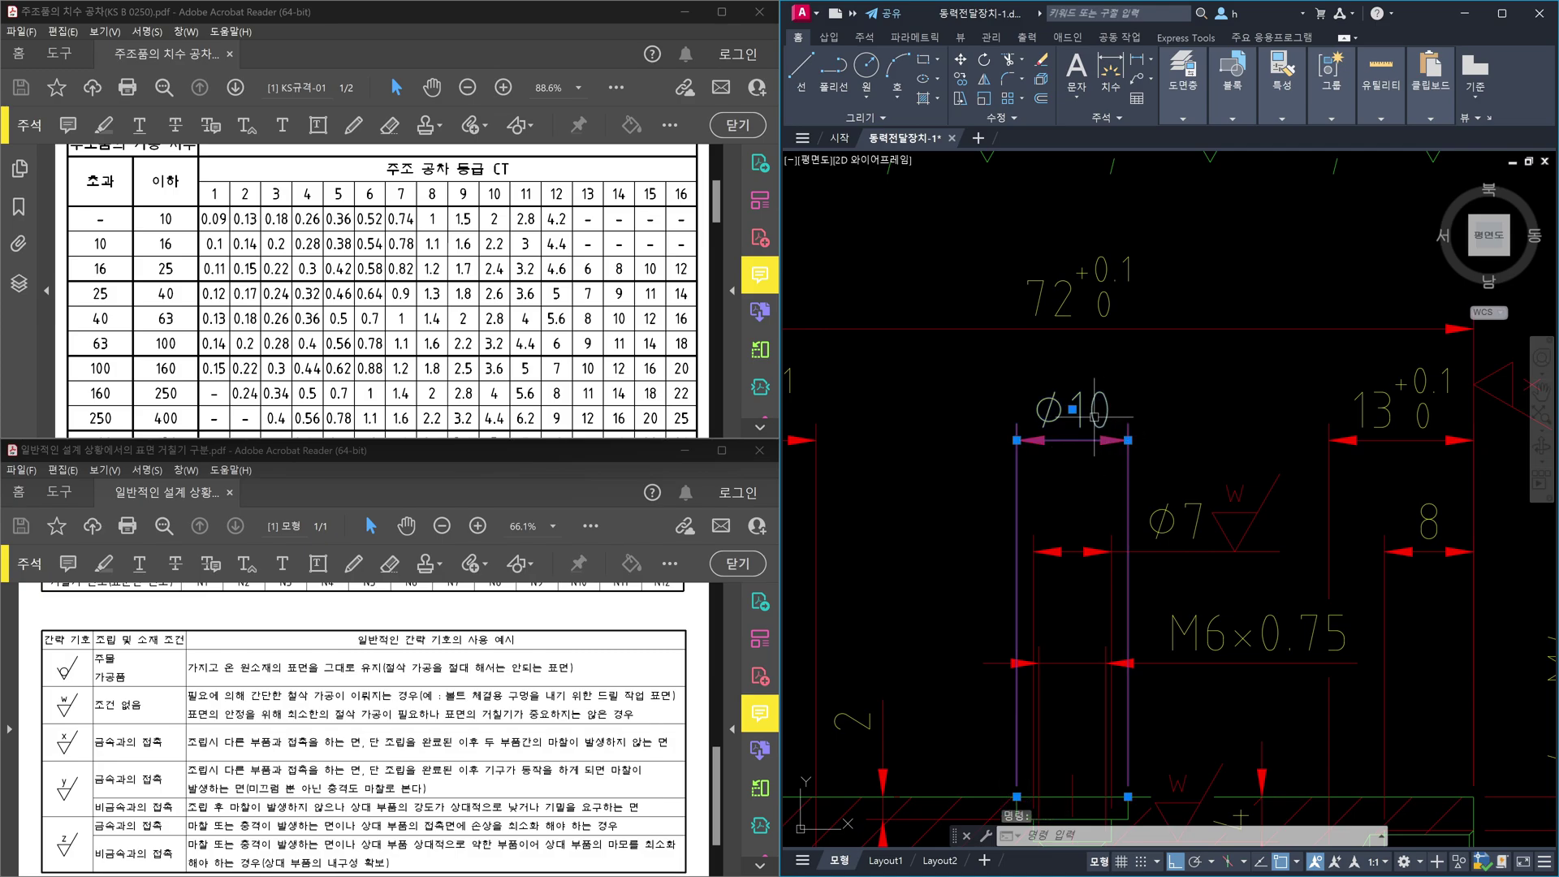
click(1073, 410)
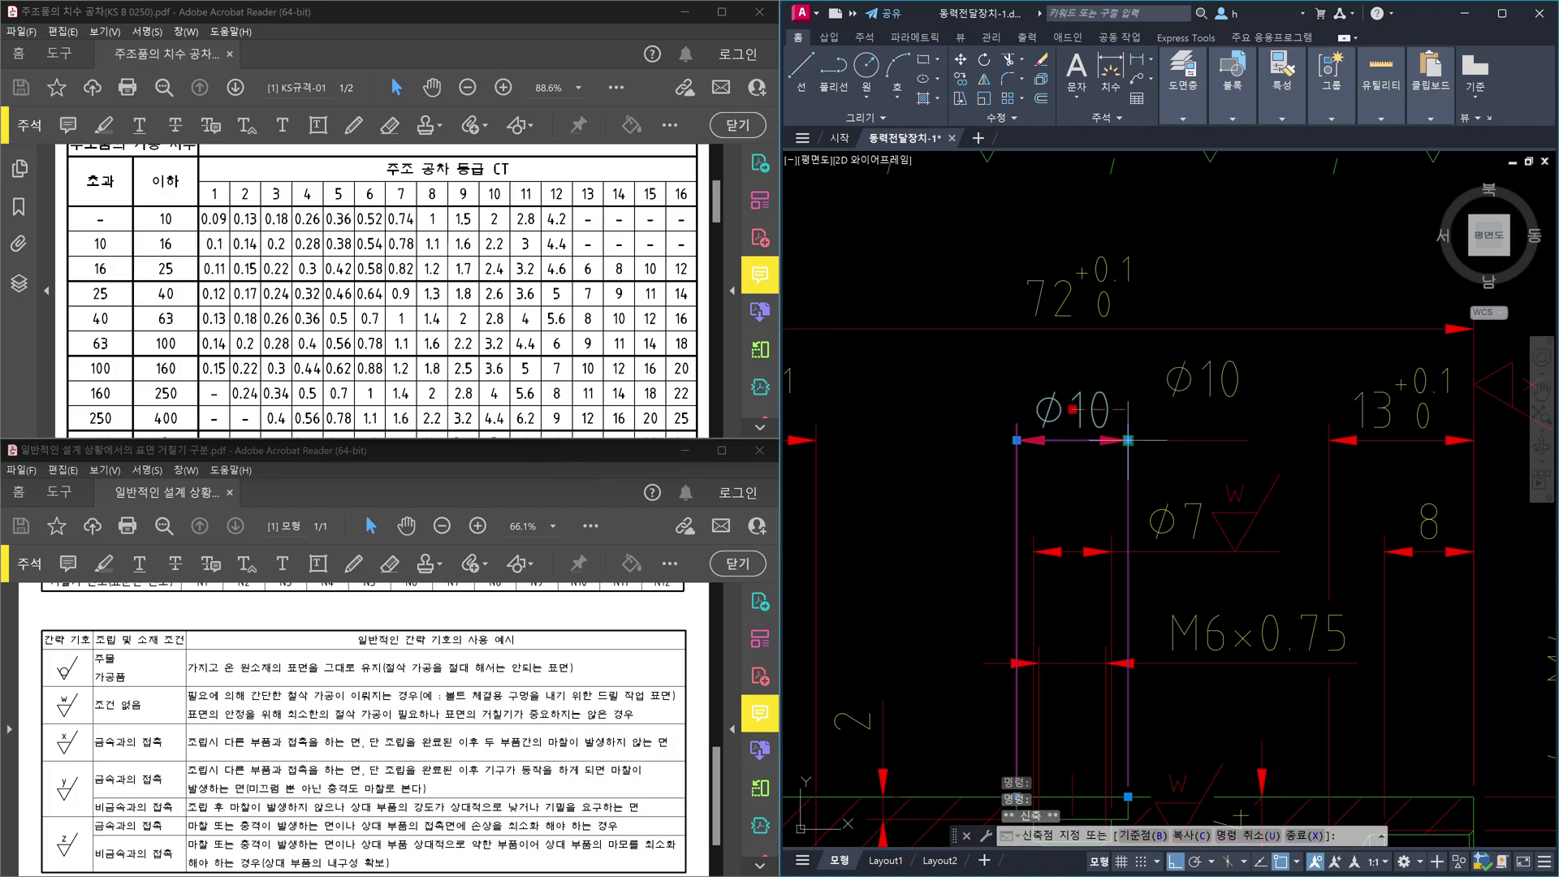
key(Escape)
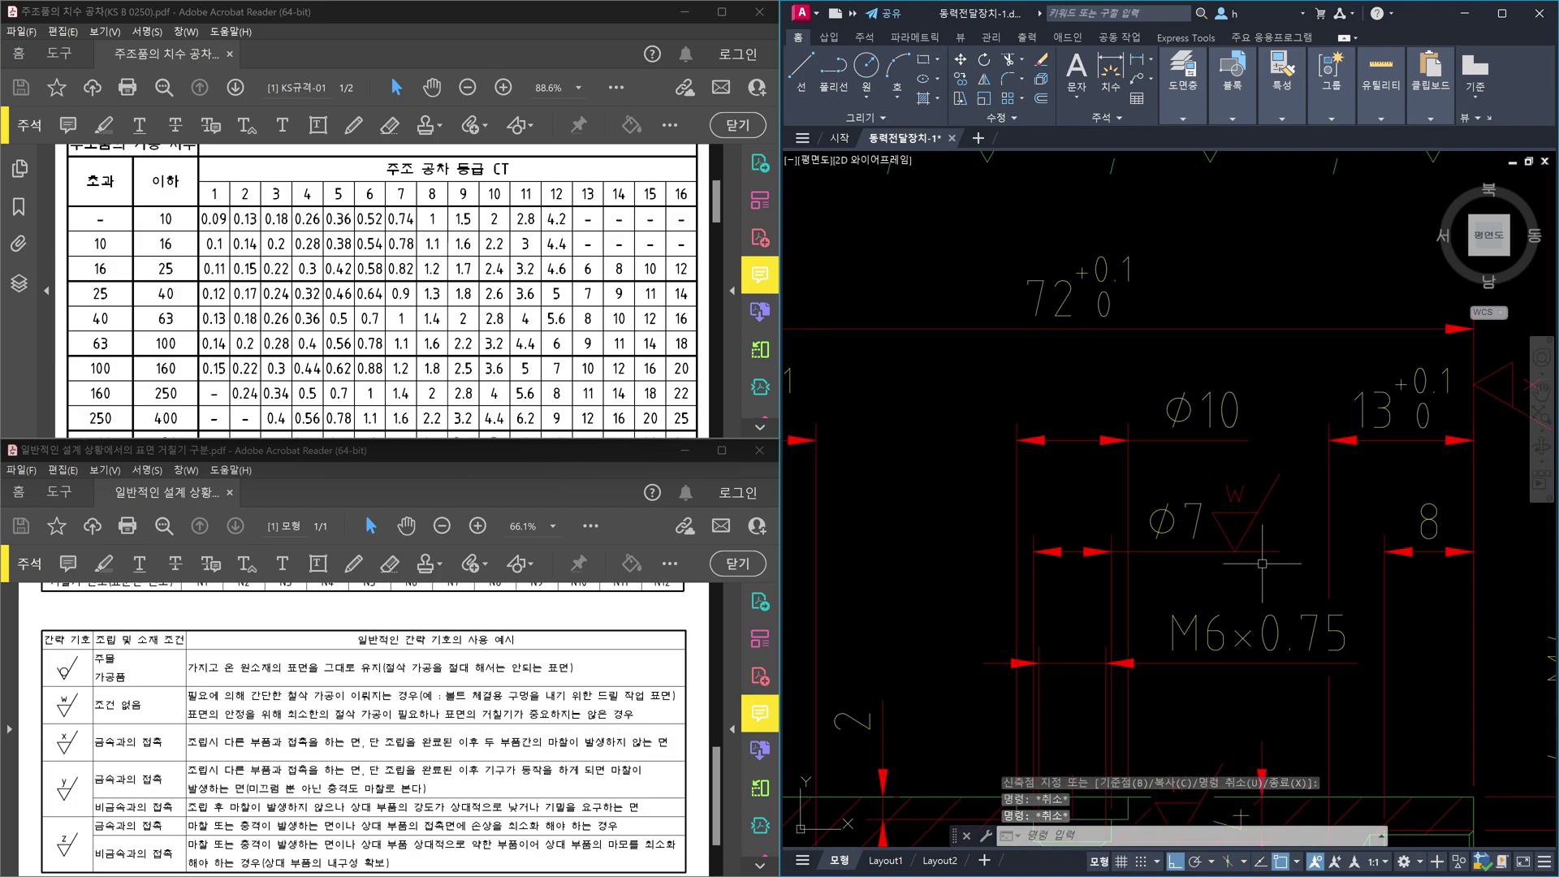
Step: Copy the W roughness symbol from the Ø7 dimension onto the Ø10 dimension line beside its text
text(co)
key(Return)
click(1302, 609)
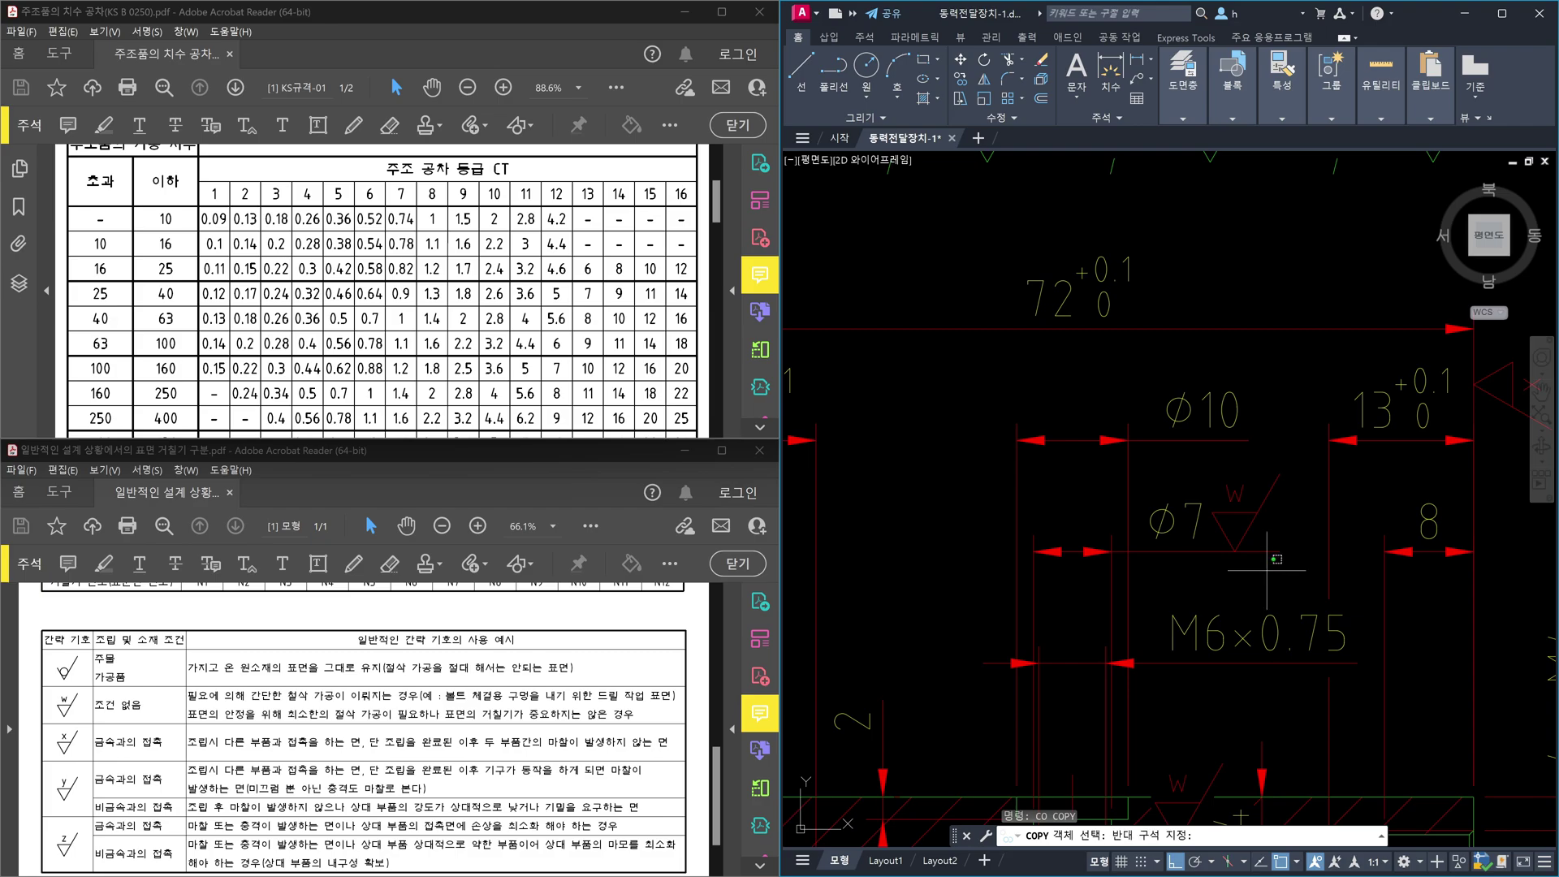
click(1182, 454)
key(Return)
click(1213, 551)
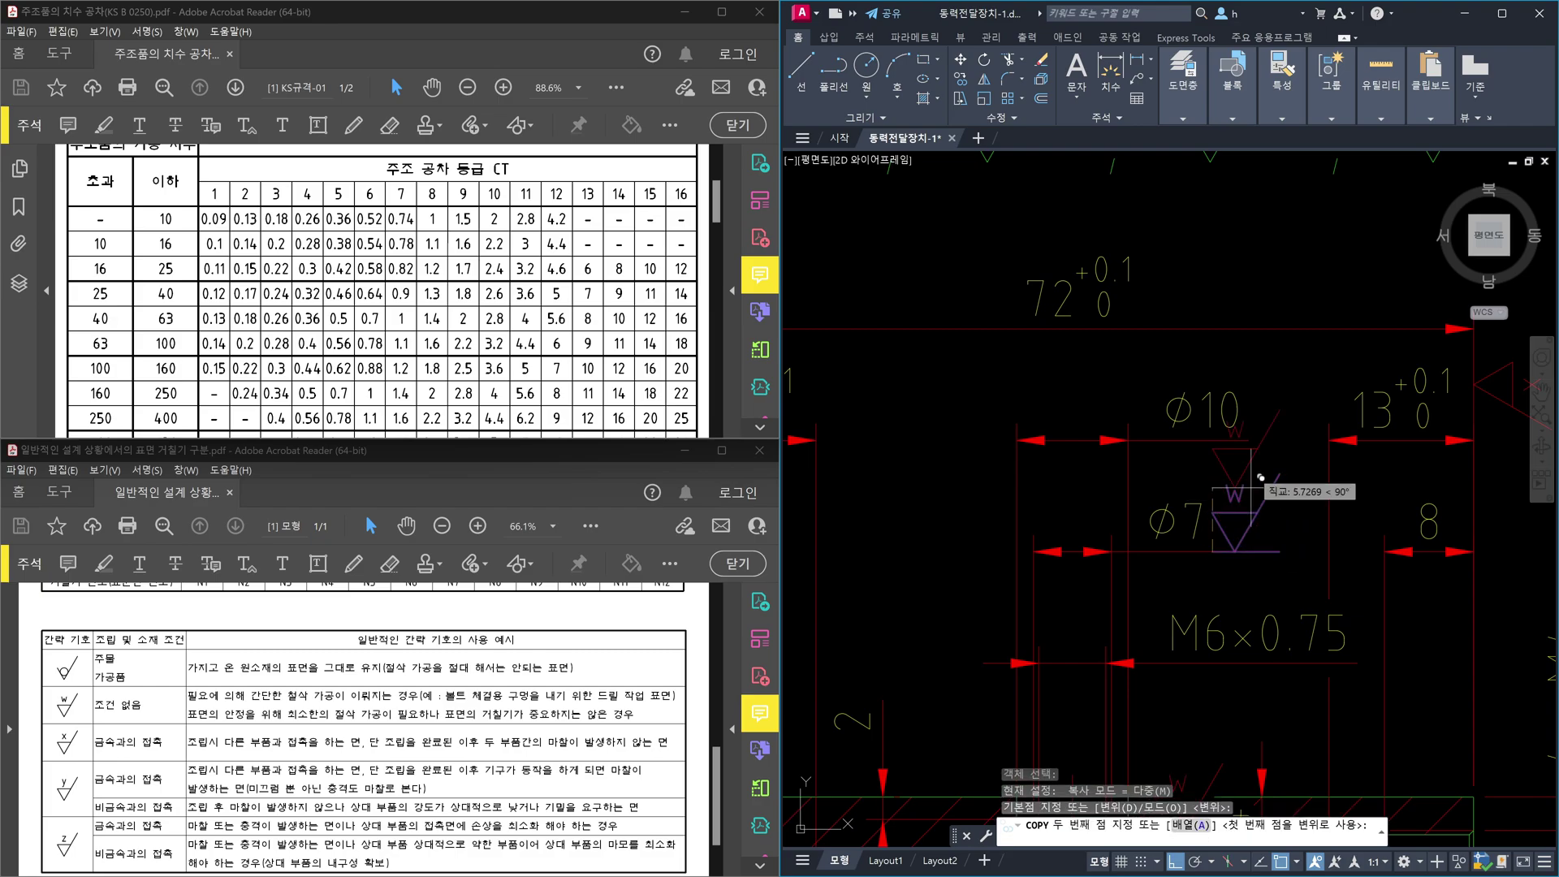
click(1249, 440)
key(Escape)
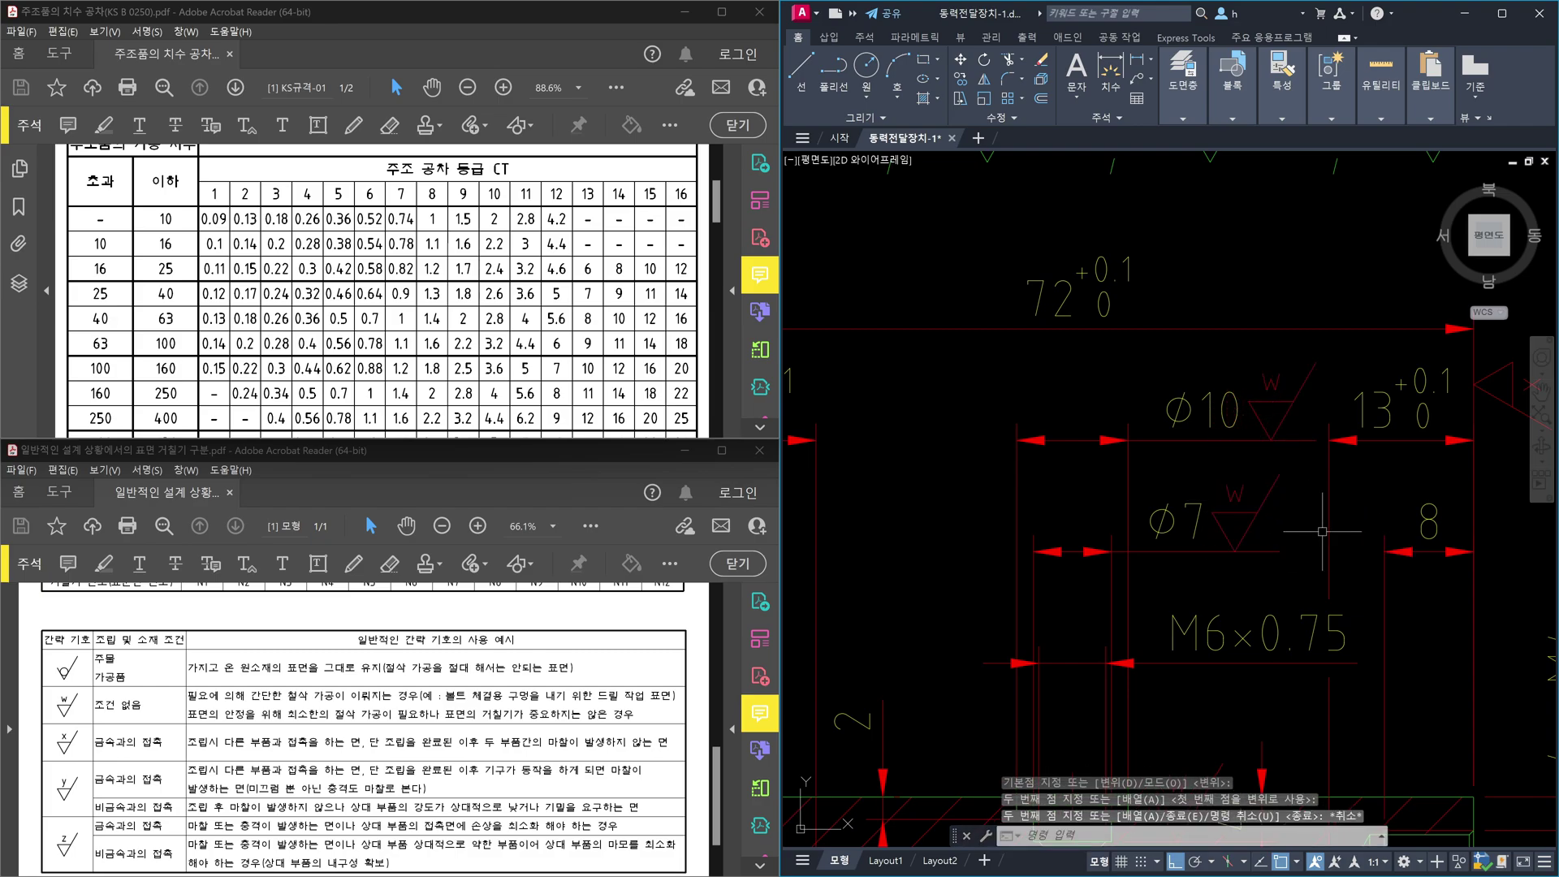
click(1292, 456)
click(1219, 370)
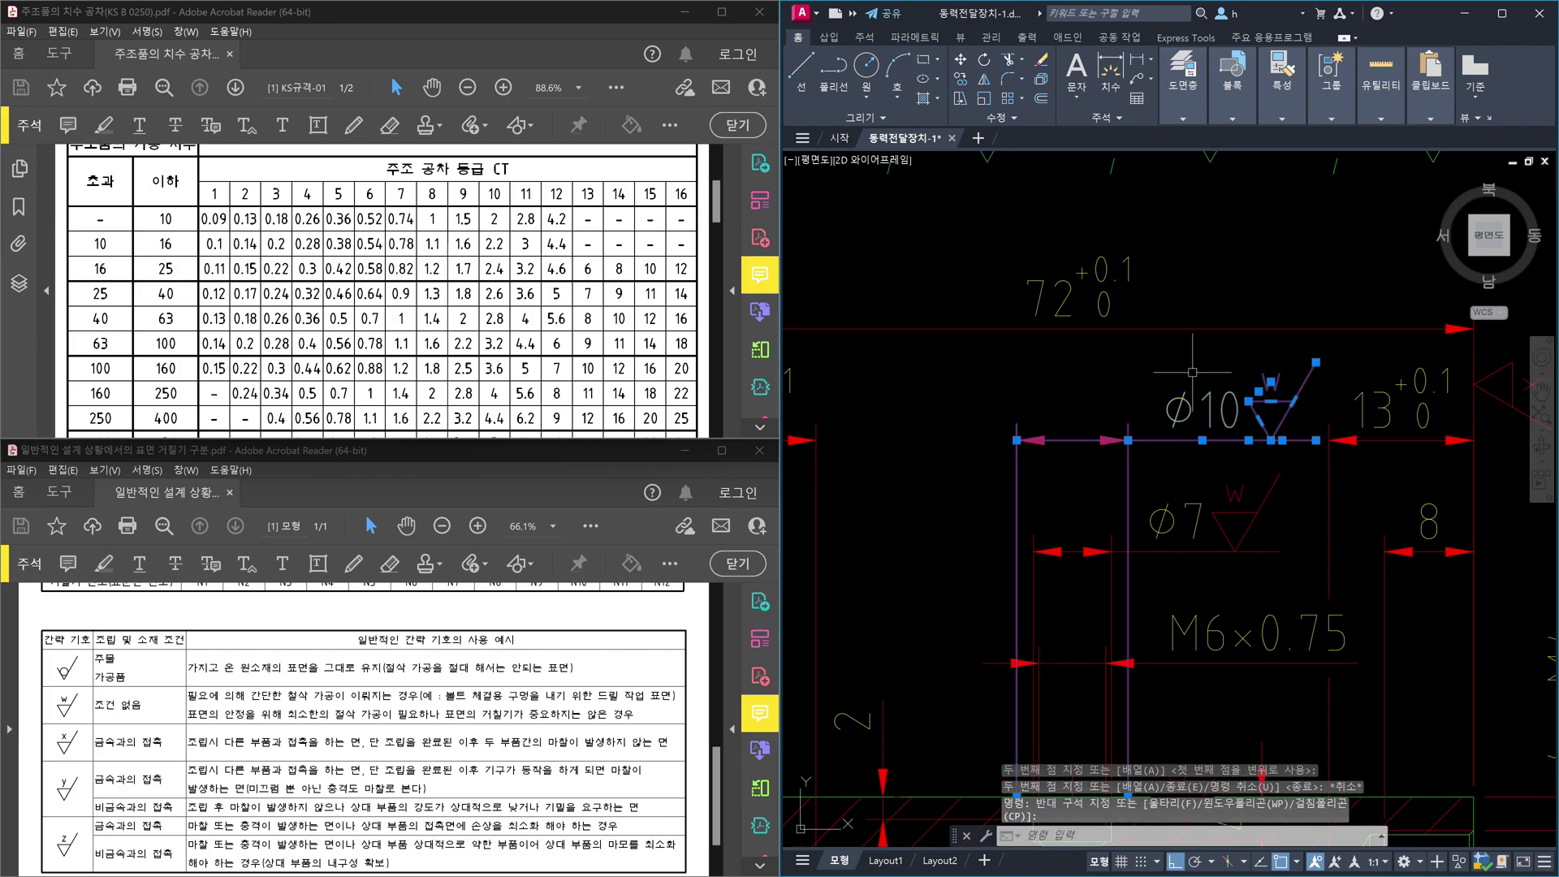
key(Escape)
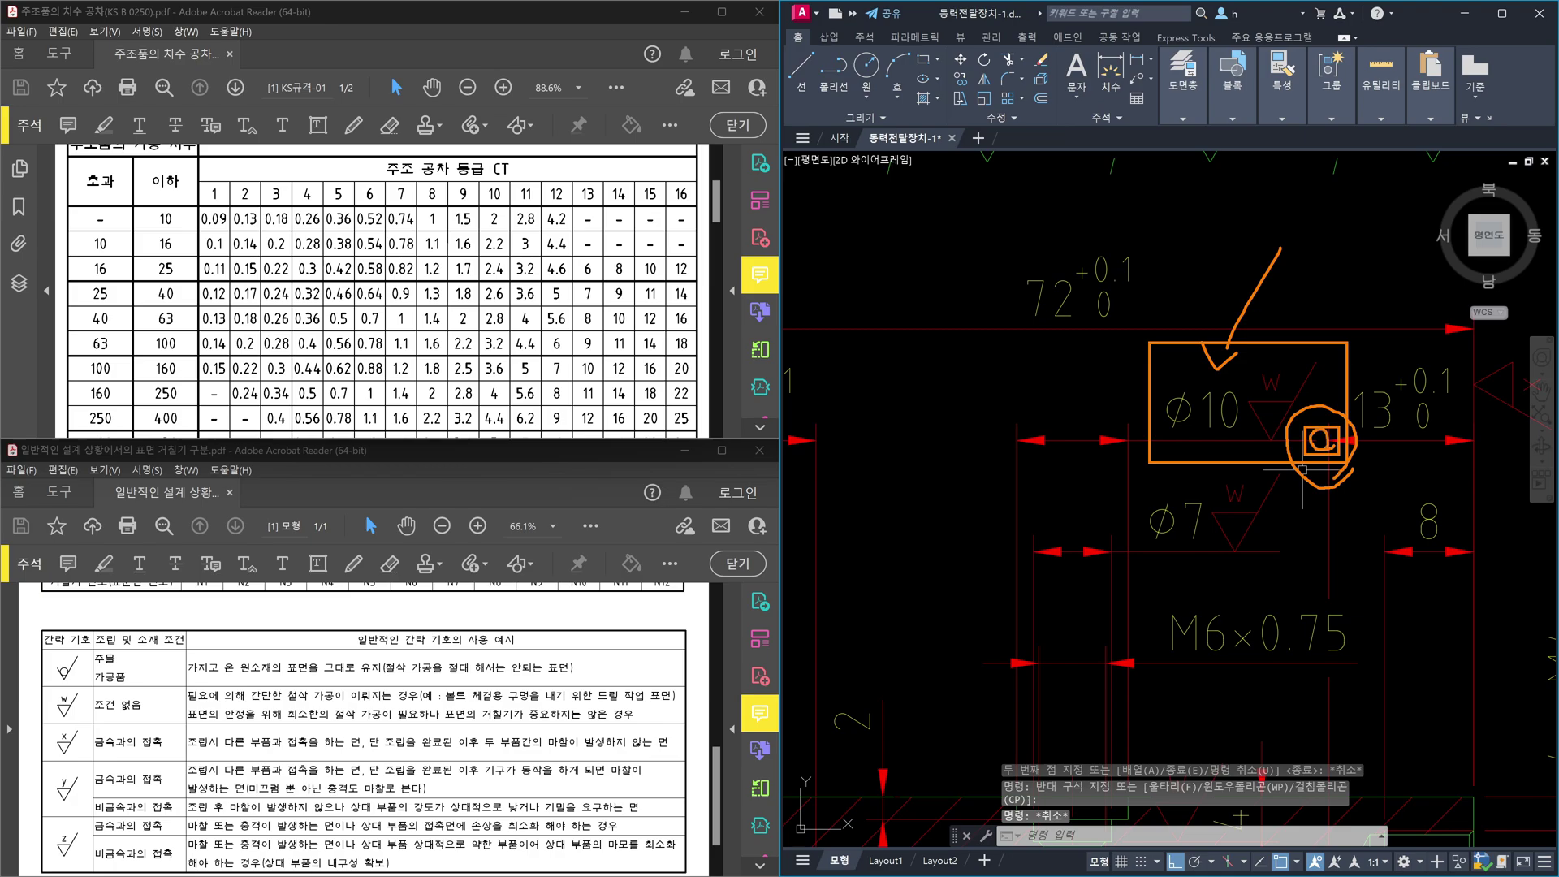
Step: Measure the height of the W roughness symbol at the Ø7 dimension with a trial linear dimension
scroll(1303, 469, down, 5)
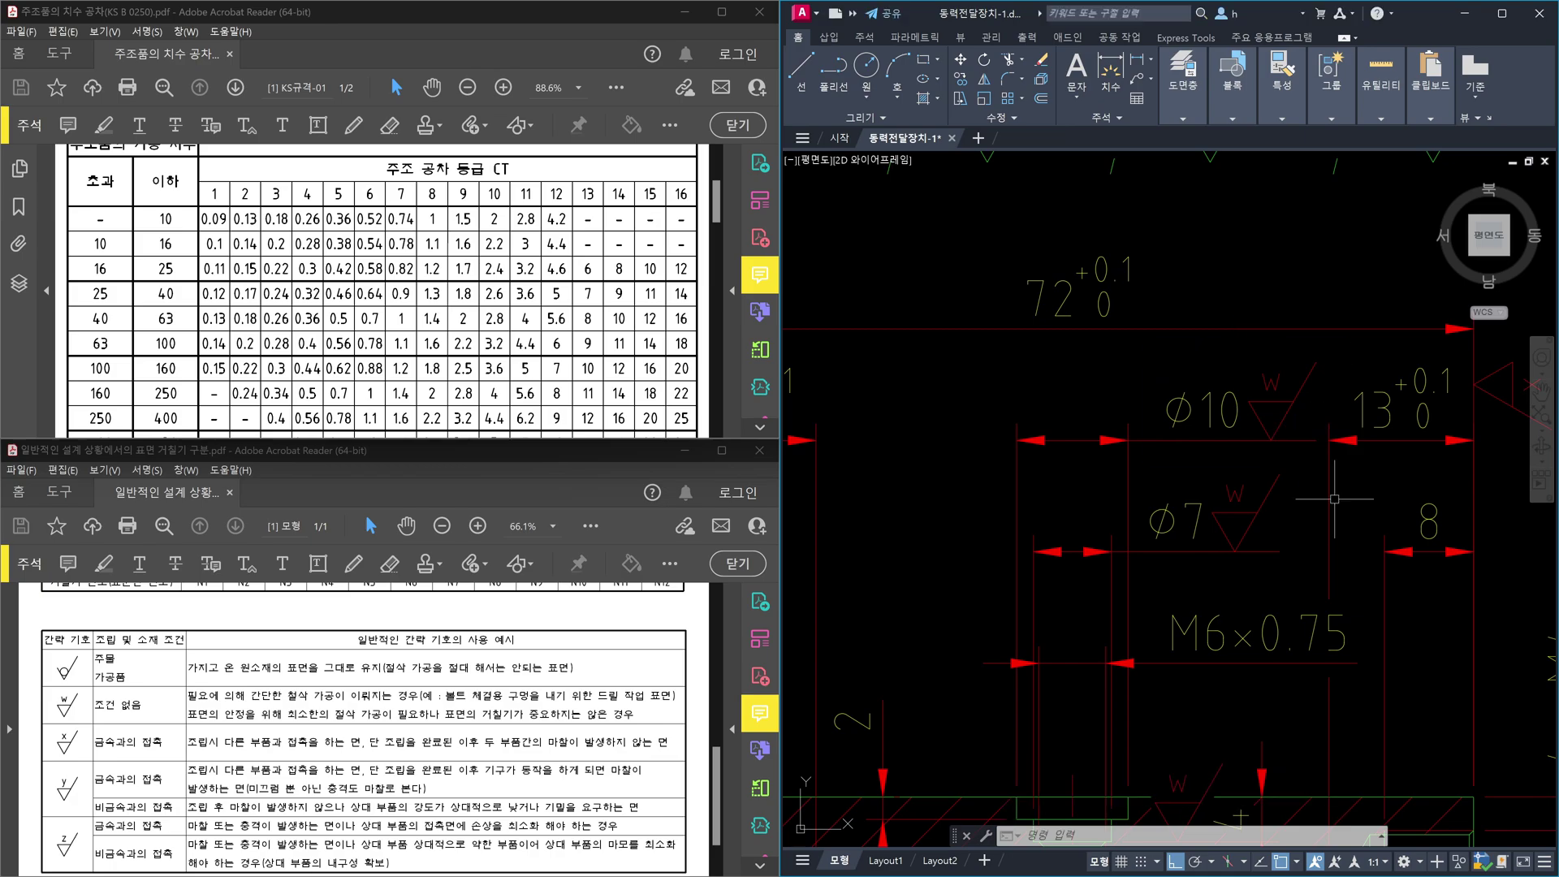
middle_drag(1380, 585, 1300, 428)
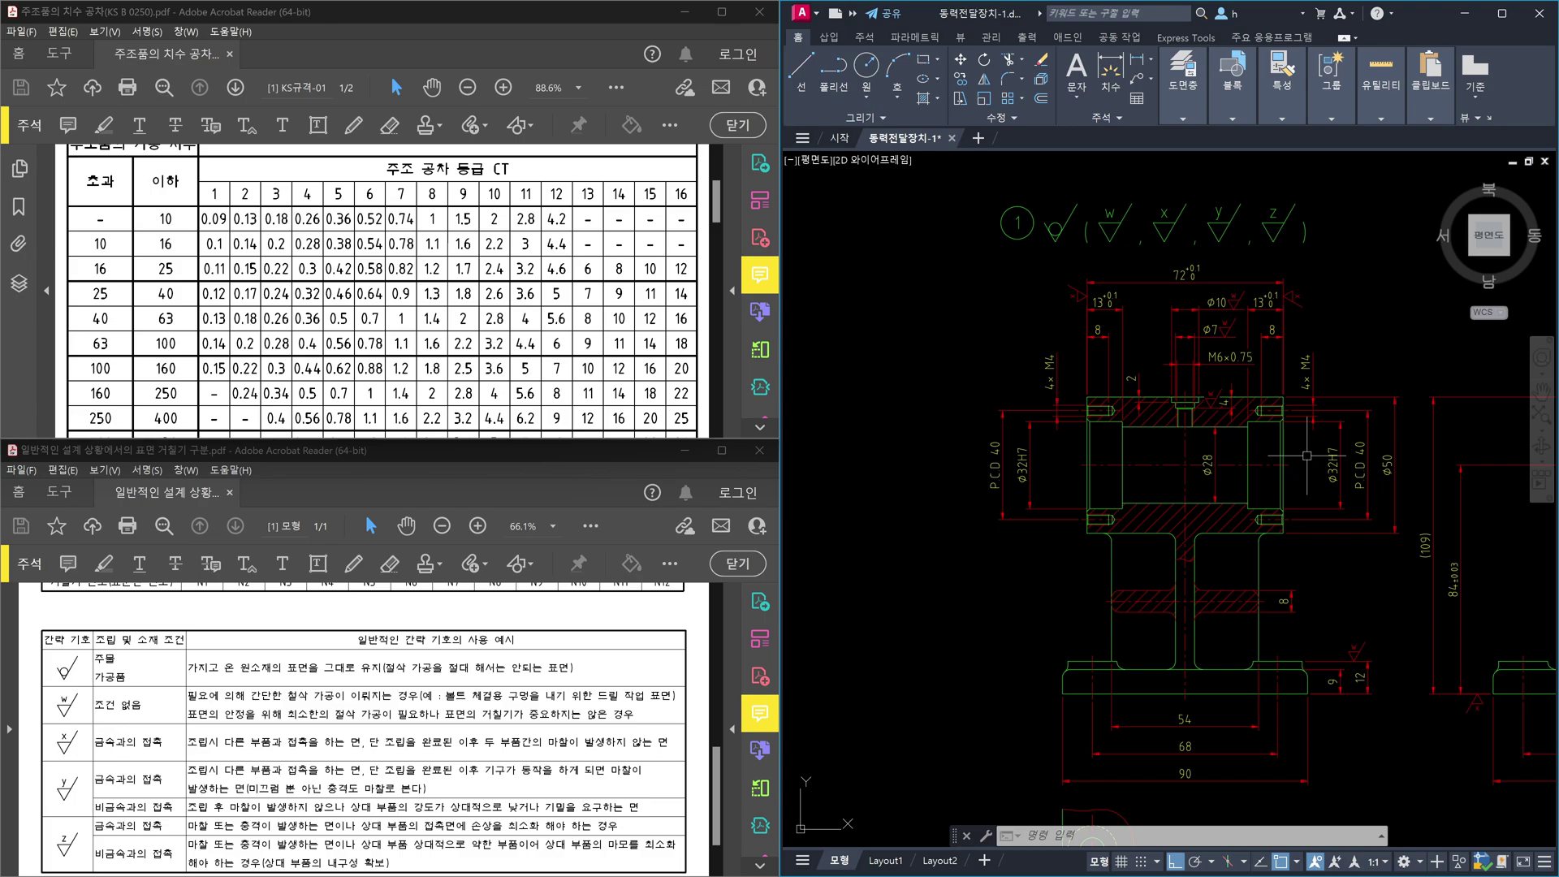
scroll(1250, 385, up, 5)
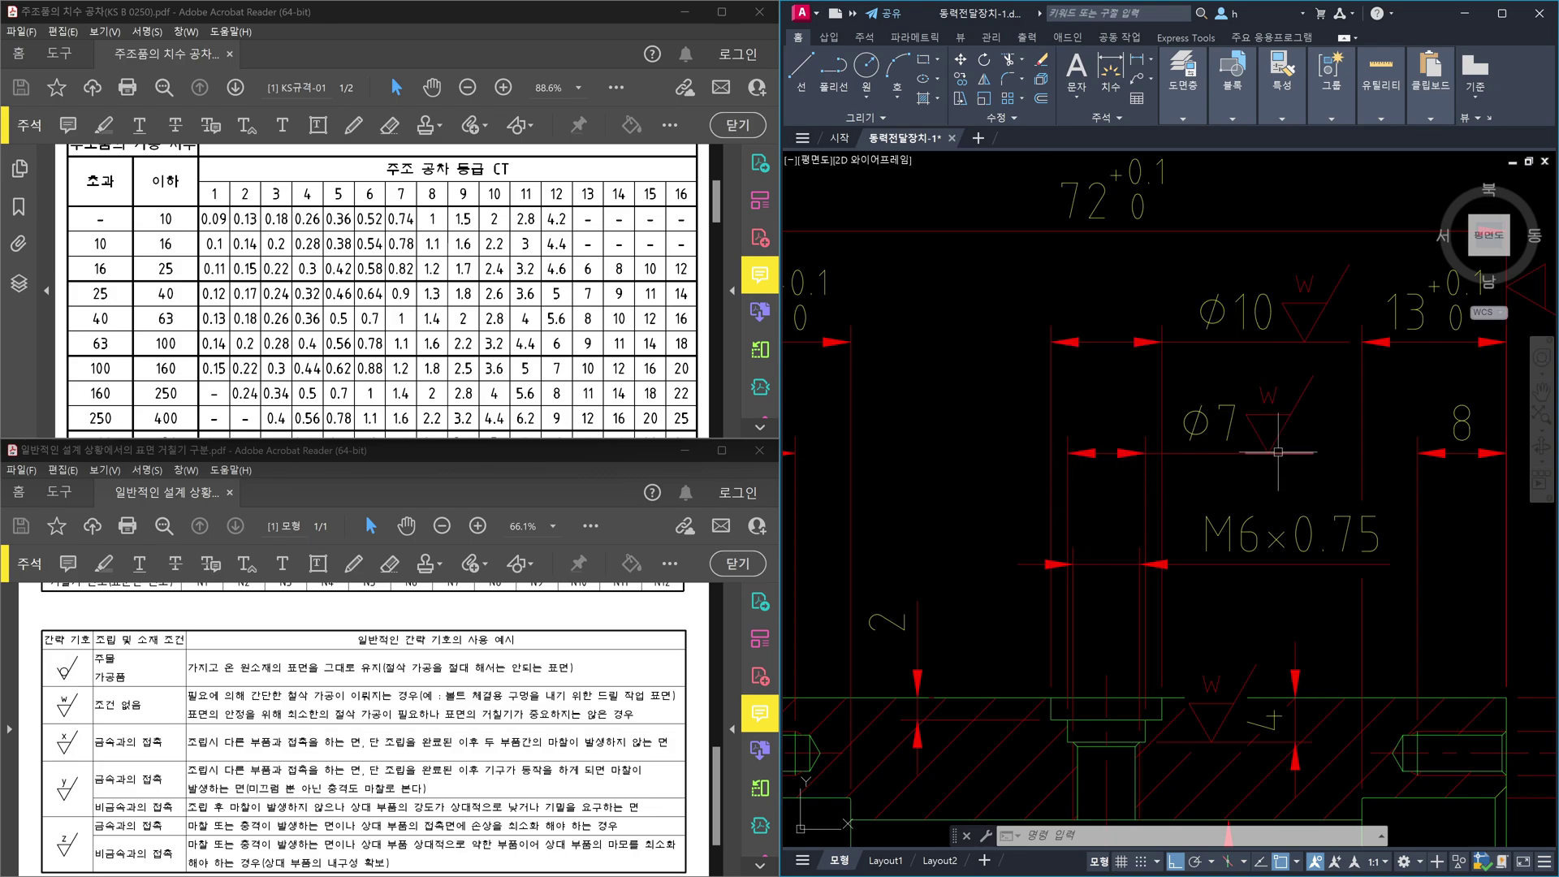
text(dli)
key(Return)
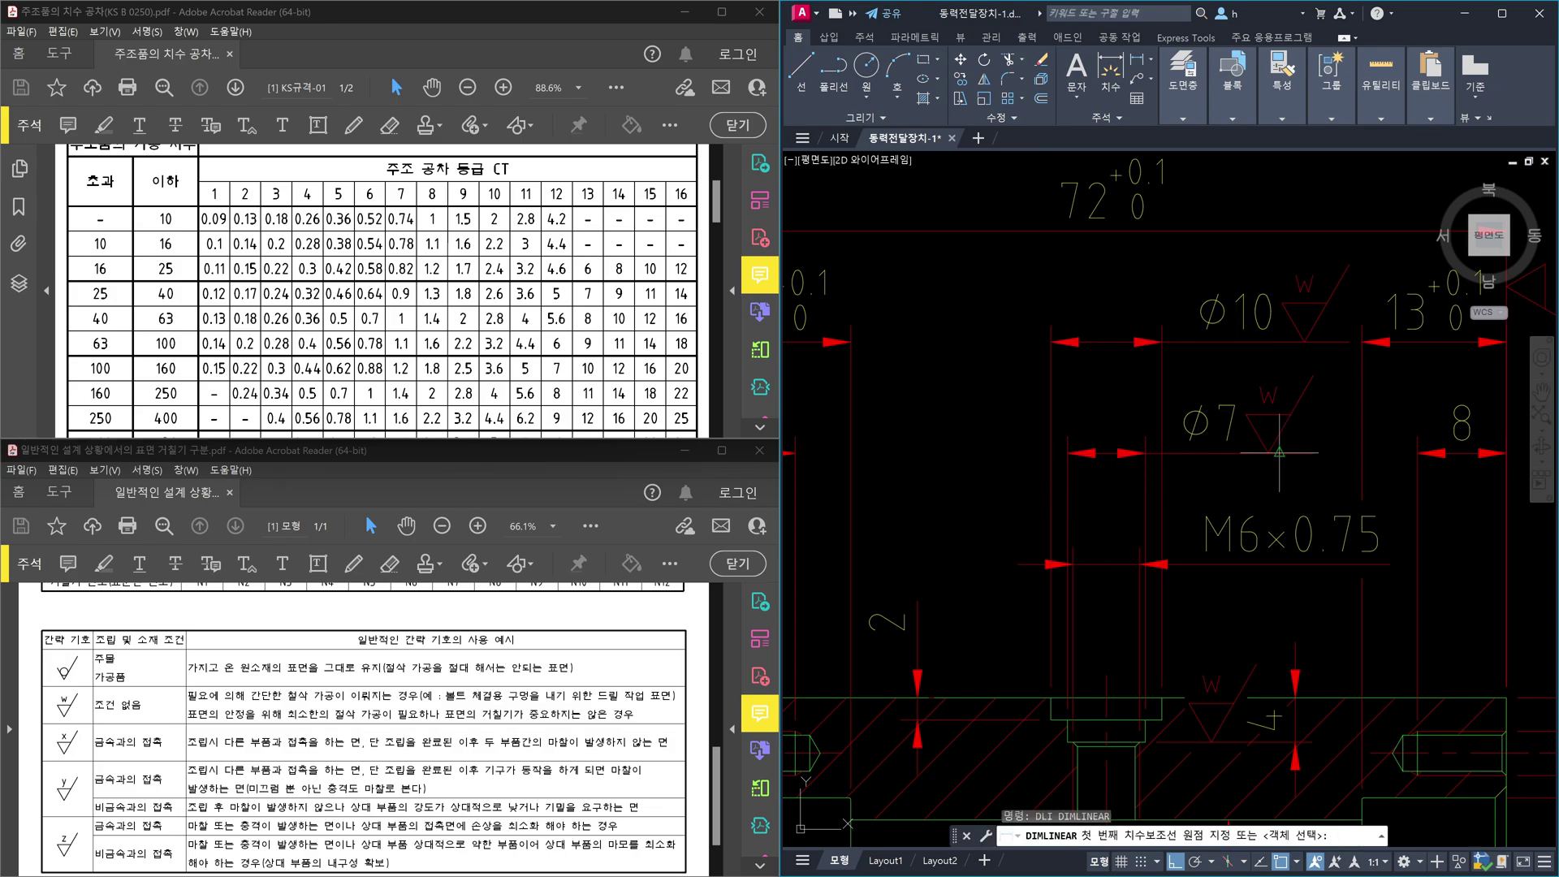
click(1269, 453)
click(1313, 375)
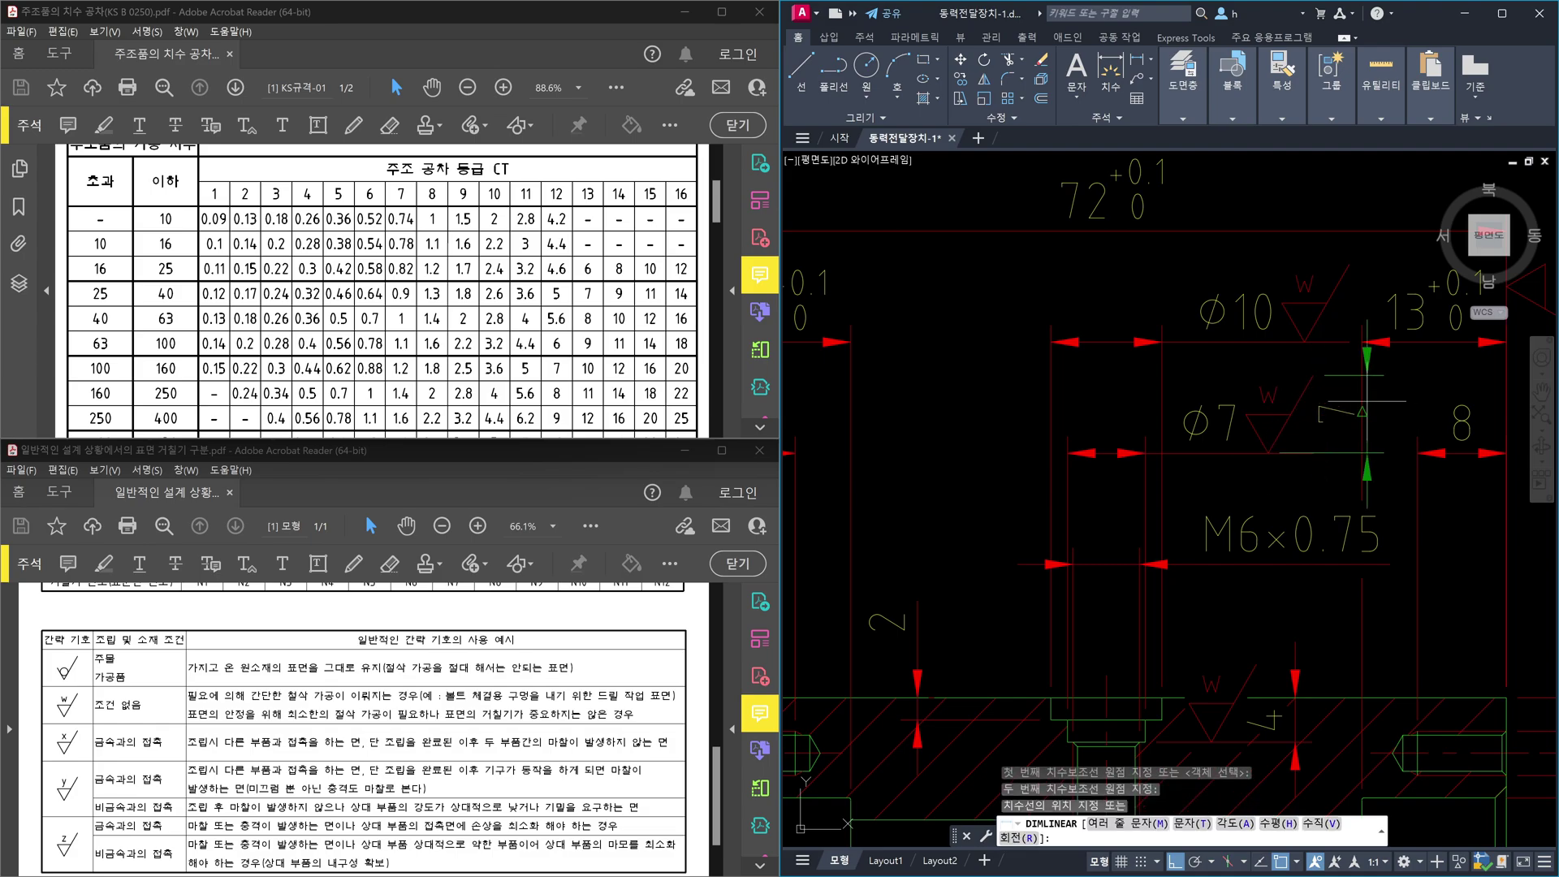
key(Escape)
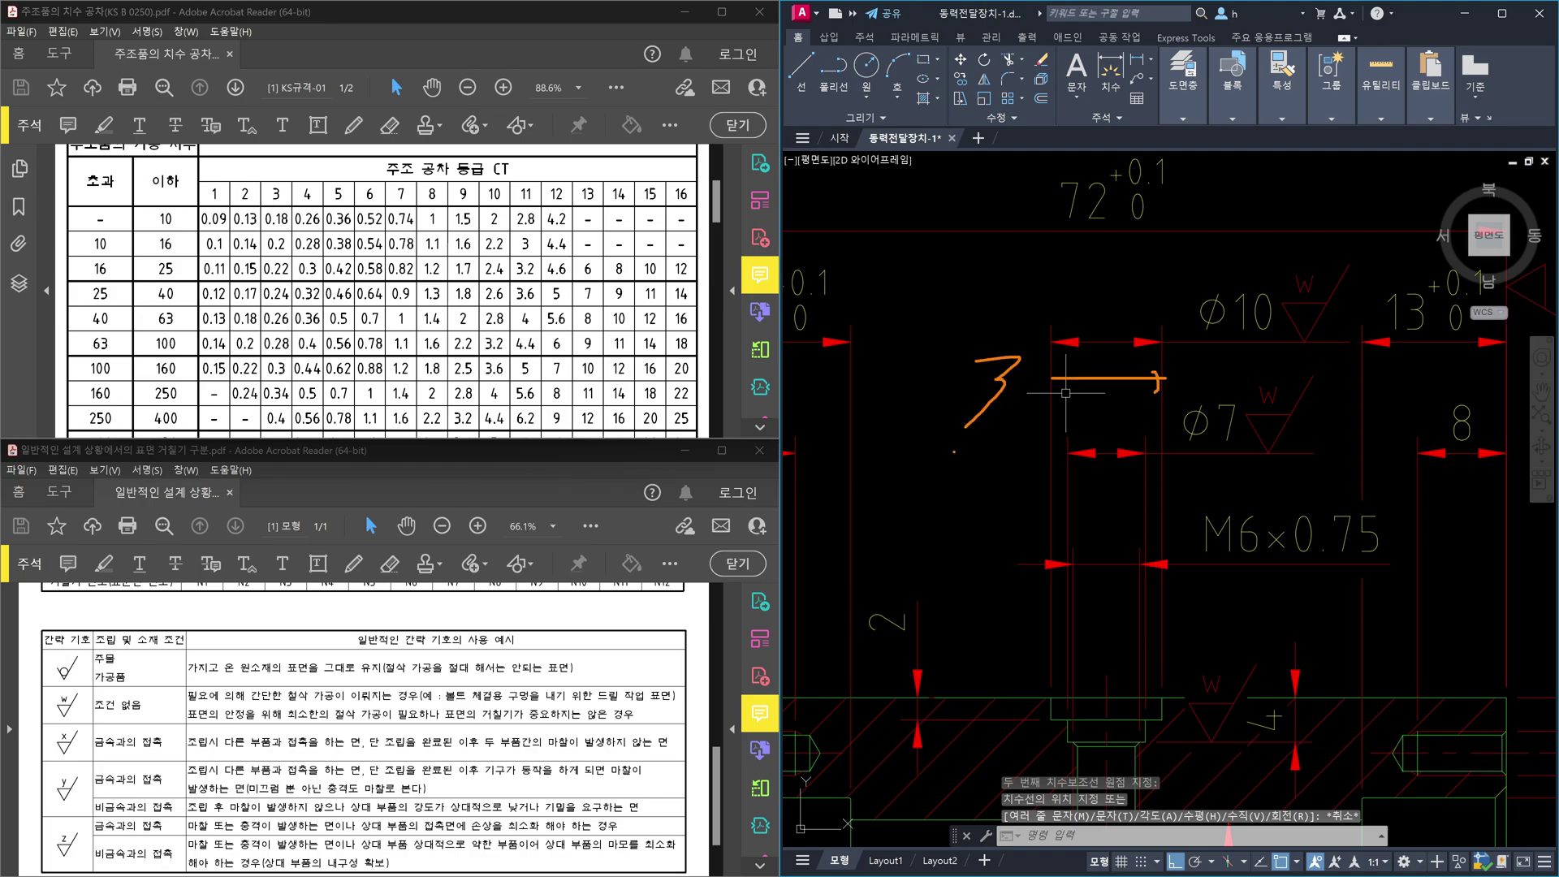
key(Escape)
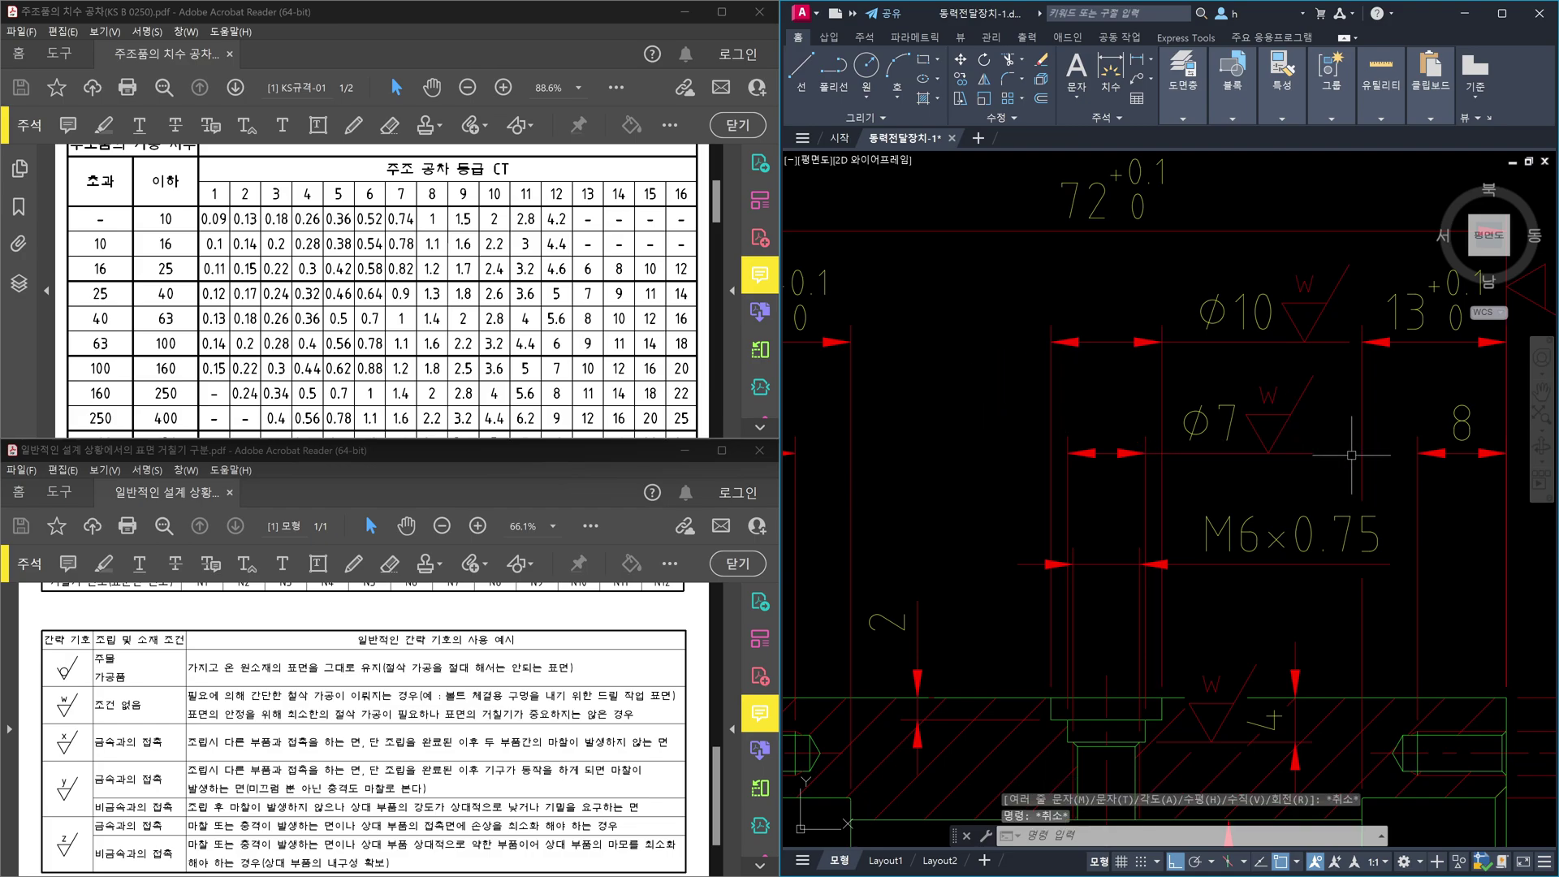
Step: Undo the W symbol copy at the Ø10 dimension and the relocation of the dimension text
key(ctrl+z)
key(ctrl+z)
key(ctrl+z)
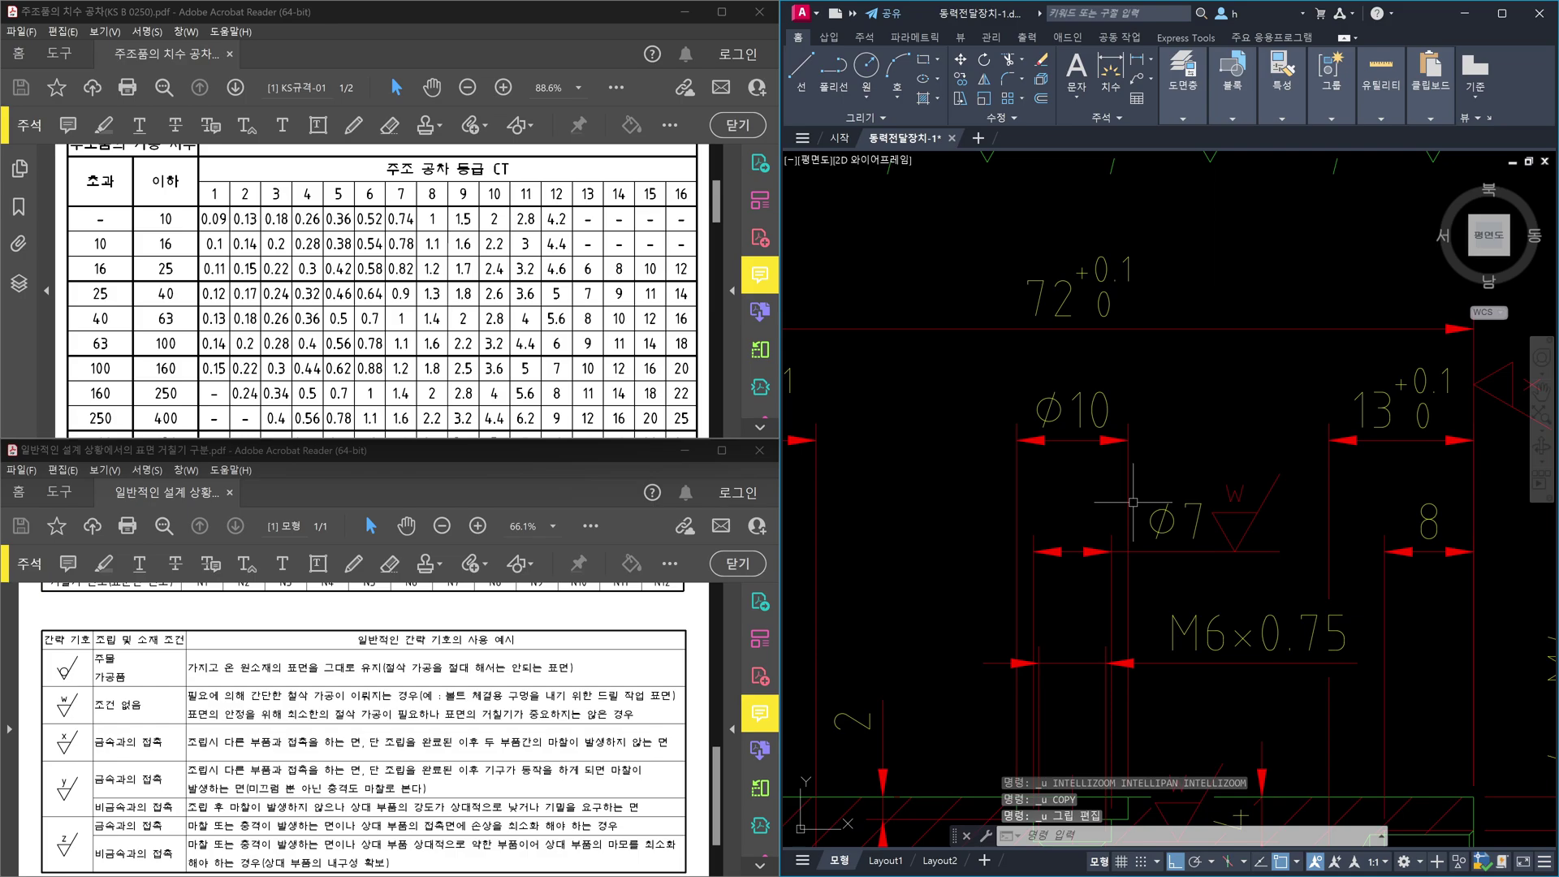
Step: Inspect the three rotated versions of the W roughness symbol in the symbol row above the views
scroll(1133, 502, down, 5)
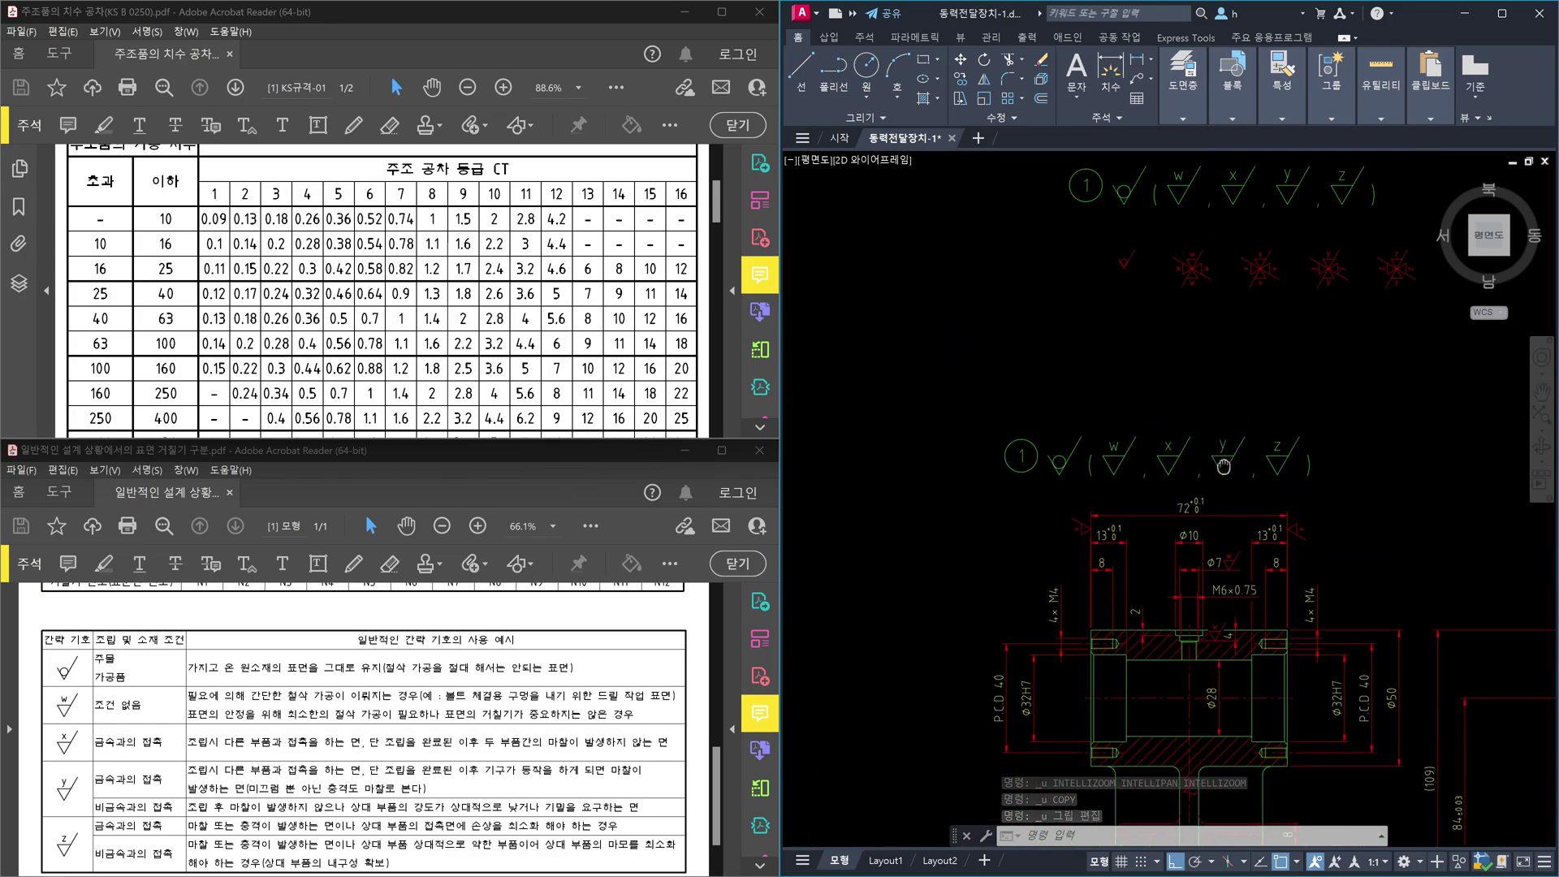
scroll(1169, 321, up, 6)
click(1183, 449)
click(1148, 410)
click(1302, 555)
click(1186, 463)
click(1344, 487)
click(1325, 376)
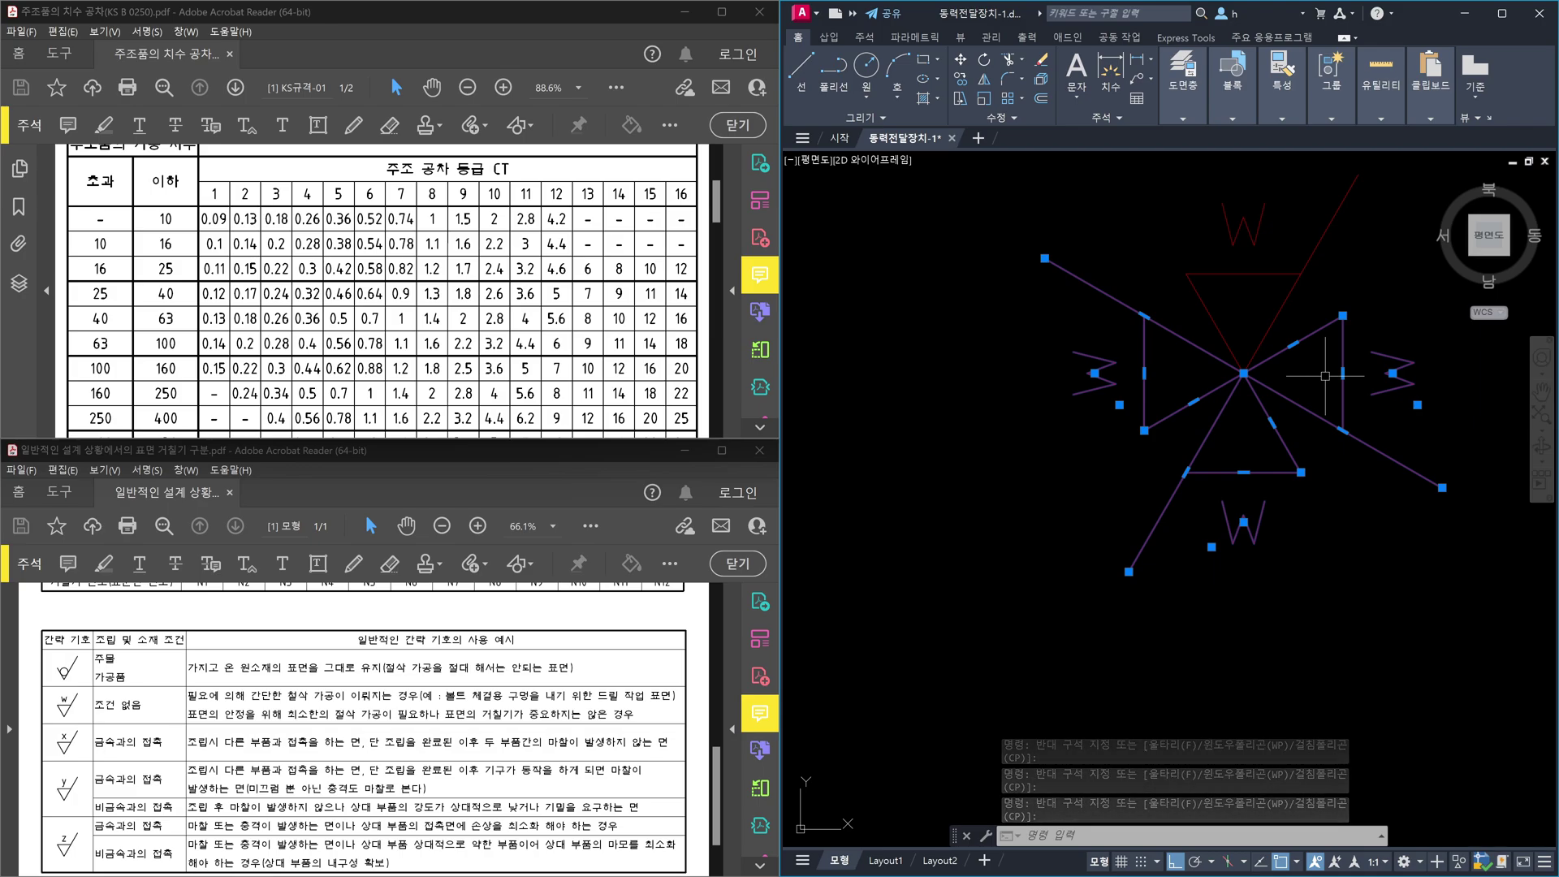
key(Escape)
Step: Delete the three rotated versions of the W roughness symbol, keeping only the upright one
click(1337, 550)
click(1157, 488)
click(1436, 488)
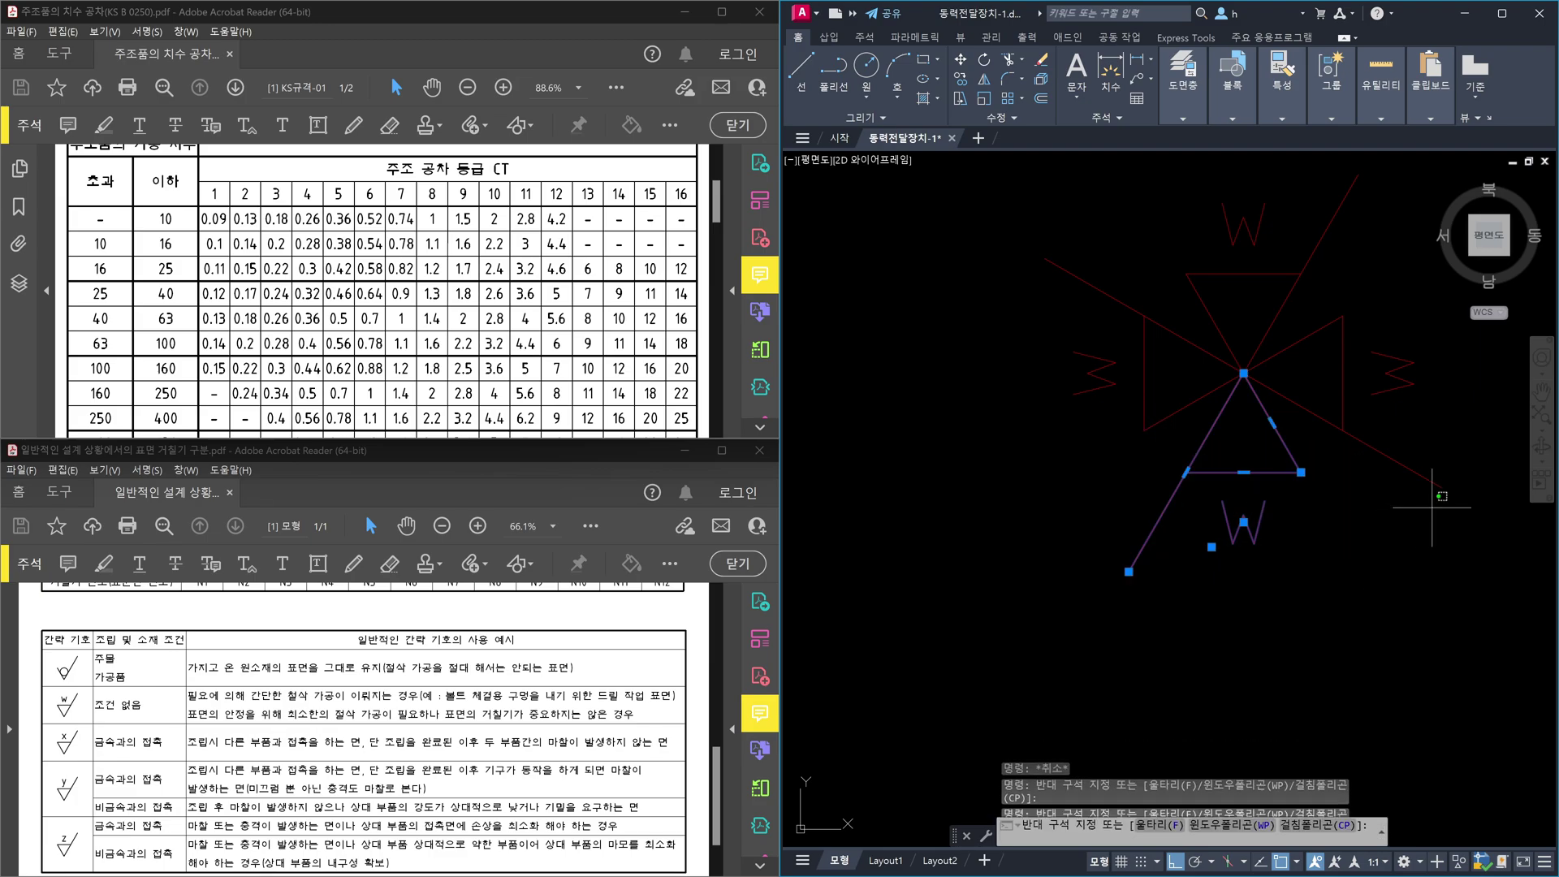
click(1254, 276)
click(1168, 442)
click(1083, 306)
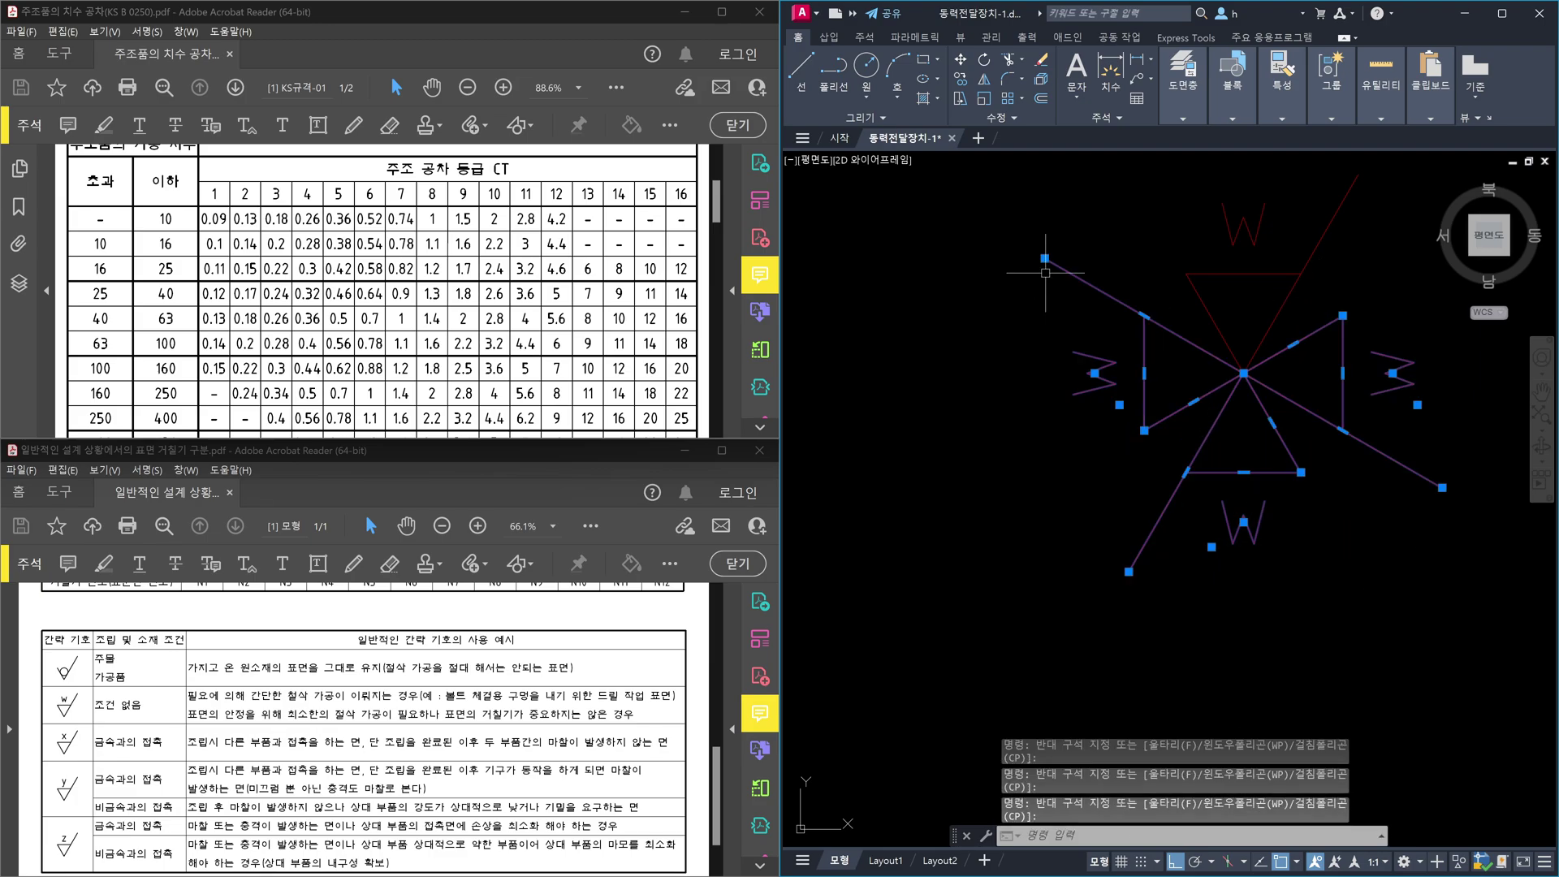
key(Delete)
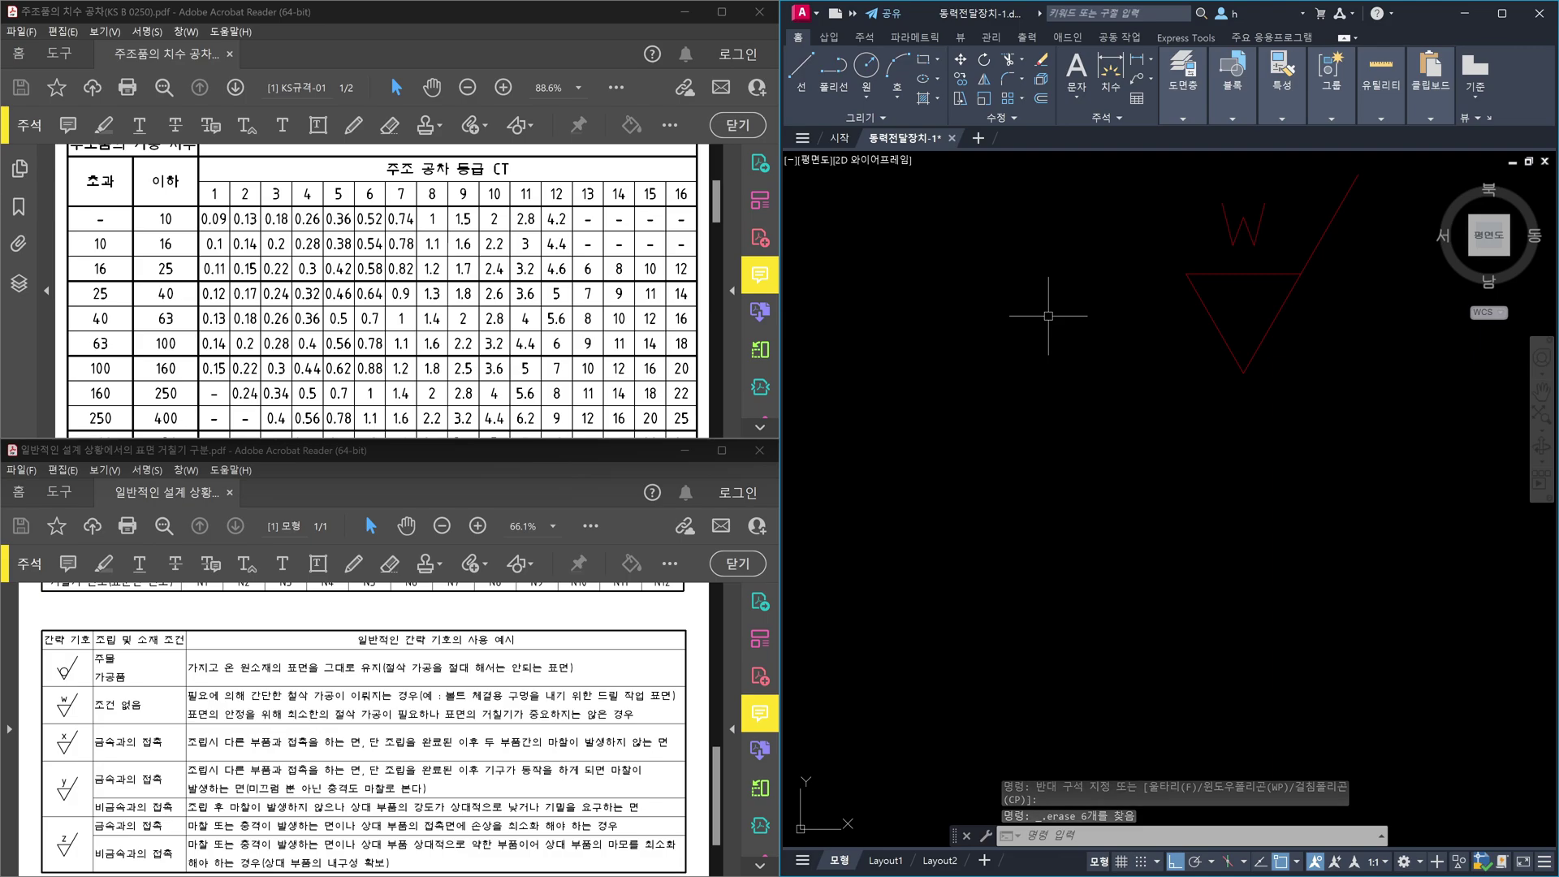
Step: Undo the deletion of the three rotated W roughness symbols
key(ctrl+z)
scroll(1189, 379, down, 3)
scroll(1236, 506, up, 5)
scroll(1236, 507, up, 2)
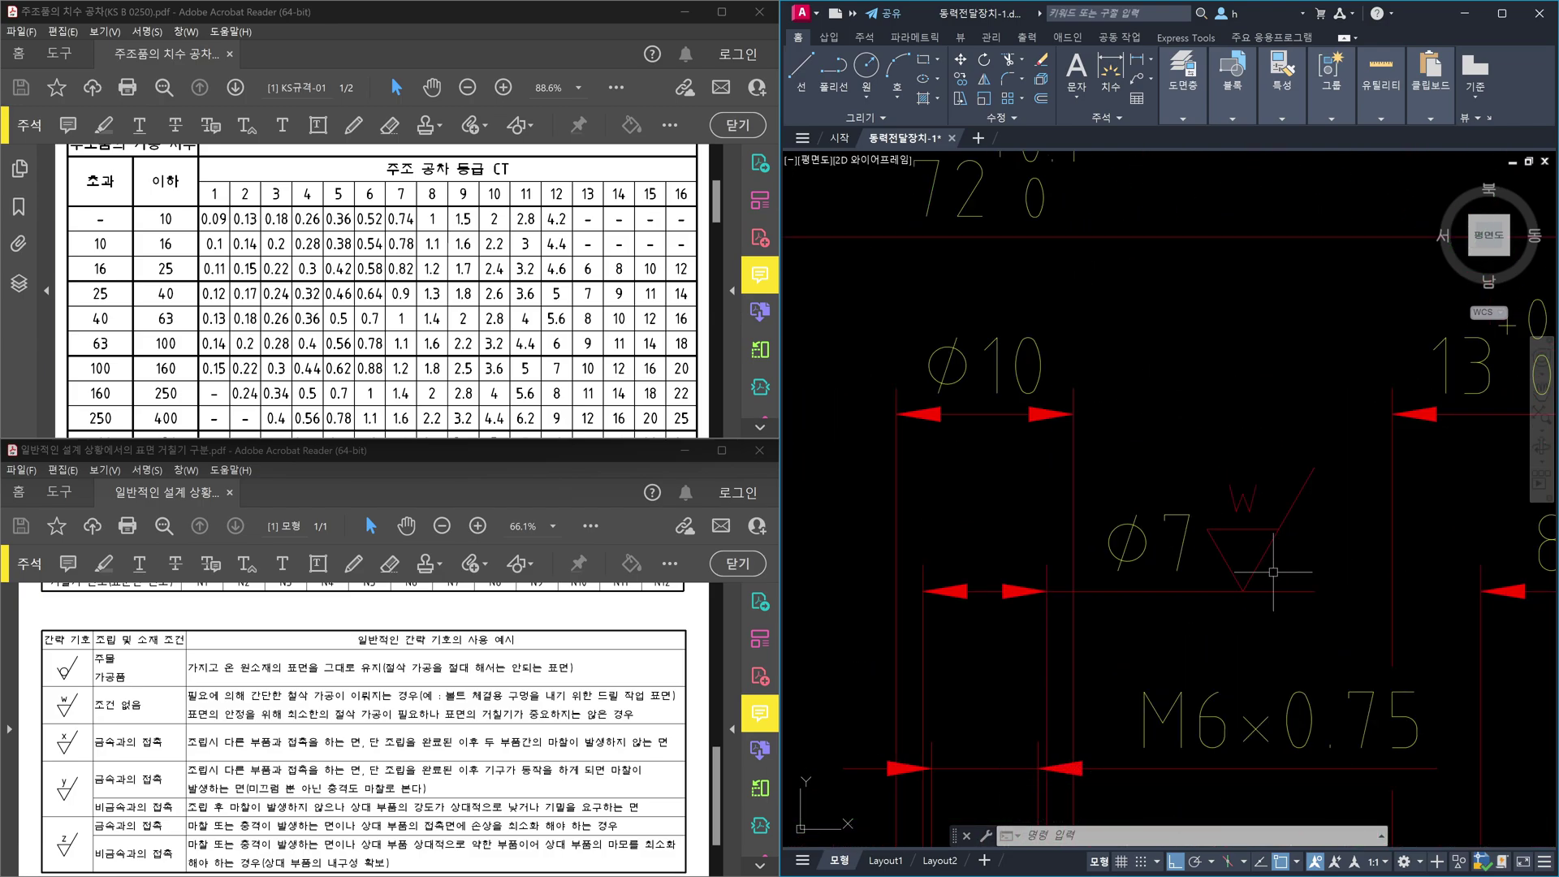
Step: Examine the W roughness symbol rotated for left-hand use in the symbol row and the W symbol at the Ø7 dimension
scroll(1273, 572, down, 7)
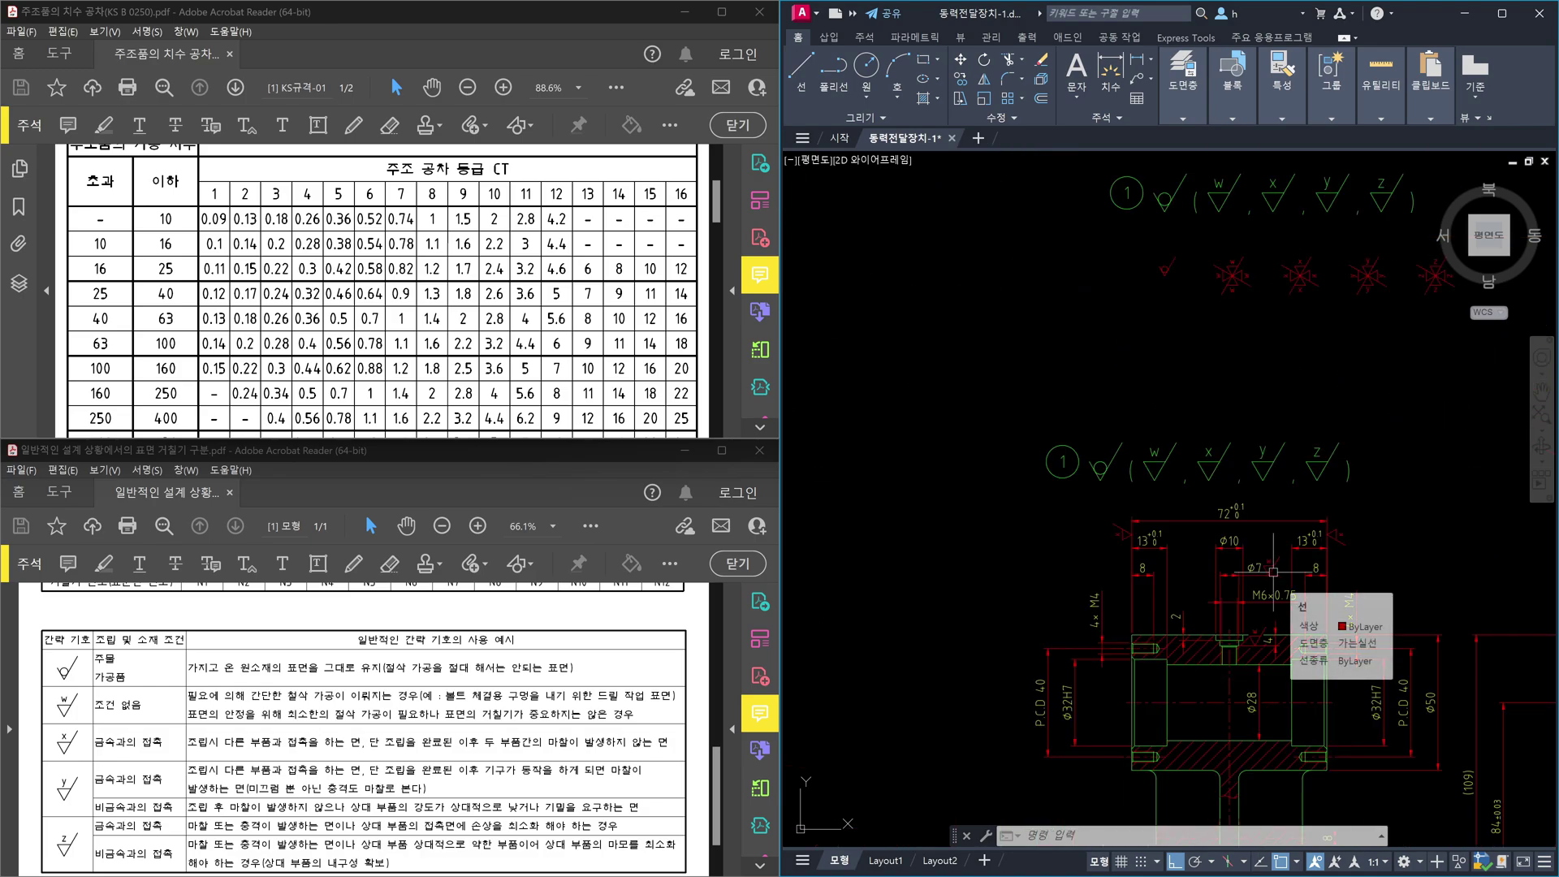
scroll(1225, 252, up, 10)
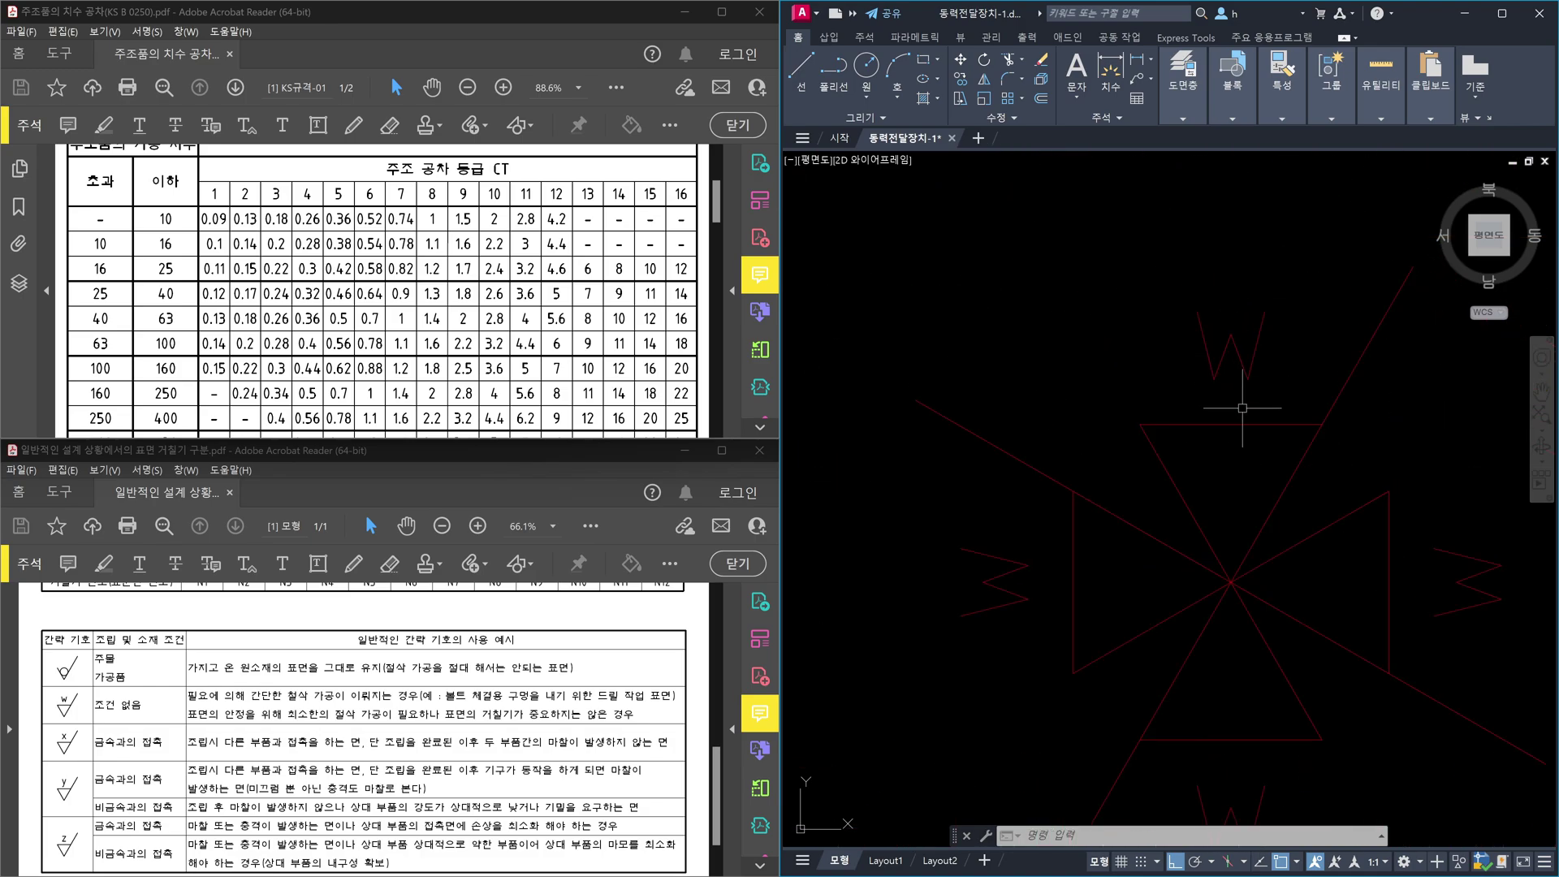
click(1093, 700)
click(958, 481)
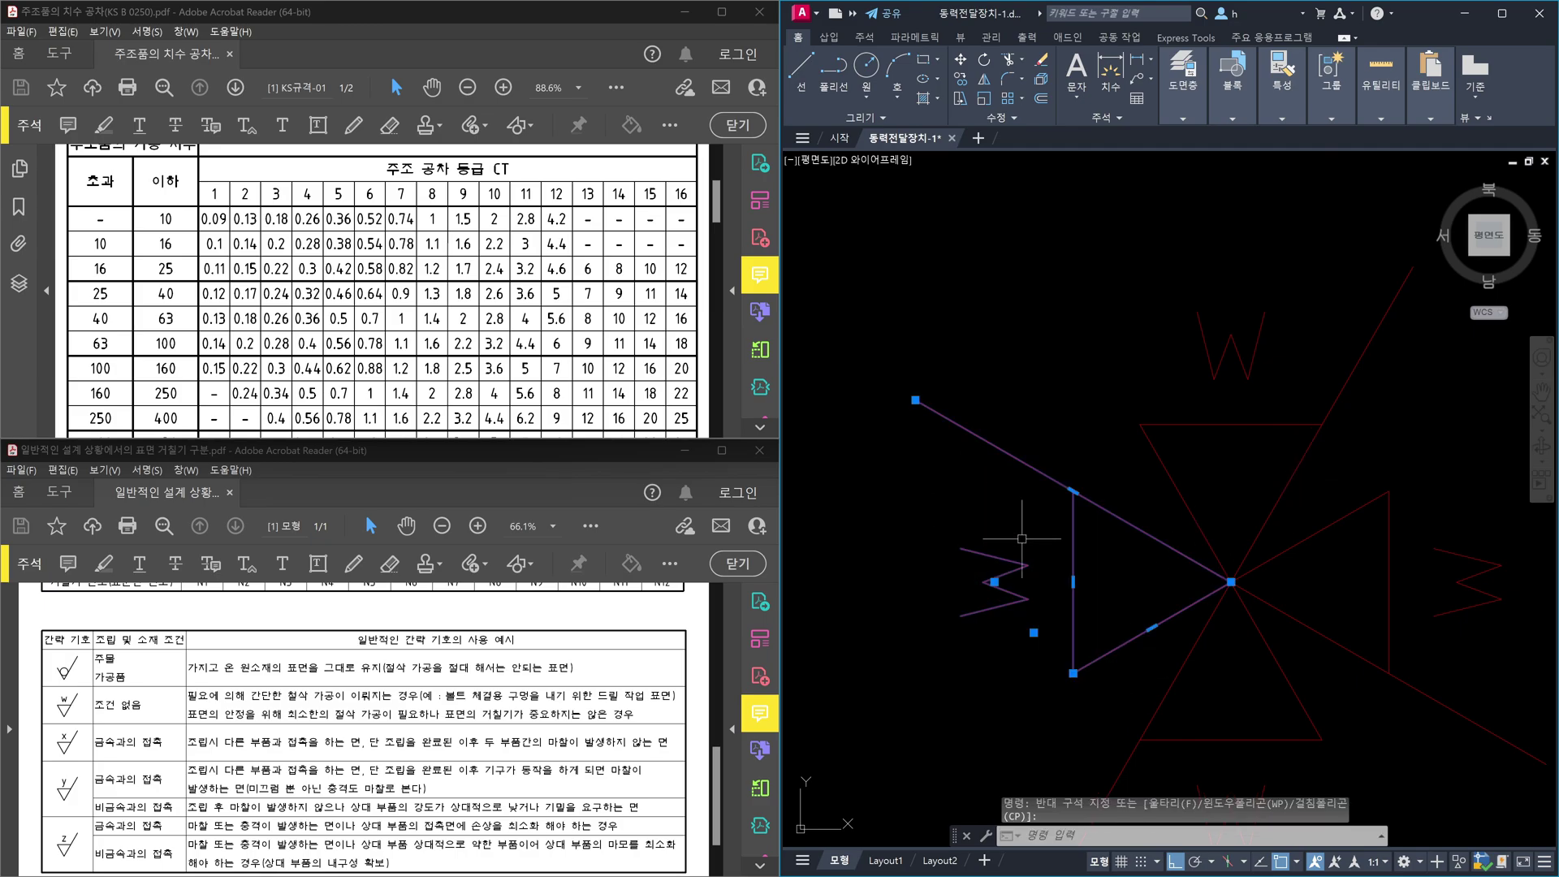
key(Escape)
scroll(1088, 540, down, 10)
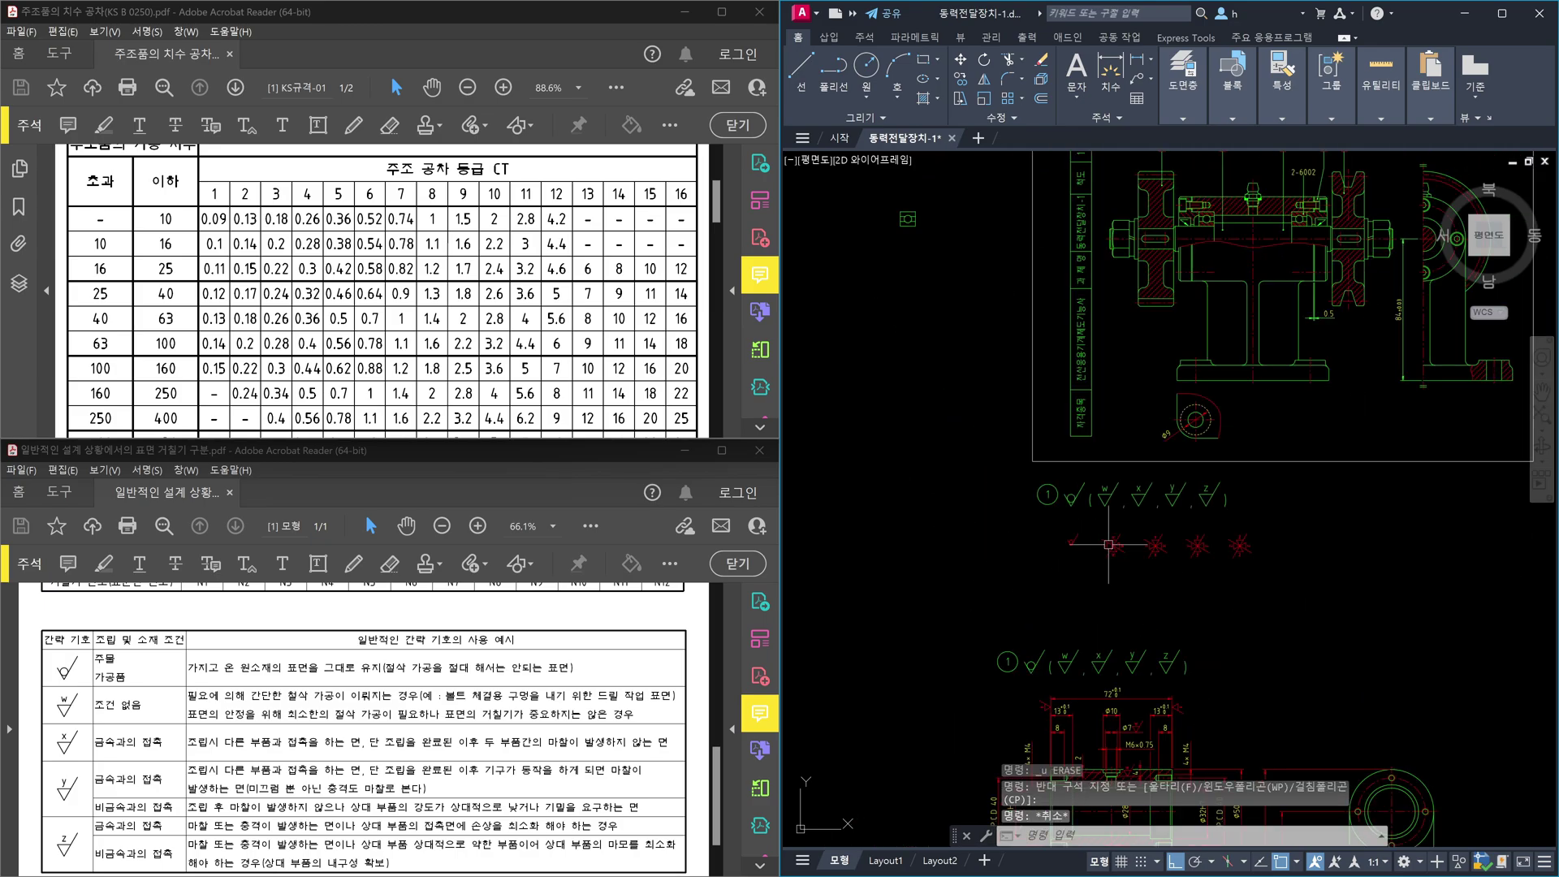
scroll(1128, 690, up, 10)
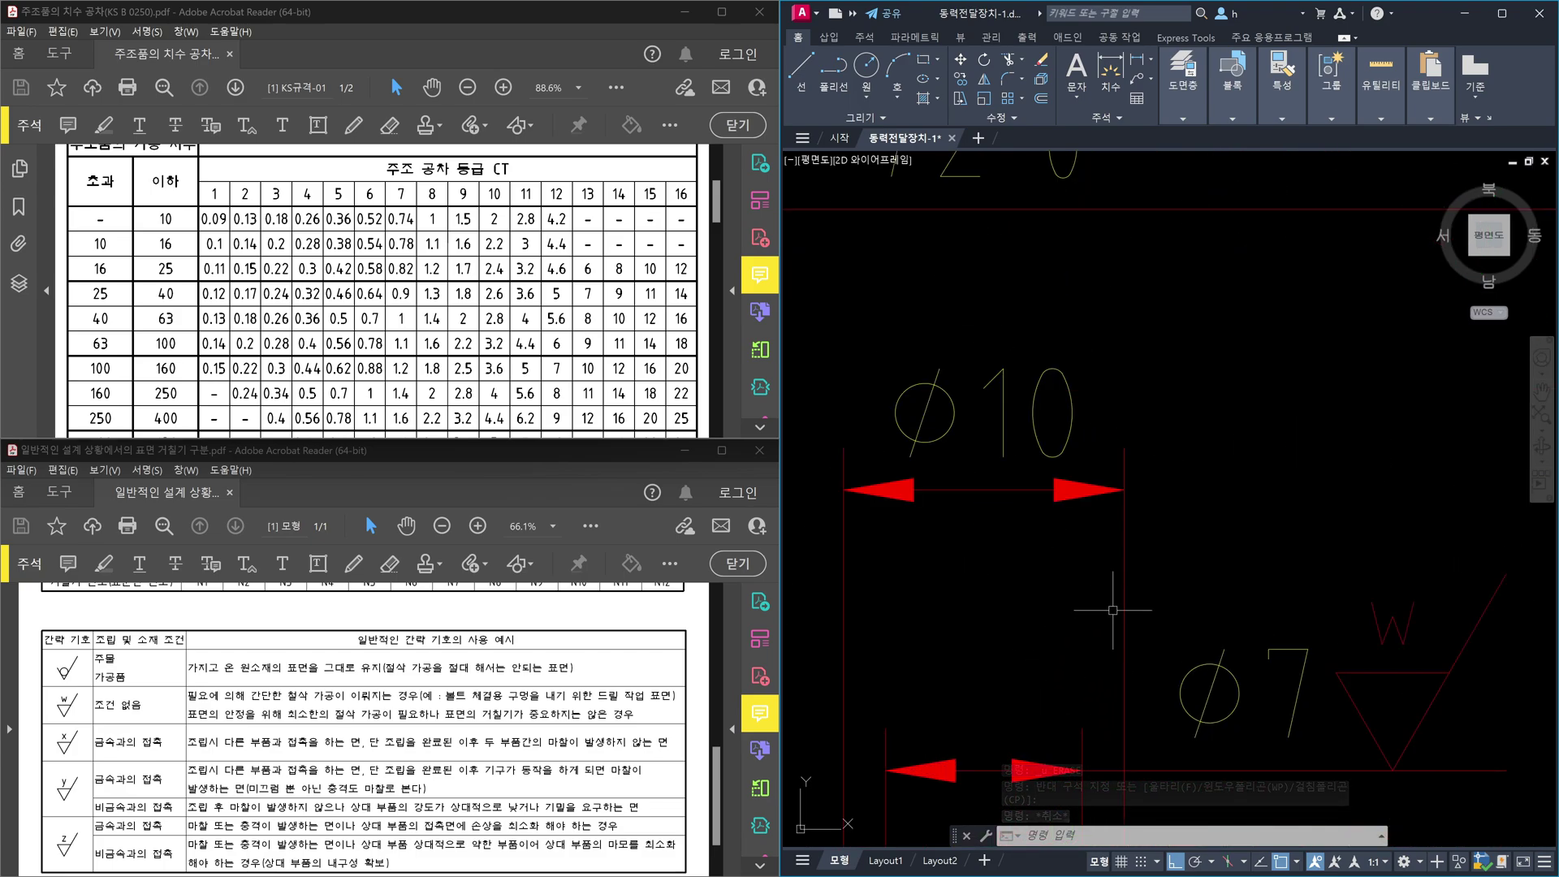
scroll(1279, 611, down, 3)
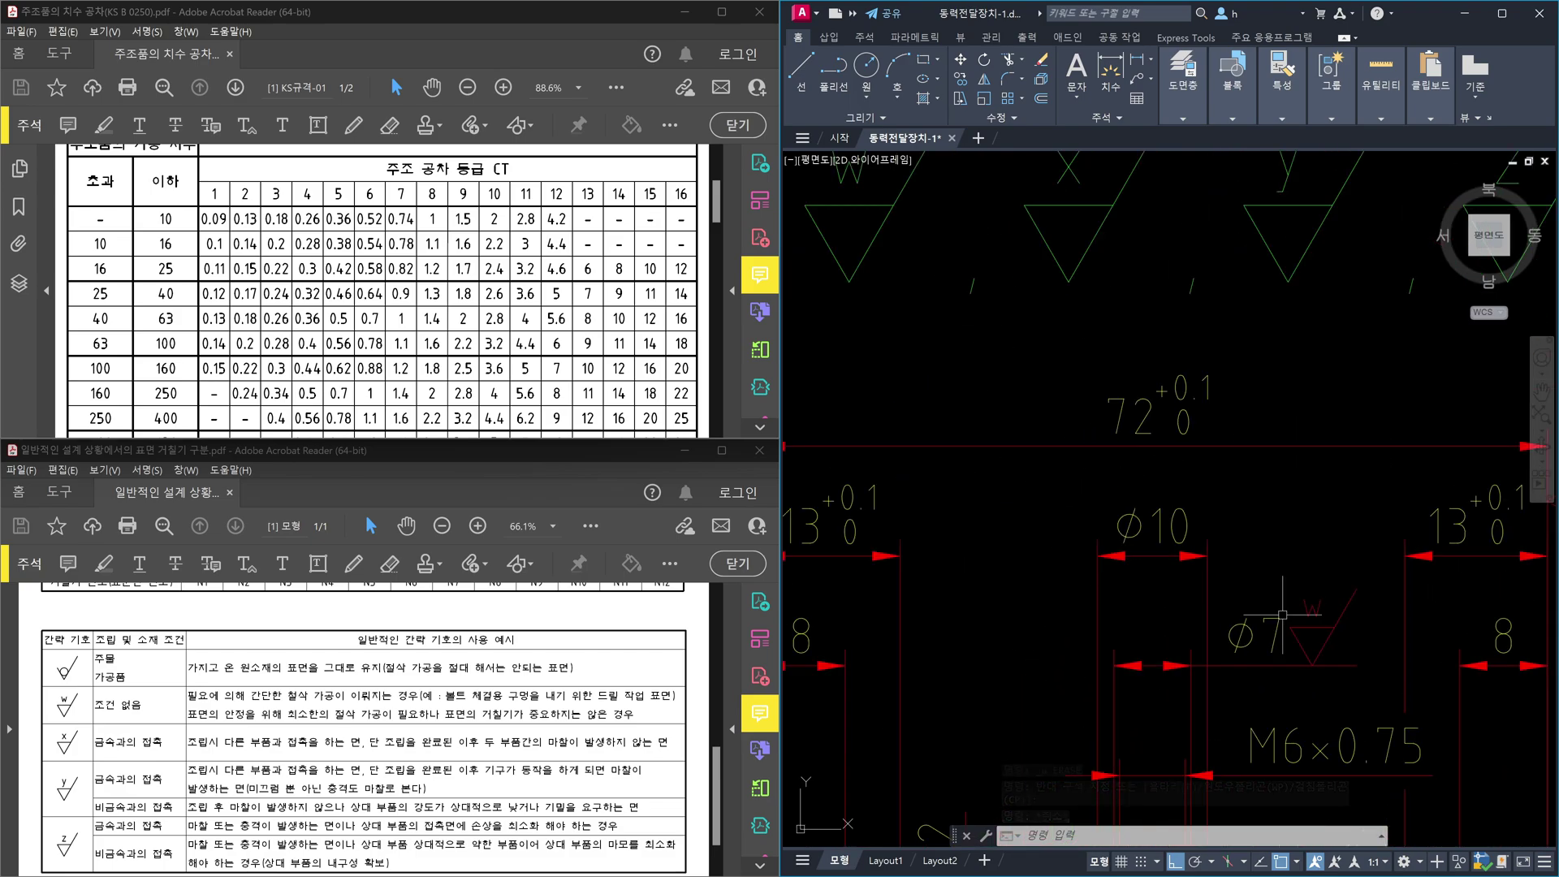
Step: Copy the W roughness symbol from the Ø7 dimension to the right end of the Ø10 dimension line
text(co)
key(Return)
click(1351, 648)
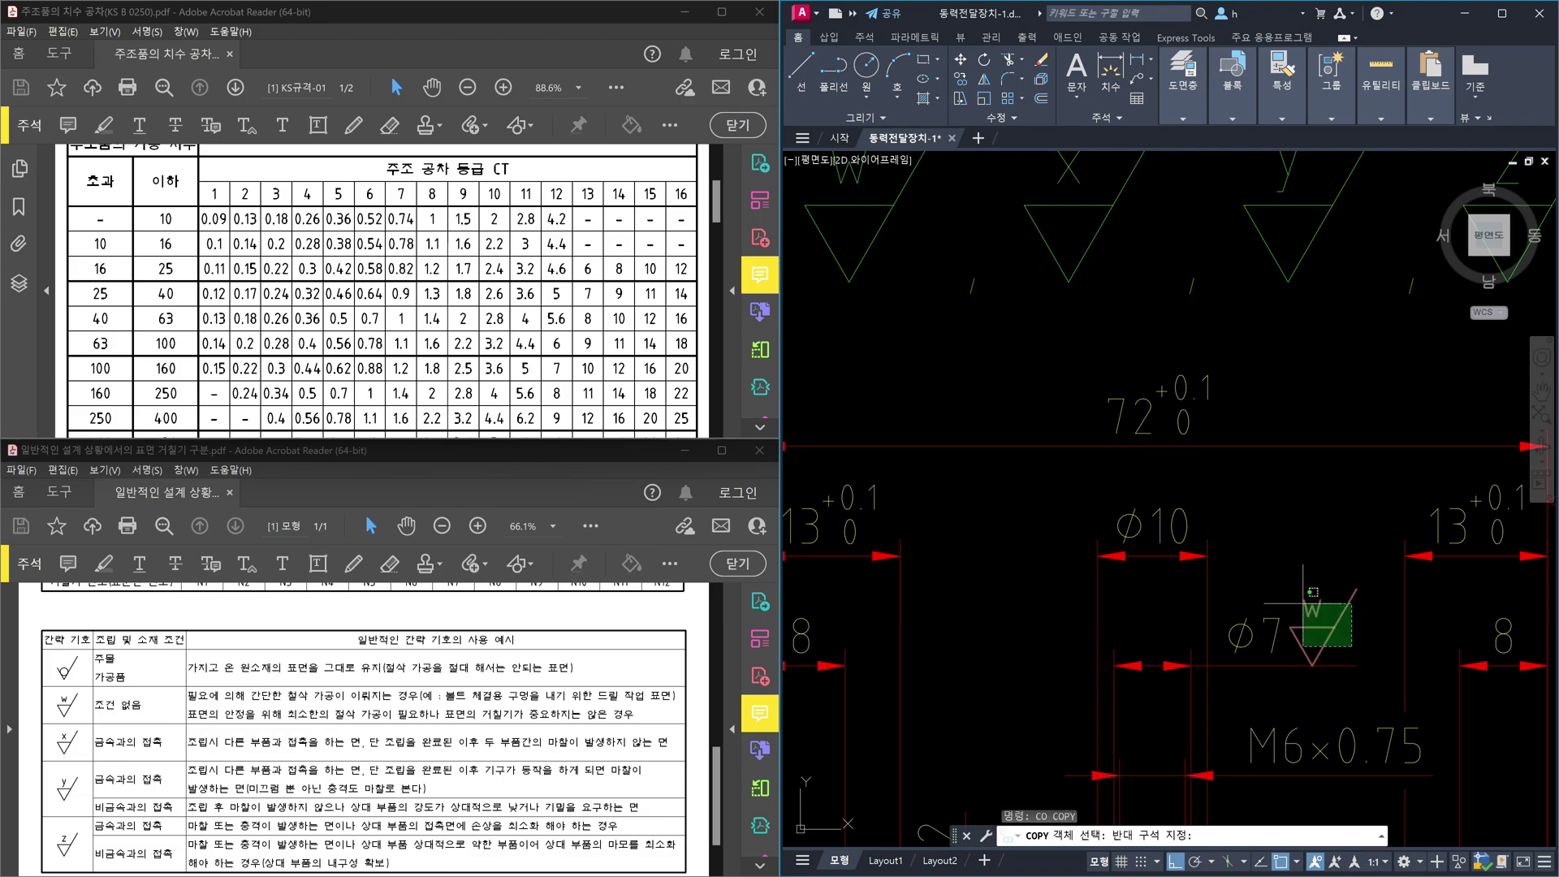
click(1303, 603)
key(Return)
click(1313, 664)
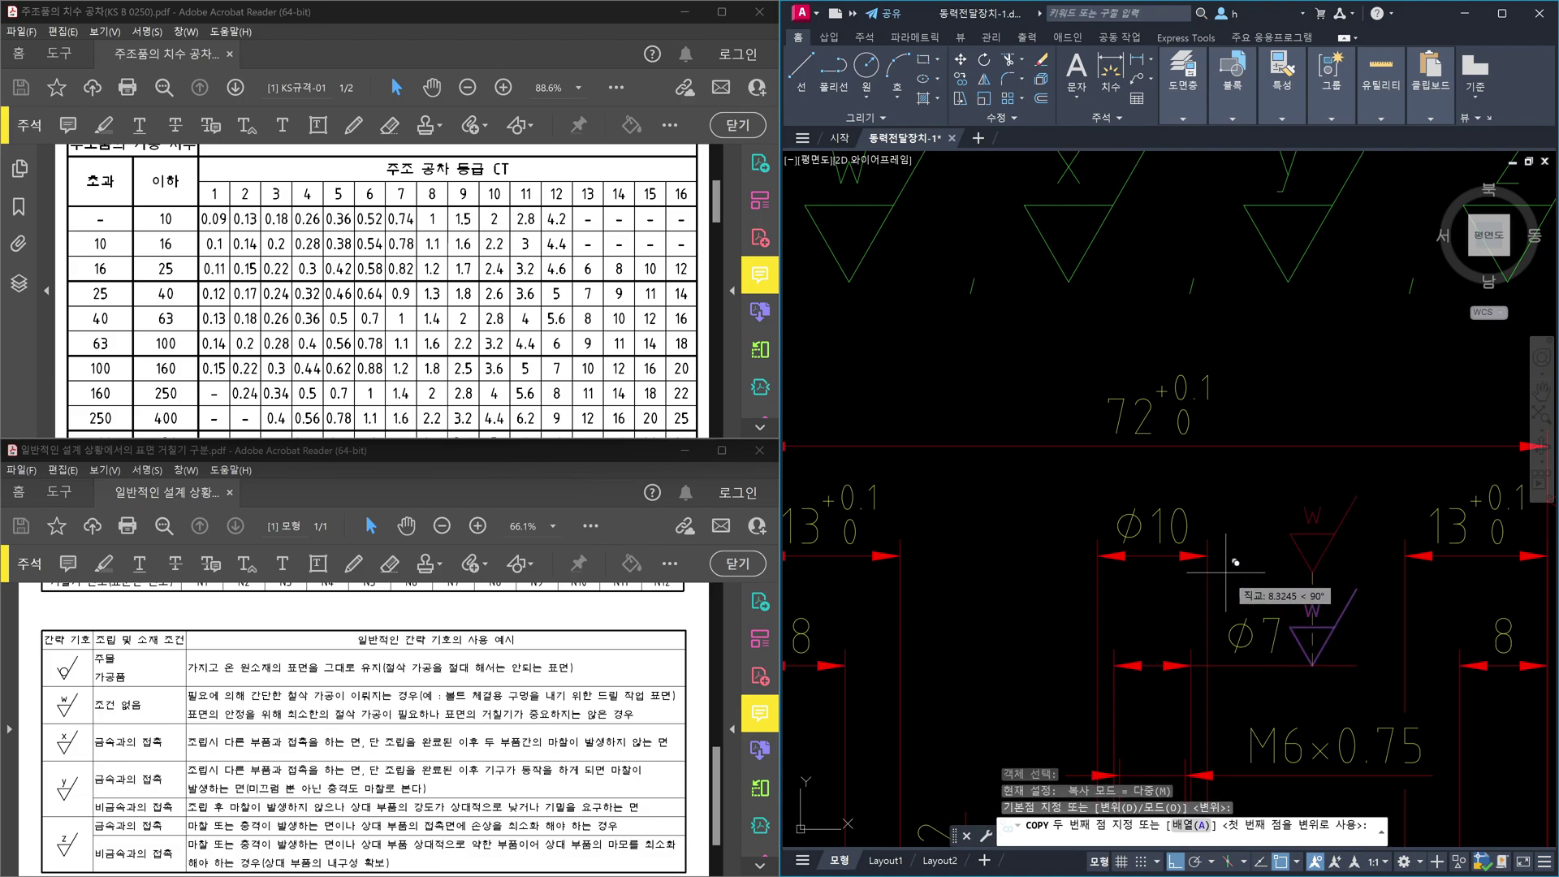
click(1210, 552)
key(Escape)
Step: Rotate the copied W symbol 90° counterclockwise about its tip at the right end of the Ø10 dimension line
text(ro)
key(Return)
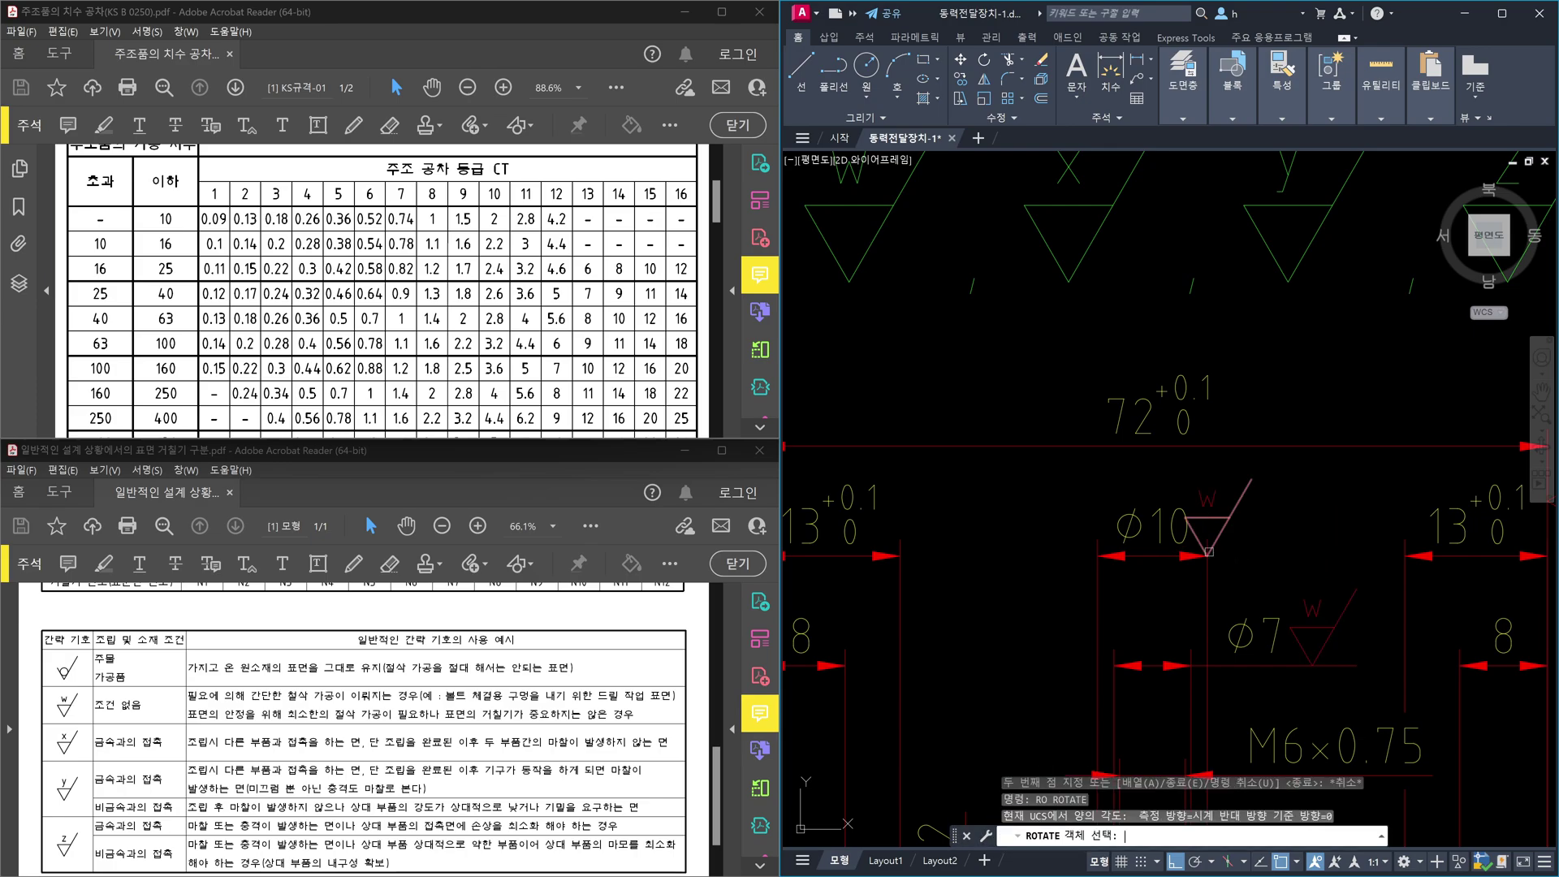
click(1178, 457)
click(1322, 607)
key(Return)
click(1208, 557)
key(Escape)
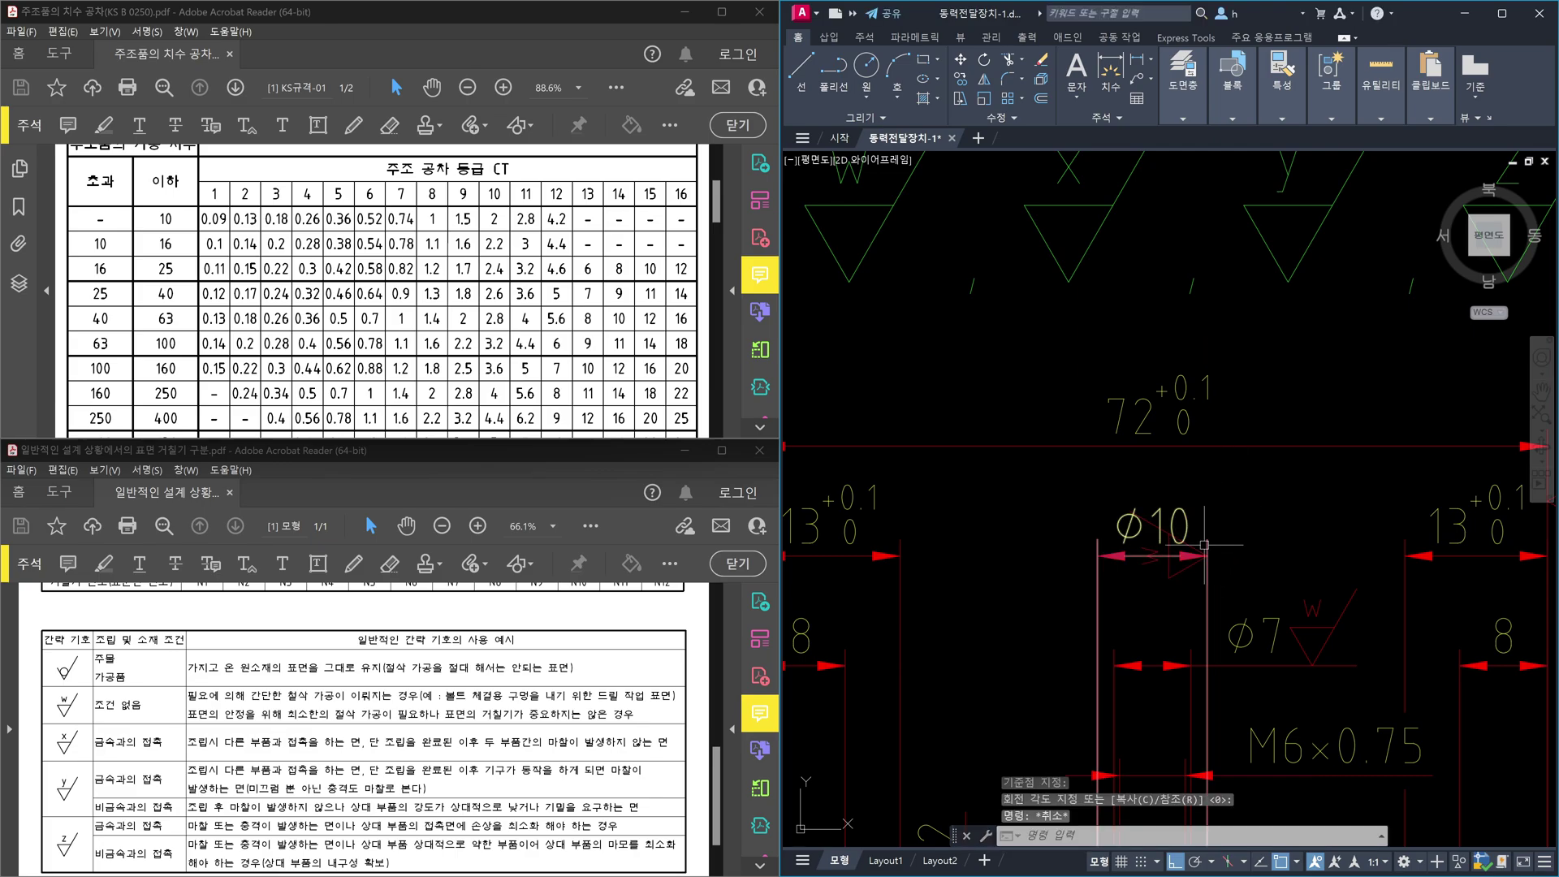
Step: Move the rotated W symbol 5 units down along the right extension line of the Ø10 dimension
text(m)
key(Return)
click(1092, 482)
click(1242, 630)
key(Return)
click(1023, 540)
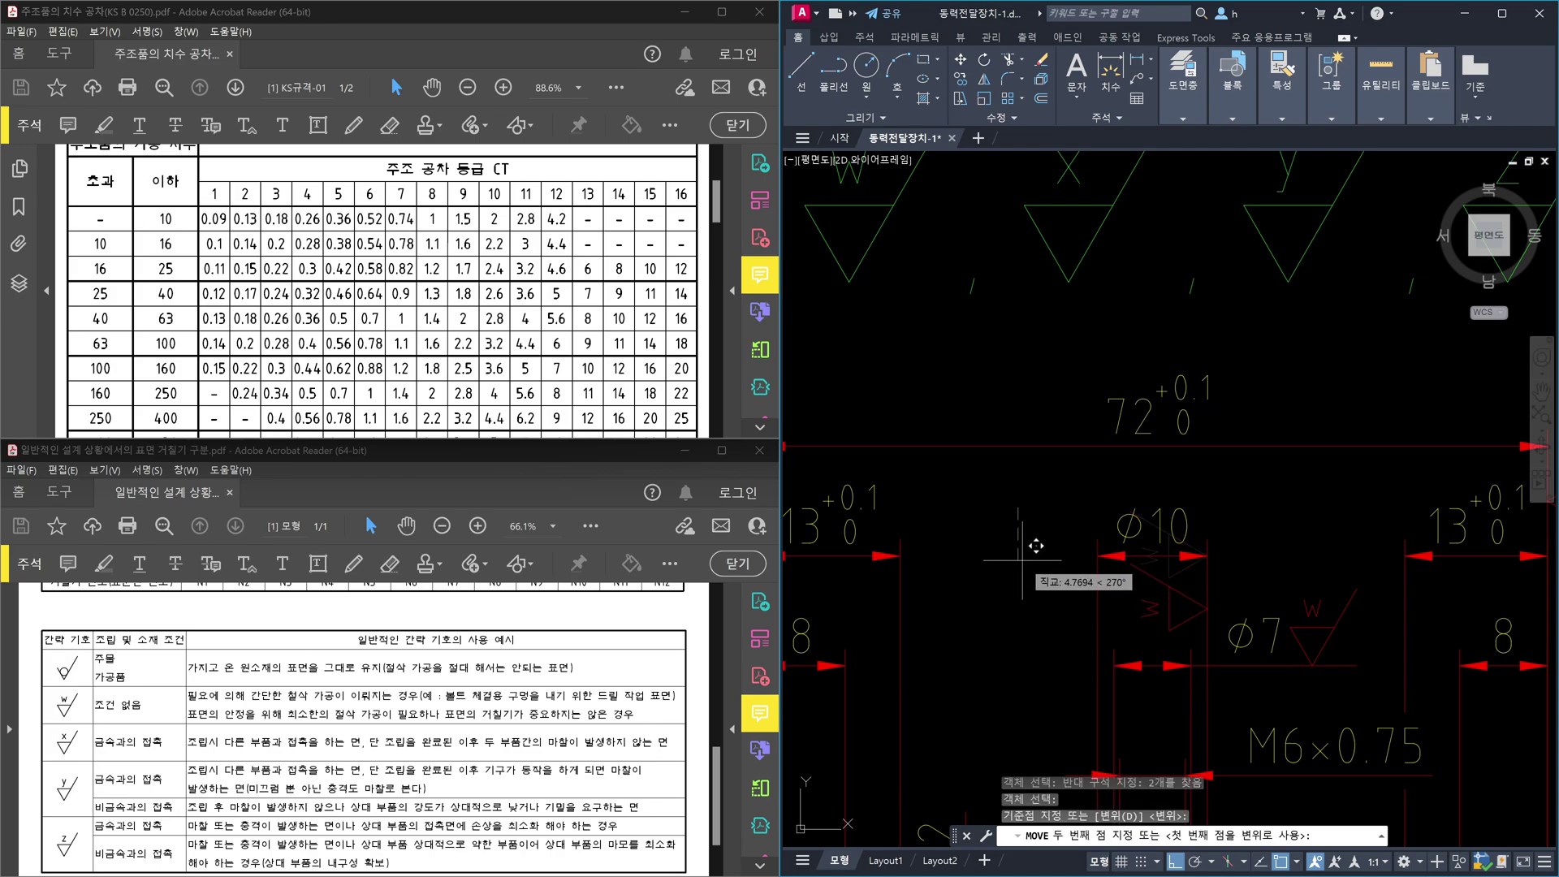
text(5)
key(Escape)
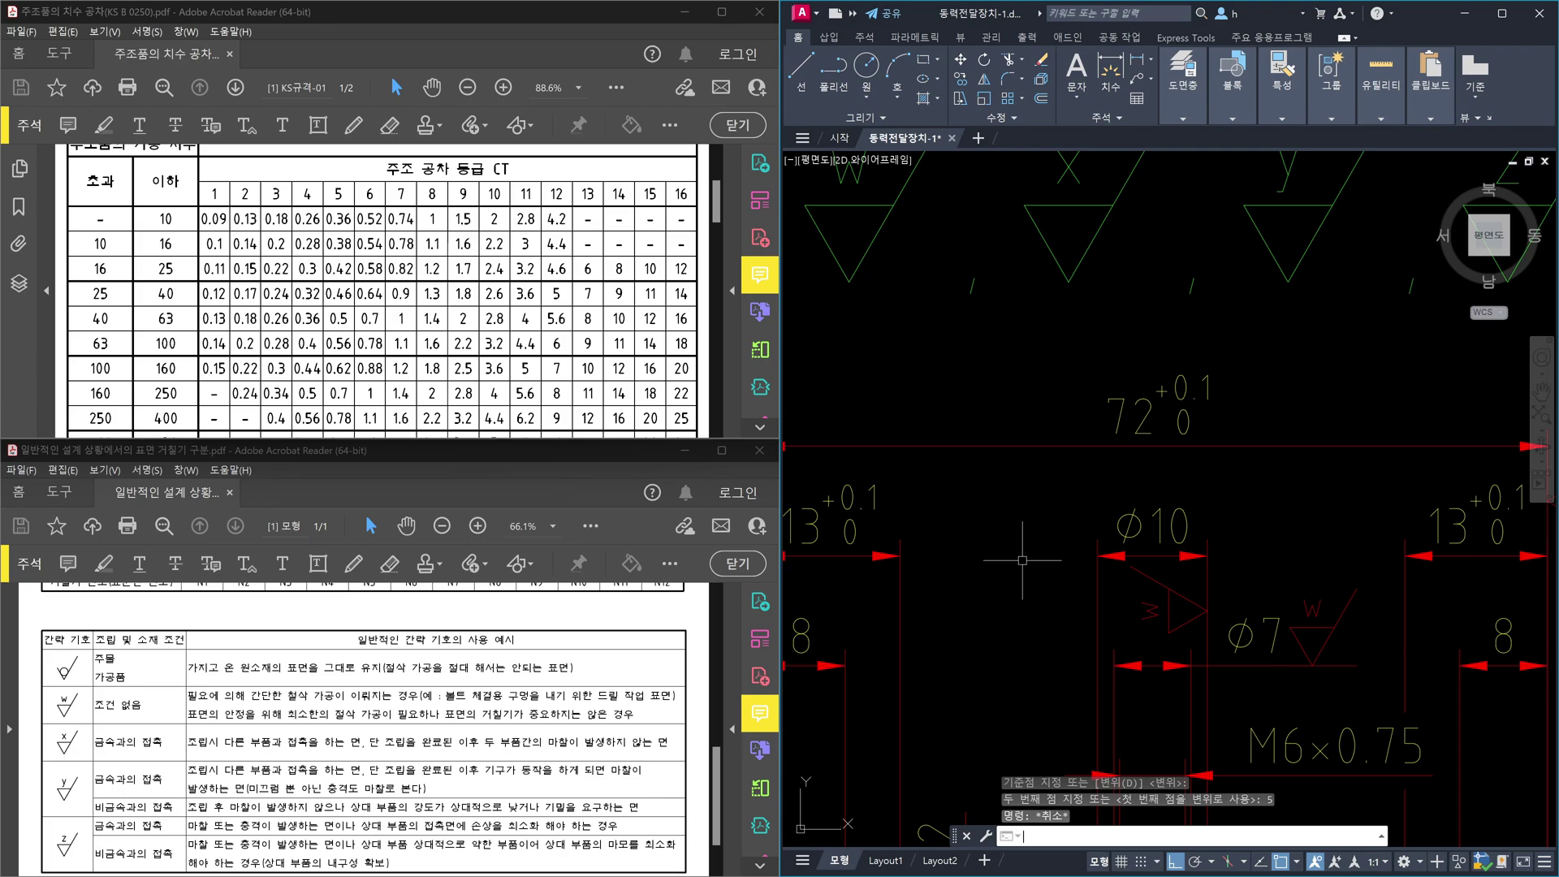
Step: Compare the rotated W symbol at the Ø10 dimension with the left-hand rotated W version in the symbol row
scroll(1204, 514, down, 3)
scroll(1267, 382, up, 2)
scroll(1205, 527, down, 3)
scroll(1136, 490, up, 7)
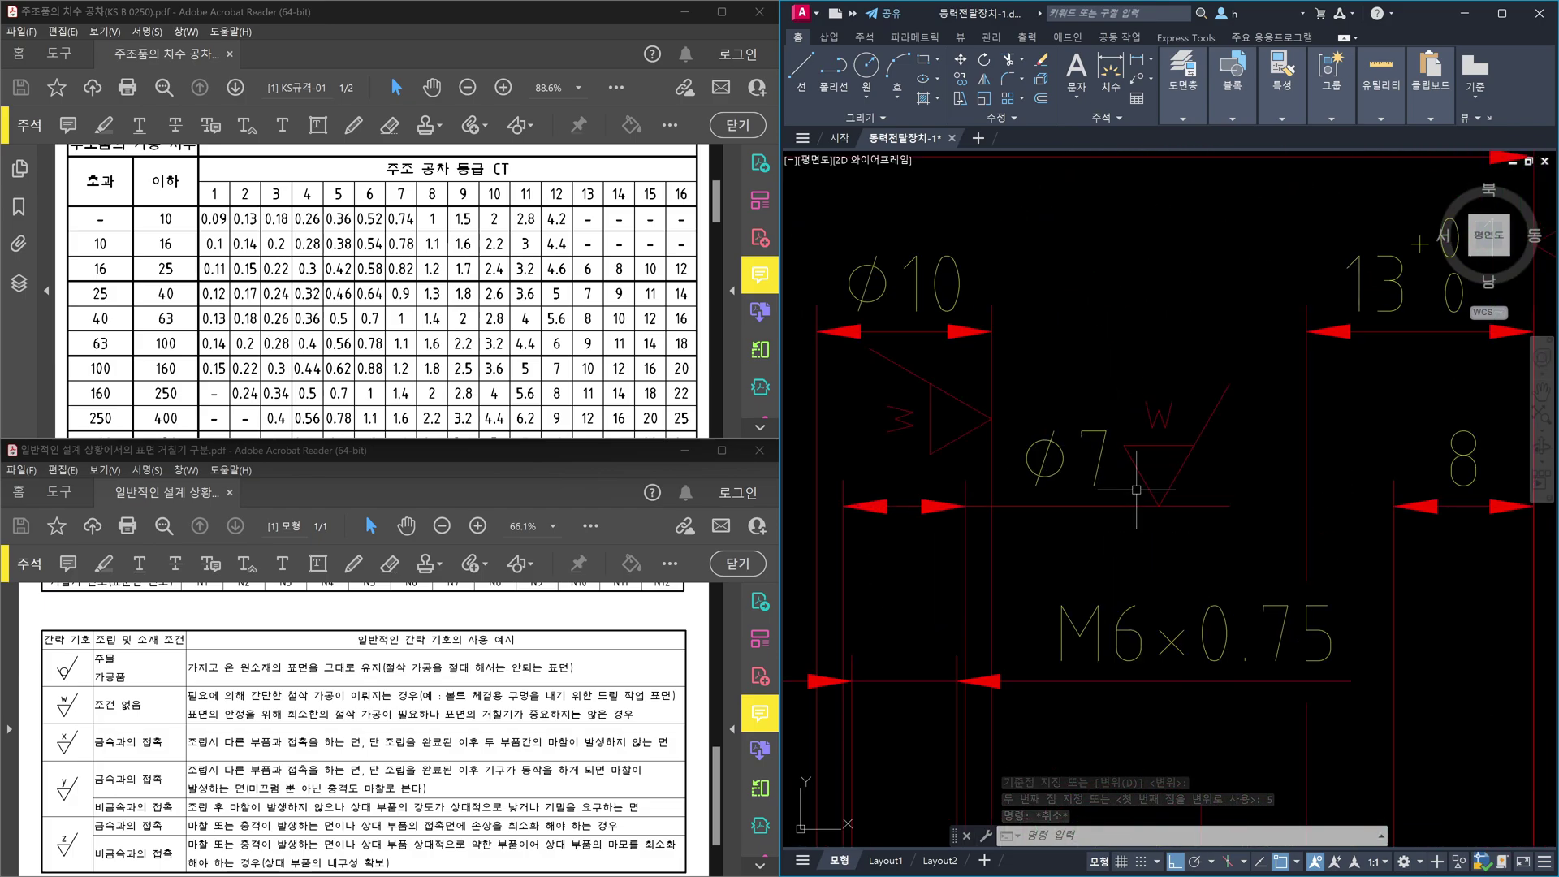
scroll(1136, 490, down, 5)
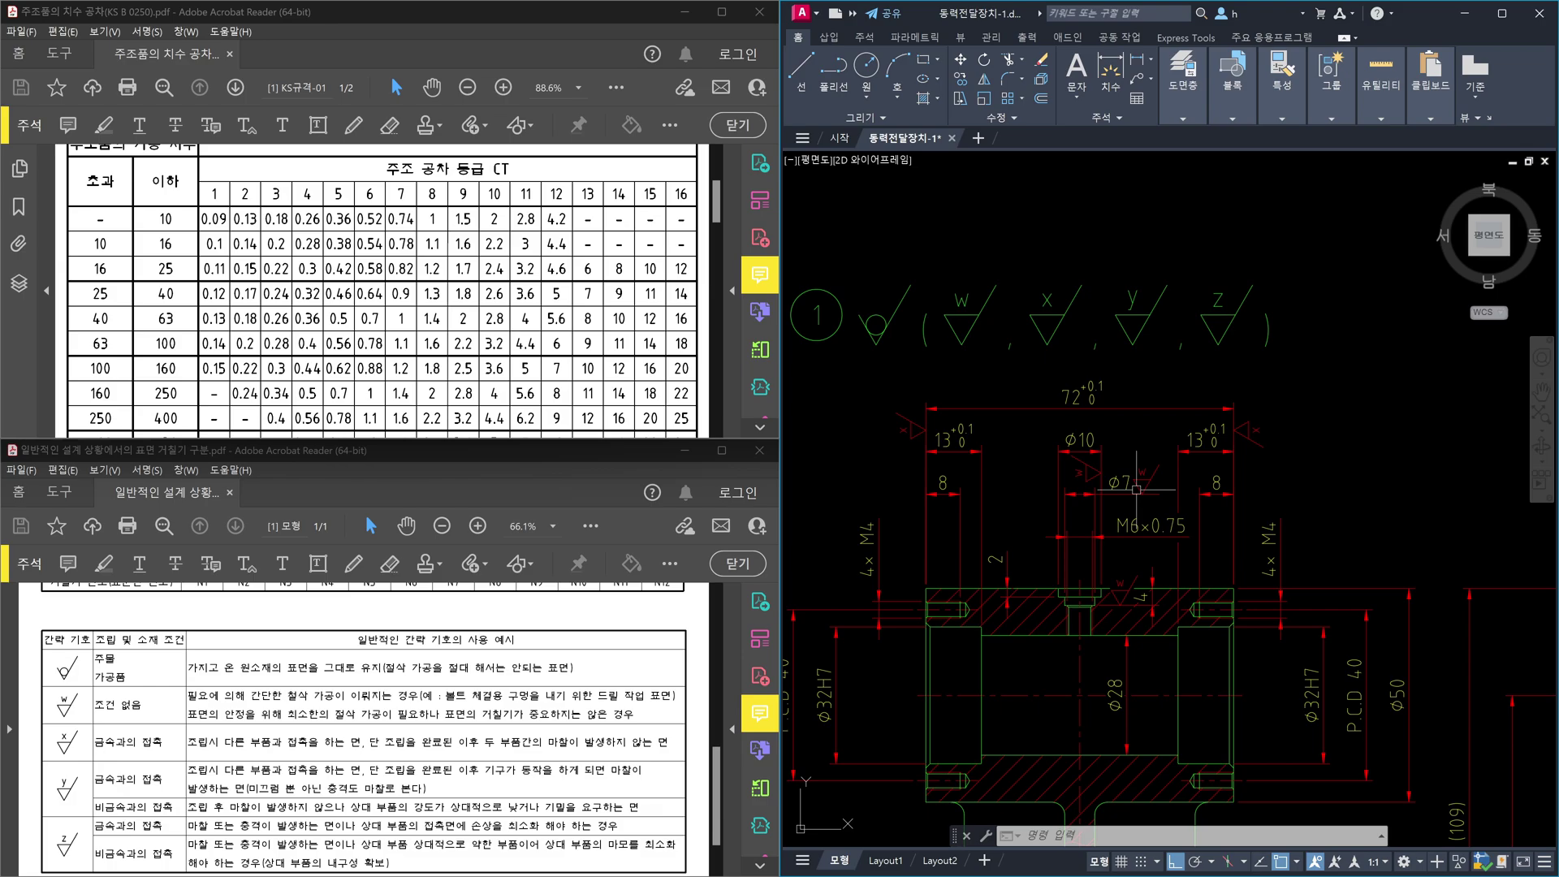
scroll(1136, 490, up, 8)
click(1089, 354)
click(1033, 307)
click(1015, 297)
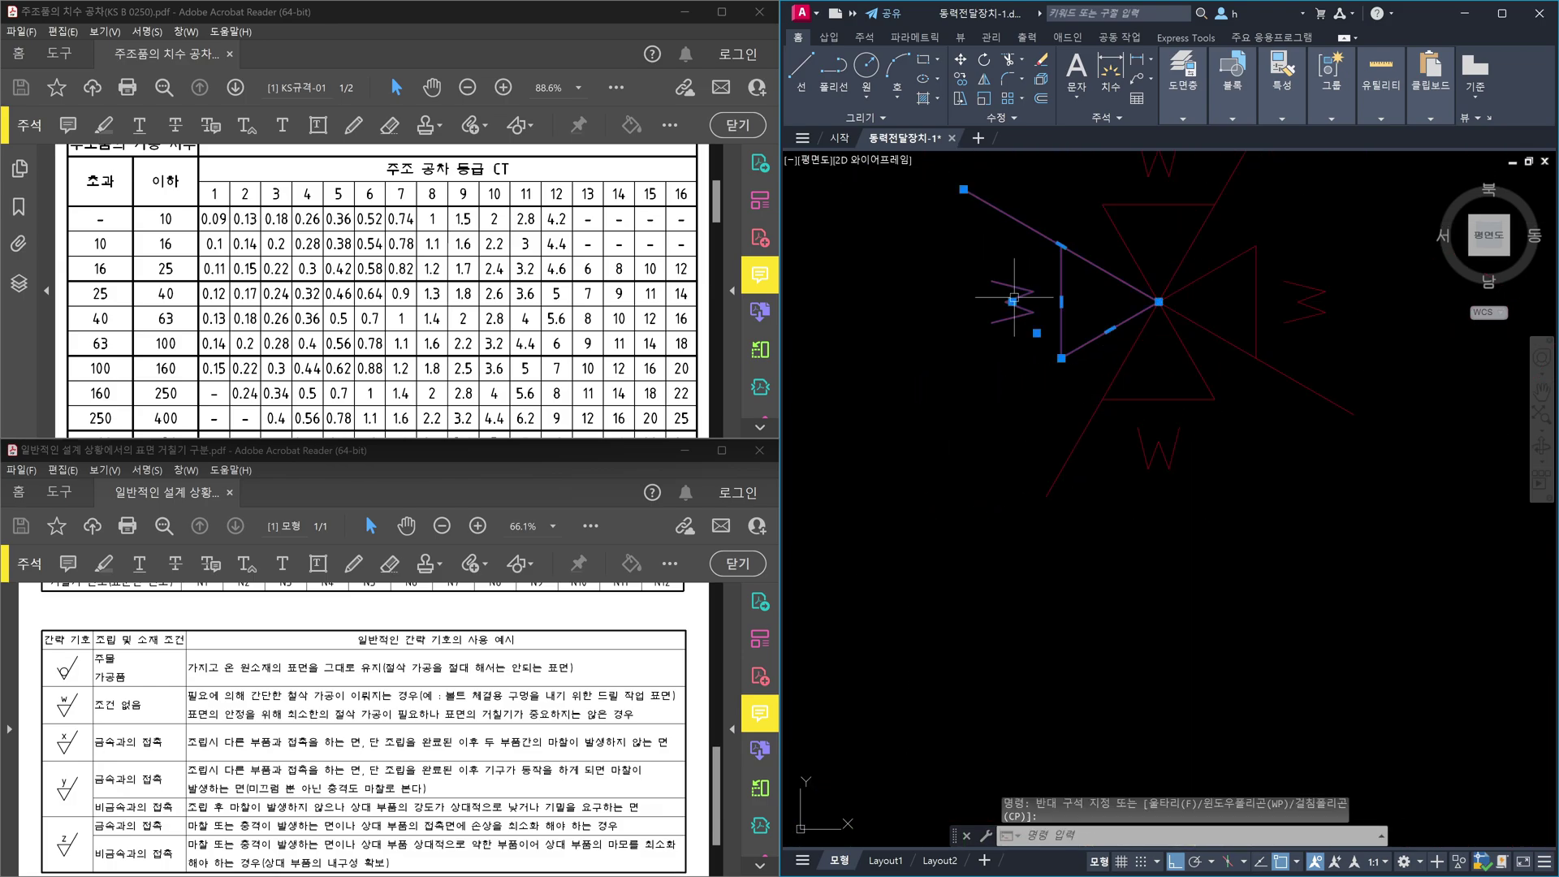
key(Escape)
click(1045, 358)
key(Escape)
scroll(1169, 571, down, 8)
scroll(1135, 615, up, 5)
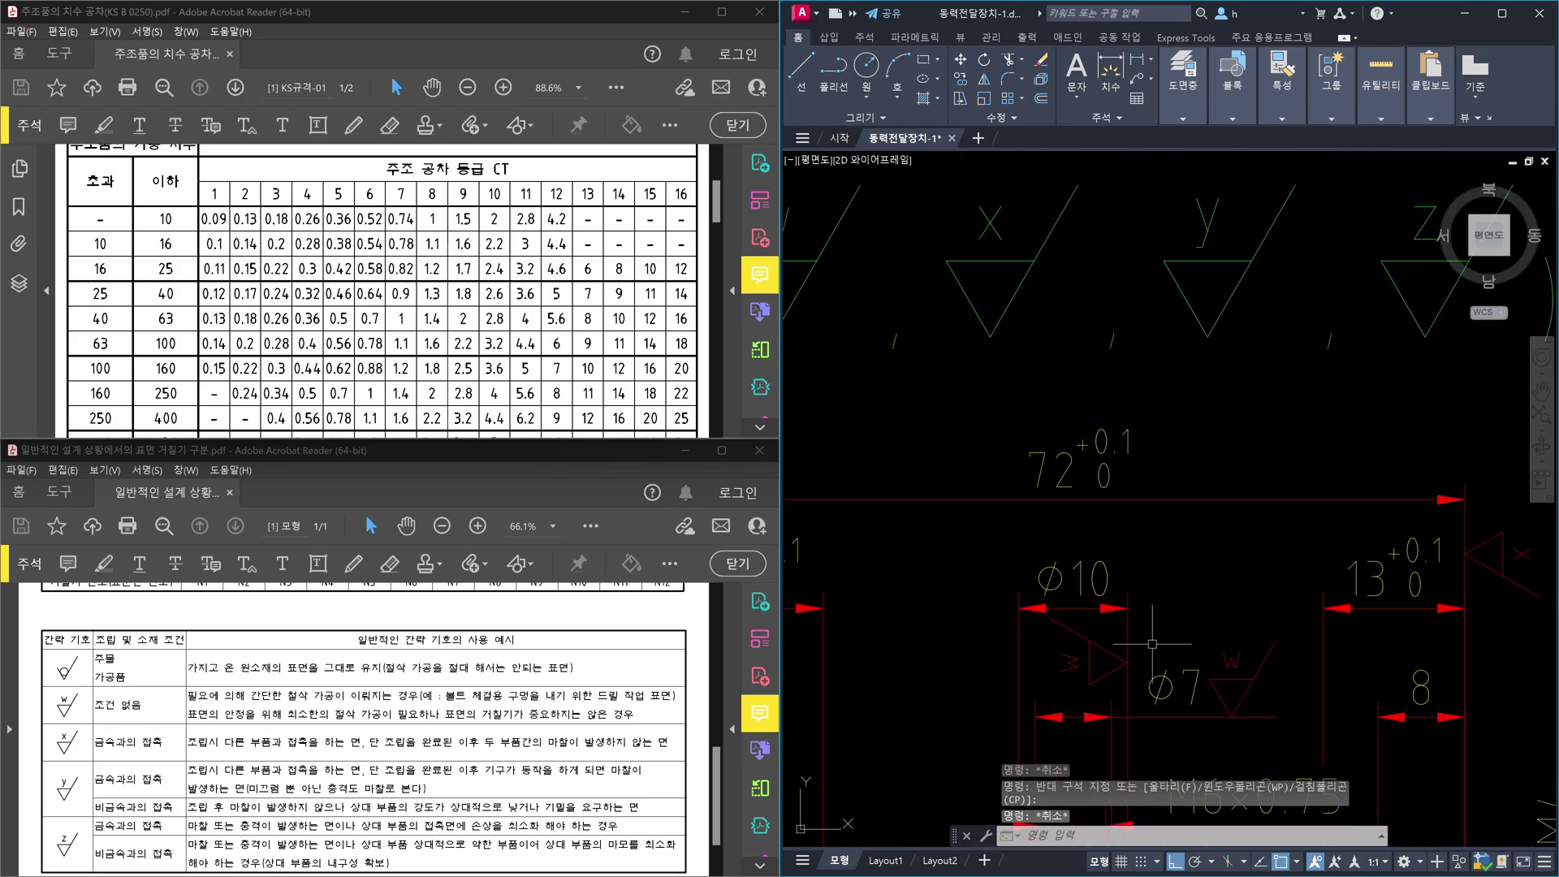
scroll(1257, 717, up, 4)
scroll(1256, 629, down, 5)
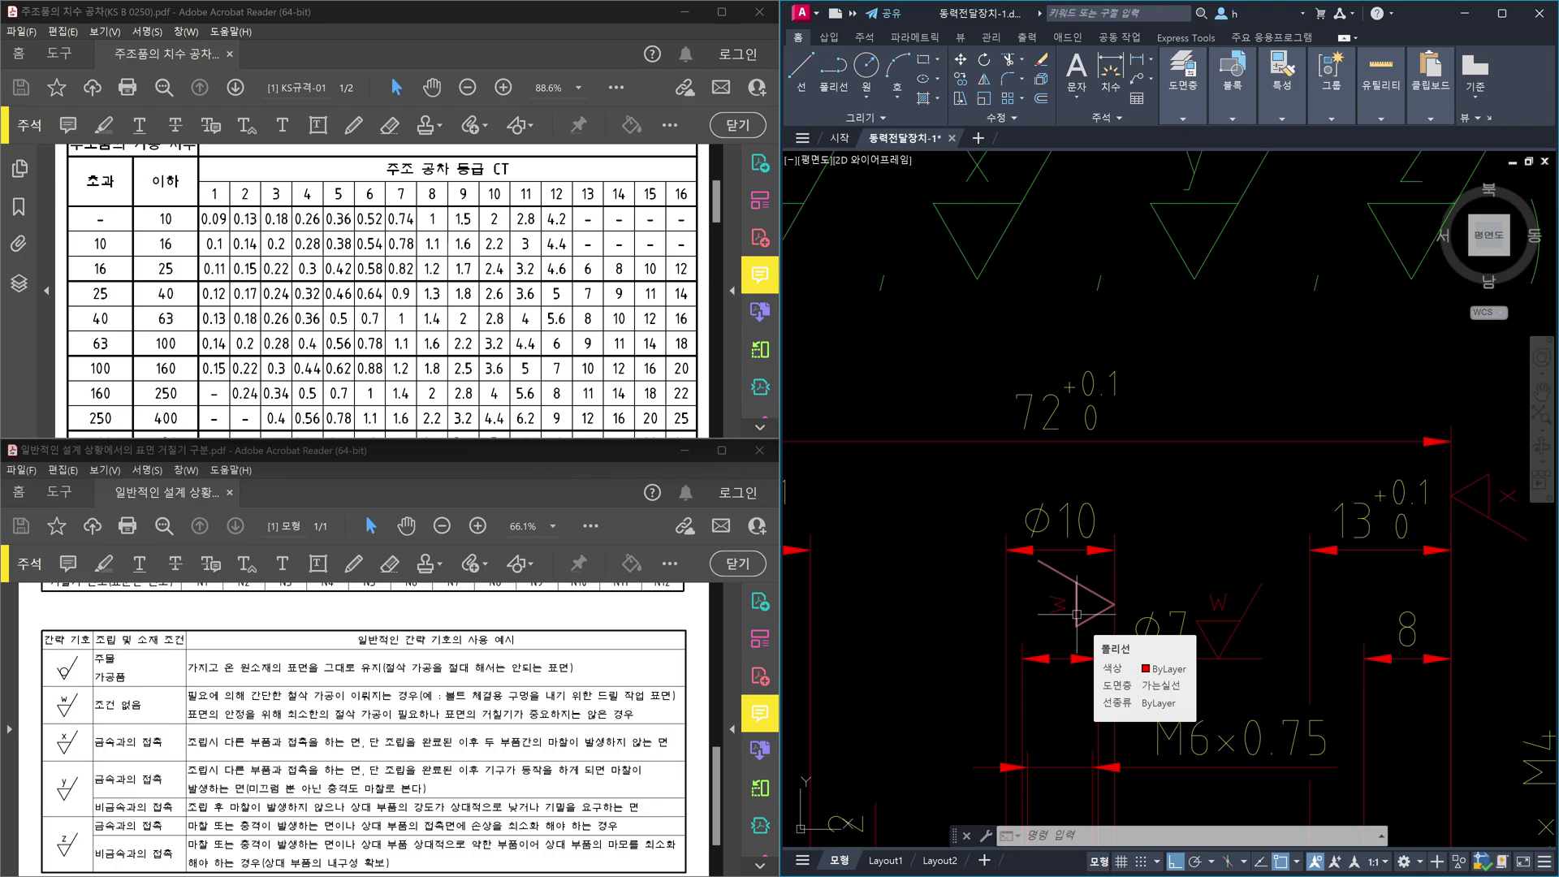
Step: Examine the upright W version in the symbol row and the W symbols placed on the stepped hole's dimensions
scroll(1107, 445, down, 4)
scroll(1098, 300, up, 6)
middle_drag(1097, 300, 1113, 462)
click(1114, 348)
click(1021, 295)
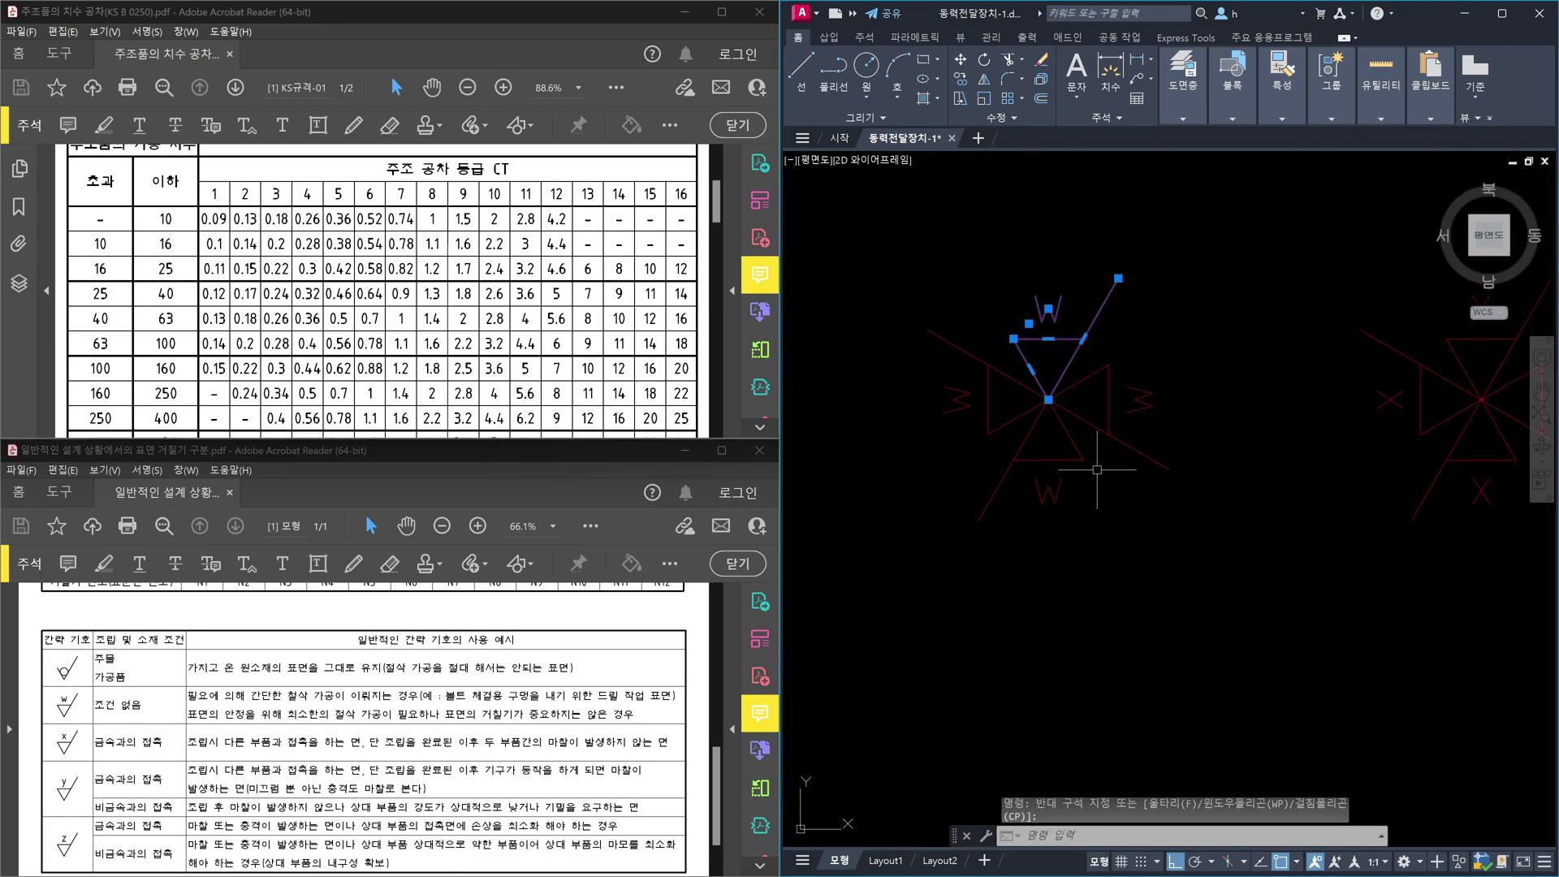
key(Escape)
key(Escape)
scroll(1066, 551, down, 5)
scroll(1066, 551, up, 6)
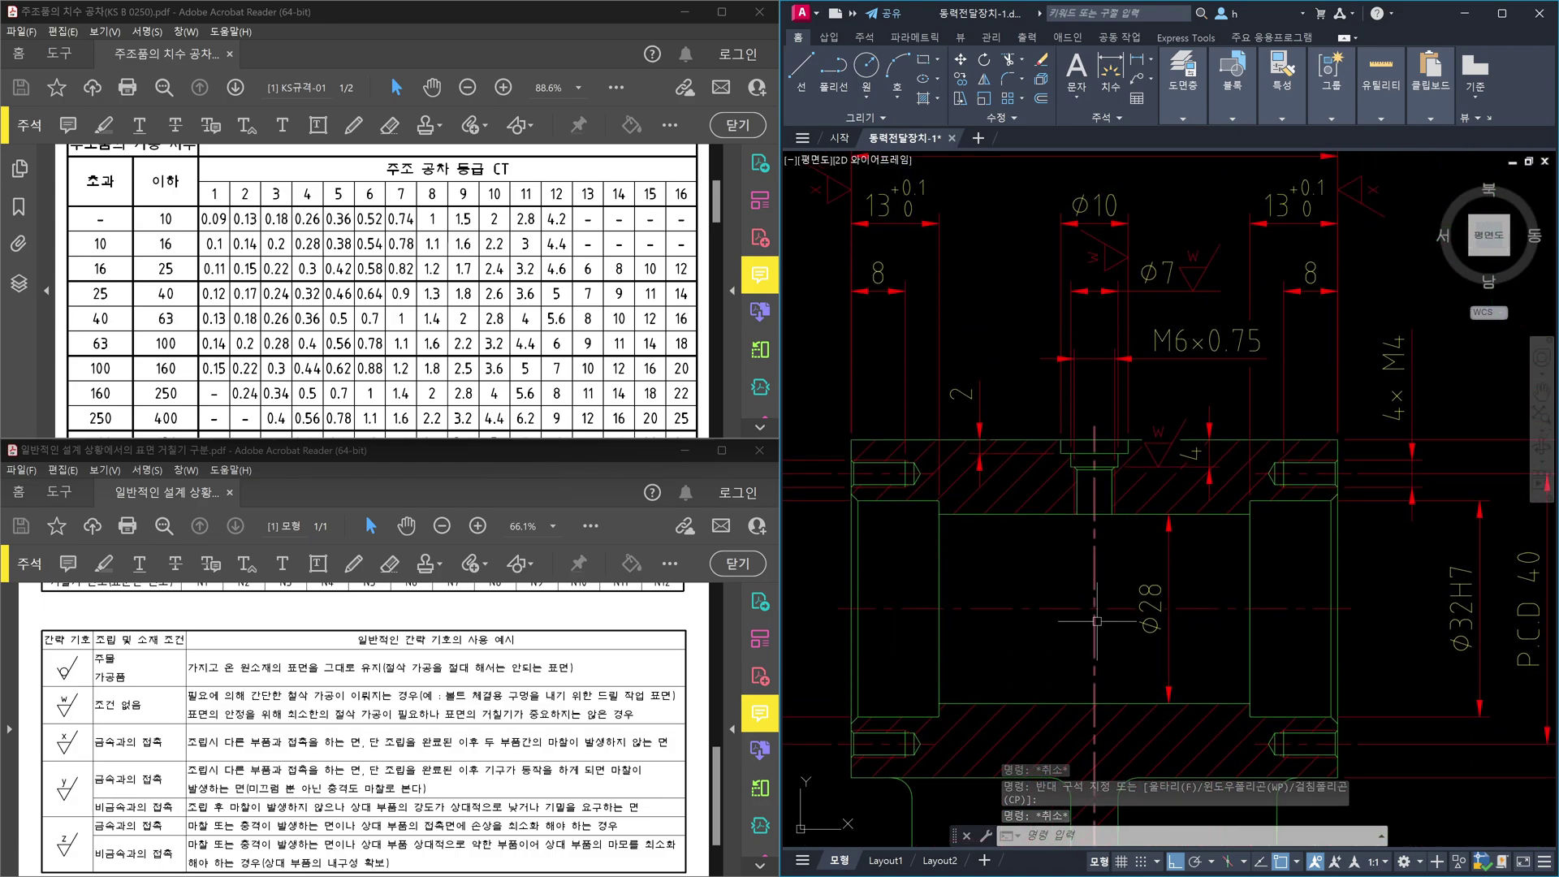
Step: Examine the upside-down W version in the symbol row above the views
scroll(1183, 644, down, 3)
middle_drag(1215, 407, 1190, 670)
scroll(1200, 358, up, 8)
scroll(1314, 419, down, 3)
scroll(1096, 459, up, 3)
click(1128, 504)
click(1044, 442)
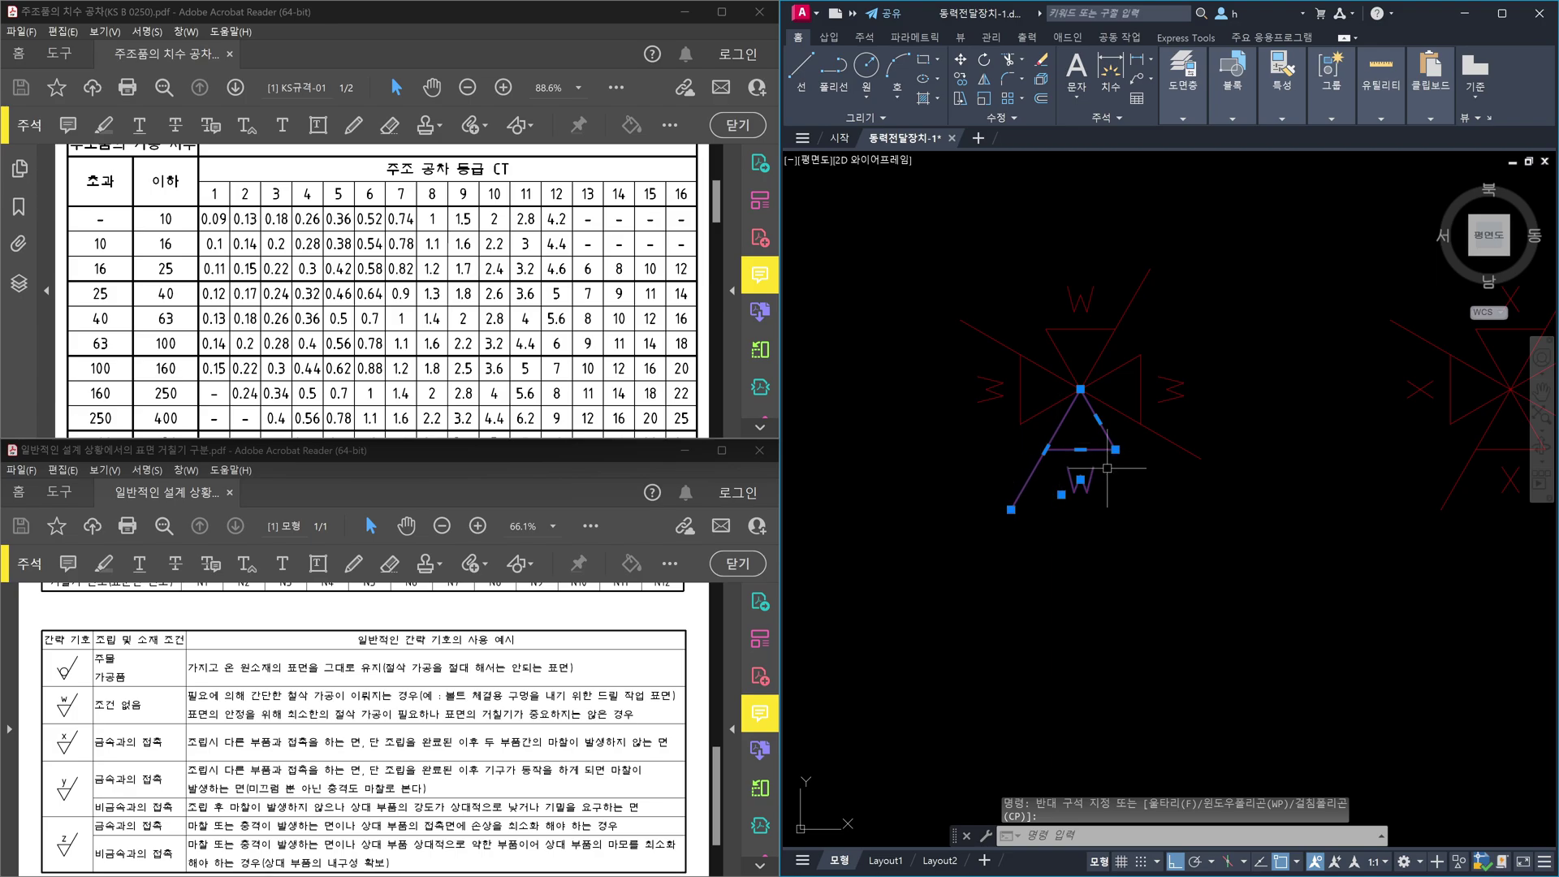
scroll(1107, 467, down, 2)
key(Escape)
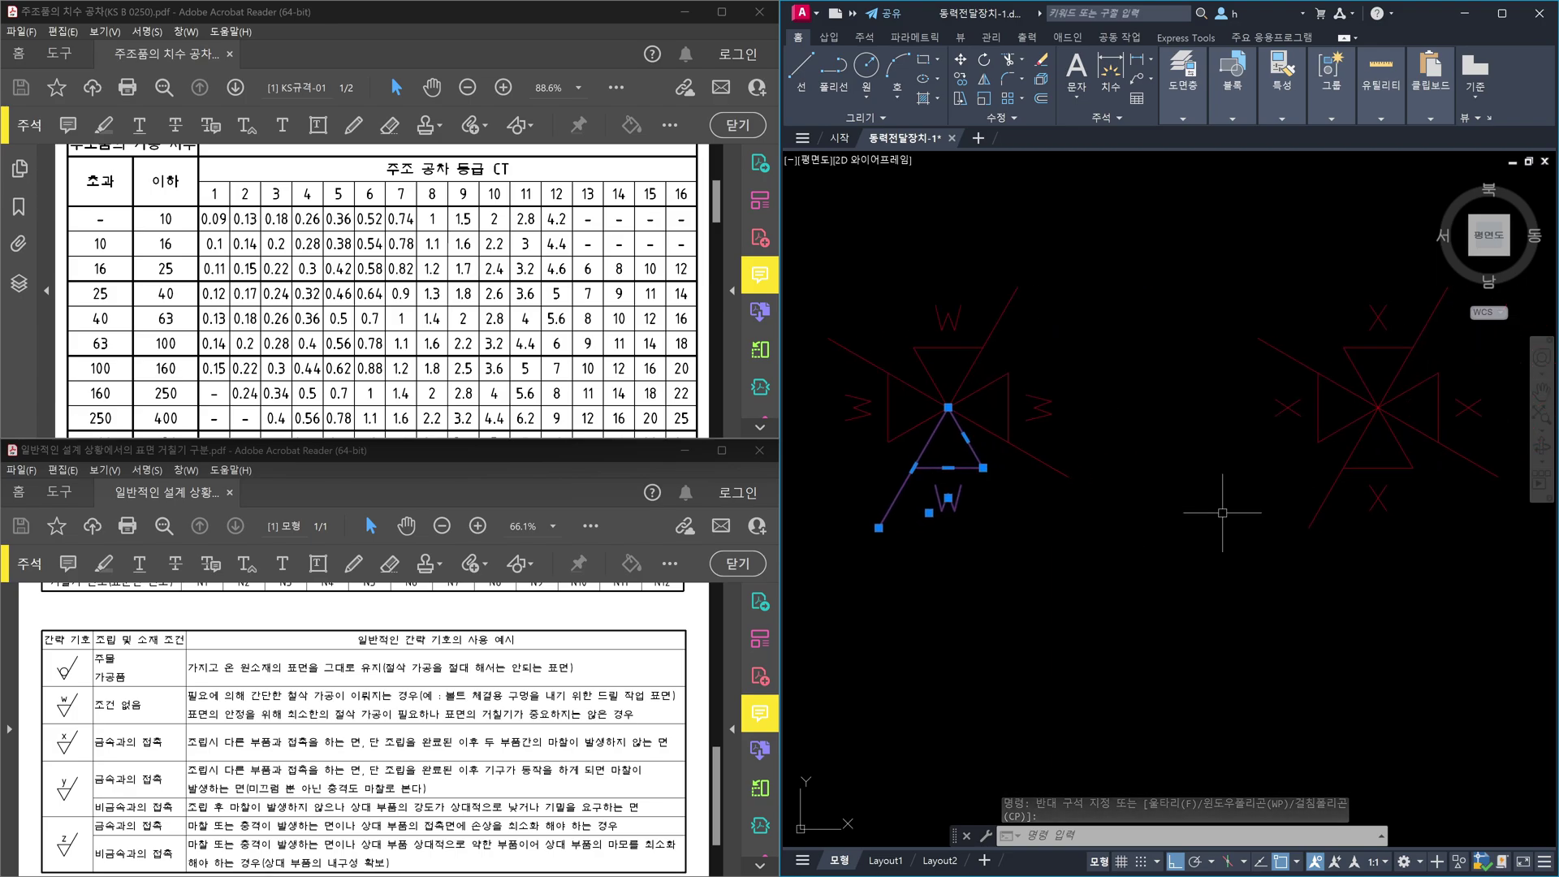
key(Escape)
Step: Delete the three rotated versions of the X roughness symbol in the symbol row, keeping the upright one
middle_drag(1224, 508, 1218, 546)
click(1365, 599)
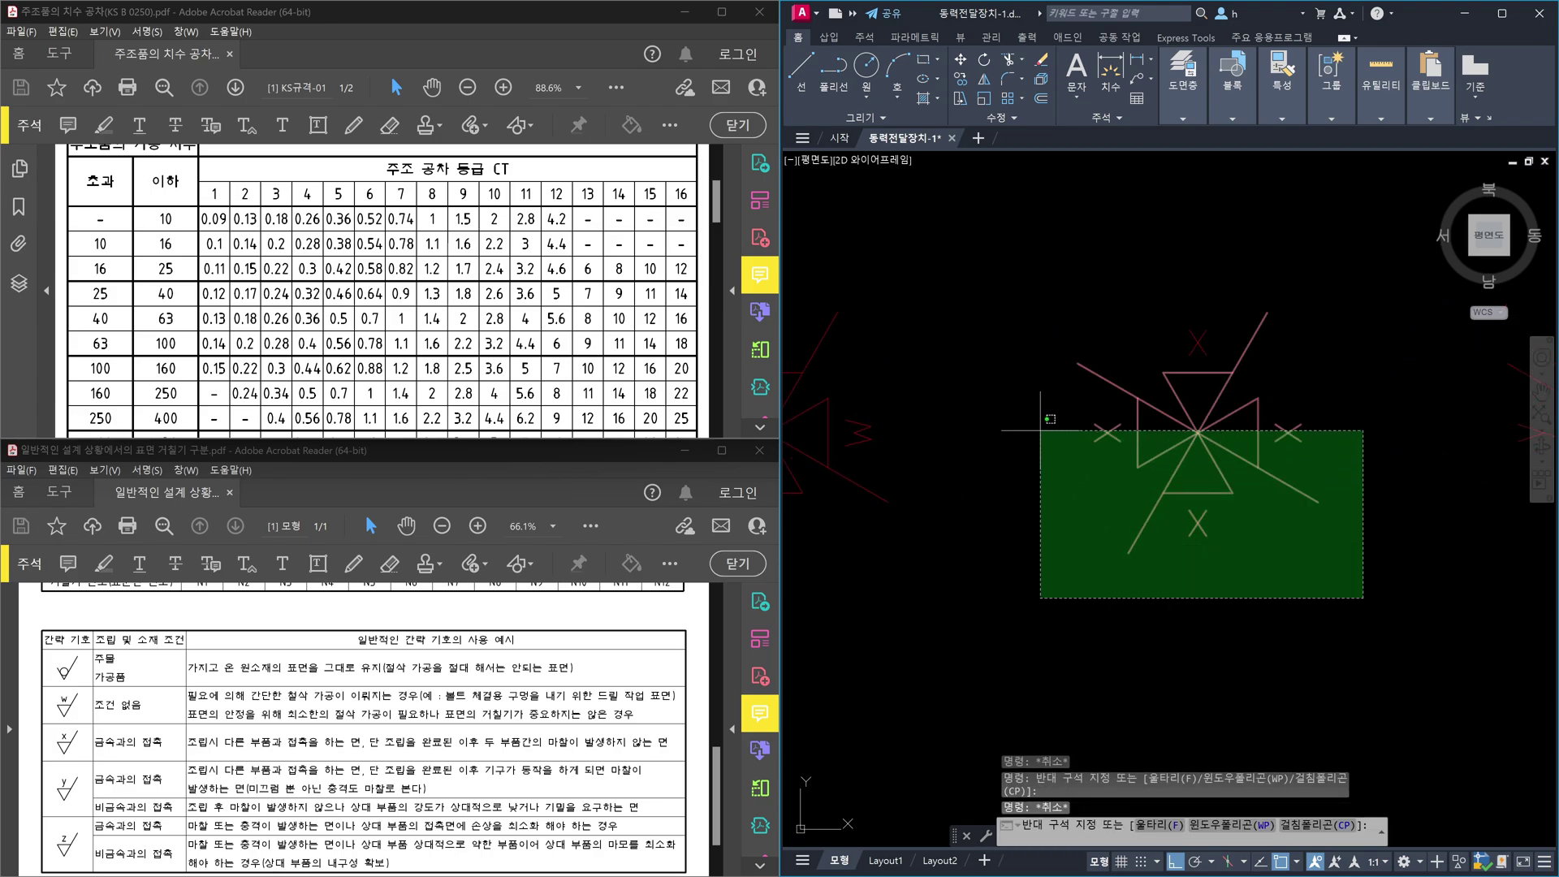
click(1043, 443)
click(1089, 480)
click(1114, 442)
click(1300, 568)
click(1271, 388)
key(Escape)
Step: Delete the three rotated versions of the Z roughness symbol in the symbol row, keeping the upright one
scroll(1282, 445, down, 2)
middle_drag(1282, 446, 1087, 463)
scroll(1086, 463, up, 2)
click(1395, 515)
click(1170, 455)
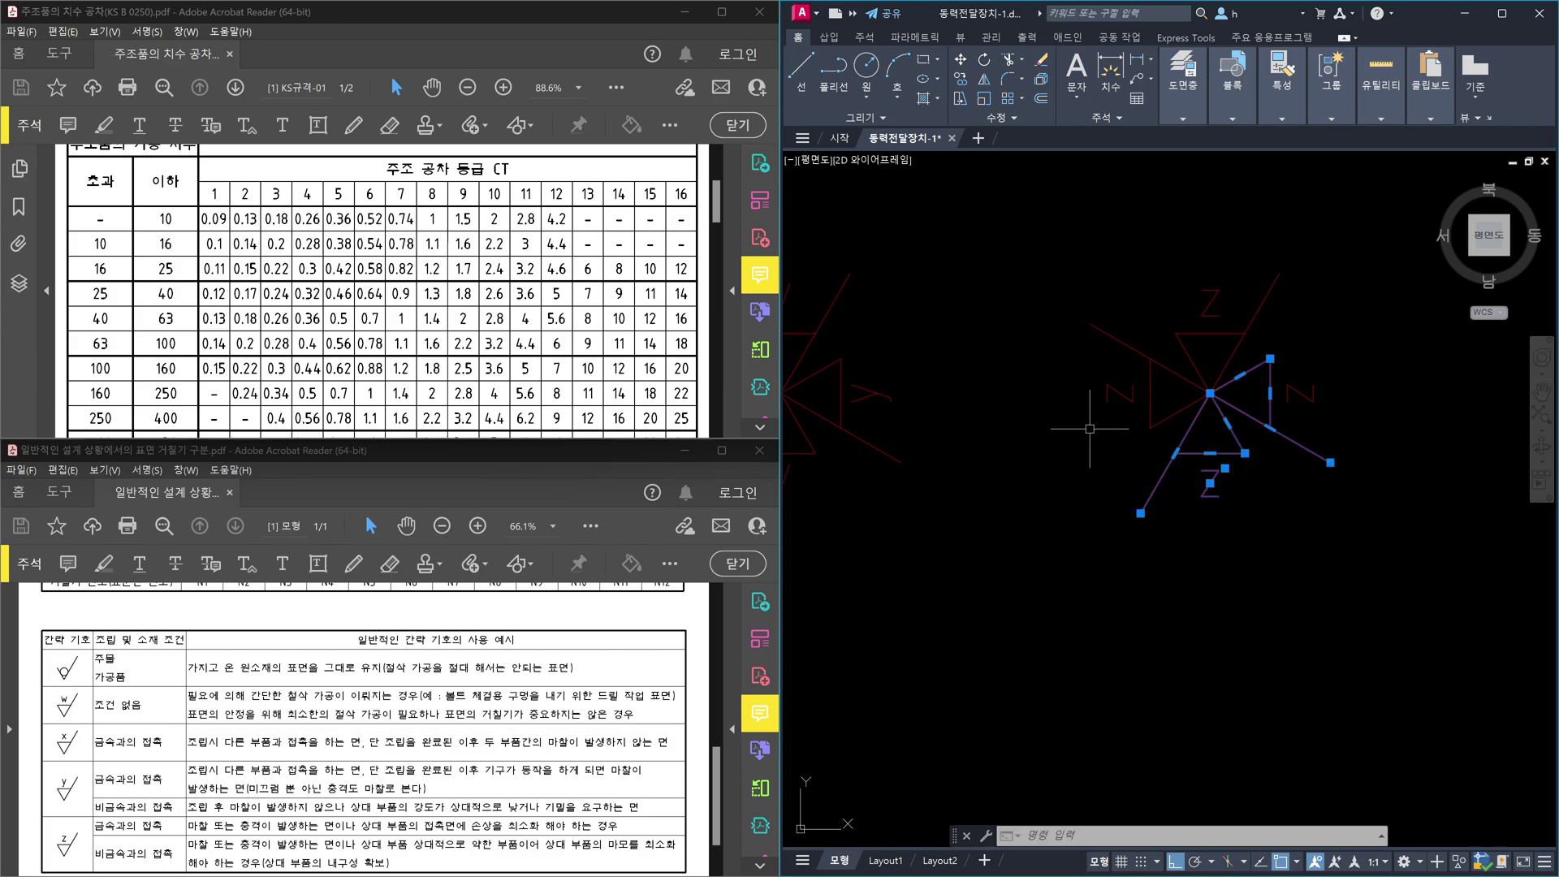
click(1293, 504)
click(1271, 393)
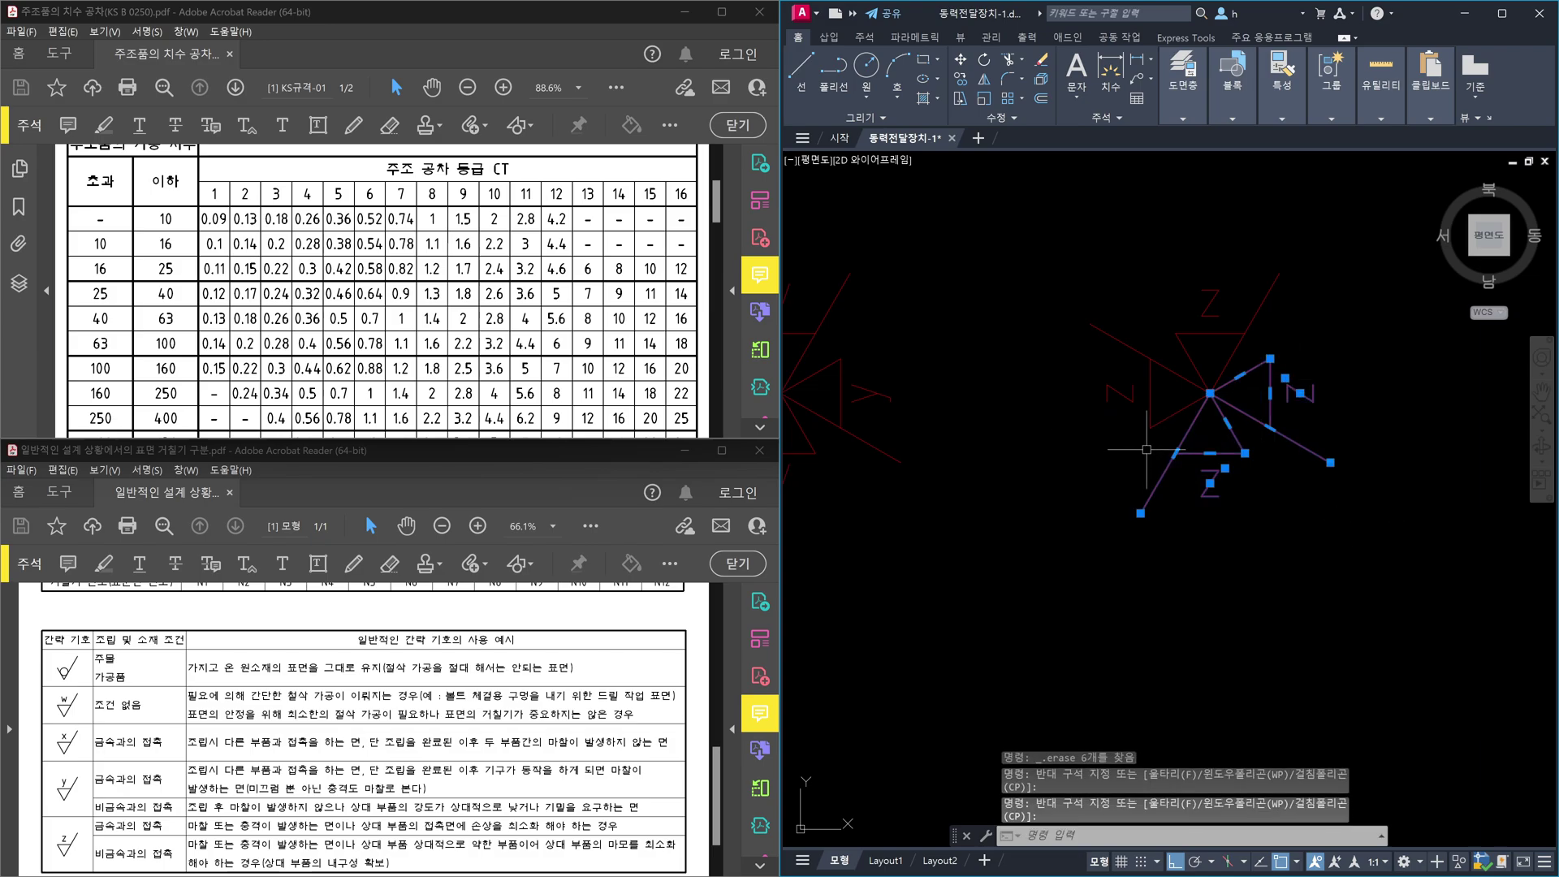
key(Delete)
scroll(1162, 446, down, 3)
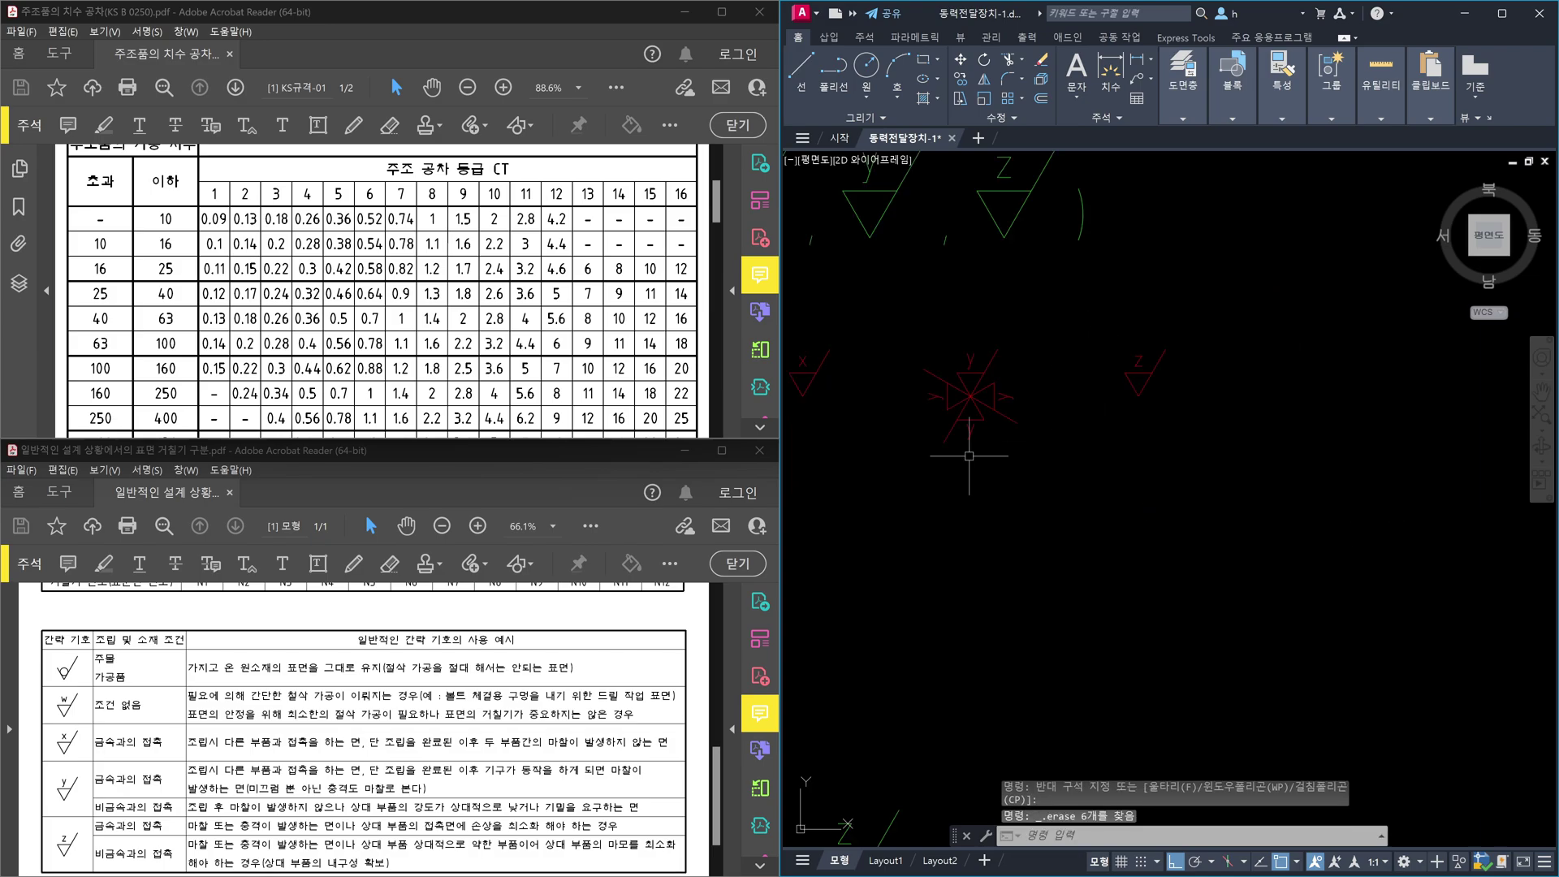
Step: Delete the left and right rotated versions of the Y roughness symbol, keeping the upright and upside-down ones
scroll(1176, 472, up, 3)
click(1209, 445)
click(1153, 382)
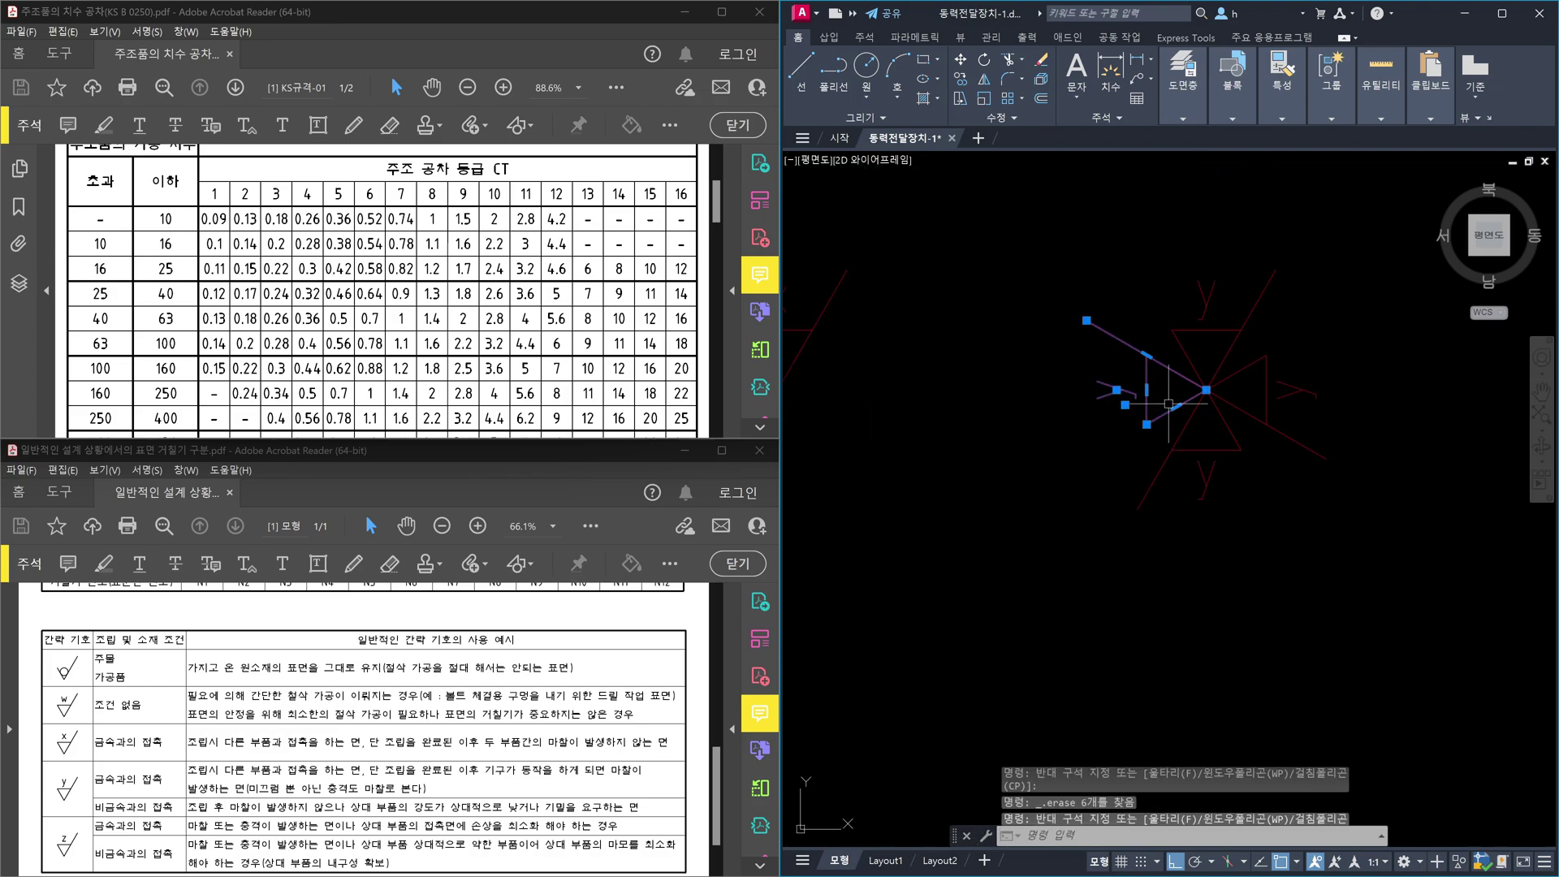
click(1316, 463)
click(1255, 353)
key(Delete)
Step: Delete the left and right rotated versions of the W roughness symbol, keeping the upright and upside-down ones
scroll(1220, 464, down, 3)
scroll(1048, 419, up, 8)
click(999, 441)
click(1218, 522)
click(1162, 369)
key(Delete)
scroll(1247, 498, down, 3)
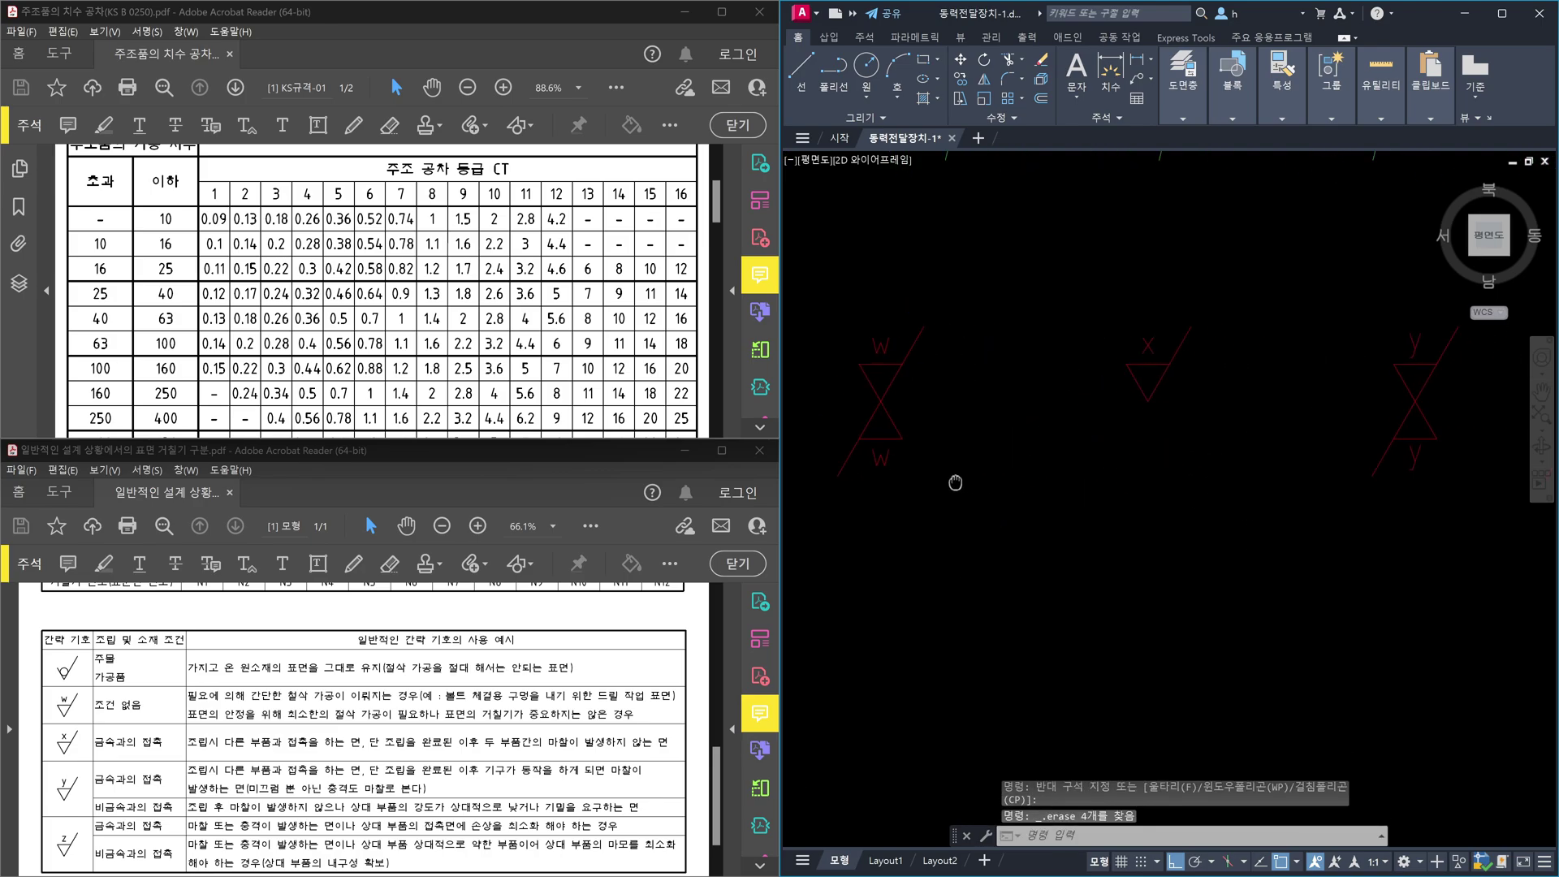
Step: Delete the upside-down versions of the W and Y roughness symbols from the symbol row
scroll(947, 482, down, 2)
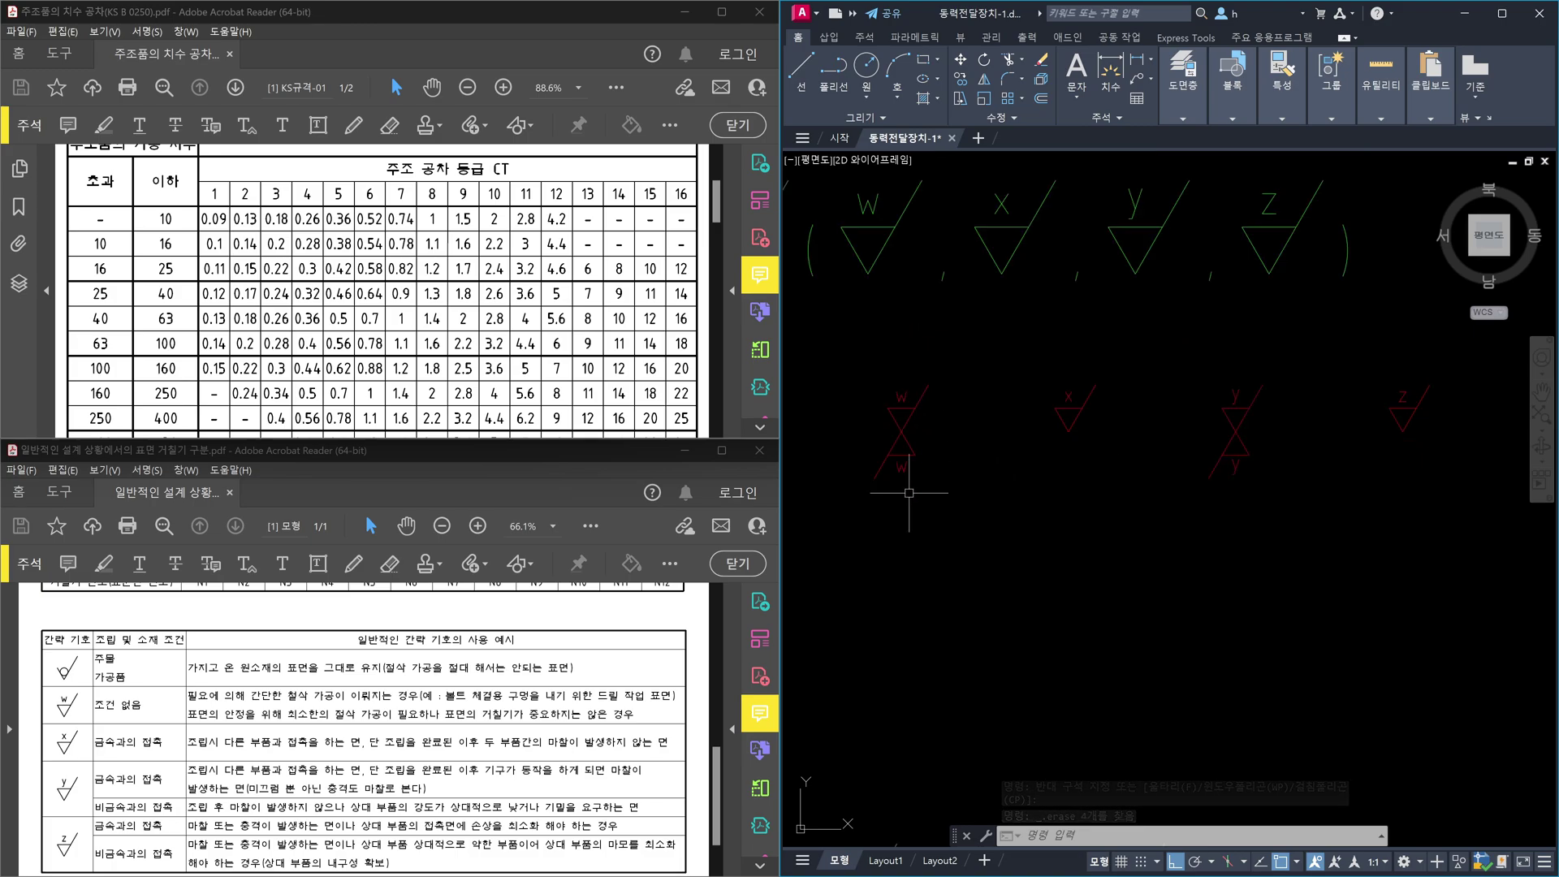
key(Escape)
click(943, 503)
click(816, 405)
click(1277, 515)
click(1130, 410)
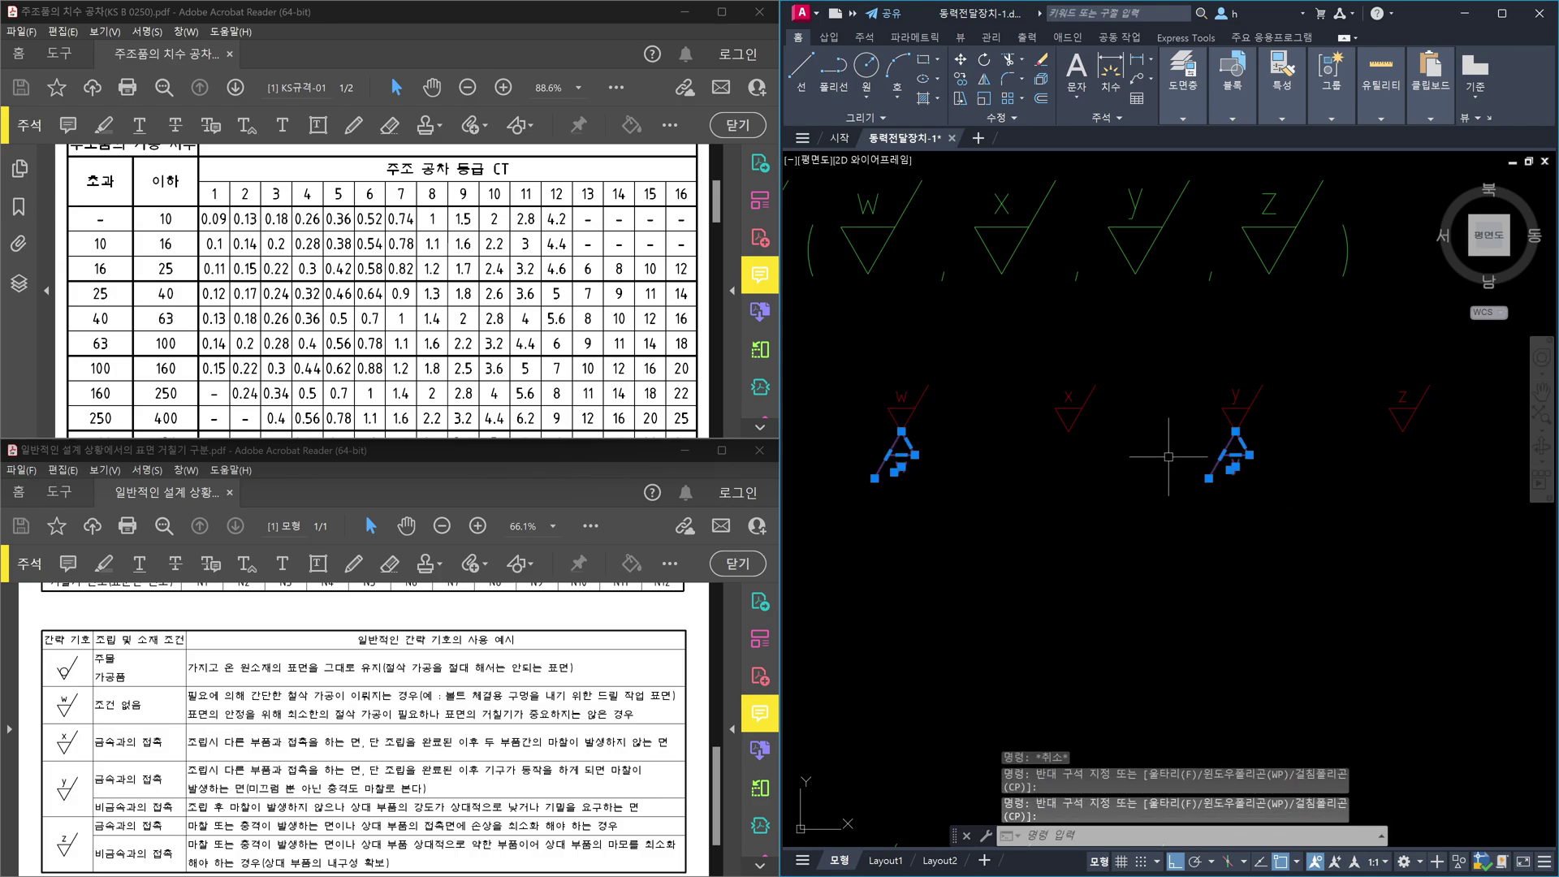
key(Delete)
Step: Copy the upright W and Y roughness symbols straight down to a second row below the originals
text(co)
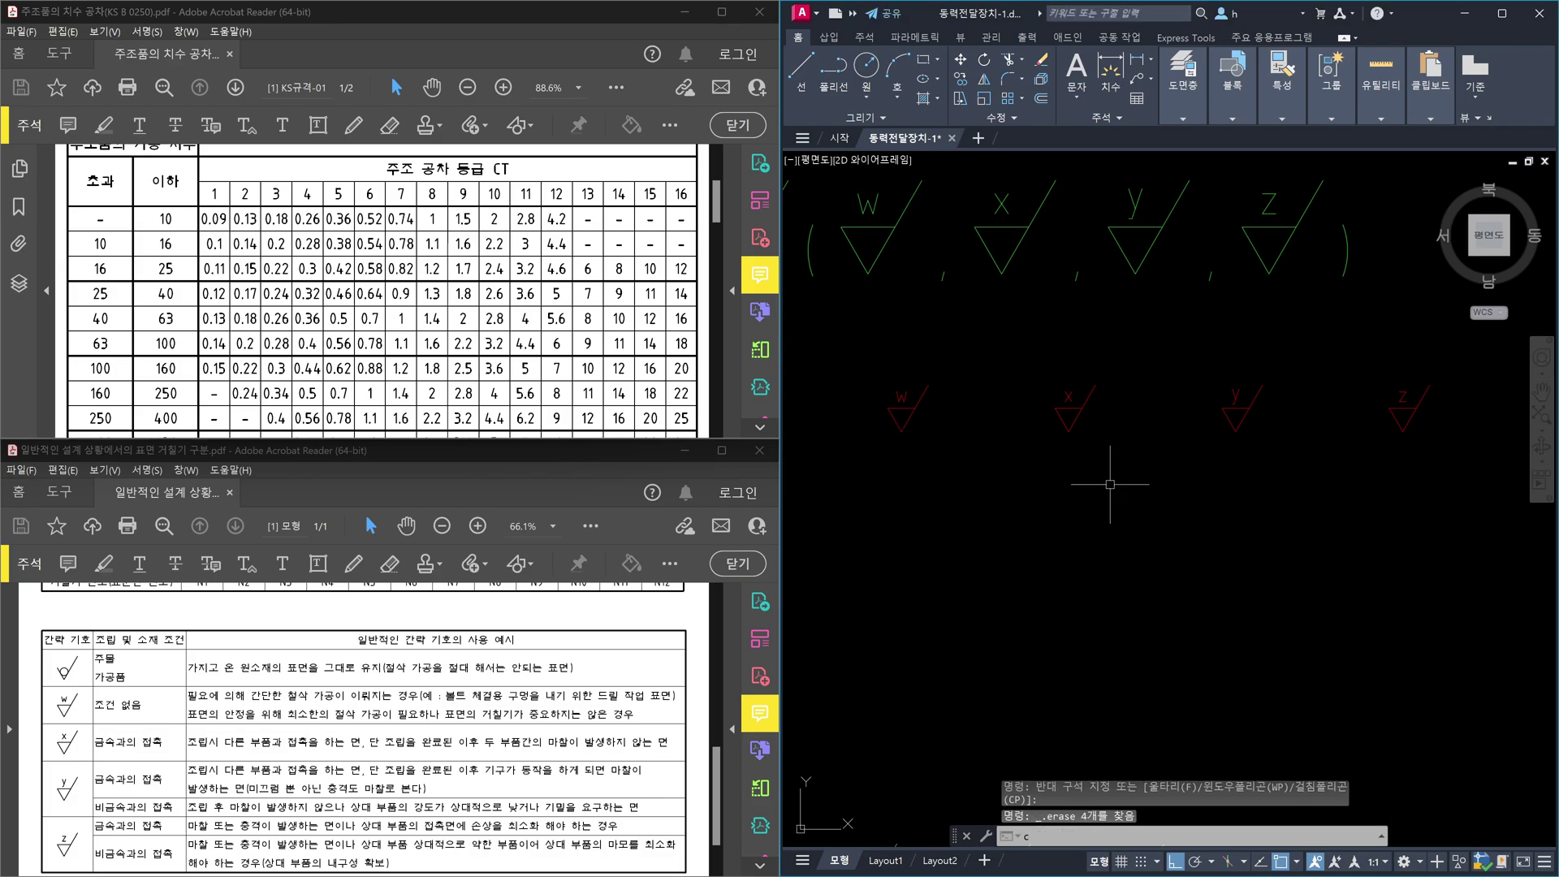
key(Return)
click(981, 478)
click(822, 315)
click(1282, 475)
click(1147, 325)
key(Return)
click(1294, 372)
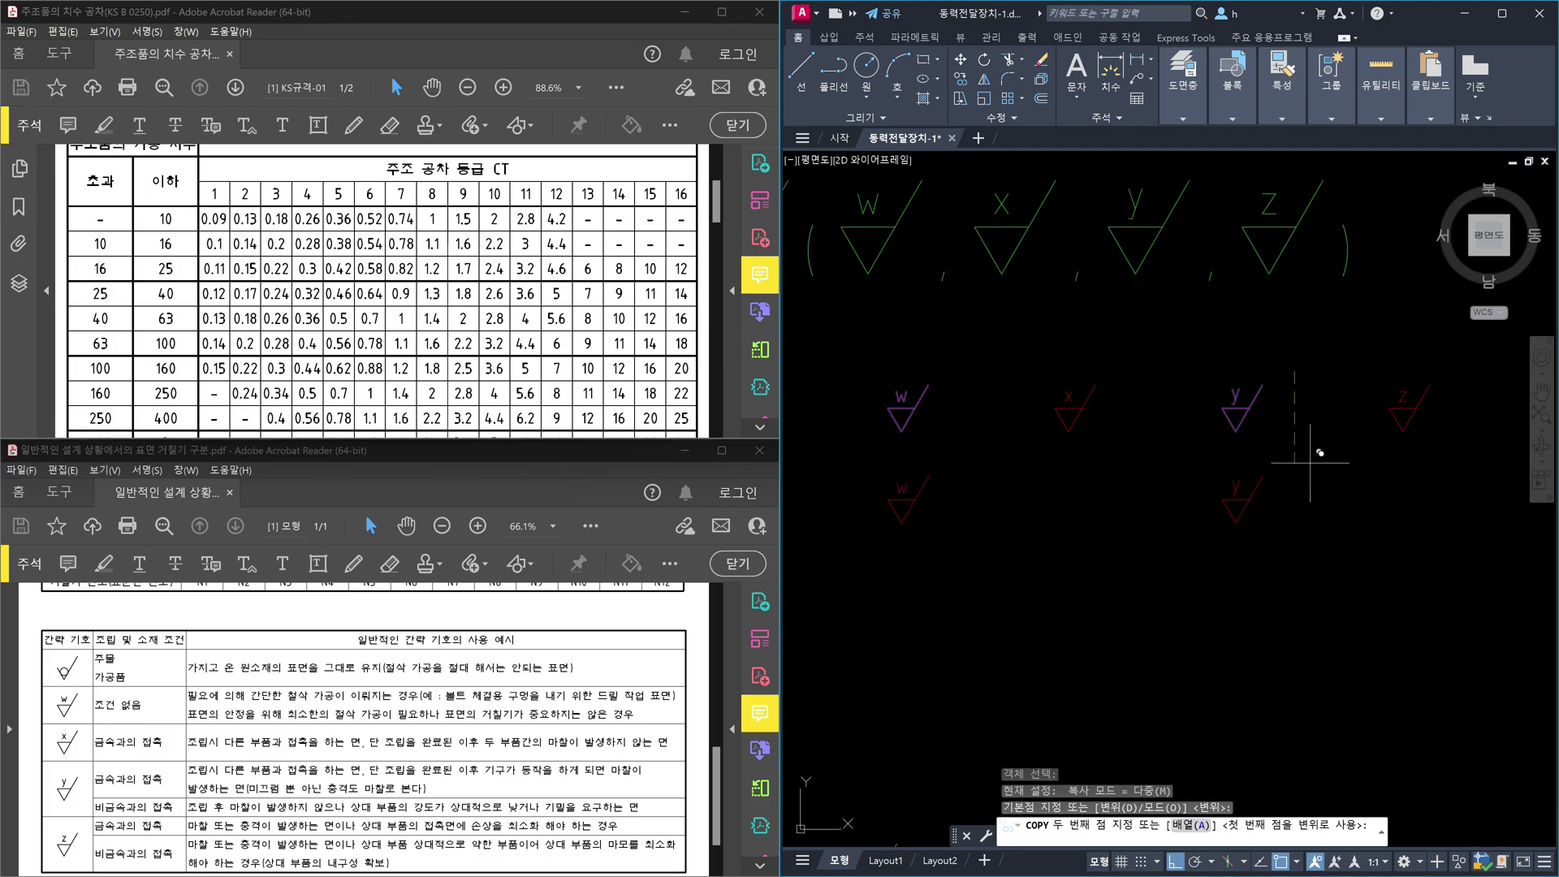
click(1310, 463)
key(Escape)
Step: Rotate the W letter in the copied W symbol by 180° about its insertion point
scroll(861, 487, up, 5)
text(ro)
key(Return)
click(1036, 520)
click(1024, 508)
key(Return)
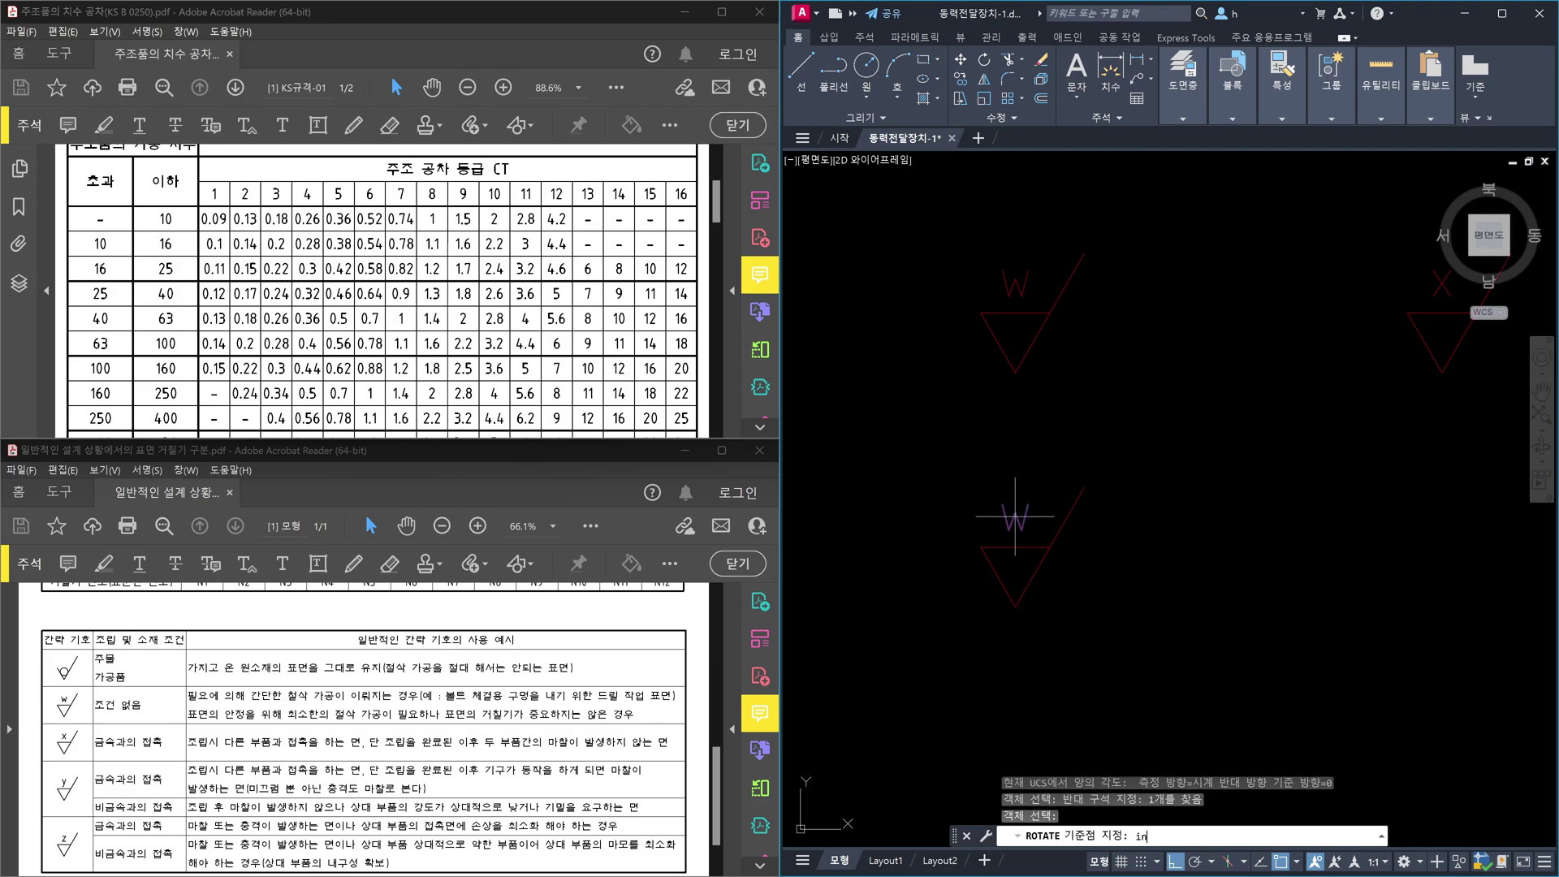
click(1021, 520)
Step: Rotate the Y letter in the copied Y symbol by 180° about its insertion point
scroll(913, 488, down, 2)
scroll(1330, 514, up, 2)
key(Return)
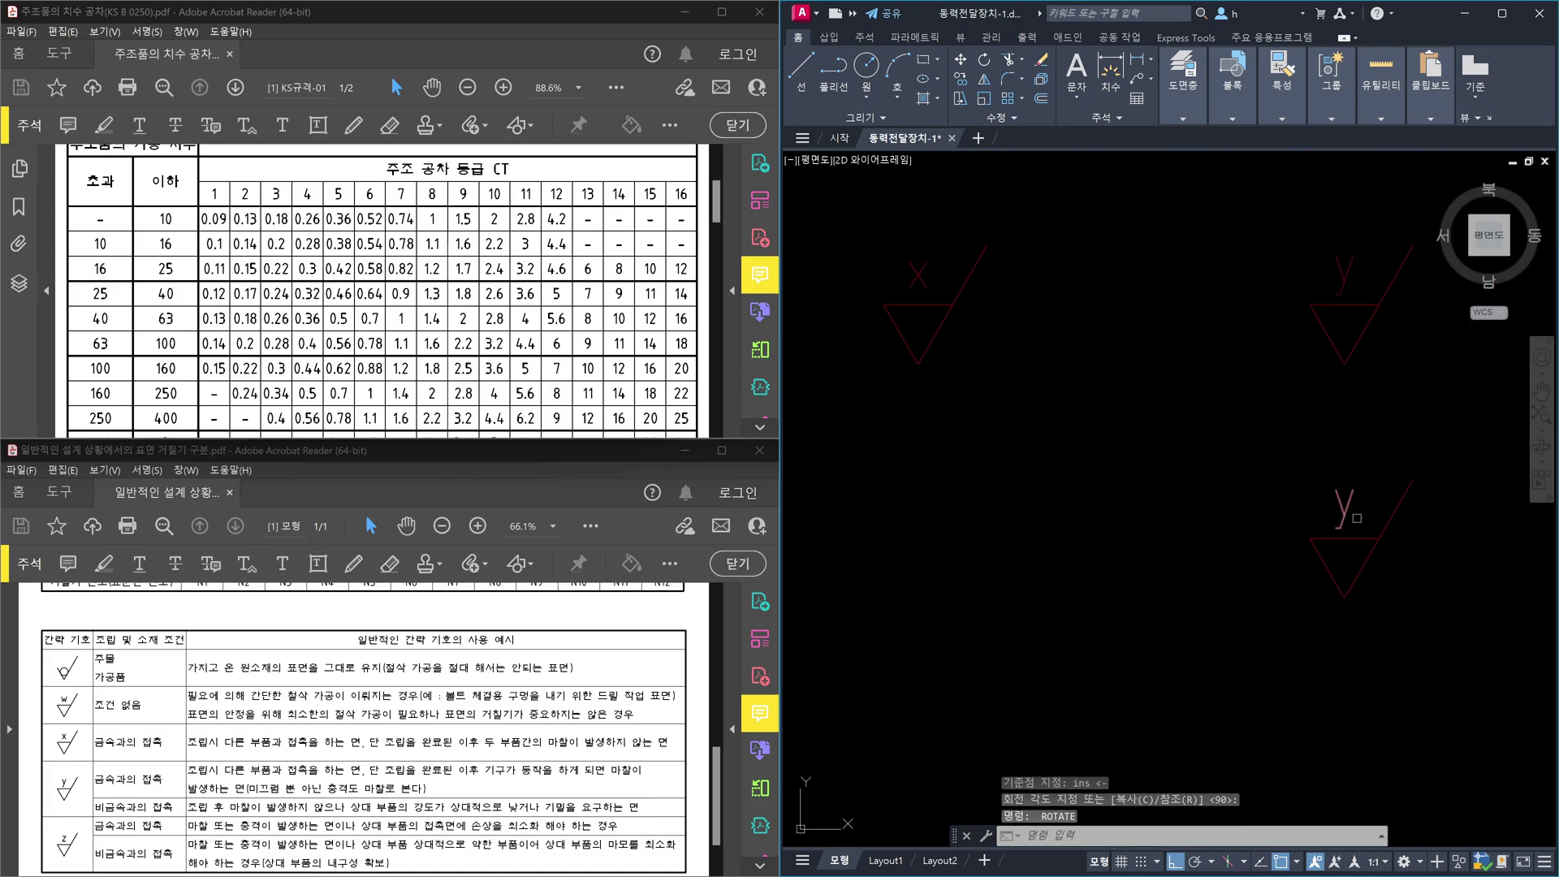
key(Return)
click(1365, 487)
click(1323, 502)
key(Return)
text(in)
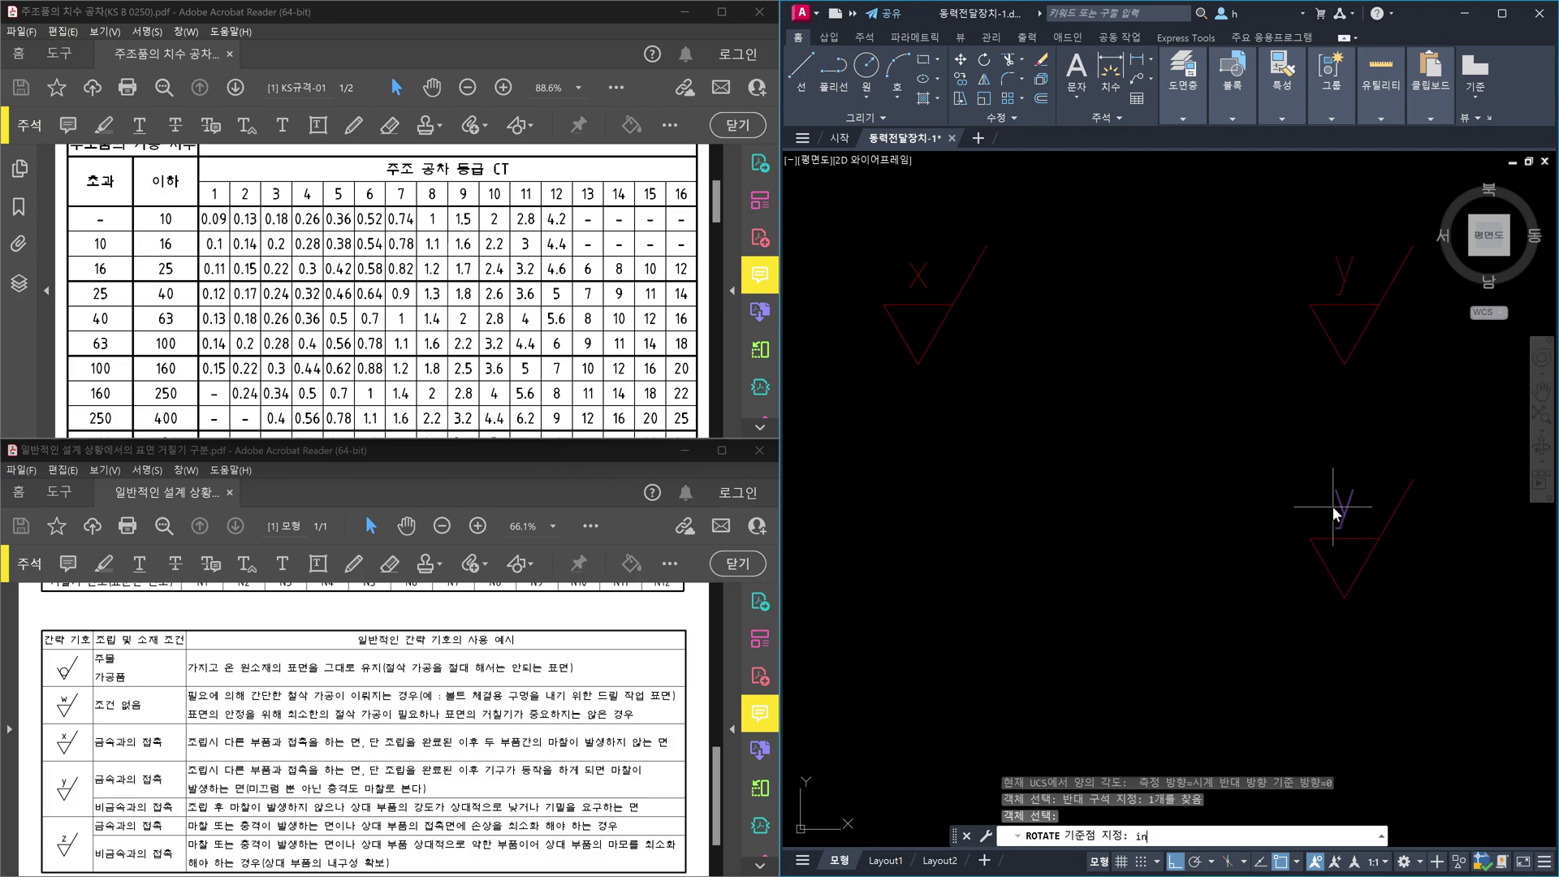
key(Return)
click(1341, 505)
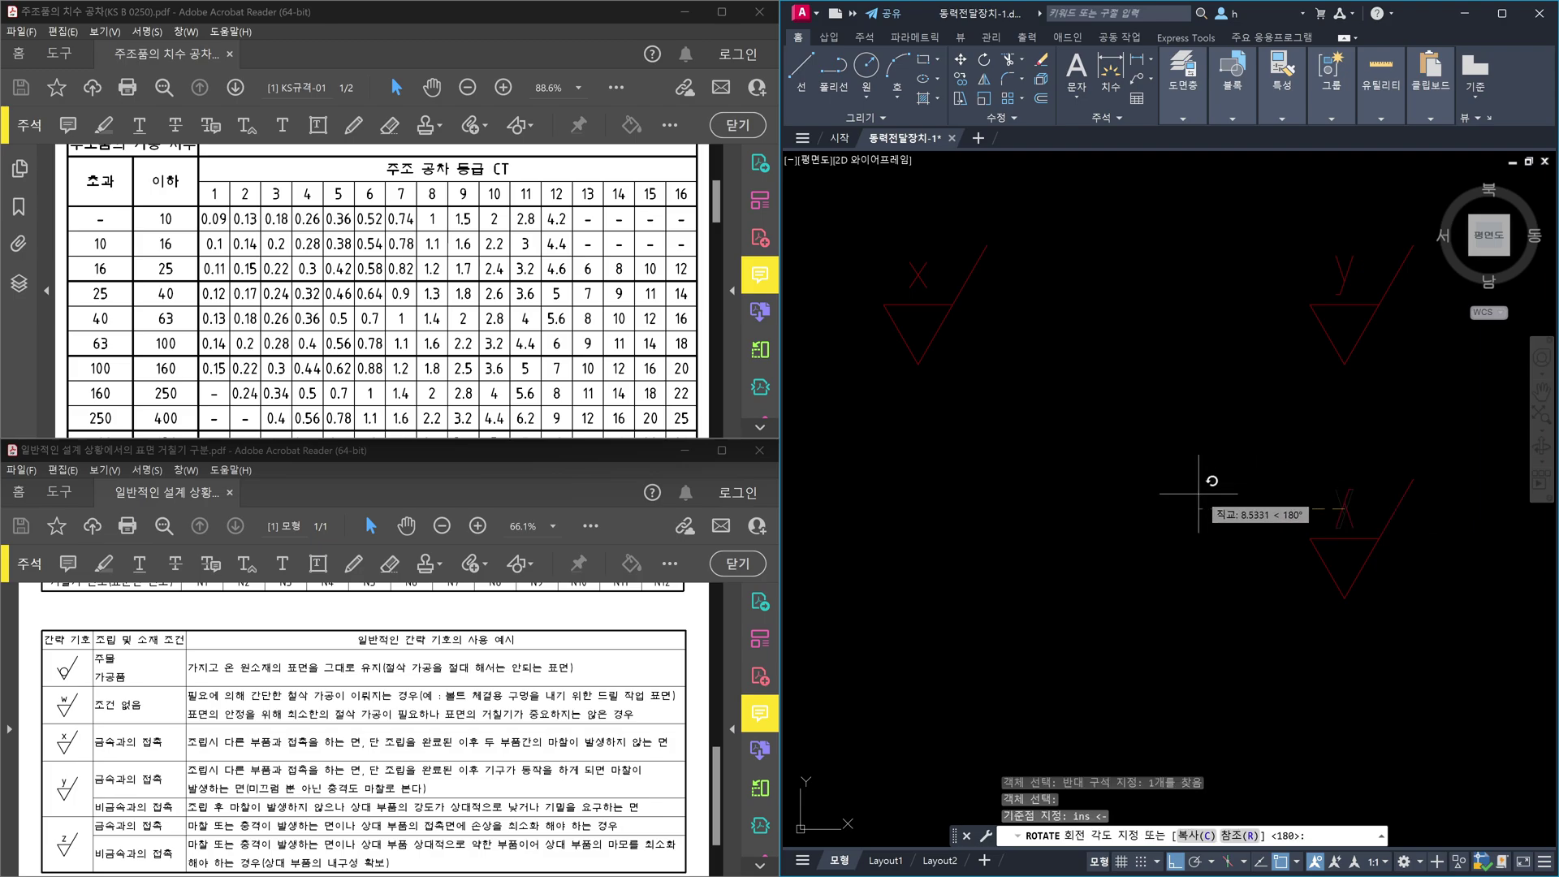
click(1203, 491)
key(Escape)
scroll(1145, 593, down, 3)
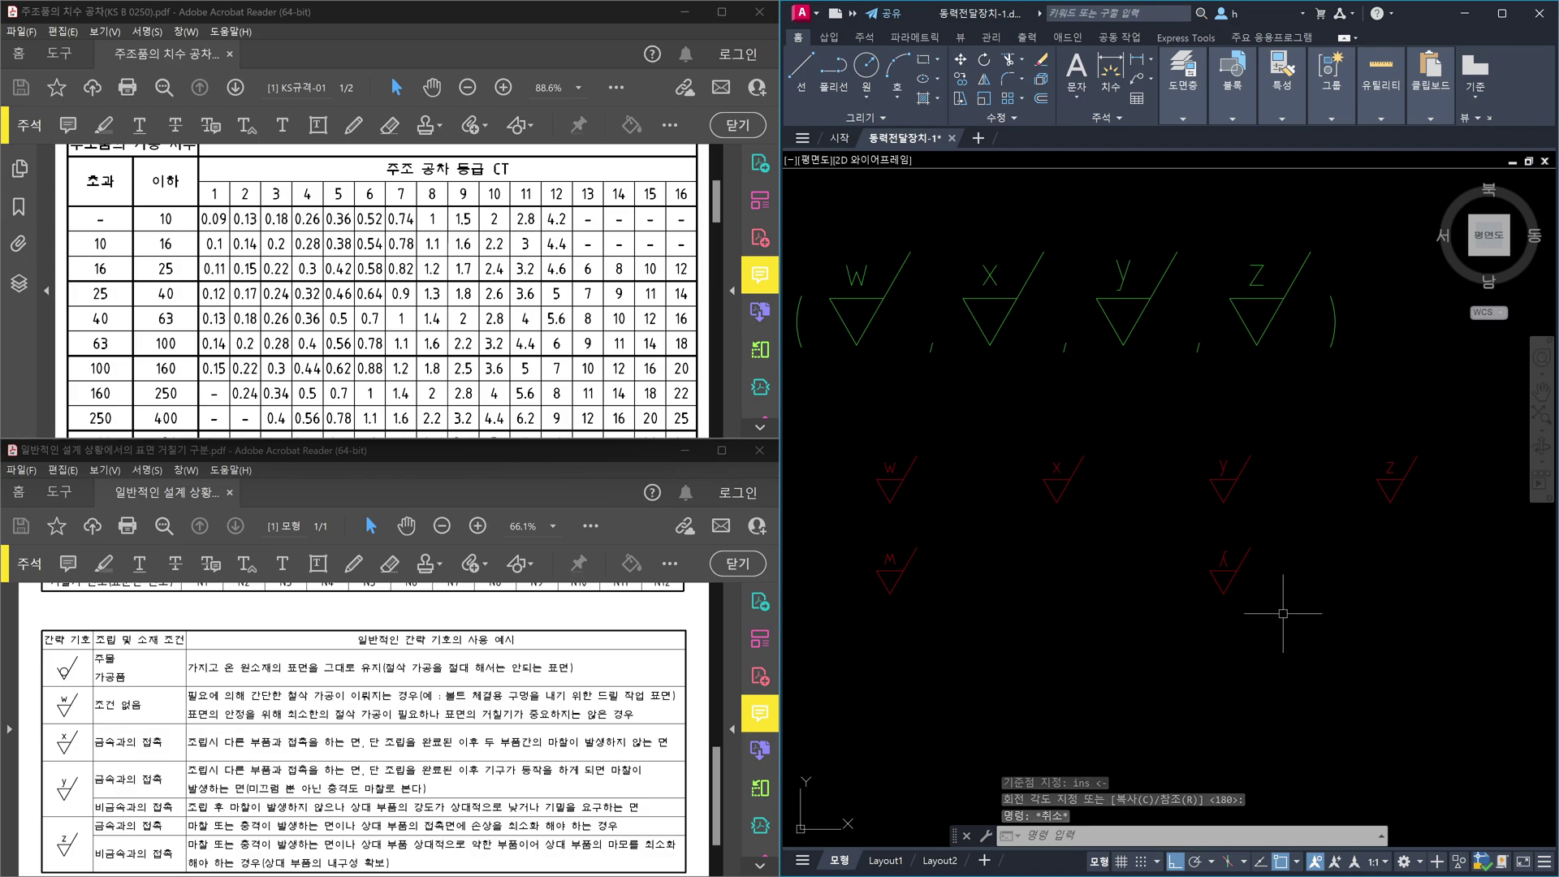
Step: Undo the letter rotations, symbol copies and deletions back to the full set of rotated W, X, Y and Z symbols
key(ctrl+z)
key(ctrl+z)
key(ctrl+z)
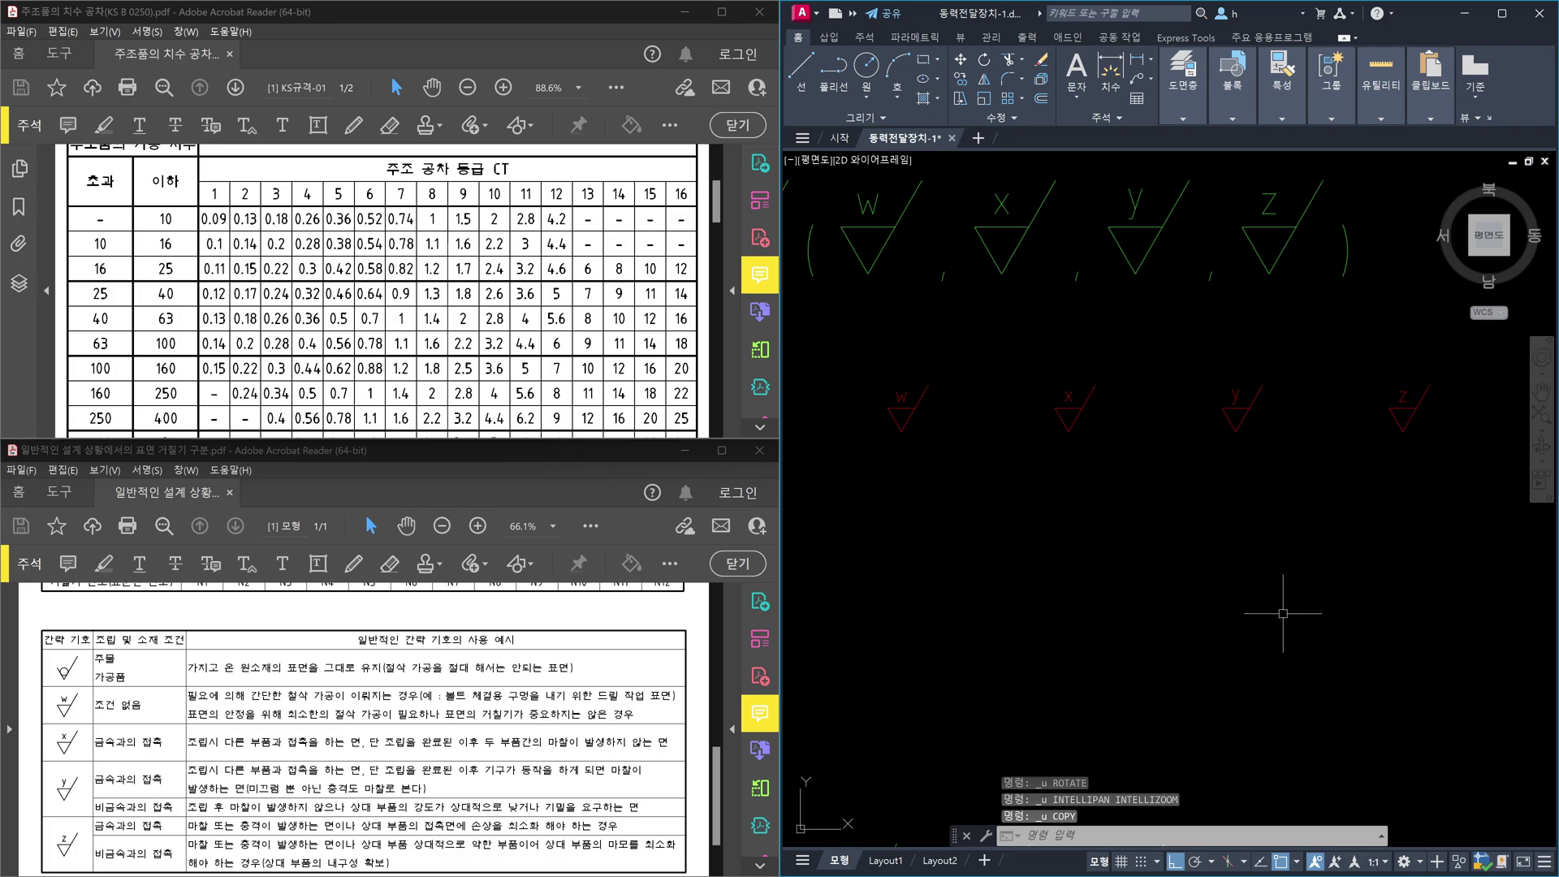
key(ctrl+z)
key(ctrl+z)
key(ctrl+z)
key(ctrl+z)
key(ctrl+z)
key(ctrl+z)
key(ctrl+z)
Step: Examine the front and side views of part 1 and the roughness symbols already placed on them
middle_drag(1388, 577, 1225, 519)
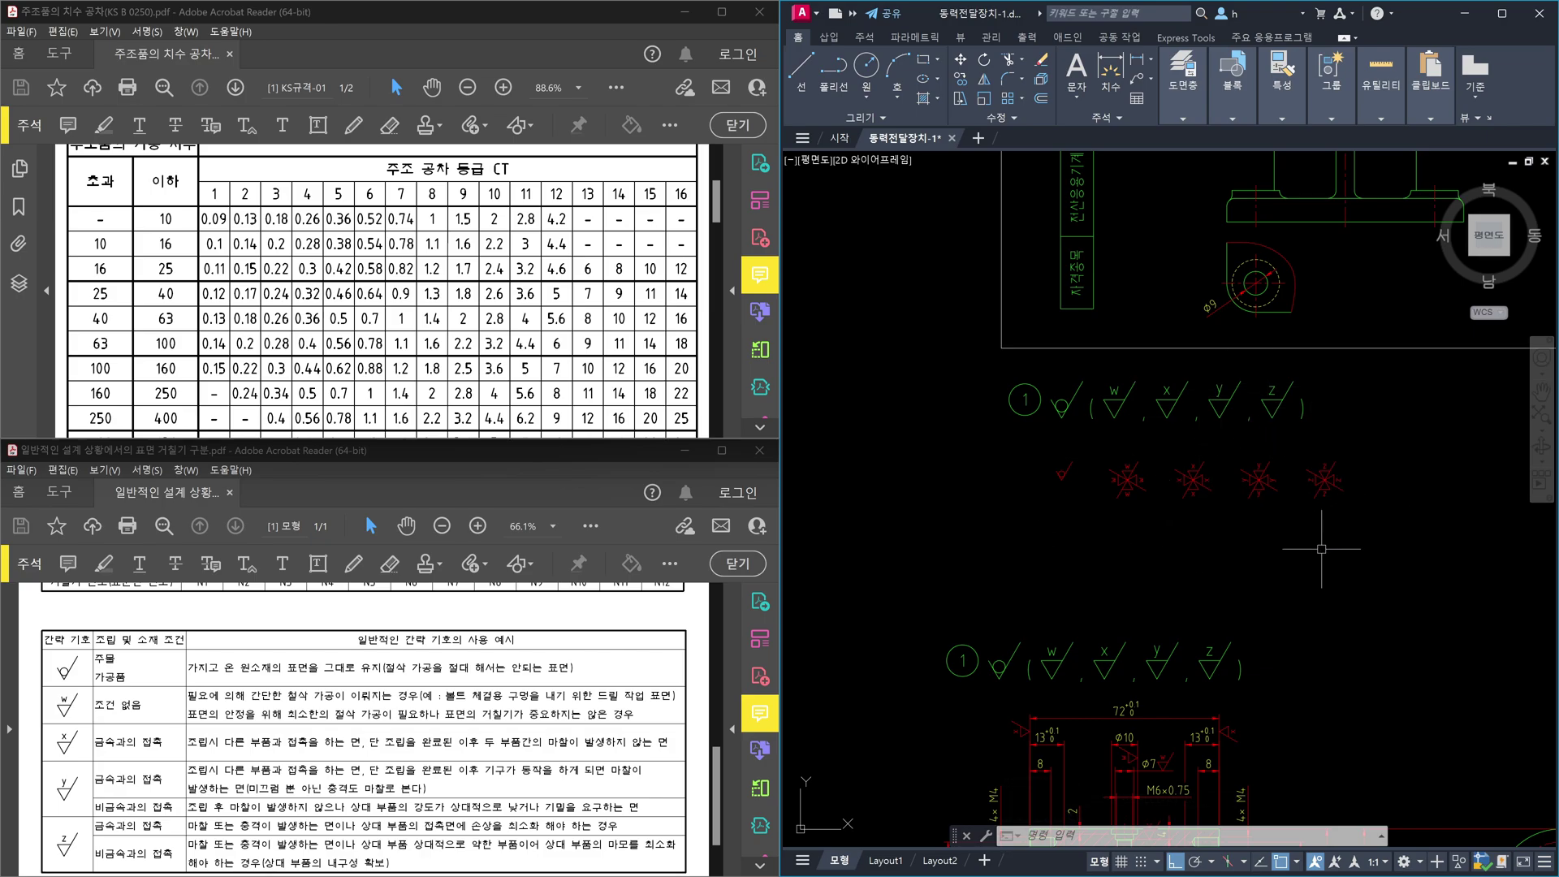
scroll(1184, 515, up, 3)
scroll(1190, 511, down, 3)
scroll(1158, 822, up, 8)
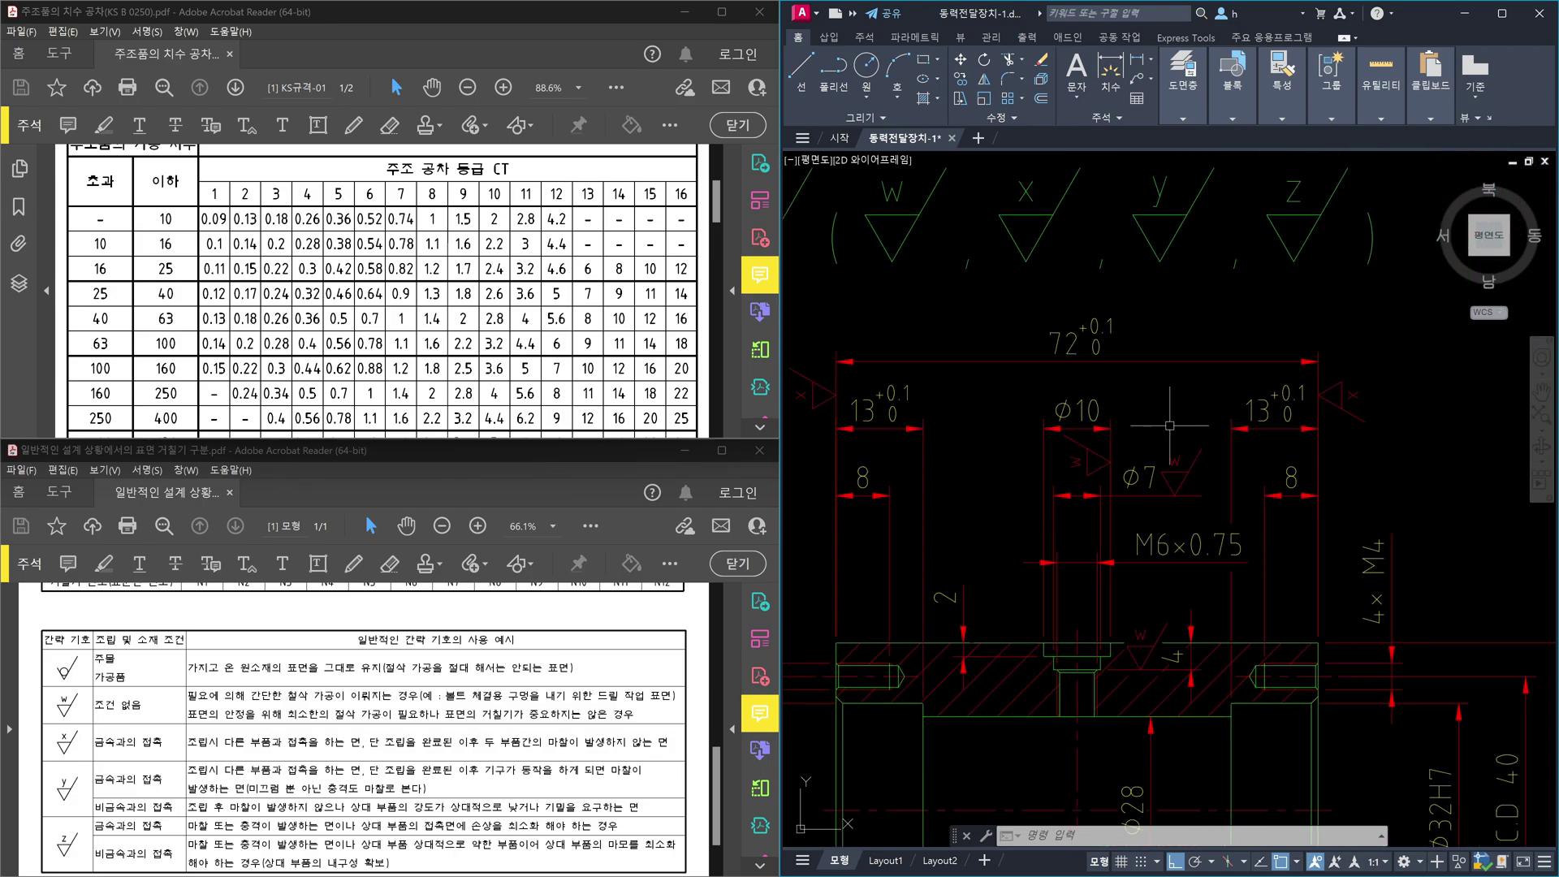
scroll(1012, 530, down, 5)
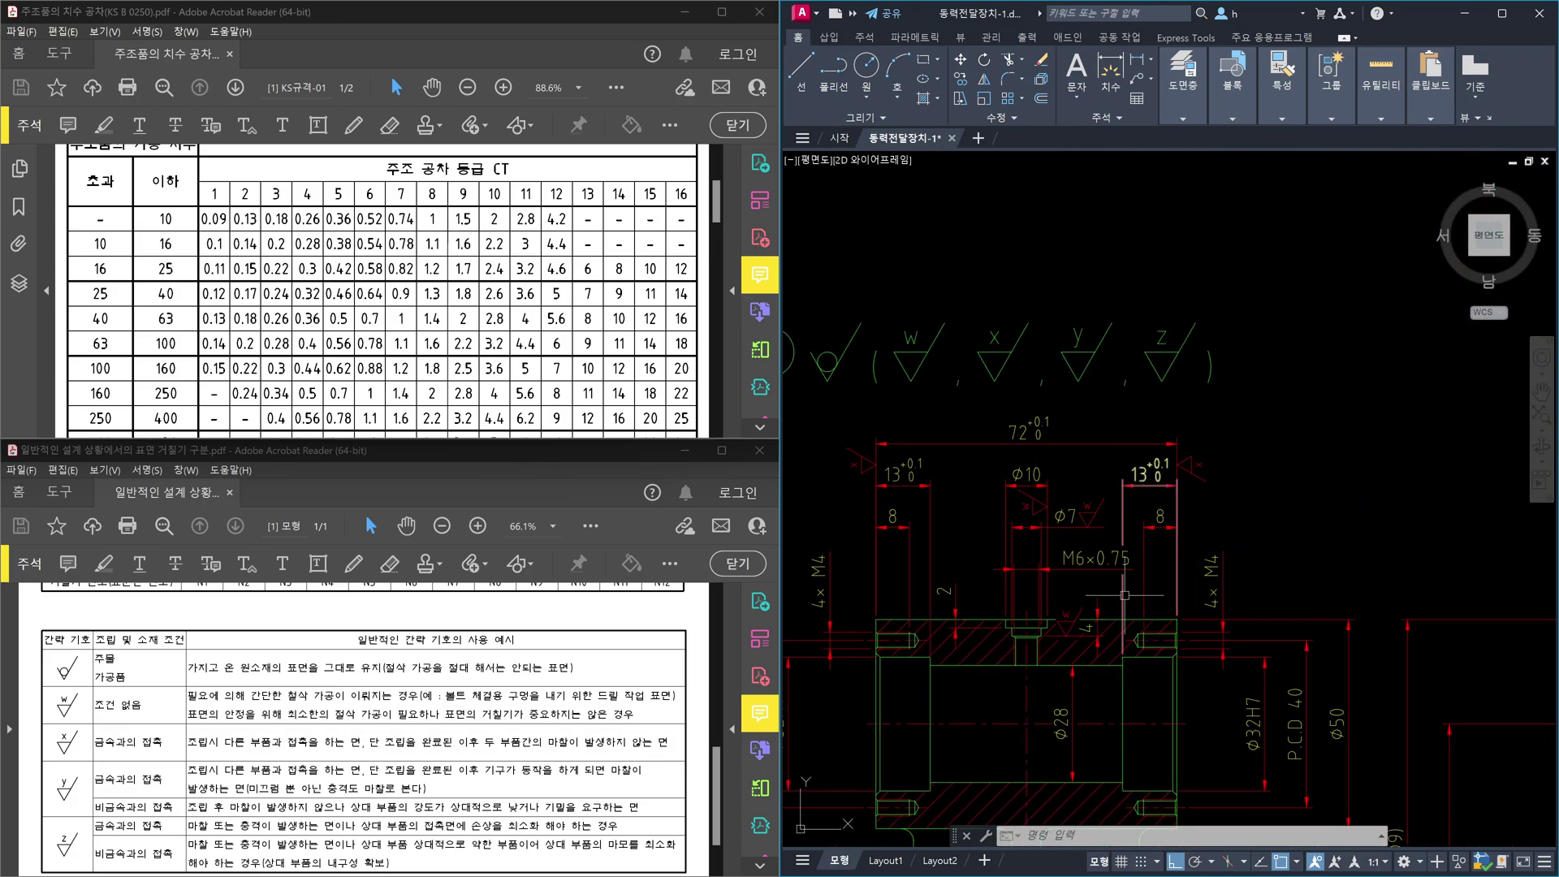
middle_drag(1083, 537, 1202, 332)
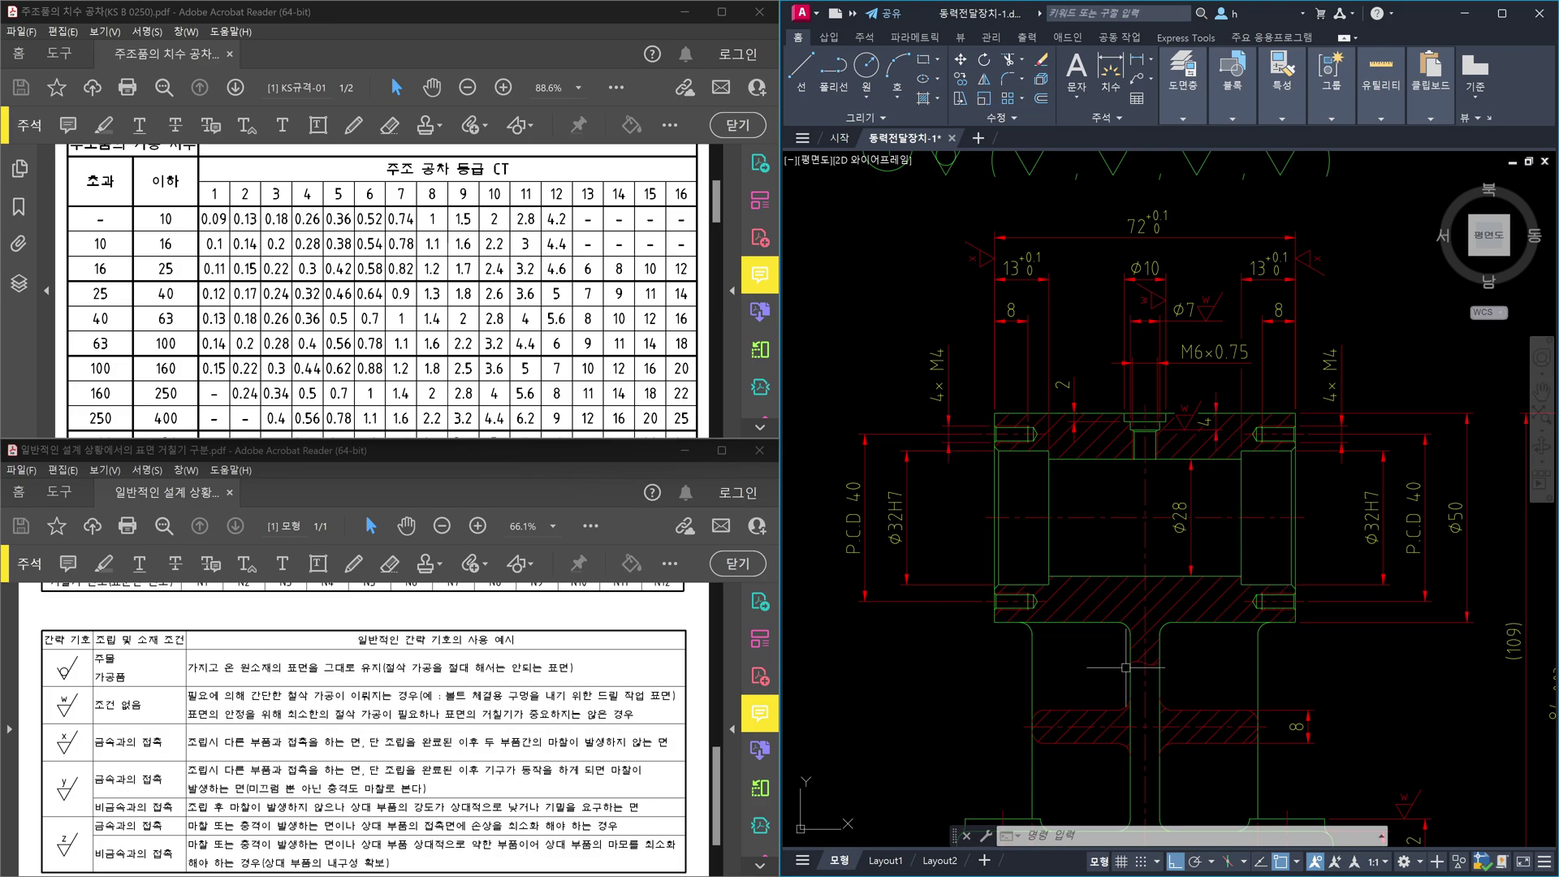
scroll(1292, 570, down, 2)
middle_drag(1292, 570, 1025, 572)
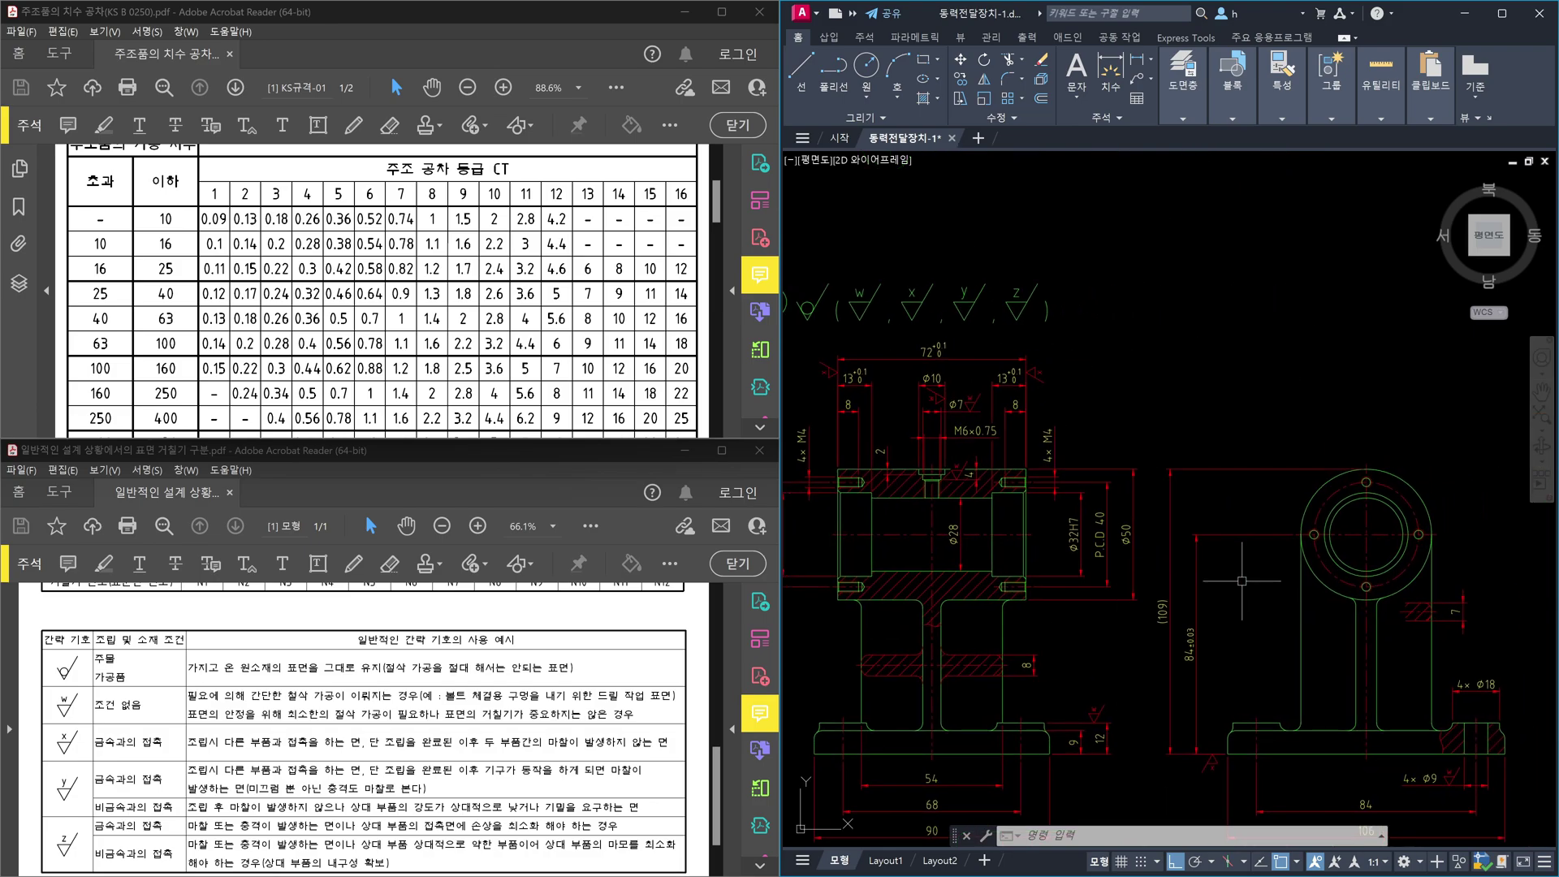
scroll(1101, 564, up, 3)
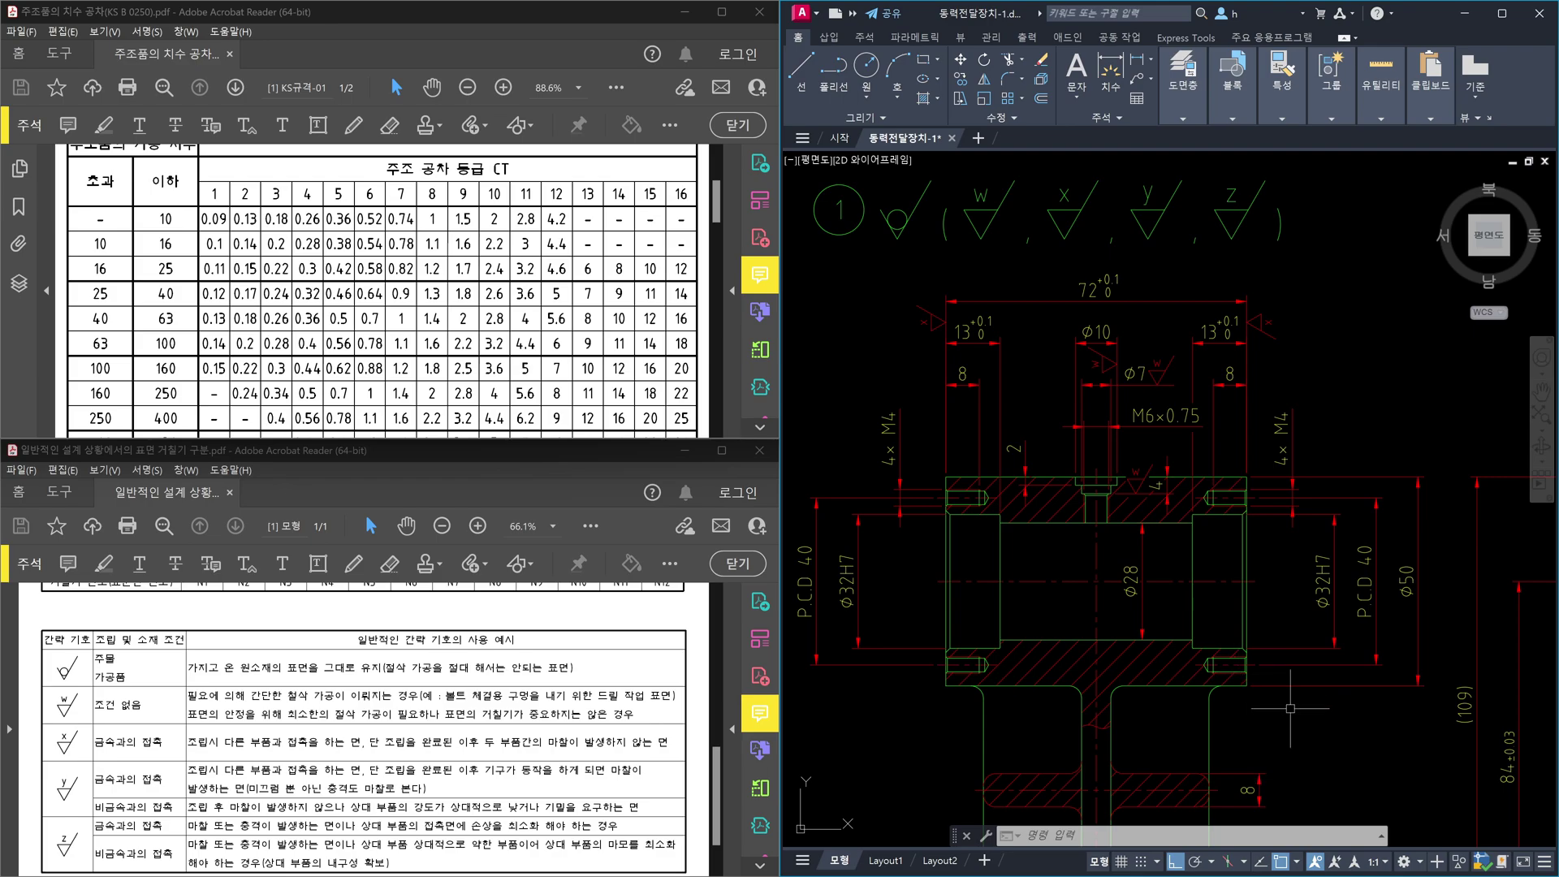
middle_drag(1284, 723, 1341, 717)
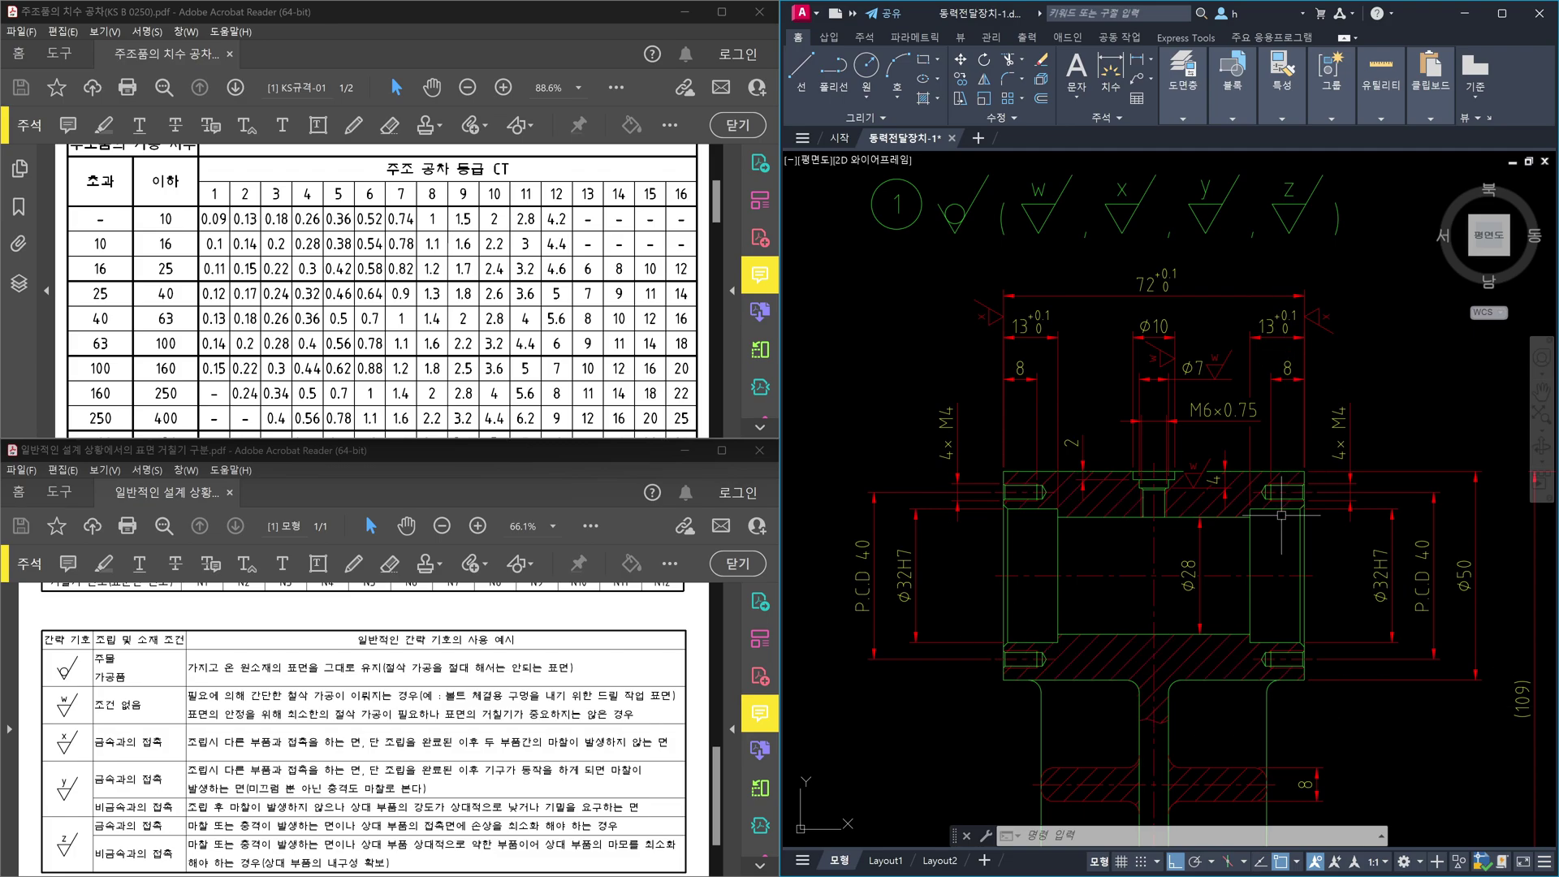
Step: Inspect the Ø10 counterbore by highlighting its diameter dimension, side walls and floor edge one after another
scroll(1152, 452, up, 2)
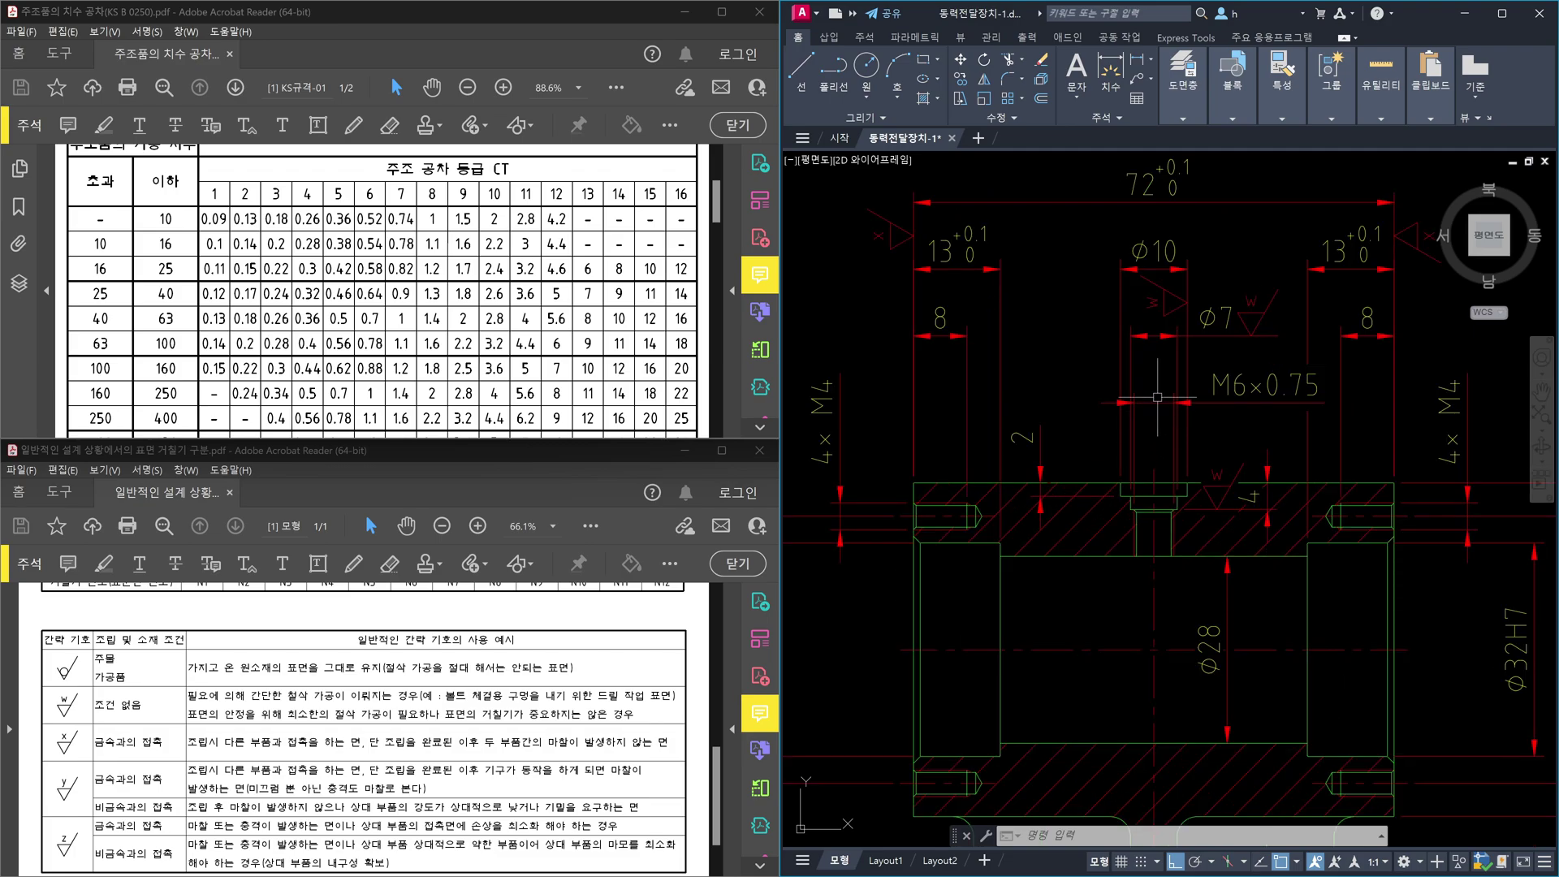
scroll(1131, 331, up, 2)
click(1132, 283)
click(1077, 279)
scroll(1130, 577, up, 2)
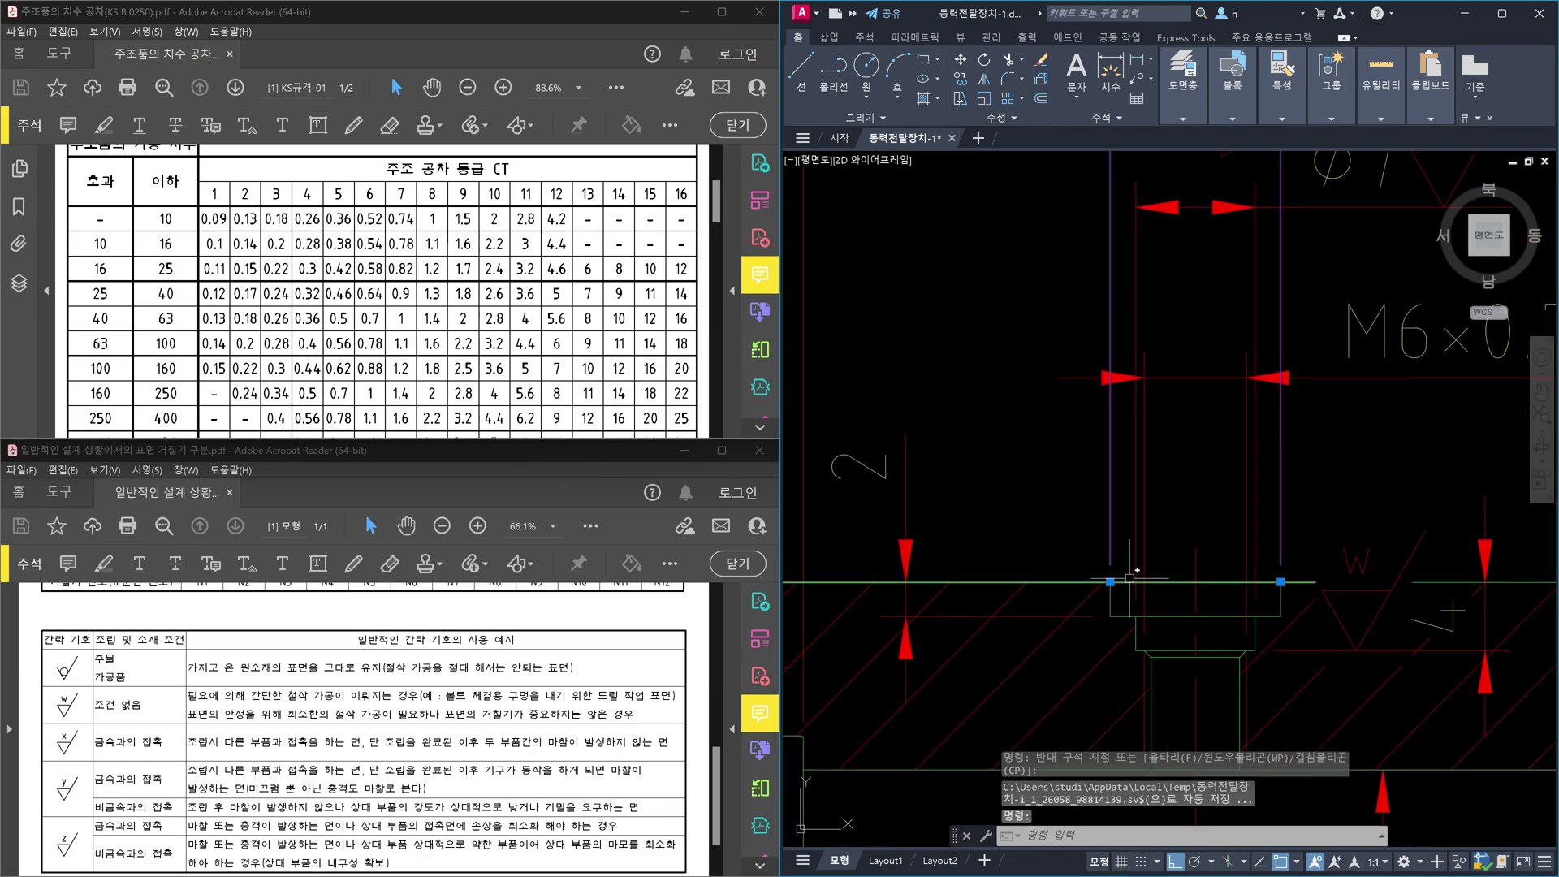
scroll(1130, 578, up, 2)
click(1101, 606)
click(1299, 629)
scroll(1184, 625, down, 2)
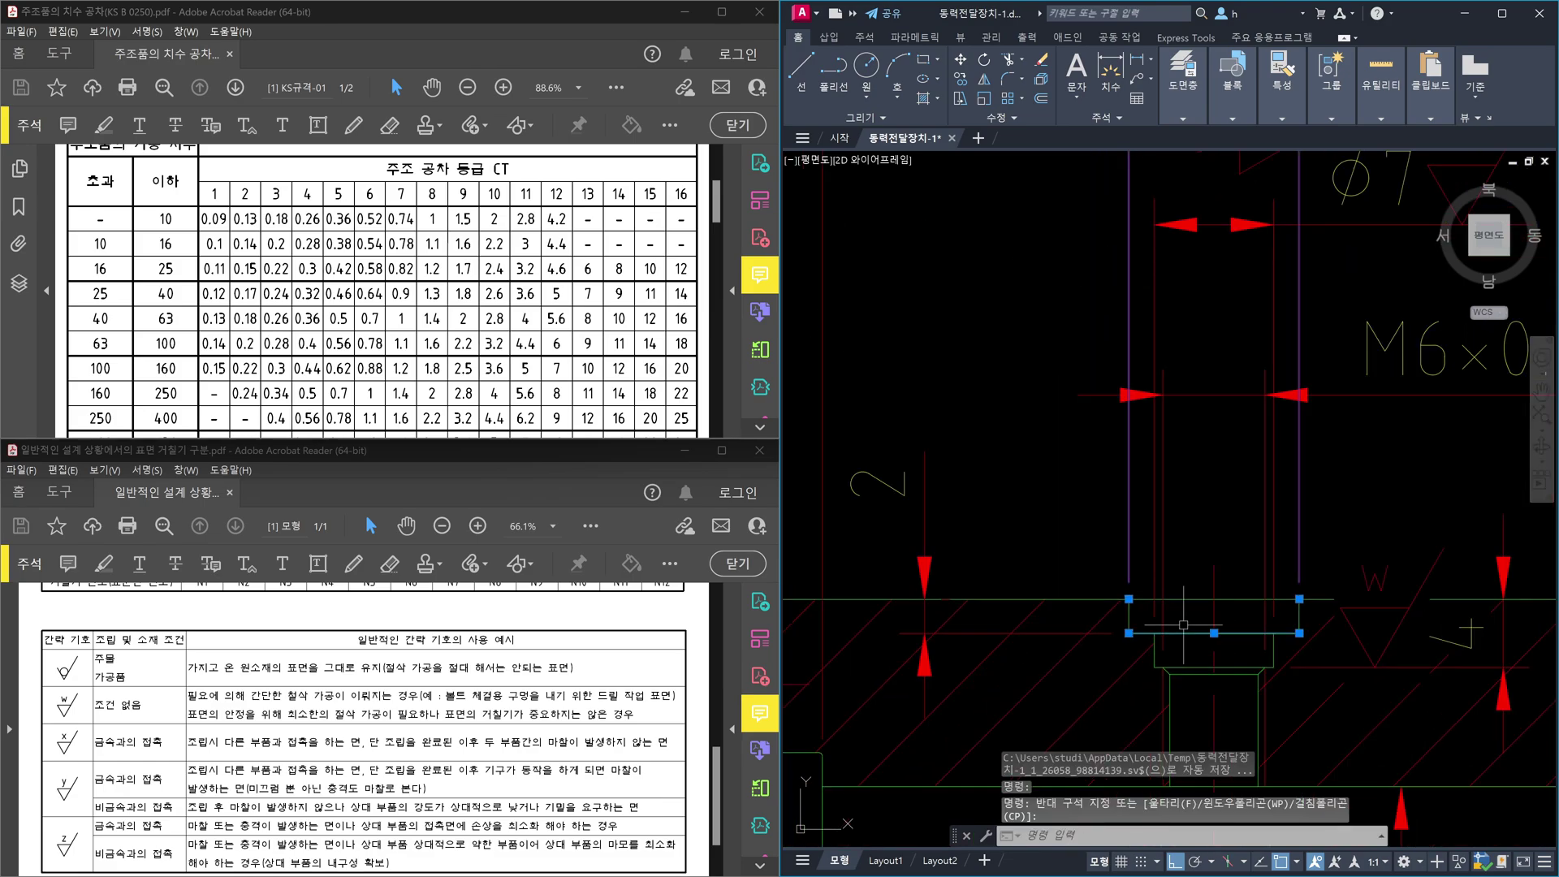
scroll(1184, 625, down, 2)
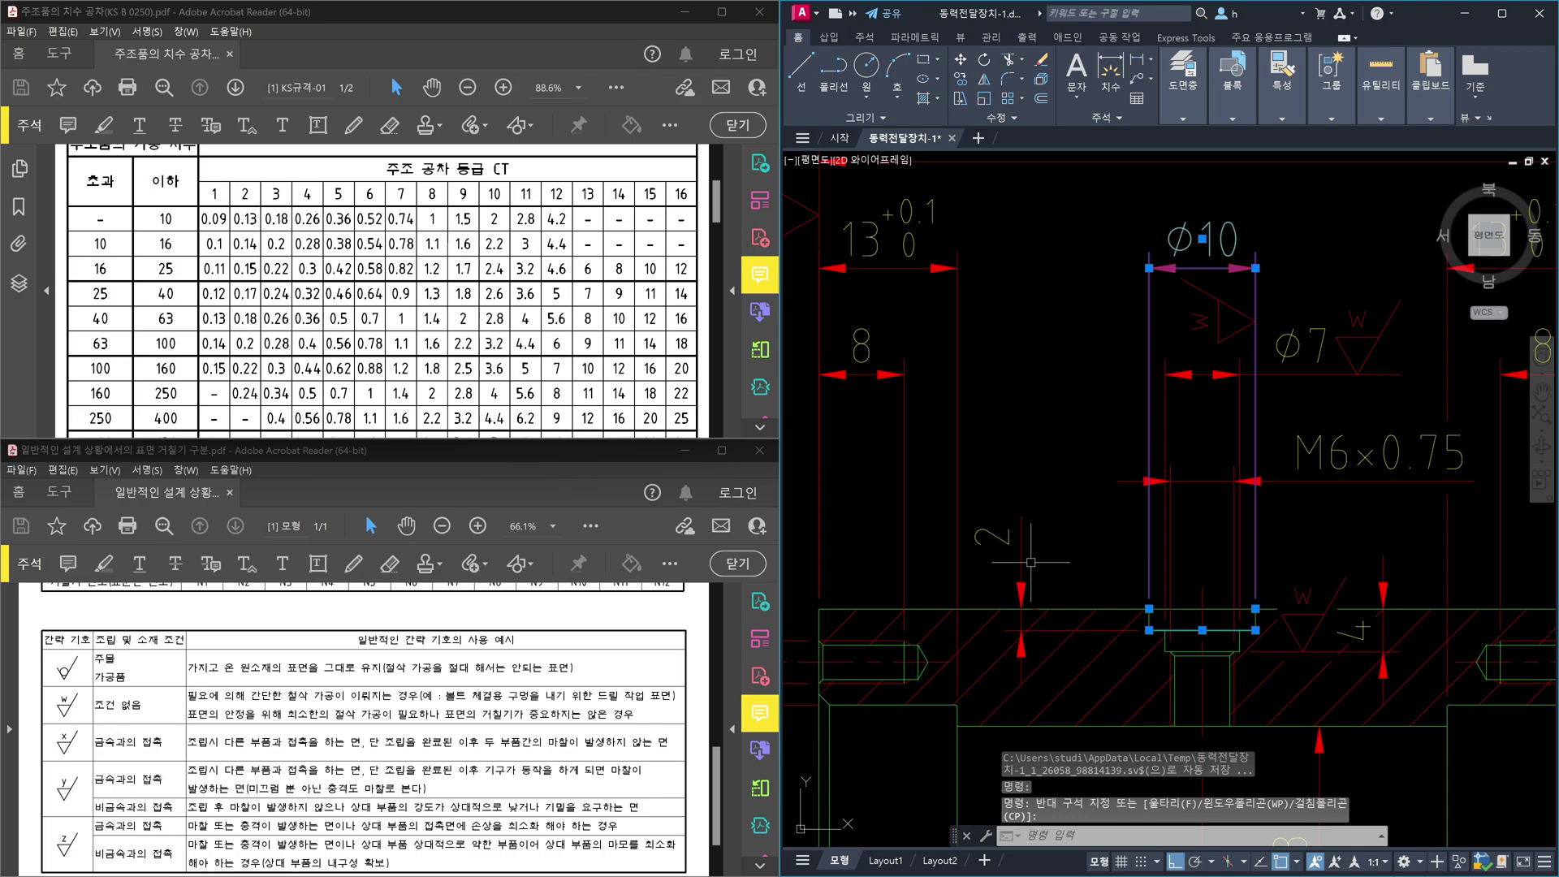
scroll(1186, 626, up, 4)
key(Escape)
click(1201, 642)
scroll(1202, 643, down, 3)
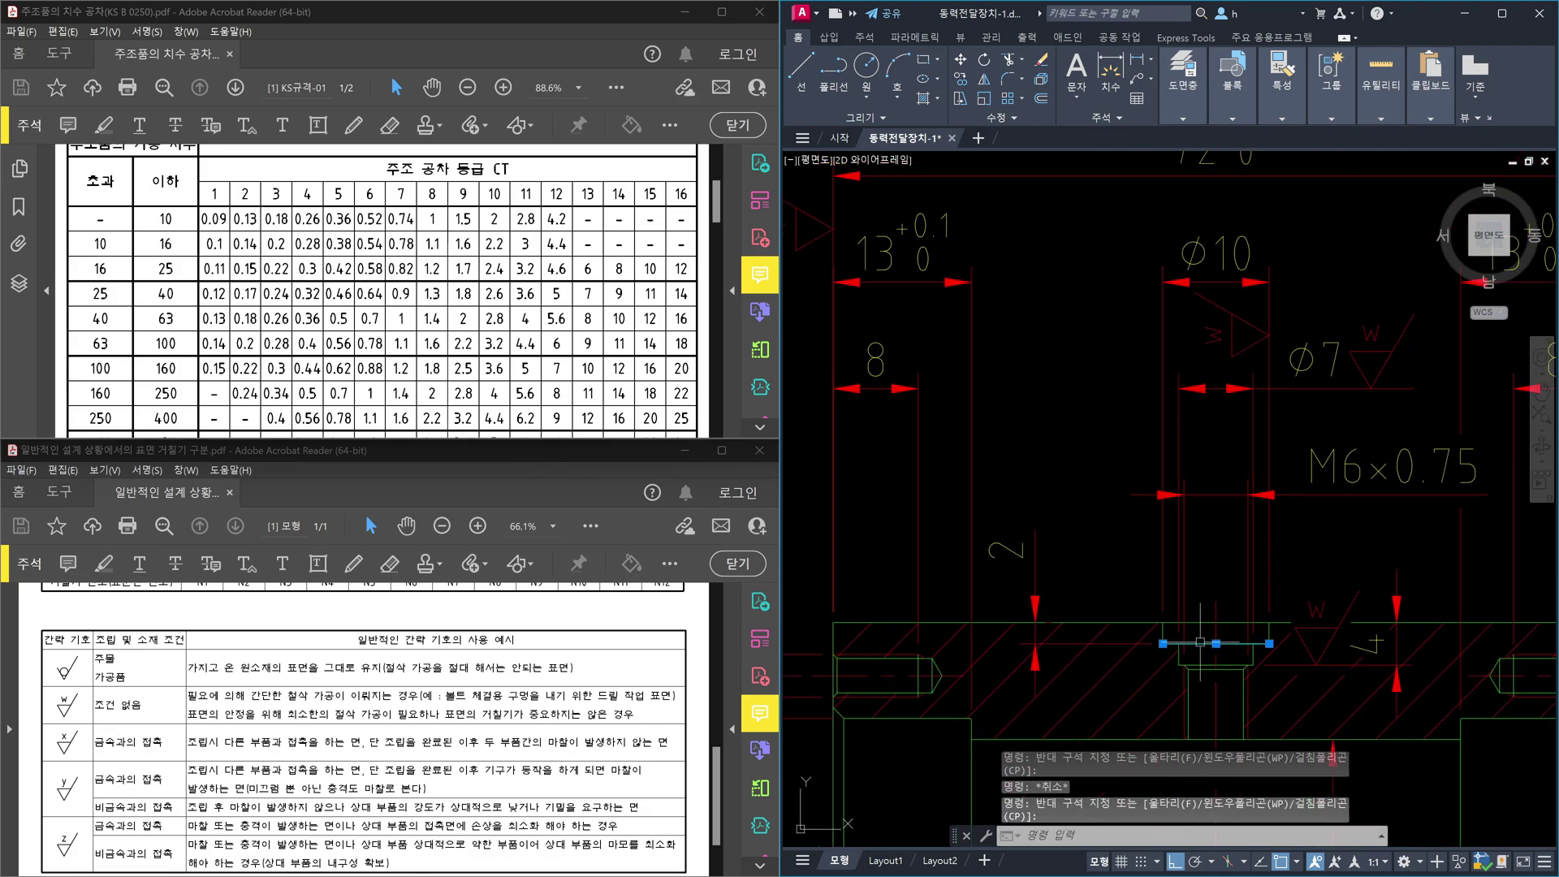
key(Escape)
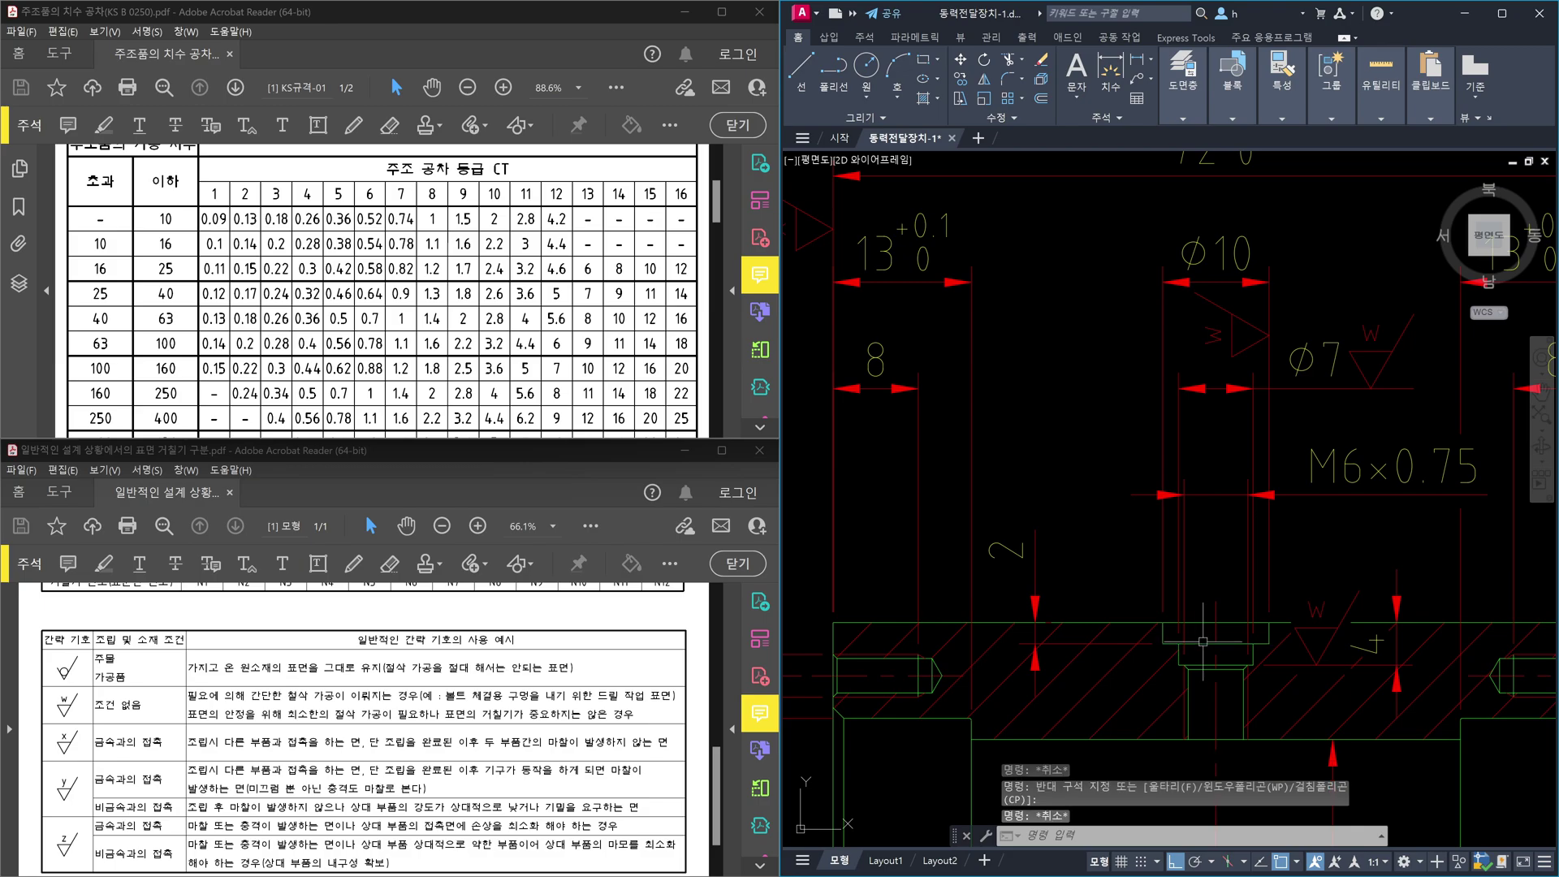
Step: Copy the upright W roughness symbol from the Ø7 dimension onto the lower extension line of the counterbore's 2 mm depth dimension, using the Nearest snap
scroll(1408, 367, up, 2)
key(Escape)
text(co)
key(Return)
click(1411, 372)
click(1303, 283)
key(Return)
click(1358, 400)
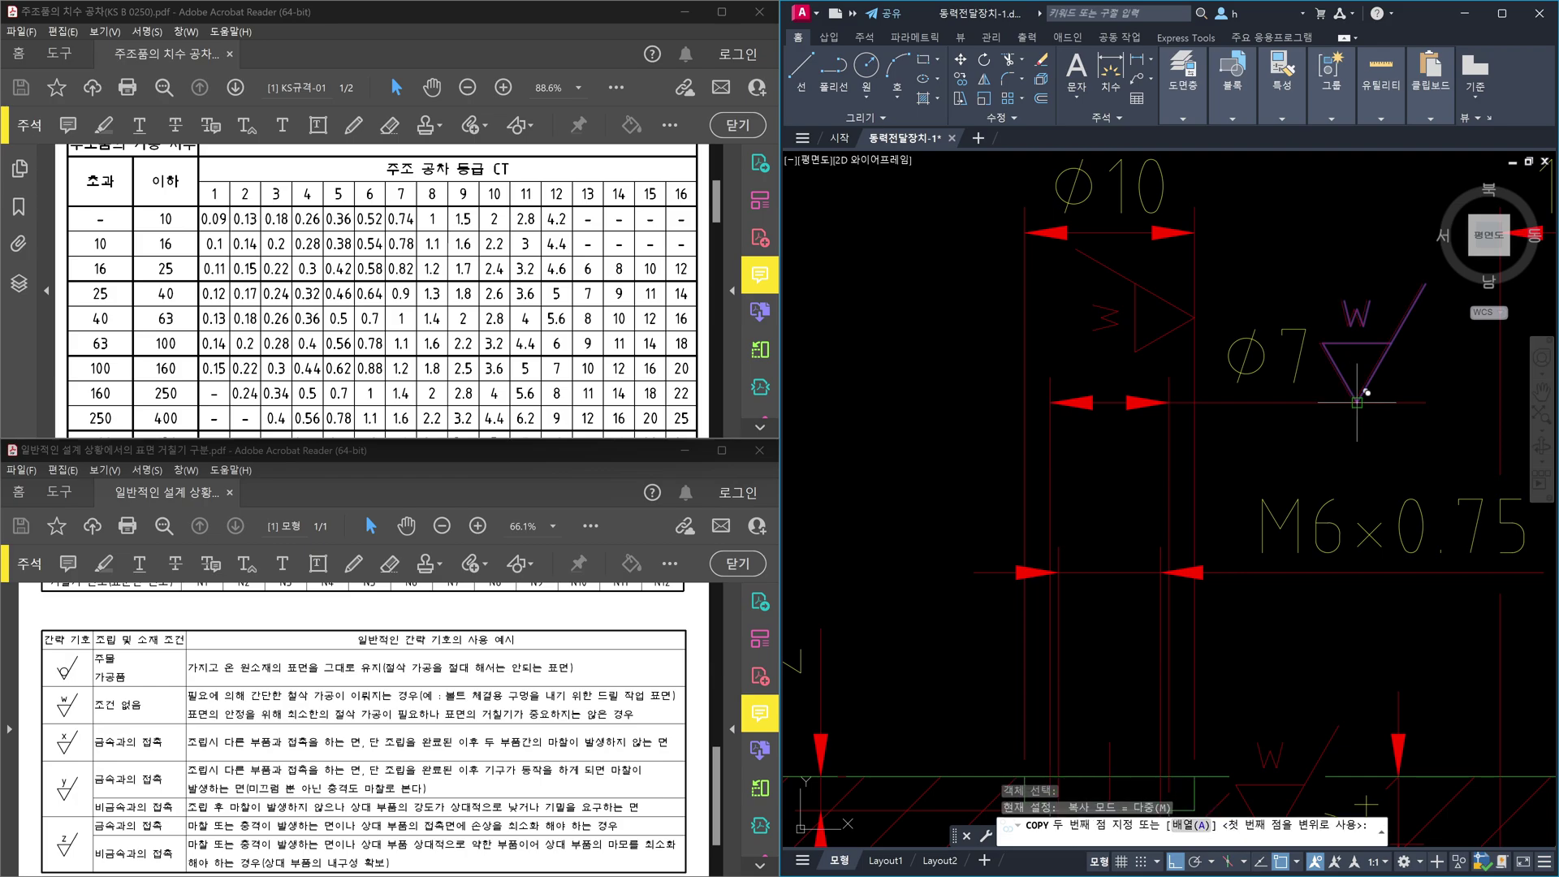
scroll(1219, 520, down, 2)
scroll(1093, 659, up, 2)
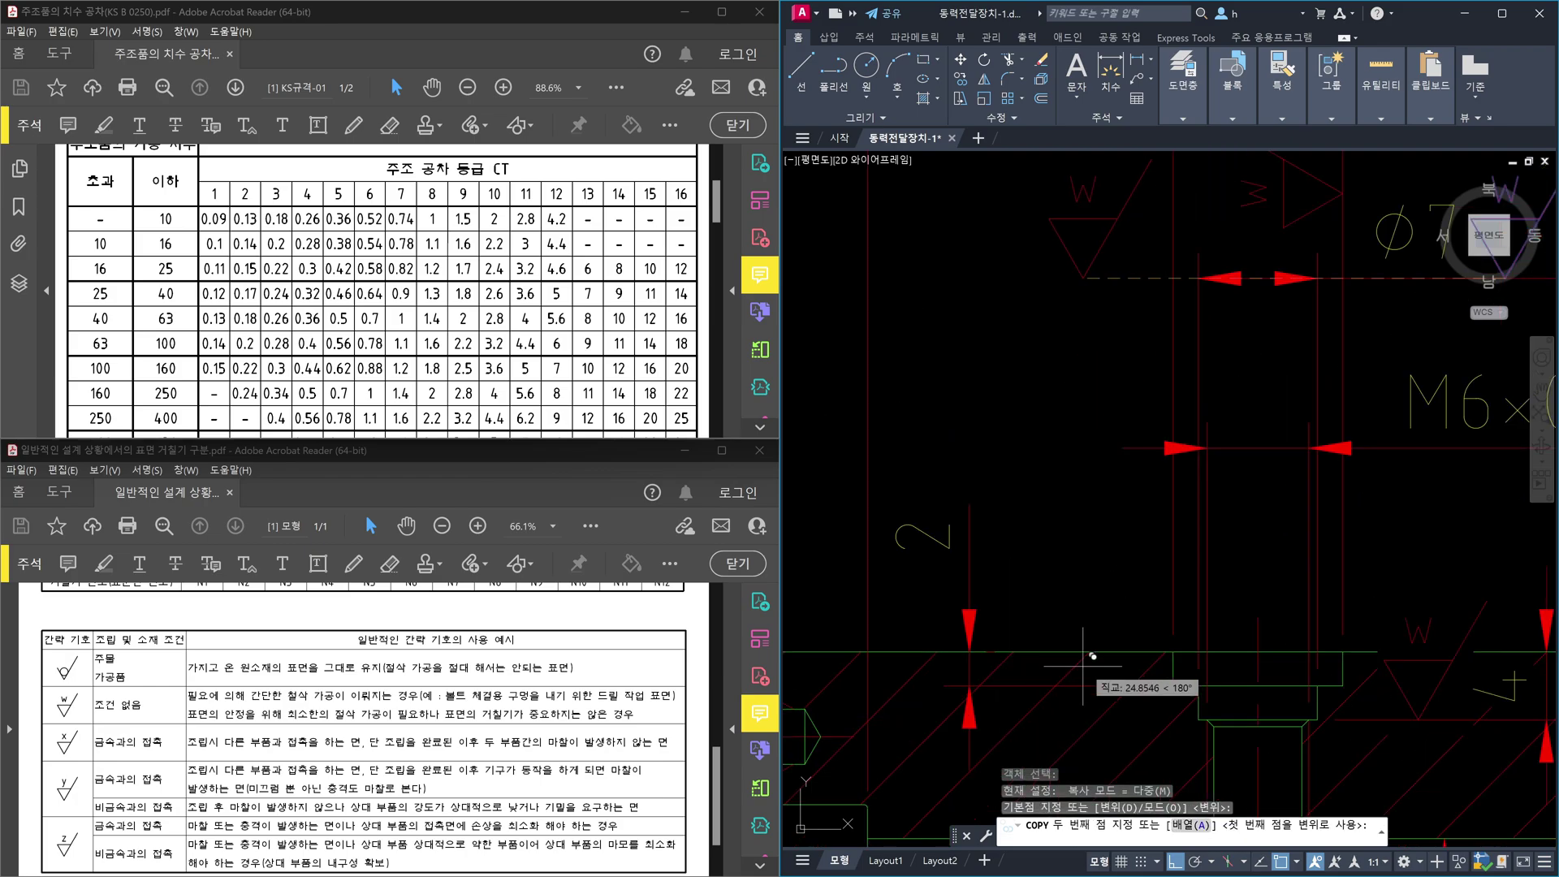
text(nea 대상)
key(Return)
scroll(1093, 686, up, 2)
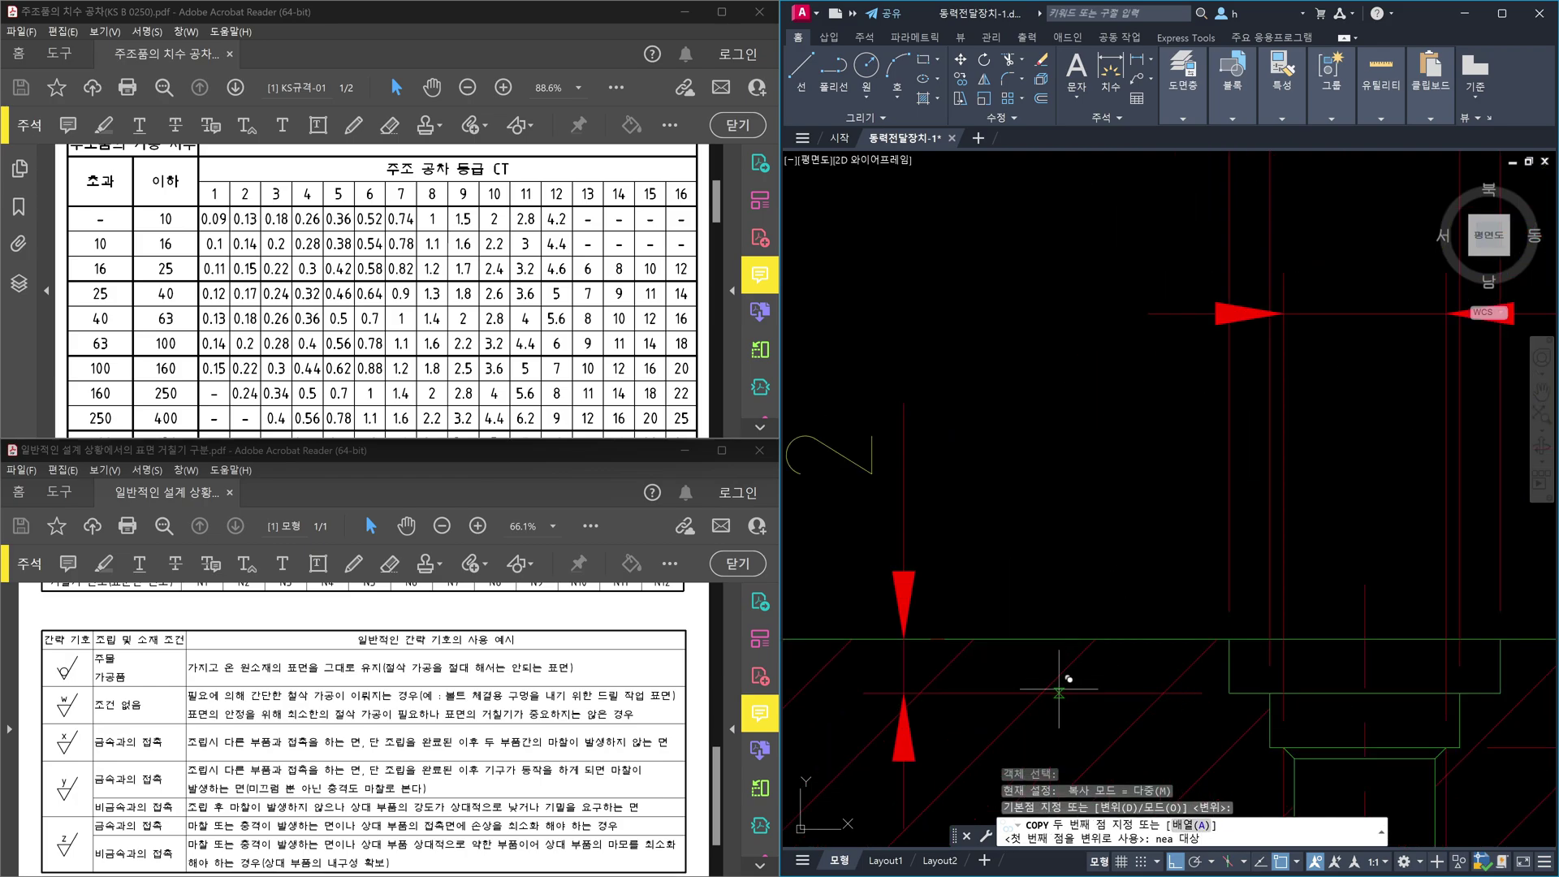
click(1059, 693)
key(Escape)
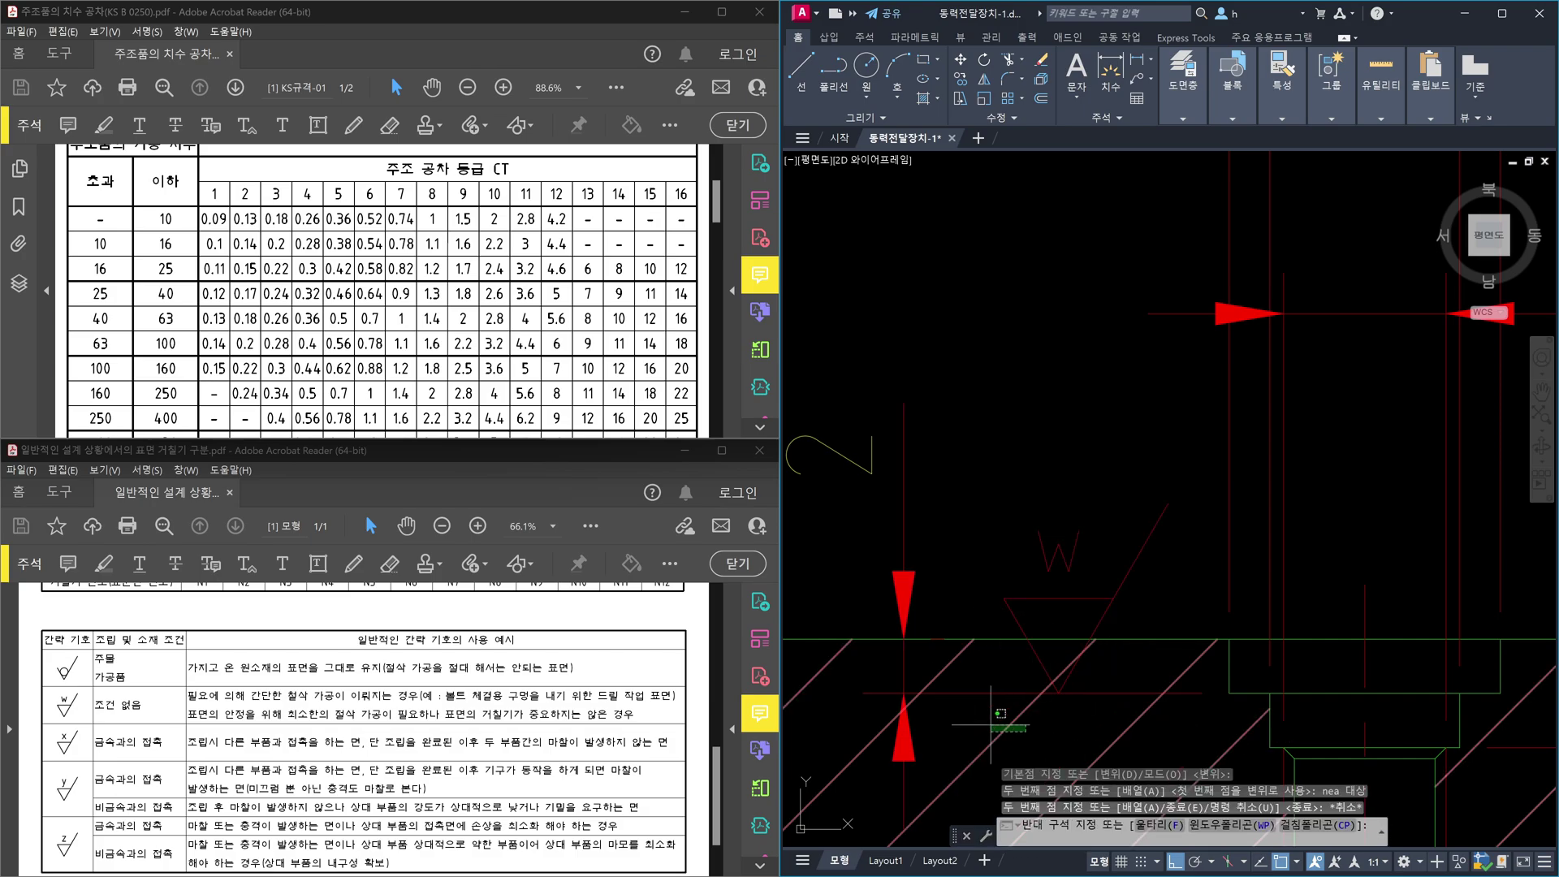
click(1109, 674)
key(Escape)
key(Escape)
click(1249, 617)
key(Escape)
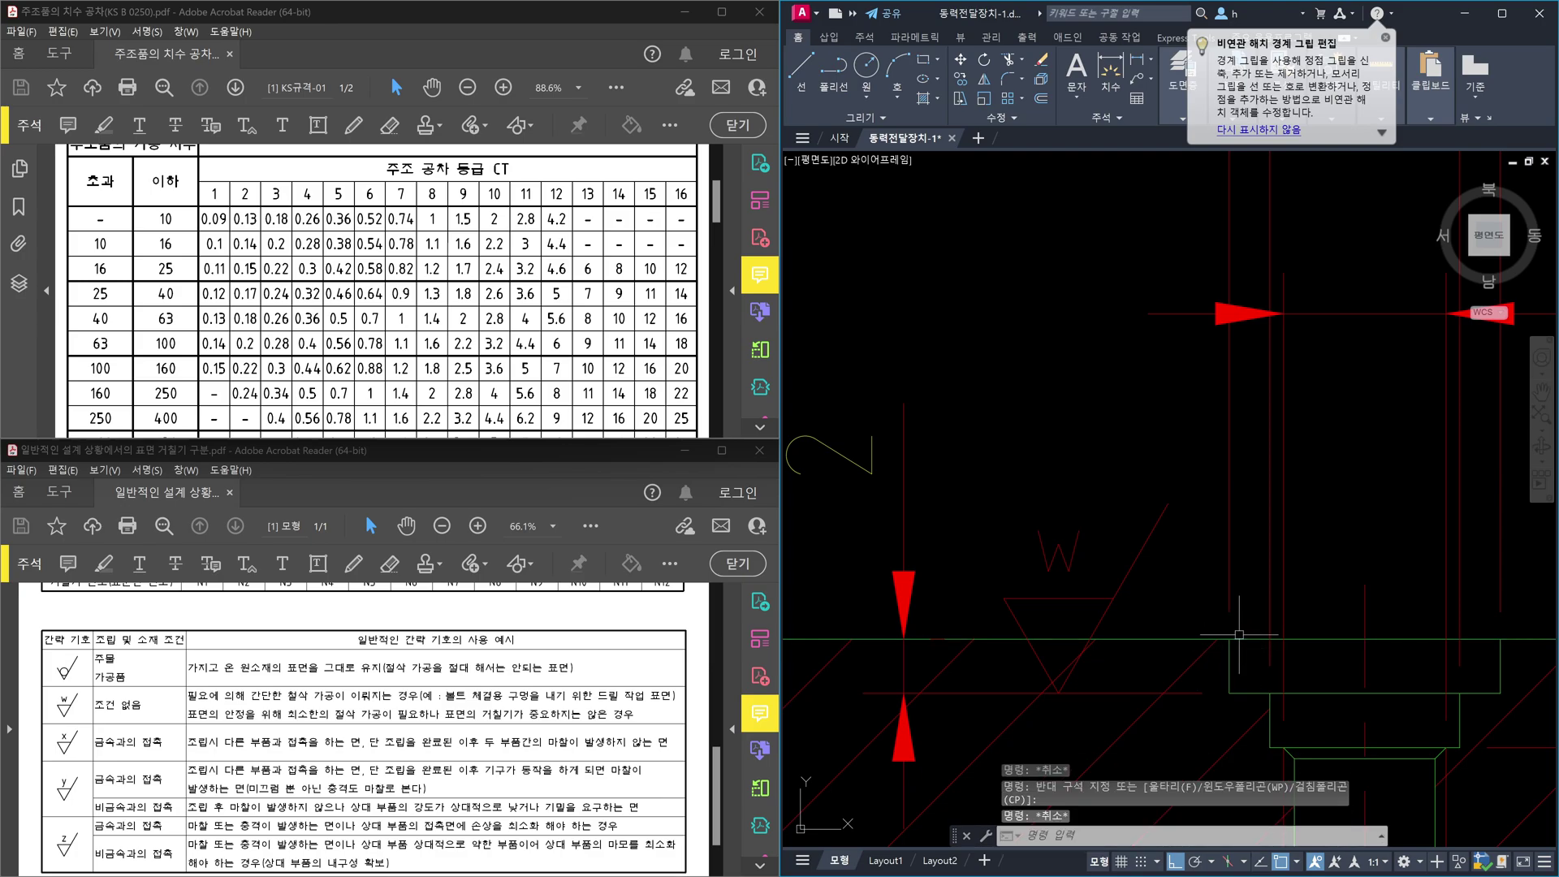
Step: Draw a rectangle enclosing the lower triangle of the copied W symbol where it overlaps the hatch and part outline
middle_drag(1158, 664, 1186, 599)
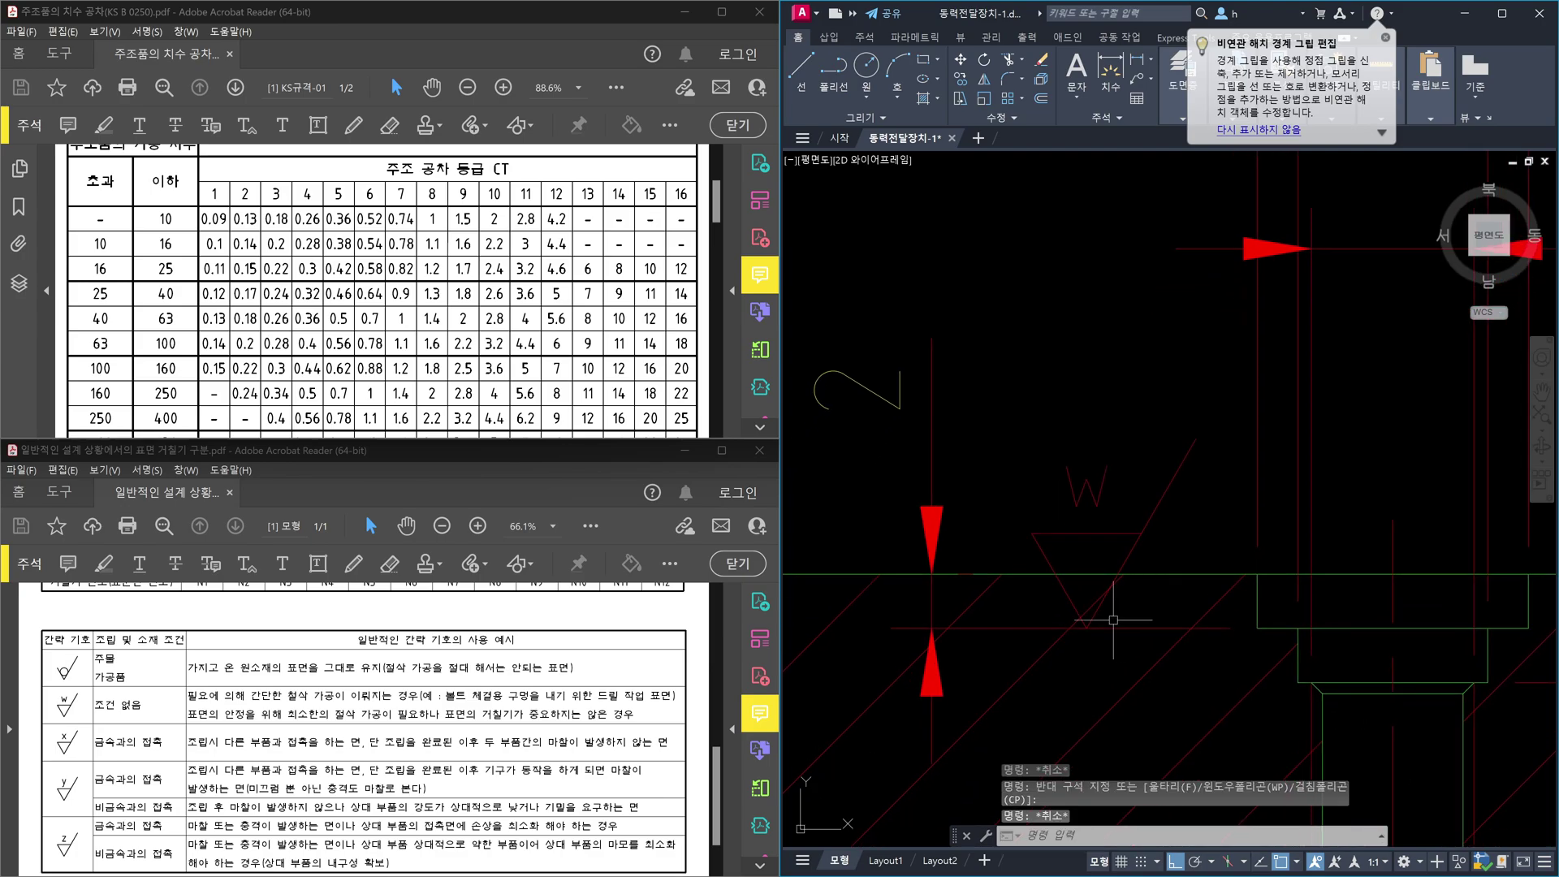
text(rec)
key(Return)
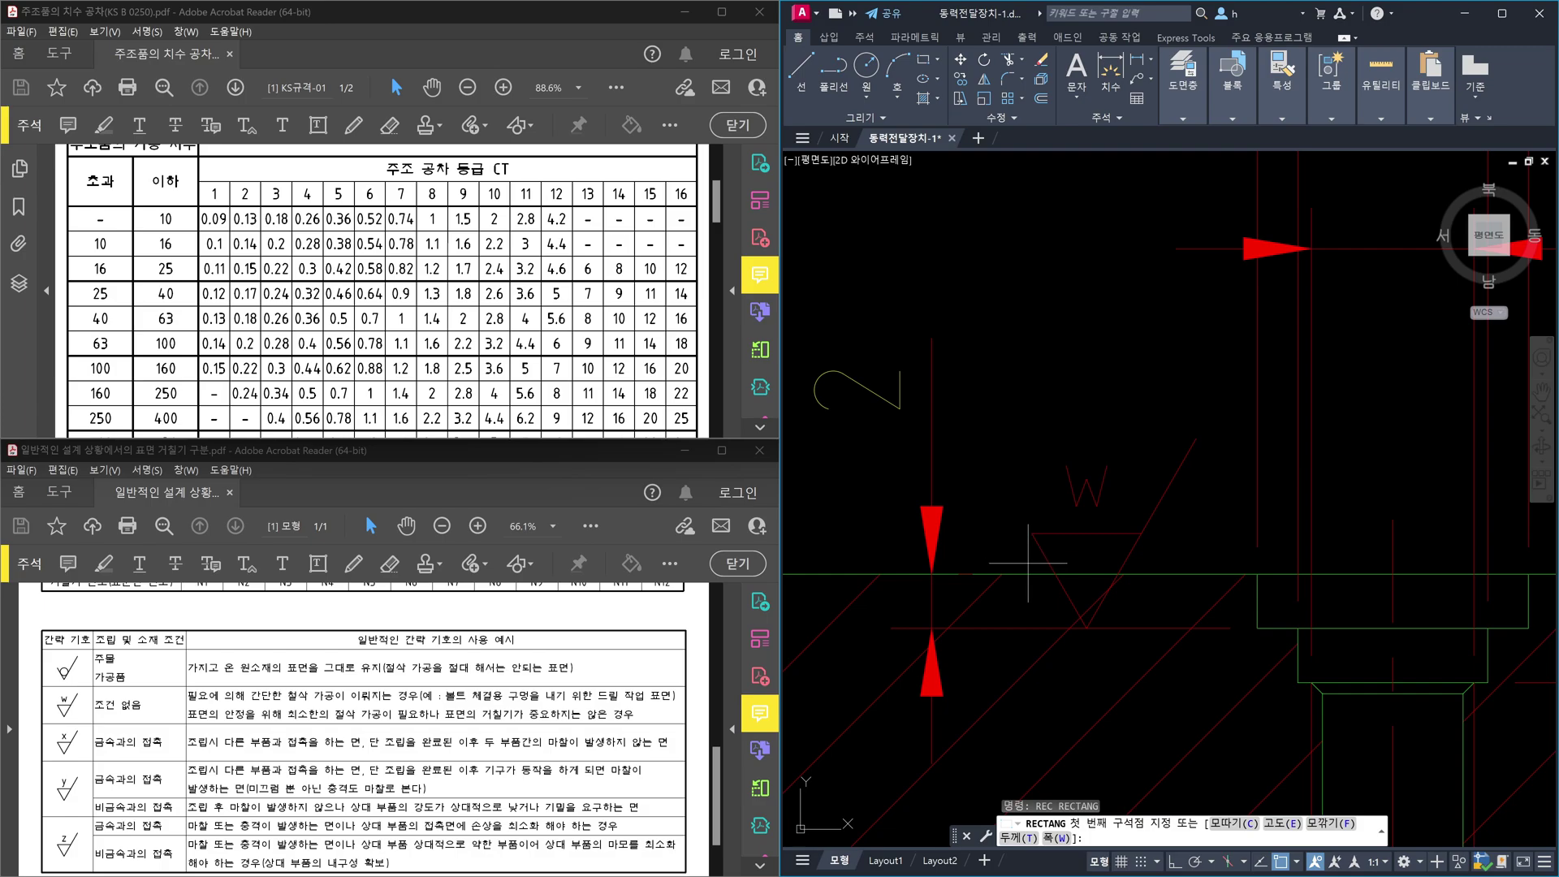
click(1027, 559)
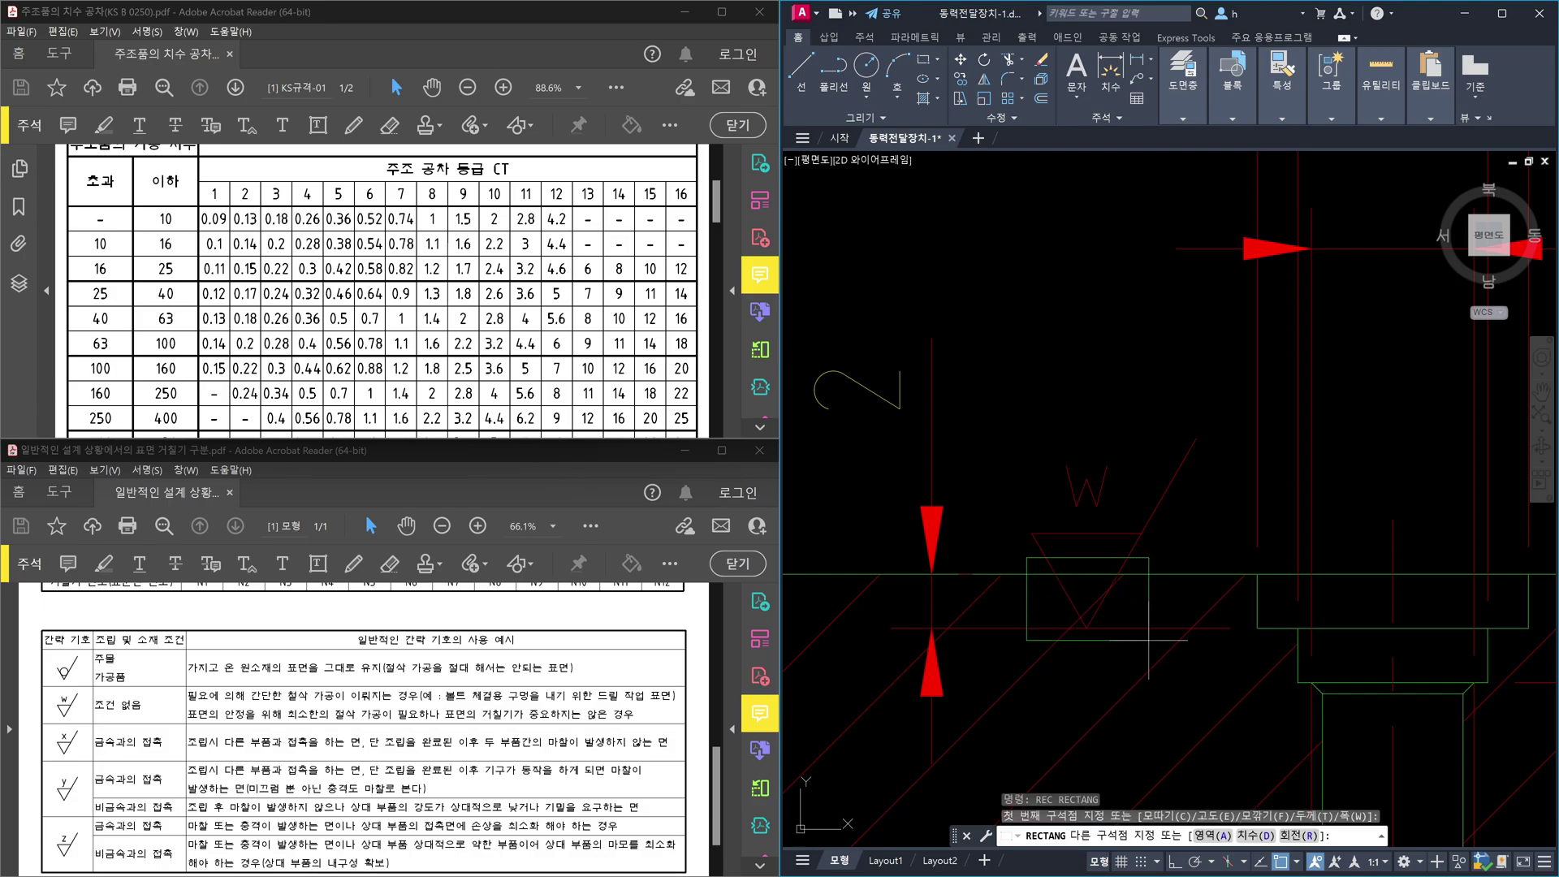
click(1149, 641)
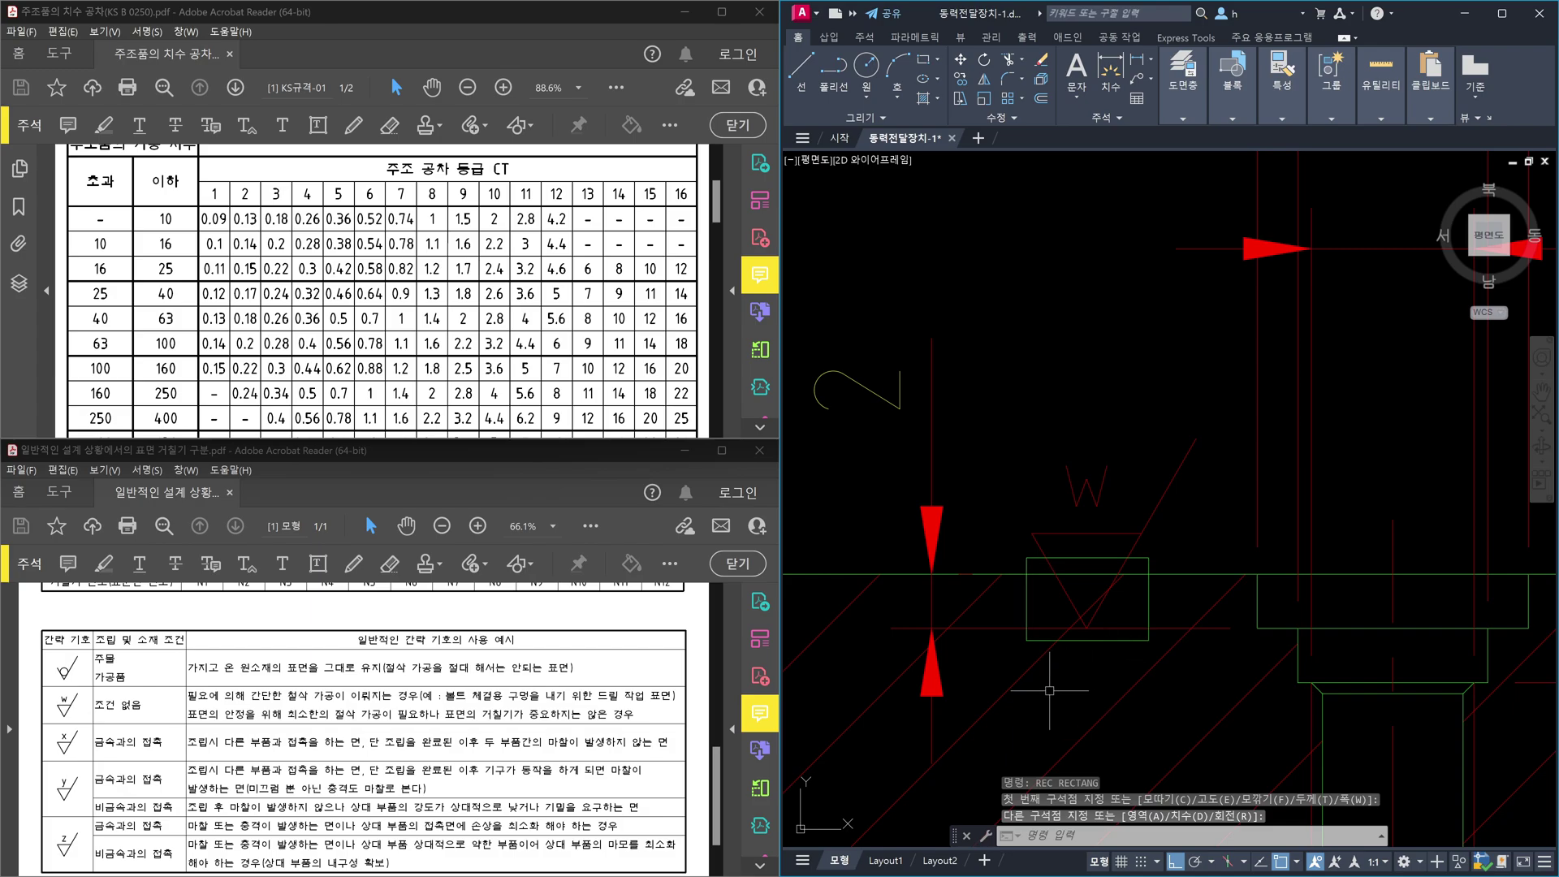
Step: Trim the hatch and part outline inside the rectangle around the W symbol, and delete the rectangle
text(tr)
key(Return)
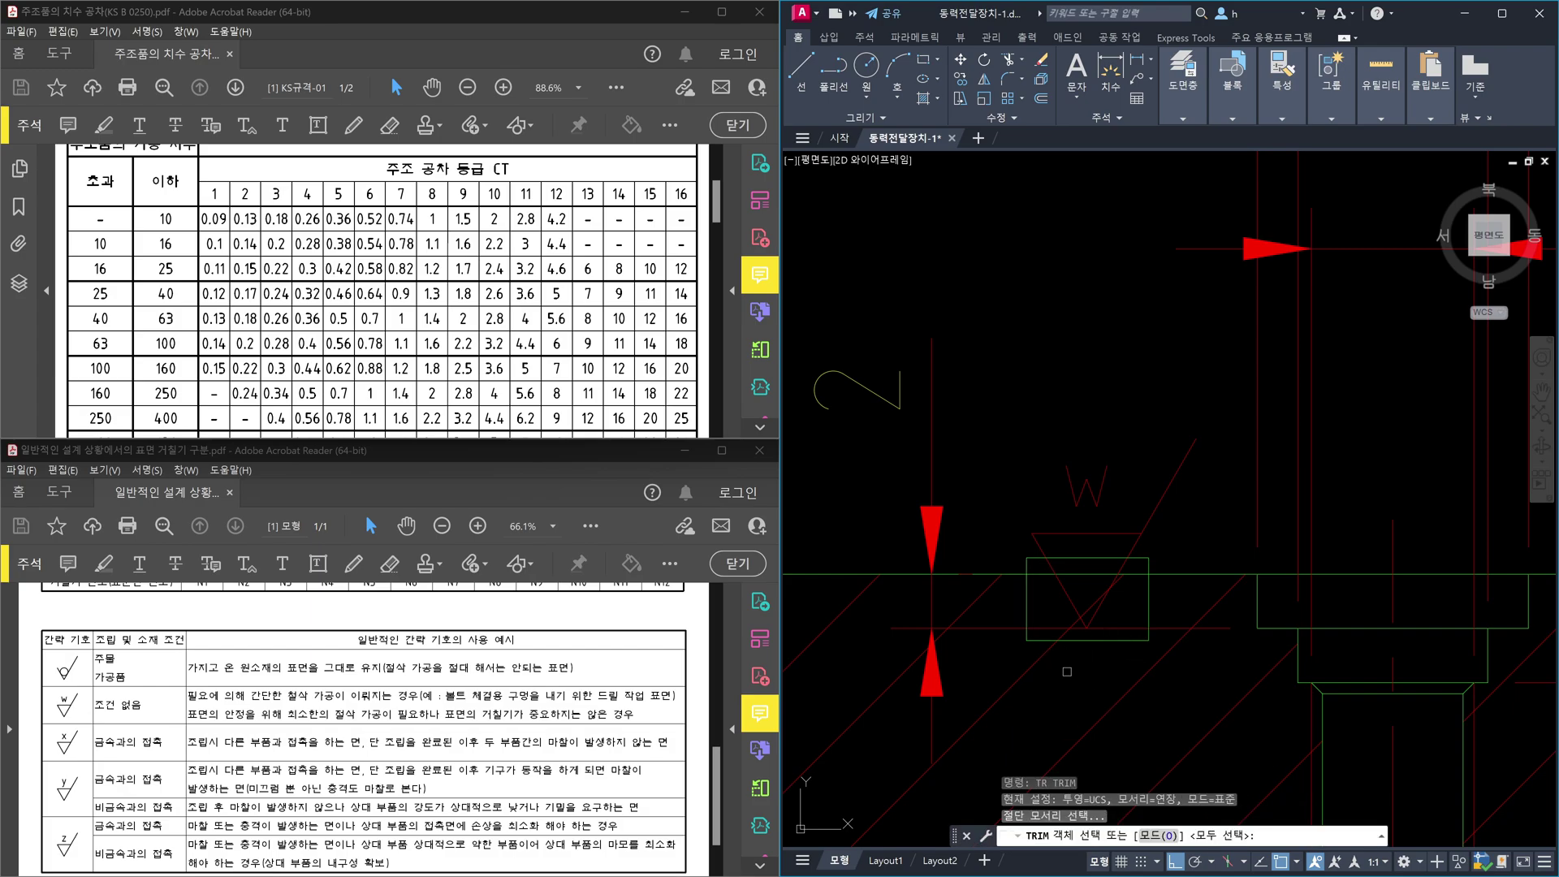
click(1087, 641)
key(Return)
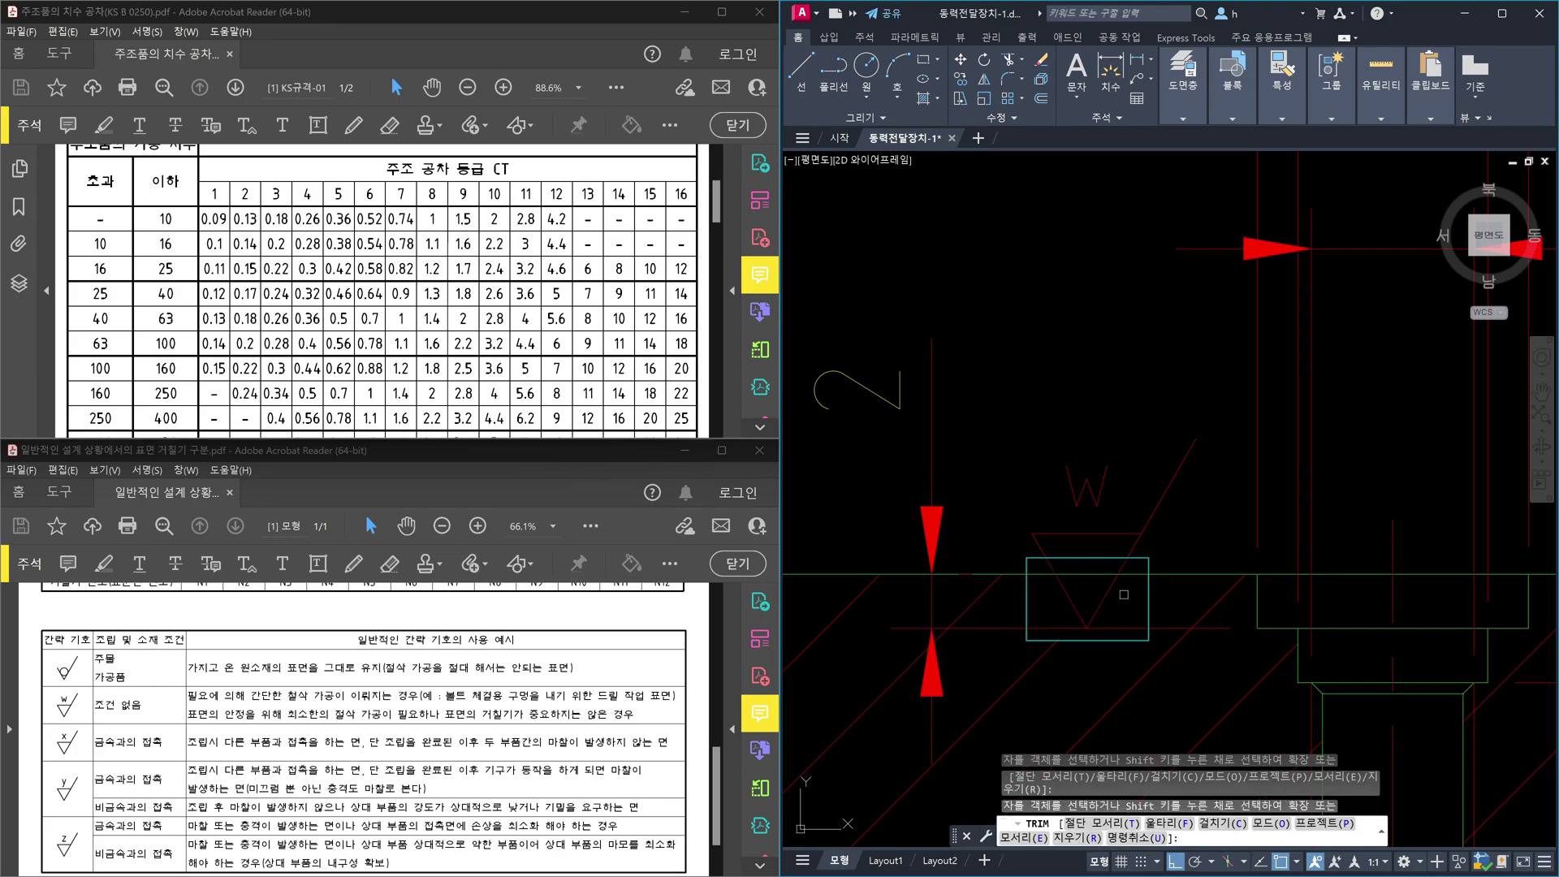
click(1126, 586)
key(Return)
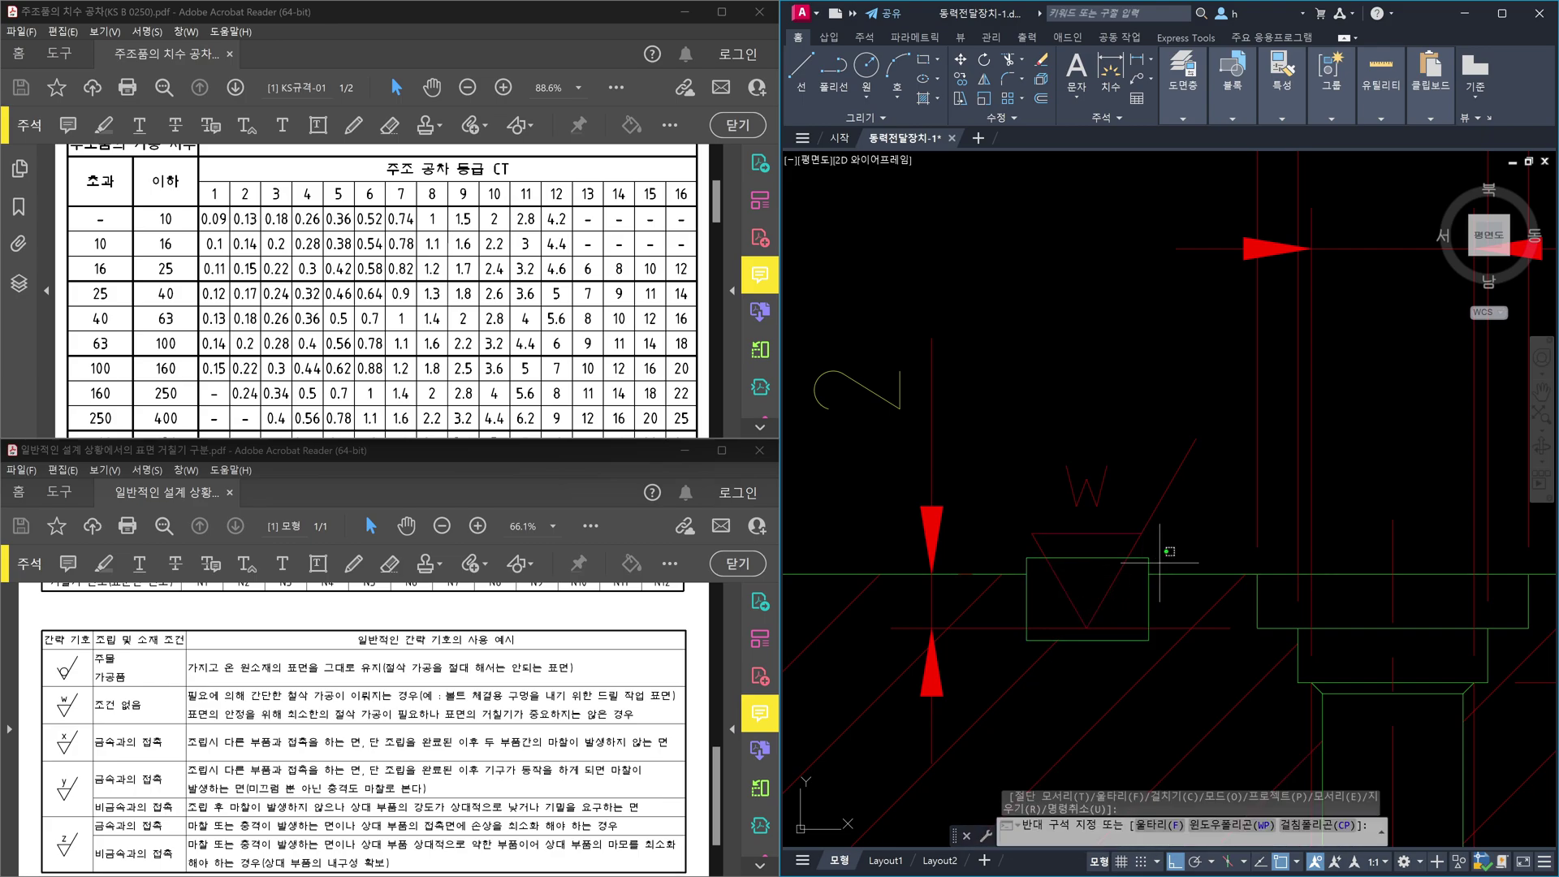
click(1147, 562)
key(Delete)
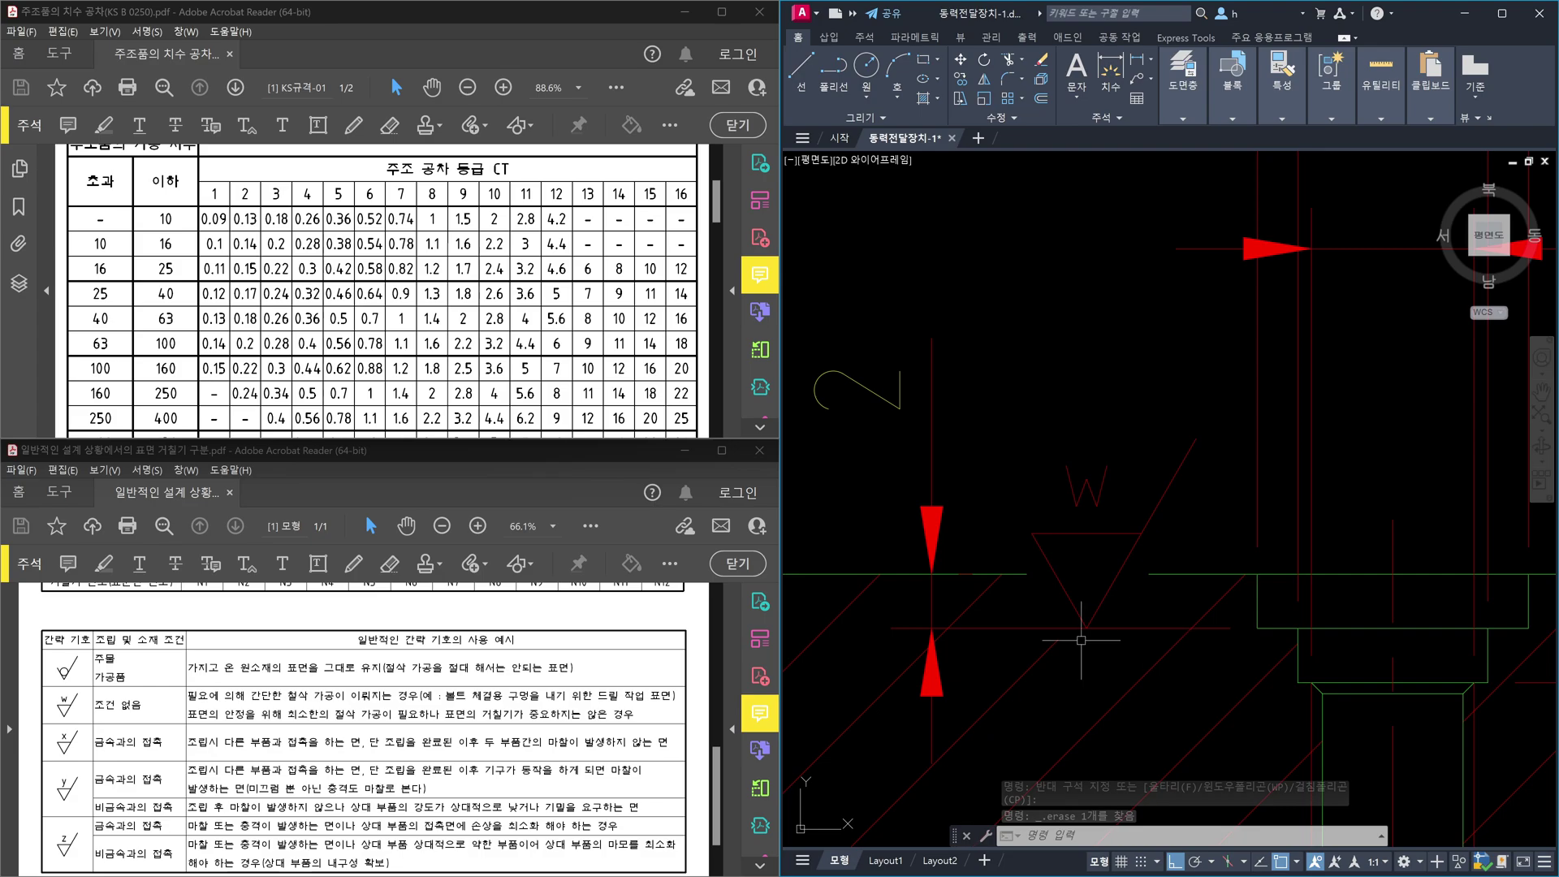
scroll(1267, 552, down, 4)
scroll(1364, 614, down, 4)
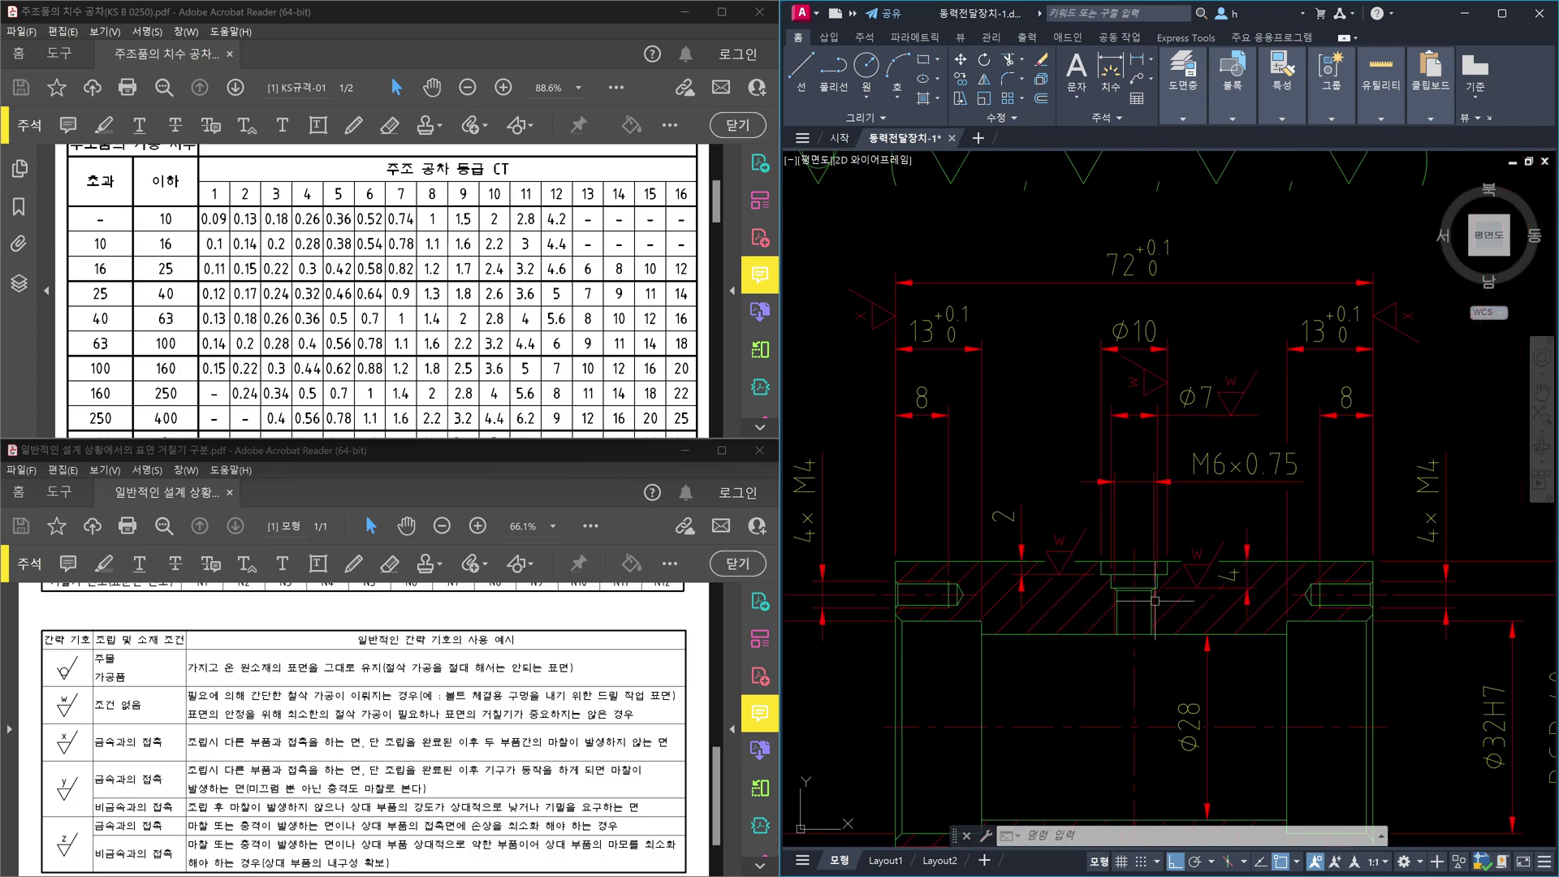
scroll(1096, 562, down, 1)
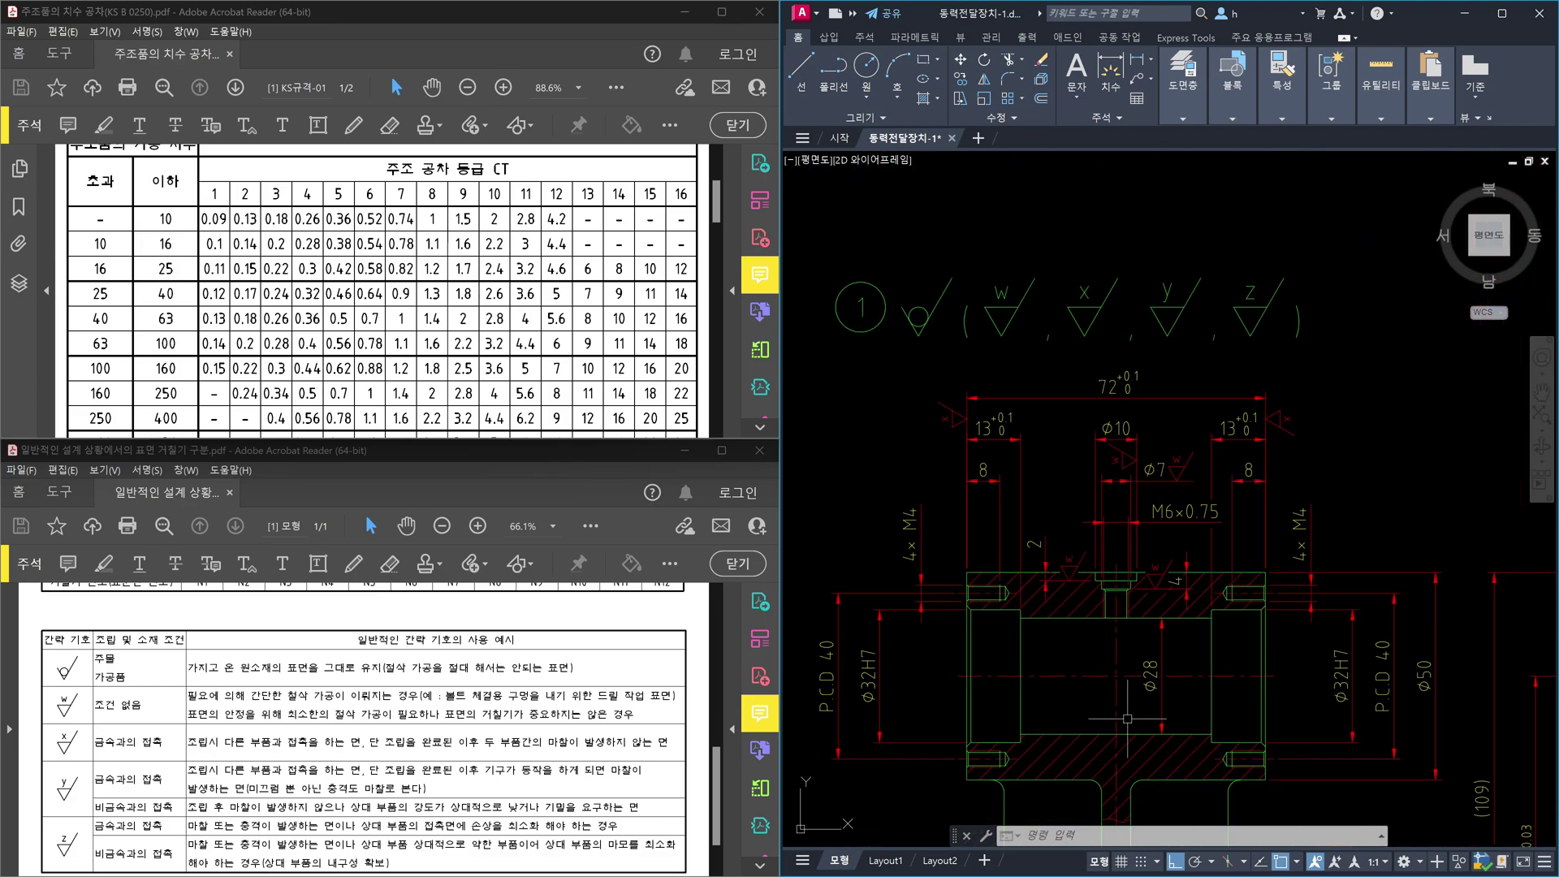
scroll(1137, 699, down, 1)
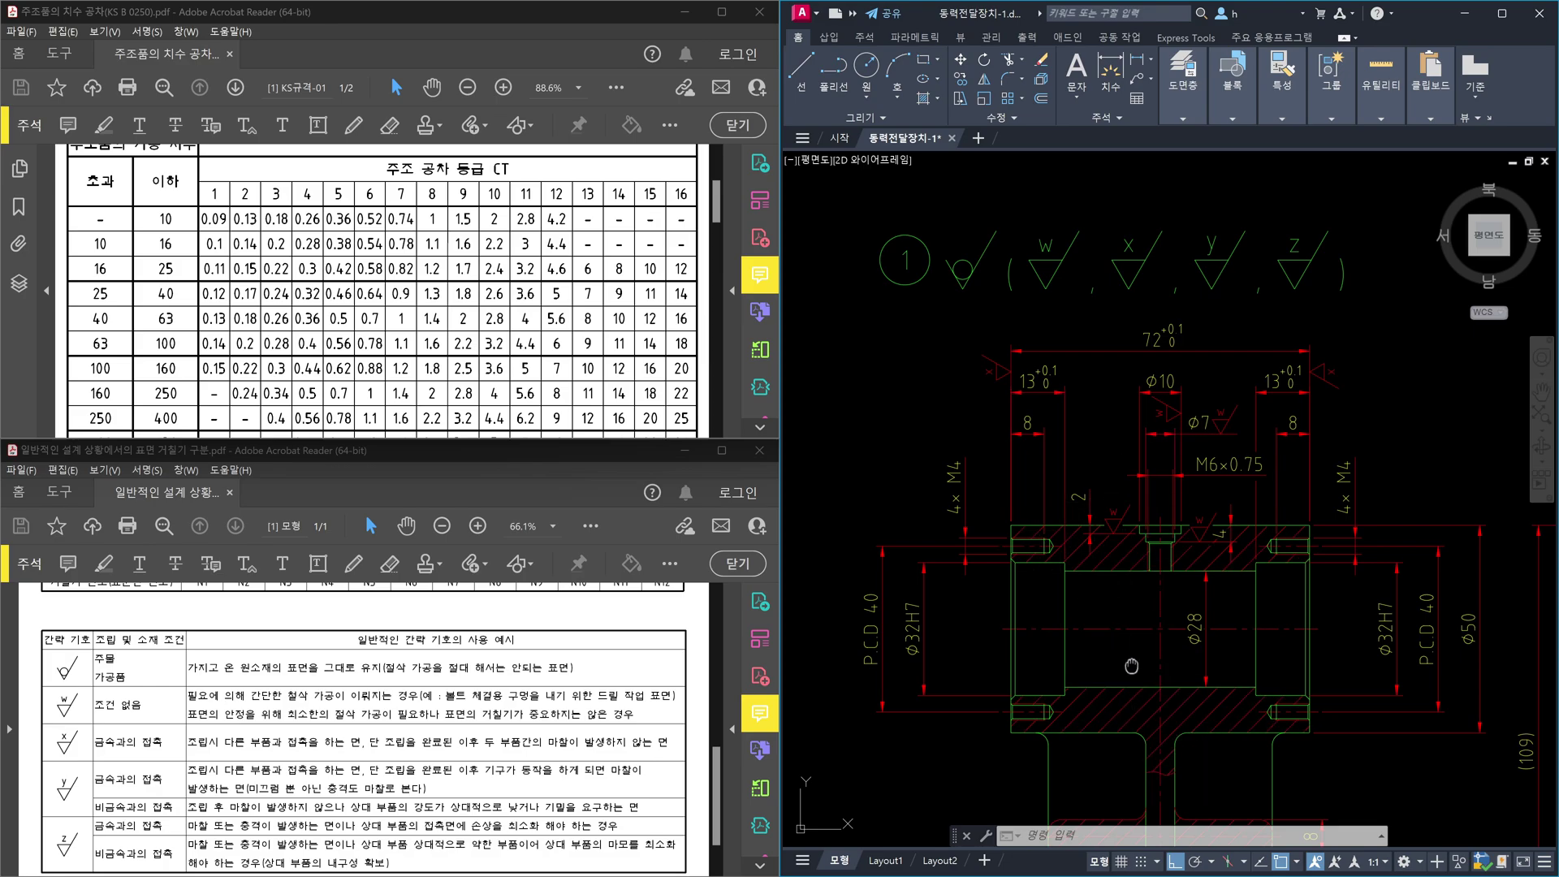
middle_drag(1148, 663, 1169, 607)
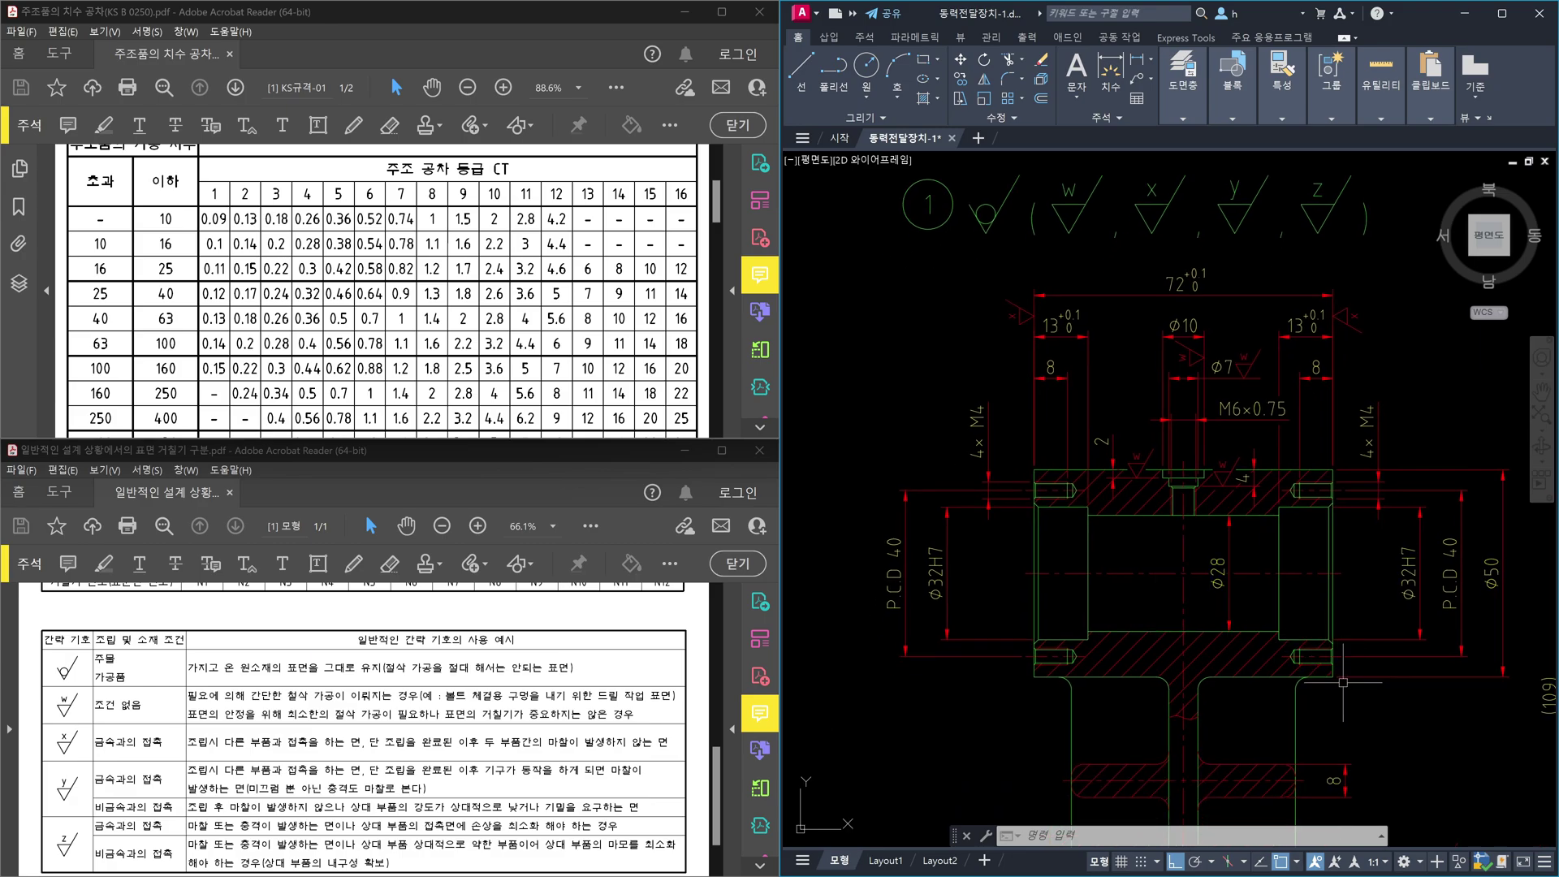